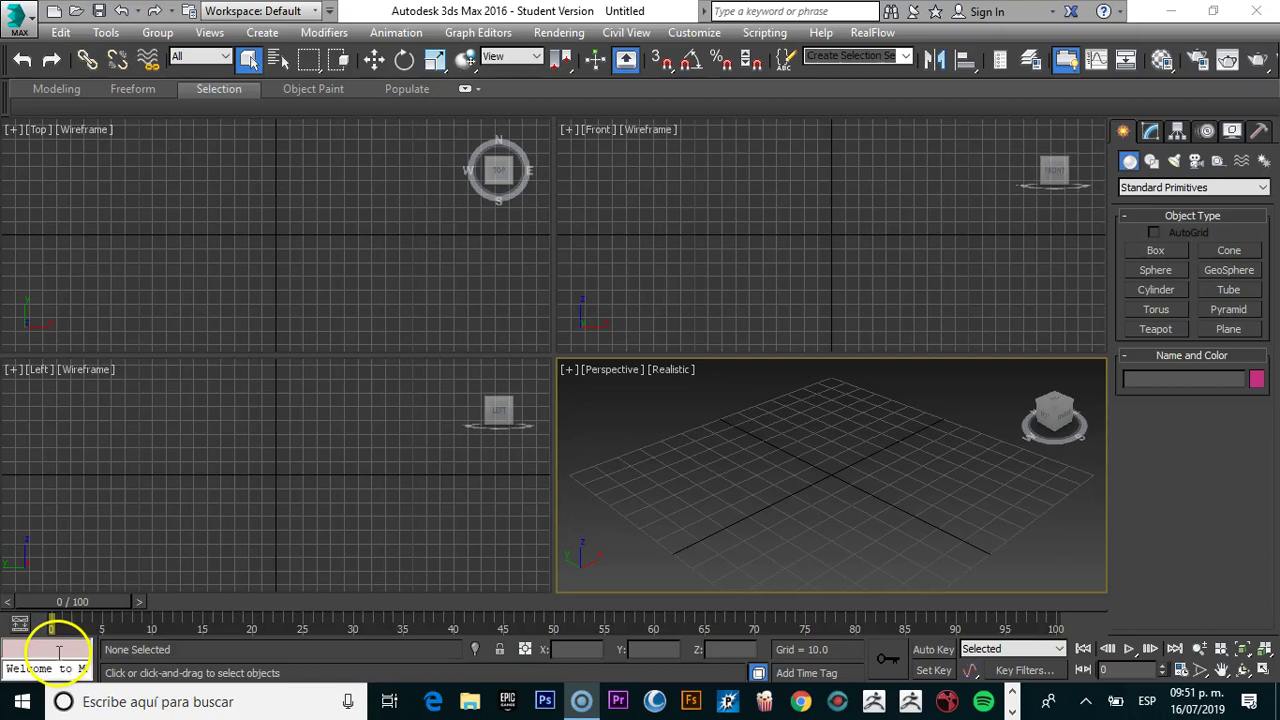
Step: Create an upright plane in the Front view sized 43 by 24, with 1 length and 1 width segment
left_click(1238, 331)
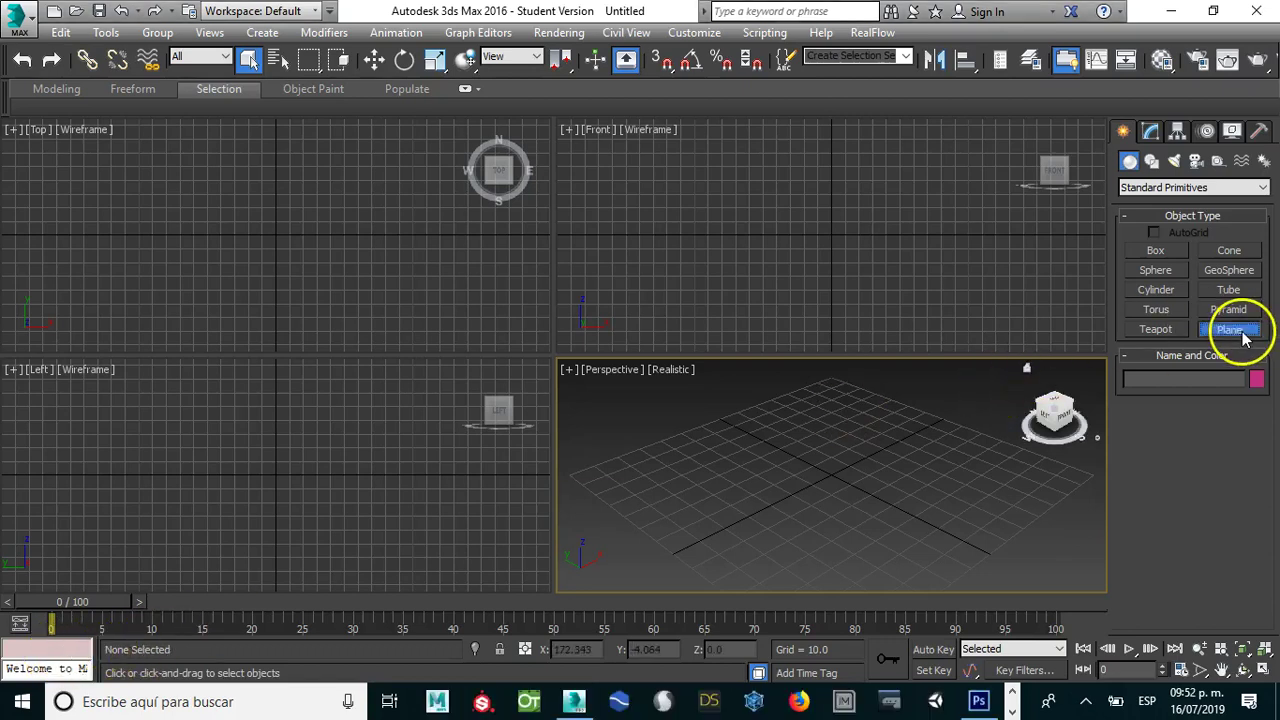
left_click_drag(800, 141, 866, 242)
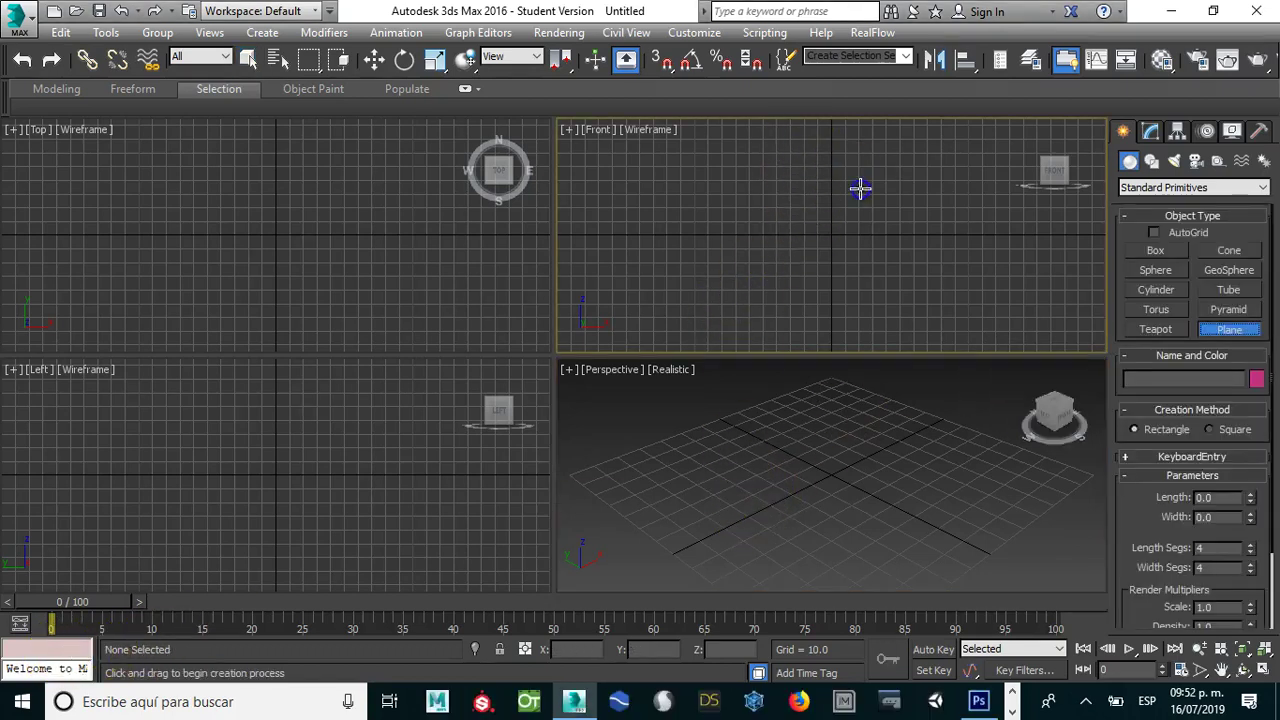
left_click(1151, 133)
type("43")
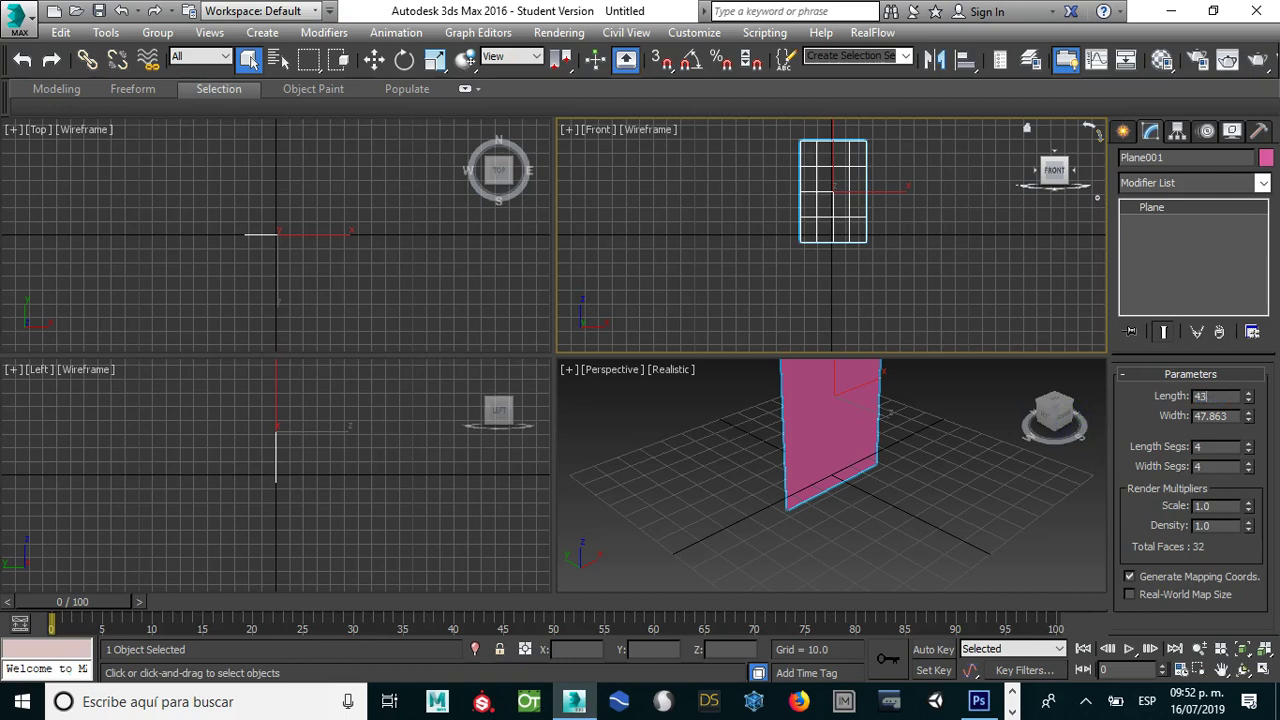
key("Tab")
type("24")
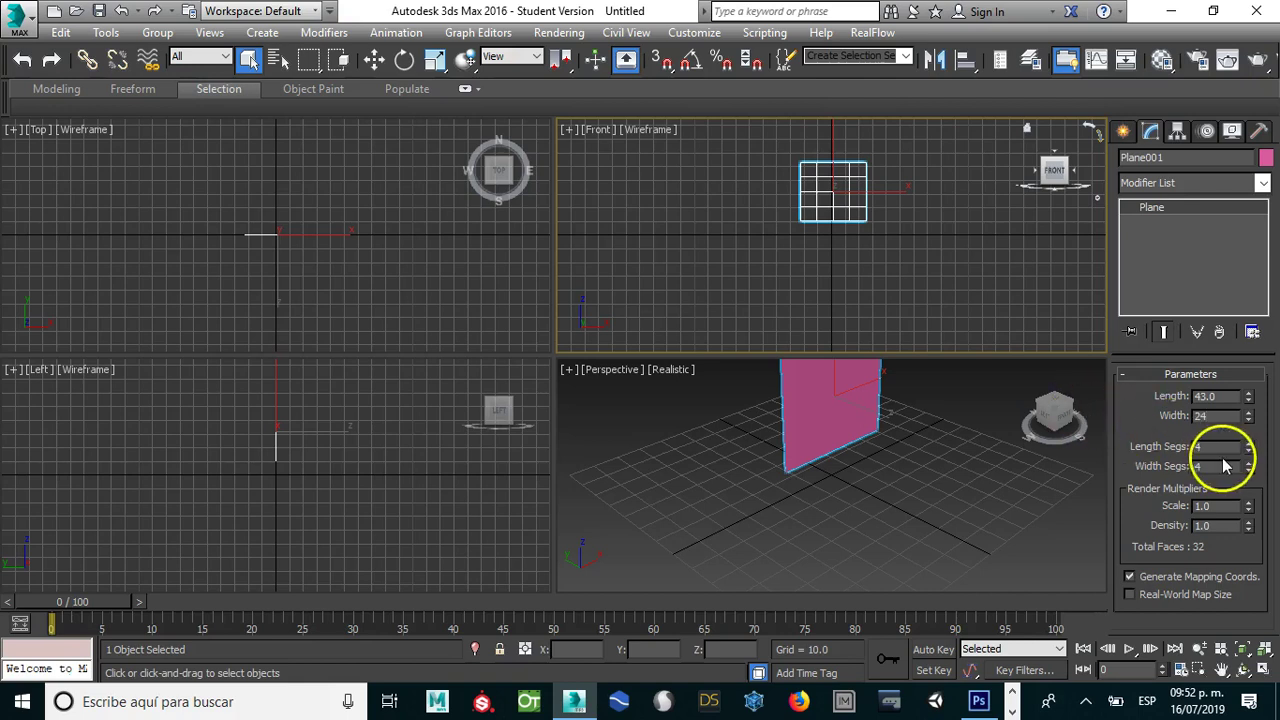
key("Tab")
type("1")
key("Tab")
type("1")
key("Return")
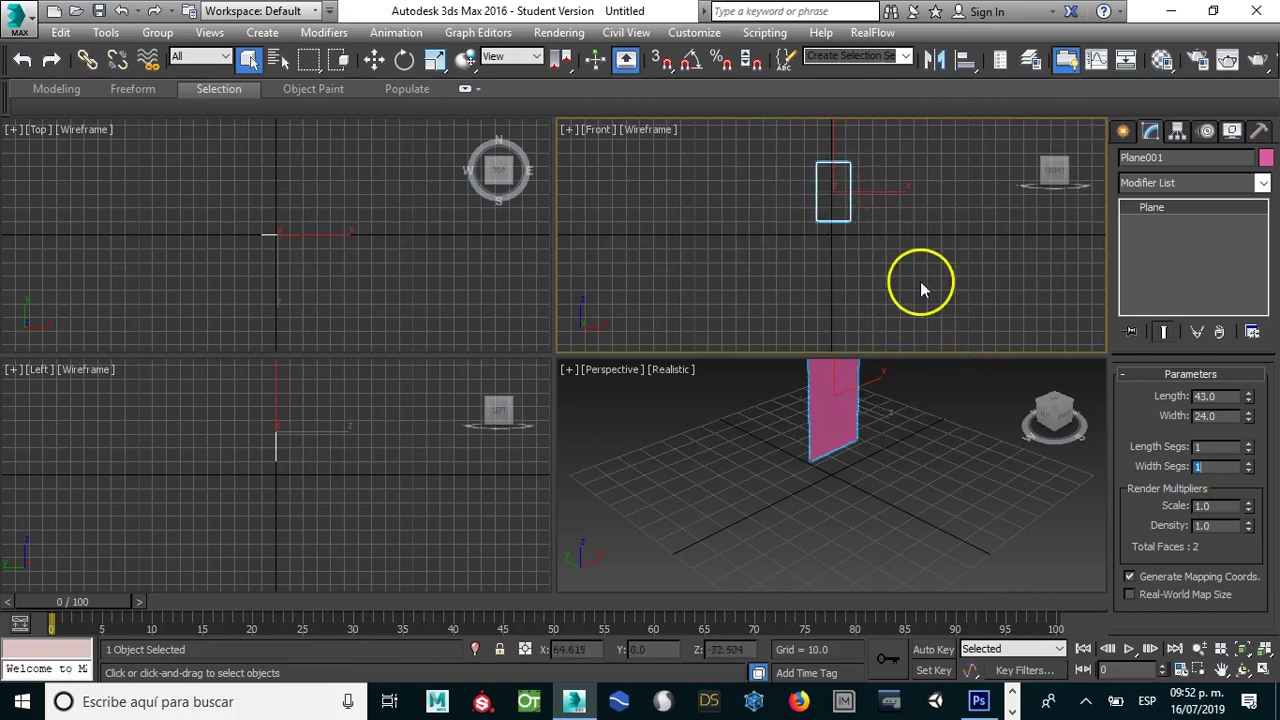
Step: Open the Material Editor, try Slate mode, then return to the Compact editor
left_click(1163, 61)
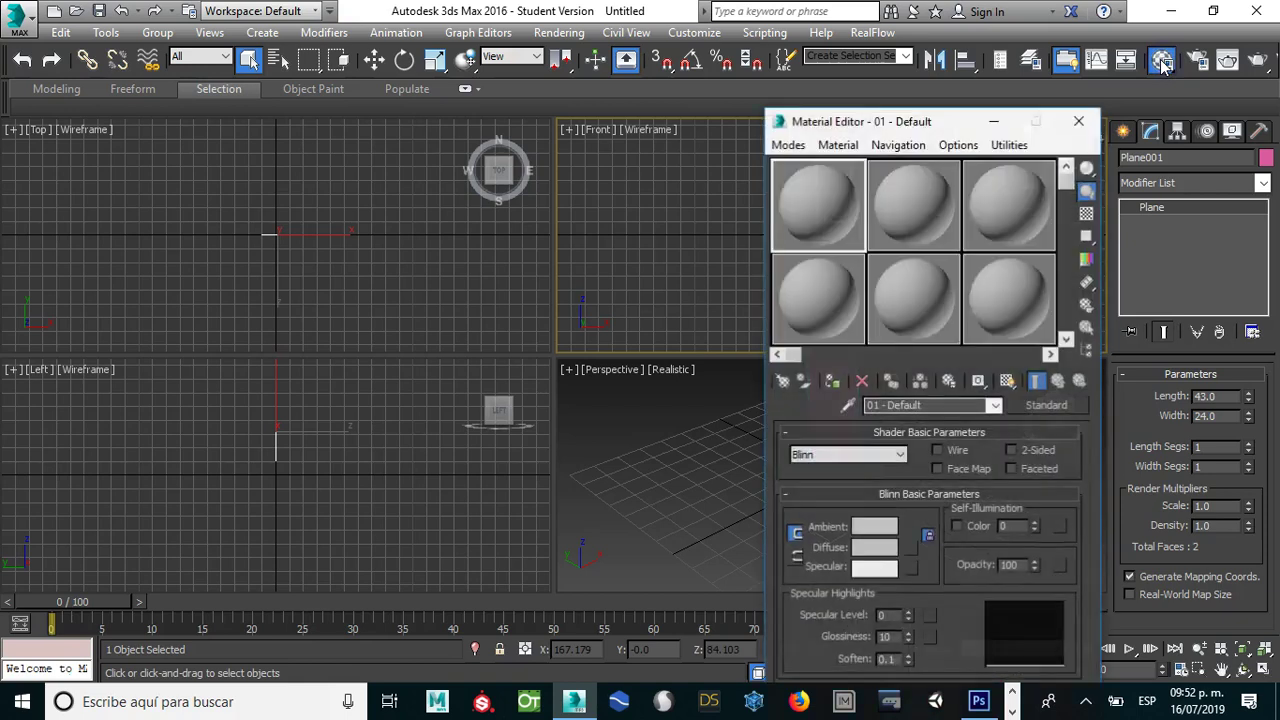
left_click(798, 146)
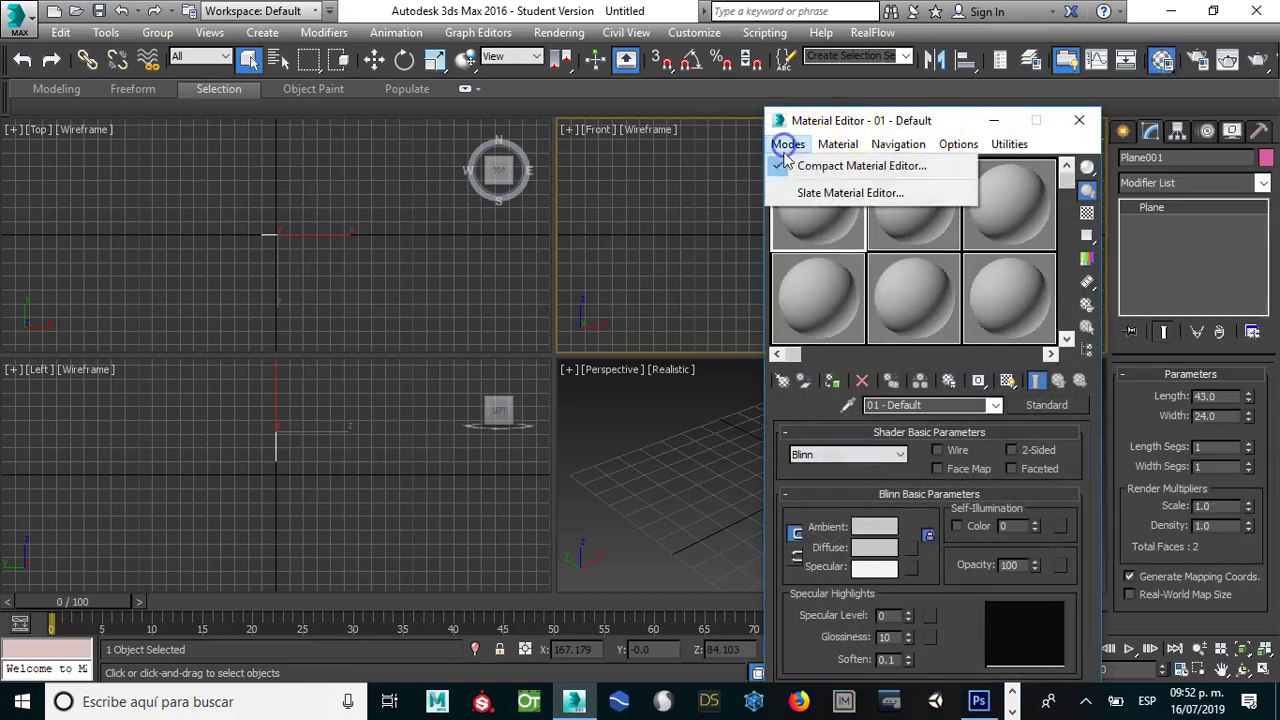
left_click(800, 191)
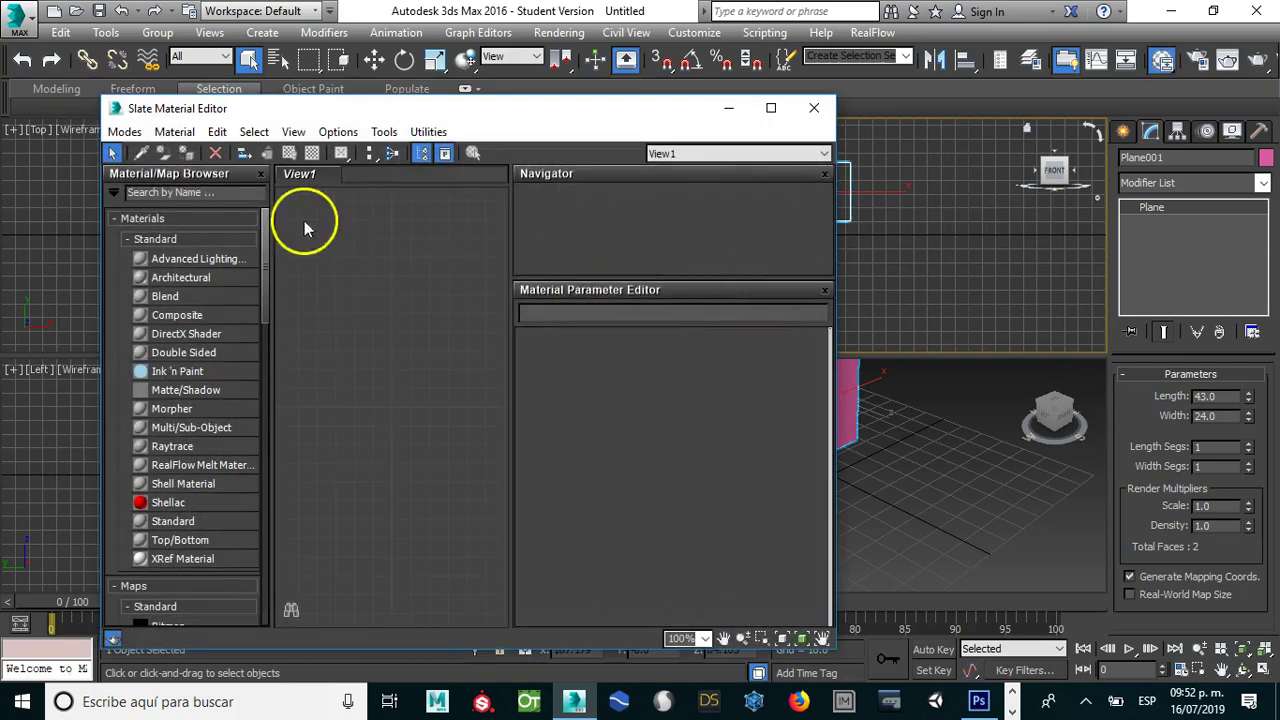
left_click(121, 132)
left_click(148, 158)
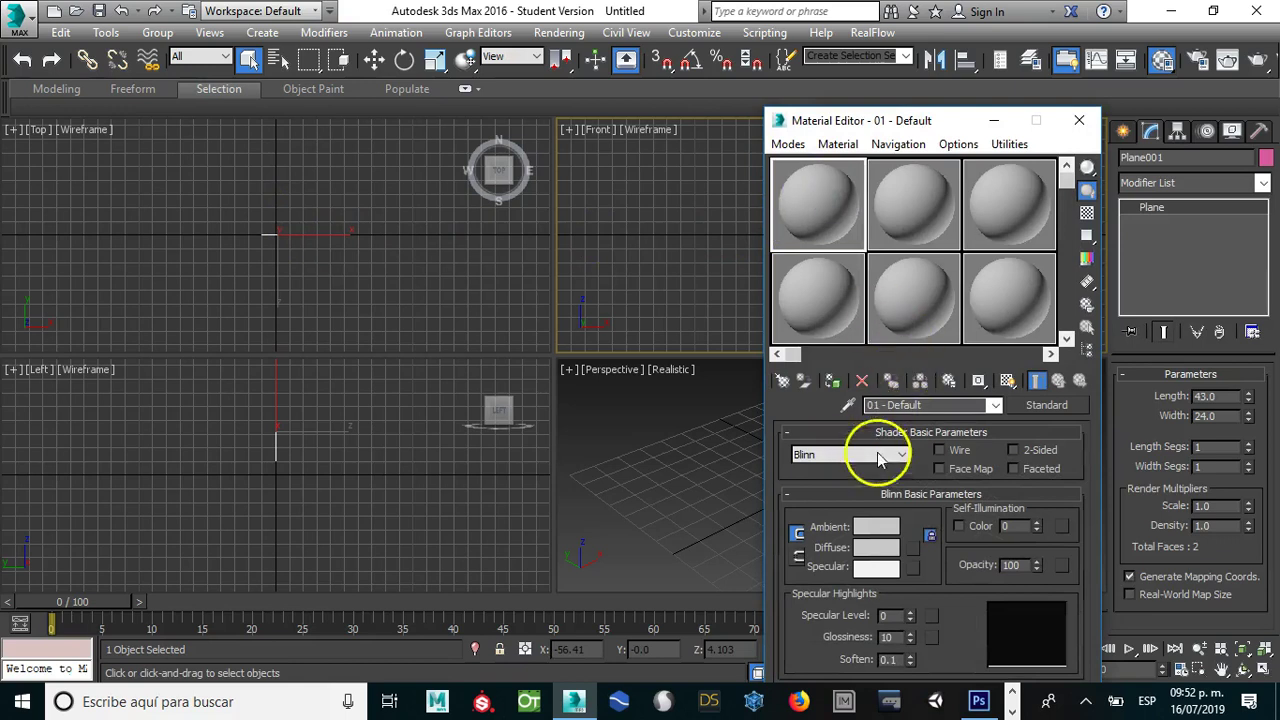
Step: Load frente-439-x-245 from Desktop > BatPool as the first material's diffuse Bitmap
left_click(913, 549)
left_click(335, 136)
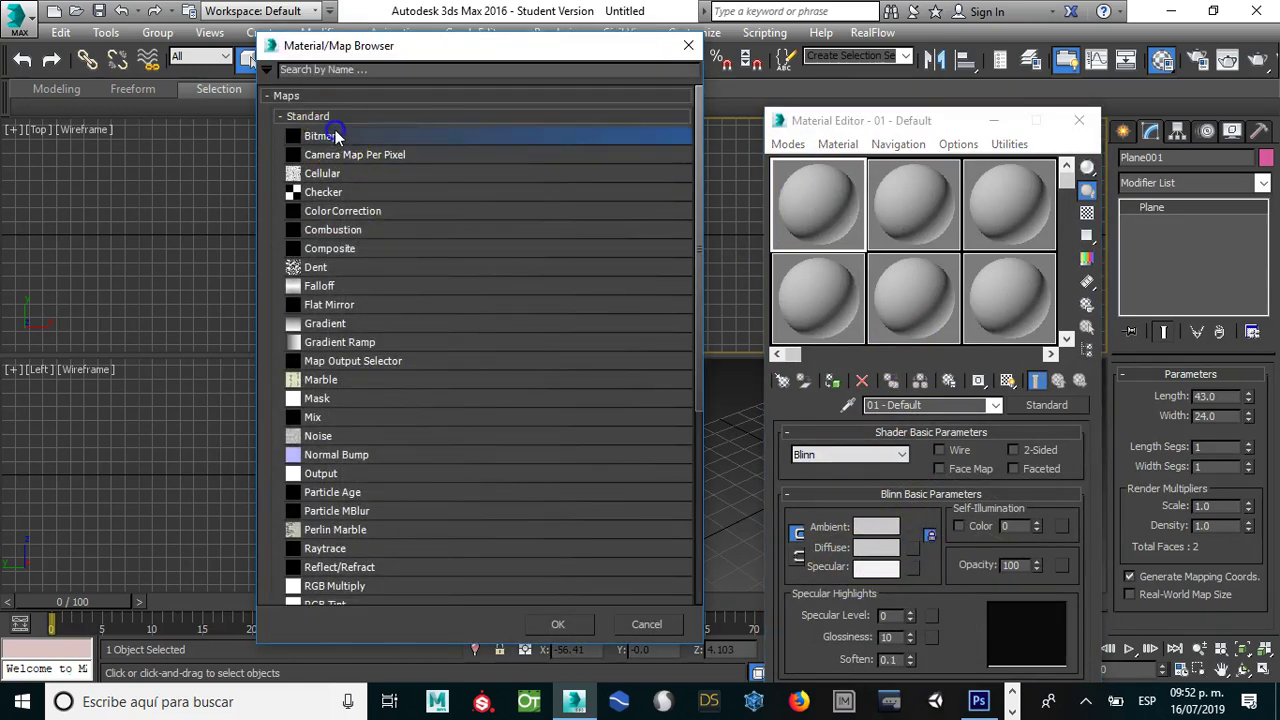
double_click(335, 136)
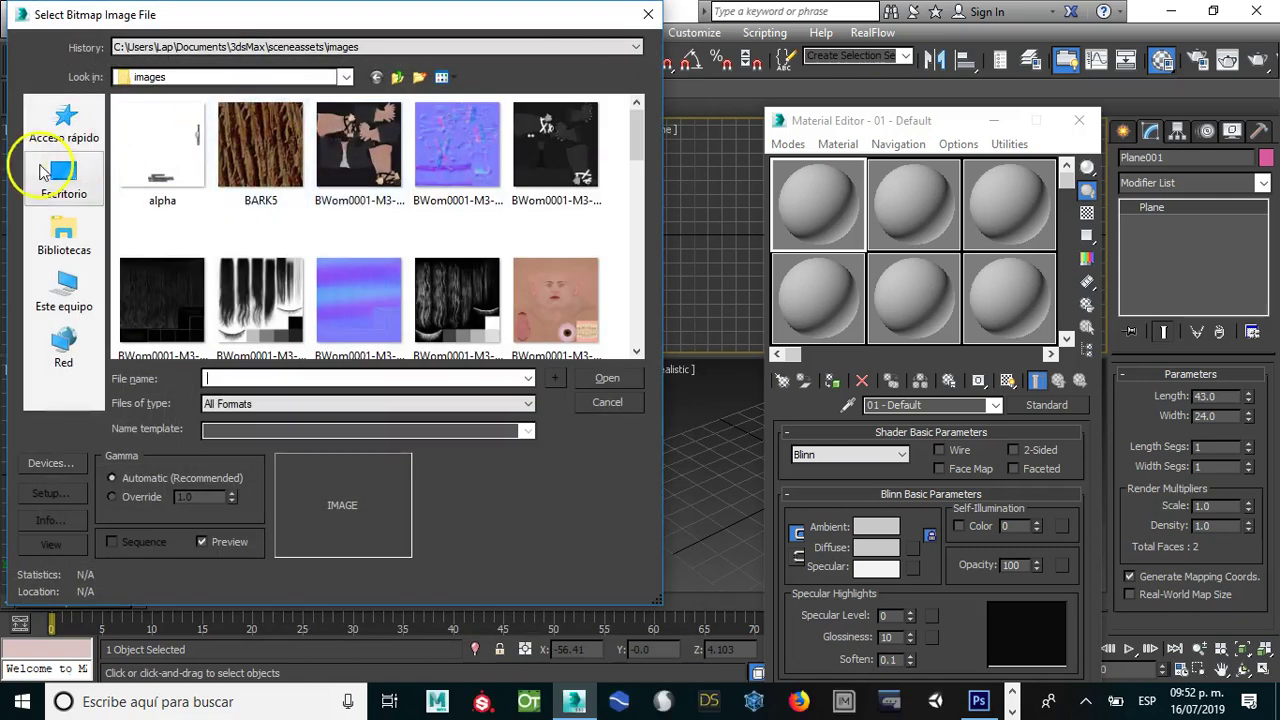
left_click(42, 172)
double_click(181, 270)
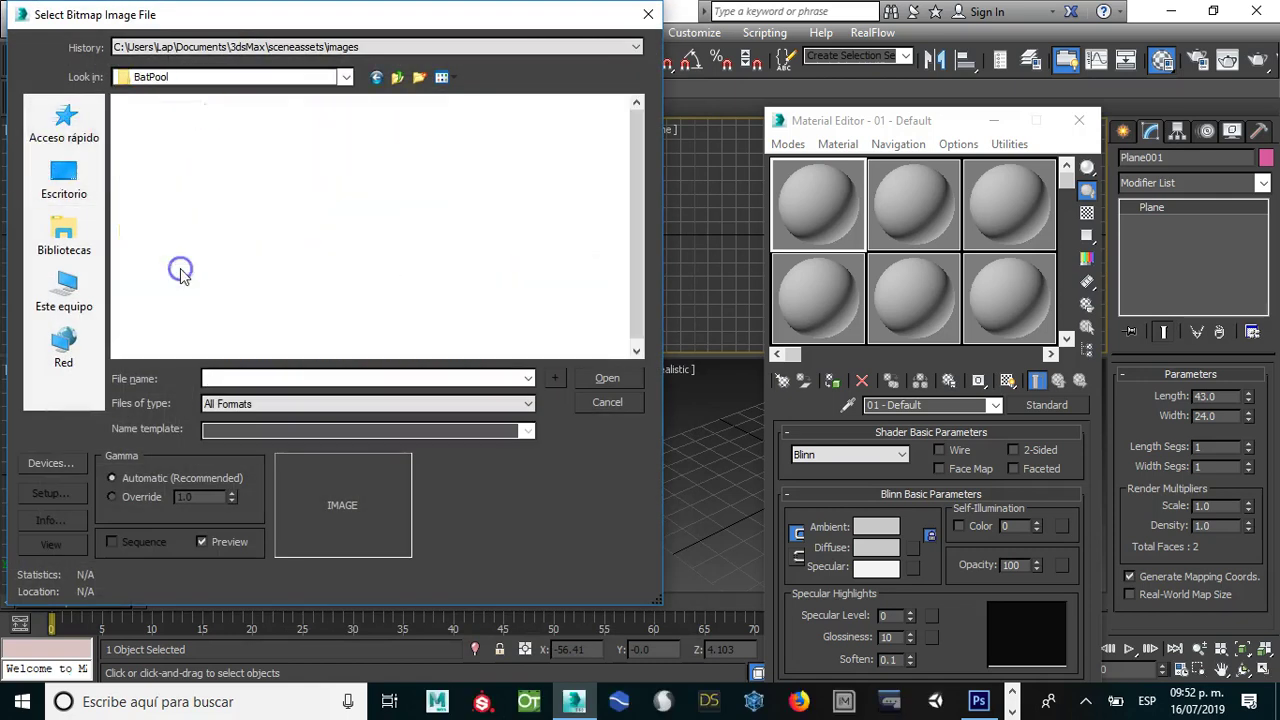
left_click(352, 195)
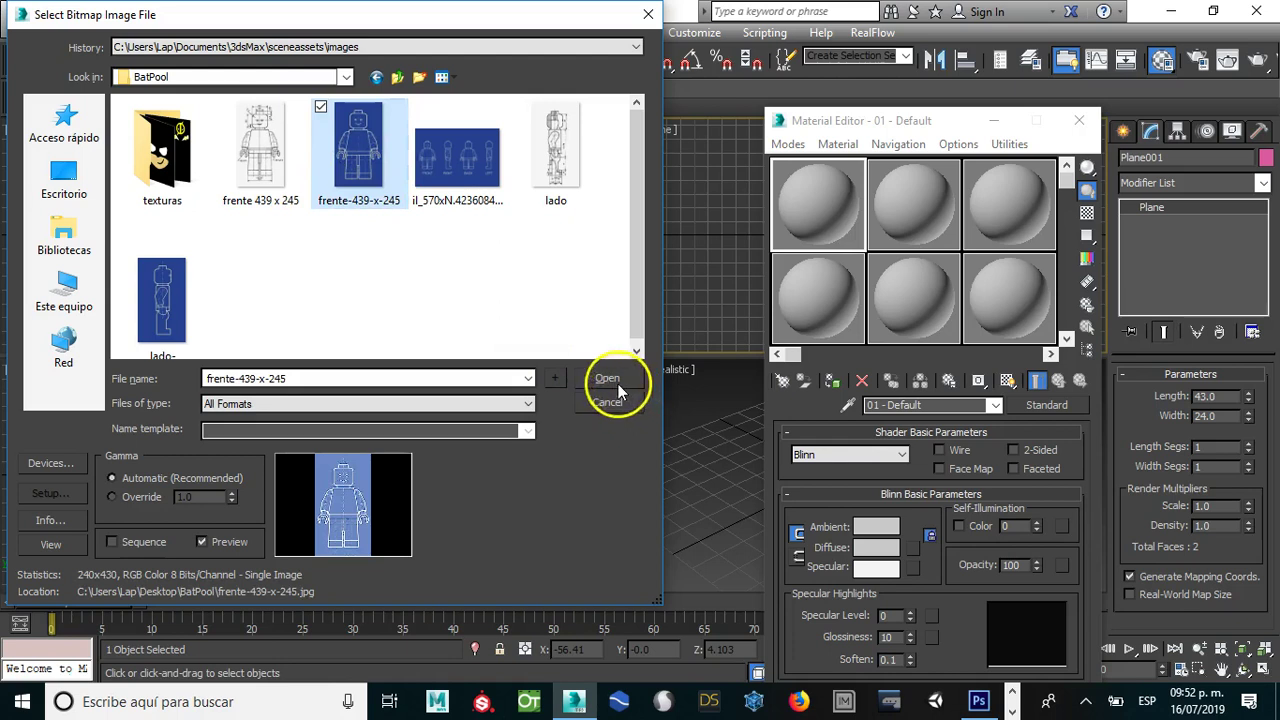
left_click(615, 382)
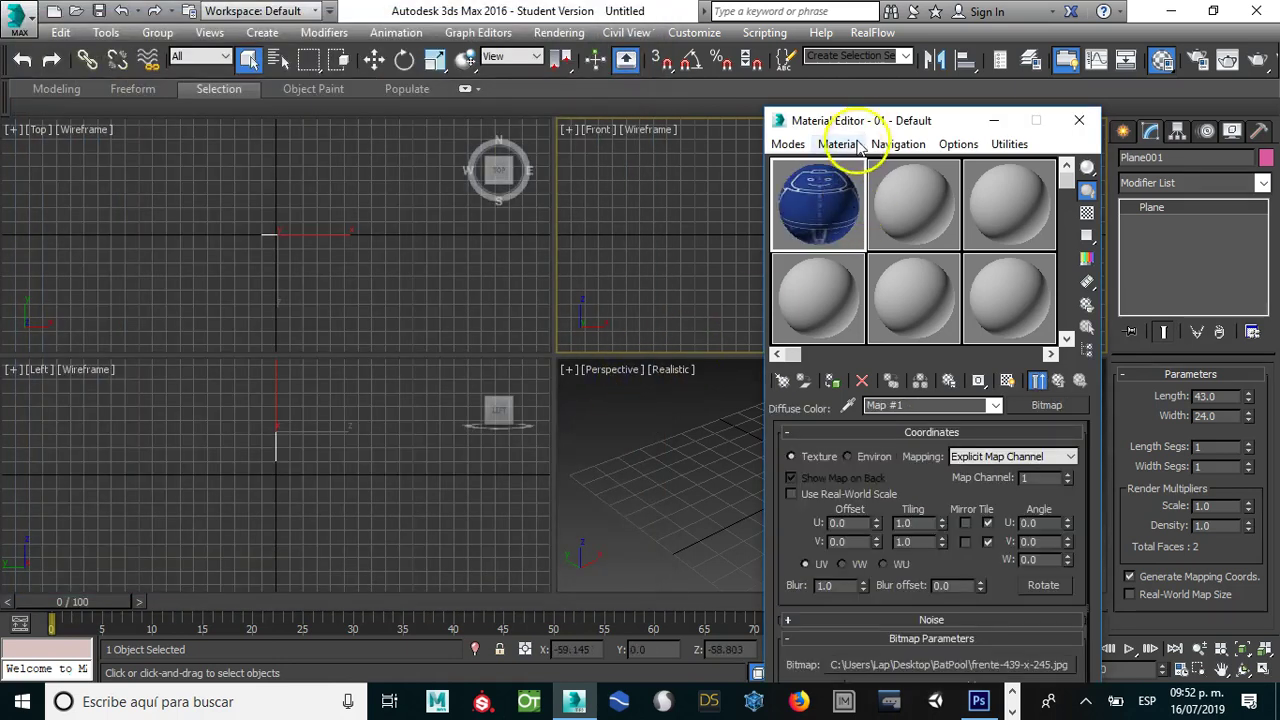
Step: Assign the front blueprint material to Plane001 and show it shaded in the viewport
left_click_drag(858, 122, 451, 188)
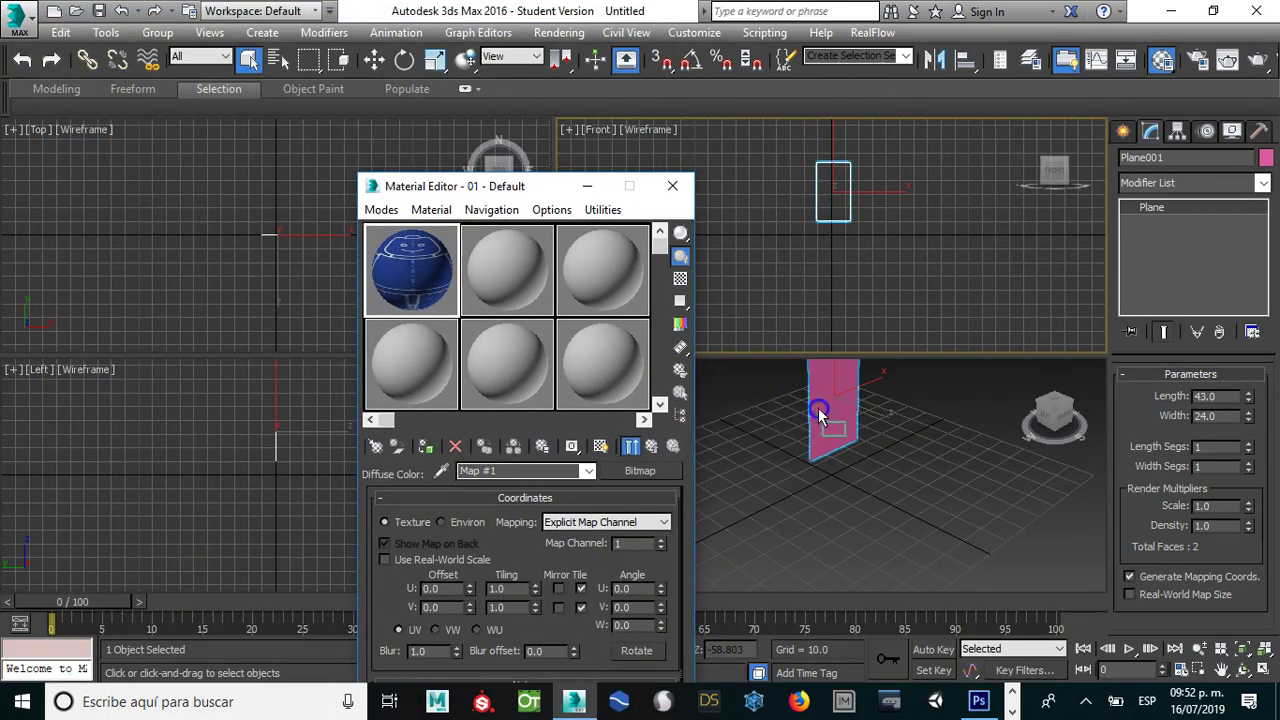
left_click_drag(820, 415, 826, 407)
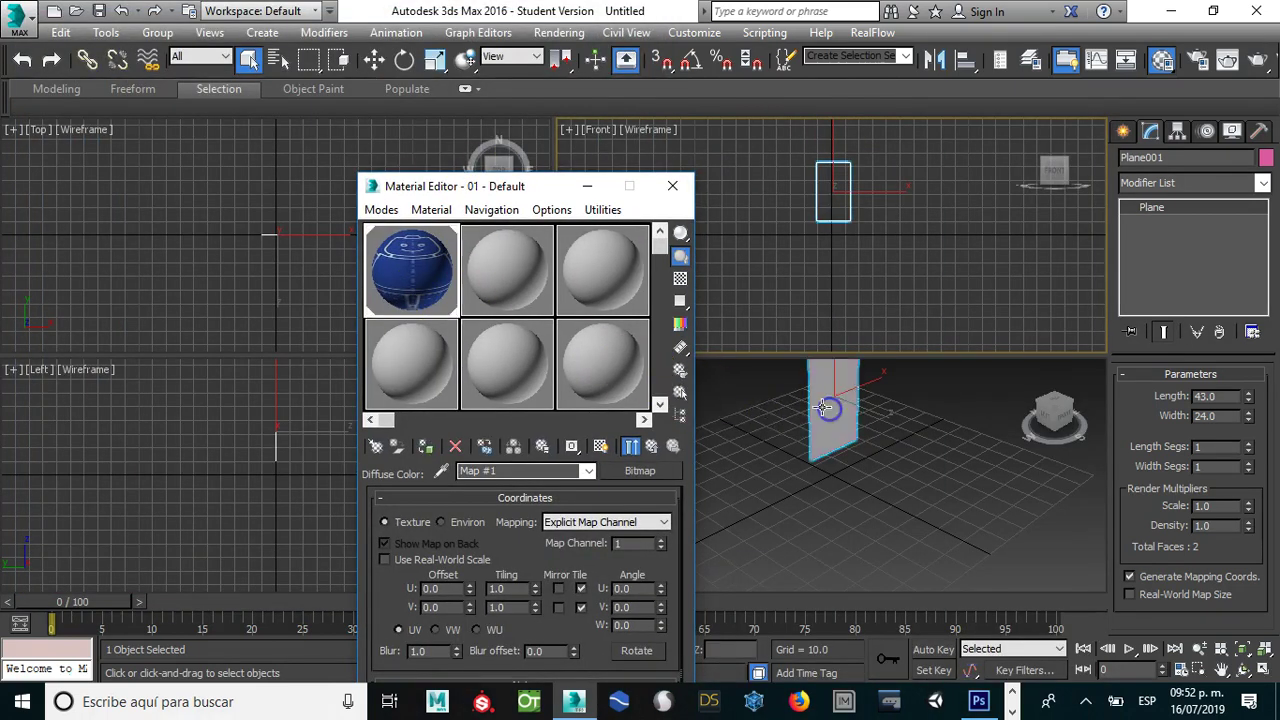
left_click(600, 447)
left_click(851, 429)
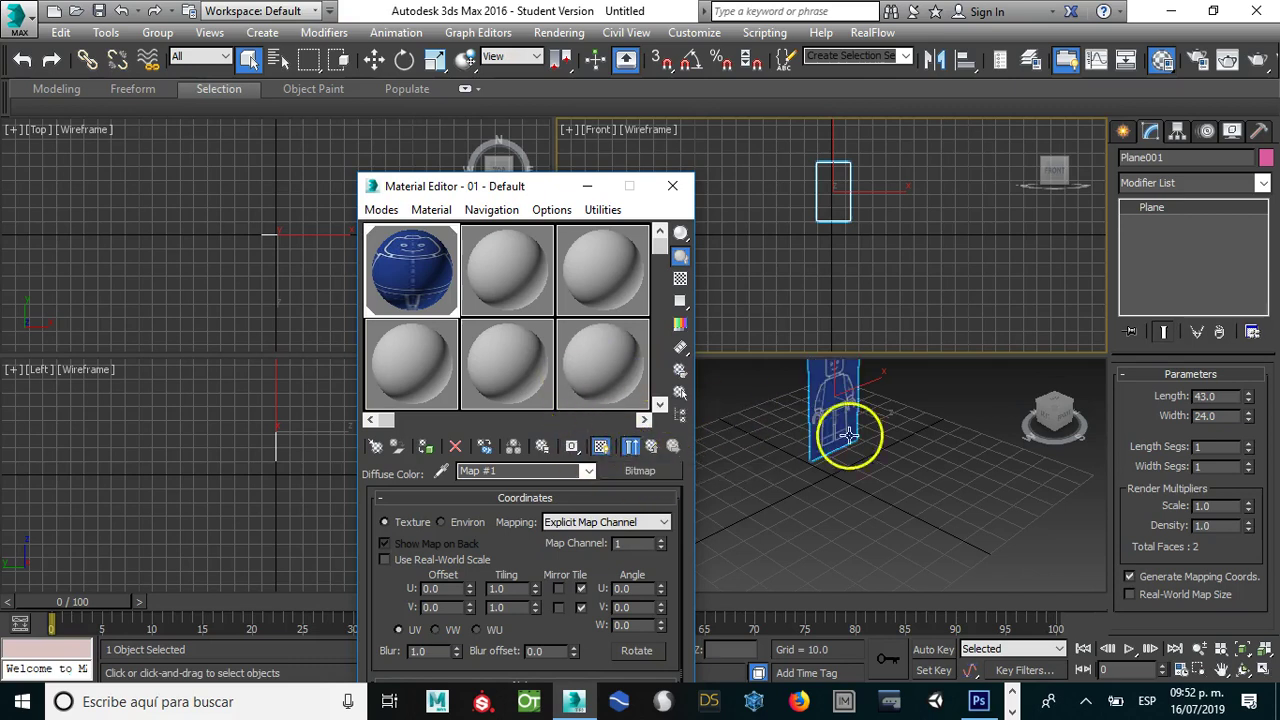
middle_click_drag(814, 409, 821, 487)
scroll(821, 487, "up", 2)
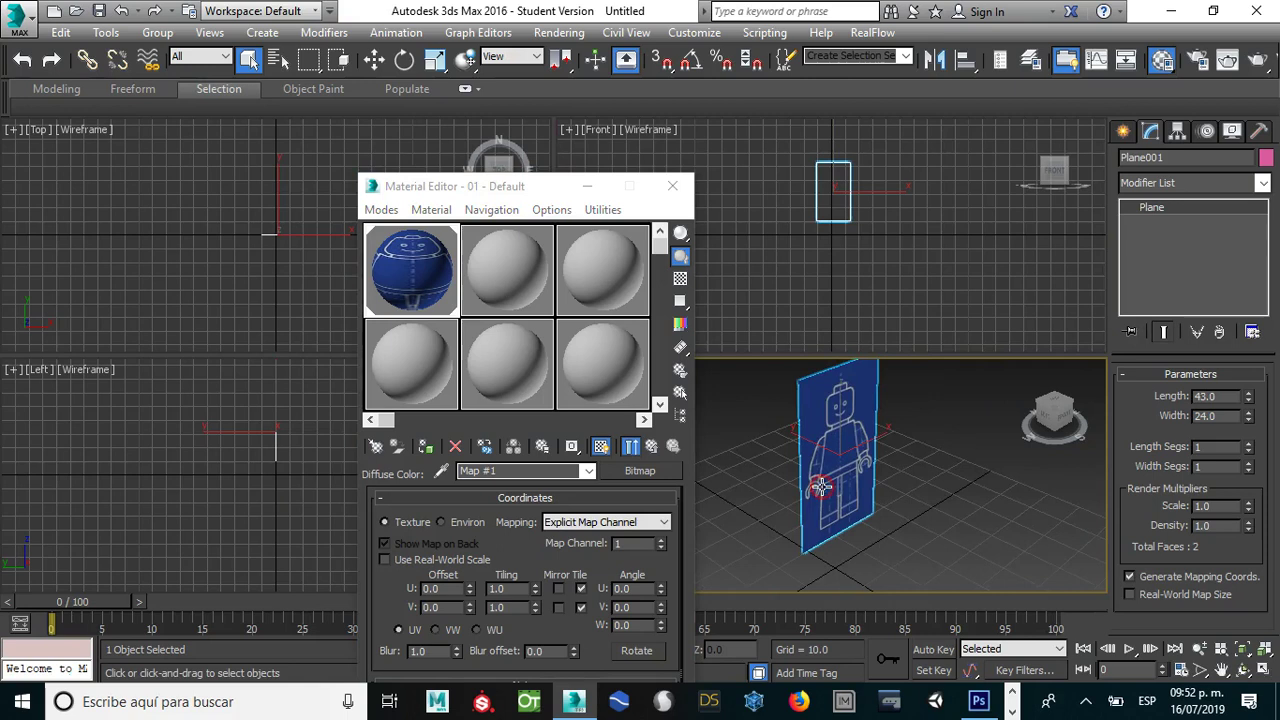
Step: Turn on Angle Snap and Shift-rotate a copy of the plane 90° about Z
key("e")
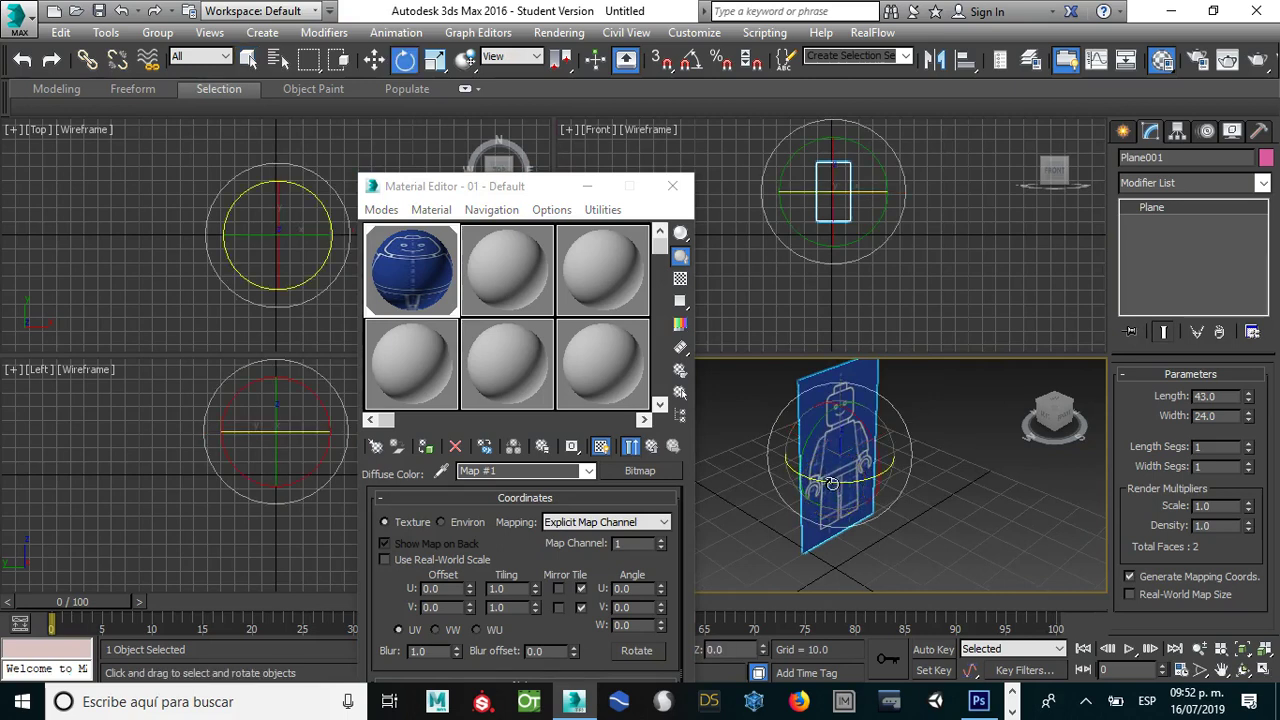
left_click(690, 62)
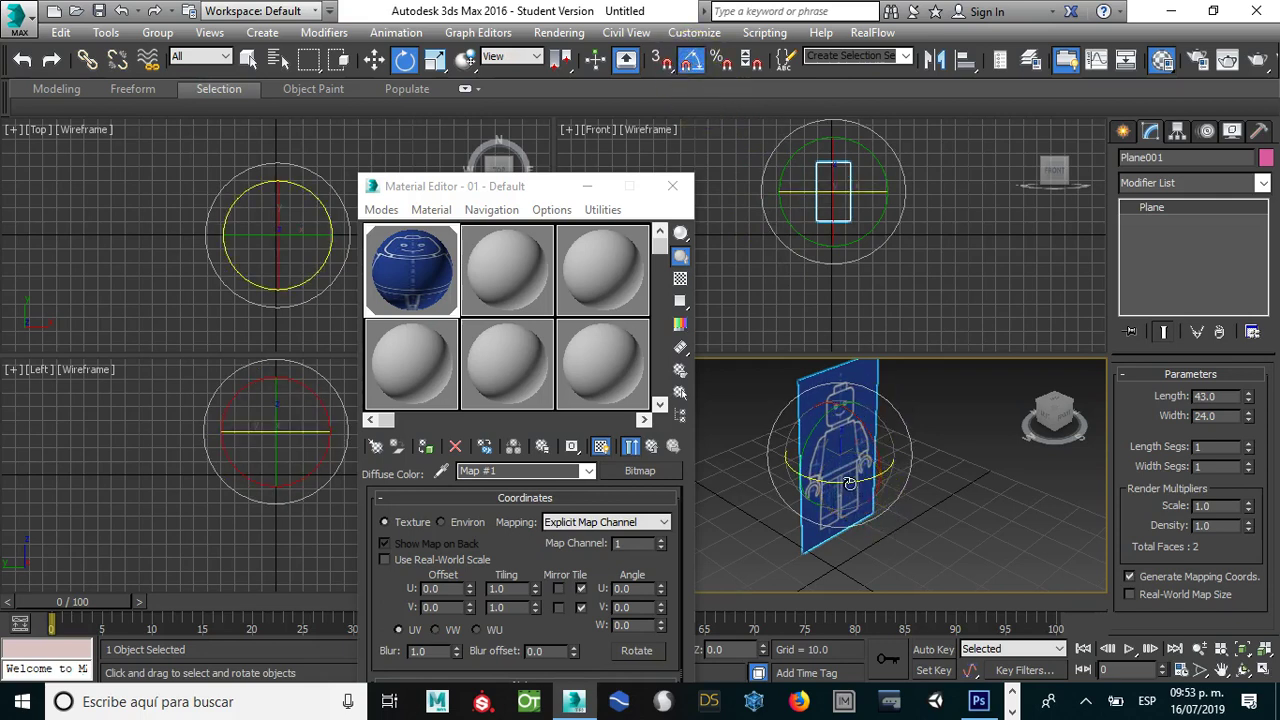
left_click_drag(840, 486, 761, 457)
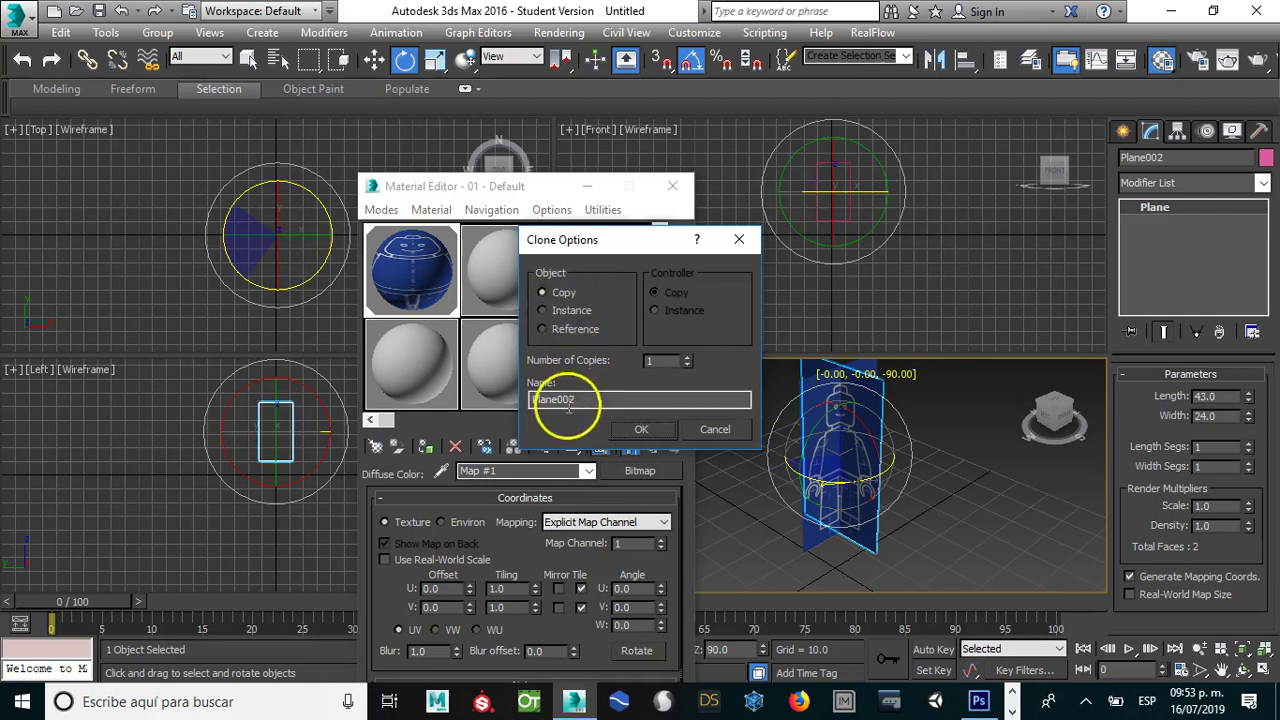
Step: Confirm the Plane002 copy and load the lado- side blueprint as the second material's diffuse Bitmap
left_click(641, 428)
left_click(520, 270)
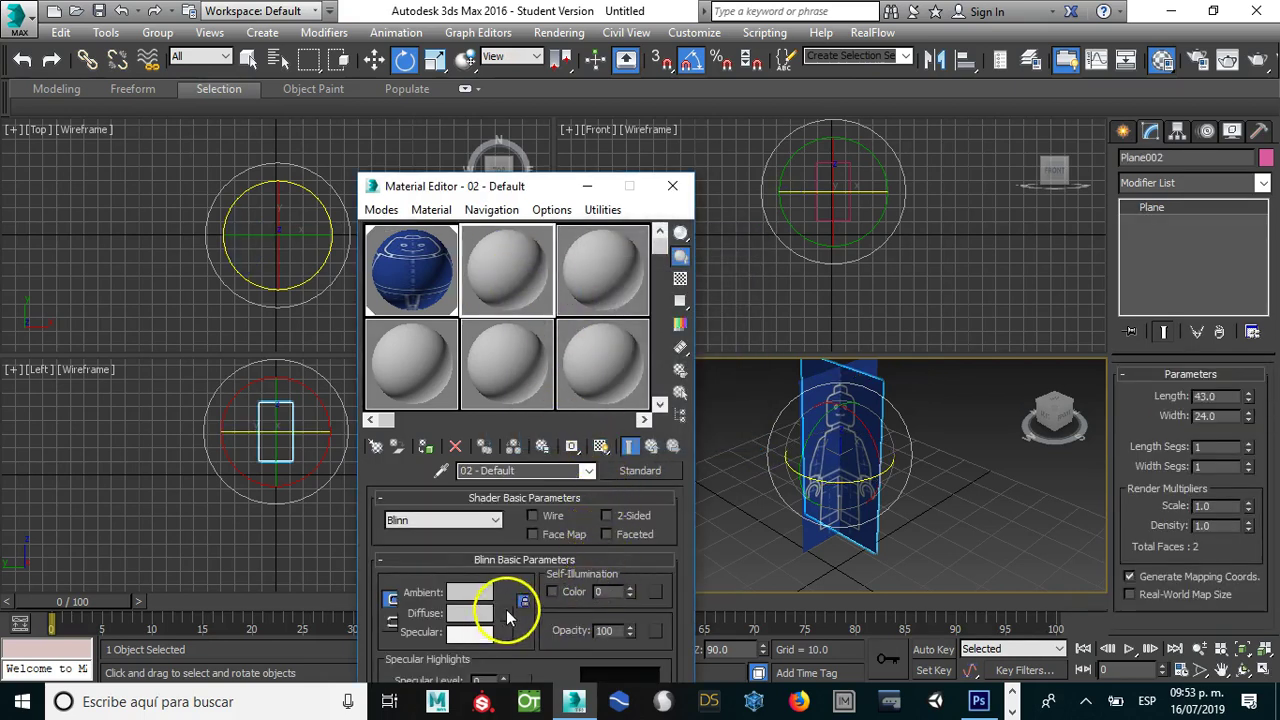
left_click(508, 609)
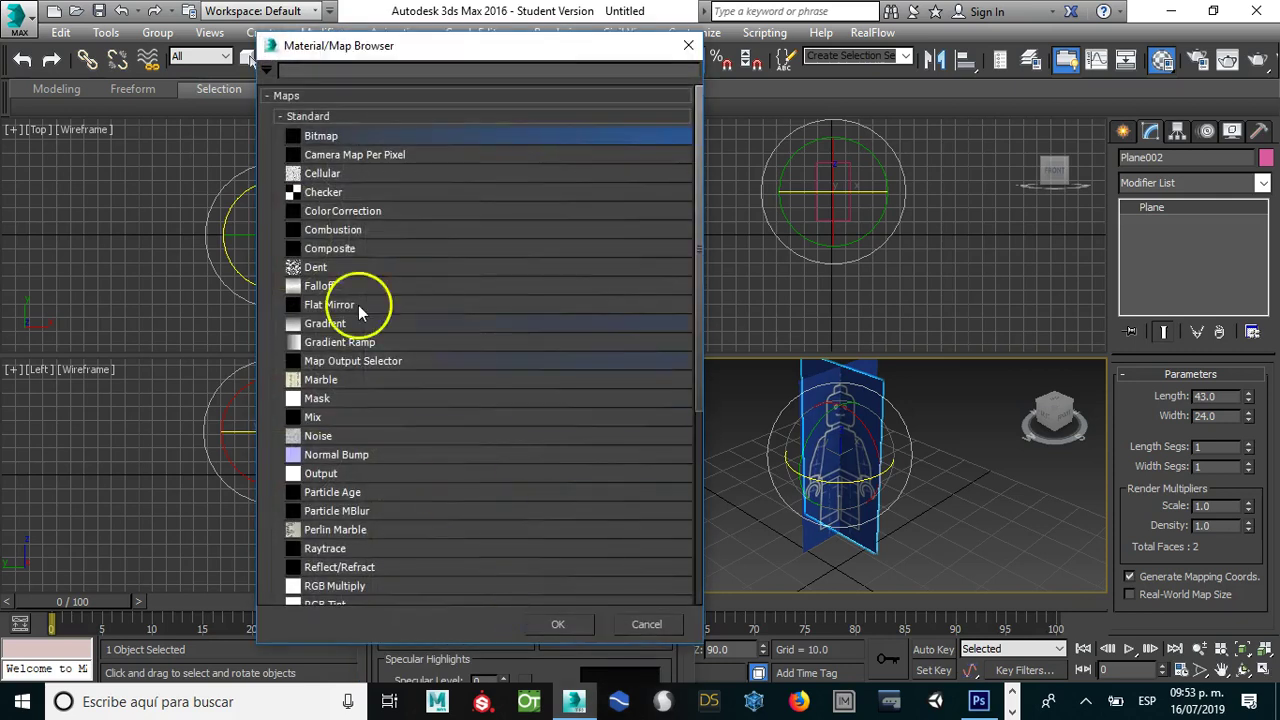
double_click(322, 135)
left_click(168, 300)
left_click(609, 379)
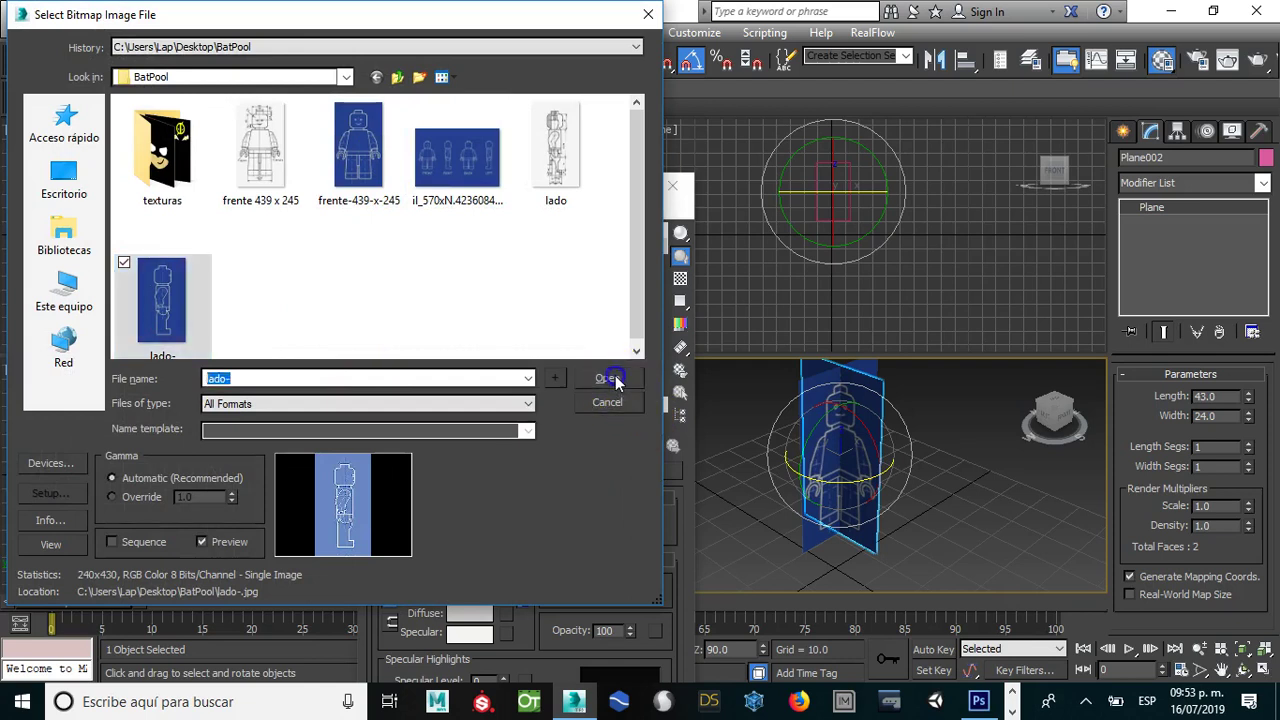
Step: Assign the side blueprint material to Plane002 and display it in the viewport
left_click(513, 280)
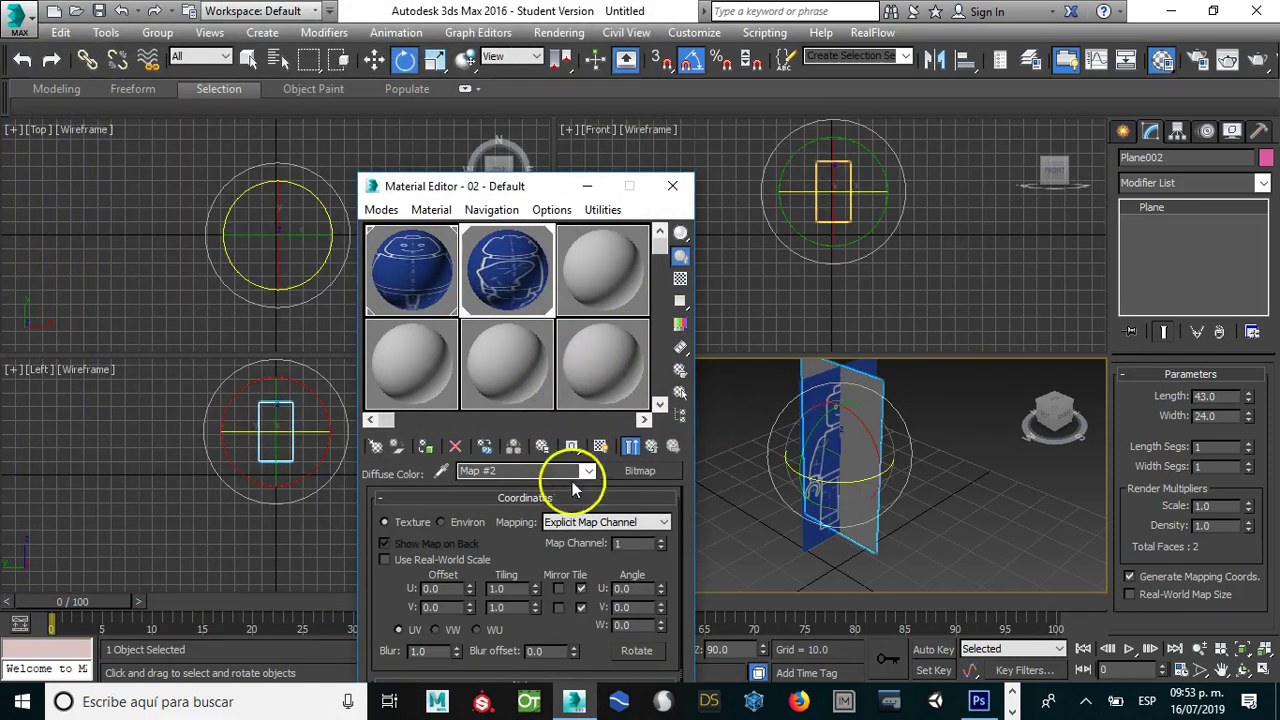
left_click(601, 447)
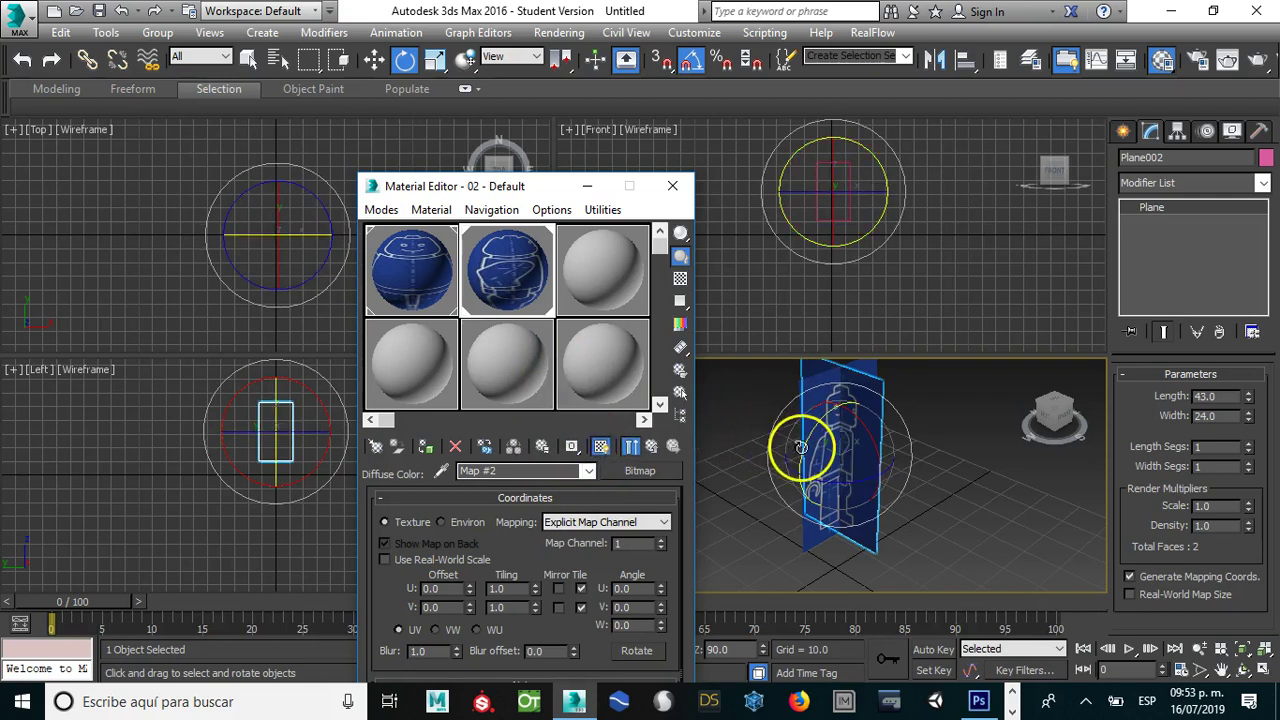
key("w")
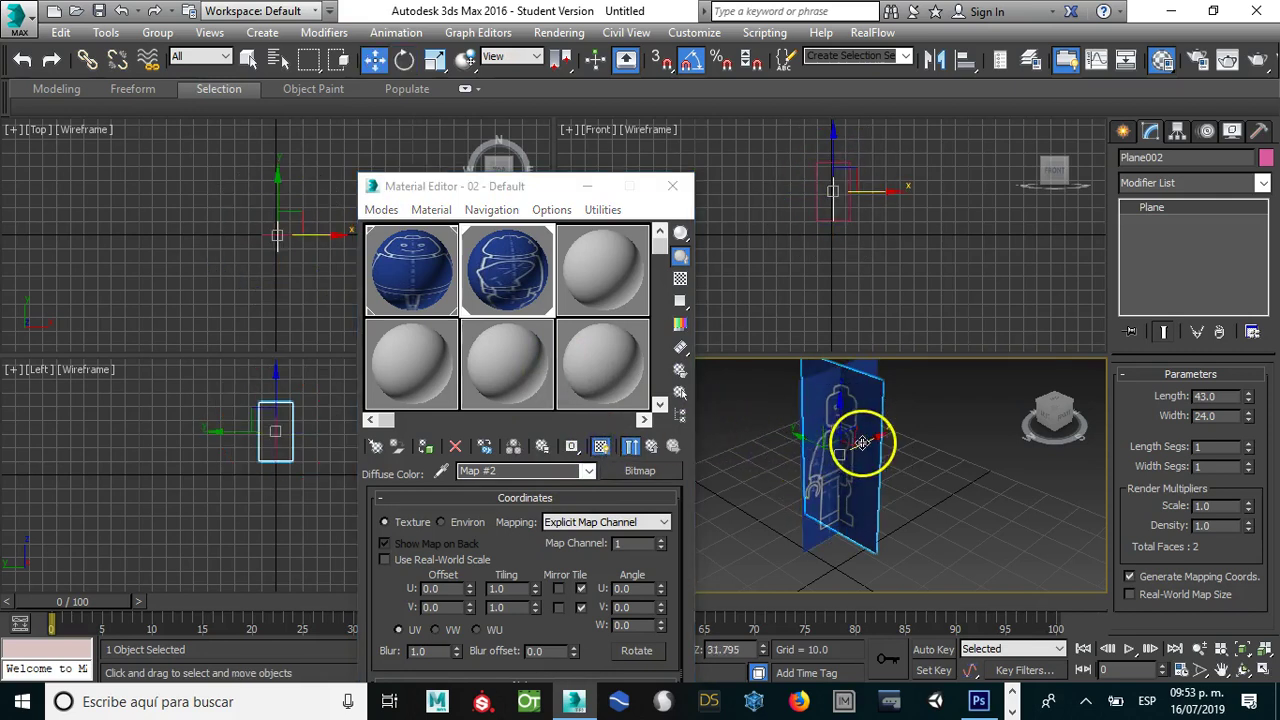
Step: Move Plane001 beside Plane002, close the Material Editor, and enlarge the Left and Perspective views
left_click(815, 409)
mouse_move(806, 396)
left_mouse_down()
mouse_move(865, 440)
mouse_move(785, 463)
left_mouse_up()
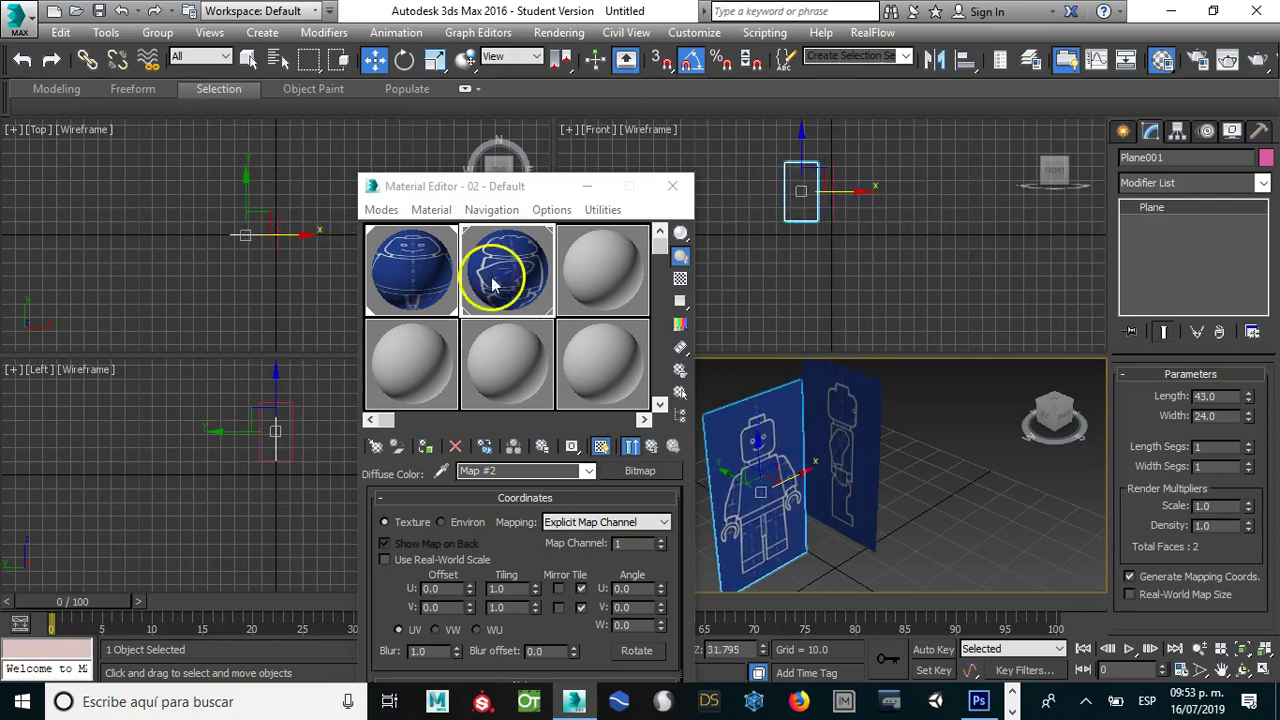
left_click(672, 186)
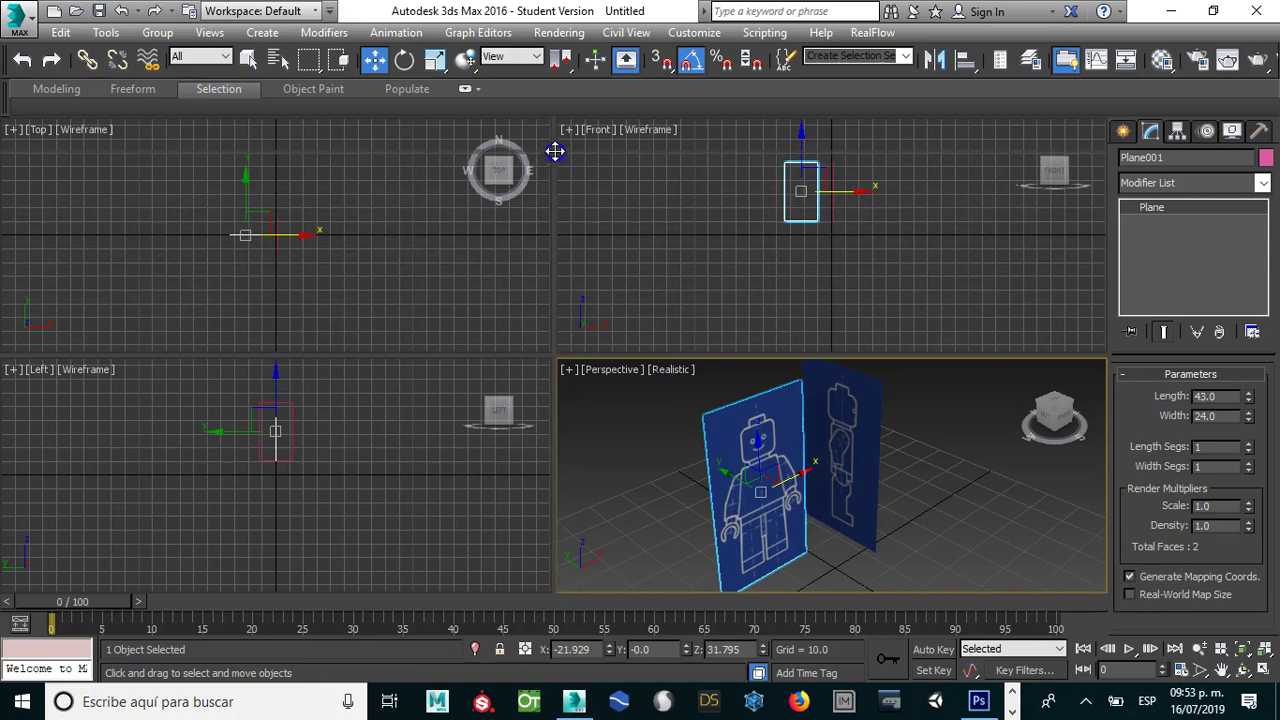
left_click_drag(555, 78, 546, 203)
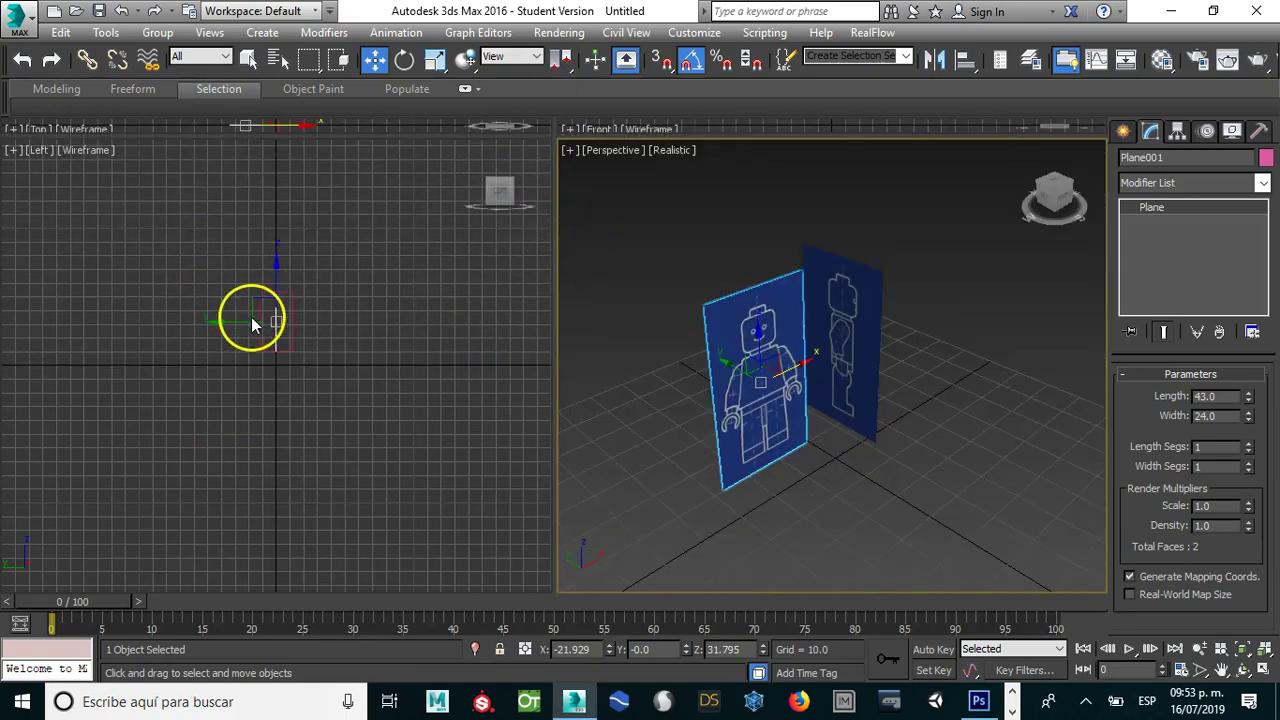
Step: Set the Left view to Shaded, zoom in on the side blueprint, and hide its grid
left_click(84, 149)
key("ctrl+d")
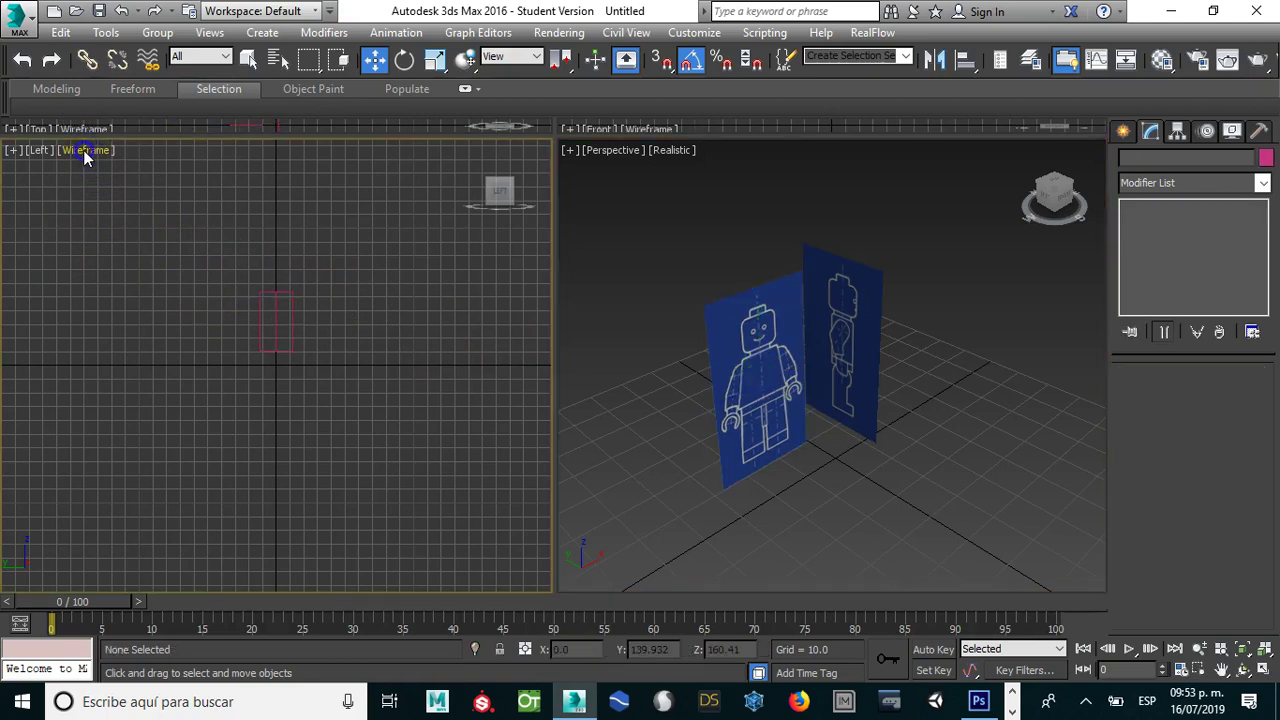
left_click(84, 150)
left_click(126, 191)
scroll(243, 332, "up", 5)
scroll(266, 337, "up", 2)
left_click(311, 318)
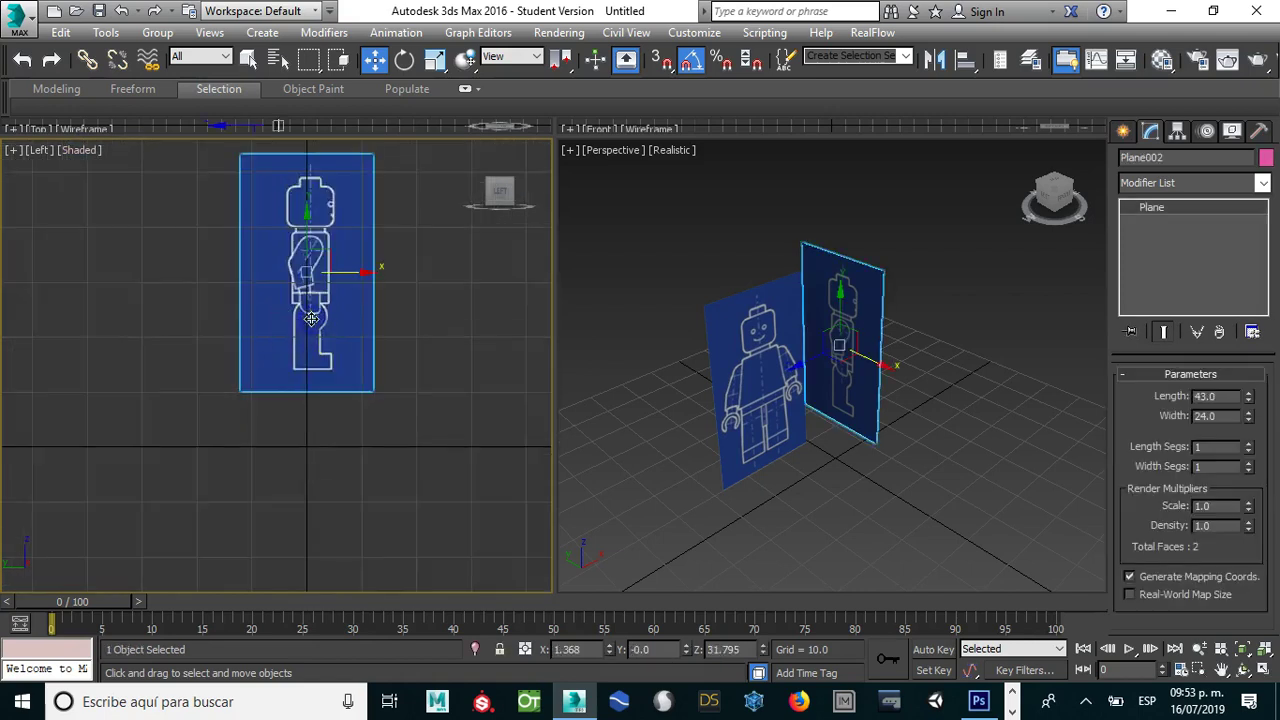
key("g")
middle_click_drag(434, 280, 430, 328)
scroll(430, 350, "up", 2)
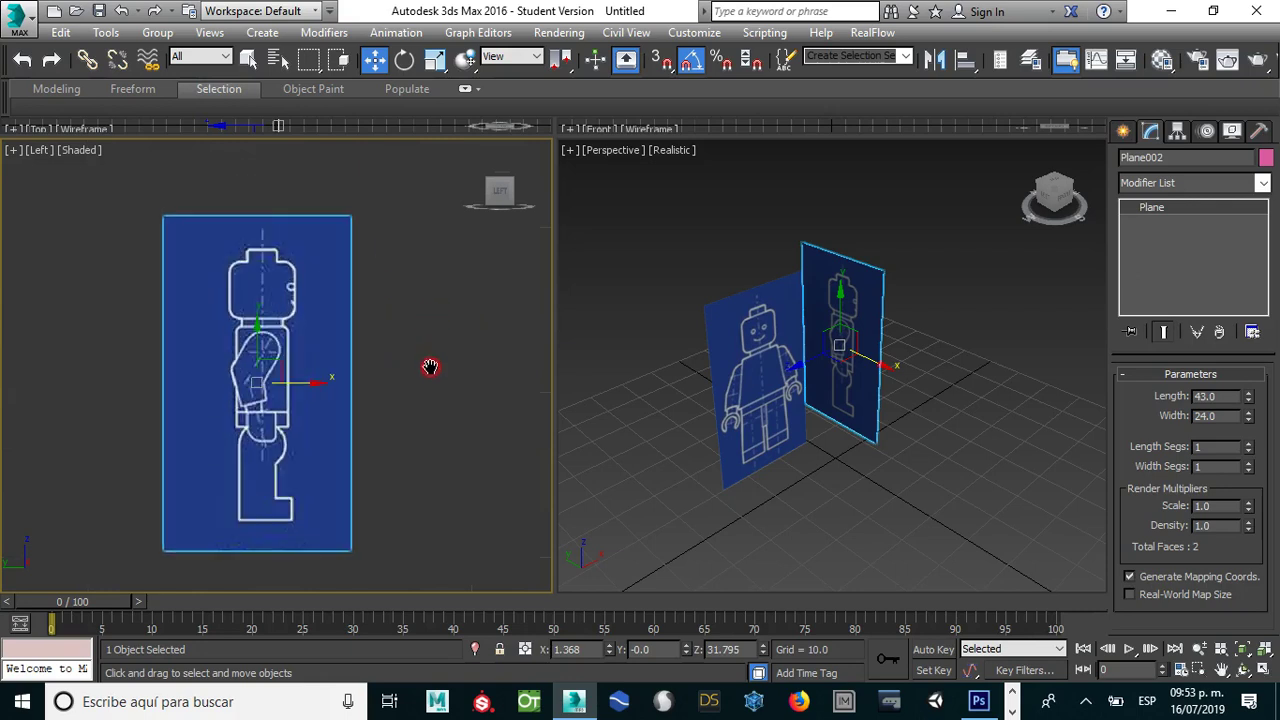
Step: Turn the Perspective view into a shaded Front view
middle_click_drag(603, 293, 907, 270, "alt")
scroll(907, 270, "up", 5)
scroll(907, 270, "down", 4)
key("f")
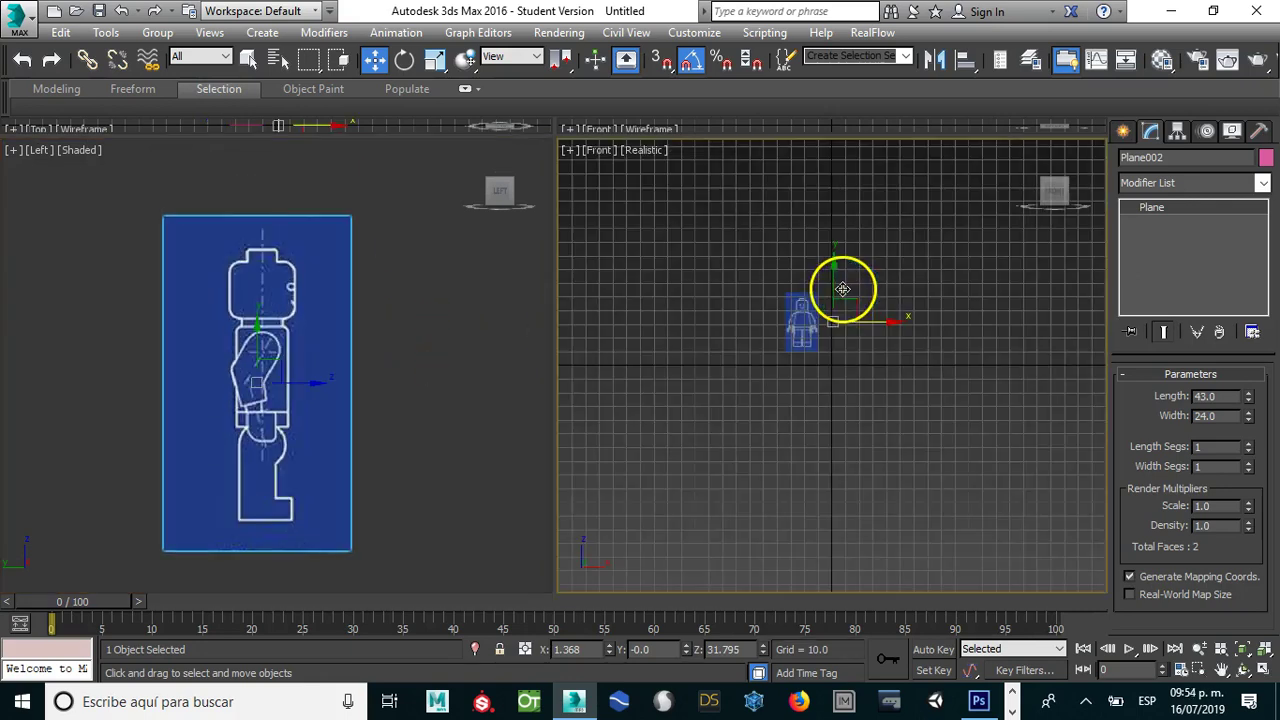
left_click(641, 150)
left_click(643, 192)
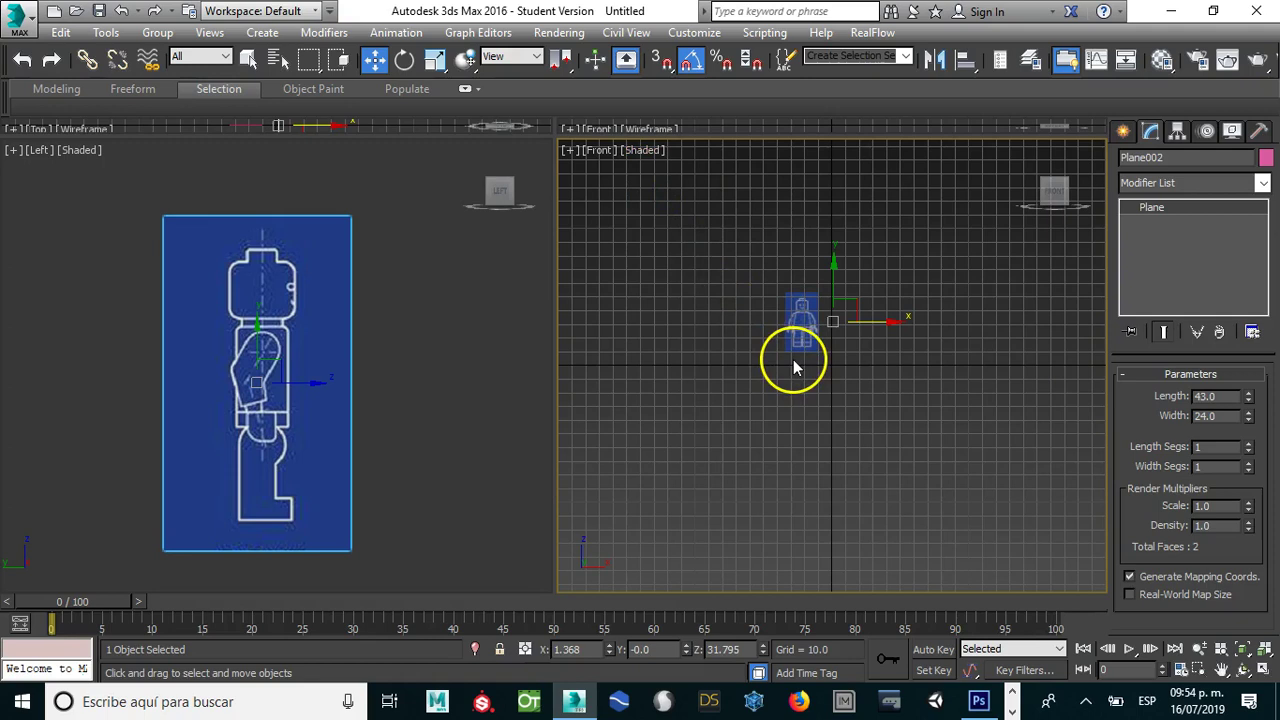
Step: Move both blueprint planes down and right, frame the front blueprint, and hide the grid
left_click_drag(728, 241, 823, 334)
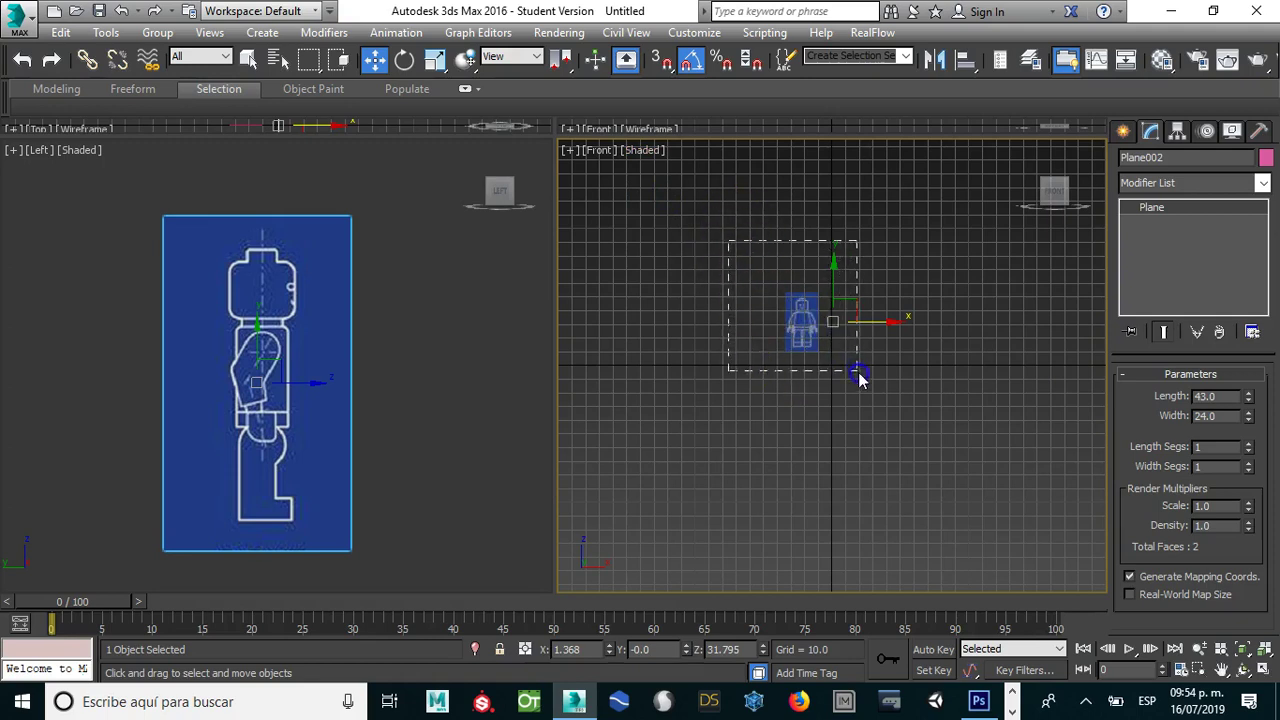
left_click_drag(858, 374, 856, 370)
left_click_drag(819, 268, 819, 278)
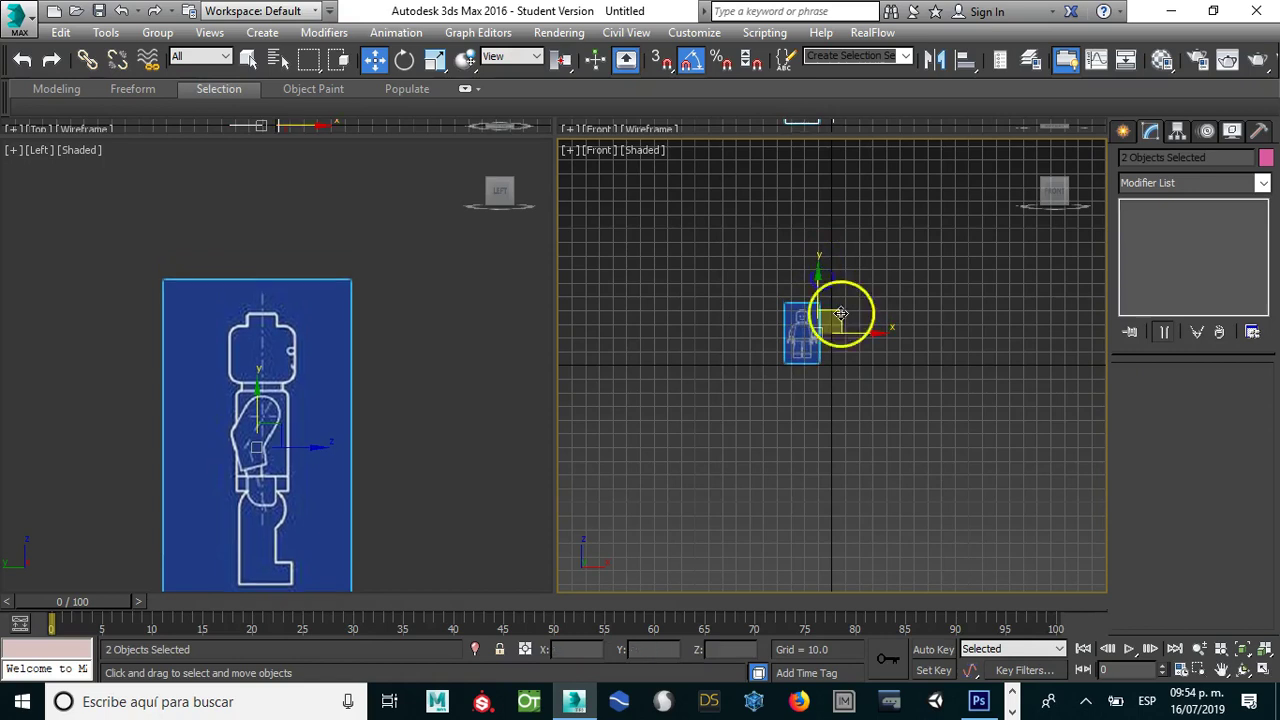
left_click_drag(854, 333, 884, 335)
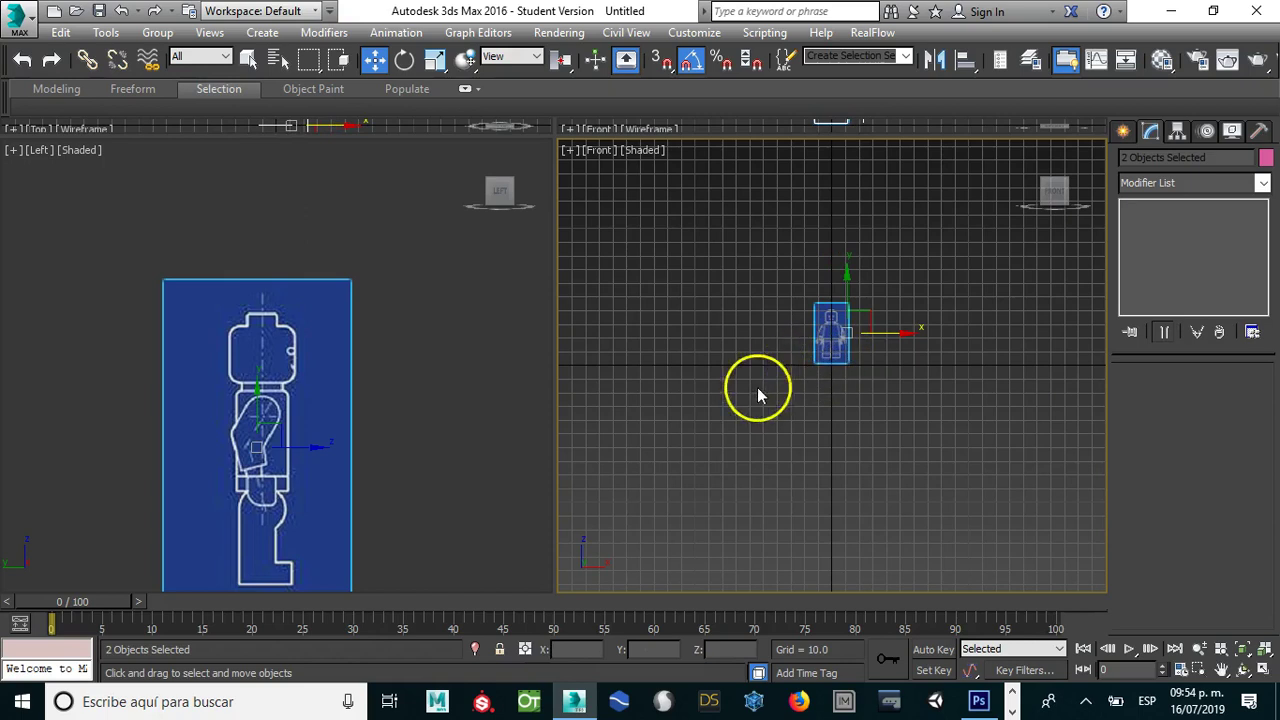
scroll(320, 336, "up", 1)
scroll(305, 345, "up", 2)
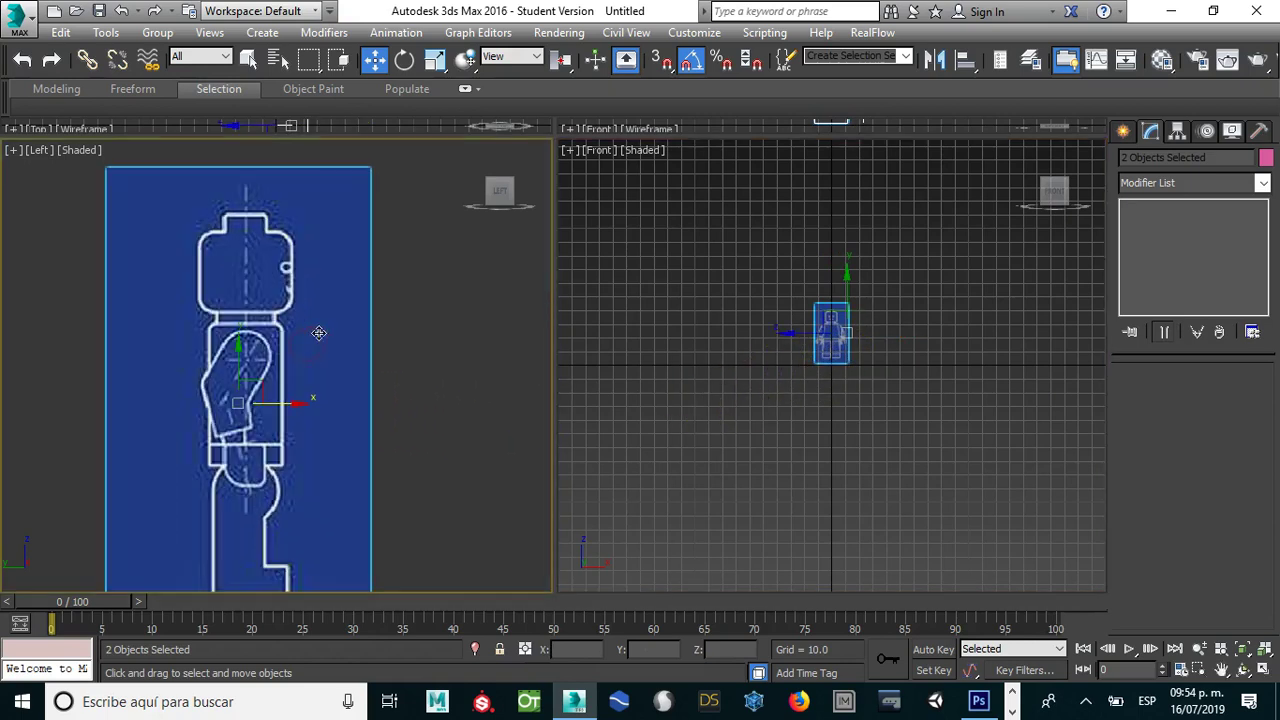
left_click_drag(739, 298, 764, 297)
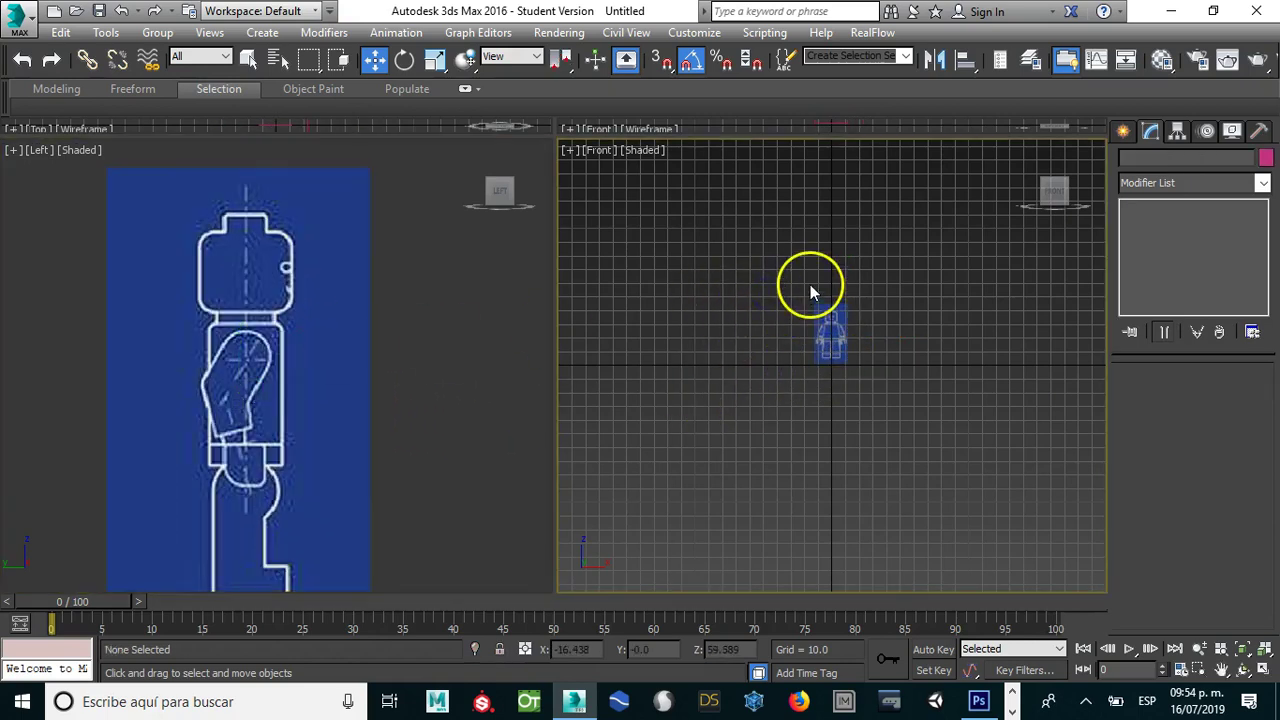
key("z")
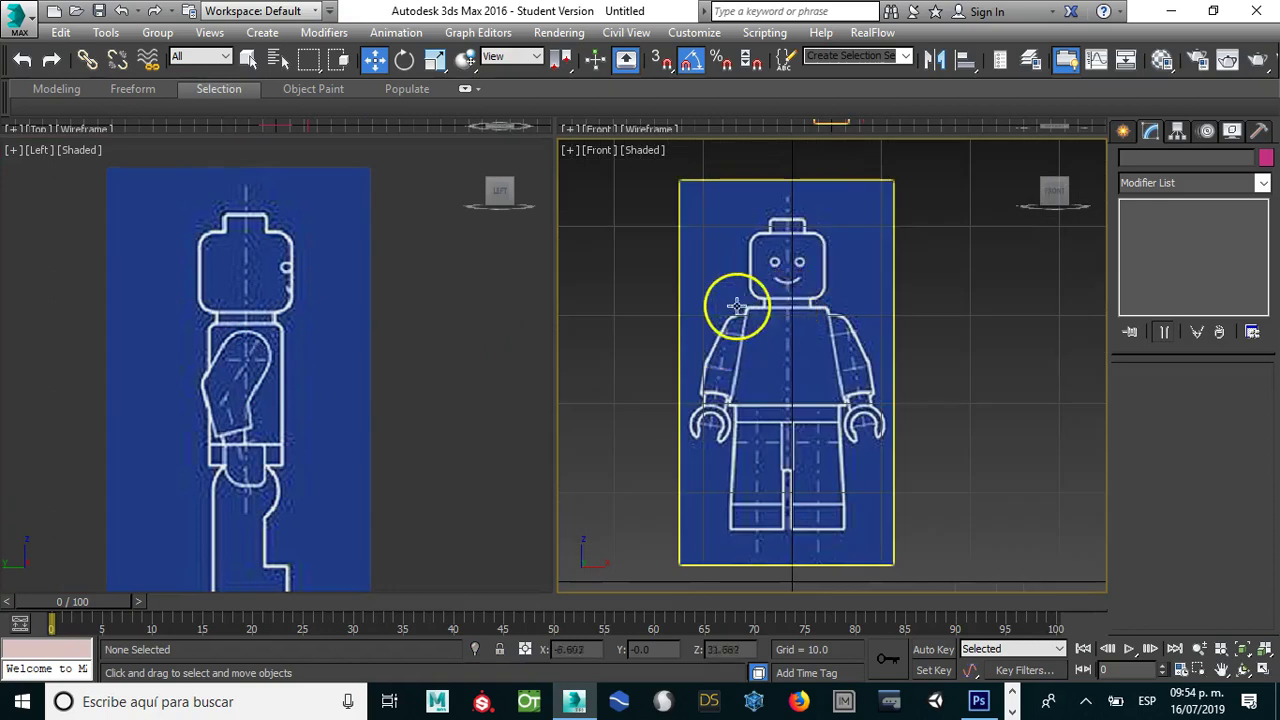
left_click(722, 340)
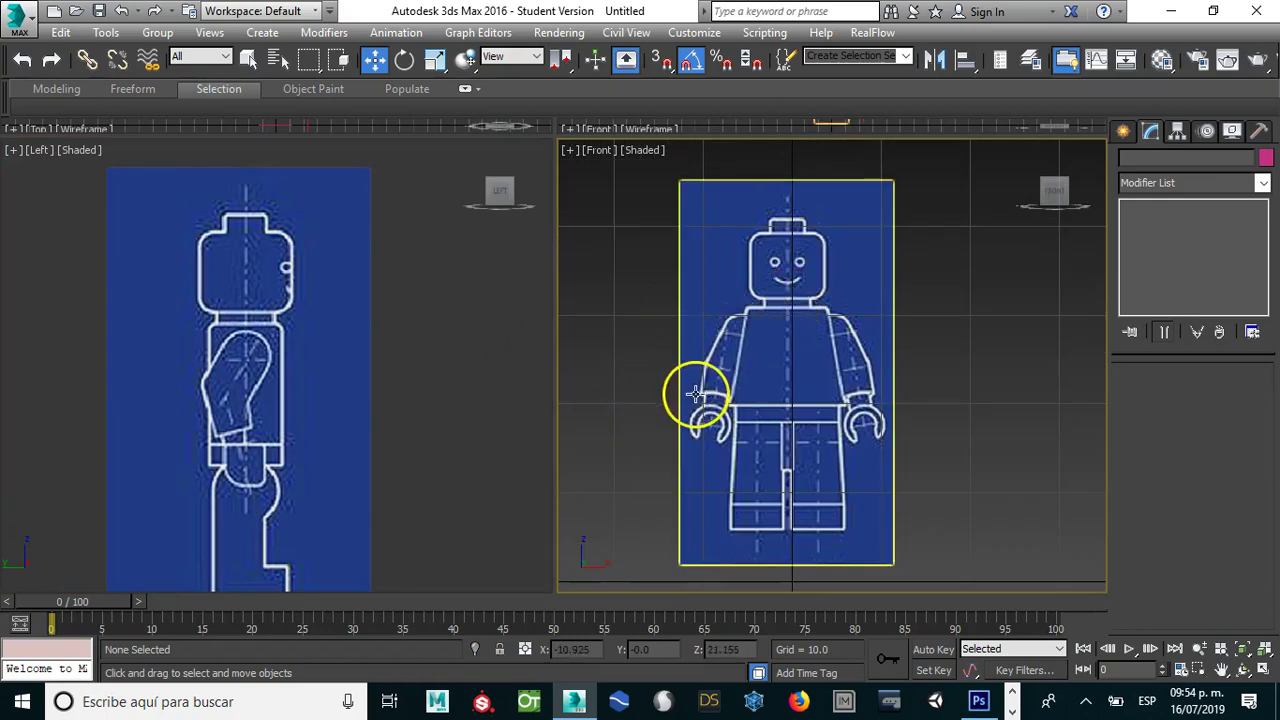
key("g")
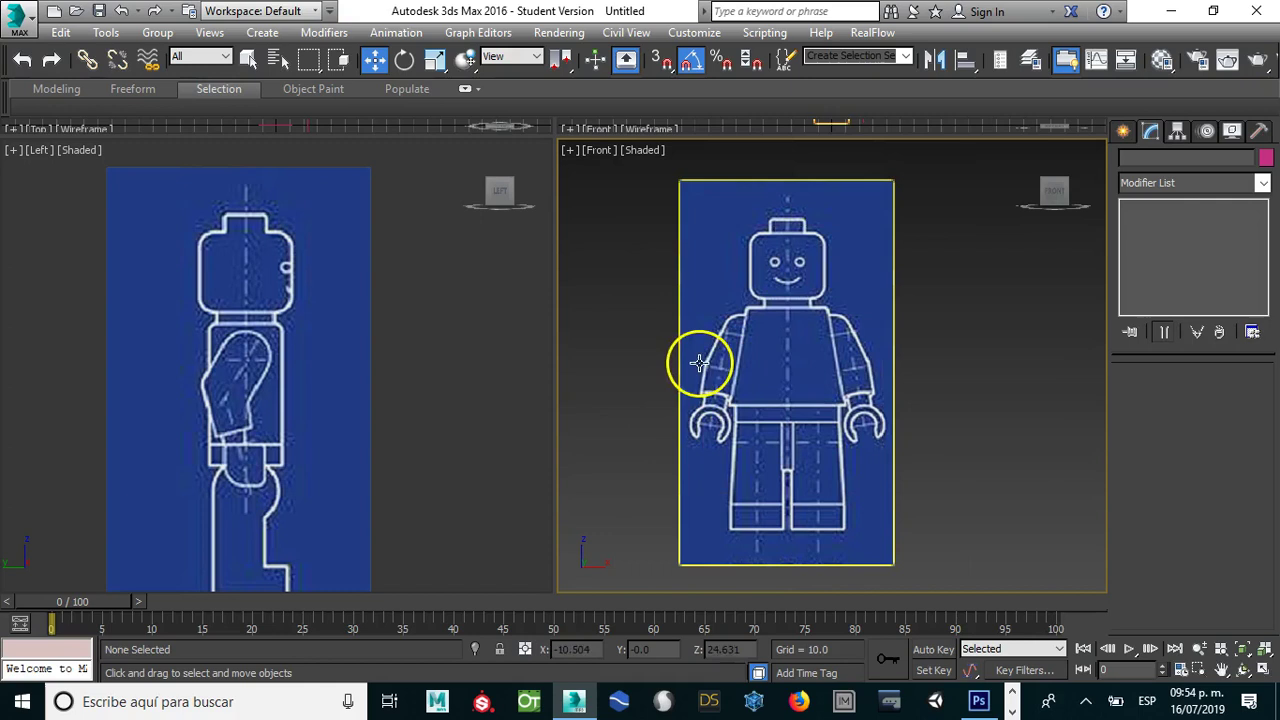
Step: Draw a box over the torso in the front blueprint
middle_click_drag(636, 355, 677, 354)
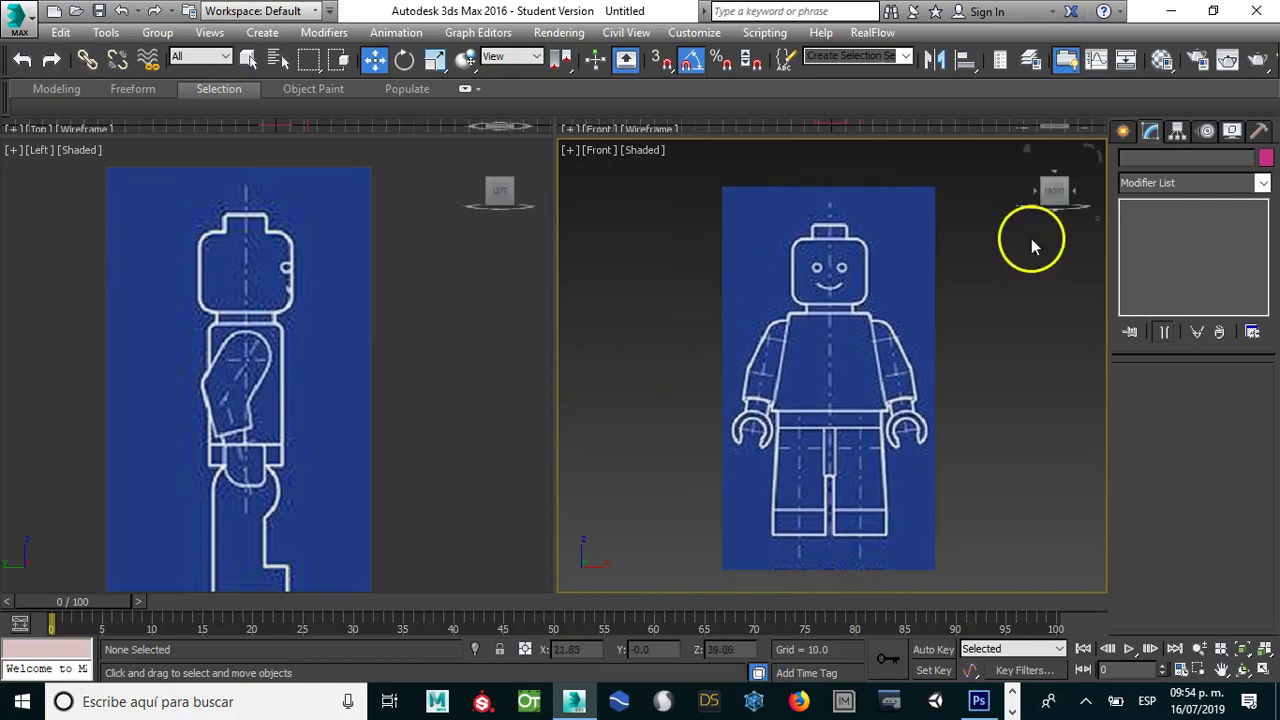
left_click(1124, 131)
left_click(1156, 251)
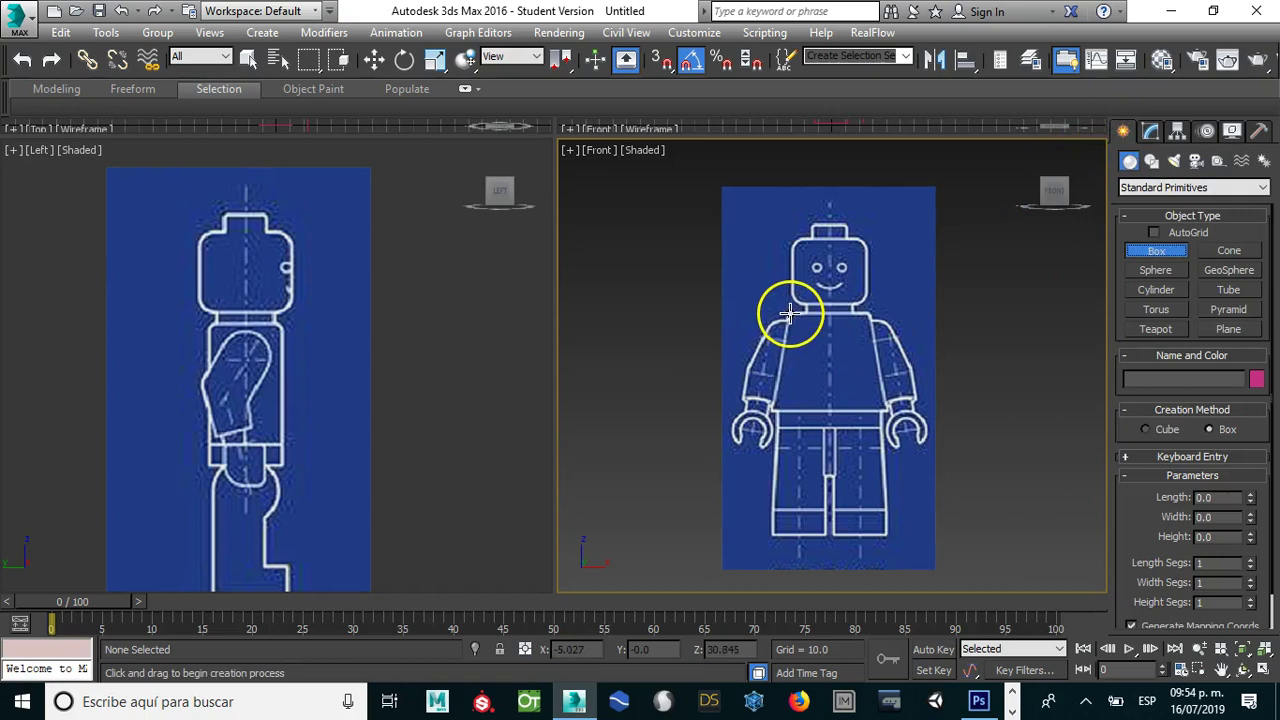
left_click_drag(790, 313, 863, 409)
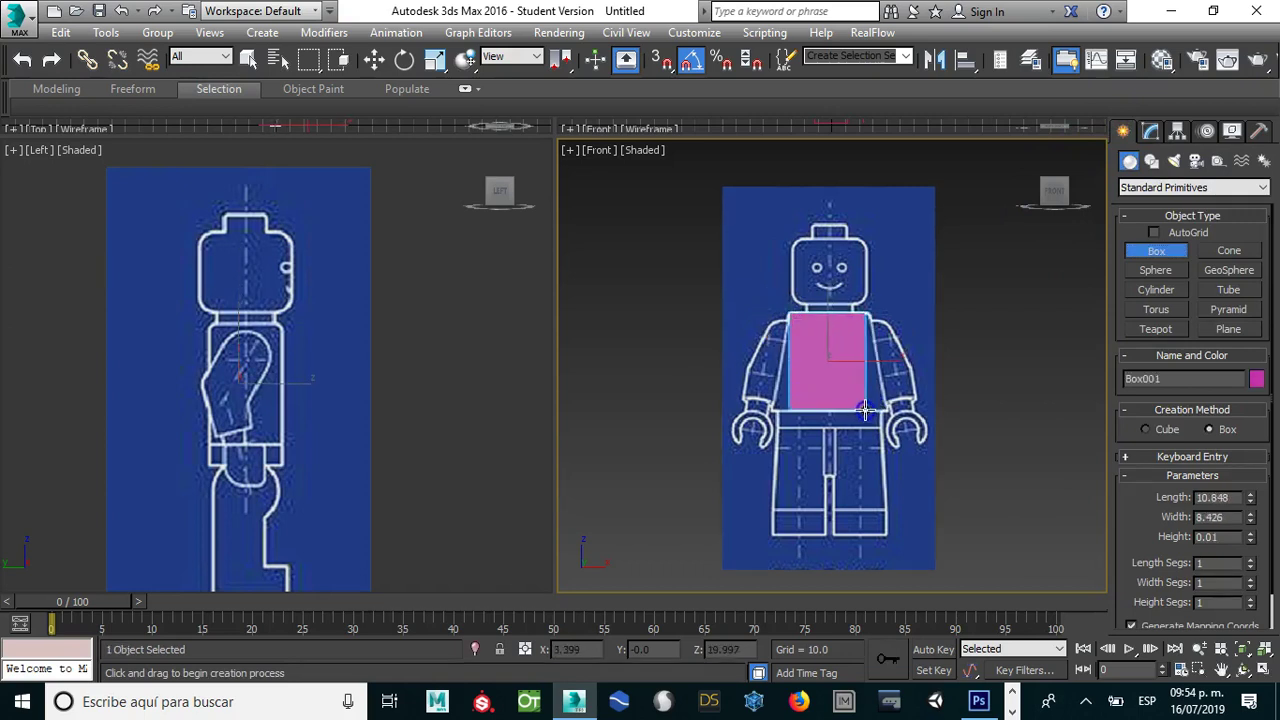
left_click(882, 362)
right_click(391, 377)
Step: Align the box to the side-view torso, make it see-through with Alt+X, and scale it to fit
left_click(285, 383)
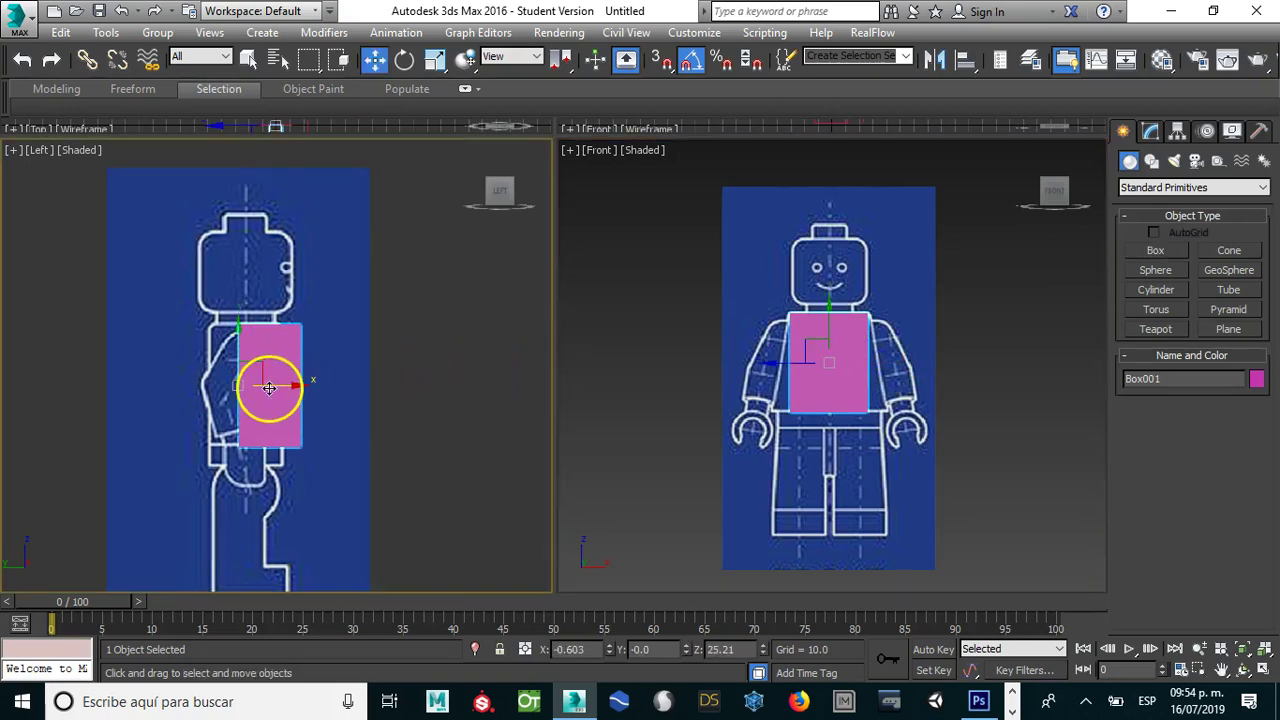
left_click_drag(285, 383, 255, 383)
key("alt+x")
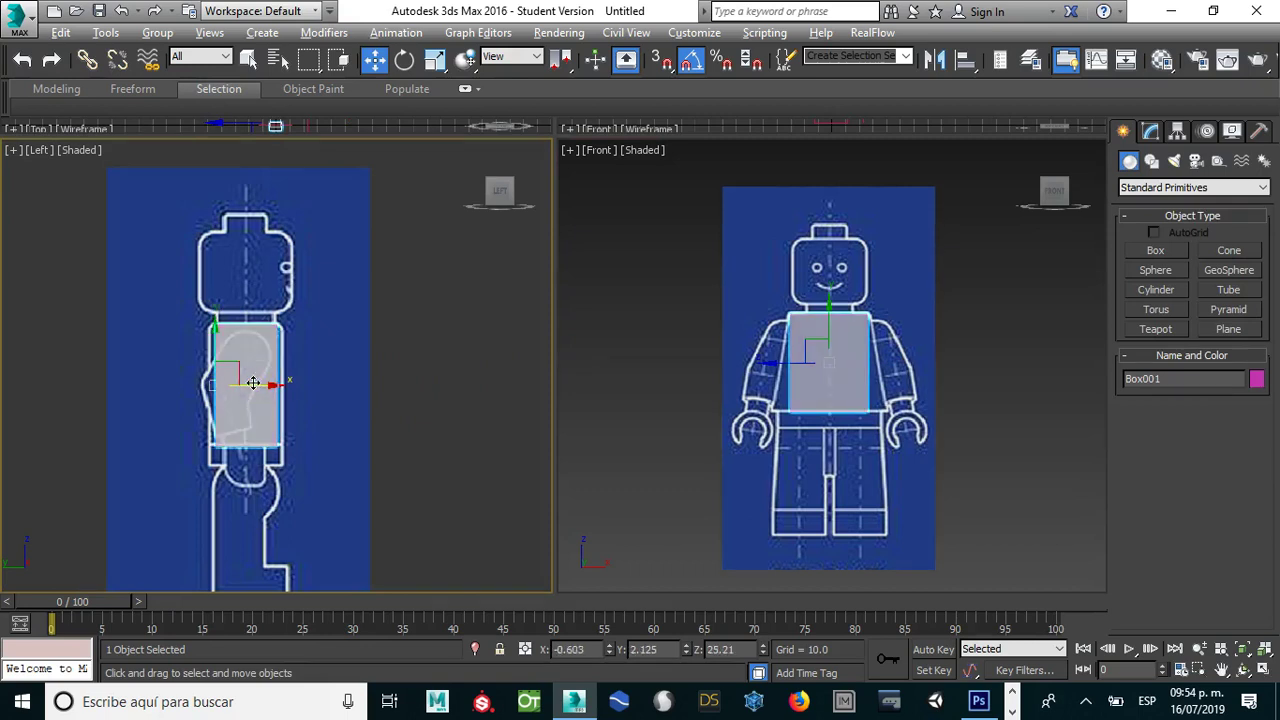
scroll(248, 381, "up", 2)
scroll(248, 381, "up", 2)
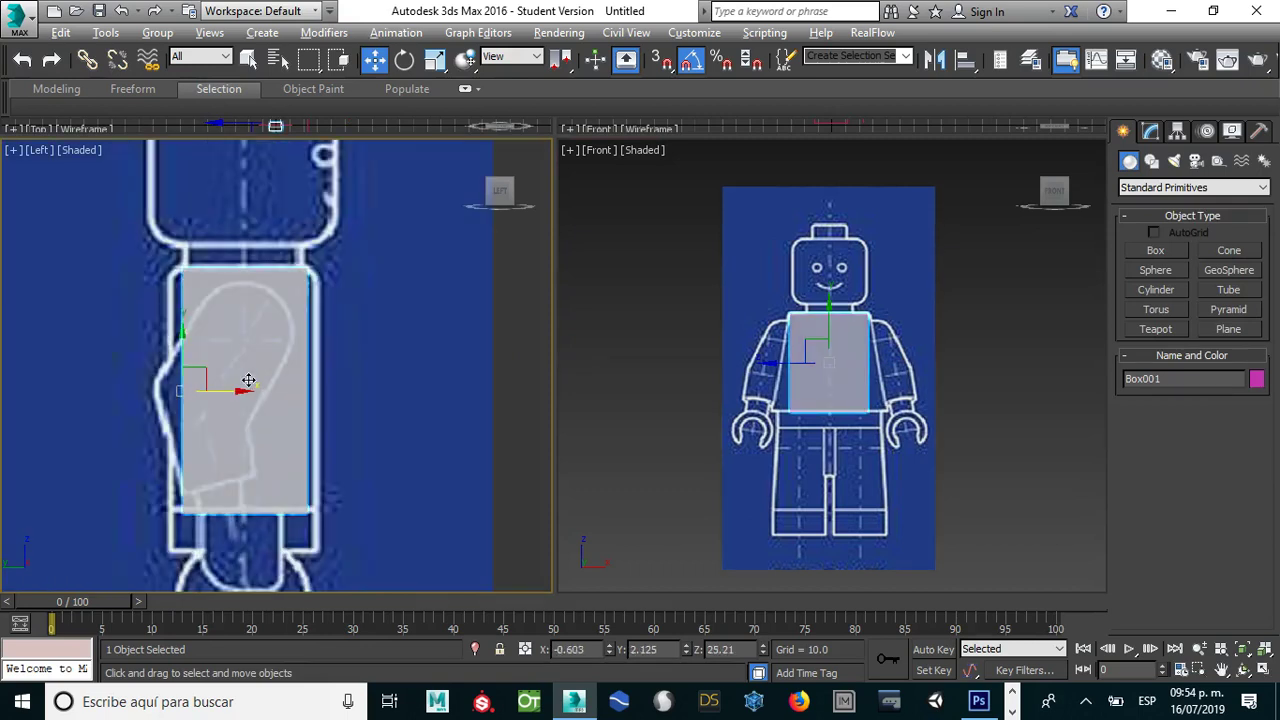
key("r")
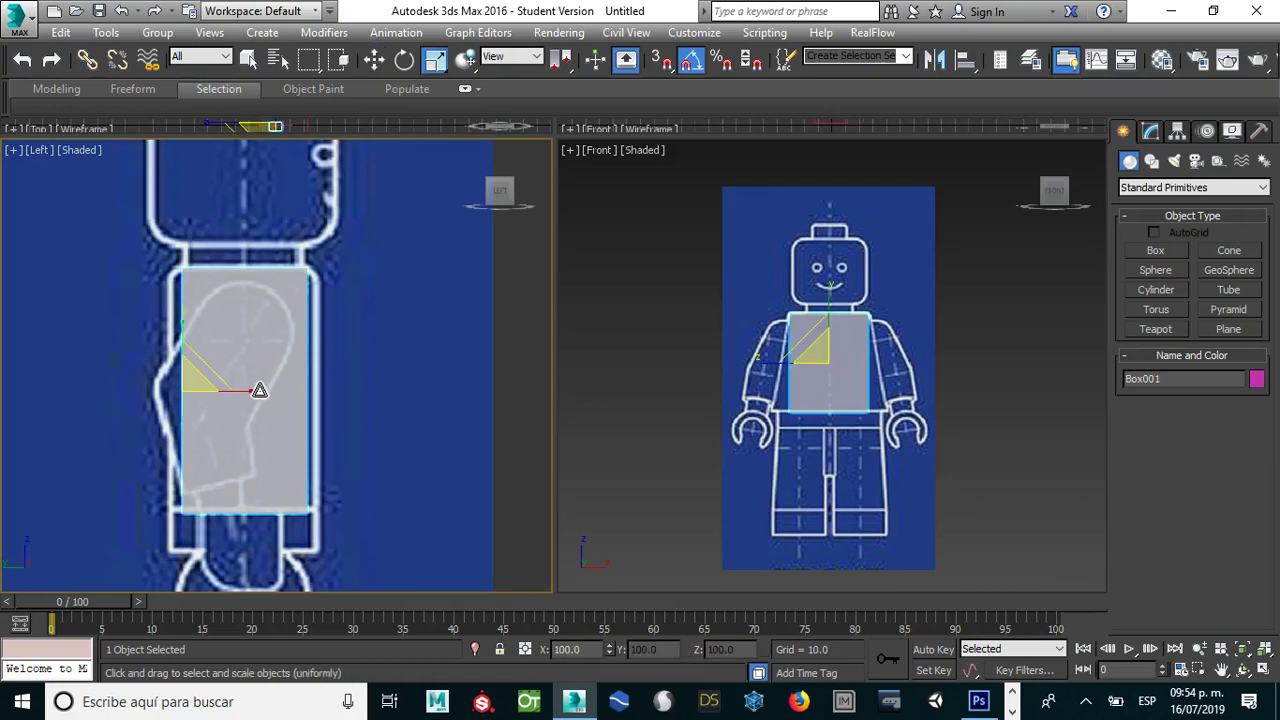
mouse_move(249, 381)
left_mouse_down()
mouse_move(262, 388)
mouse_move(229, 386)
left_mouse_up()
key("w")
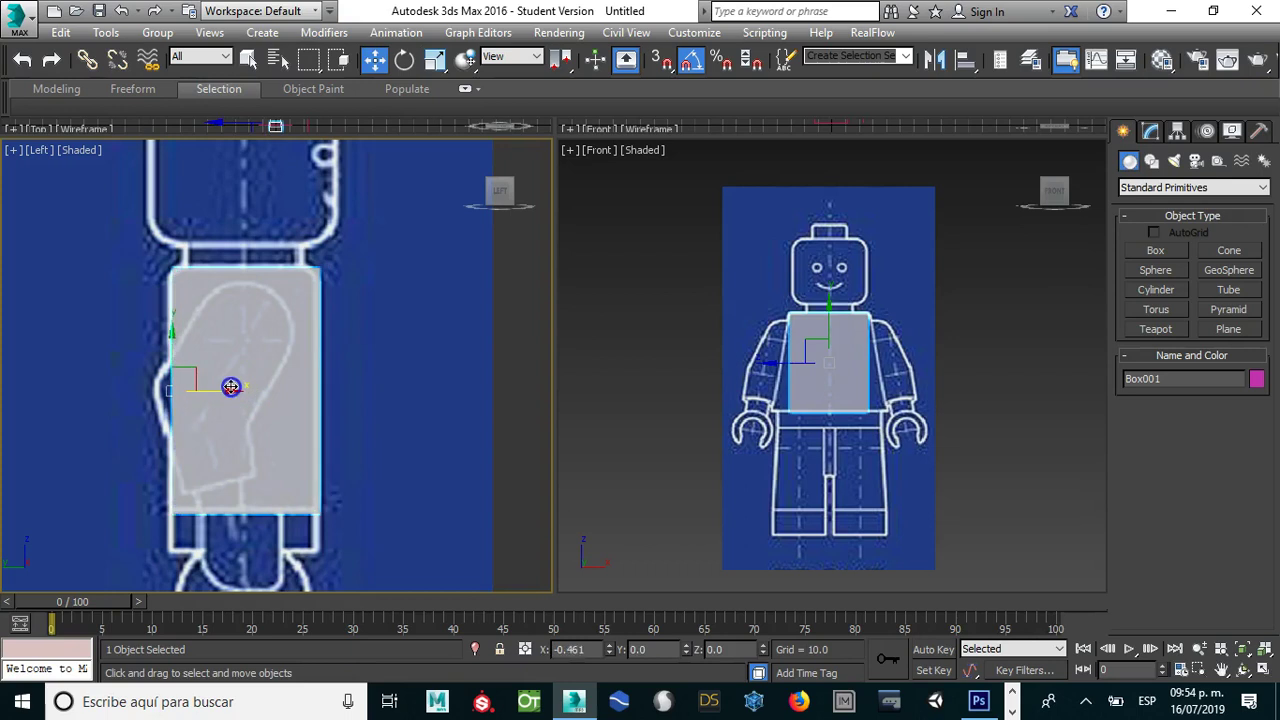
scroll(826, 332, "up", 3)
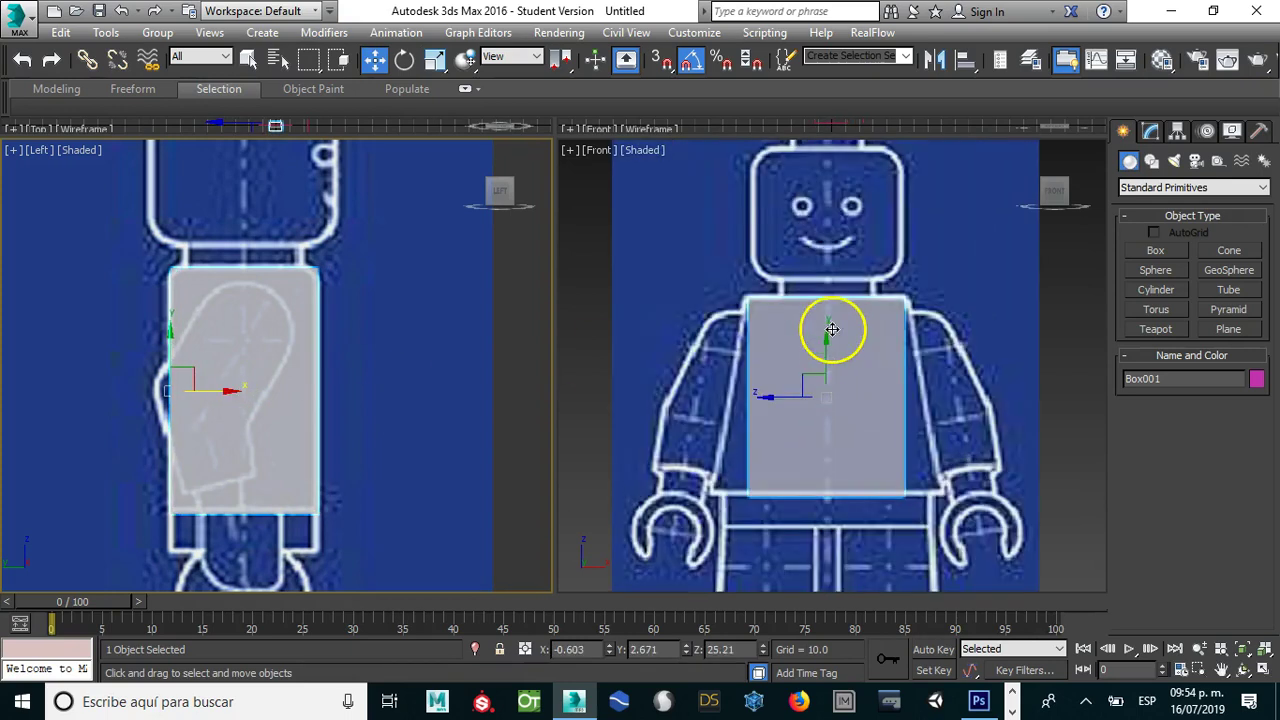
Step: Convert Box001 to an Editable Poly and enter Vertex mode
right_click(816, 365)
mouse_move(850, 544)
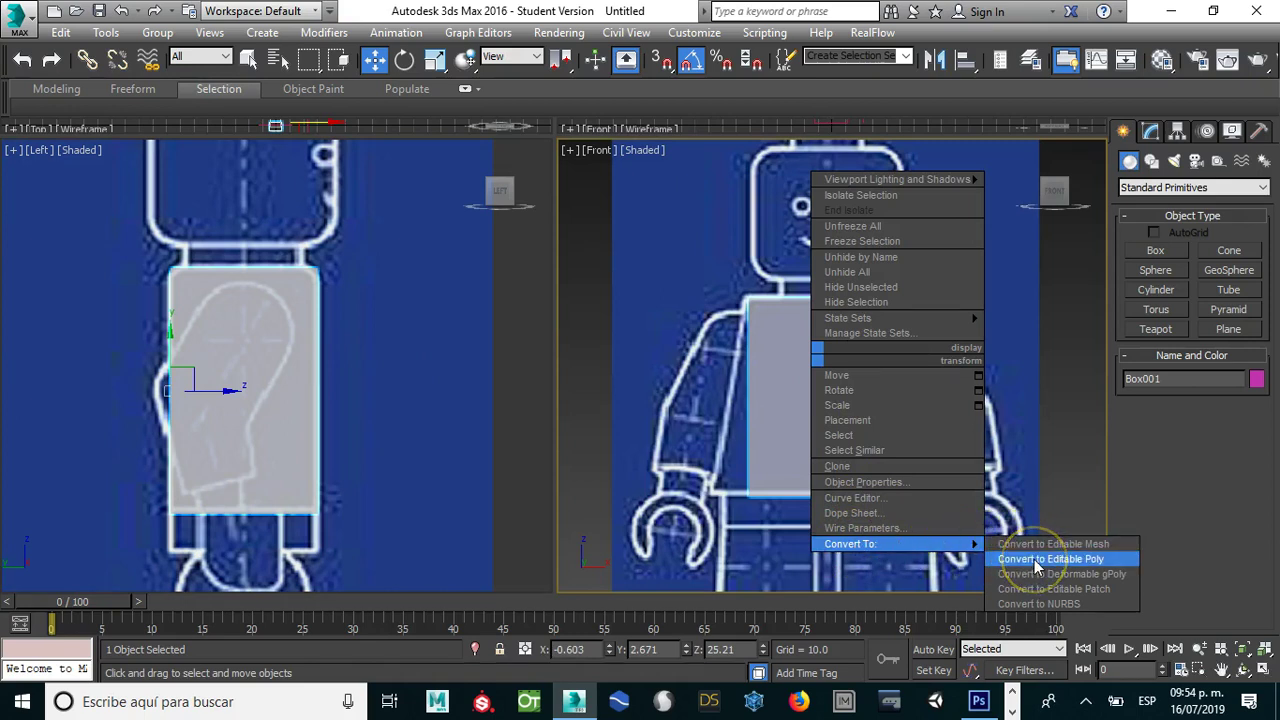
left_click(1036, 566)
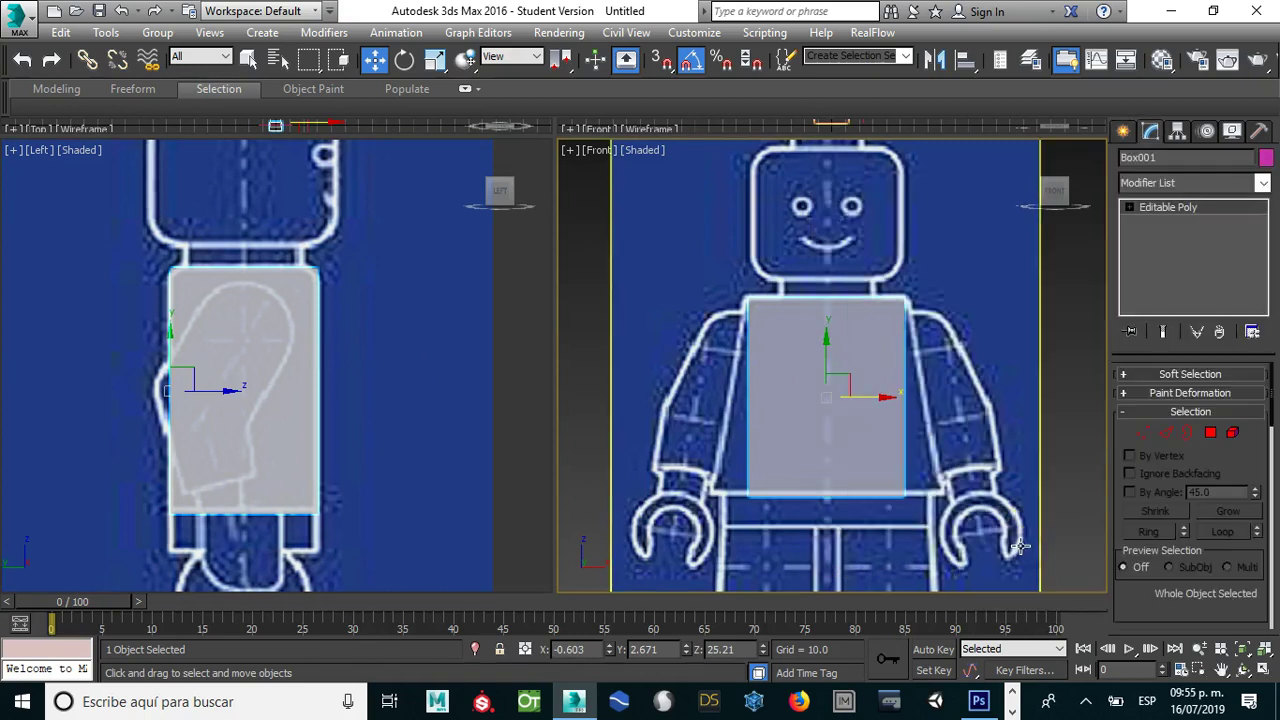
left_click(1142, 433)
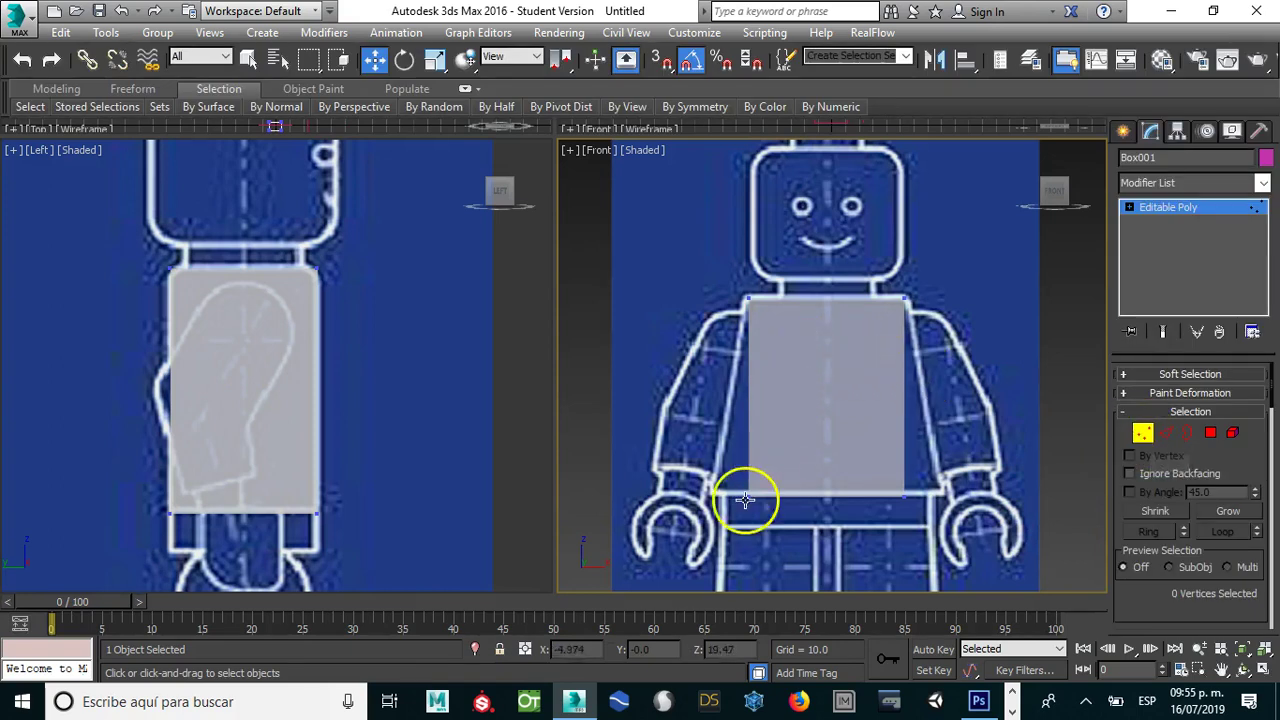
Step: Scale the bottom vertices to flare the torso base in front while keeping the side straight
left_click_drag(730, 510, 915, 485)
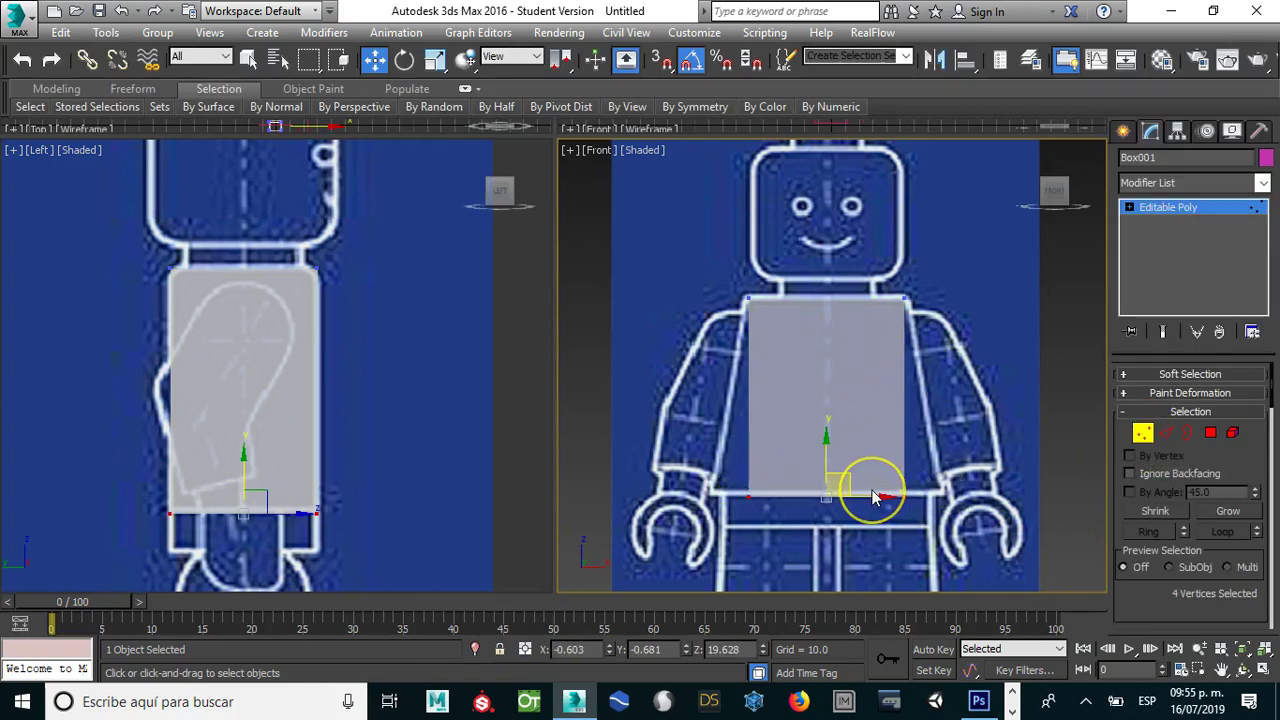
key("r")
mouse_move(901, 494)
left_mouse_down()
mouse_move(1005, 479)
mouse_move(933, 494)
mouse_move(968, 492)
left_mouse_up()
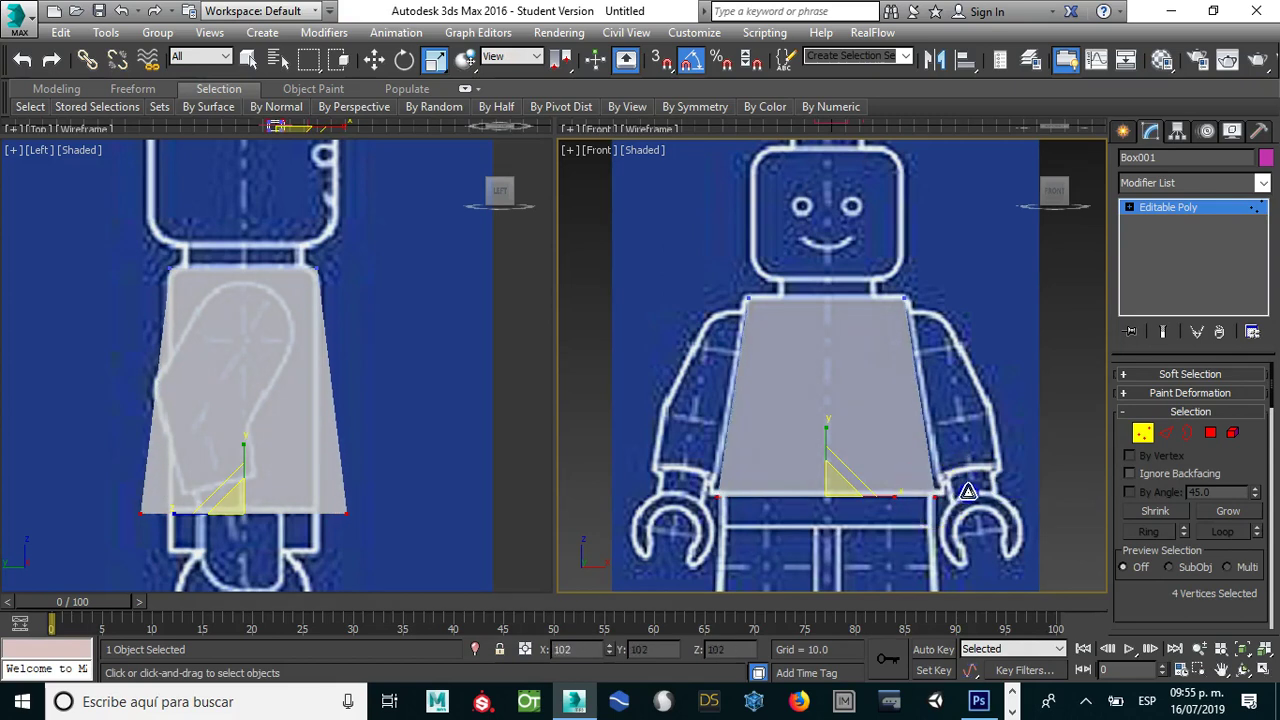
left_click_drag(989, 489, 997, 487)
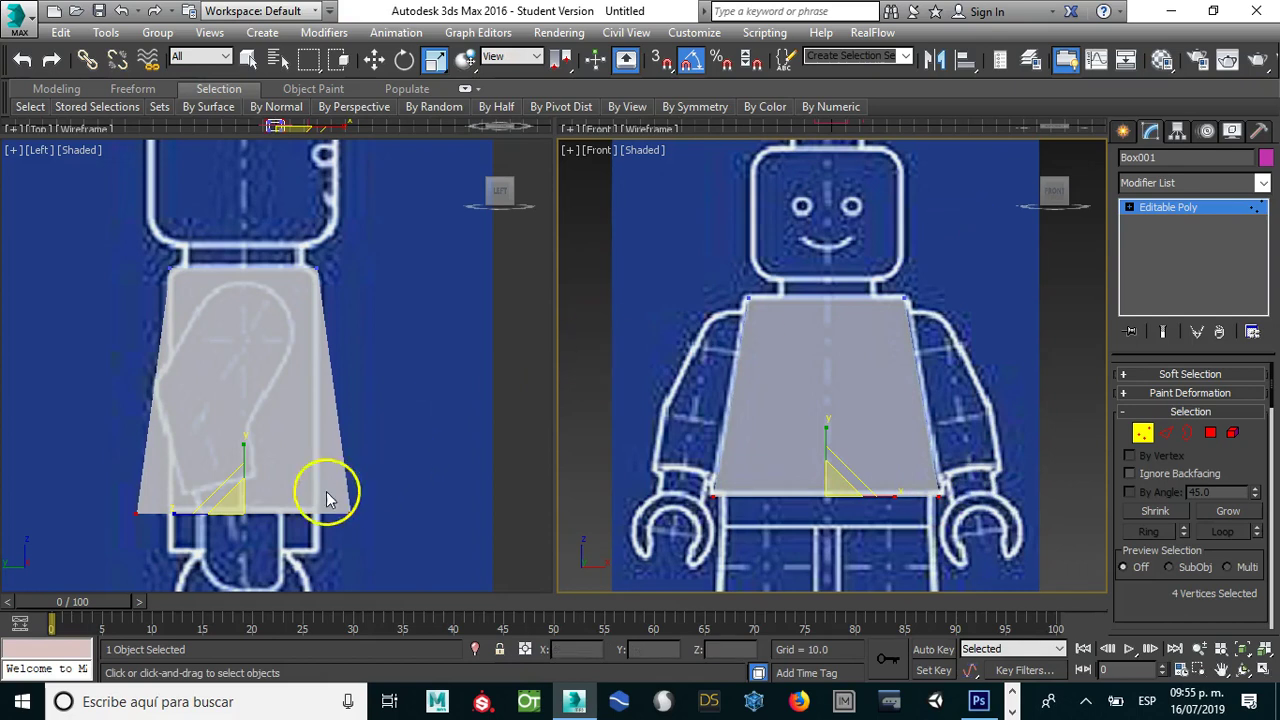
right_click(170, 520)
left_click_drag(315, 514, 276, 514)
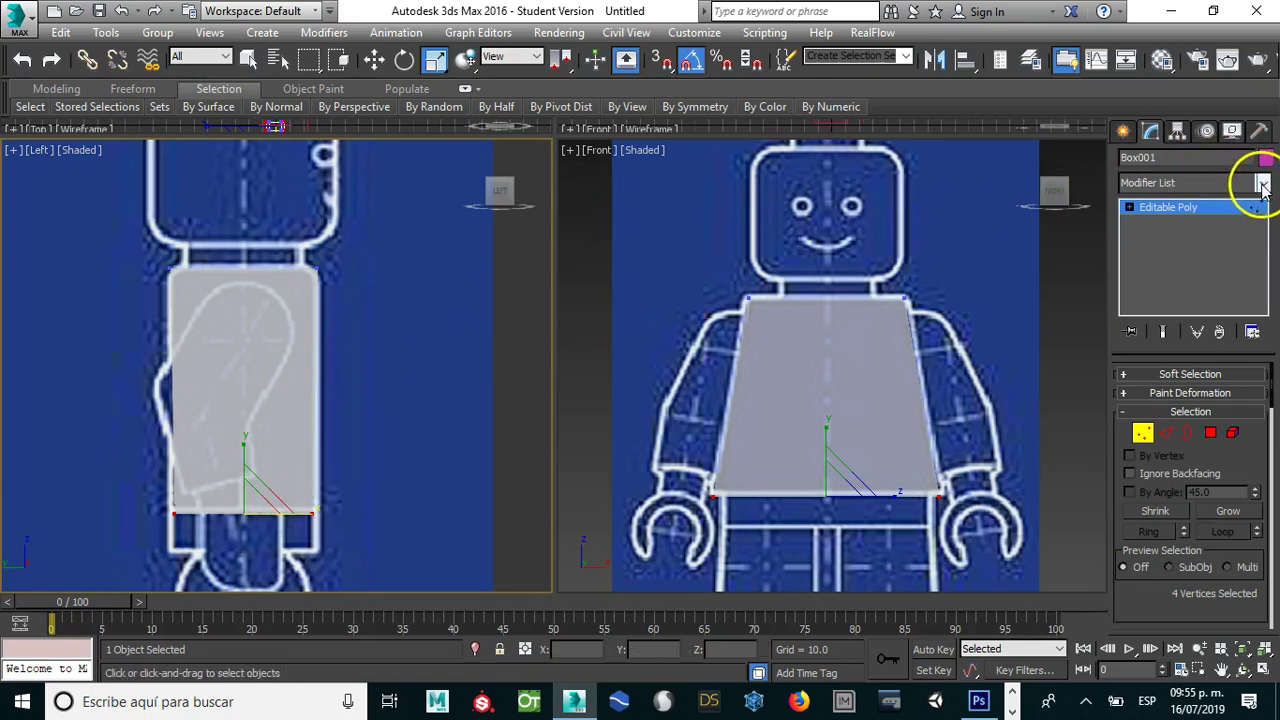
Step: Add a MeshSmooth modifier to the torso and show edged faces in the Front and Left views
left_click(1142, 432)
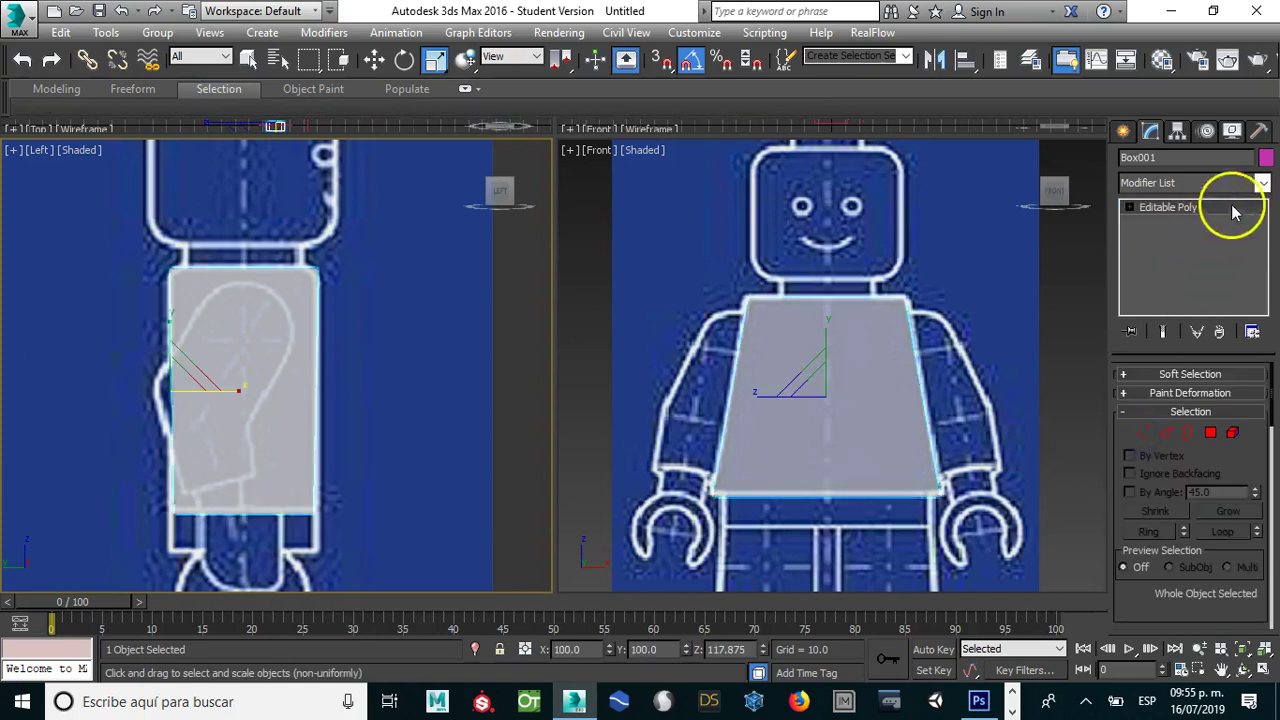
left_click(1263, 182)
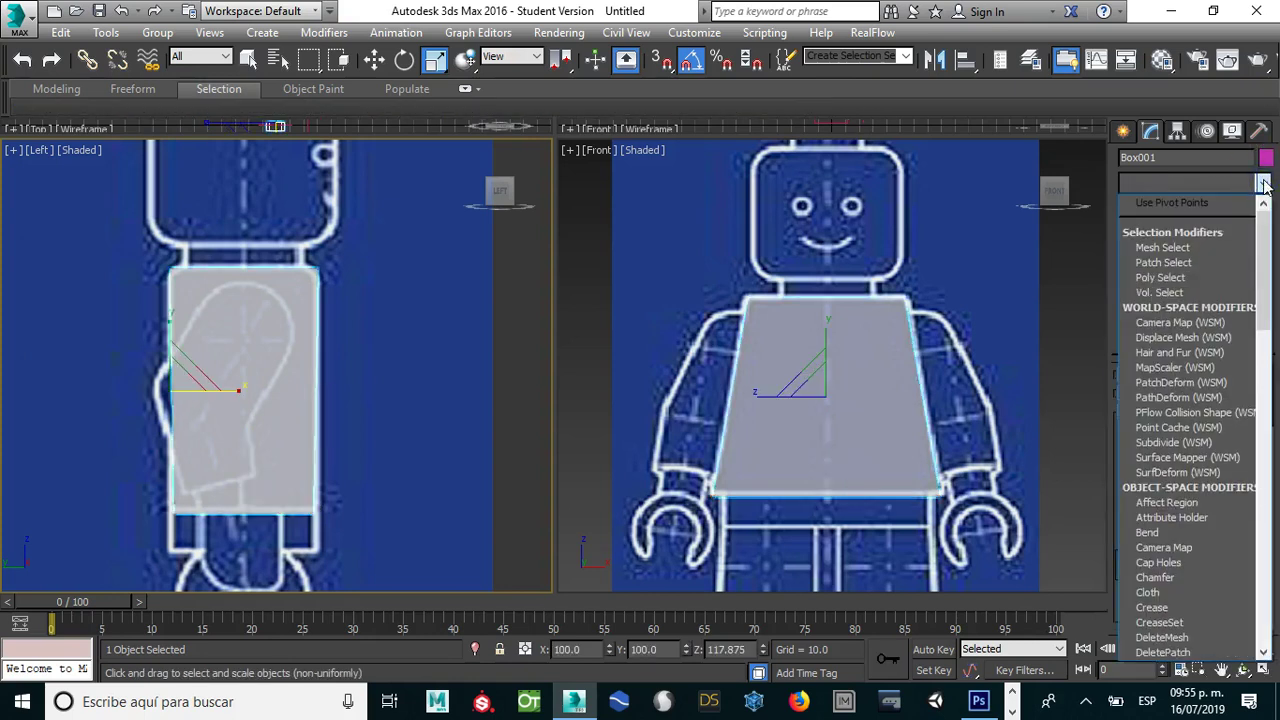
key("m")
key("m")
key("m")
key("m")
key("m")
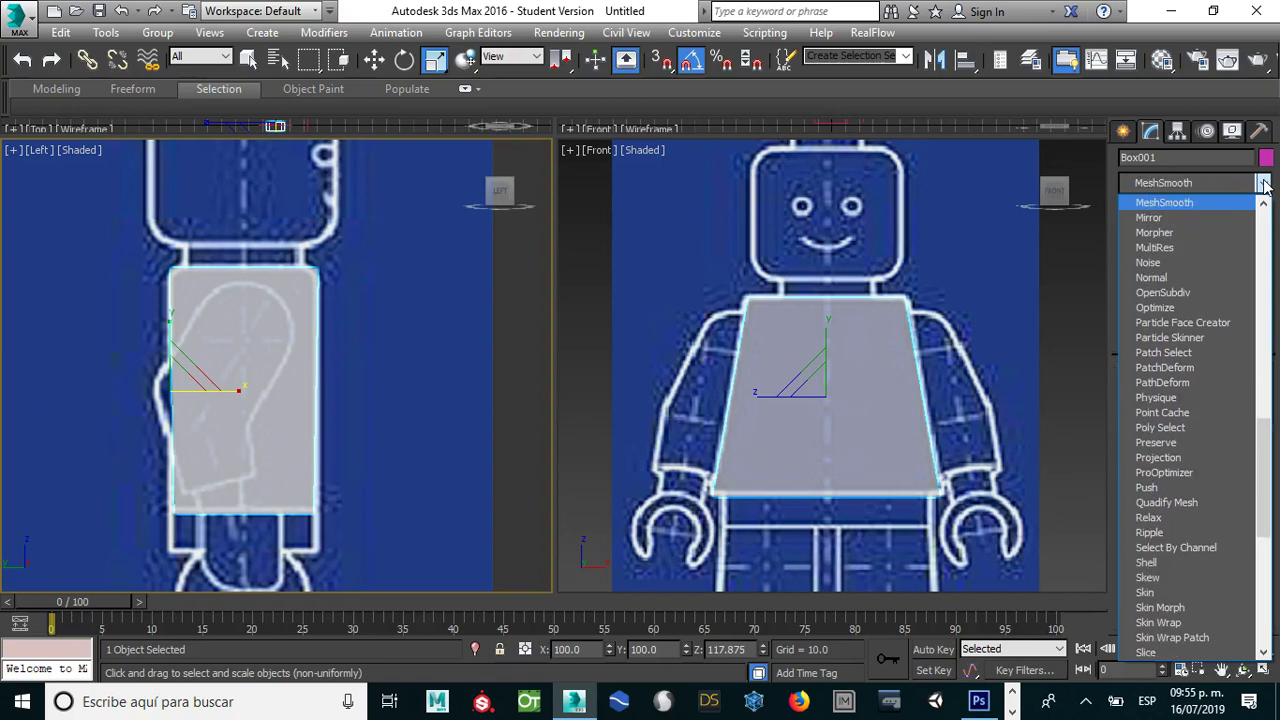
left_click(1264, 184)
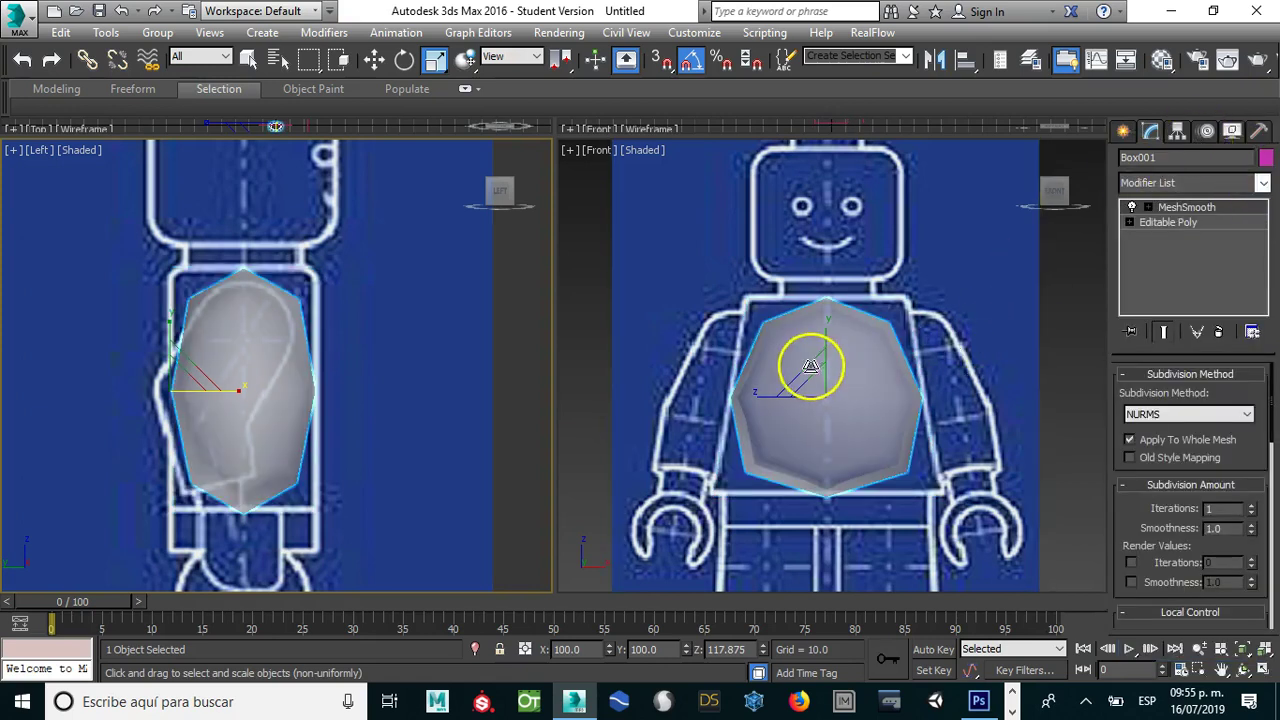
left_click(786, 366)
key("F4")
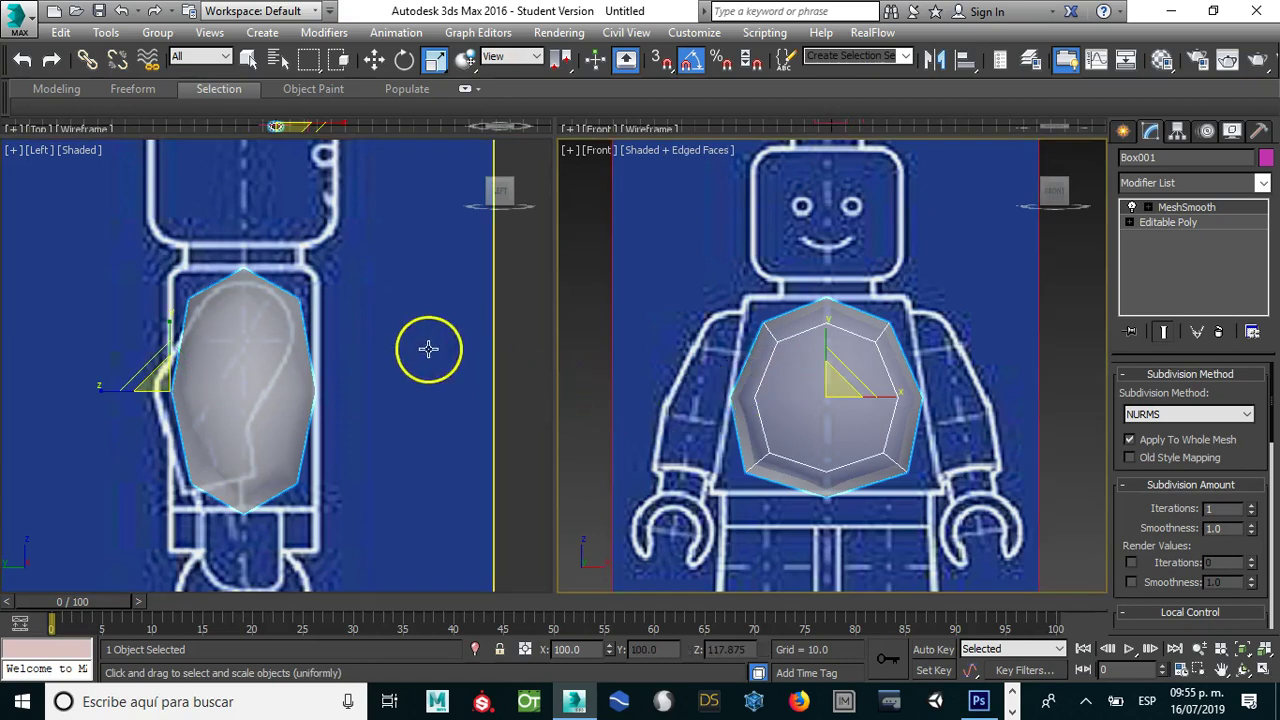
left_click(428, 348)
key("F4")
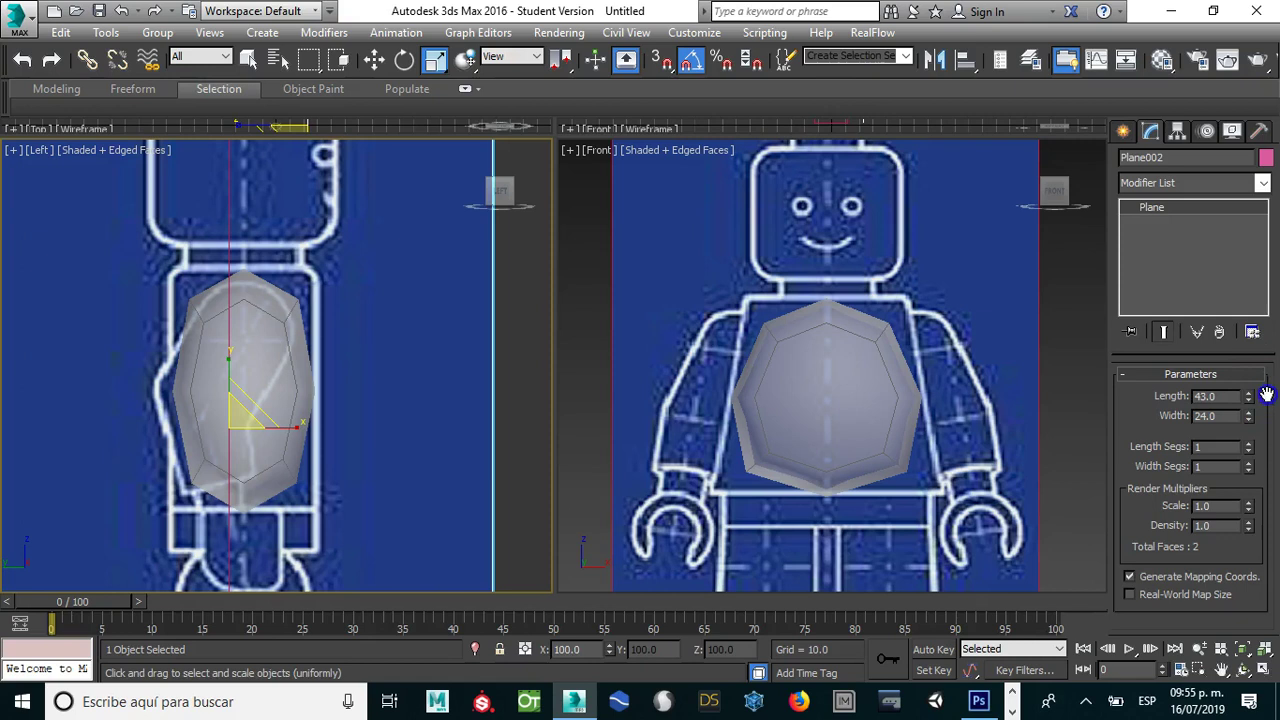
Step: Set MeshSmooth to Classic with 3 iterations and strength 0.02
left_click(905, 378)
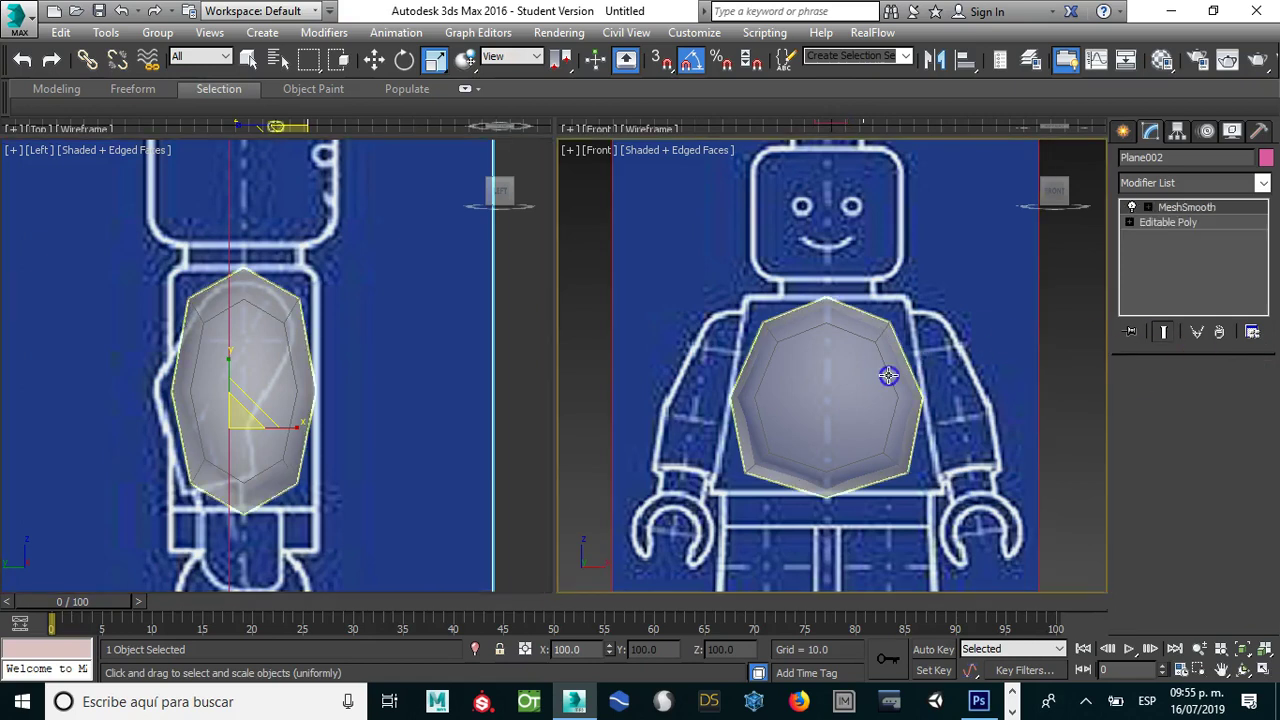
left_click(1186, 210)
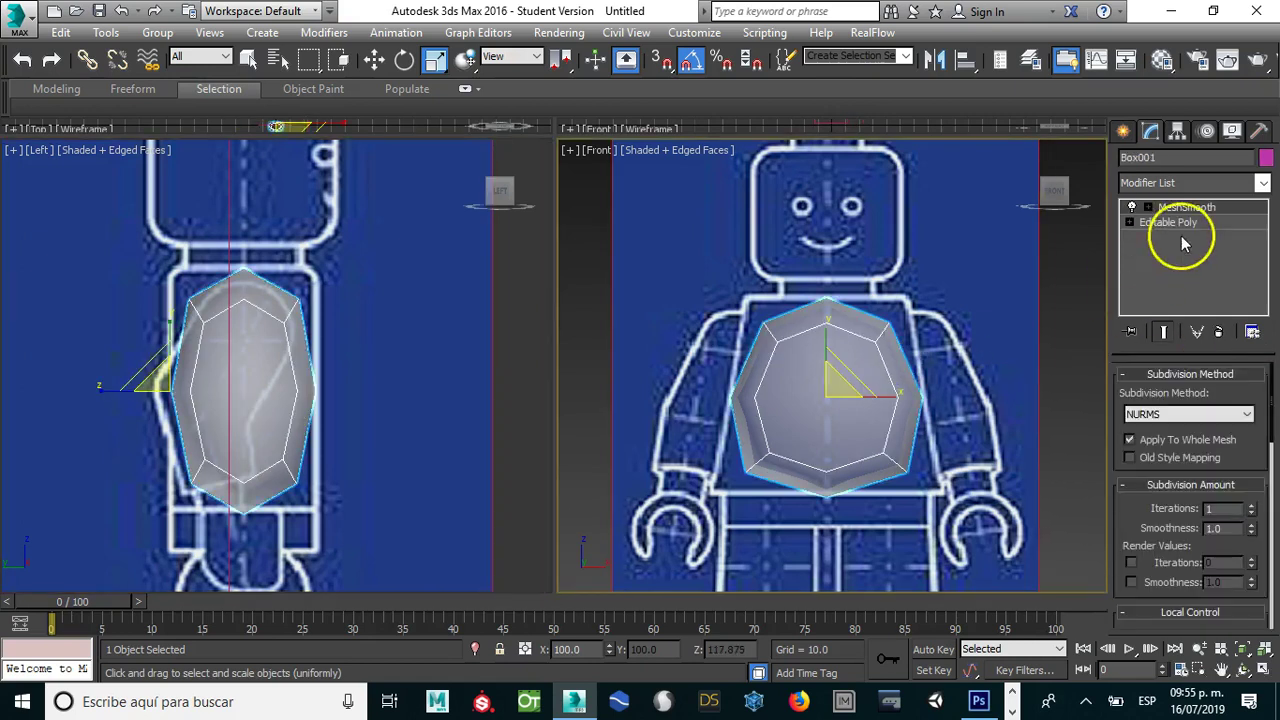
left_click(1155, 415)
left_click(1142, 432)
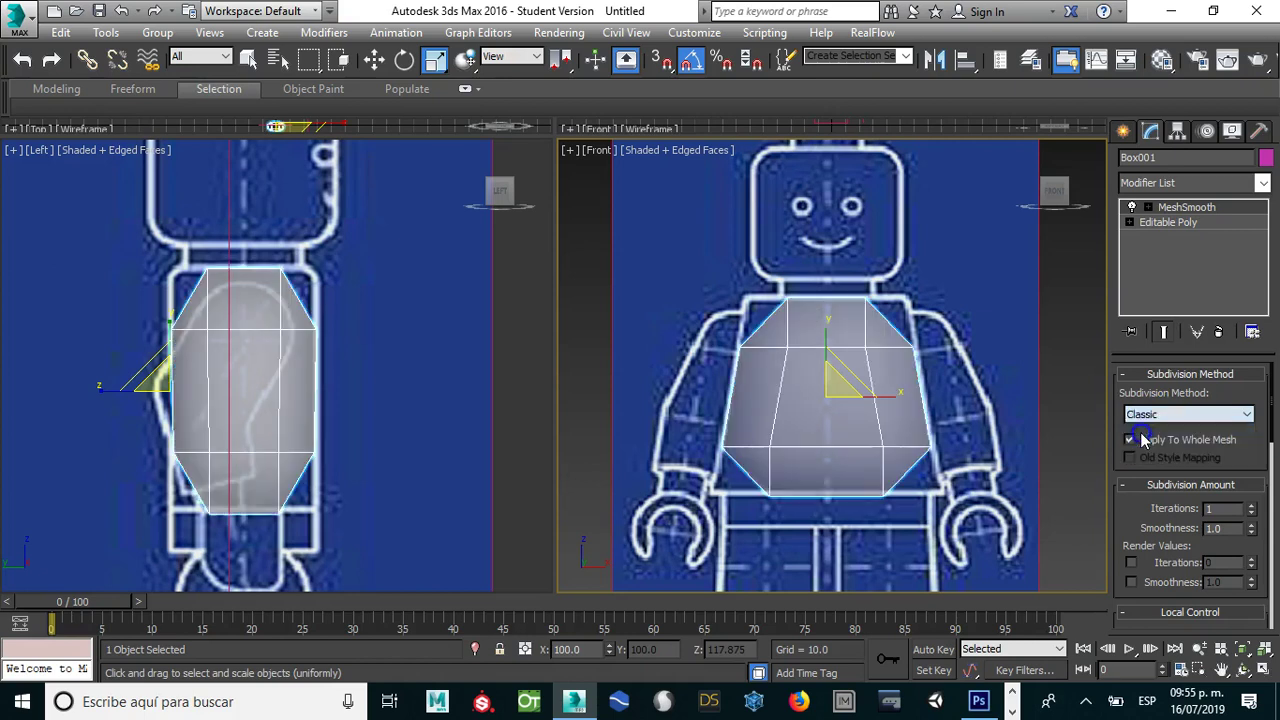
left_click(1251, 505)
left_click(1251, 505)
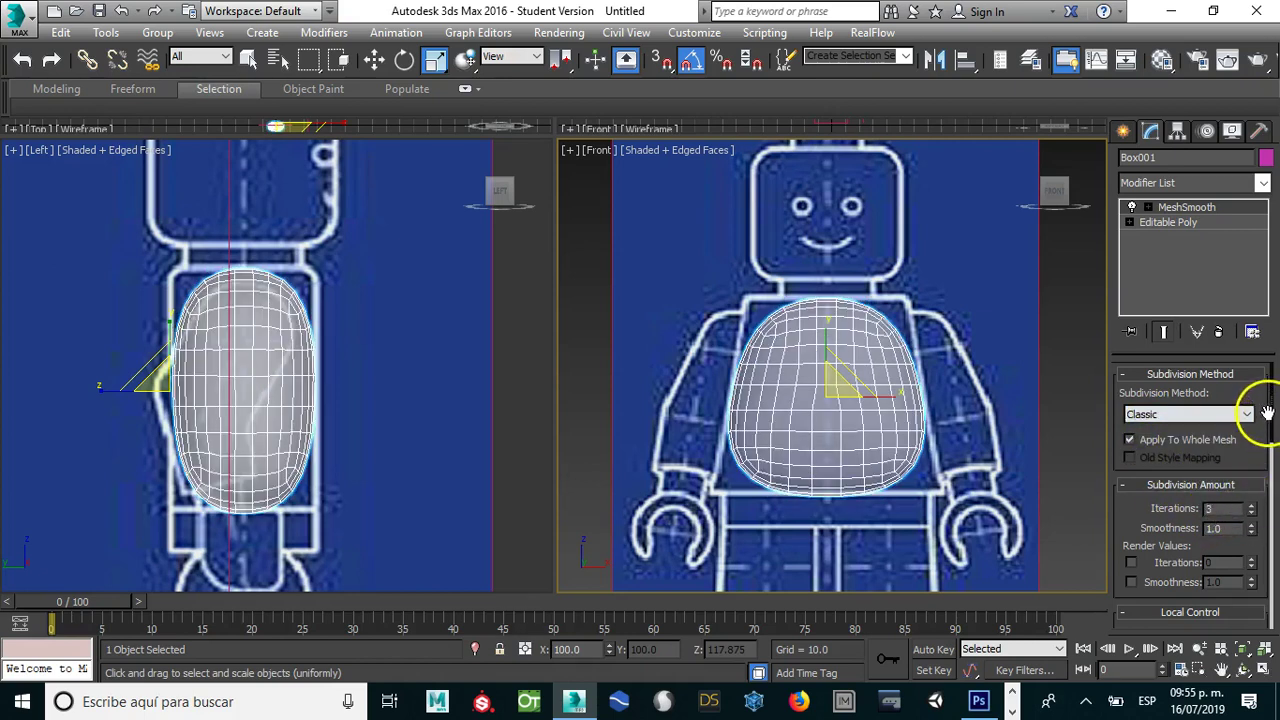
left_click_drag(1272, 418, 1273, 560)
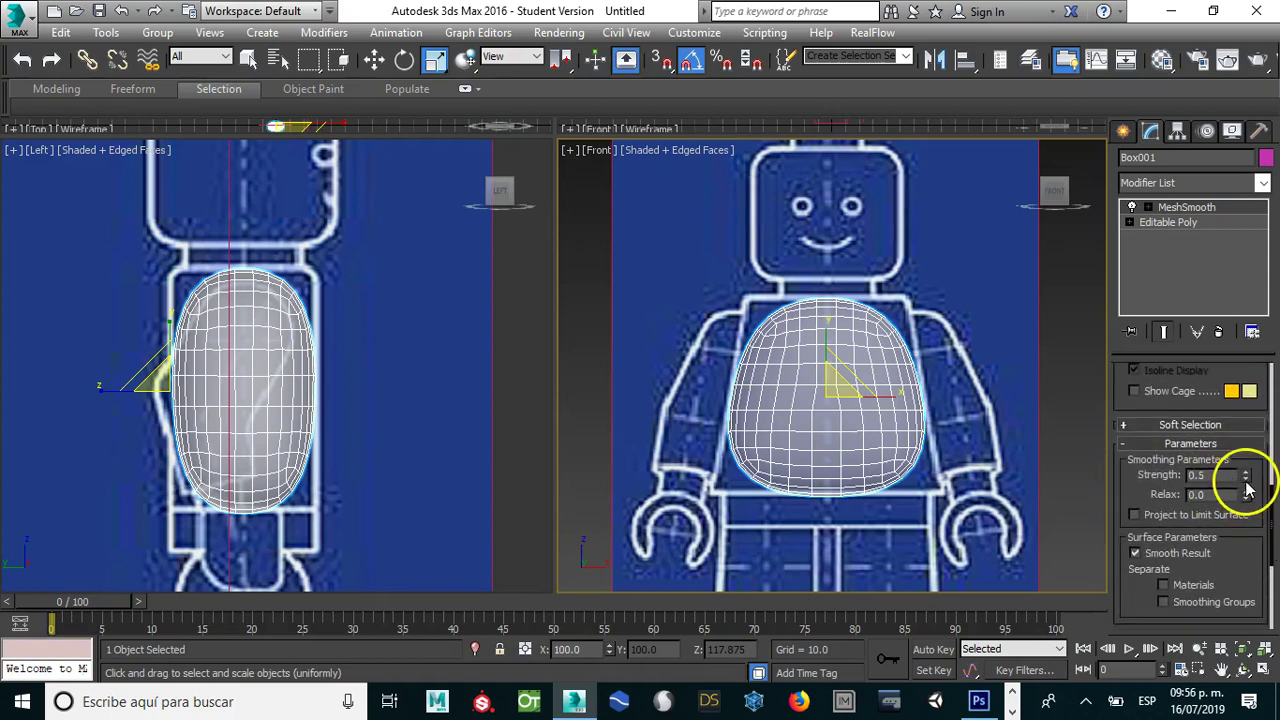
left_click_drag(1246, 485, 1244, 523)
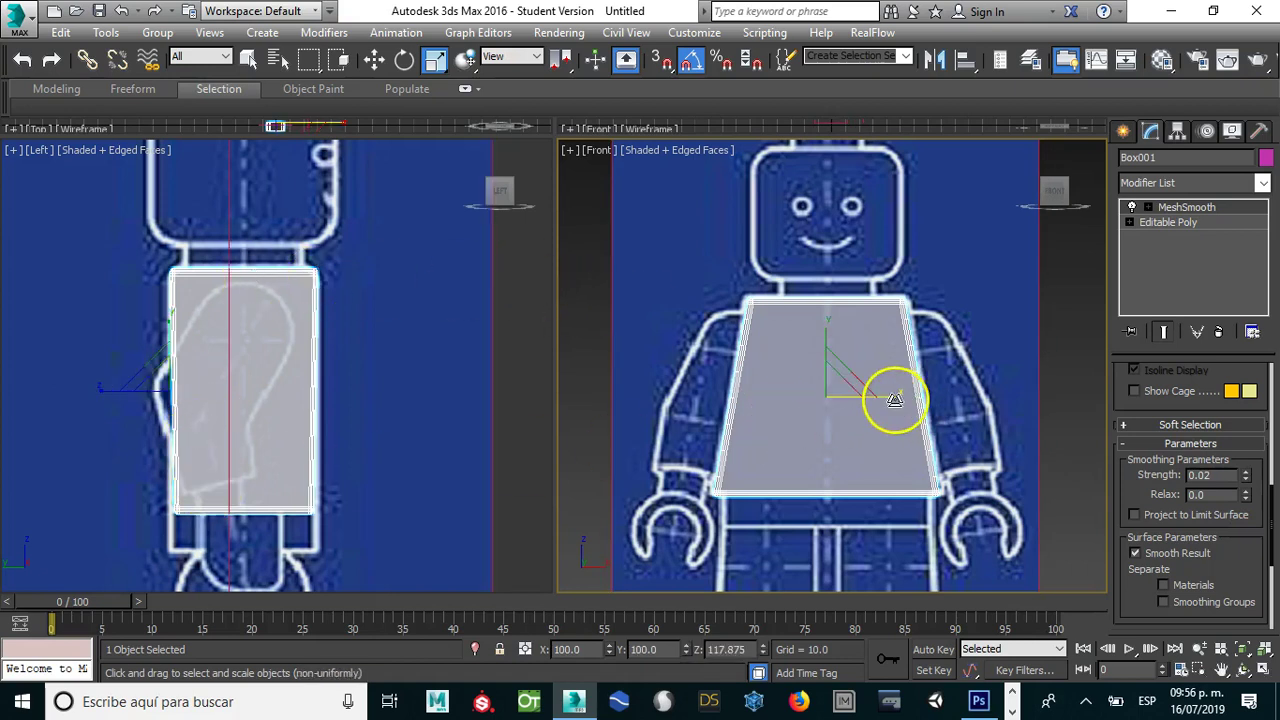
Step: In Polygon mode, extrude the torso's bottom face downward
left_click(1165, 222)
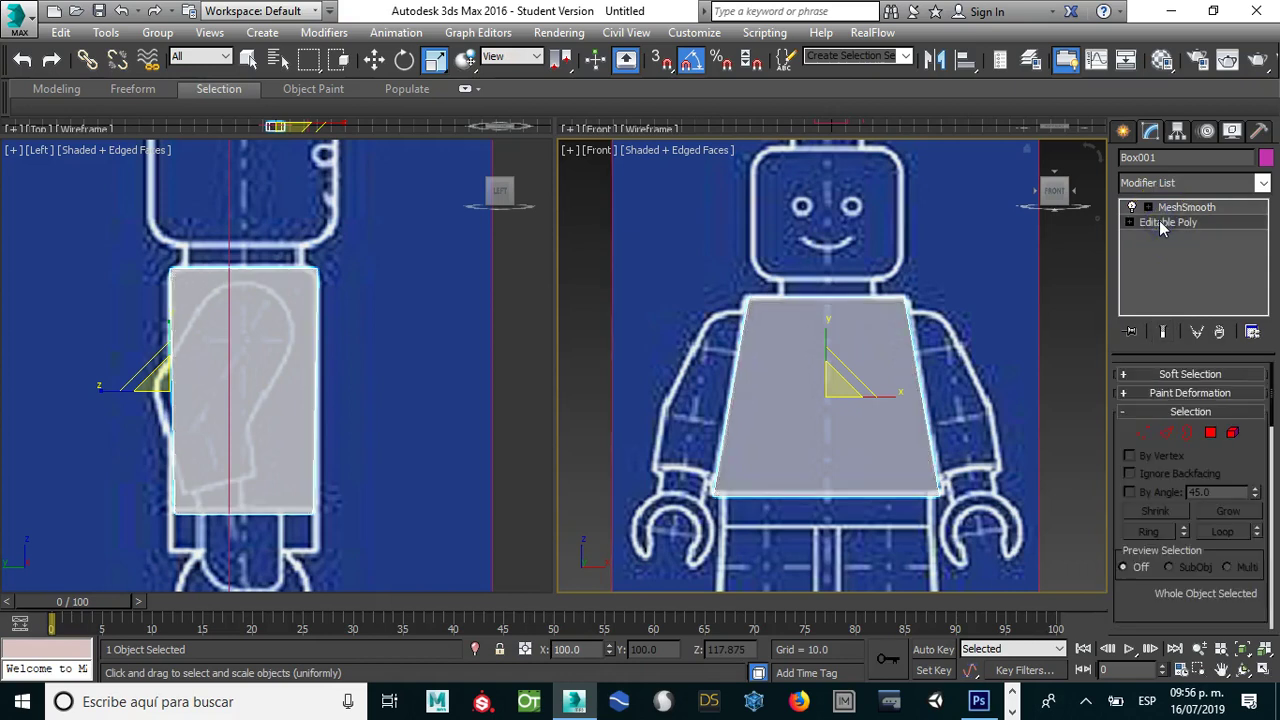
mouse_move(757, 437)
middle_mouse_down("alt")
mouse_move(781, 357)
mouse_move(808, 360)
mouse_move(808, 343)
mouse_move(797, 349)
middle_mouse_up("alt")
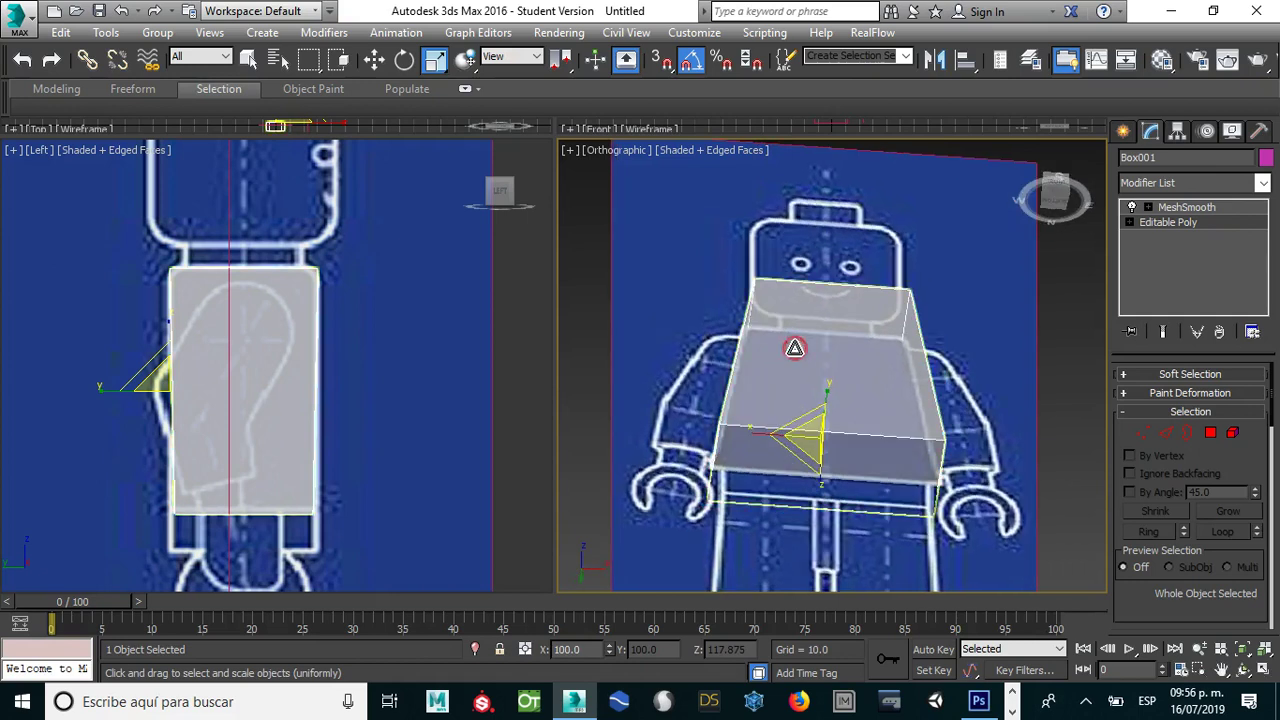
left_click(1211, 434)
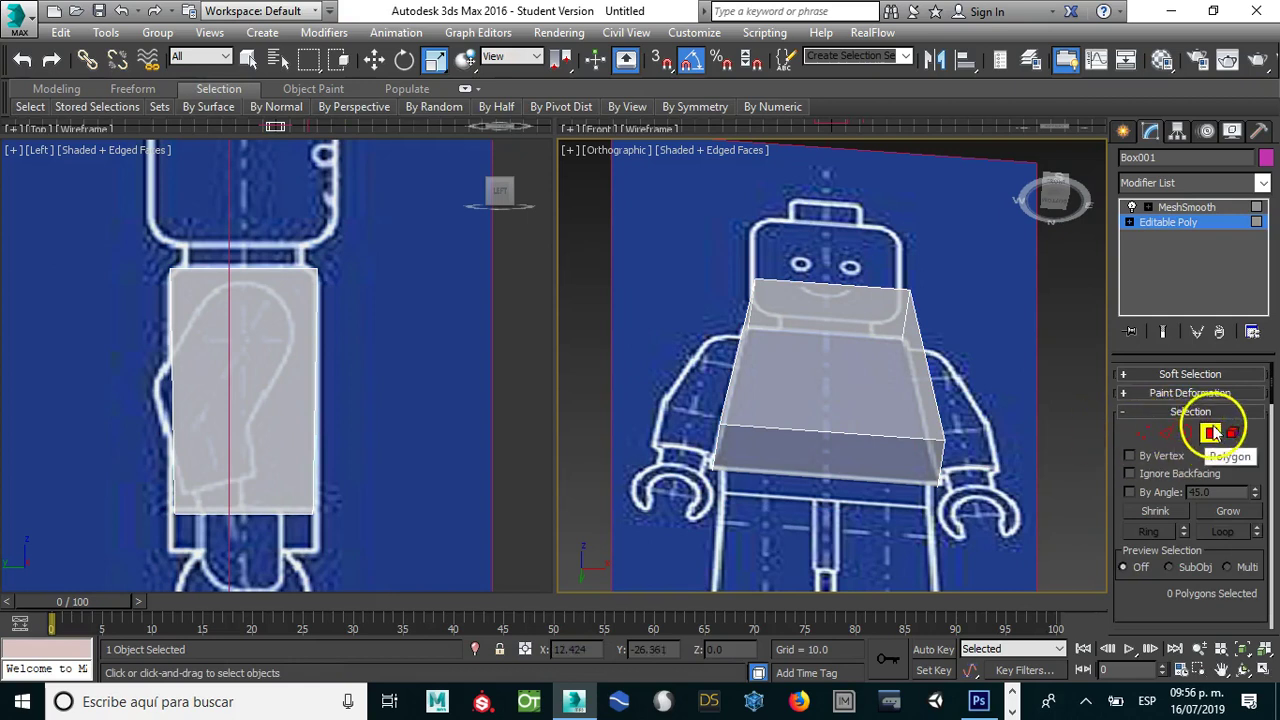
left_click(795, 459)
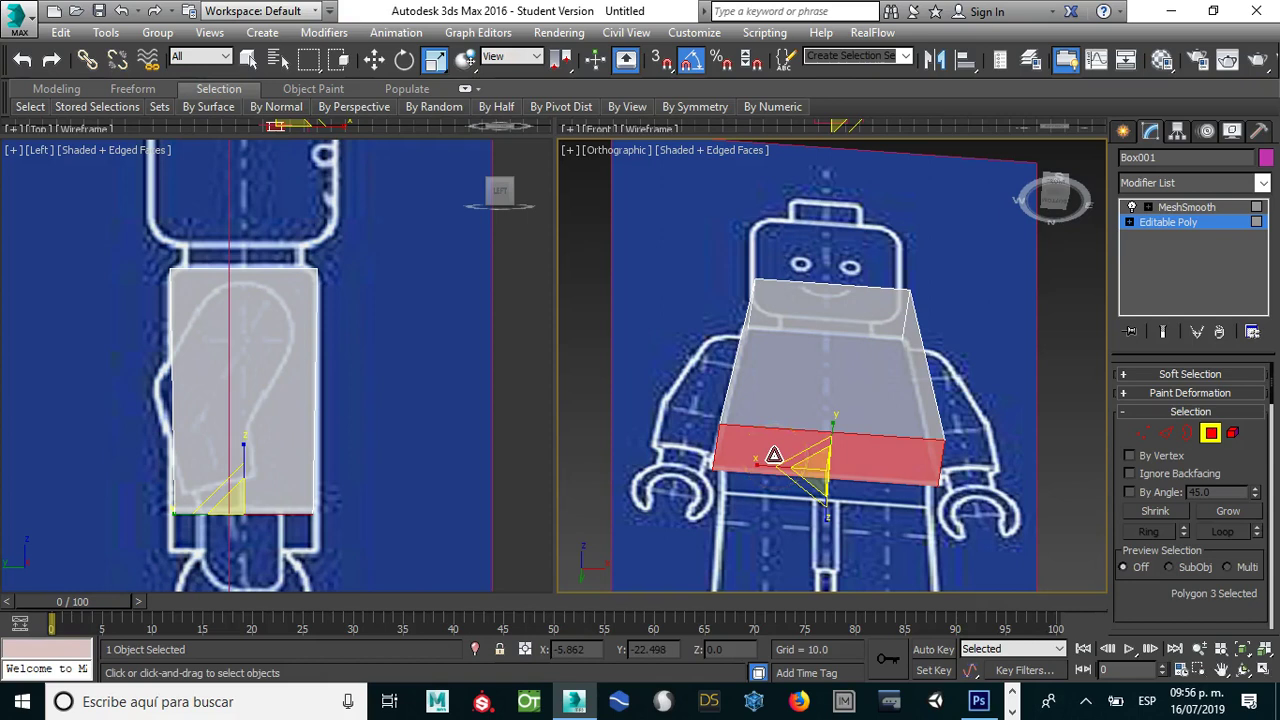
right_click(773, 455)
left_click(796, 531)
left_click_drag(780, 455, 783, 424)
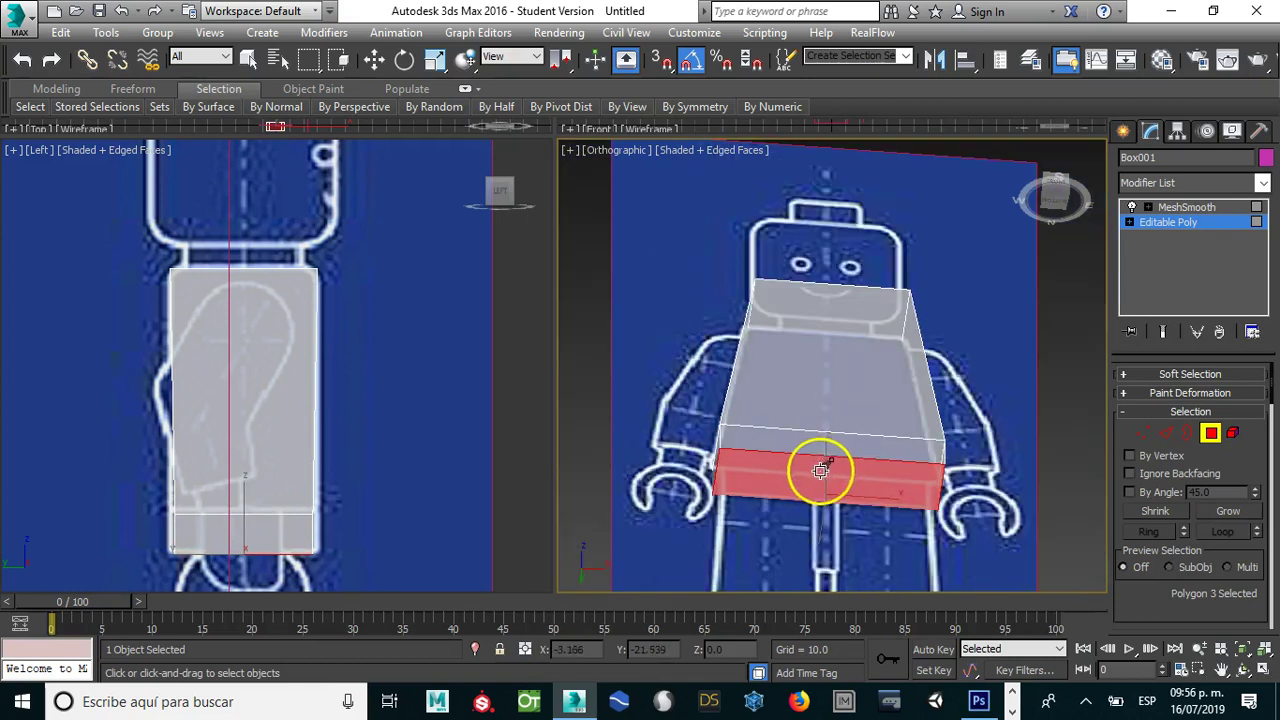
Step: Return to the front view and undo the bottom-face extrusion
middle_click_drag(820, 470, 786, 480, "alt")
middle_click_drag(784, 530, 771, 541, "alt")
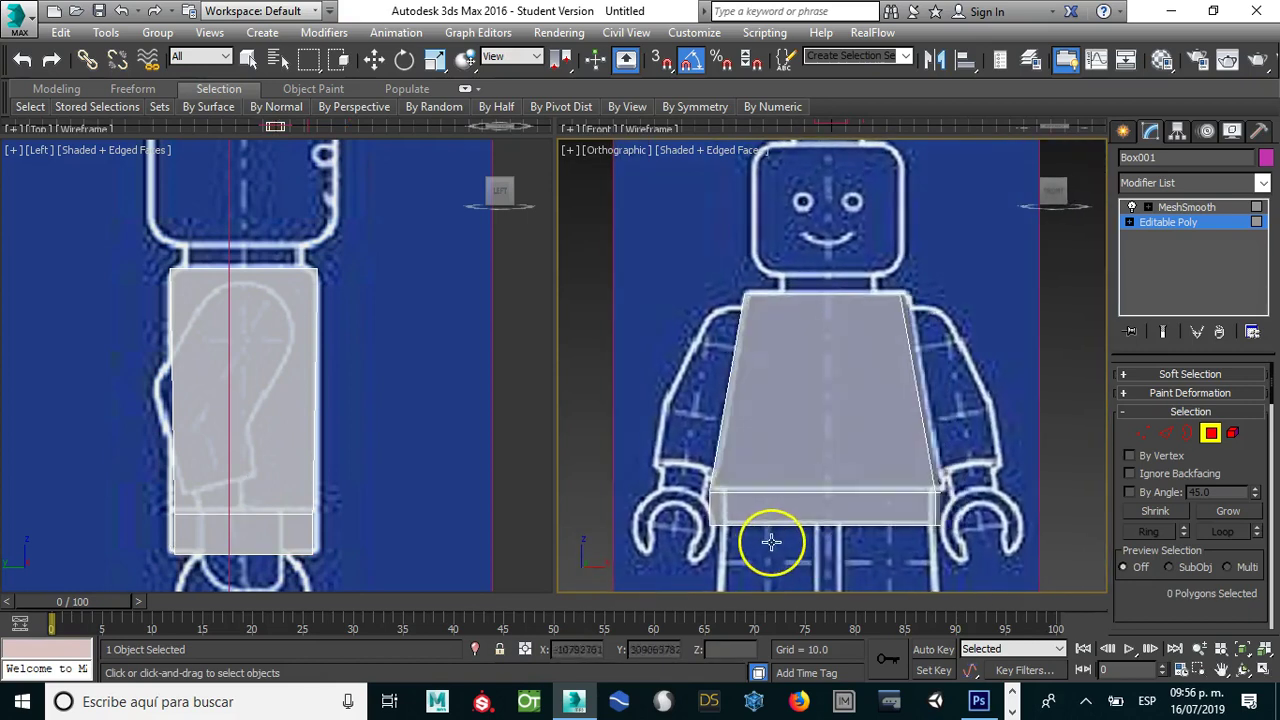
key("f")
scroll(770, 535, "up", 5)
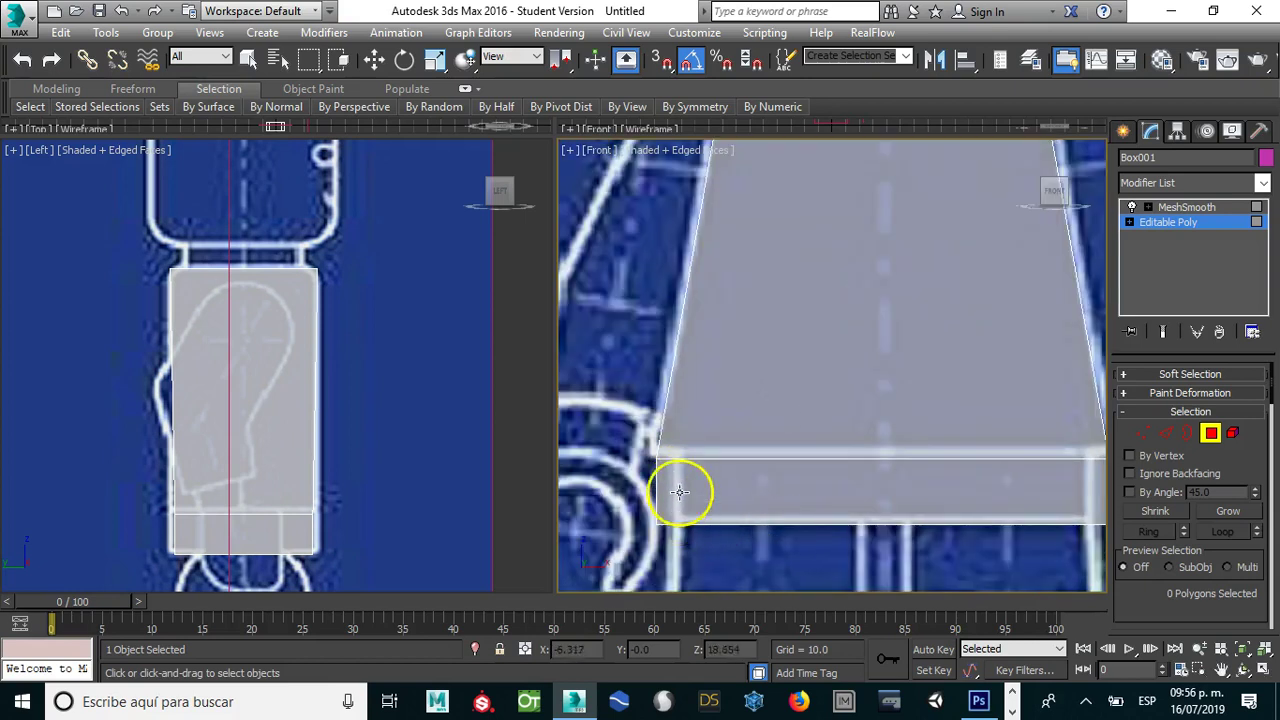
scroll(689, 483, "down", 2)
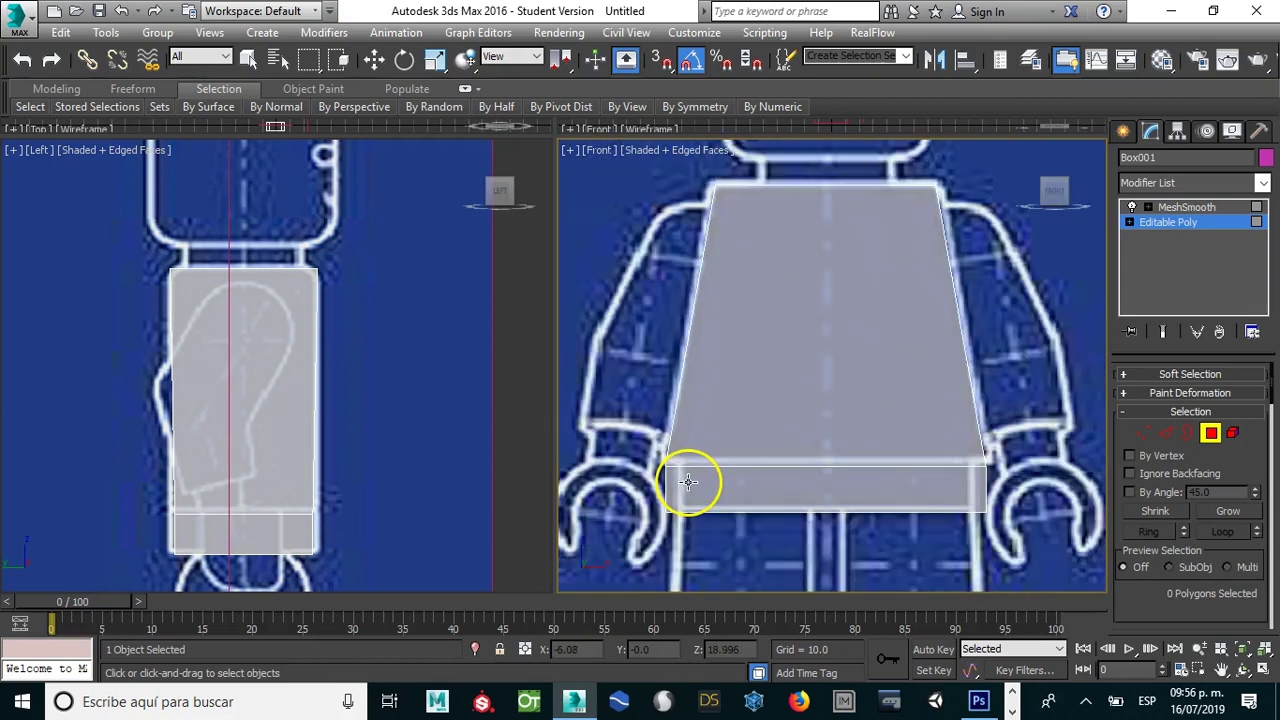
left_click(689, 481)
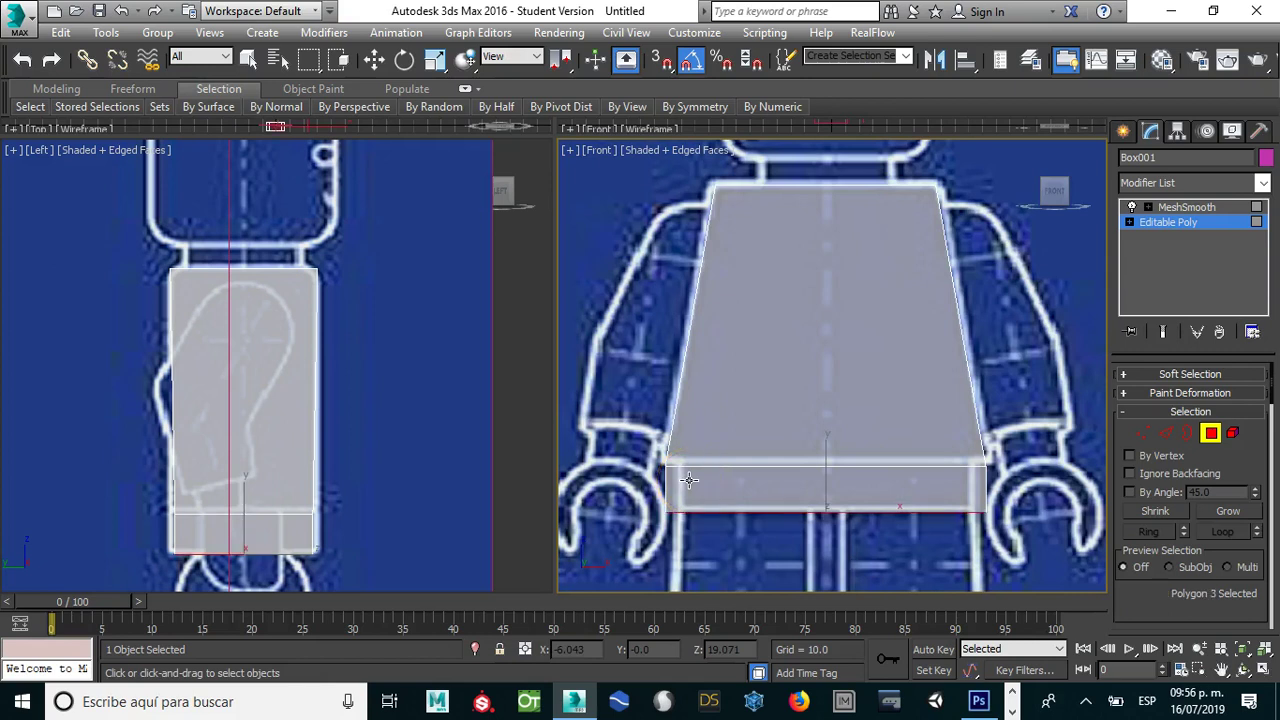
key("ctrl+z")
middle_click_drag(766, 478, 771, 391, "alt")
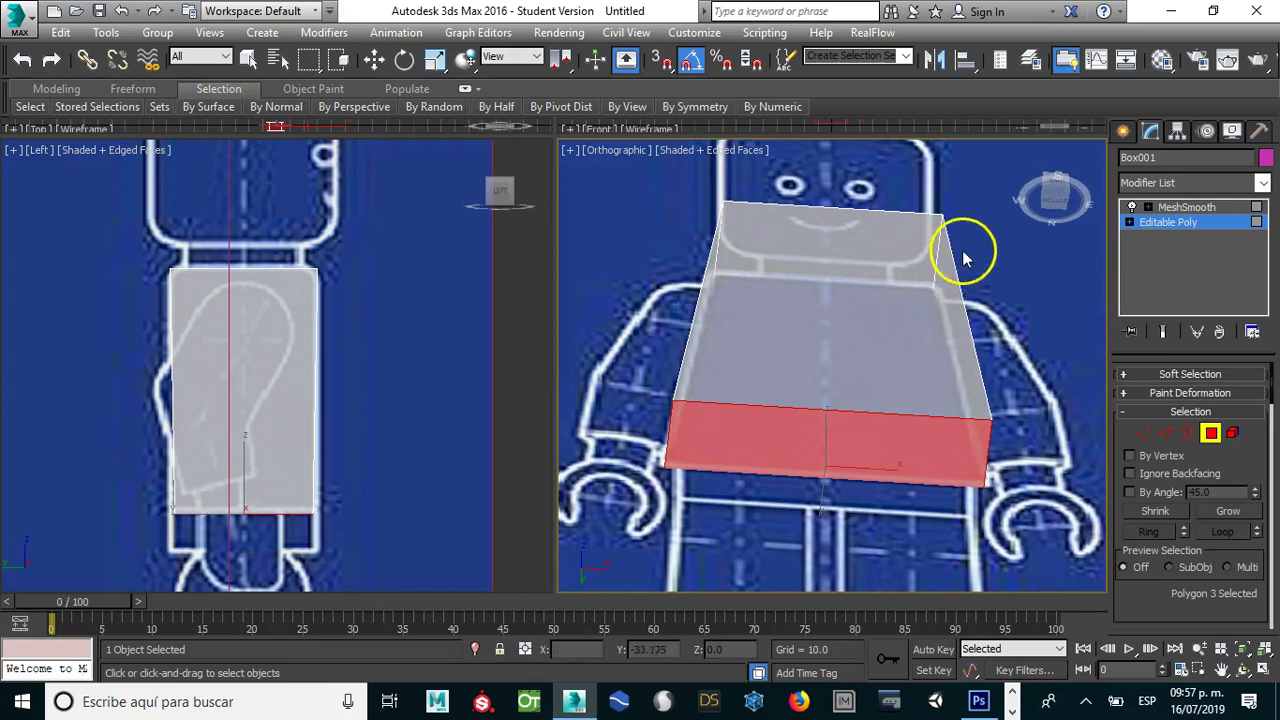
Step: Deselect the bottom face, select the box's horizontal edge loop, then exit edge sub-object mode
key("ctrl+d")
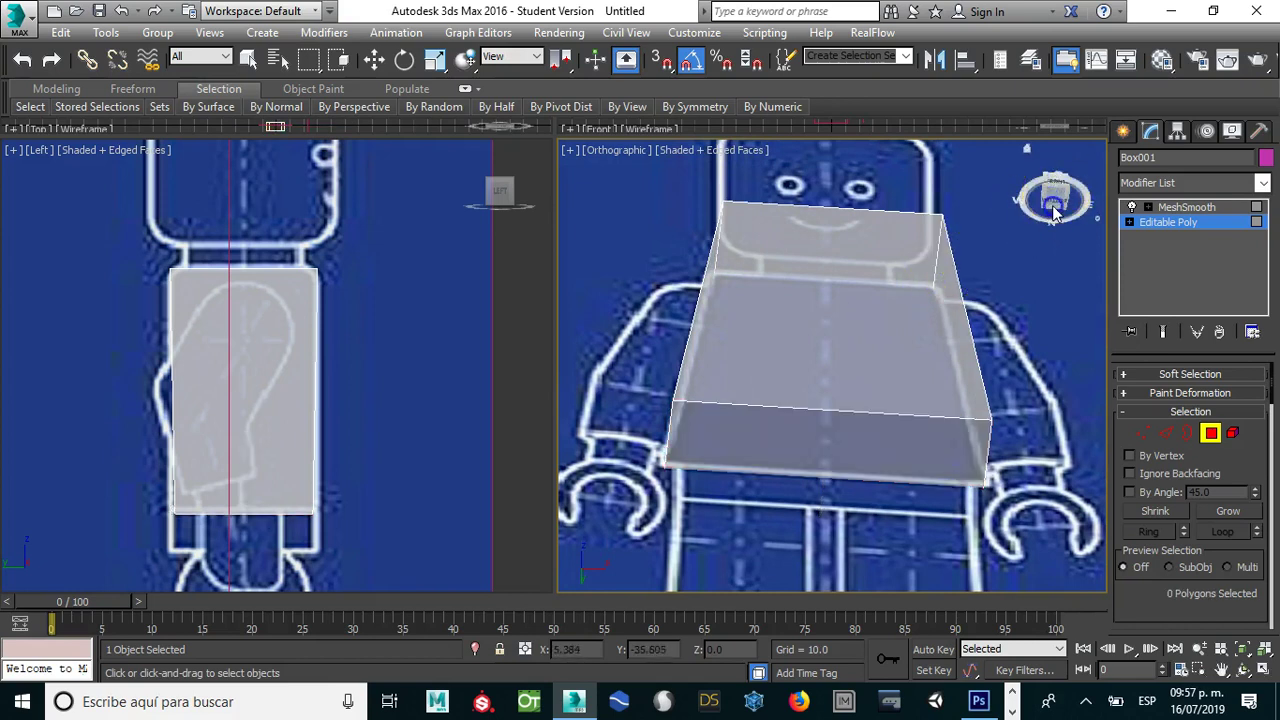
left_click(1057, 195)
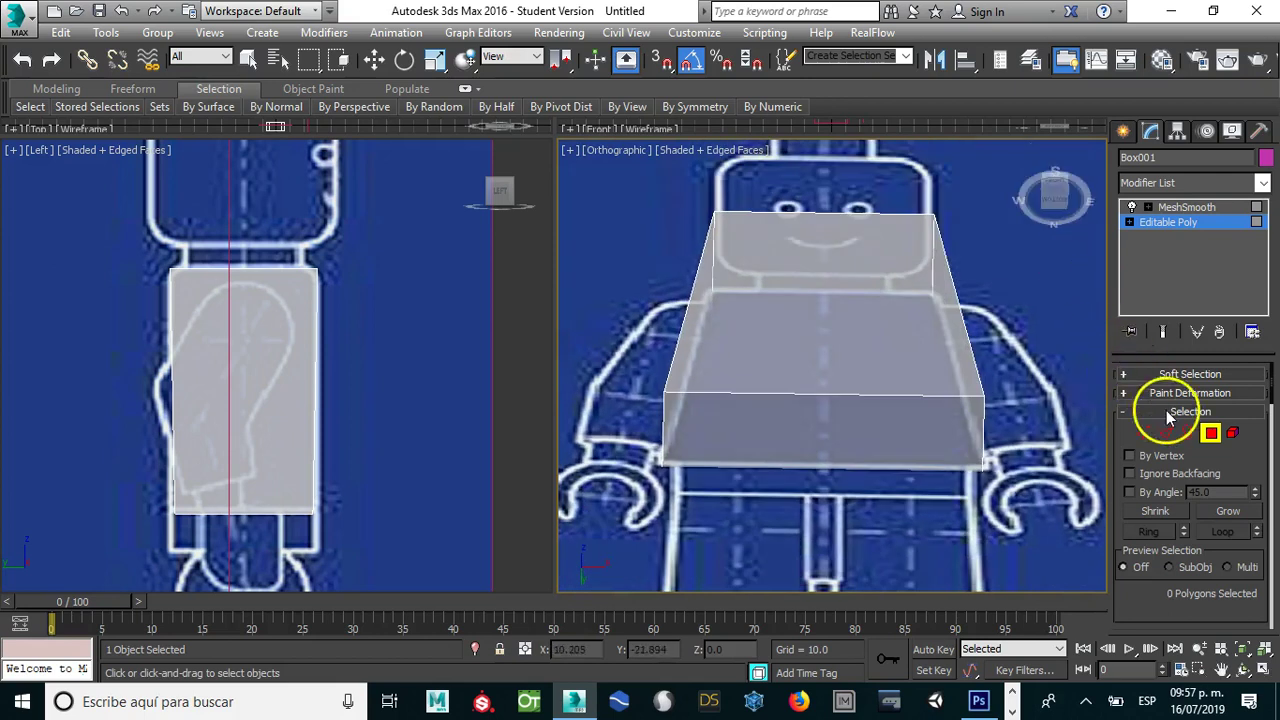
left_click(1165, 432)
double_click(858, 395)
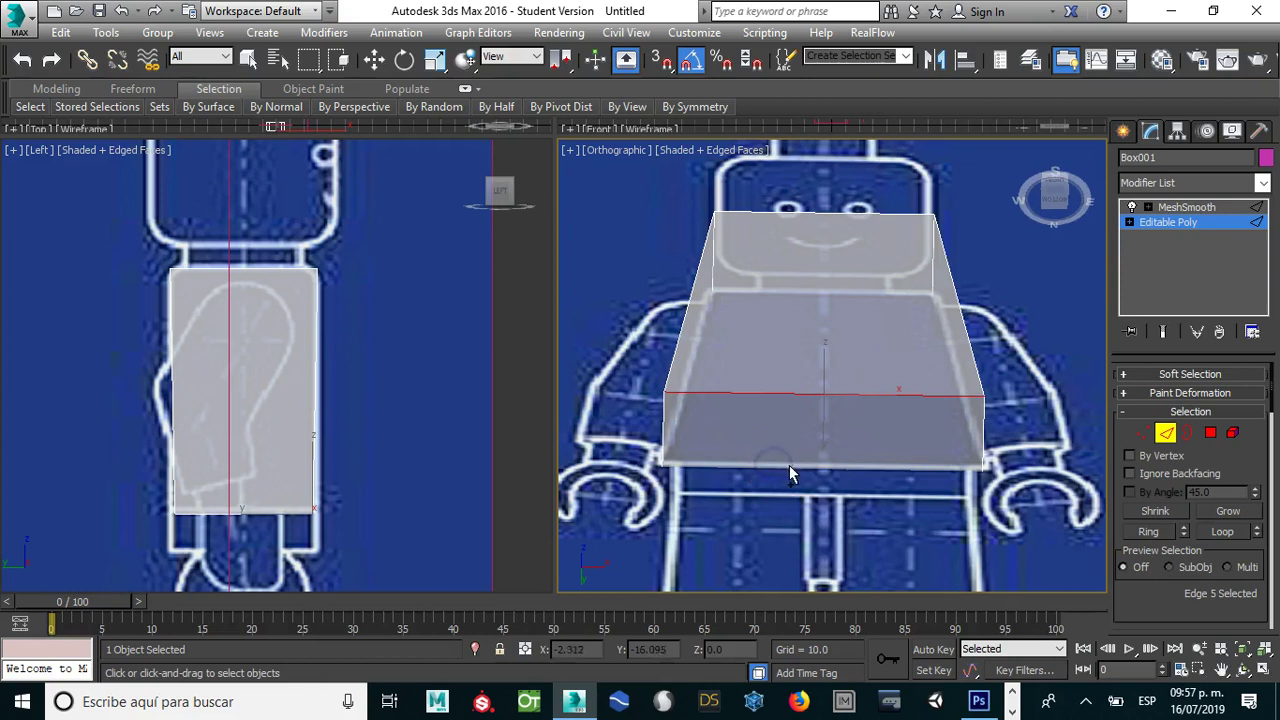
mouse_move(792, 446)
middle_mouse_down("alt")
mouse_move(975, 470)
mouse_move(955, 503)
middle_mouse_up("alt")
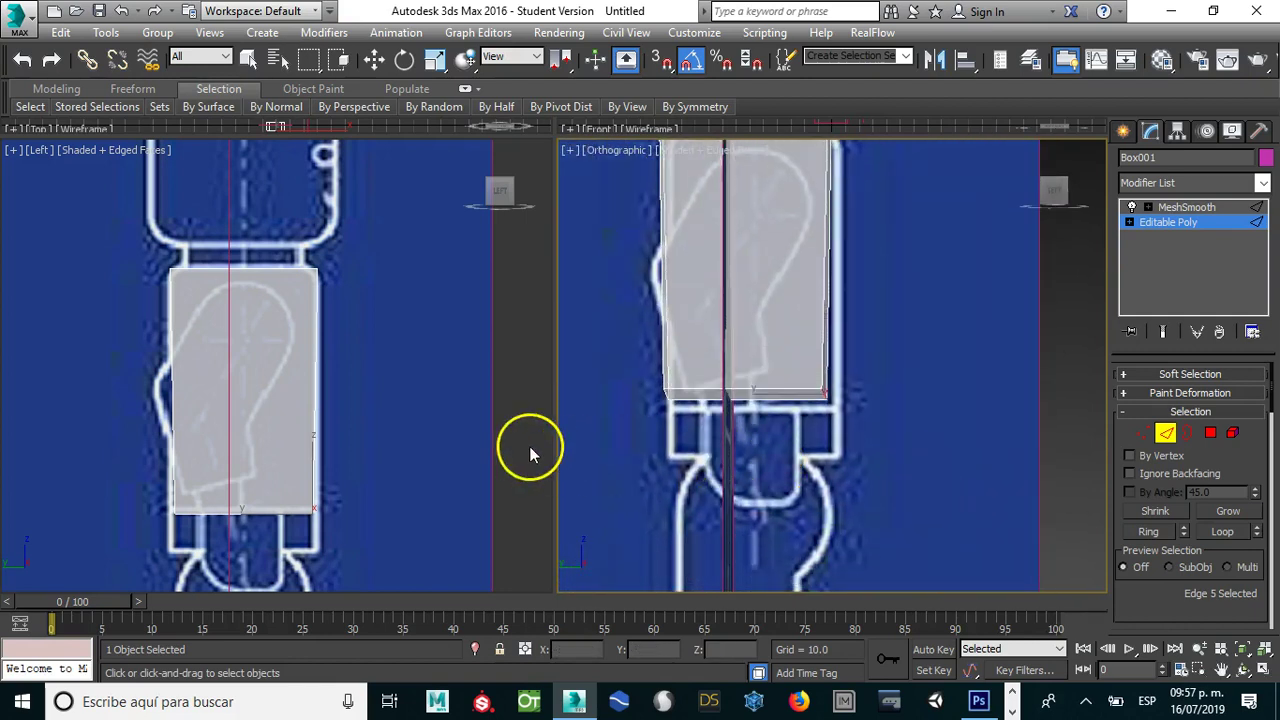
left_click(1165, 432)
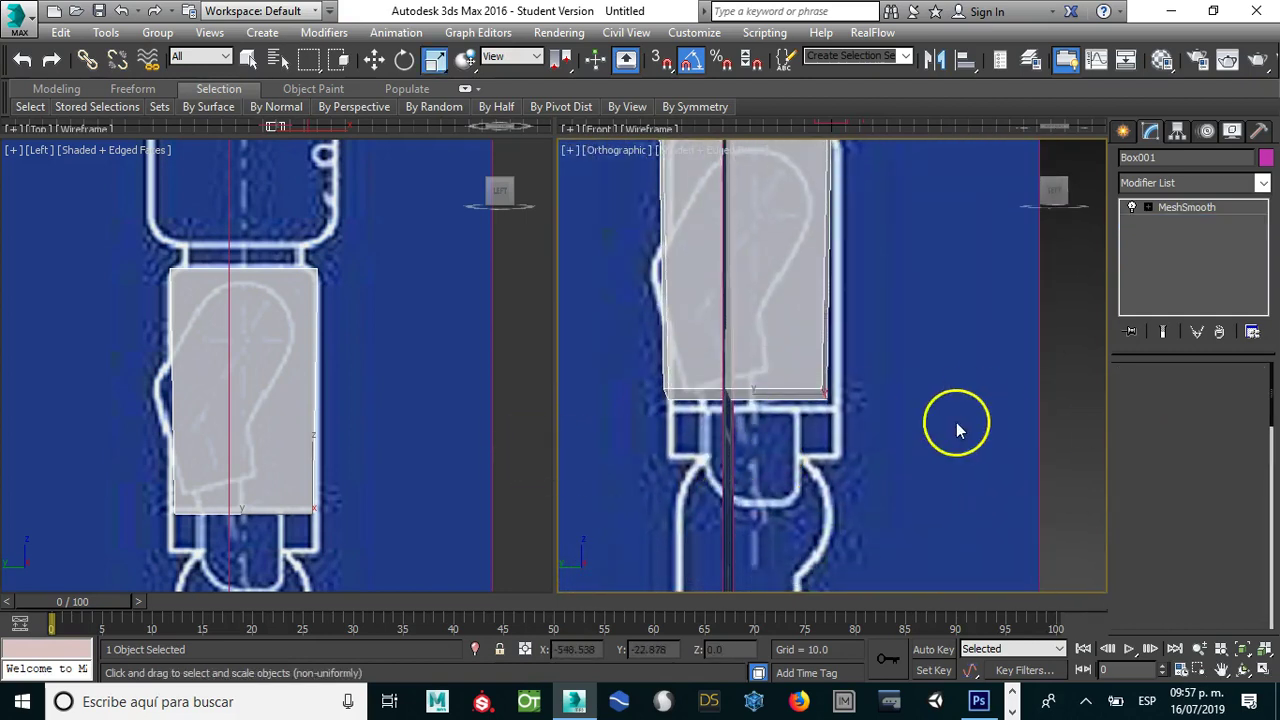
mouse_move(737, 471)
middle_mouse_down("alt")
mouse_move(746, 463)
mouse_move(717, 486)
middle_mouse_up("alt")
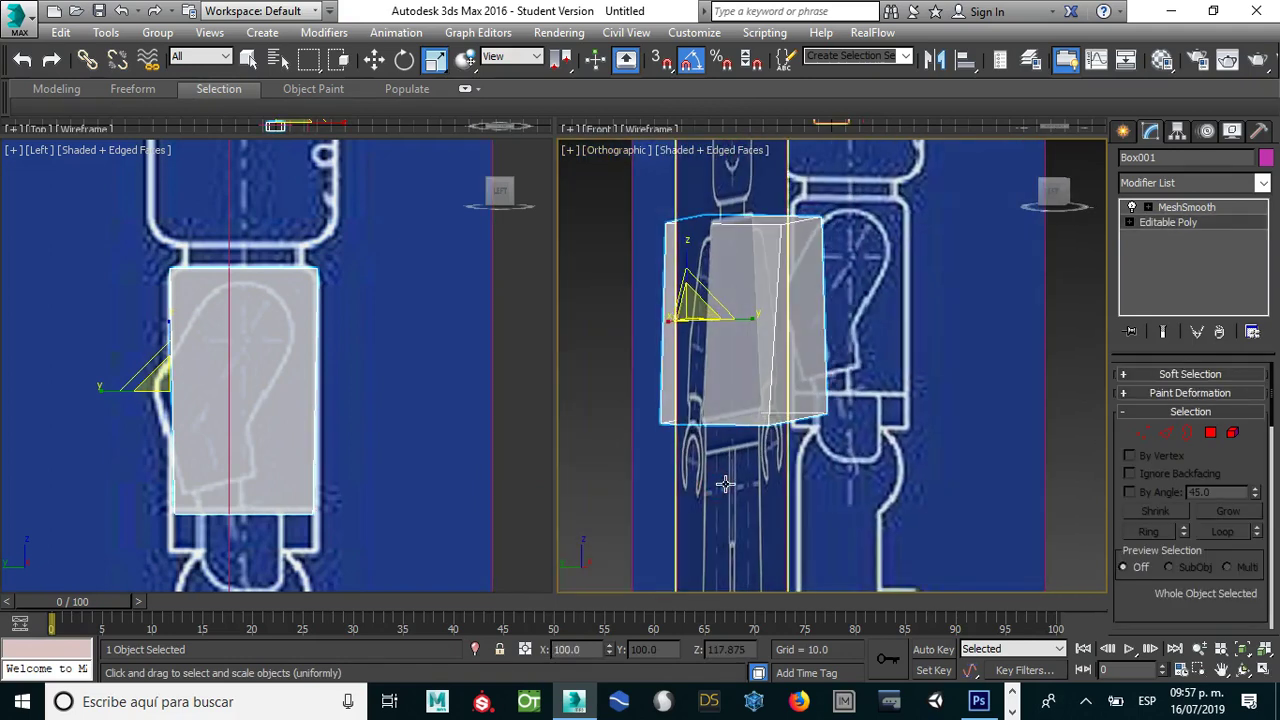
Step: Move Plane001 sideways along Y, then reselect the torso box Box001
left_click(737, 455)
key("w")
mouse_move(710, 388)
middle_mouse_down("alt")
mouse_move(714, 417)
mouse_move(706, 366)
middle_mouse_up("alt")
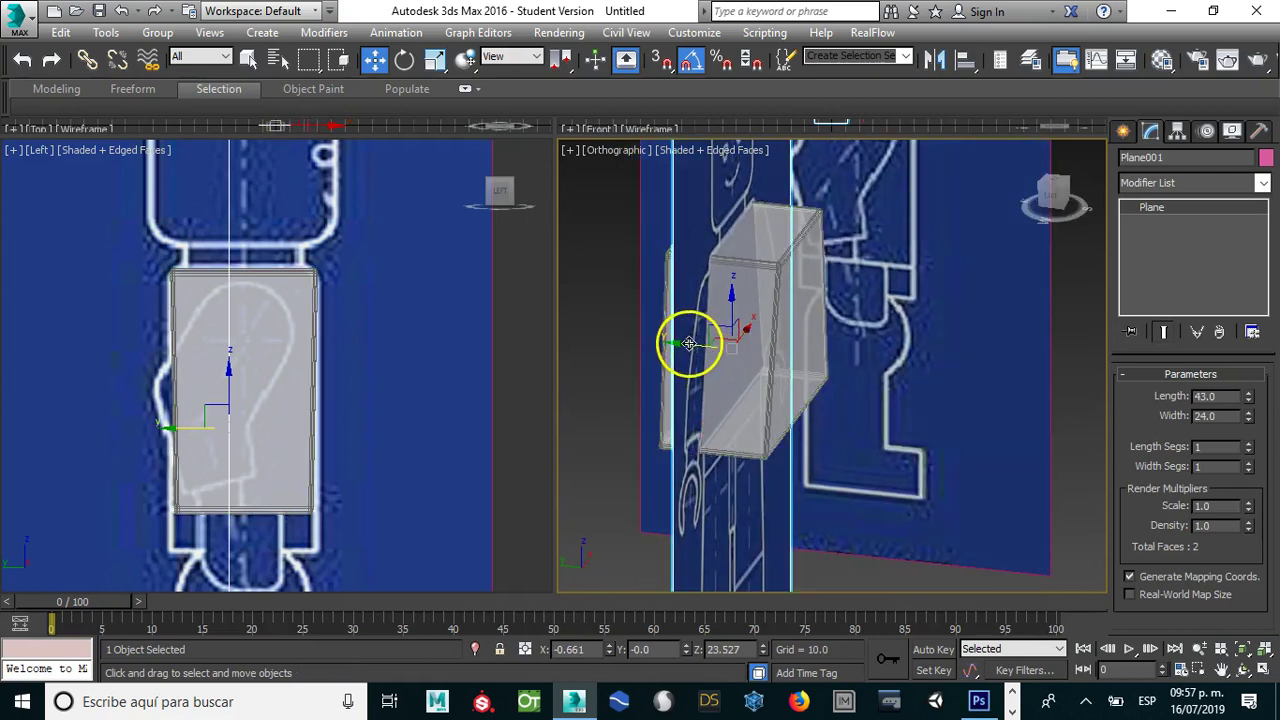
mouse_move(689, 343)
left_mouse_down()
mouse_move(593, 334)
mouse_move(623, 334)
left_mouse_up()
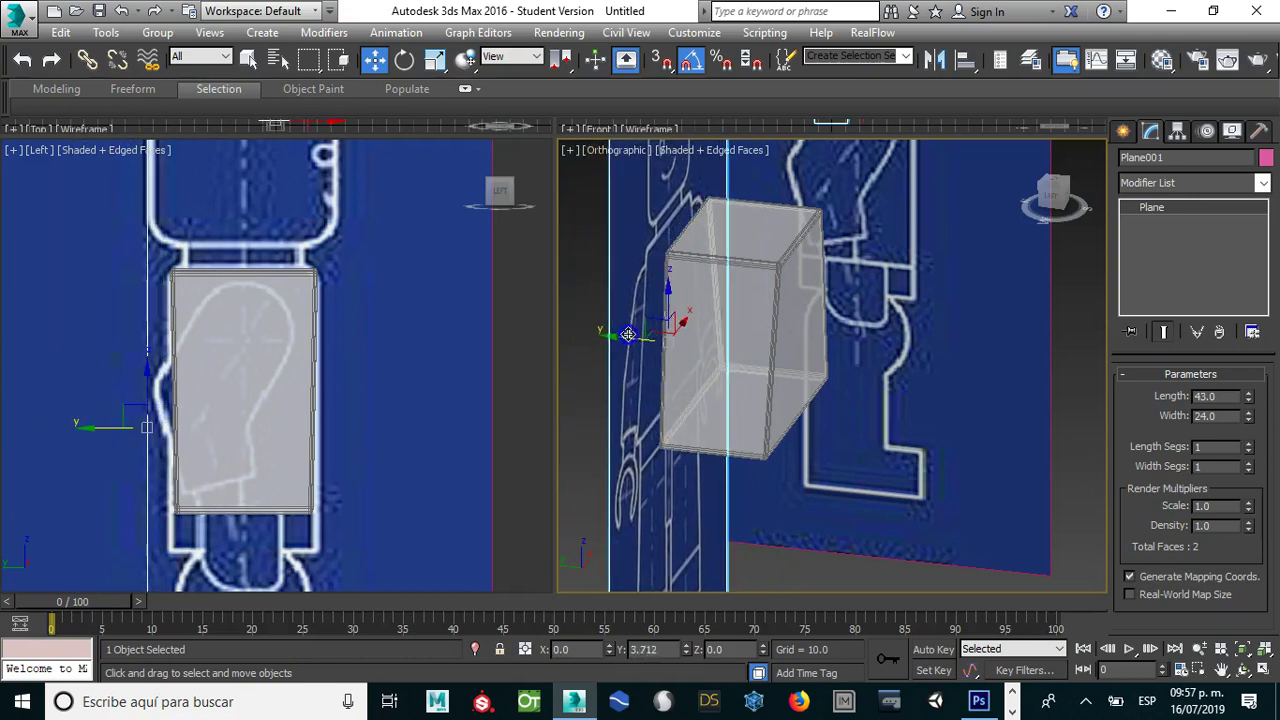
mouse_move(748, 334)
middle_mouse_down("alt")
mouse_move(803, 323)
mouse_move(789, 297)
mouse_move(711, 277)
mouse_move(674, 243)
middle_mouse_up("alt")
scroll(702, 313, "up", 4)
mouse_move(694, 331)
middle_mouse_down("alt")
mouse_move(777, 320)
mouse_move(934, 340)
middle_mouse_up("alt")
left_click(929, 320)
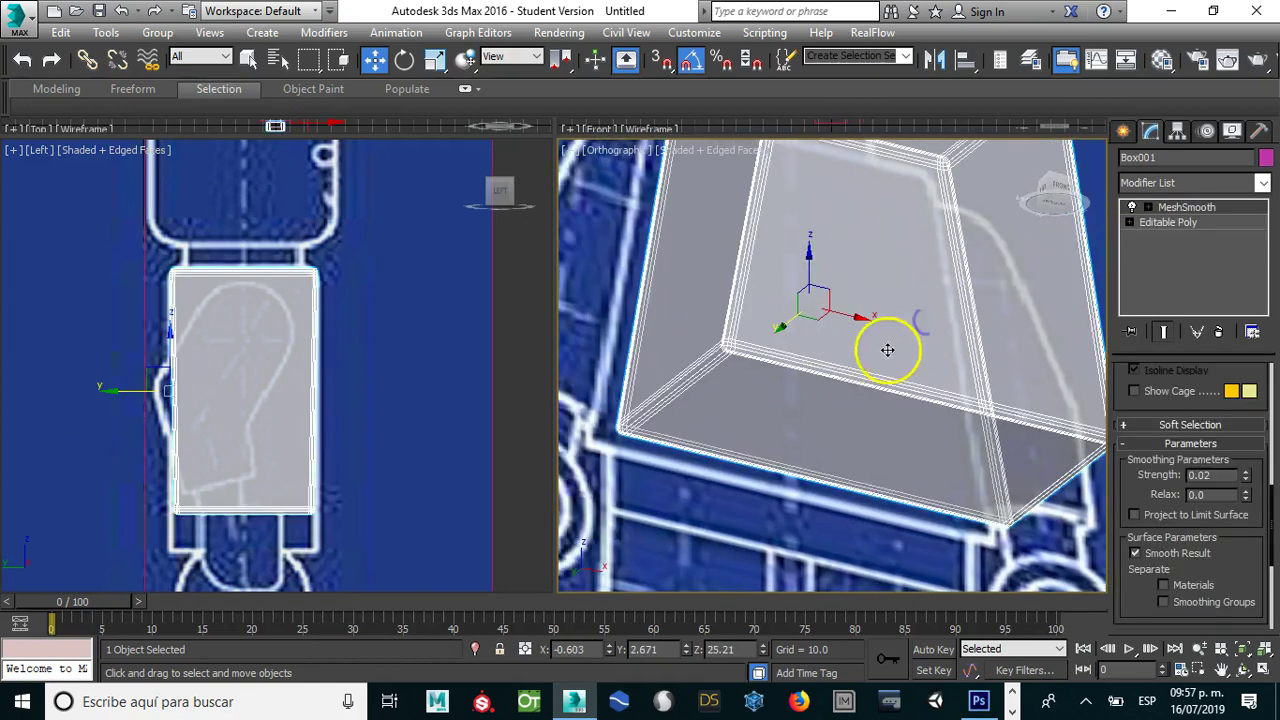
Step: Connect two of the torso's bottom edges on the Editable Poly, adjusting segments and pinch
left_click(1165, 222)
left_click(1166, 432)
left_click(977, 447)
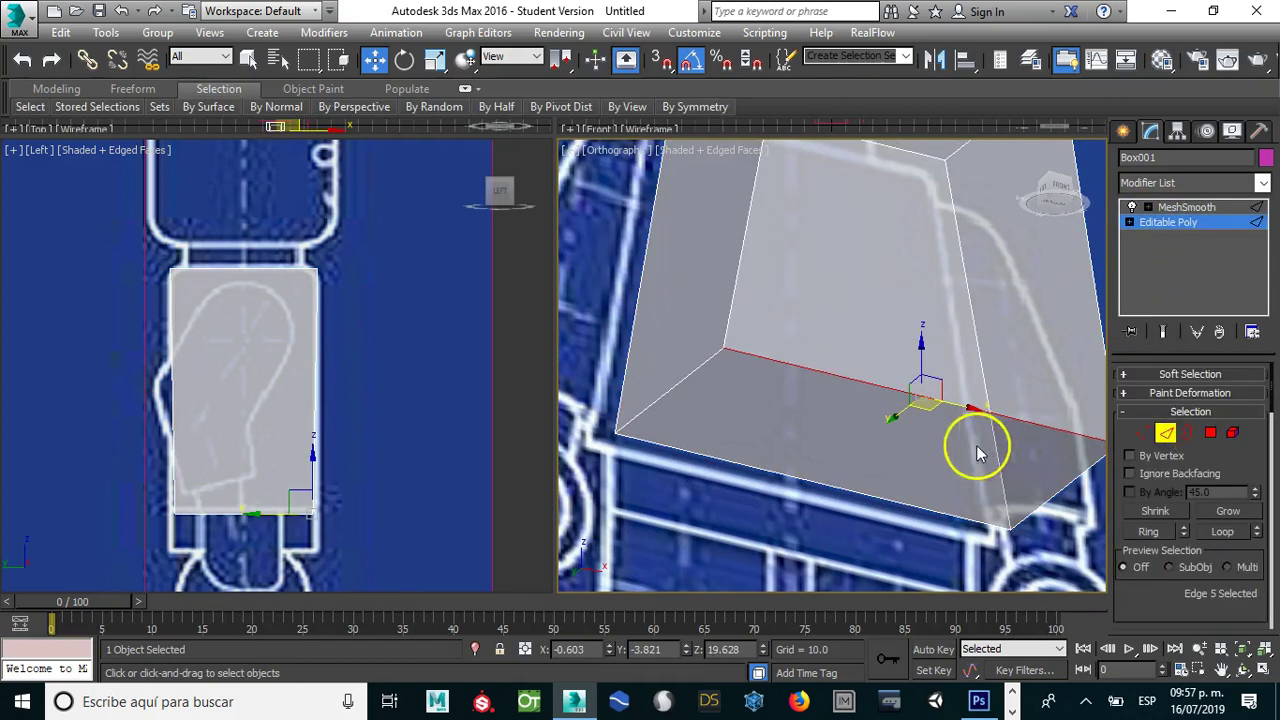
left_click(814, 476, "ctrl")
right_click(803, 432)
left_click(736, 497)
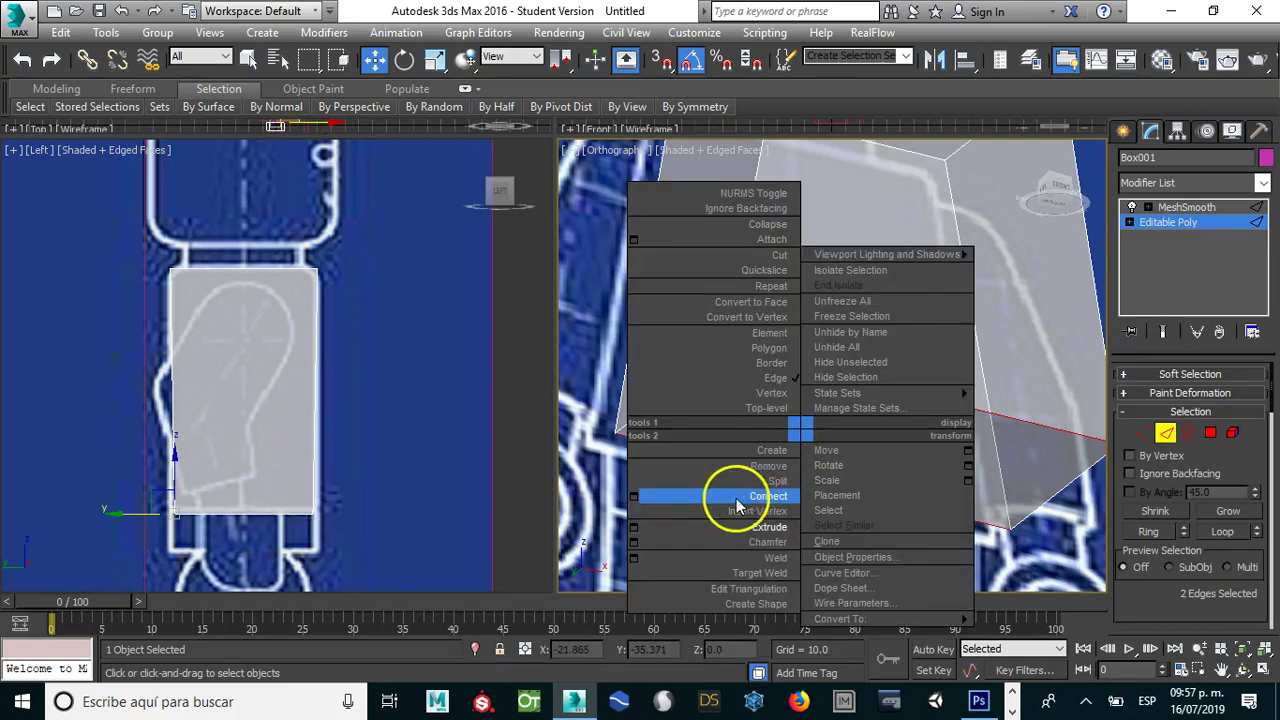
left_click(632, 497)
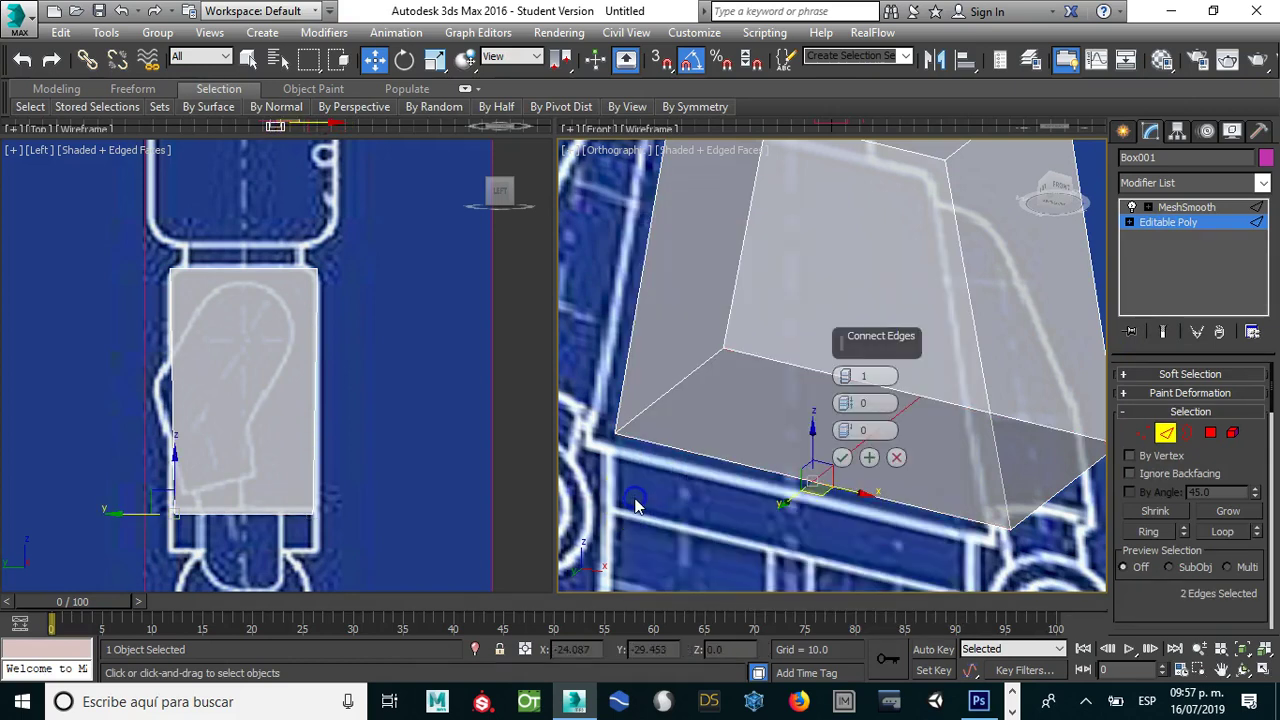
left_click(850, 376)
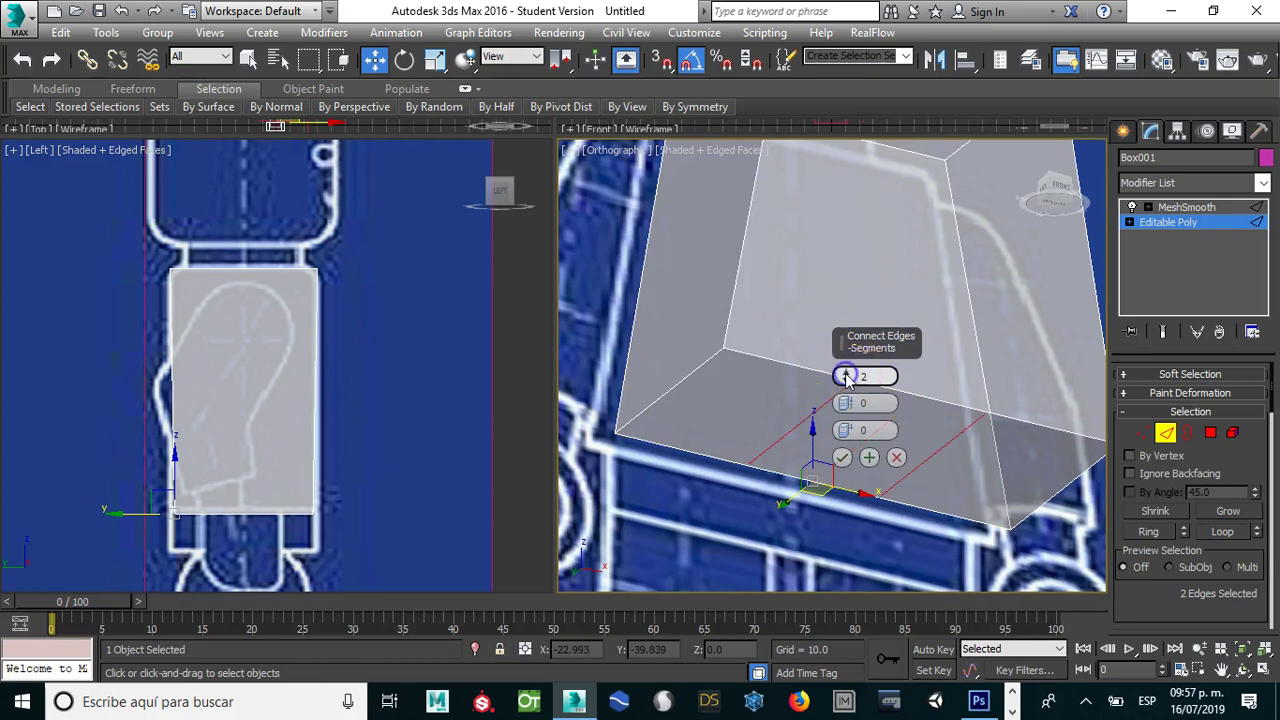
left_click(848, 410)
left_click_drag(847, 405, 845, 372)
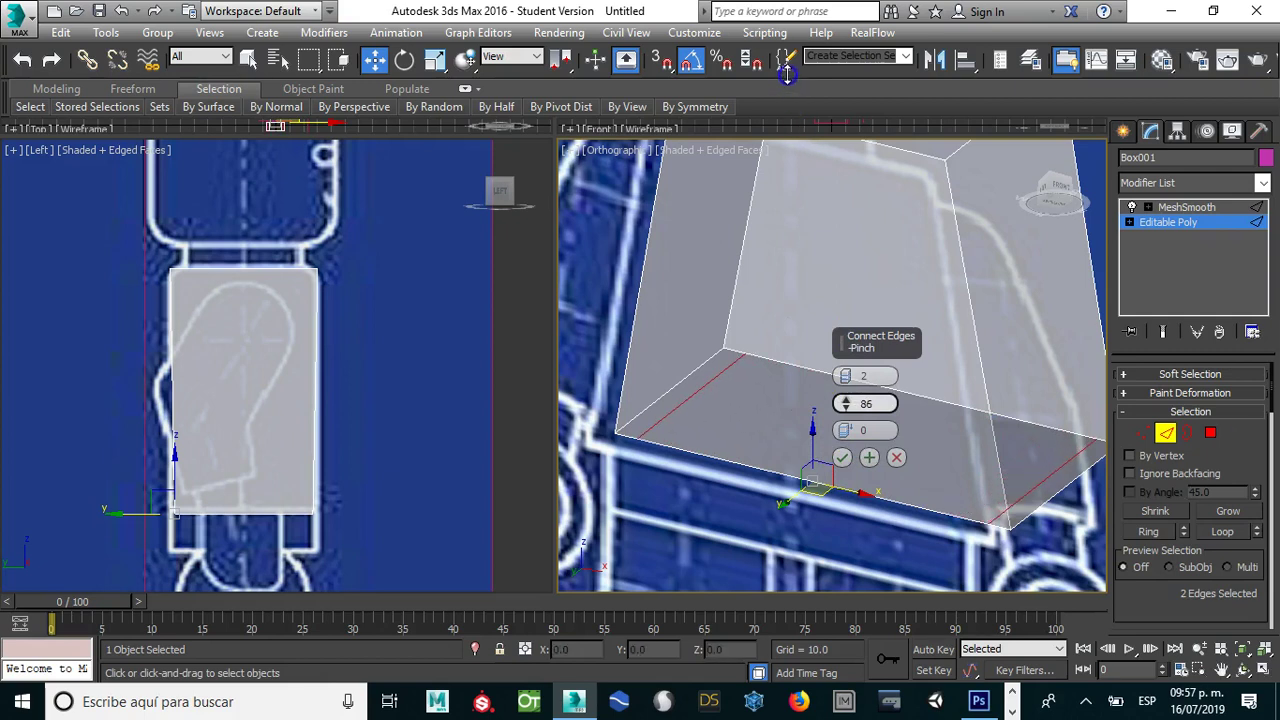
left_click(1210, 430)
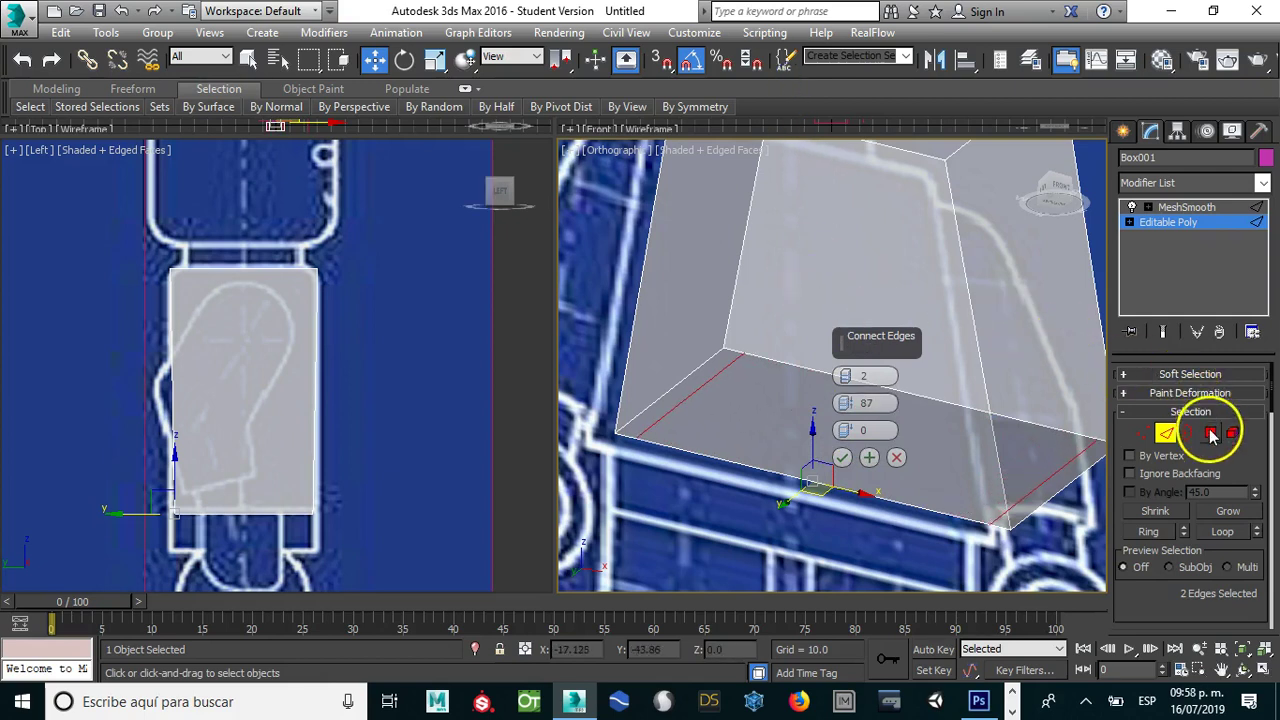
Step: Connect the two bottom edges so the box's bottom splits into three polygons
left_click(738, 411)
left_click(799, 351)
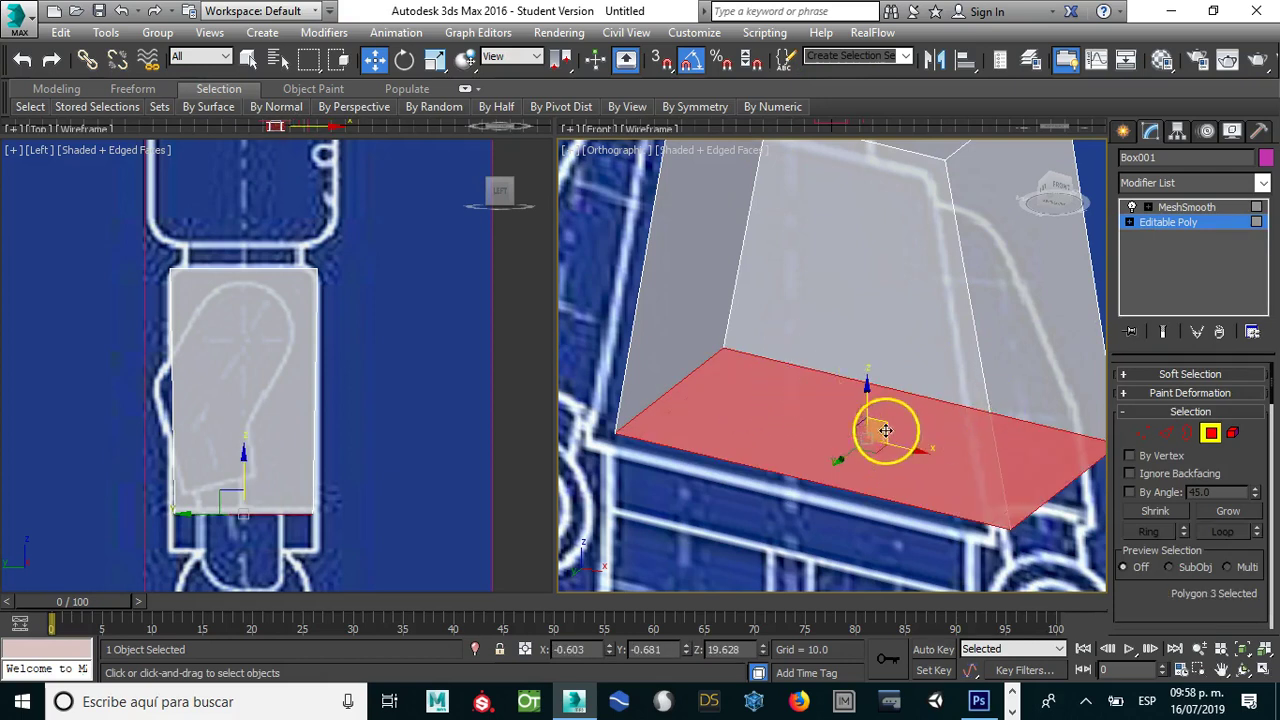
left_click(1167, 433)
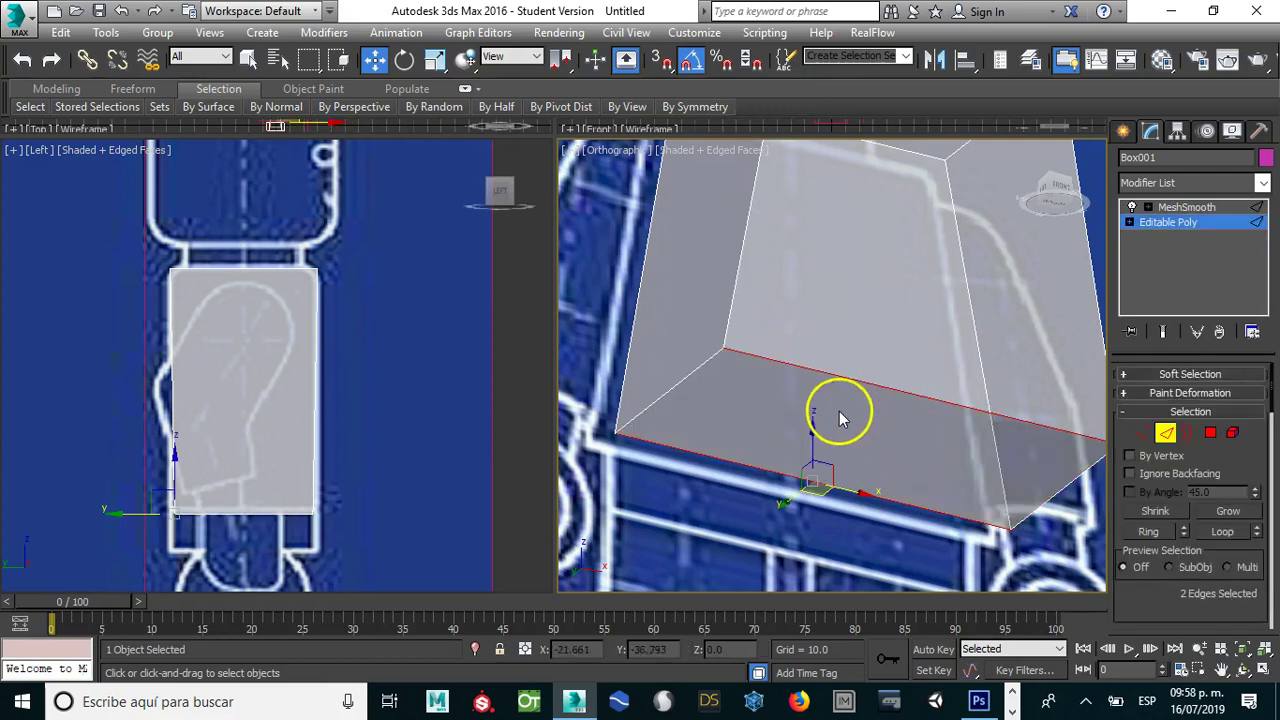
right_click(779, 470)
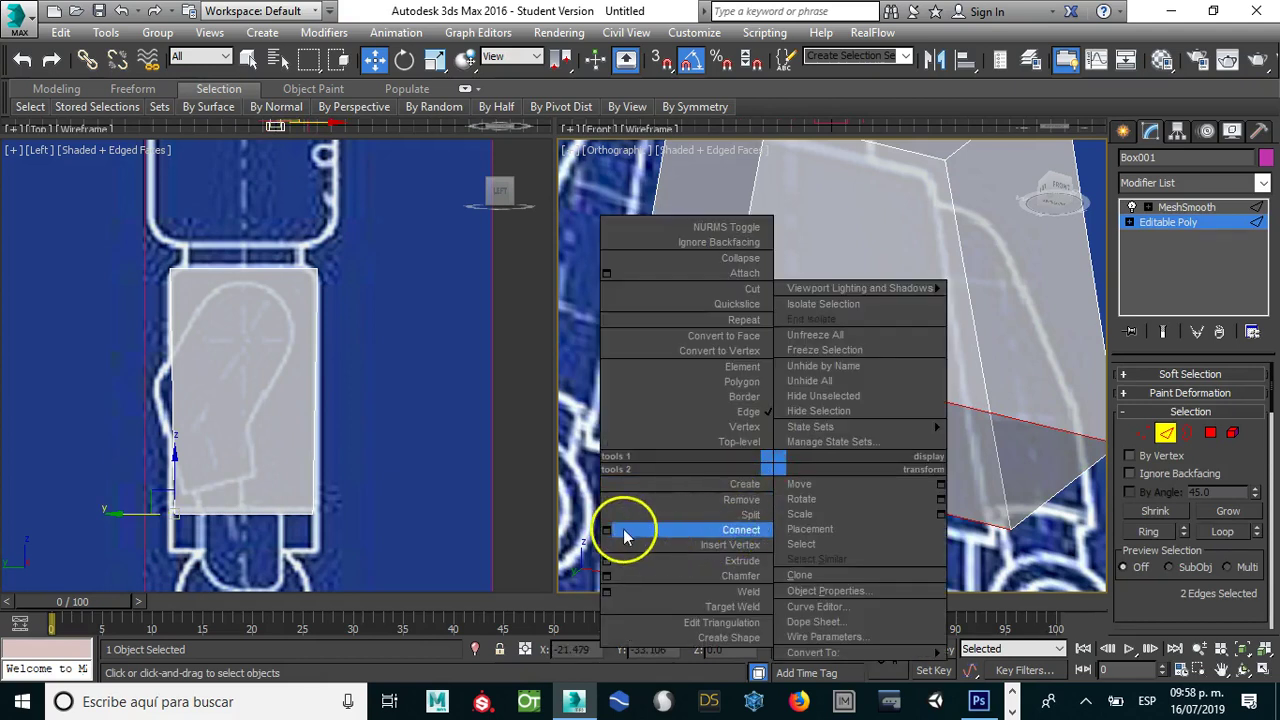
left_click(606, 529)
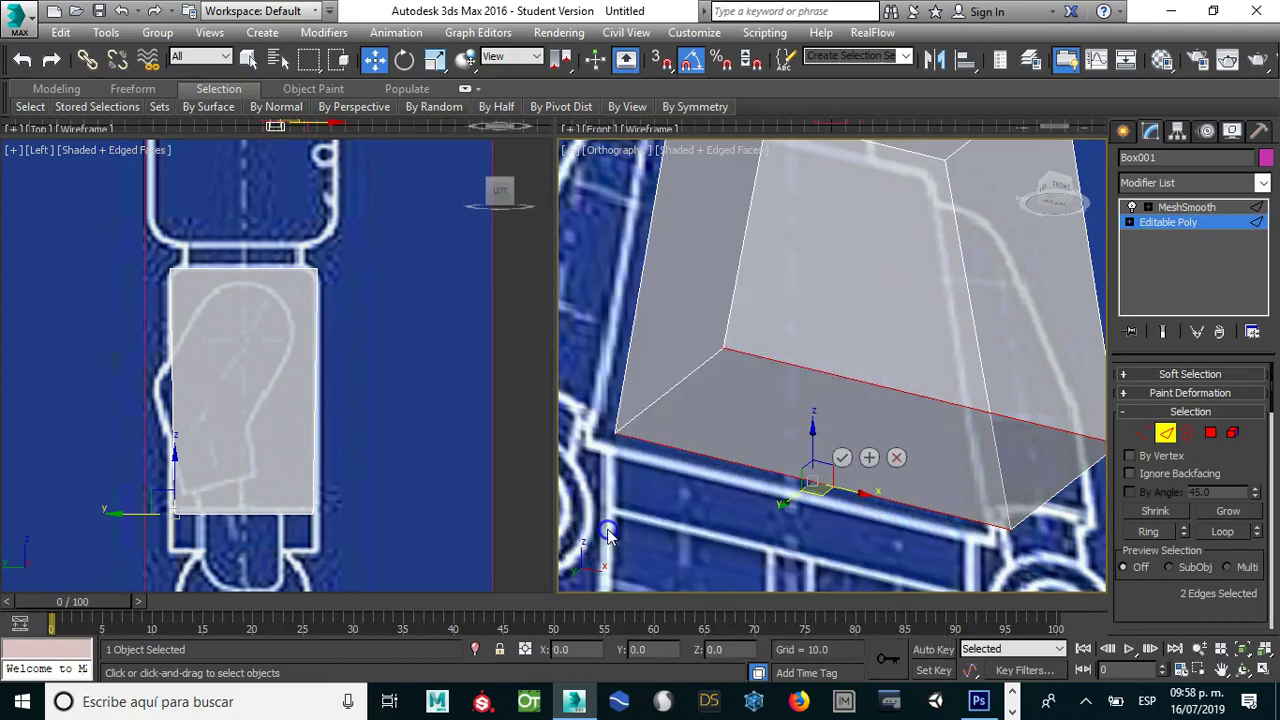
left_click(842, 458)
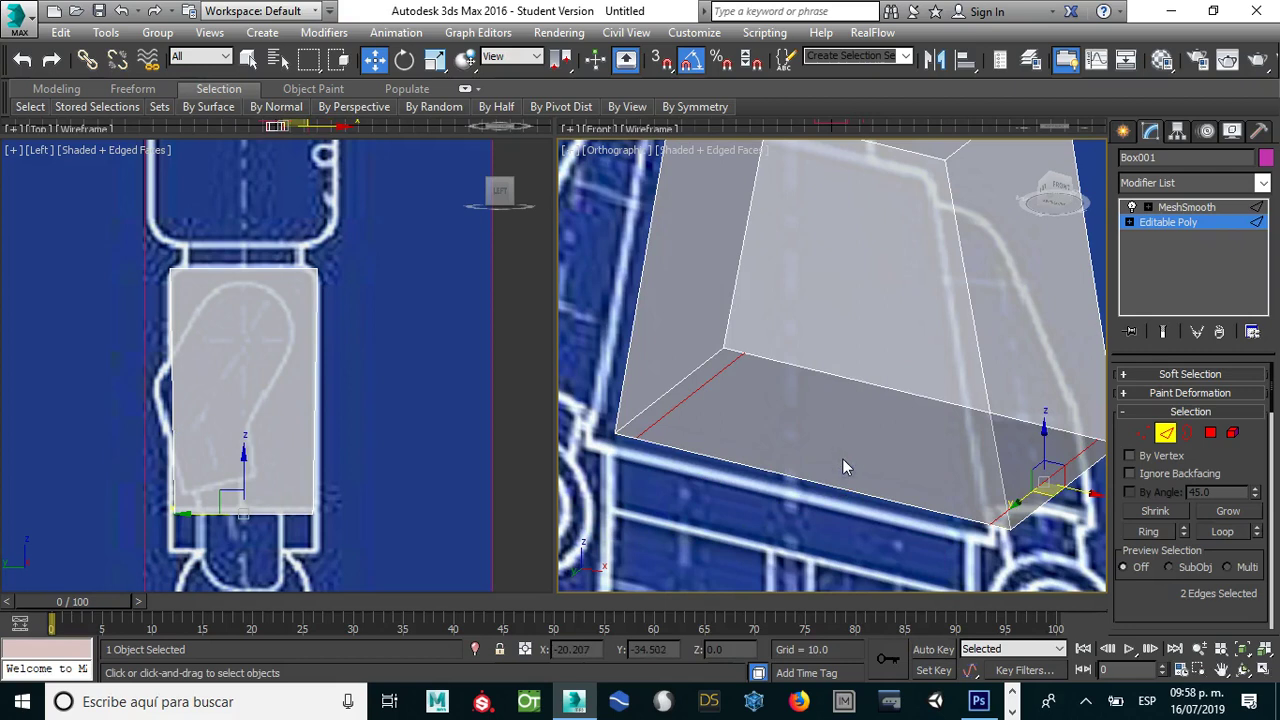
Step: Extrude the middle bottom polygon downward to form the hips, then exit Polygon mode
left_click(1210, 432, "ctrl")
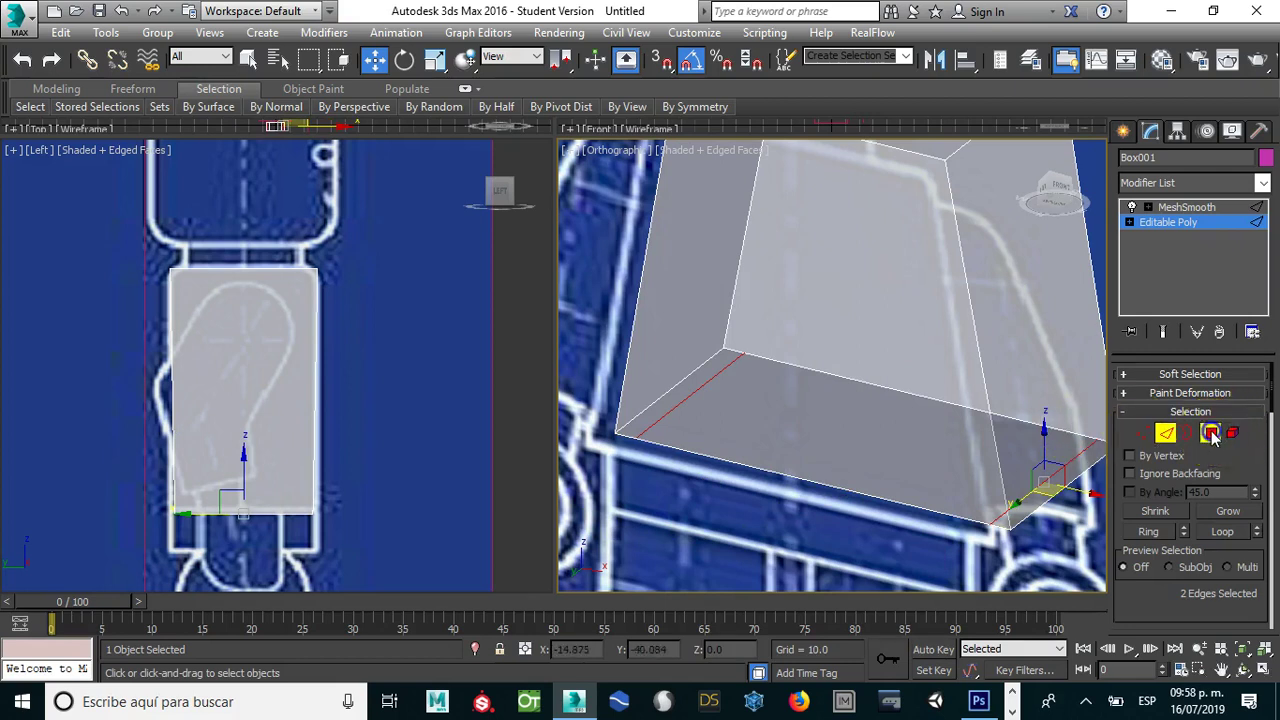
left_click(840, 439)
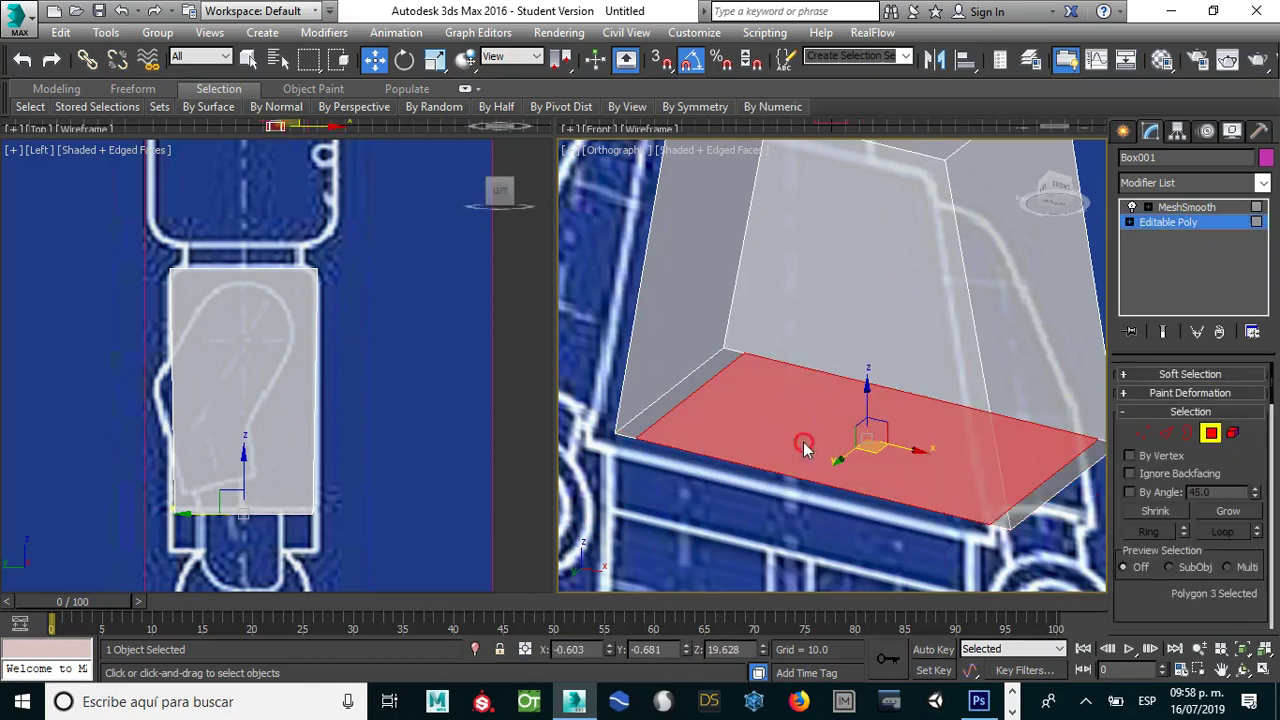
right_click(803, 445)
left_click(765, 490)
left_click_drag(788, 430, 794, 368)
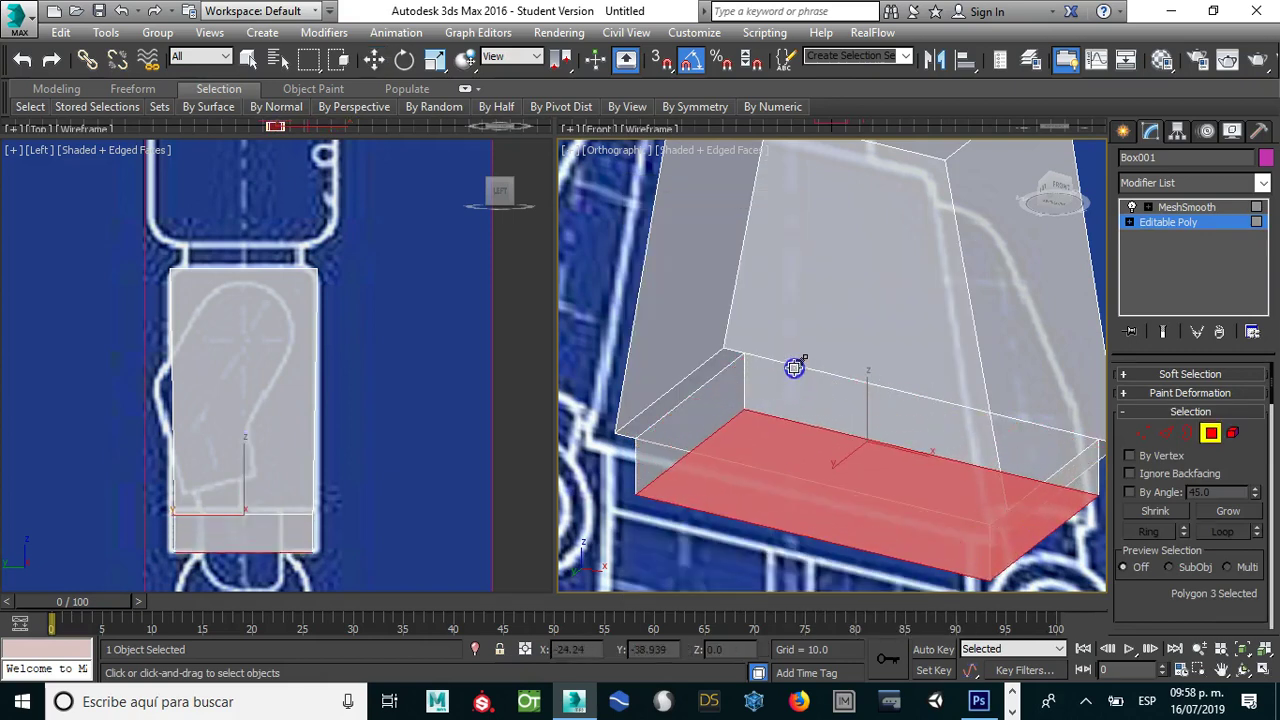
left_click(1210, 432)
Step: Switch to the Front view and select the MeshSmooth modifier in Box001's stack
key("f")
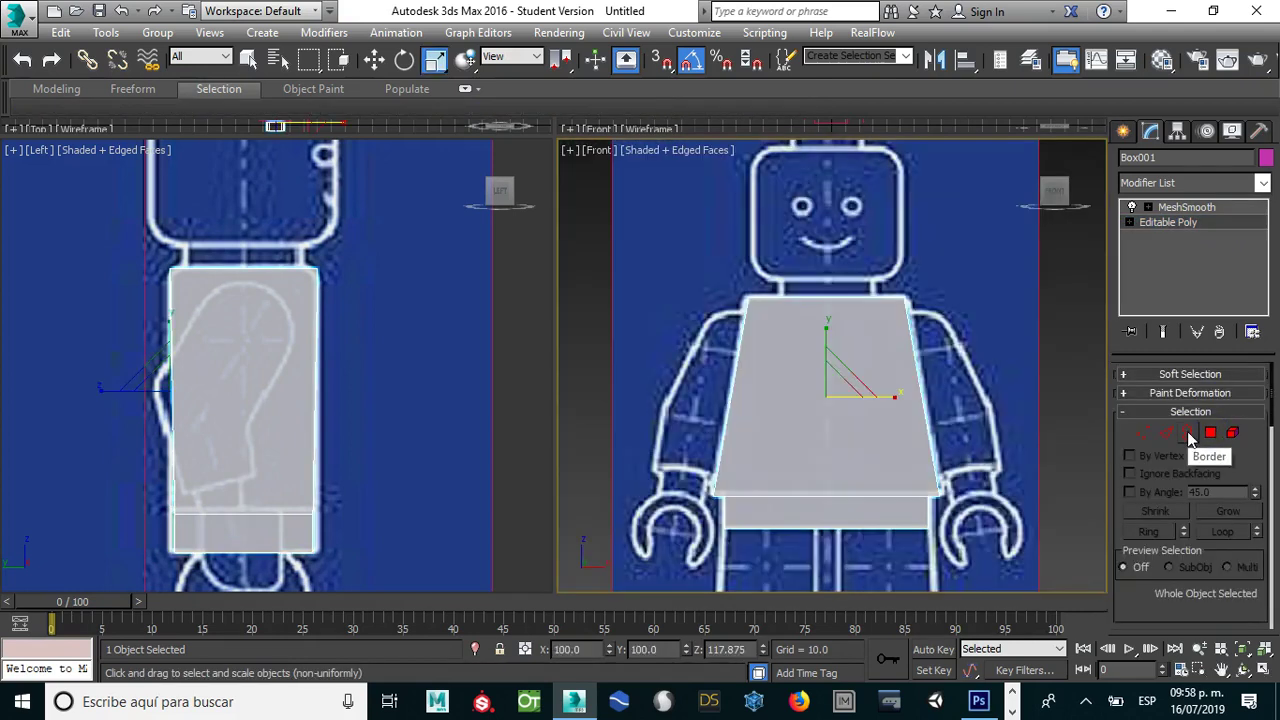
left_click(857, 471)
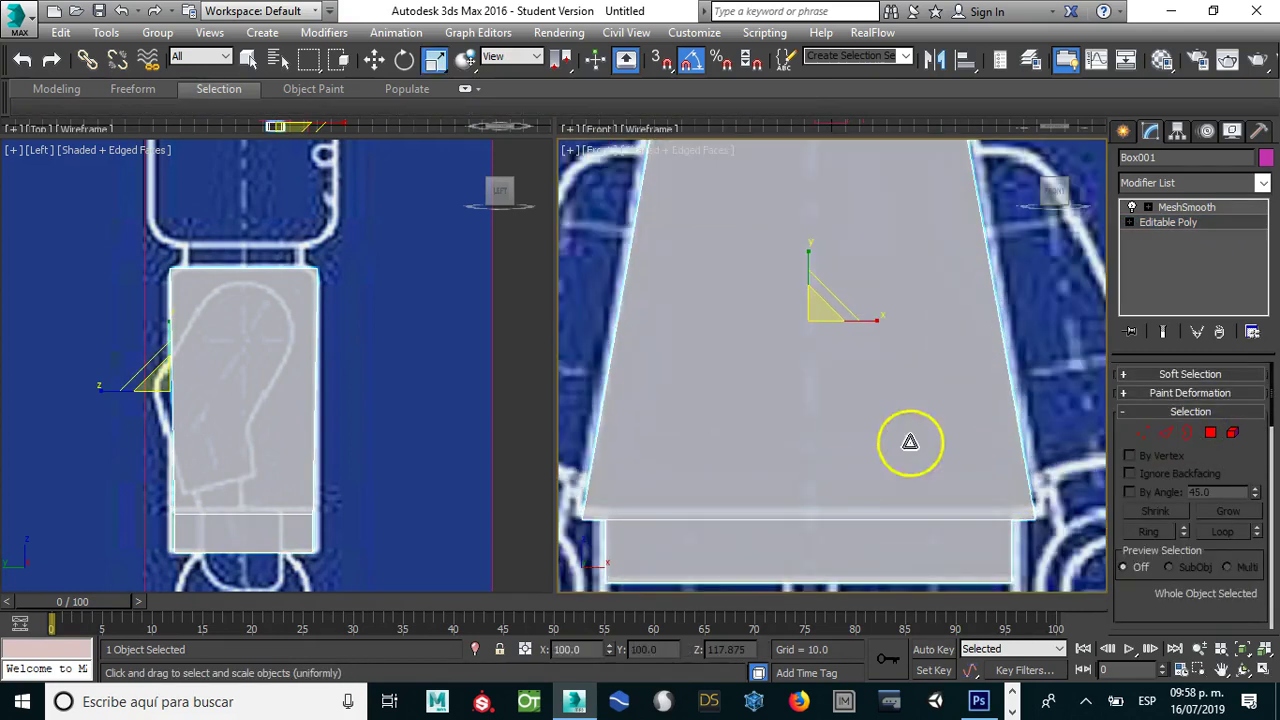
left_click(1183, 207)
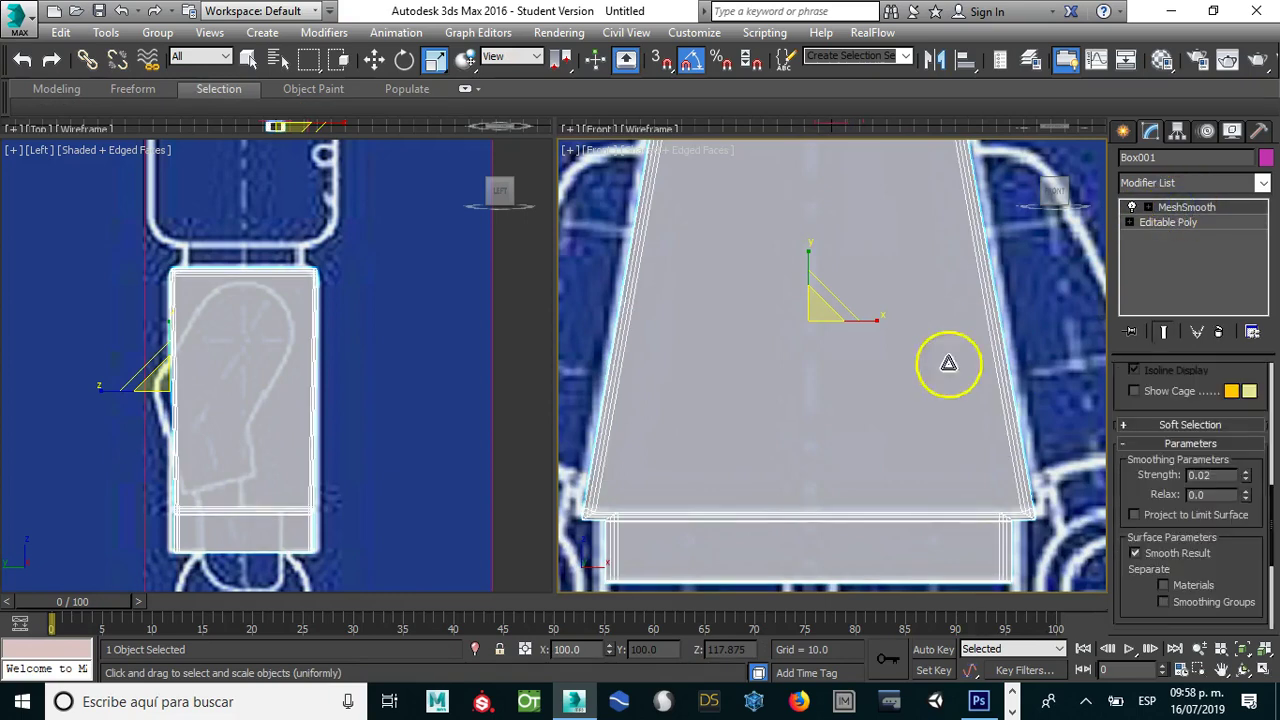
scroll(867, 425, "down", 2)
scroll(850, 462, "down", 2)
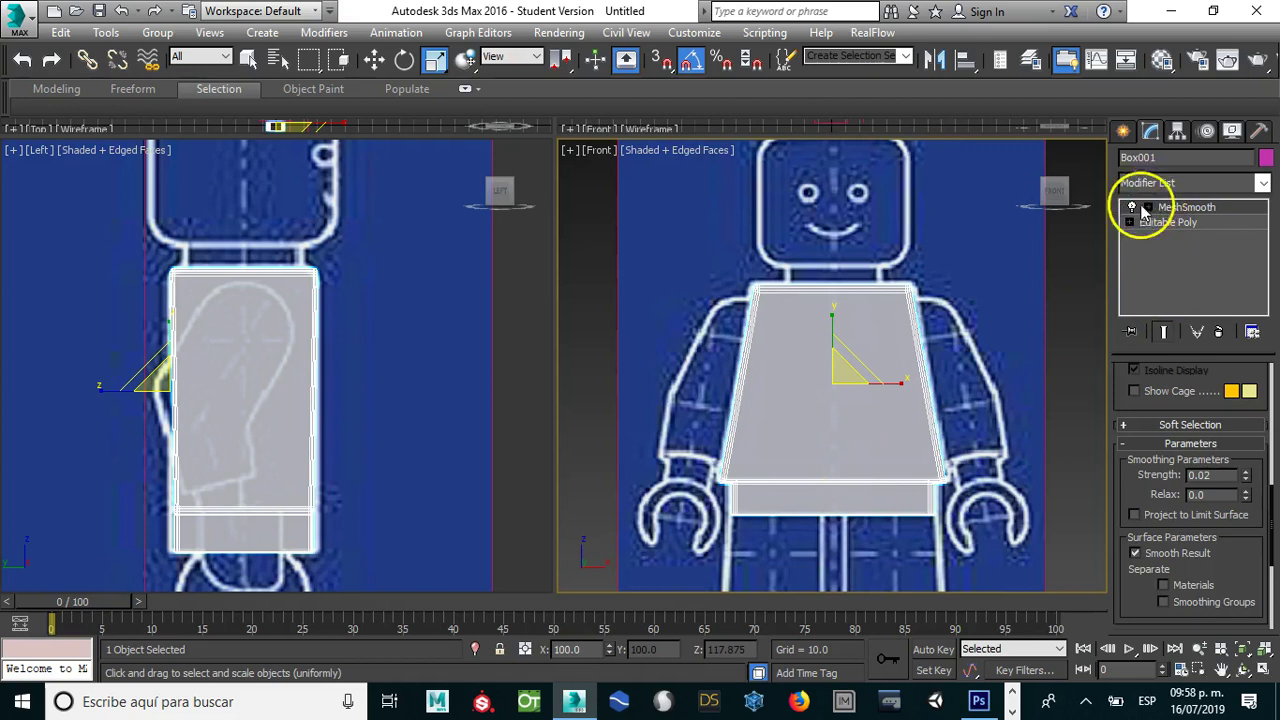
Step: Pick ChamferCyl from the Extended Primitives category in the Create panel
left_click(1128, 132)
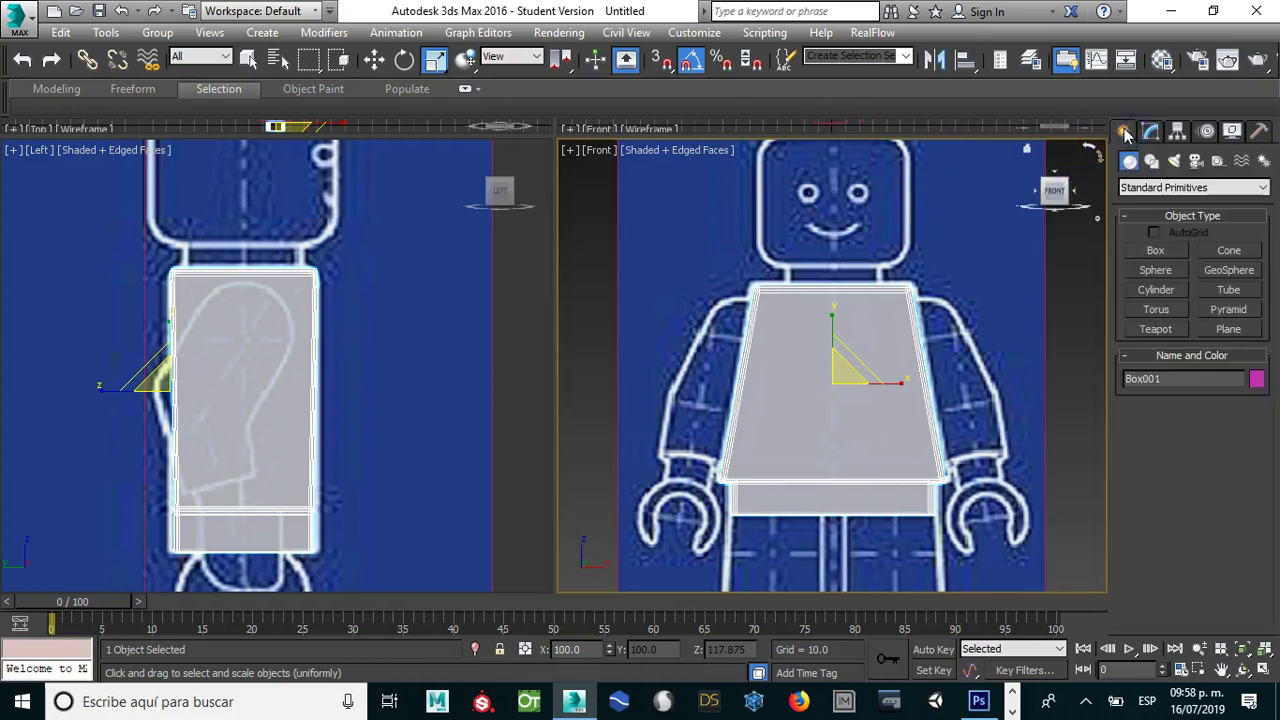
left_click(1170, 187)
left_click(1168, 218)
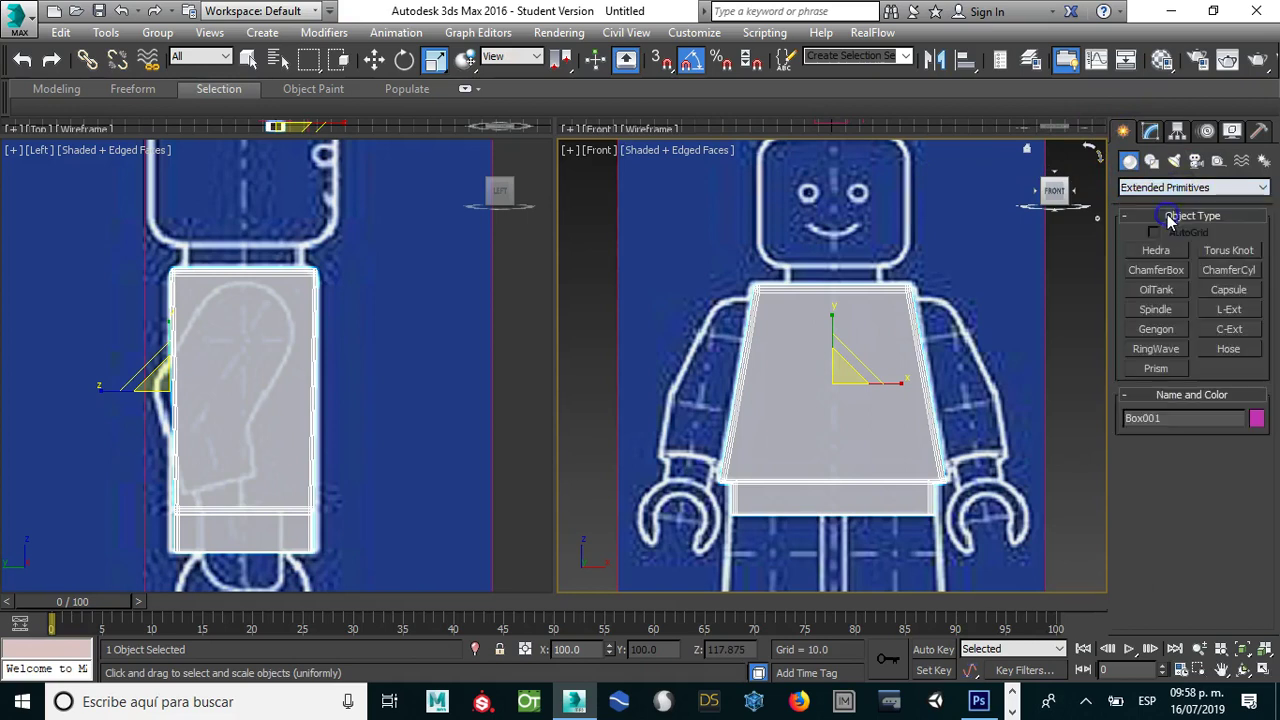
left_click(1228, 270)
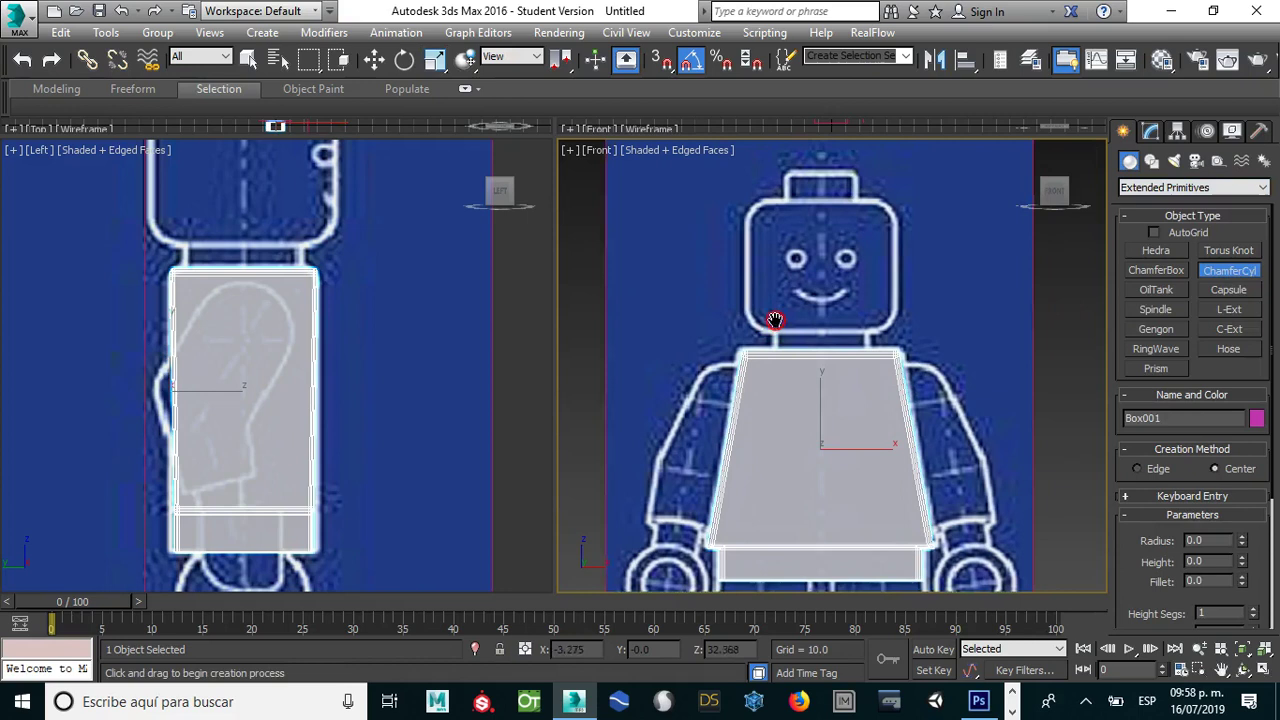
Step: Draw ChamferCyl001 over the blueprint head: radius 4.322, height 7.267, fillet 0.527
middle_click_drag(791, 258, 771, 378)
left_click_drag(799, 317, 855, 370)
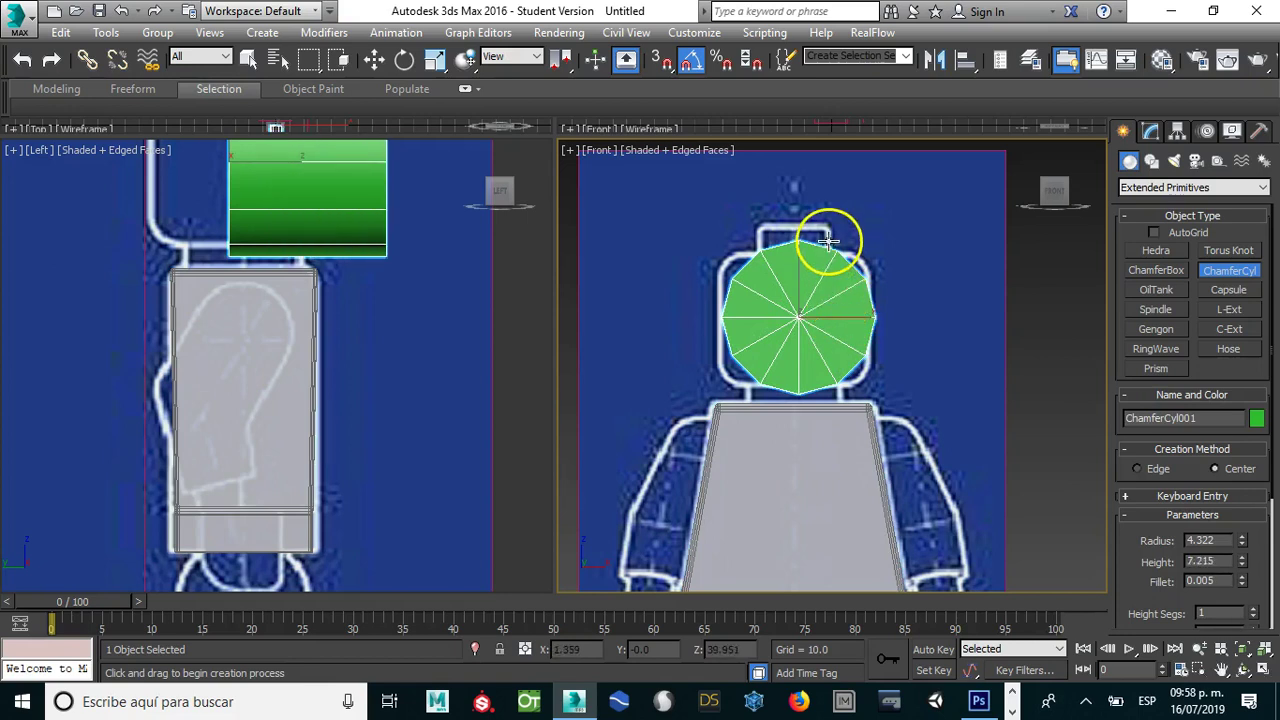
left_click_drag(826, 240, 826, 248)
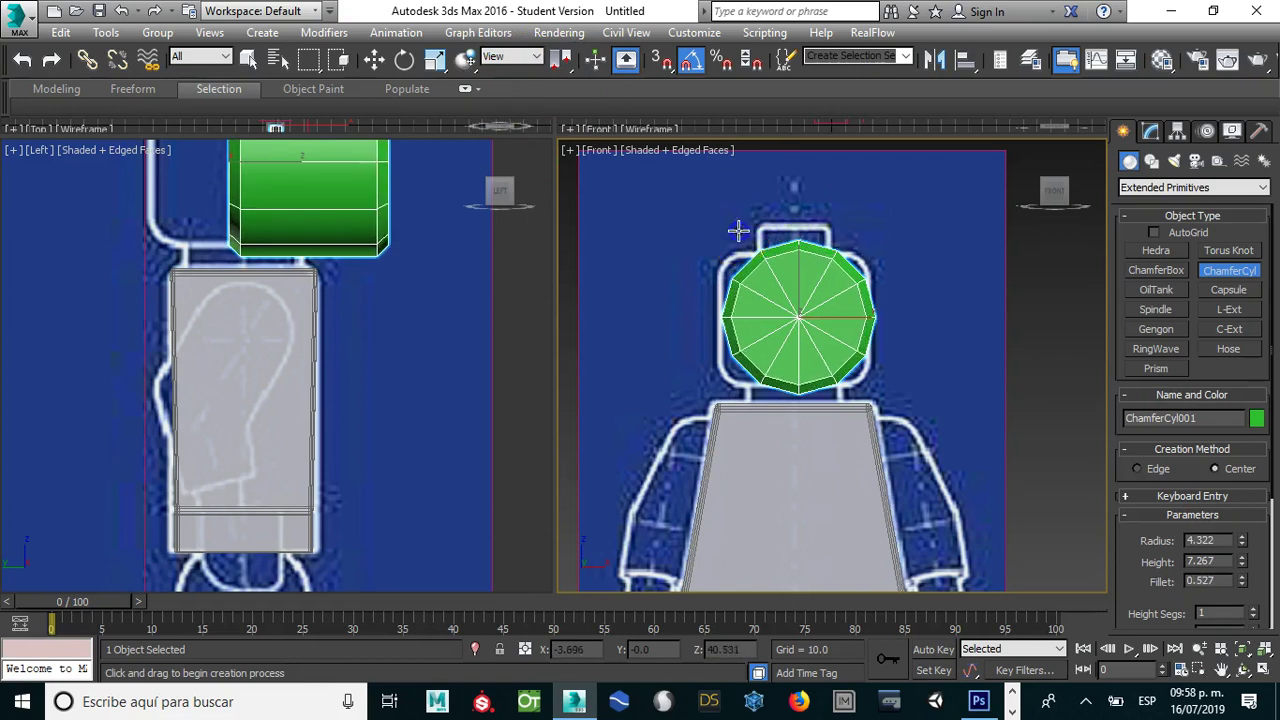
left_click(818, 282)
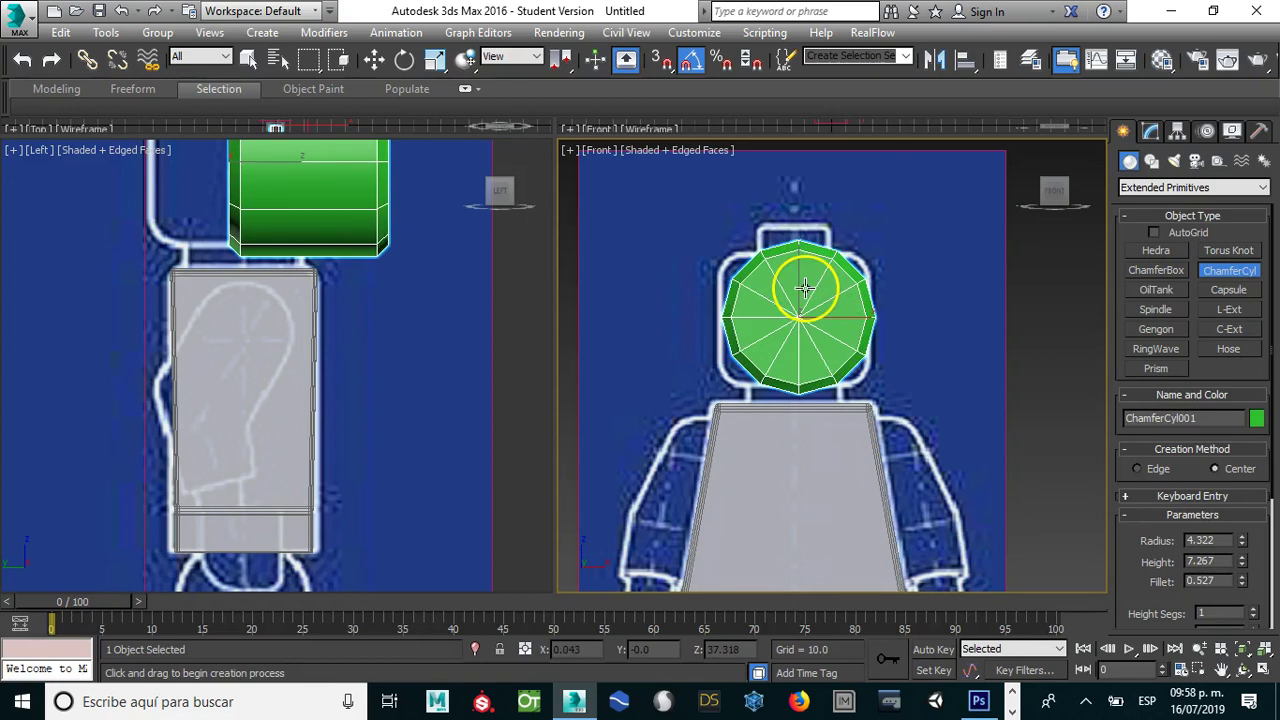
Step: Rotate the head cylinder -90° on X so it stands upright
key("w")
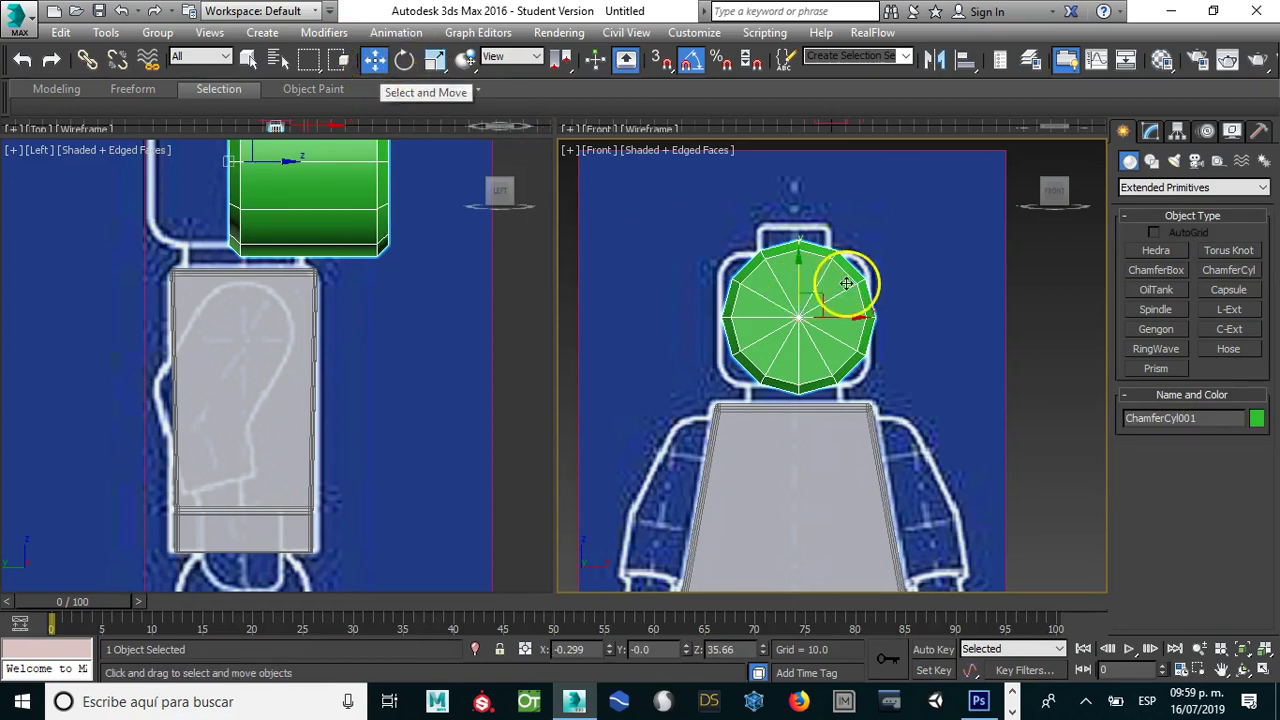
key("e")
left_click_drag(813, 292, 815, 330)
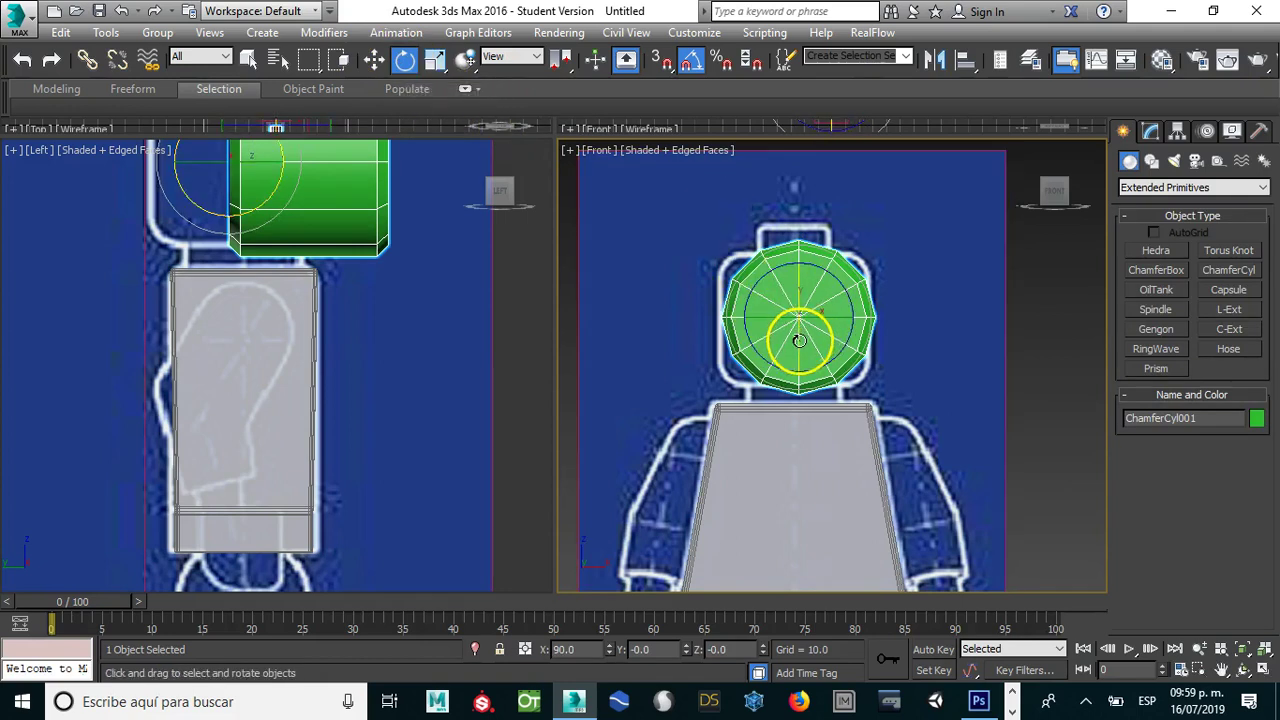
left_click_drag(799, 341, 799, 258)
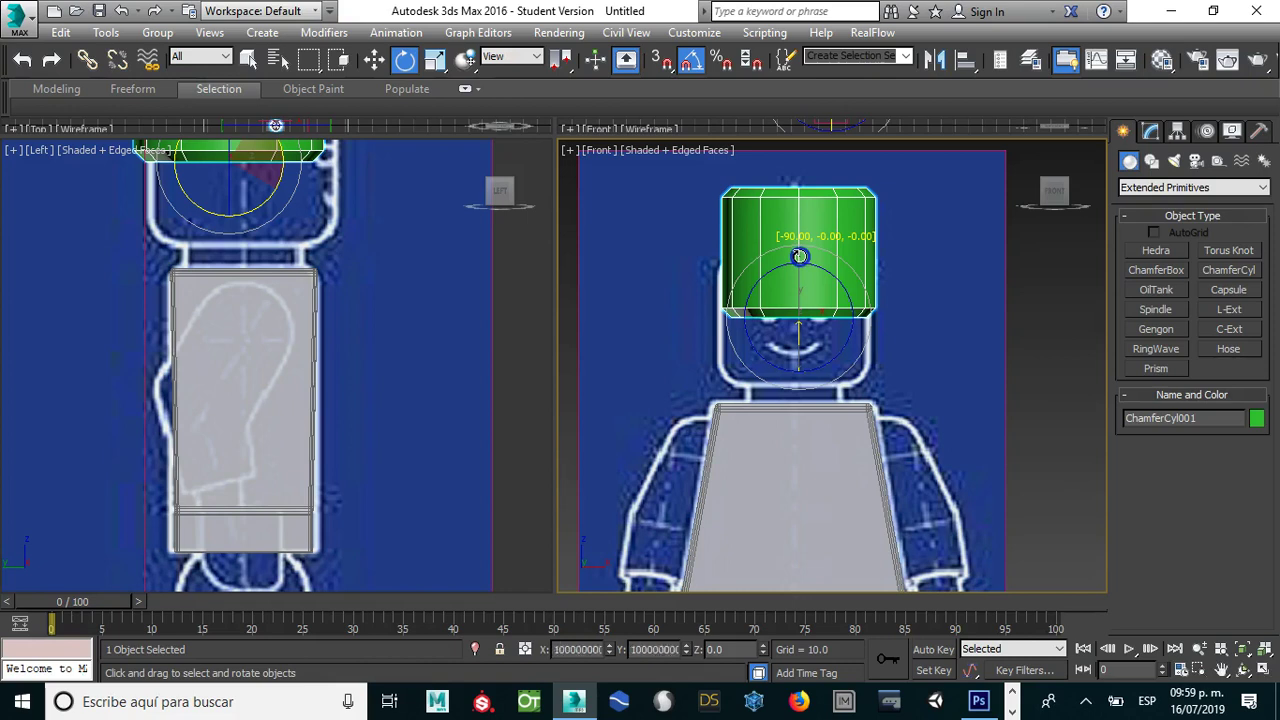
Step: Move the head cylinder down onto the neck at Z 31.867 and make it see-through
key("w")
left_click_drag(799, 231, 798, 324)
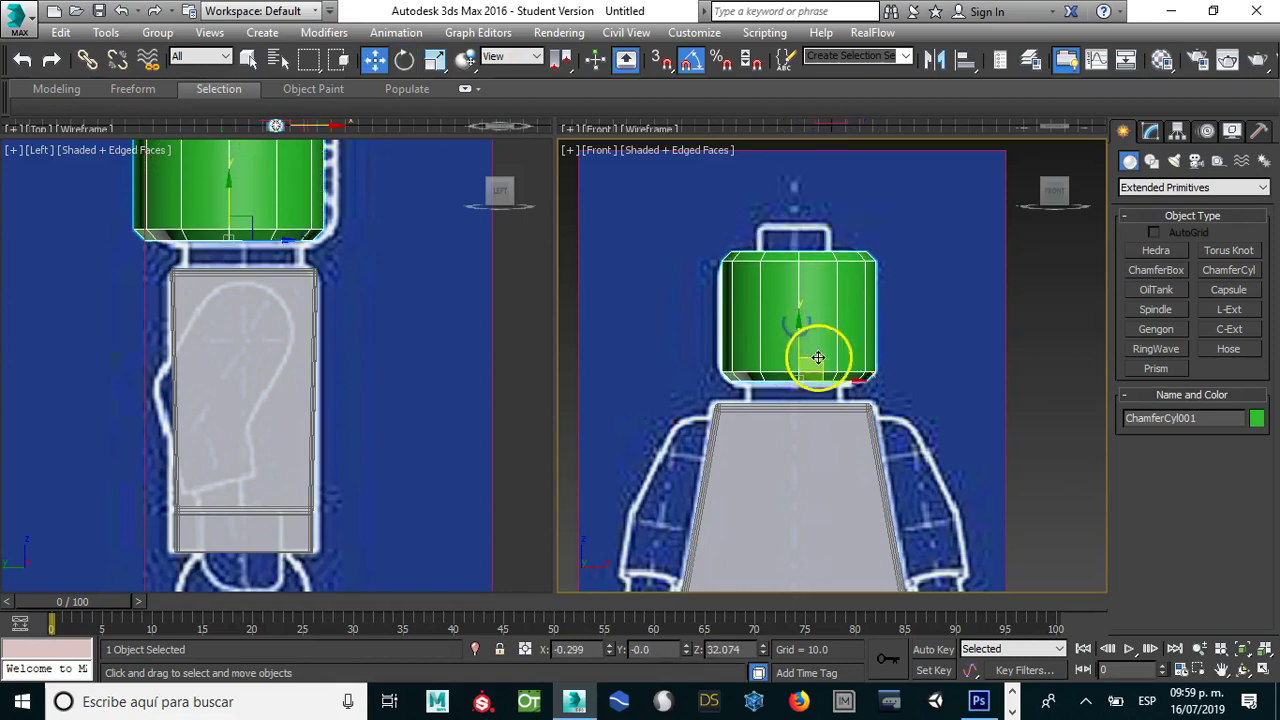
left_click_drag(844, 381, 797, 328)
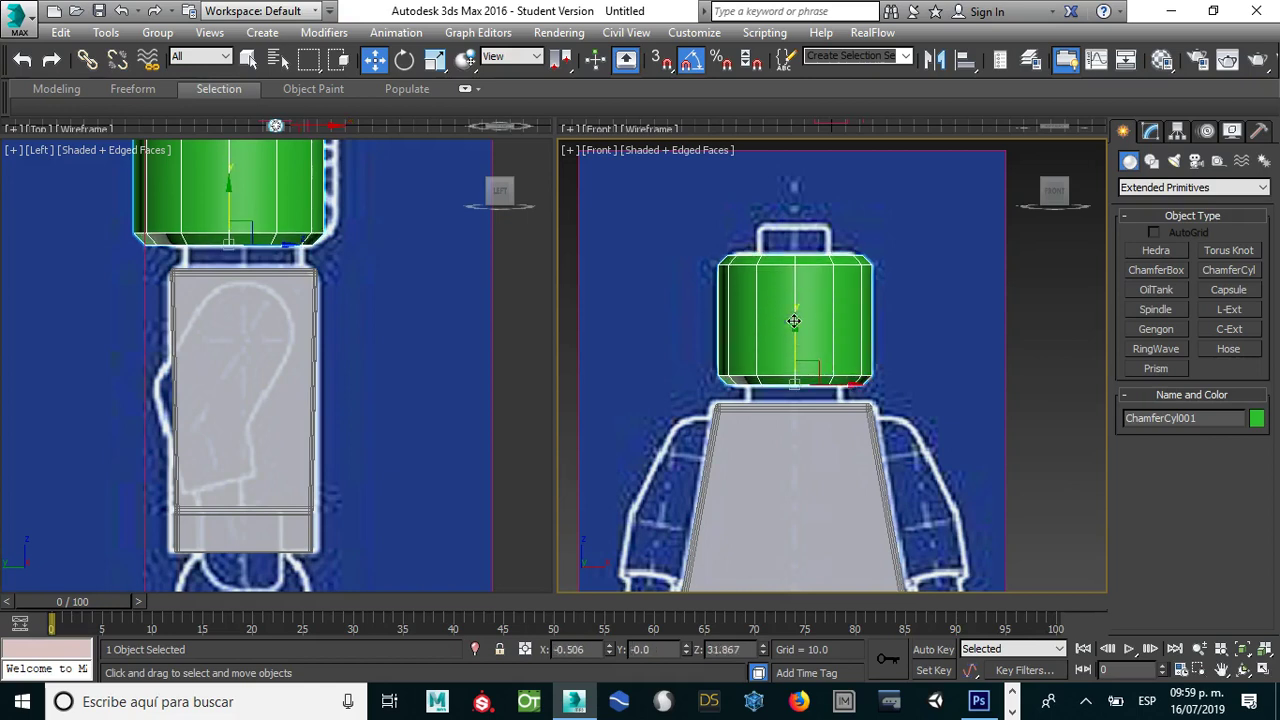
key("alt+x")
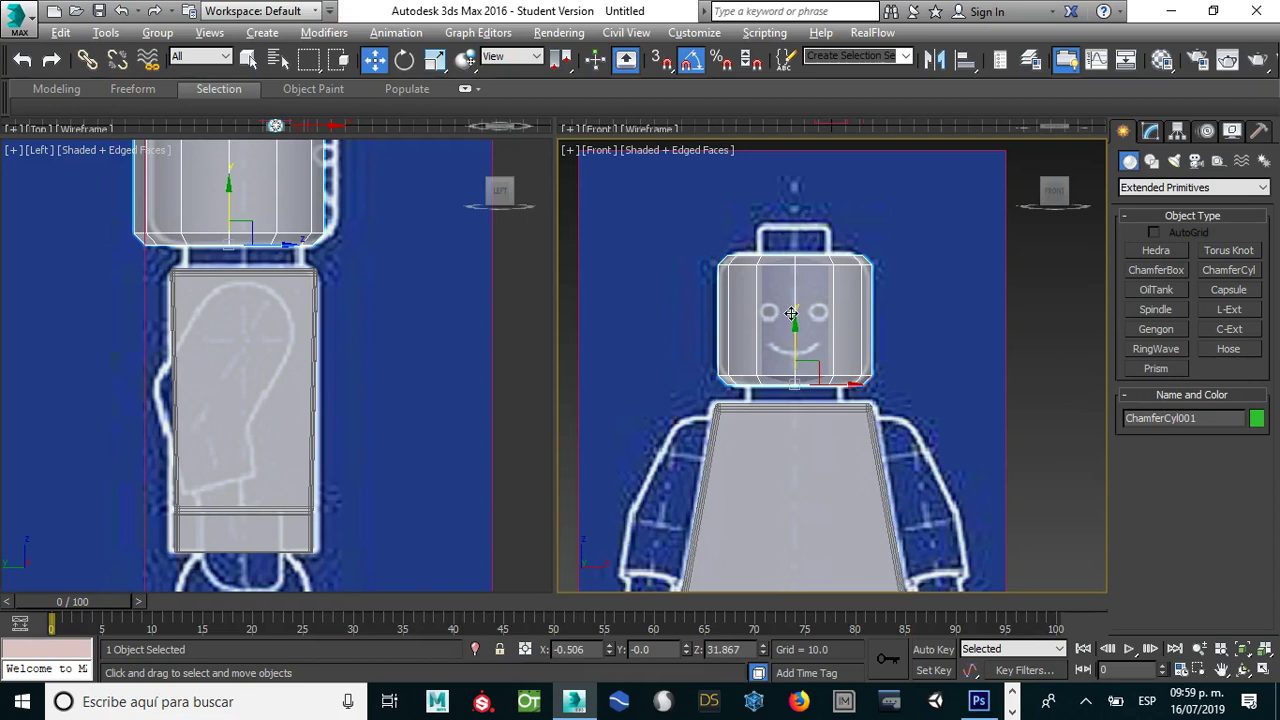
scroll(791, 313, "up", 2)
left_click(1151, 133)
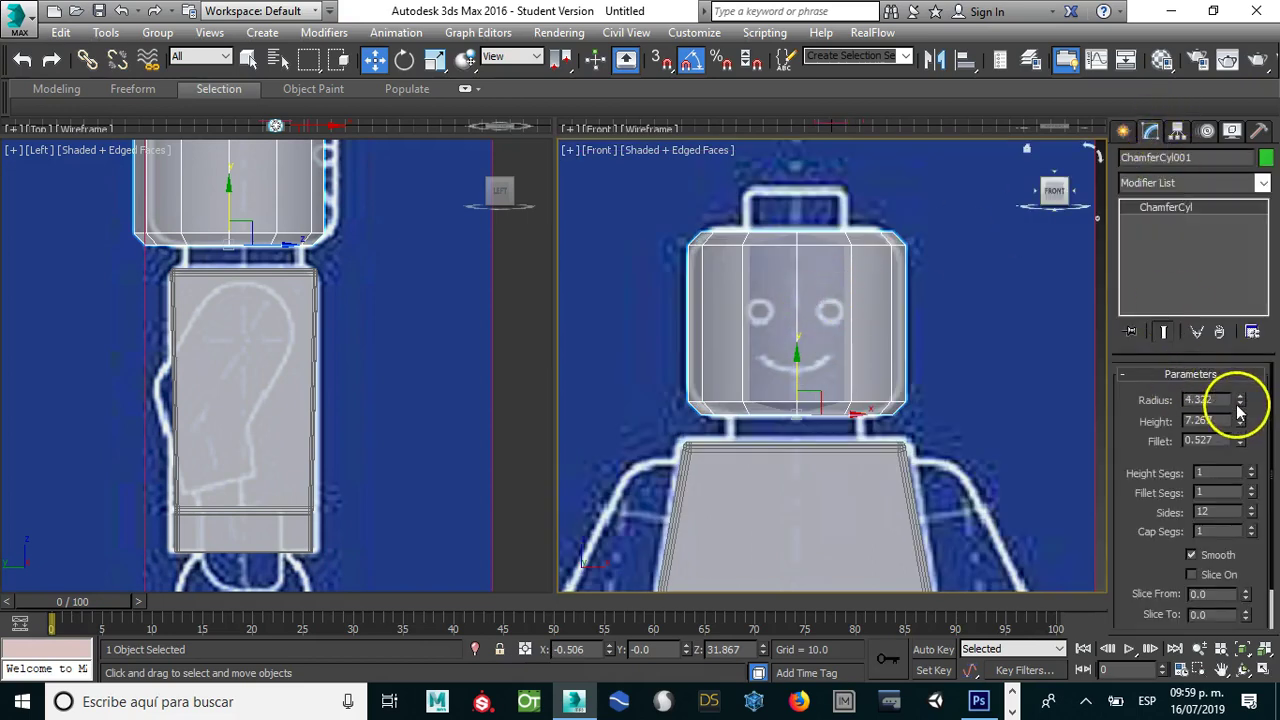
Step: Reduce the head's radius to 4.149 and height to 7.122, then add an Edit Poly modifier
left_click_drag(1241, 401, 1240, 401)
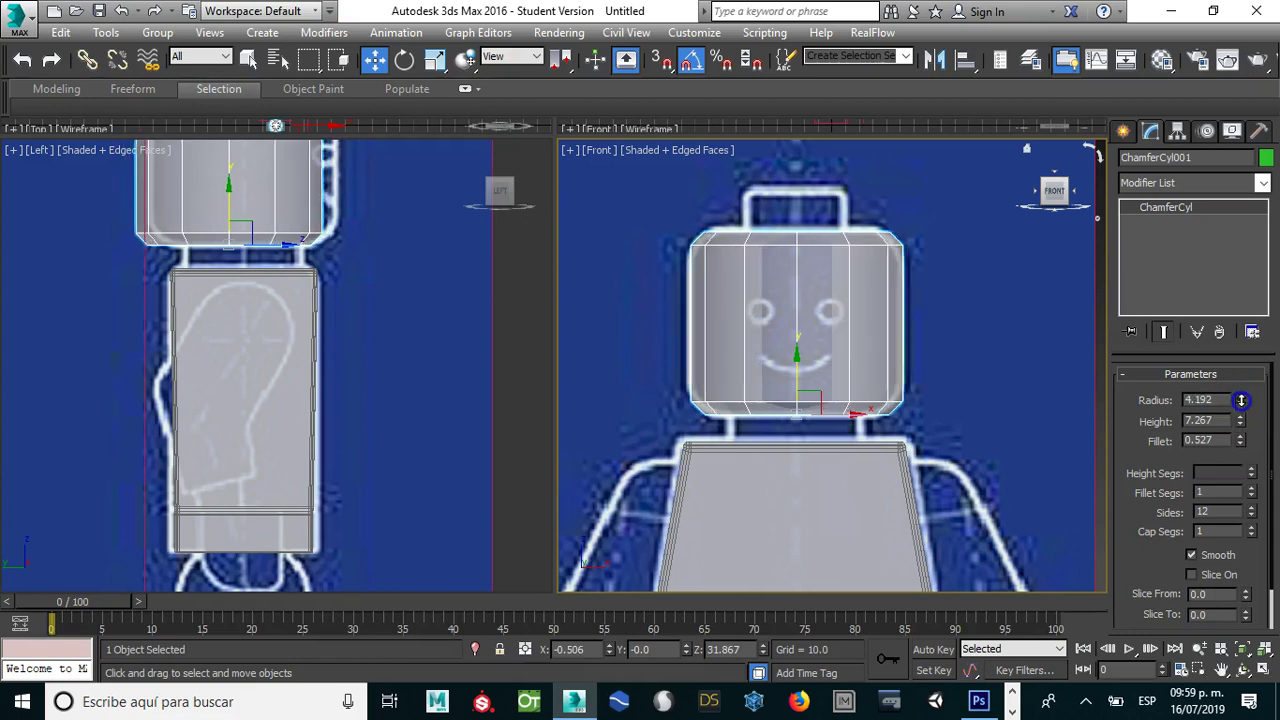
left_click_drag(1239, 423, 1240, 421)
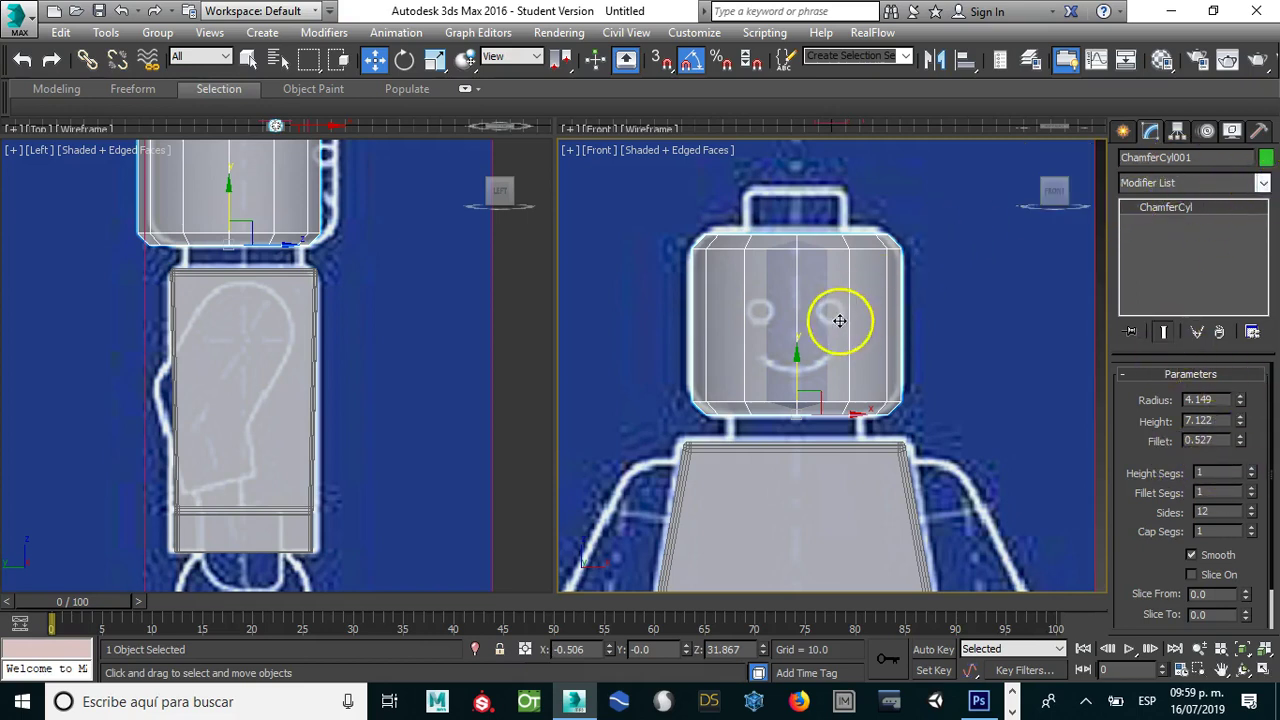
left_click(1263, 184)
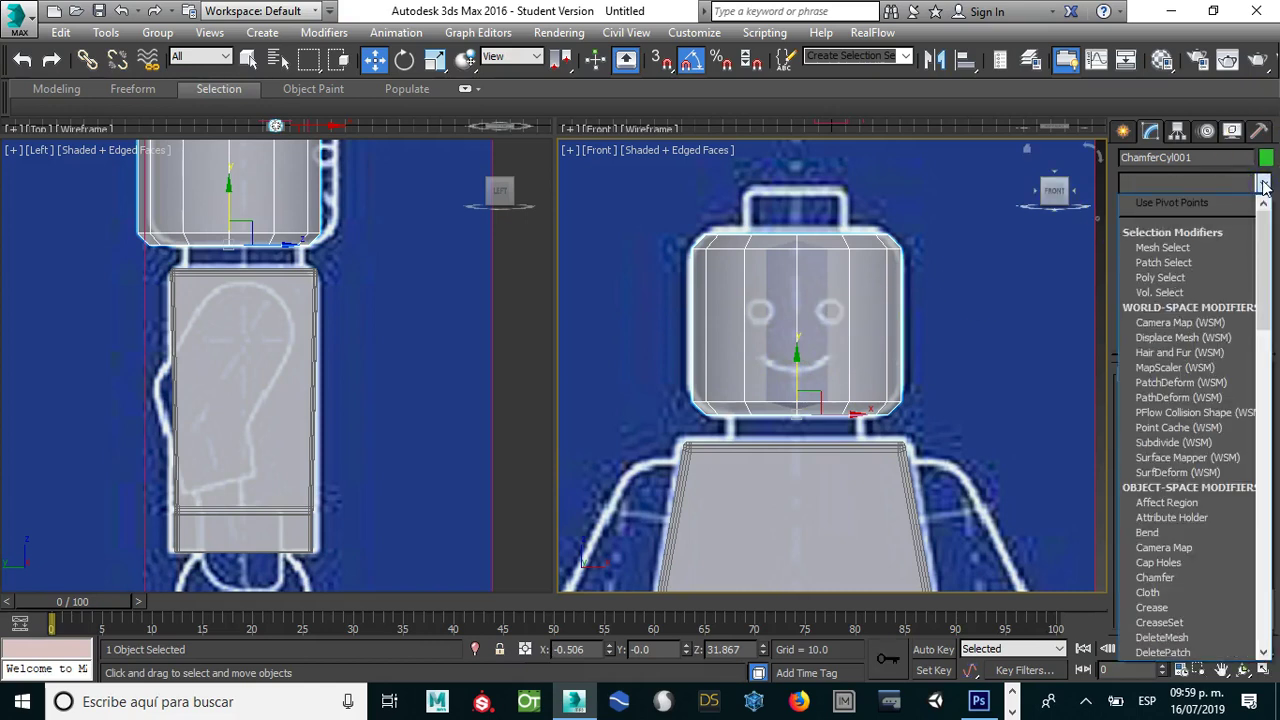
scroll(1263, 186, "down", 10)
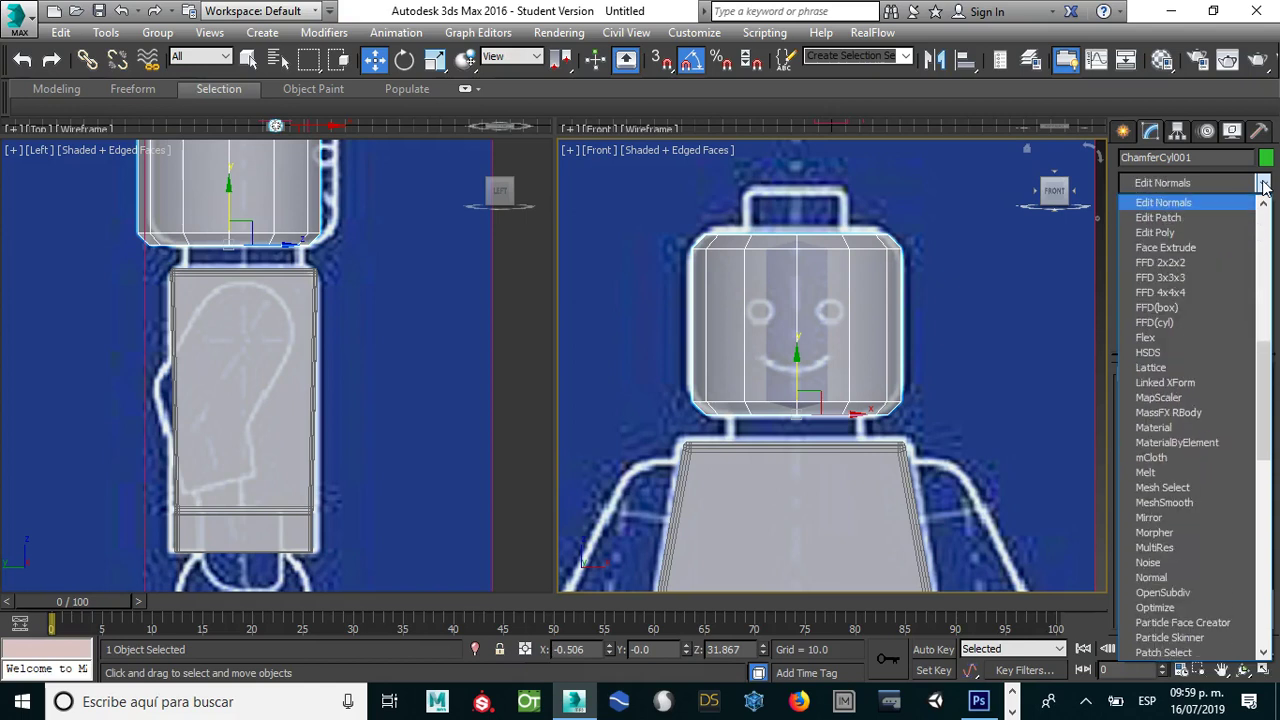
left_click(1155, 233)
Step: Set the ChamferCyl's Sides to 18, then settle on 12
left_click(1166, 224)
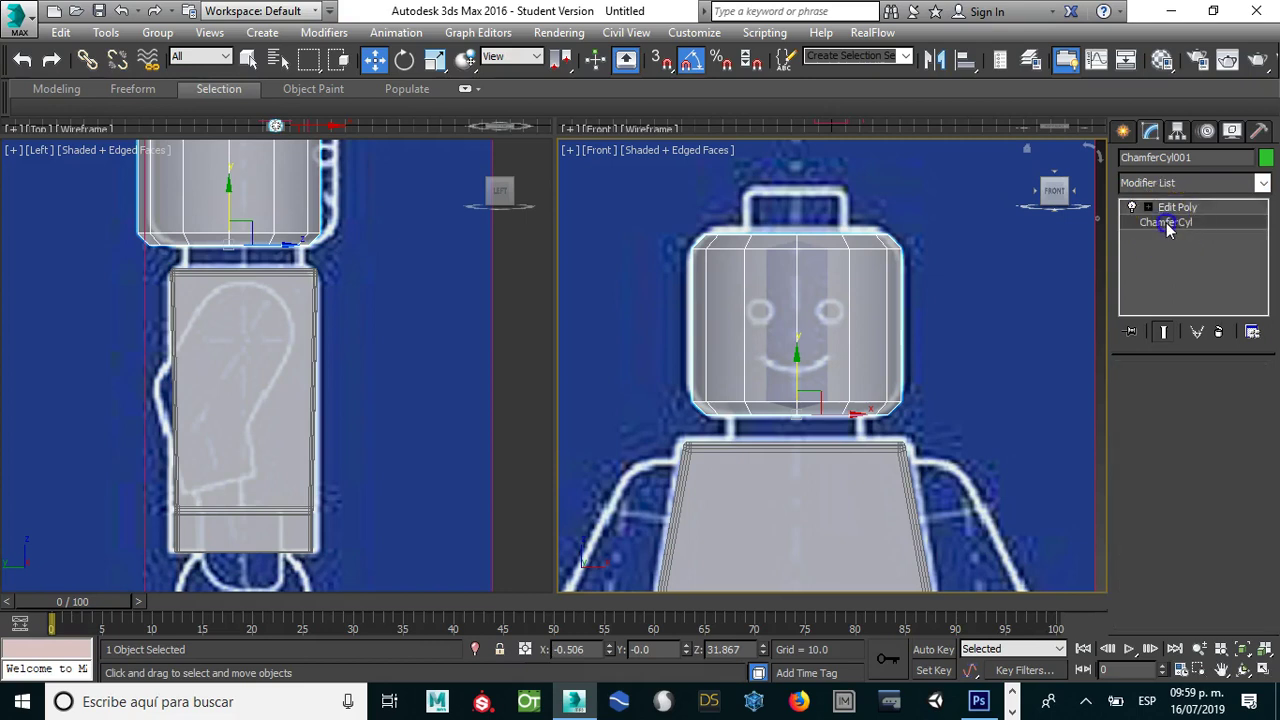
double_click(1210, 511)
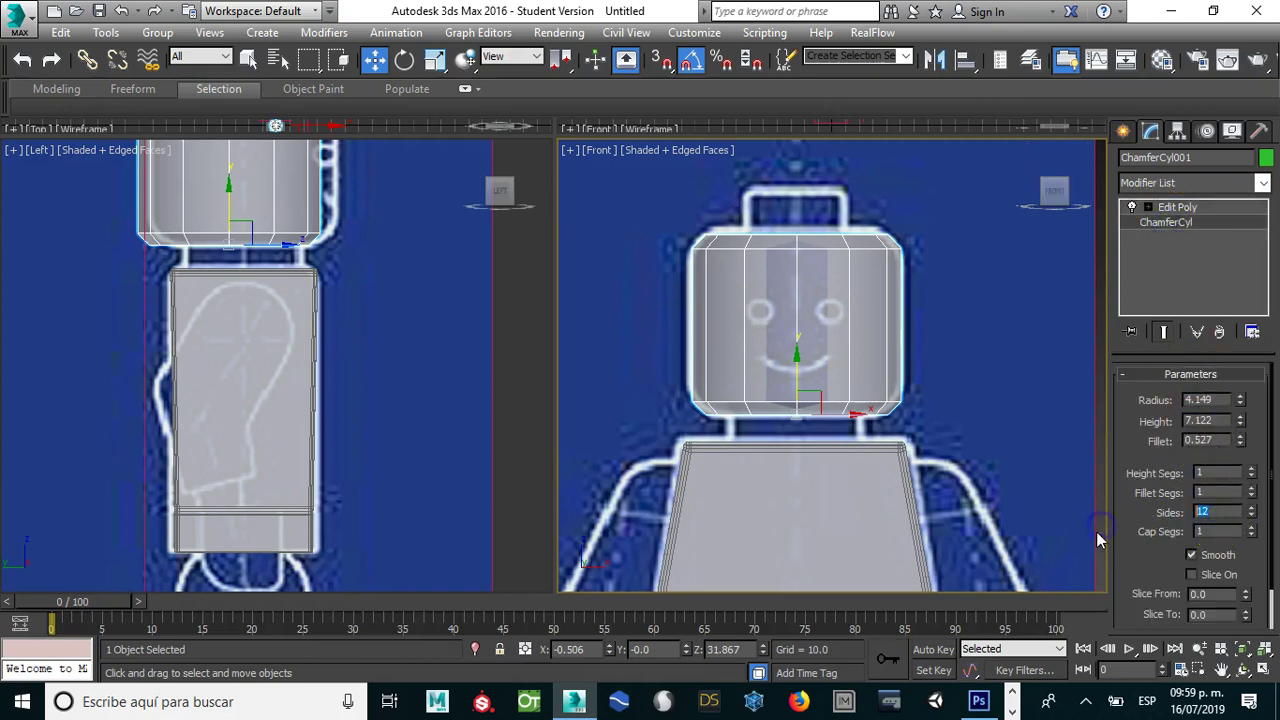
type("18")
key("Return")
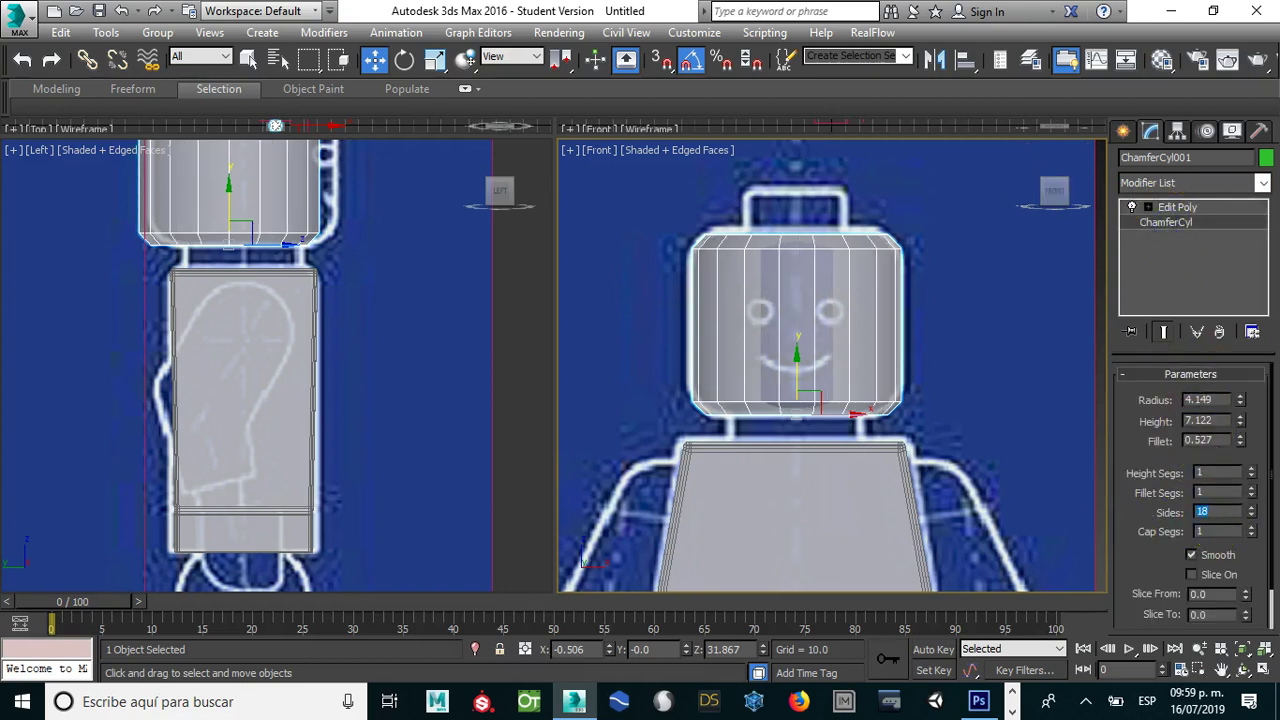
left_click(1174, 205)
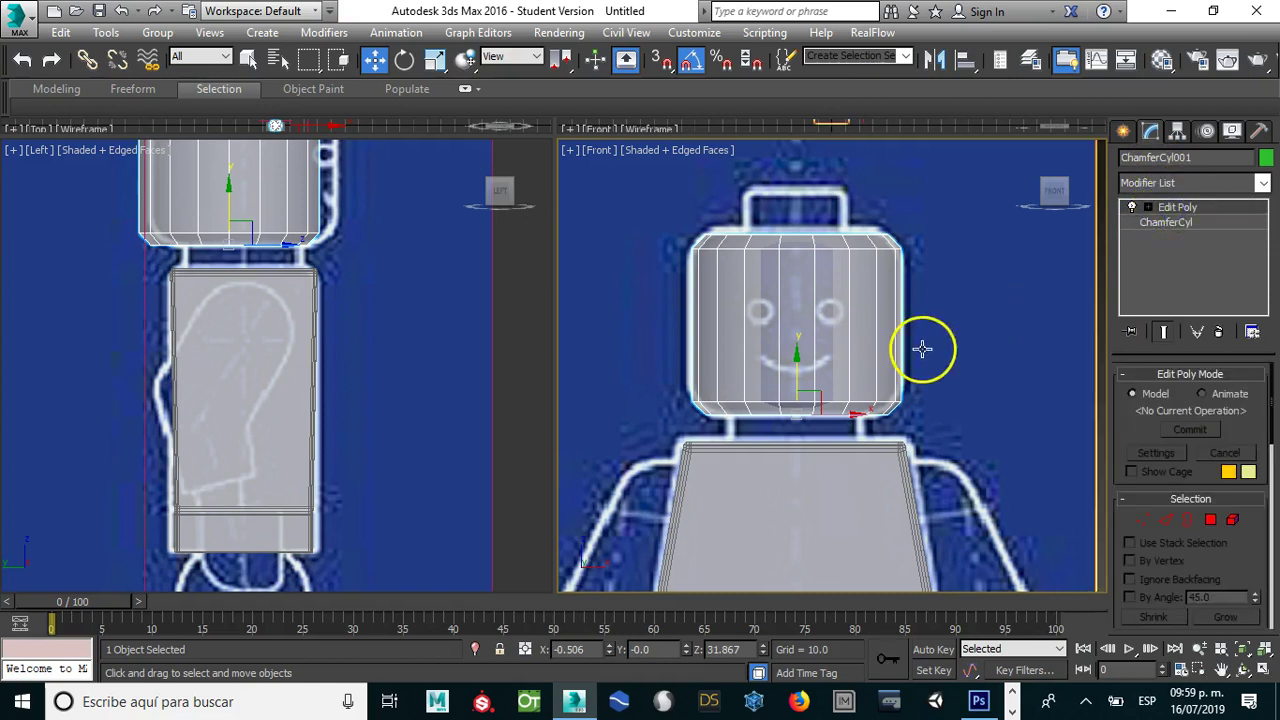
mouse_move(891, 323)
middle_mouse_down("alt")
mouse_move(891, 351)
mouse_move(846, 294)
middle_mouse_up("alt")
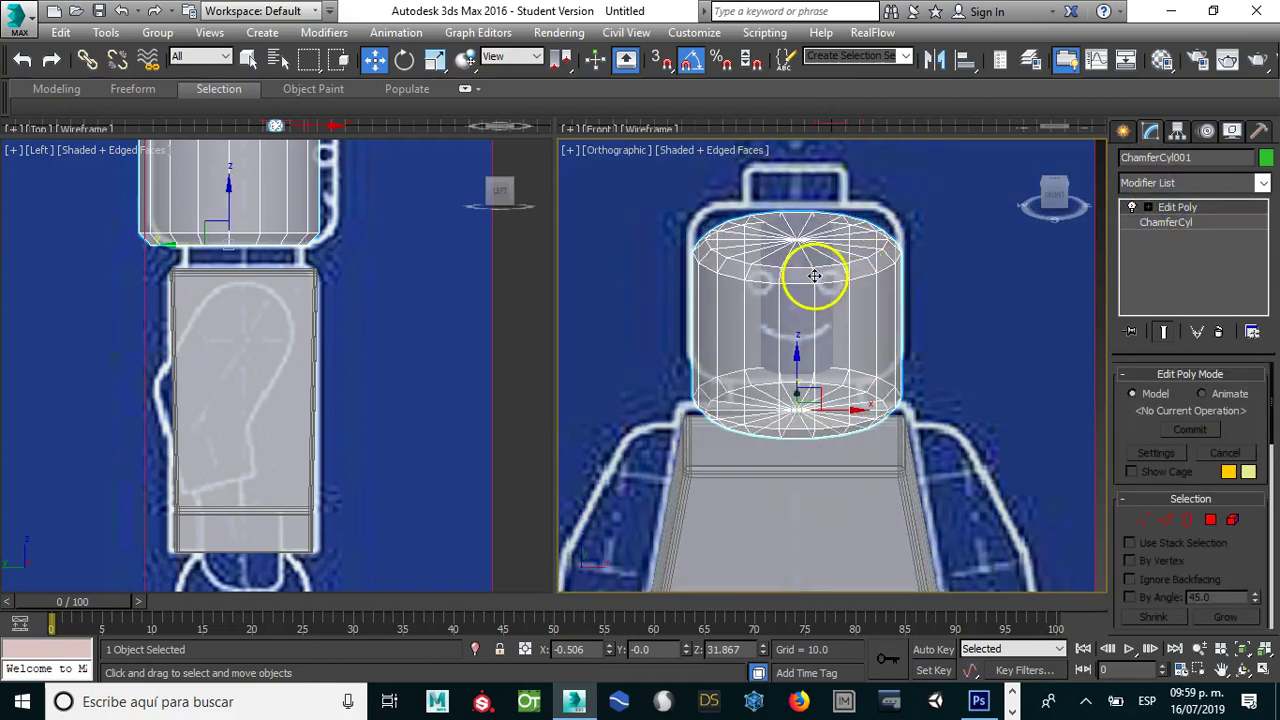
left_click(1172, 222)
left_click_drag(1207, 512, 1137, 520)
type("12")
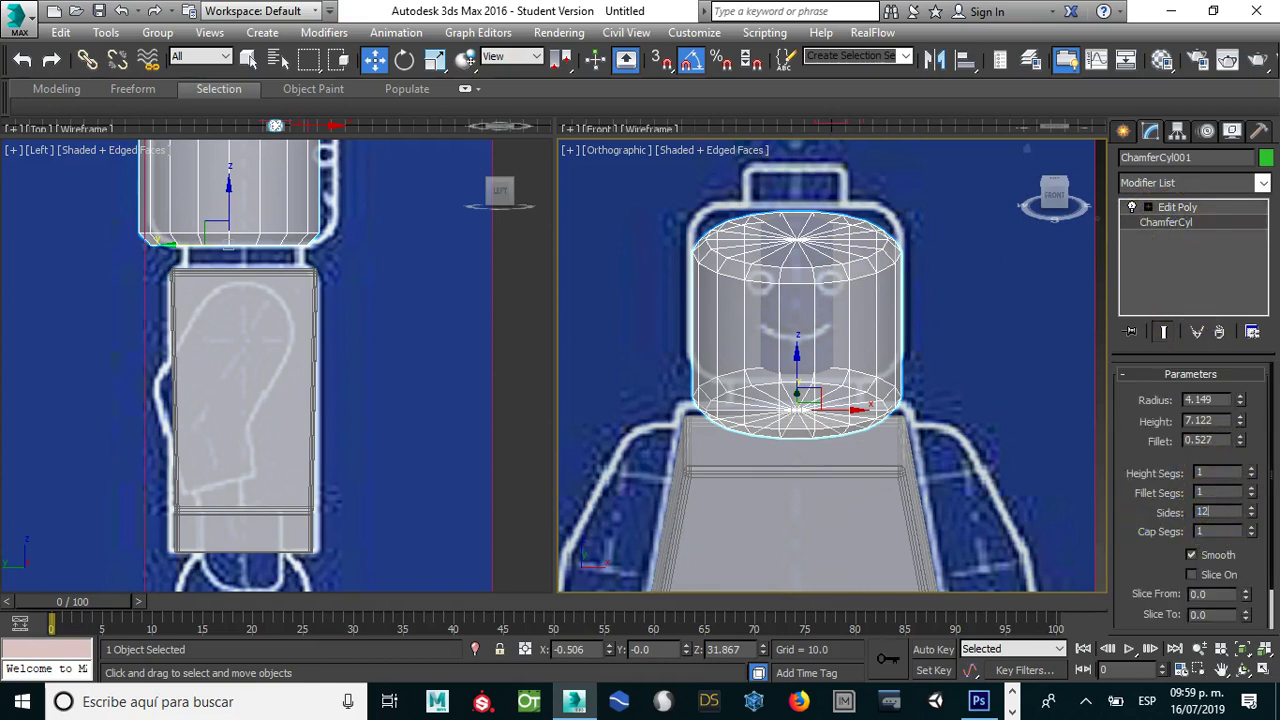
key("Return")
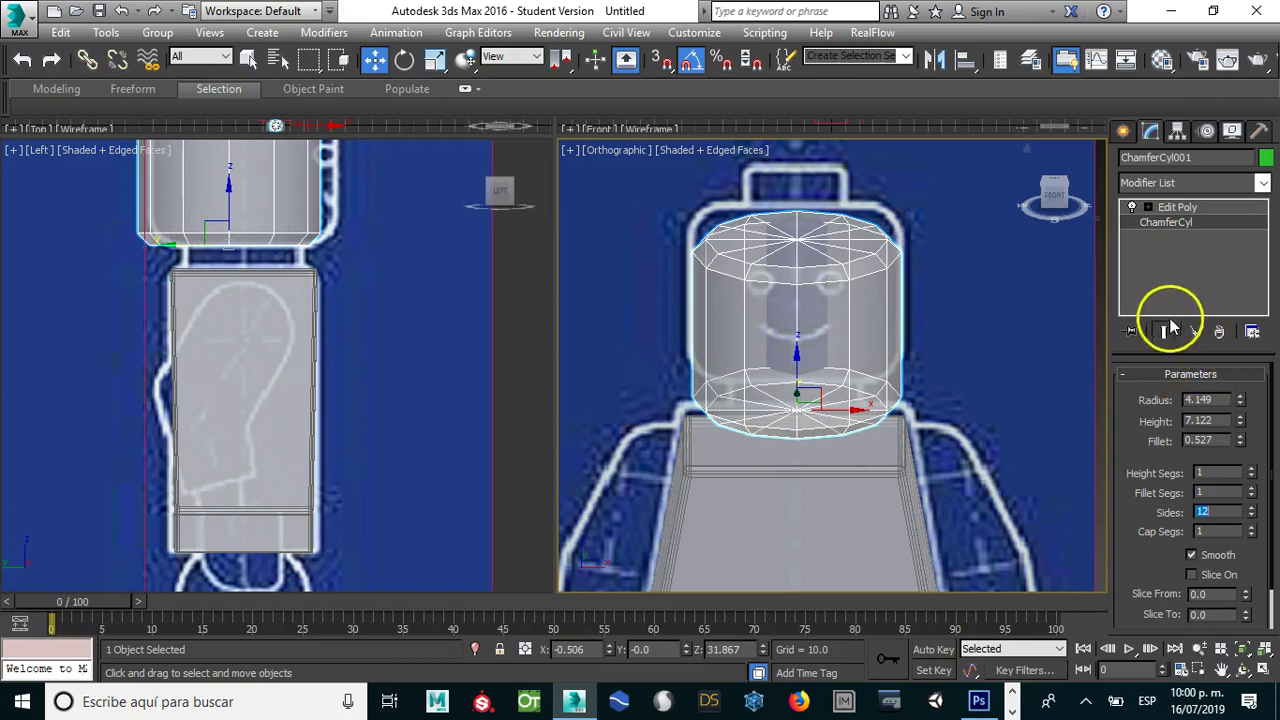
Step: Raise the ChamferCyl's Cap Segs to 7 for concentric cap rings
left_click(1149, 206)
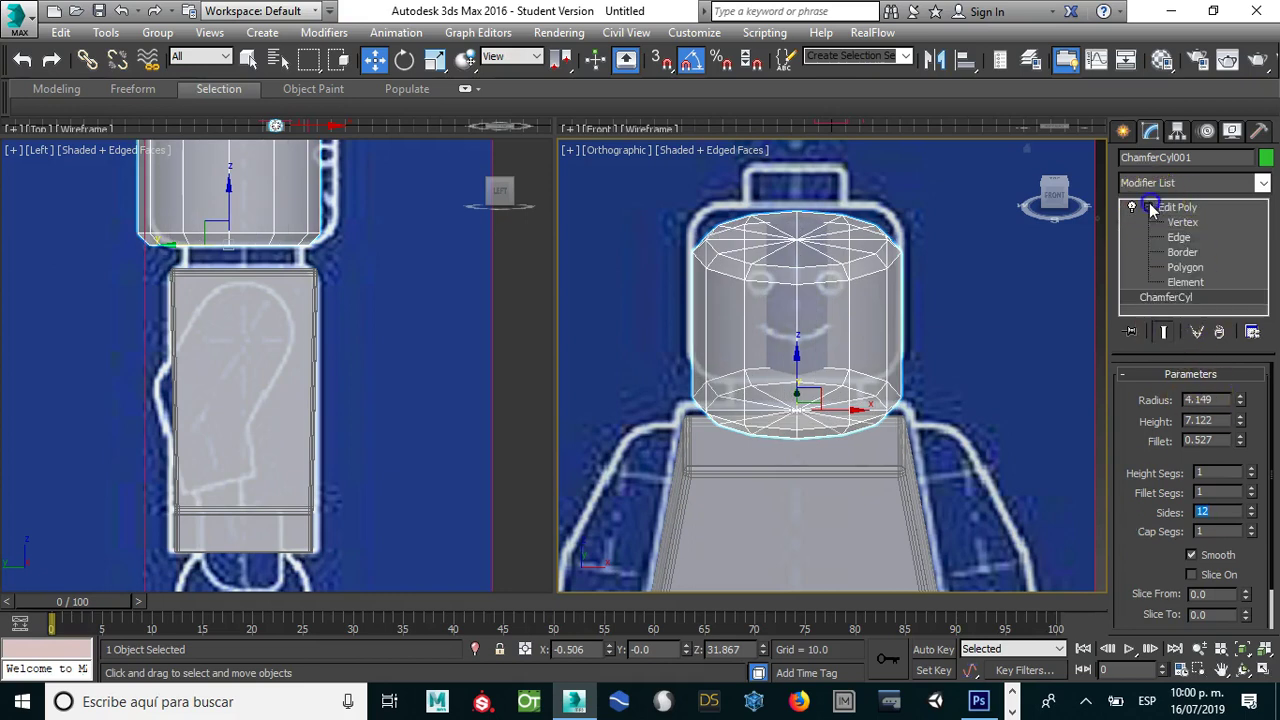
left_click(1184, 267)
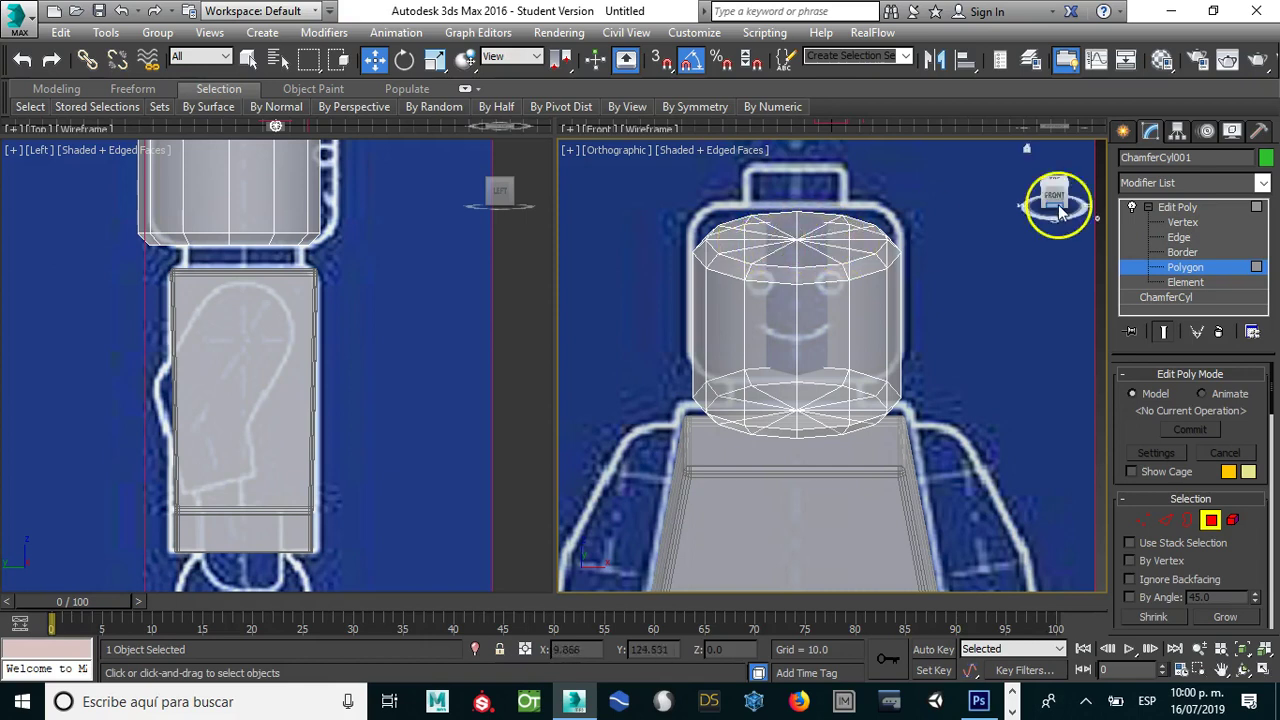
left_click(1158, 298)
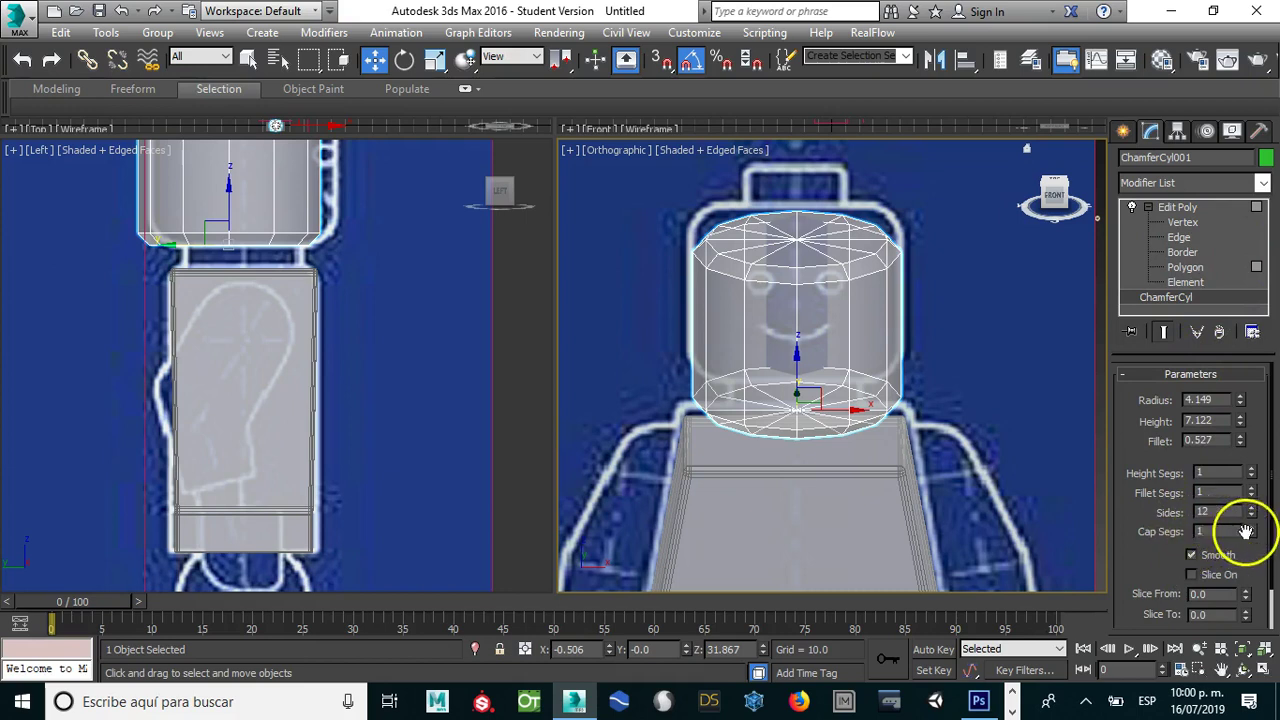
left_click_drag(1250, 537, 1252, 533)
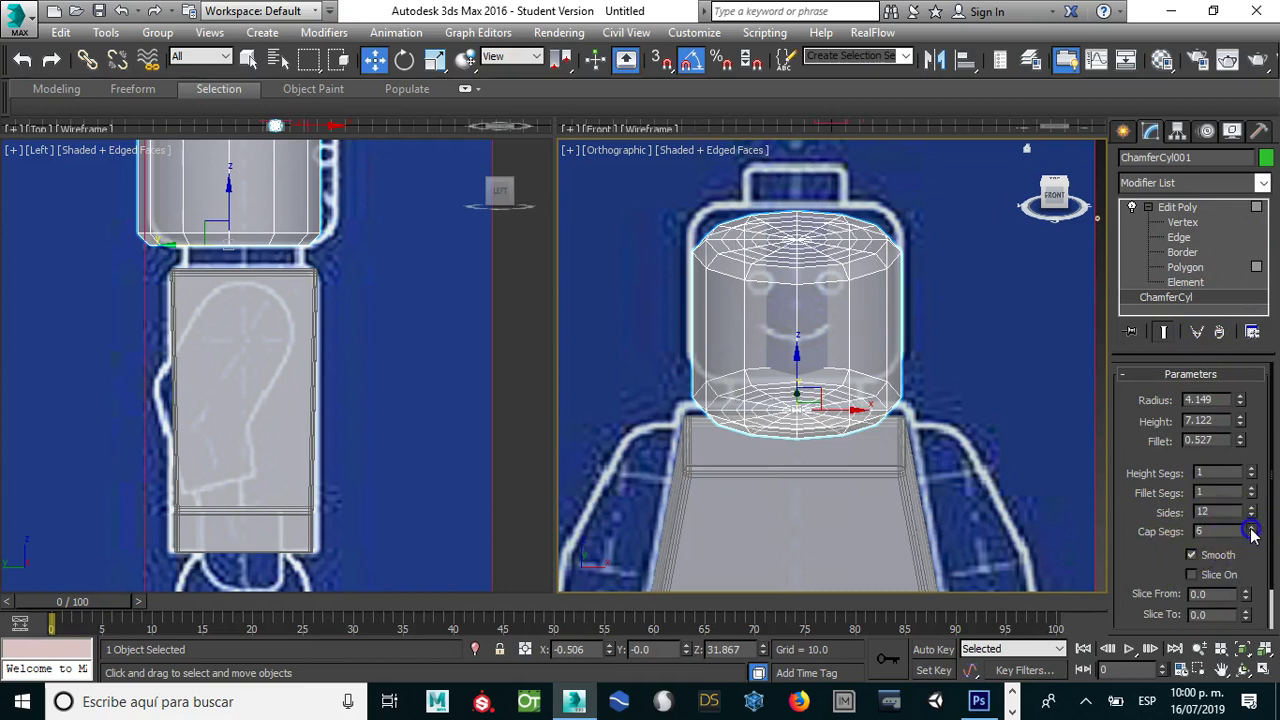
left_click(1251, 529)
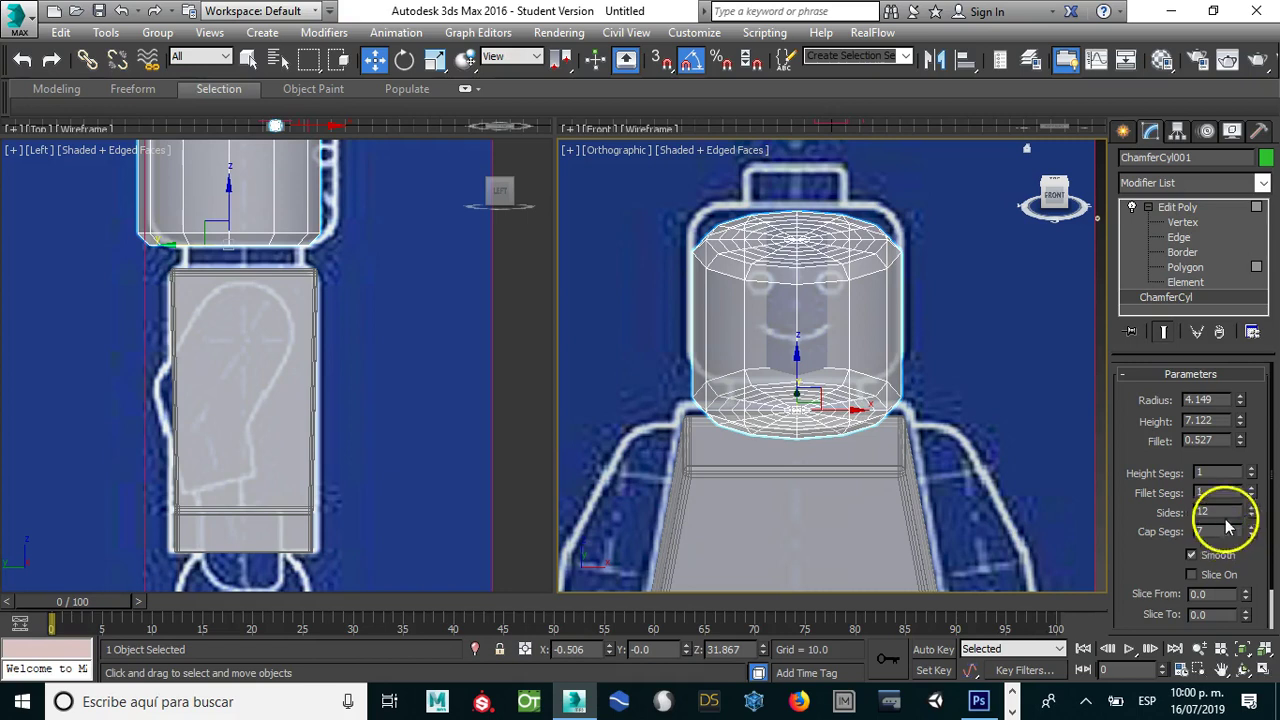
Step: Select a ring of polygons on the head's top cap in Edit Poly
left_click(1184, 268)
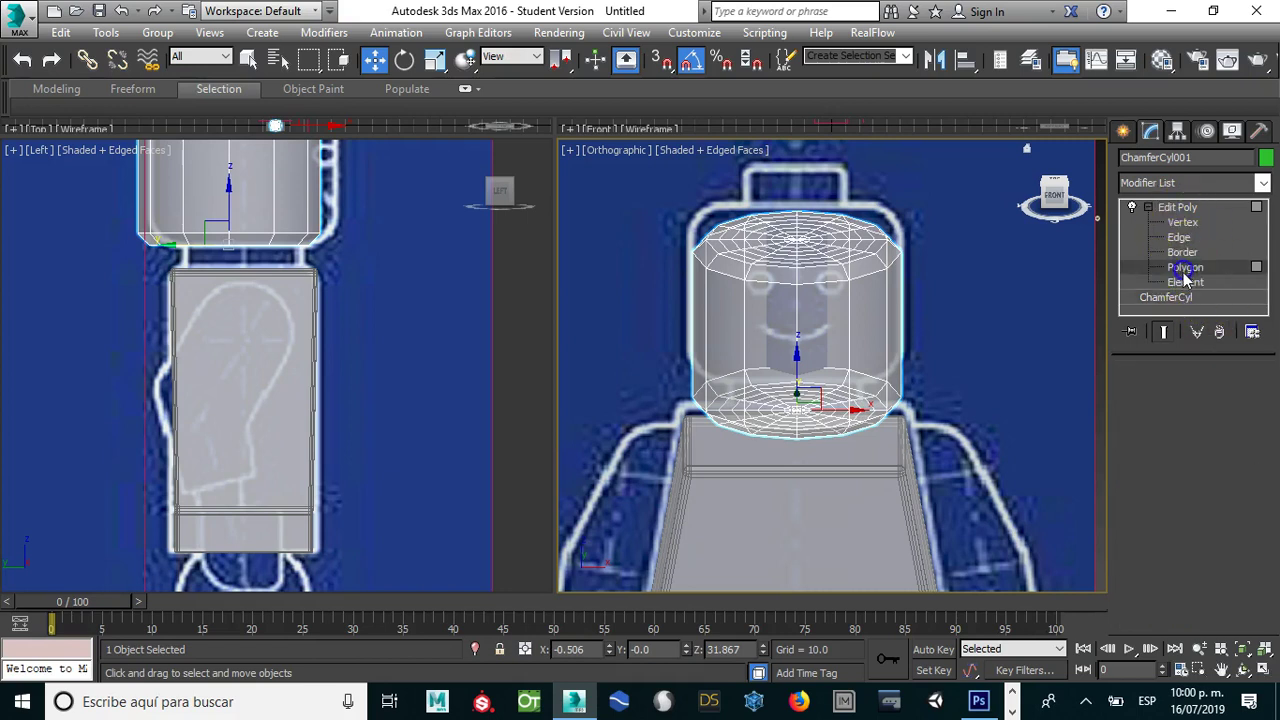
middle_click_drag(800, 243, 797, 343)
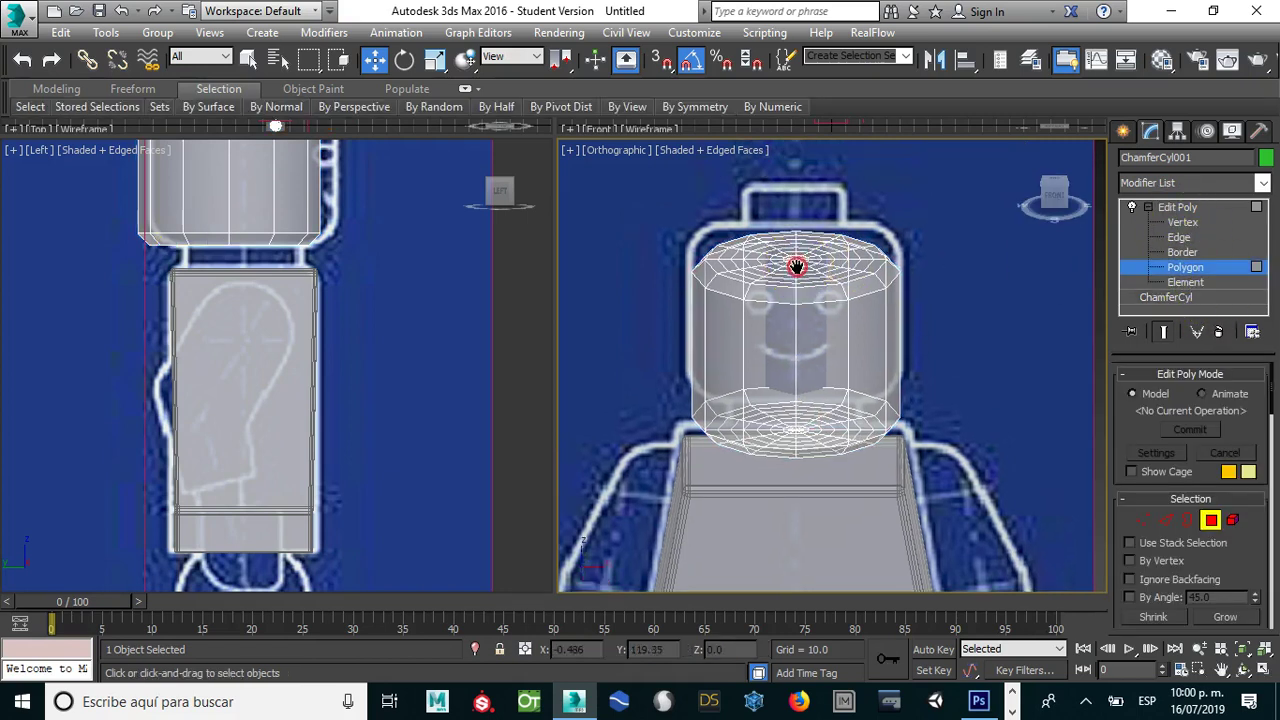
scroll(800, 300, "up", 3)
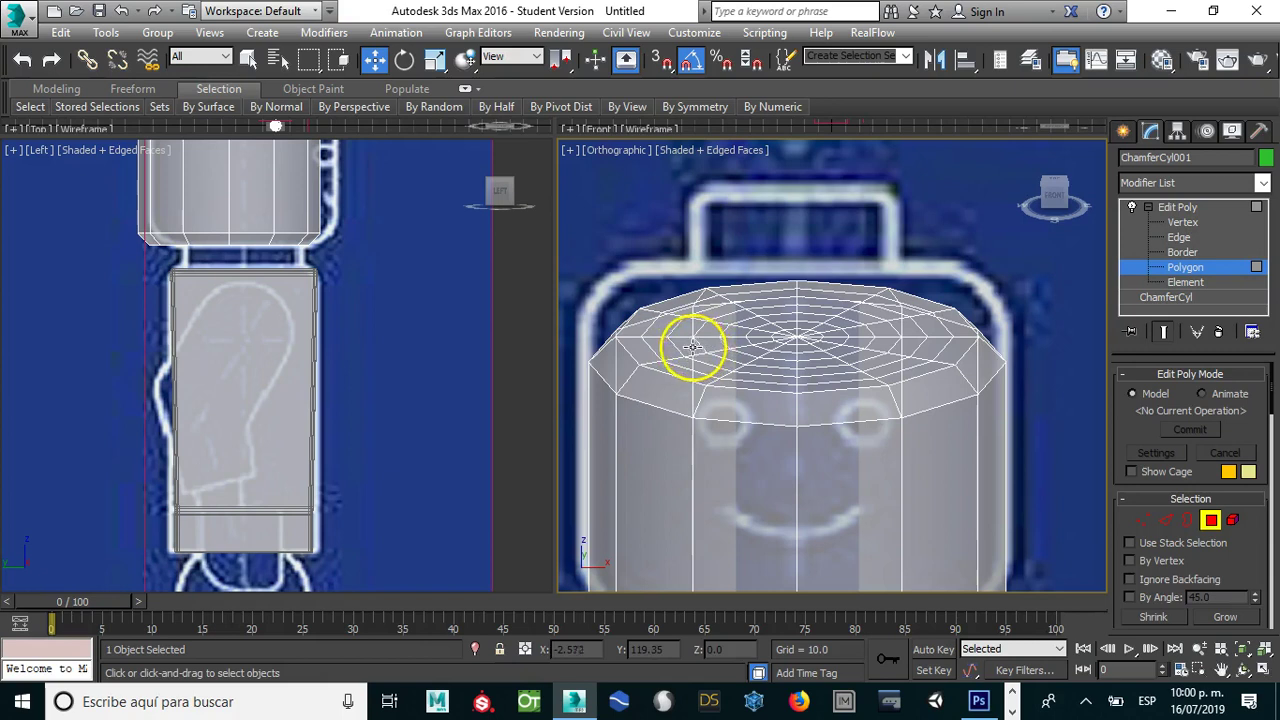
left_click(692, 347)
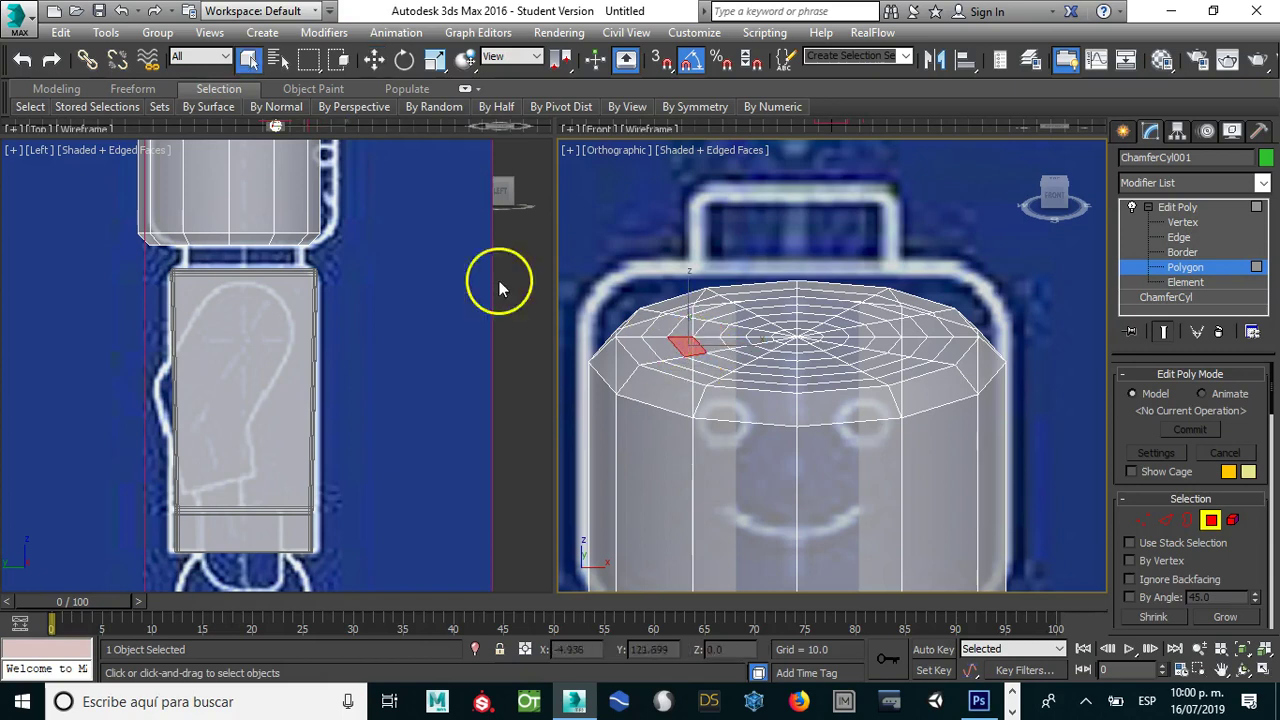
left_click(248, 60)
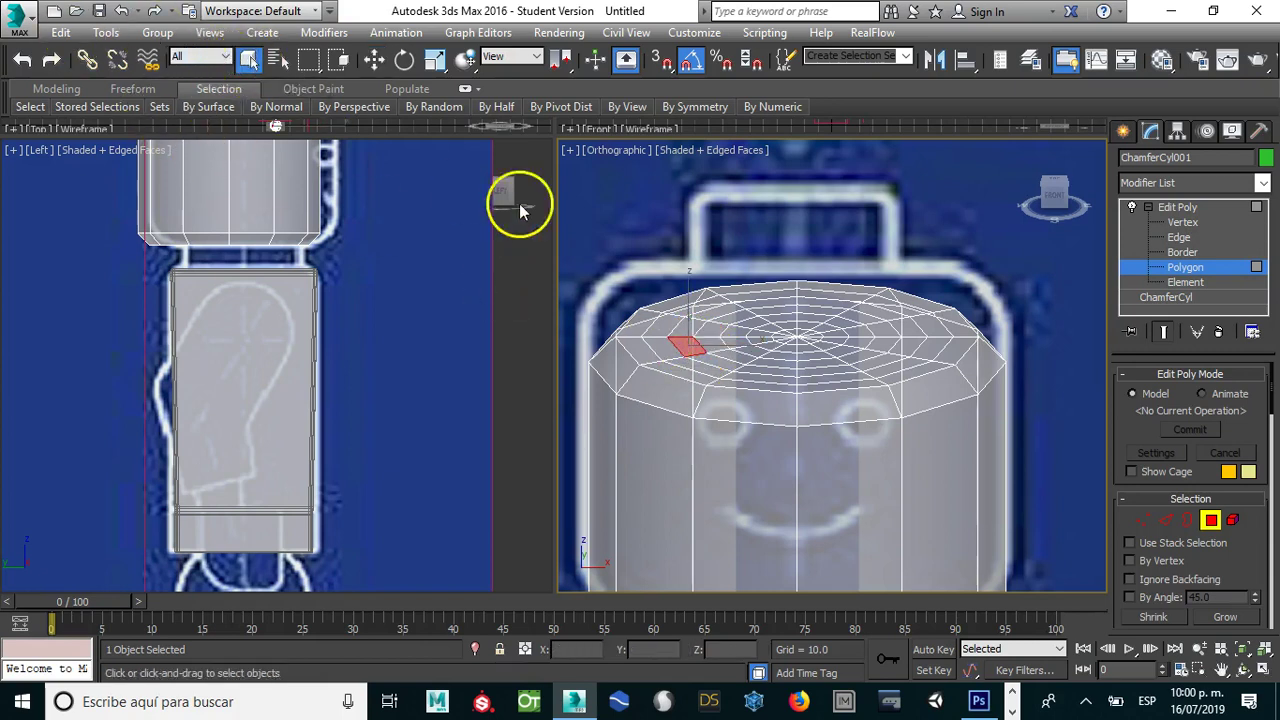
left_click(722, 363, "ctrl")
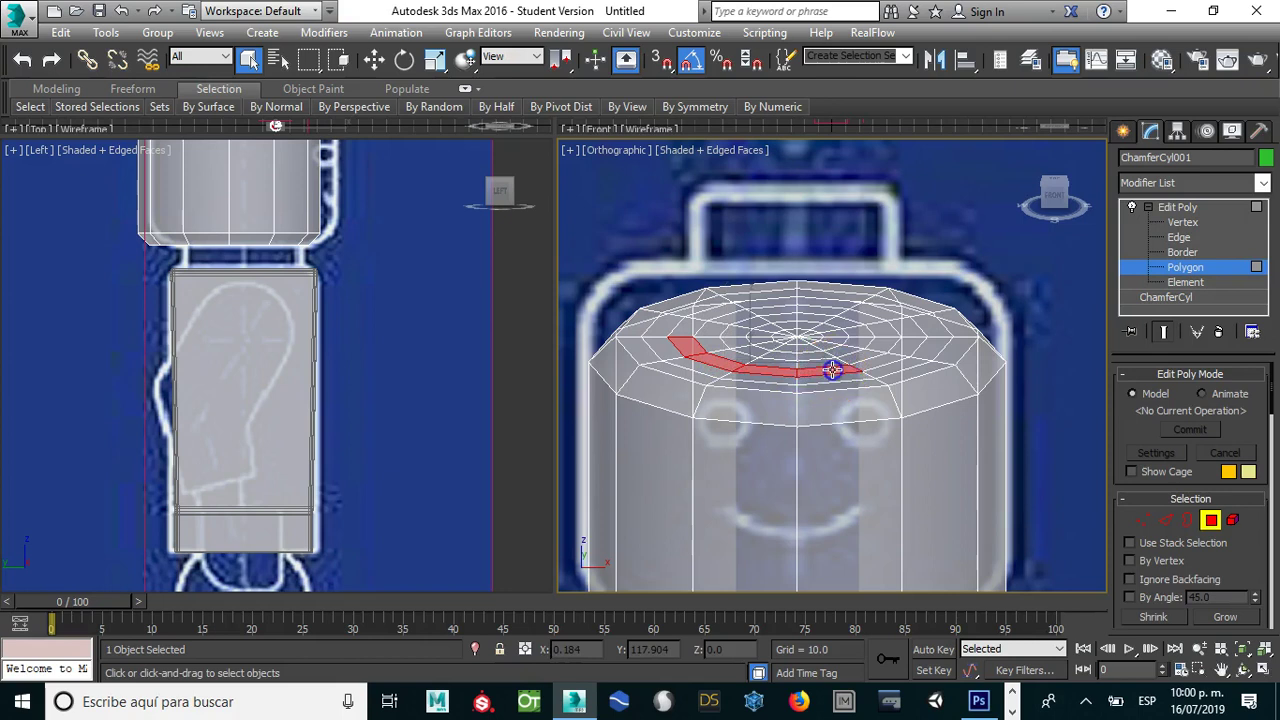
left_click(910, 344, "ctrl")
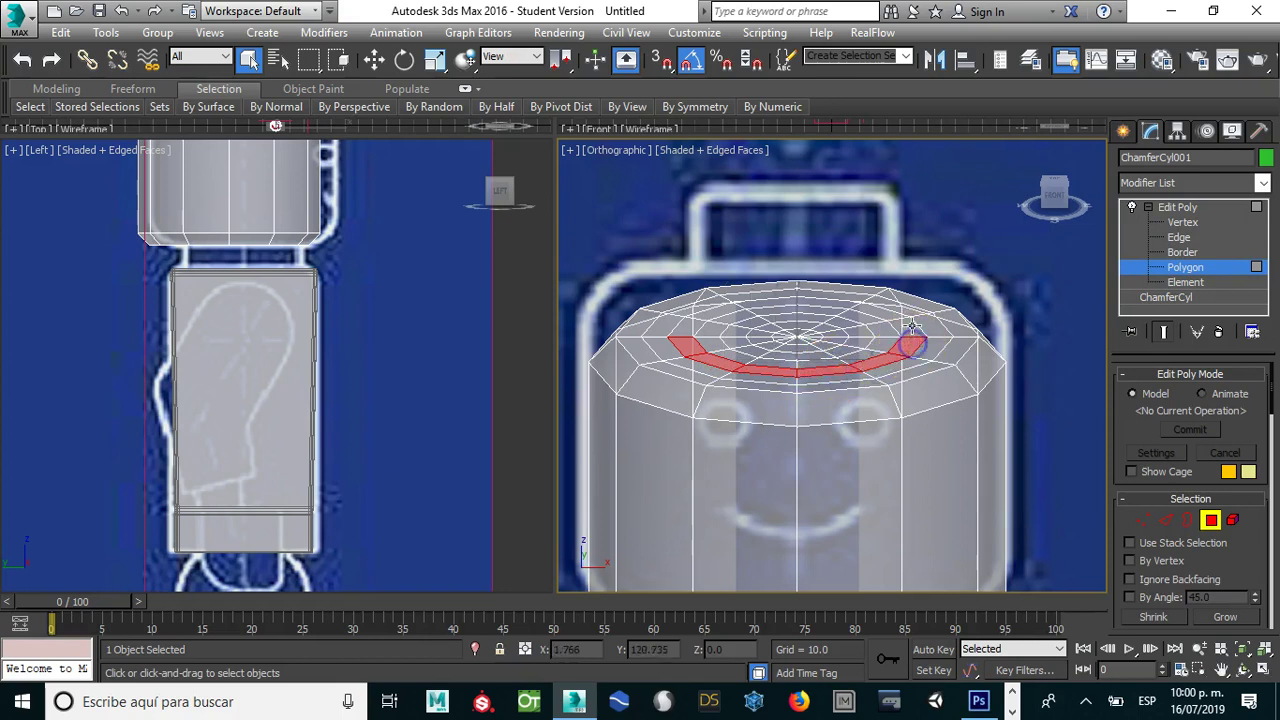
left_click(877, 311, "ctrl")
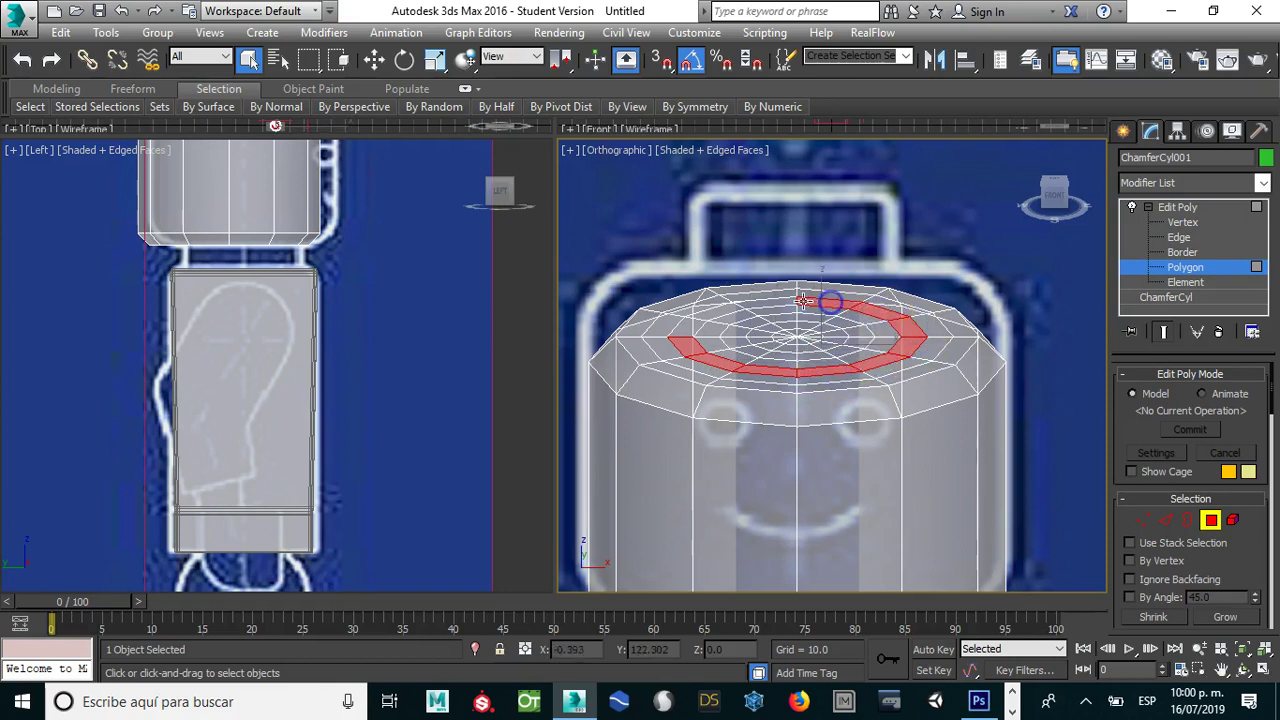
left_click(716, 312, "ctrl")
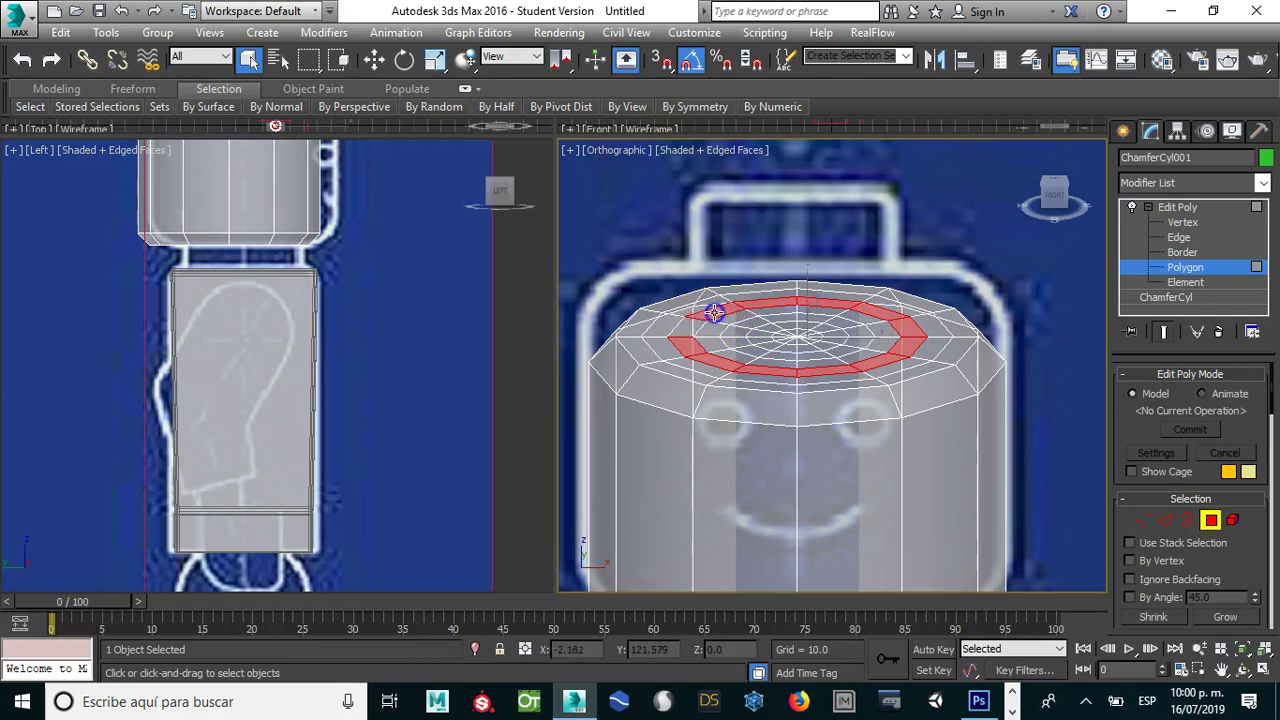
Step: Extrude the top-cap face ring upward into a stud and exit polygon mode
right_click(700, 347)
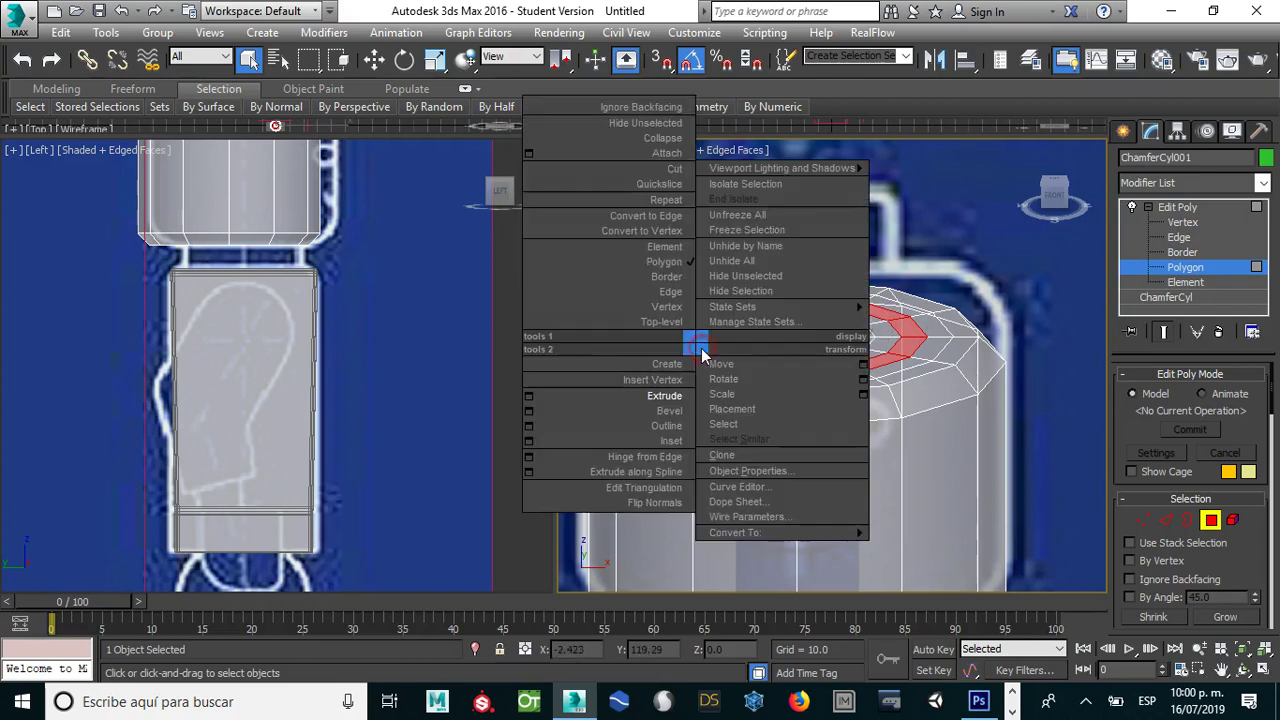
left_click(665, 390)
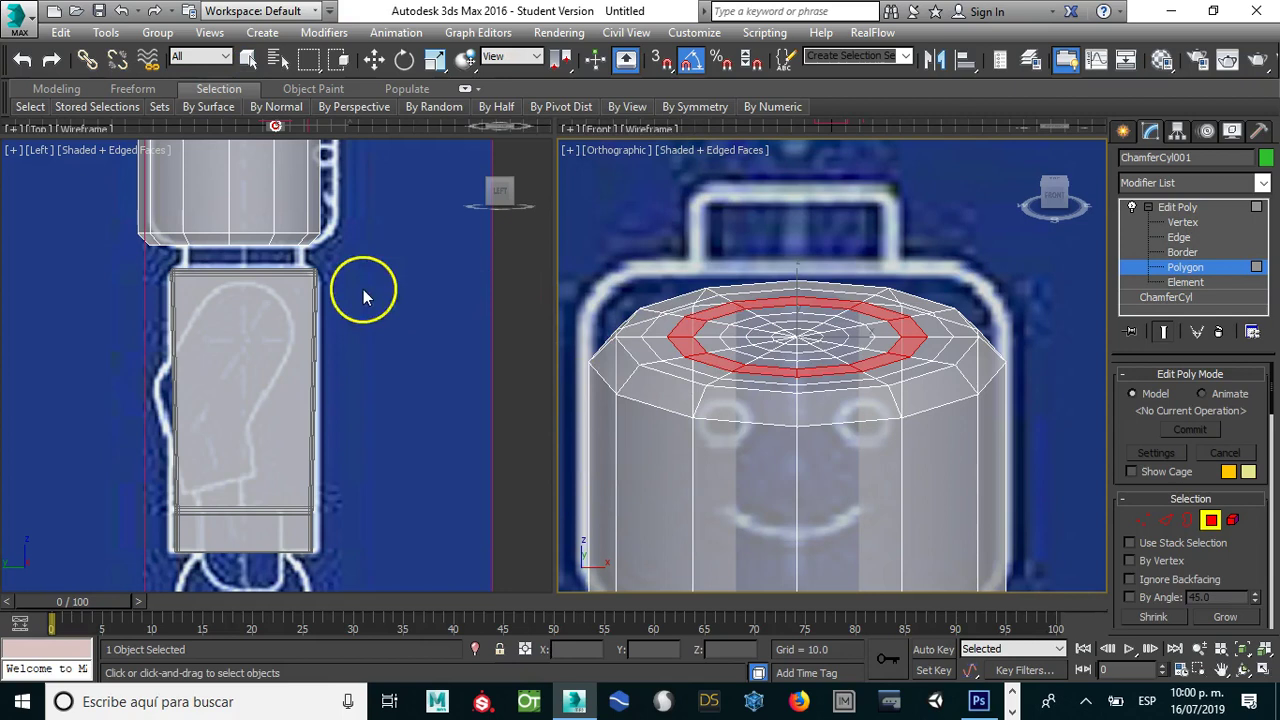
middle_click_drag(310, 228, 332, 505)
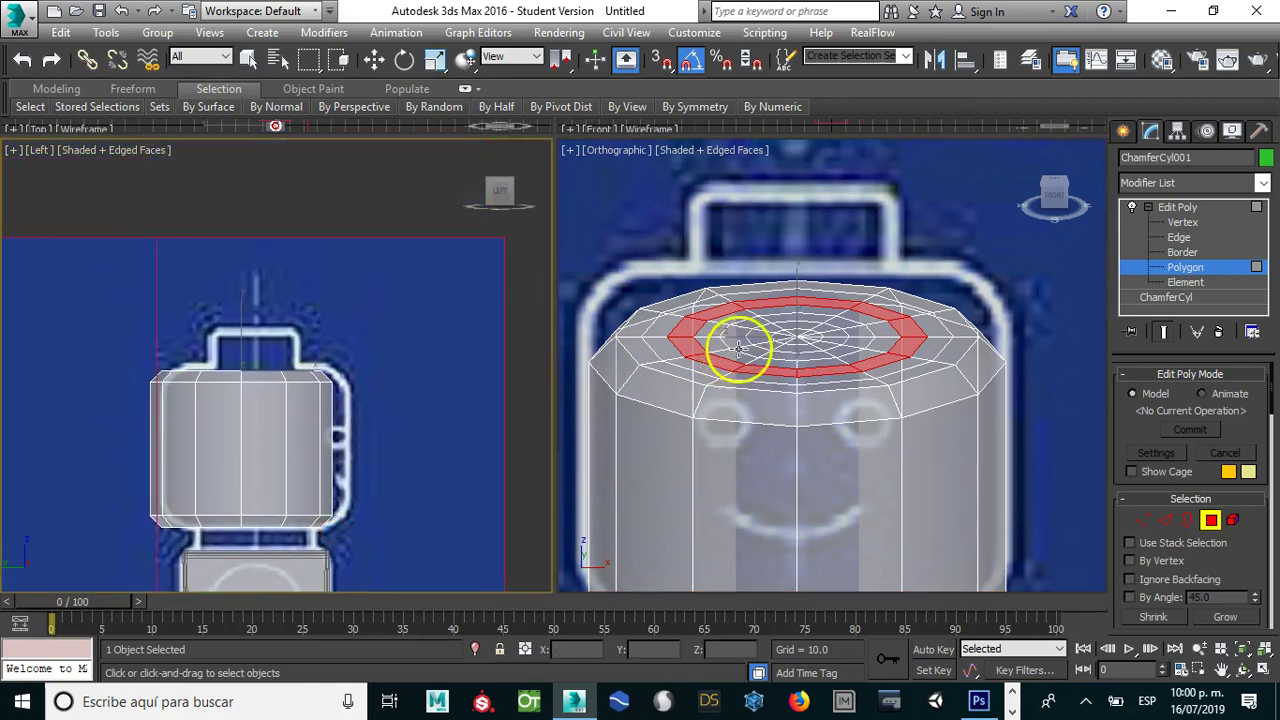
left_click(686, 338)
left_click_drag(686, 338, 700, 250)
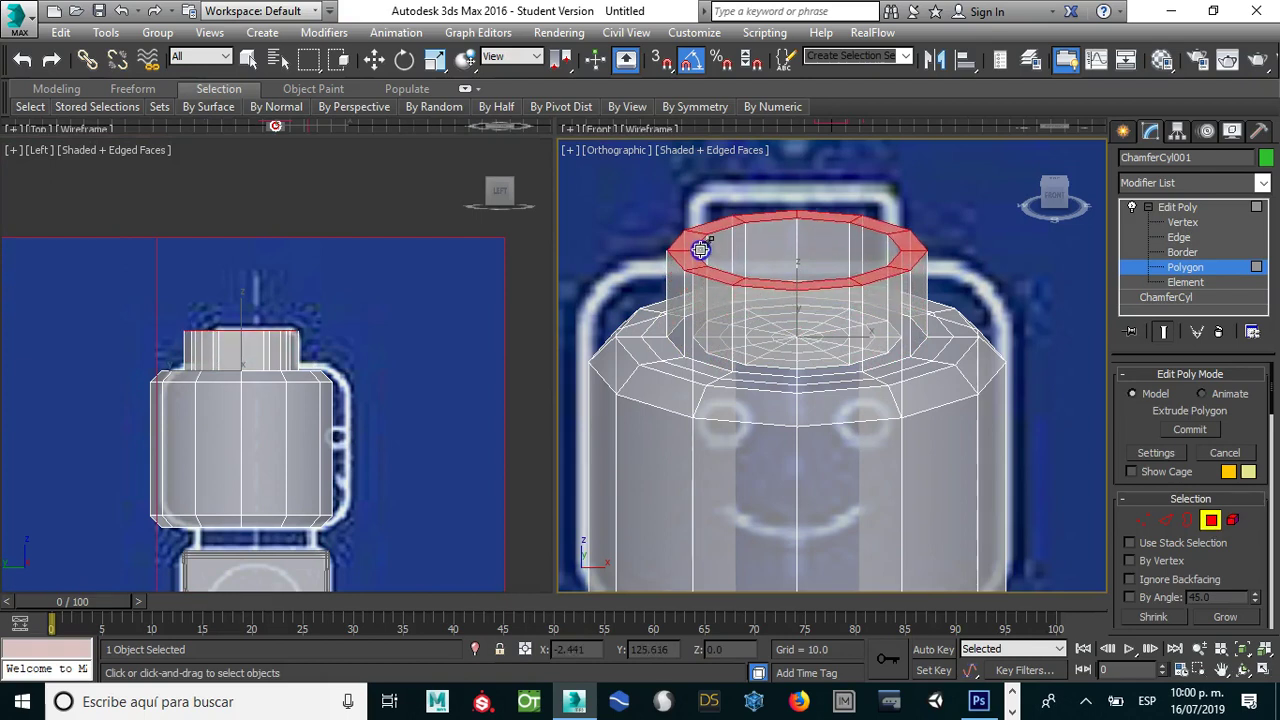
left_click_drag(700, 250, 709, 238)
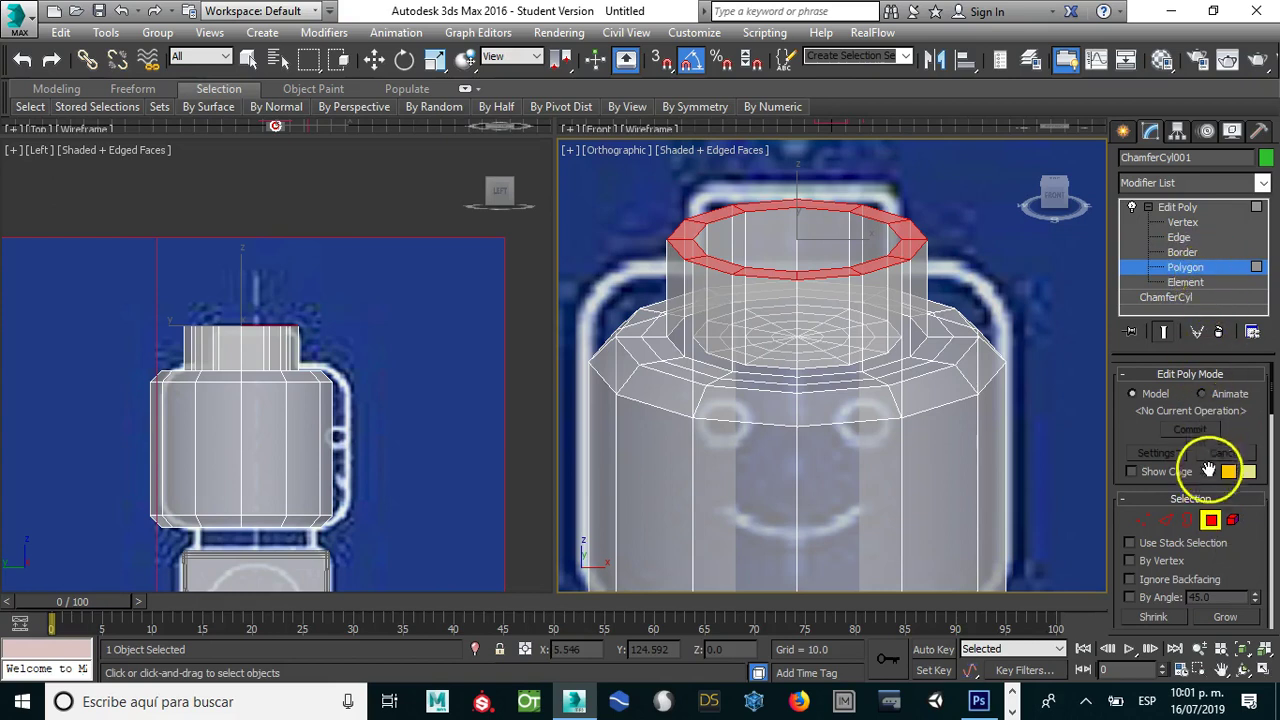
left_click(1210, 519)
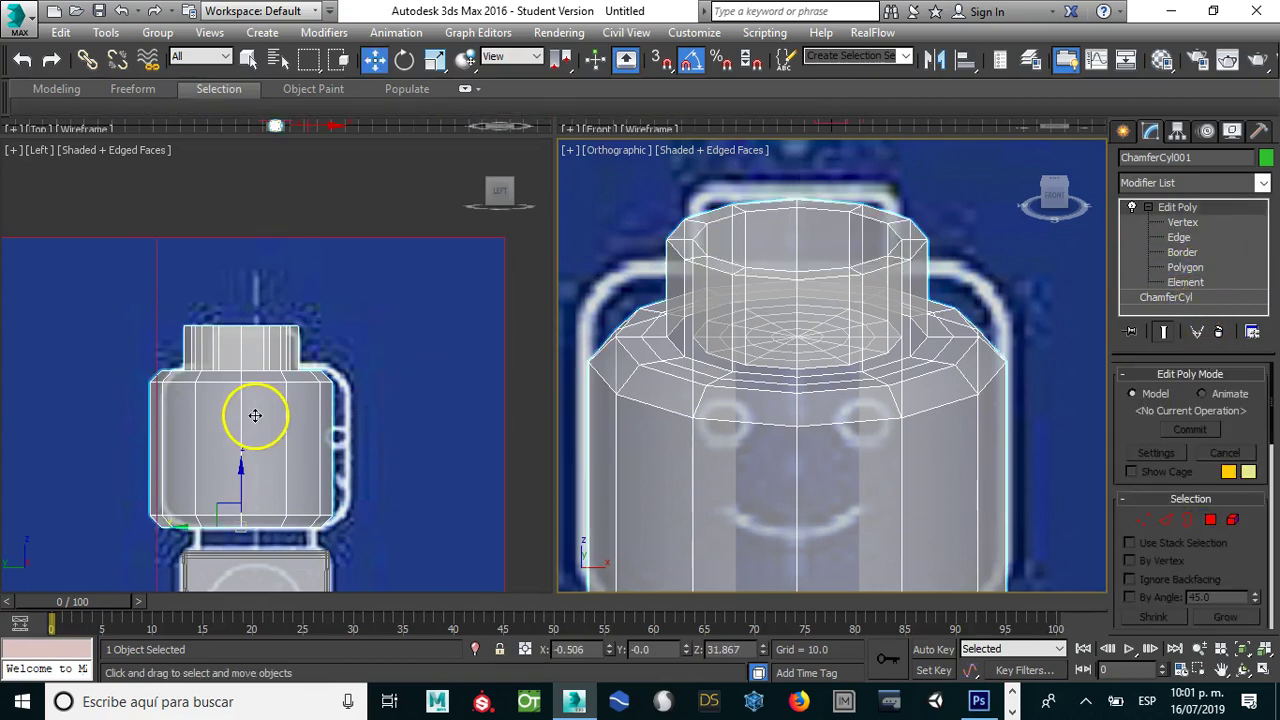
Step: Nudge the head in the Left view to line up with the side blueprint
left_click(253, 409)
left_click_drag(294, 531, 302, 525)
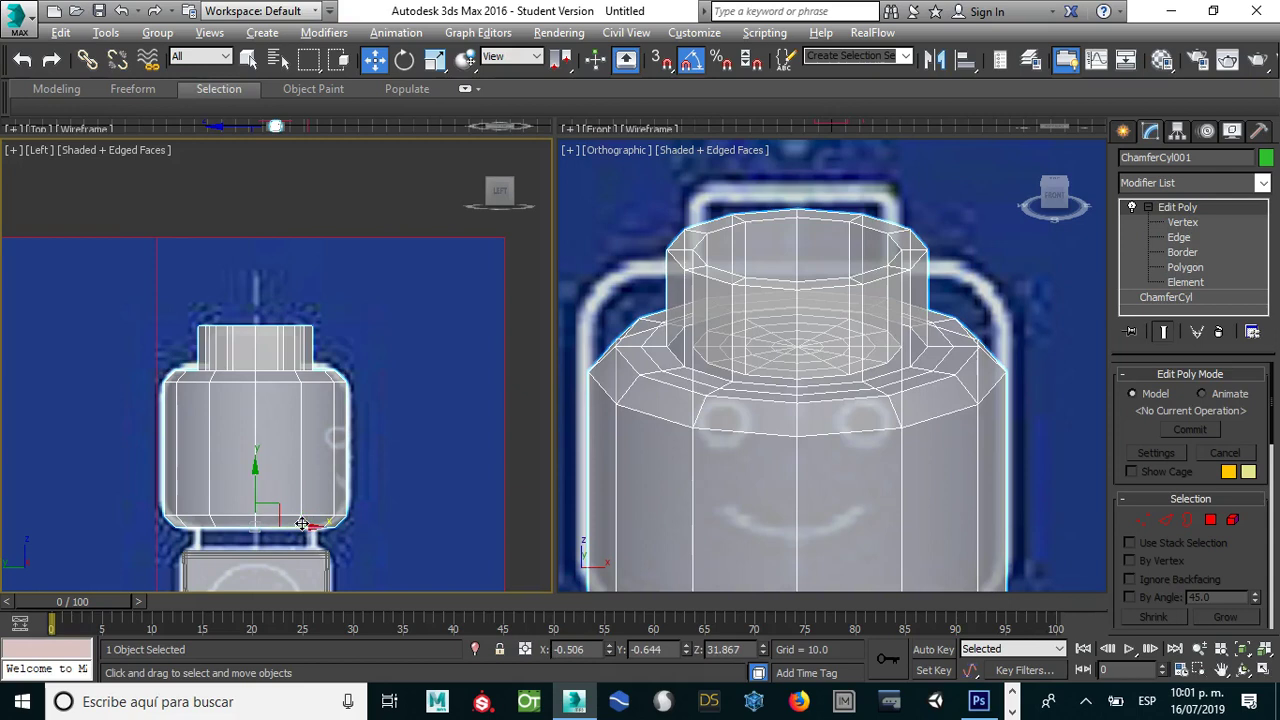
scroll(830, 262, "down", 3)
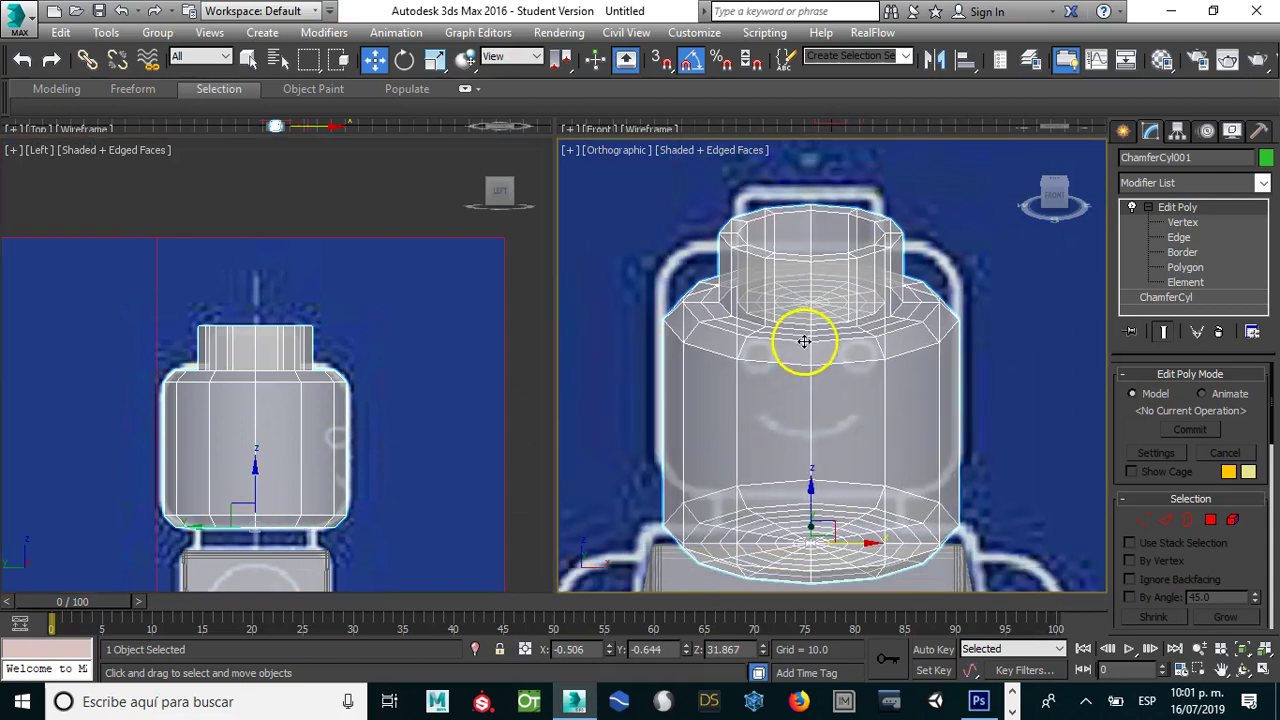
Step: Isolate the head, hiding the blueprint planes and the torso
right_click(371, 527)
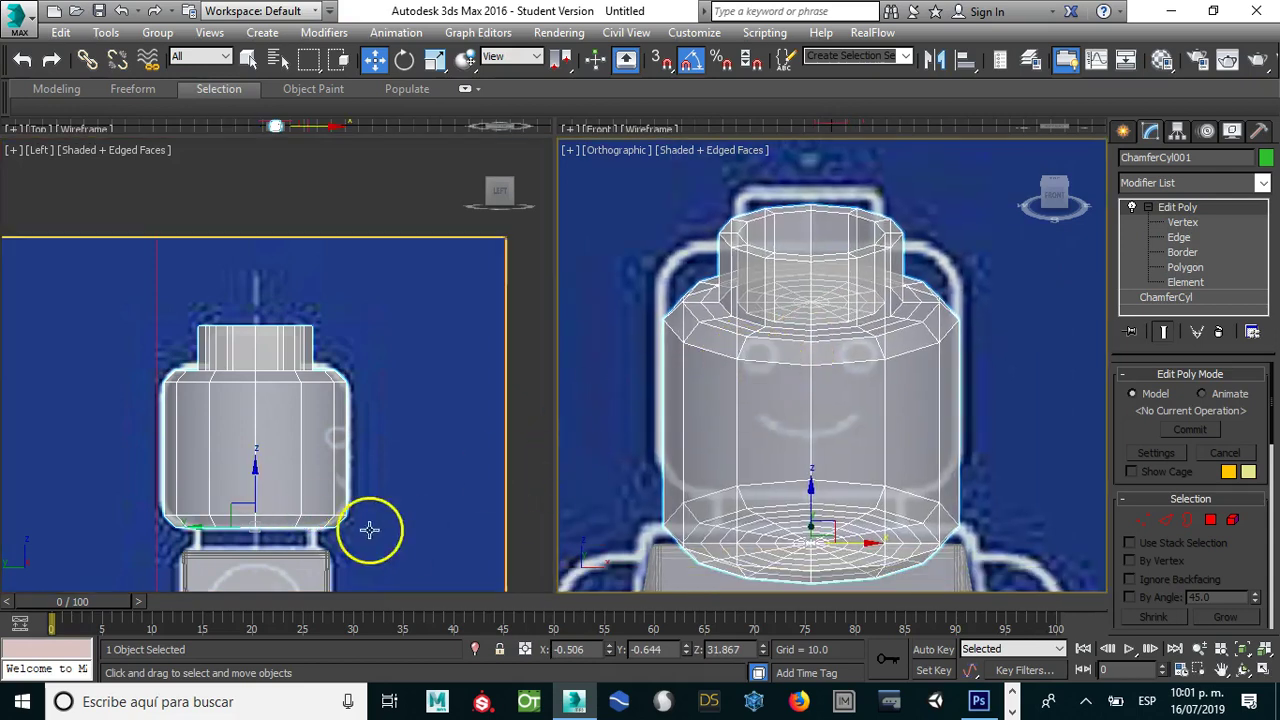
mouse_move(757, 443)
middle_mouse_down("alt")
mouse_move(808, 371)
mouse_move(818, 420)
middle_mouse_up("alt")
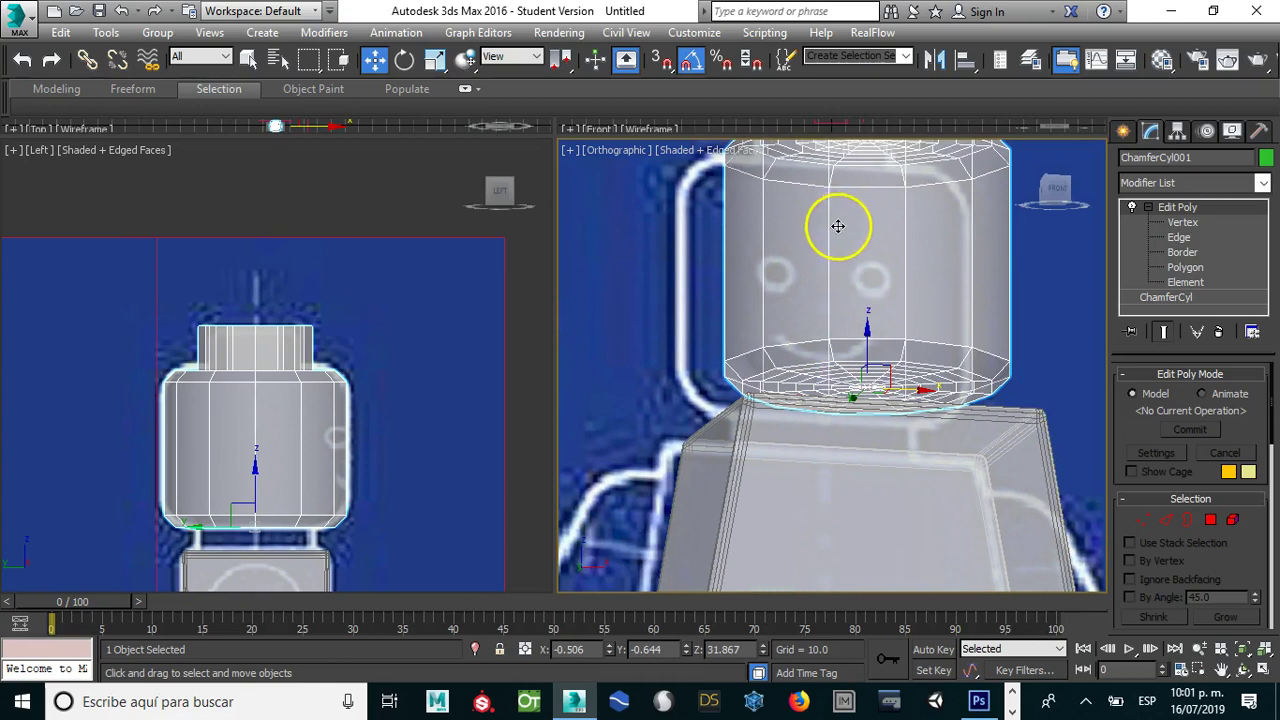
left_click(281, 434)
right_click(285, 426)
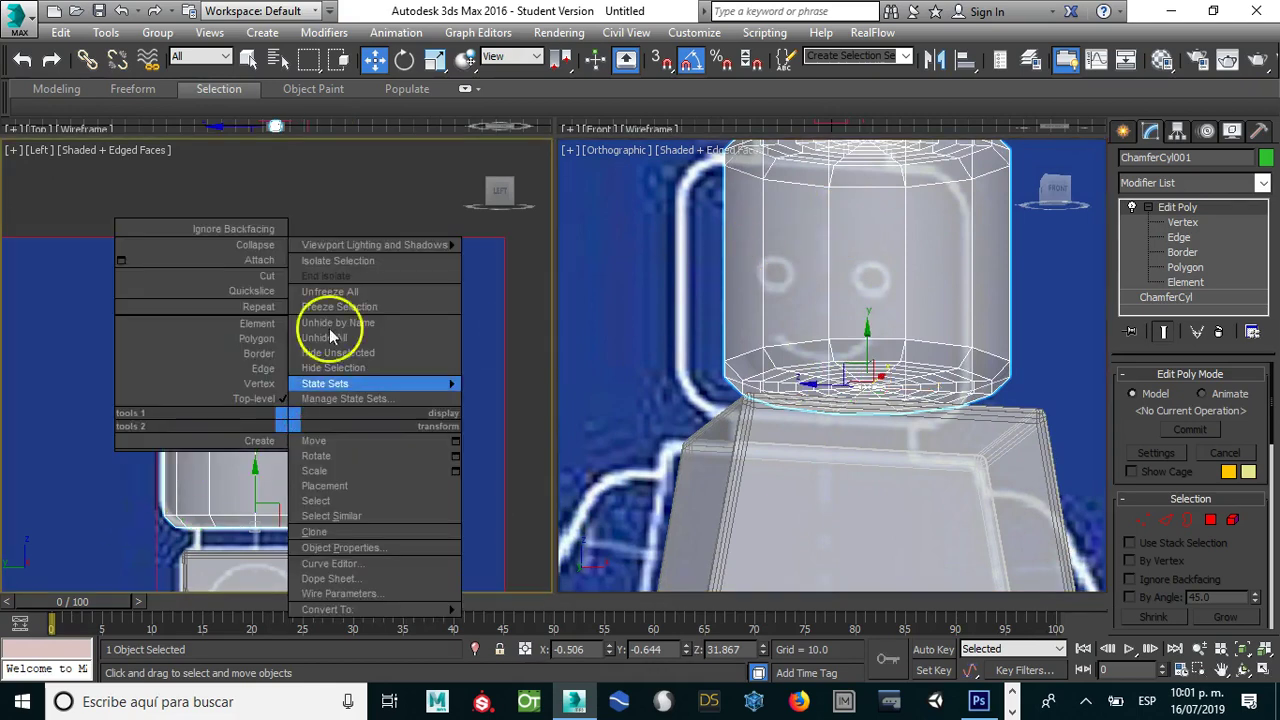
left_click(348, 266)
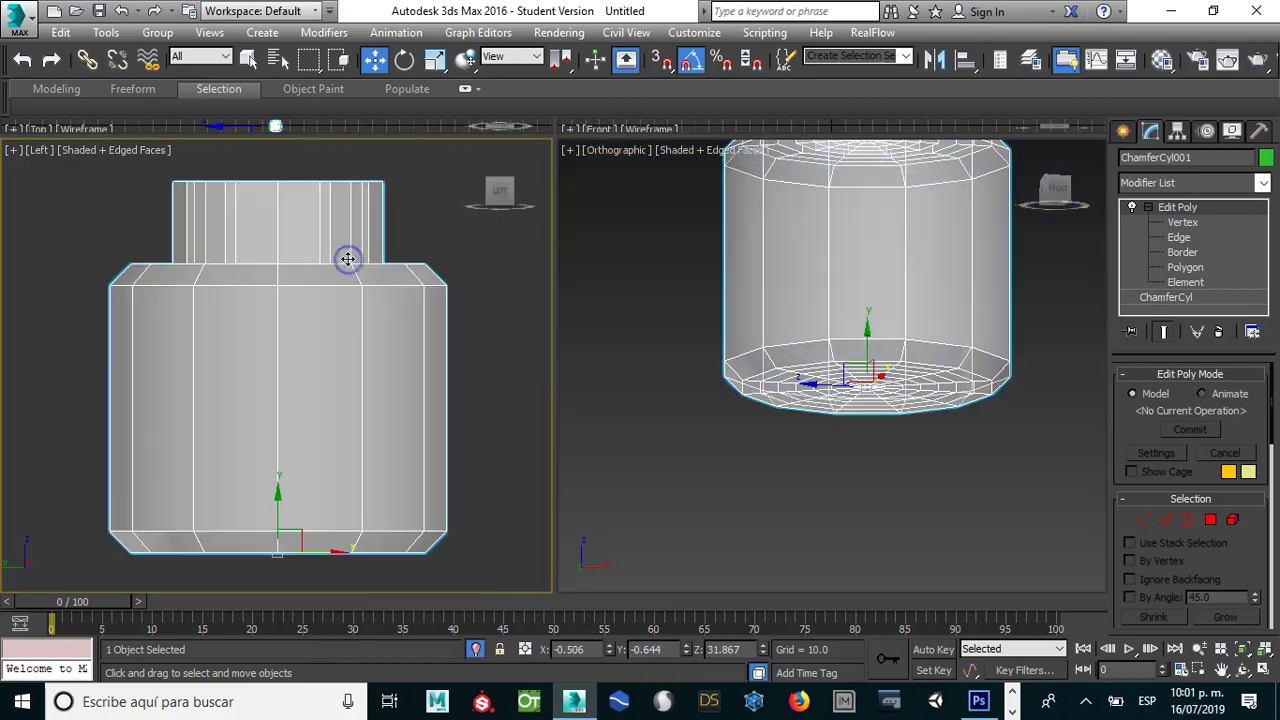
Step: In Perspective, select ChamferCyl001 from below and turn off See-Through so it shows solid
middle_click_drag(909, 363, 911, 360, "alt")
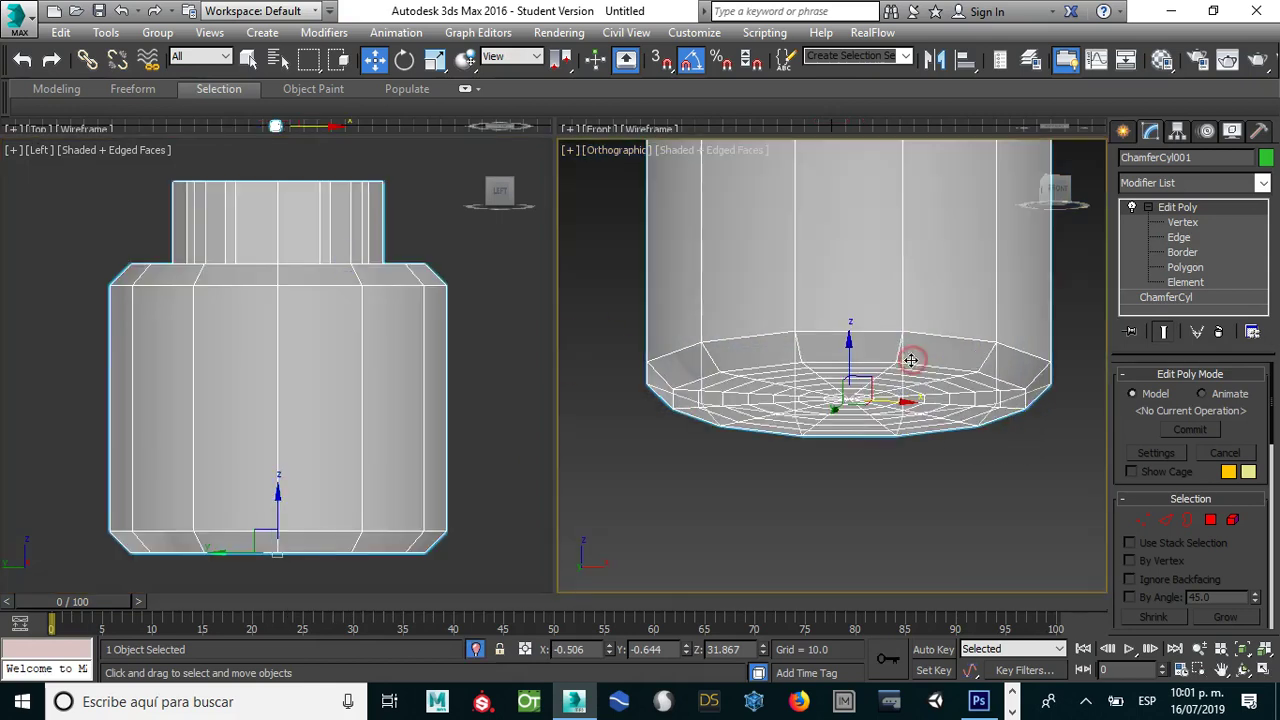
left_click(862, 393)
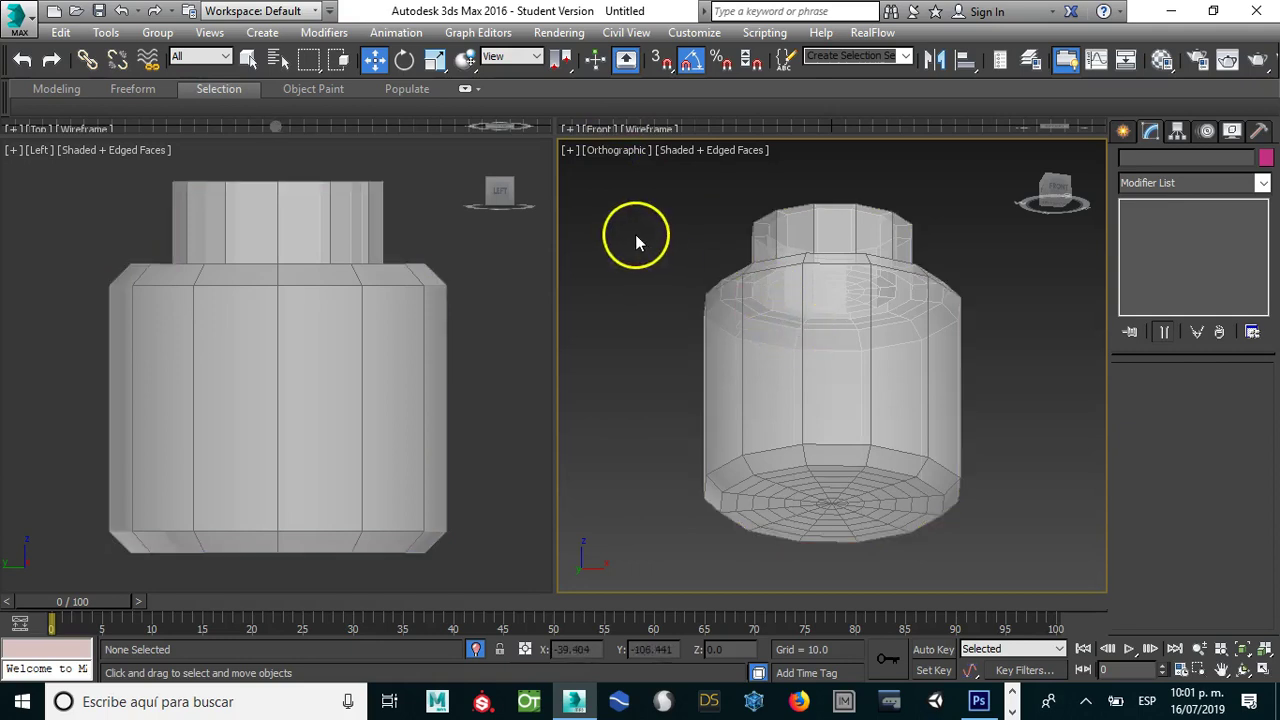
key("p")
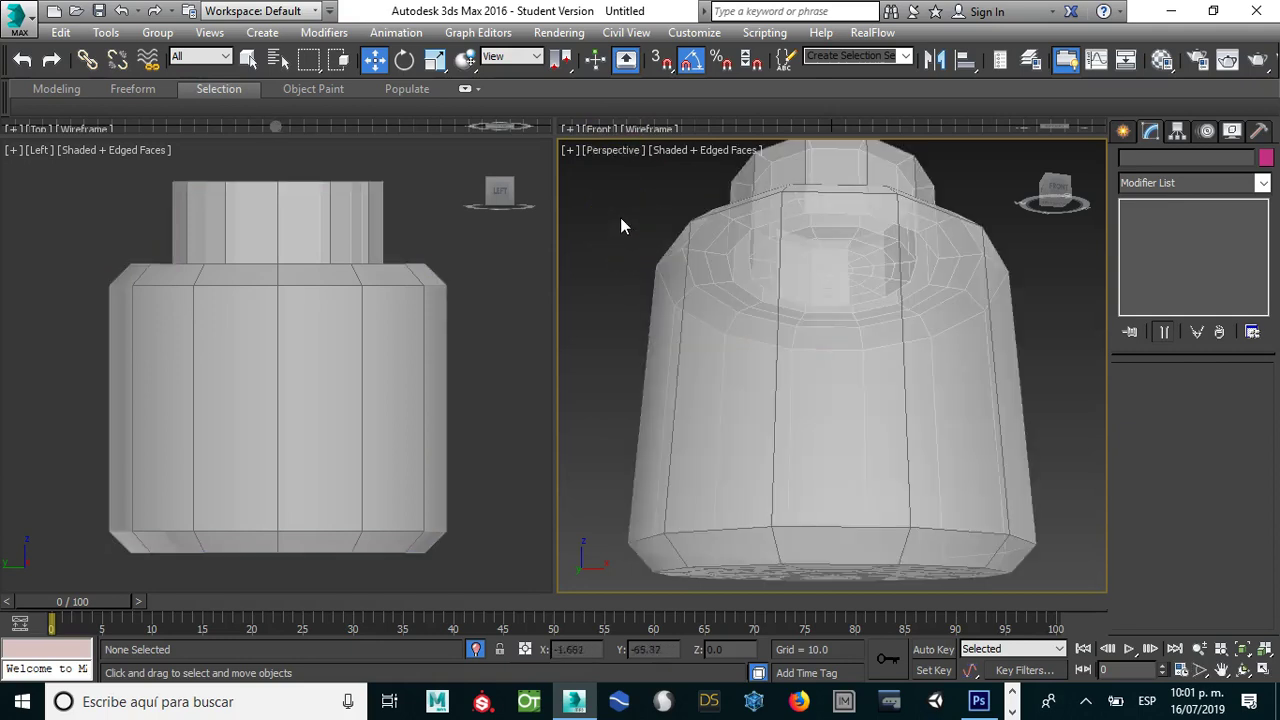
mouse_move(743, 358)
middle_mouse_down("alt")
mouse_move(763, 277)
mouse_move(751, 294)
middle_mouse_up("alt")
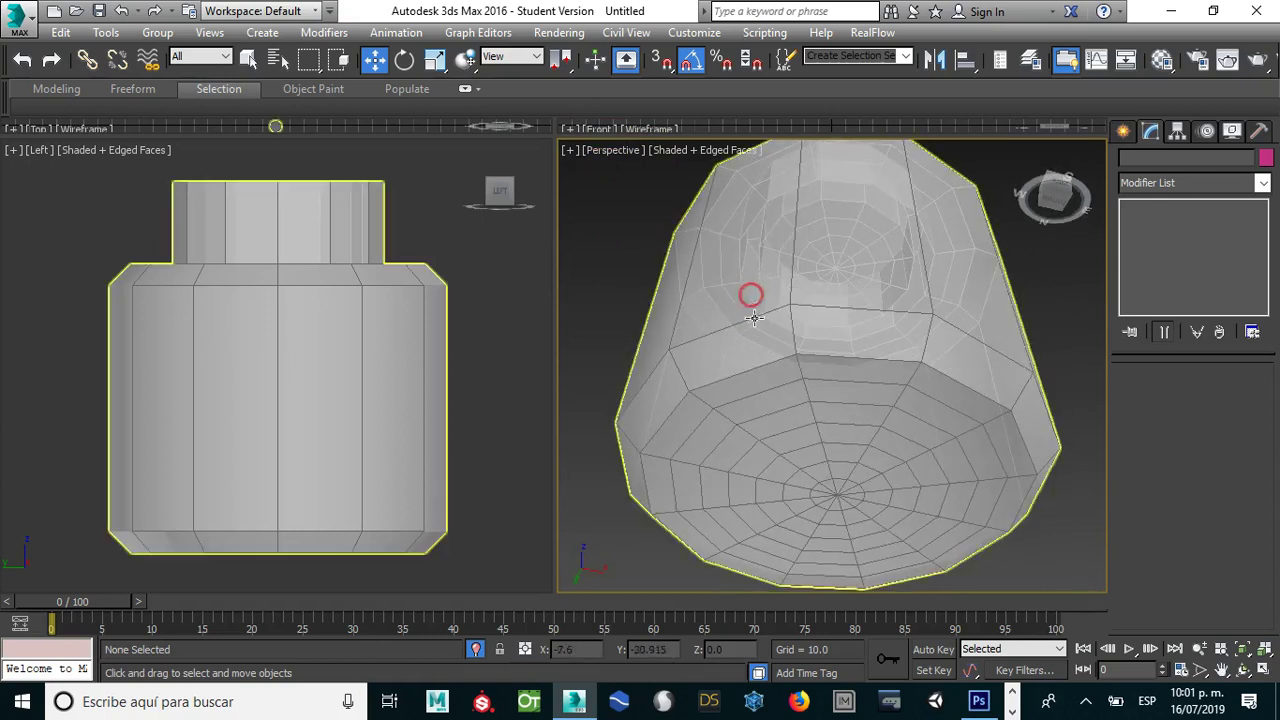
left_click(771, 402)
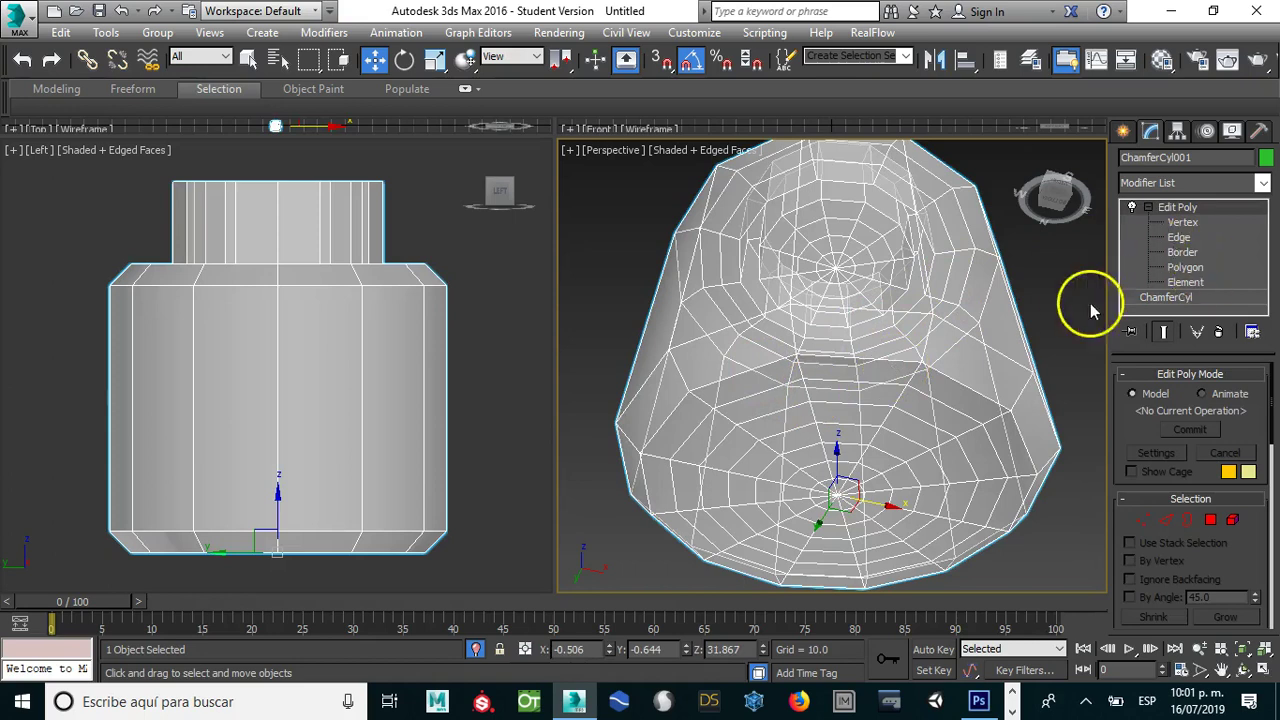
key("alt+x")
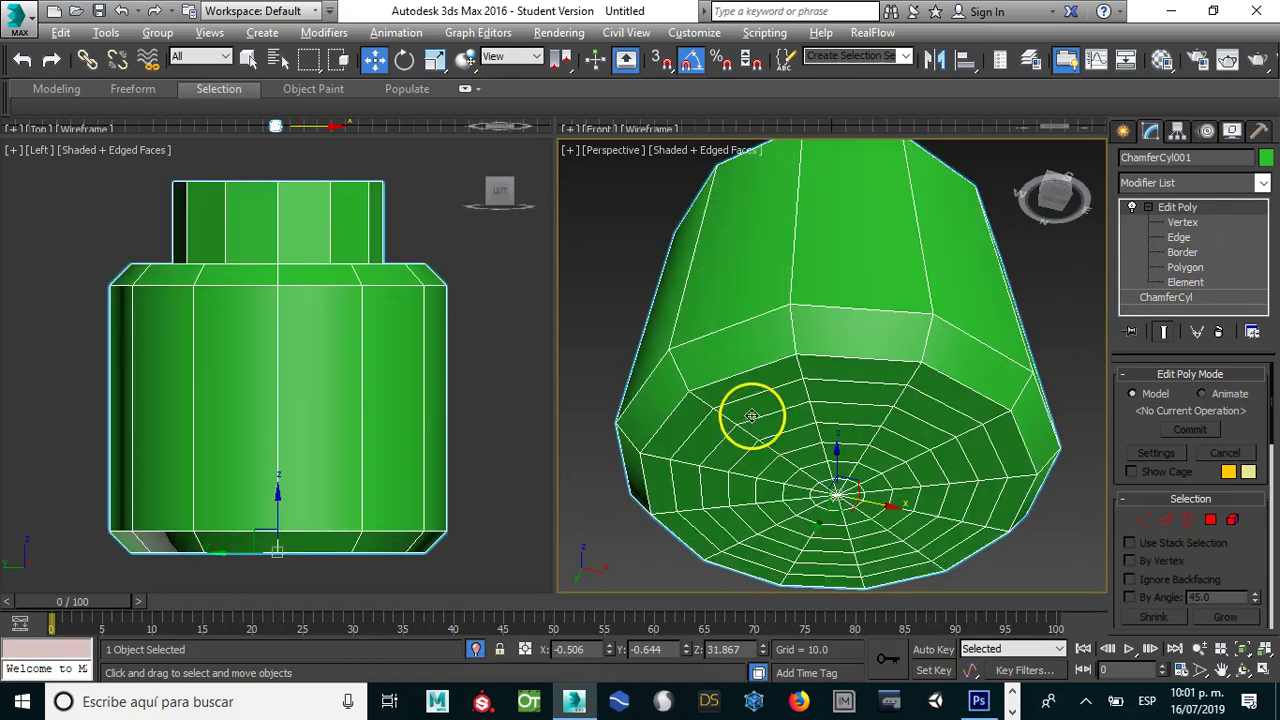
left_click(824, 400)
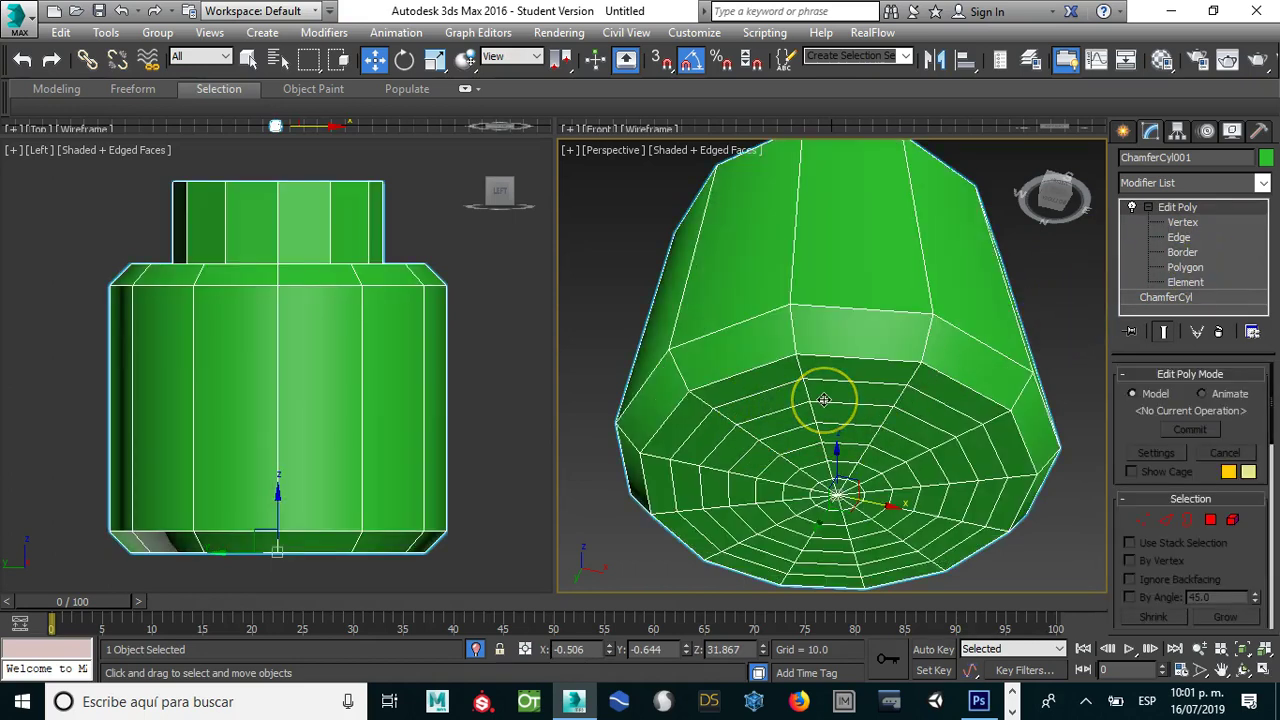
Step: Select the full ring of bevel faces around the head's underside
key("4")
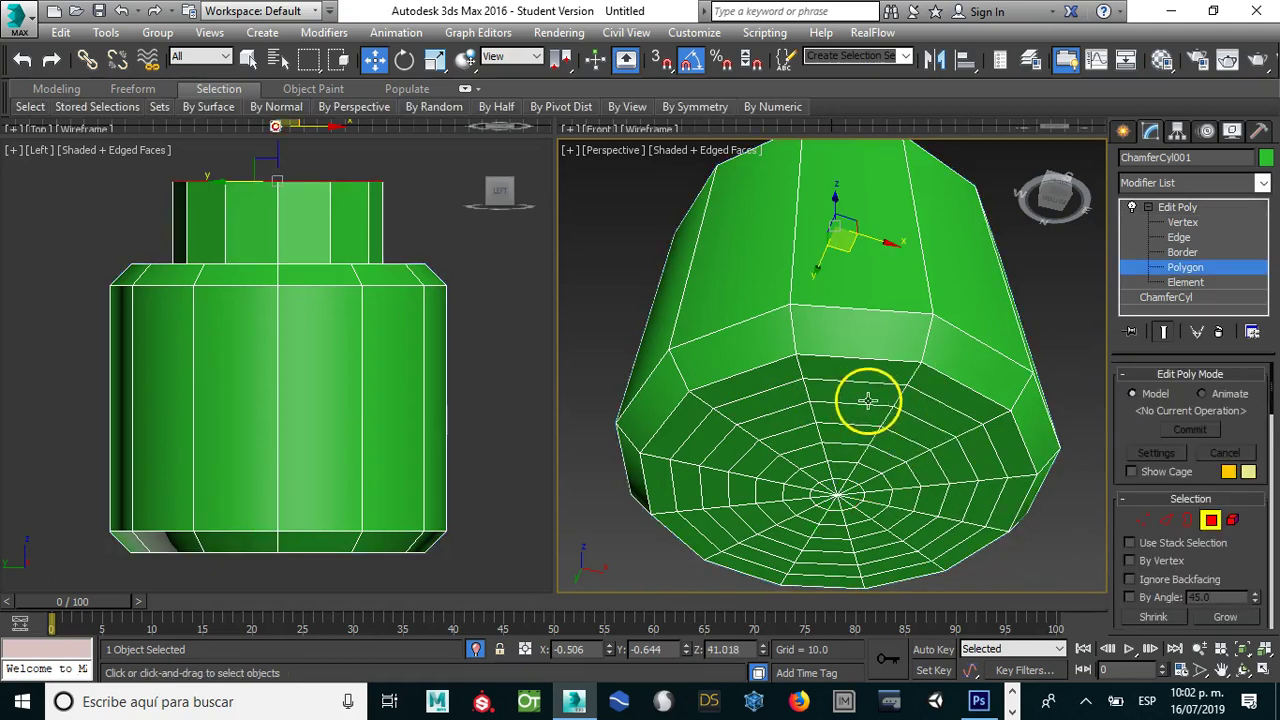
left_click(768, 401)
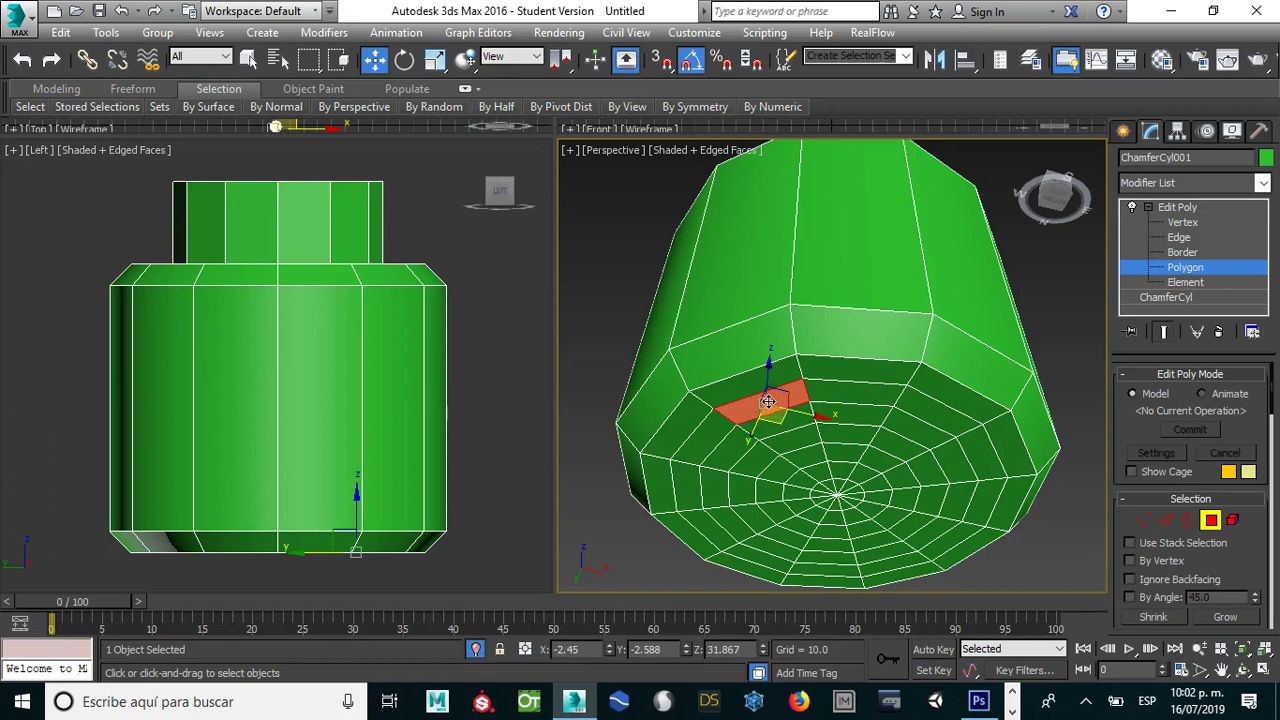
left_click(248, 57)
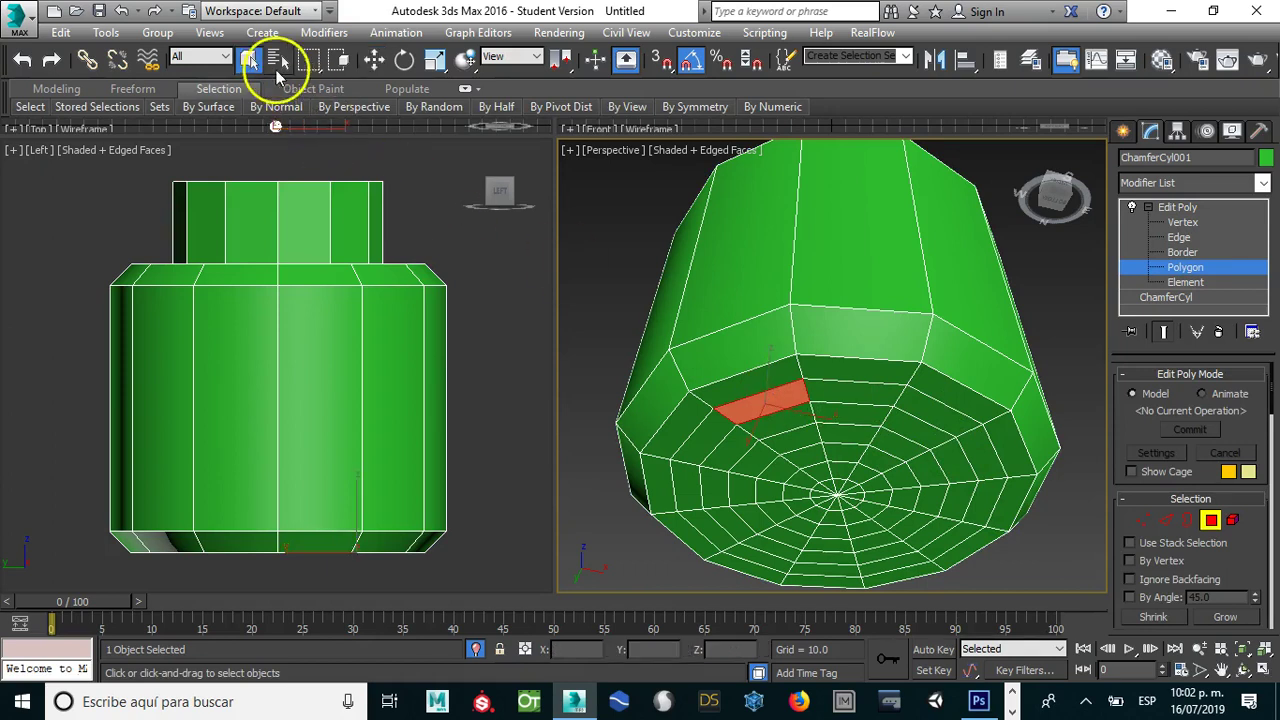
left_click(848, 392, "ctrl")
left_click(918, 403, "ctrl")
left_click(985, 465, "ctrl")
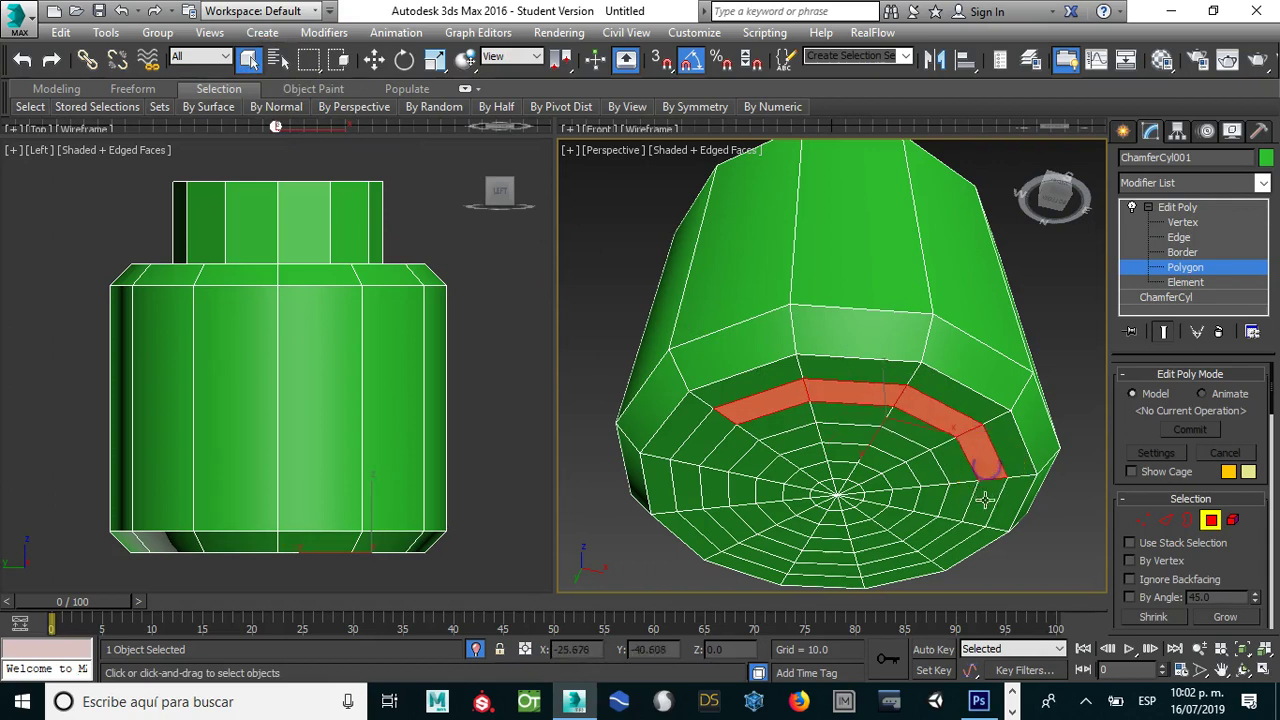
left_click(951, 541, "ctrl")
left_click(840, 576, "ctrl")
left_click(775, 563, "ctrl")
left_click(712, 535, "ctrl")
left_click(686, 491, "ctrl")
left_click(697, 443, "ctrl")
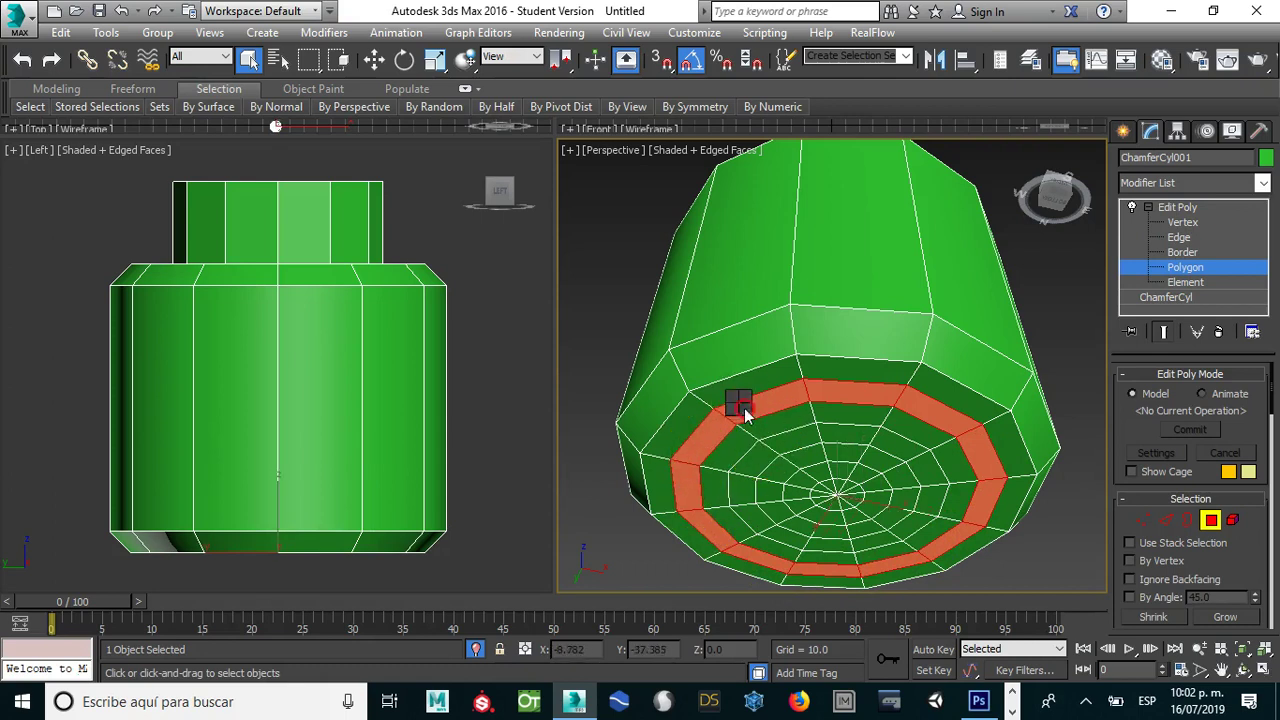
Step: Extrude the underside face ring far downward into a long narrow neck stem
right_click(738, 400)
left_click(706, 448)
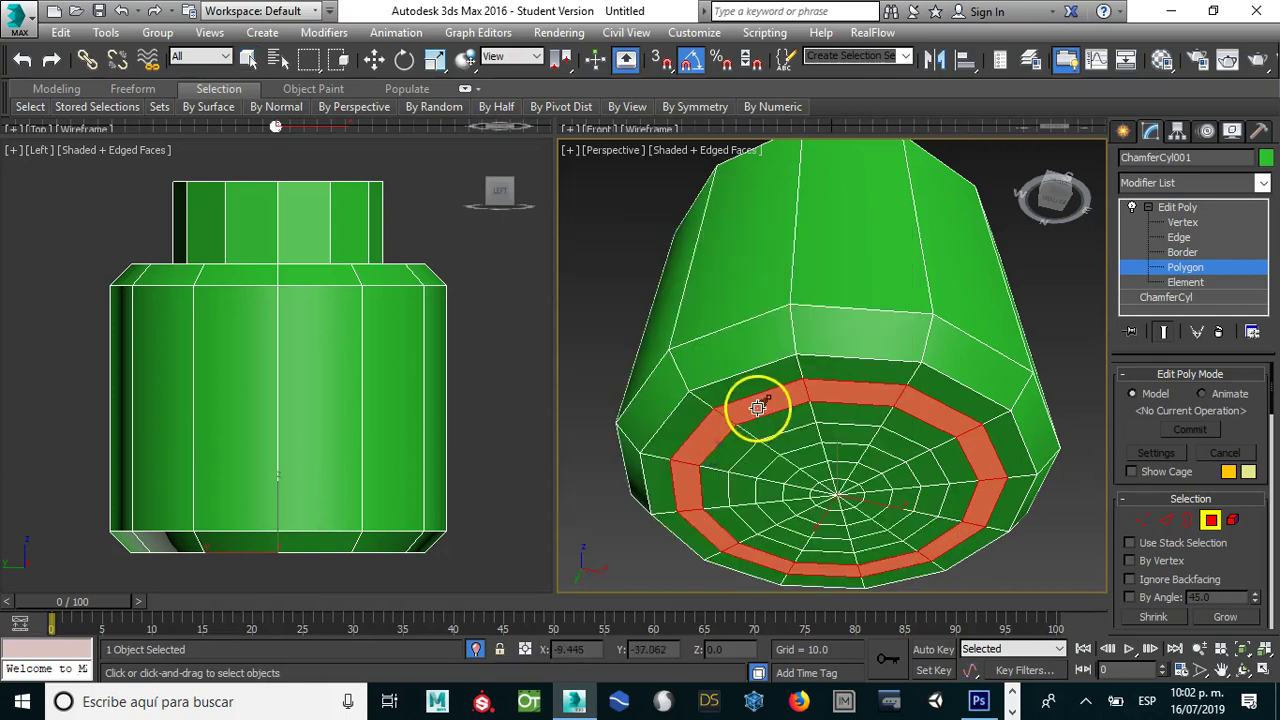
left_click_drag(752, 405, 758, 393)
right_click(761, 376)
scroll(491, 403, "down", 5)
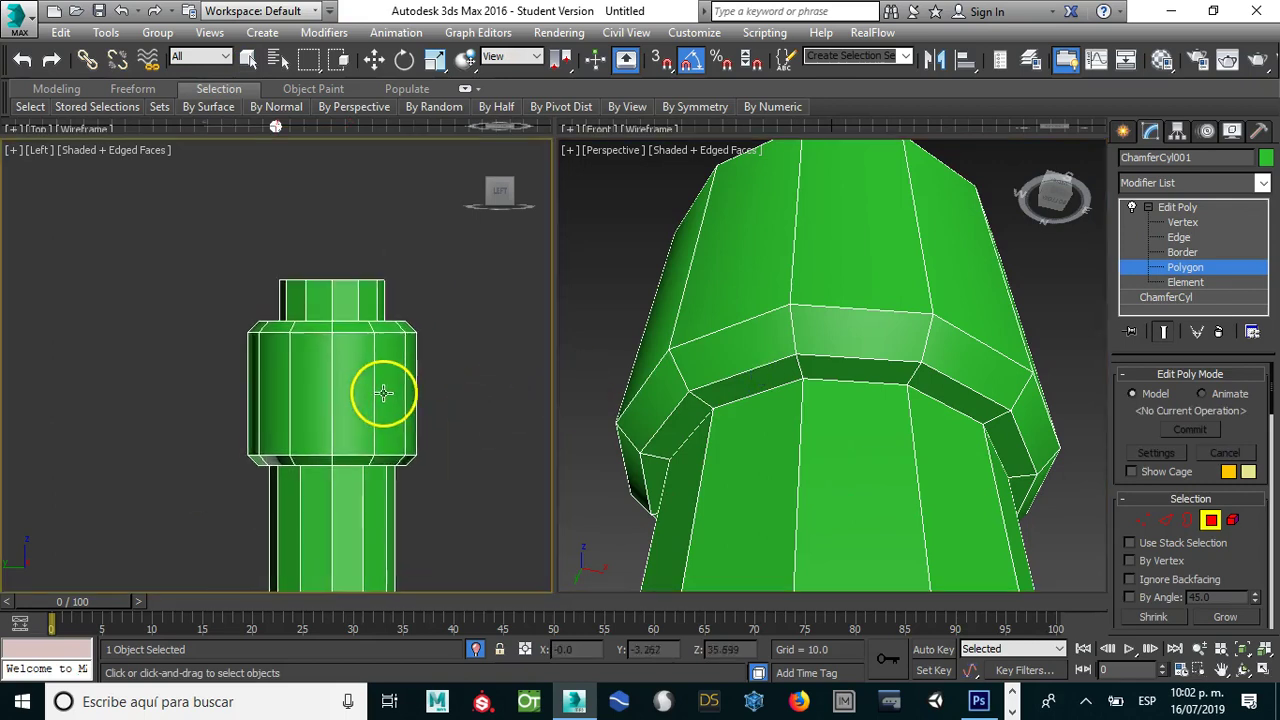
scroll(386, 394, "down", 3)
scroll(360, 266, "down", 2)
scroll(381, 300, "up", 2)
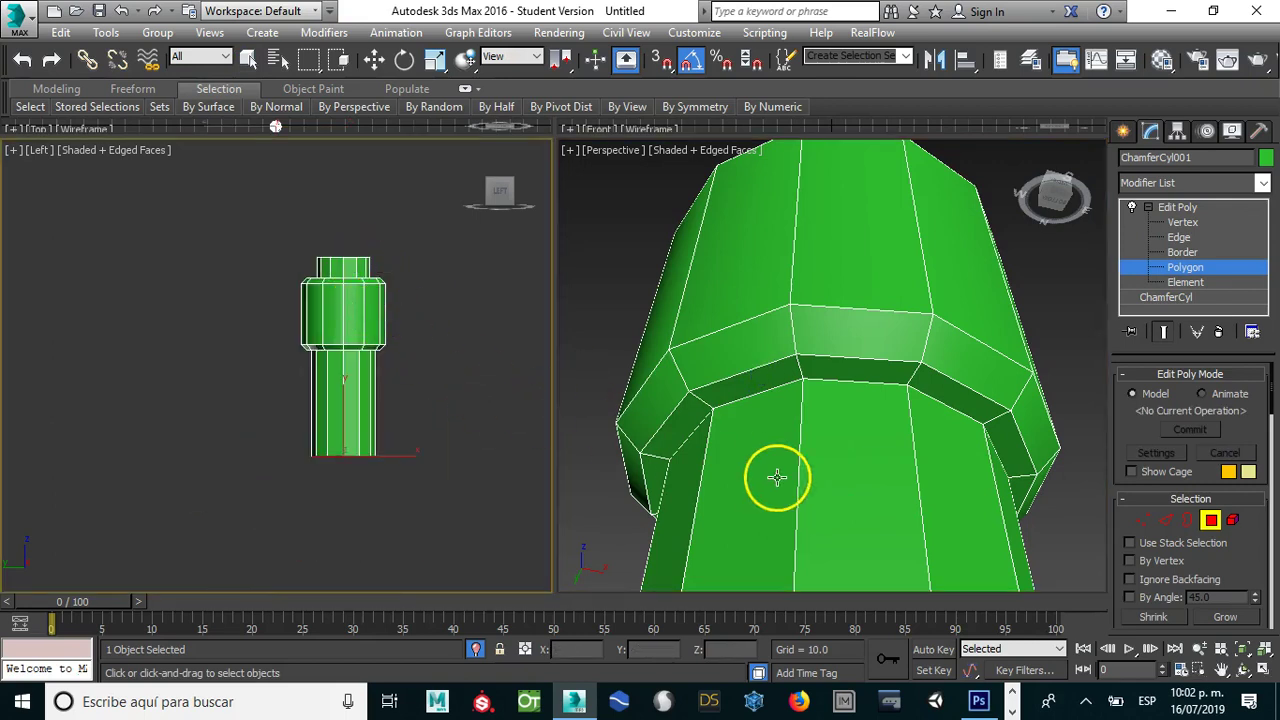
middle_click(718, 294)
Step: Unhide all objects and raise the head's extruded face ring into a short neck above the torso
right_click(748, 298)
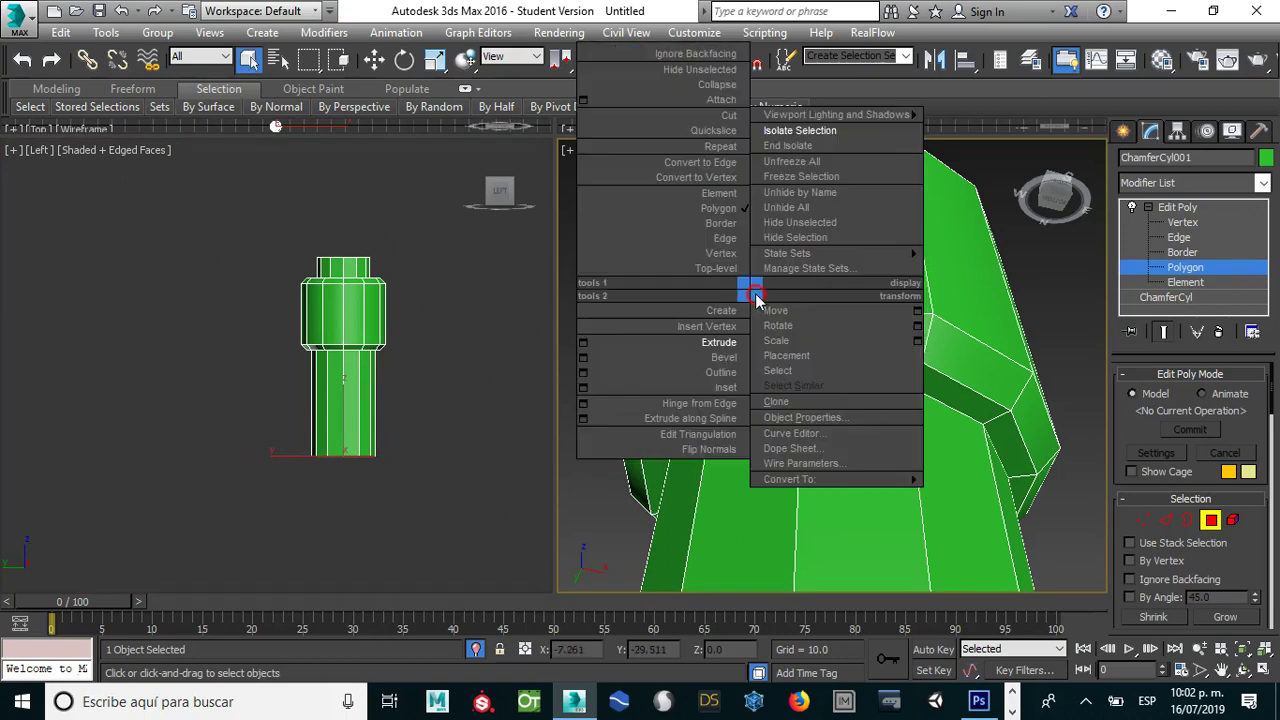
left_click(789, 146)
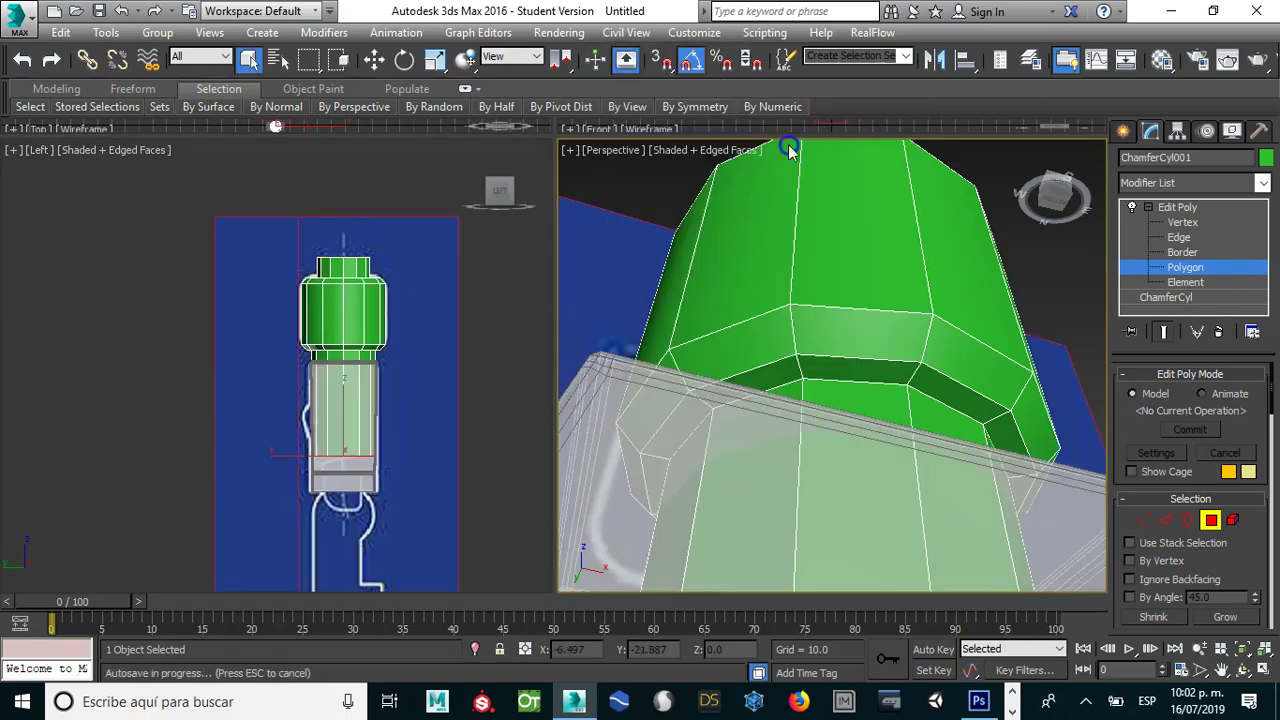
left_click(353, 404)
key("w")
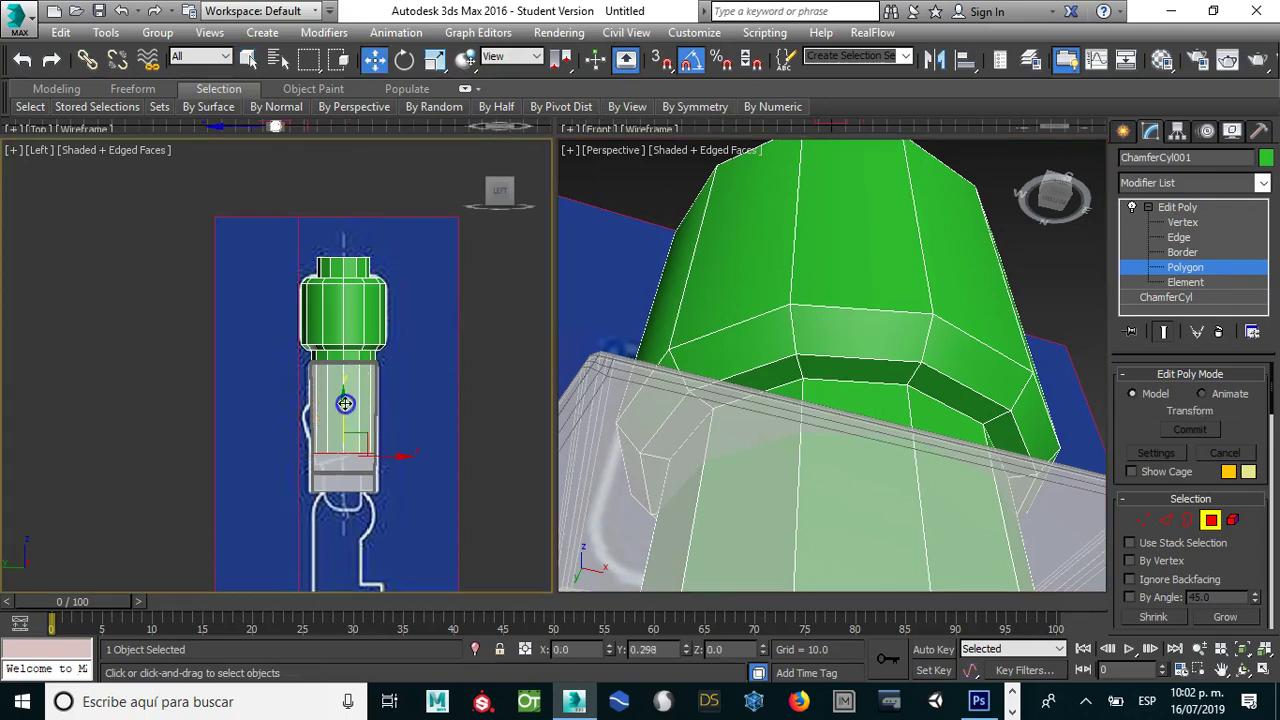
left_click_drag(353, 347, 355, 316)
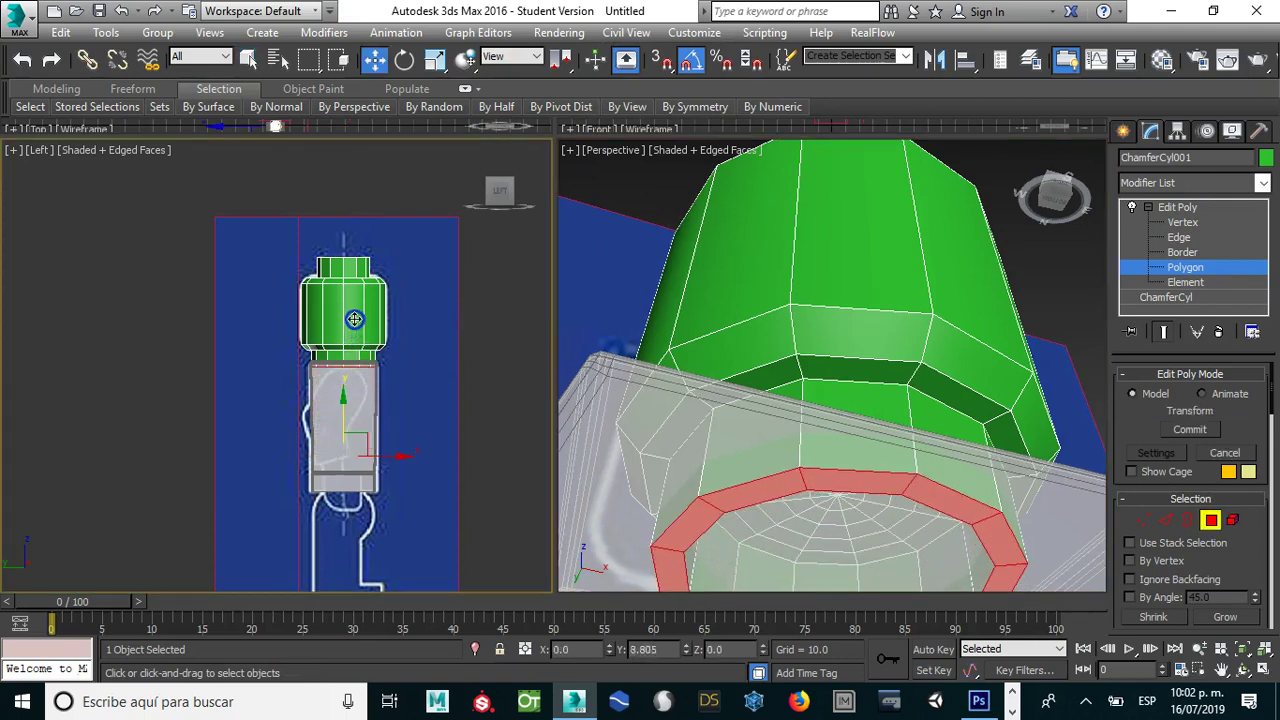
scroll(343, 348, "up", 5)
scroll(343, 356, "up", 2)
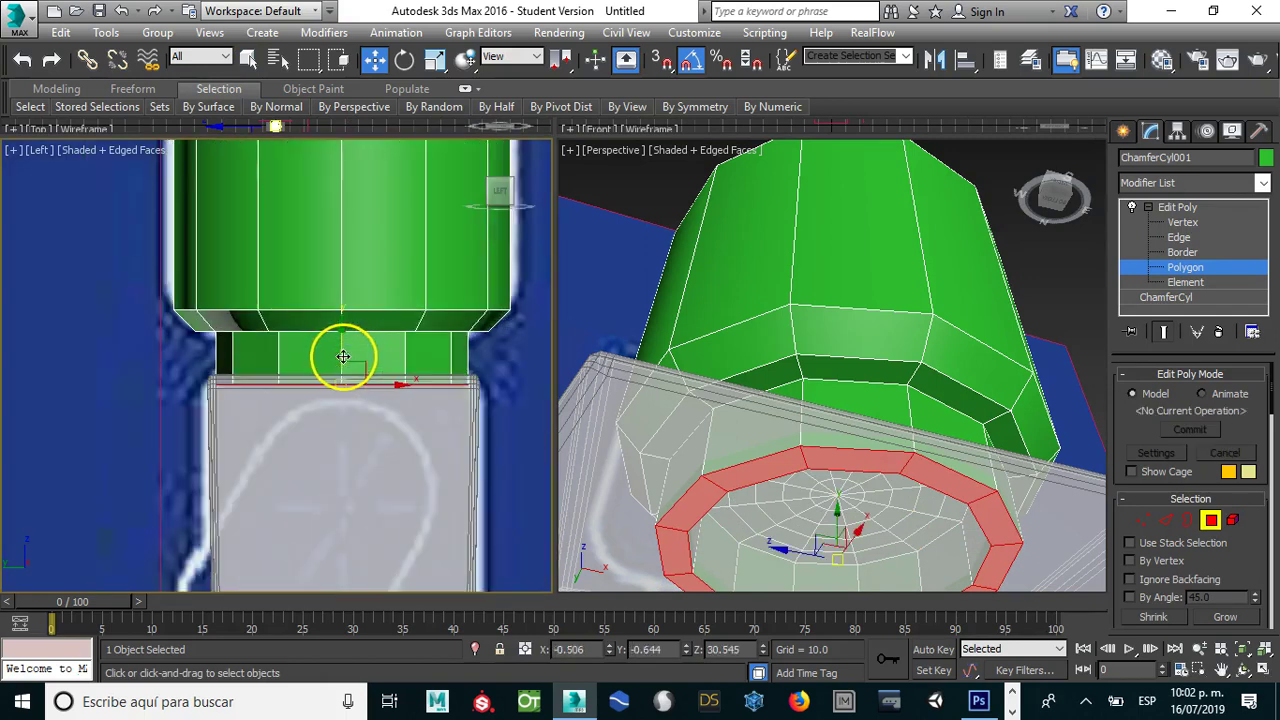
left_click_drag(339, 350, 341, 346)
scroll(900, 337, "down", 3)
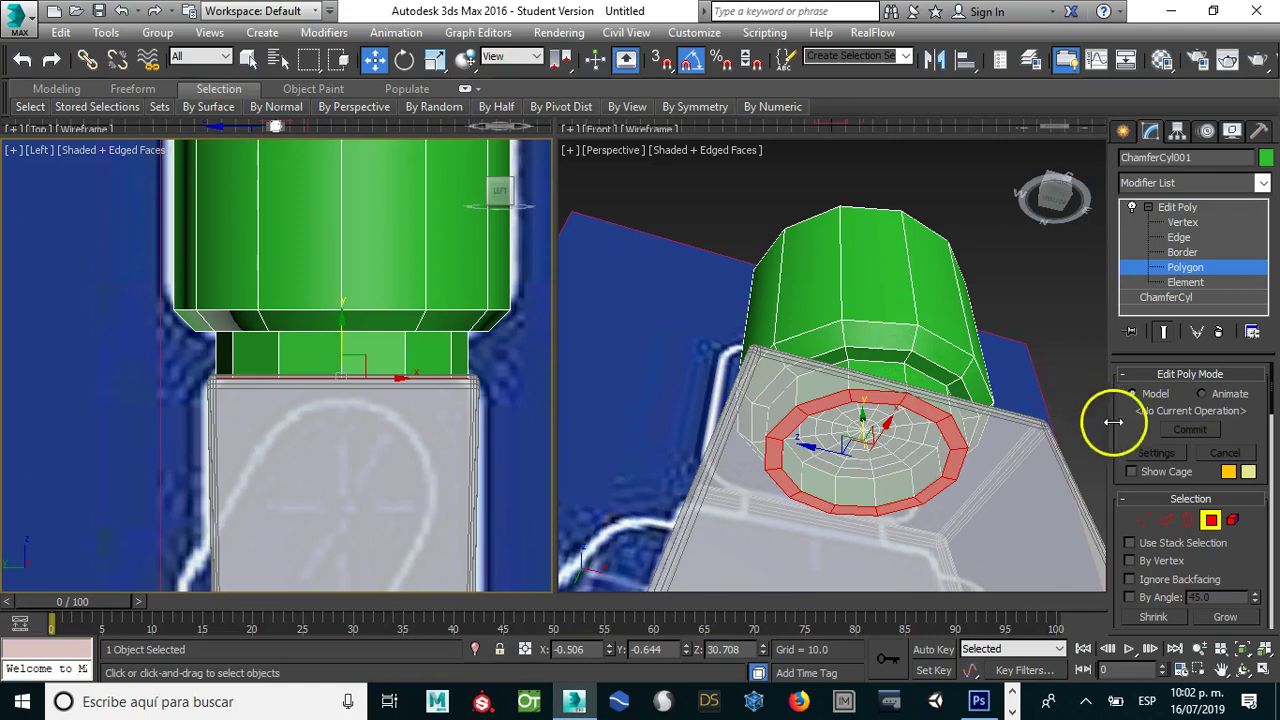
Step: Leave polygon editing, check the neck in perspective, and select the torso Box001
left_click(1210, 519)
mouse_move(803, 380)
middle_mouse_down("alt")
mouse_move(812, 476)
mouse_move(837, 280)
mouse_move(829, 354)
mouse_move(846, 415)
mouse_move(846, 357)
middle_mouse_up("alt")
mouse_move(429, 491)
middle_mouse_down()
mouse_move(366, 257)
mouse_move(320, 437)
middle_mouse_up()
scroll(366, 257, "down", 2)
scroll(437, 318, "up", 1)
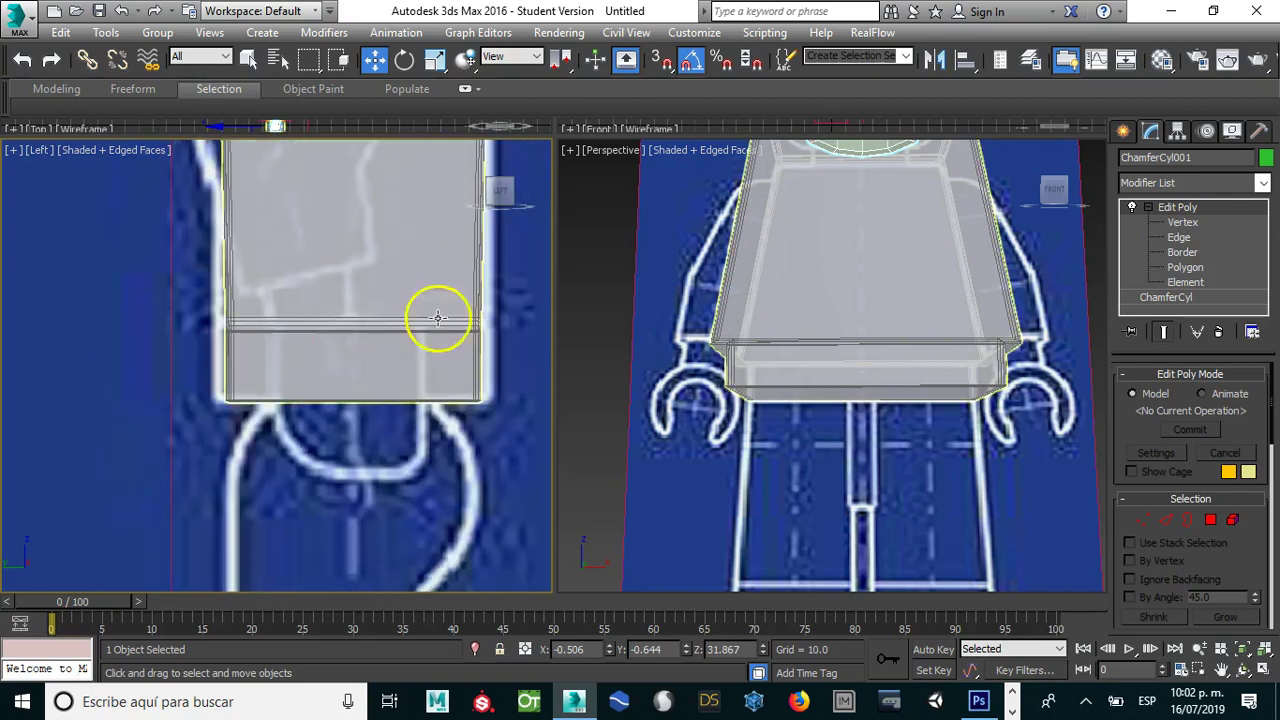
left_click(796, 309)
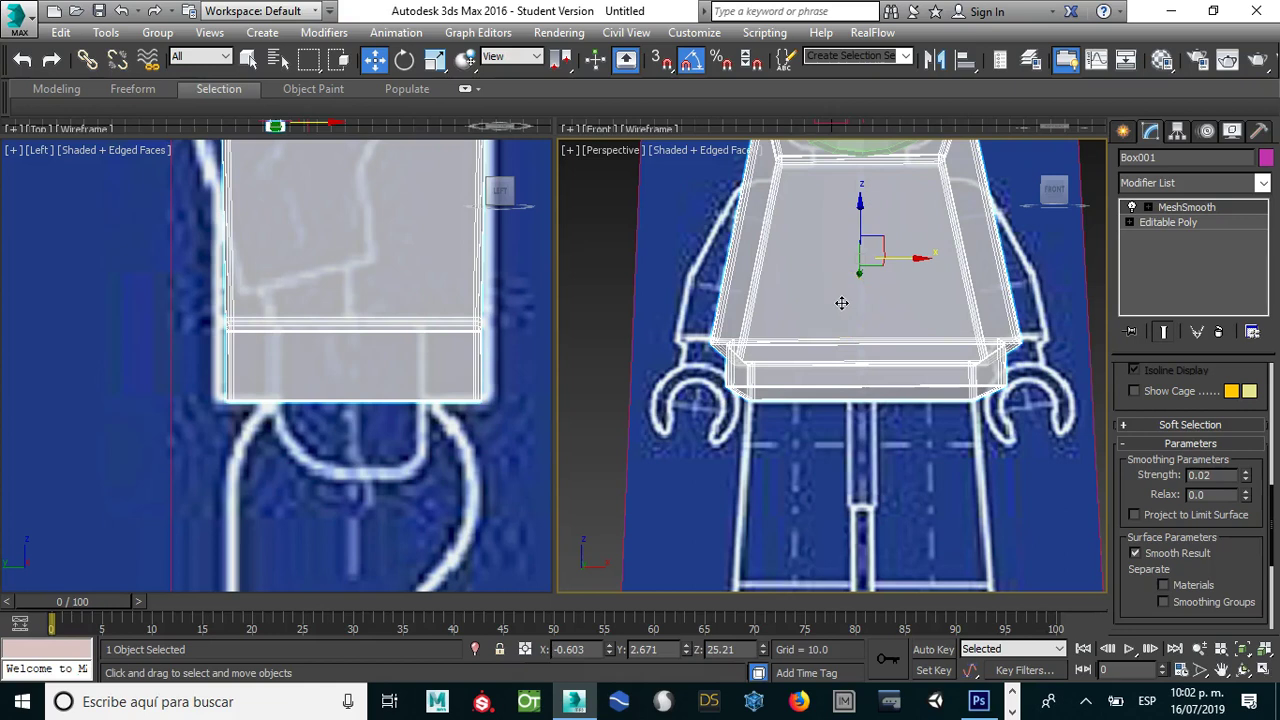
Step: Hide the selected torso box
middle_click_drag(400, 429, 366, 323)
left_click(838, 260)
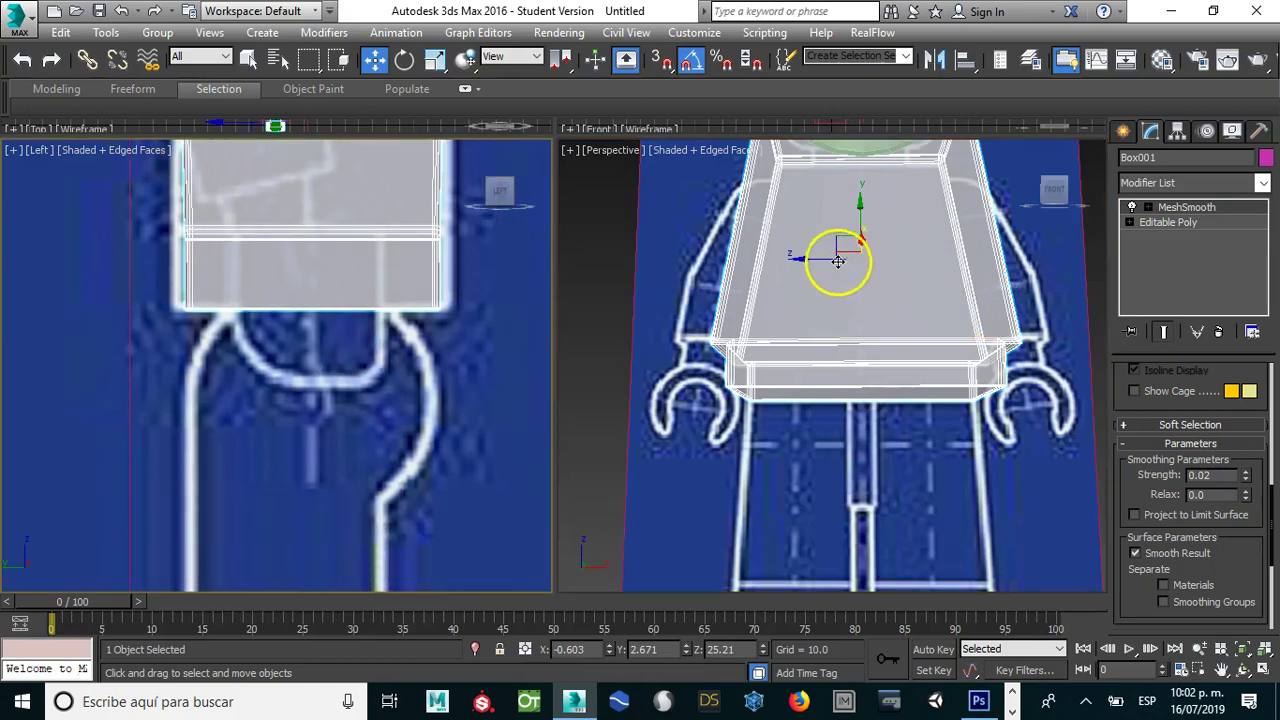
right_click(845, 250)
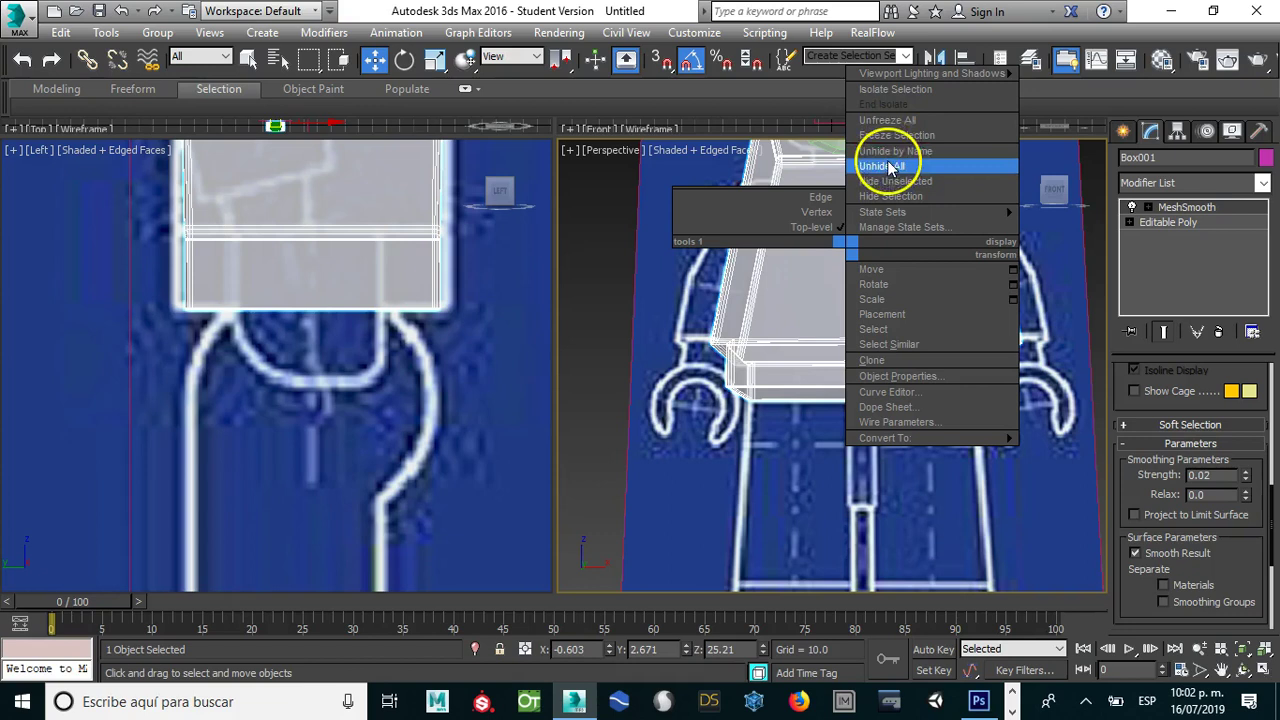
left_click(888, 196)
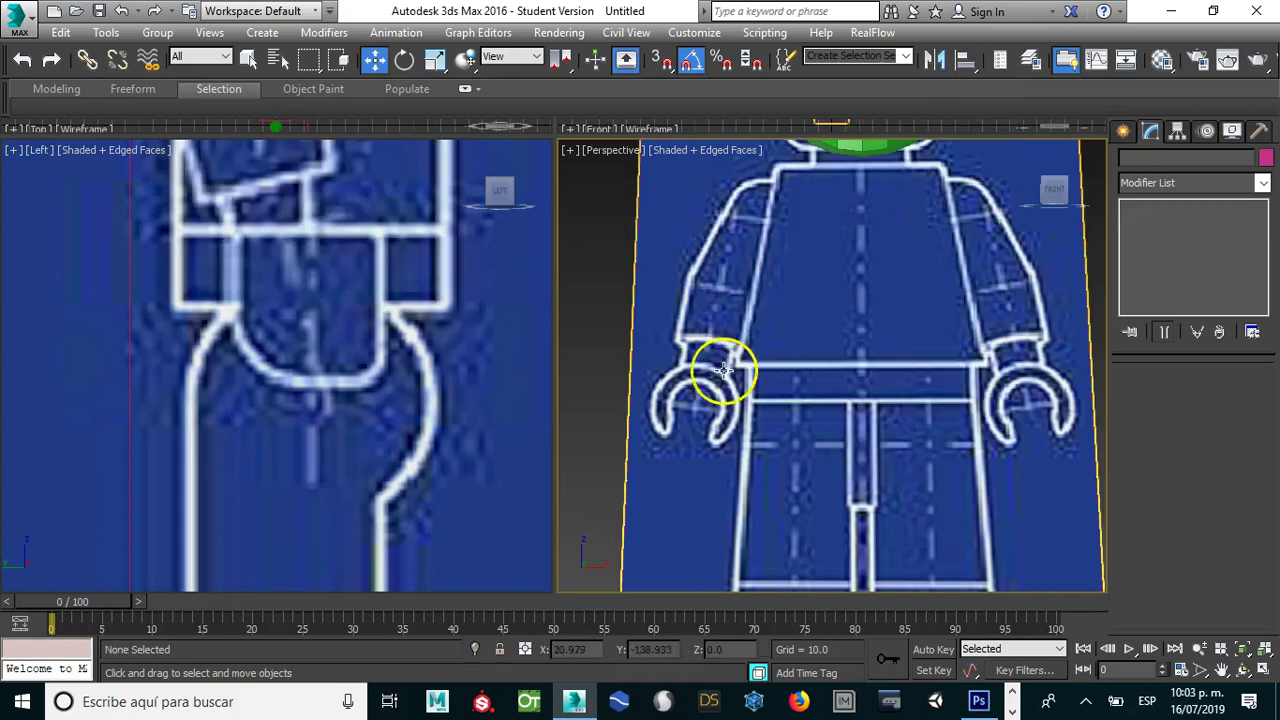
scroll(374, 274, "down", 2)
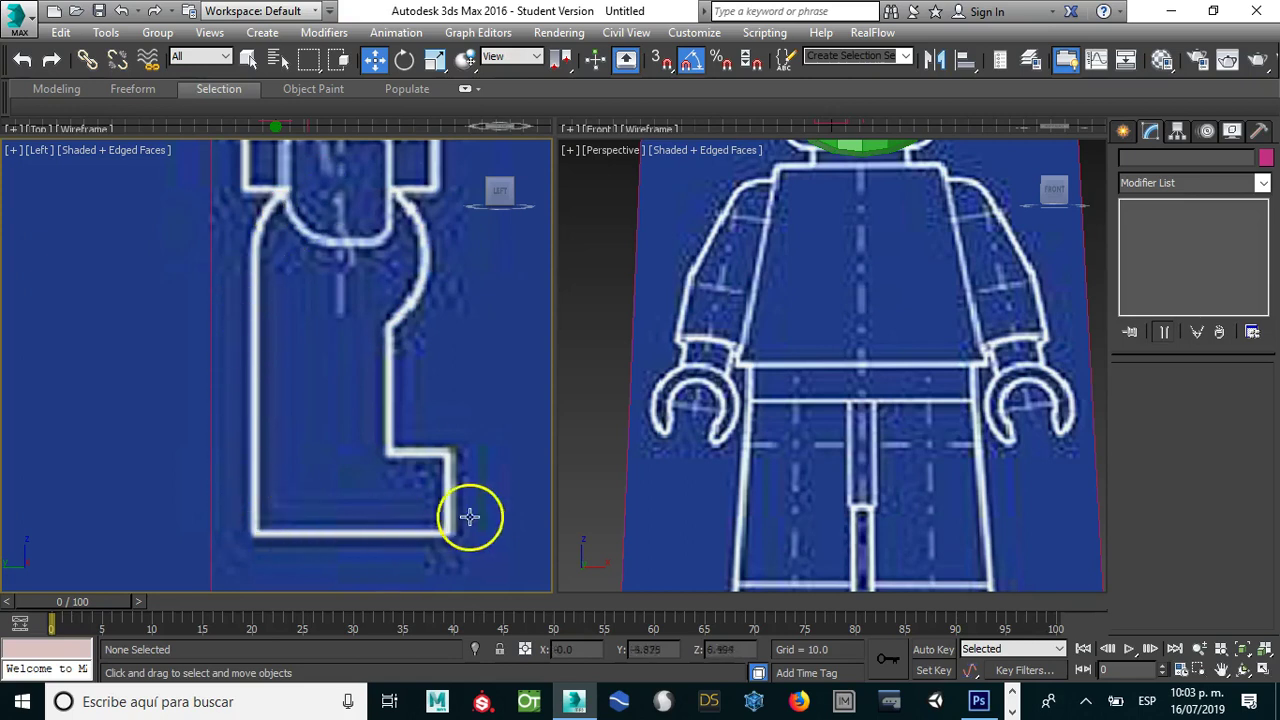
Step: Draw spline Arc001 (radius 2.961) over the leg's rounded hip curve in the Left view
left_click(1124, 132)
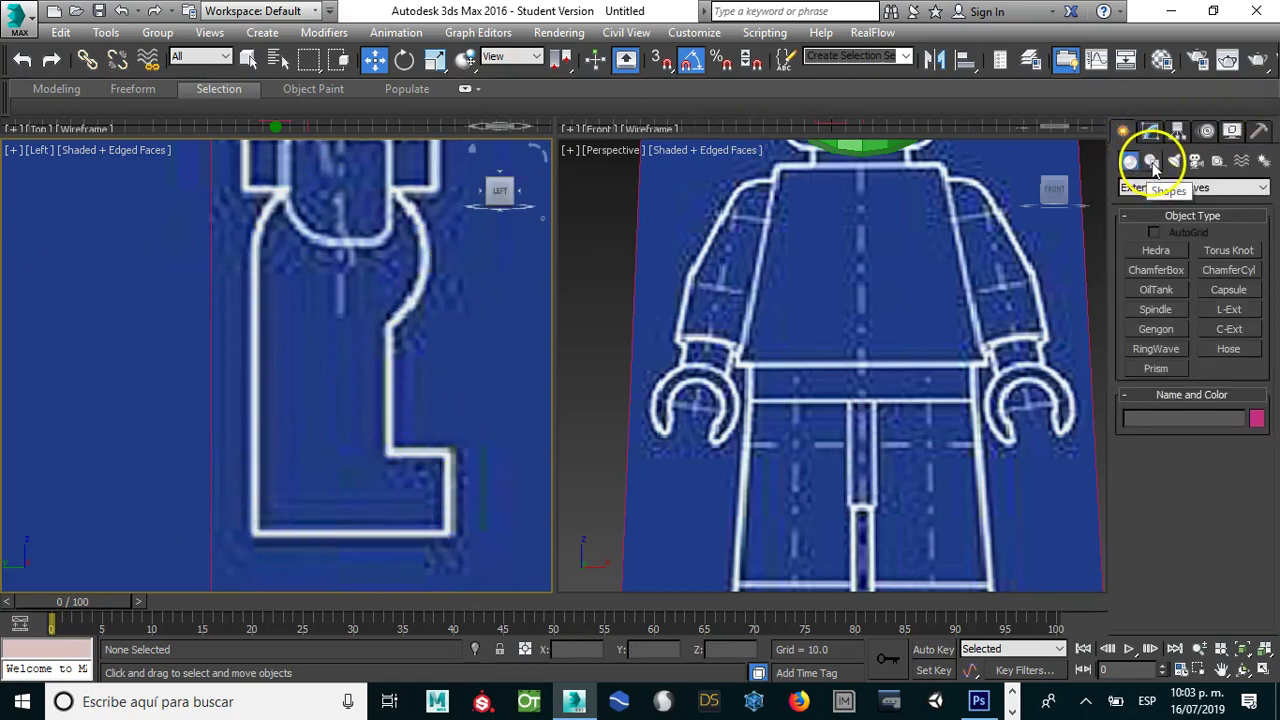
left_click(1152, 162)
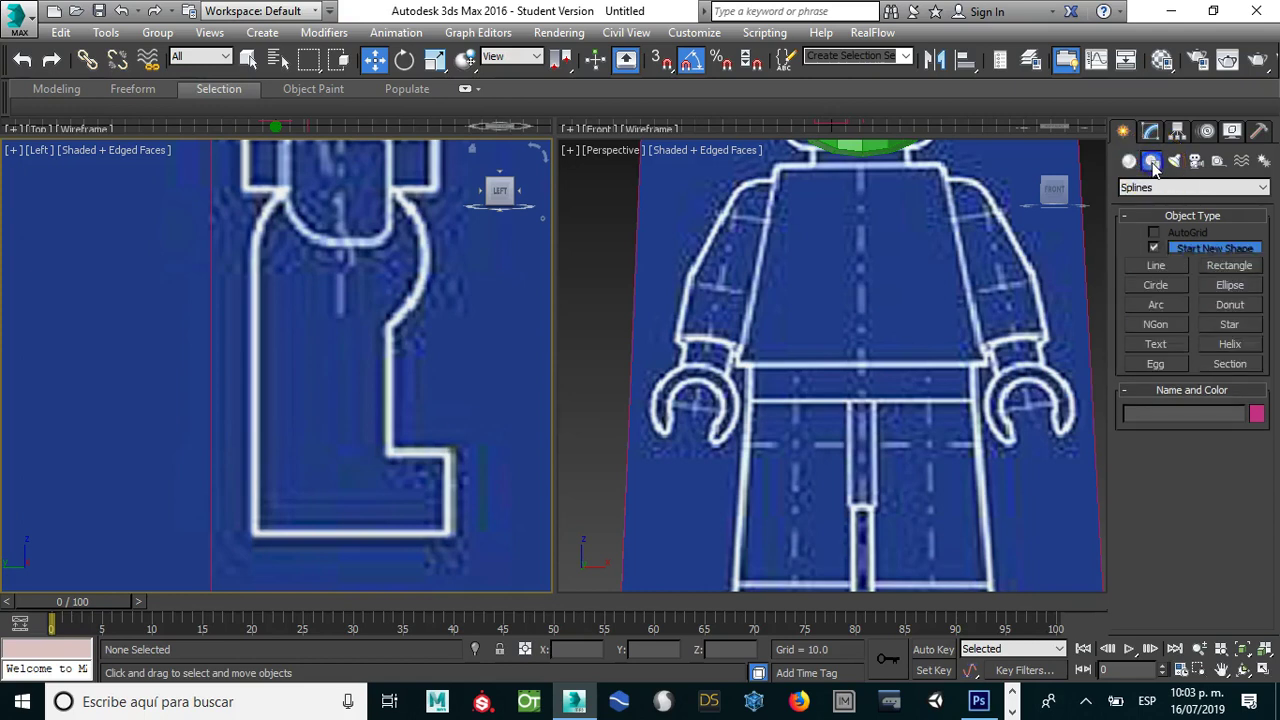
left_click(1160, 306)
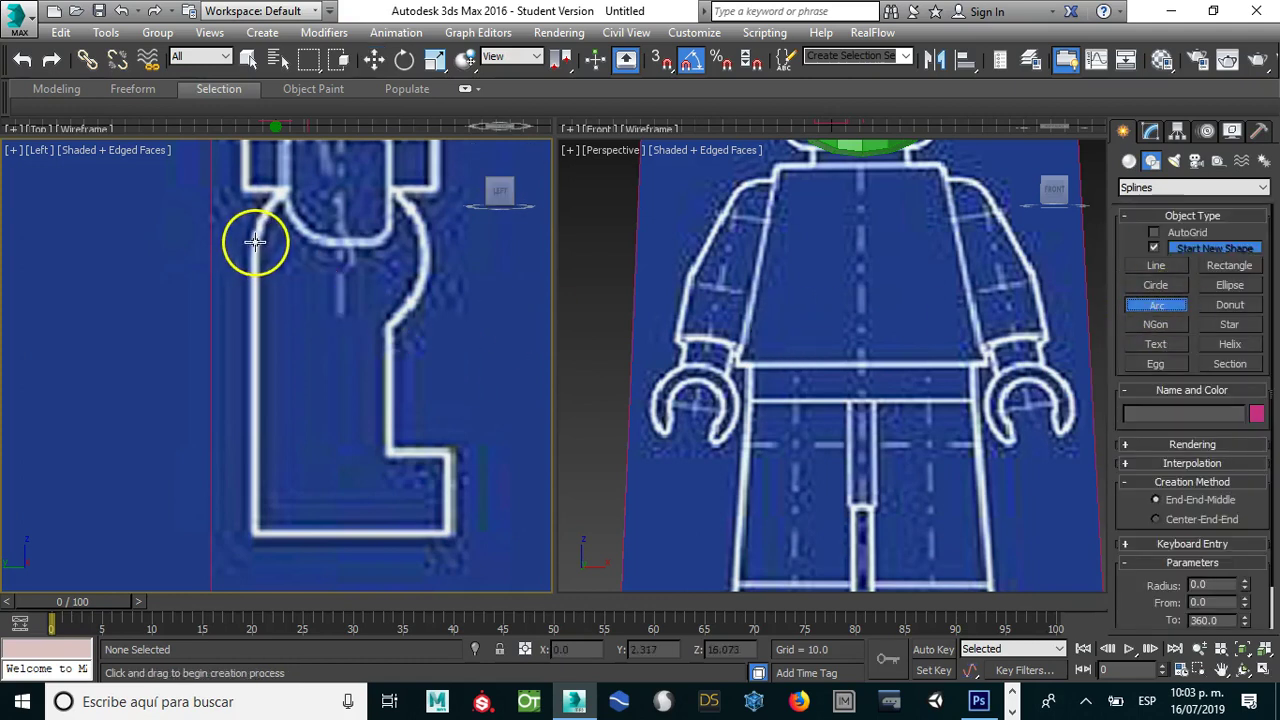
left_click_drag(254, 249, 255, 180)
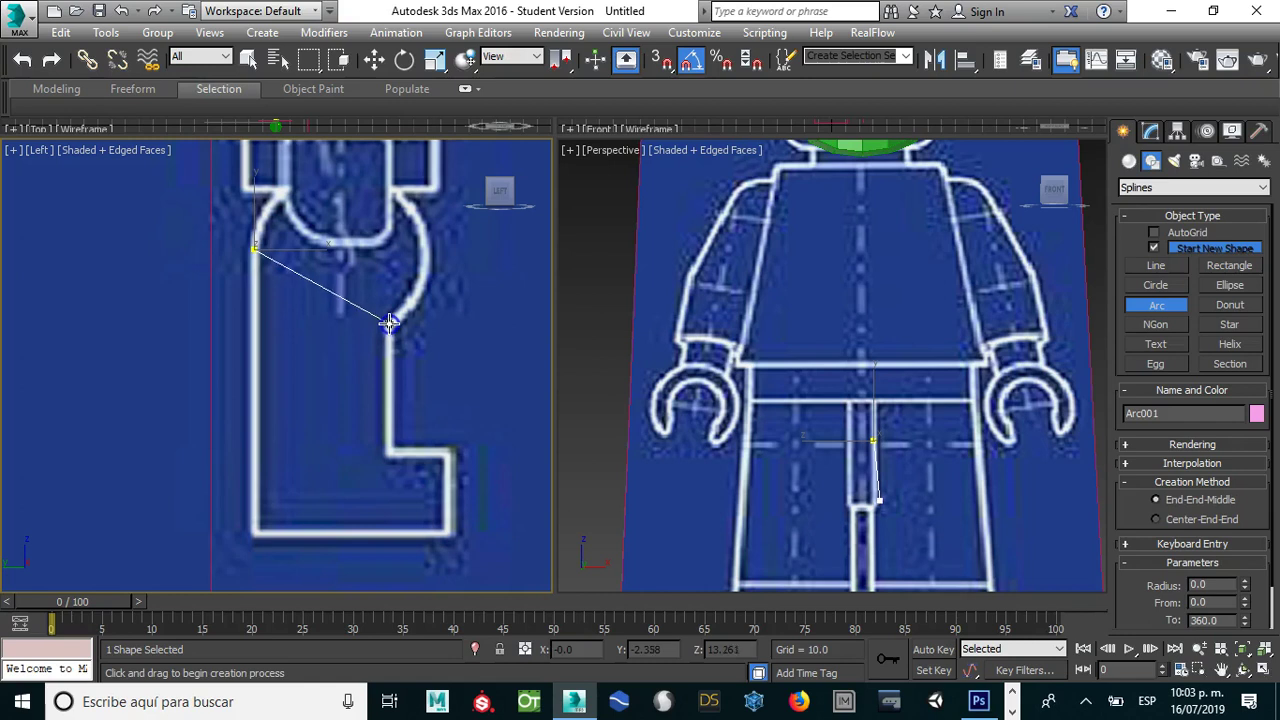
left_click(398, 304)
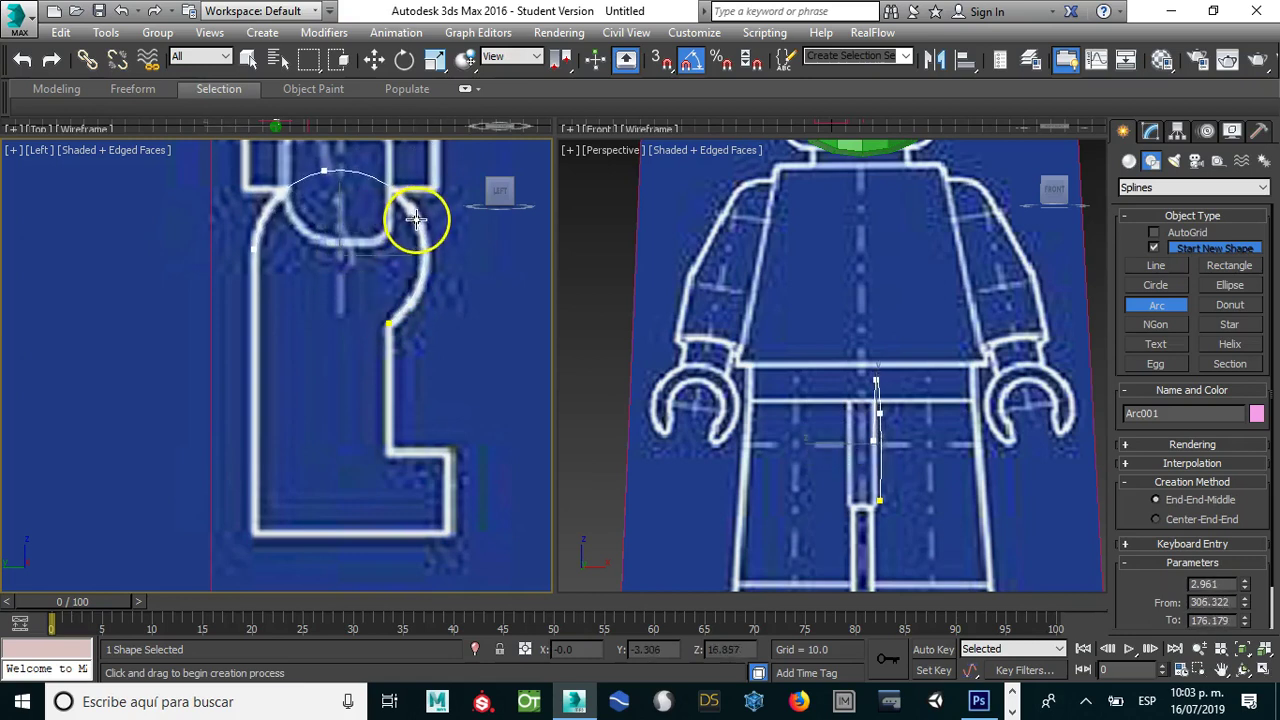
left_click(426, 242)
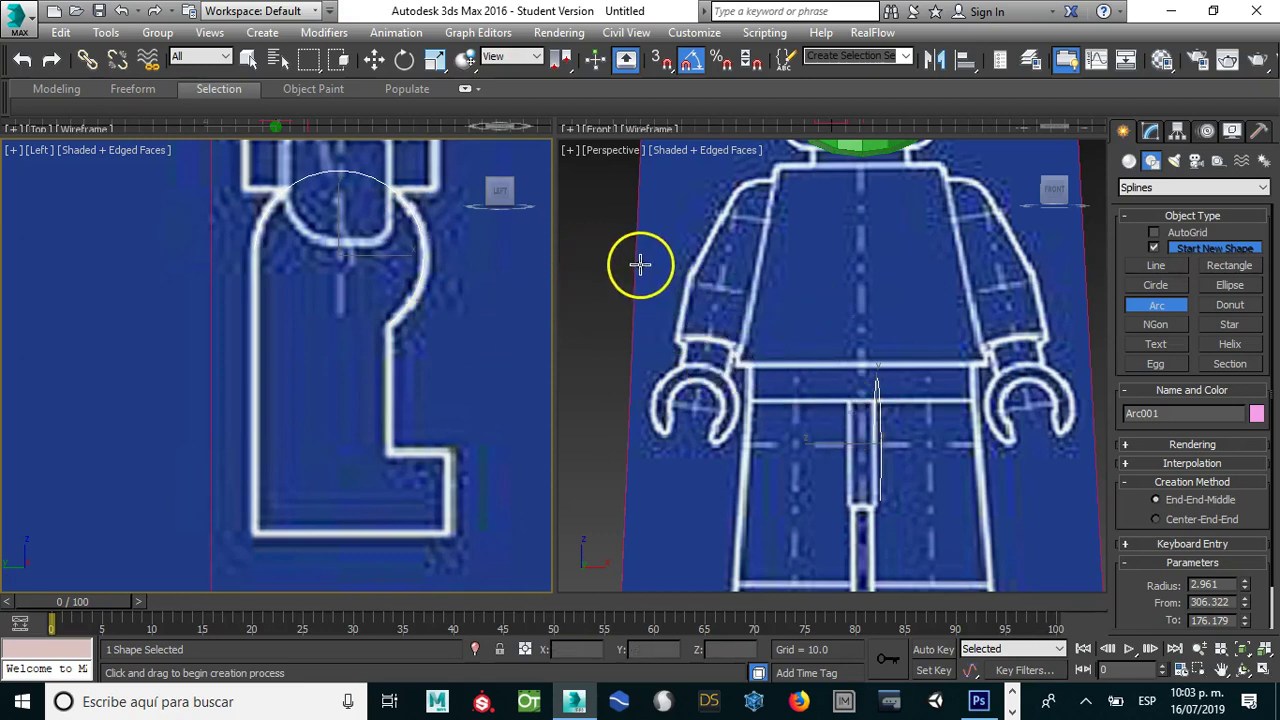
Step: Finish the arc and move it sideways over the leg in the Front view
key("f")
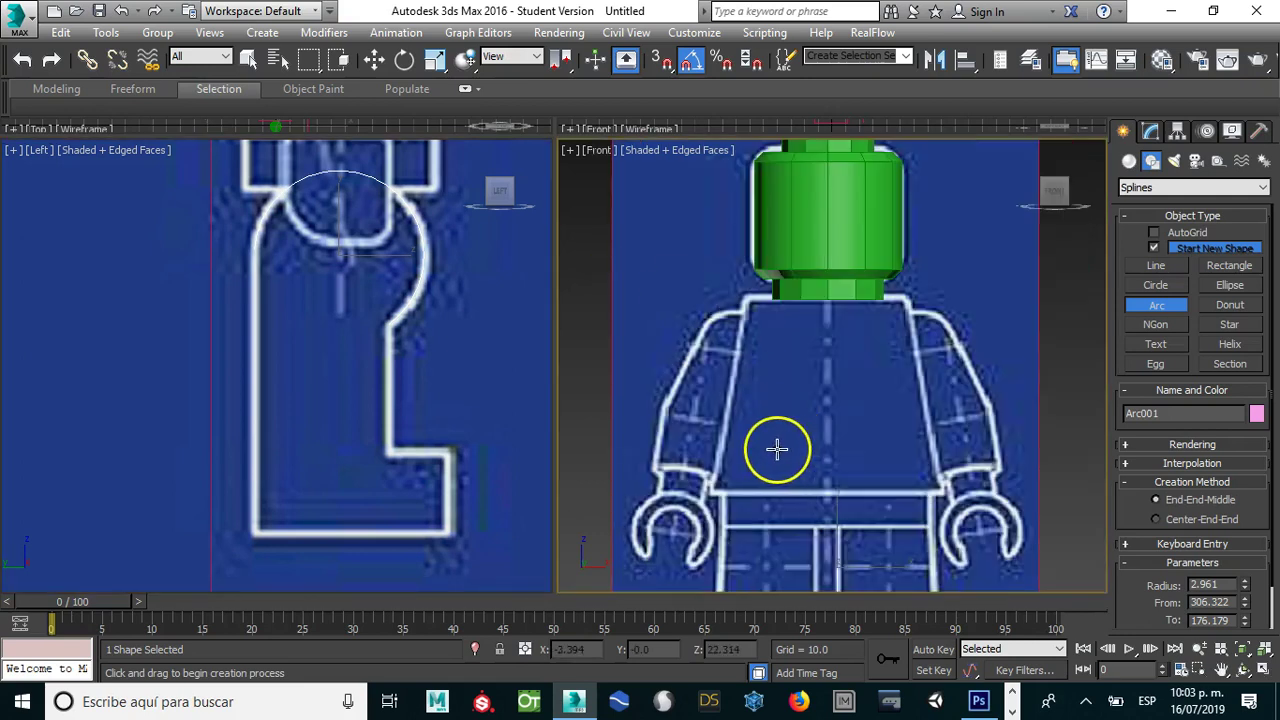
scroll(785, 428, "up", 5)
scroll(785, 430, "down", 3)
scroll(798, 390, "down", 3)
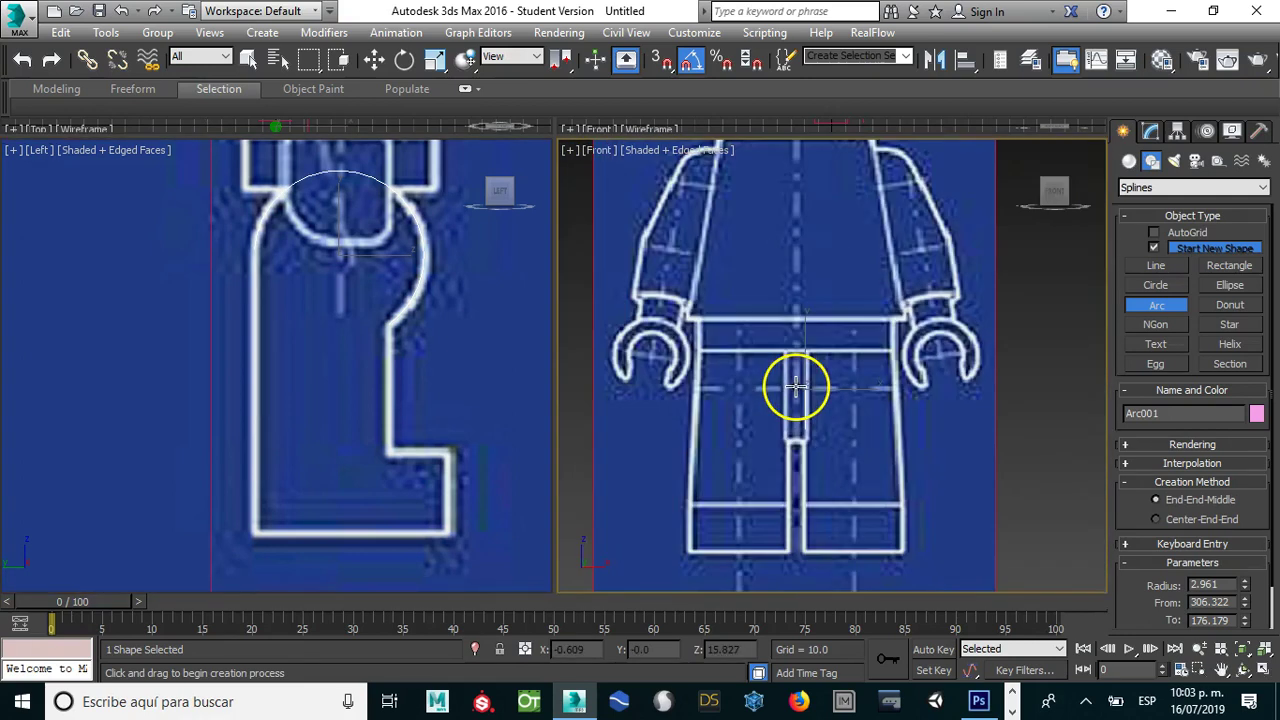
right_click(792, 388)
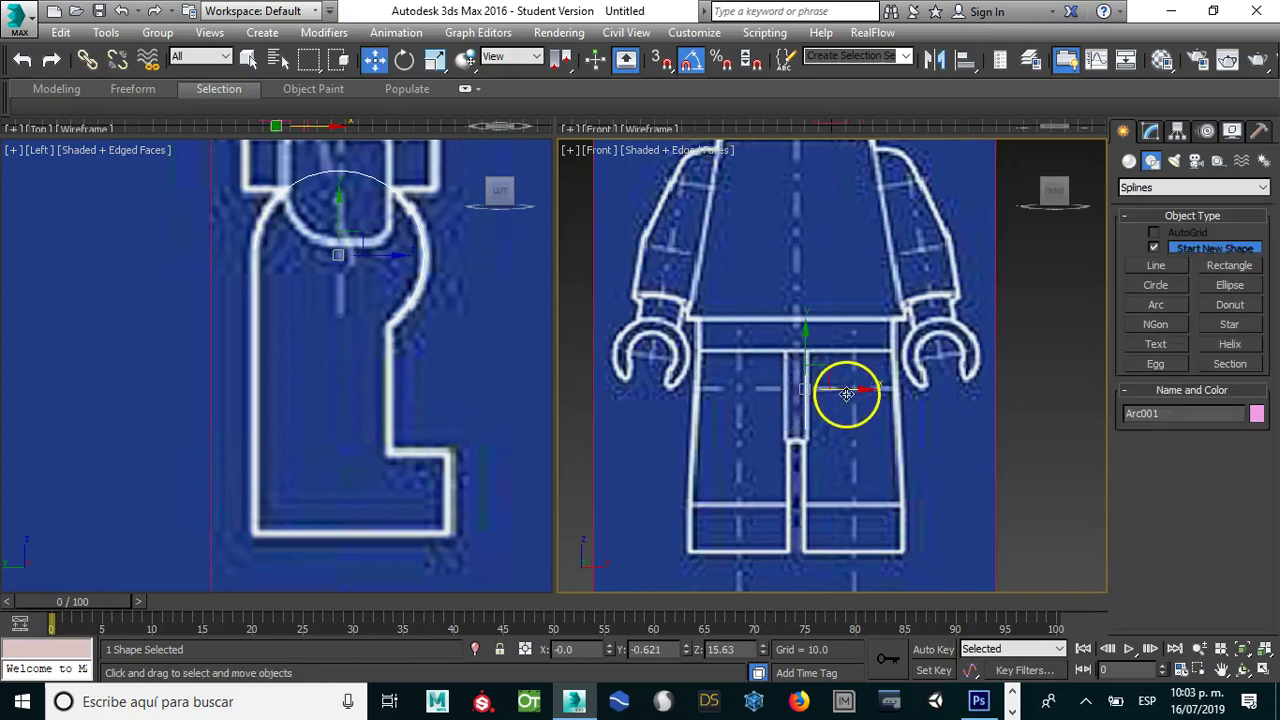
mouse_move(843, 392)
left_mouse_down()
mouse_move(747, 385)
mouse_move(818, 384)
left_mouse_up()
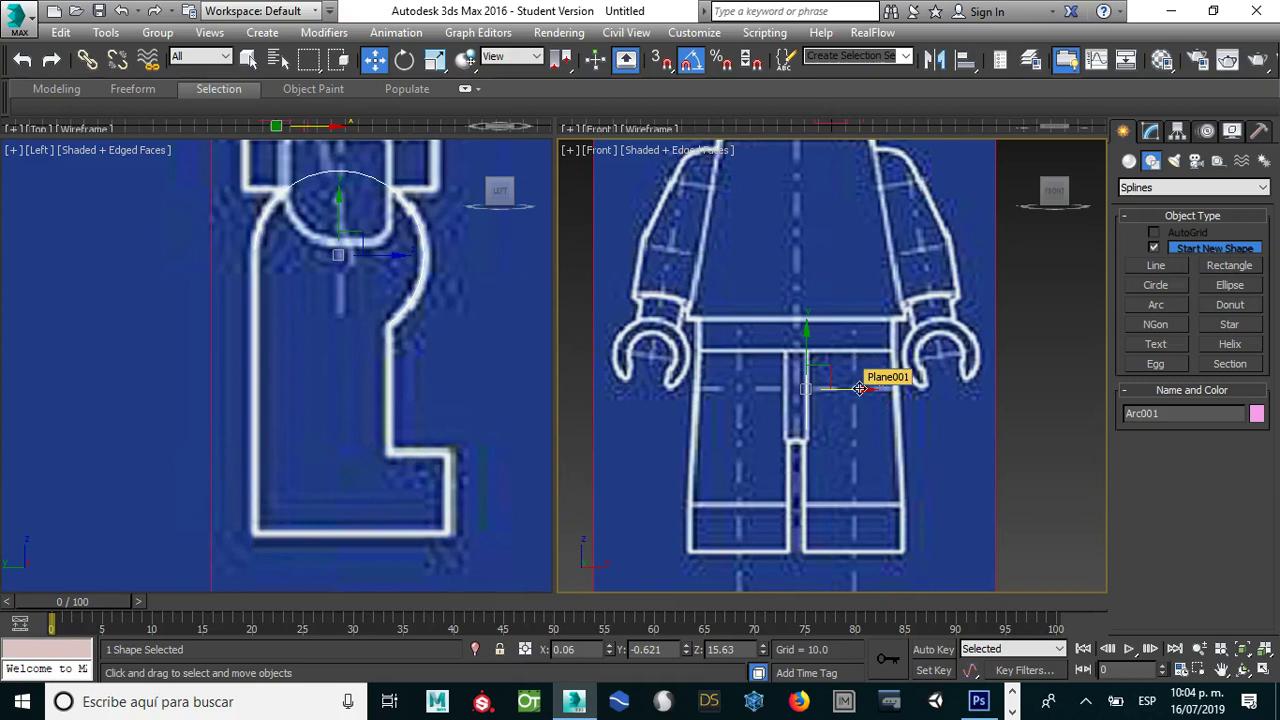
Step: Clone the arc as Arc002, hide the copy, and reselect Arc001
left_click_drag(855, 390, 1085, 393, "shift")
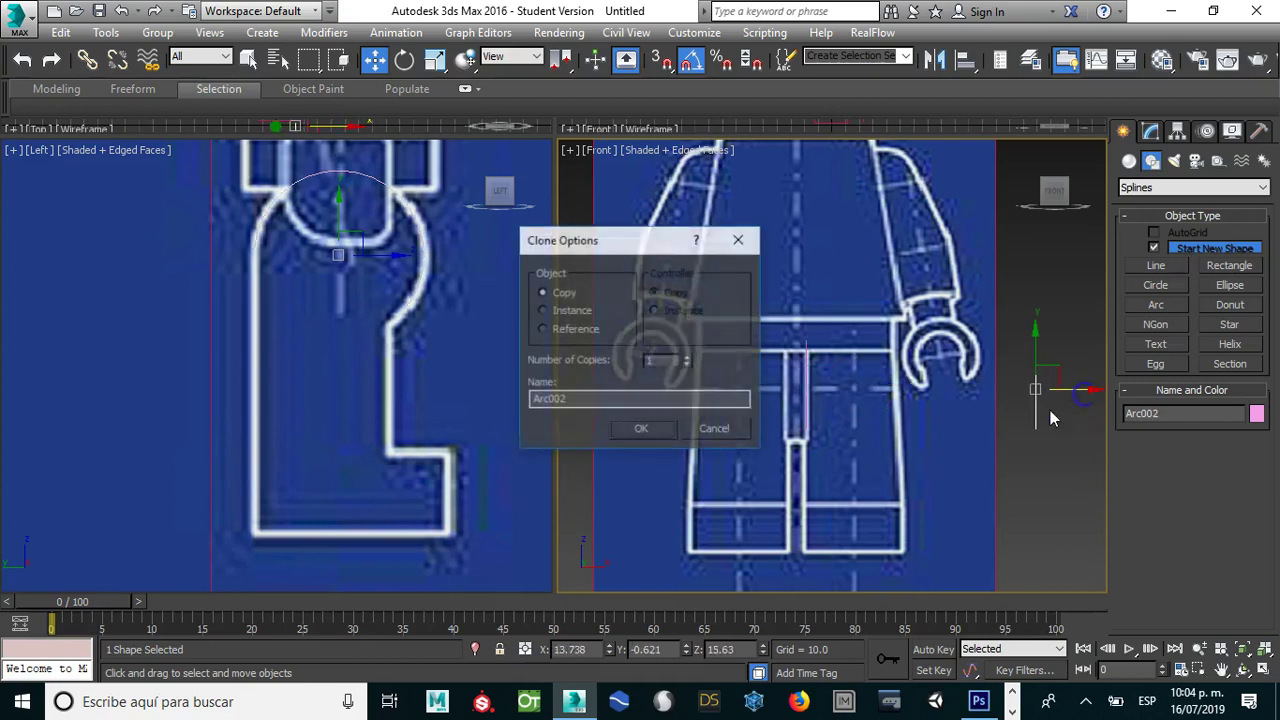
left_click(641, 429)
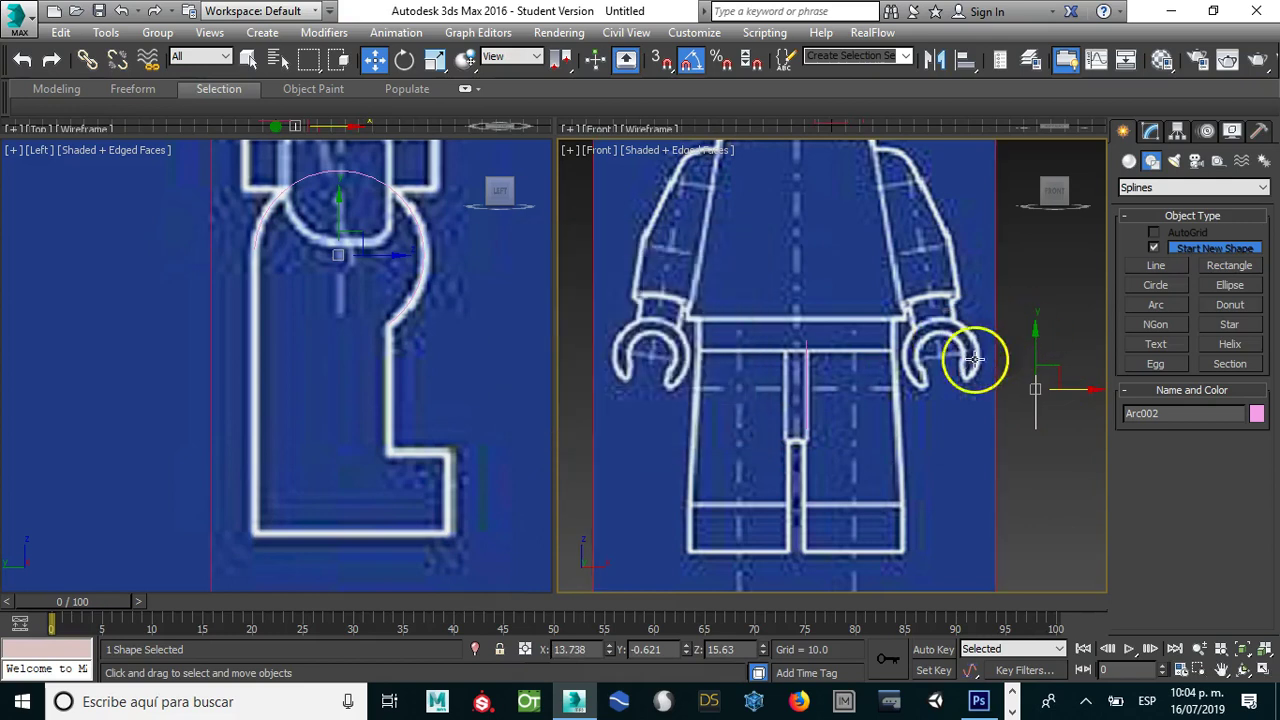
right_click(1036, 380)
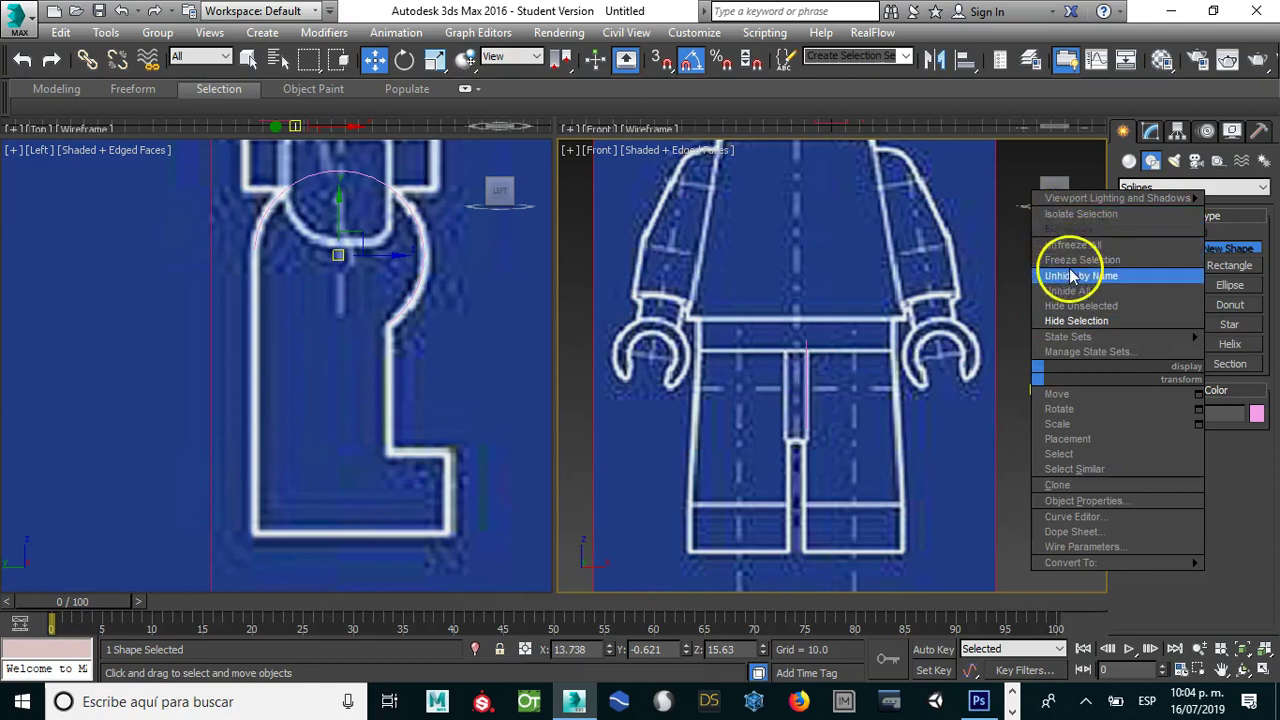
left_click(1064, 328)
left_click(816, 377)
left_click(808, 374)
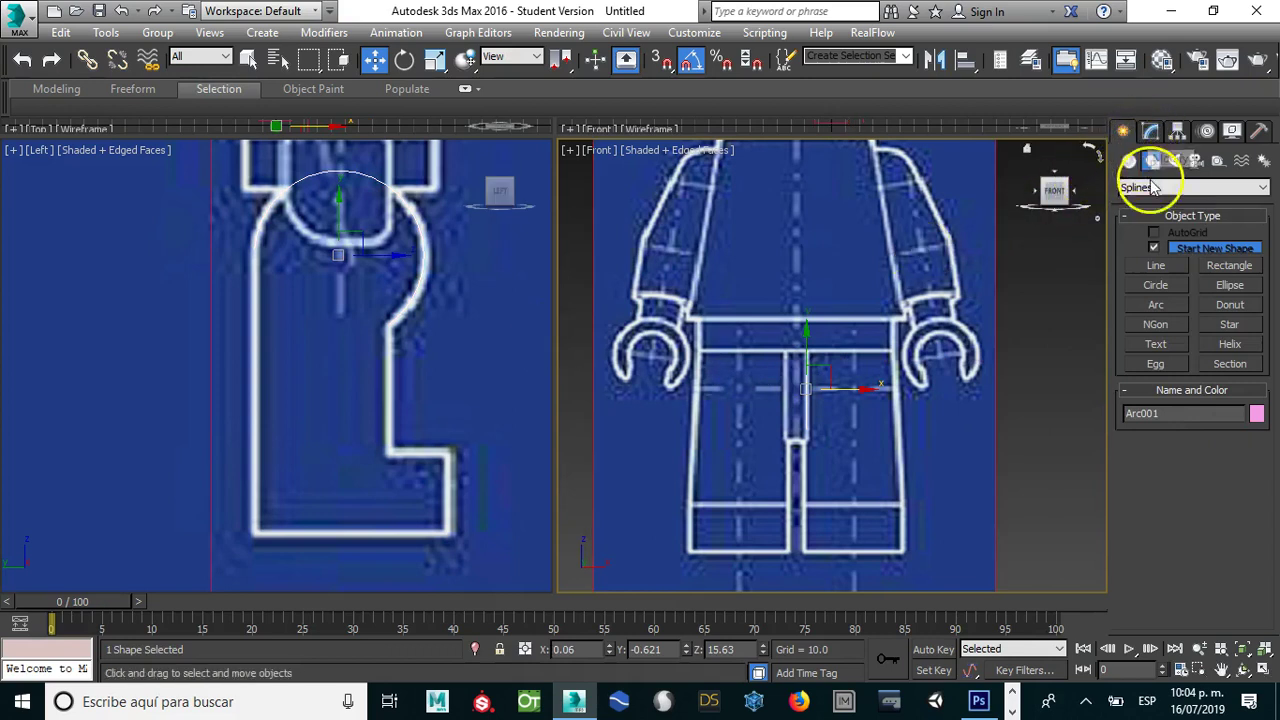
Step: Draw Line001 around the leg's sides, notch and bottom between the arc's ends, then select it with the arc
left_click(1157, 266)
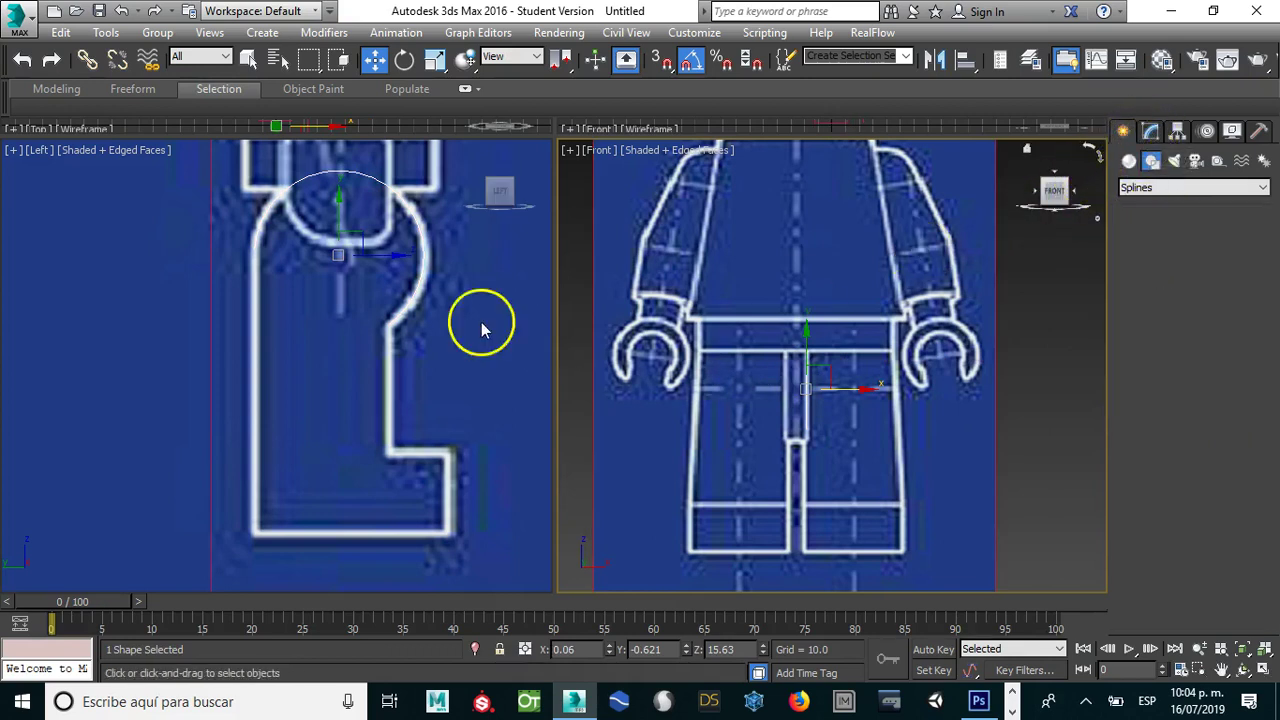
left_click(389, 326)
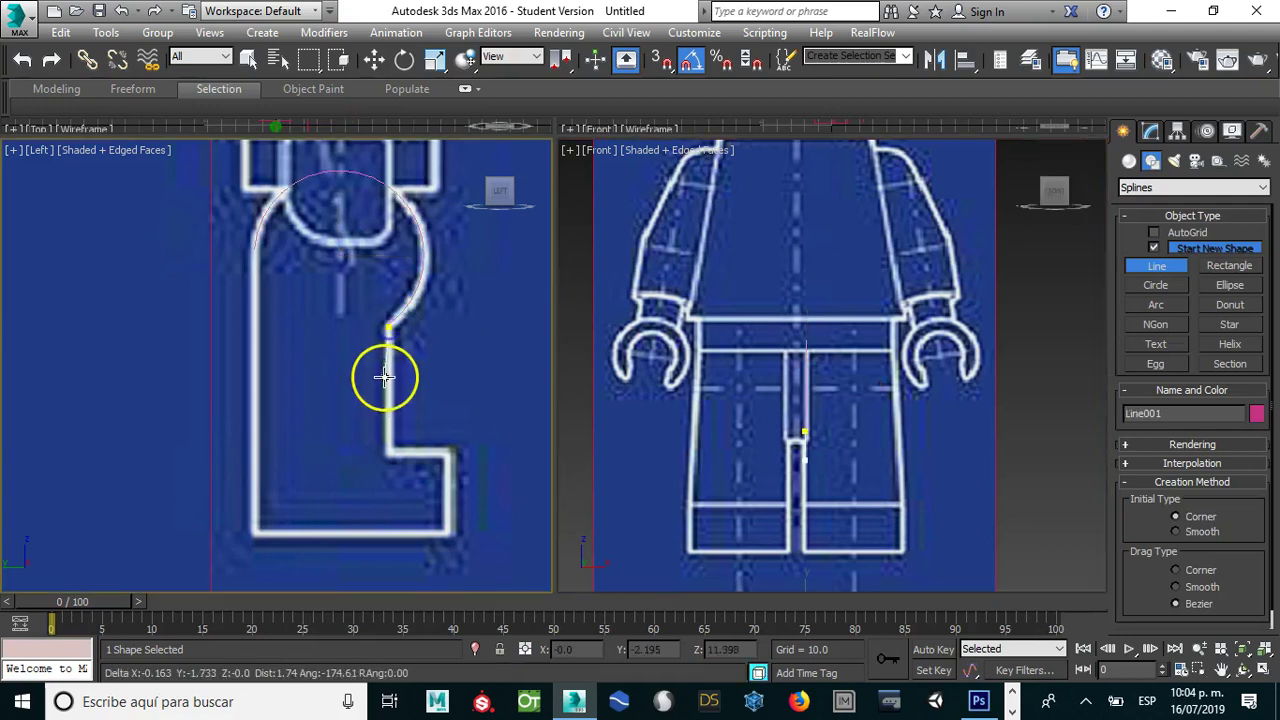
left_click(388, 453)
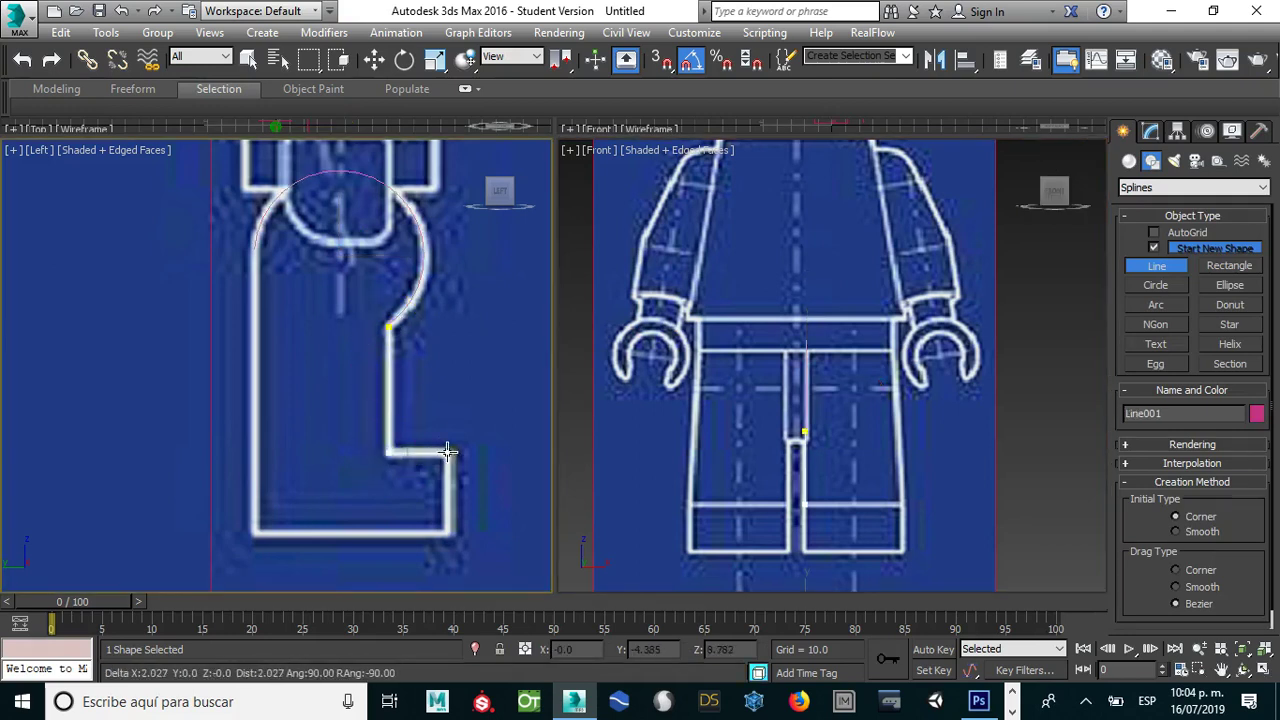
left_click(450, 453)
left_click(453, 535)
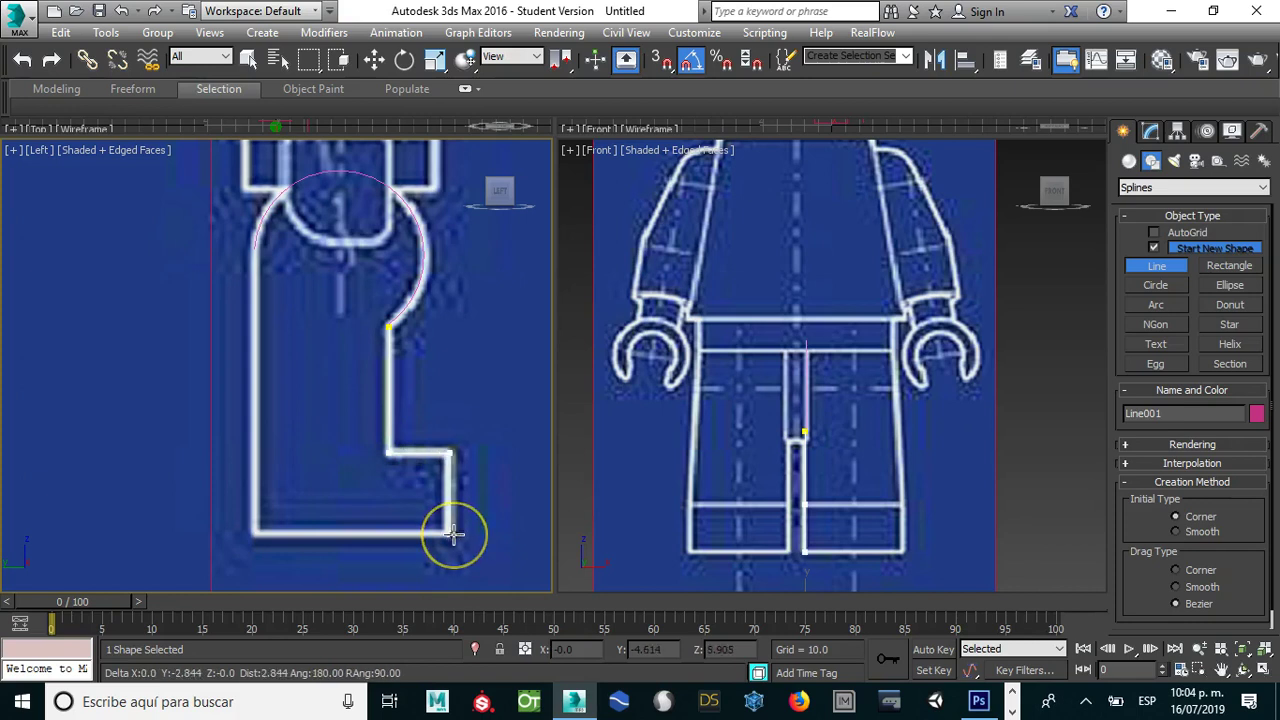
left_click(453, 535)
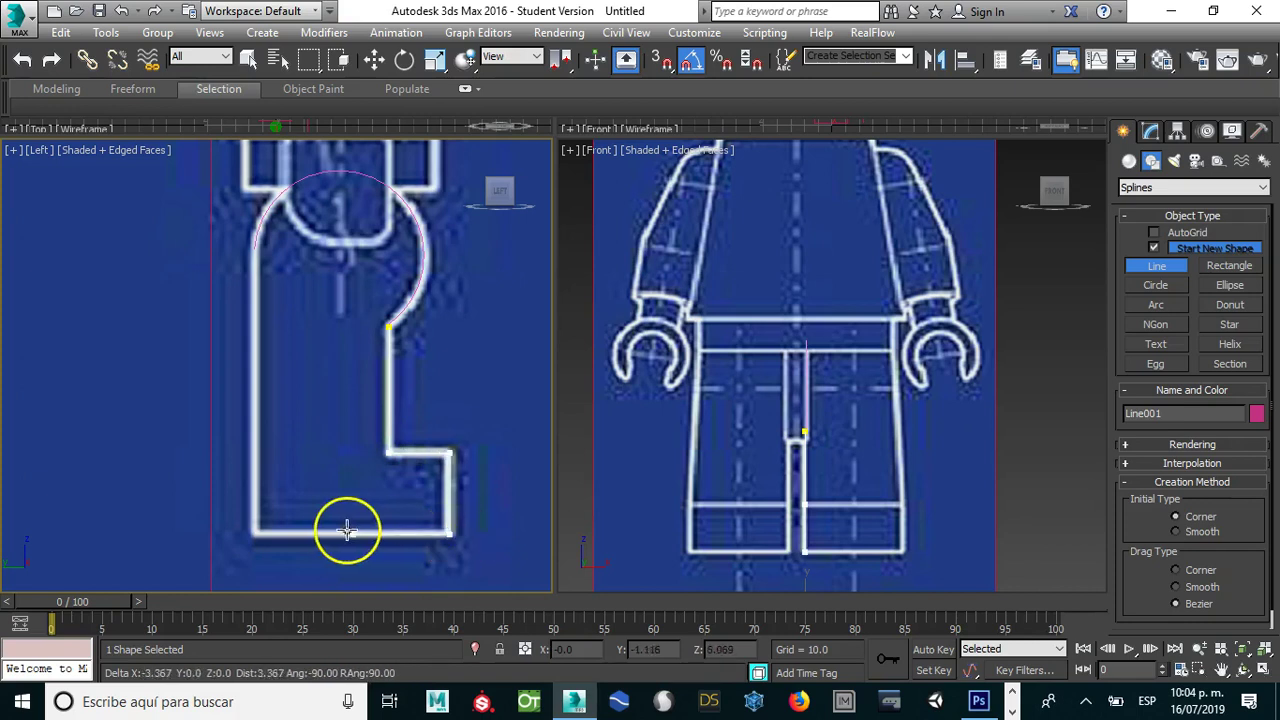
left_click(253, 533)
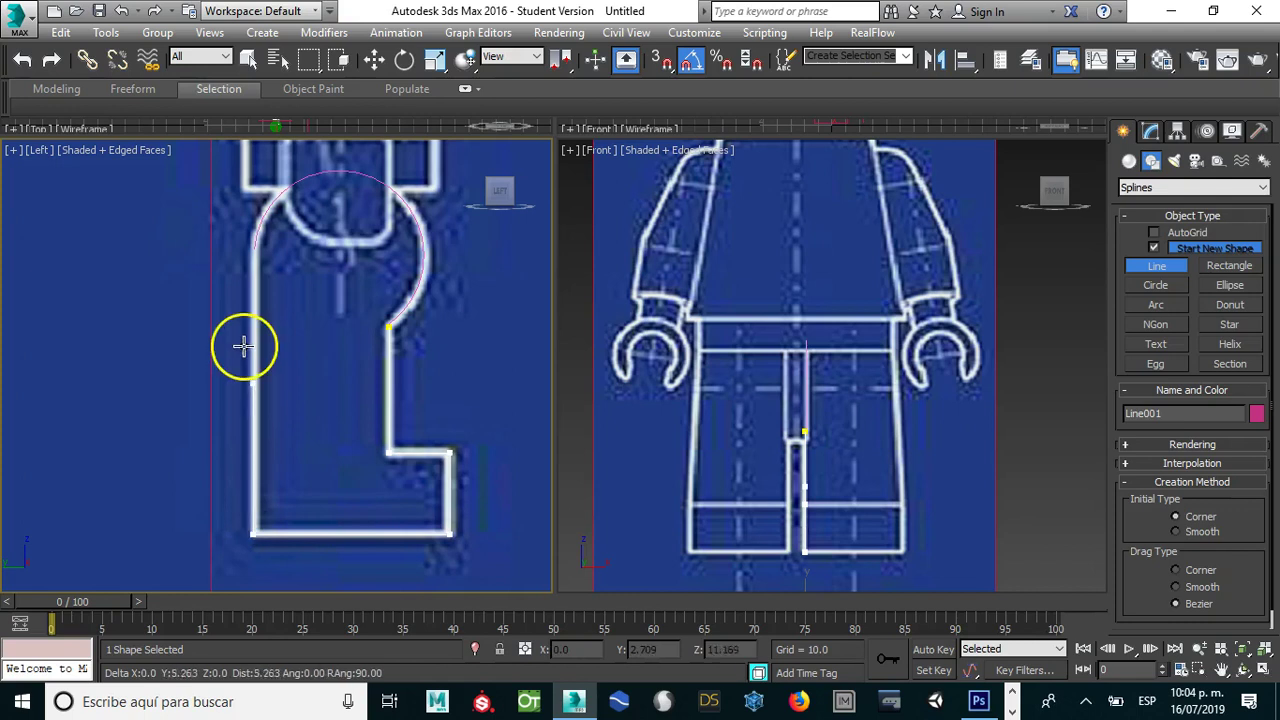
left_click(254, 248)
right_click(307, 298)
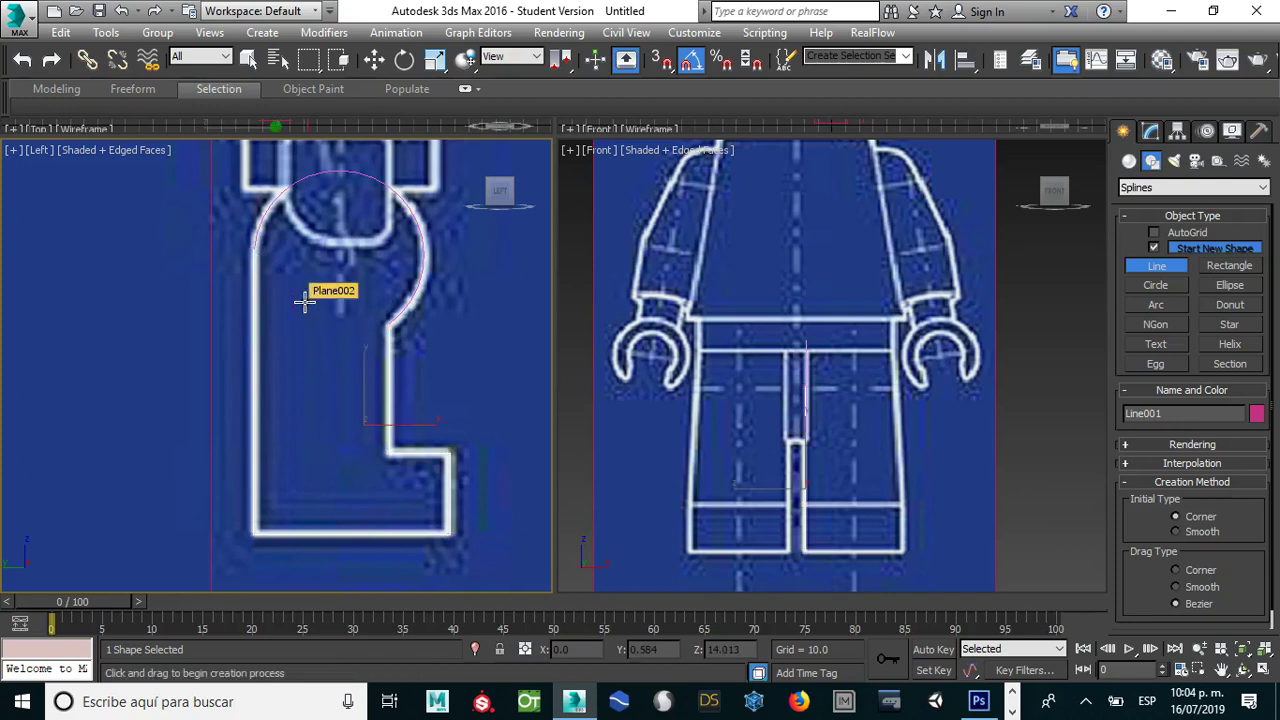
right_click(305, 300)
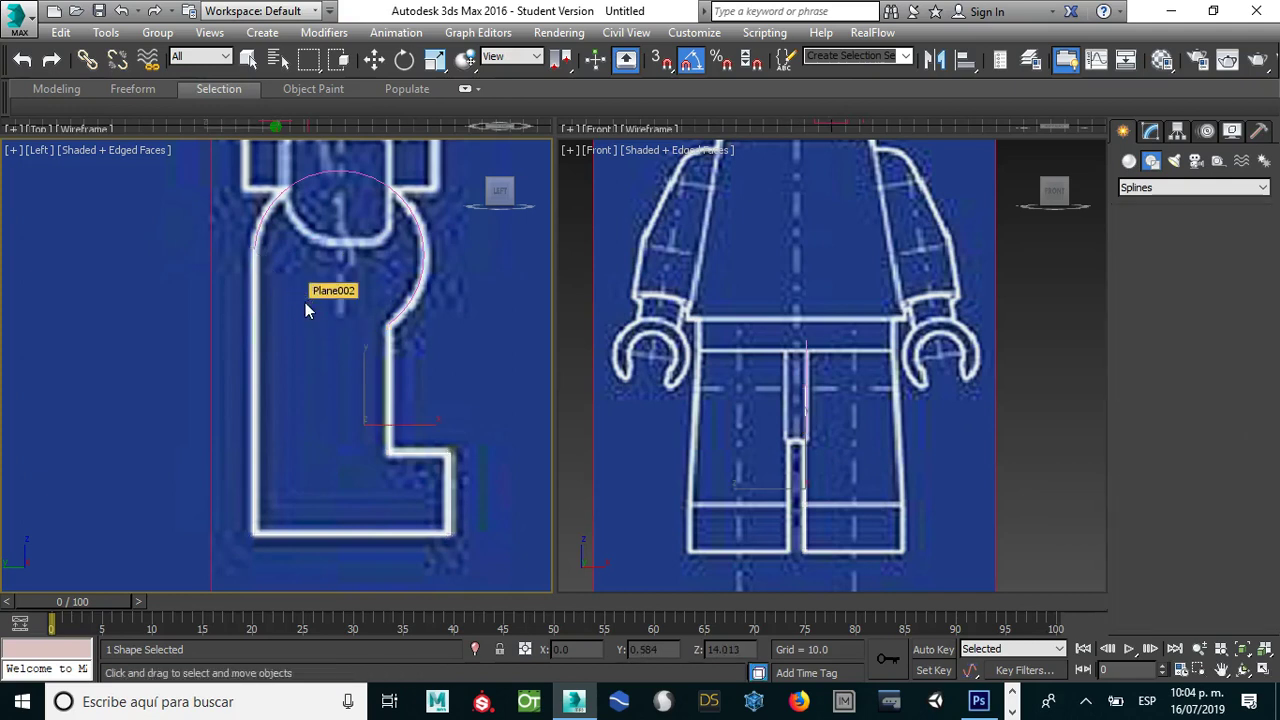
left_click(258, 225, "ctrl")
right_click(260, 228)
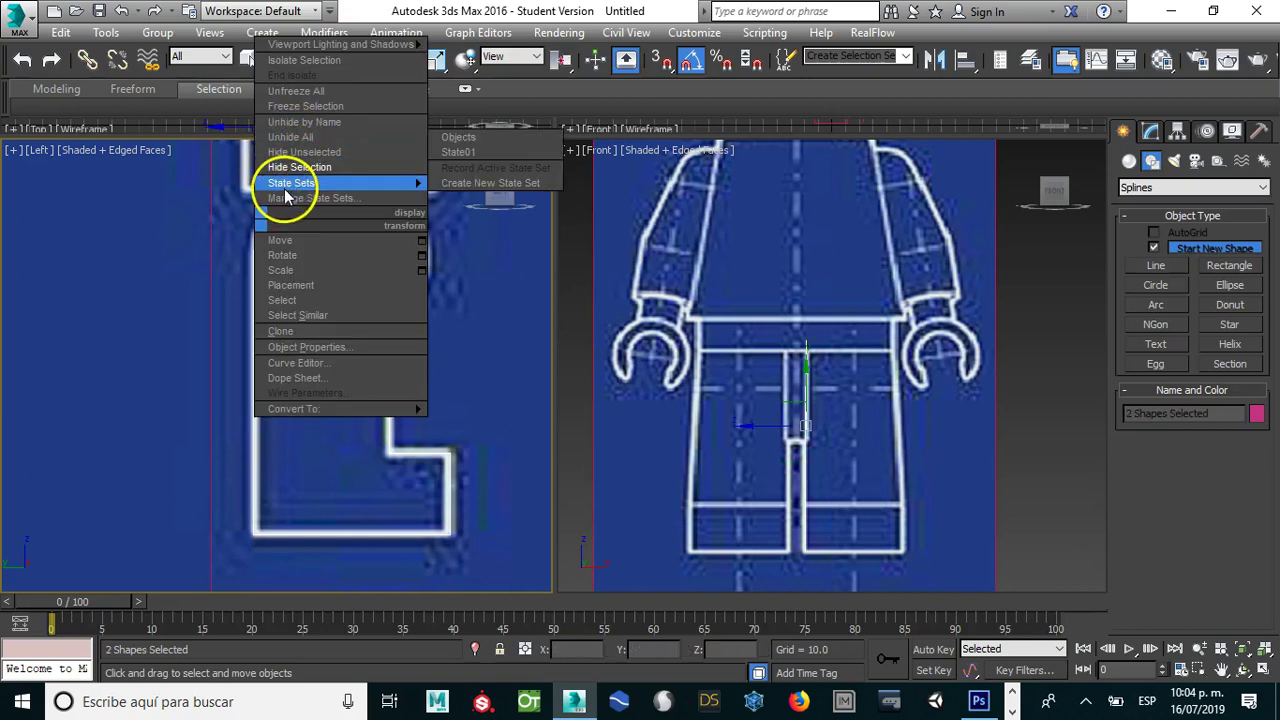
Step: Isolate the arc and leg line and maximize the Left view around them
left_click(298, 62)
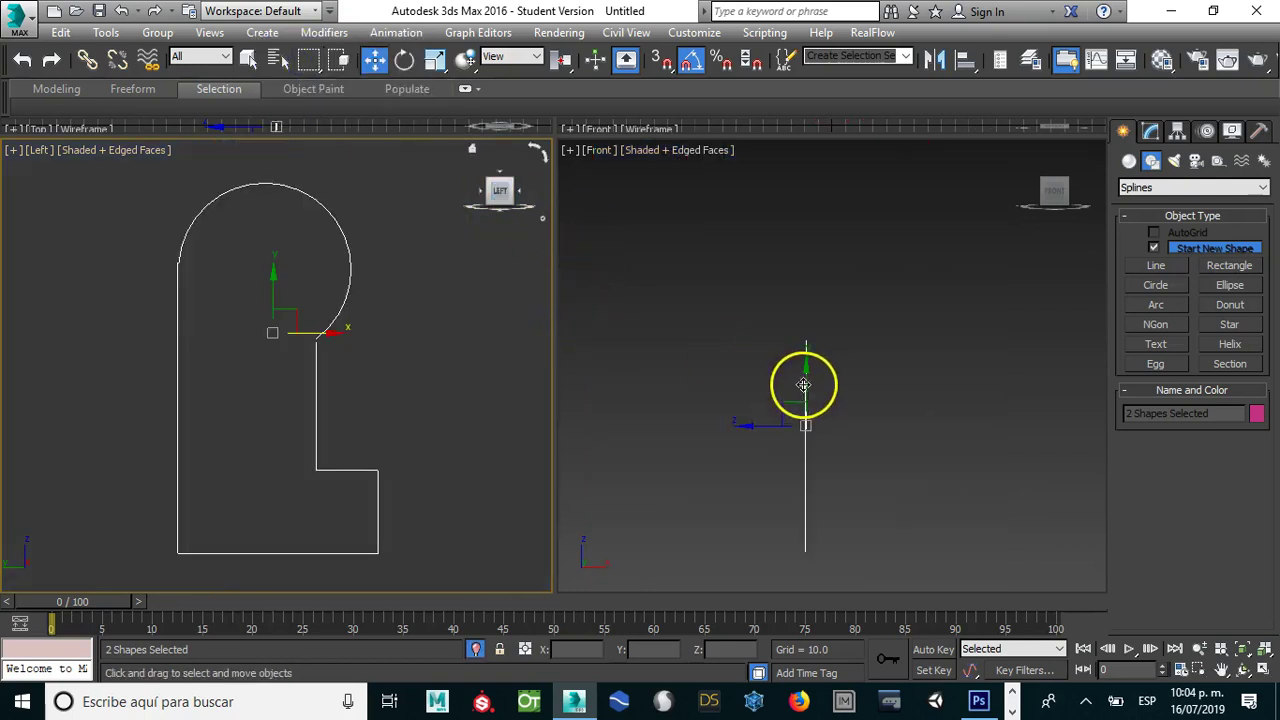
scroll(269, 271, "up", 3)
middle_click_drag(280, 274, 303, 284)
key("alt+w")
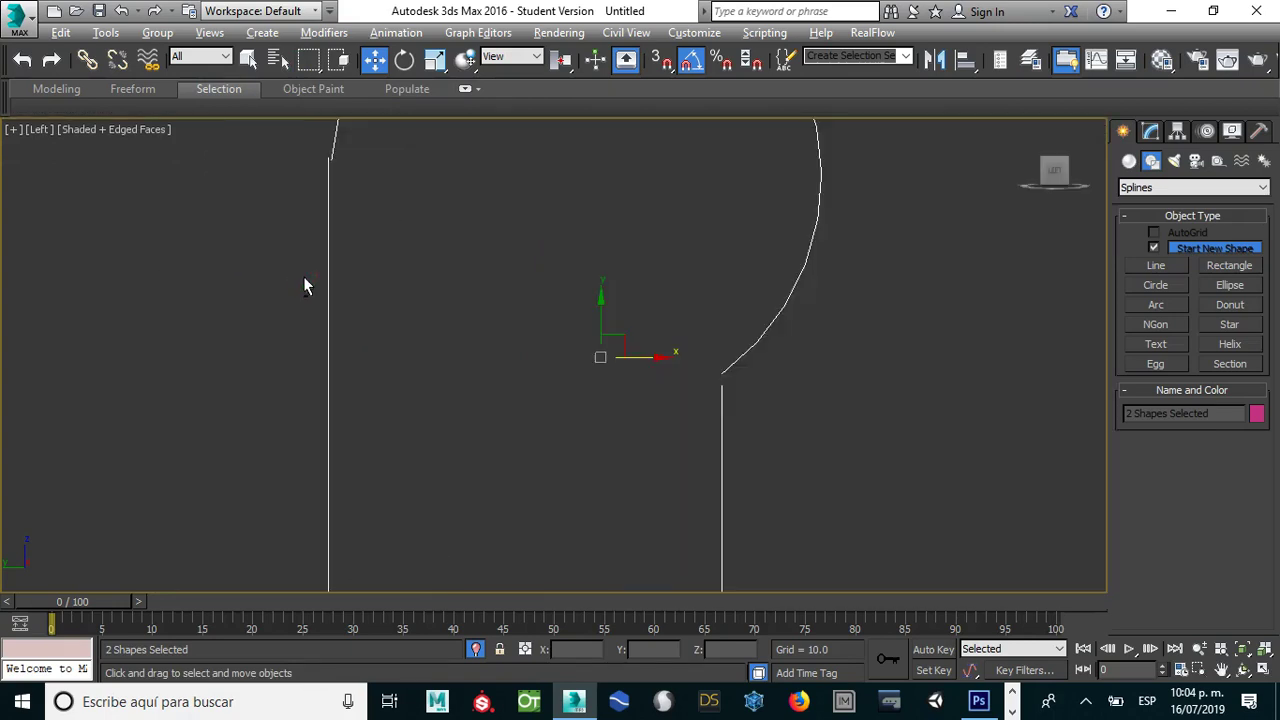
middle_click_drag(475, 271, 480, 296)
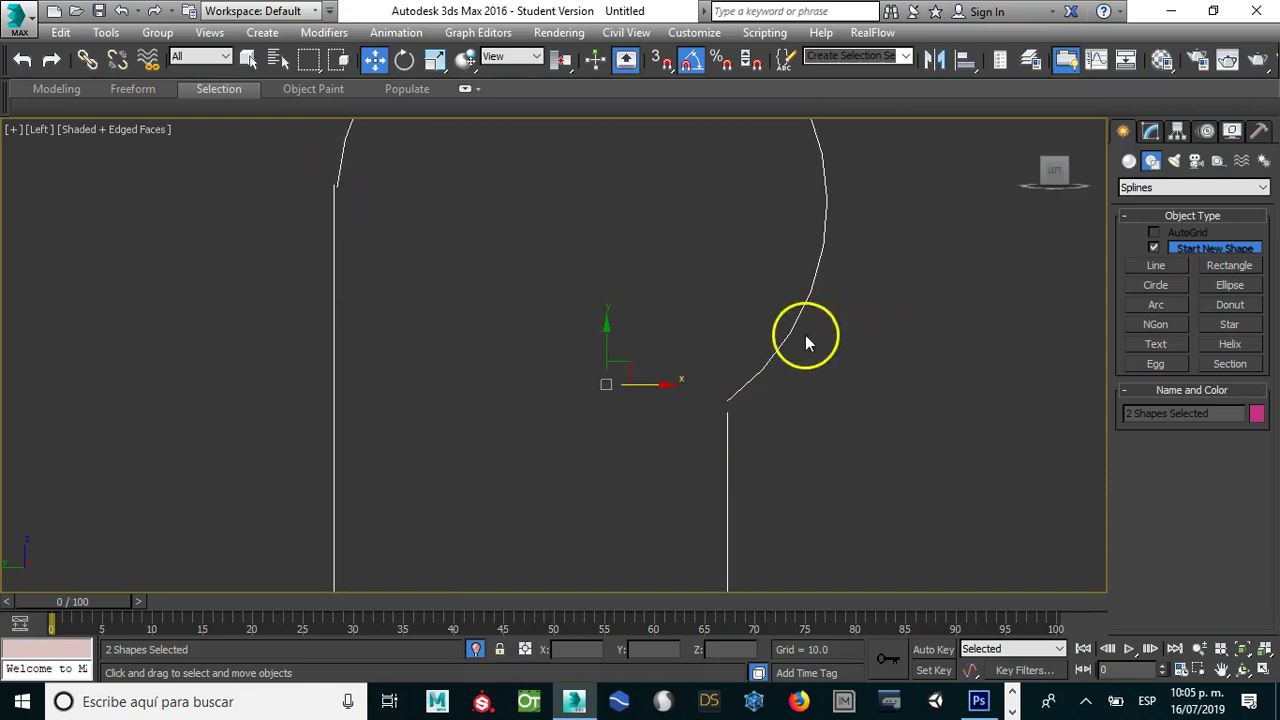
Step: Convert Arc001 on its own into an editable spline
left_click(1150, 131)
left_click(912, 306)
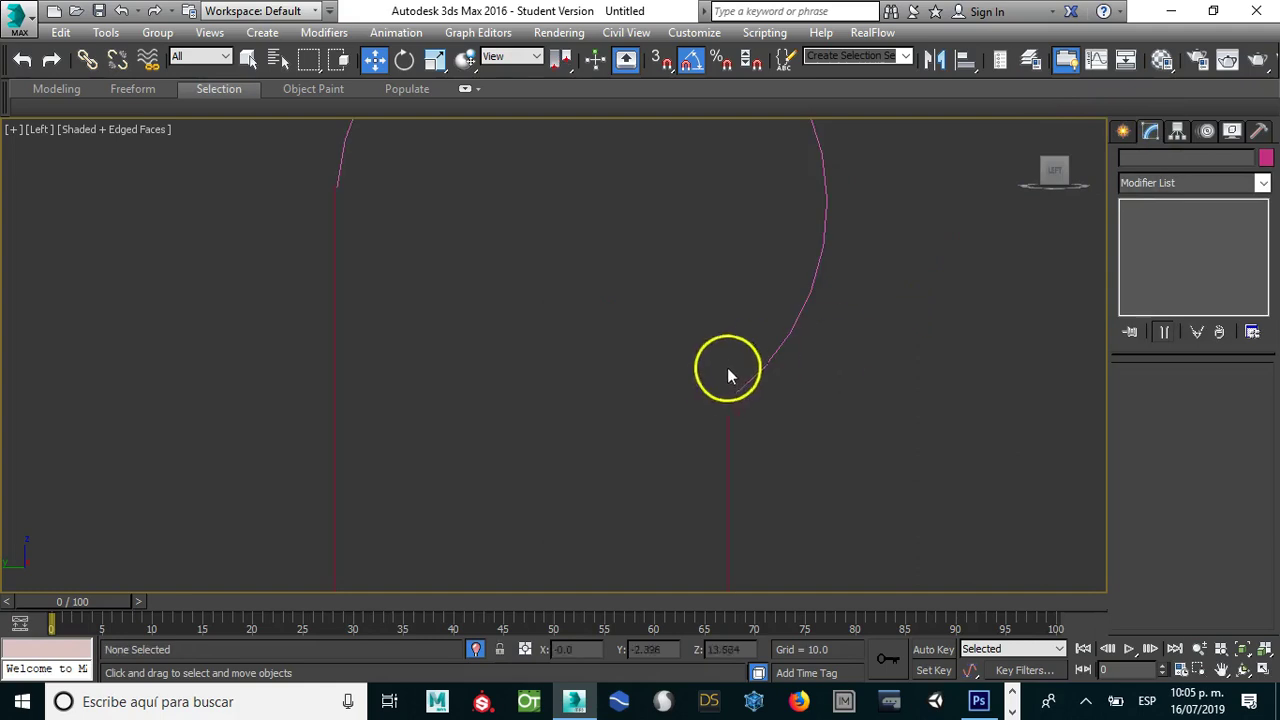
left_click(336, 172)
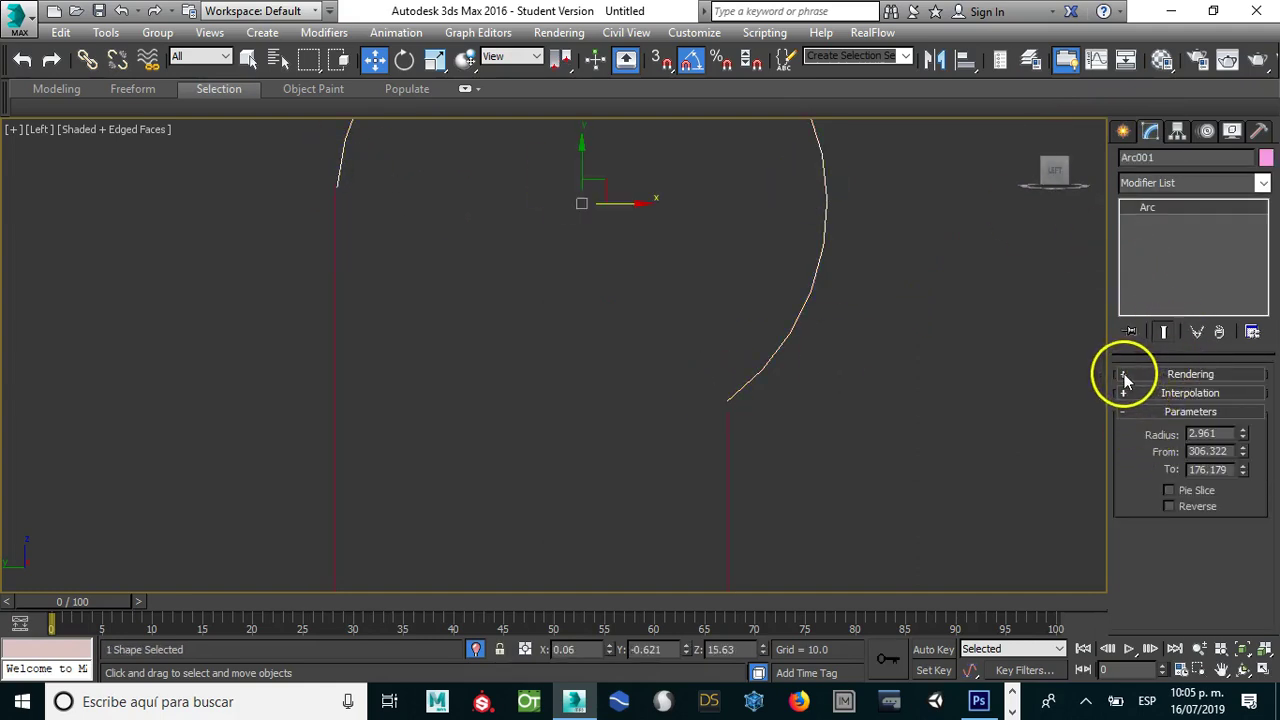
right_click(805, 299)
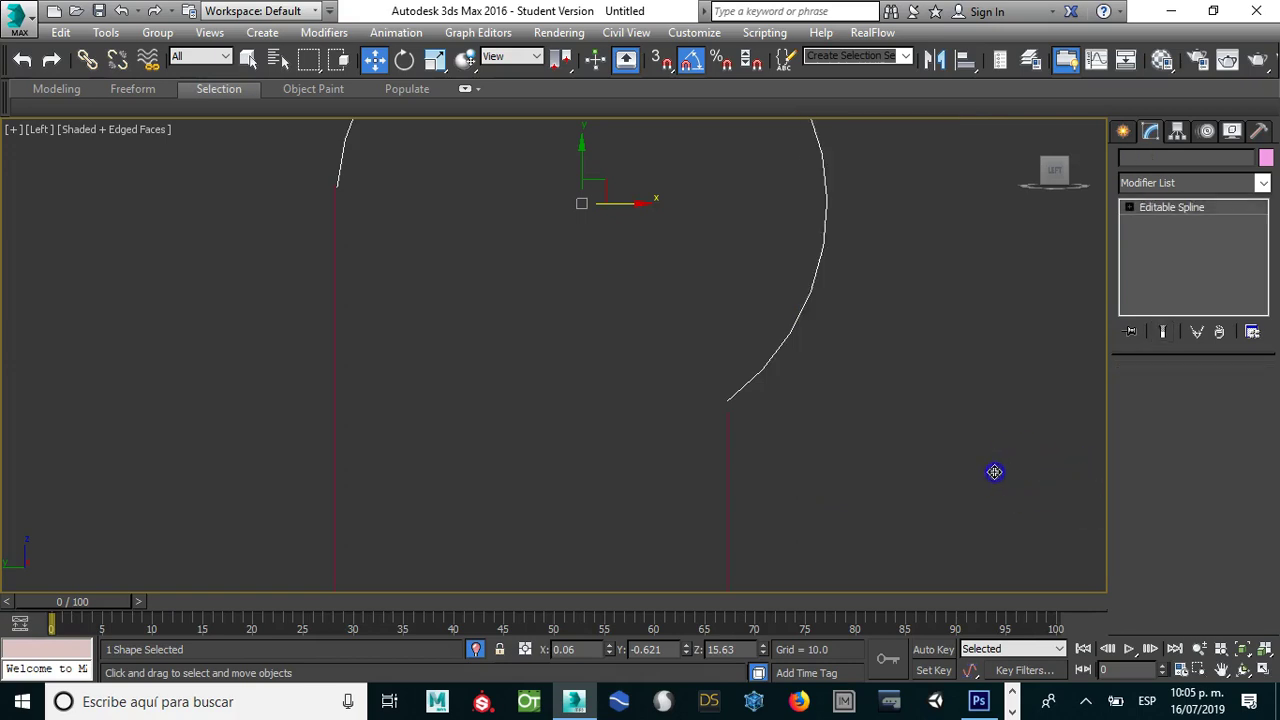
left_click(902, 420)
Step: Move the arc's left endpoint vertex onto the leg line's end
left_click(1168, 437)
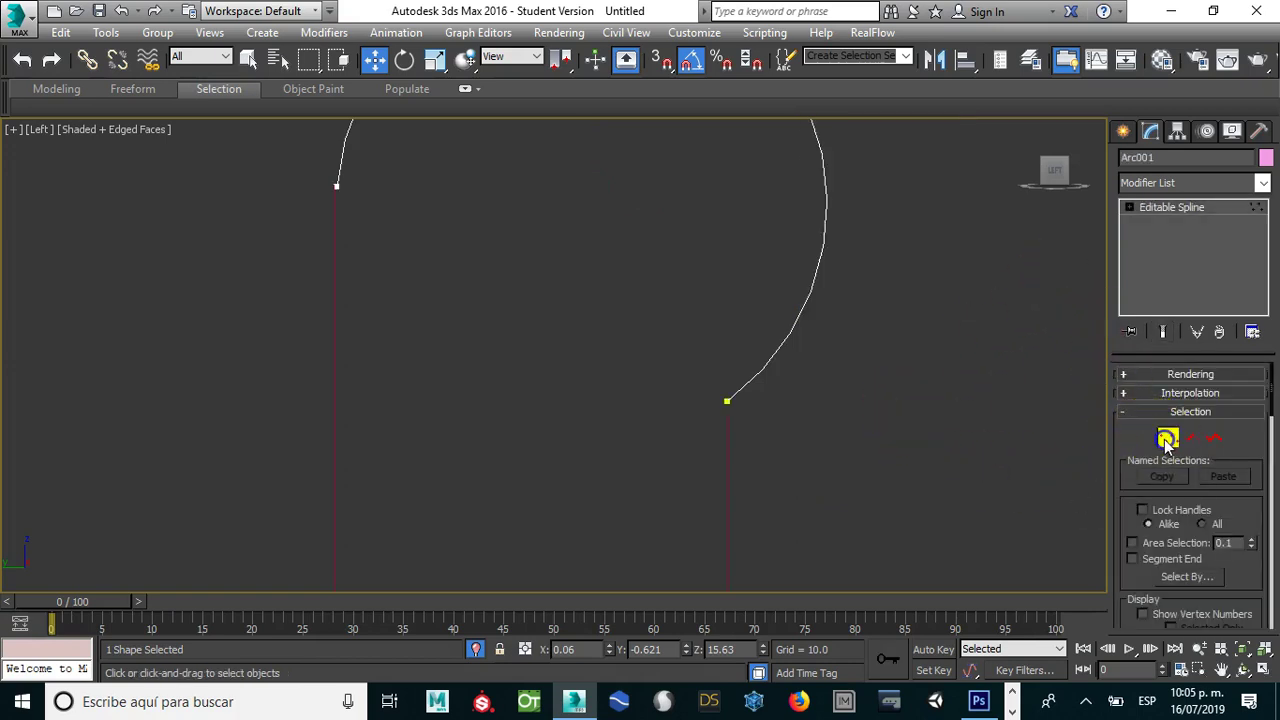
scroll(331, 200, "up", 3)
scroll(411, 229, "up", 3)
middle_click_drag(411, 229, 416, 337)
left_click(395, 310)
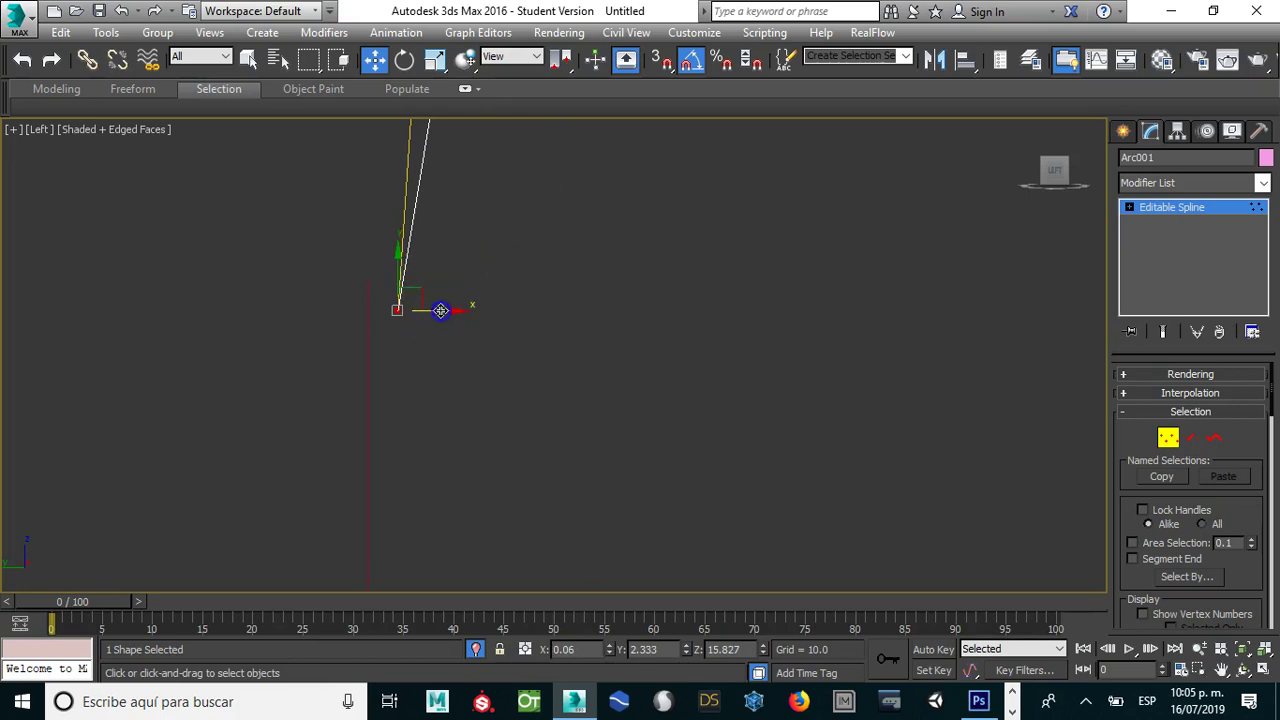
left_click_drag(440, 311, 410, 310)
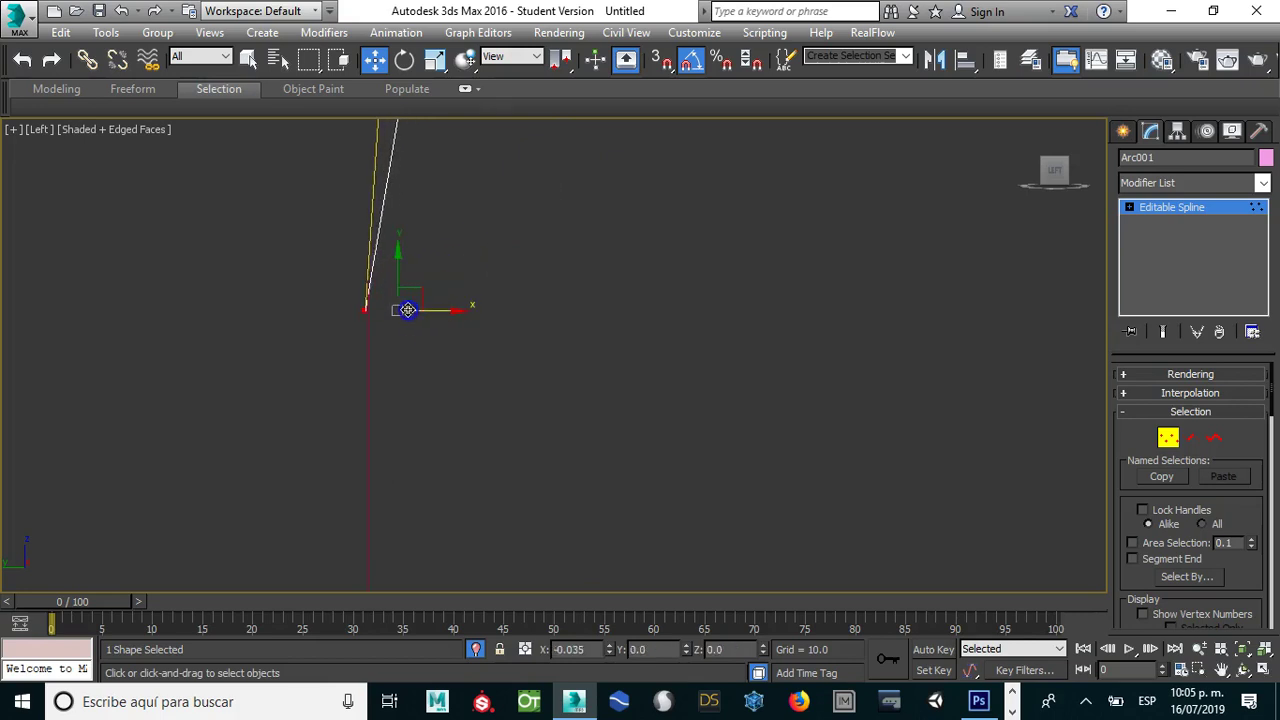
left_click_drag(366, 321, 366, 287)
middle_click_drag(366, 287, 415, 435)
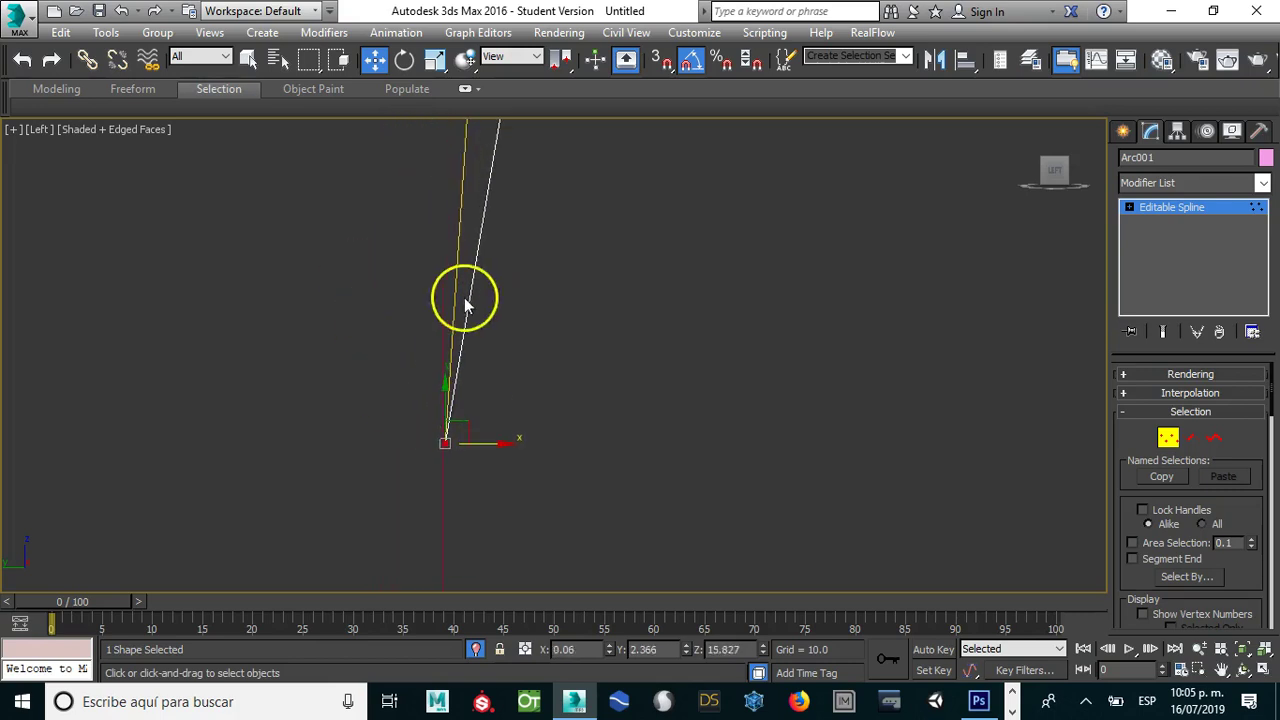
left_click(441, 279)
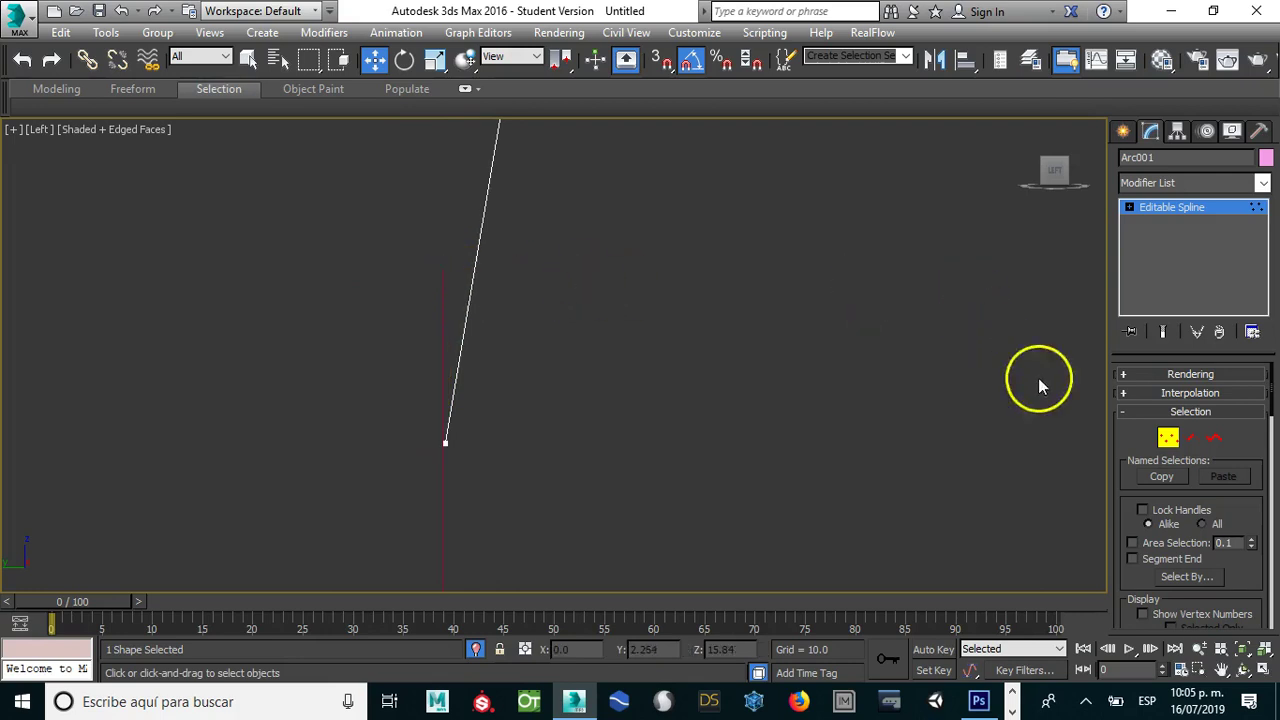
Step: Zoom to the arc's right endpoint, leave arc vertex editing, and select Line001
middle_click_drag(903, 391, 1003, 264)
scroll(857, 290, "down", 3)
middle_click_drag(511, 136, 540, 230)
scroll(706, 349, "up", 2)
scroll(623, 251, "up", 2)
middle_click_drag(623, 251, 580, 243)
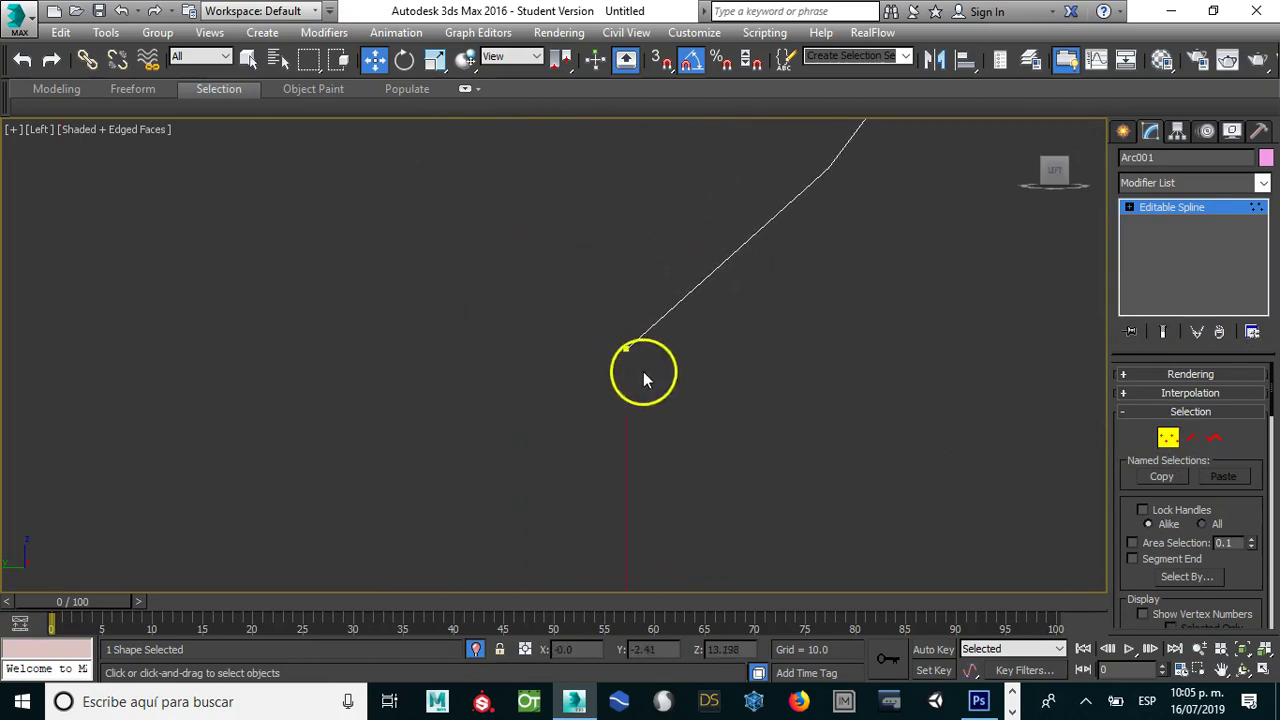
left_click(1163, 437)
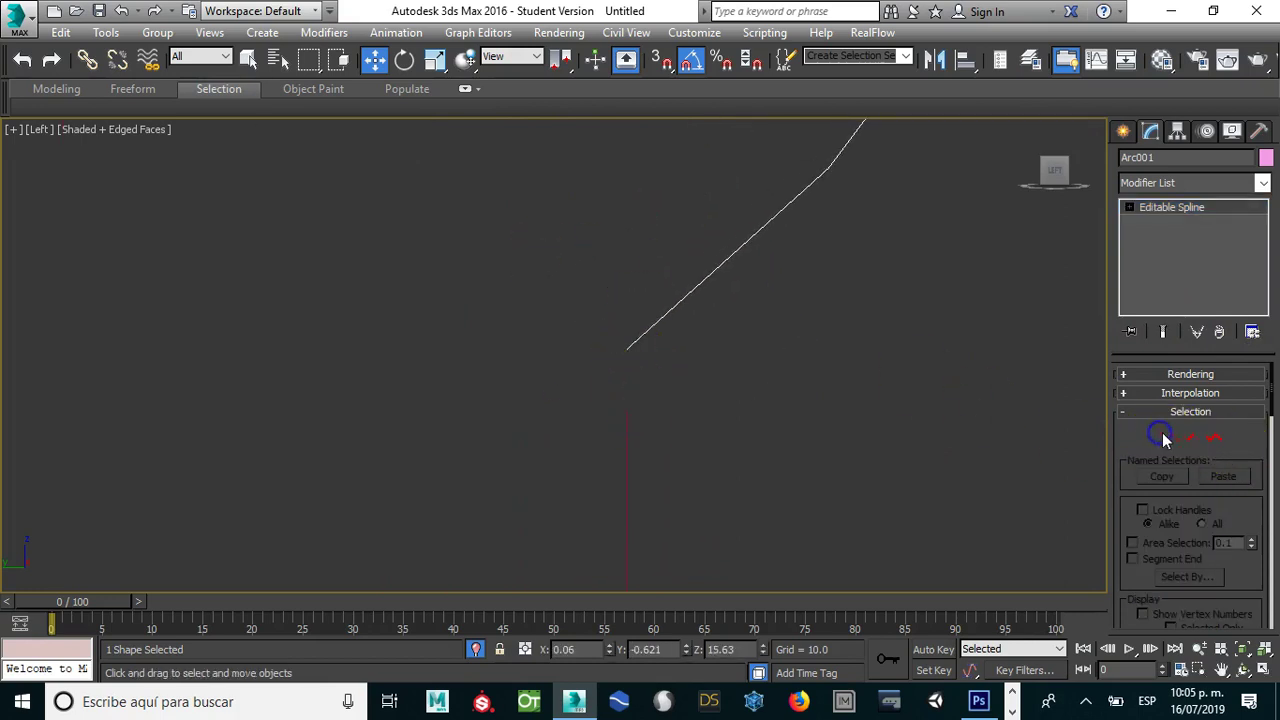
left_click(627, 418)
right_click(626, 426)
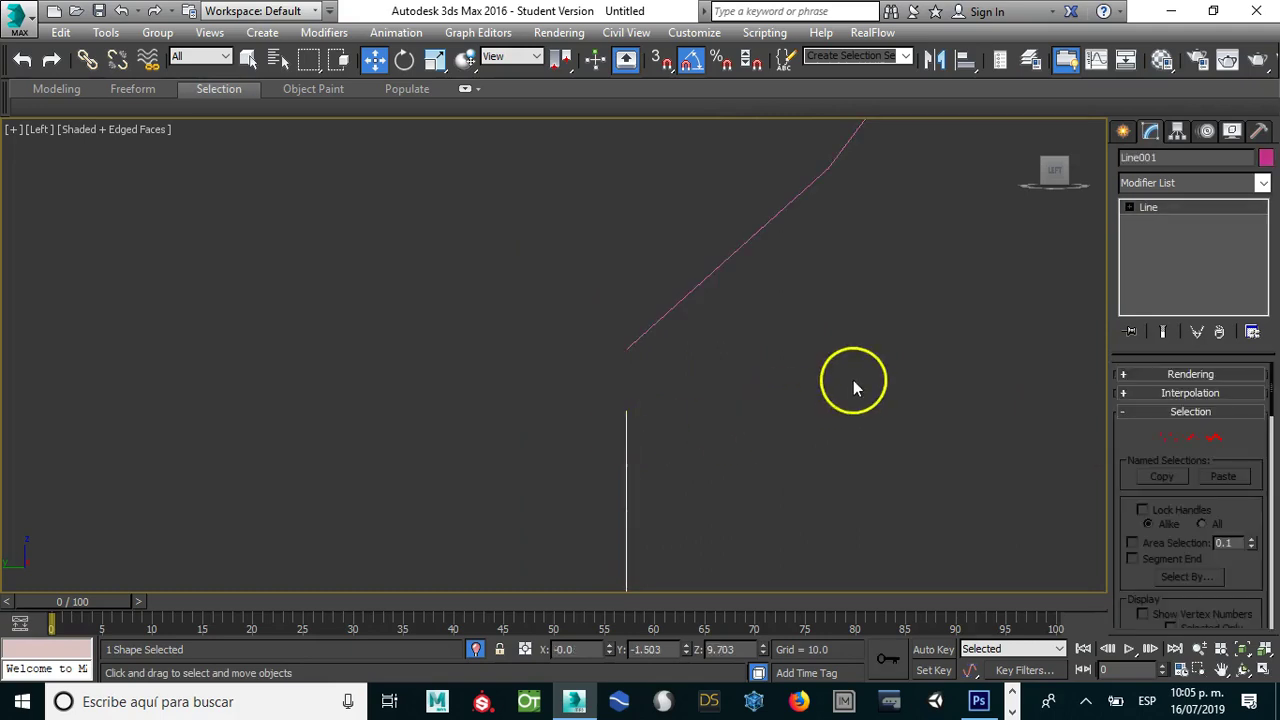
Step: Move Line001's top end vertex up to meet the arc and open the spline quad menu
left_click(1165, 437)
left_click_drag(600, 393, 648, 434)
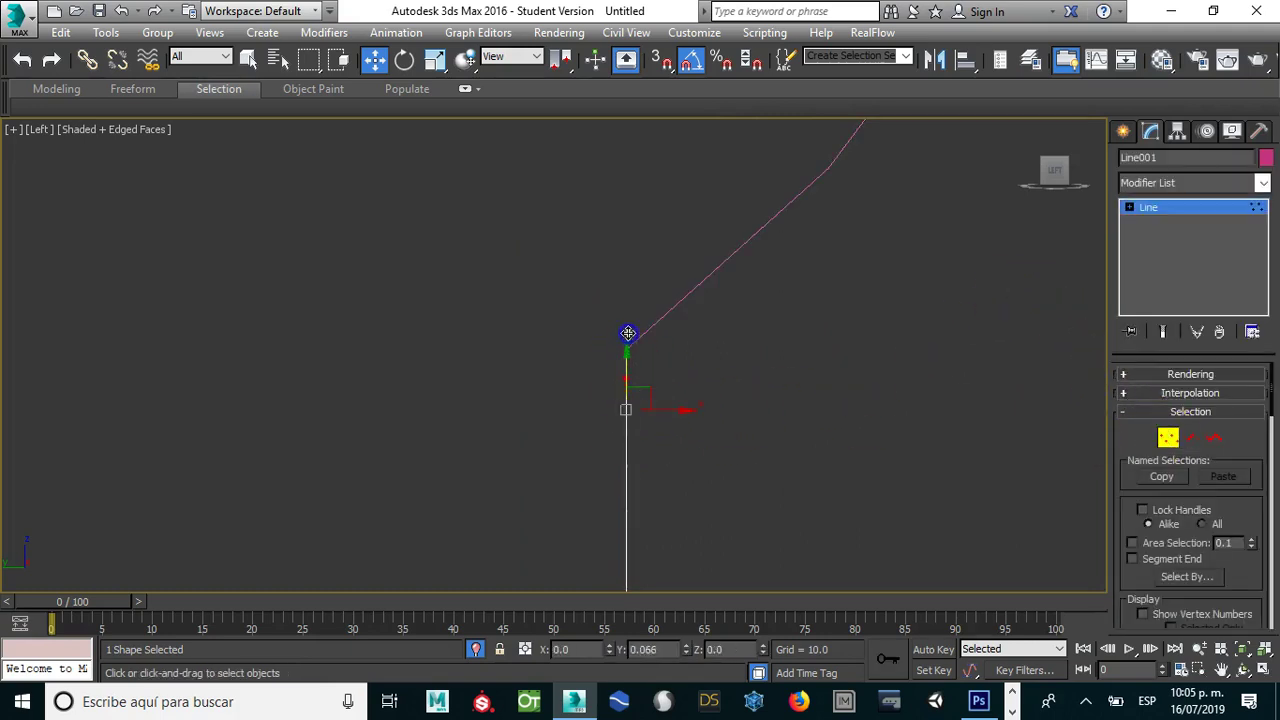
left_click_drag(629, 319, 625, 296)
mouse_move(631, 273)
middle_mouse_down()
mouse_move(529, 300)
mouse_move(706, 357)
mouse_move(411, 251)
mouse_move(499, 236)
mouse_move(449, 171)
mouse_move(650, 350)
mouse_move(613, 345)
middle_mouse_up()
left_click(323, 311)
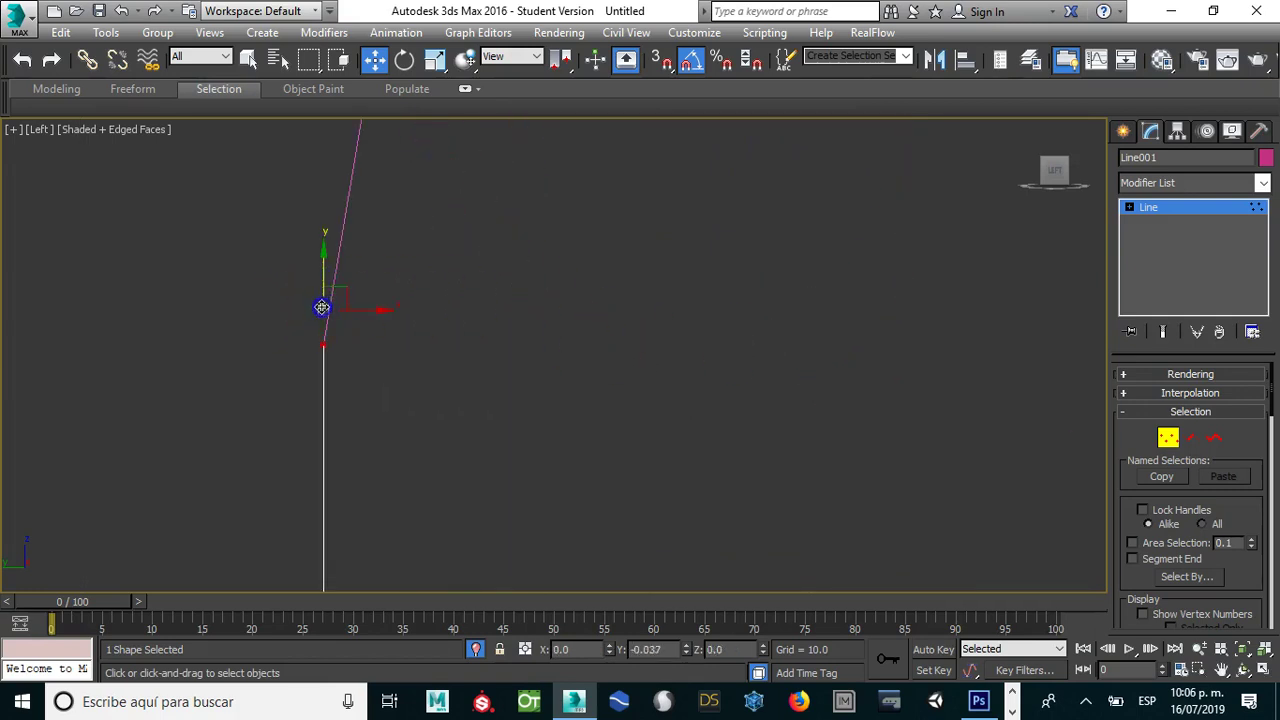
middle_click_drag(354, 346, 420, 310)
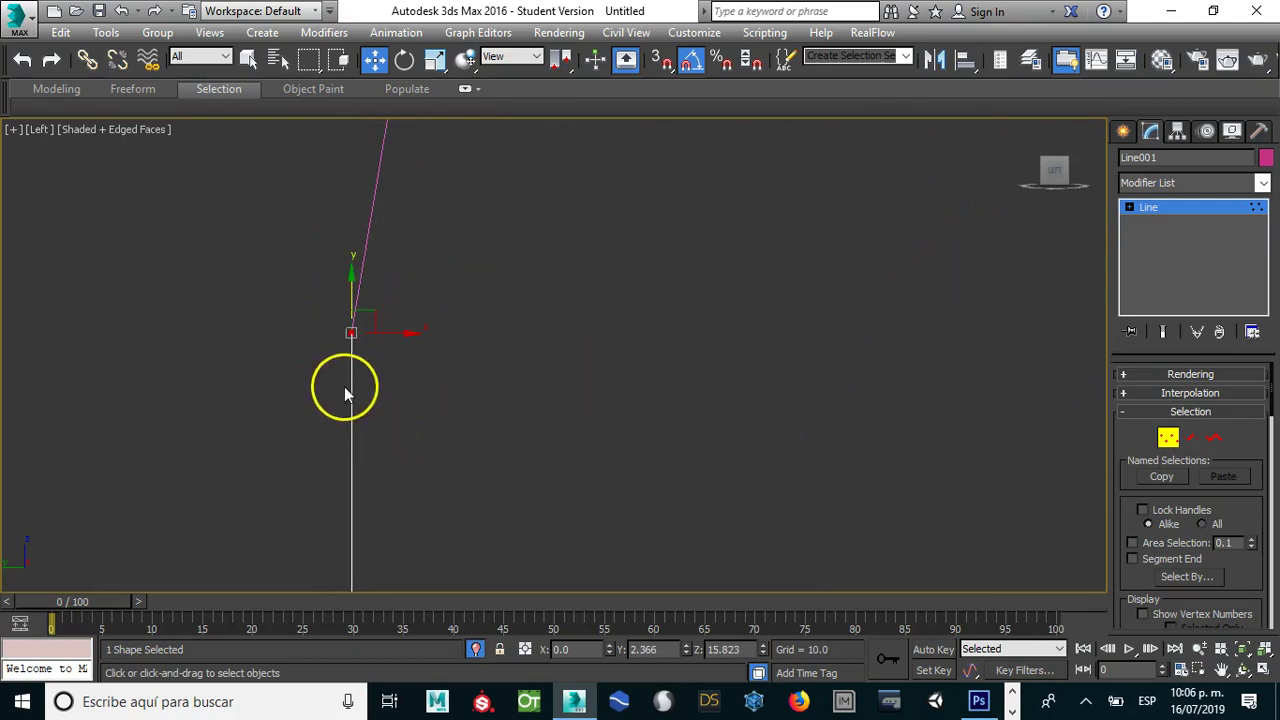
right_click(352, 445)
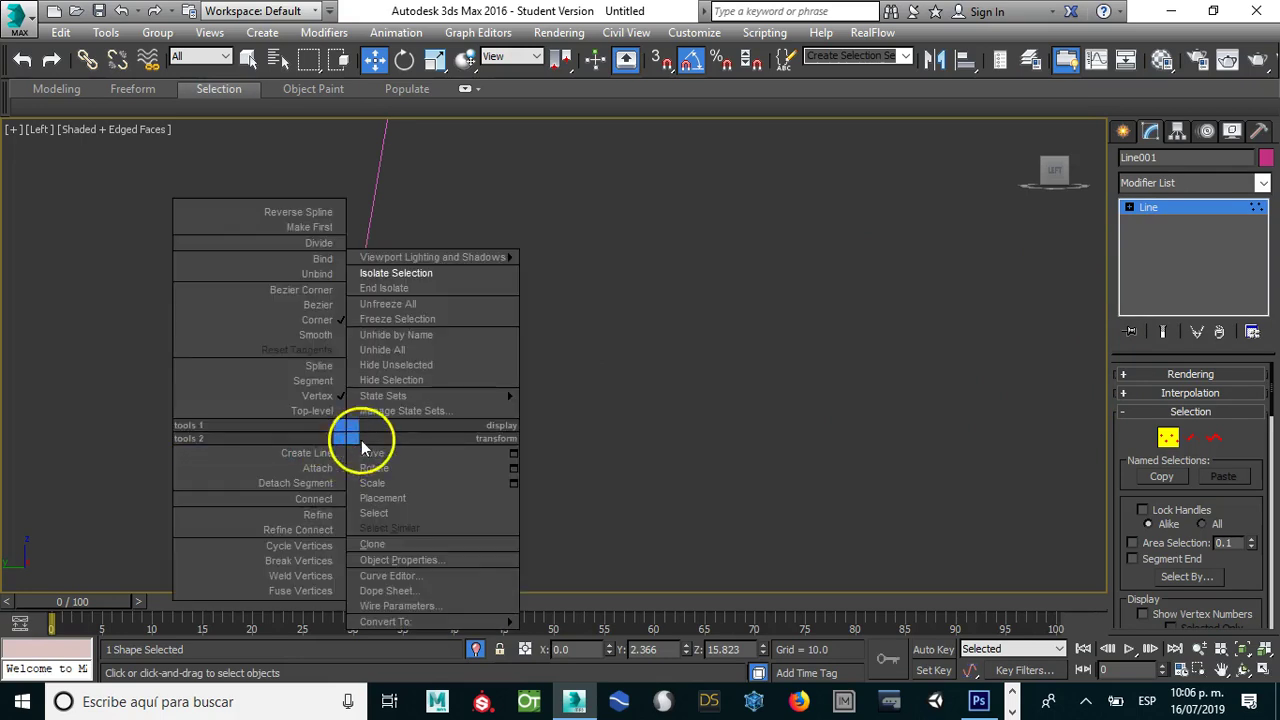
Step: Cancel Attach and choose Weld Vertices from the spline quad menu instead
left_click(318, 470)
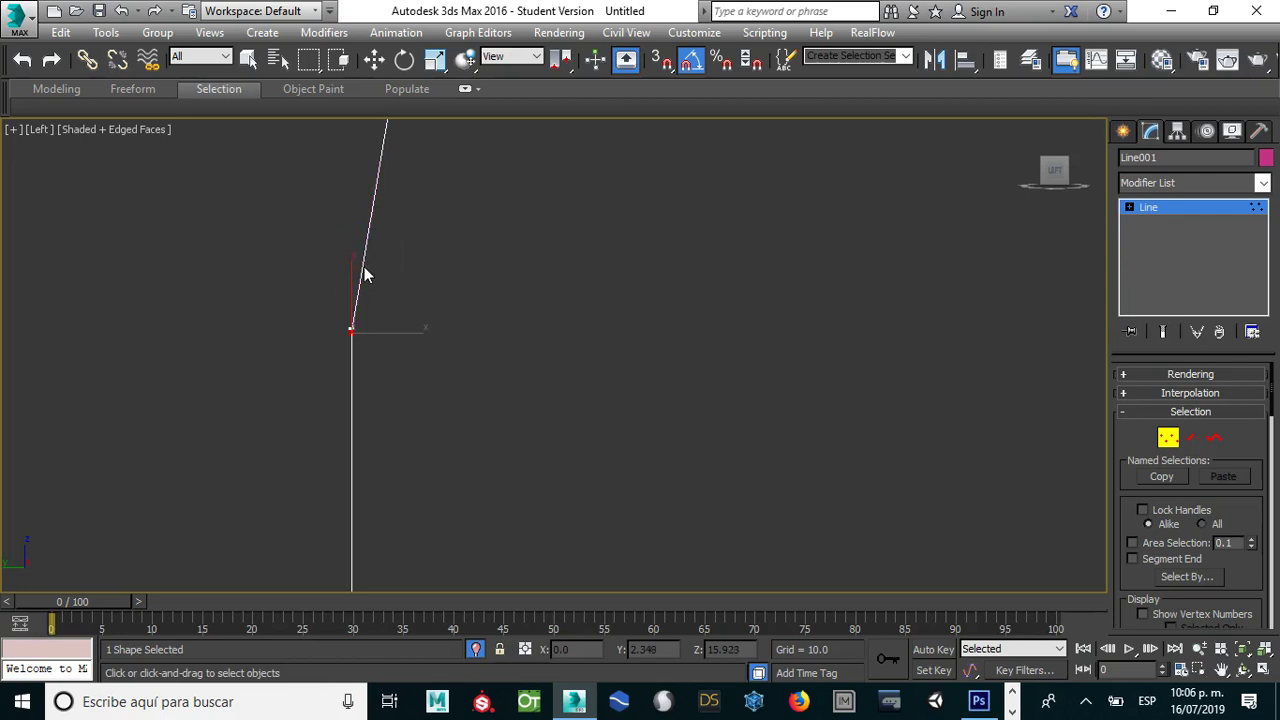
right_click(364, 277)
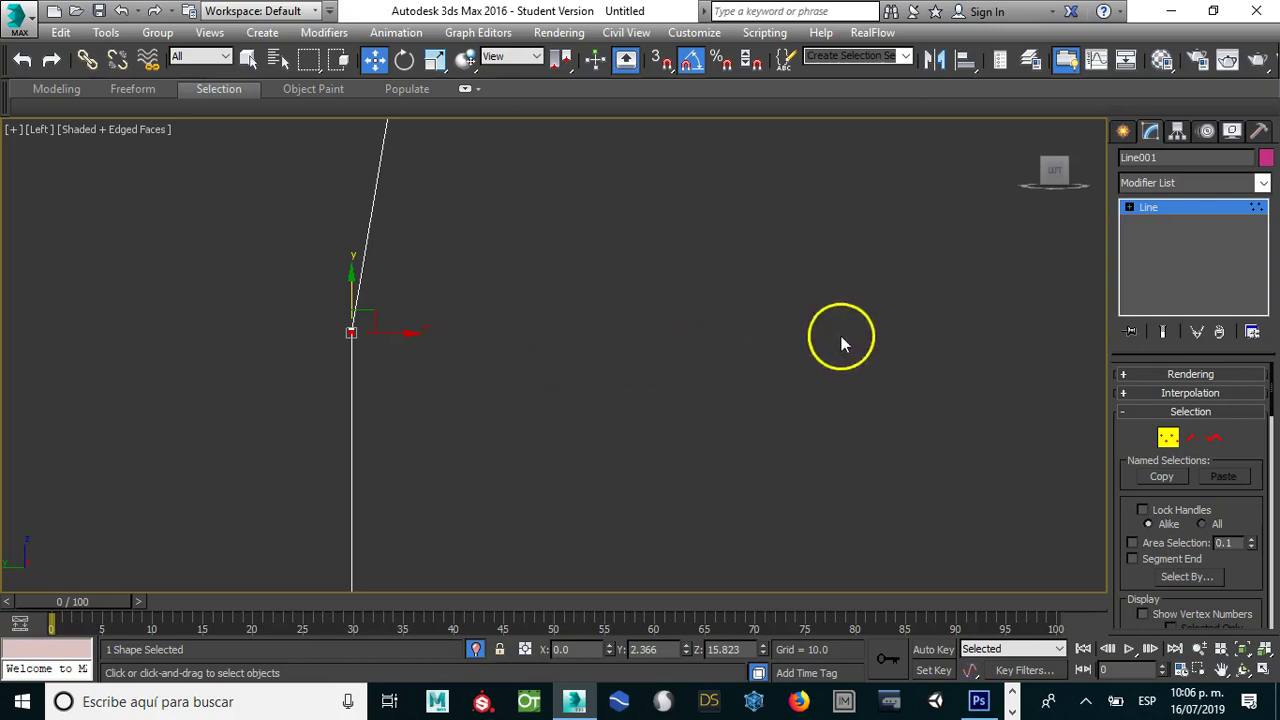
left_click(463, 394)
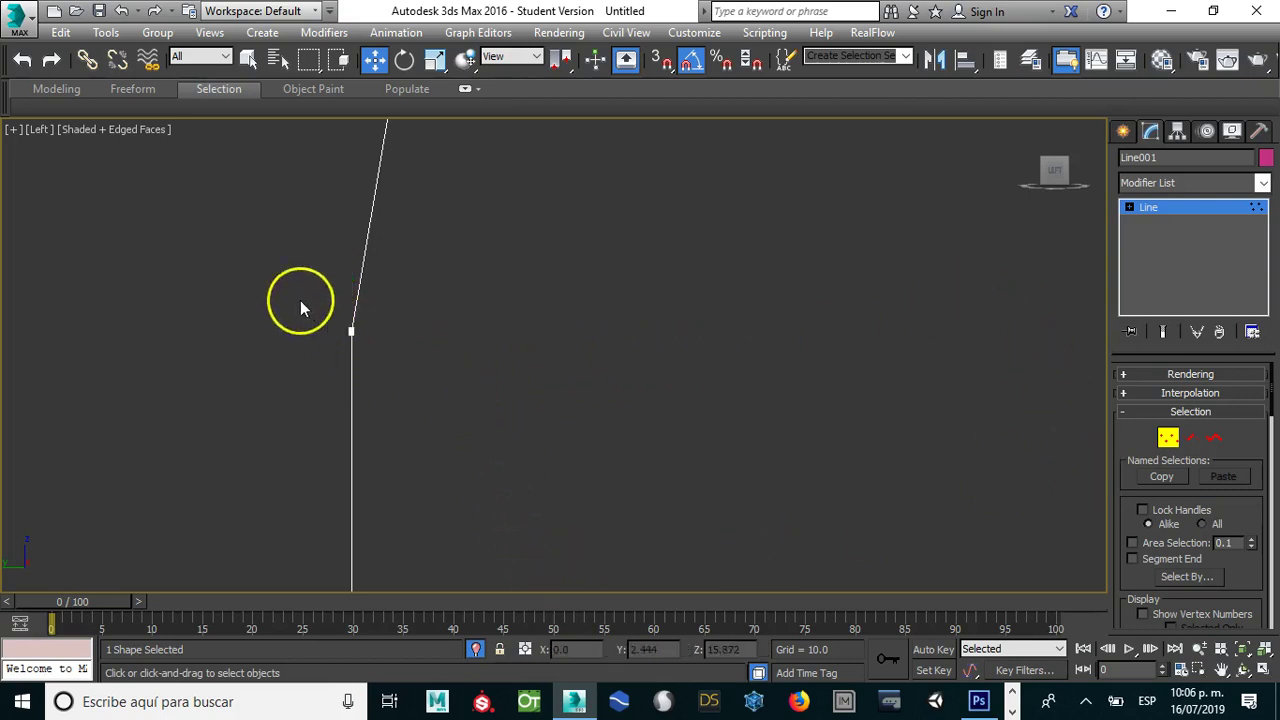
right_click(352, 340)
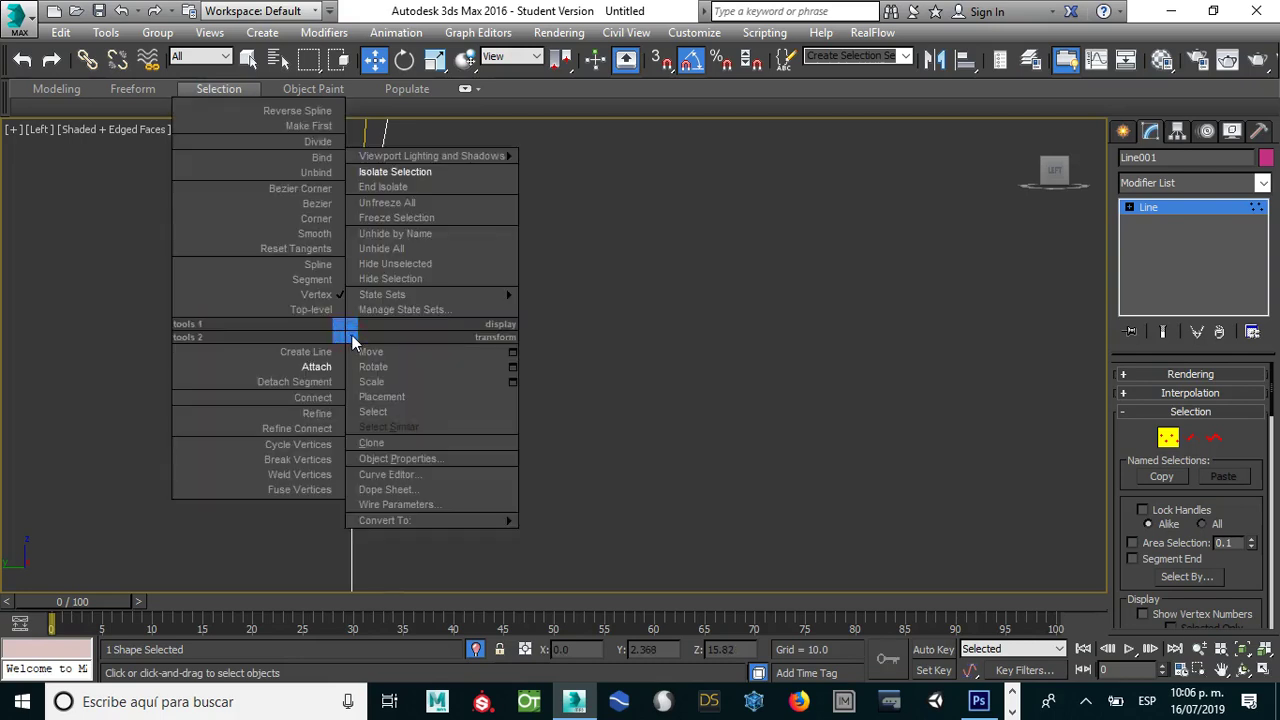
left_click(296, 474)
Step: Select the overlapping end vertices and weld them with a threshold of 134.1
left_click_drag(349, 331, 361, 338)
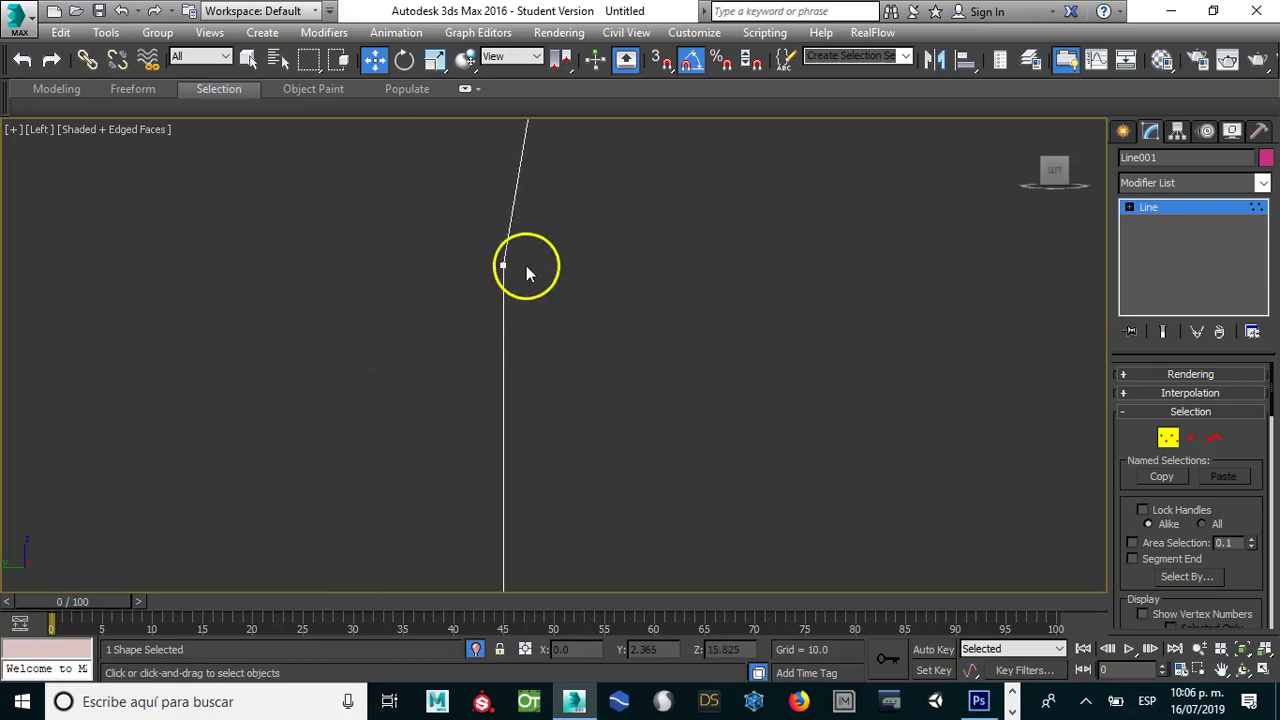
left_click(503, 263)
left_click_drag(531, 265, 575, 268)
mouse_move(530, 306)
middle_mouse_down()
mouse_move(966, 229)
mouse_move(214, 323)
mouse_move(653, 306)
mouse_move(677, 294)
mouse_move(673, 393)
middle_mouse_up()
scroll(673, 393, "up", 2)
left_click_drag(534, 405, 631, 480)
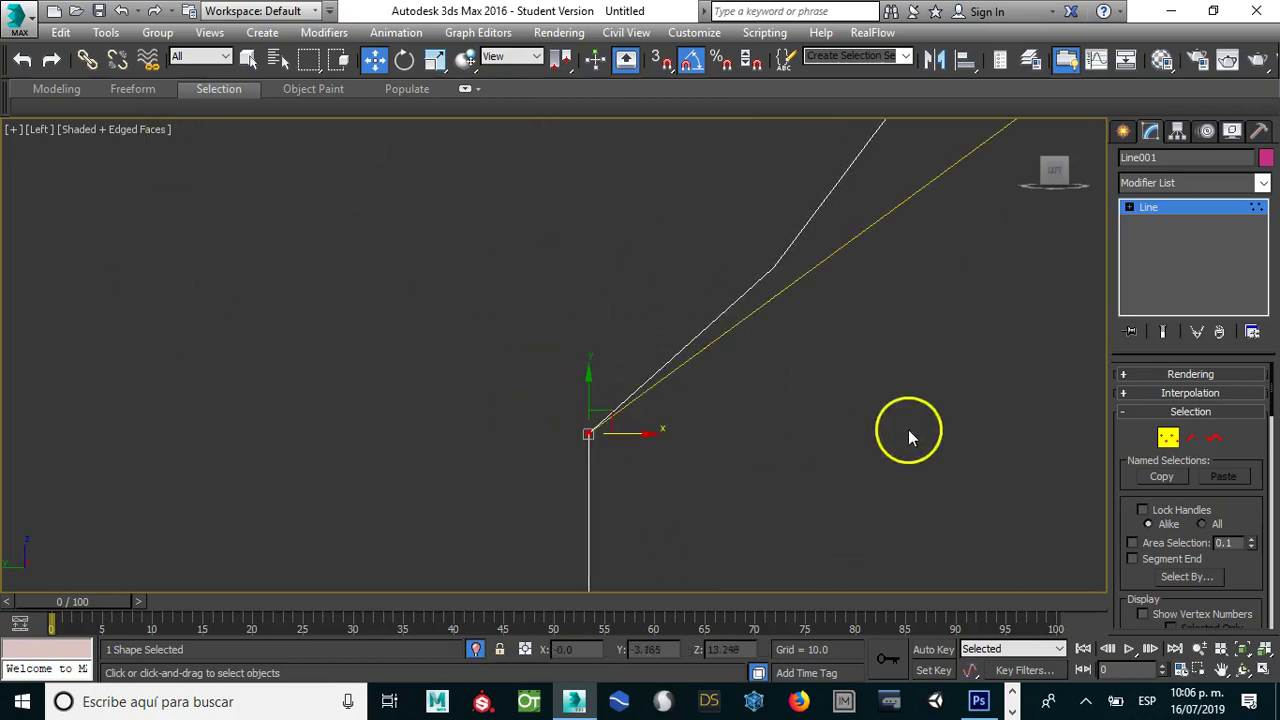
left_click_drag(1270, 420, 1271, 553)
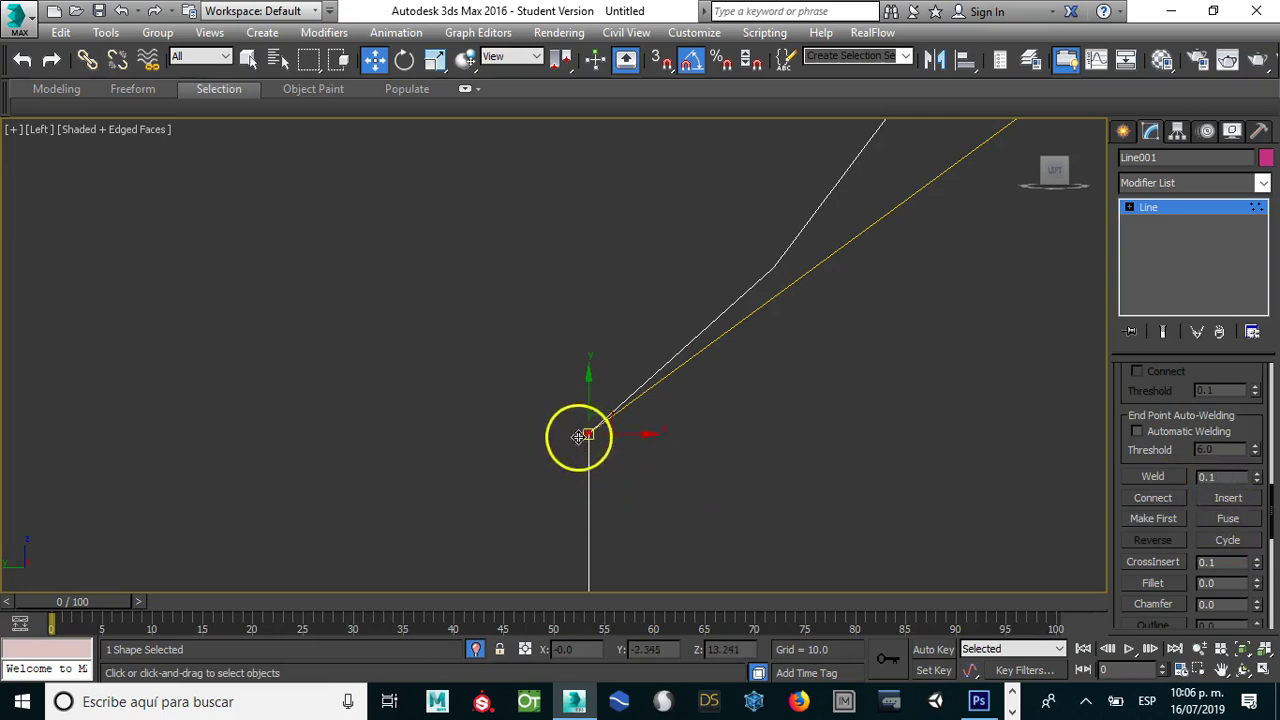
left_click_drag(1250, 488, 1258, 481)
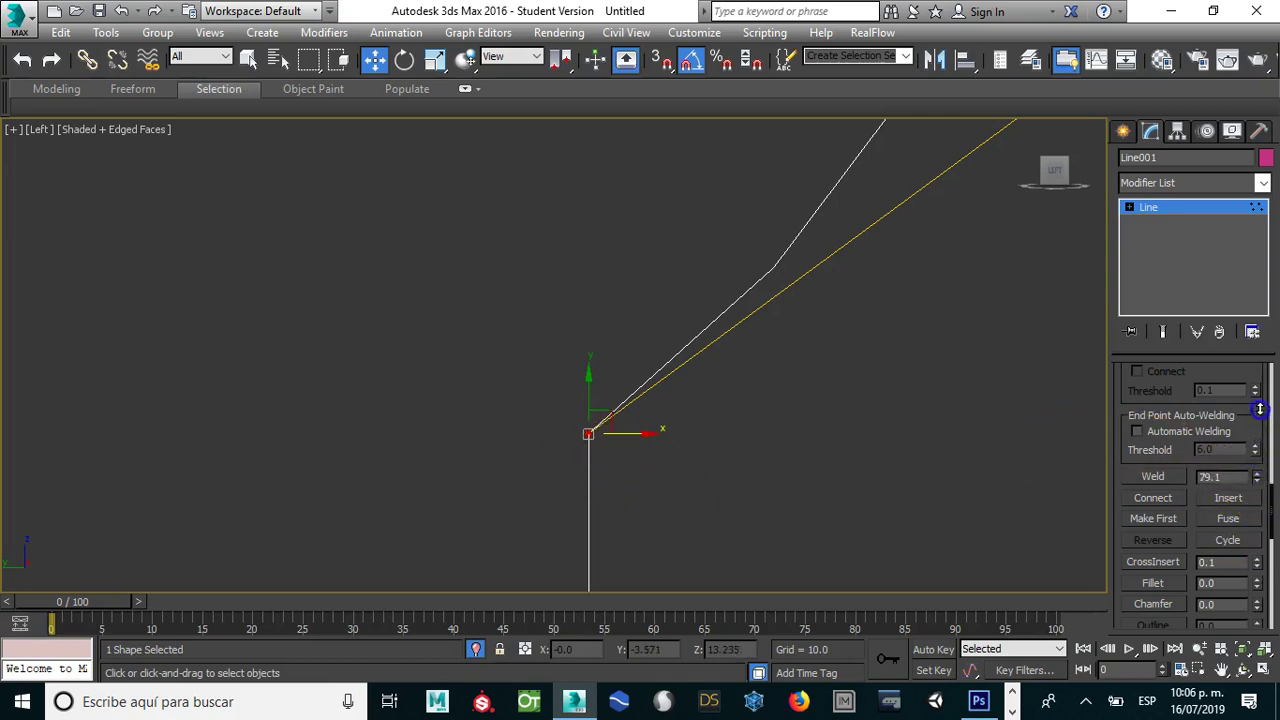
left_click(1150, 479)
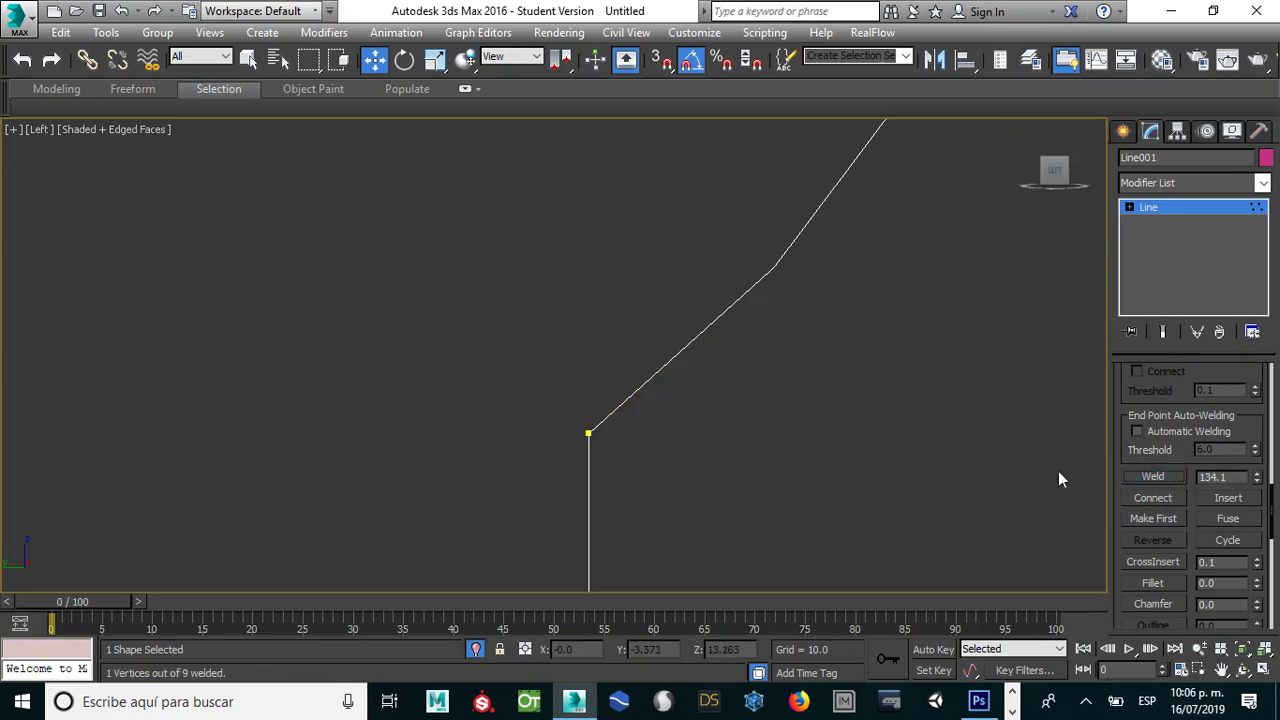
Step: Undo a stray vertex move, frame the whole leg outline, and exit Vertex level
scroll(590, 425, "down", 4)
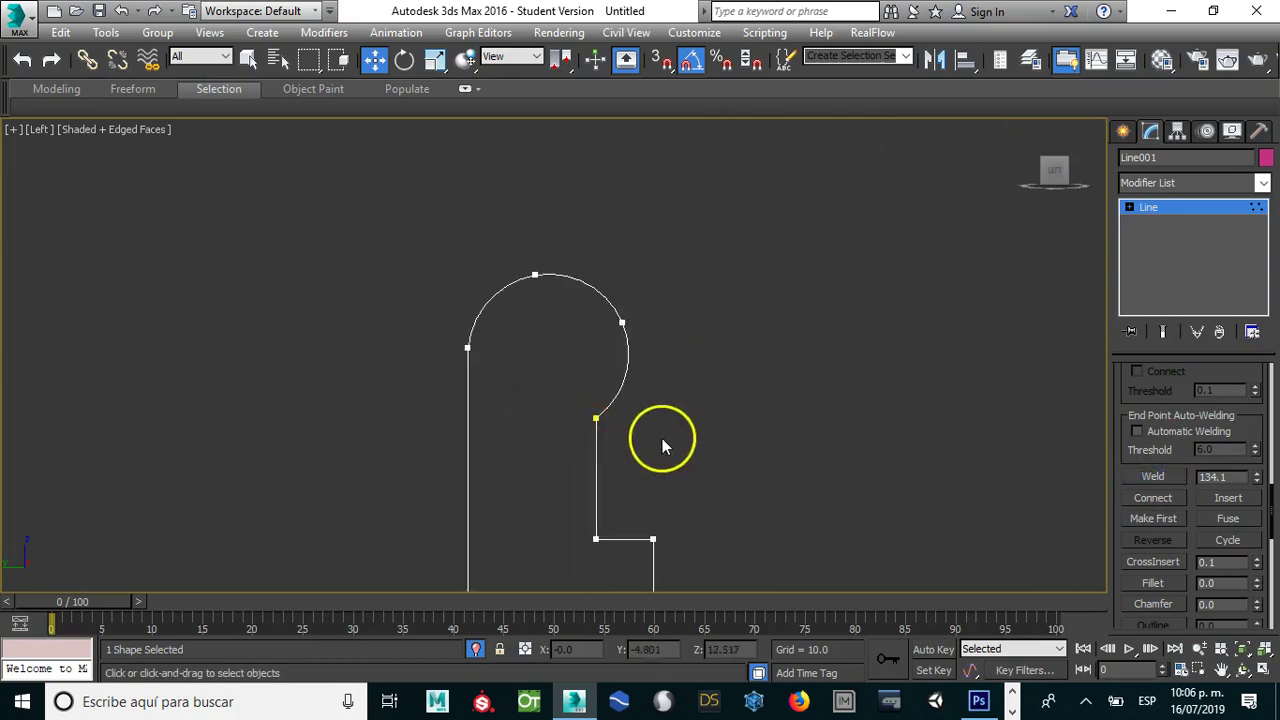
left_click_drag(596, 418, 752, 408)
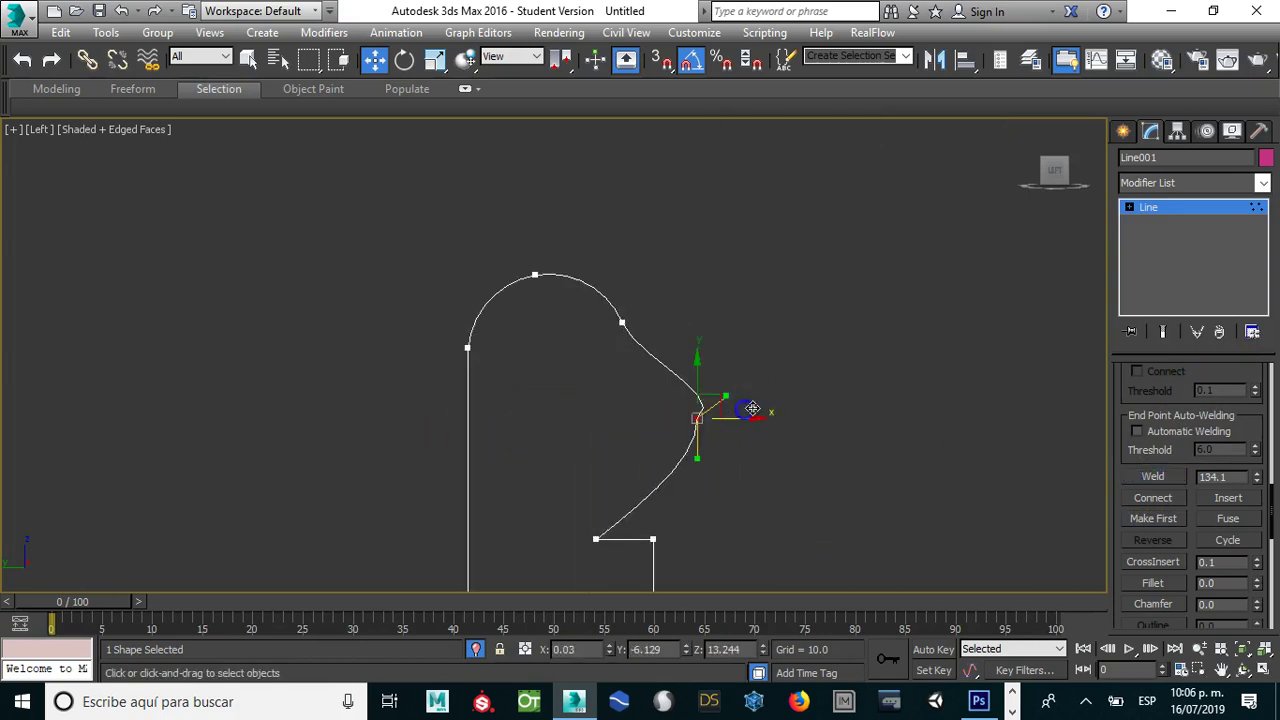
key("ctrl+z")
scroll(751, 428, "down", 3)
middle_click_drag(733, 389, 659, 356)
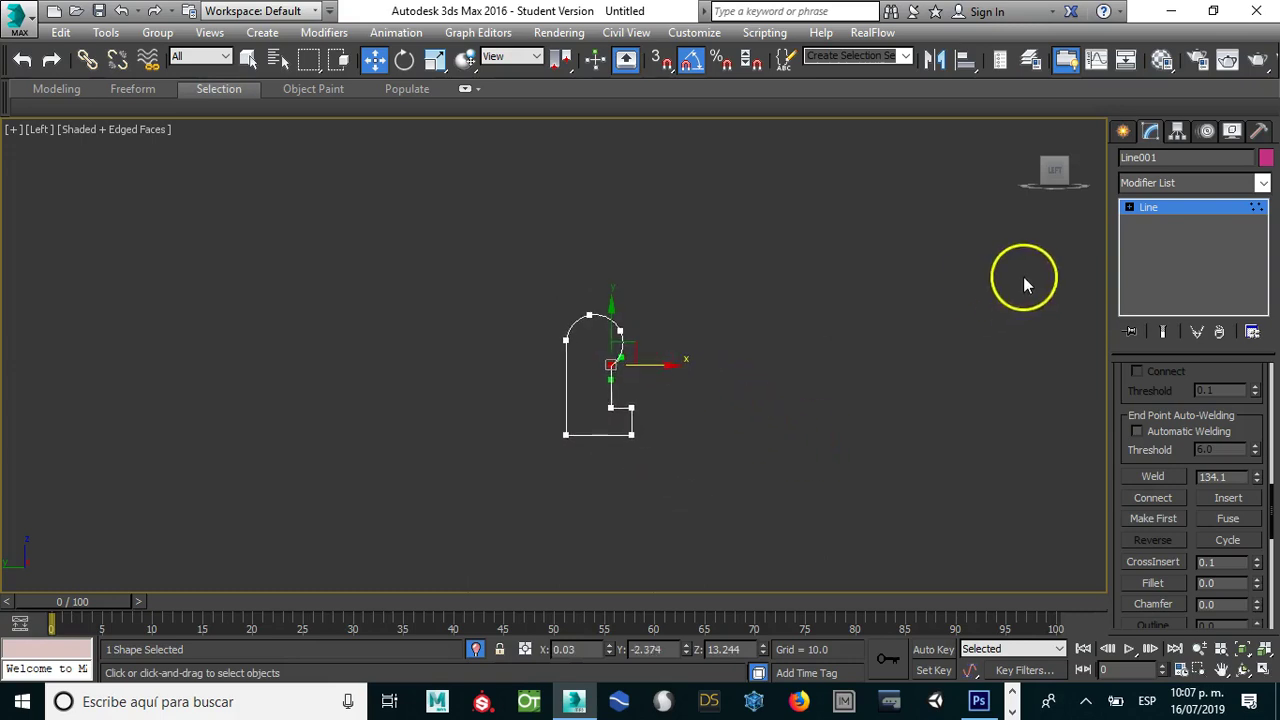
left_click(1162, 208)
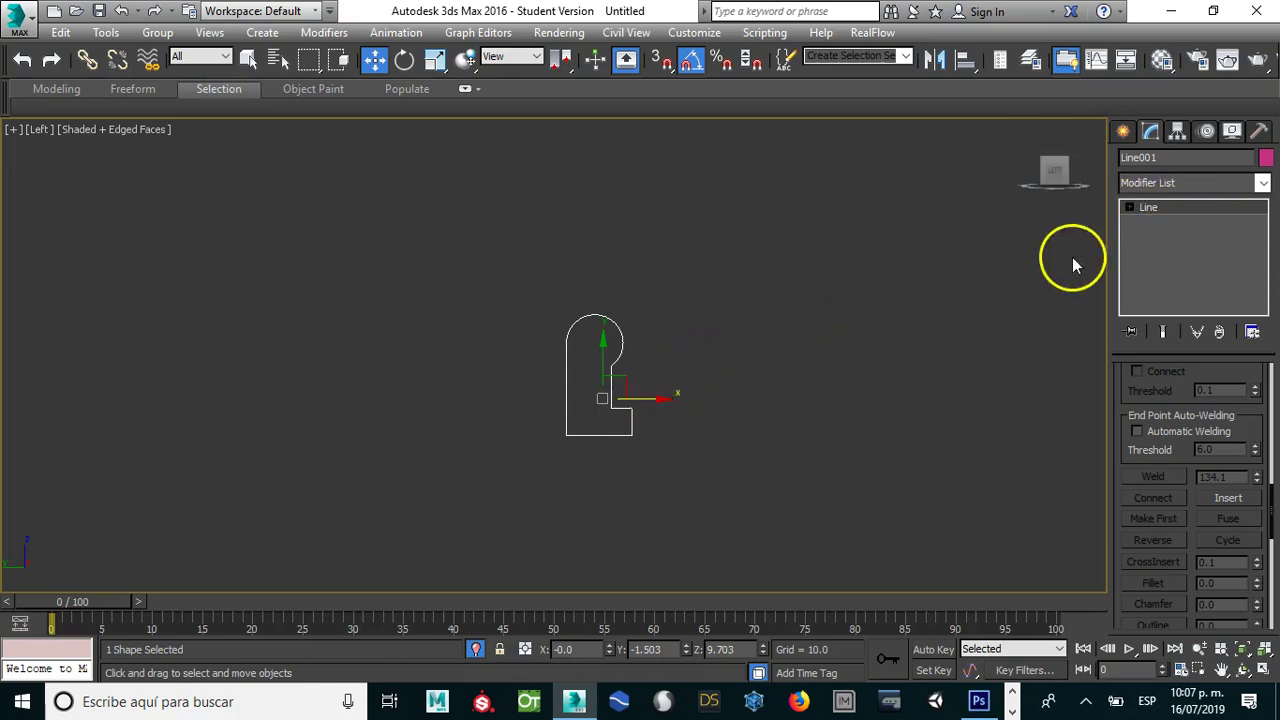
Step: Apply an Extrude modifier to Line001 and adjust its Amount to 8.5
left_click(1263, 183)
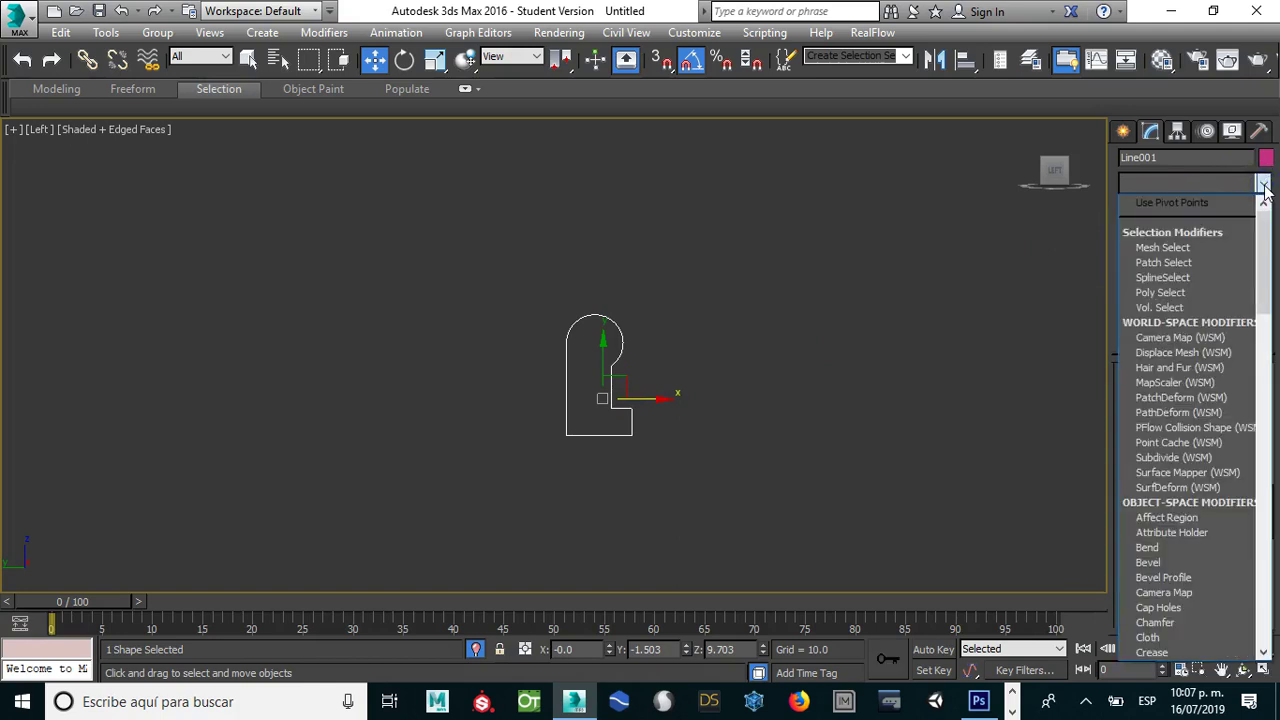
type("e")
key("Down")
key("Down")
key("Down")
key("Down")
key("Down")
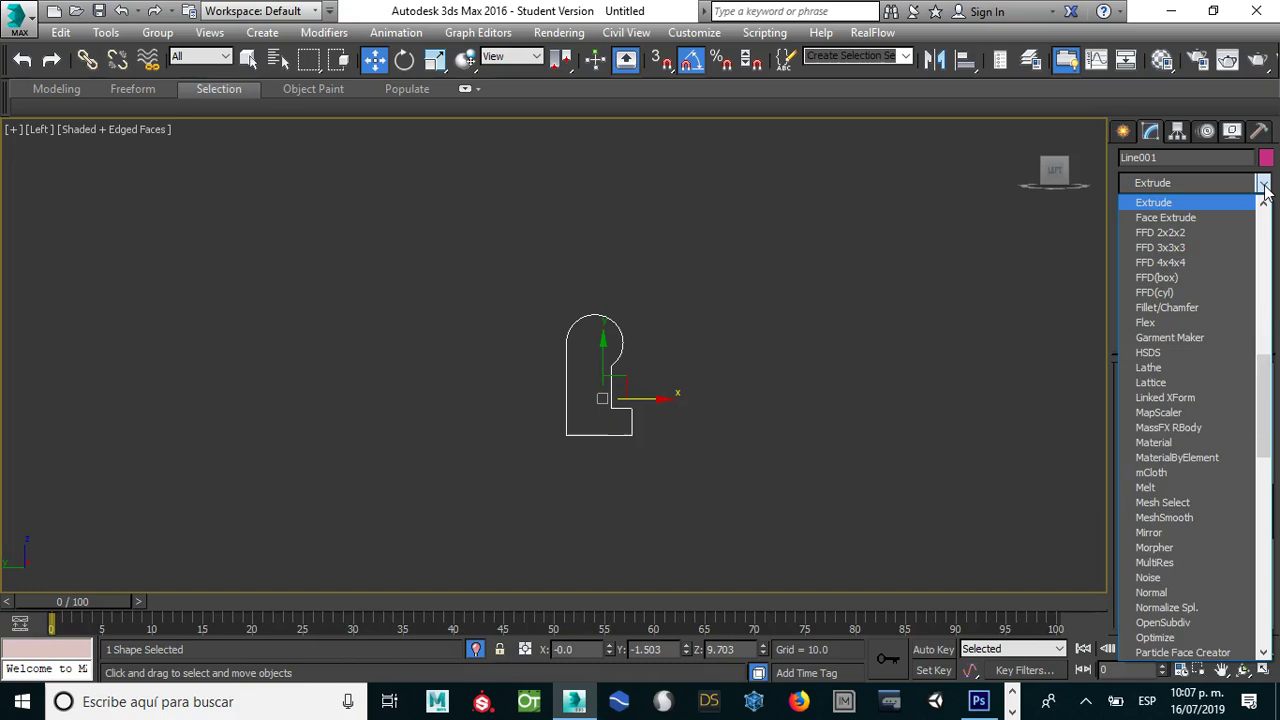
key("Return")
left_click_drag(1245, 402, 1244, 350)
left_click(637, 397)
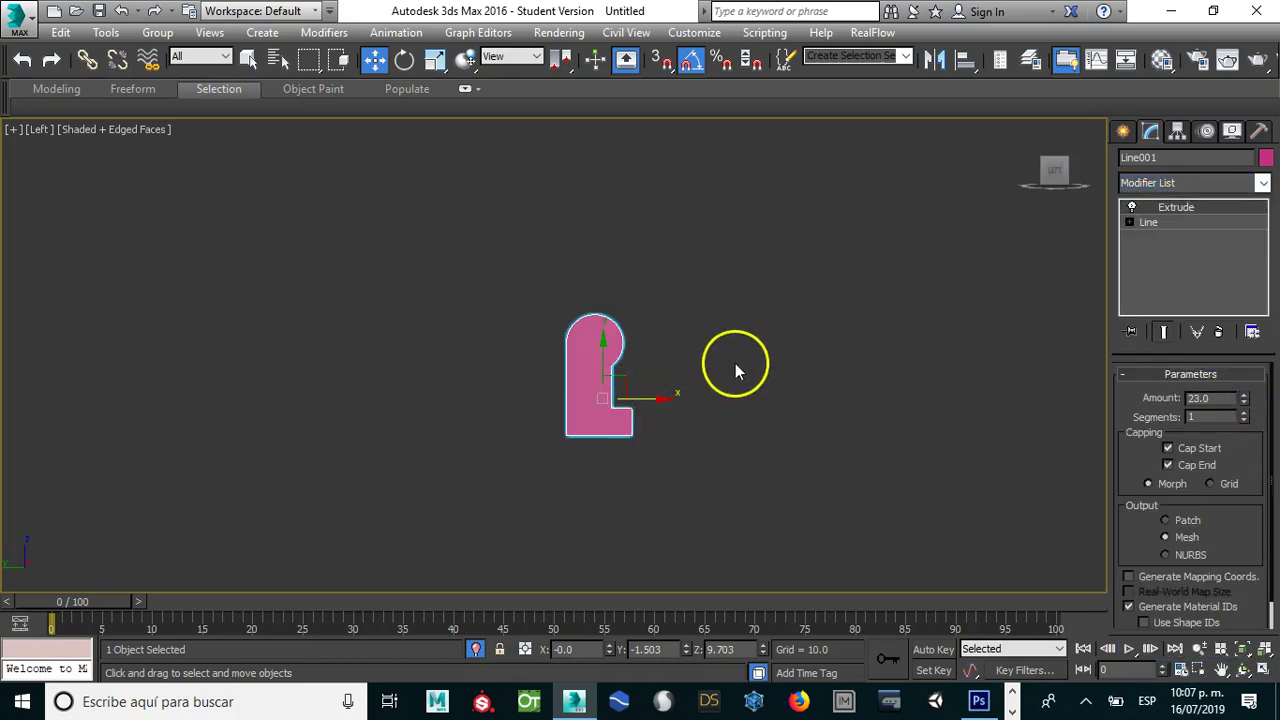
middle_click_drag(754, 349, 800, 330, "alt")
left_click(1224, 416)
left_click_drag(1243, 399, 1249, 427)
Step: End isolation and move the extruded leg over the front blueprint's leg
right_click(645, 377)
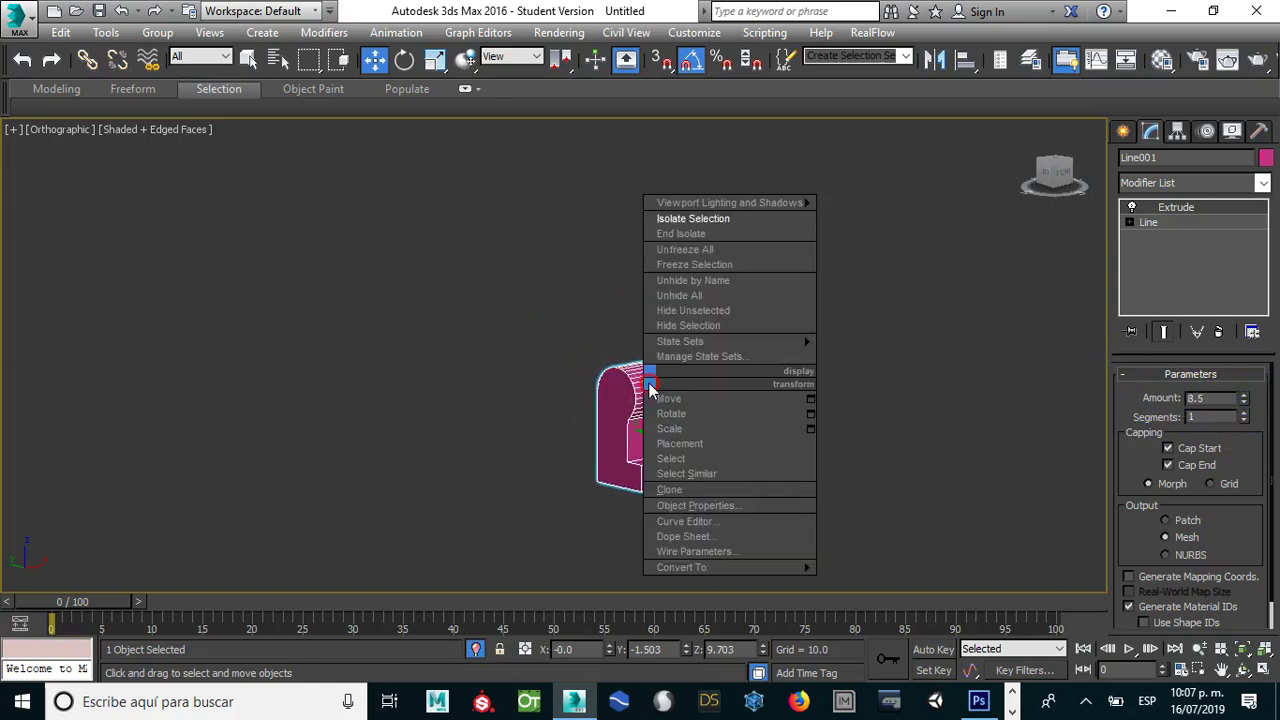
left_click(680, 233)
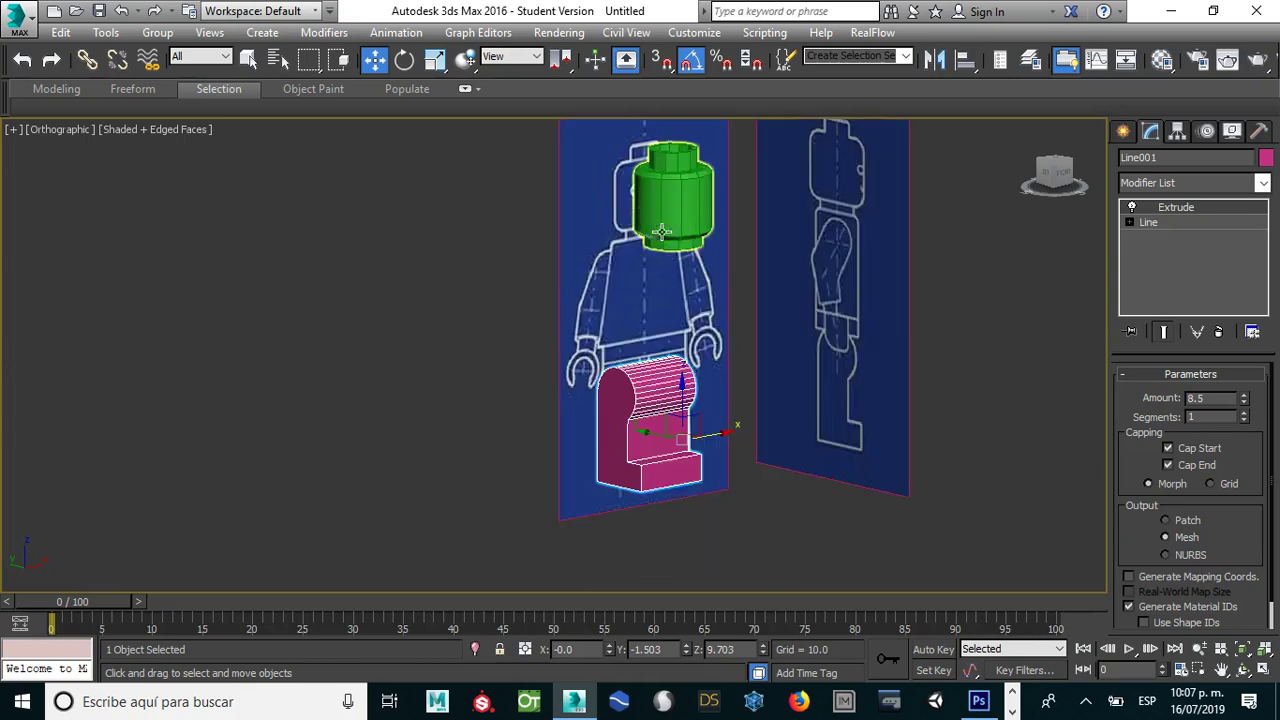
key("f")
left_click(537, 334)
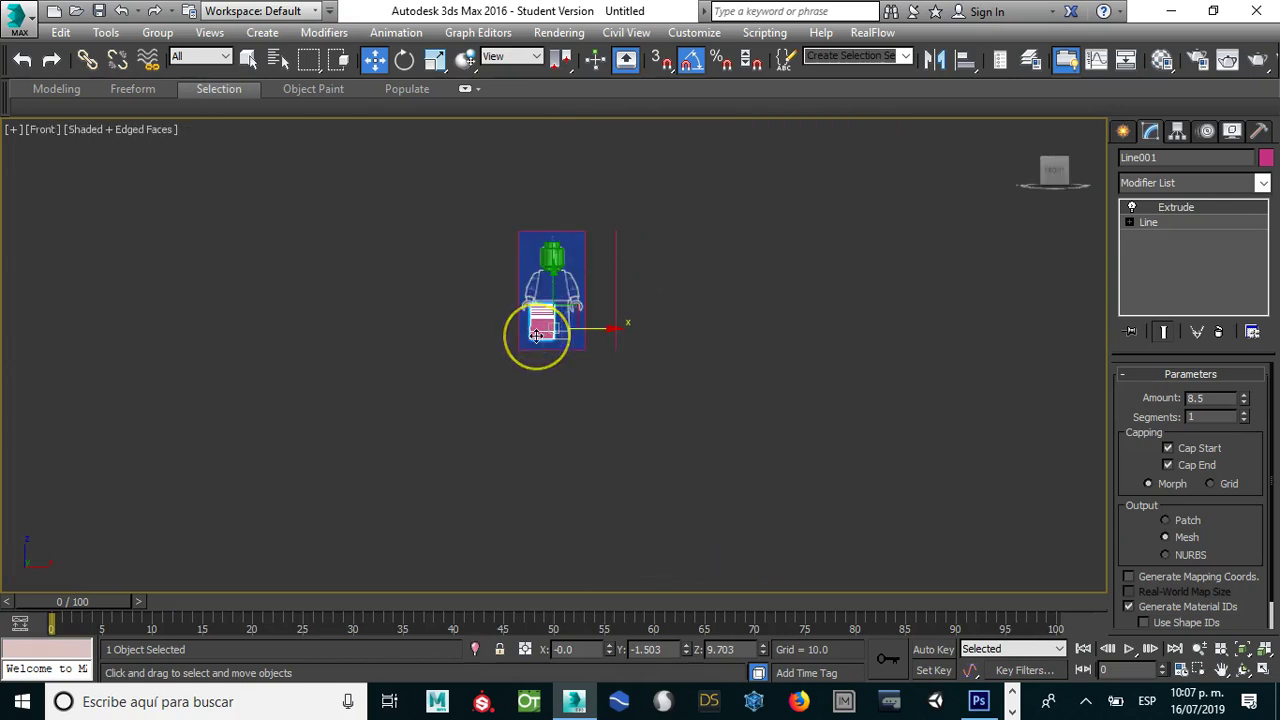
key("z")
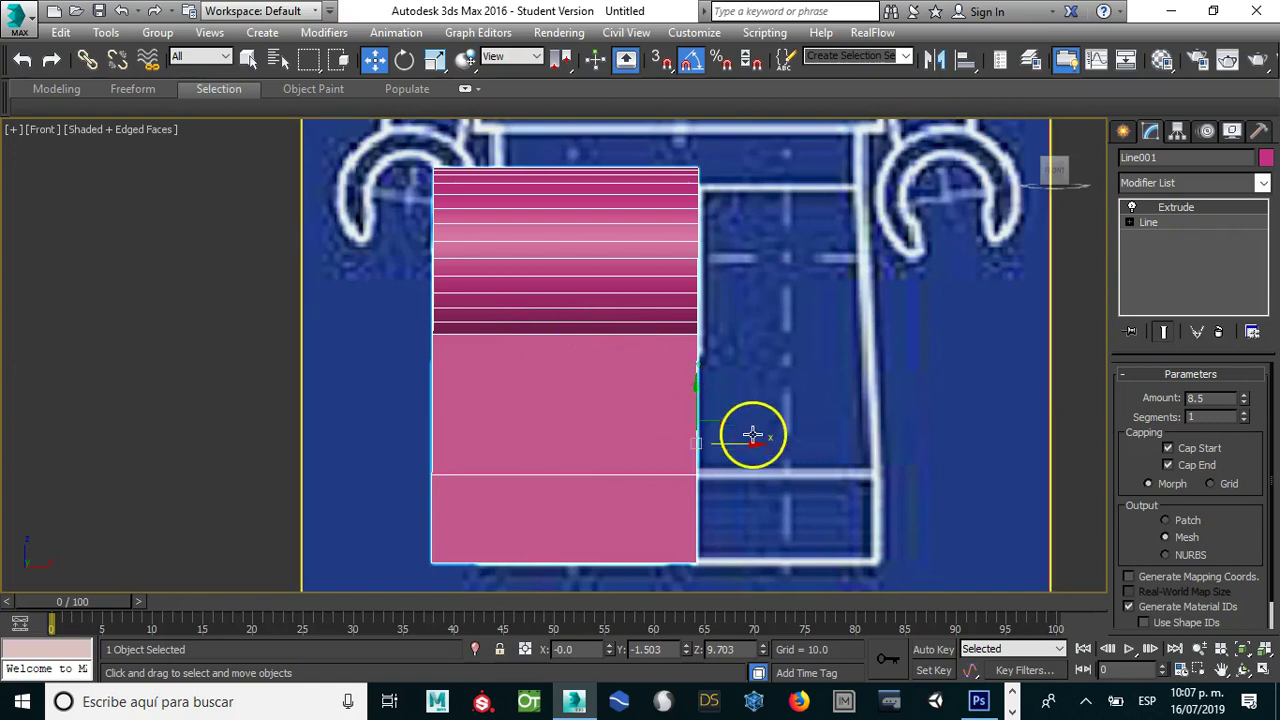
mouse_move(742, 443)
left_mouse_down()
mouse_move(718, 446)
mouse_move(1006, 441)
left_mouse_up()
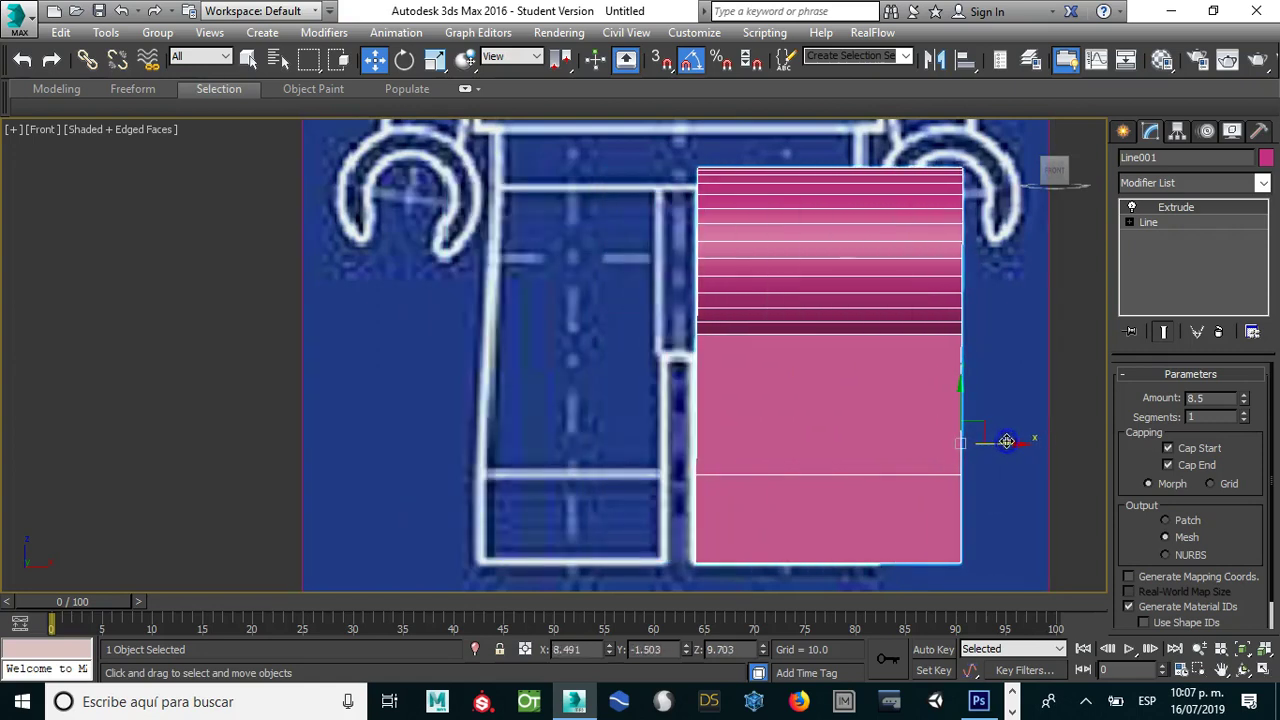
left_click_drag(1242, 398, 1240, 398)
mouse_move(1007, 446)
left_mouse_down()
mouse_move(680, 444)
mouse_move(710, 444)
left_mouse_up()
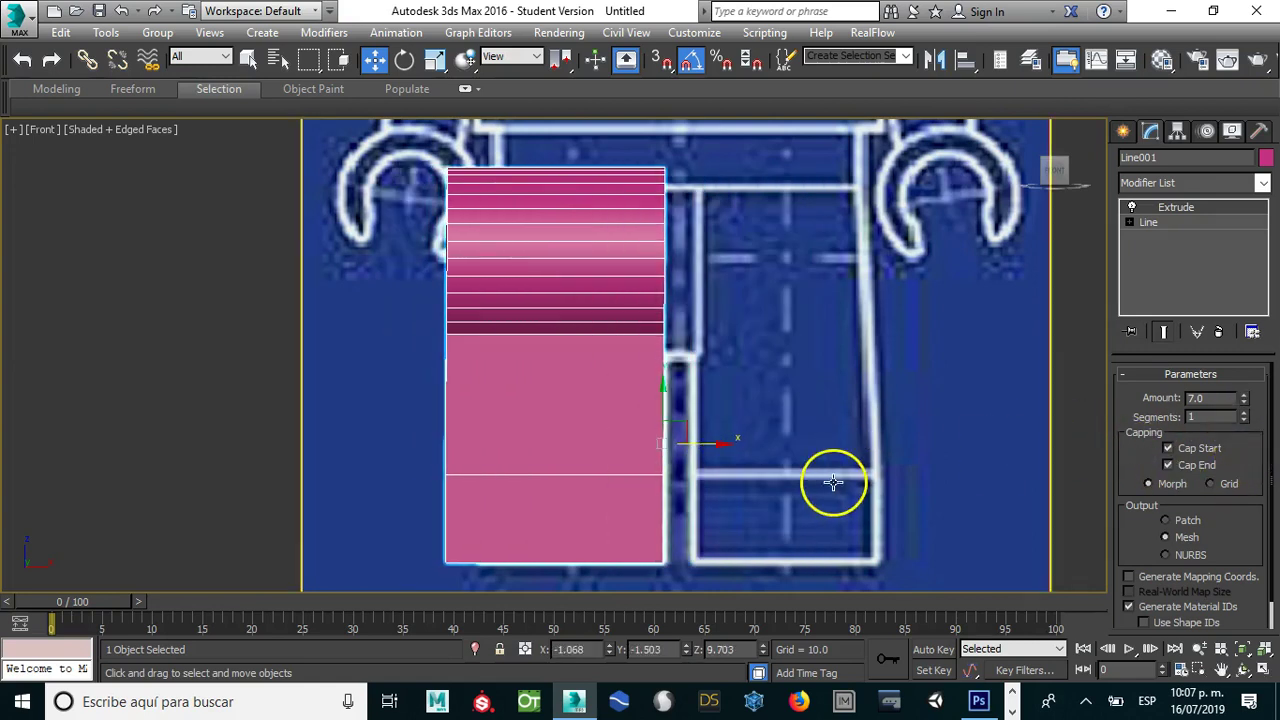
Step: Make the leg see-through and set its Extrude Amount to 5.8
key("alt+x")
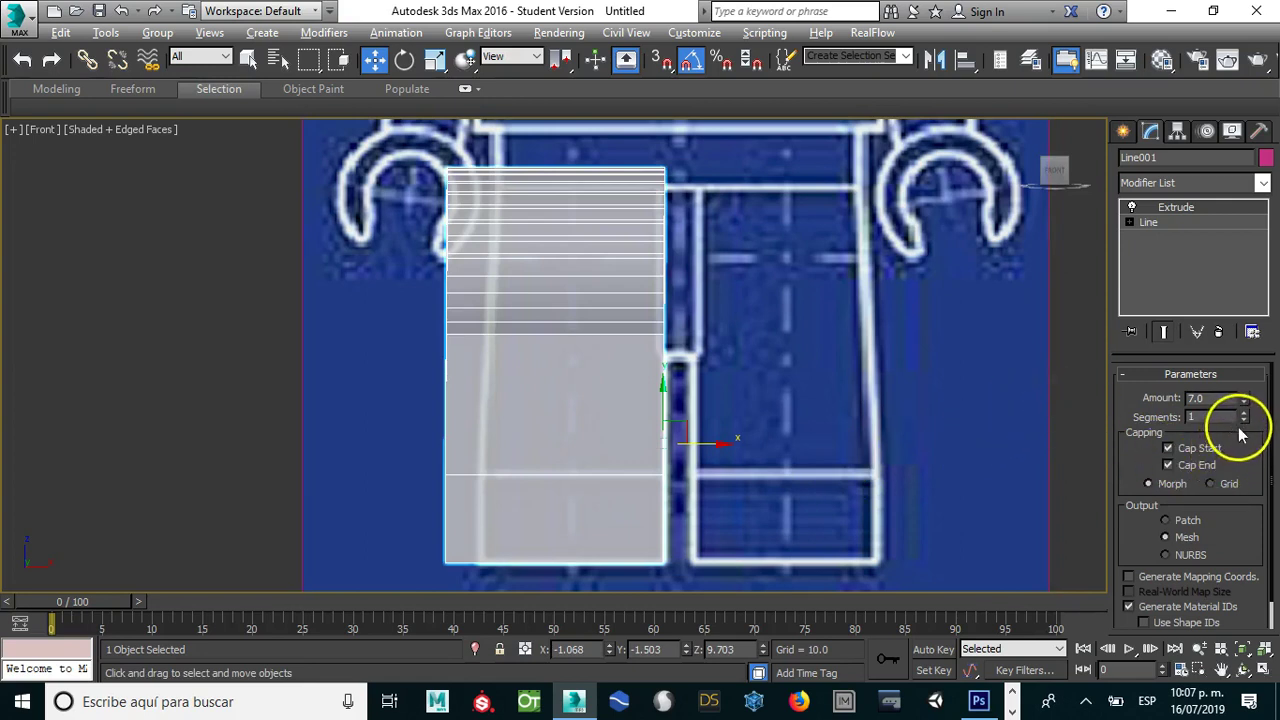
left_click_drag(1243, 399, 1240, 400)
type("5.5")
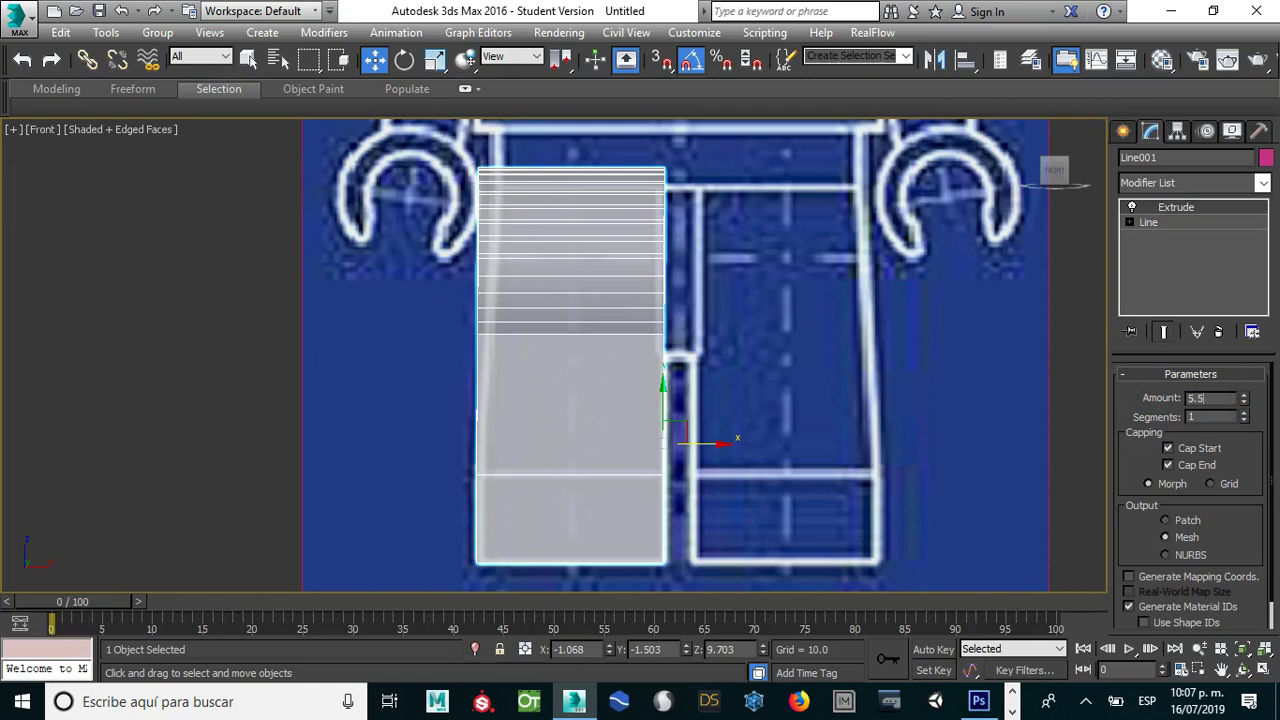
key("Return")
left_click(1200, 399)
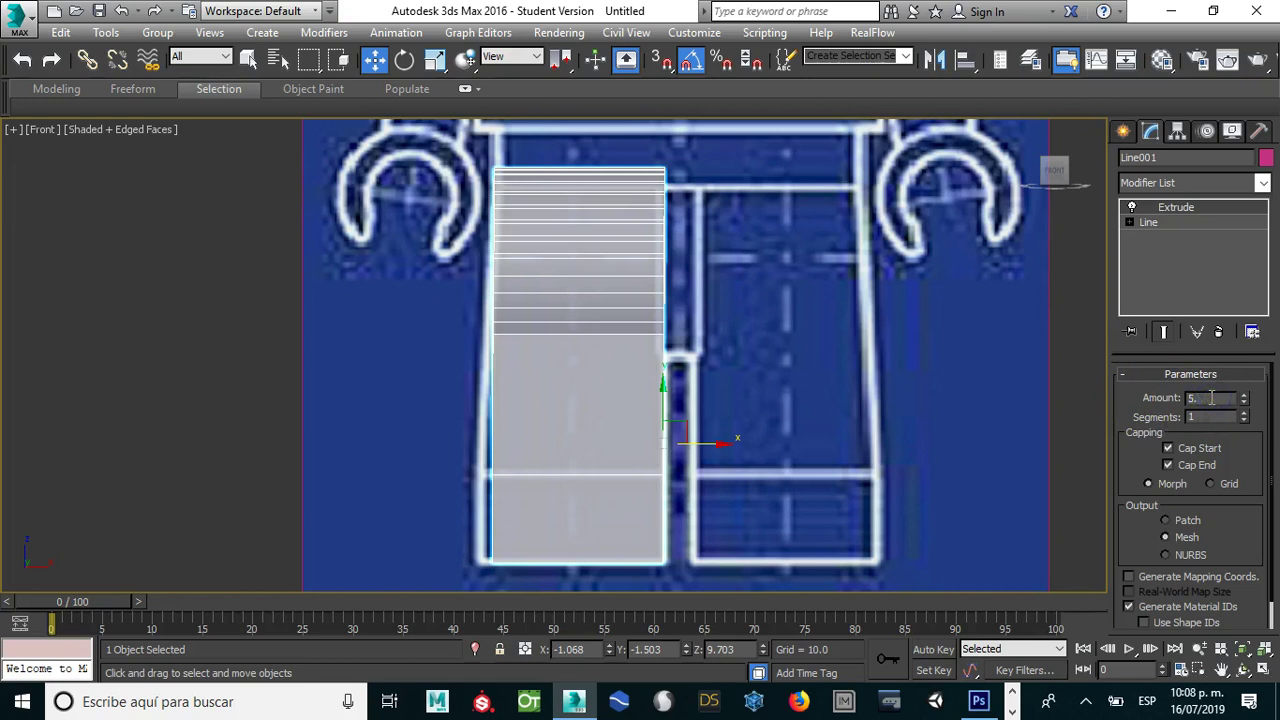
left_click(1216, 385)
type("5.8")
key("Return")
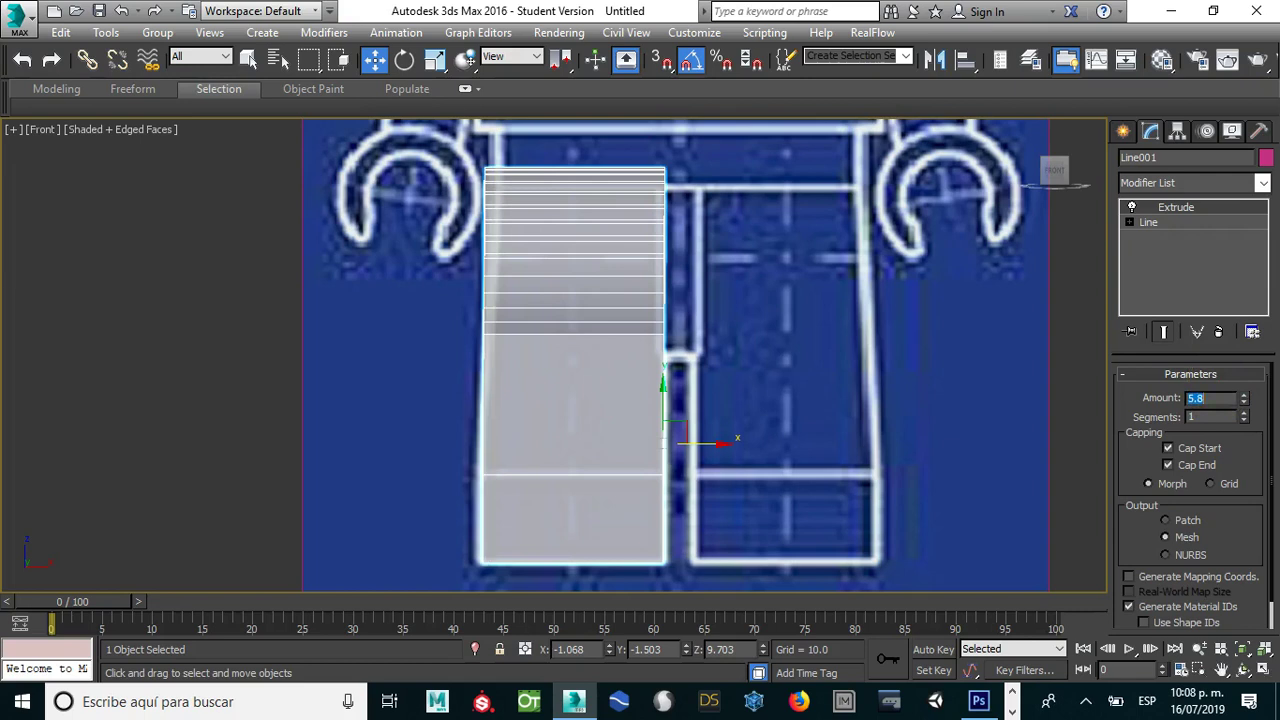
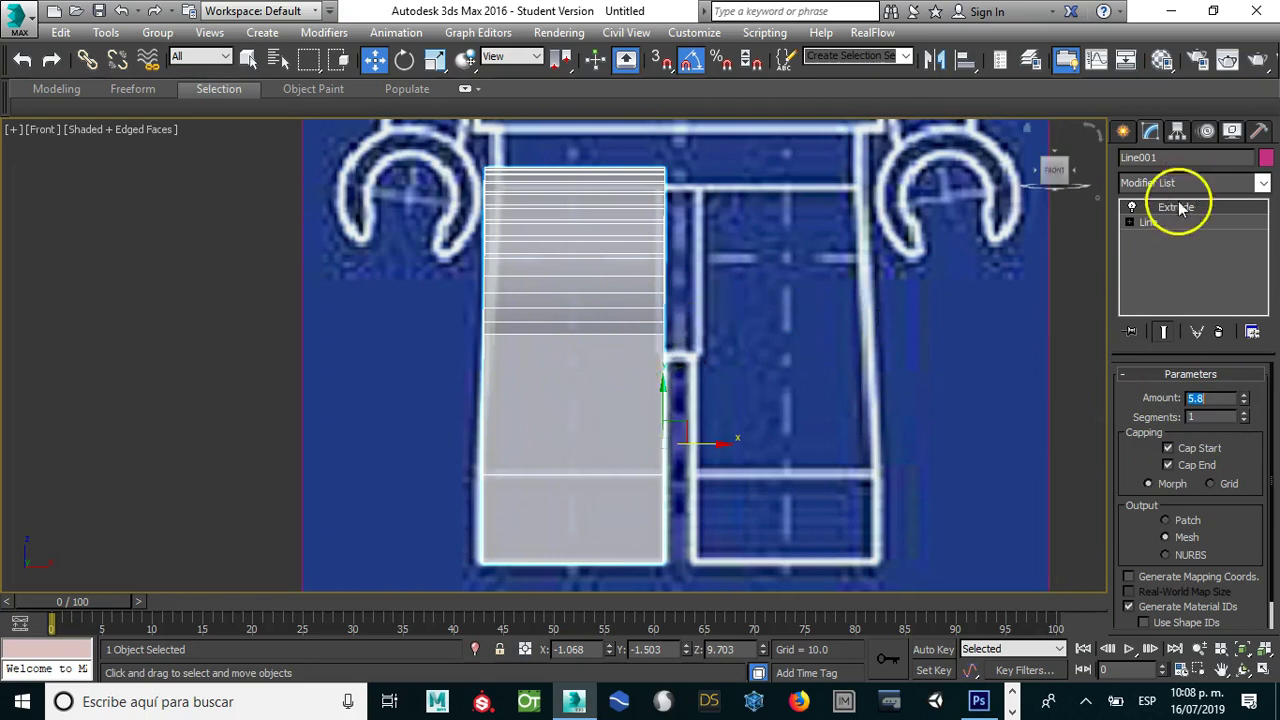
Step: Convert the leg to an editable poly and box-select its left column of vertices
right_click(590, 376)
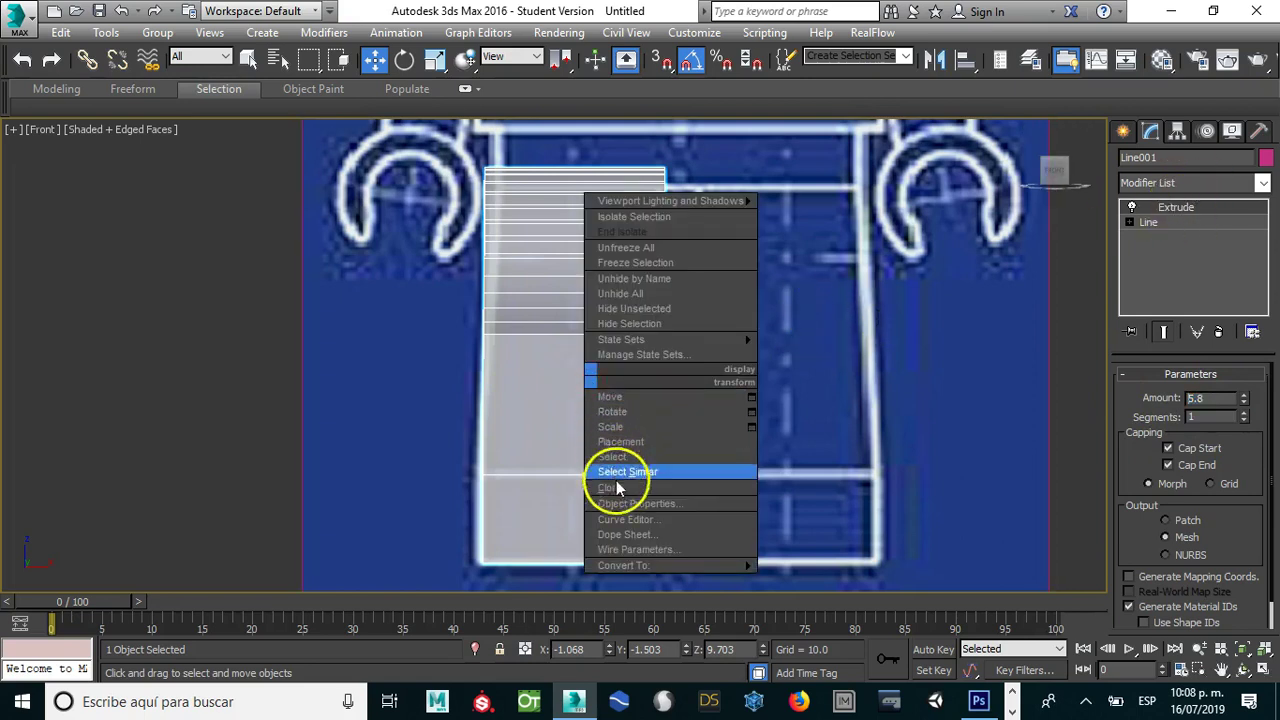
mouse_move(660, 565)
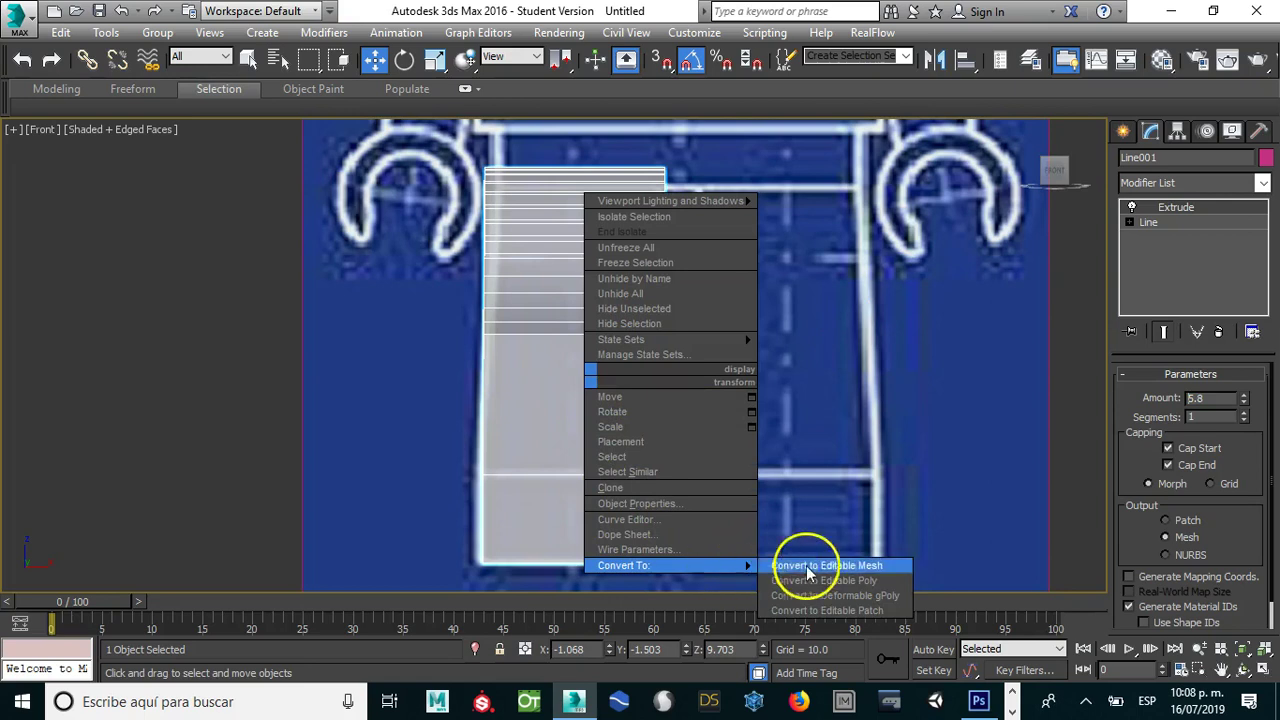
left_click(826, 581)
left_click(1143, 432)
left_click_drag(460, 150, 513, 580)
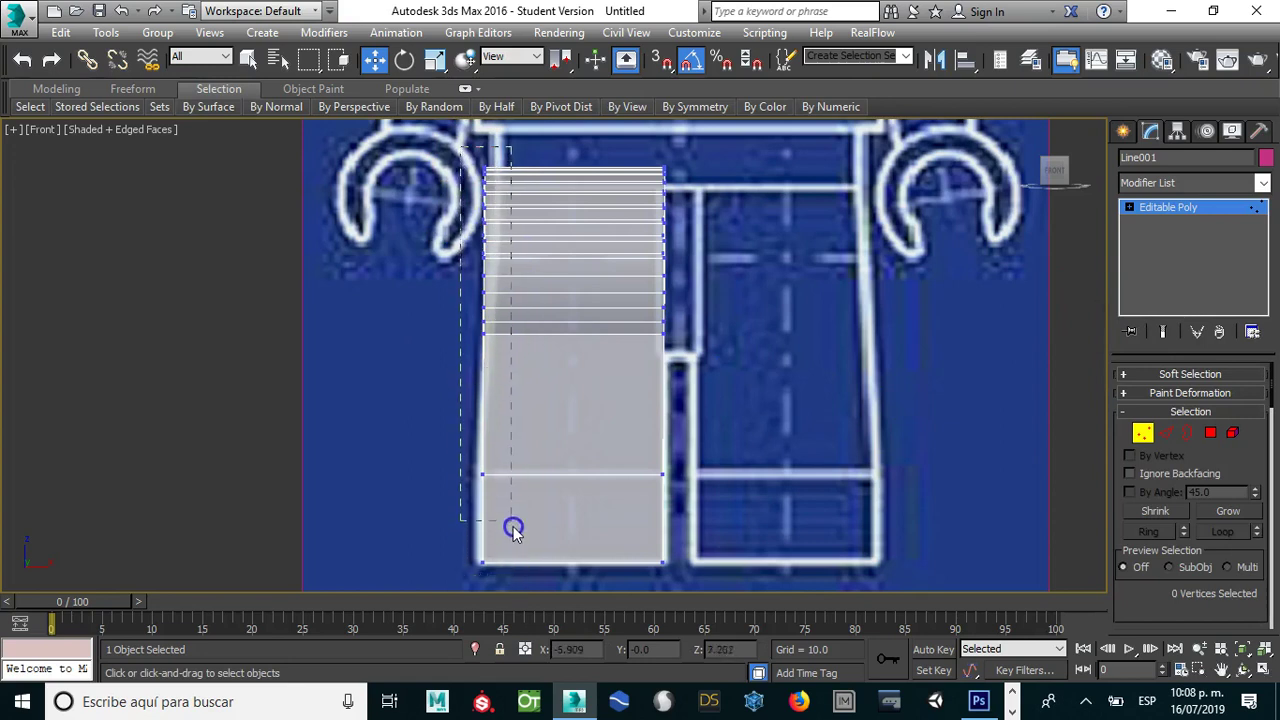
left_click_drag(509, 484, 509, 486)
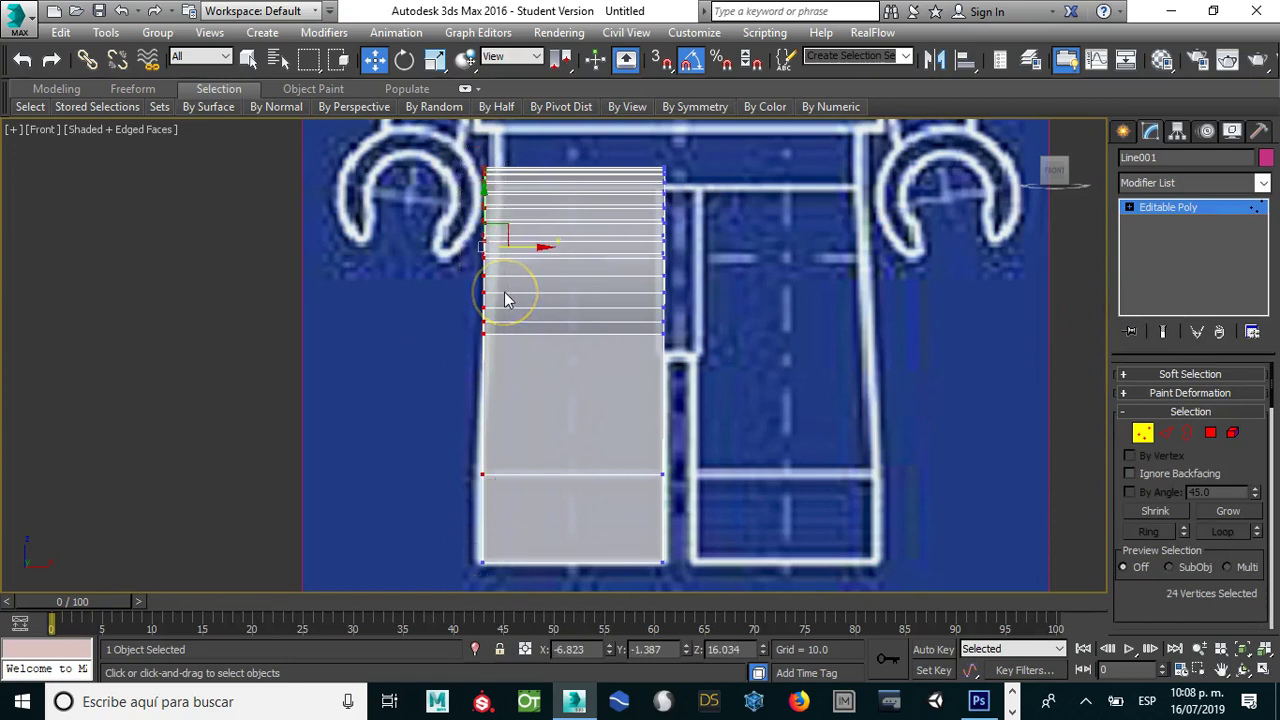
Step: With Angle Snap off, tilt the left edge outward and shift it onto the blueprint outline
key("e")
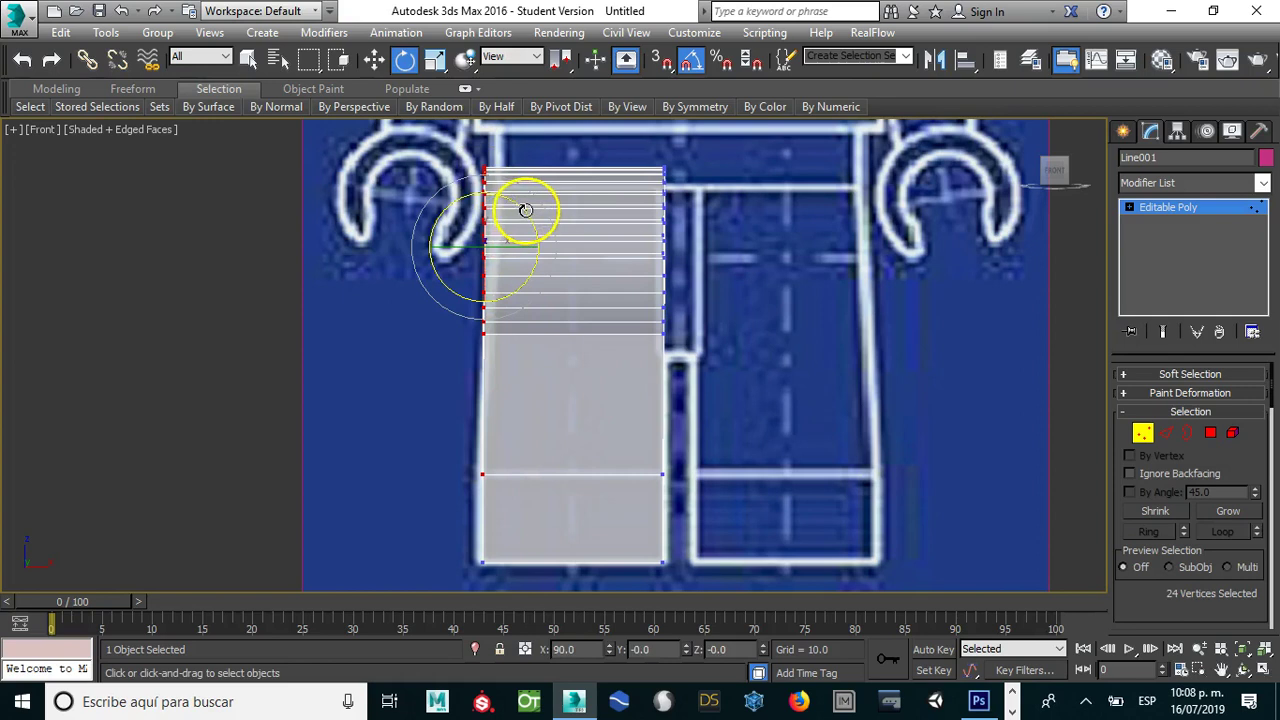
left_click_drag(526, 209, 528, 212)
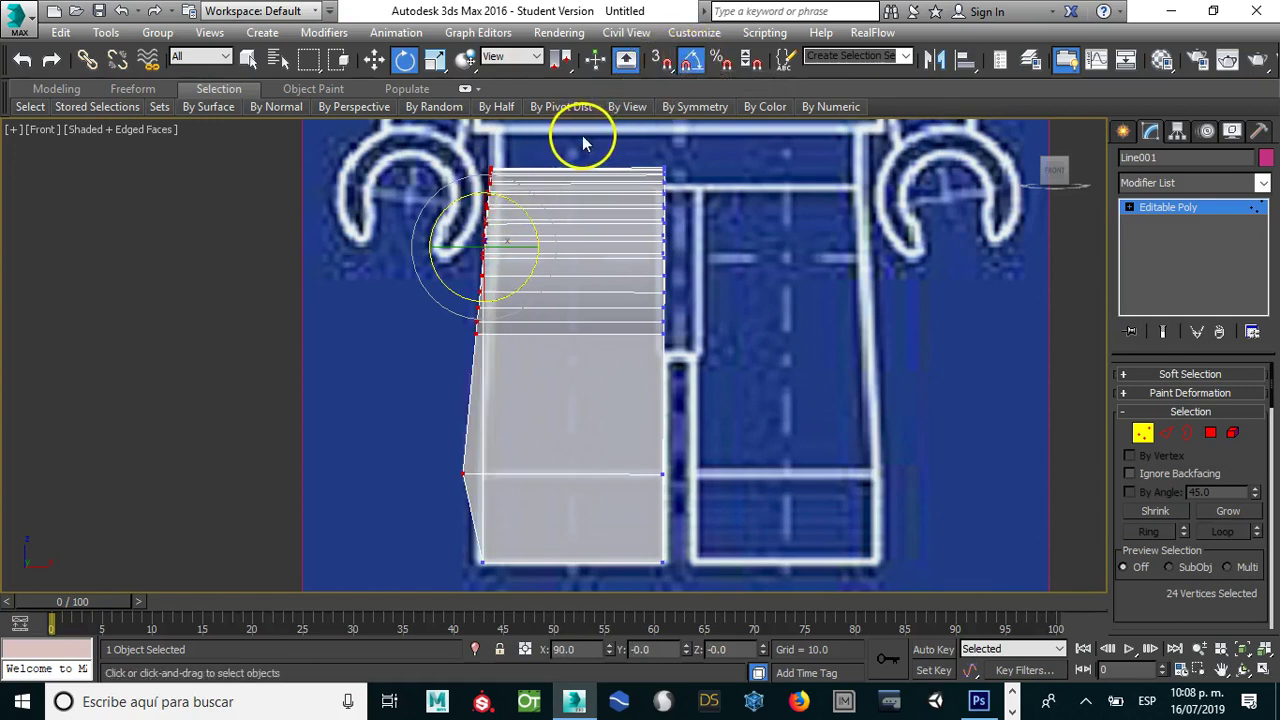
key("ctrl+z")
left_click(703, 68)
left_click_drag(517, 205, 520, 208)
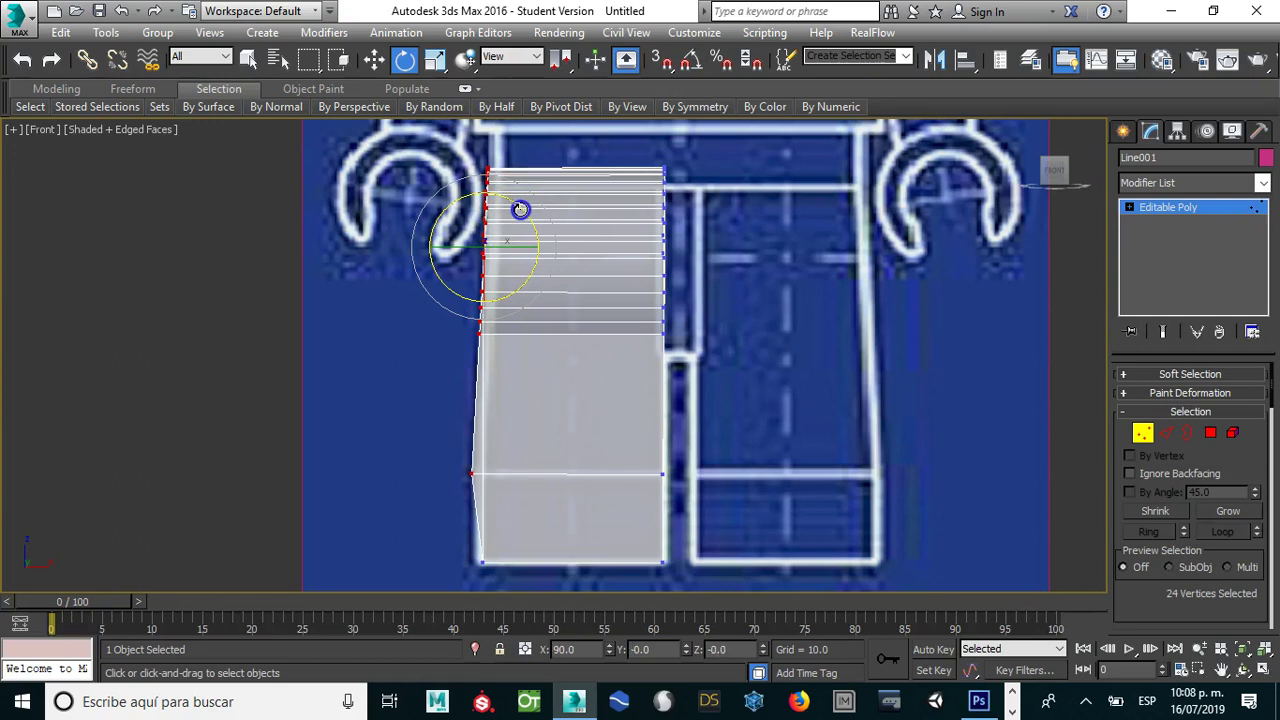
key("w")
left_click_drag(515, 247, 537, 249)
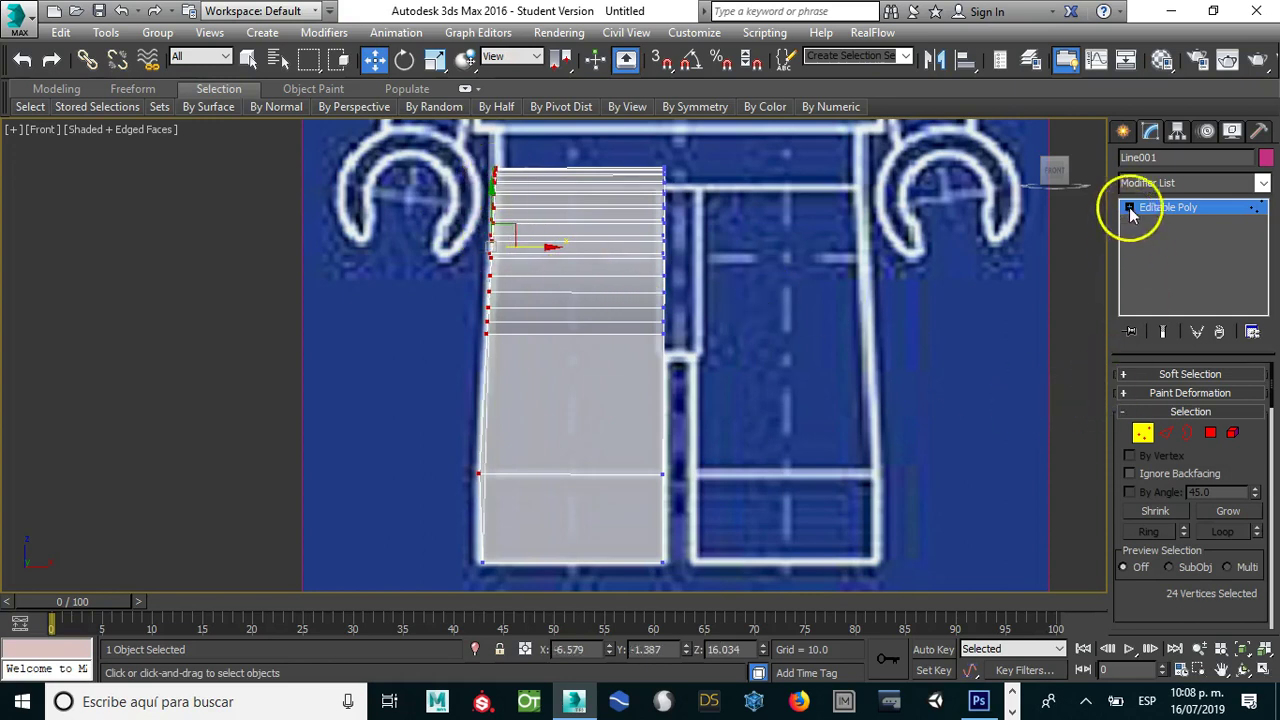
left_click(1163, 207)
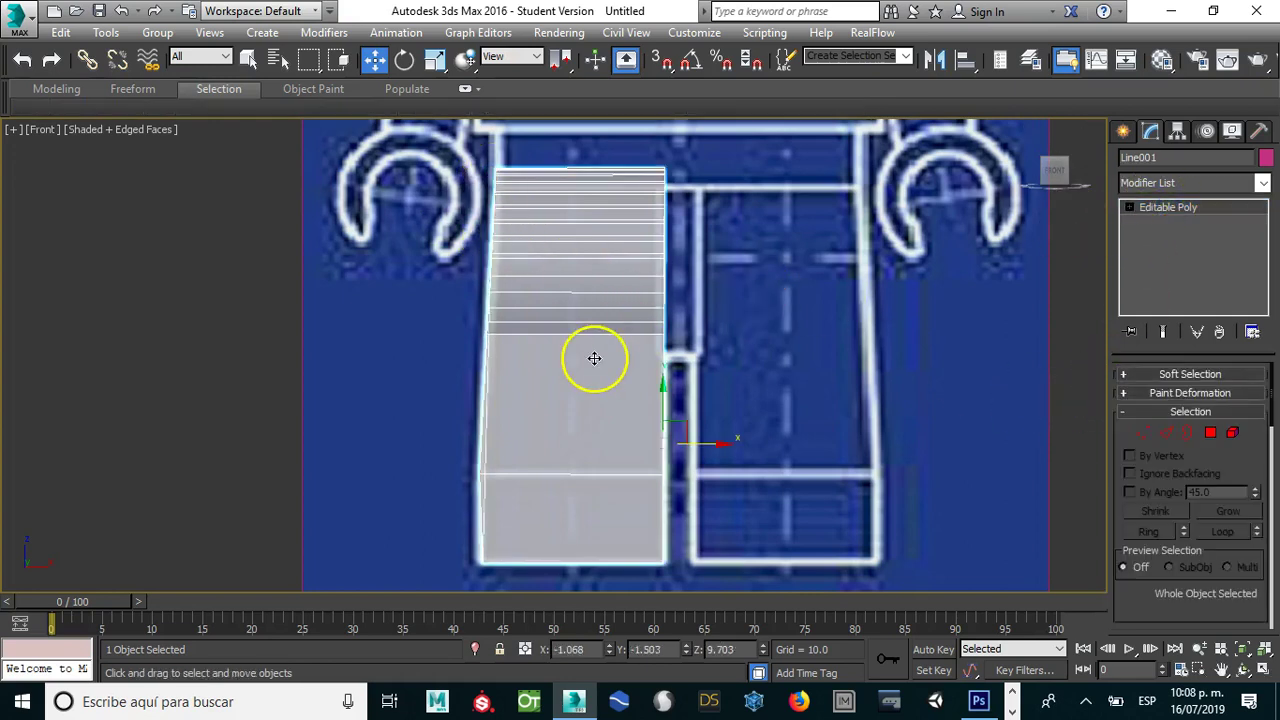
Step: Check the leg in 3D, then return to Front view with See-Through (Alt+X) turned off
scroll(593, 358, "down", 2)
mouse_move(503, 371)
middle_mouse_down("alt")
mouse_move(476, 404)
mouse_move(391, 389)
mouse_move(449, 409)
middle_mouse_up("alt")
left_click(1046, 183)
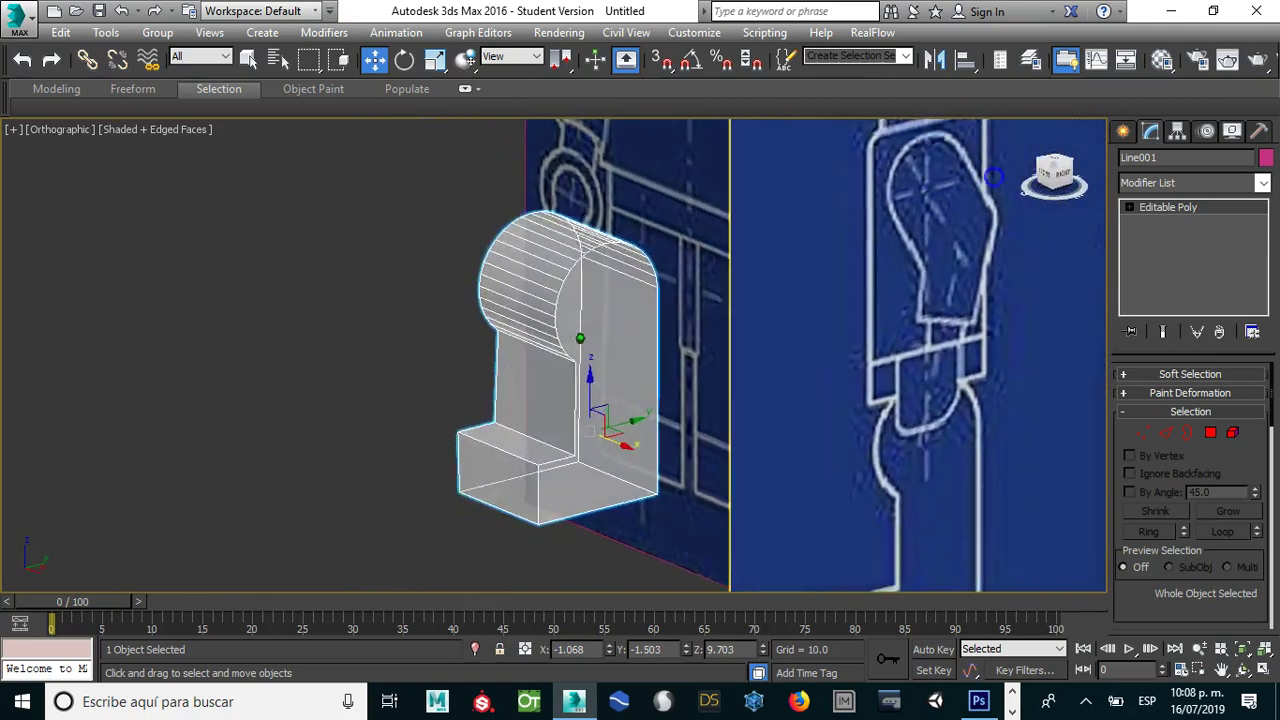
key("alt+x")
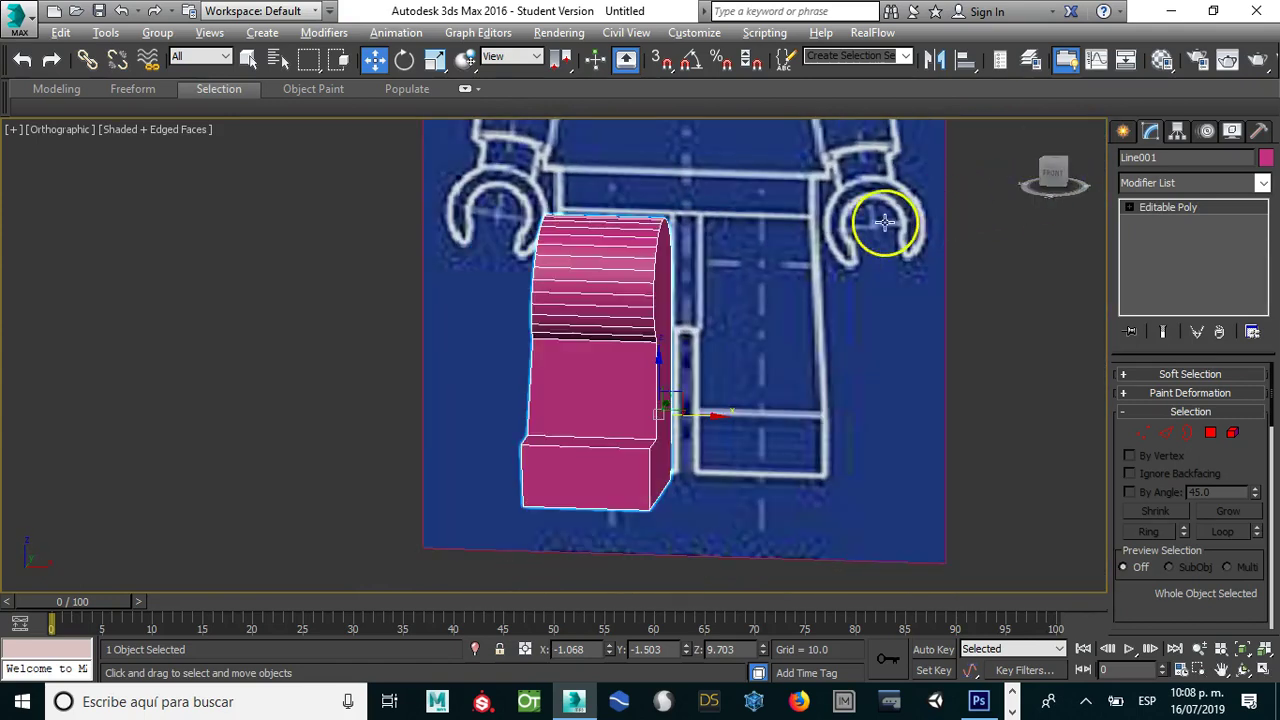
key("f")
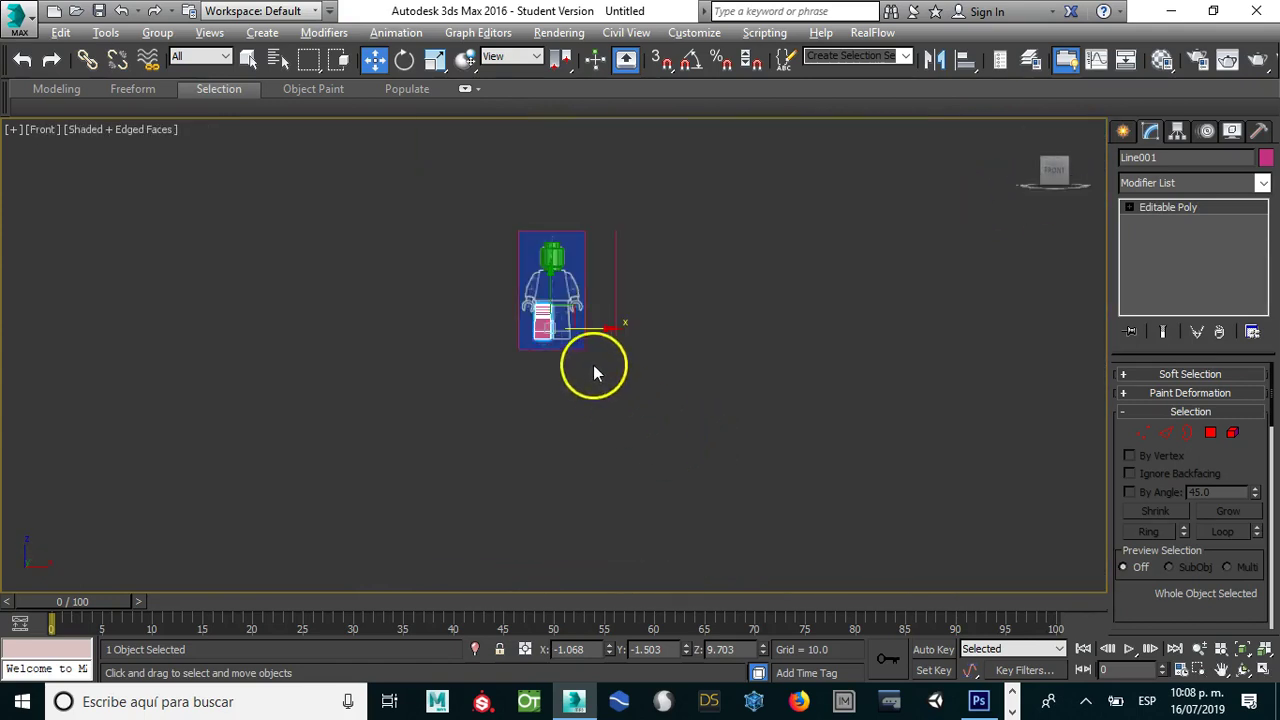
scroll(560, 345, "up", 4)
scroll(591, 314, "up", 2)
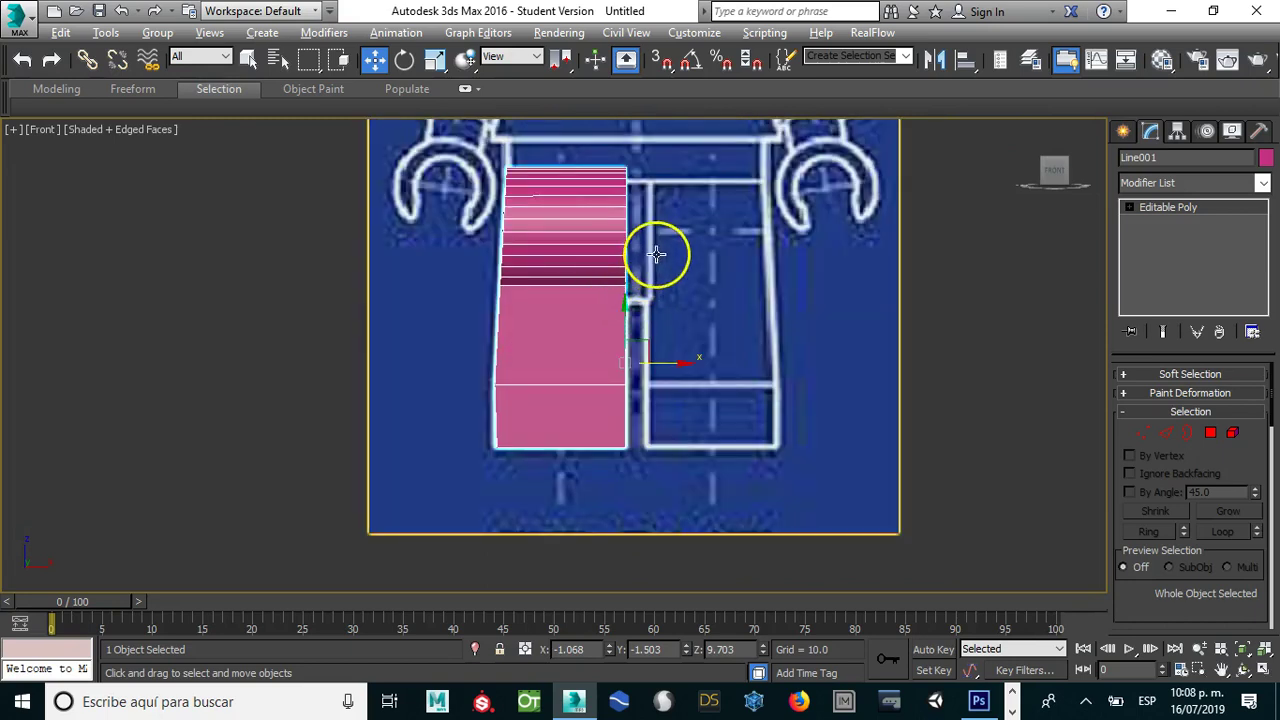
Step: Mirror the leg on X as a Copy with a 0.91 offset to form the second leg
left_click(933, 60)
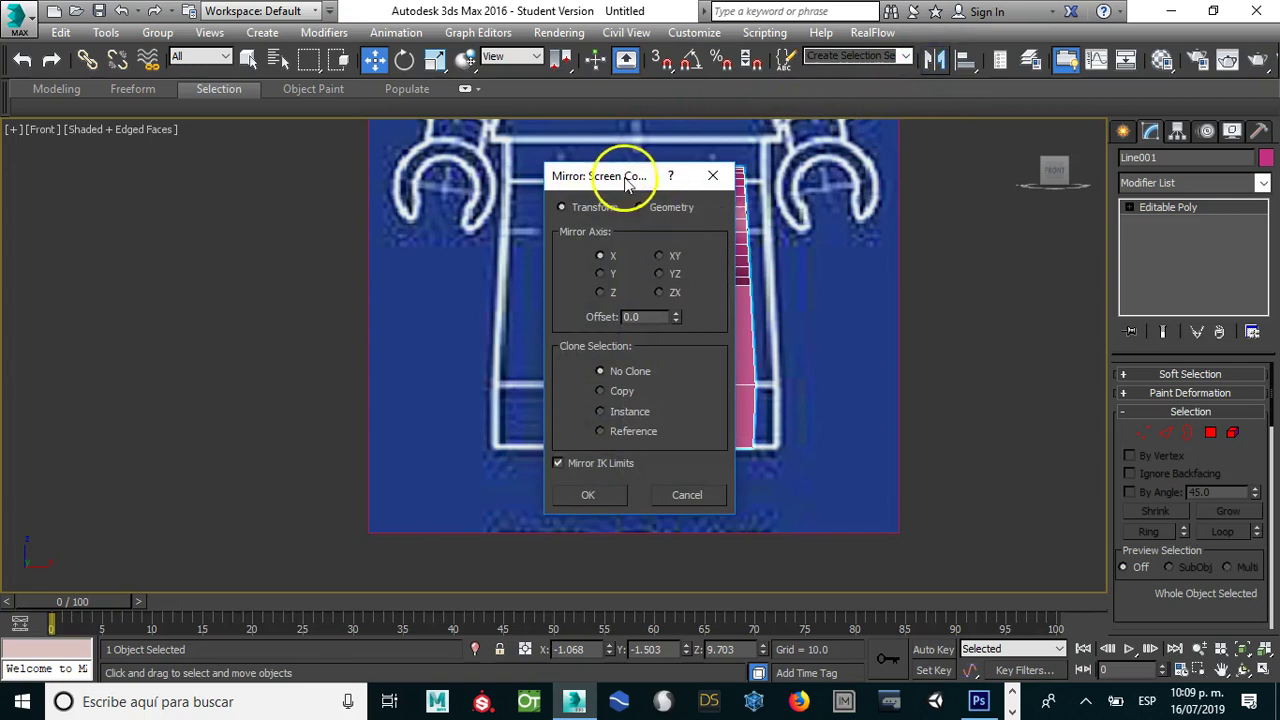
left_click_drag(637, 174, 950, 166)
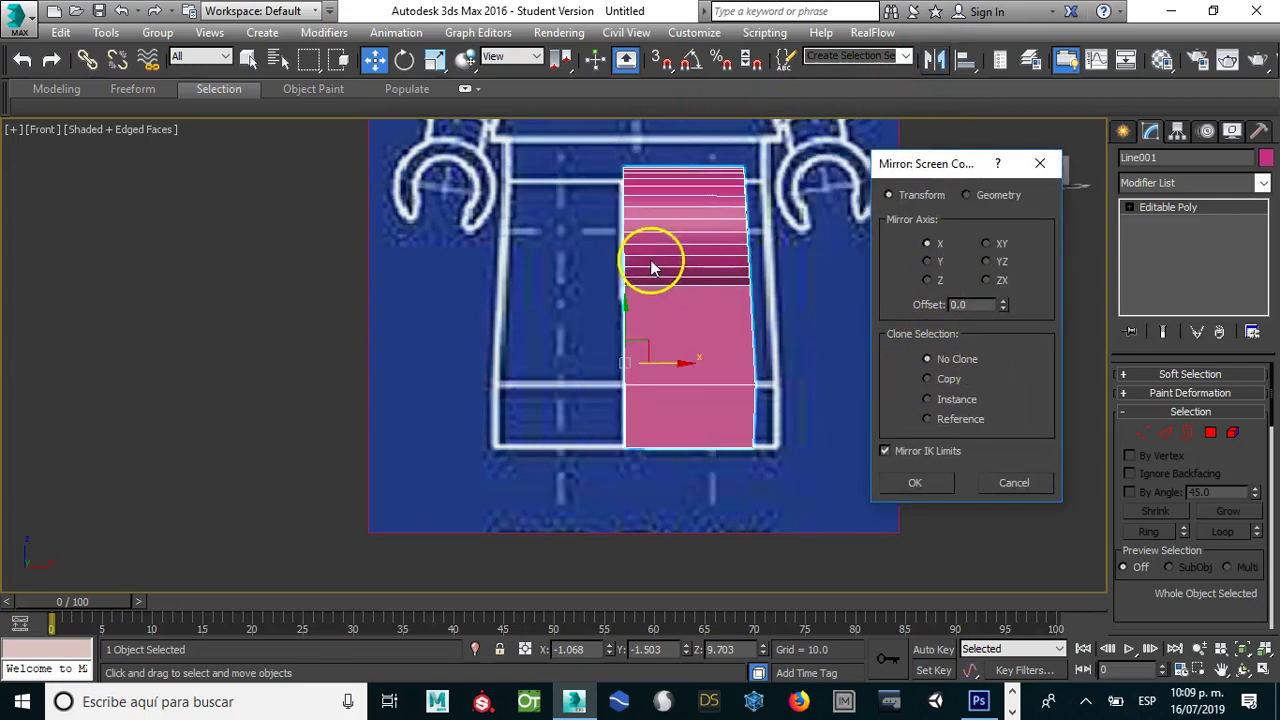
left_click(926, 378)
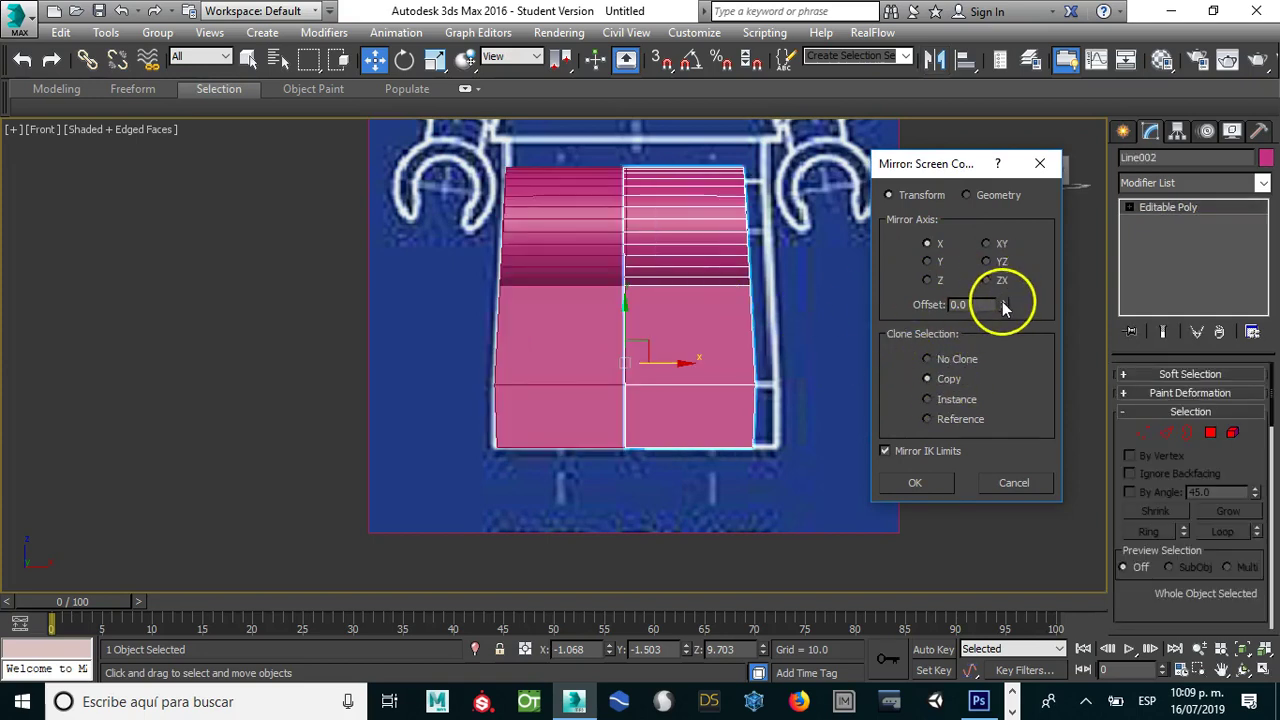
mouse_move(1002, 300)
left_mouse_down()
mouse_move(998, 163)
mouse_move(999, 218)
left_mouse_up()
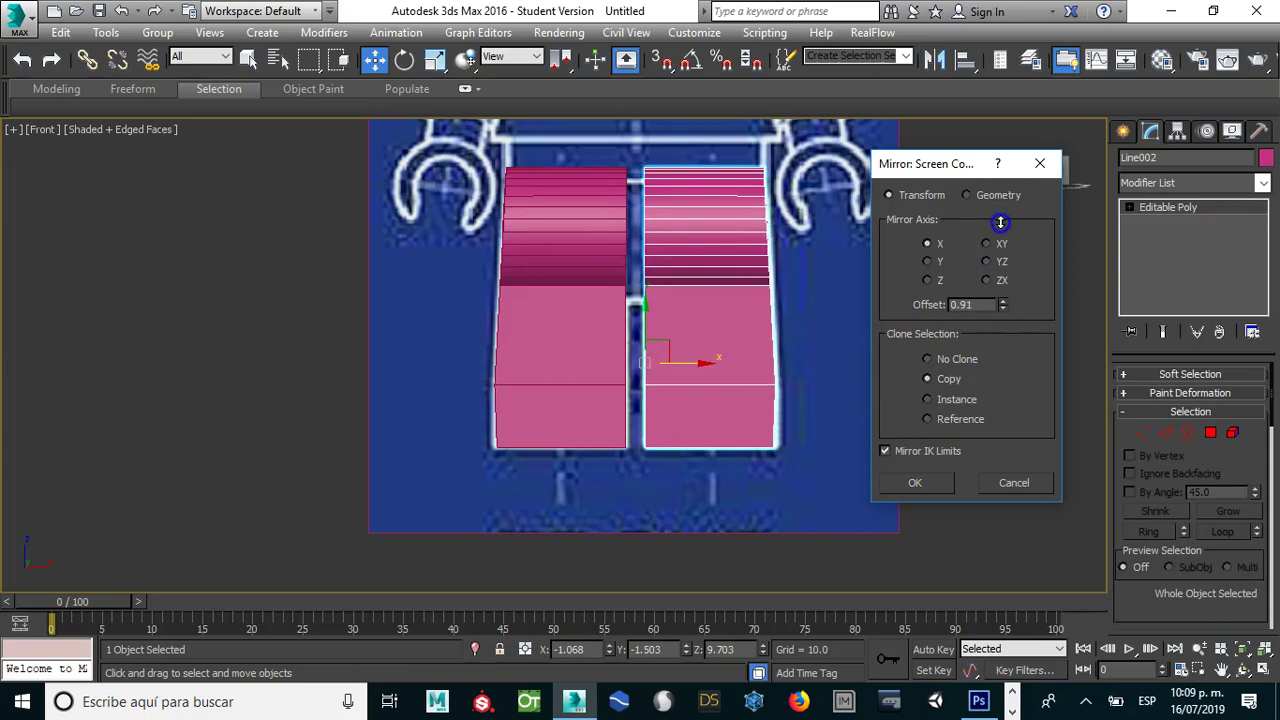
left_click(921, 485)
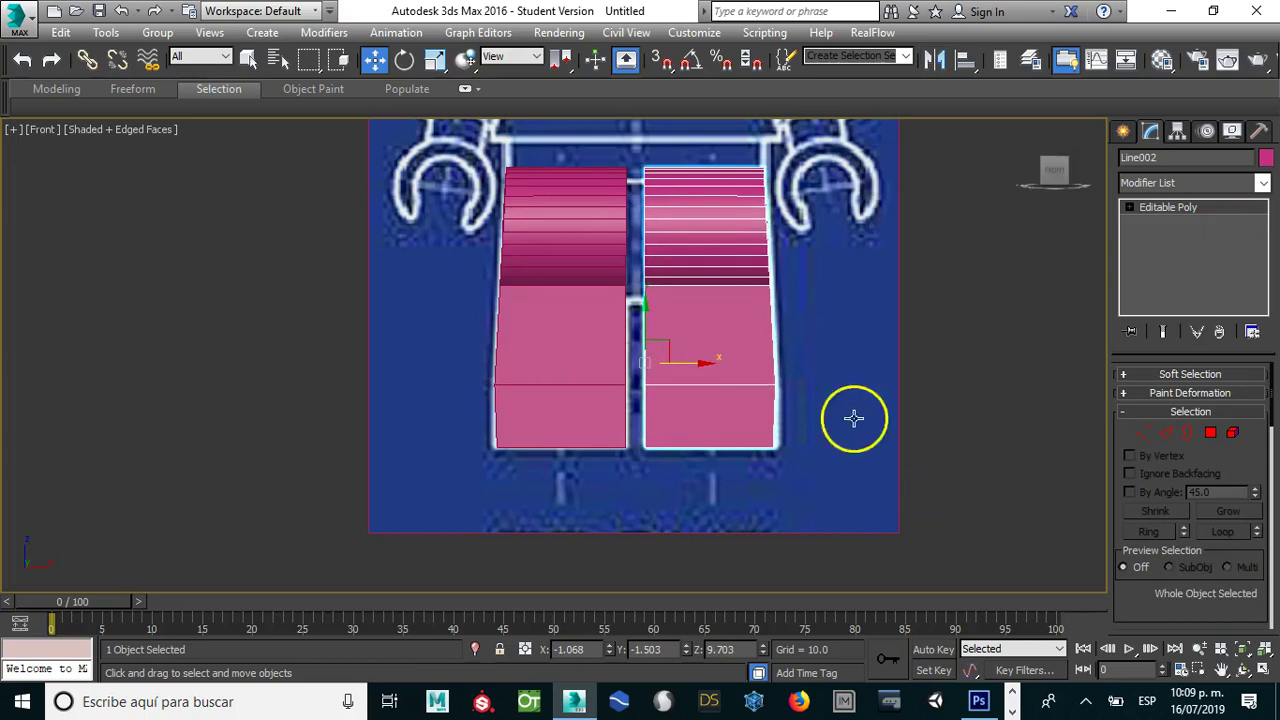
scroll(874, 323, "down", 2)
scroll(866, 331, "down", 2)
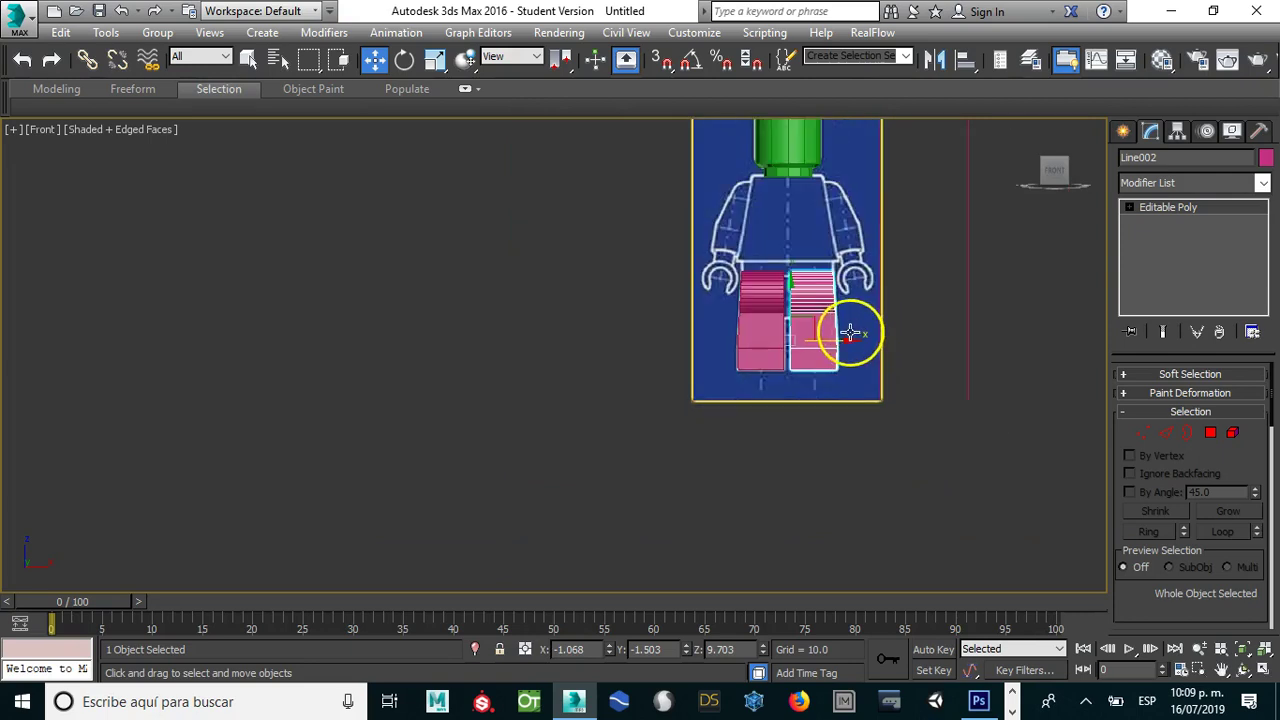
mouse_move(846, 329)
middle_mouse_down("alt")
mouse_move(832, 343)
mouse_move(794, 333)
middle_mouse_up("alt")
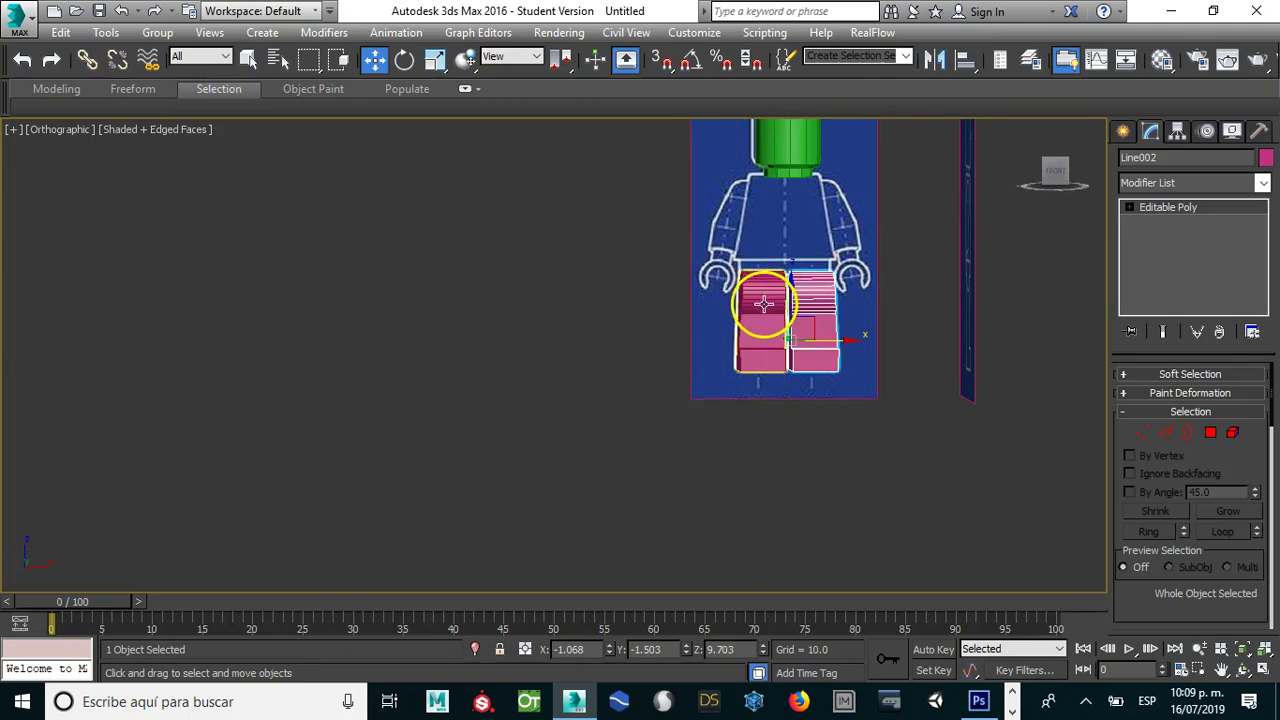
Step: Hide both legs, then unhide all the figure pieces again
left_click(764, 304, "ctrl")
scroll(767, 308, "up", 2)
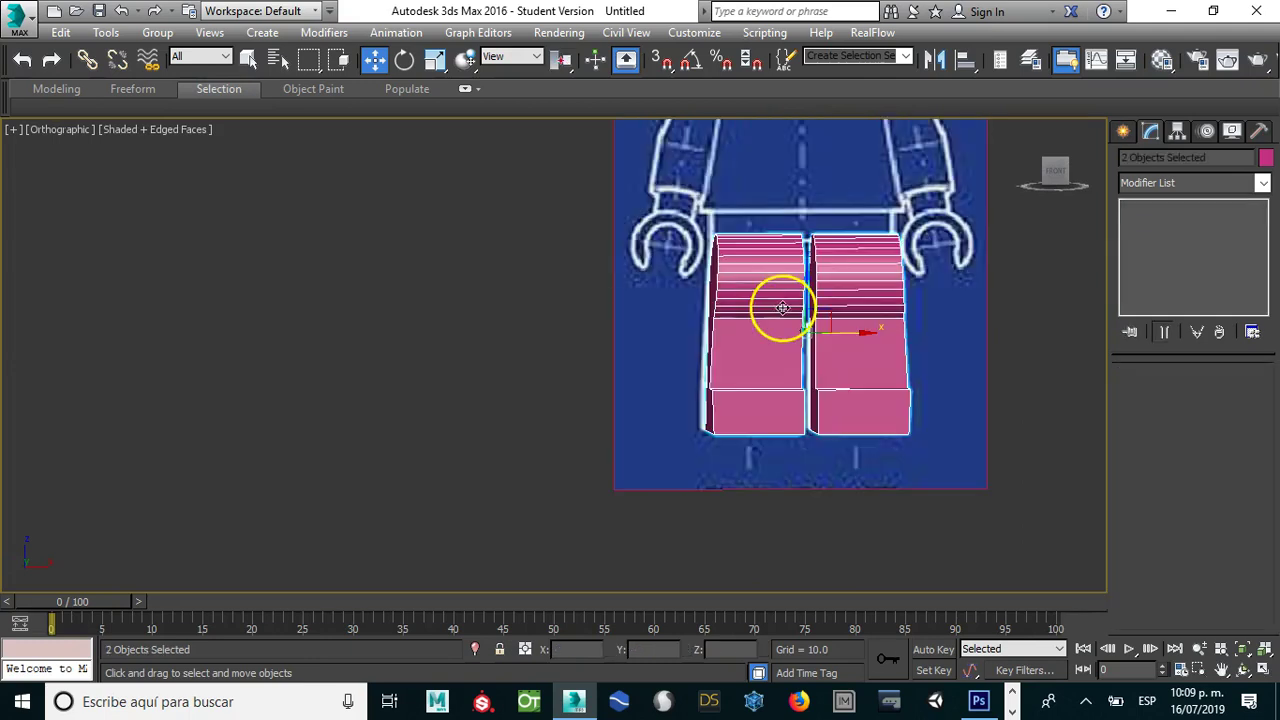
right_click(770, 300)
mouse_move(797, 258)
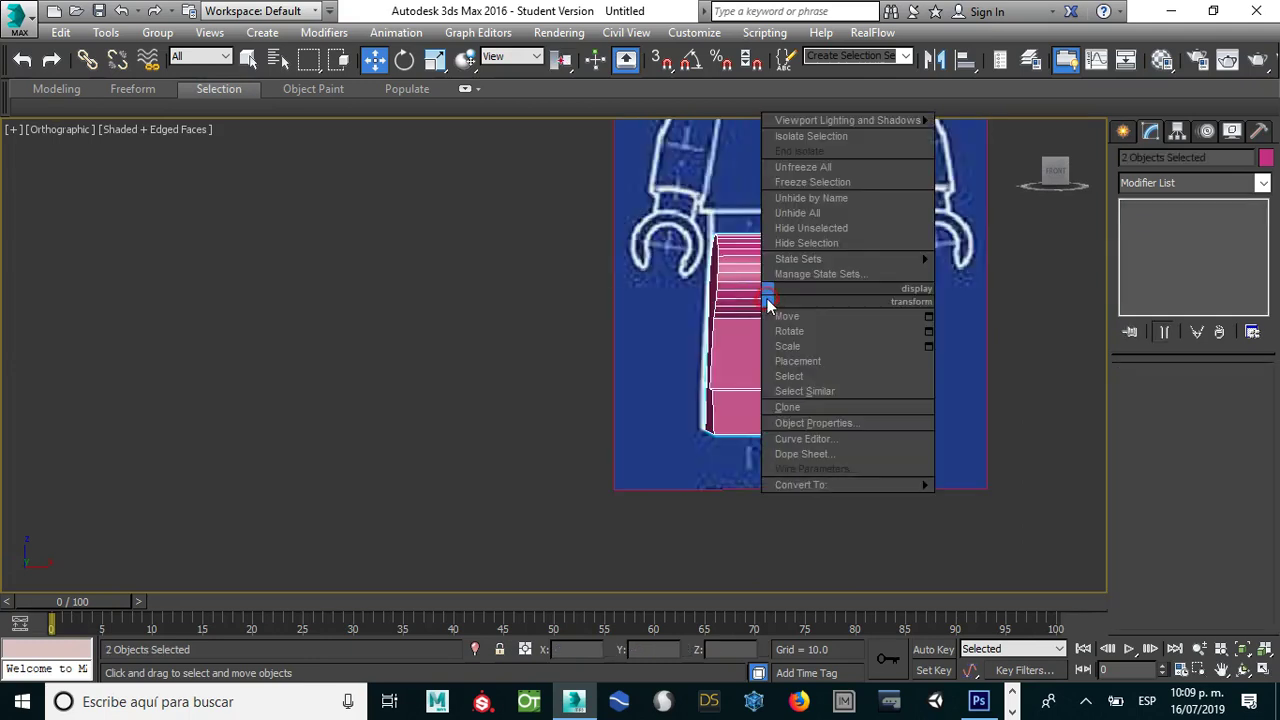
left_click(800, 243)
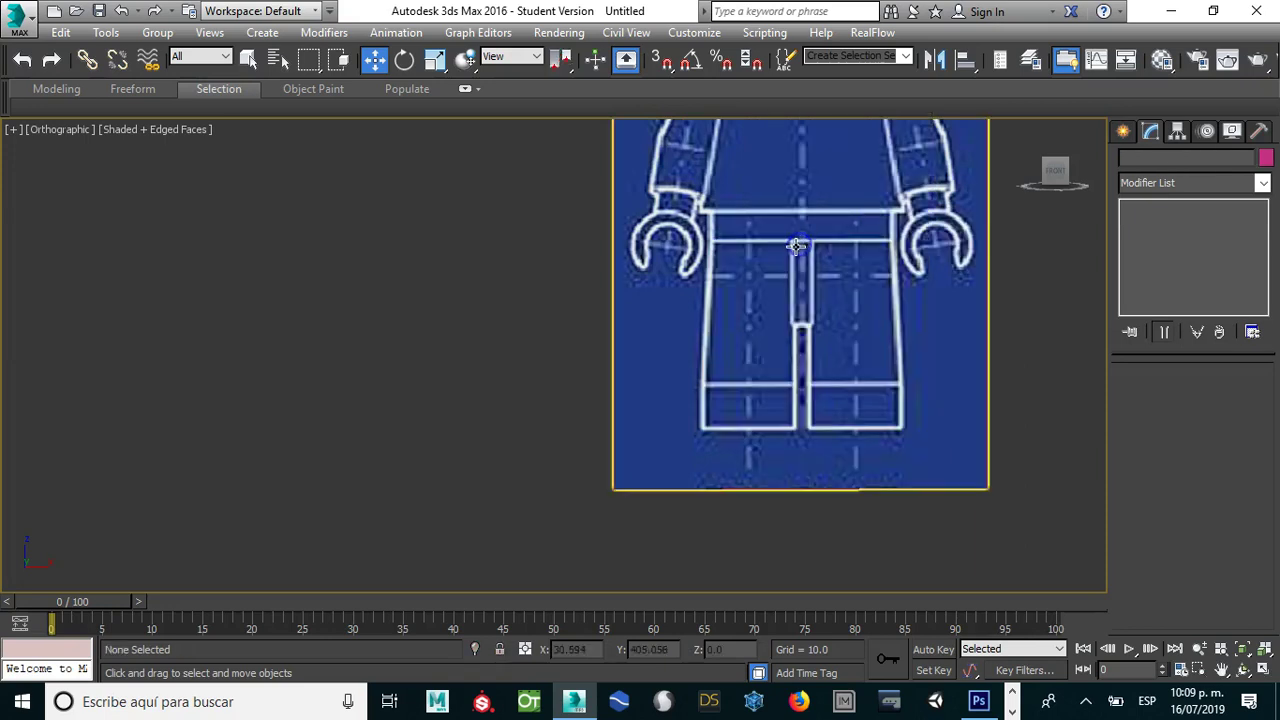
scroll(975, 260, "down", 2)
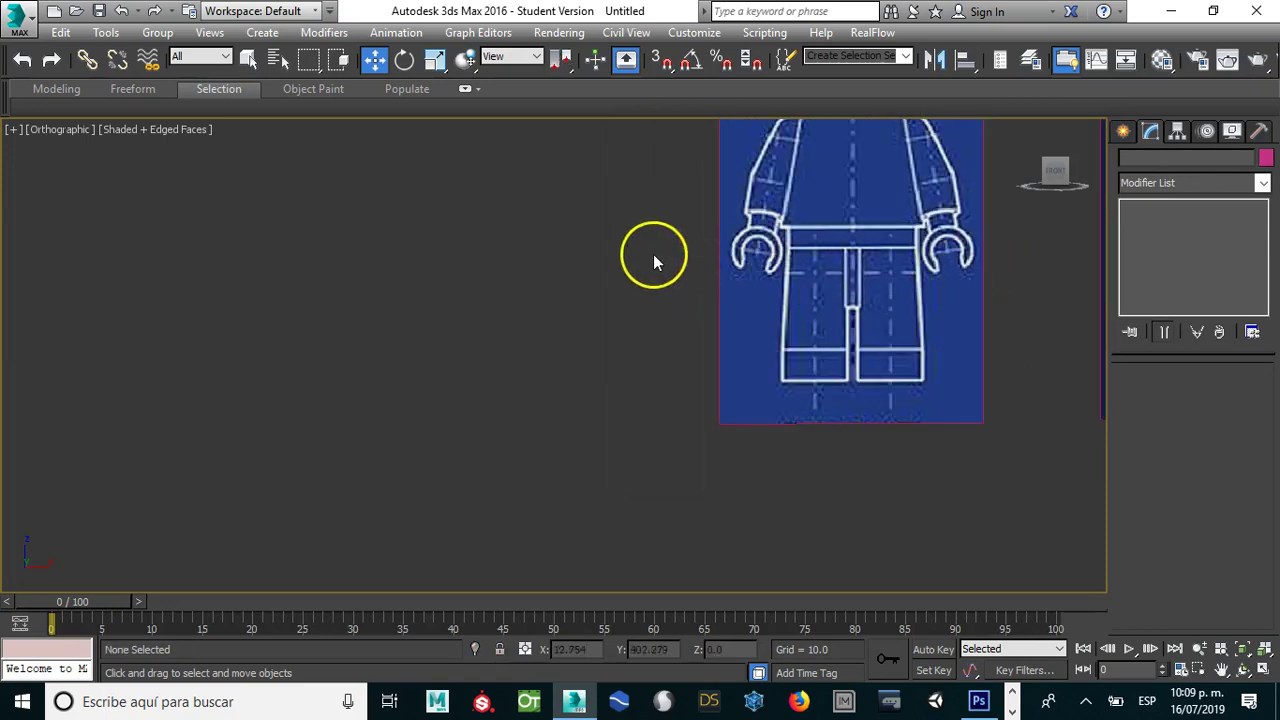
middle_click_drag(655, 262, 450, 377)
right_click(820, 265)
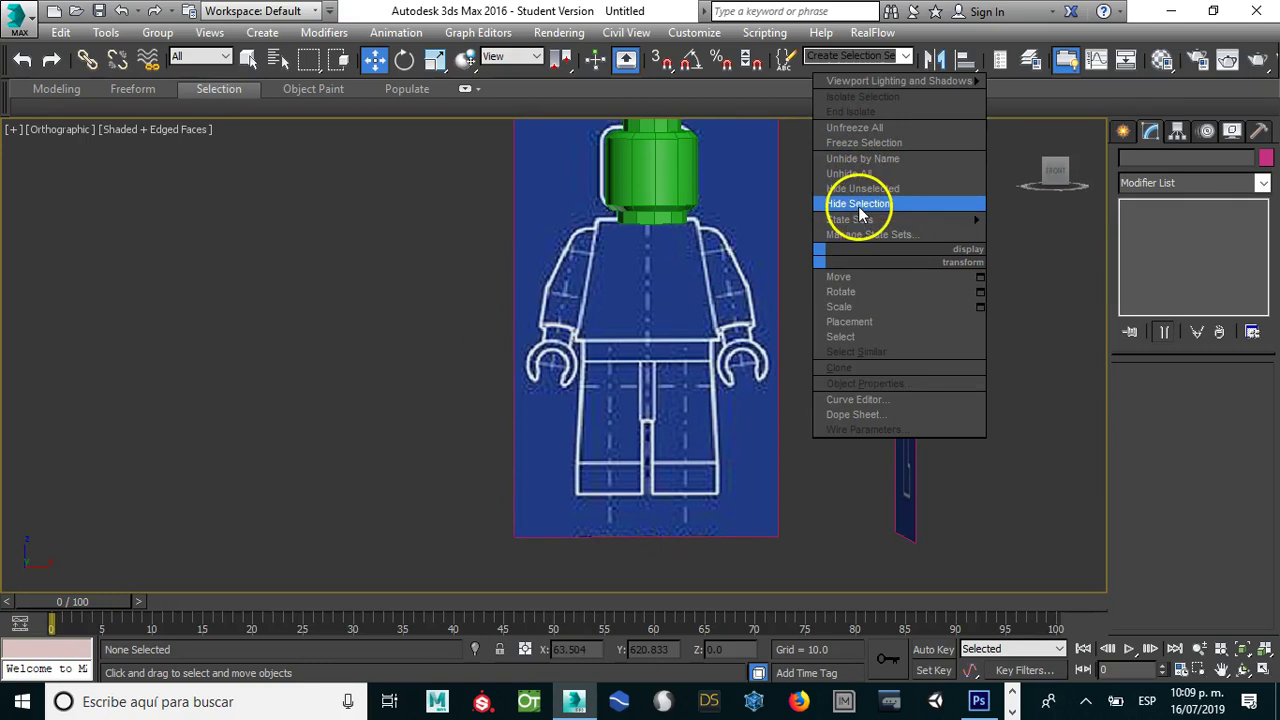
left_click(858, 204)
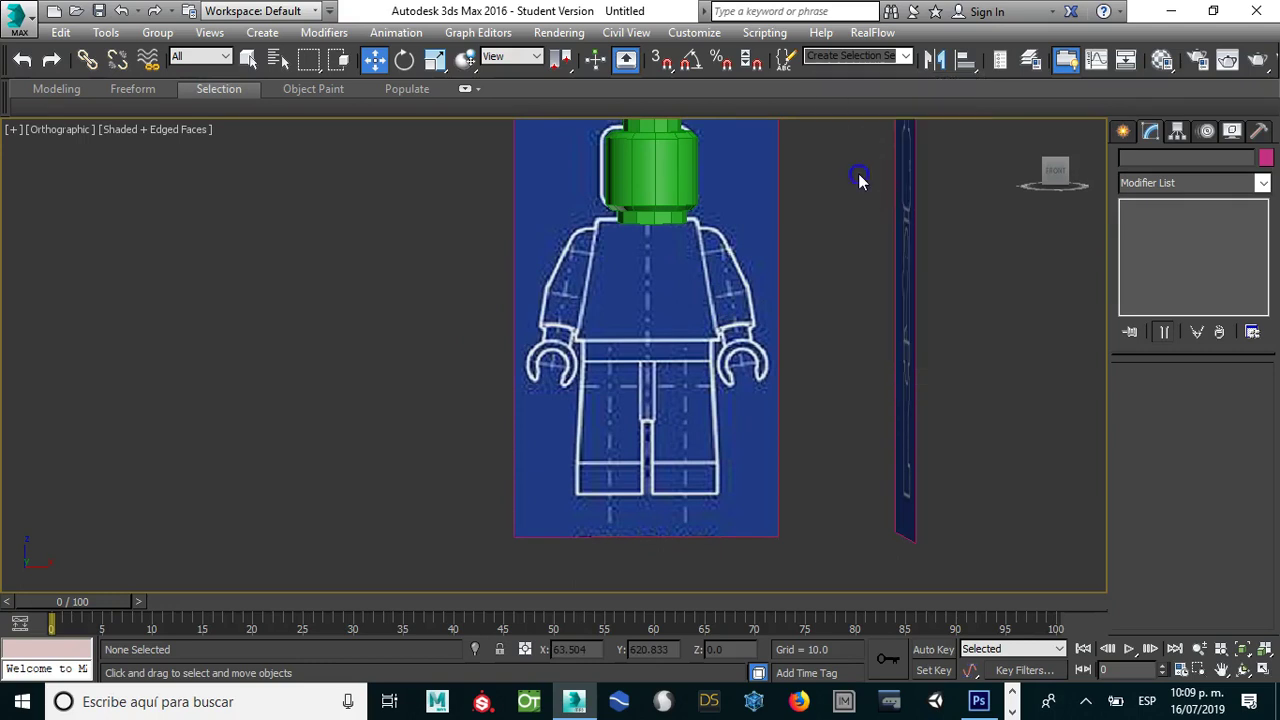
Step: Select the head, torso and both legs and hide them
left_click(810, 368)
left_click(702, 302)
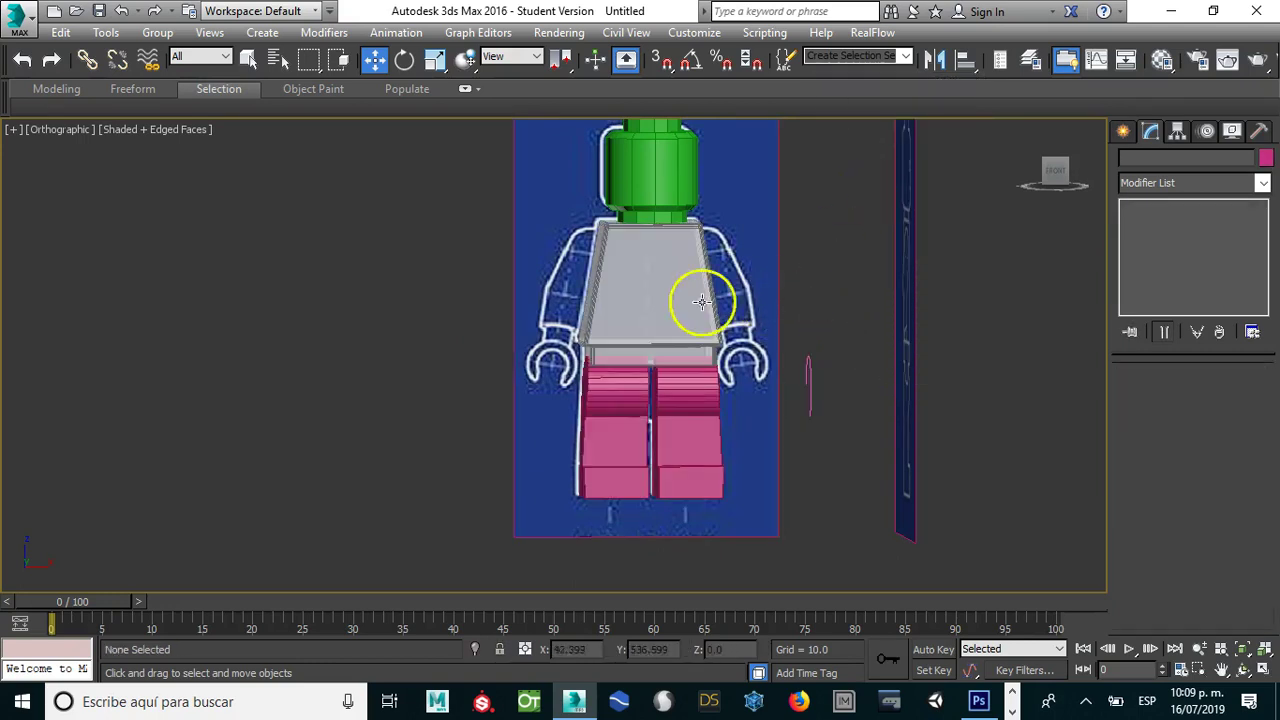
left_click(627, 183)
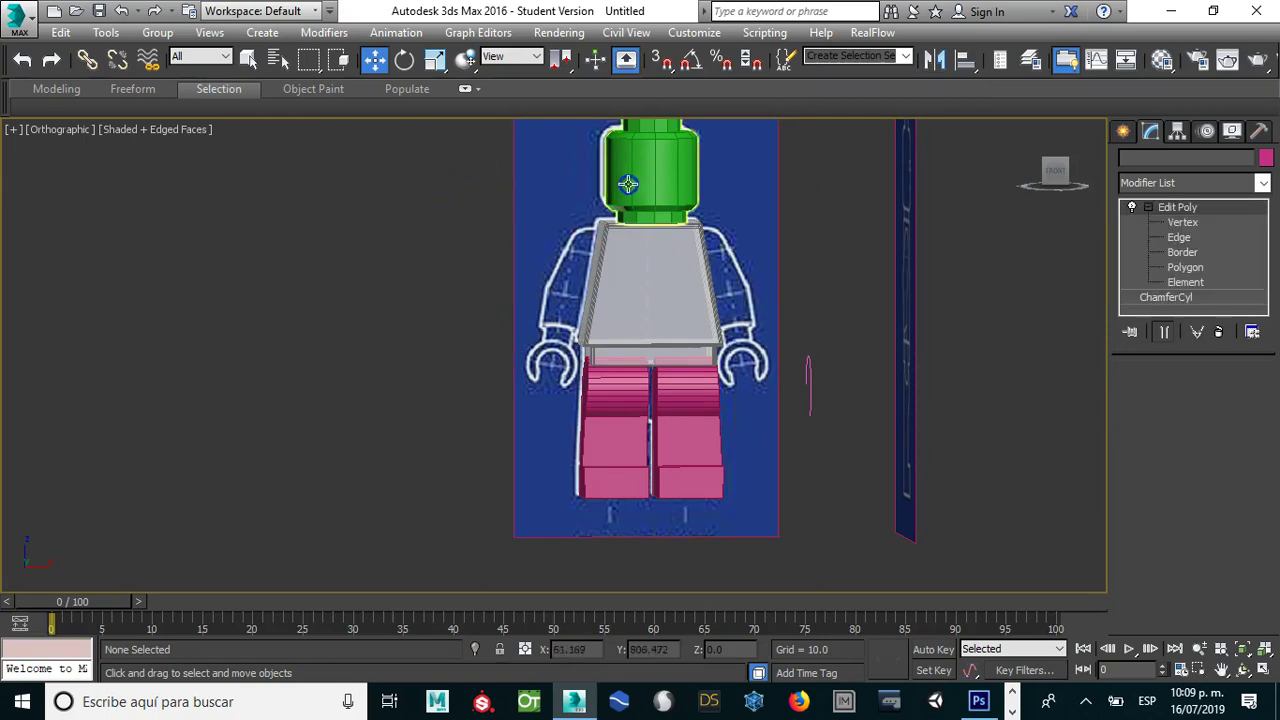
left_click(643, 266, "ctrl")
left_click(626, 401, "ctrl")
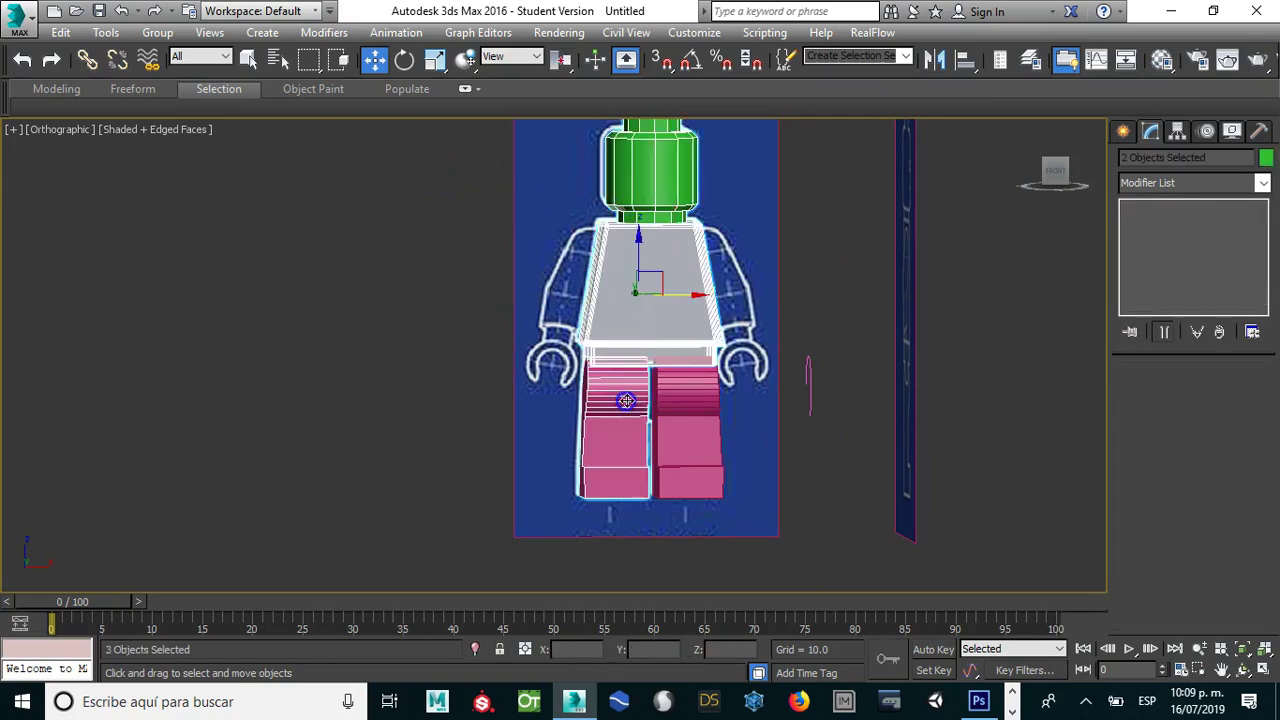
left_click(690, 400, "ctrl")
right_click(690, 405)
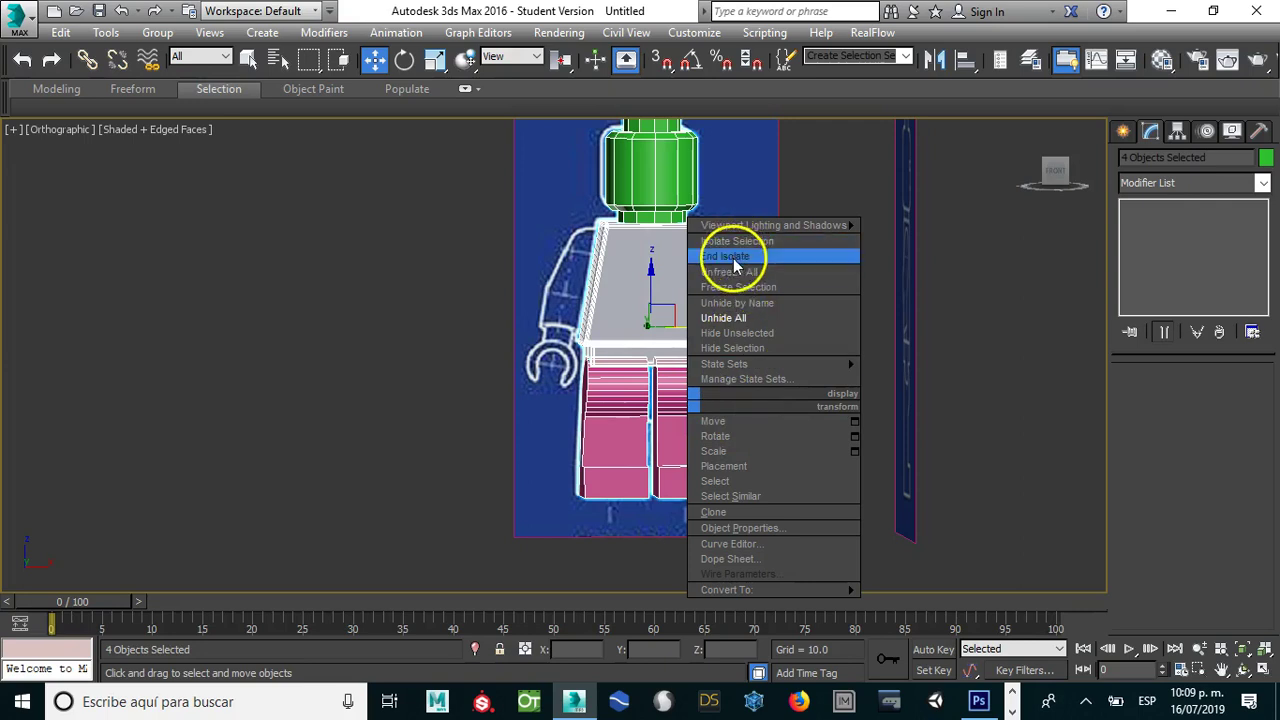
left_click(735, 348)
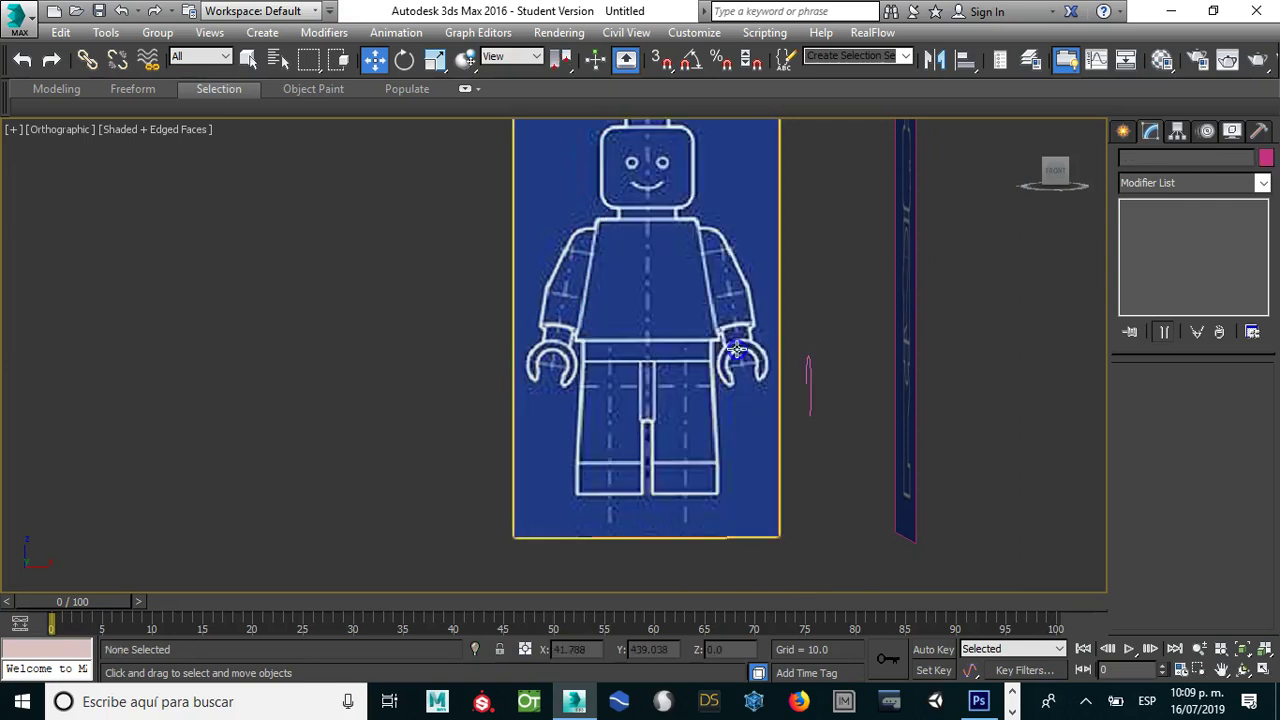
Step: Select the small arc and zoom and orbit around it in the Left view
left_click(811, 378)
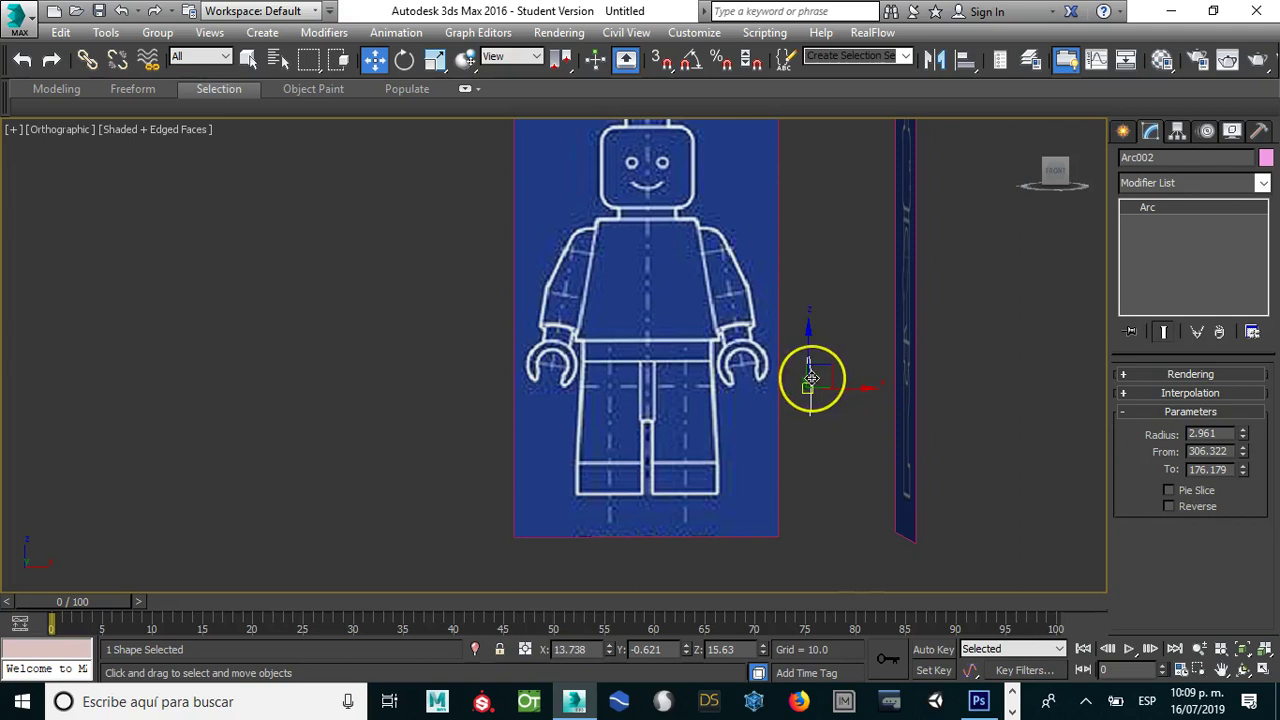
key("l")
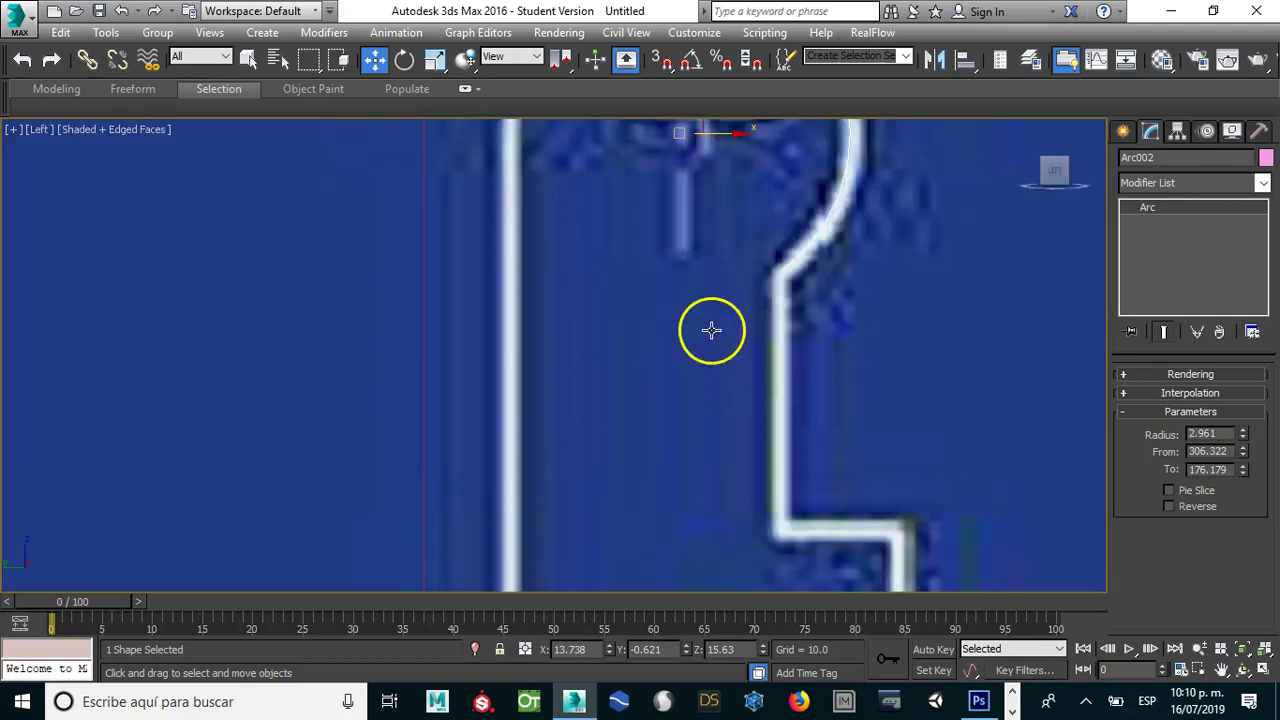
scroll(700, 323, "down", 3)
scroll(674, 331, "up", 2)
scroll(674, 331, "up", 2)
scroll(606, 346, "up", 2)
scroll(580, 346, "up", 1)
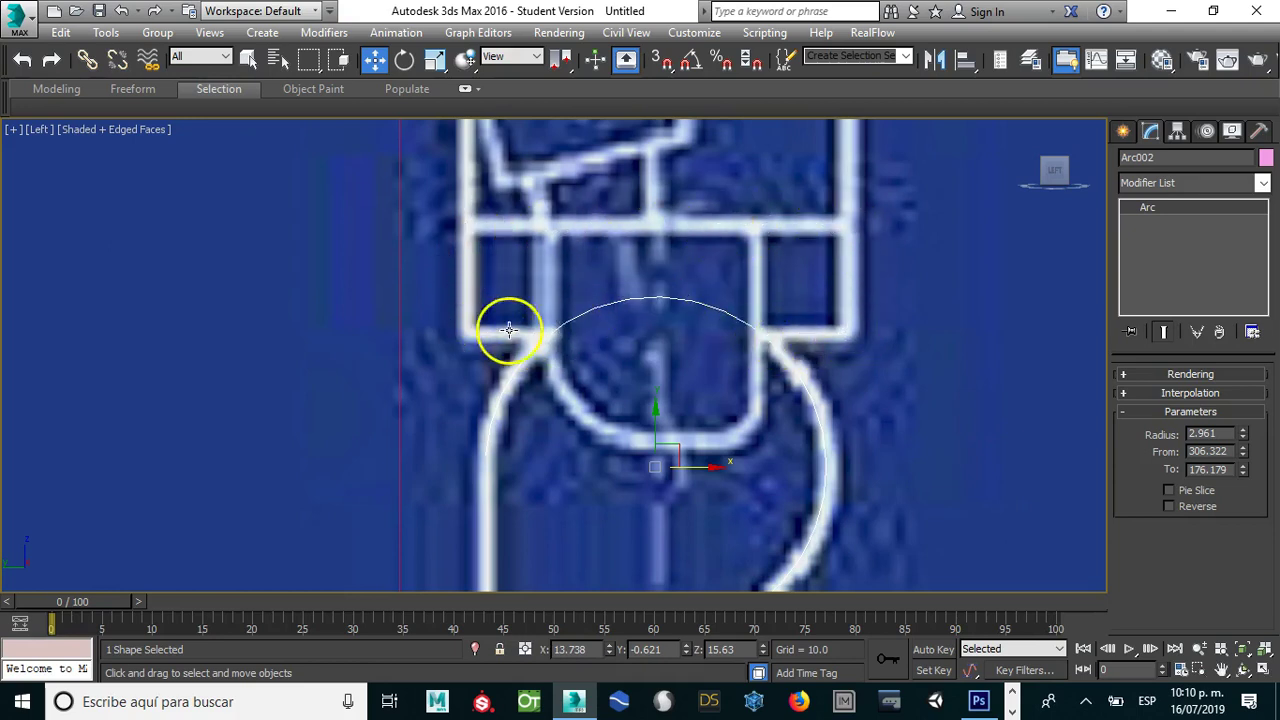
mouse_move(871, 329)
middle_mouse_down("alt")
mouse_move(333, 351)
mouse_move(697, 304)
middle_mouse_up("alt")
mouse_move(771, 334)
middle_mouse_down("alt")
mouse_move(860, 337)
mouse_move(877, 323)
middle_mouse_up("alt")
Step: Reframe the hand in the Left view and show the Create panel's spline shape options
key("f")
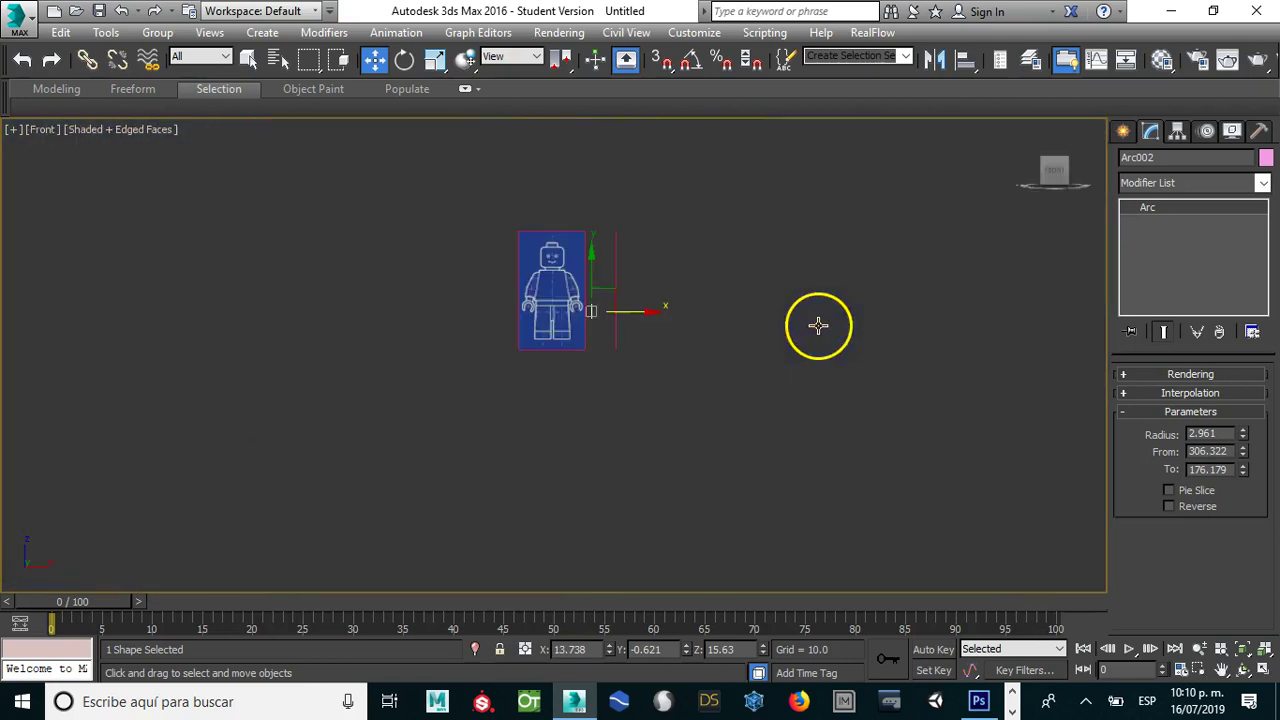
scroll(600, 330, "up", 4)
scroll(578, 305, "up", 3)
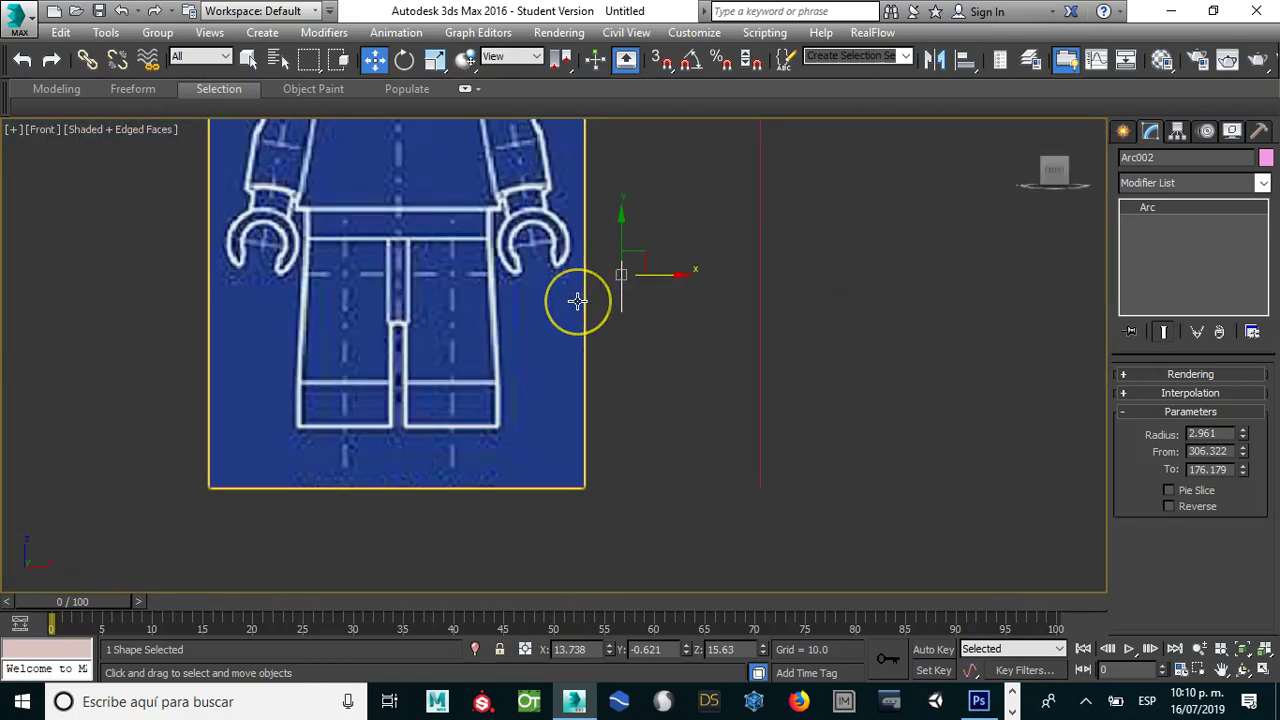
key("l")
scroll(634, 374, "down", 2)
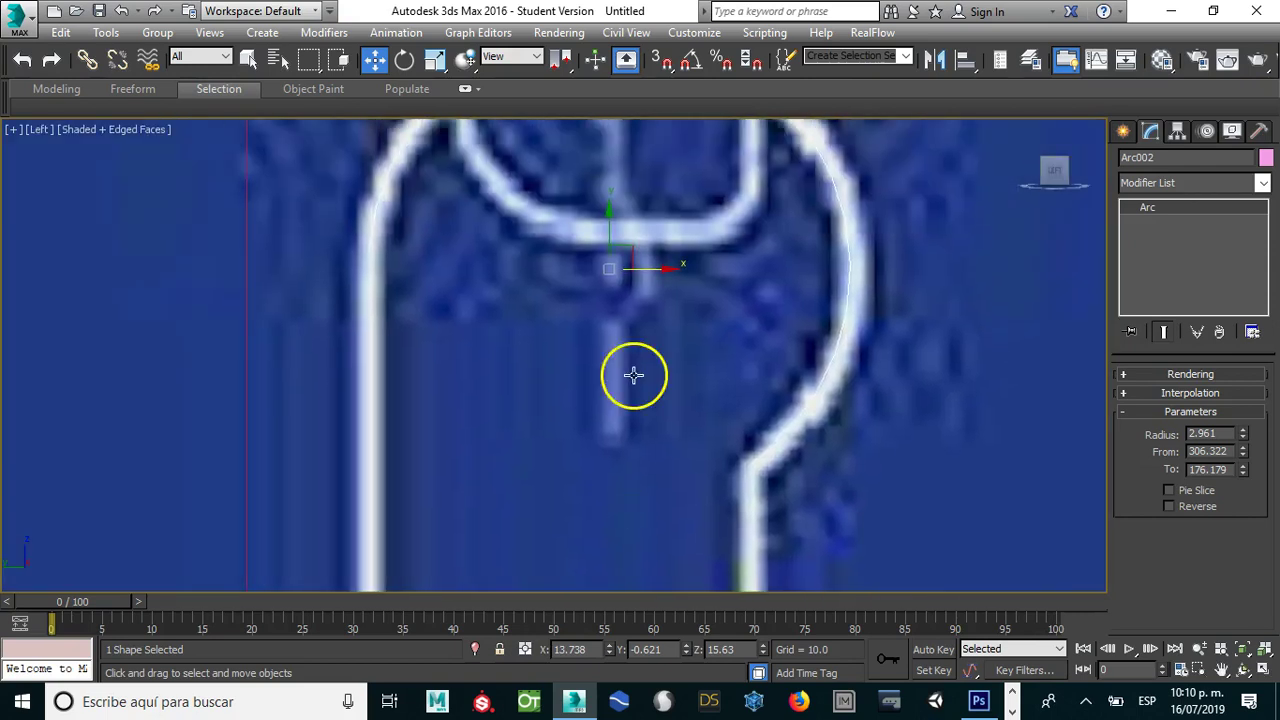
scroll(620, 424, "down", 2)
middle_click_drag(620, 424, 603, 459)
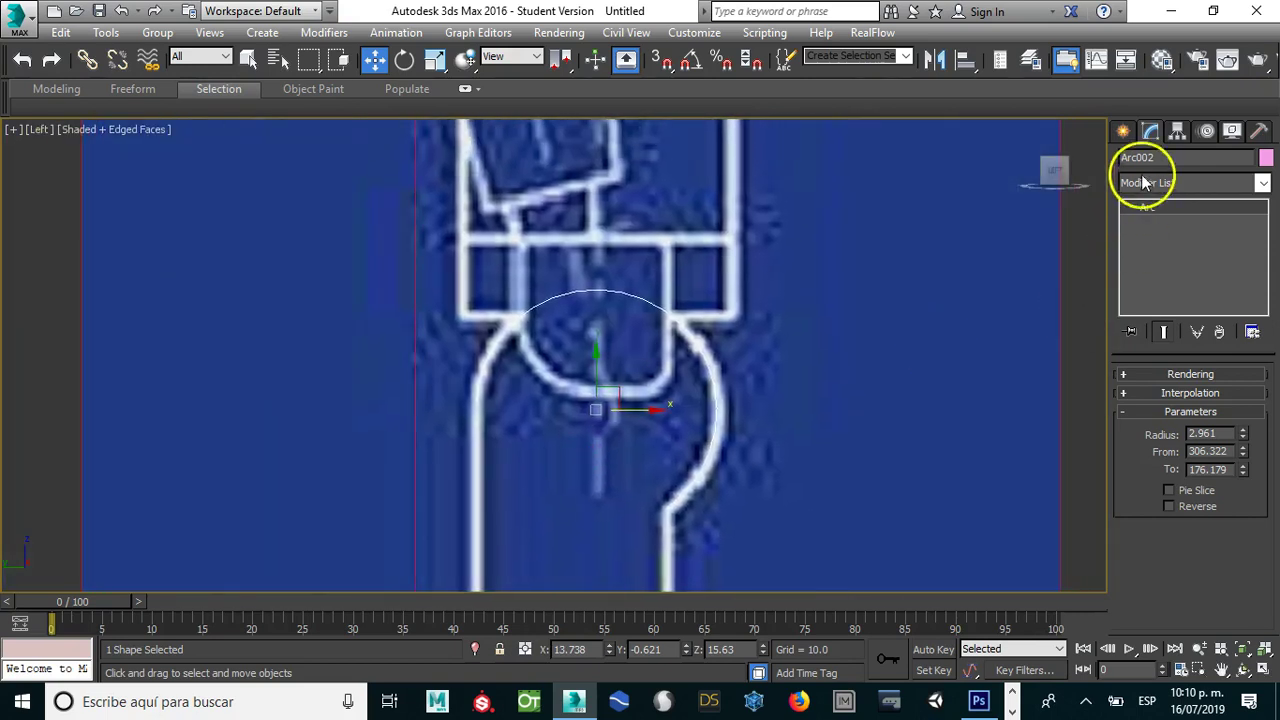
left_click(1120, 134)
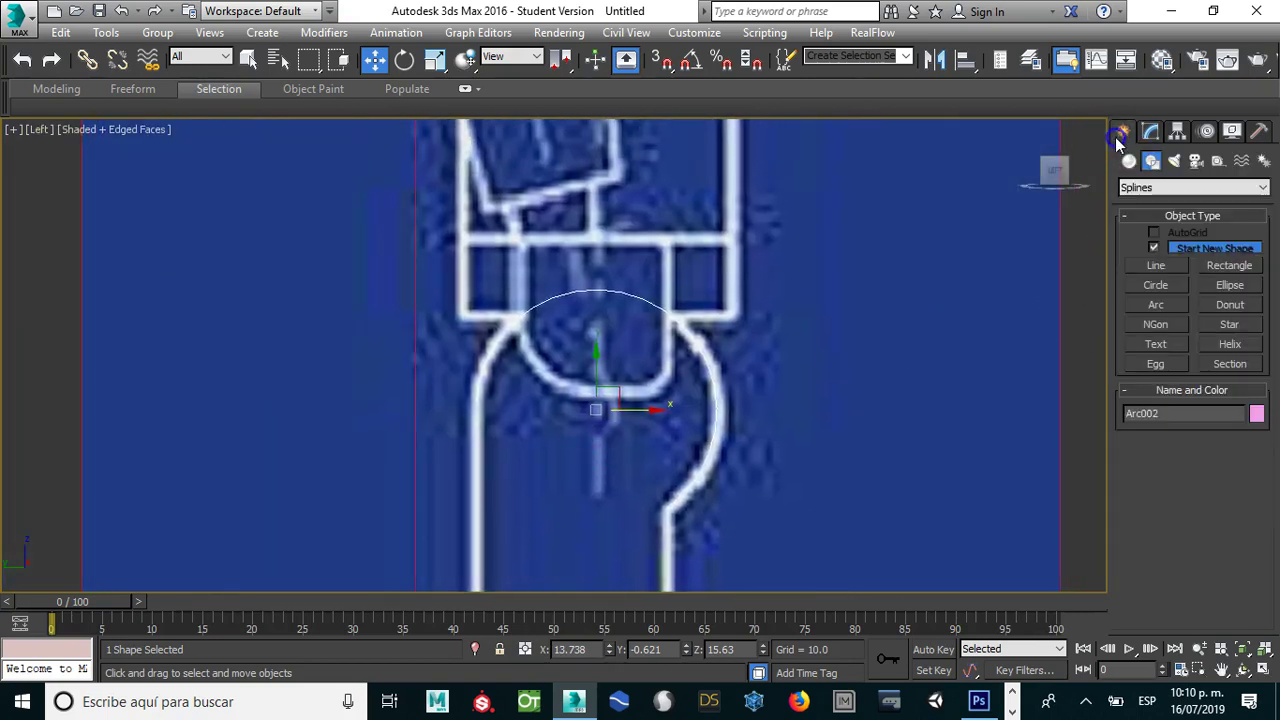
Step: Draw Line003 from the arc's left end around the box corners to its right end
left_click(1156, 265)
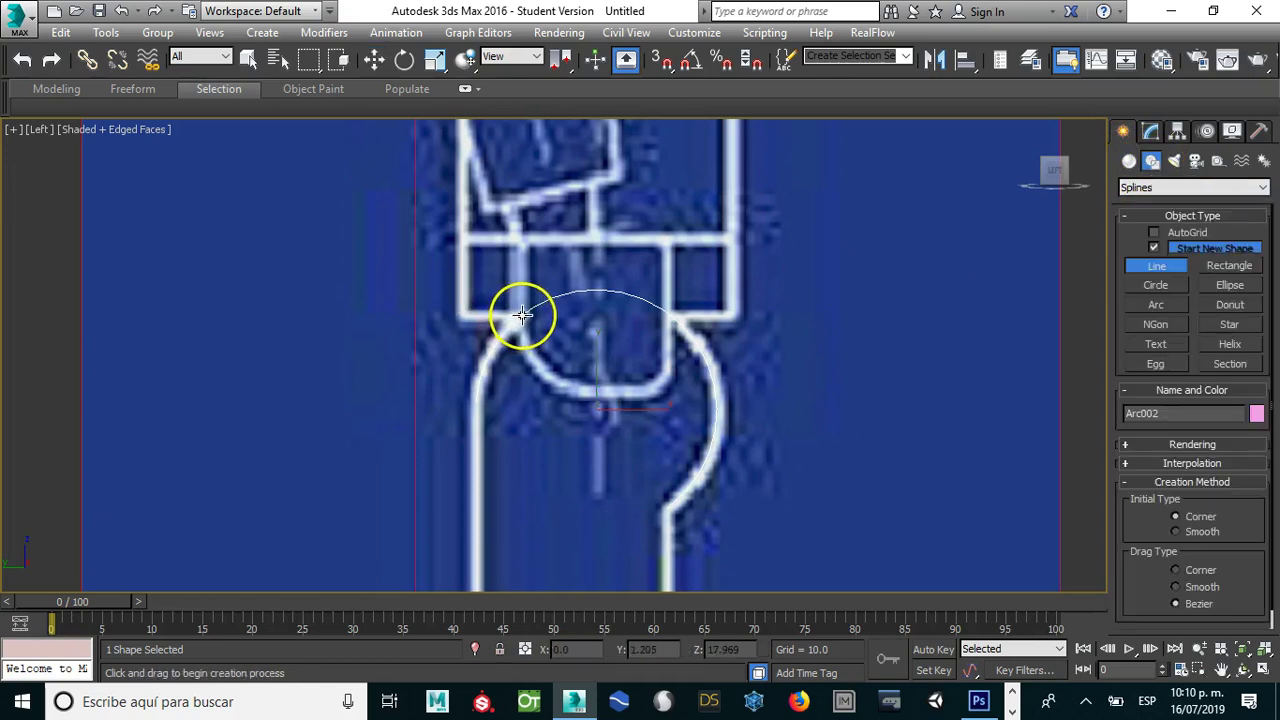
left_click(522, 316)
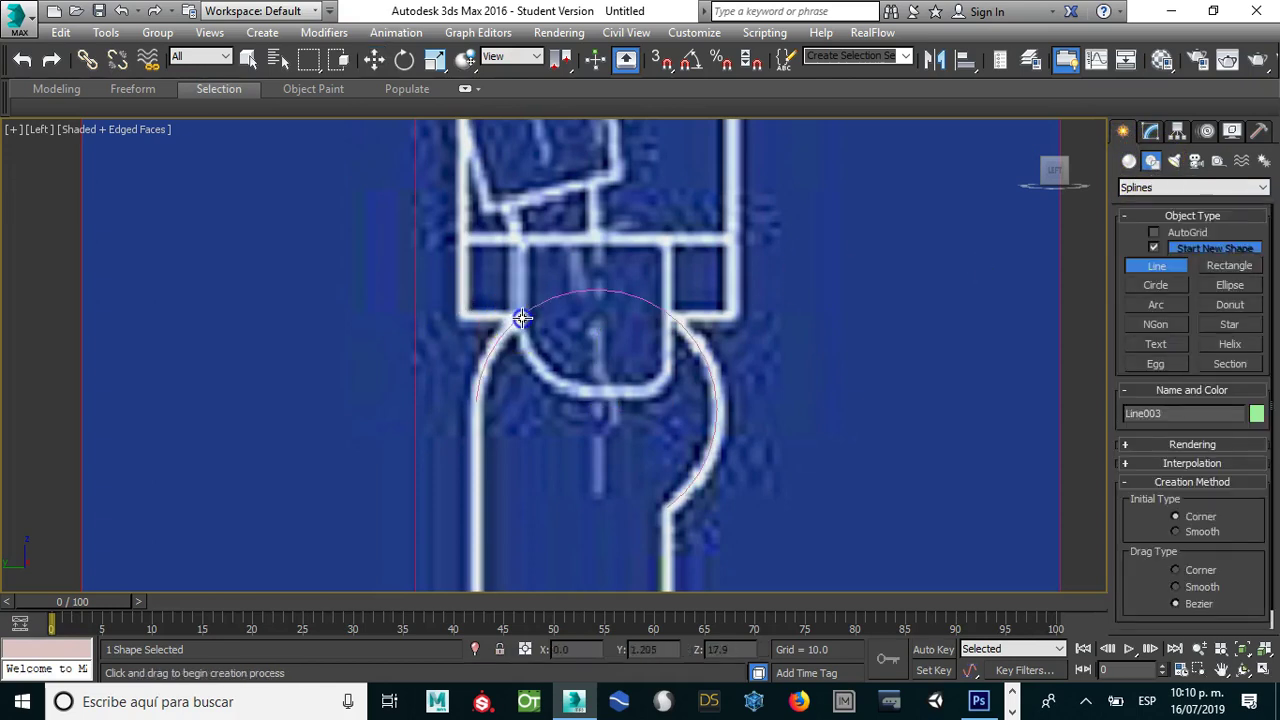
left_click(458, 318)
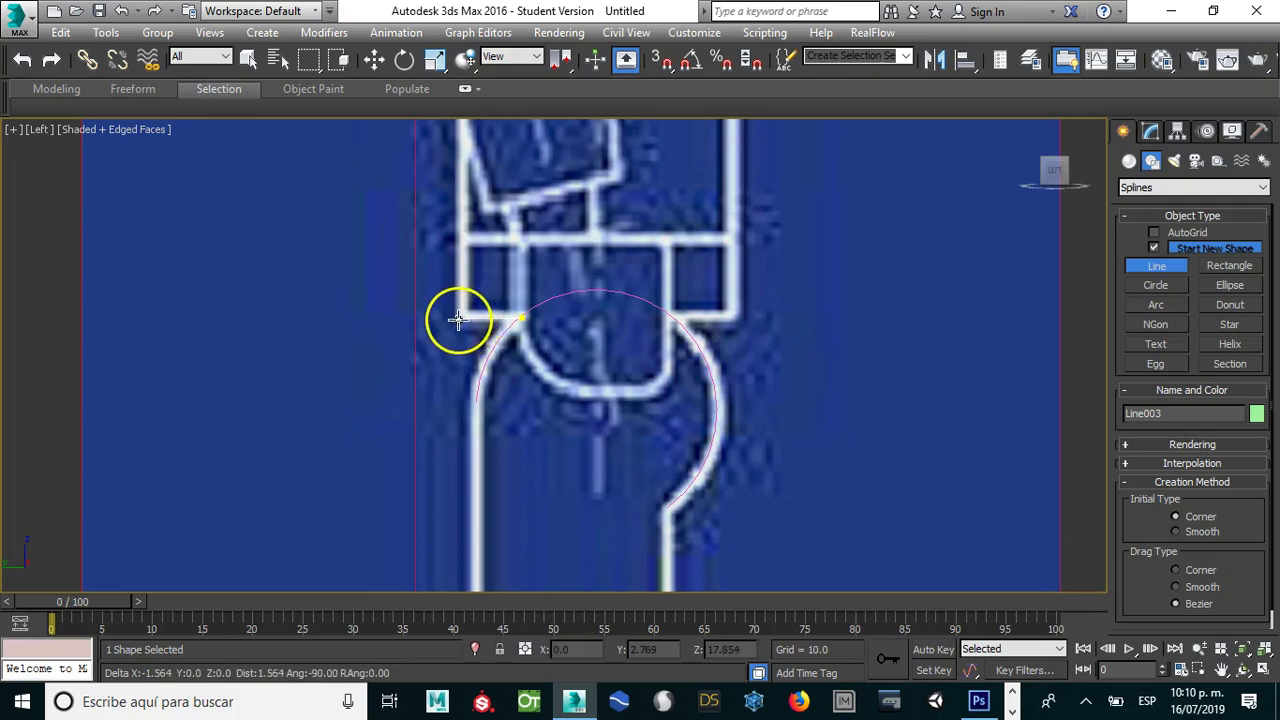
left_click(462, 238)
left_click(732, 240)
left_click(737, 294)
left_click(675, 316)
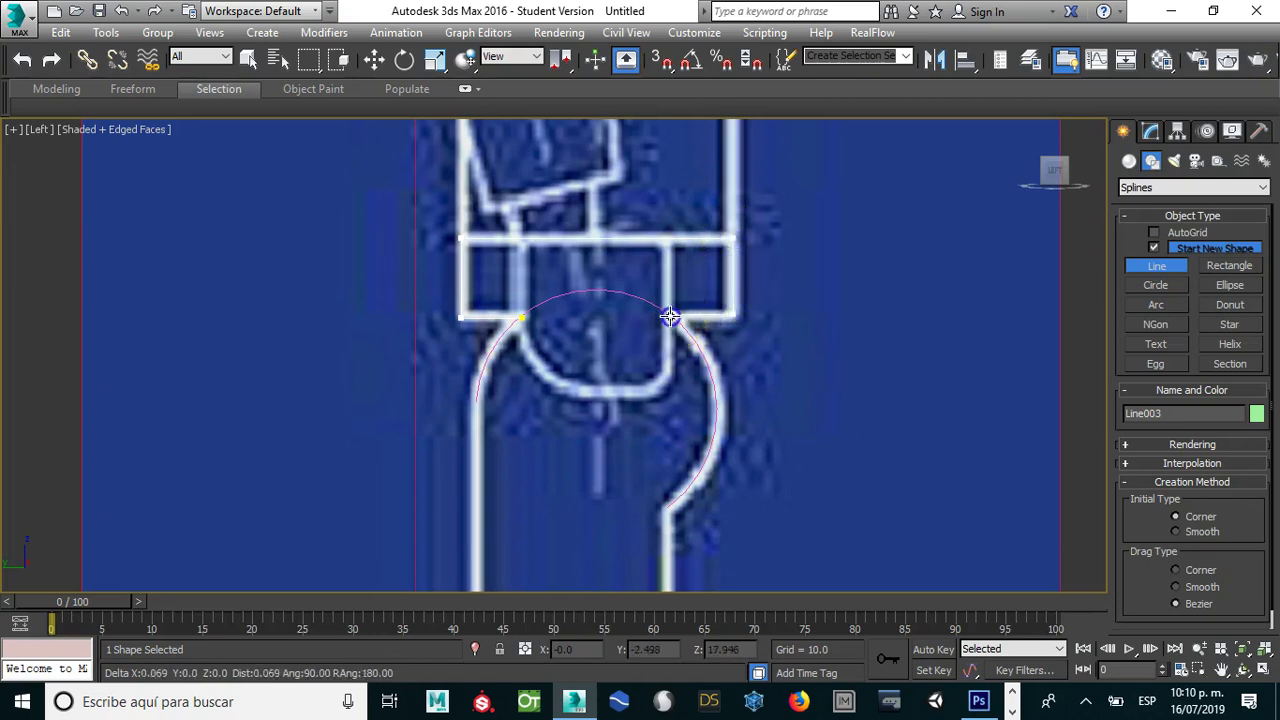
right_click(820, 378)
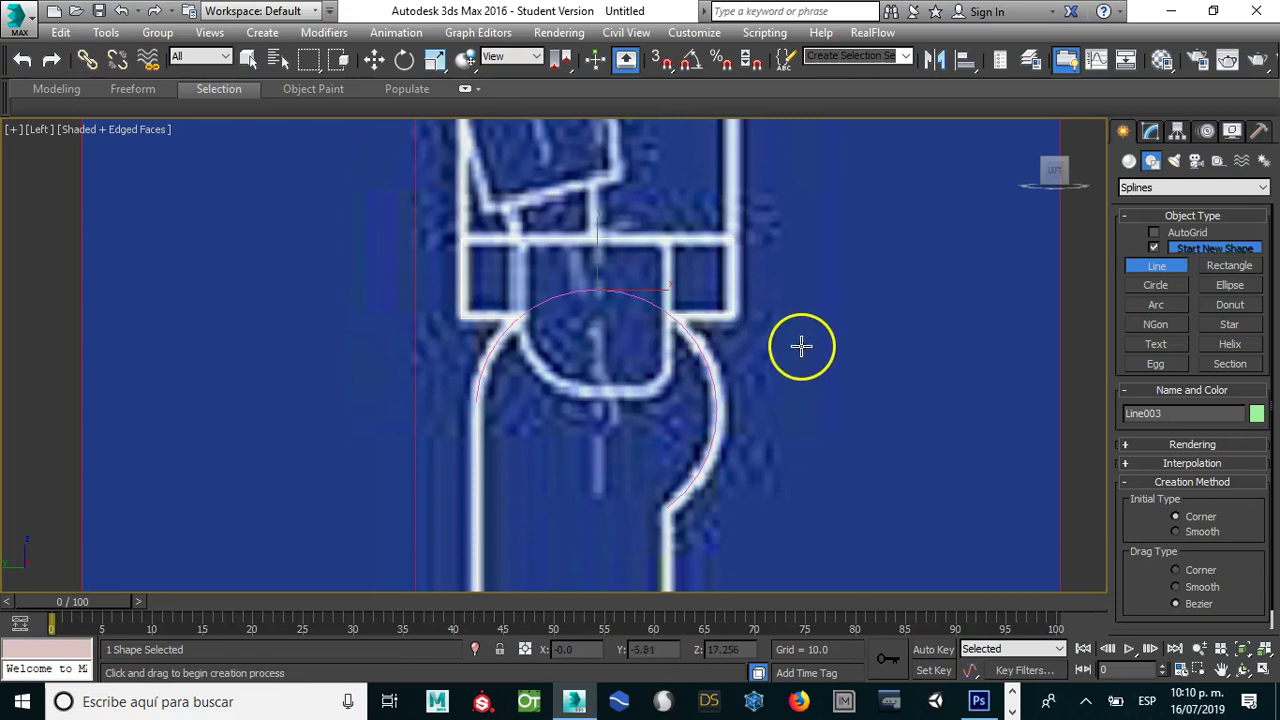
middle_click_drag(886, 329, 812, 342, "alt")
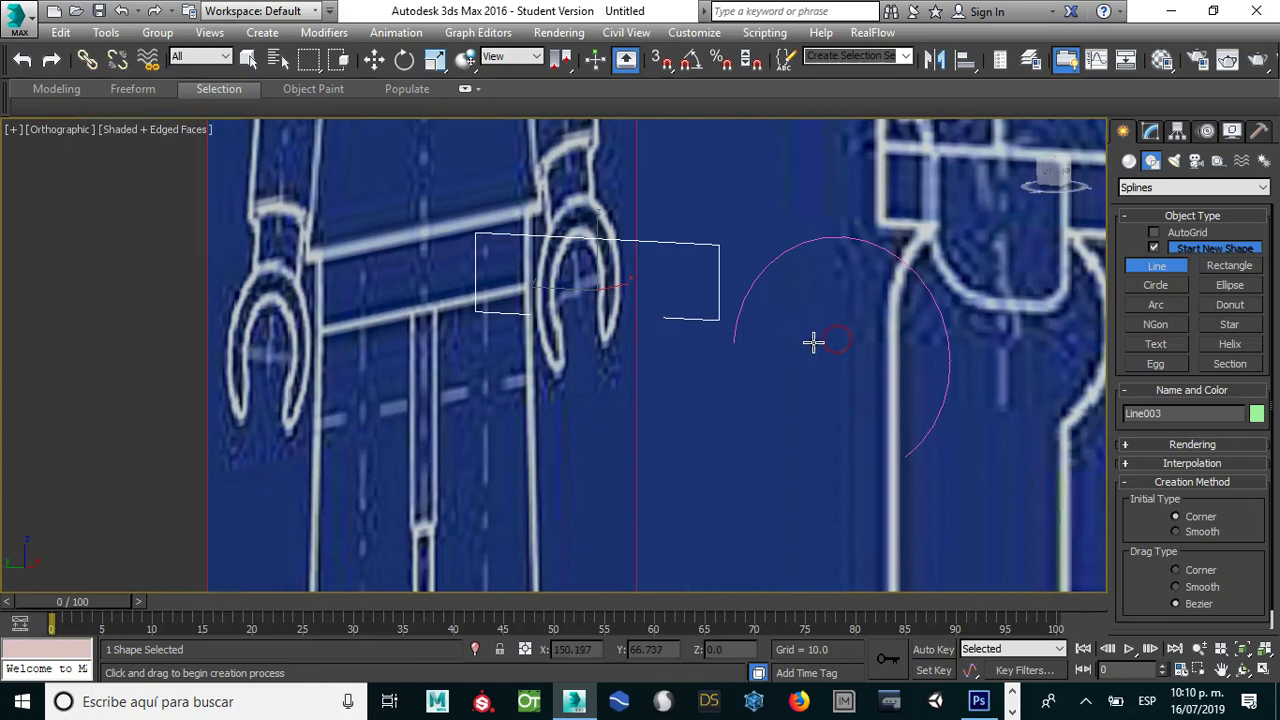
Step: In Front view, slide Line003 along X to line it up with the arc
middle_click_drag(728, 322, 746, 325, "alt")
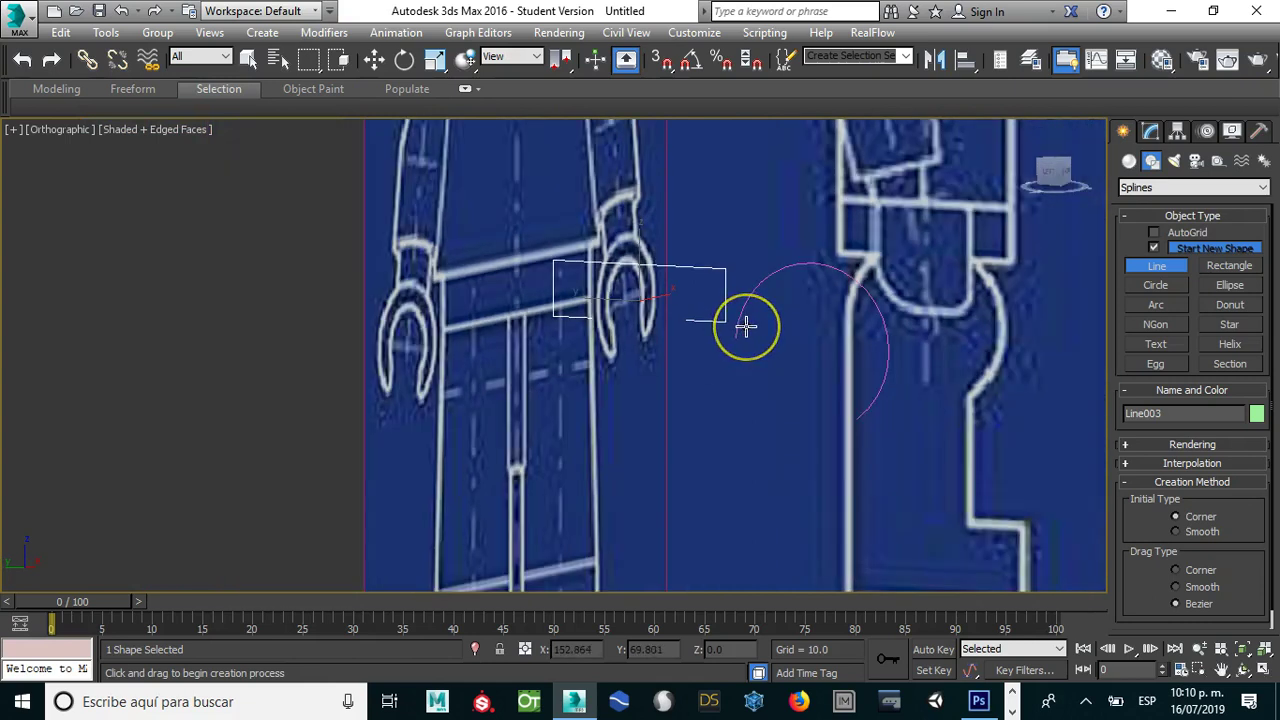
key("f")
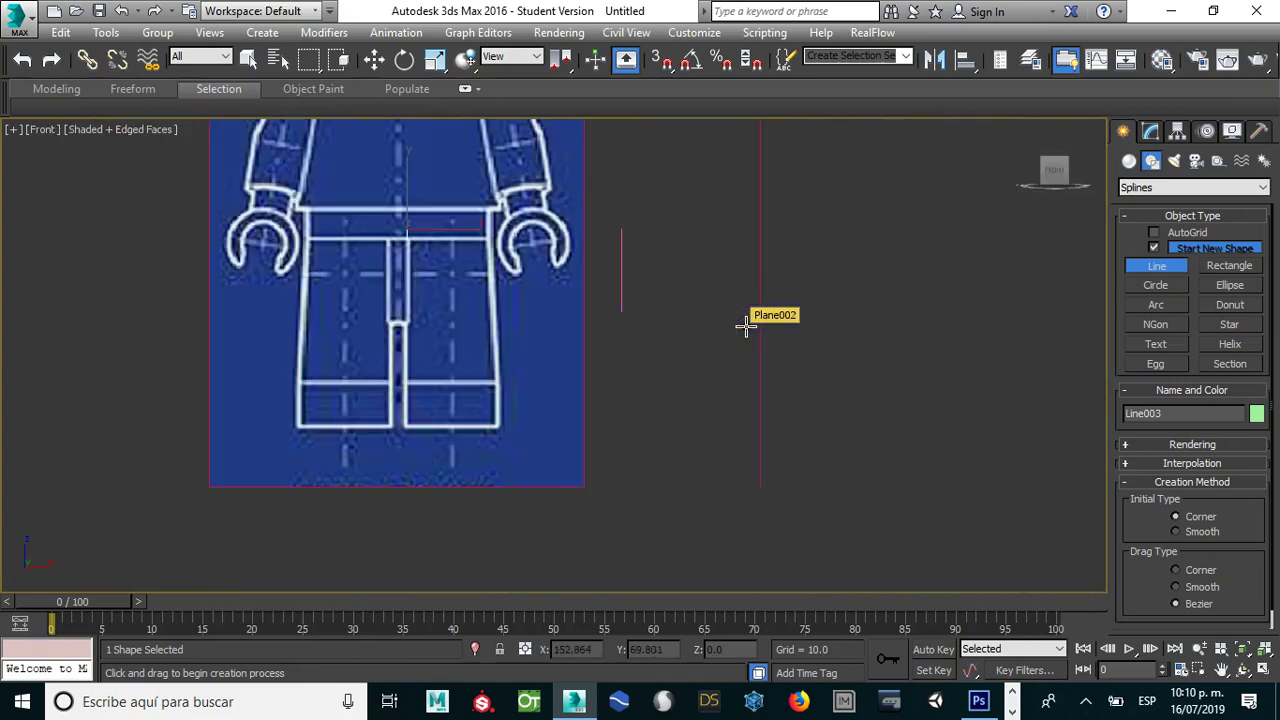
middle_click_drag(671, 309, 665, 421)
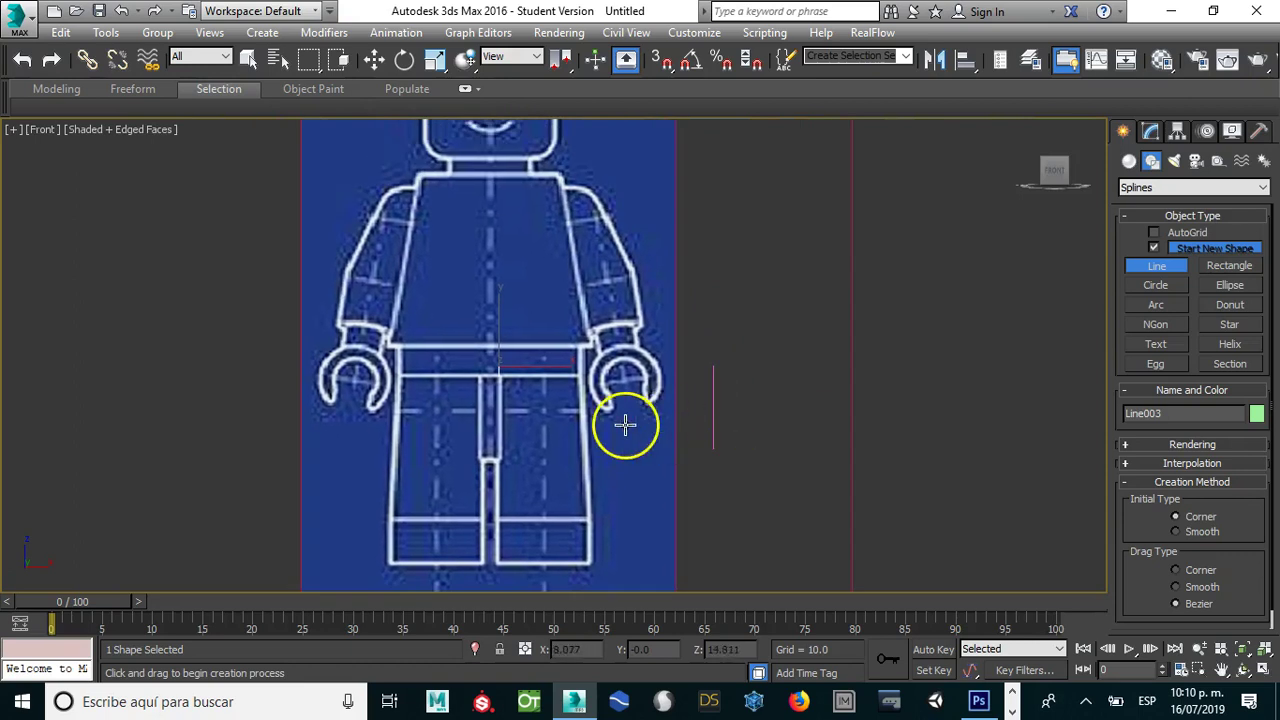
right_click(623, 423)
key("w")
left_click_drag(554, 368, 668, 365)
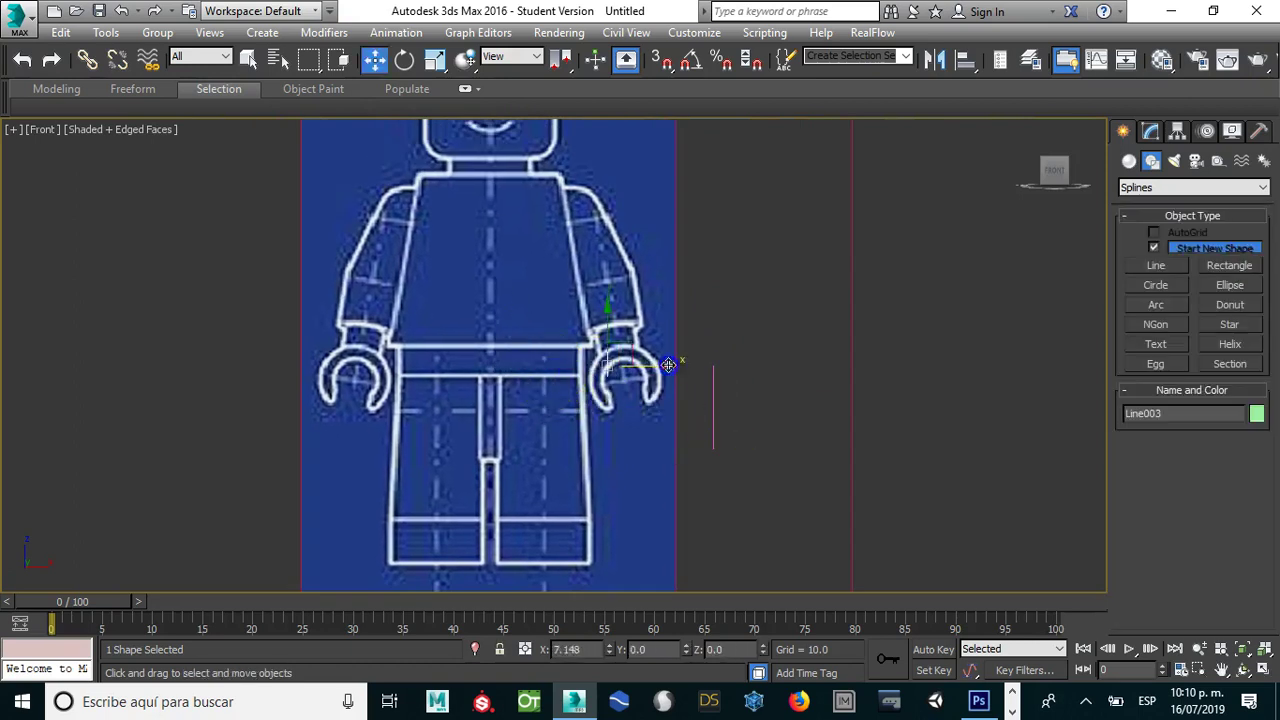
scroll(762, 367, "up", 3)
scroll(742, 374, "up", 3)
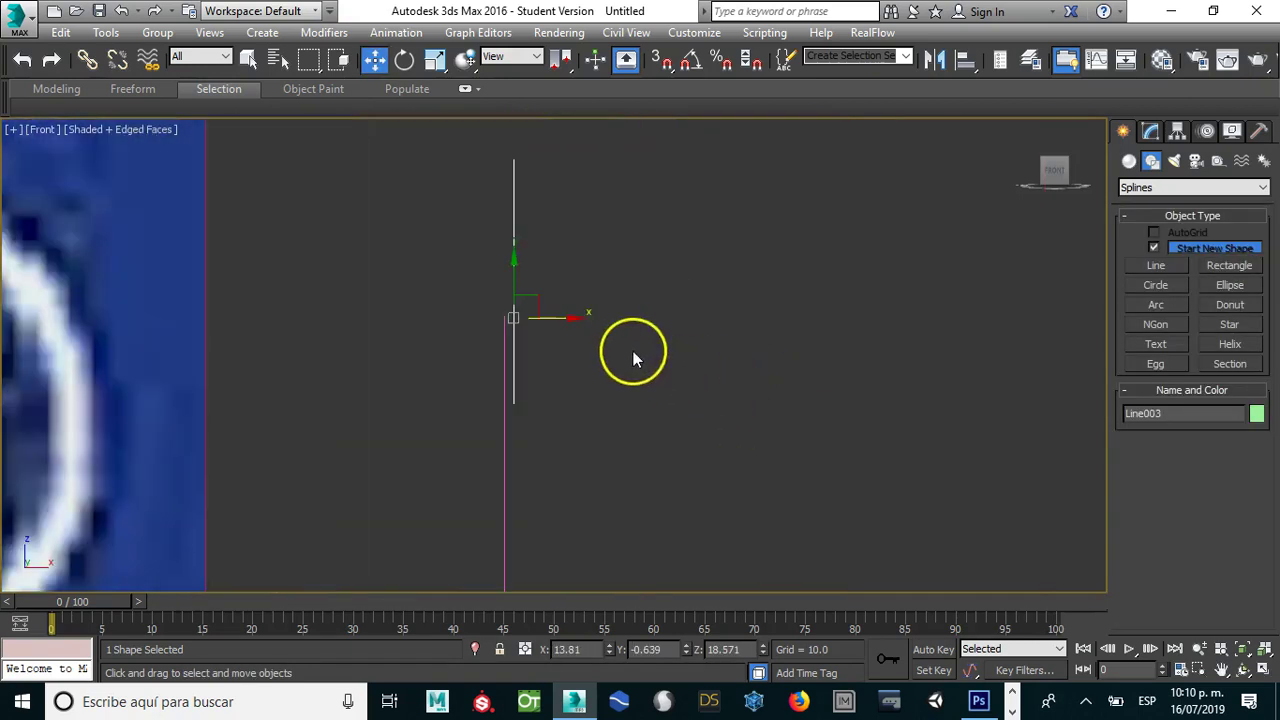
left_click_drag(552, 316, 544, 316)
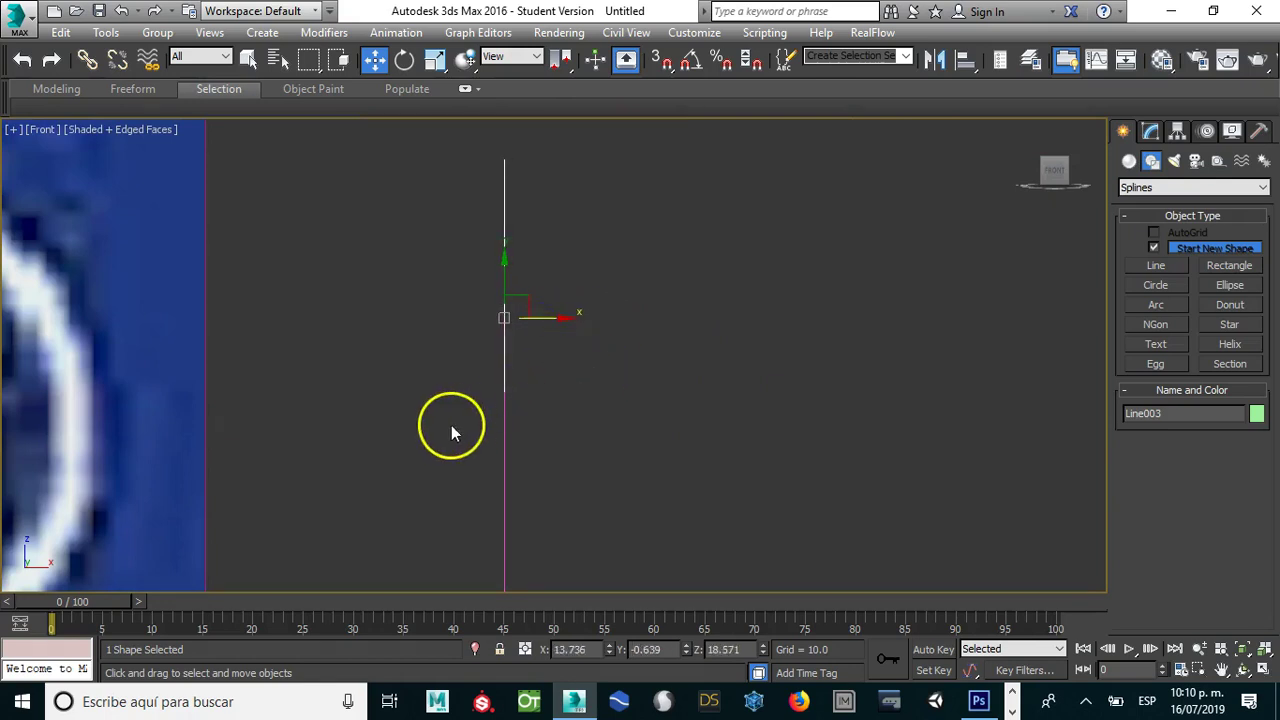
Step: Isolate the arc and Line003, view them from the Left, and select Line003
left_click_drag(584, 463, 582, 460)
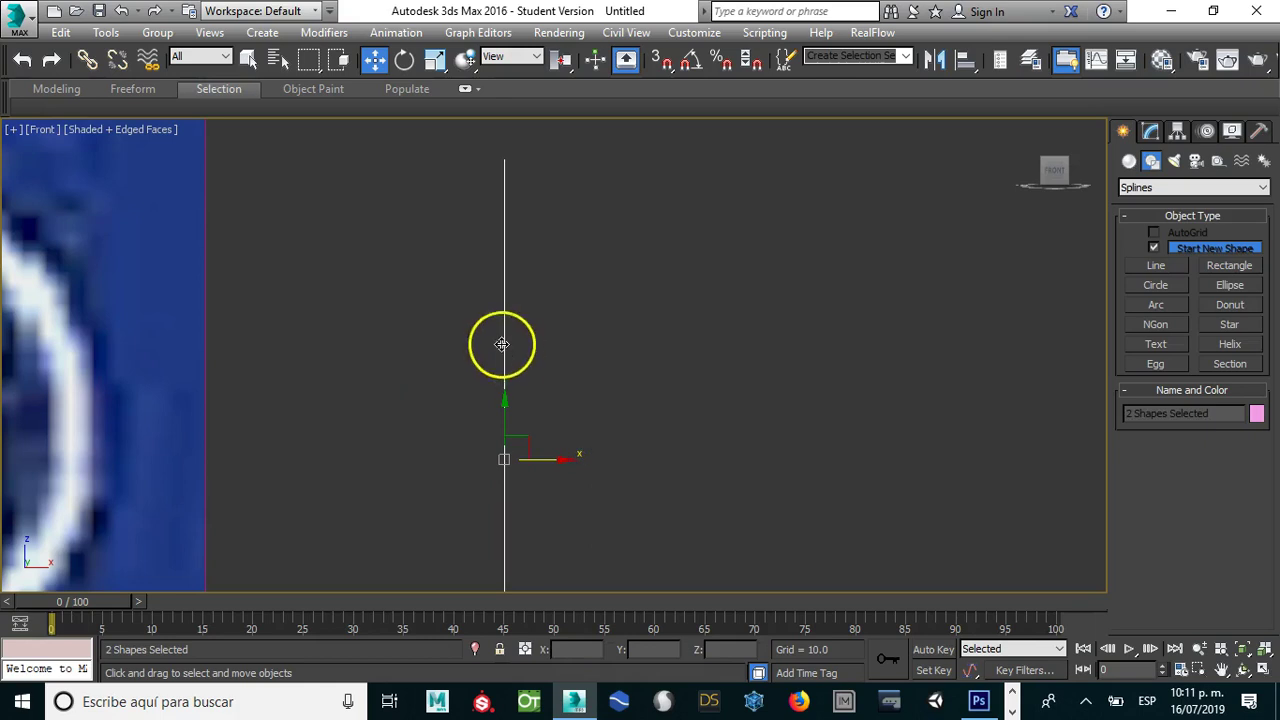
right_click(503, 340)
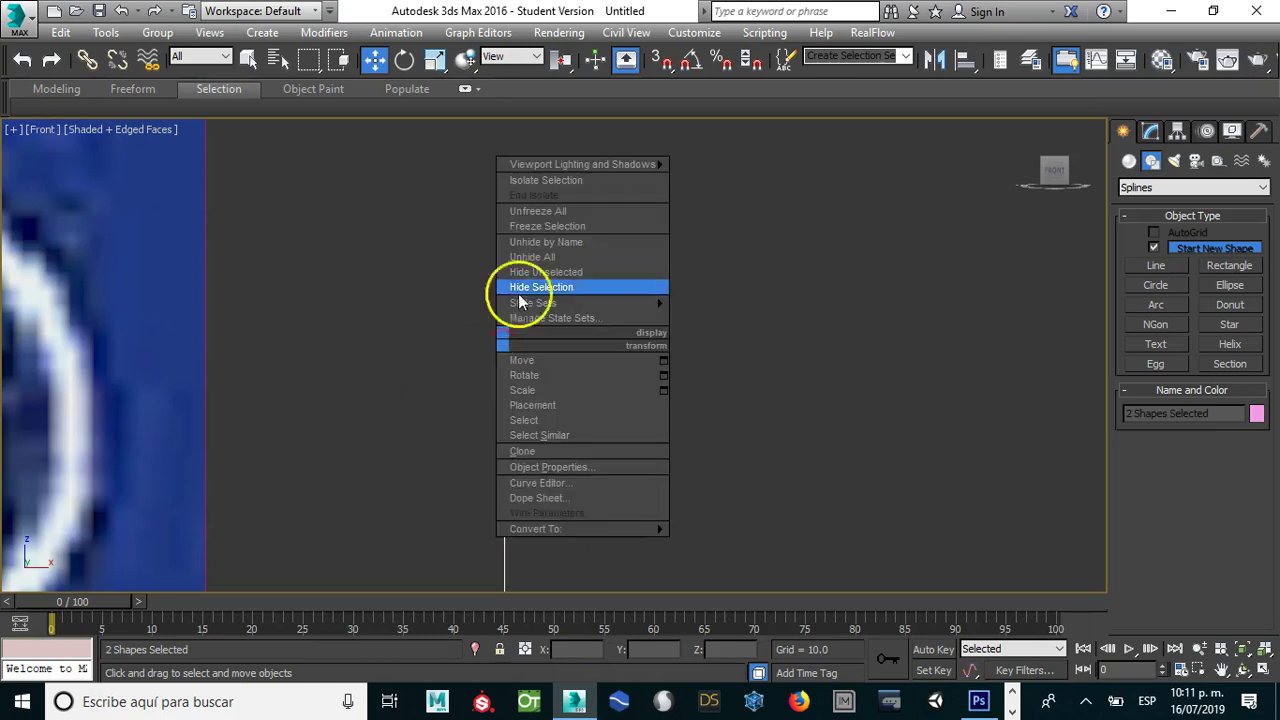
left_click(541, 181)
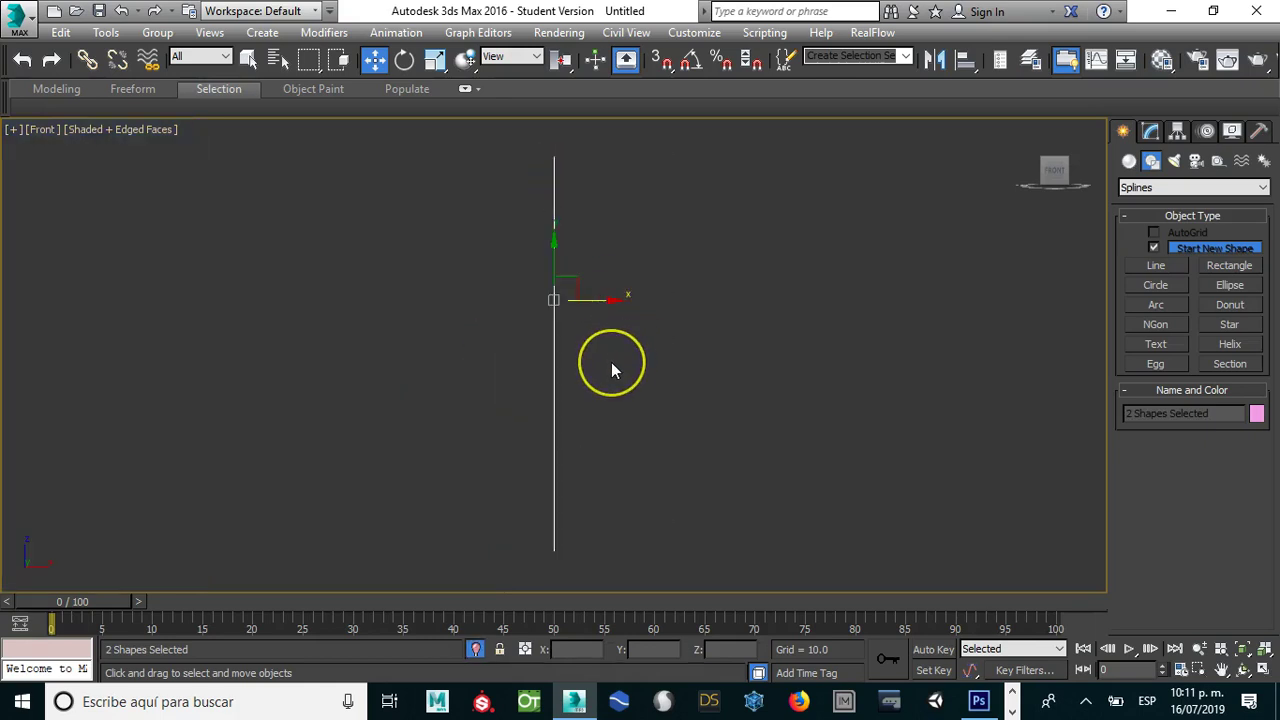
key("l")
middle_click_drag(747, 262, 692, 398)
scroll(651, 346, "up", 2)
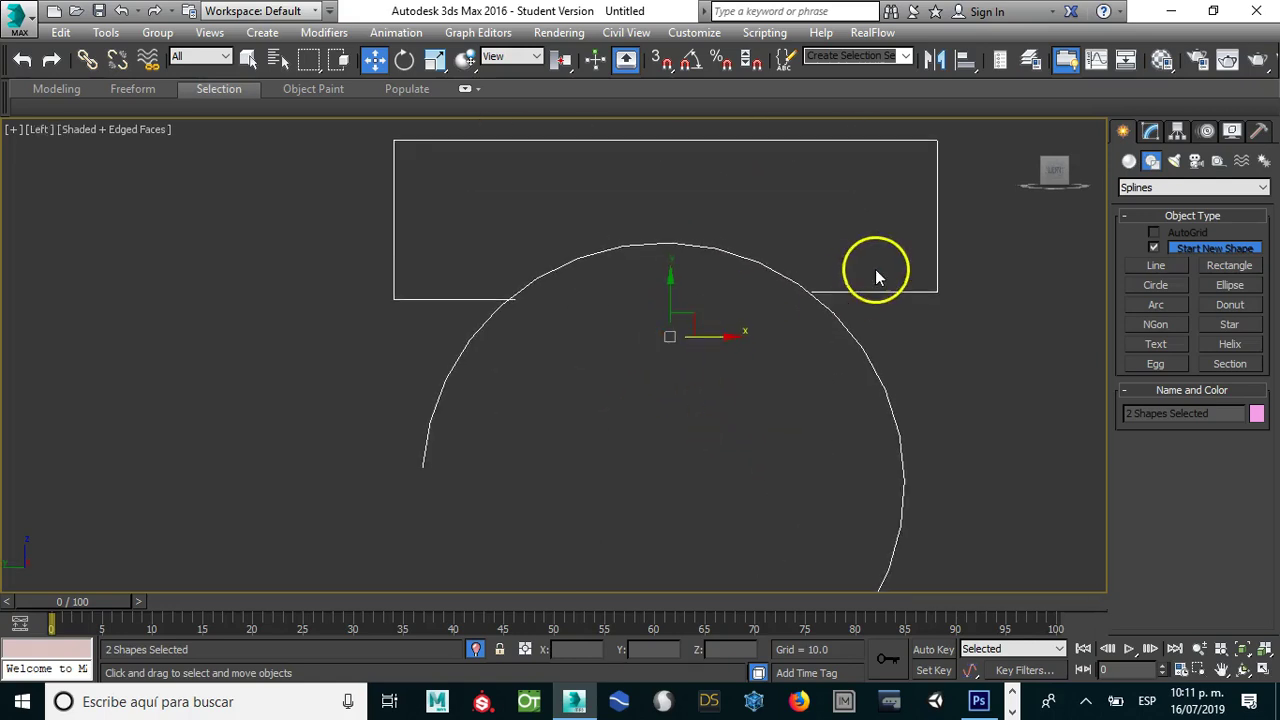
left_click(1150, 133)
left_click(937, 286)
left_click(935, 293)
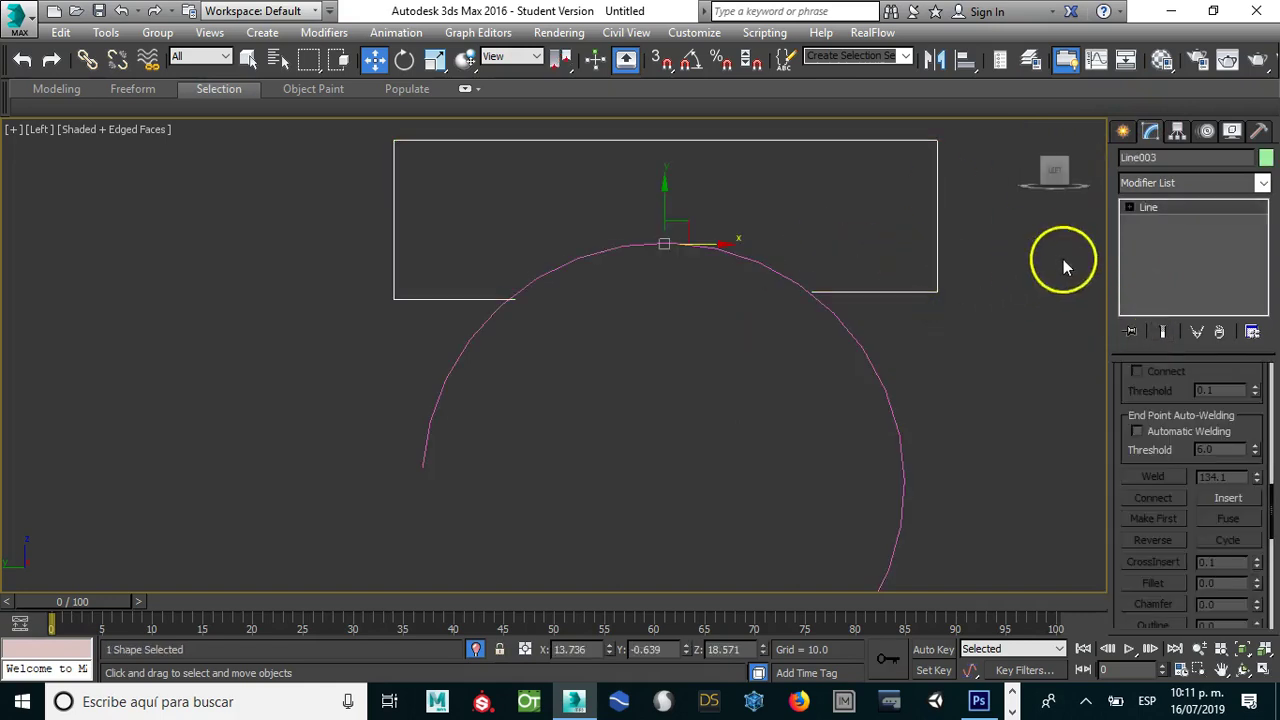
Step: Adjust Line003's end vertices in Vertex mode so they meet the arc's endpoints
left_click(1127, 207)
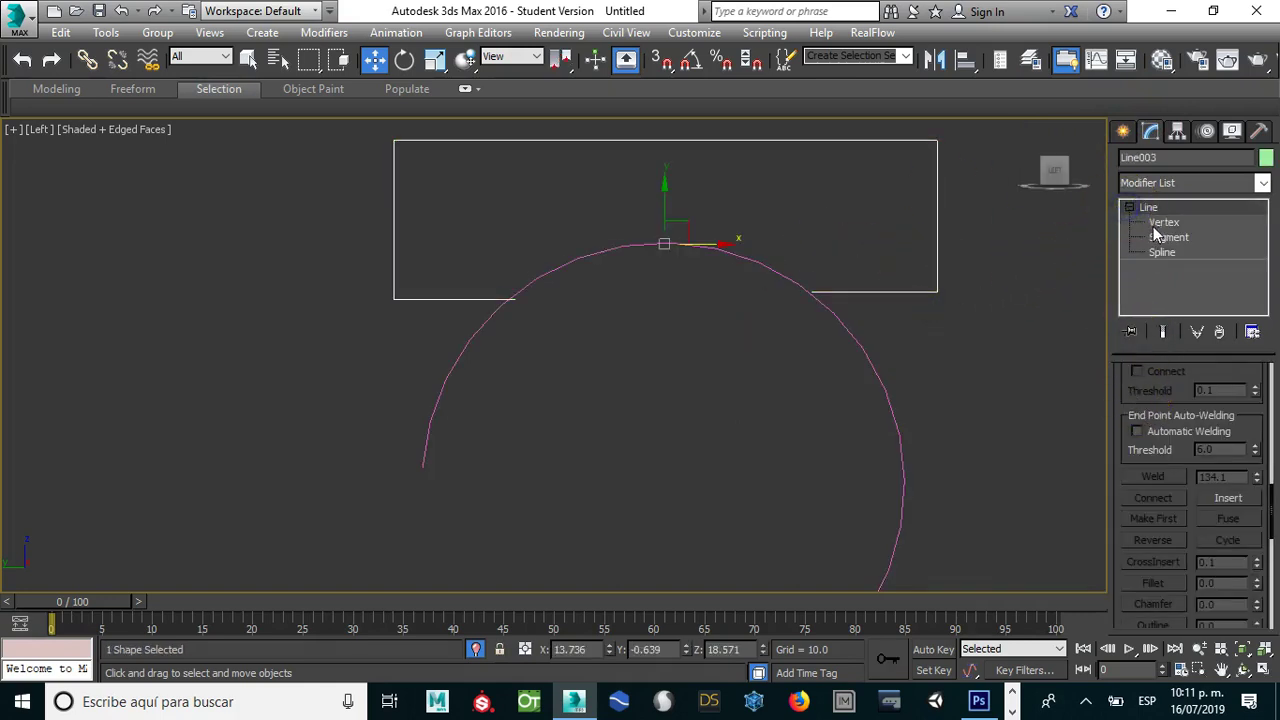
left_click(1163, 222)
left_click(513, 299)
scroll(519, 312, "up", 4)
left_click(541, 279)
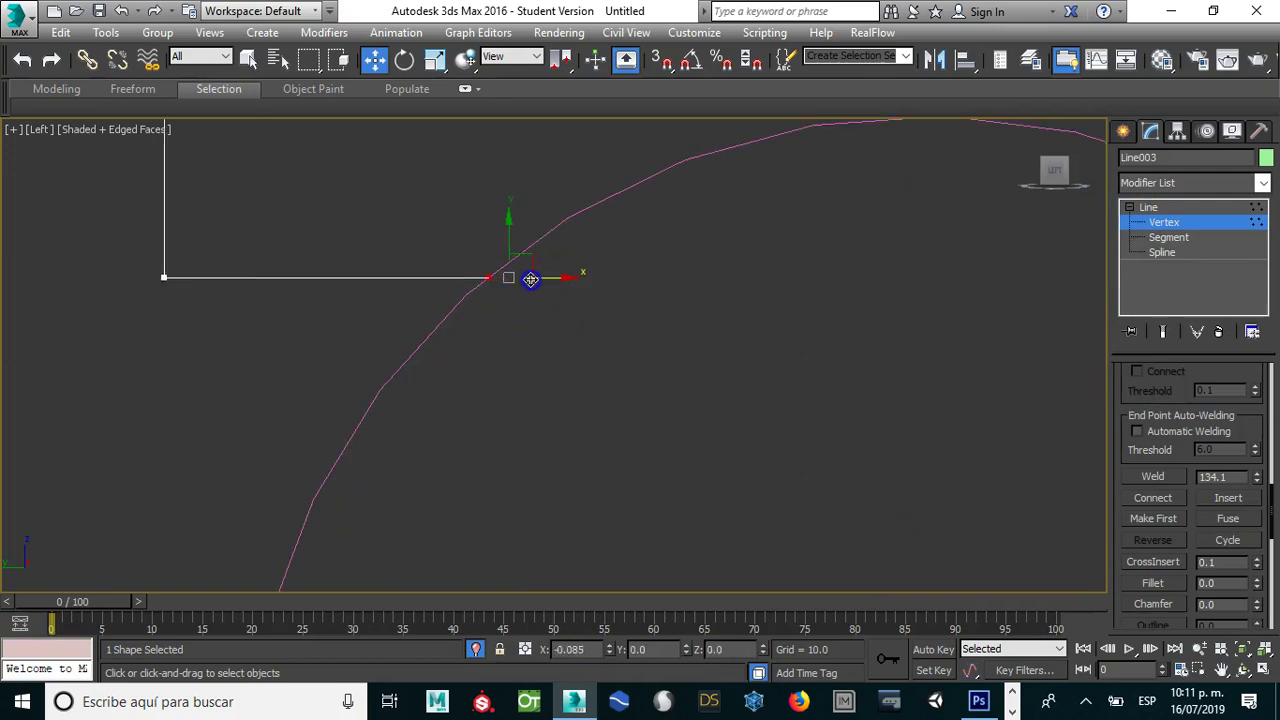
scroll(560, 278, "down", 3)
middle_click_drag(585, 340, 745, 337)
scroll(820, 303, "up", 3)
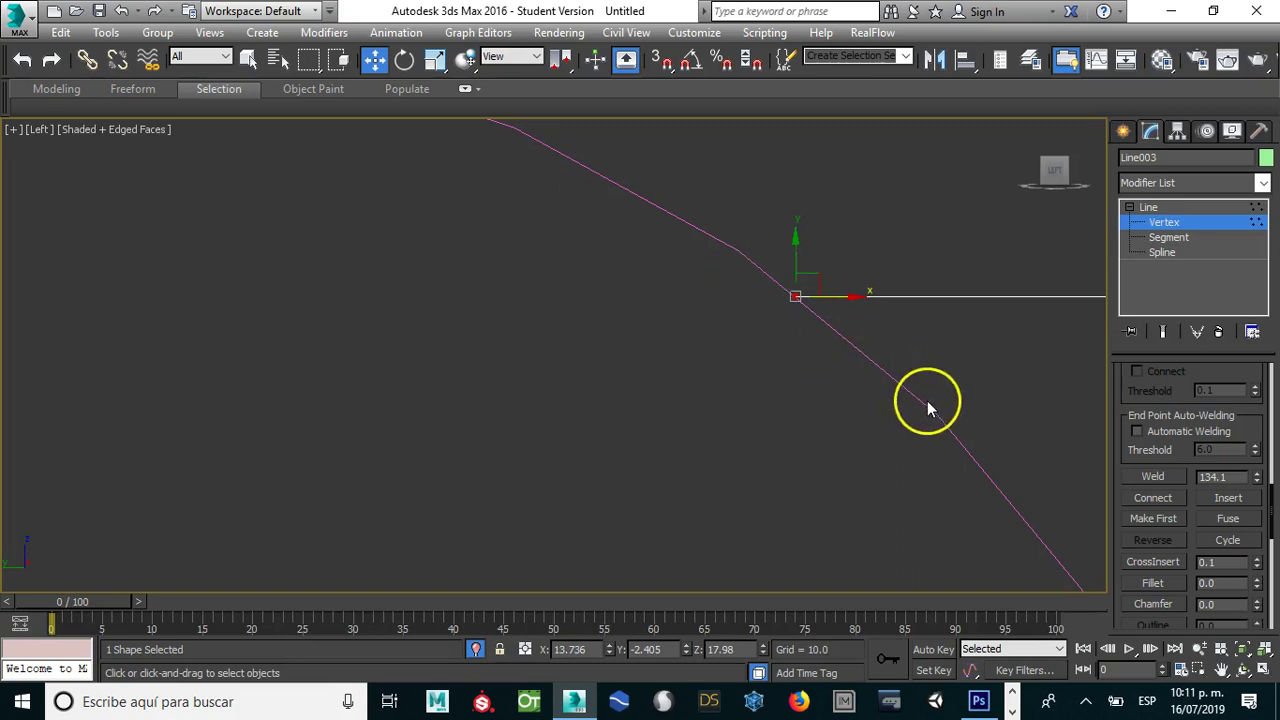
Step: Exit Vertex mode and select the arc Arc002
left_click(844, 341)
scroll(815, 358, "down", 3)
scroll(815, 362, "down", 2)
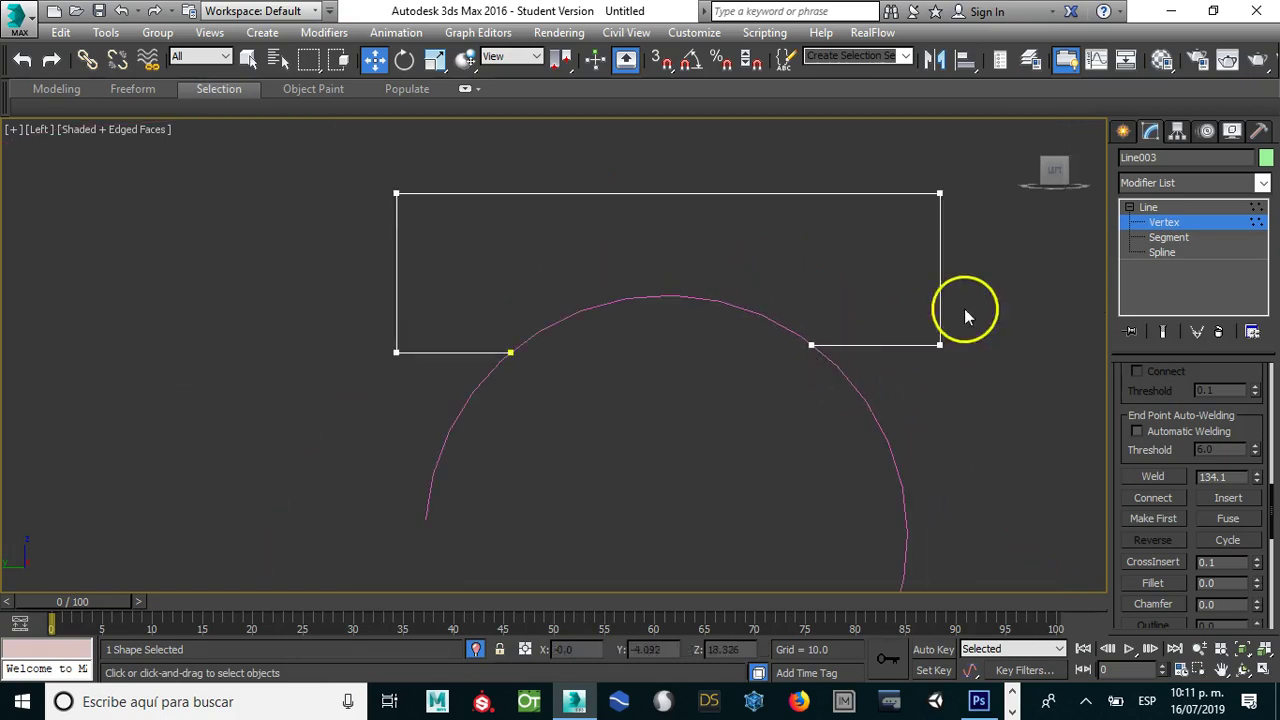
left_click(1197, 224)
left_click(971, 368)
left_click(756, 315)
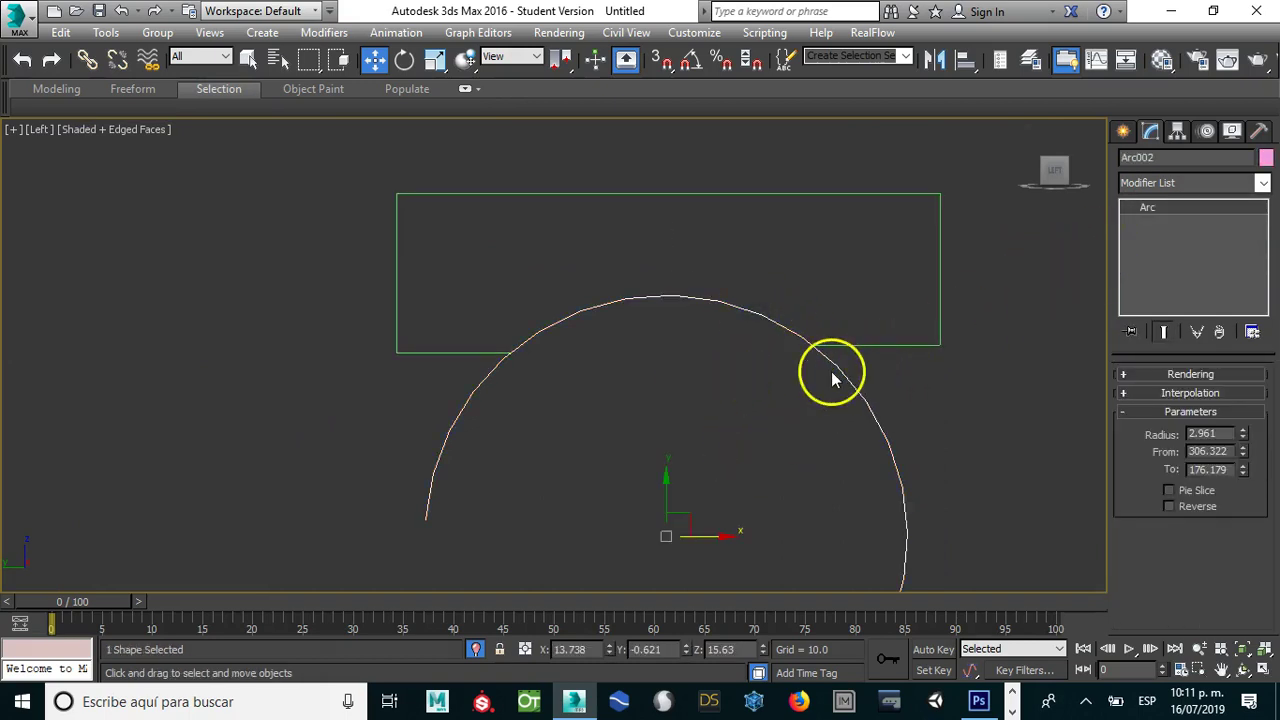
Step: Convert Arc002 to an editable spline and enter its Vertex mode
right_click(738, 303)
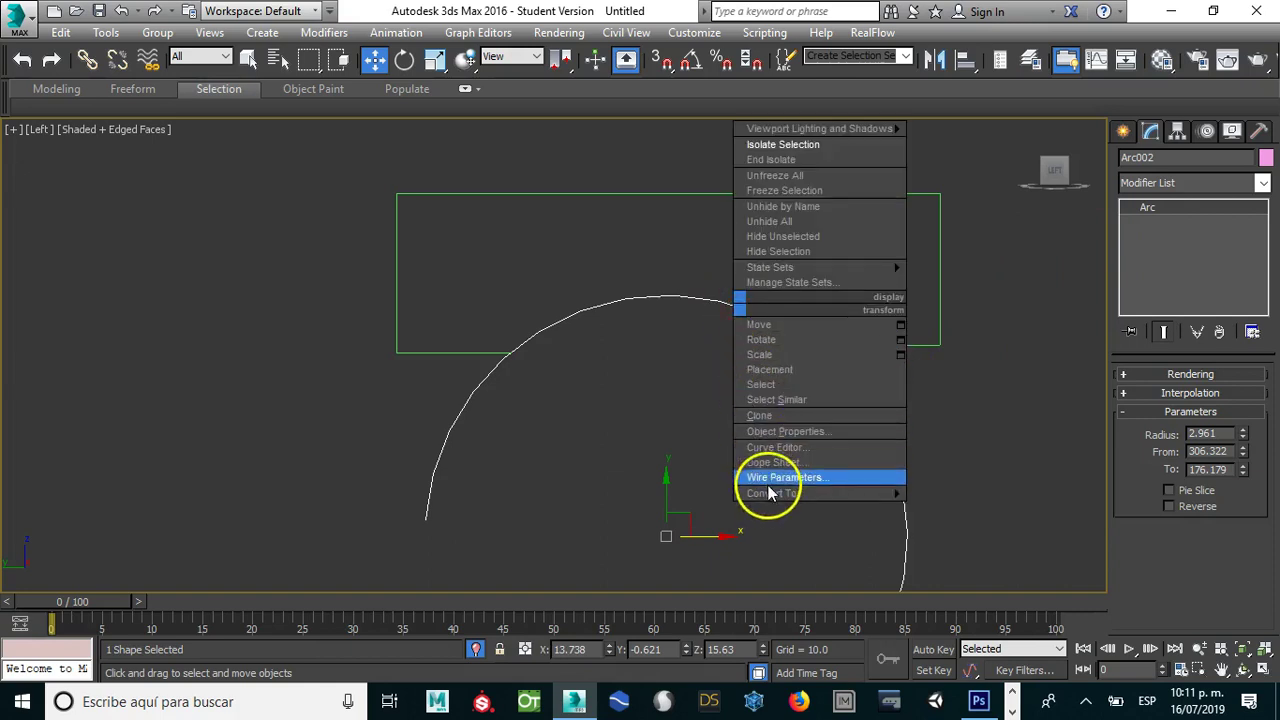
mouse_move(820, 493)
left_click(972, 493)
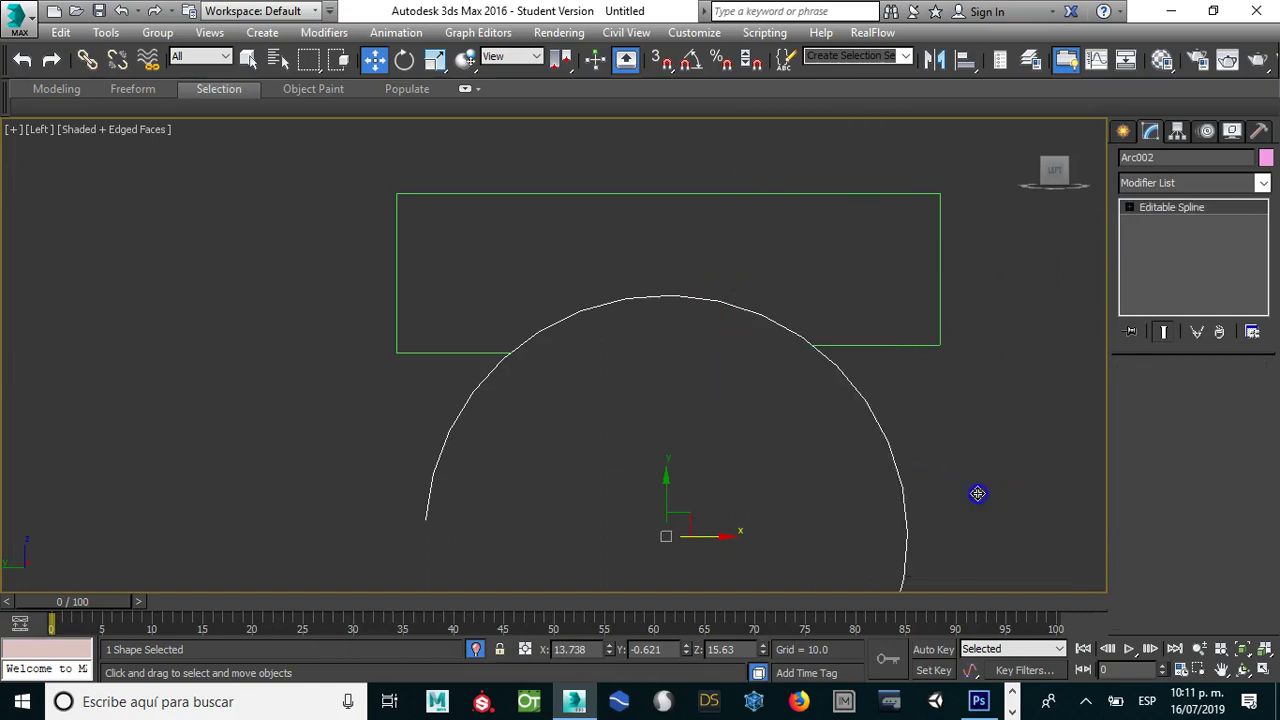
left_click(1165, 440)
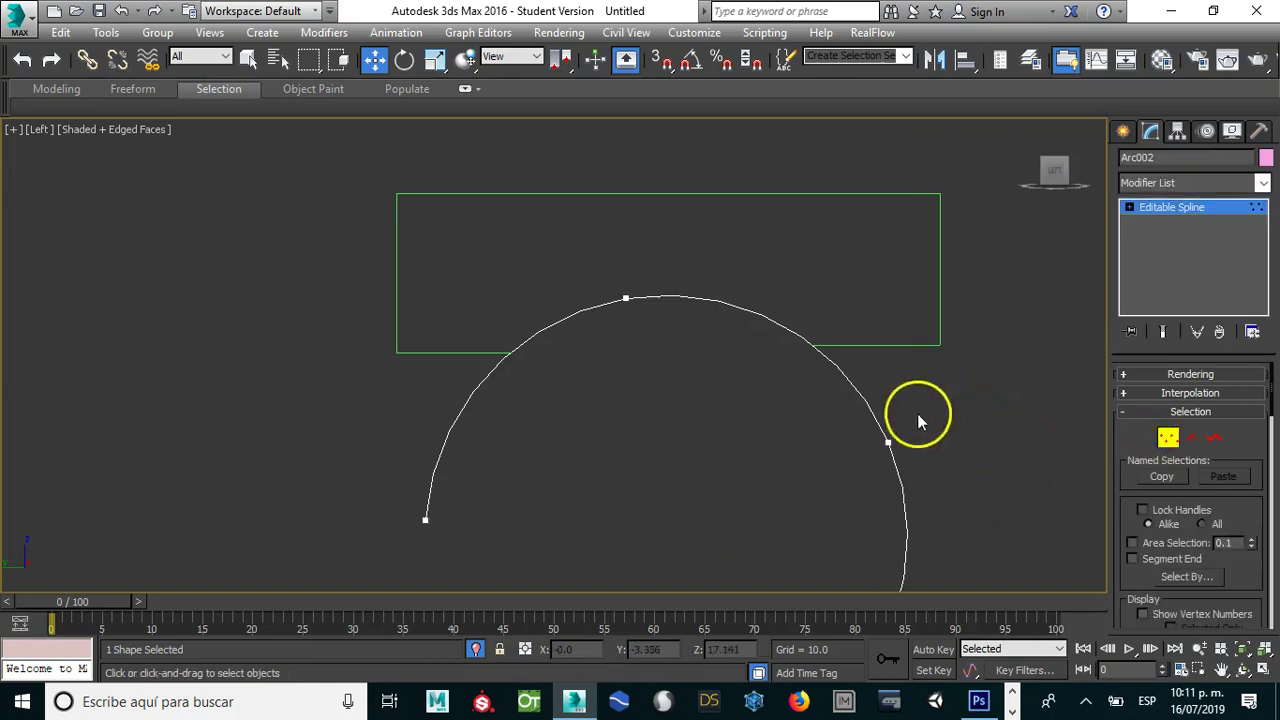
scroll(795, 366, "up", 2)
Step: Refine the arc with new vertices at its right and left junctions with the rectangle
right_click(802, 352)
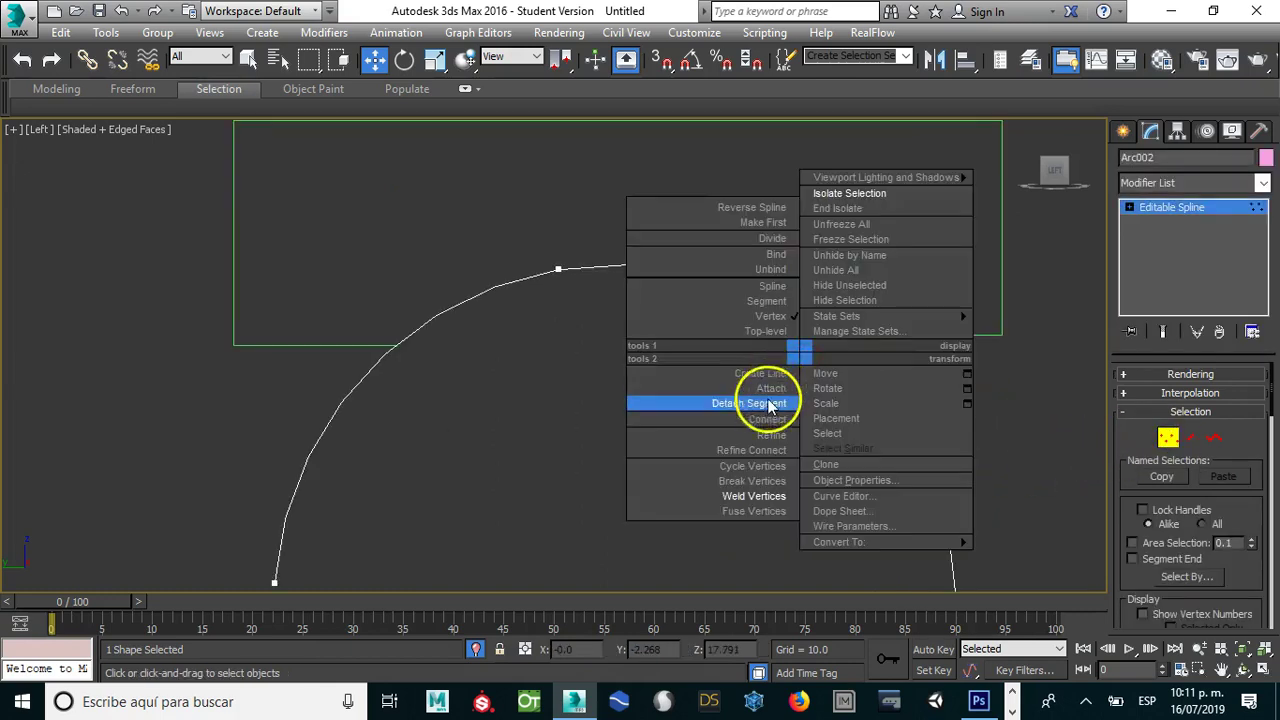
left_click(775, 438)
scroll(815, 341, "up", 2)
scroll(815, 341, "up", 2)
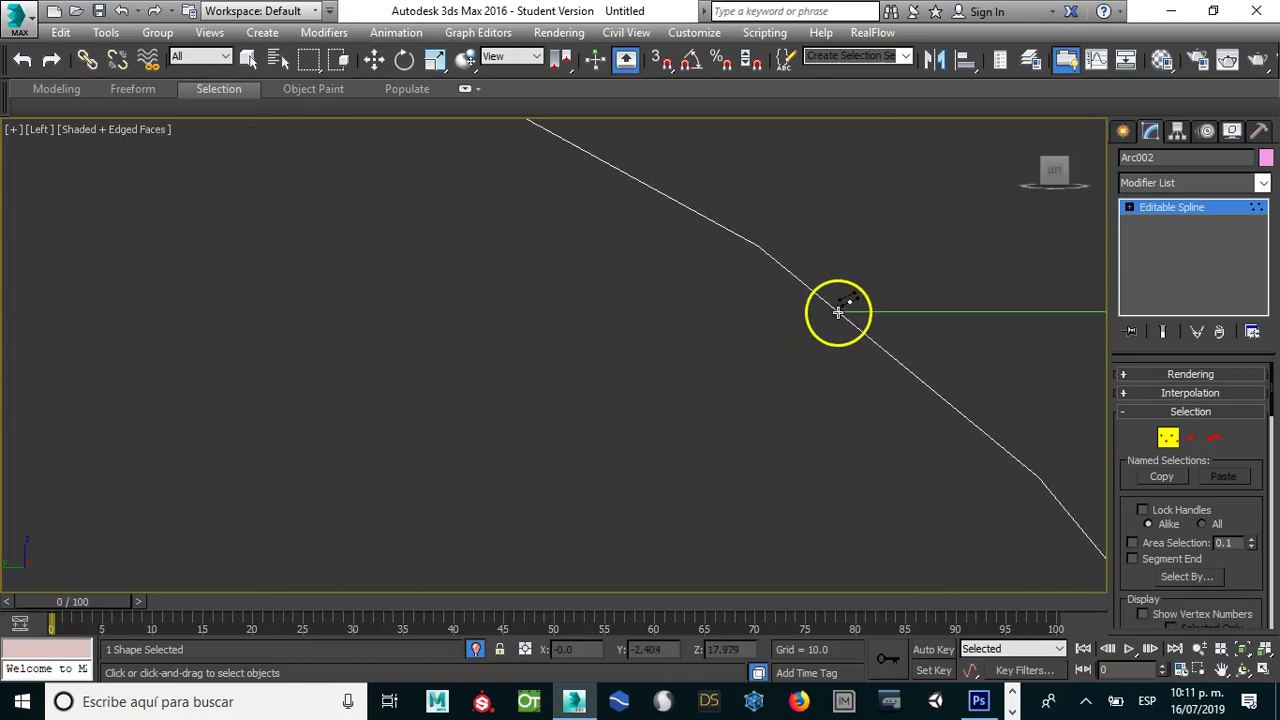
left_click(838, 312)
middle_click_drag(763, 371, 434, 334)
scroll(354, 349, "down", 2)
middle_click_drag(354, 349, 630, 350)
middle_click_drag(429, 351, 663, 349)
scroll(663, 349, "up", 1)
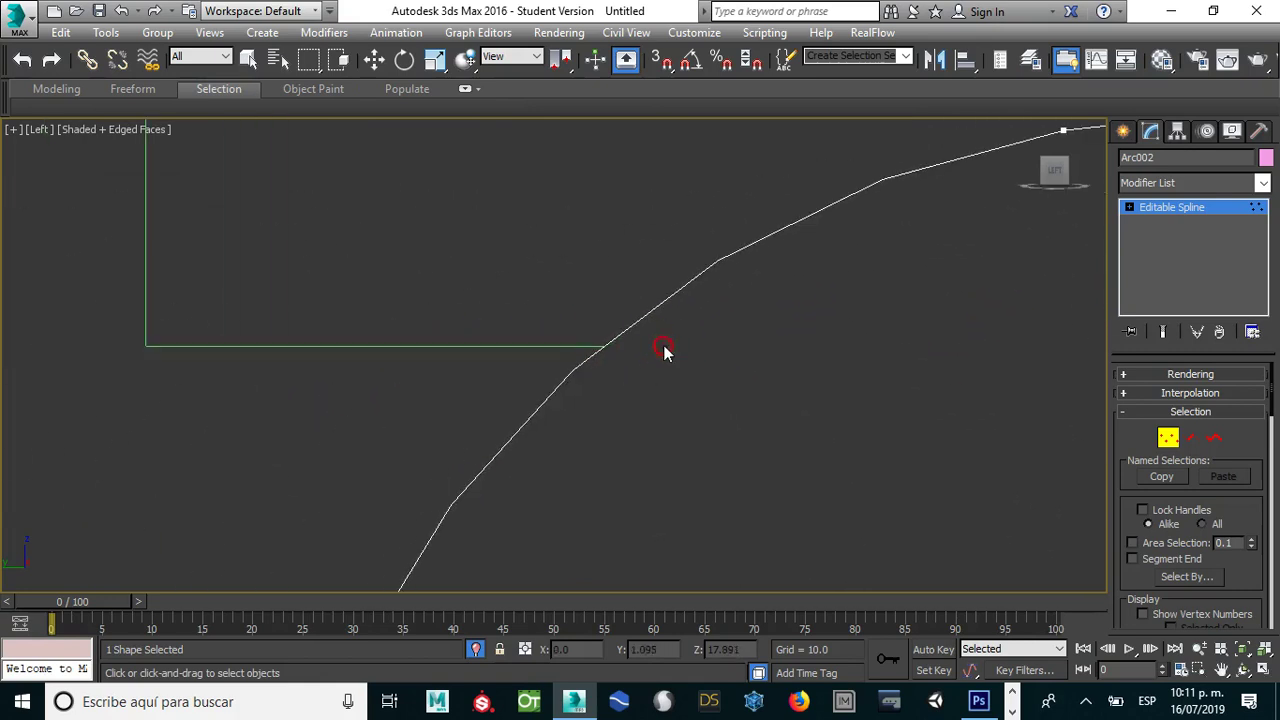
left_click(604, 346)
scroll(677, 371, "down", 2)
middle_click_drag(674, 369, 604, 338)
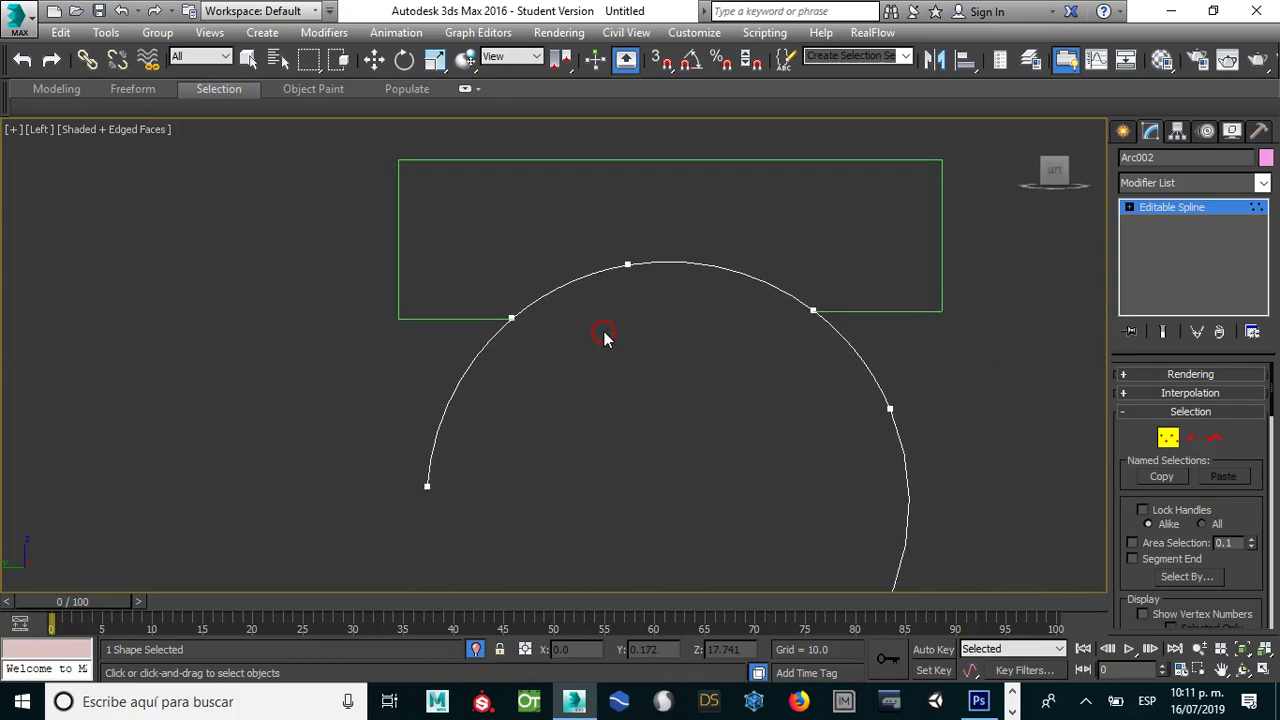
scroll(824, 395, "down", 1)
middle_click_drag(824, 395, 832, 358)
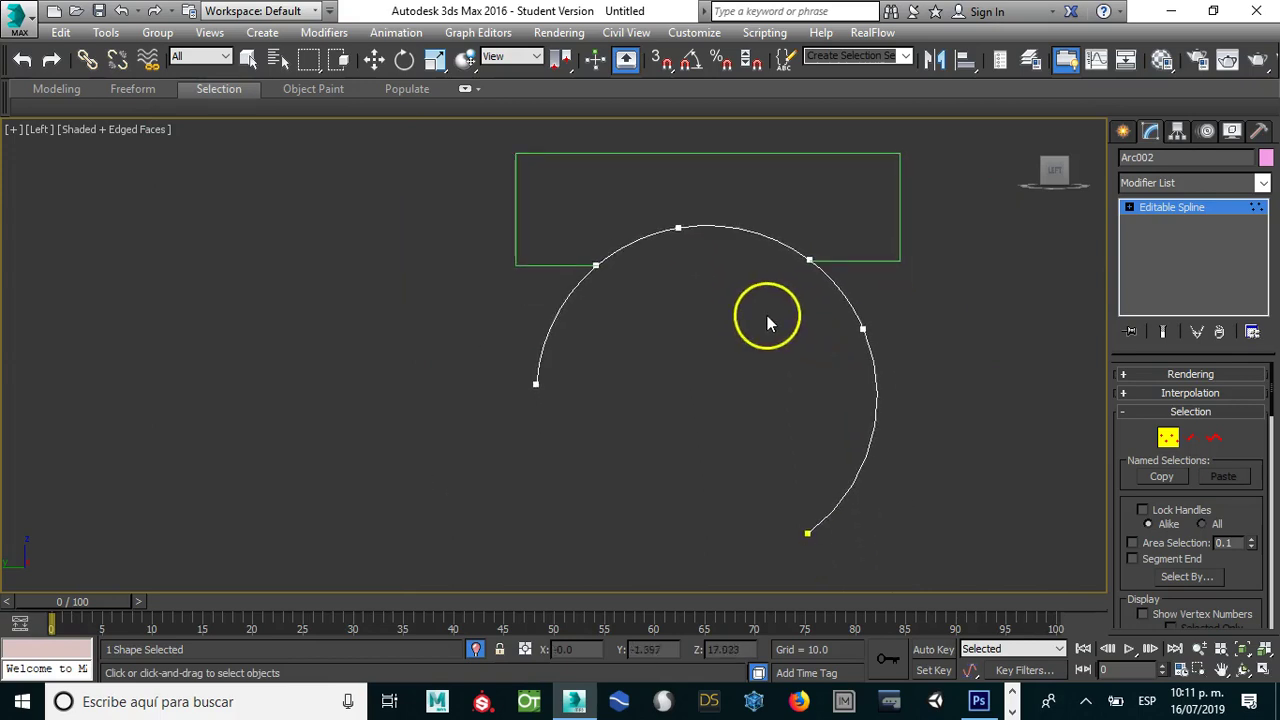
Step: Delete the arc's outer end portions, keeping only the curve between the two junctions
key("w")
left_click_drag(844, 425, 931, 550)
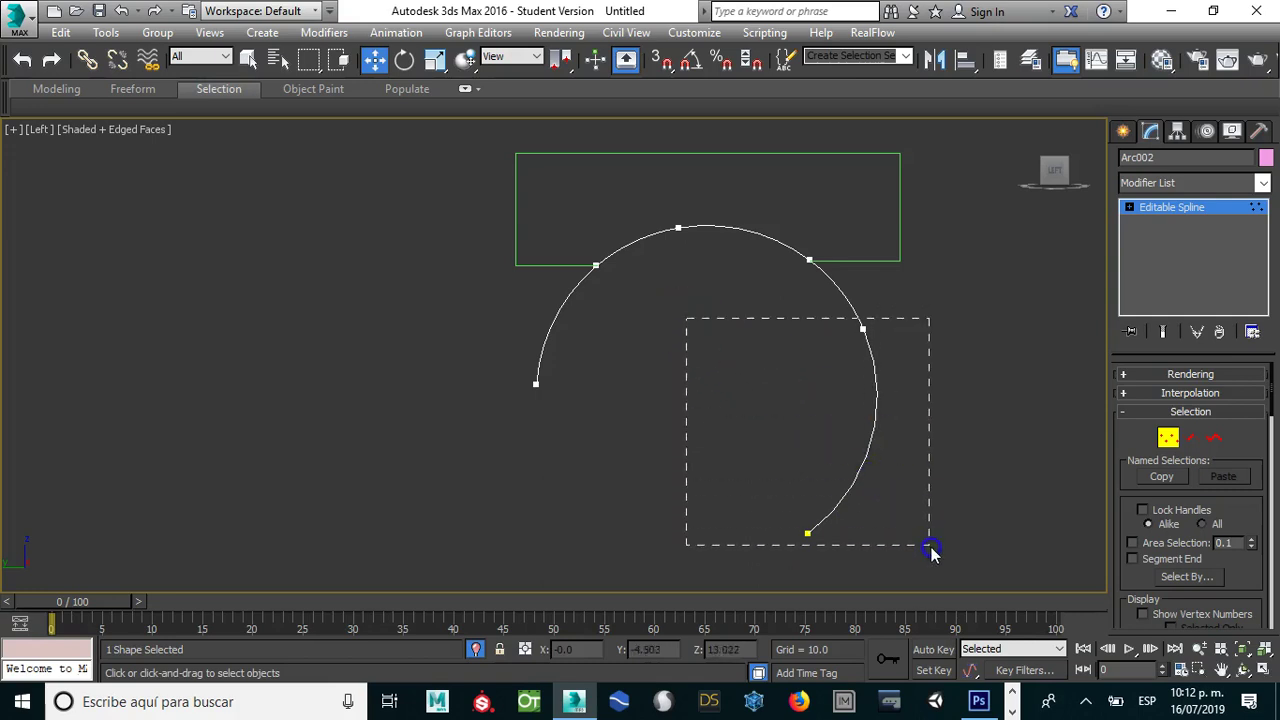
key("Delete")
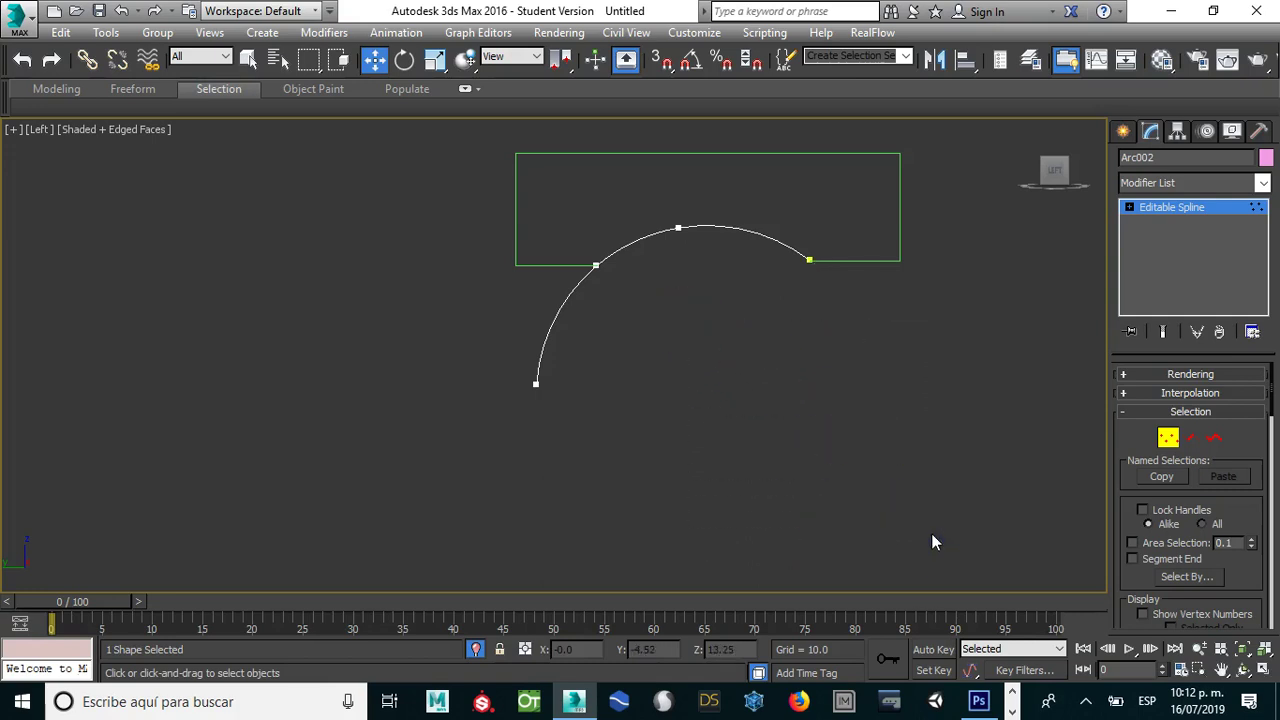
left_click_drag(470, 338, 591, 421)
key("Delete")
scroll(594, 266, "up", 4)
mouse_move(594, 266)
middle_mouse_down()
mouse_move(559, 321)
mouse_move(529, 338)
middle_mouse_up()
scroll(900, 340, "down", 2)
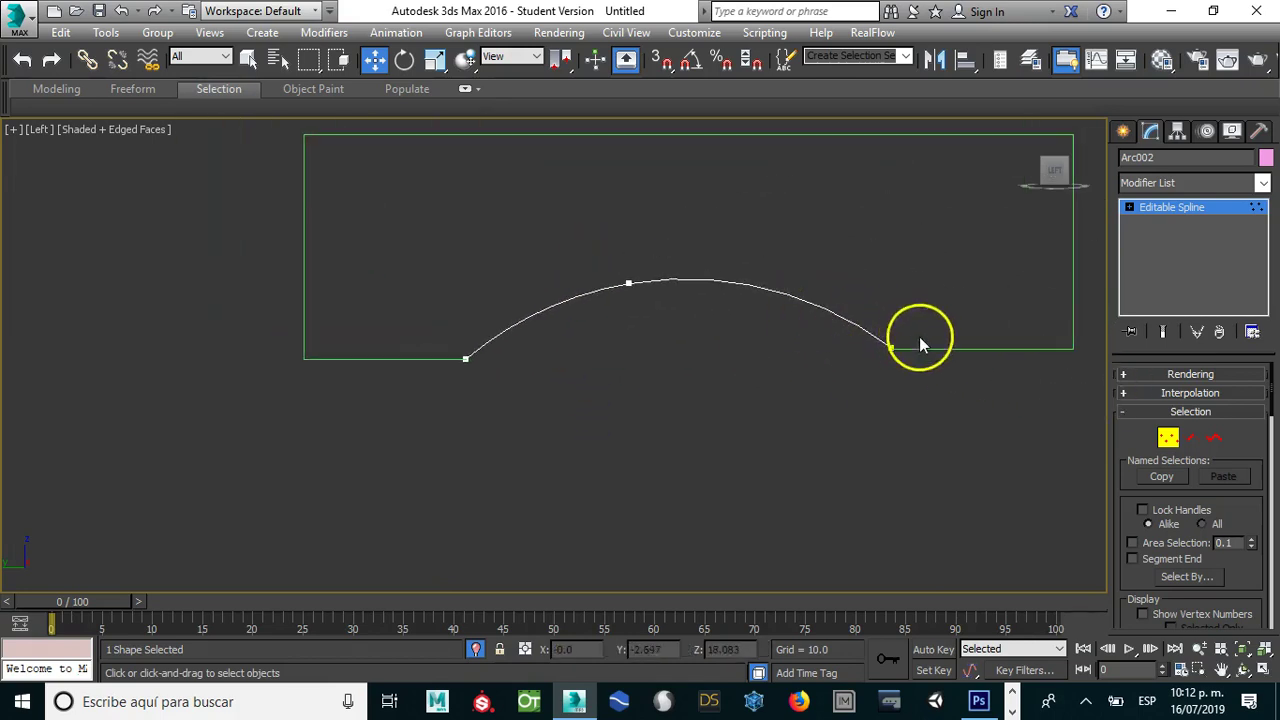
Step: Attach the rectangle Line003 to the arc spline Arc002
right_click(878, 340)
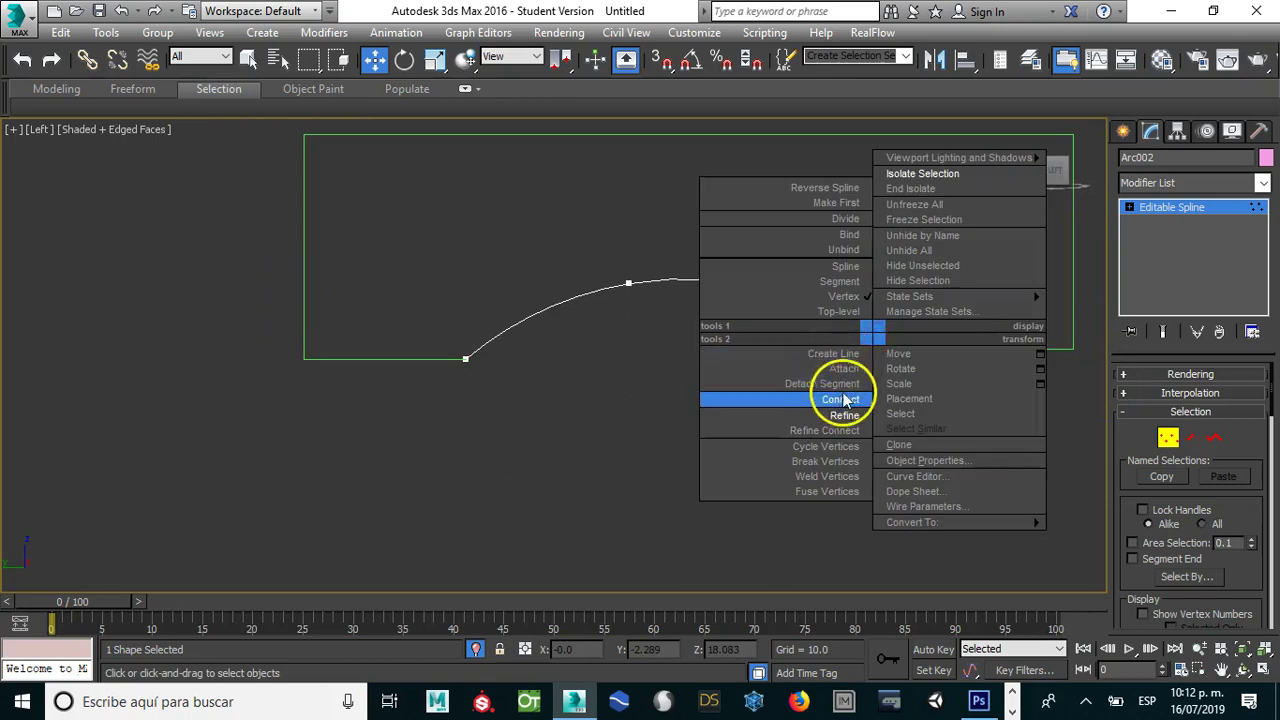
left_click(850, 376)
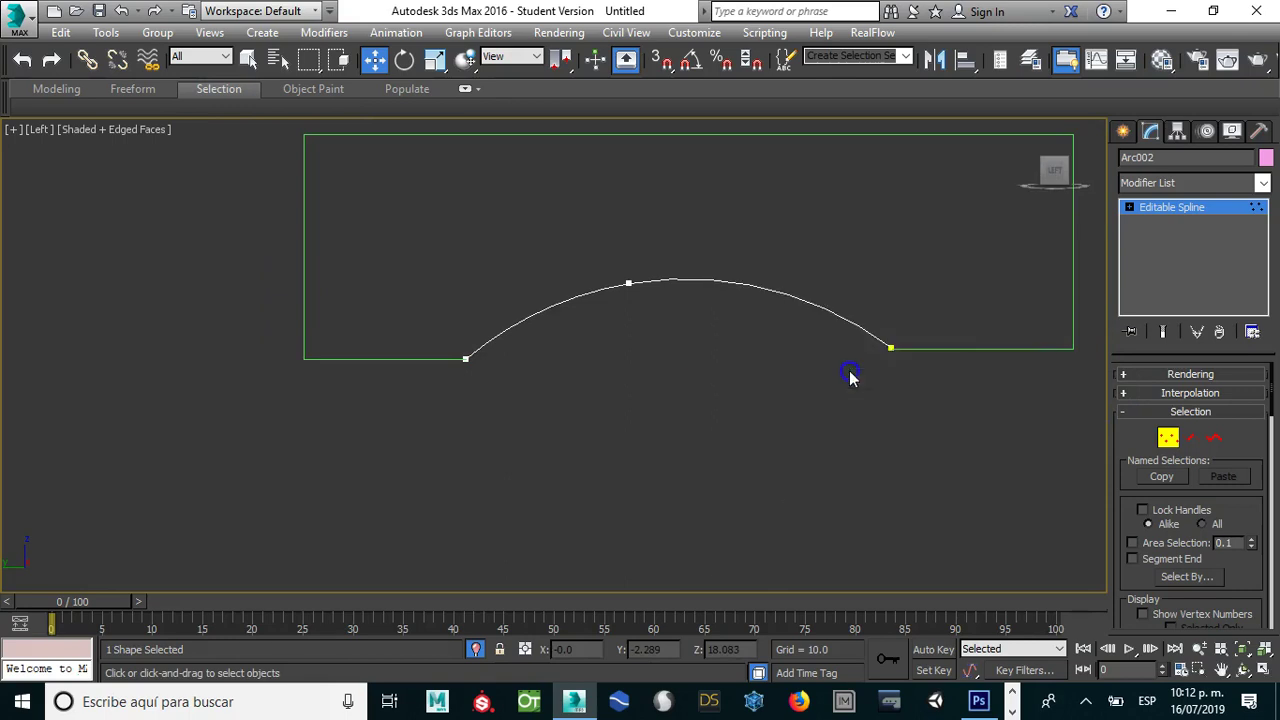
right_click(934, 345)
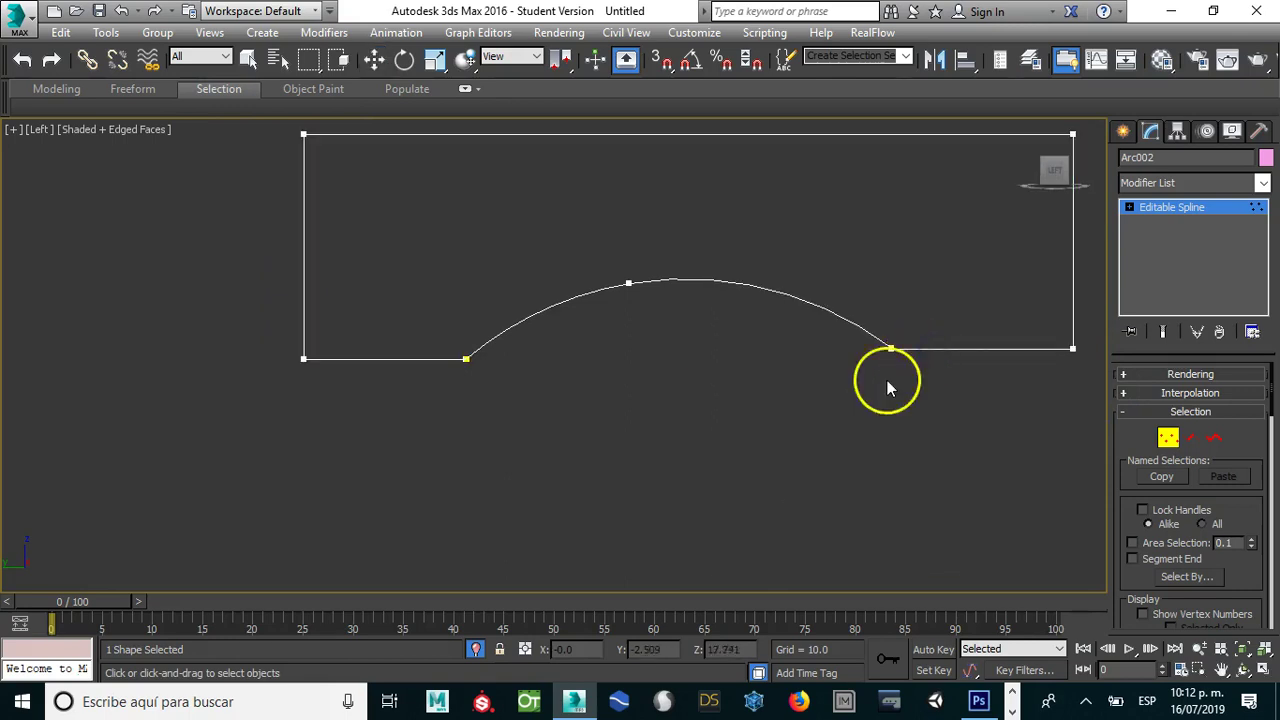
scroll(985, 395, "up", 3)
scroll(982, 368, "up", 2)
mouse_move(748, 371)
middle_mouse_down()
mouse_move(717, 294)
mouse_move(834, 409)
middle_mouse_up()
scroll(794, 366, "up", 1)
scroll(794, 342, "up", 2)
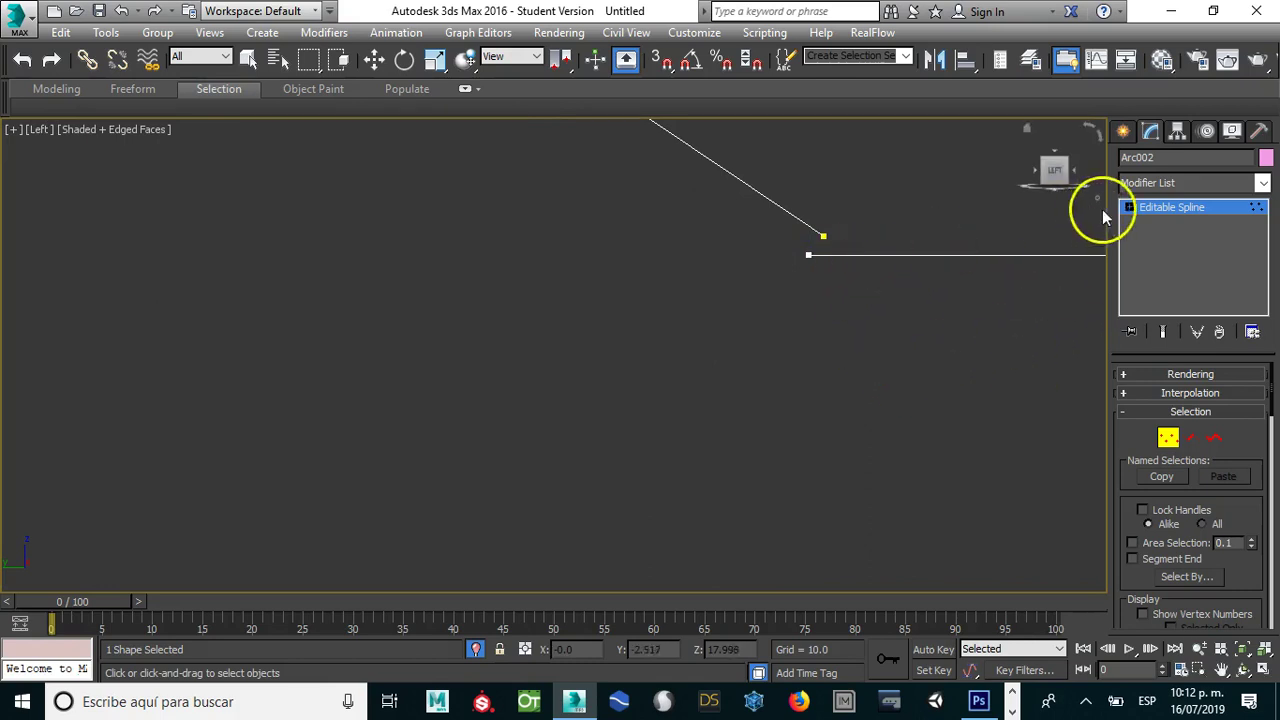
Step: Snap the arc's right-end vertex onto the rectangle endpoint and weld them
key("w")
left_click(809, 256)
mouse_move(847, 258)
left_mouse_down()
mouse_move(872, 256)
mouse_move(862, 263)
mouse_move(817, 227)
left_mouse_up()
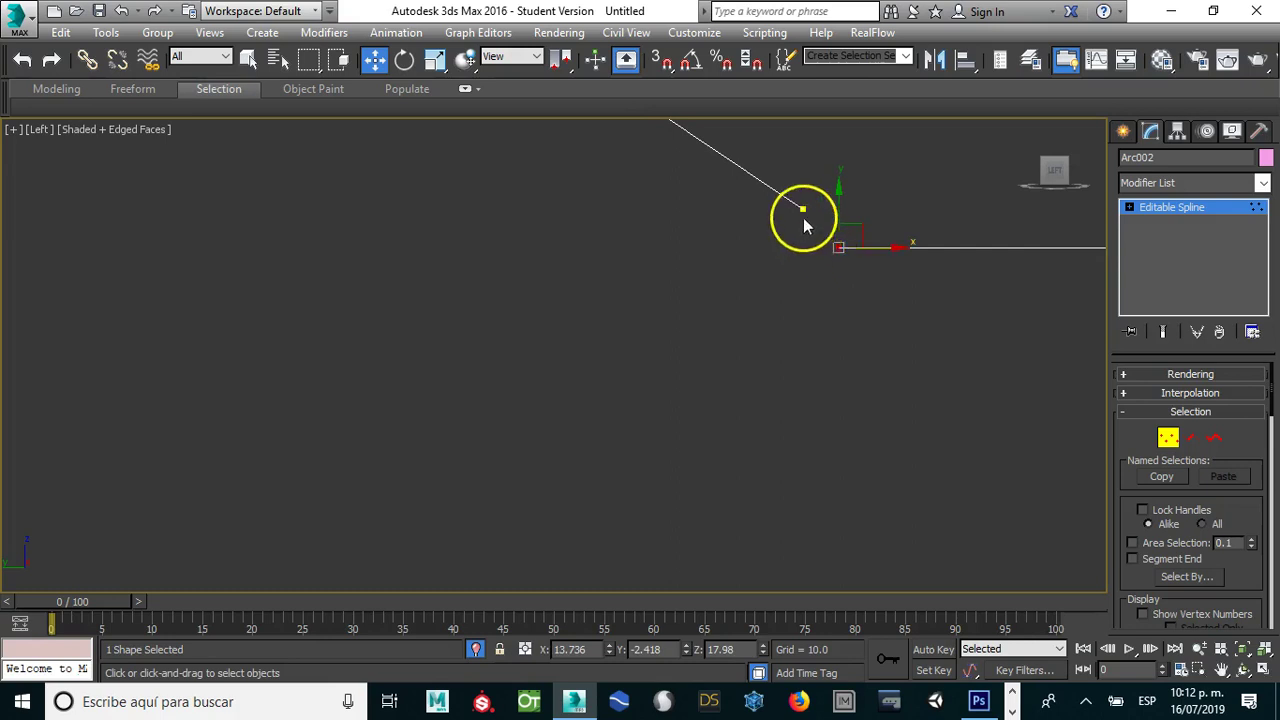
left_click(826, 194)
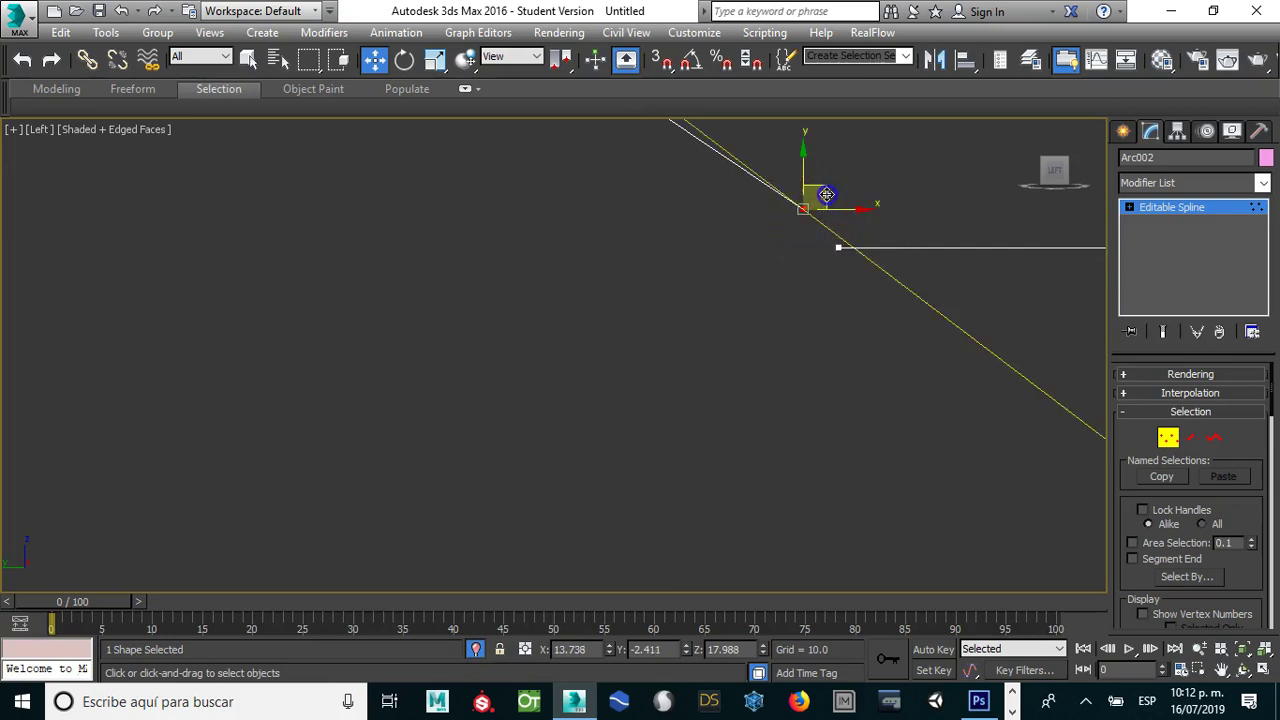
left_click_drag(826, 194, 858, 292)
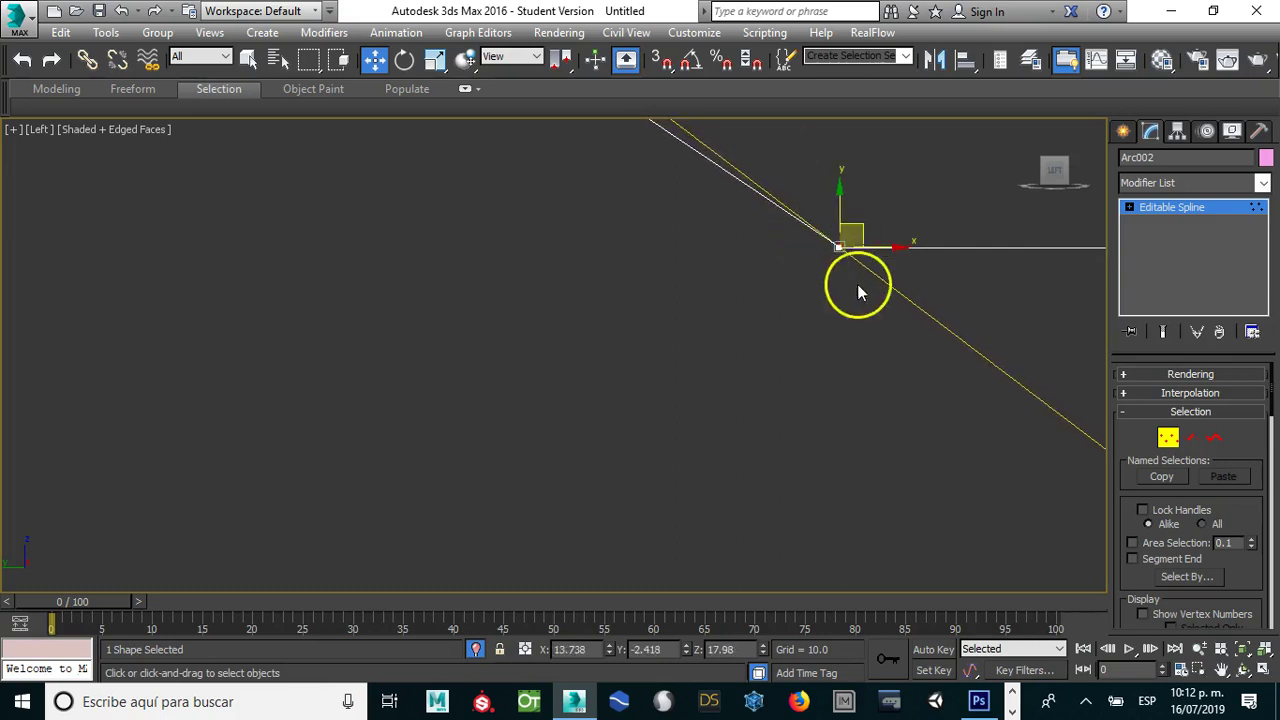
mouse_move(800, 245)
left_mouse_down()
mouse_move(1268, 440)
mouse_move(1272, 545)
mouse_move(1270, 520)
left_mouse_up()
left_click(1160, 439)
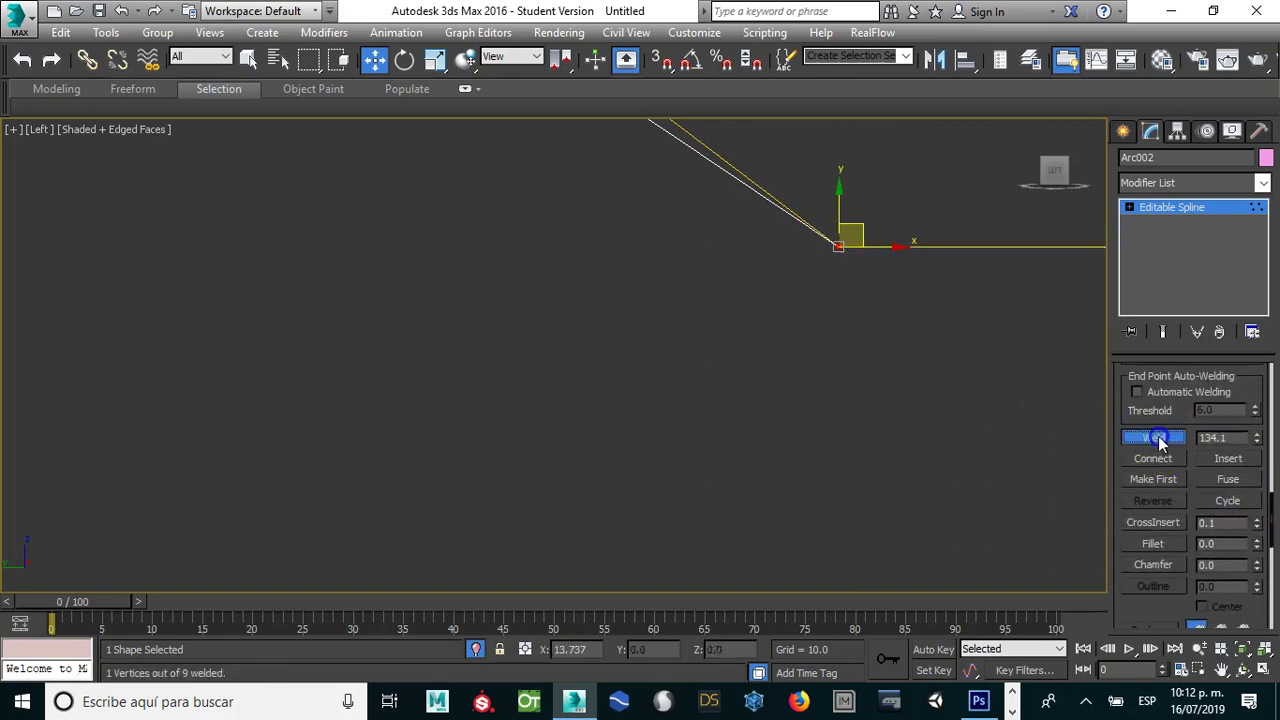
Step: Snap the arc's left-end vertex onto the rectangle endpoint, weld them, and exit vertex editing
mouse_move(754, 298)
middle_mouse_down()
mouse_move(623, 289)
mouse_move(532, 238)
middle_mouse_up()
scroll(731, 277, "down", 2)
scroll(731, 277, "down", 3)
scroll(486, 280, "up", 5)
scroll(559, 290, "up", 2)
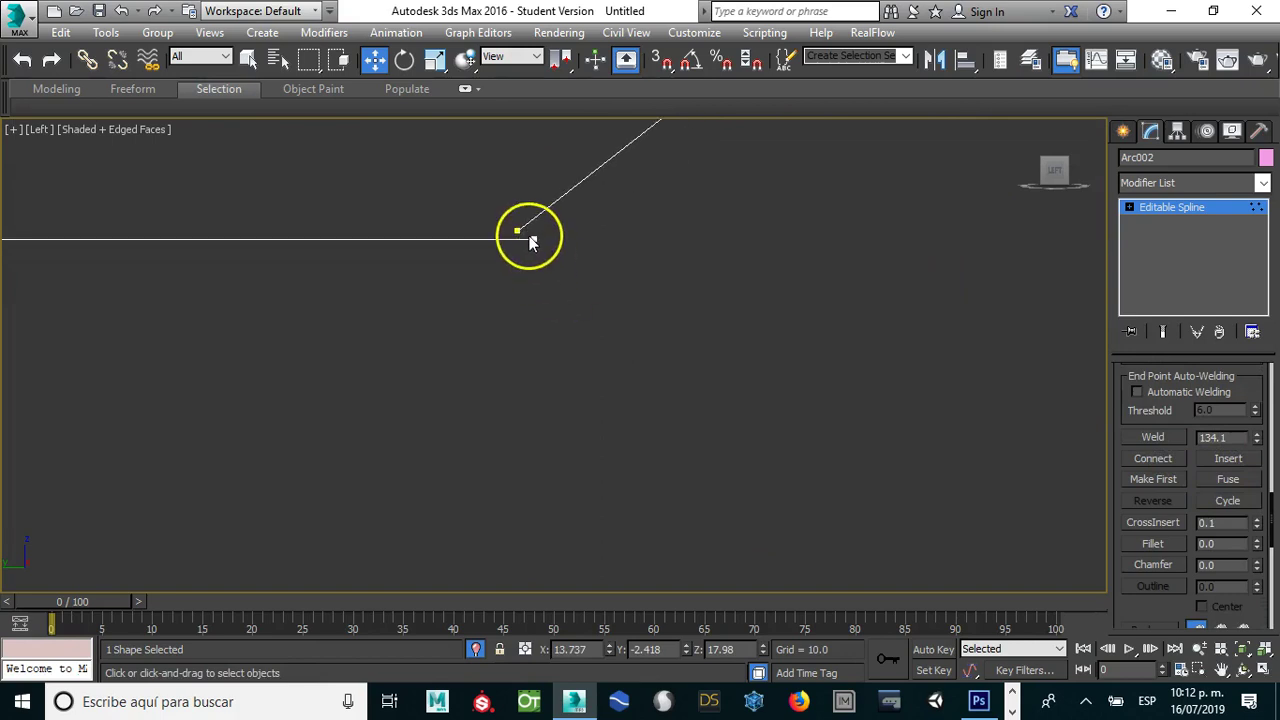
left_click(532, 238)
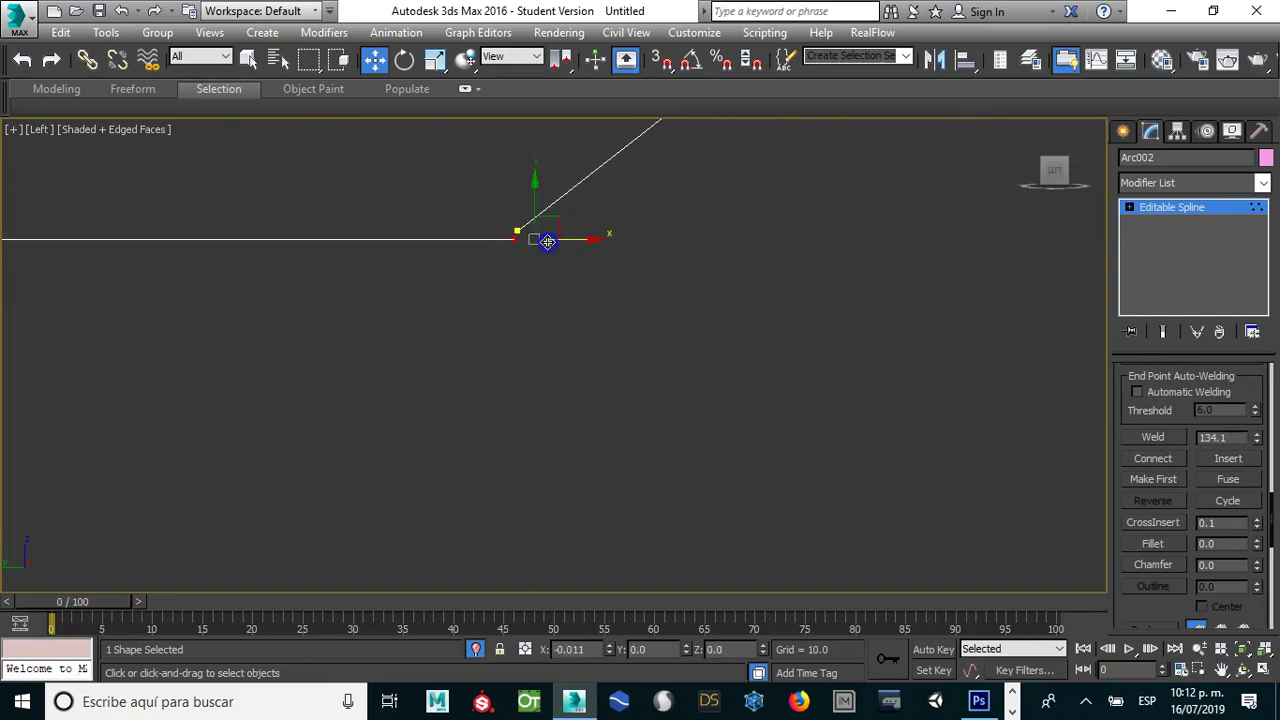
left_click_drag(535, 248, 571, 277)
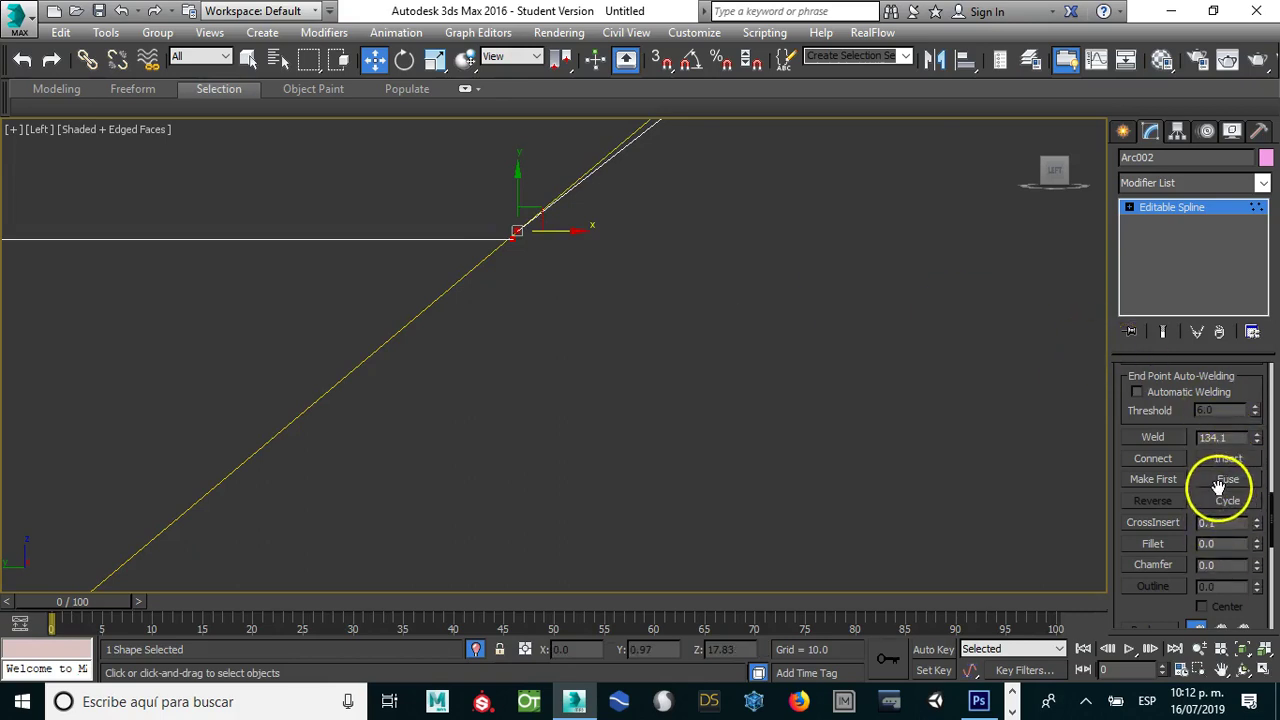
left_click(1153, 437)
scroll(677, 289, "down", 3)
scroll(686, 286, "down", 3)
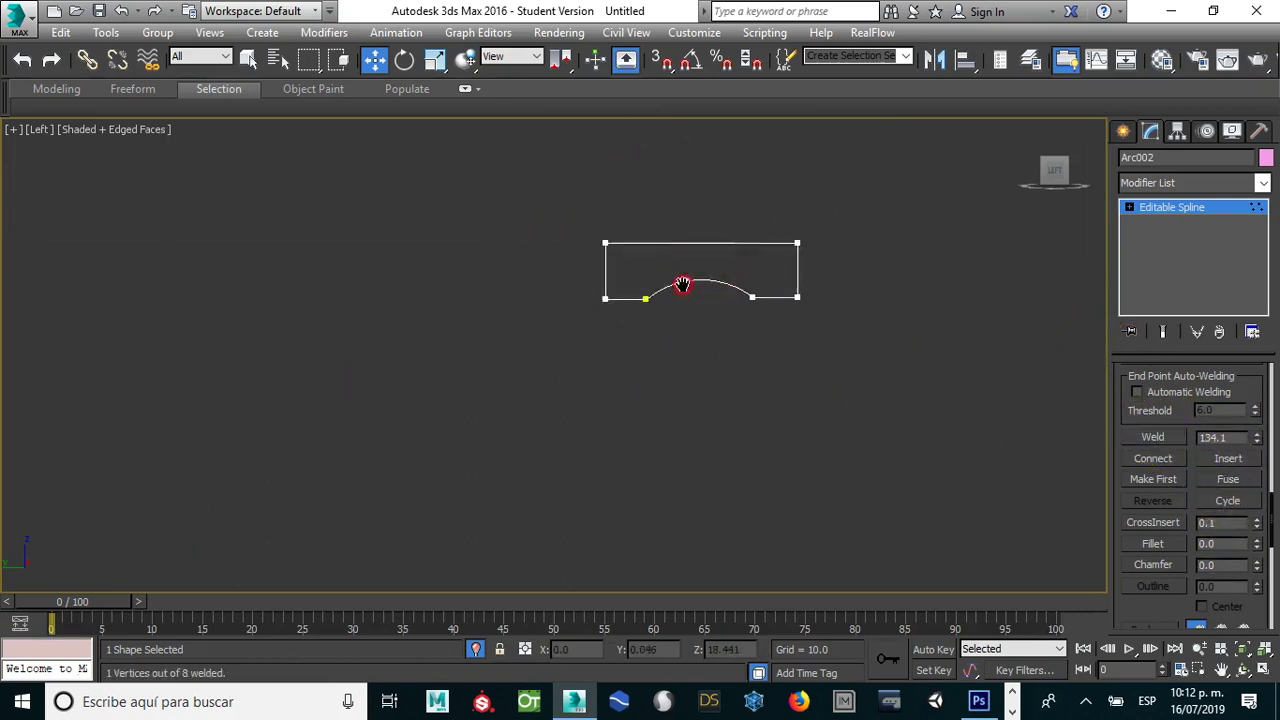
left_click(1123, 132)
left_click(1158, 133)
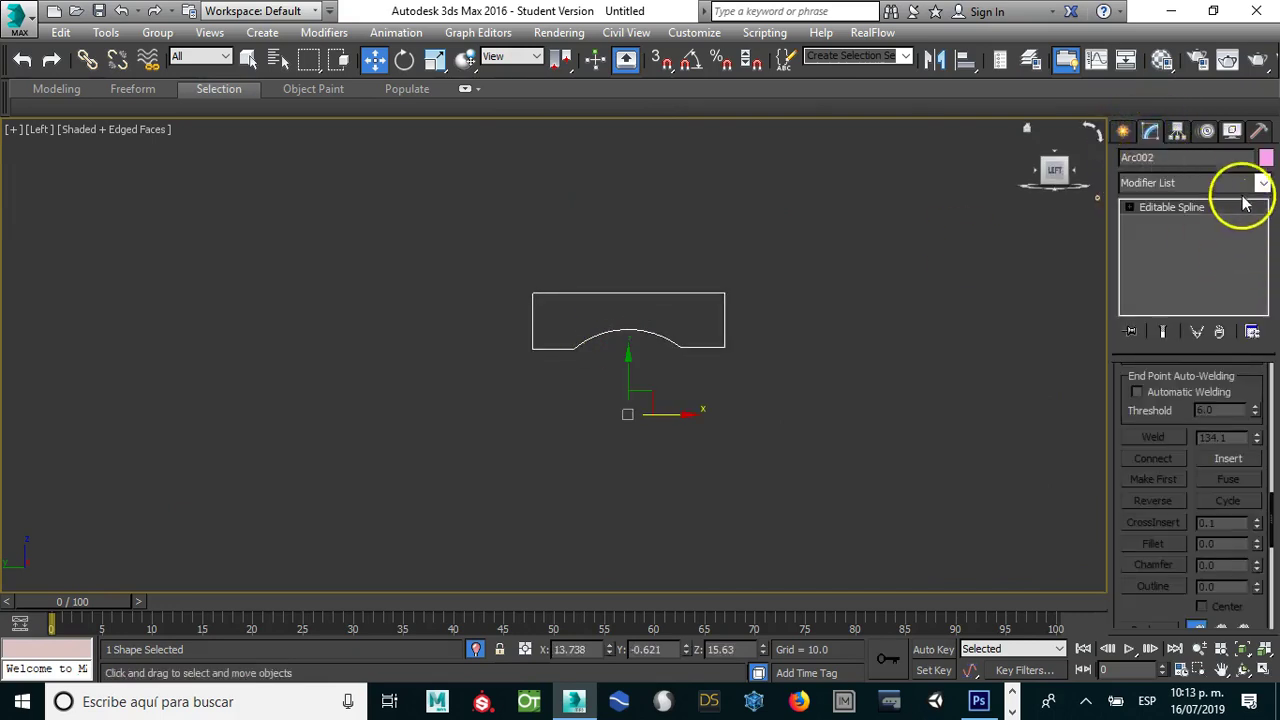
Step: Apply an Extrude modifier to the welded Arc002 outline
left_click(1263, 183)
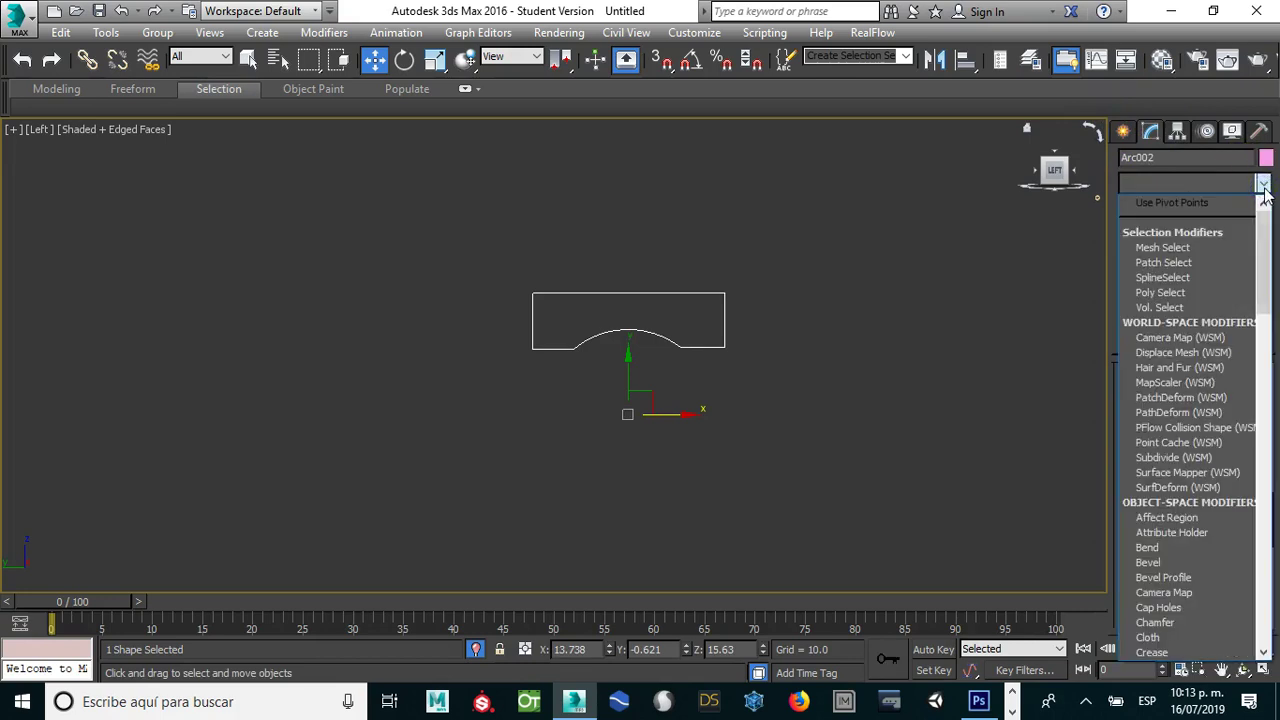
key("e")
key("e")
key("e")
key("e")
key("e")
key("e")
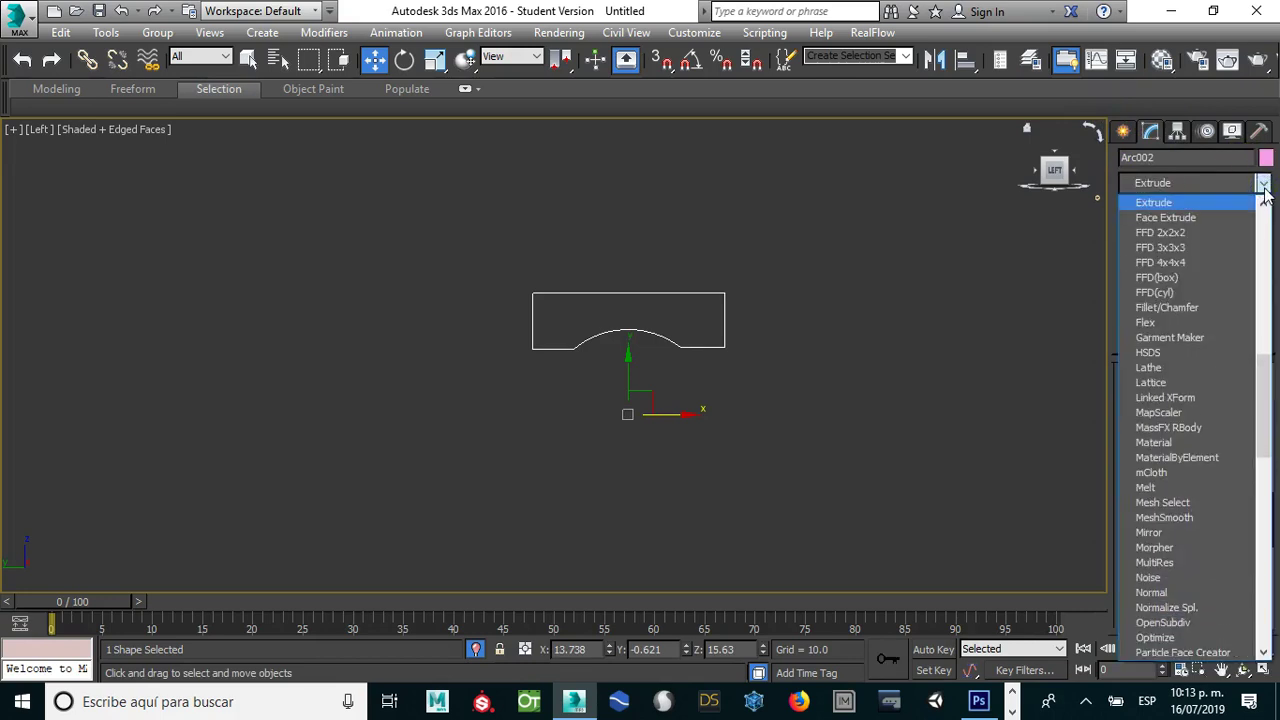
left_click(1190, 203)
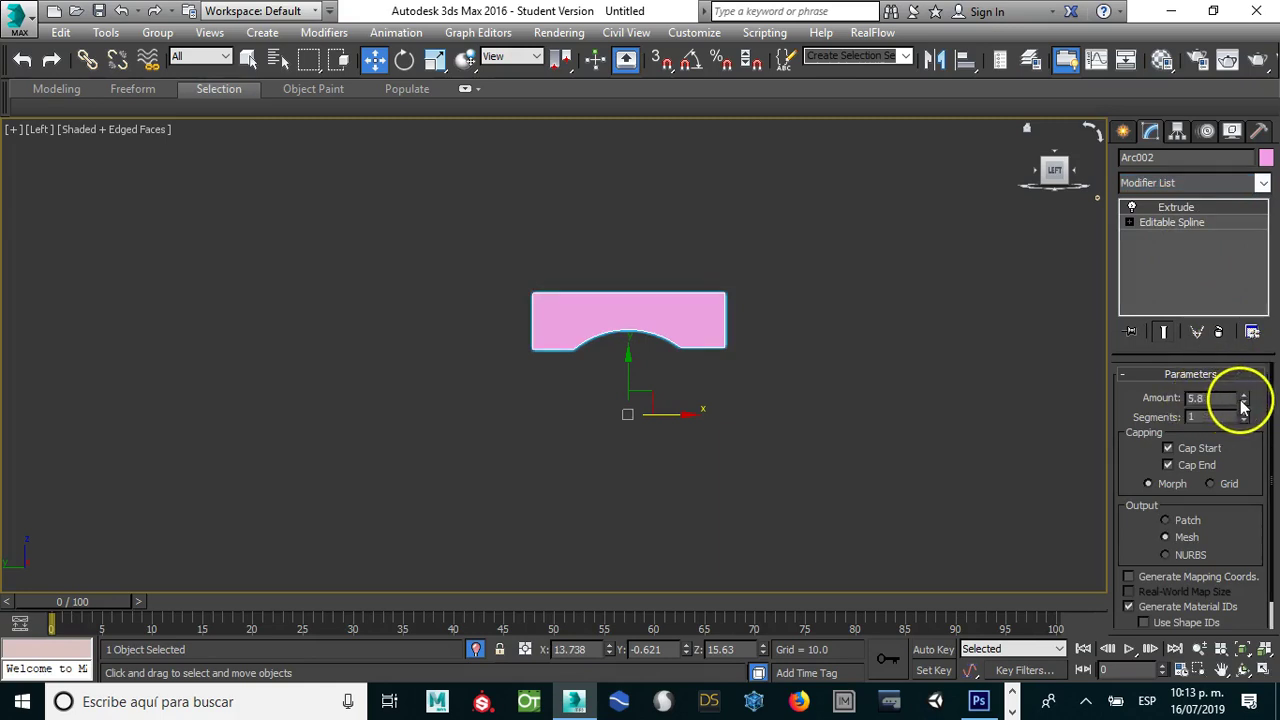
scroll(880, 368, "down", 3)
mouse_move(891, 366)
middle_mouse_down()
mouse_move(817, 413)
mouse_move(693, 421)
middle_mouse_up()
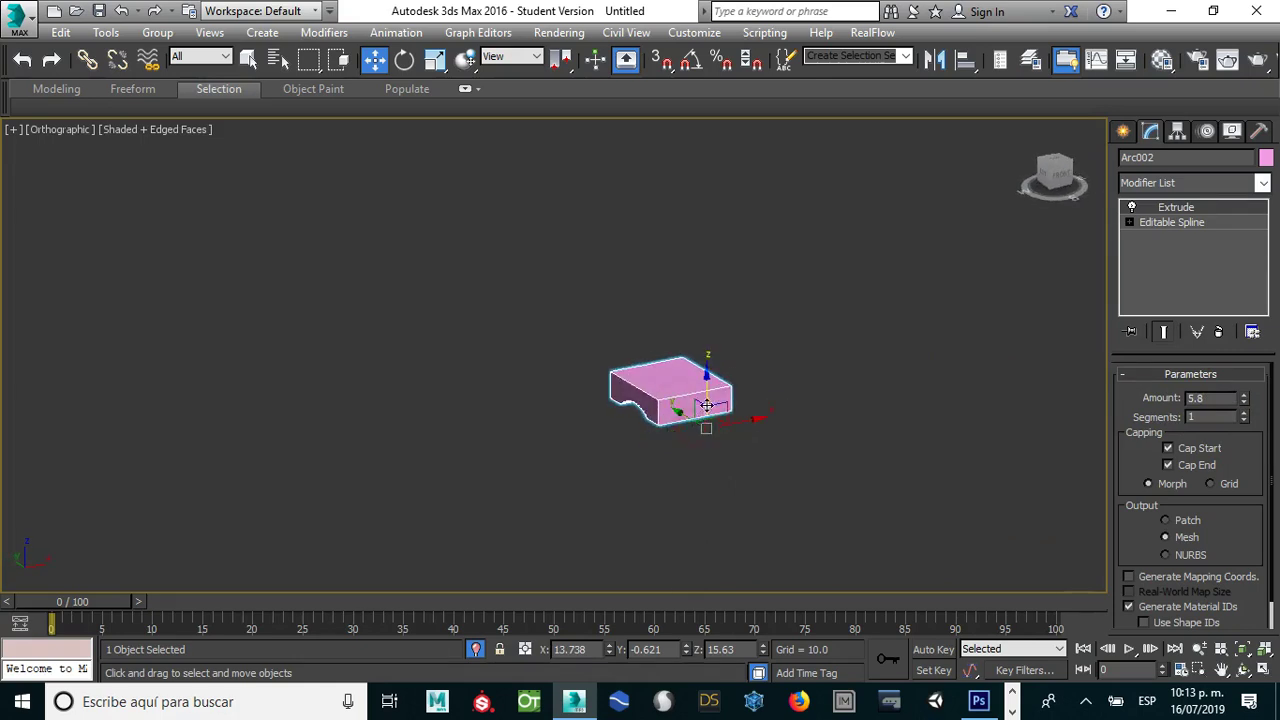
Step: Unhide the blueprint planes and place the extruded block on the waist with amount 13.3
right_click(706, 405)
left_click(705, 245)
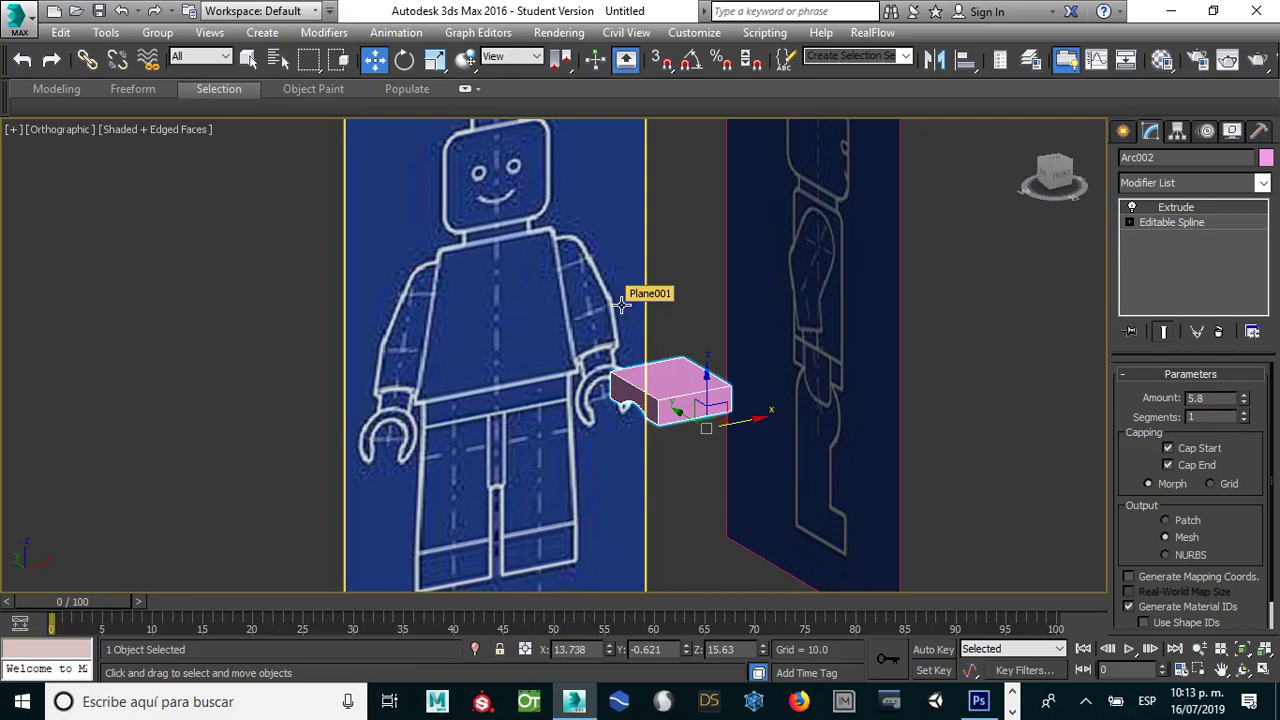
key("f")
scroll(751, 320, "down", 5)
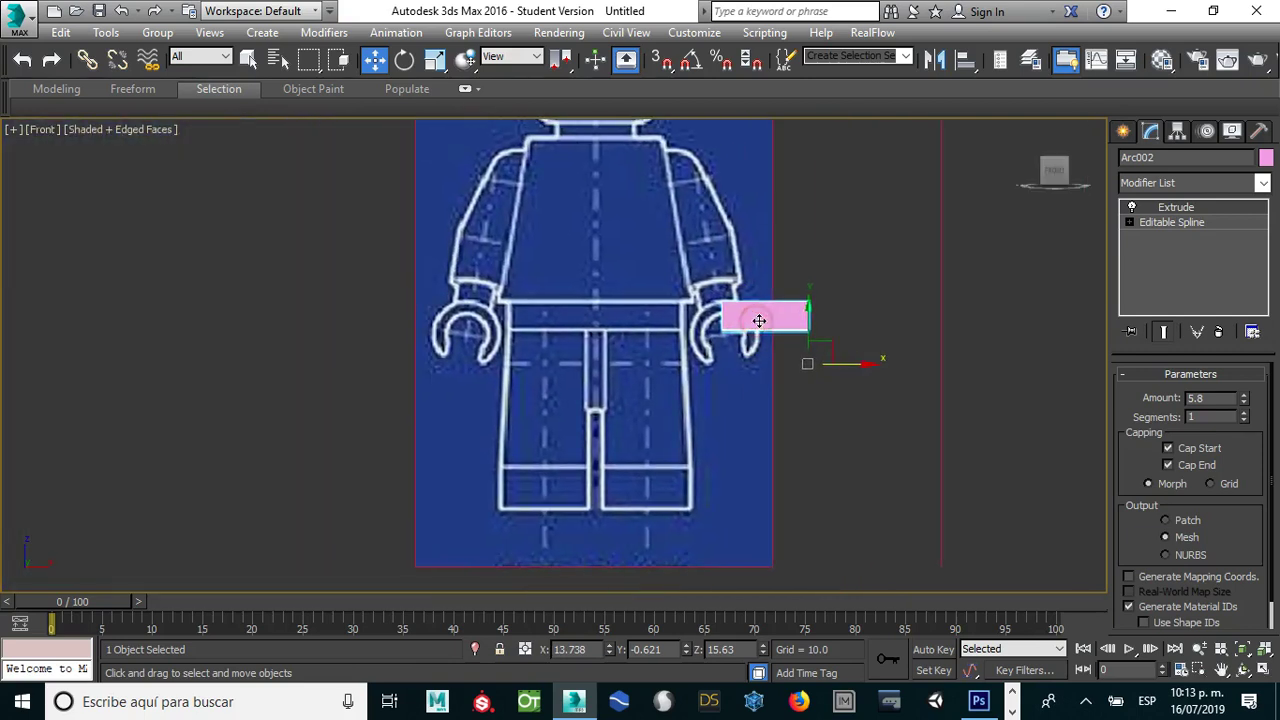
left_click_drag(846, 363, 643, 363)
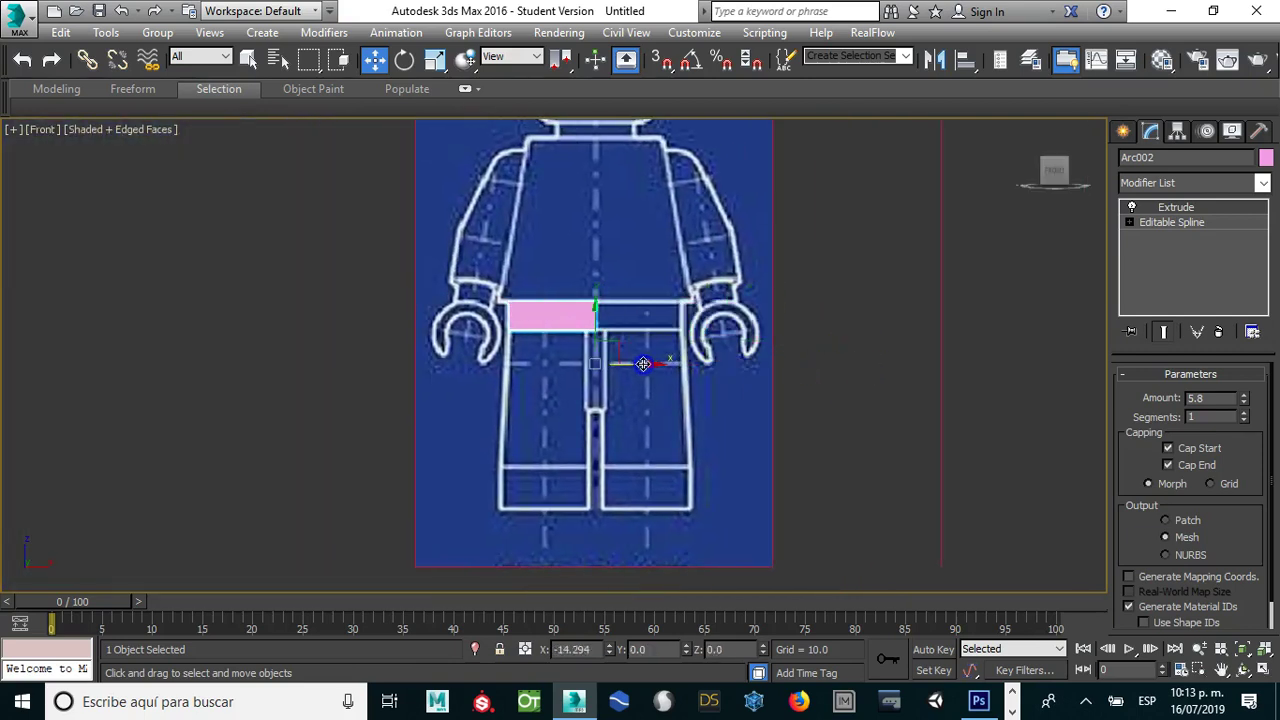
left_click_drag(1244, 399, 1115, 376)
left_click_drag(651, 371, 701, 361)
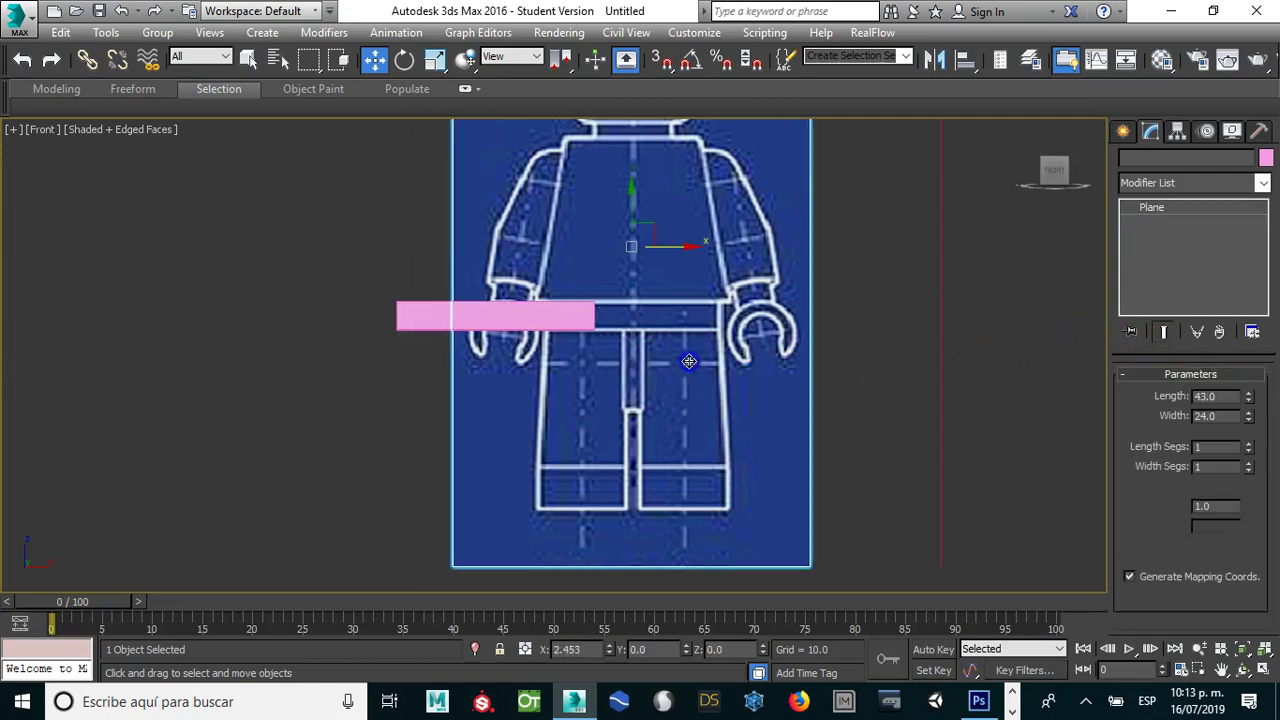
key("ctrl+z")
Step: Slide the bar right, make it see-through, and reduce its extrude amount to 11.3
left_click(571, 325)
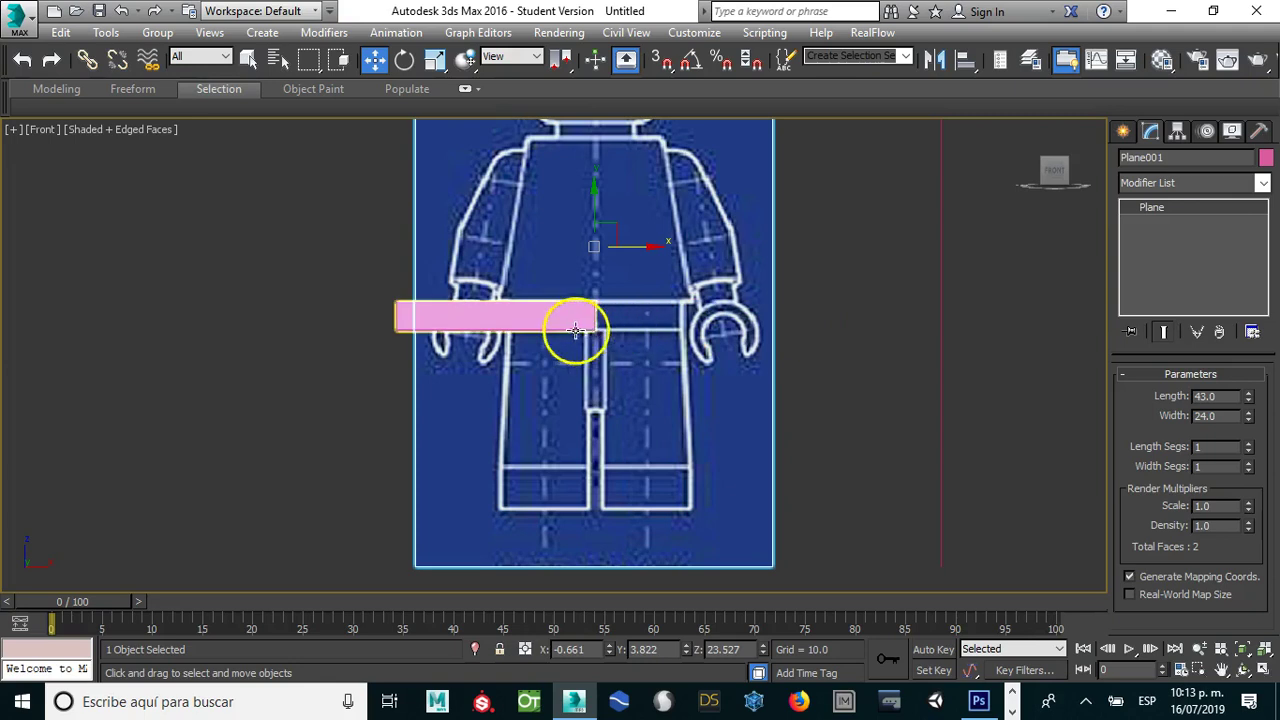
left_click_drag(631, 358, 725, 364)
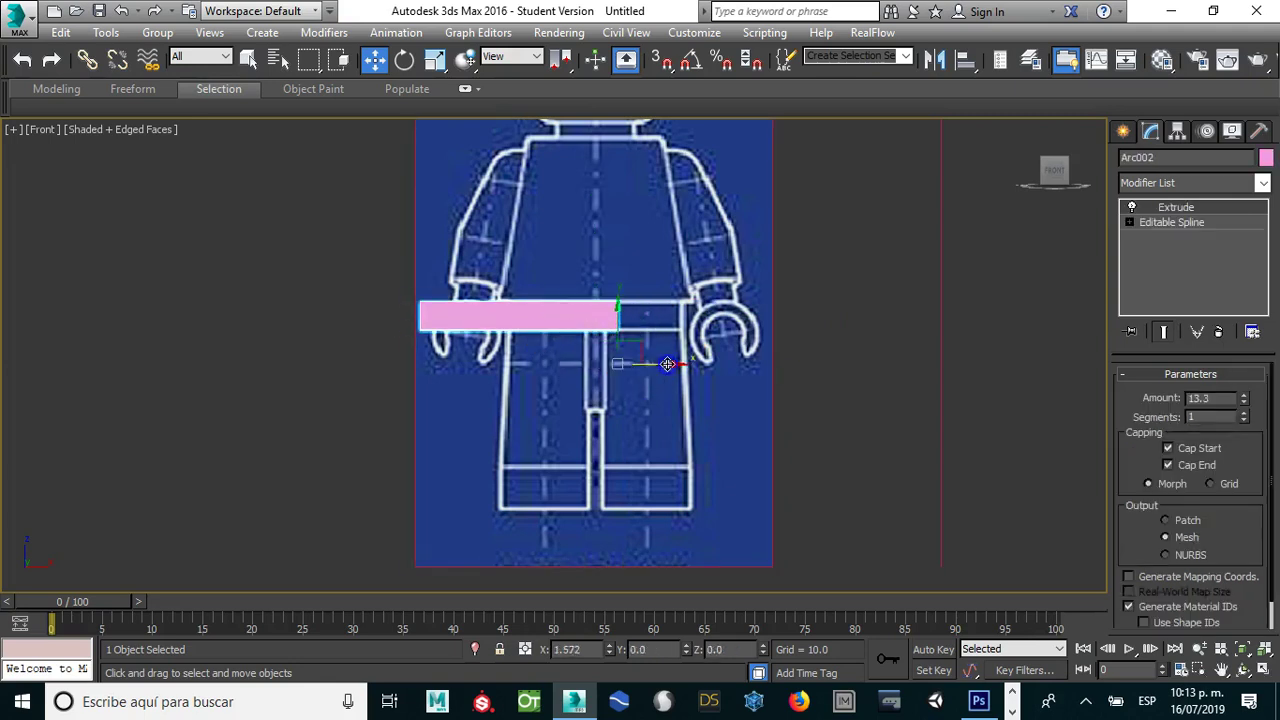
key("alt+x")
scroll(637, 349, "up", 3)
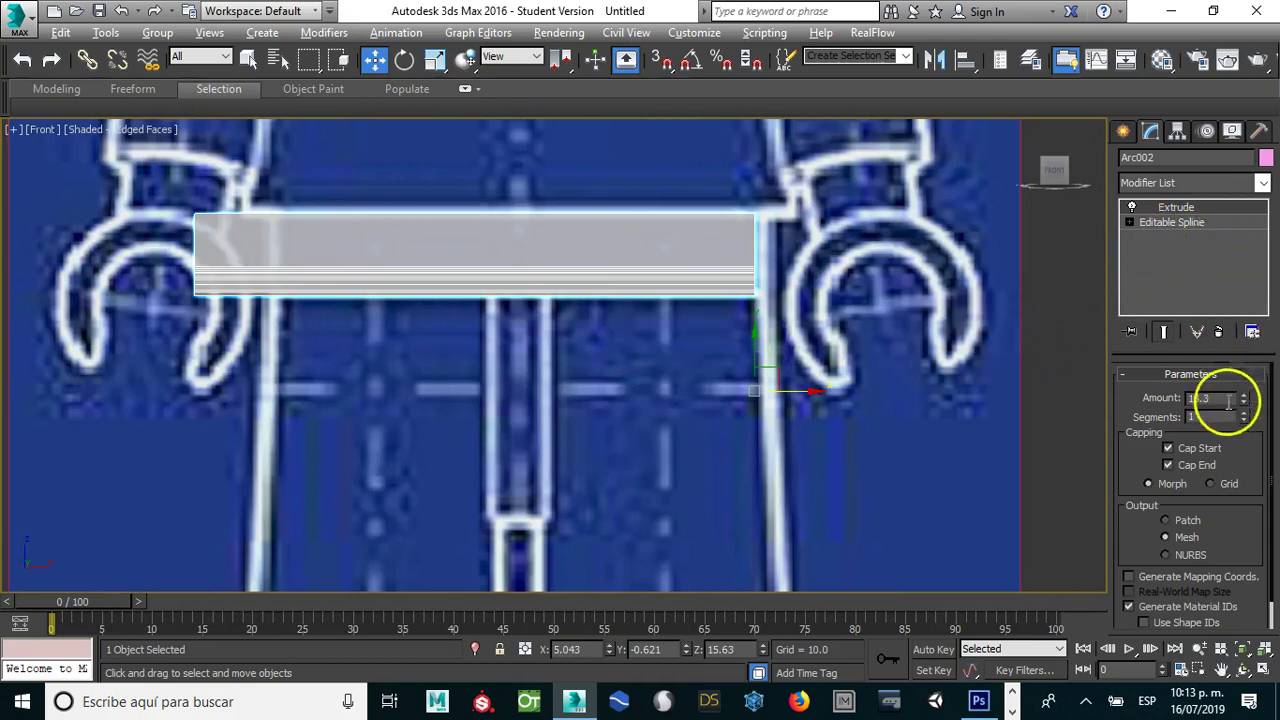
left_click_drag(1243, 408, 1243, 410)
type("11.3")
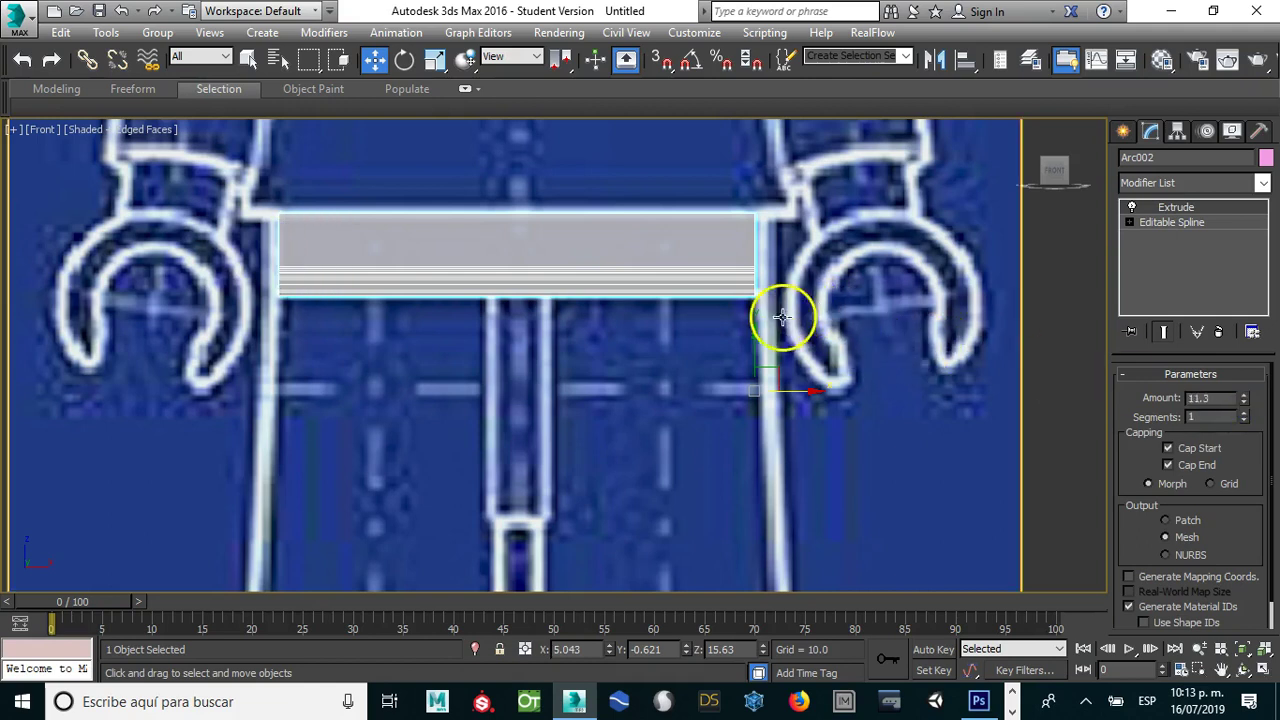
left_click(768, 370)
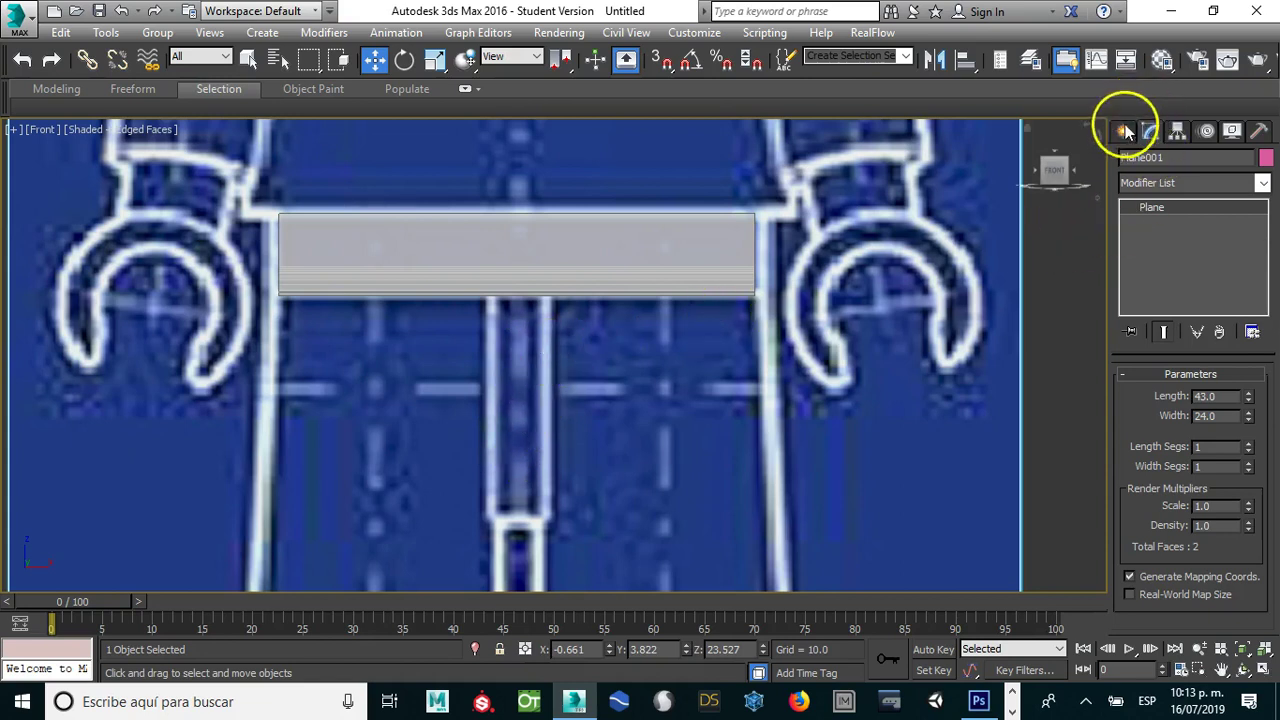
Step: Create a Standard Primitives cylinder disc at the figure's centre in the Front view
left_click(1125, 127)
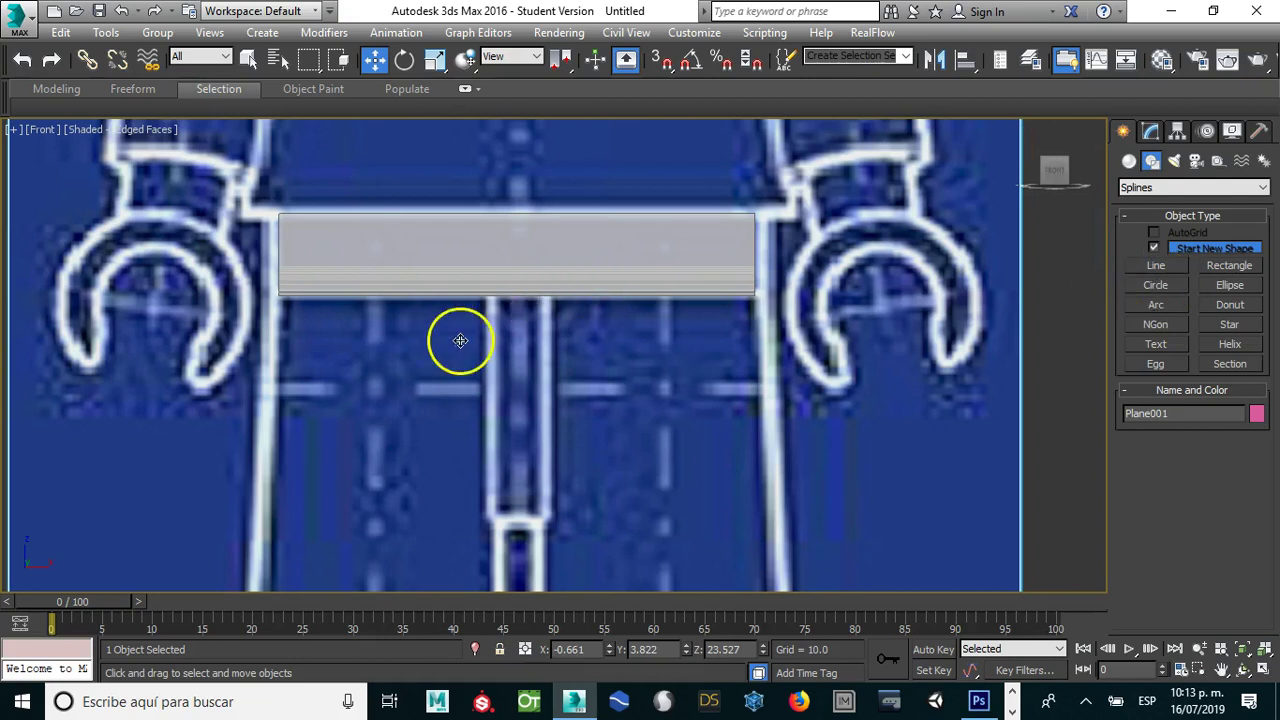
left_click(1133, 158)
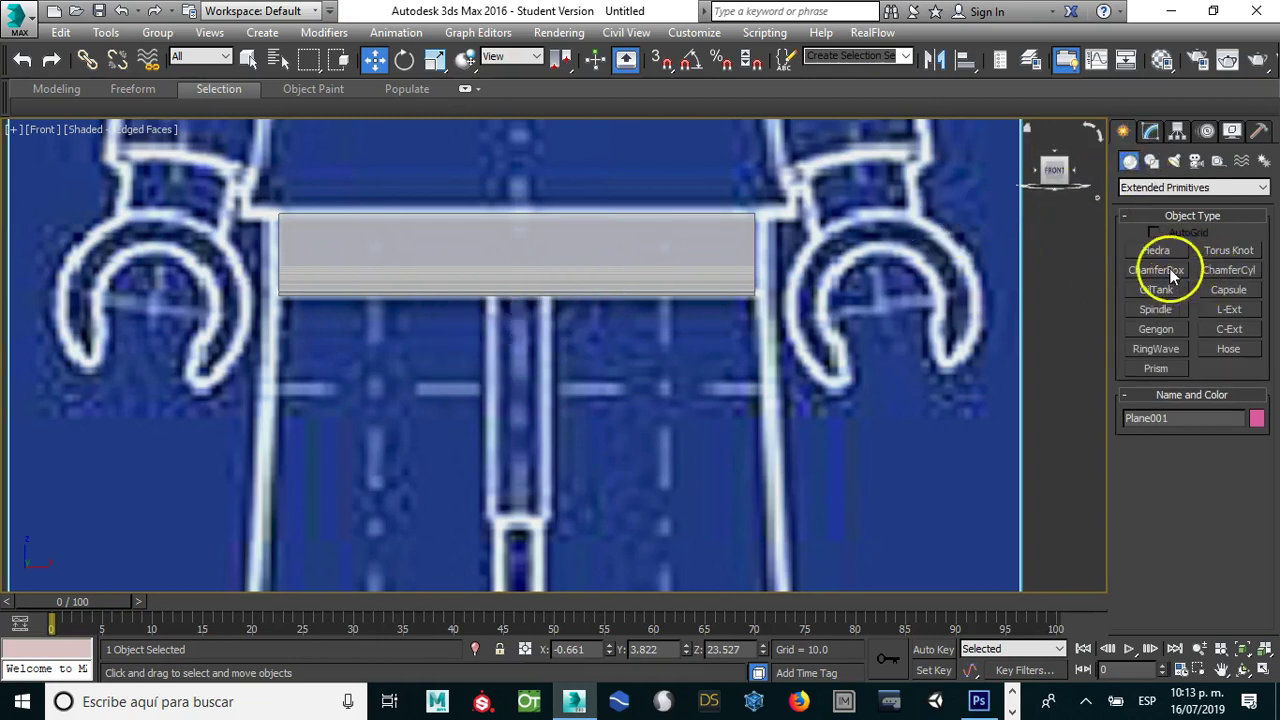
left_click(1145, 187)
left_click(1147, 209)
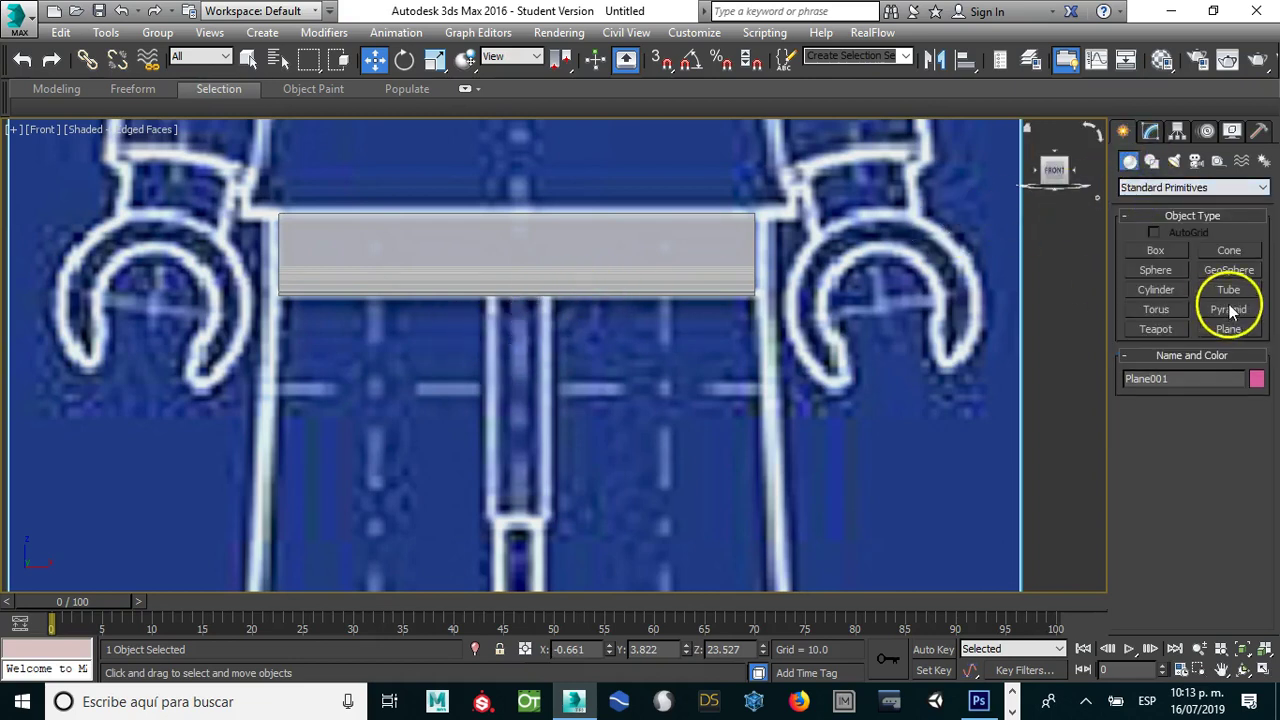
left_click(1156, 289)
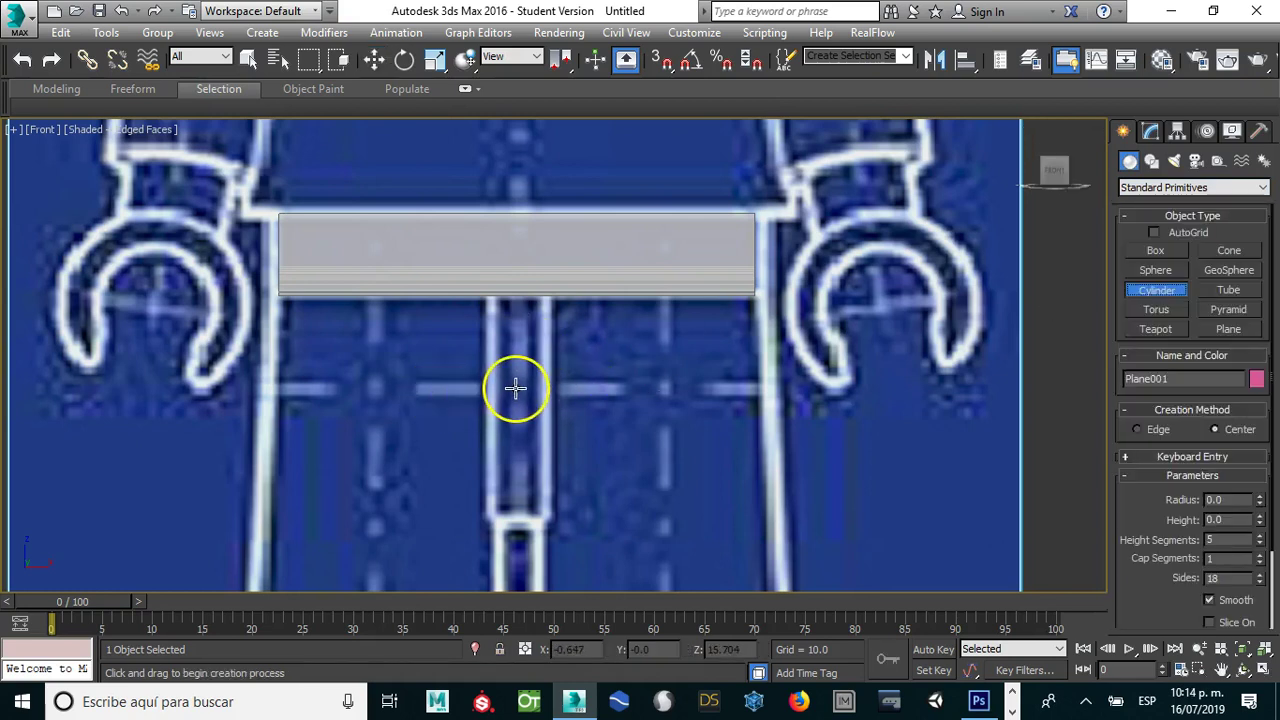
left_click_drag(515, 388, 633, 463)
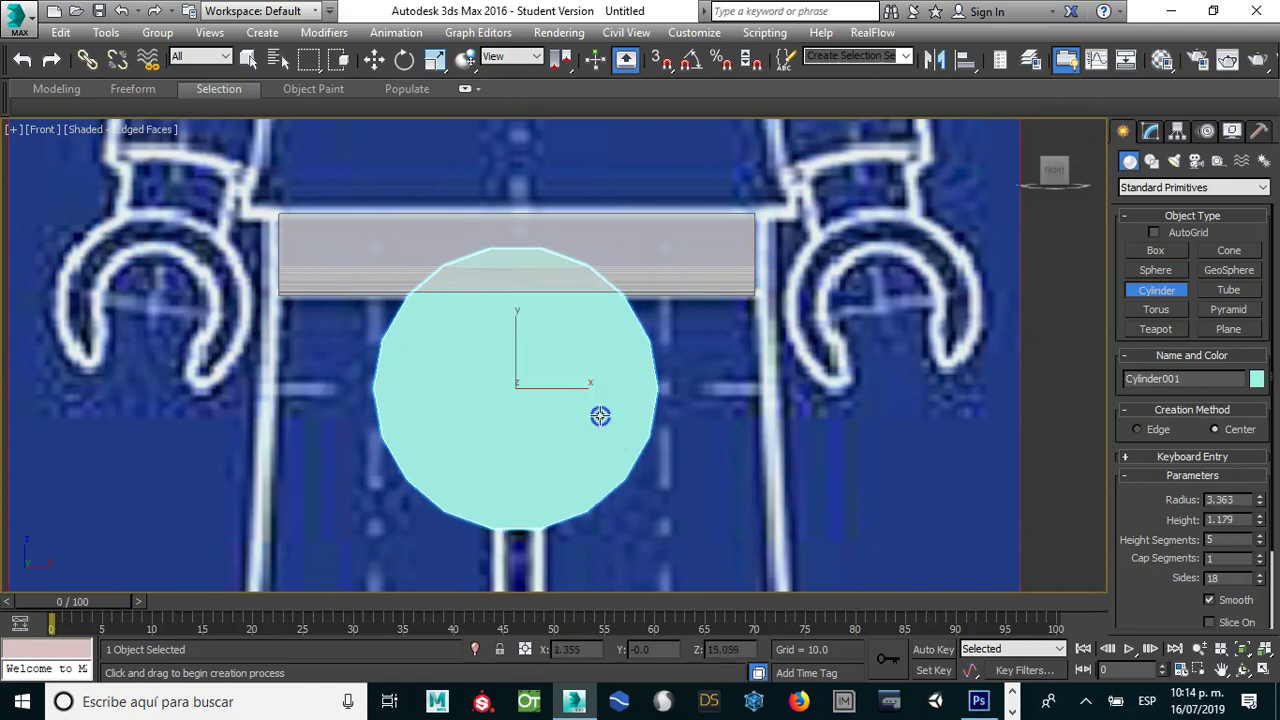
Step: Rotate the cylinder exactly 90° with Angle Snap and move it right over the hip column
key("e")
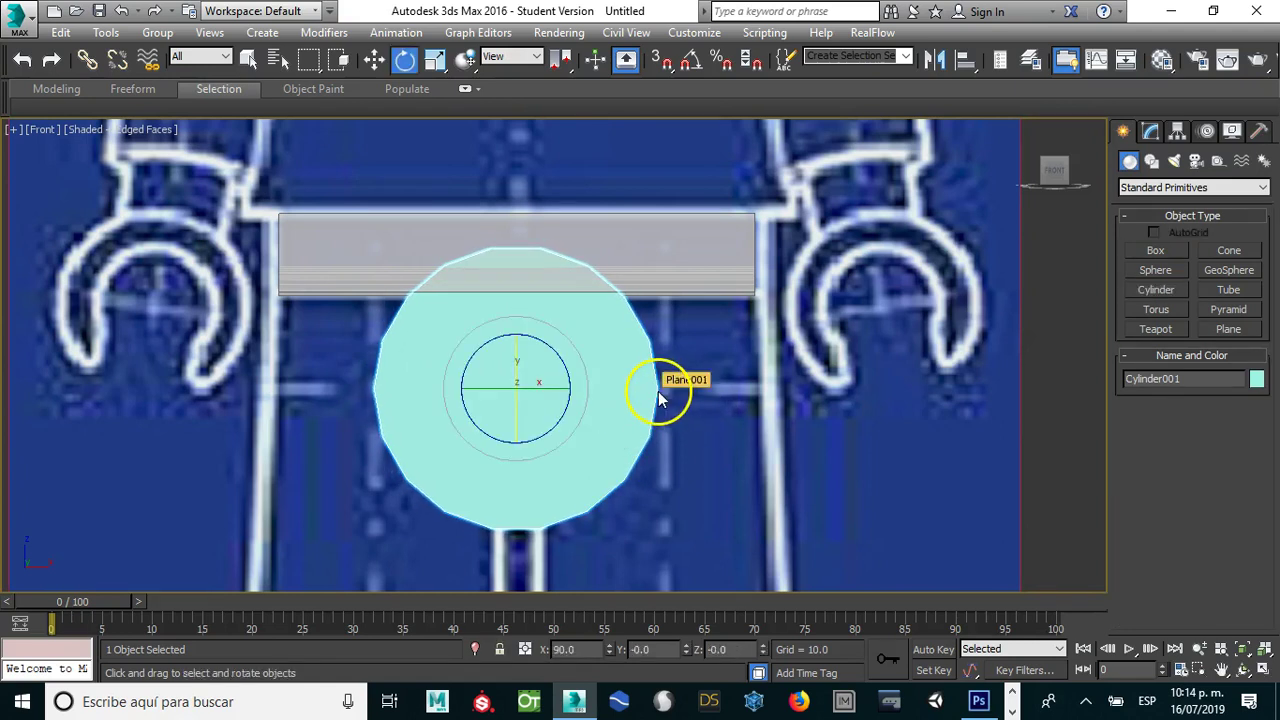
left_click_drag(541, 388, 369, 388)
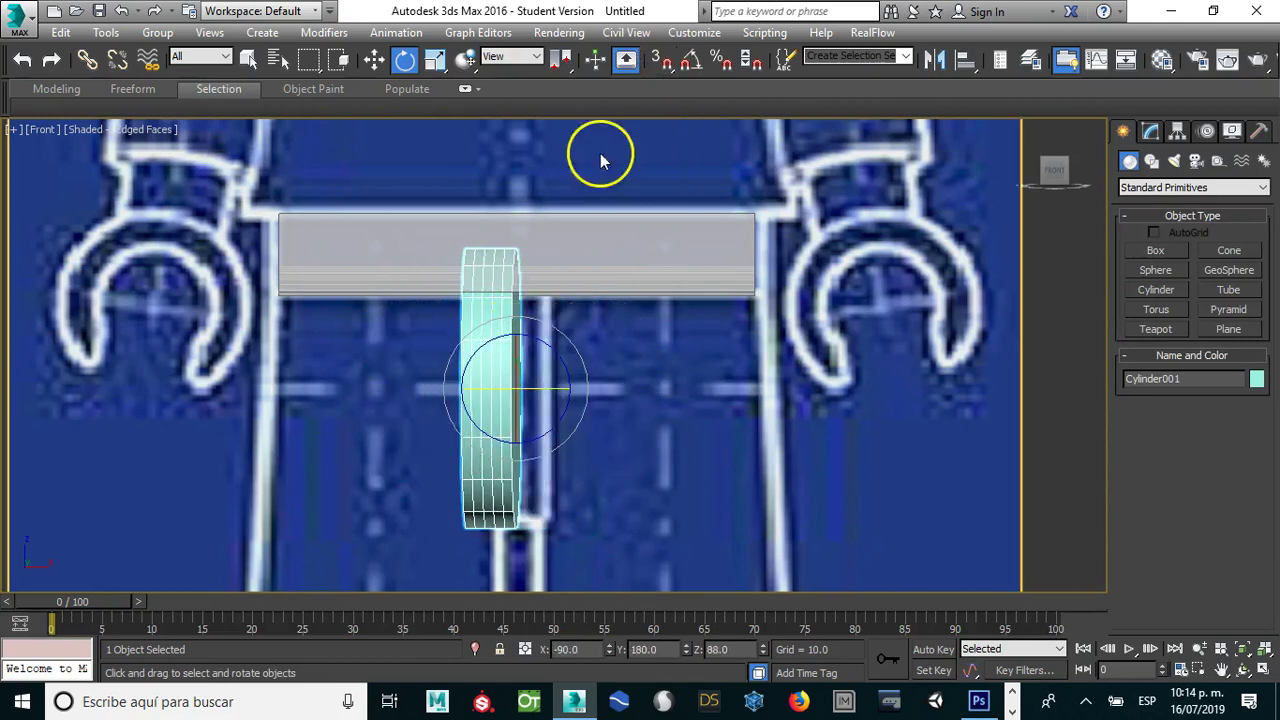
key("ctrl+z")
left_click(692, 62)
left_click_drag(556, 389, 474, 395)
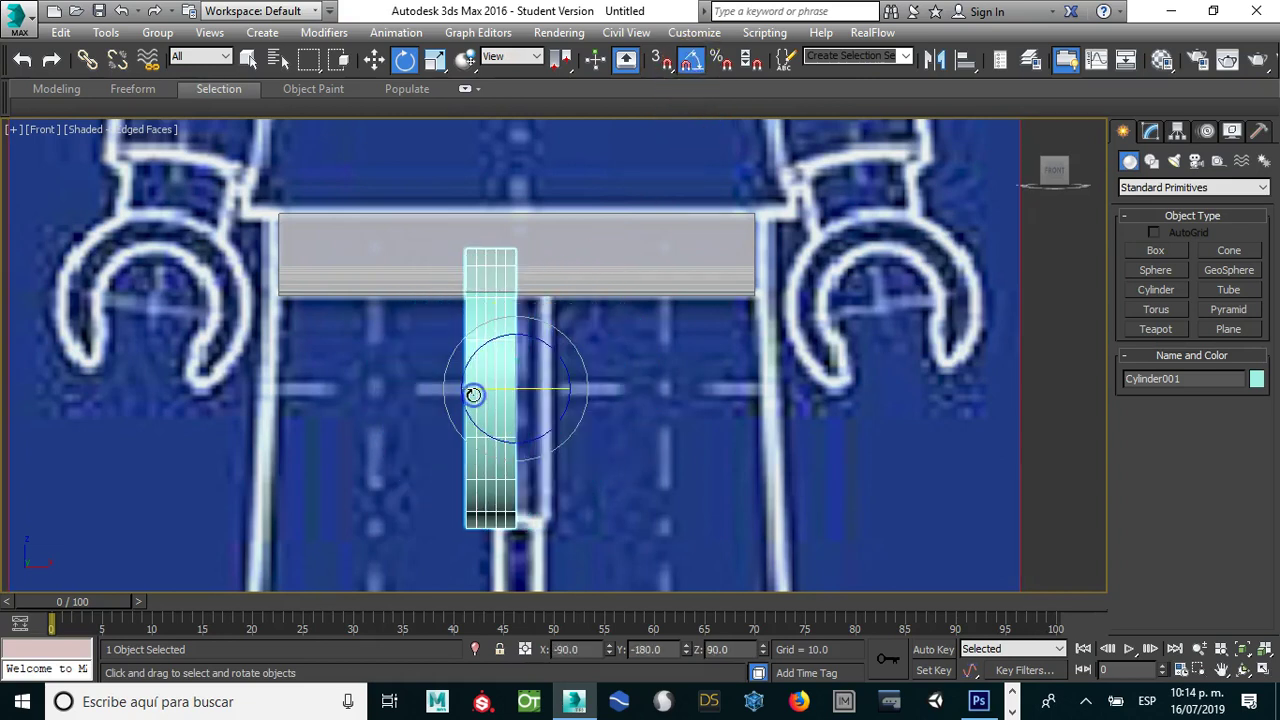
key("w")
left_click_drag(552, 389, 584, 387)
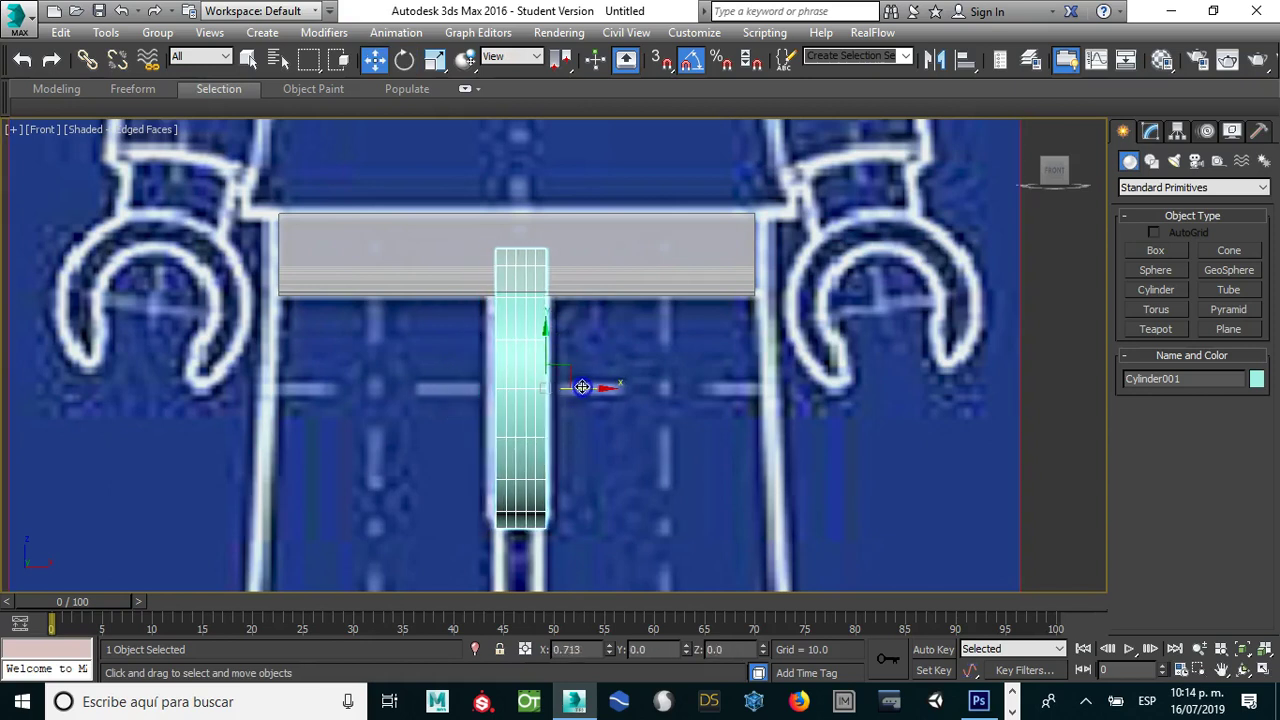
Step: Nudge the cylinder into position over the front-view hip column
left_click_drag(560, 352, 541, 381)
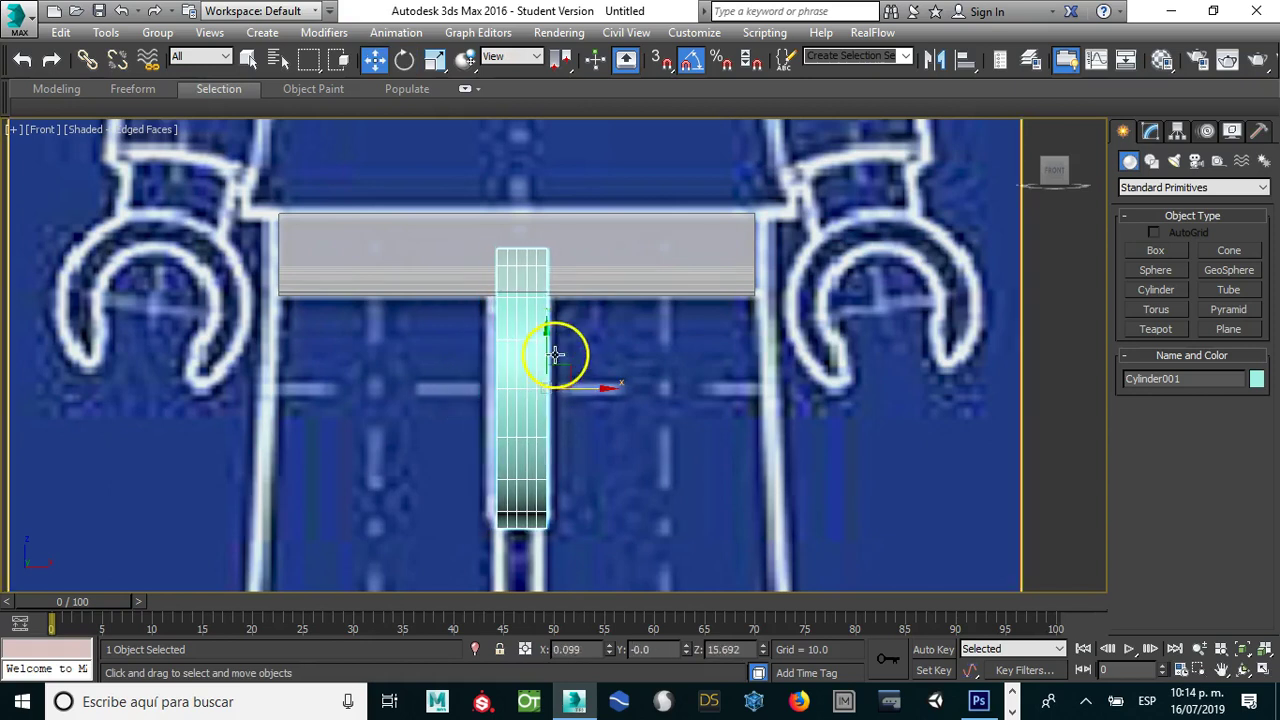
key("ctrl+x")
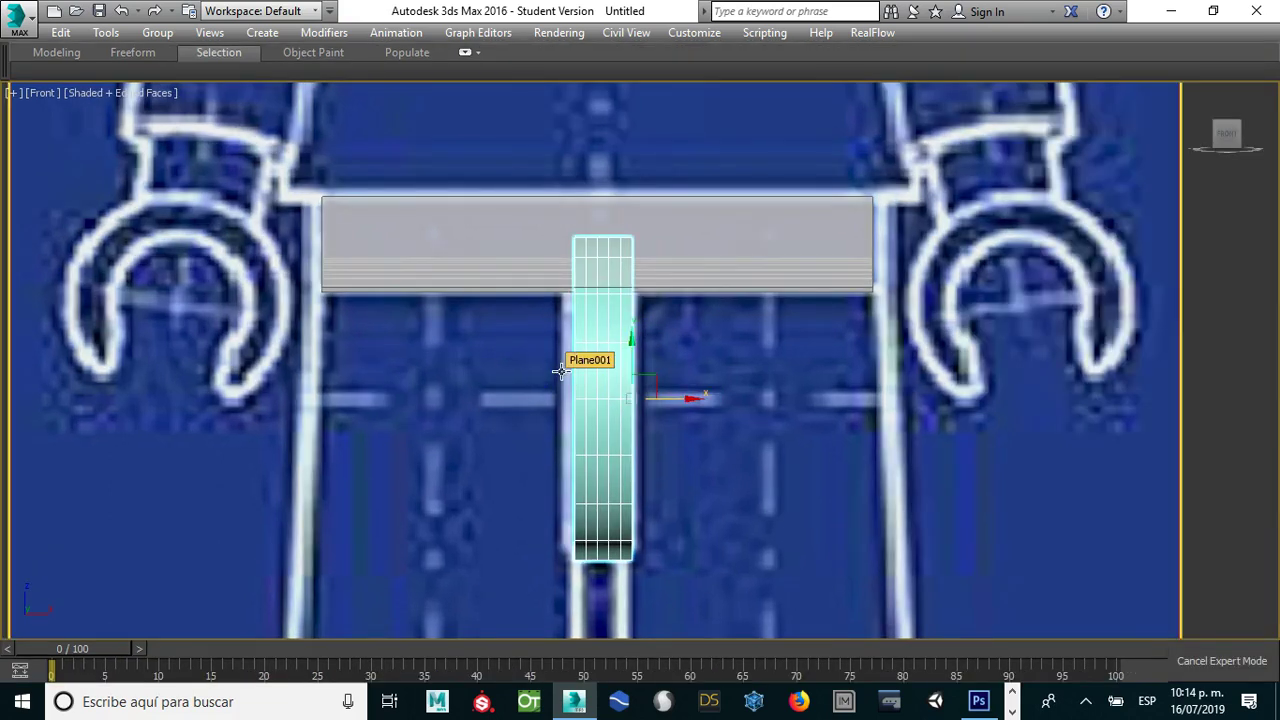
key("ctrl+x")
key("ctrl+x")
left_click(604, 403)
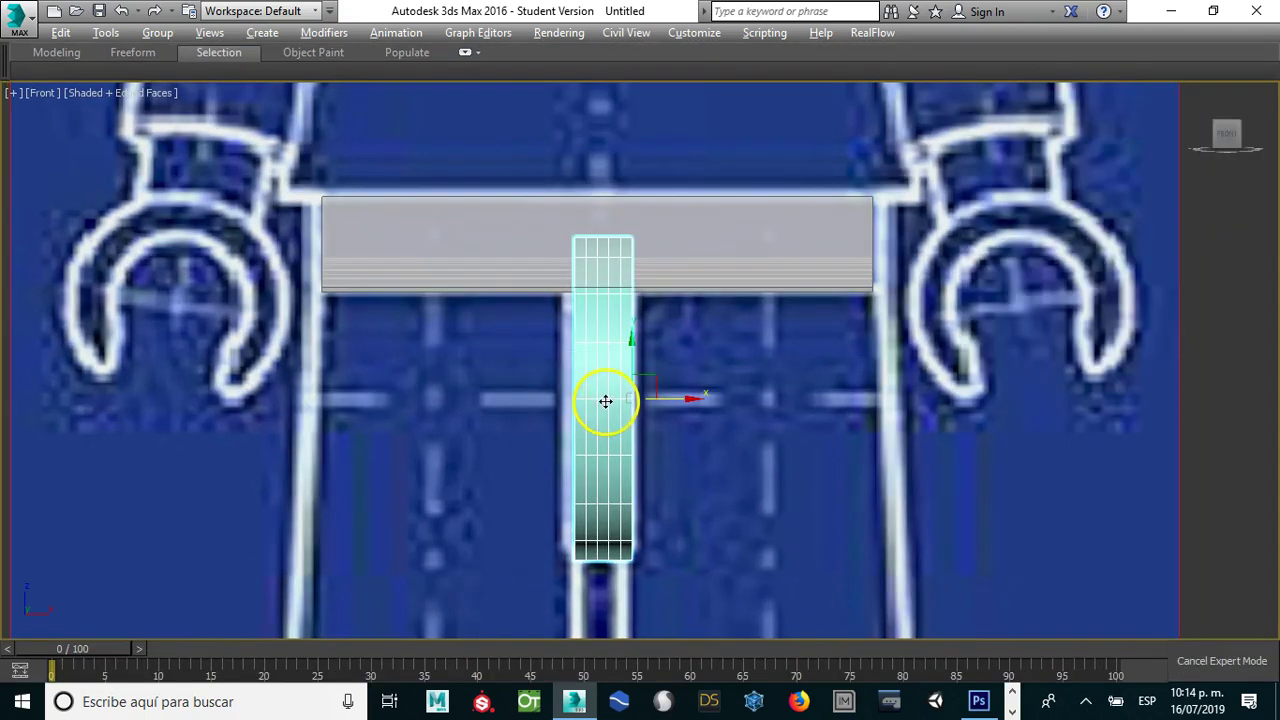
left_click(664, 401)
left_click_drag(608, 357, 627, 352)
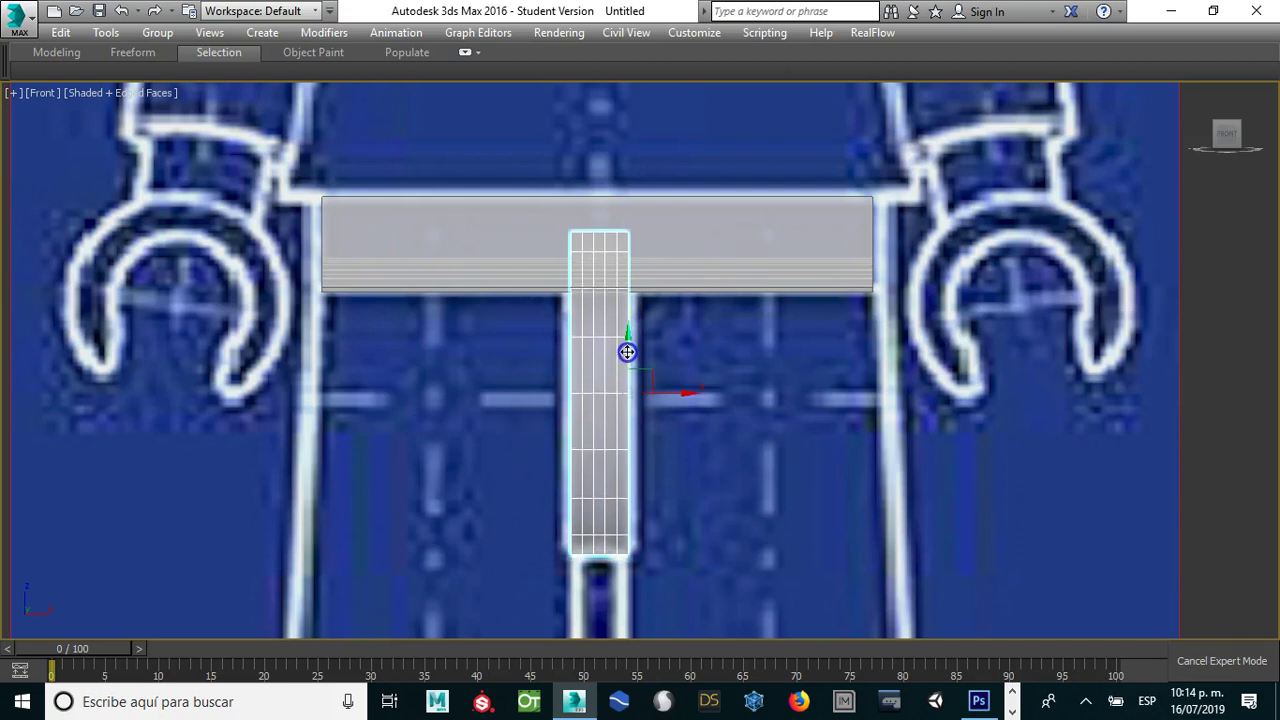
Step: Switch the front viewport to the Left view and zoom in on the cylinder
left_click(556, 306)
scroll(609, 329, "down", 3)
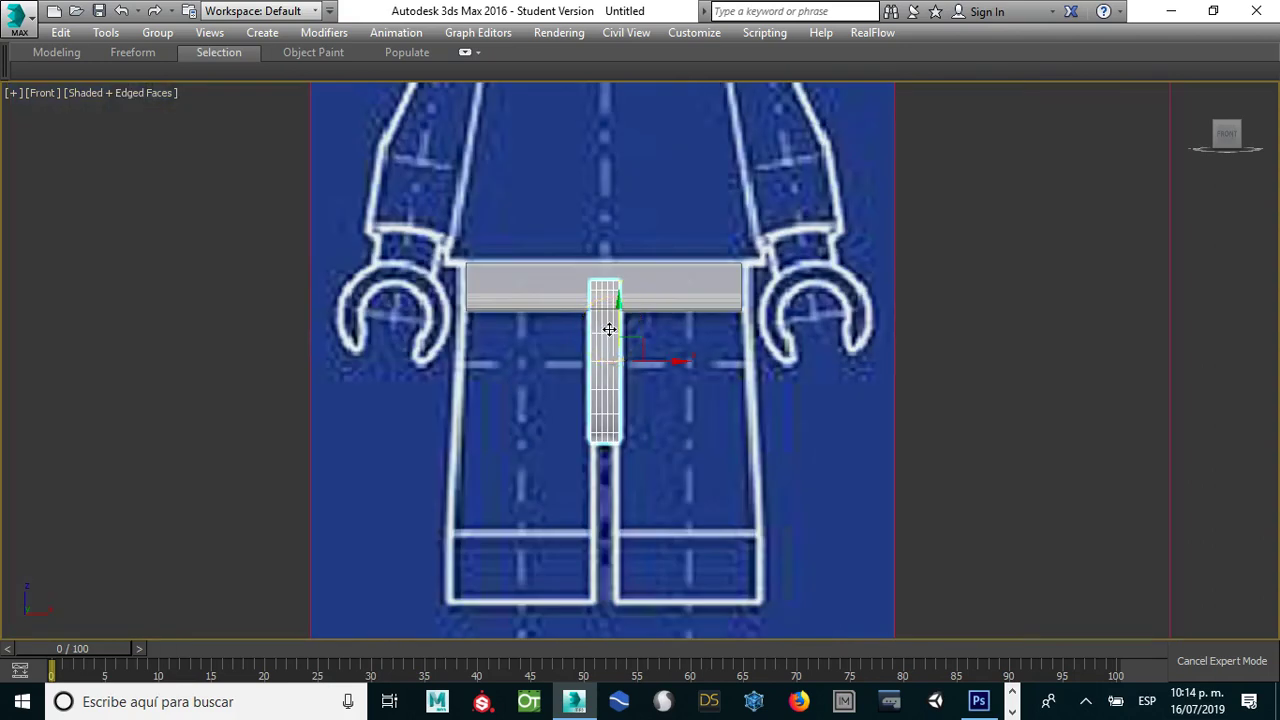
key("l")
left_click(640, 306)
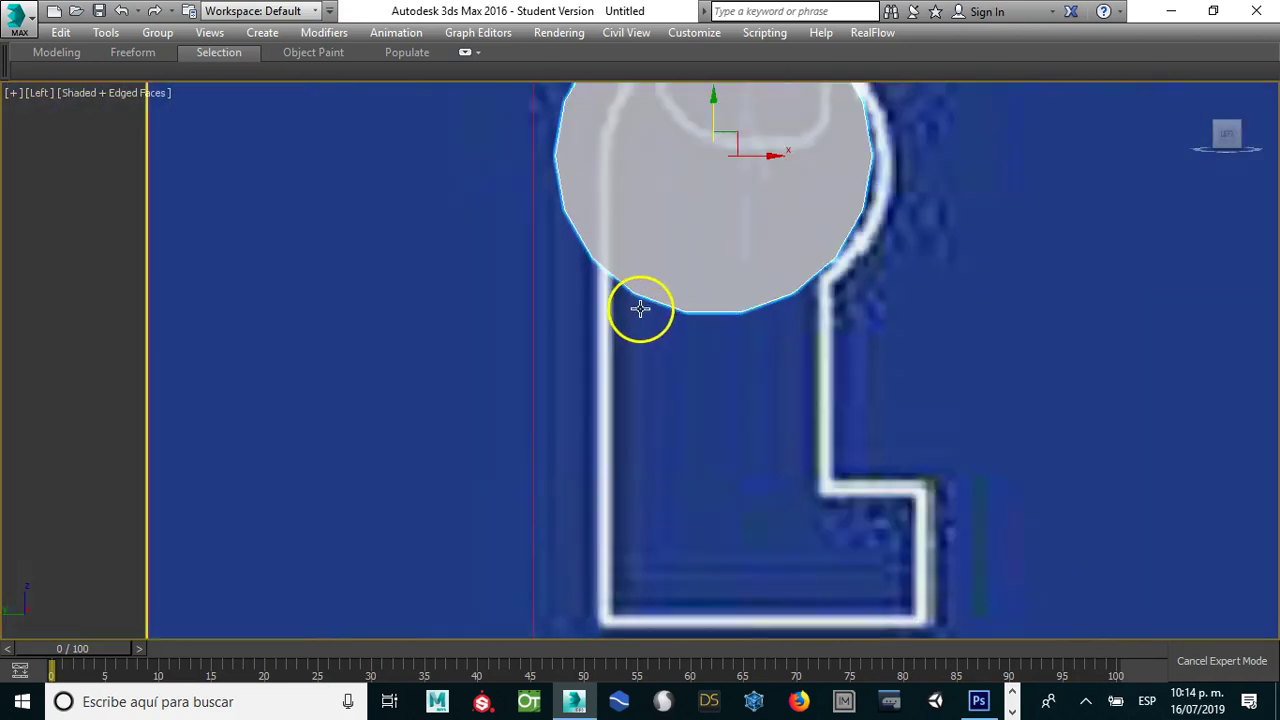
scroll(640, 306, "down", 3)
left_click(670, 268)
scroll(670, 268, "up", 2)
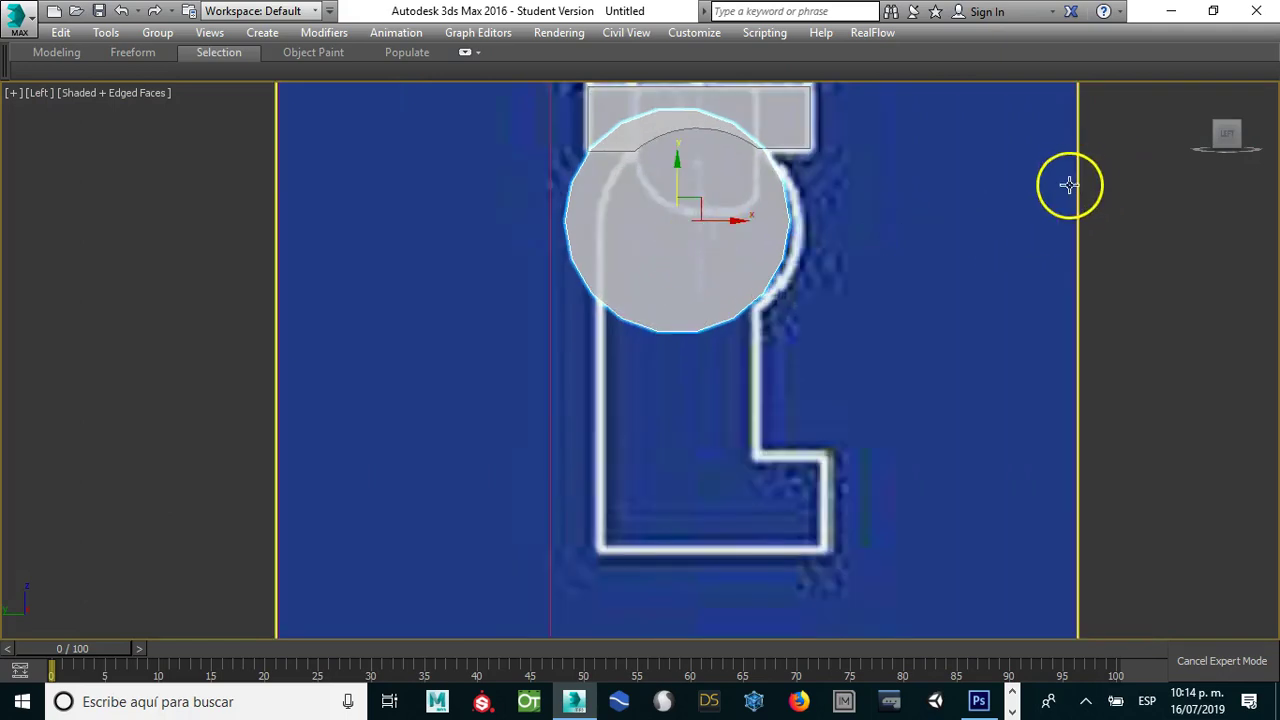
key("ctrl+x")
Step: Shrink the cylinder radius to 2.877 and align it with the hip joint circle
left_click(1150, 132)
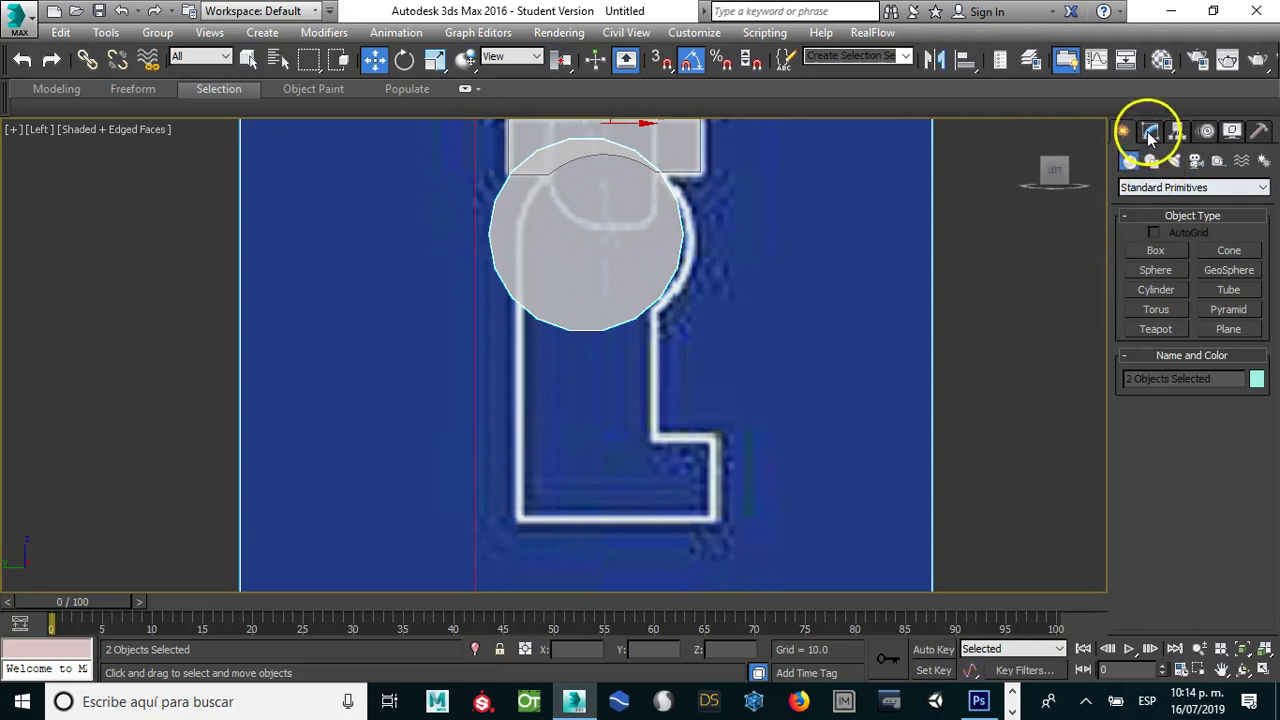
left_click(626, 222)
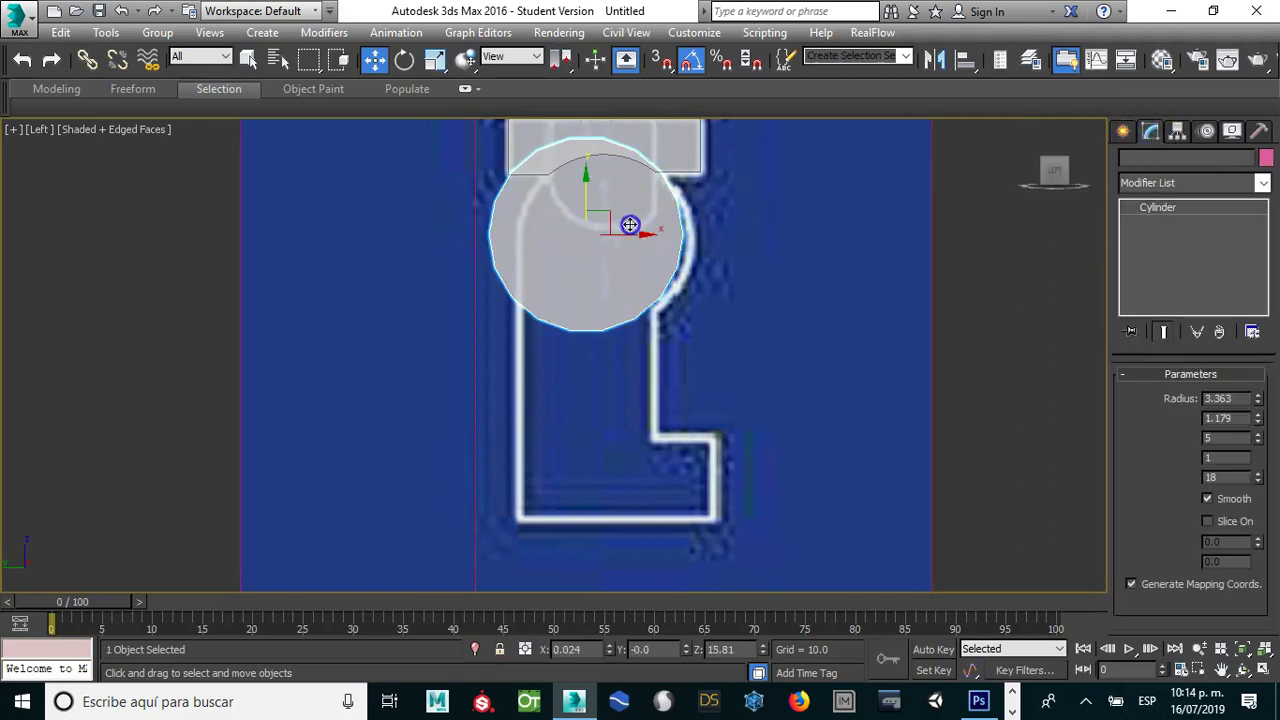
left_click_drag(1257, 398, 1257, 410)
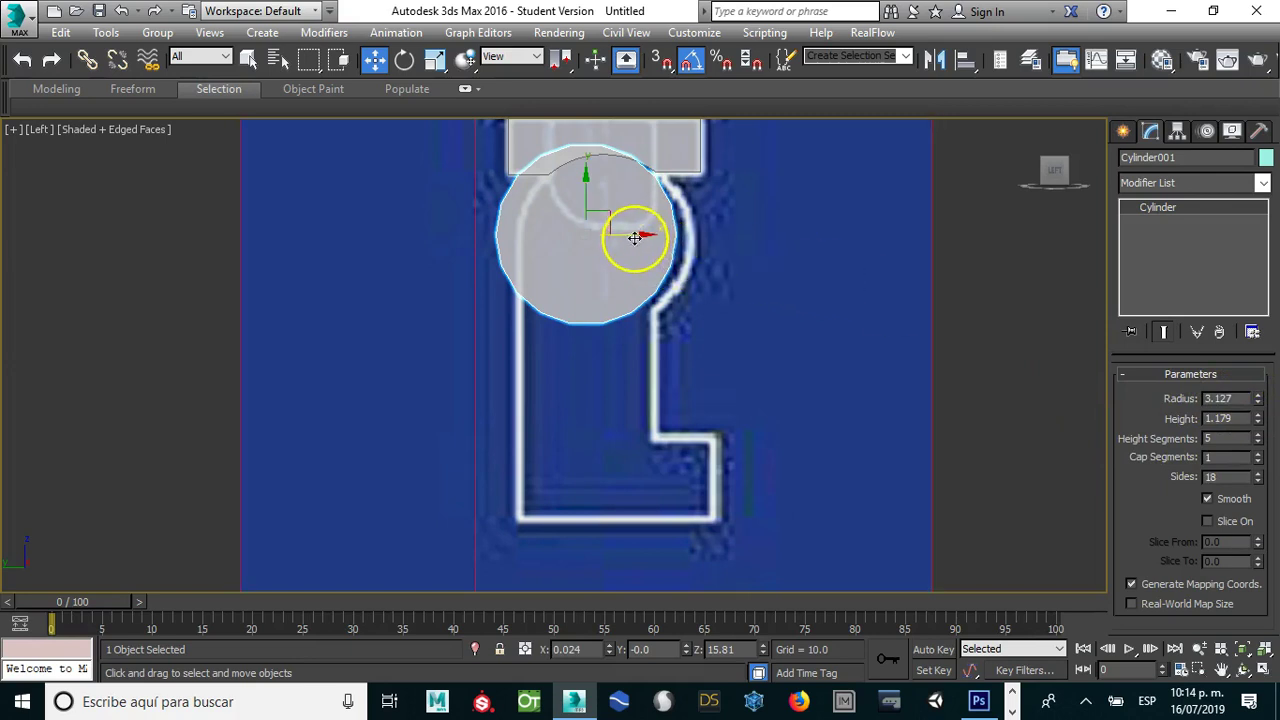
left_click_drag(637, 235, 652, 242)
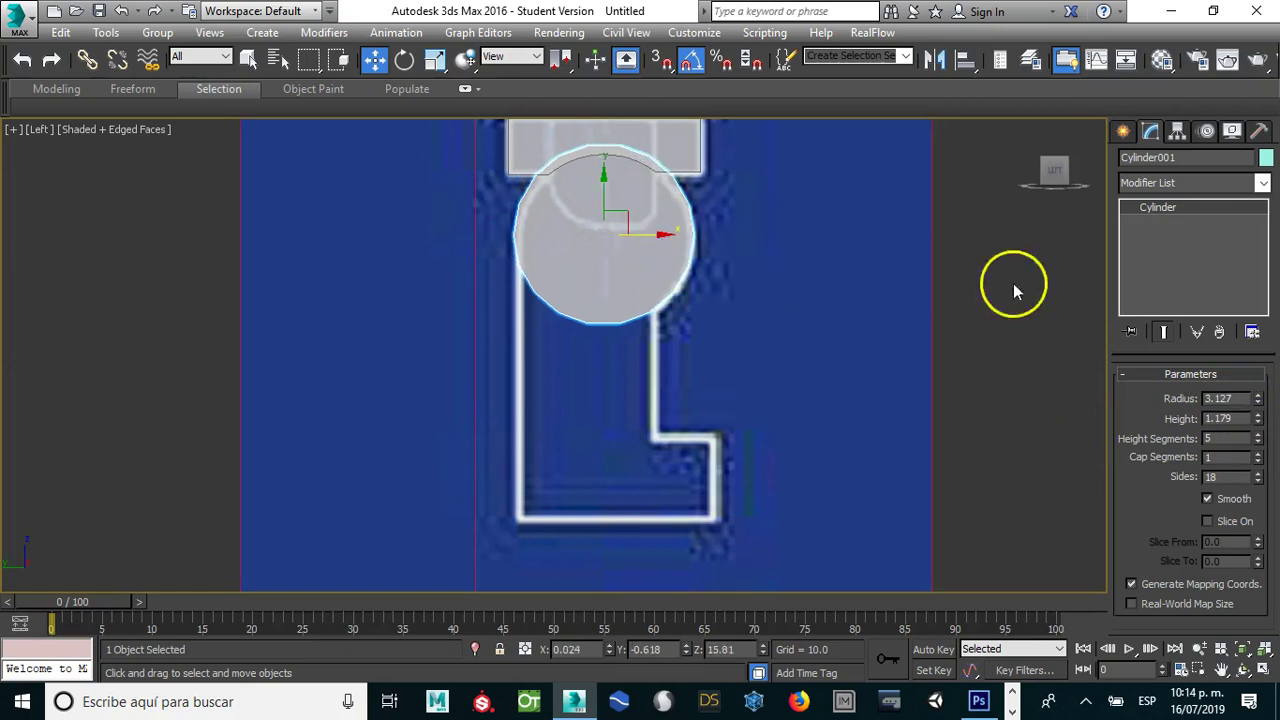
left_click_drag(1257, 398, 1263, 407)
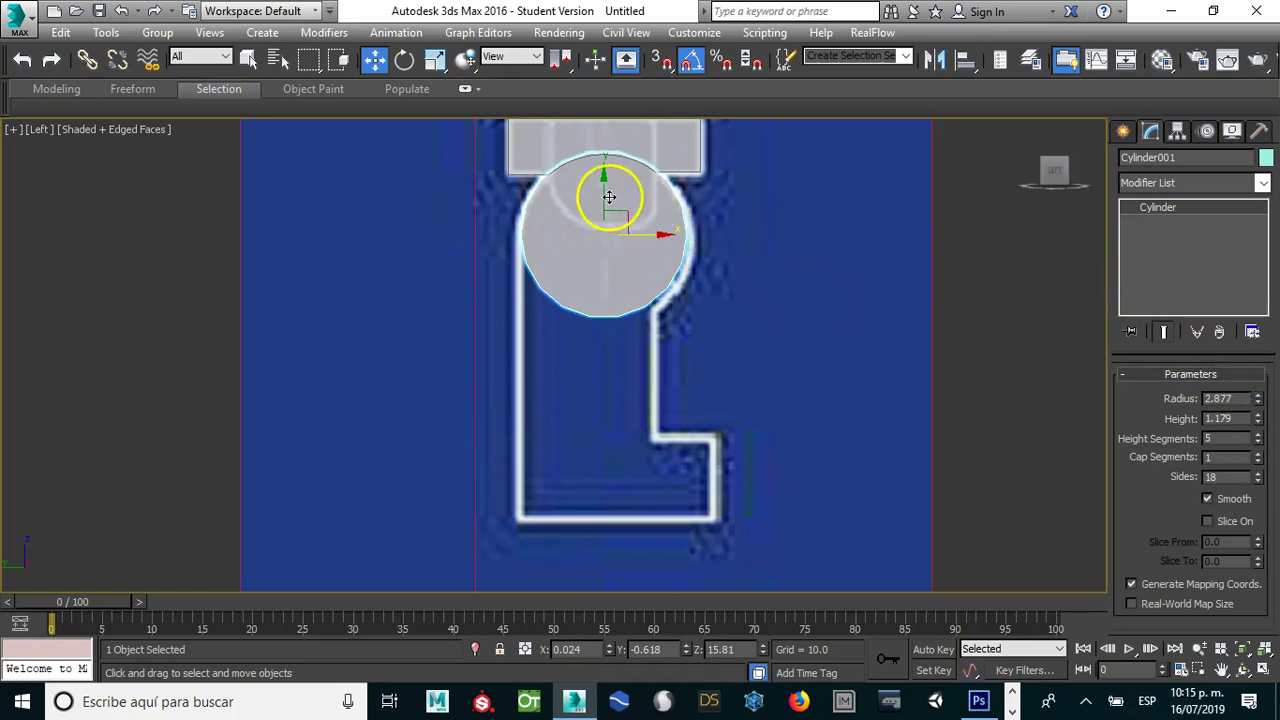
left_click_drag(608, 196, 608, 198)
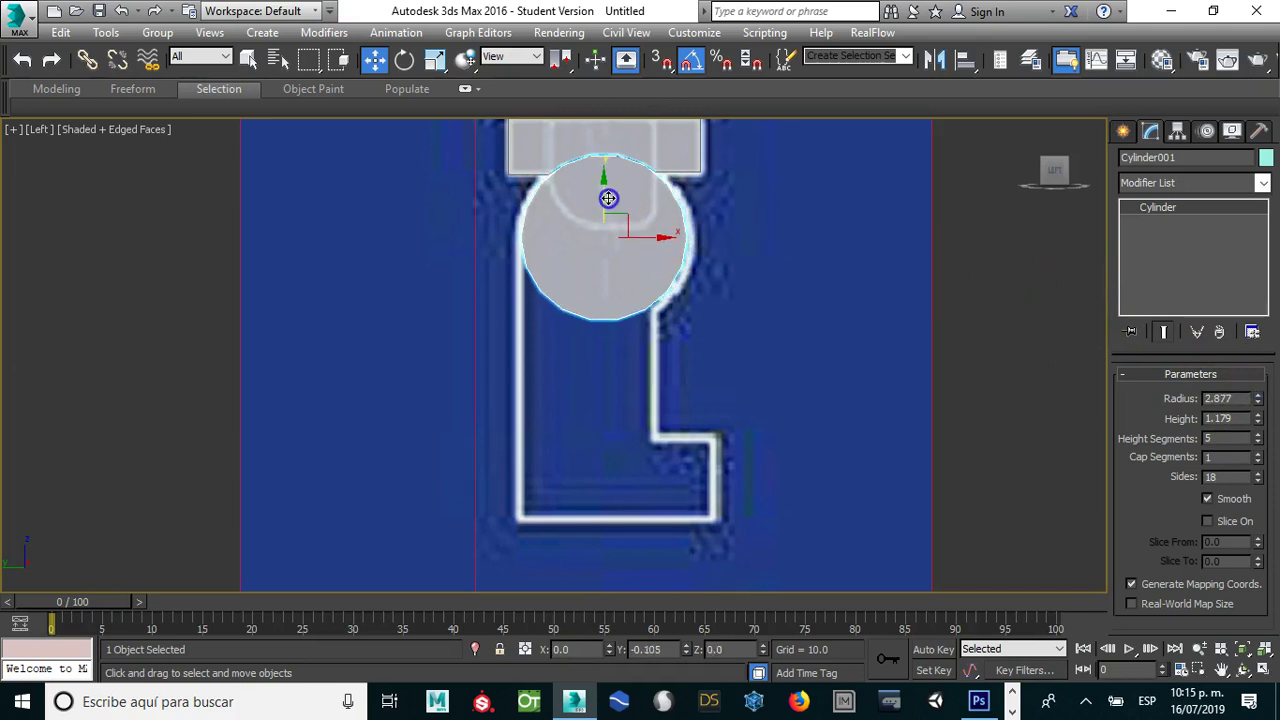
scroll(591, 165, "up", 5)
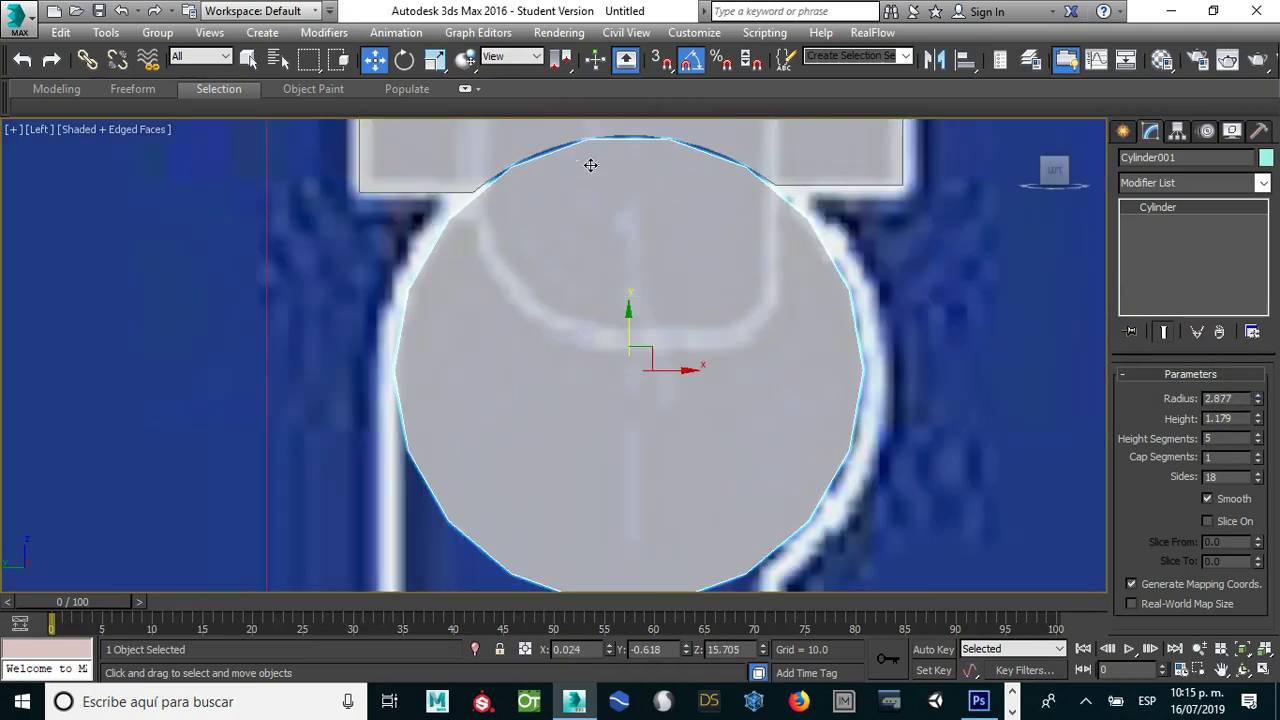
Step: Raise the cylinder's sides to 64 for a rounder shape
left_click(1232, 477)
type("32")
key("Return")
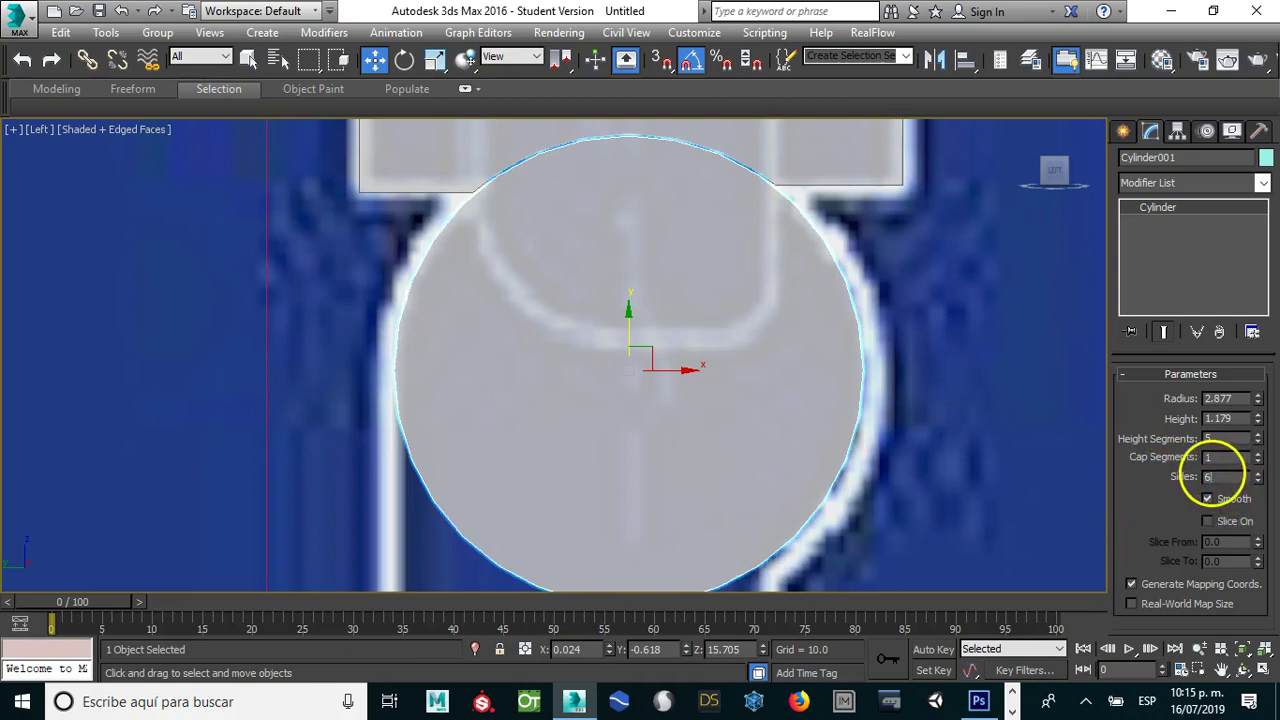
type("4")
key("Return")
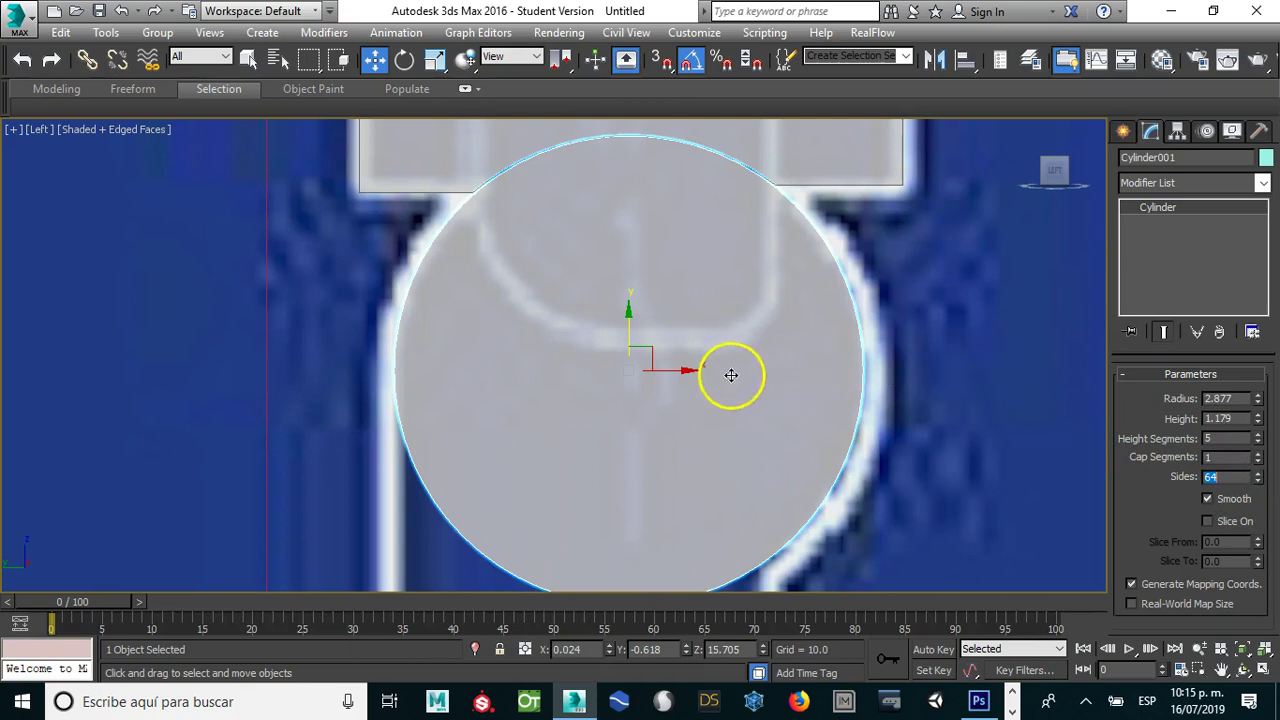
Step: Fine-tune the cylinder's position on the circle and orbit to check it under the box
left_click_drag(686, 369, 687, 369)
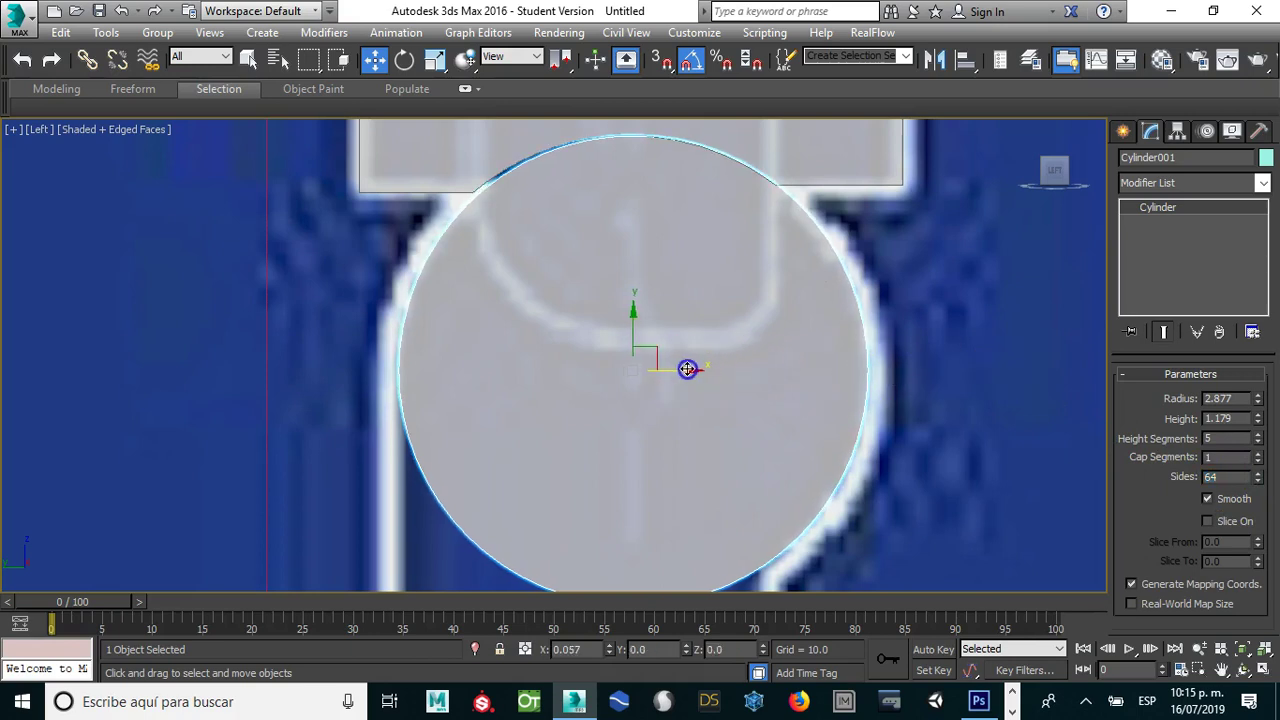
left_click_drag(631, 322, 631, 320)
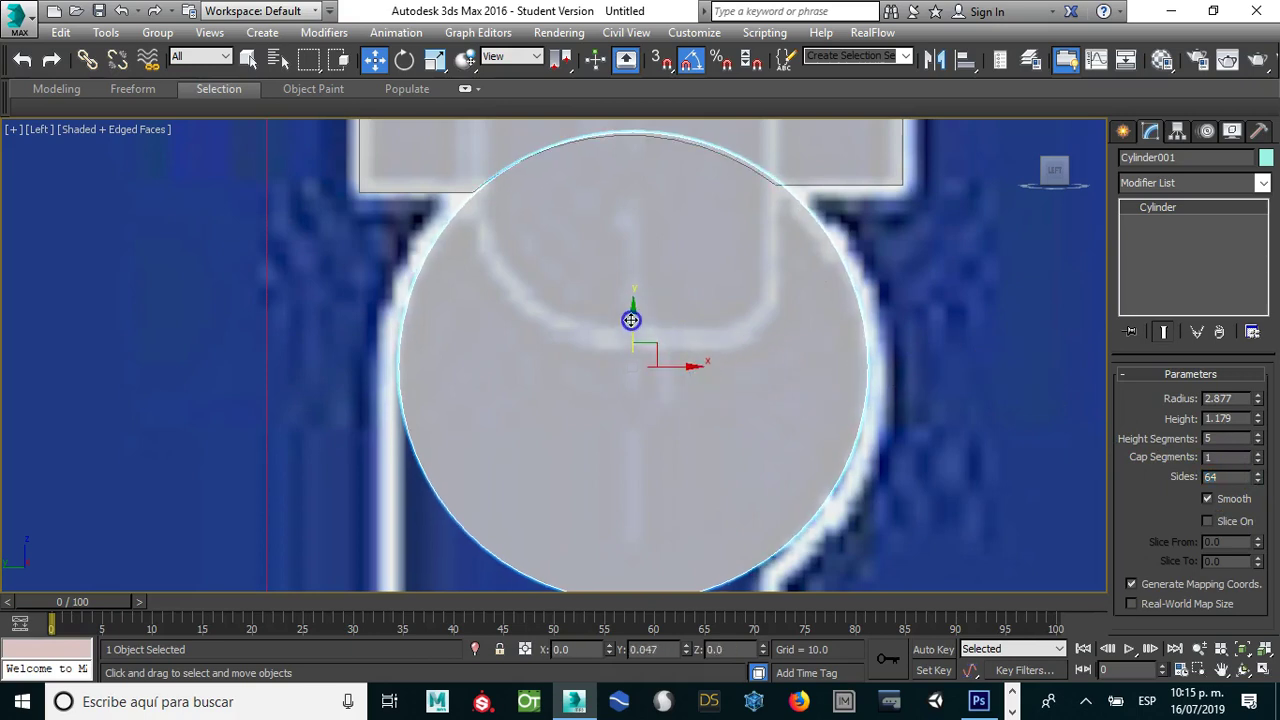
left_click(684, 368)
left_click_drag(683, 369, 632, 325)
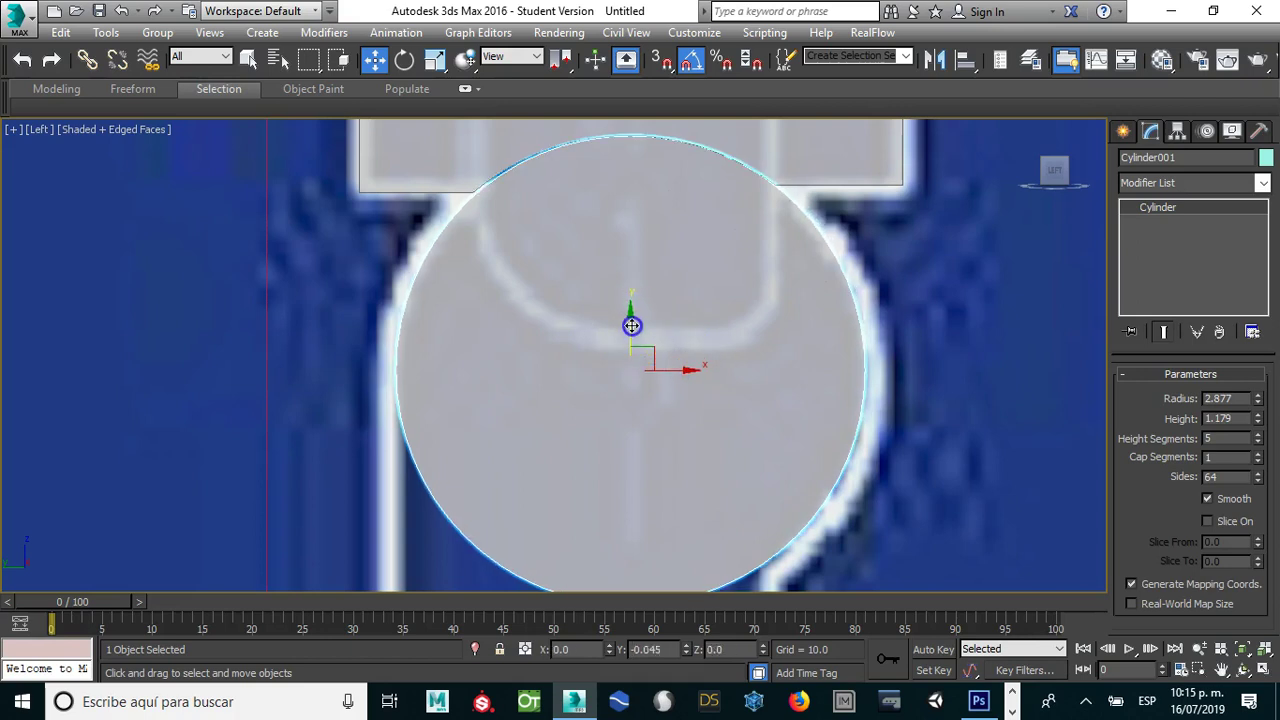
left_click_drag(678, 372, 677, 371)
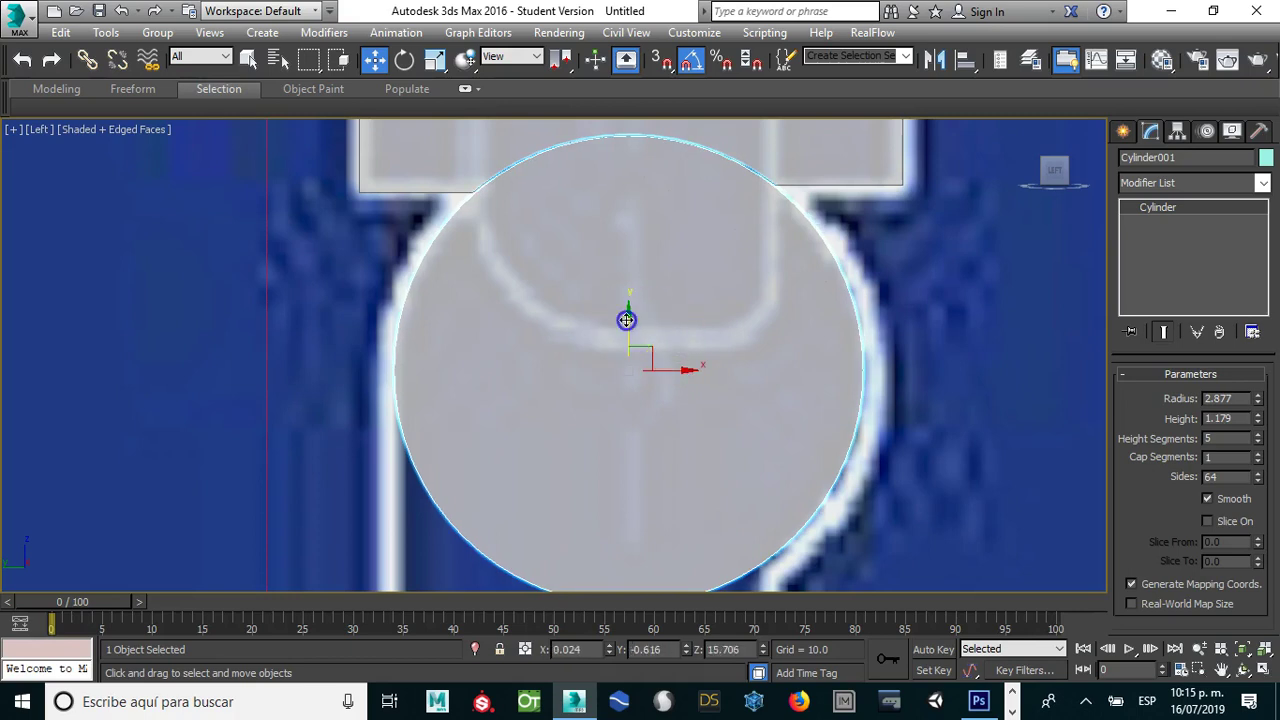
left_click_drag(626, 318, 628, 319)
scroll(958, 309, "down", 3)
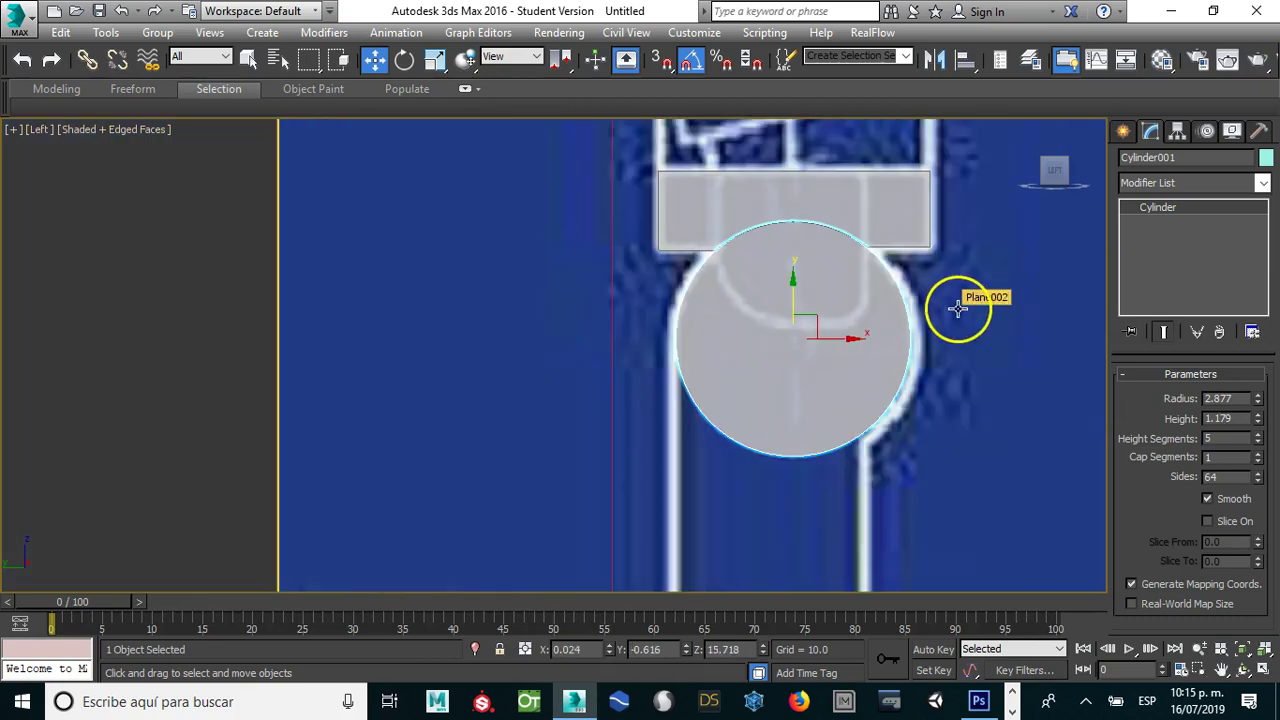
middle_click_drag(951, 366, 678, 381, "alt")
mouse_move(822, 373)
middle_mouse_down("alt")
mouse_move(889, 371)
mouse_move(809, 380)
mouse_move(834, 366)
middle_mouse_up("alt")
scroll(844, 362, "up", 2)
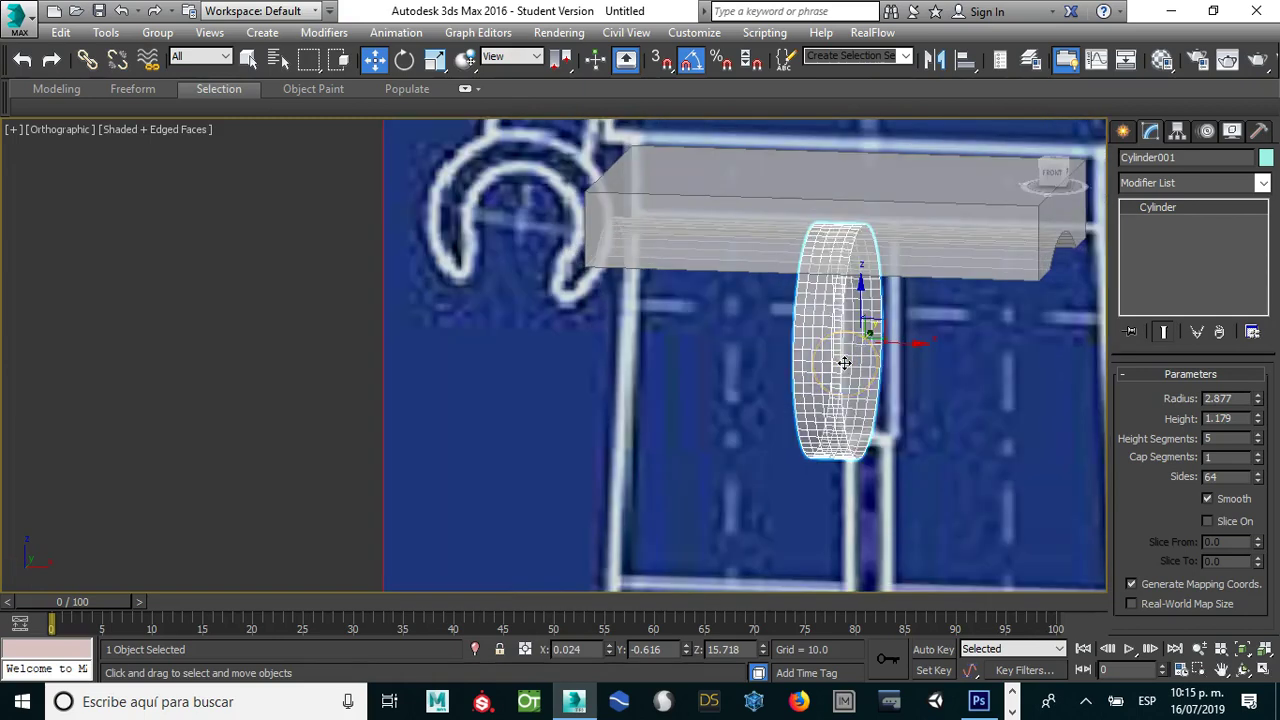
scroll(844, 362, "down", 2)
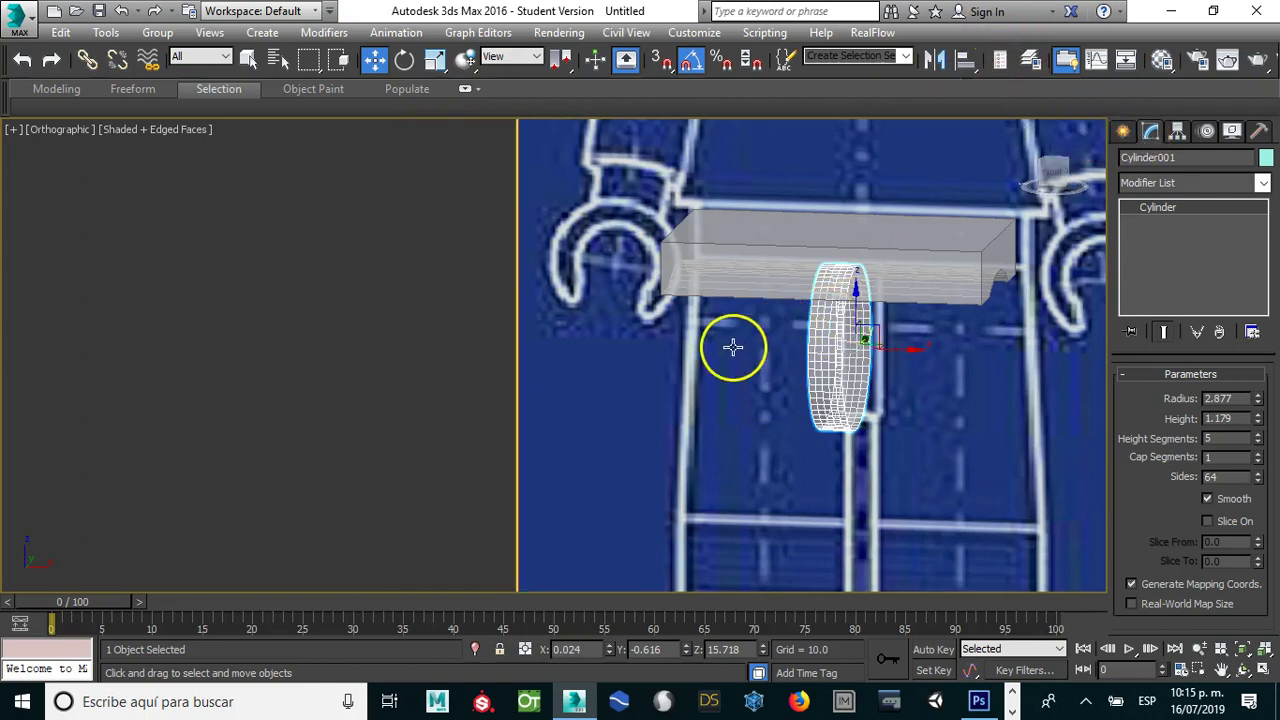
Step: Isolate the box and cylinder, then select the box Arc002
left_click(789, 260, "ctrl")
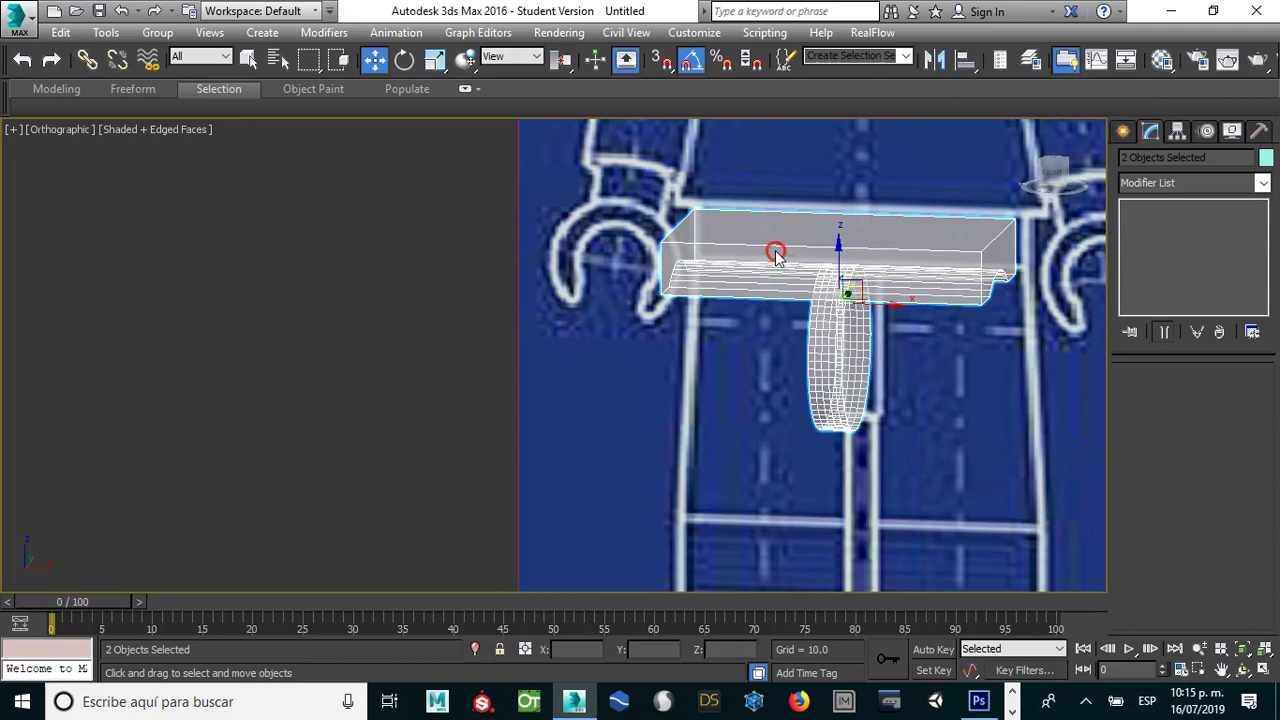
right_click(777, 255)
left_click(800, 88)
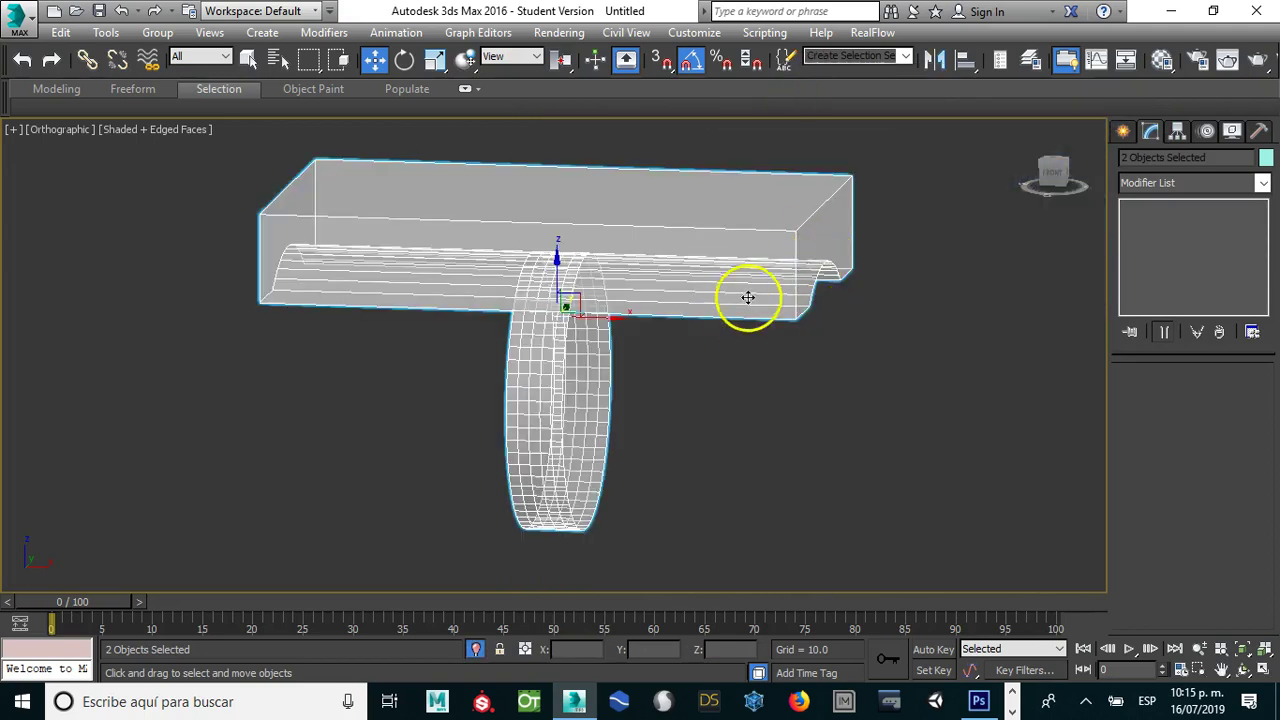
left_click(745, 378)
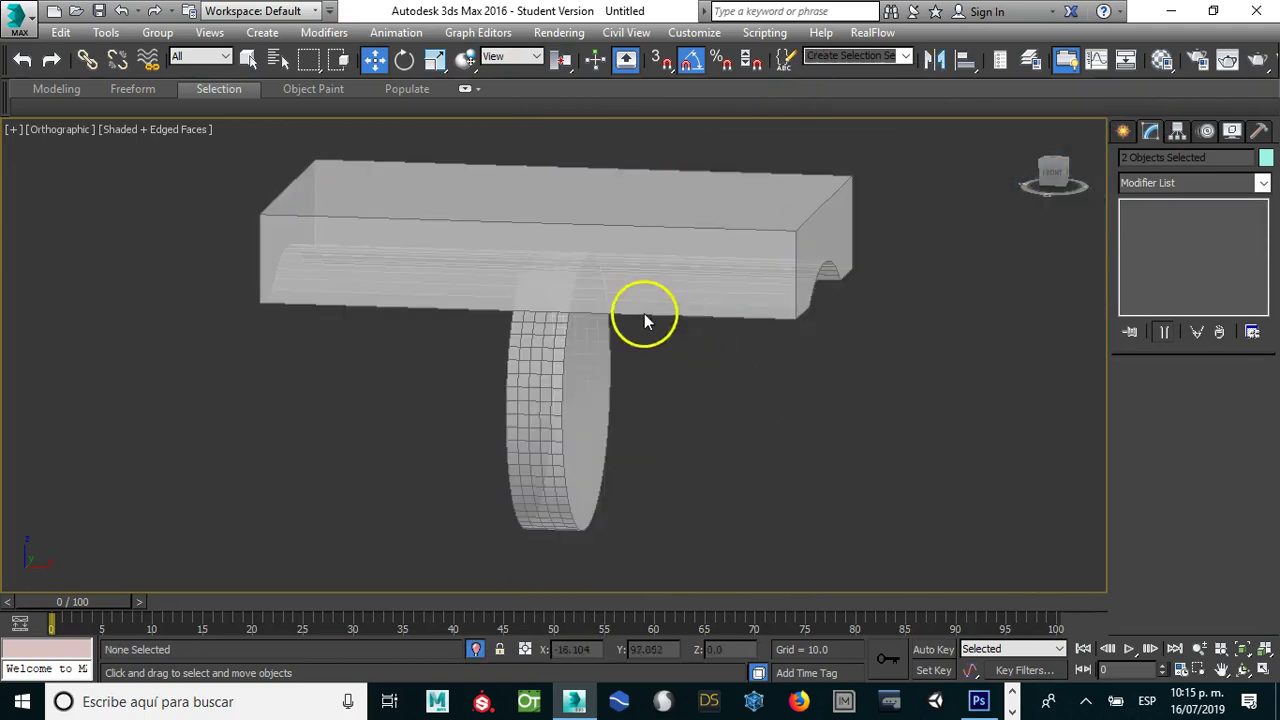
left_click(1126, 130)
Step: Start a Compound Objects Boolean with Arc002 as operand A
left_click(770, 251)
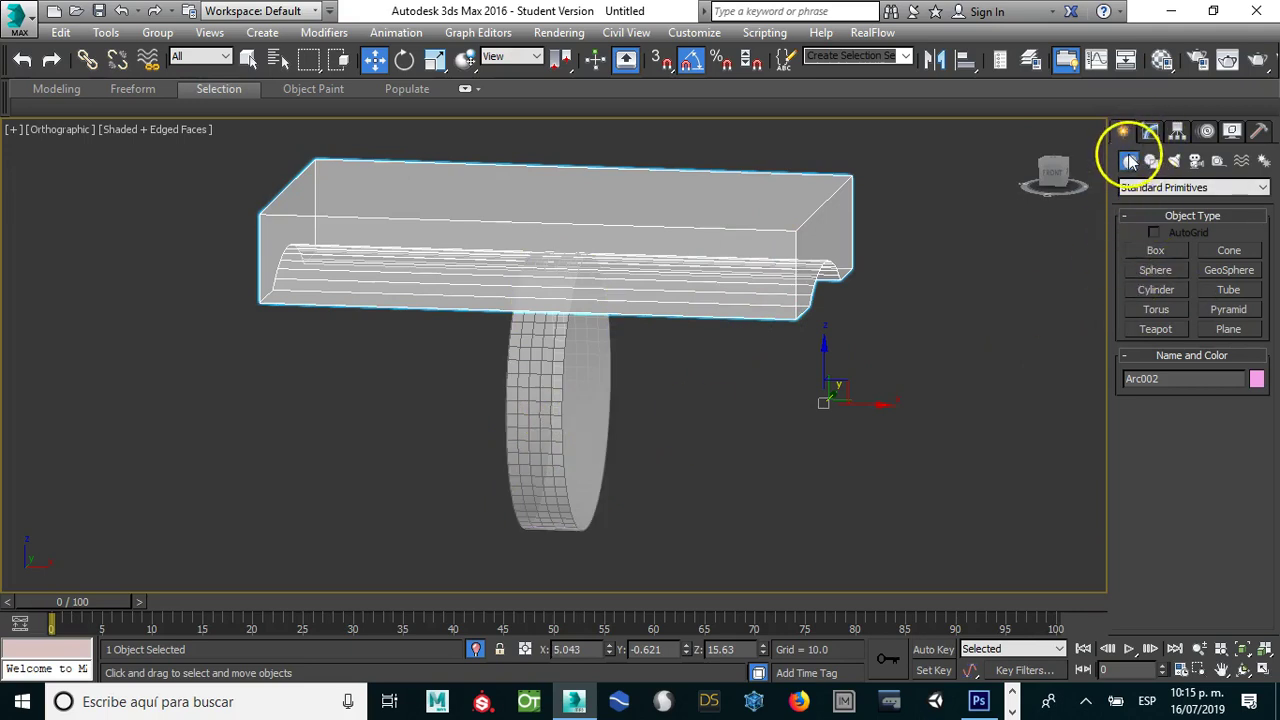
left_click(1138, 192)
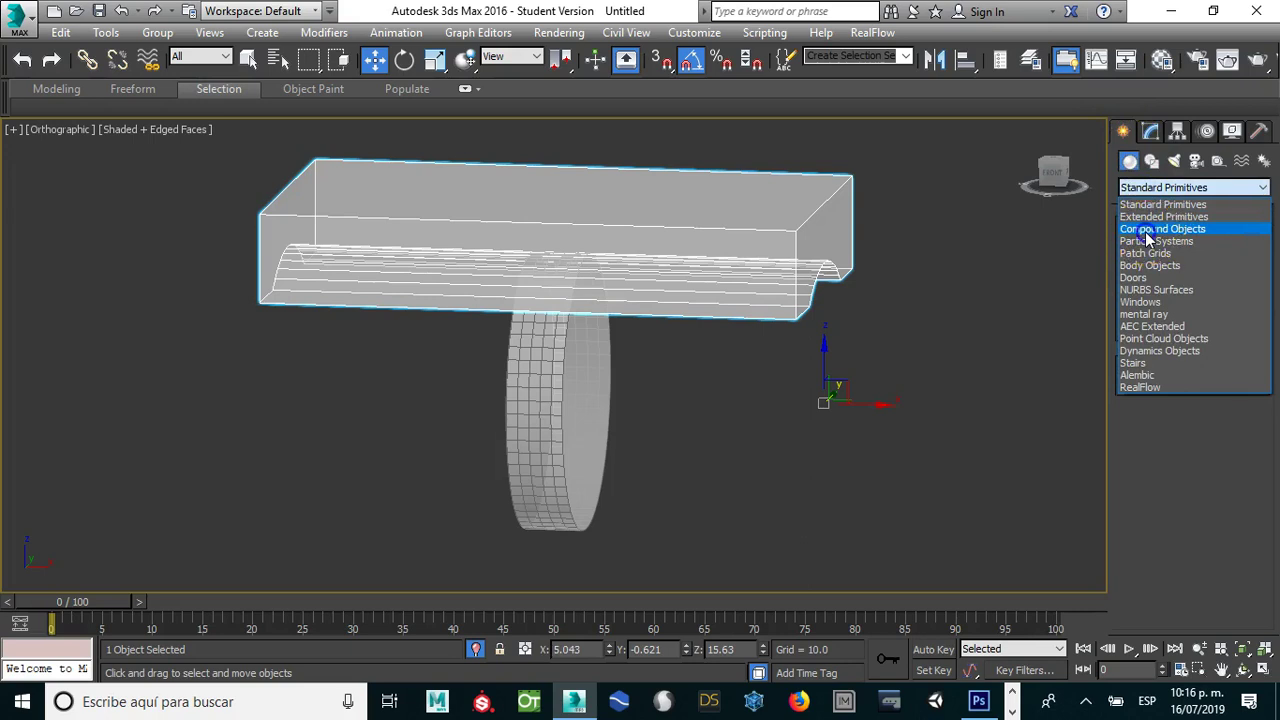
left_click(1145, 232)
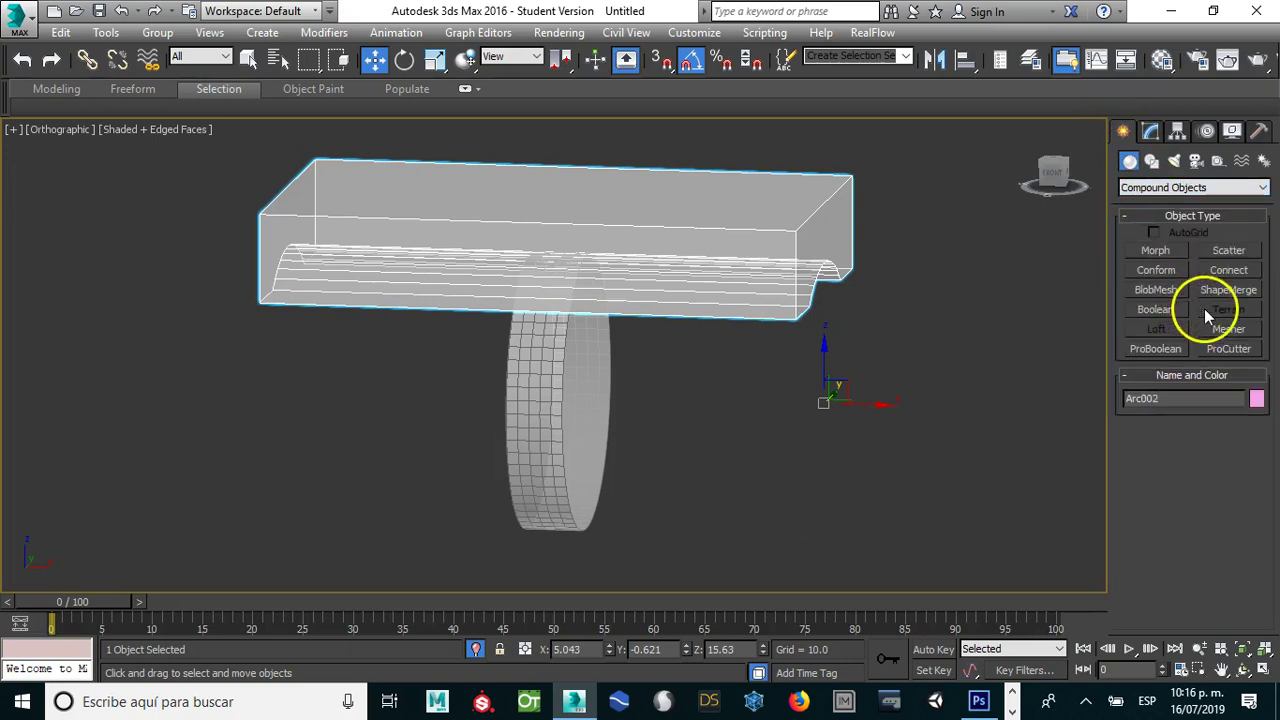
left_click(1152, 311)
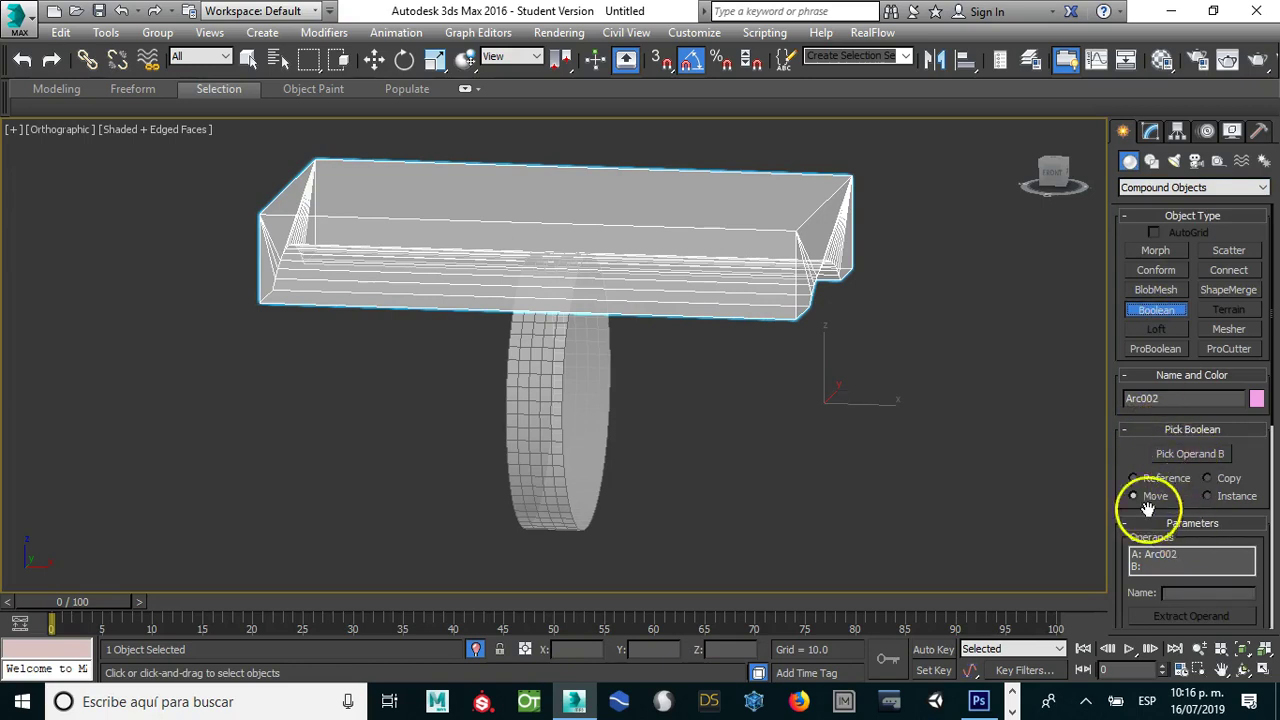
scroll(1115, 498, "down", 3)
scroll(1160, 495, "down", 2)
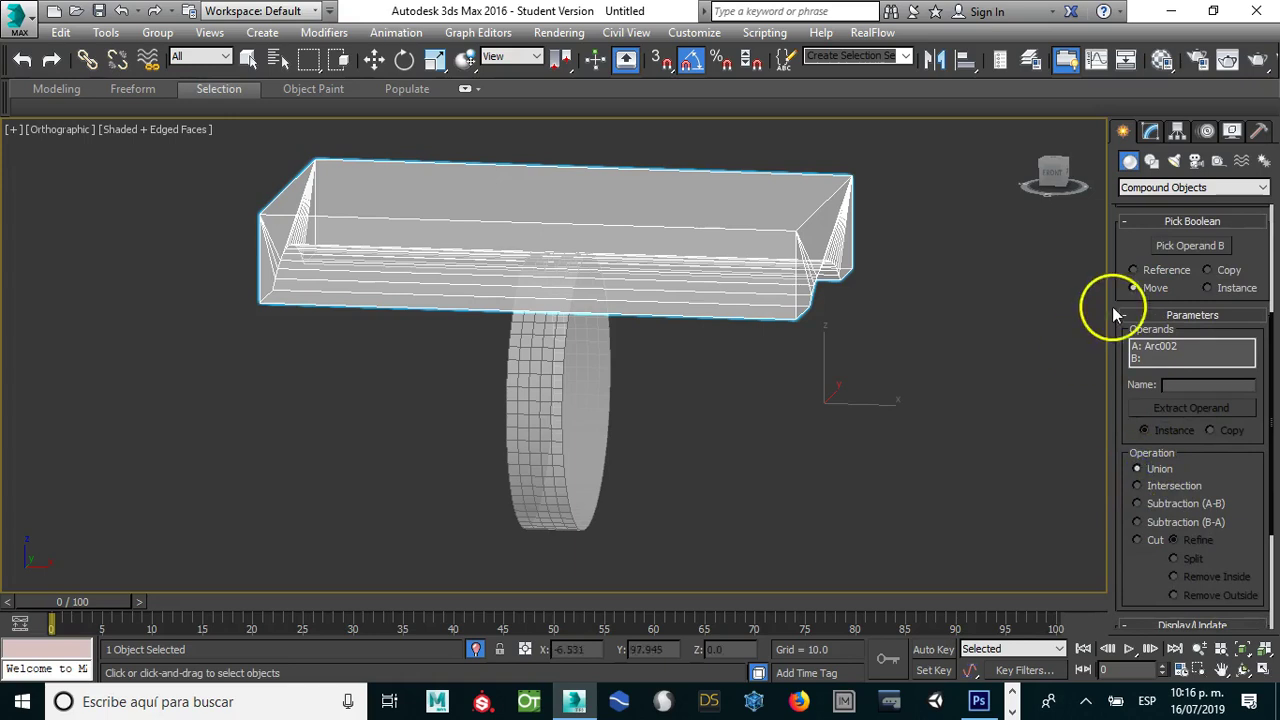
left_click_drag(1134, 249, 1136, 272)
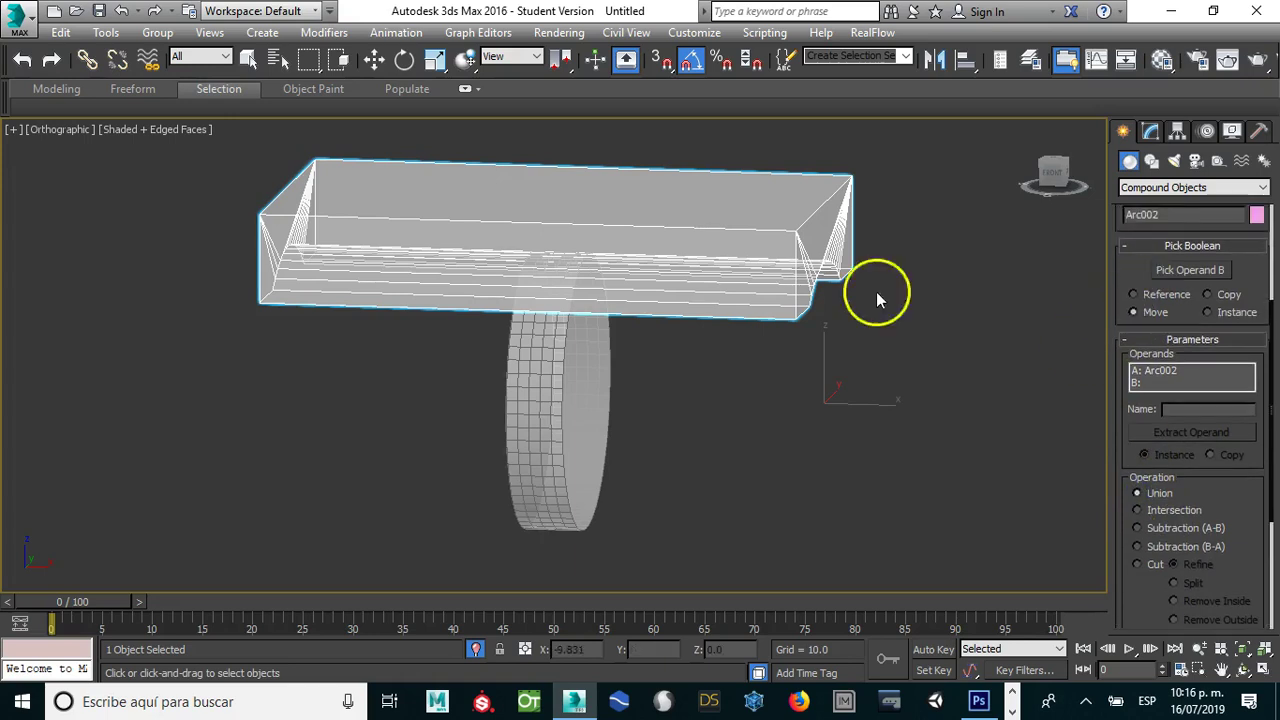
mouse_move(400, 356)
middle_mouse_down("alt")
mouse_move(608, 346)
mouse_move(518, 360)
middle_mouse_up("alt")
Step: Pick the cylinder as Boolean operand B to union it with the box
left_click(1192, 270)
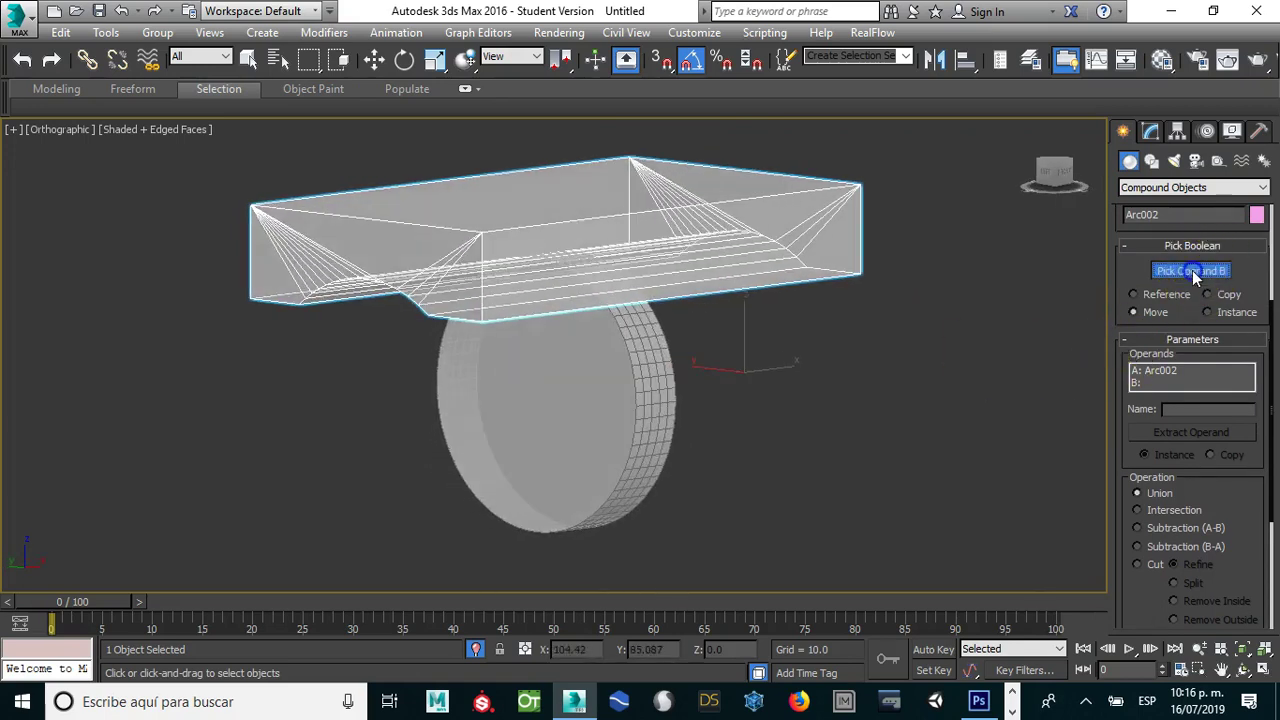
left_click(630, 366)
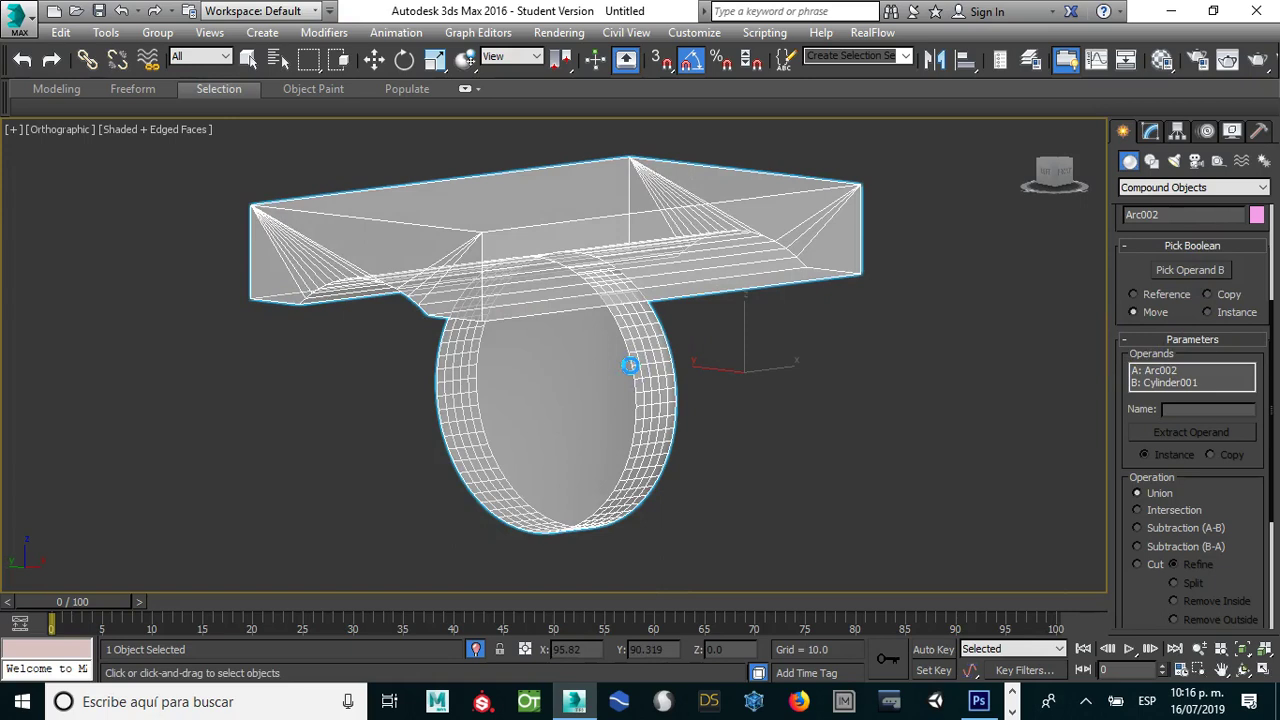
left_click(685, 396)
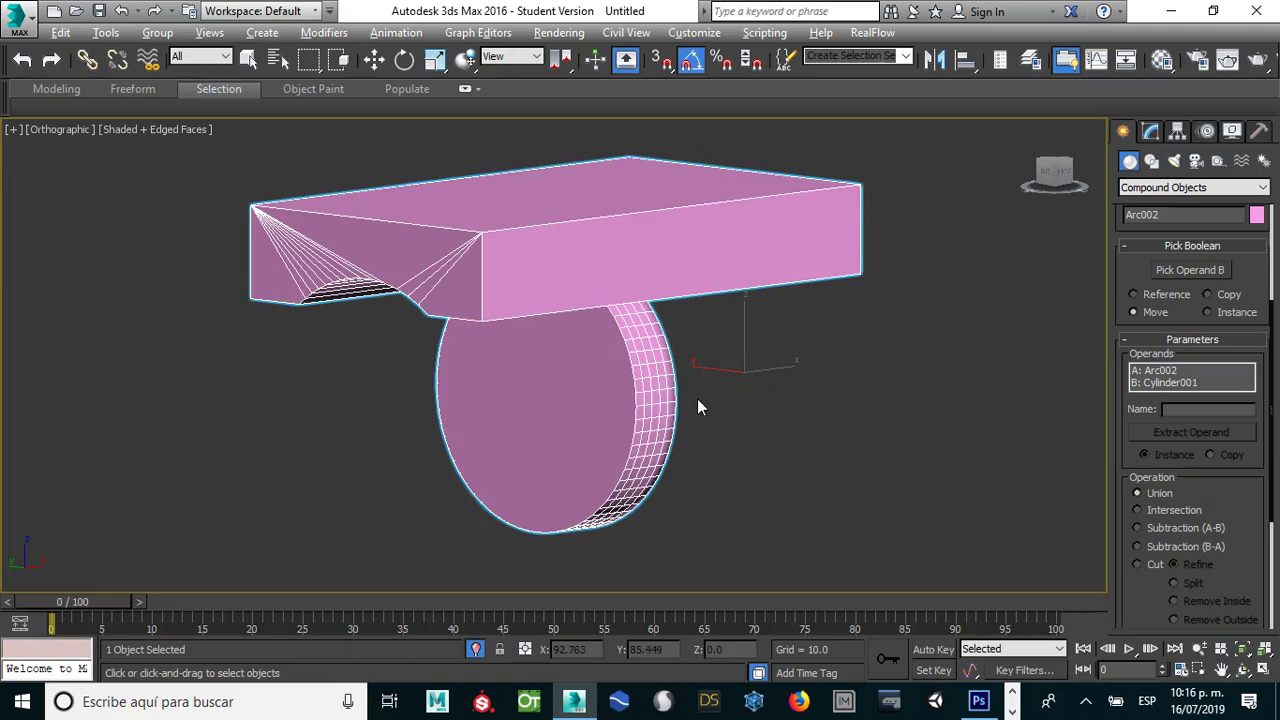
key("F4")
key("F4")
scroll(697, 400, "down", 3)
Step: Exit isolation and return to the Front view zoomed on the belt
left_click(651, 263)
key("w")
right_click(658, 268)
left_click(701, 104)
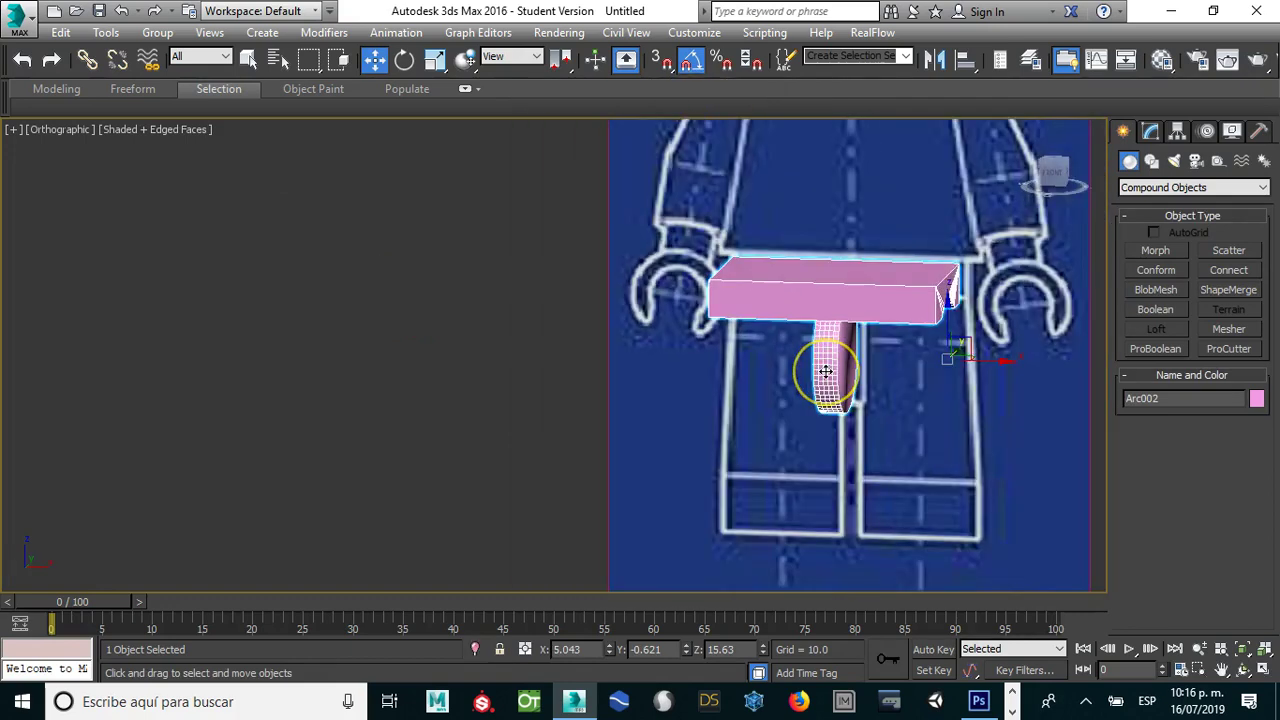
scroll(825, 371, "down", 3)
key("f")
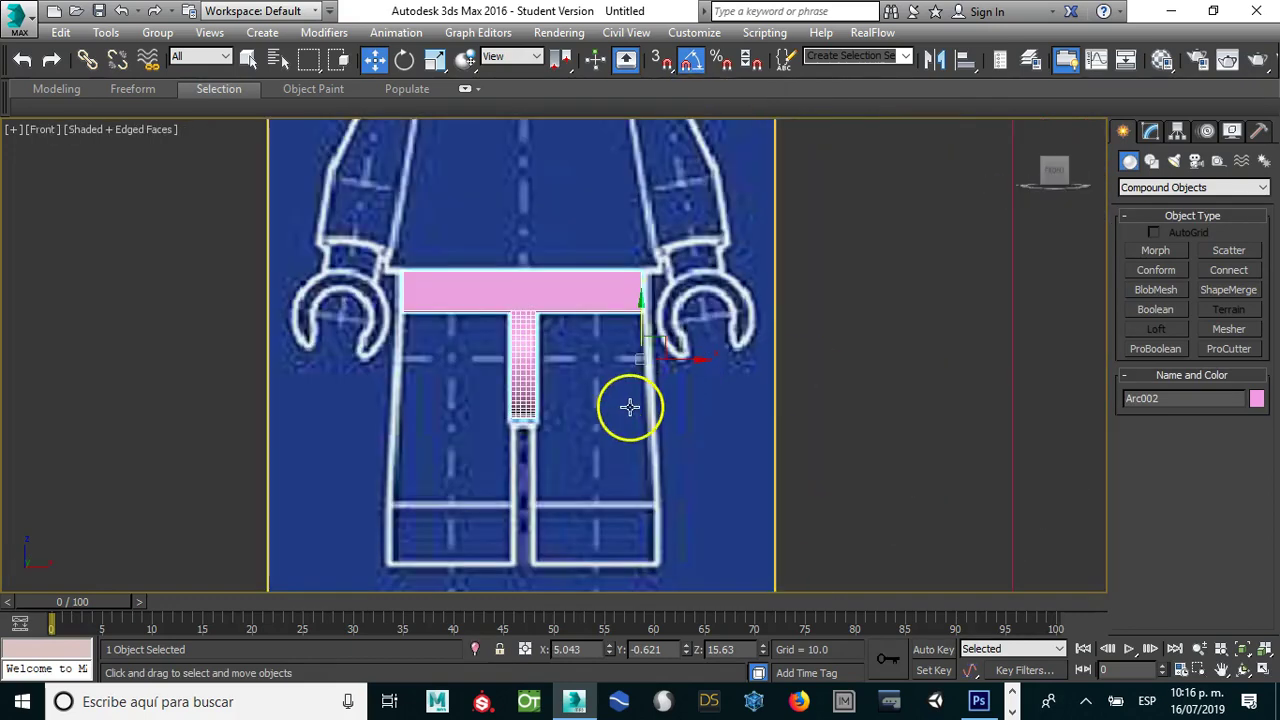
scroll(626, 409, "down", 2)
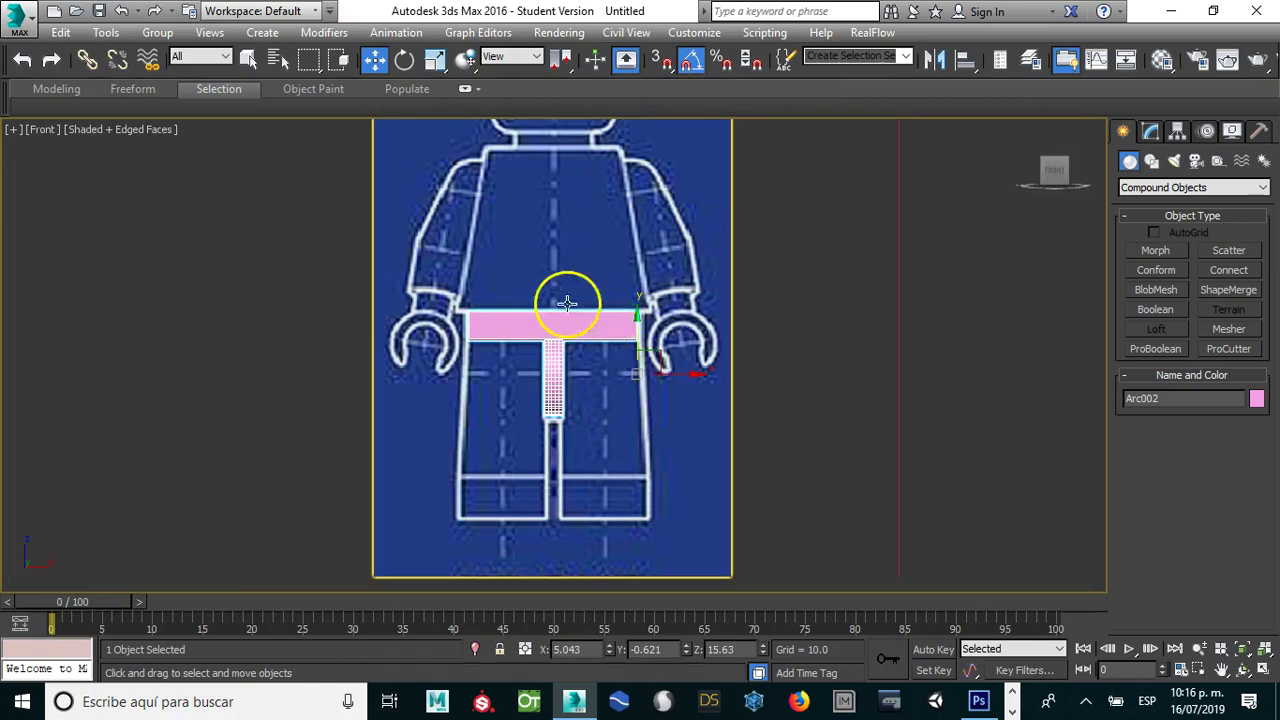
middle_click_drag(571, 300, 580, 306)
scroll(629, 374, "up", 3)
scroll(626, 379, "down", 2)
right_click(564, 394)
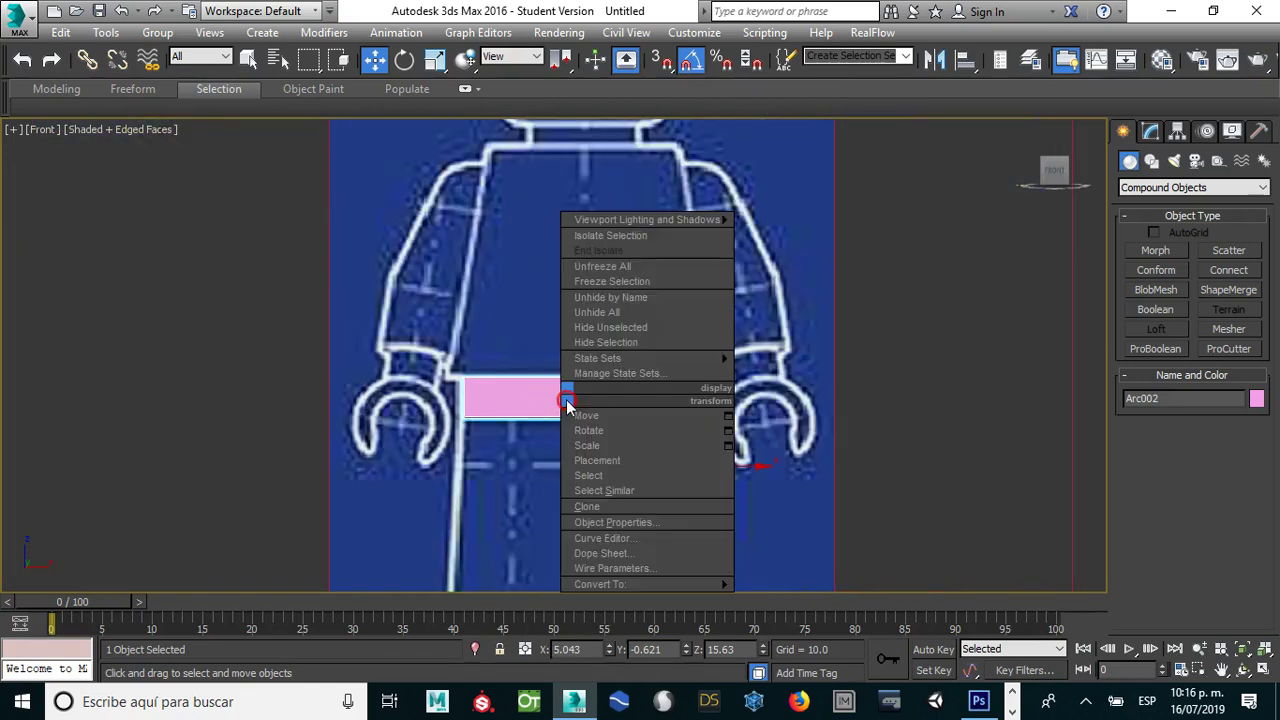
Step: Hide the pink belt piece and switch the creation panel to Extended Primitives
left_click(608, 345)
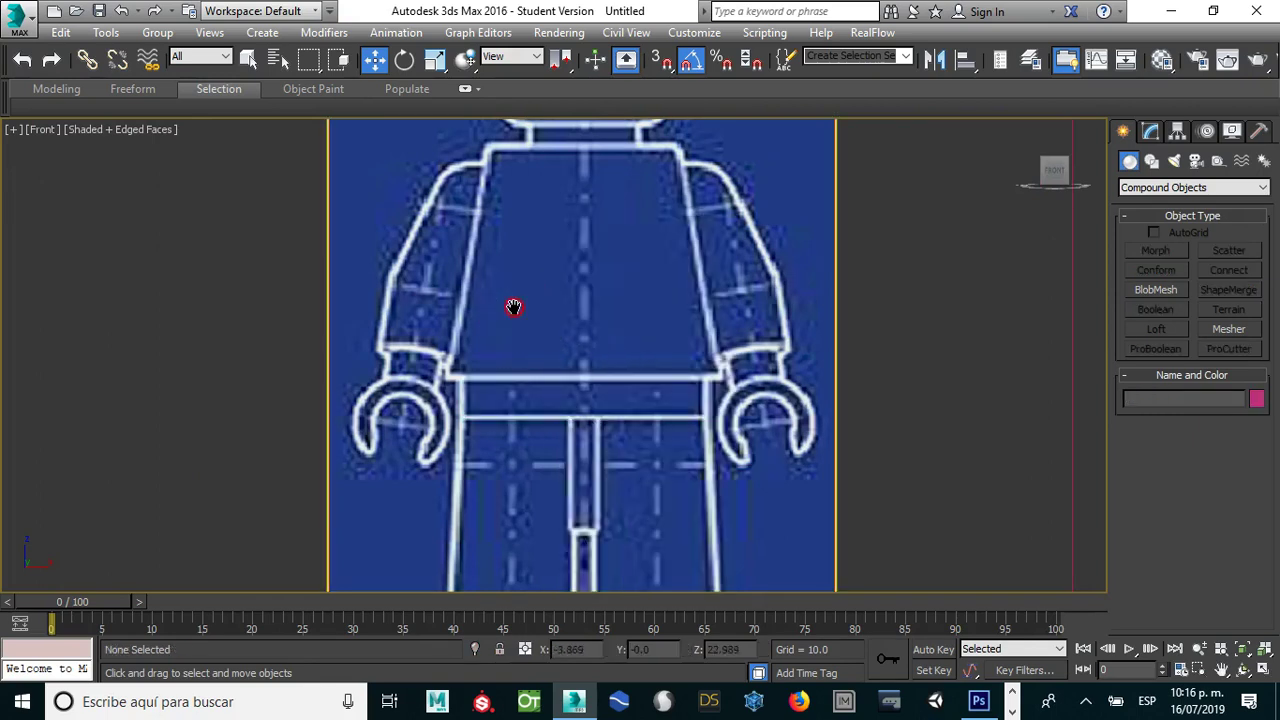
middle_click_drag(514, 306, 612, 437)
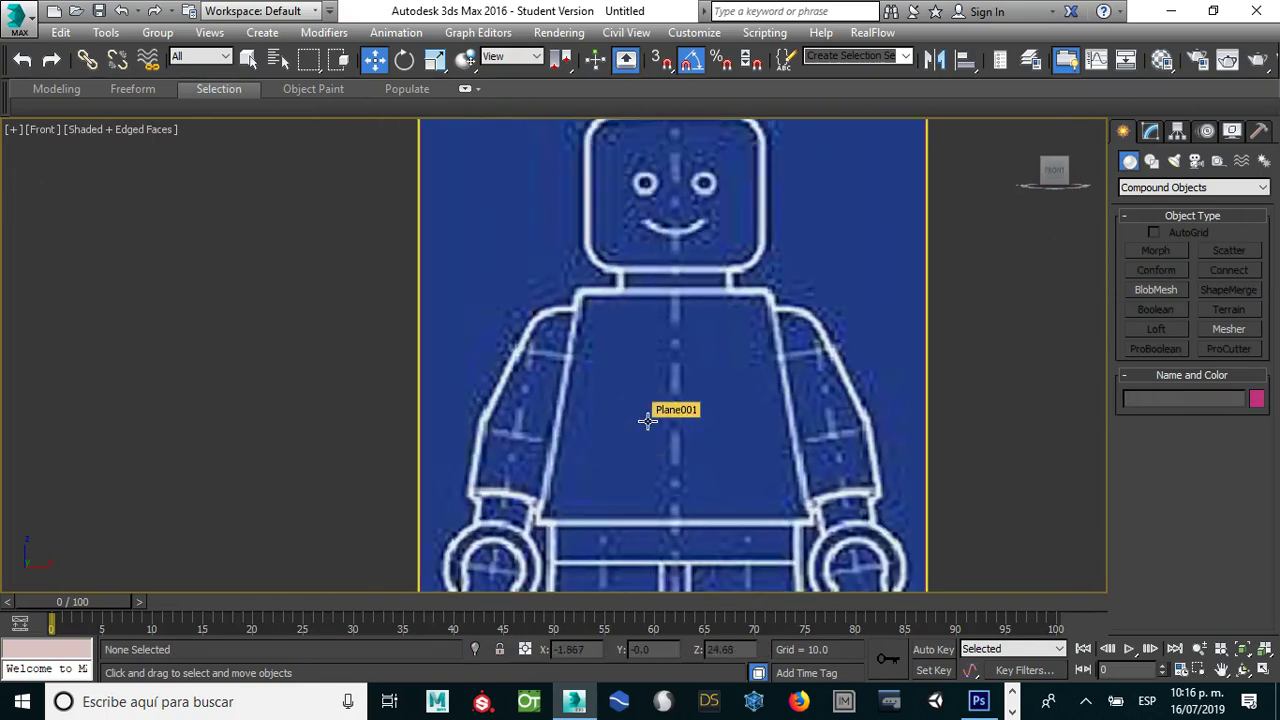
left_click(1140, 187)
left_click(1137, 221)
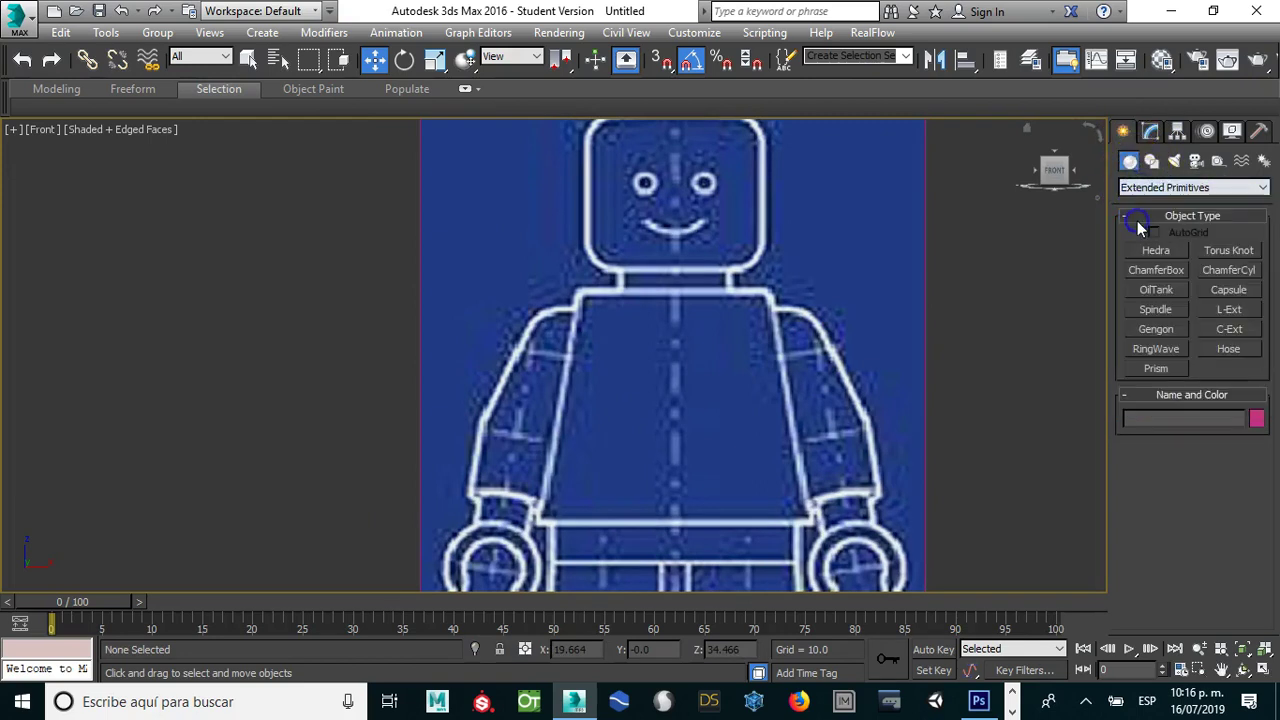
Step: Draw a capsule of radius 2.682 and height 12.576 across the upper arm in the Left view
left_click(1229, 290)
middle_click_drag(562, 345, 620, 249)
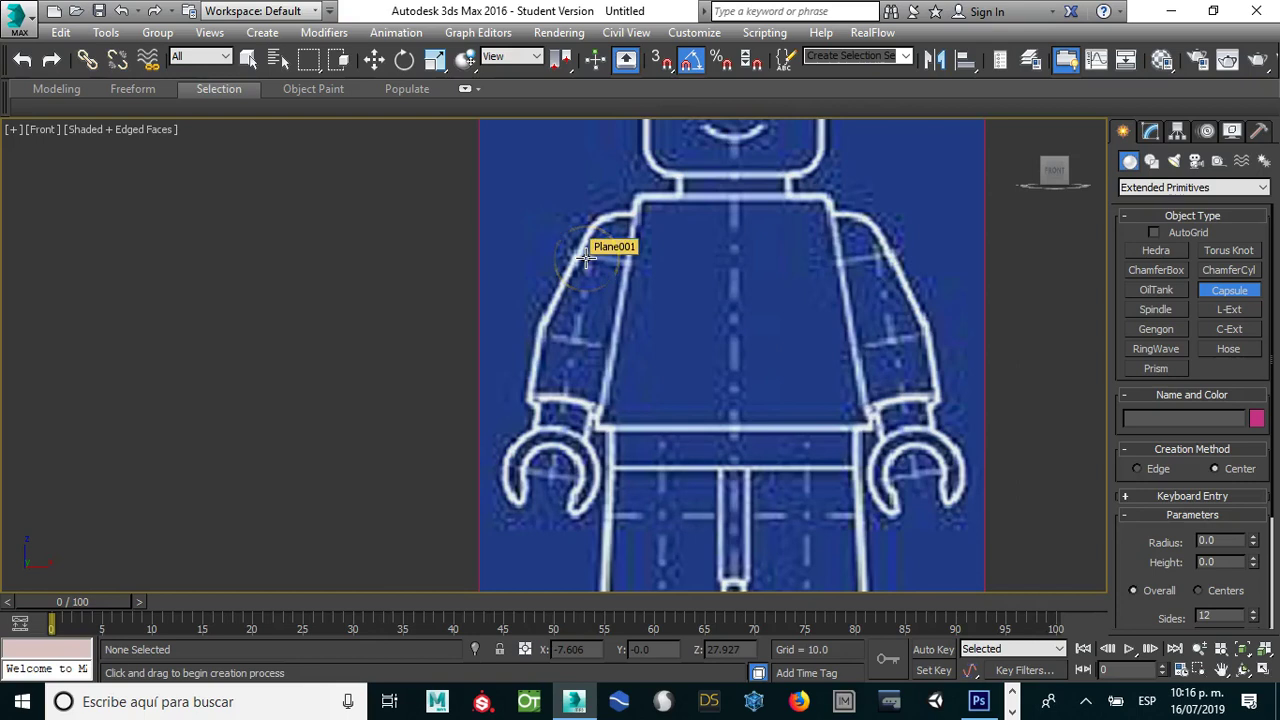
key("l")
scroll(563, 346, "down", 3)
scroll(614, 306, "down", 2)
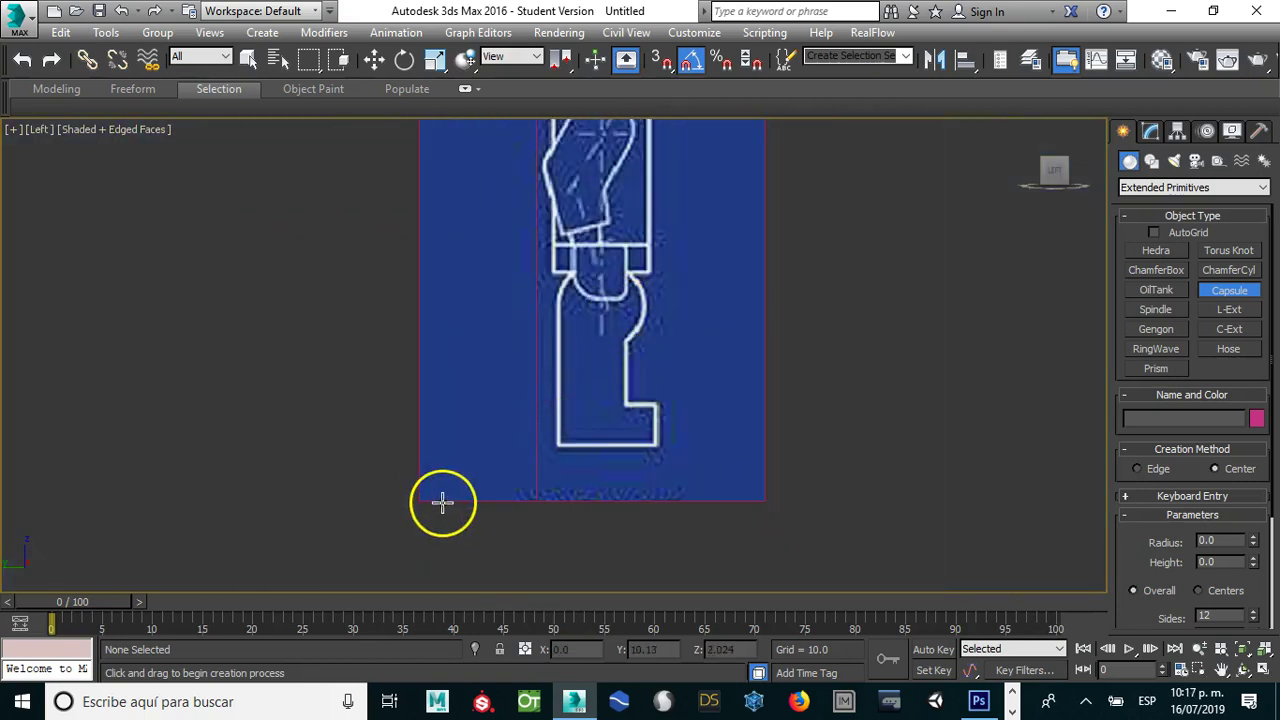
key("alt+w")
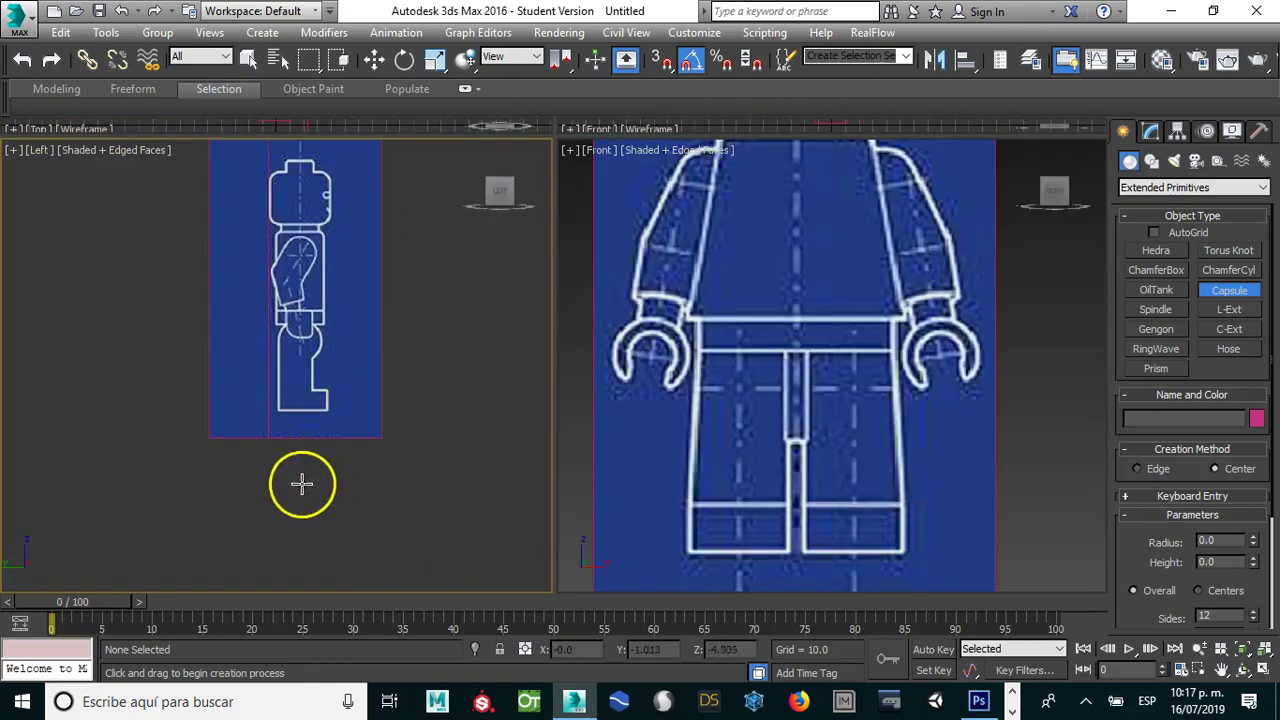
scroll(295, 450, "up", 2)
scroll(290, 432, "up", 2)
scroll(314, 314, "up", 2)
scroll(330, 310, "up", 1)
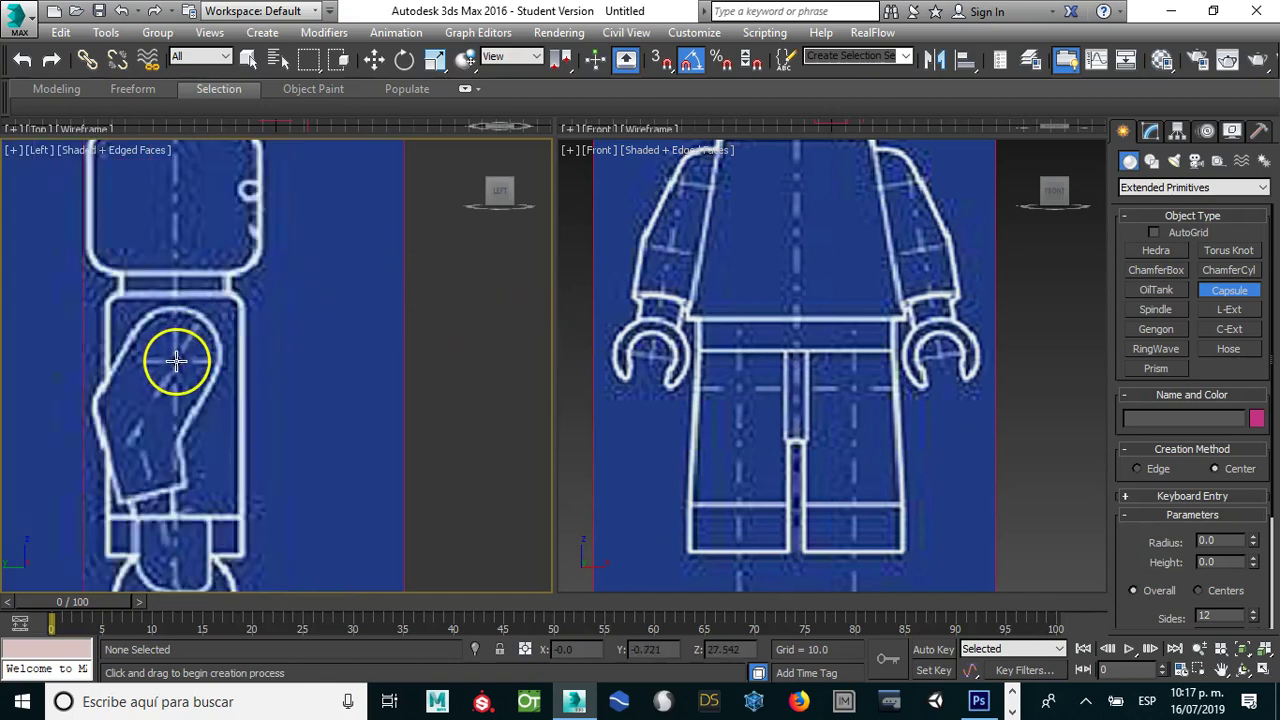
mouse_move(175, 358)
left_mouse_down()
mouse_move(207, 405)
mouse_move(215, 259)
left_mouse_up()
middle_click_drag(731, 220, 727, 290)
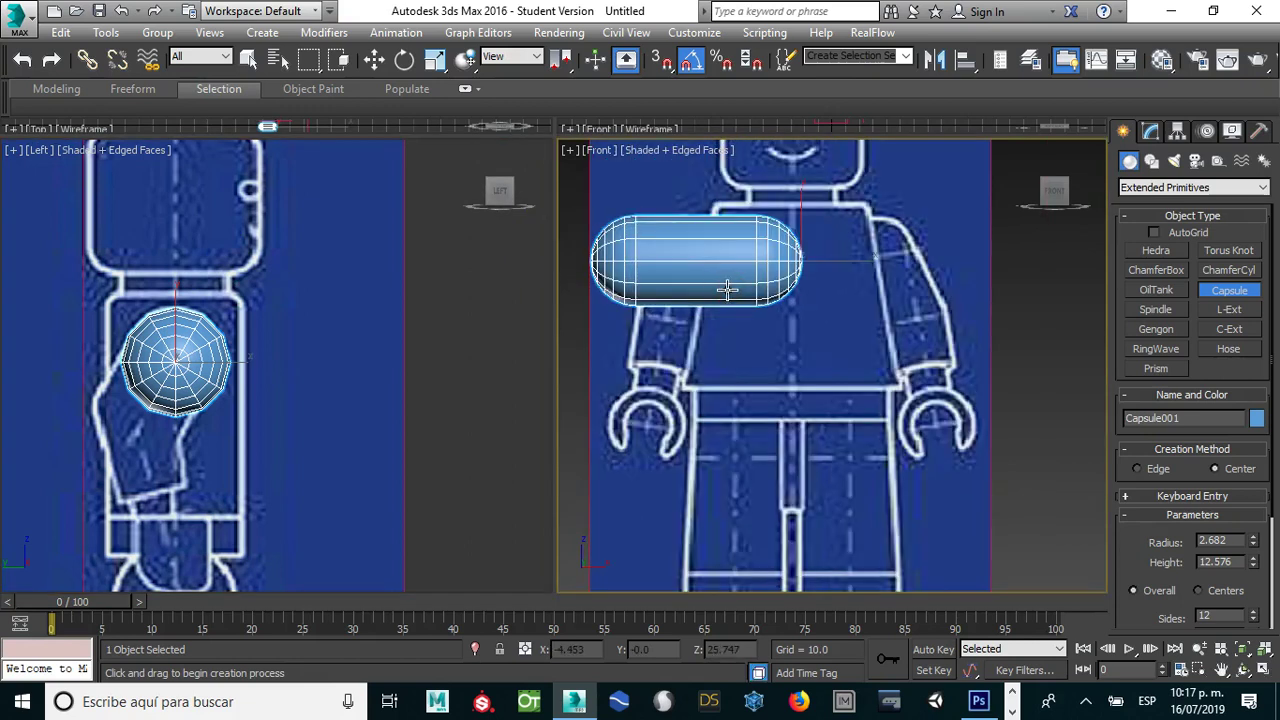
Step: Rotate the capsule 90° upright and place it over the blueprint arm, topped at the shoulder
key("e")
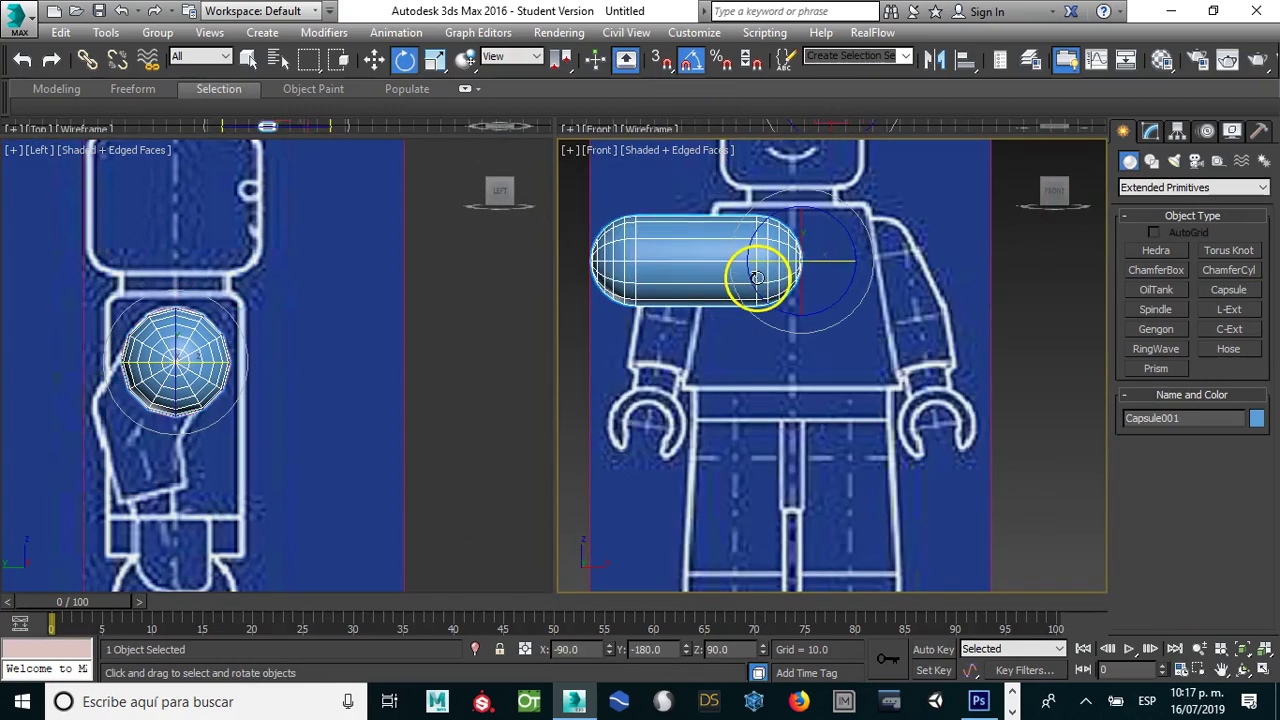
left_click_drag(757, 278, 781, 361)
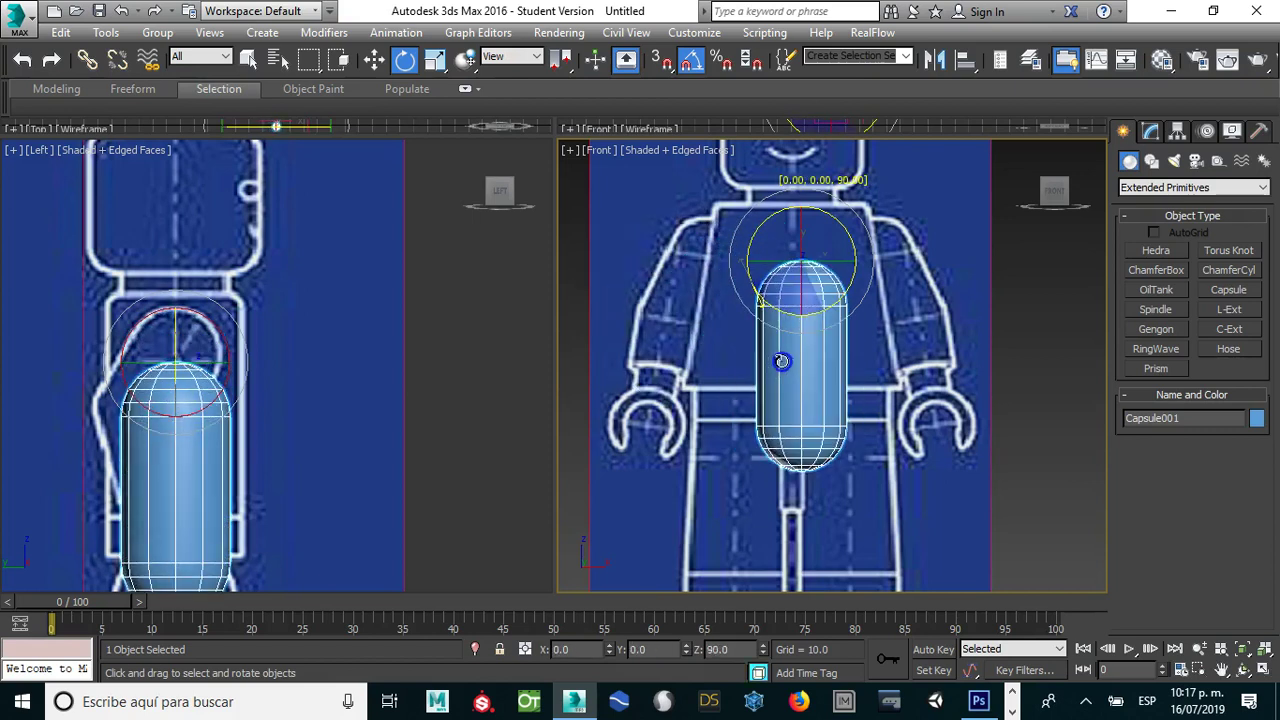
right_click(792, 335)
left_click(830, 348)
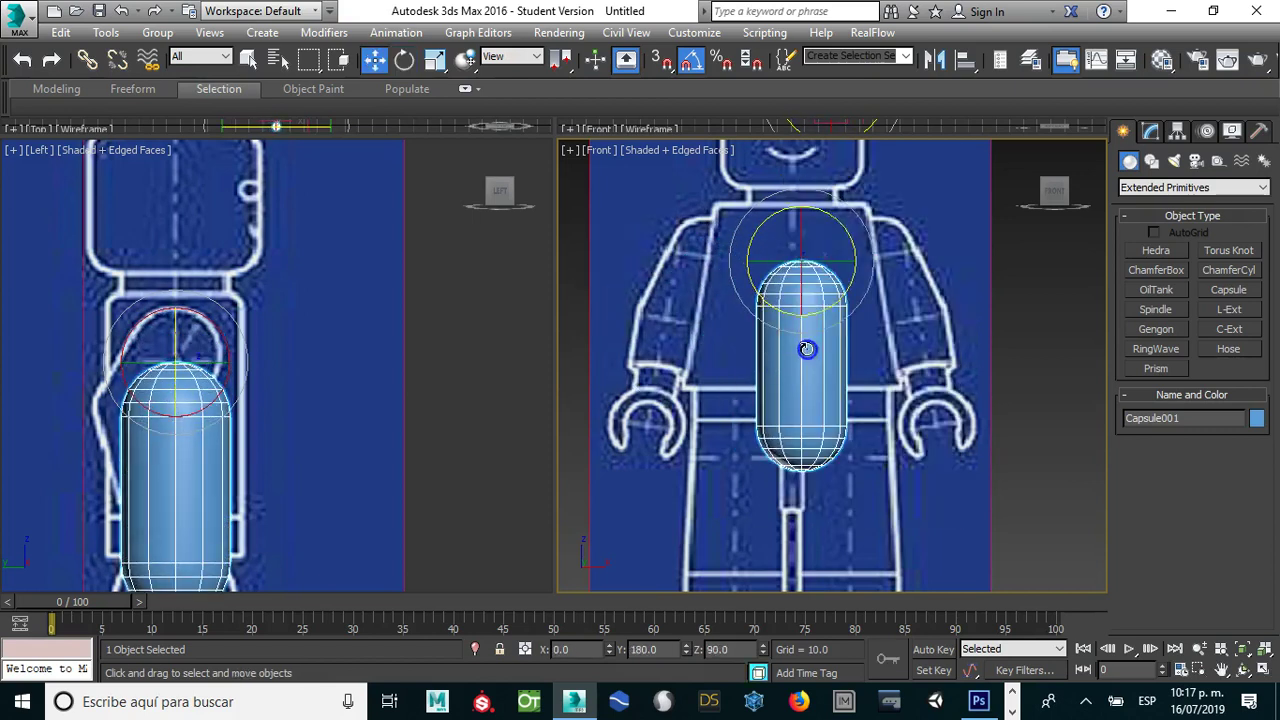
left_click_drag(848, 263, 740, 250)
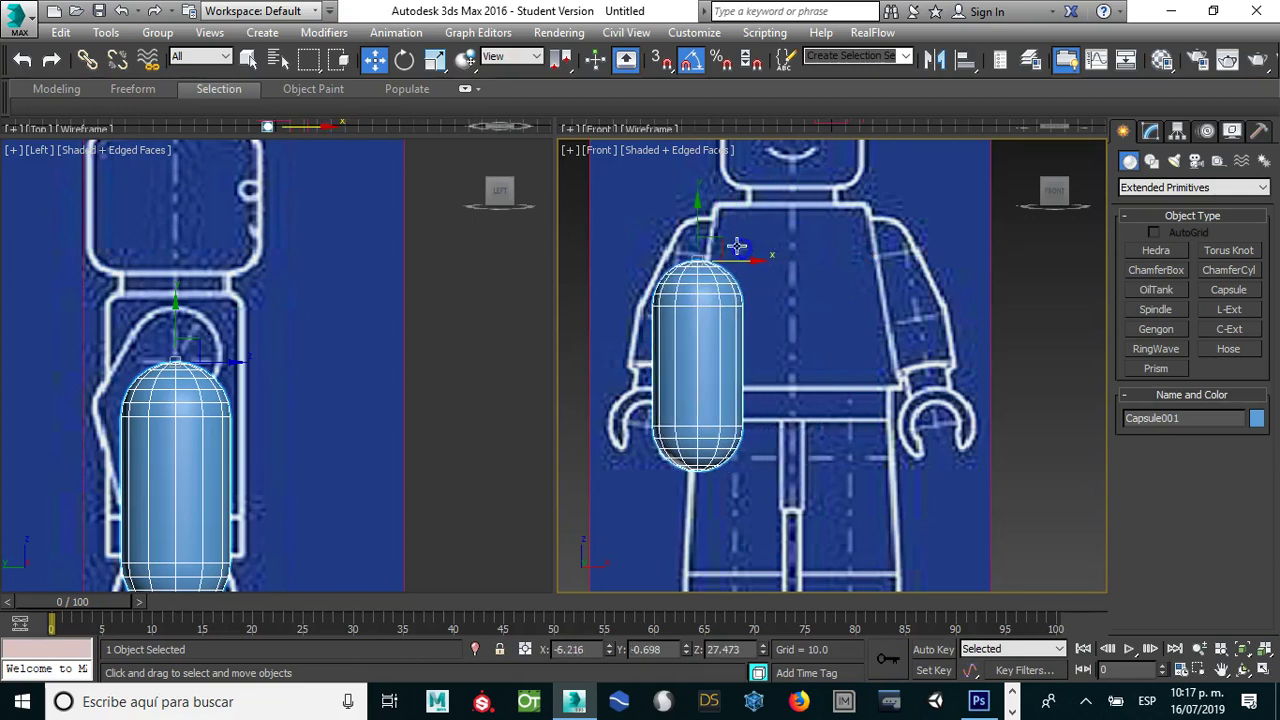
left_click_drag(698, 213, 705, 171)
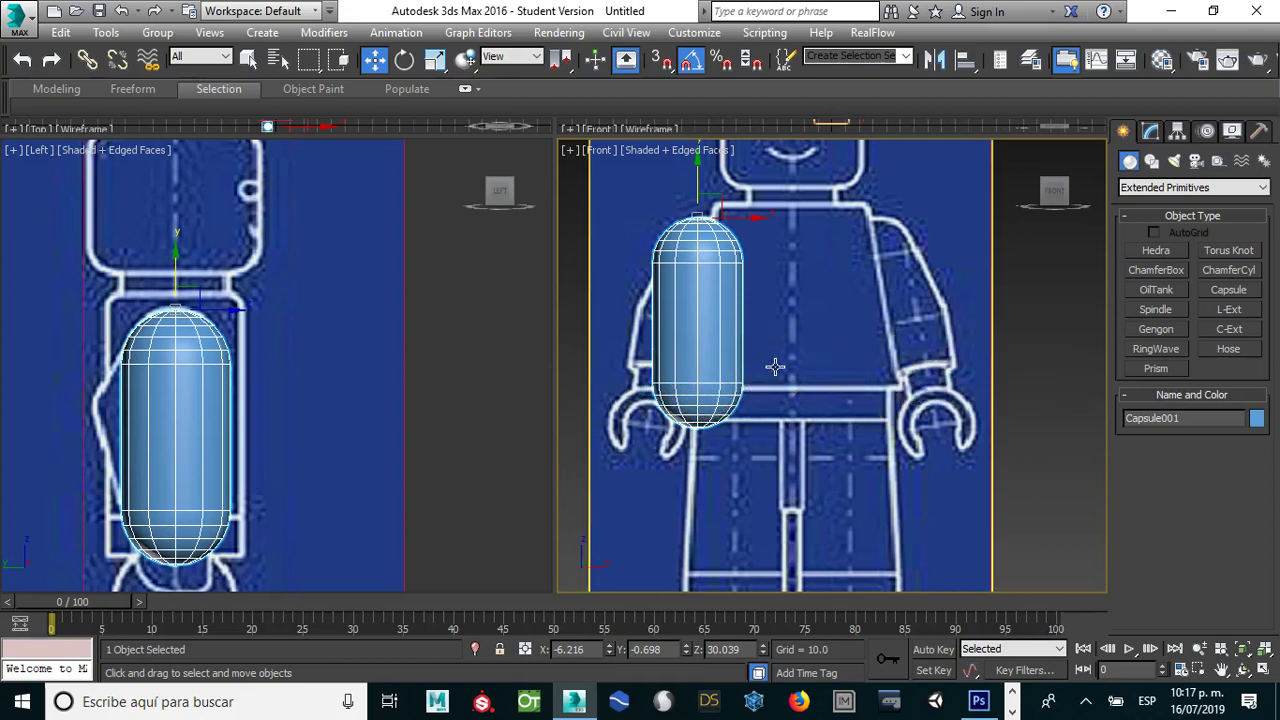
Step: Add an Edit Poly modifier to the capsule
right_click(699, 364)
mouse_move(738, 552)
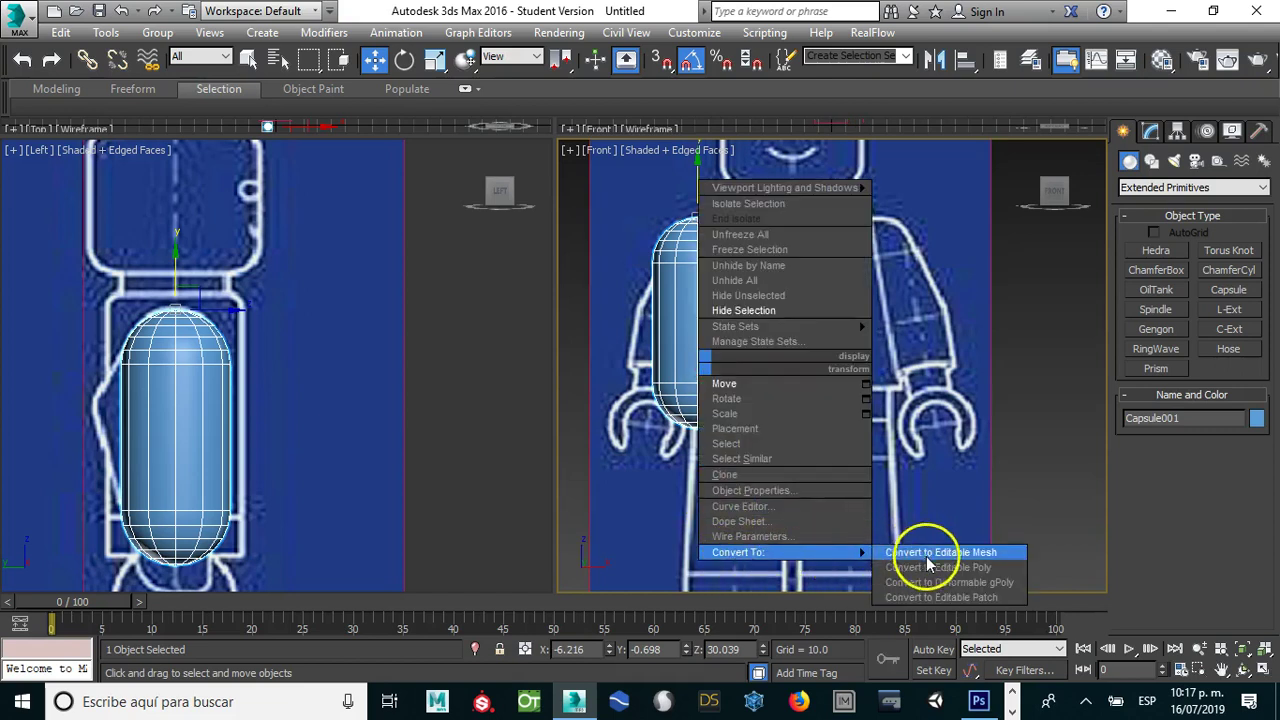
left_click(1150, 131)
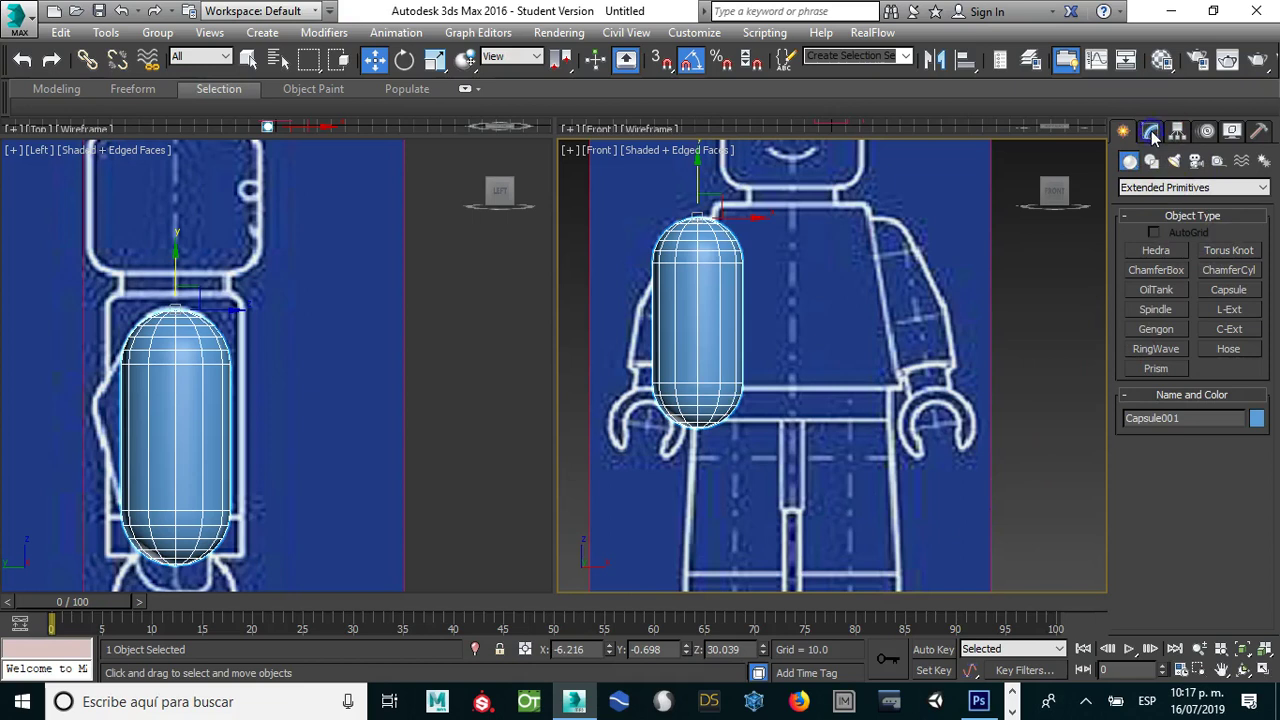
left_click(1150, 131)
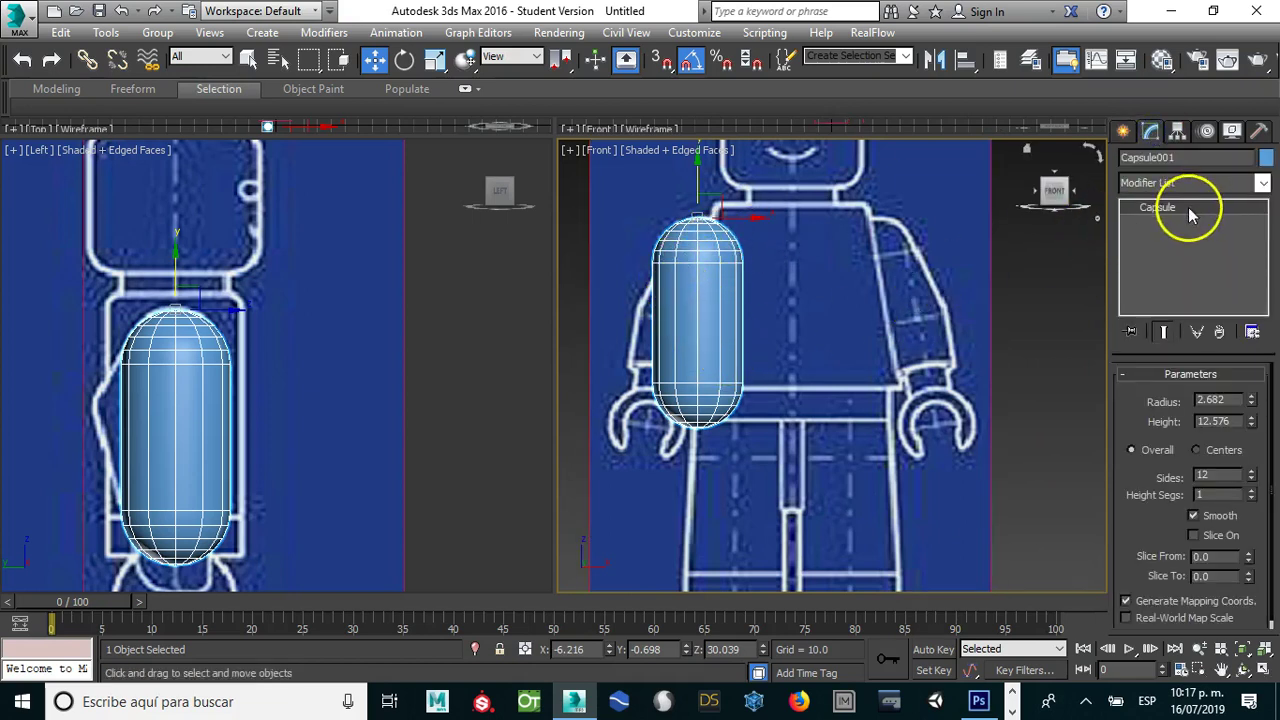
left_click(1263, 182)
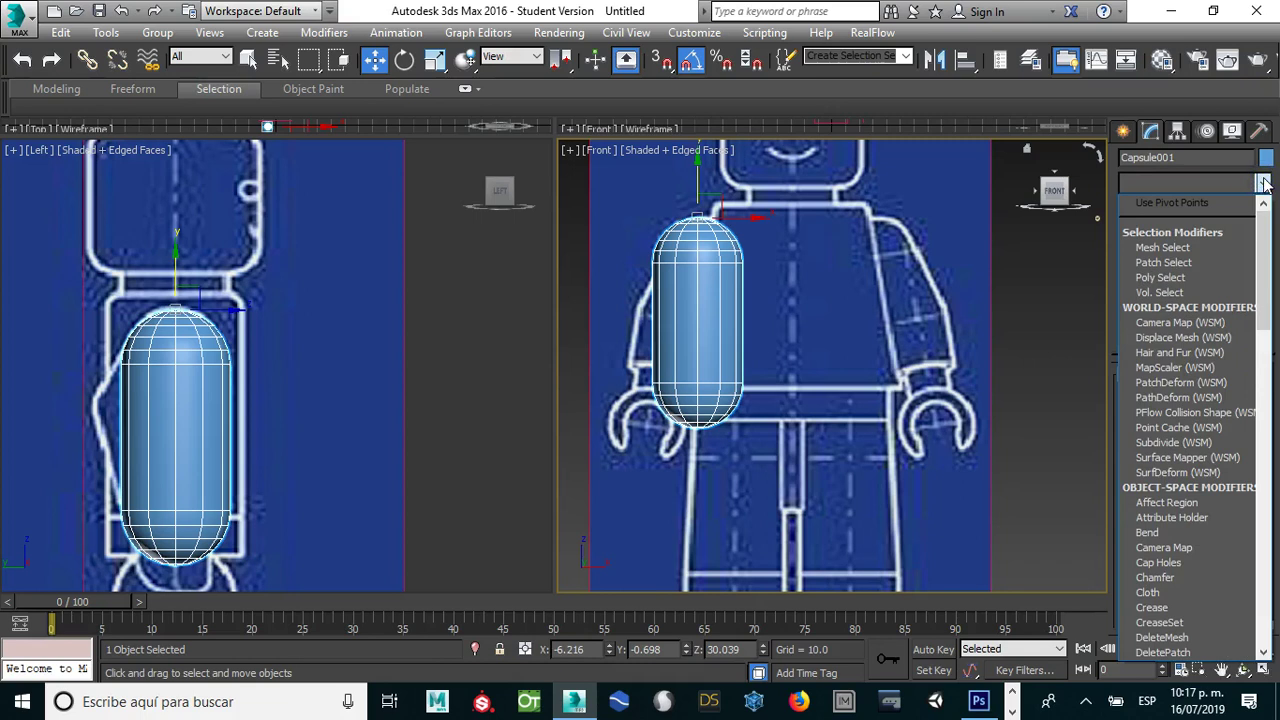
type("edit poly")
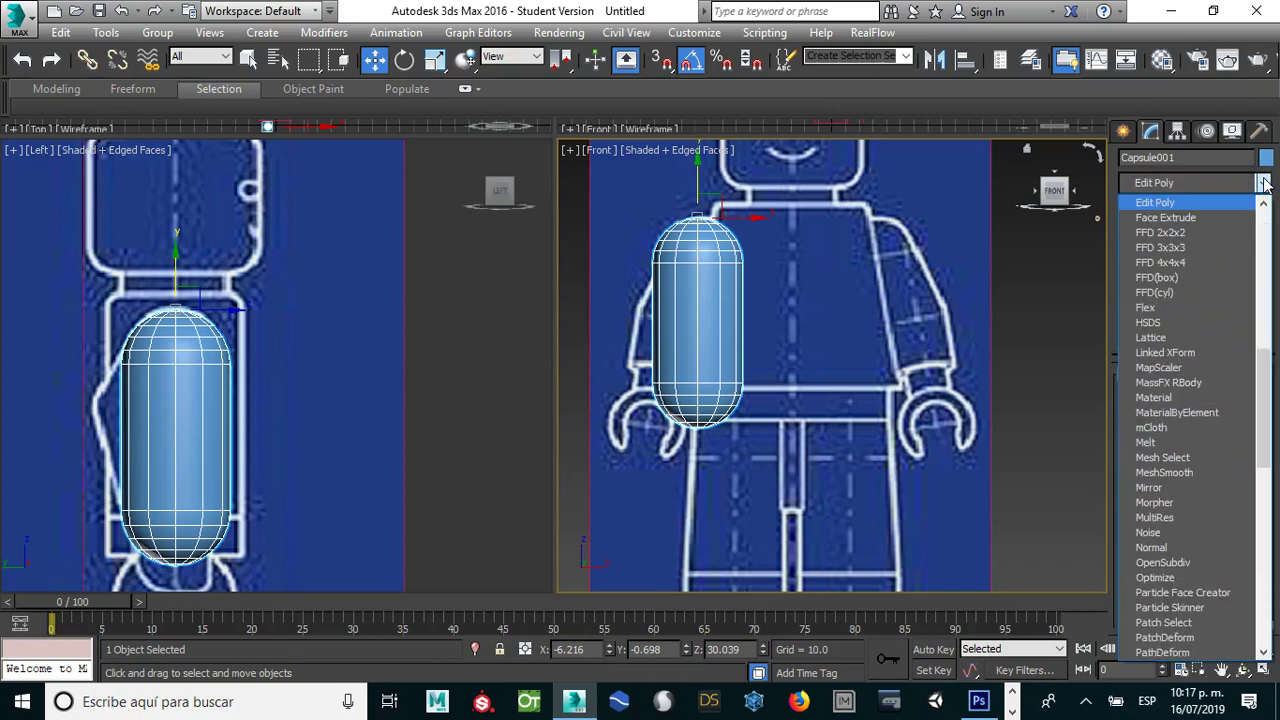
key("Return")
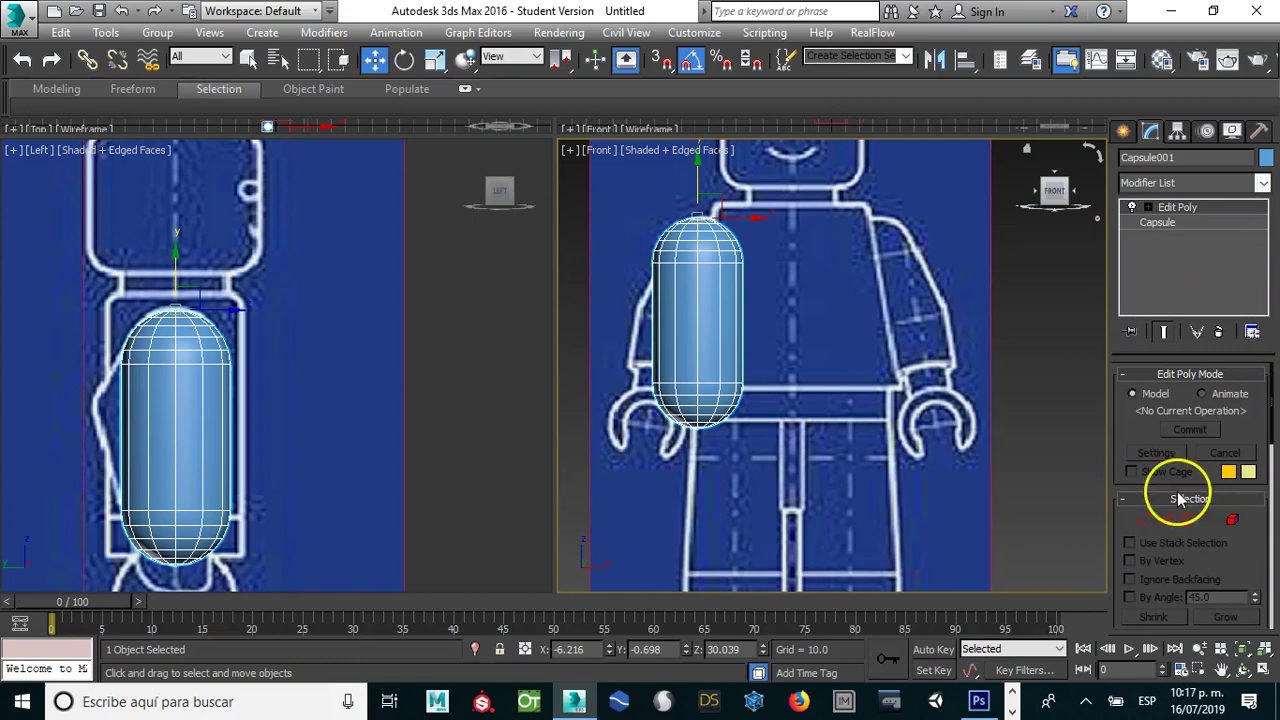
Step: Delete the rounded bottom cap's vertices to leave an open, flat-cut end
left_click(1145, 524)
left_click_drag(760, 448, 645, 397)
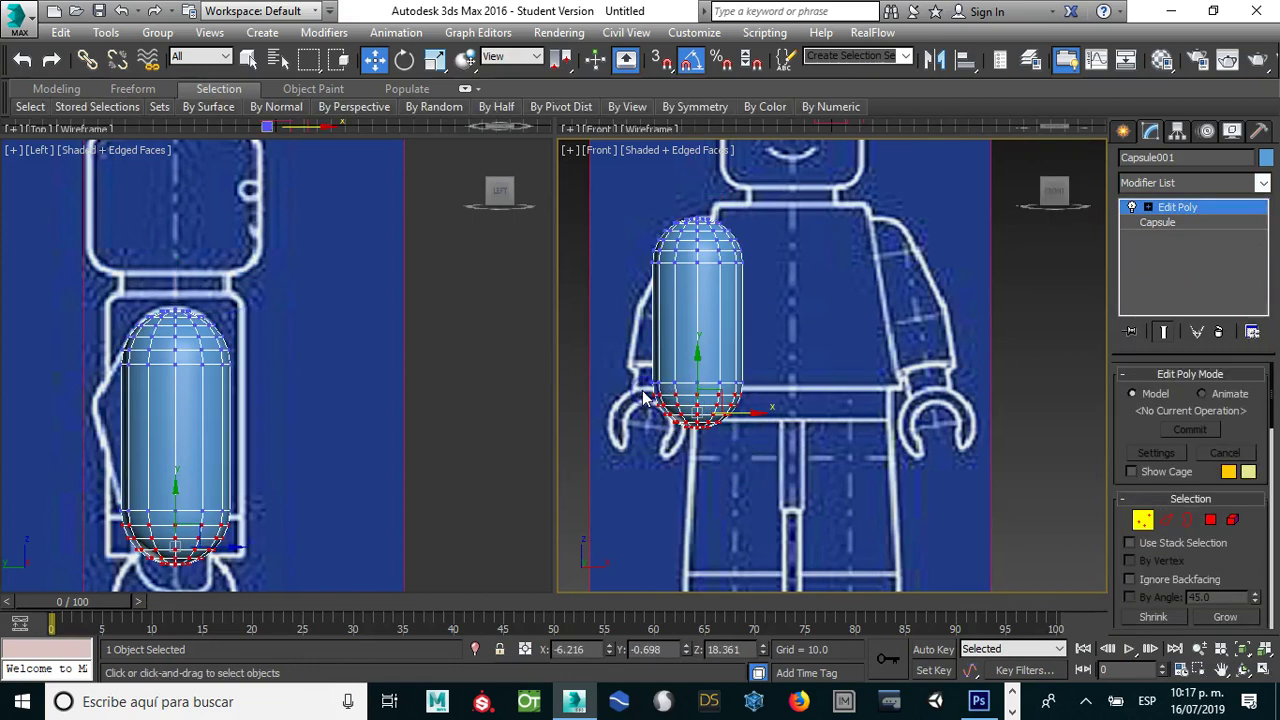
key("Delete")
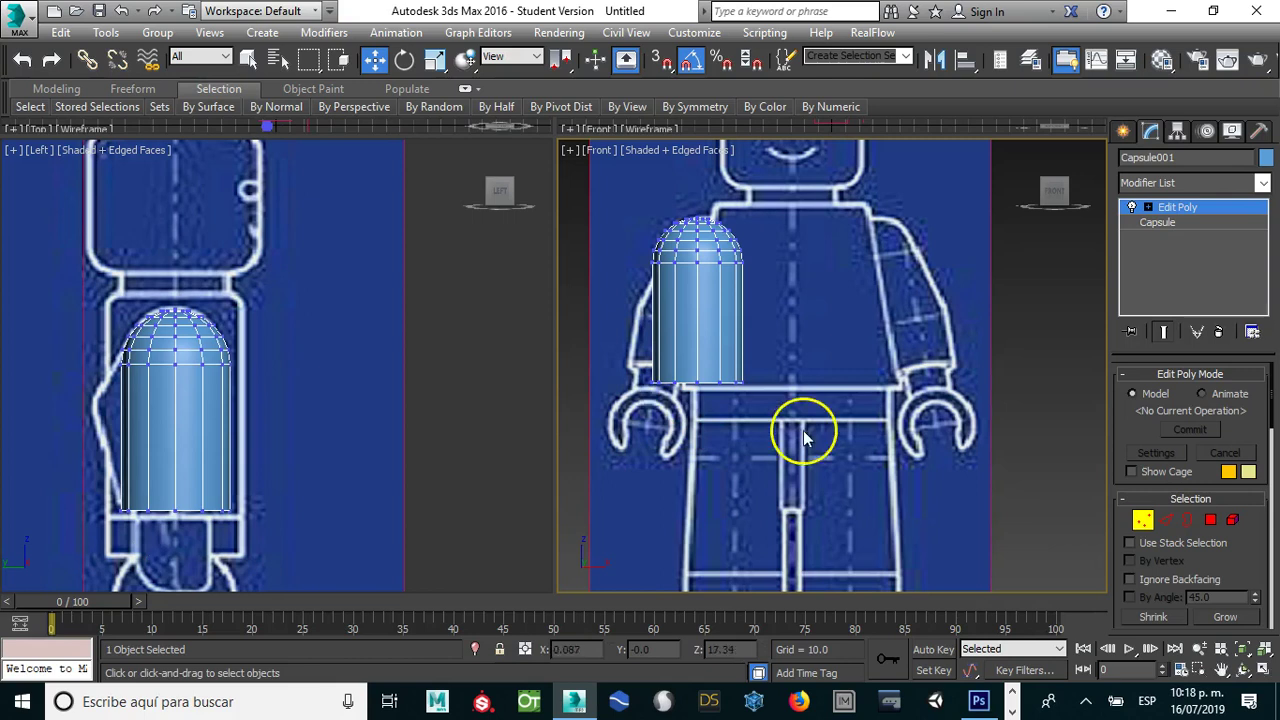
mouse_move(728, 334)
middle_mouse_down("alt")
mouse_move(686, 309)
mouse_move(692, 261)
middle_mouse_up("alt")
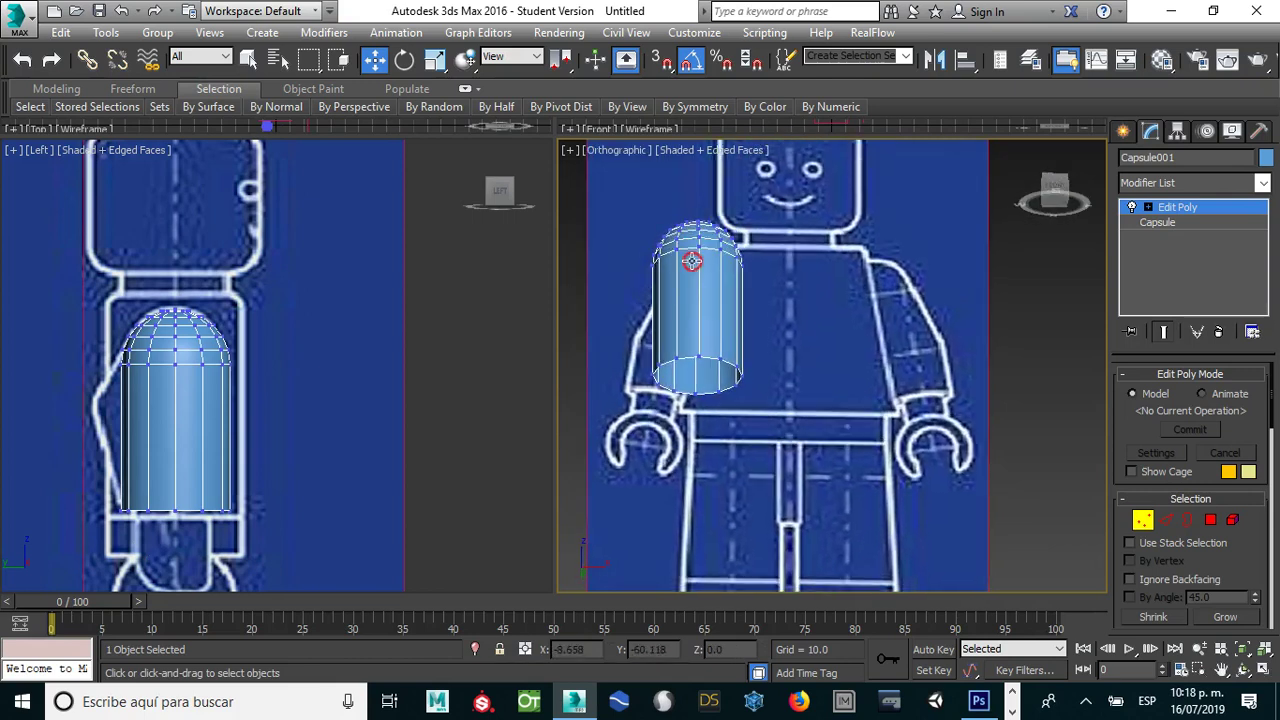
Step: Select the open bottom border of the capsule
left_click(1188, 519)
left_click(712, 376)
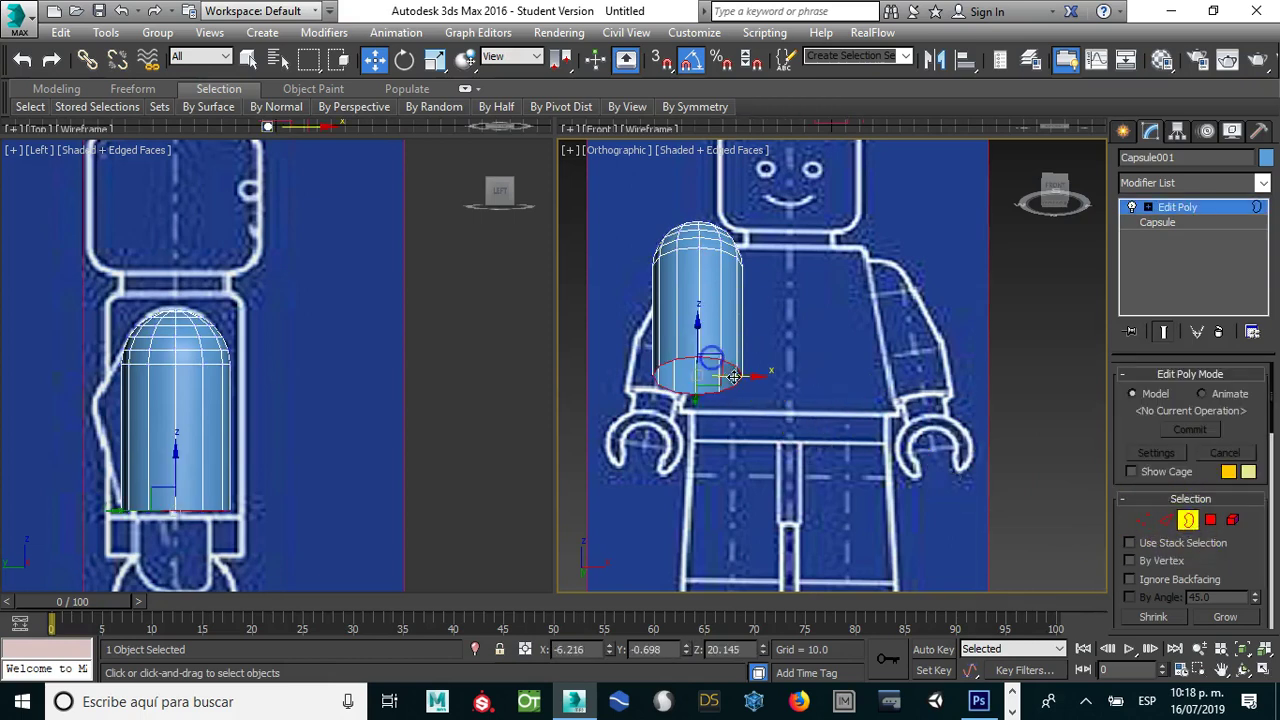
scroll(719, 376, "up", 2)
scroll(719, 376, "up", 2)
scroll(715, 376, "down", 2)
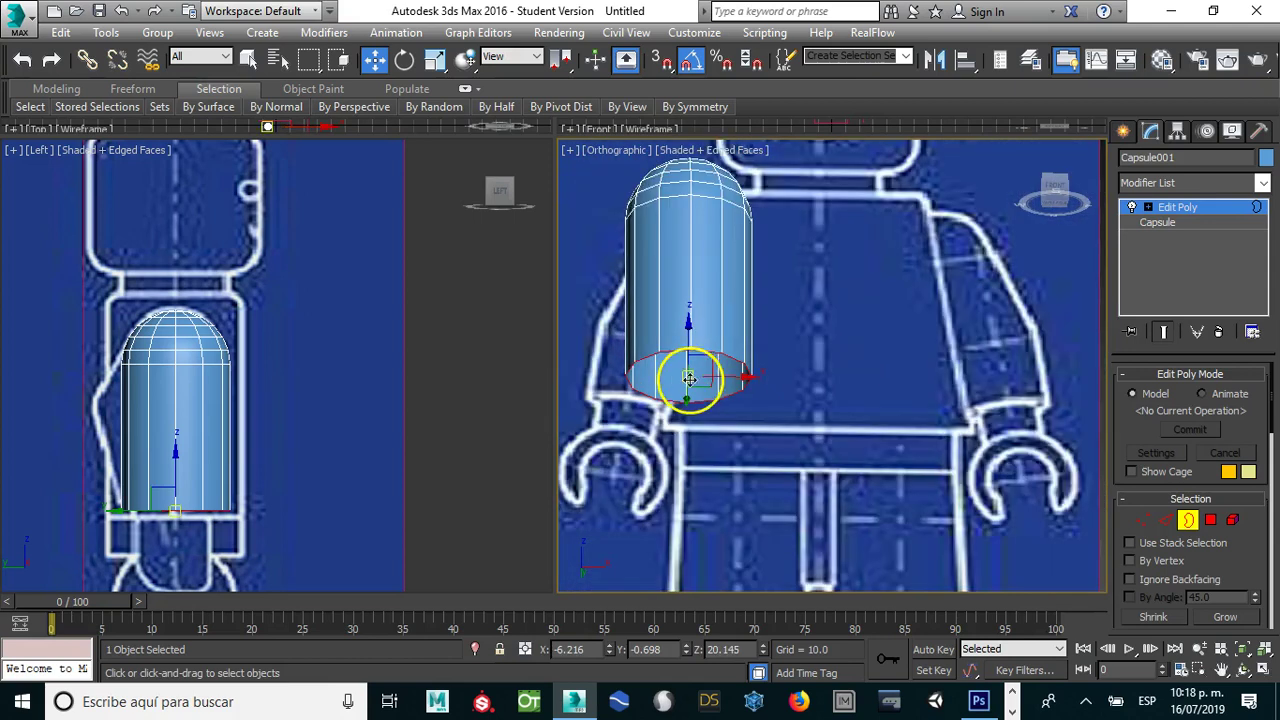
Step: Shift-scale the border inward to about 82%, forming a flat ring of faces
right_click(688, 378)
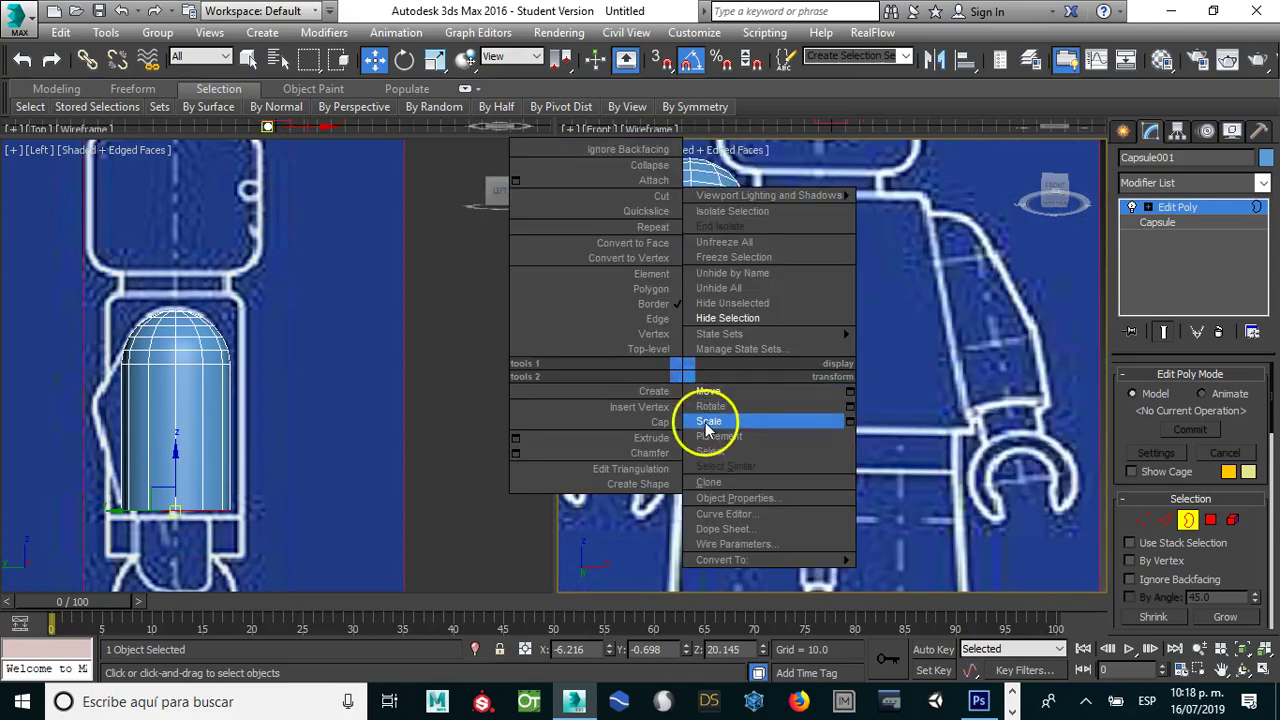
left_click(704, 421)
scroll(678, 380, "up", 2)
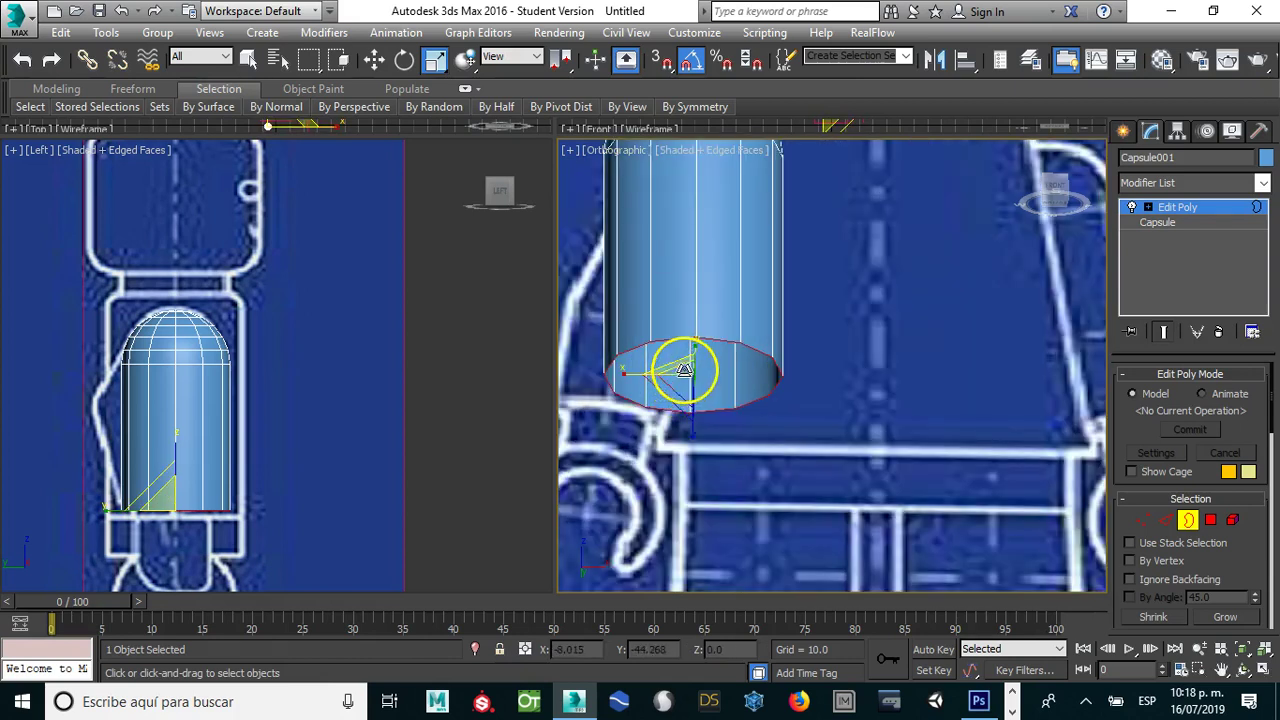
middle_click_drag(680, 376, 725, 378, "alt")
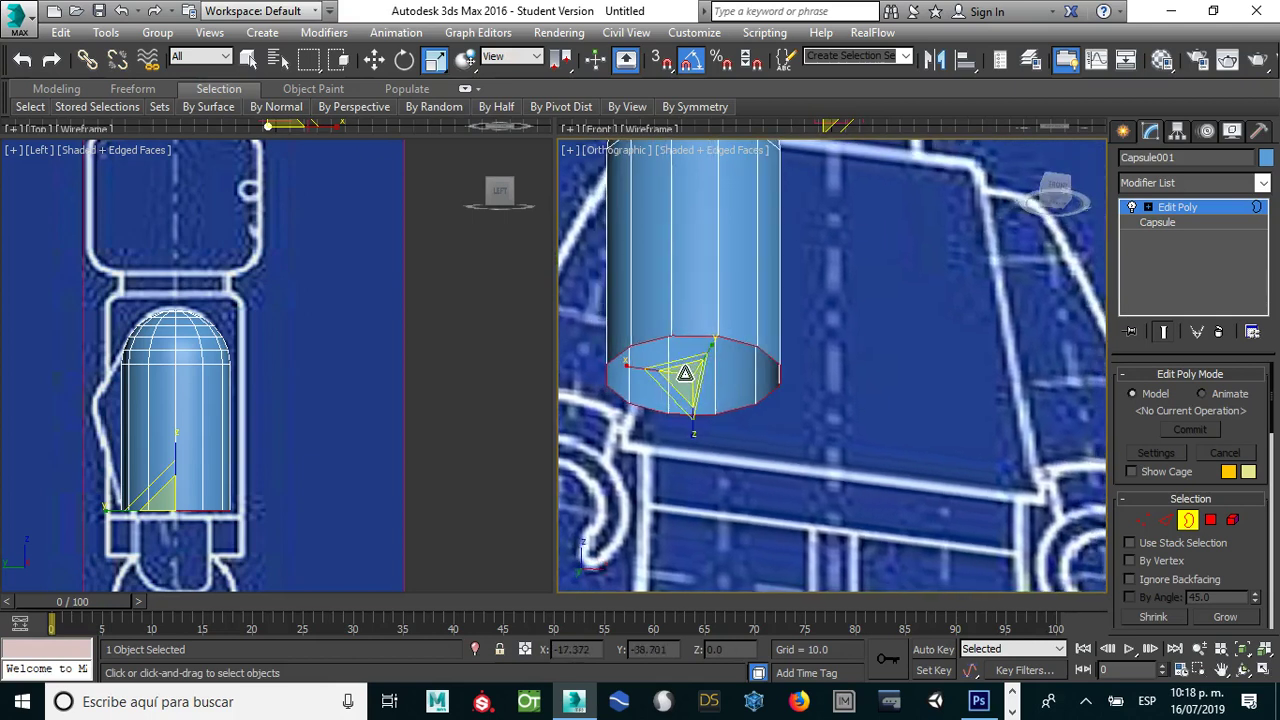
left_click(678, 372)
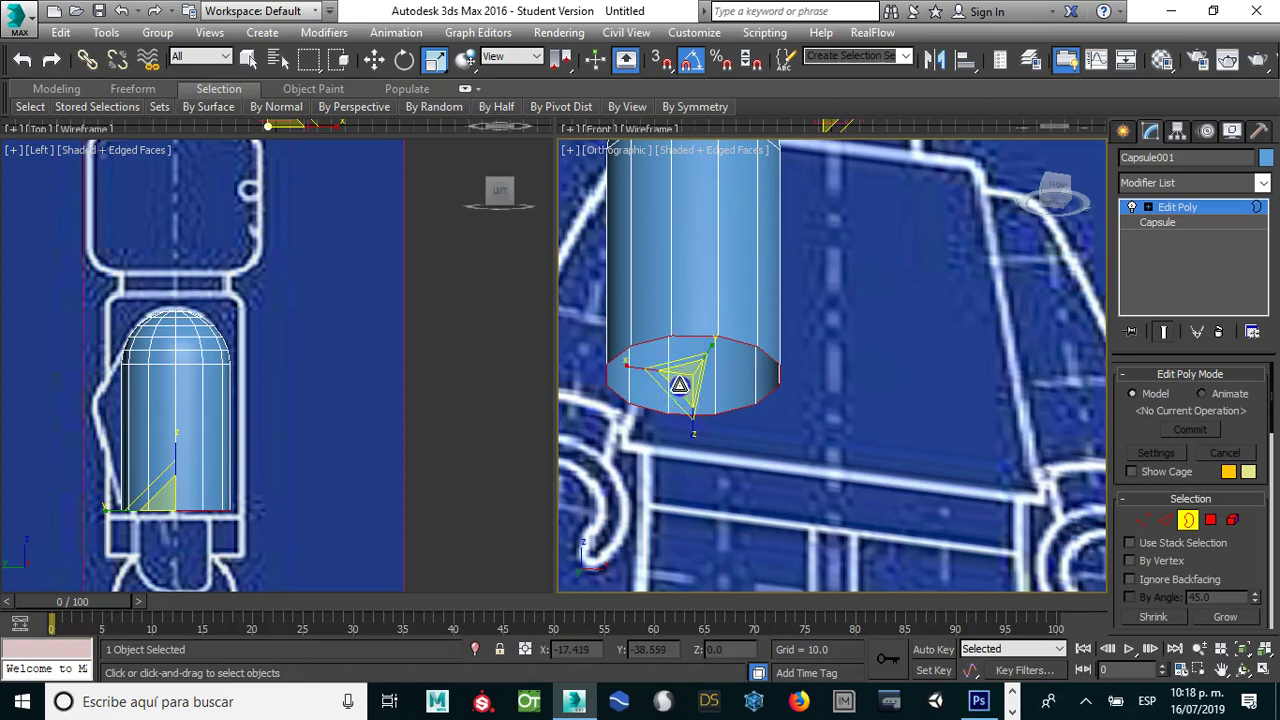
left_click_drag(679, 385, 673, 397)
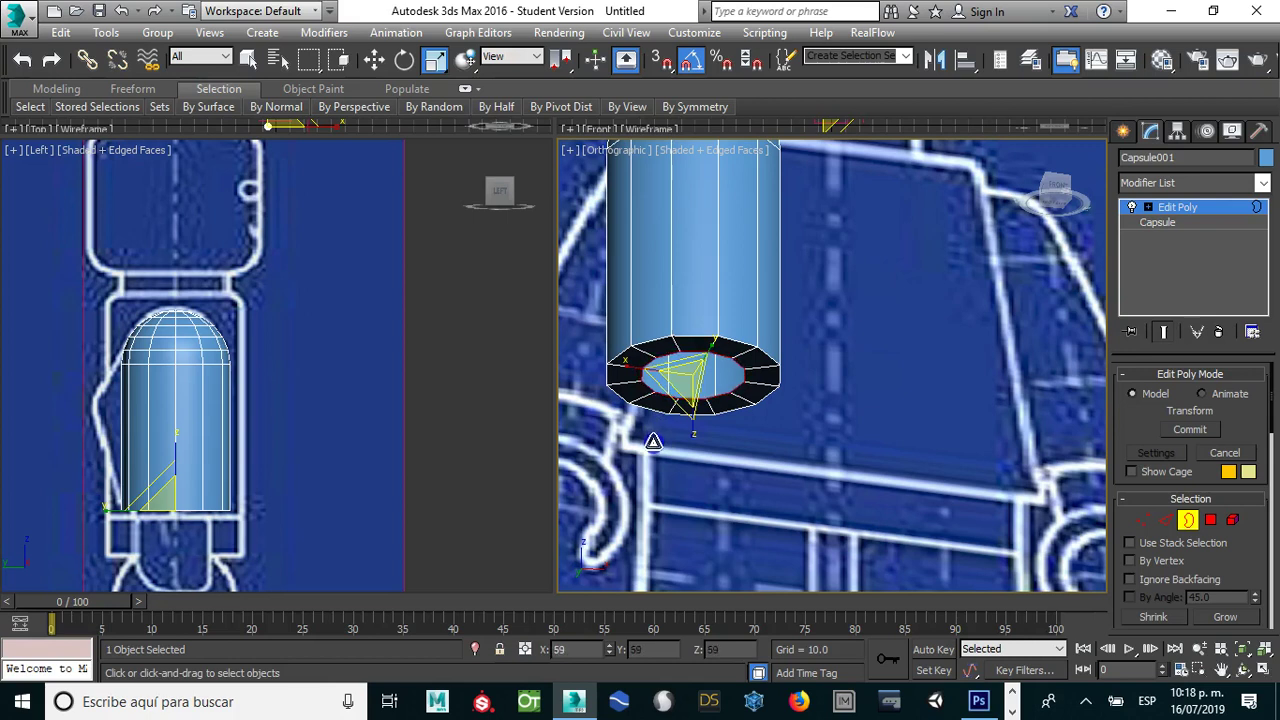
left_click(587, 438)
left_click(688, 387)
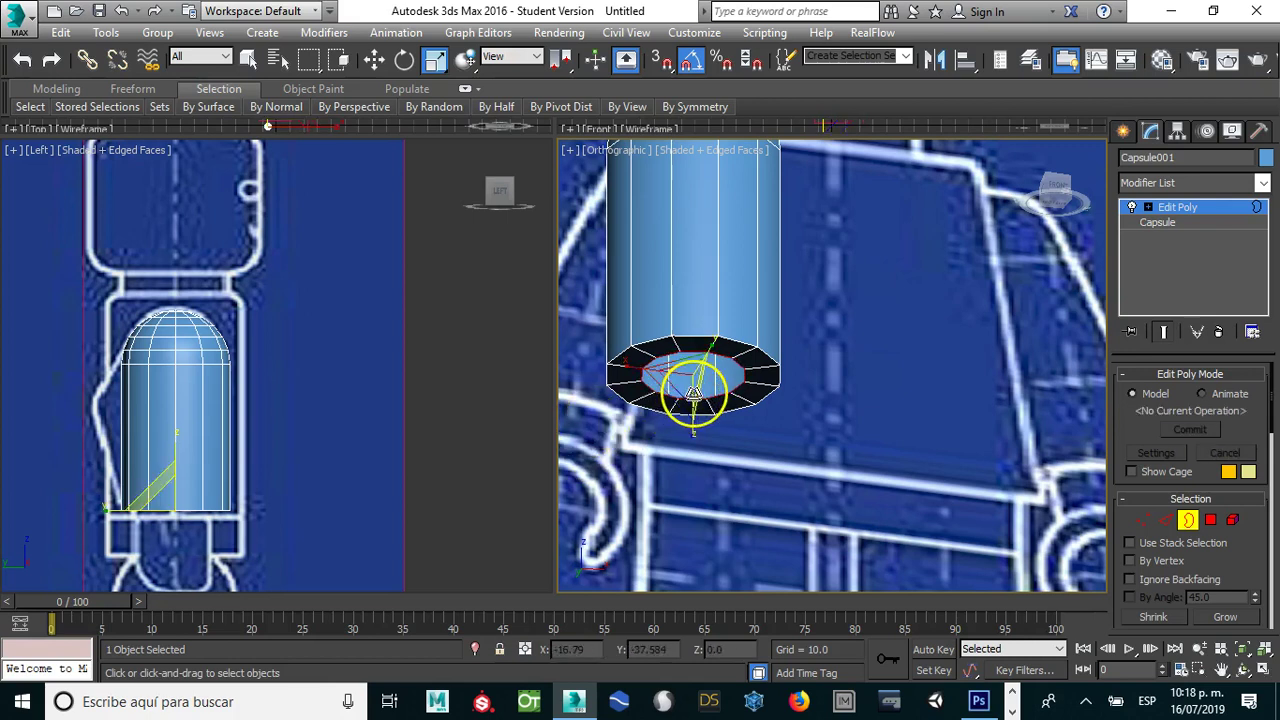
Step: Move the inner border down along Z below the ring
key("w")
left_click(697, 343)
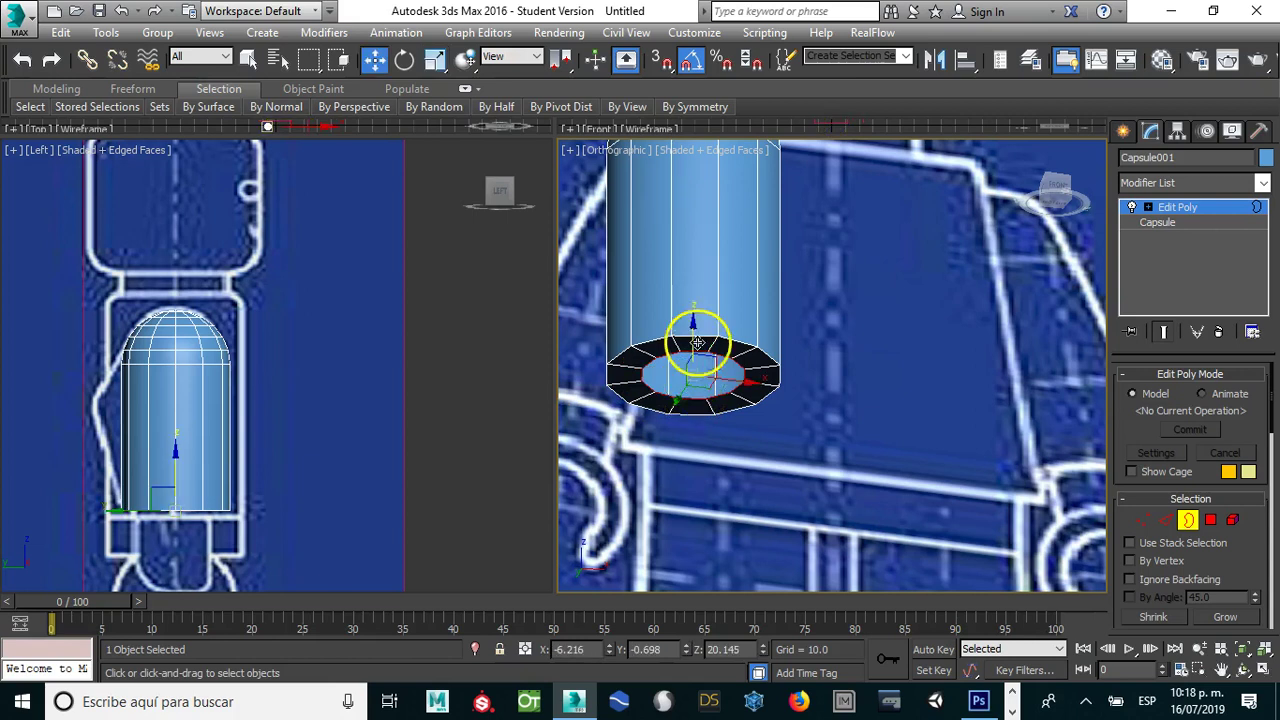
left_click_drag(692, 328, 692, 358)
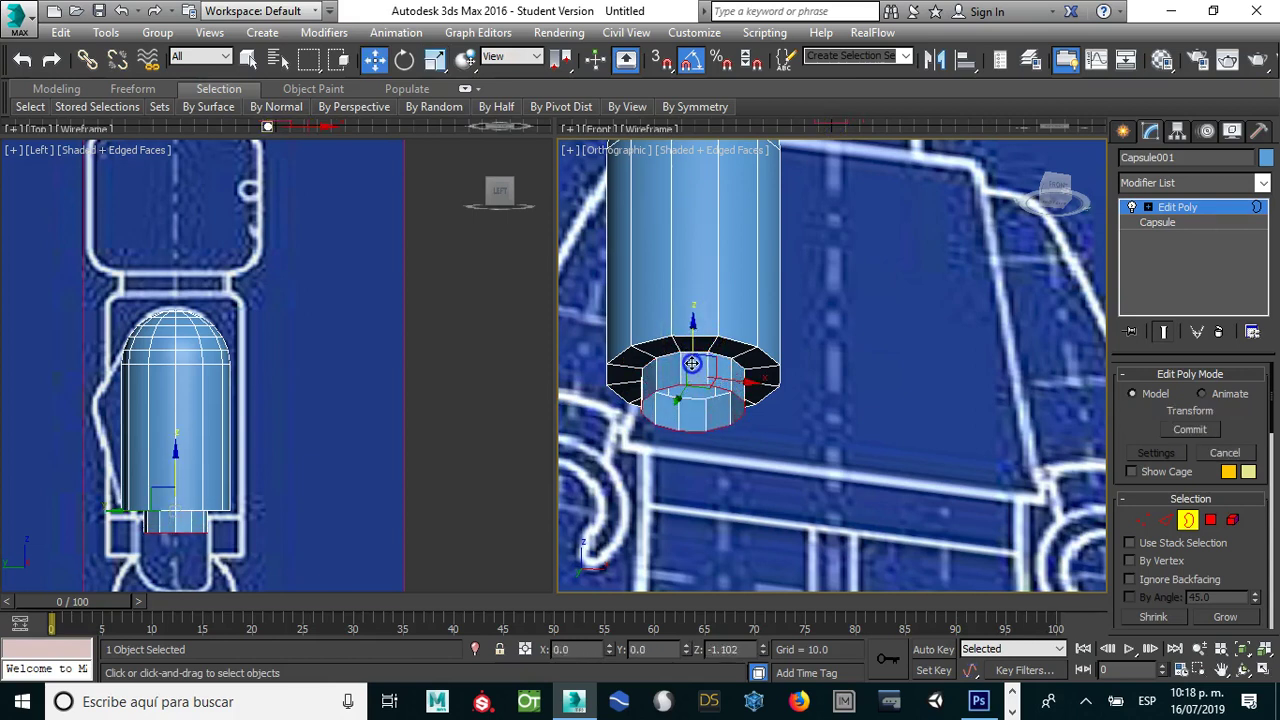
left_click_drag(686, 414, 710, 398)
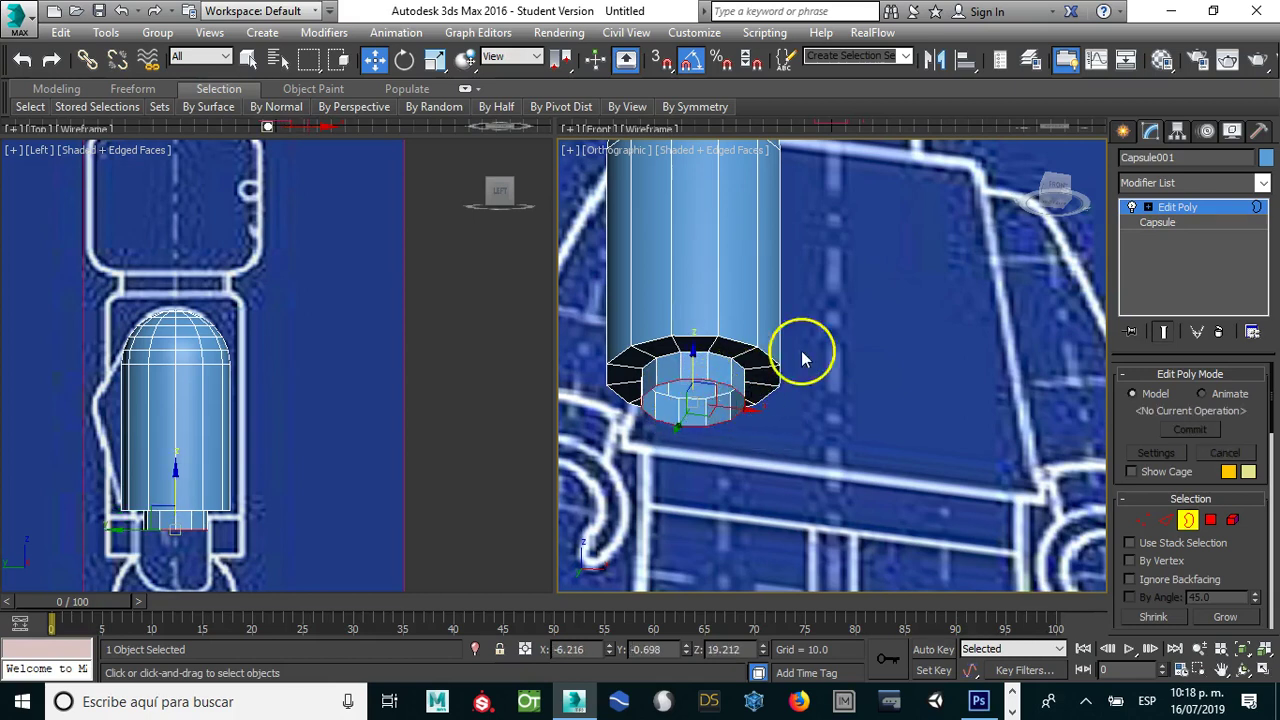
left_click(1262, 185)
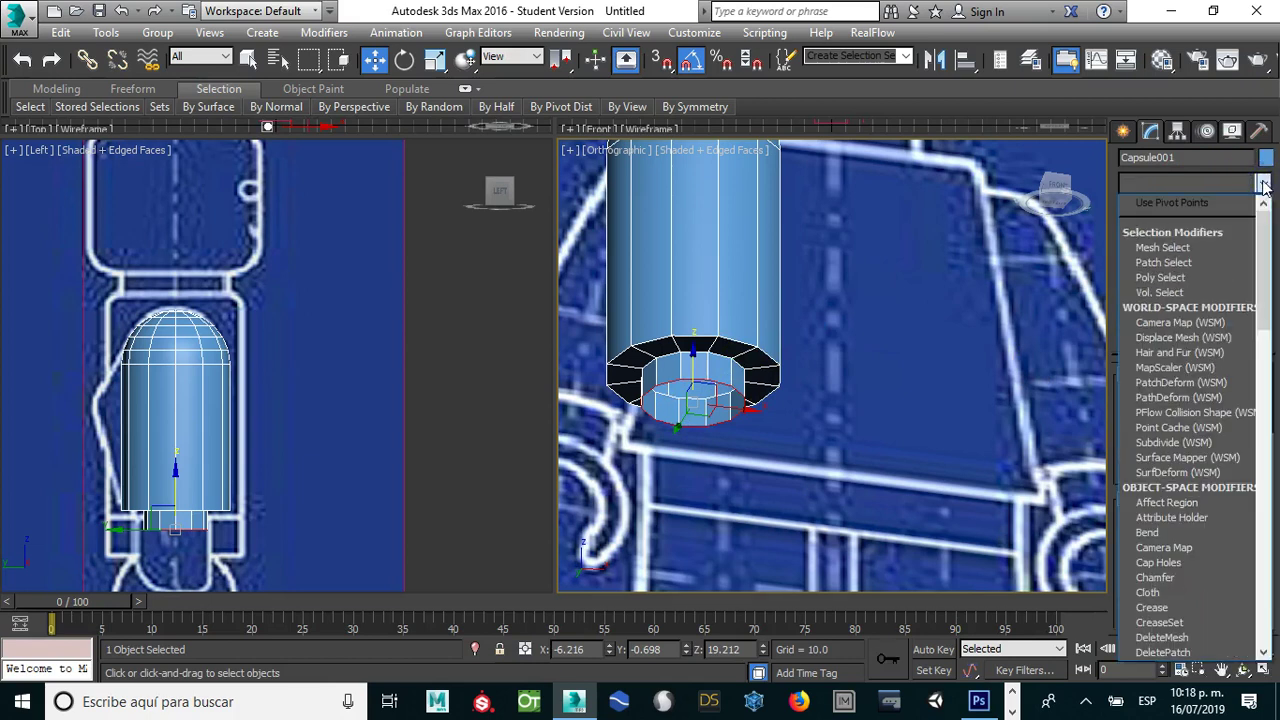
Step: Add a Cap Holes modifier to close the arm's open end
key("c")
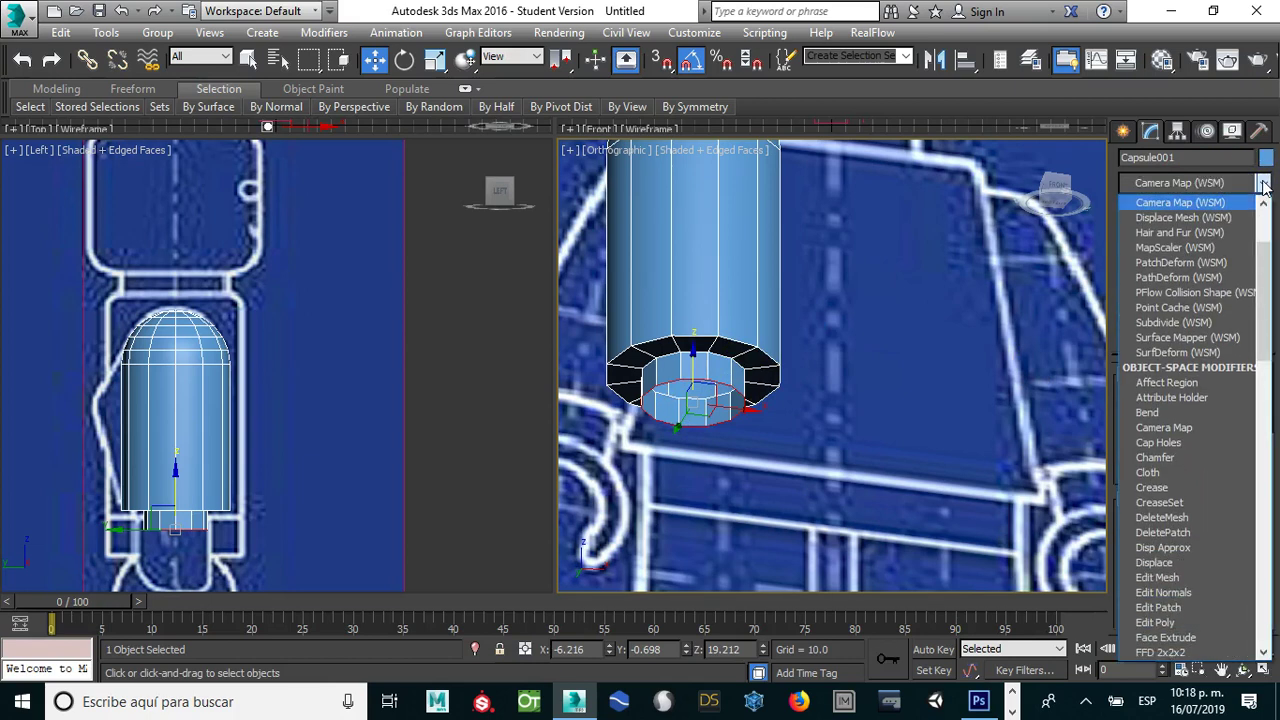
key("c")
key("c")
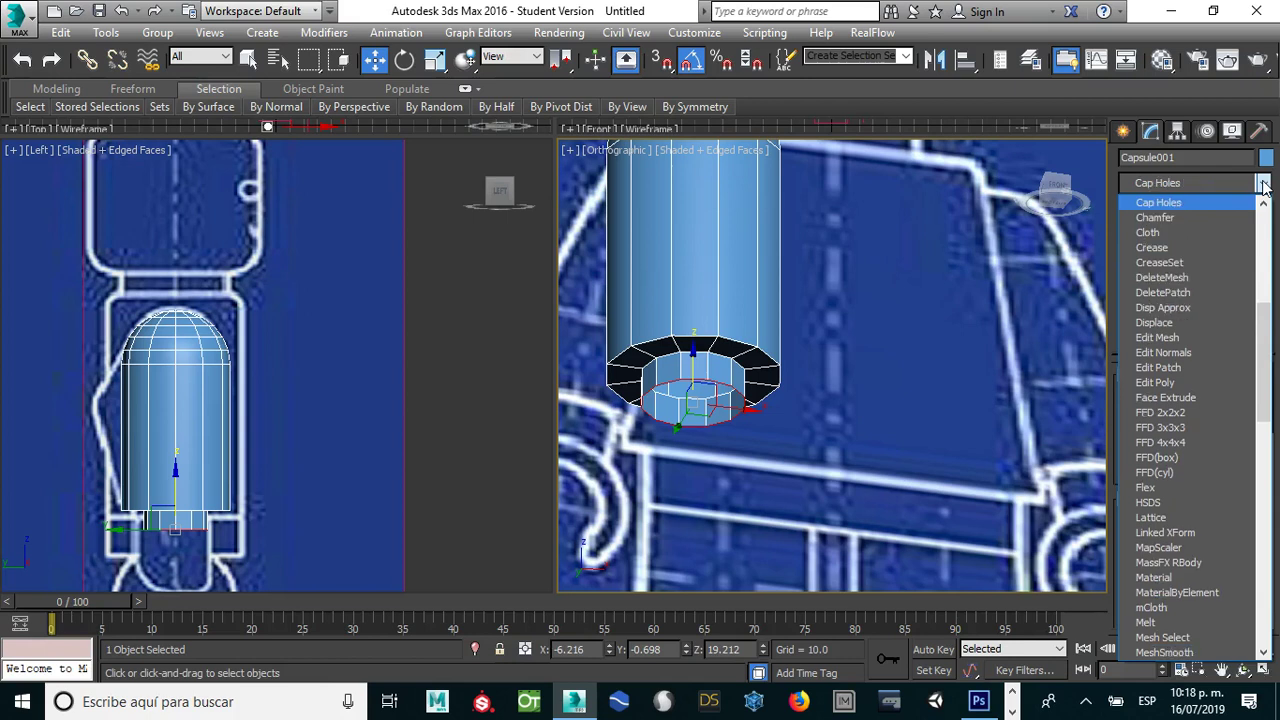
key("Return")
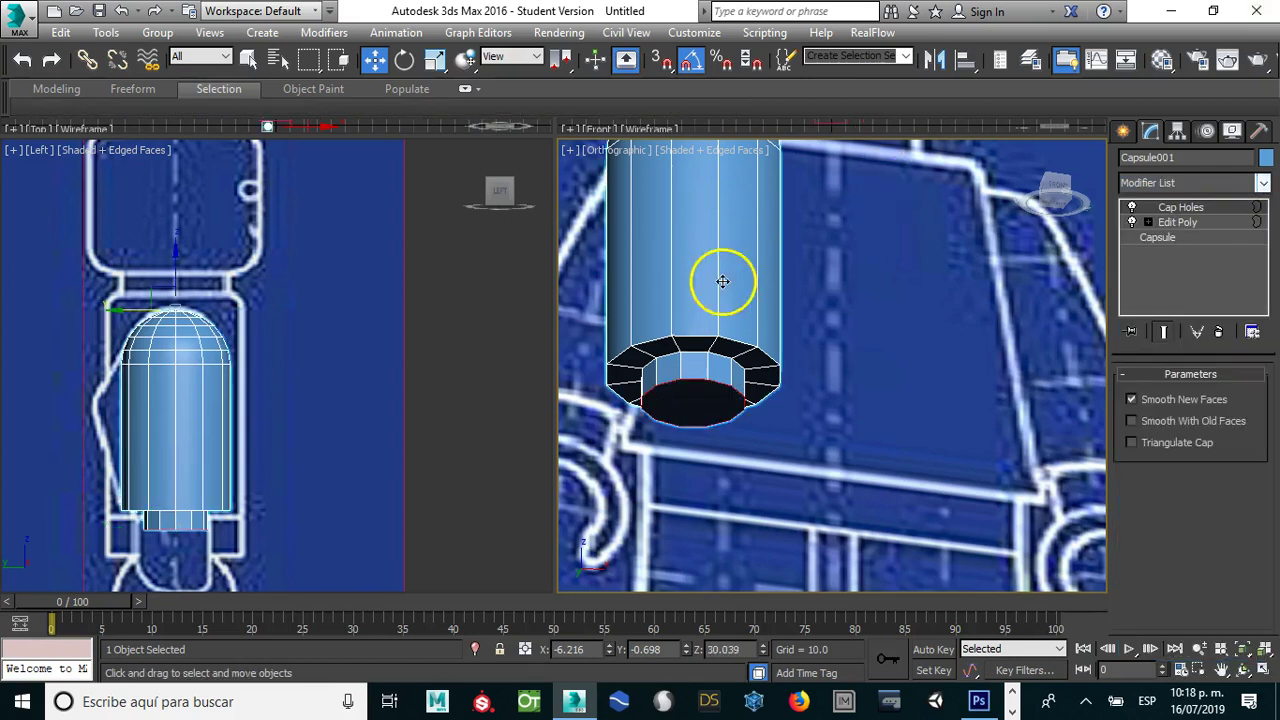
scroll(745, 395, "down", 4)
middle_click_drag(745, 395, 760, 415)
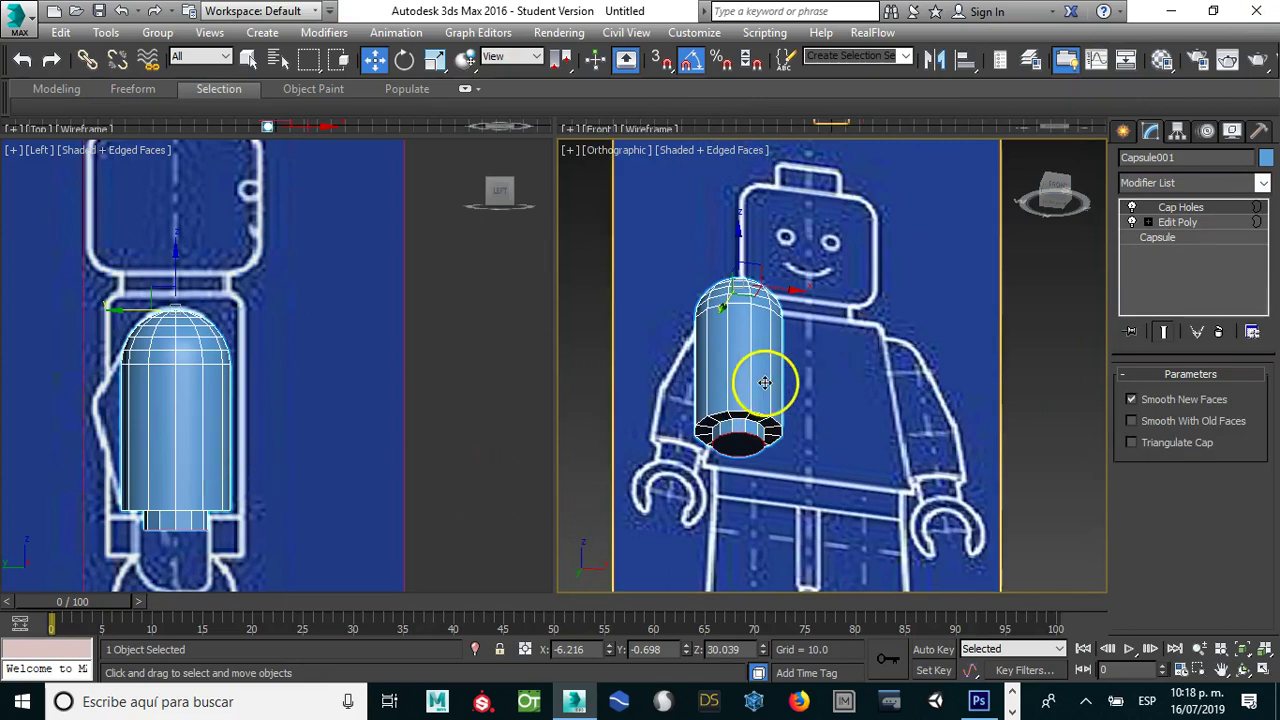
Step: Leave Edit Poly sub-object mode and show the Cap Holes settings with Smooth New Faces on
left_click(823, 417)
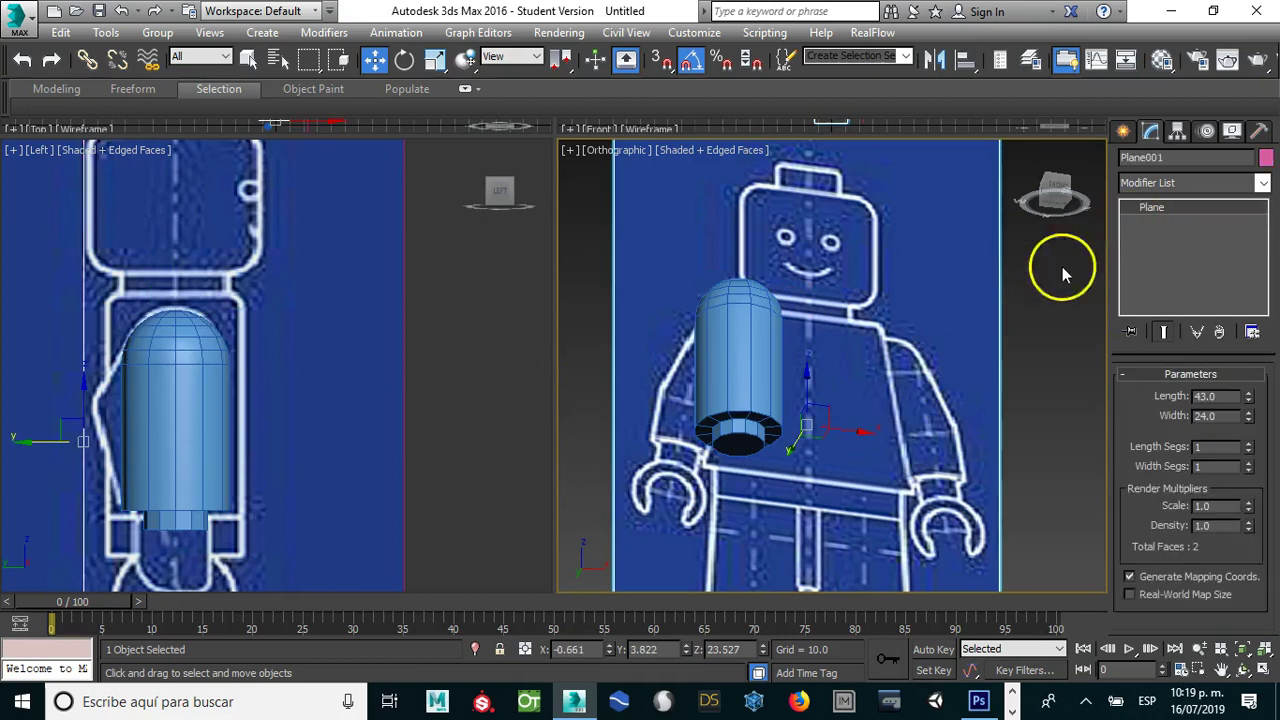
left_click(738, 365)
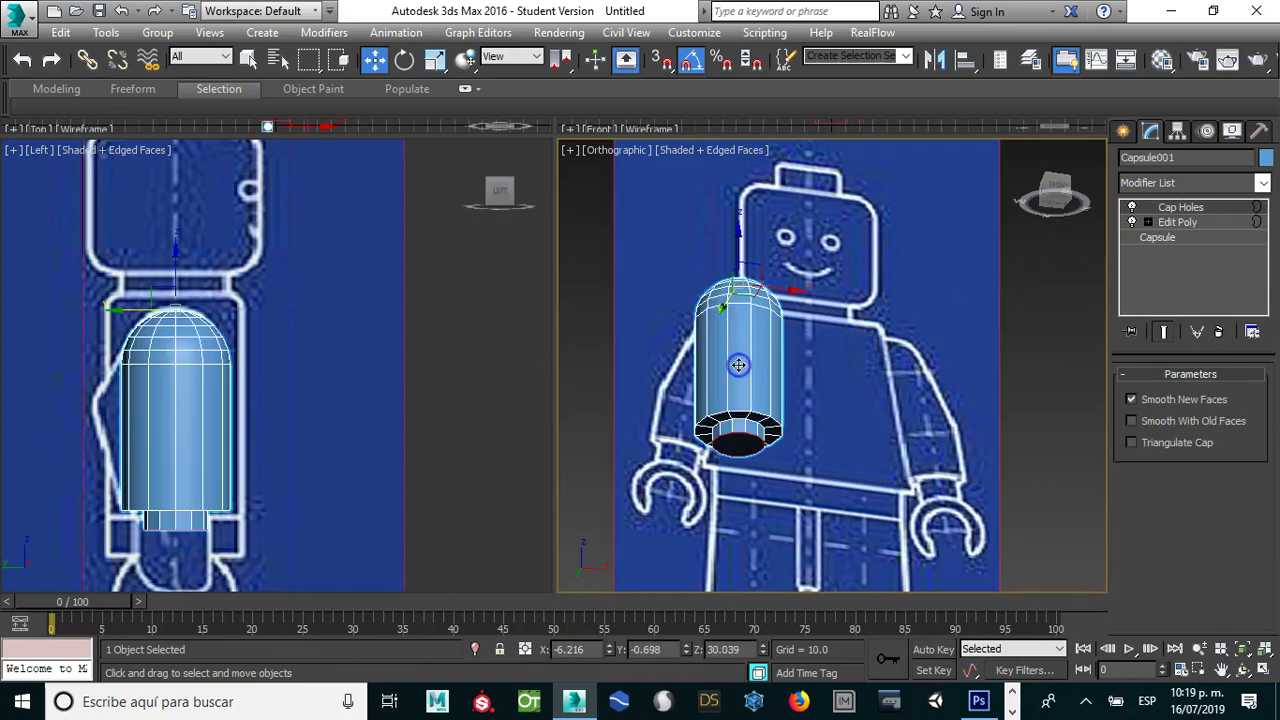
left_click(1168, 222)
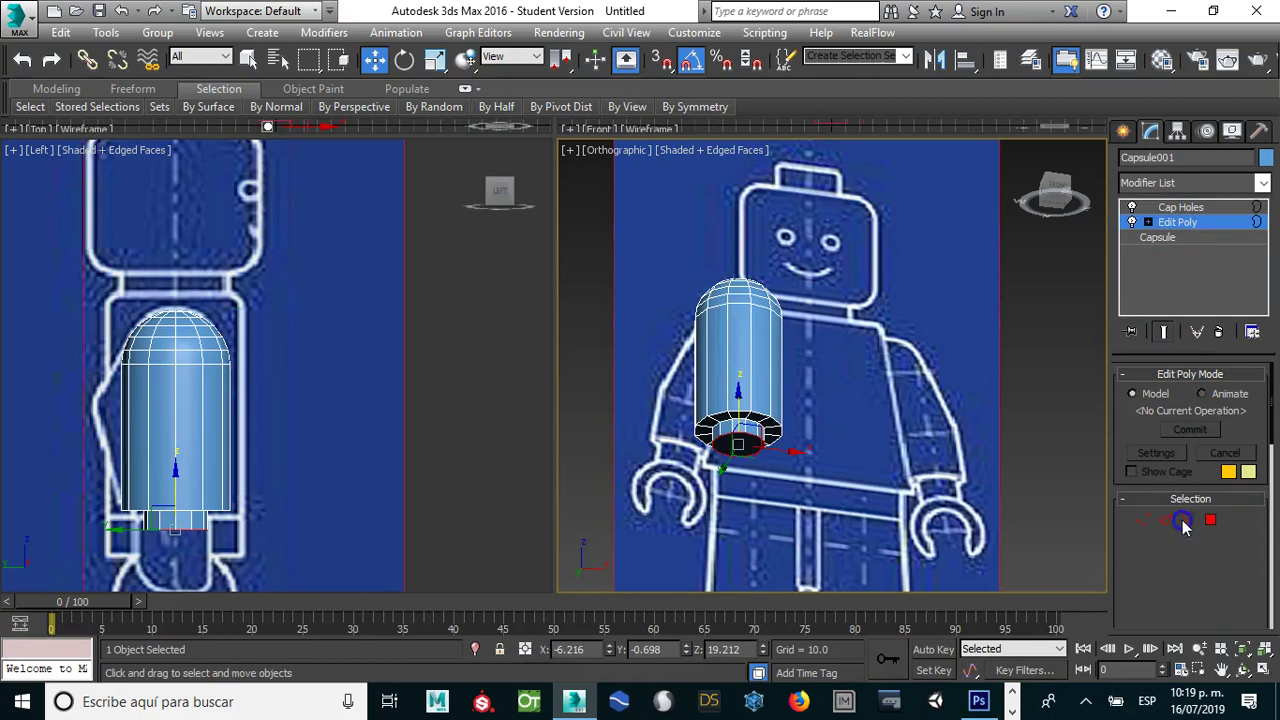
left_click(1210, 519)
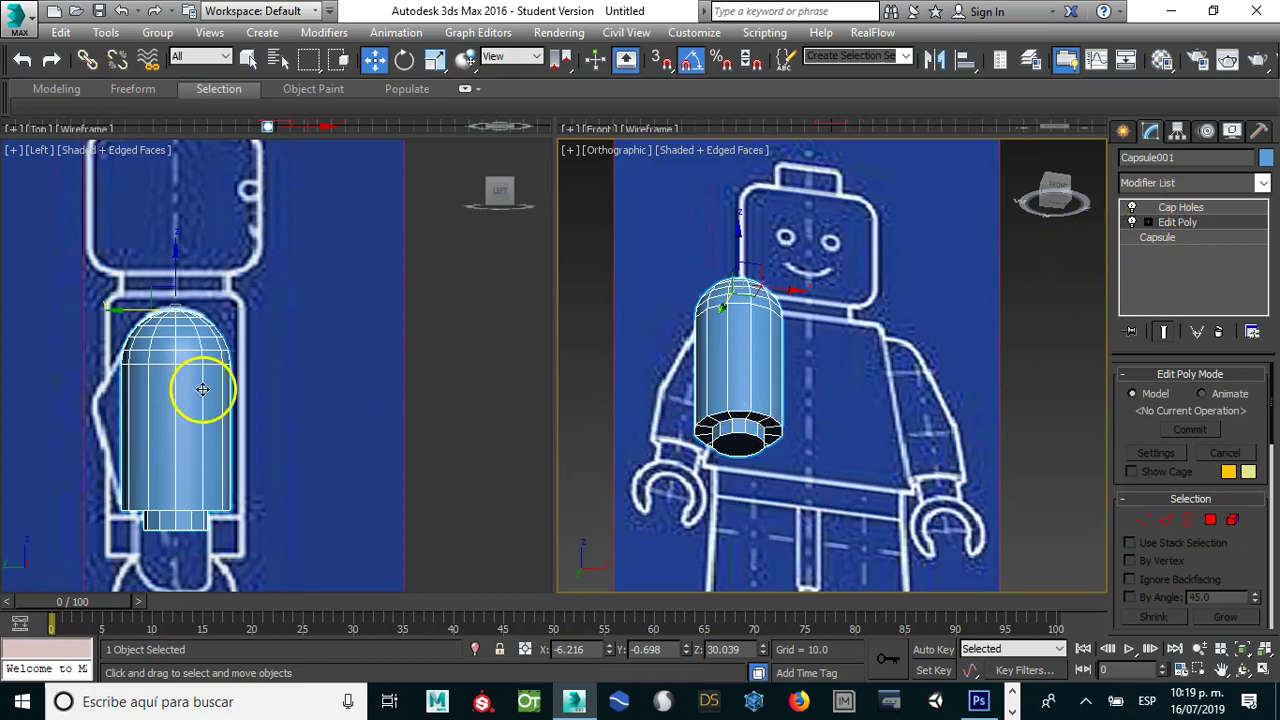
left_click(1170, 208)
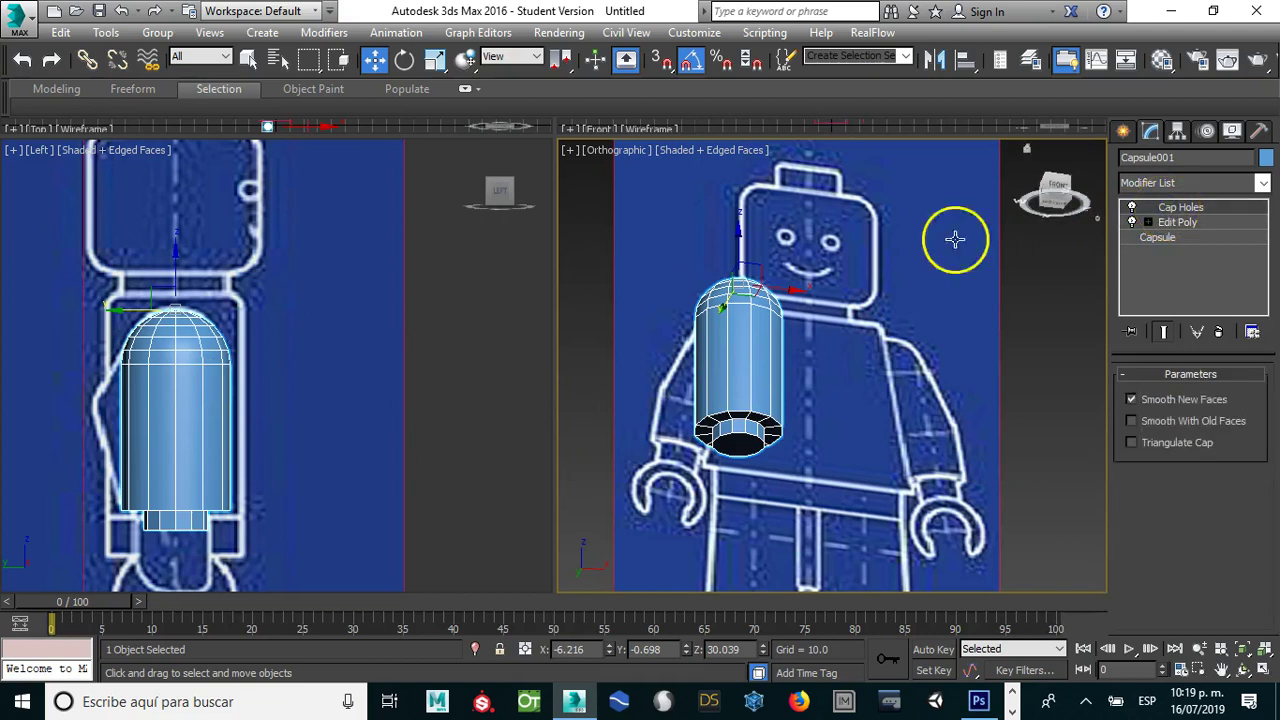
Step: Convert the capsule to an Editable Poly and enter Edge mode
right_click(741, 357)
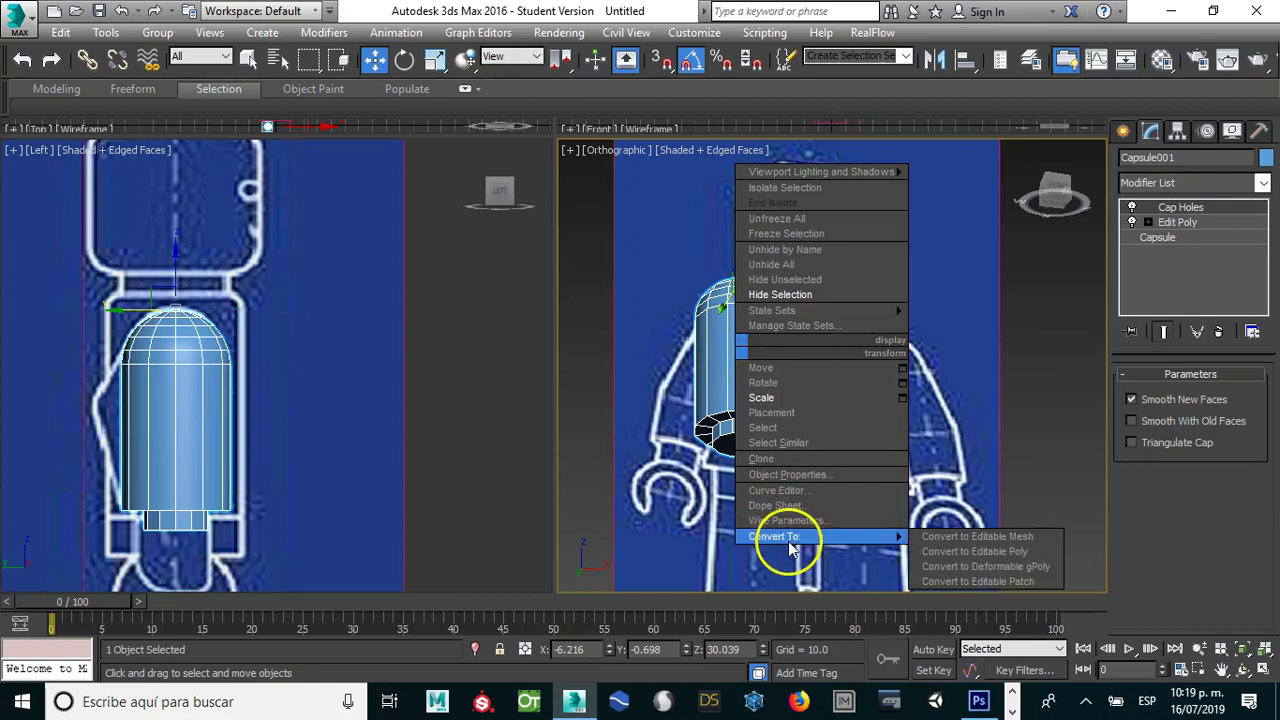
left_click(1008, 555)
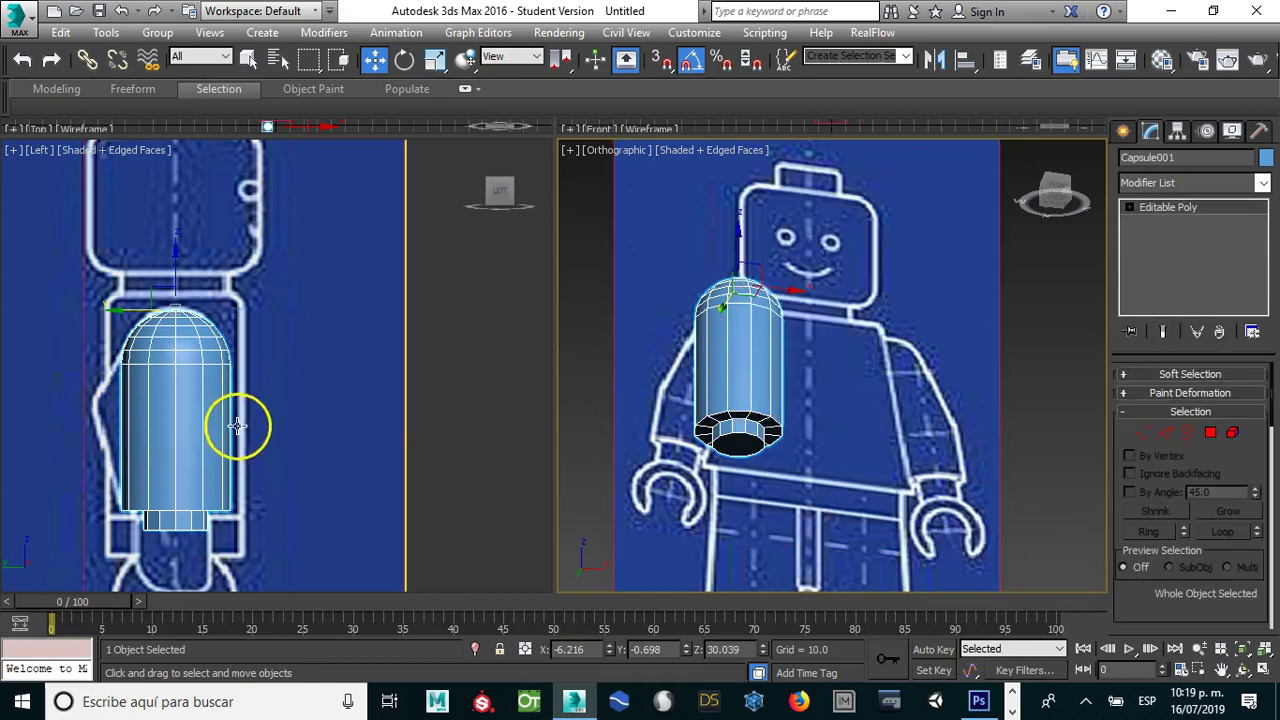
left_click(1166, 432)
double_click(740, 440)
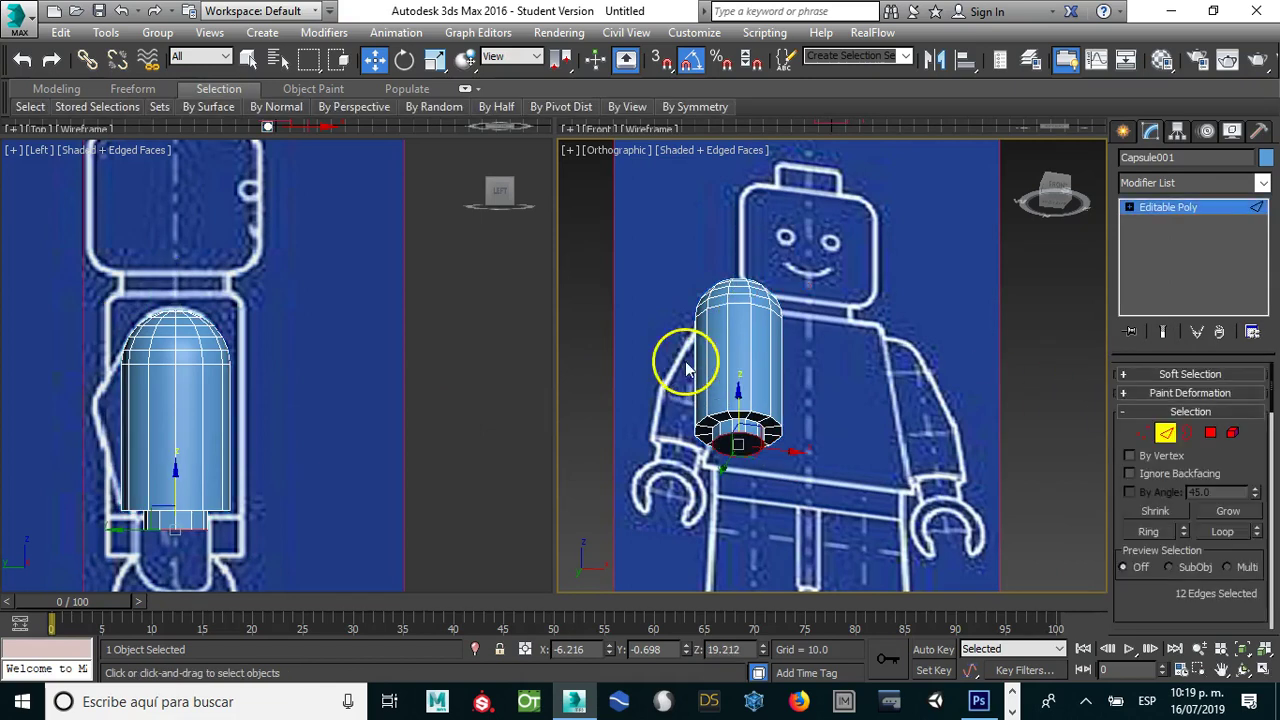
Step: In the side view, box-select the capsule's 12 vertical side edges
right_click(103, 432)
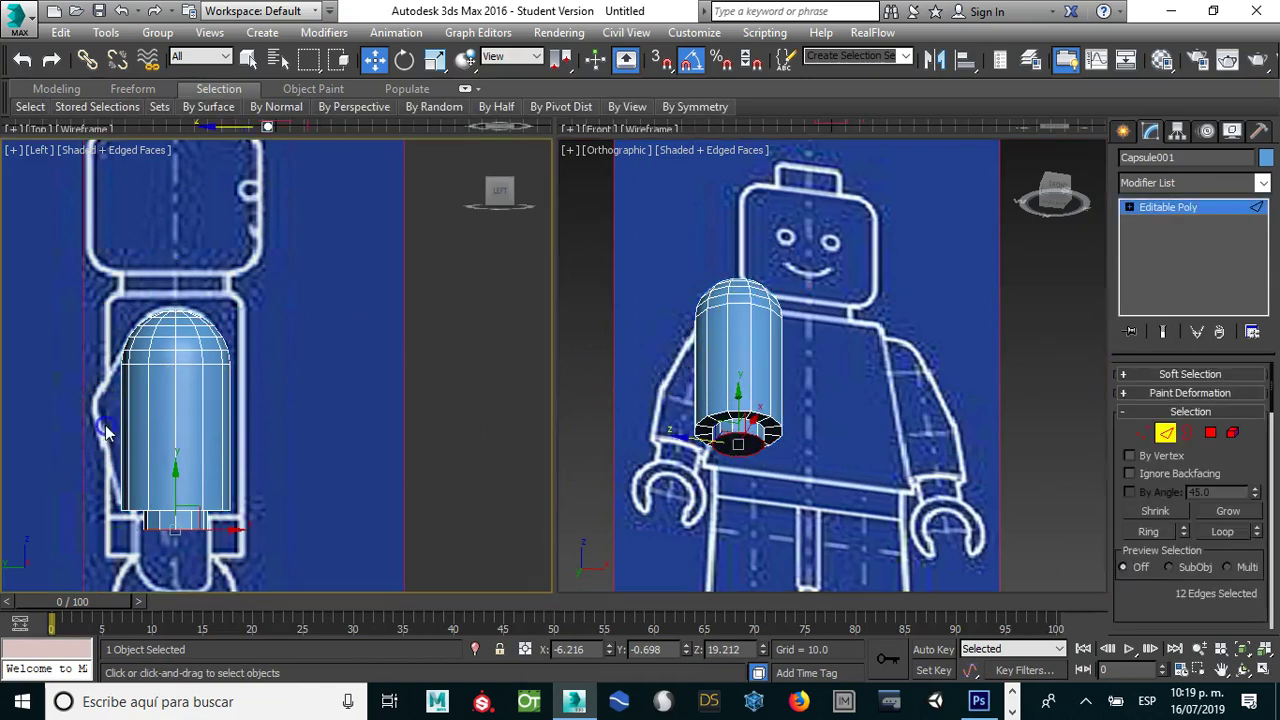
left_click(254, 428)
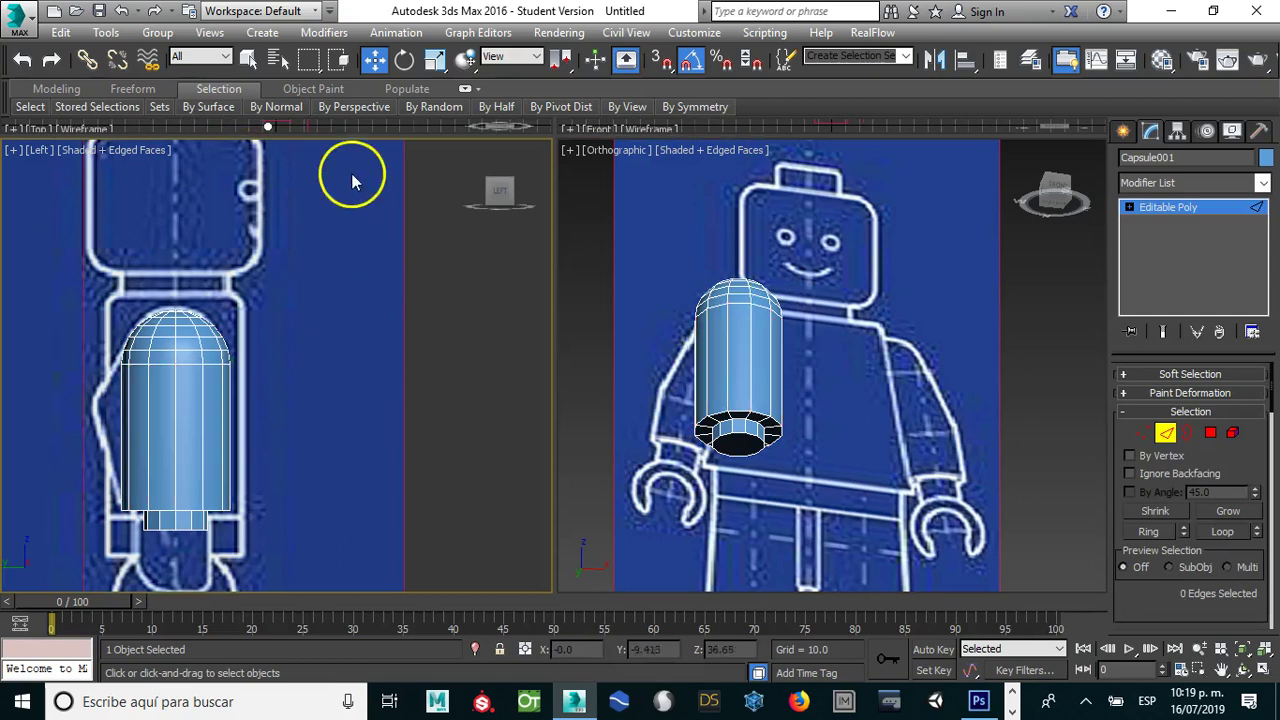
left_click(338, 58)
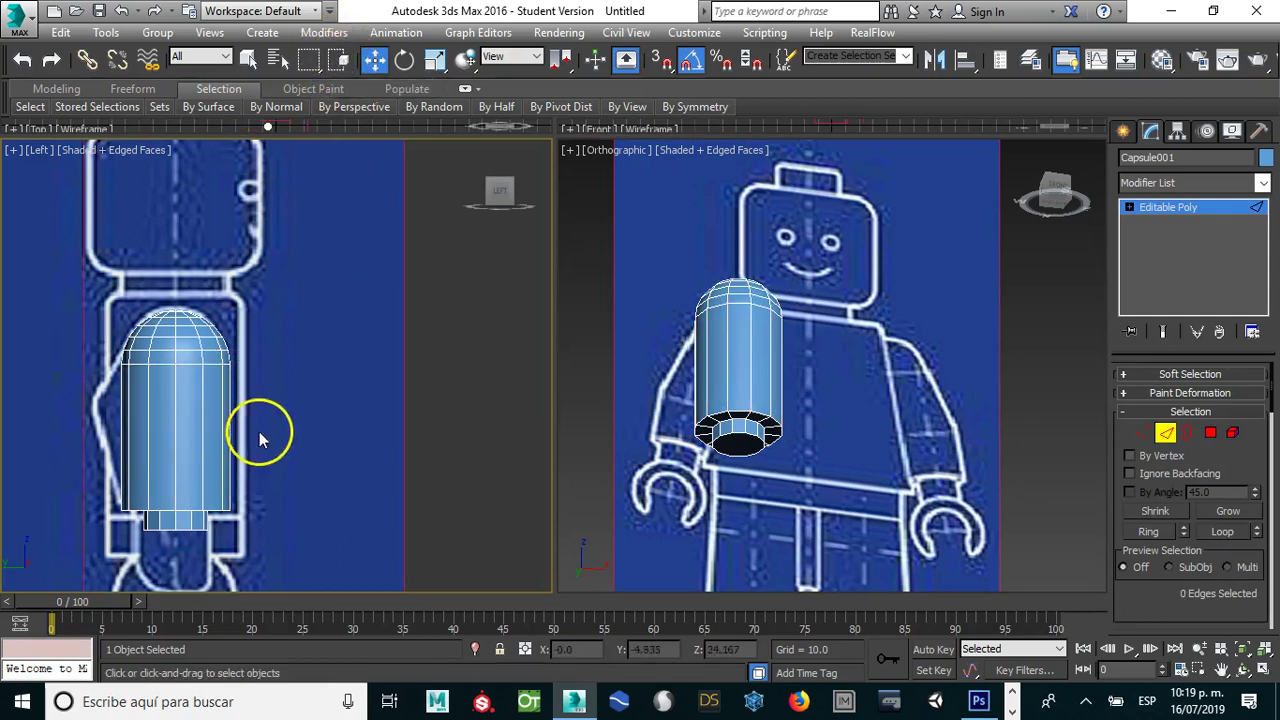
left_click(223, 432)
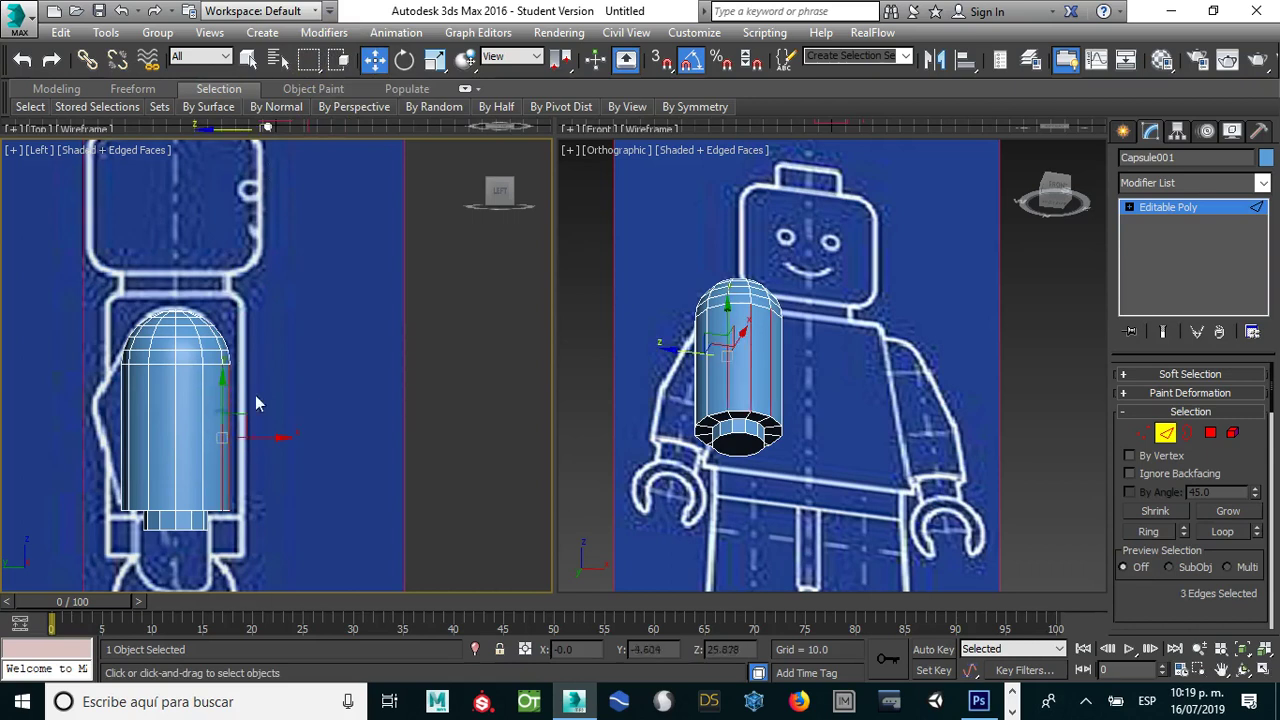
left_click(330, 325)
left_click(322, 446)
left_click_drag(72, 360, 109, 373)
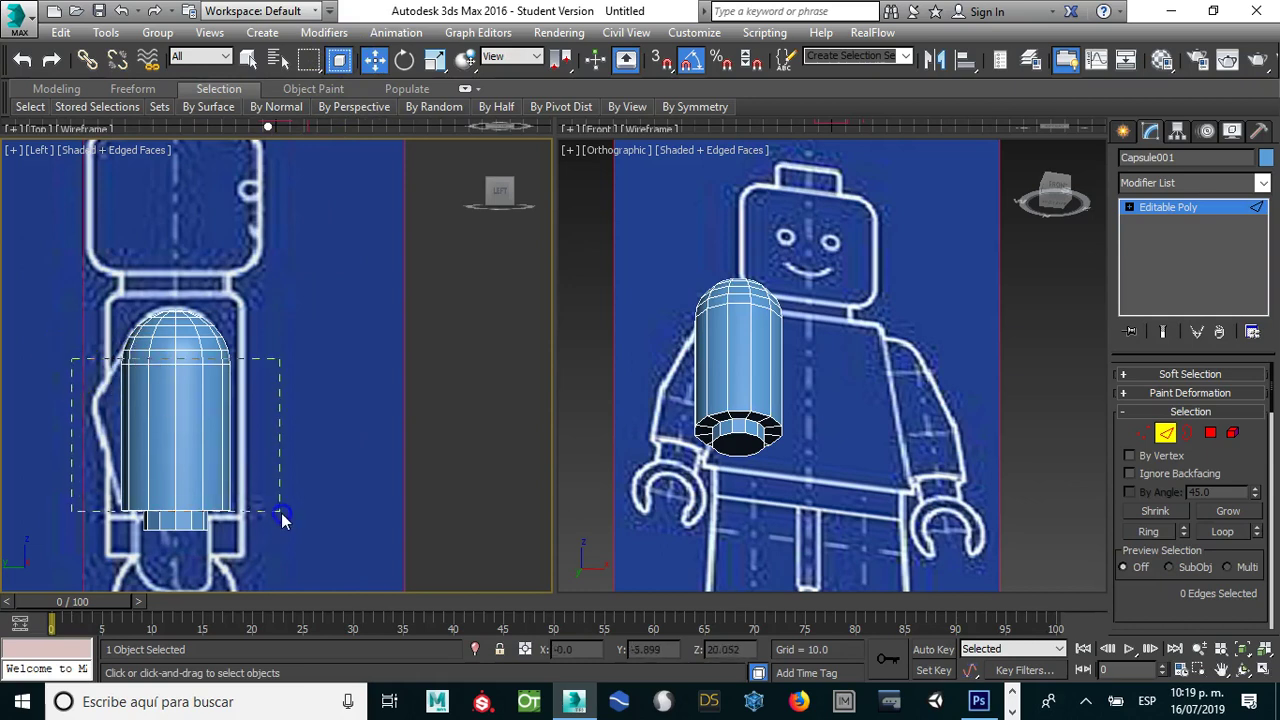
left_click_drag(277, 509, 282, 516)
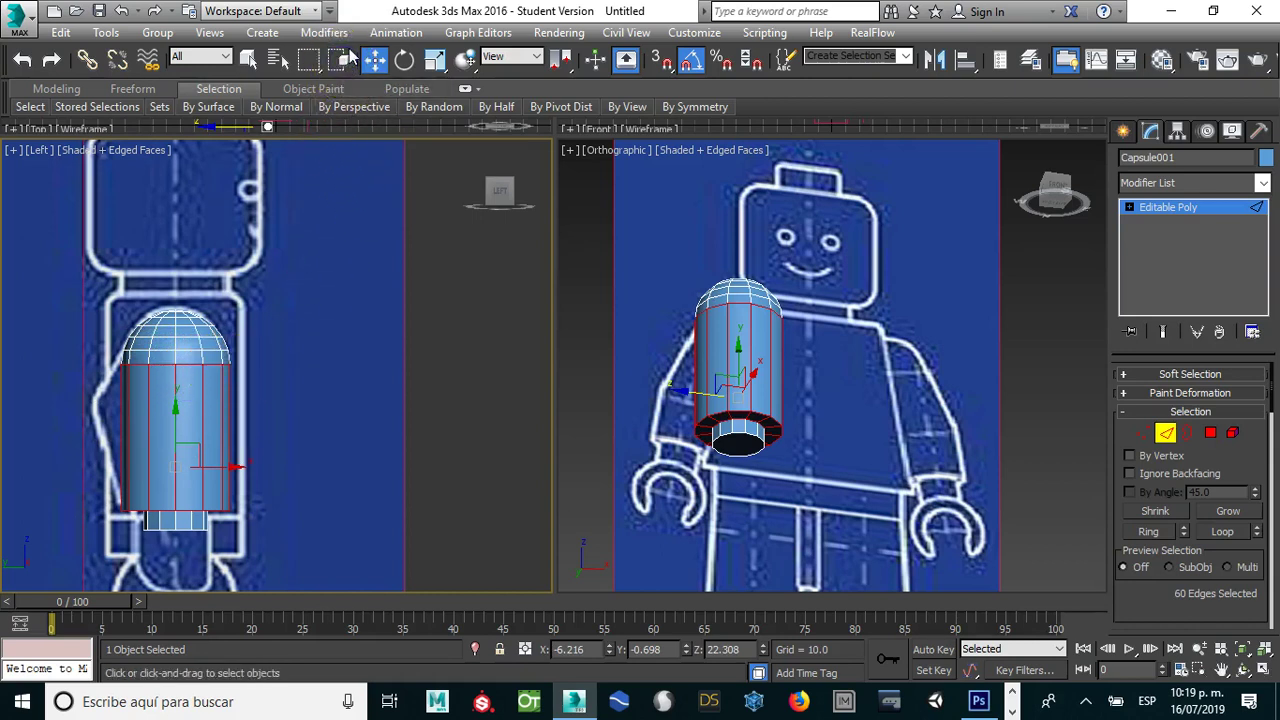
left_click(171, 404)
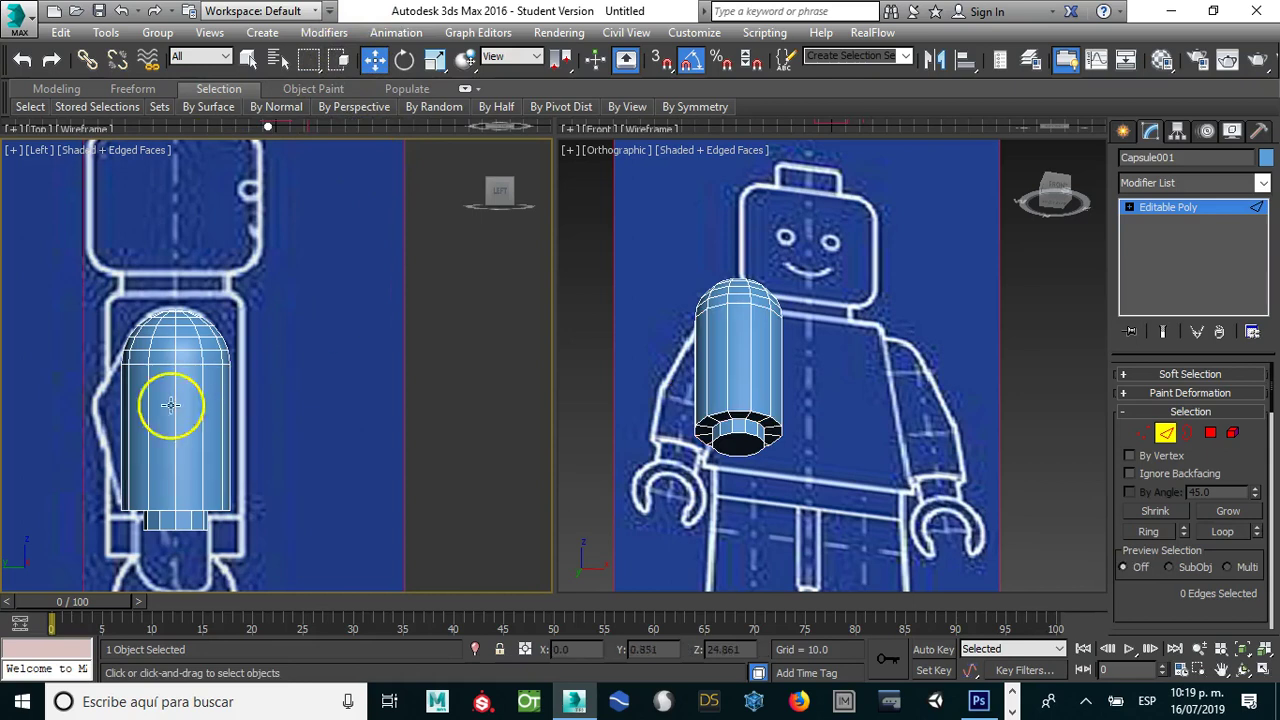
left_click_drag(171, 404, 280, 428)
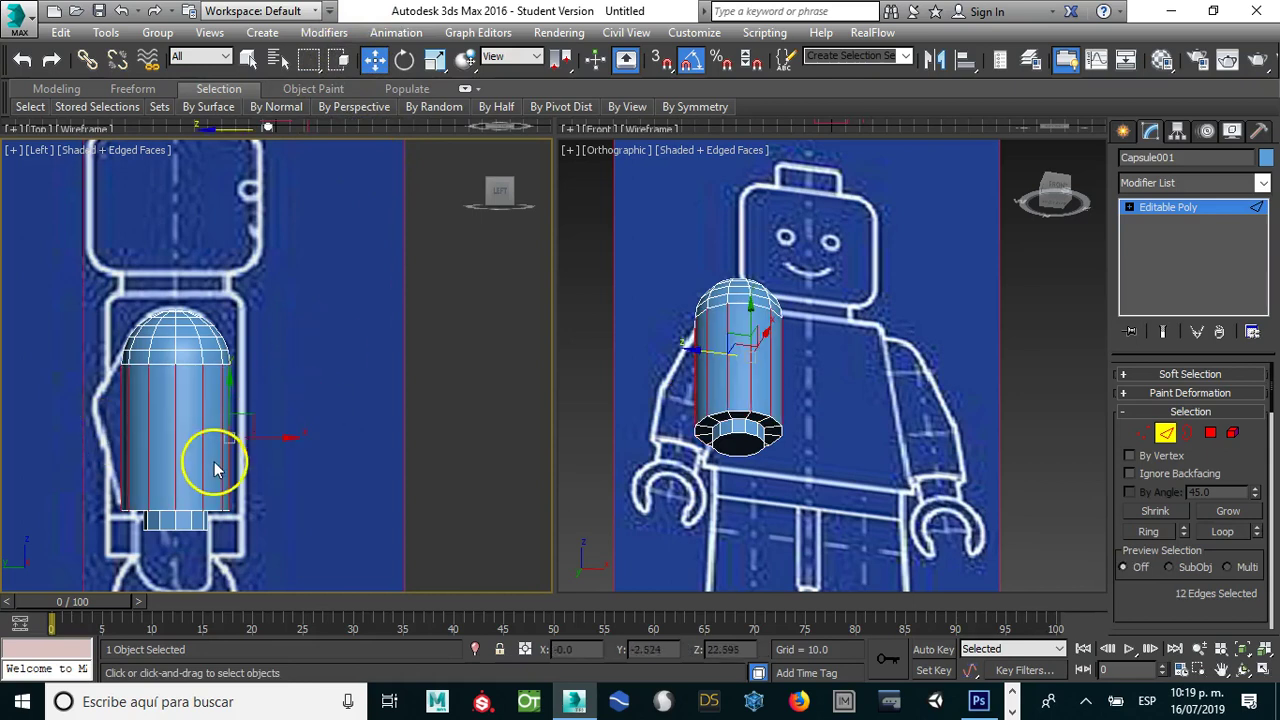
Step: Connect the side edges with one new edge loop and shift it along X
right_click(196, 436)
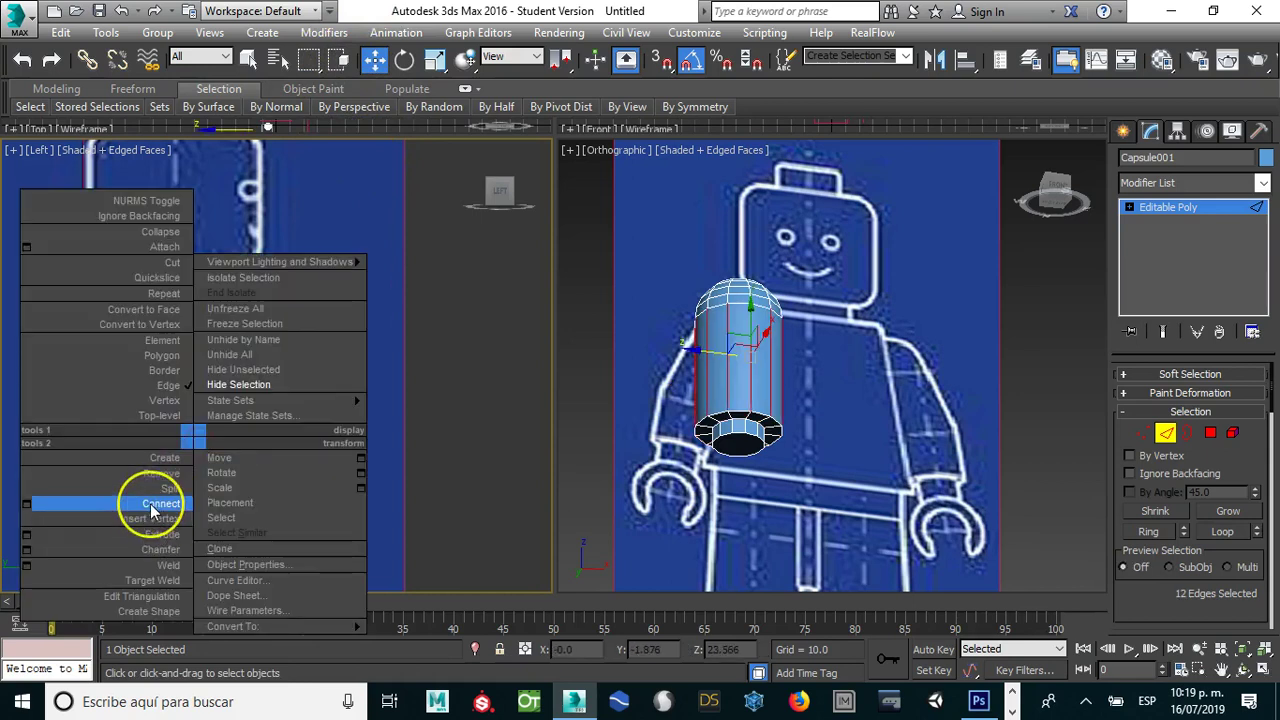
left_click(28, 505)
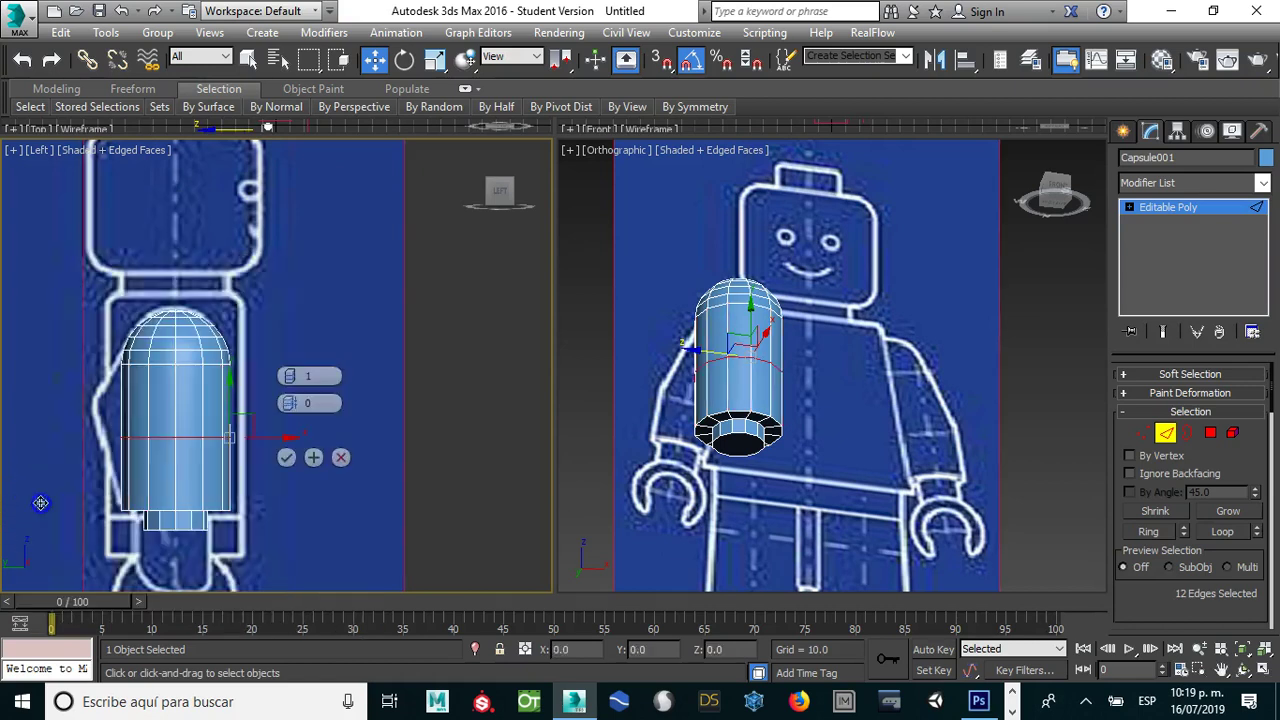
left_click(287, 459)
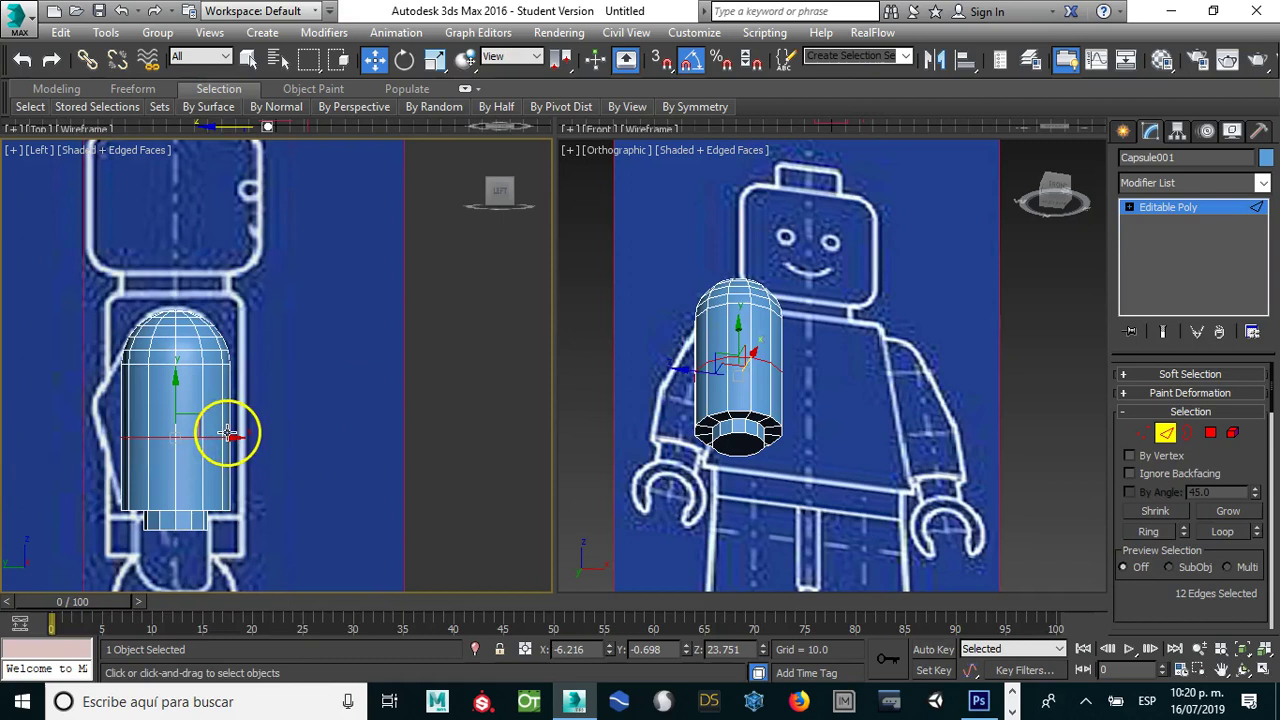
left_click_drag(228, 437, 198, 437)
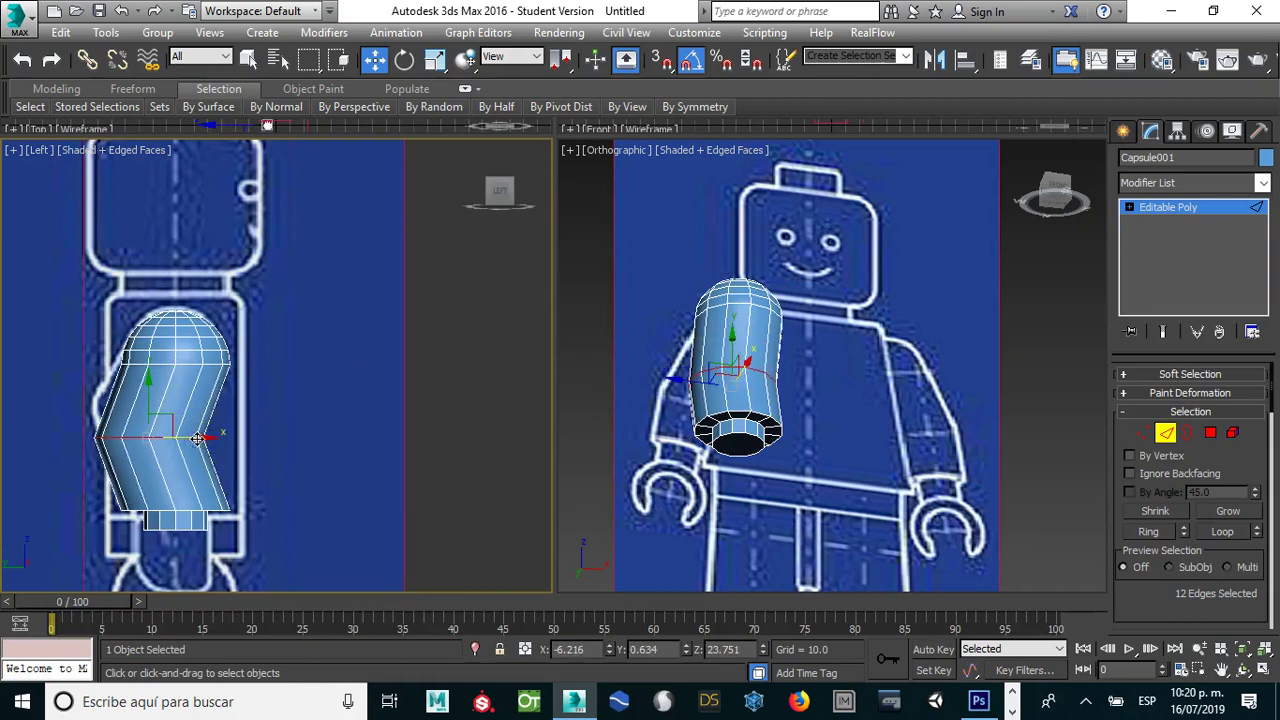
Step: With See-Through on and the right view set to Front, move the elbow edges onto the outline
key("alt+x")
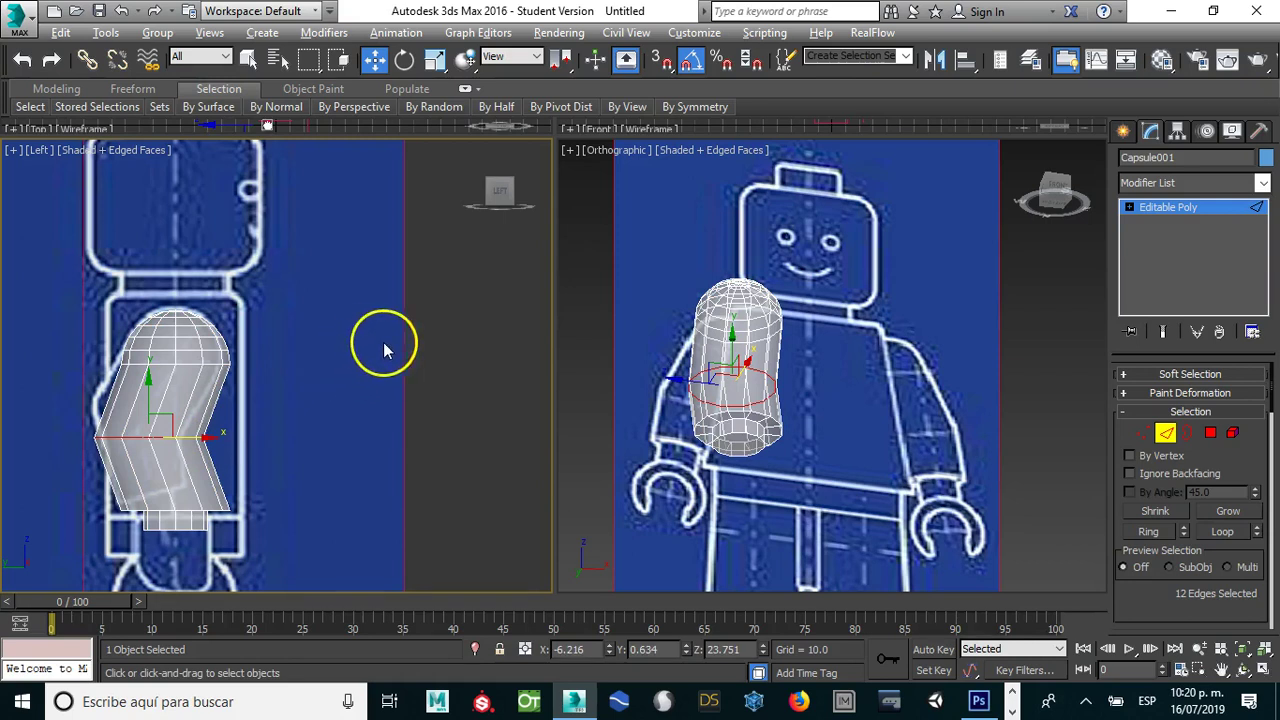
right_click(694, 246)
key("f")
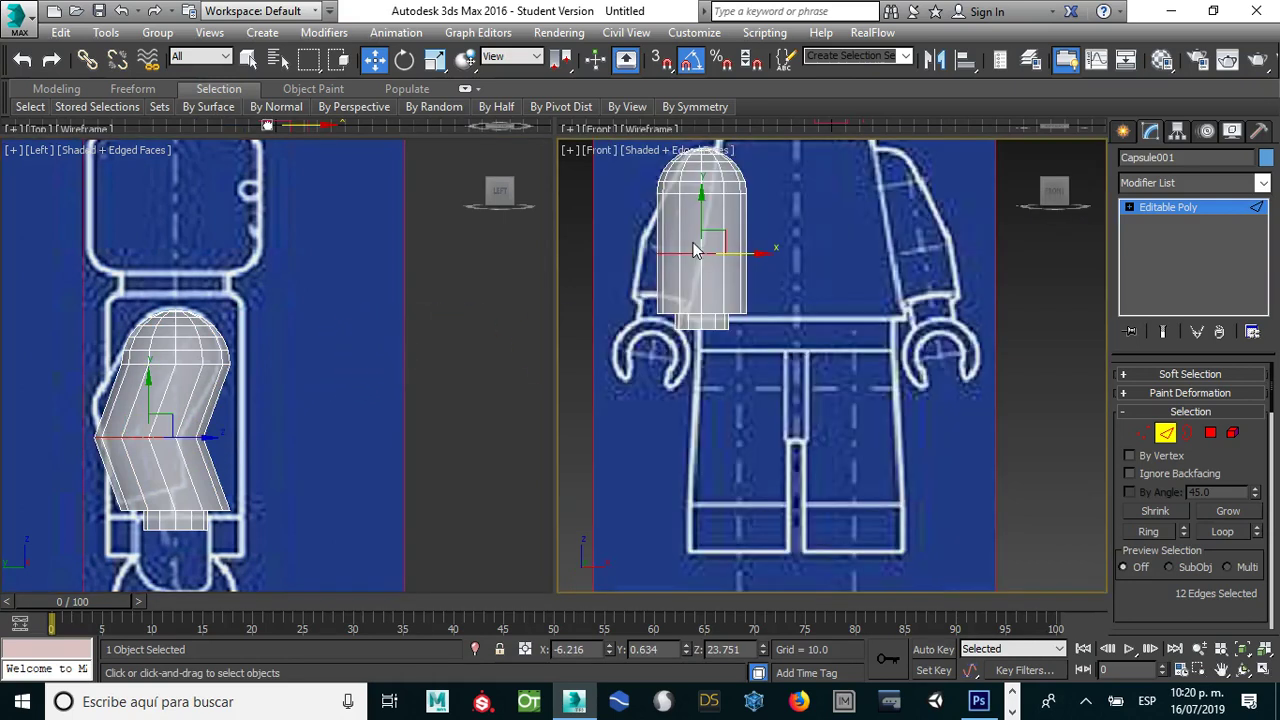
middle_click_drag(310, 330, 447, 306)
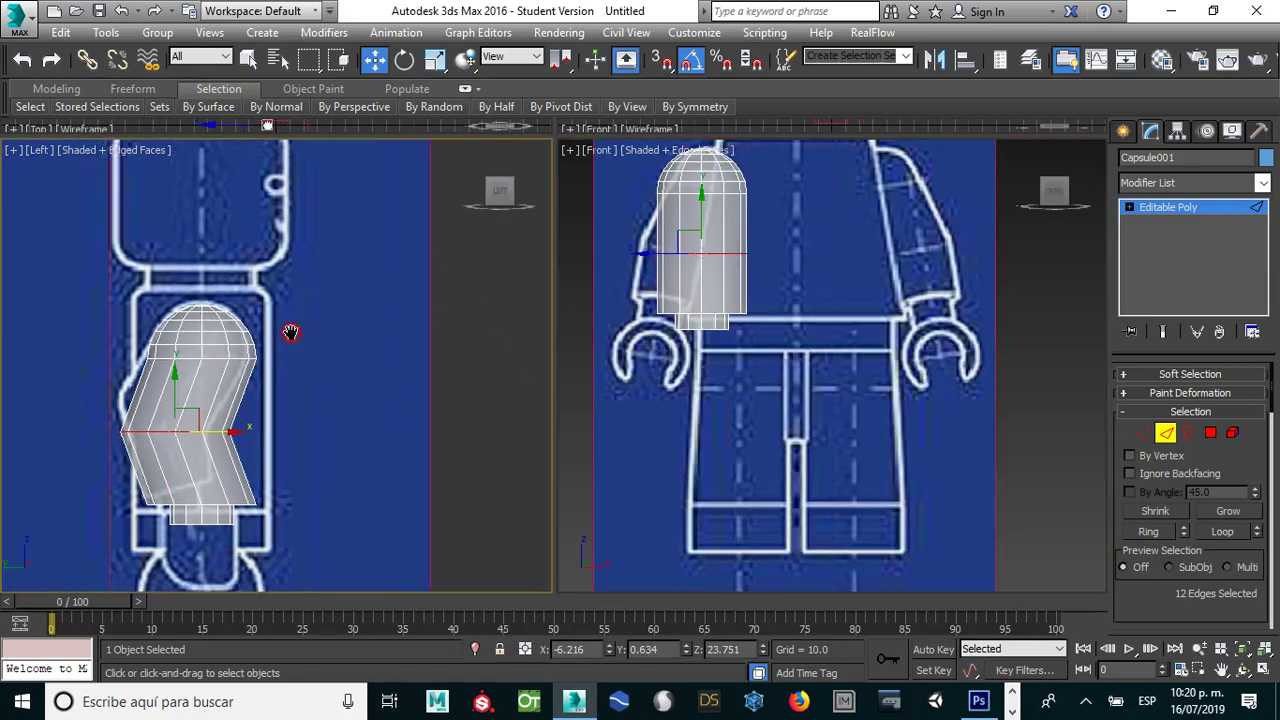
mouse_move(380, 332)
left_mouse_down()
mouse_move(305, 349)
mouse_move(348, 384)
left_mouse_up()
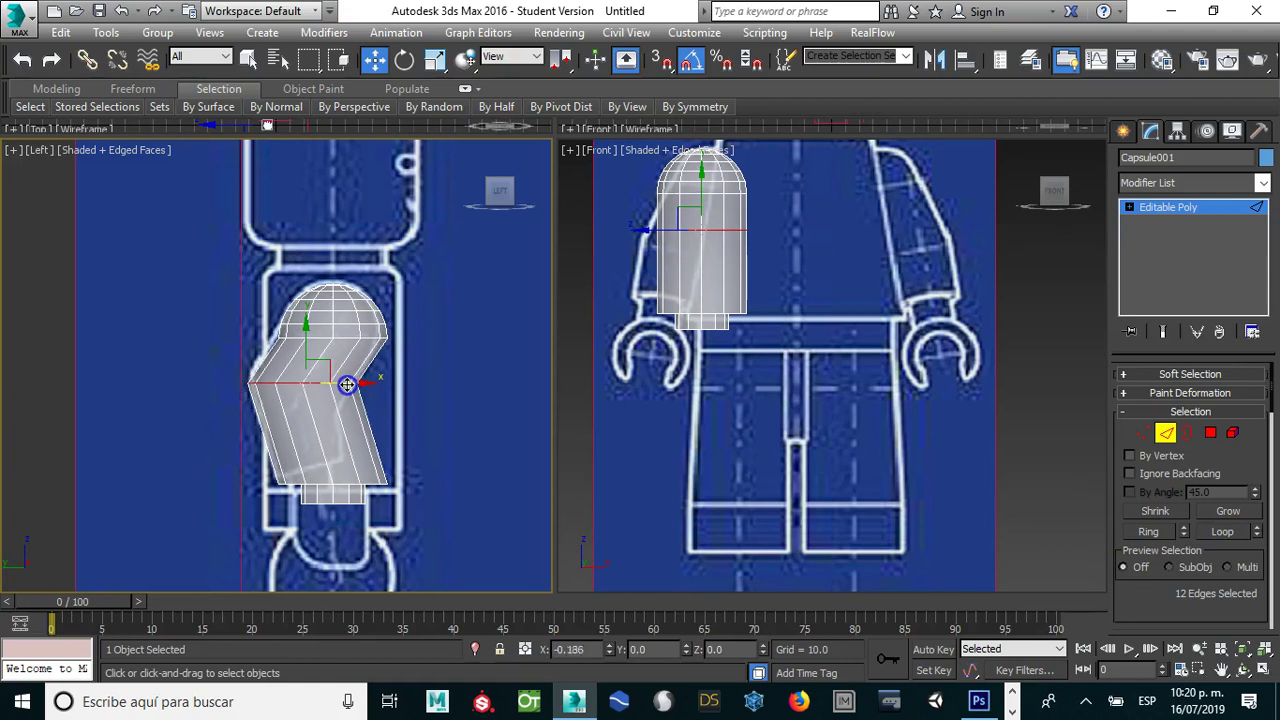
left_click(281, 352)
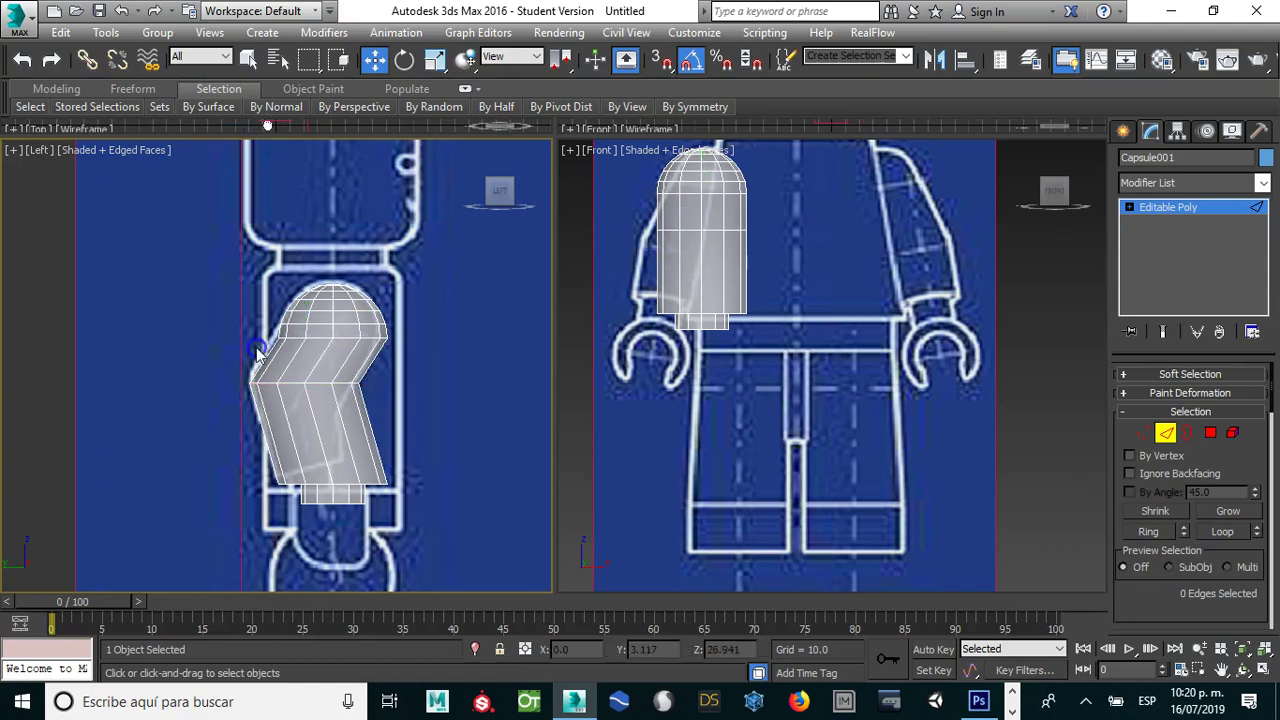
scroll(286, 340, "up", 2)
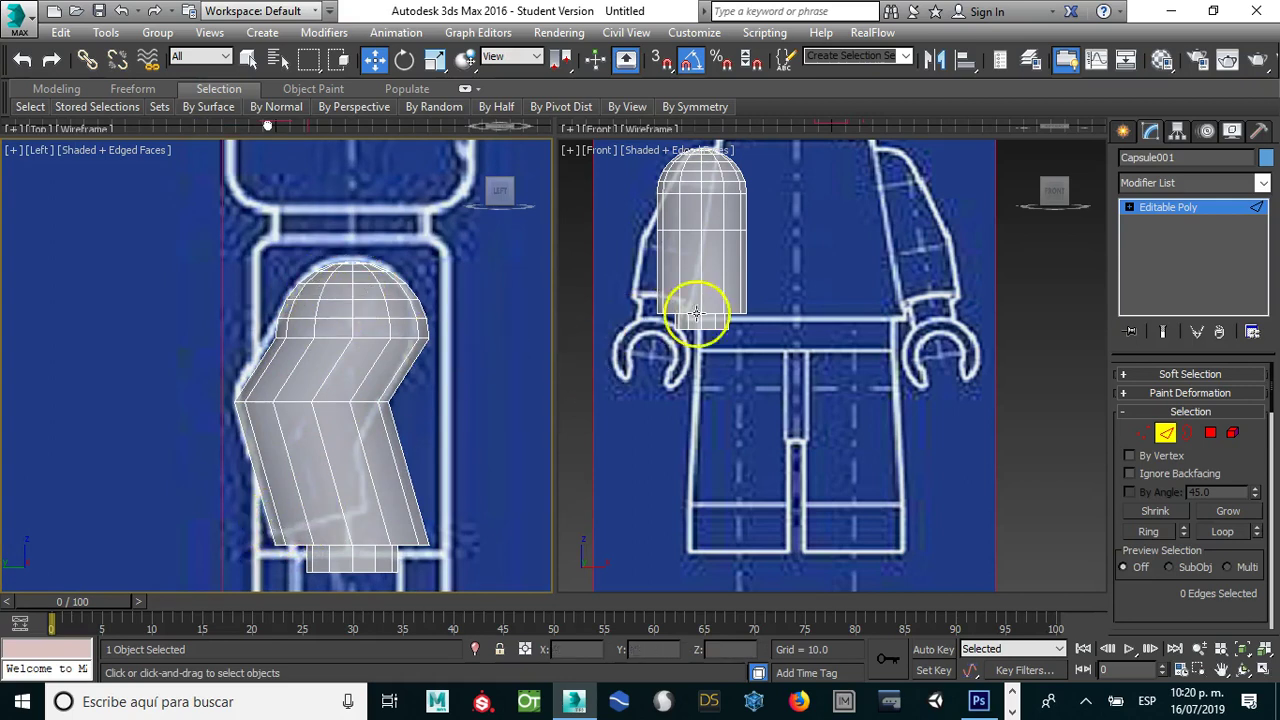
Step: Select the arm's rounded top vertices and tilt them to follow the shoulder
left_click(1143, 432)
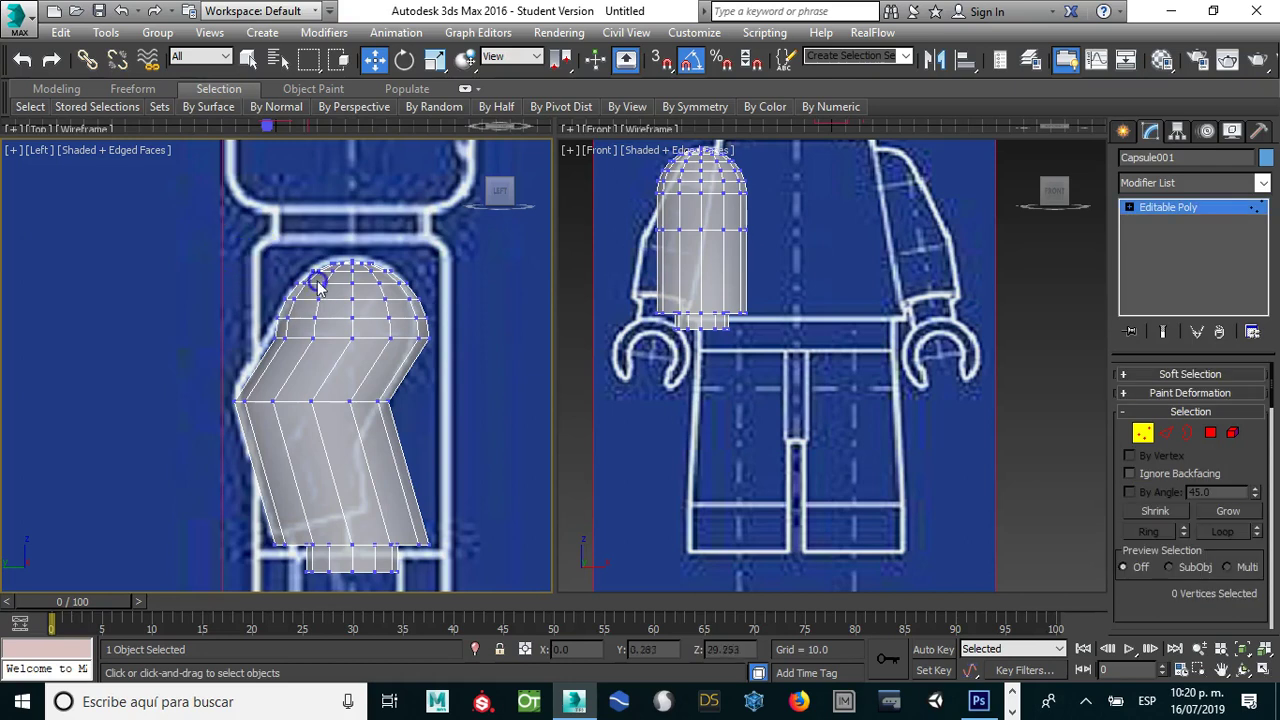
left_click_drag(445, 355, 444, 353)
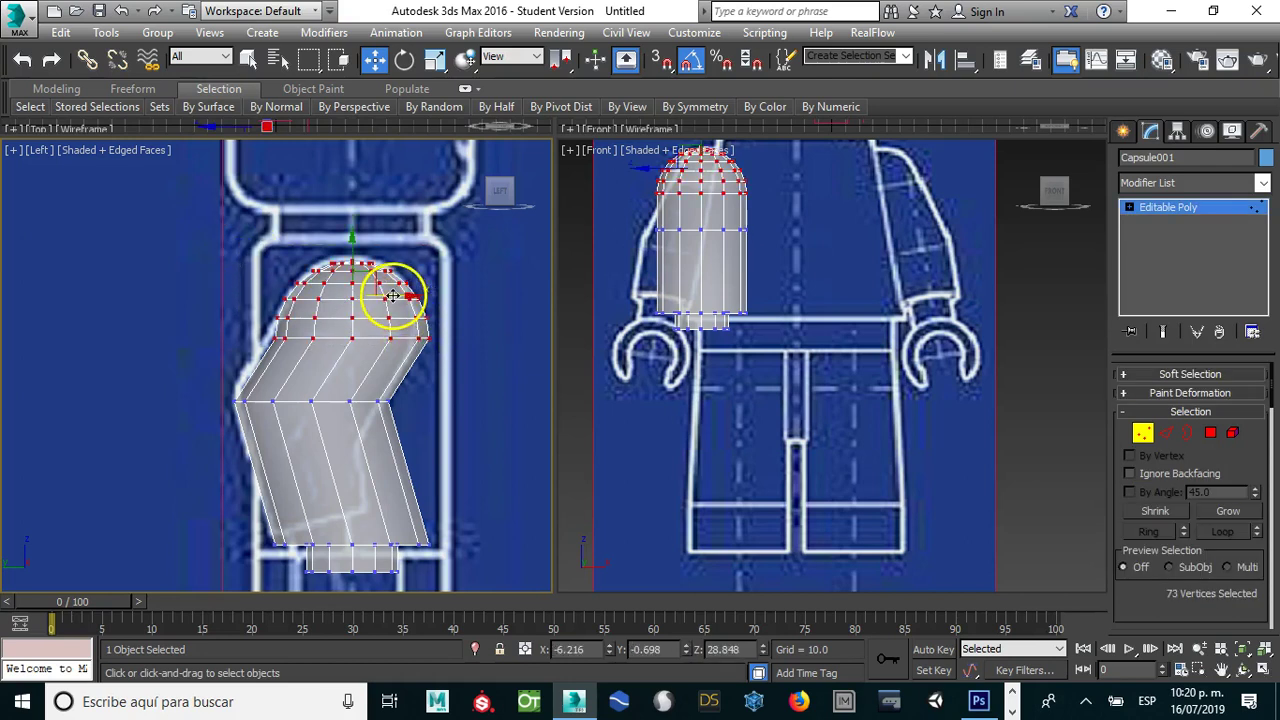
key("e")
left_click_drag(390, 258, 397, 274)
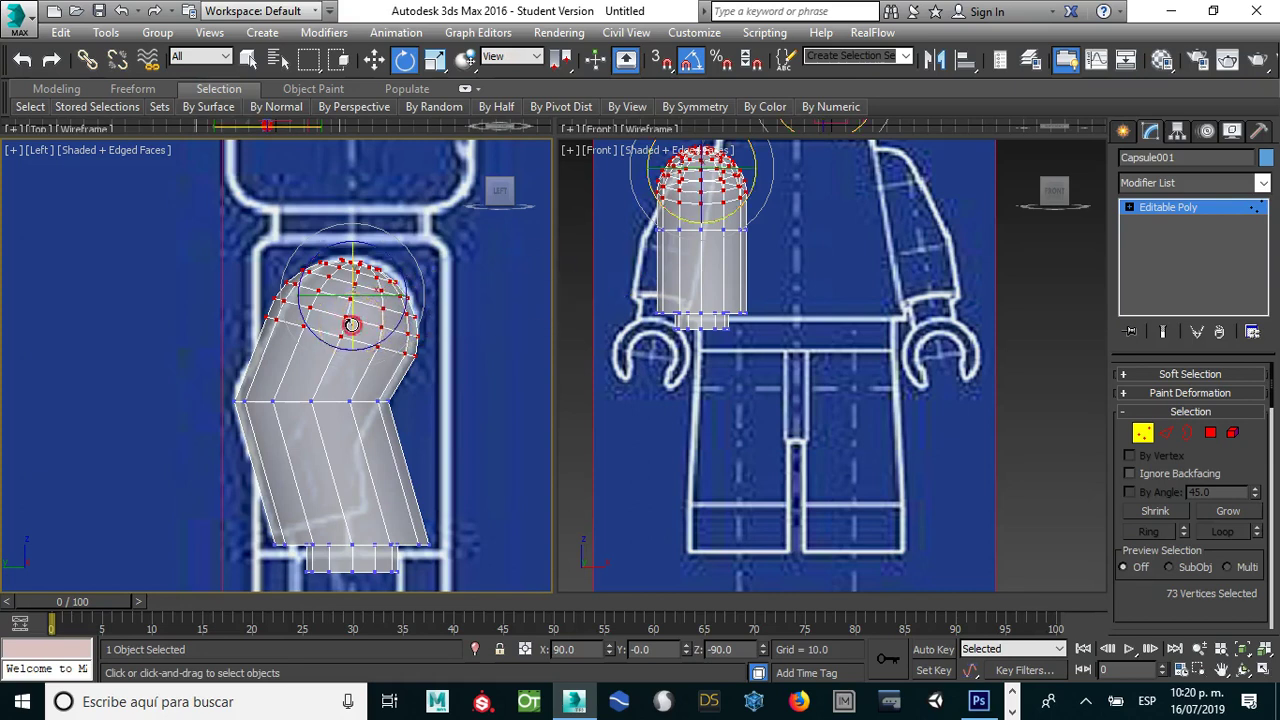
Step: Shrink the top vertices slightly and nudge them inside the shoulder outline
right_click(352, 325)
left_click(368, 370)
left_click_drag(361, 288, 362, 302)
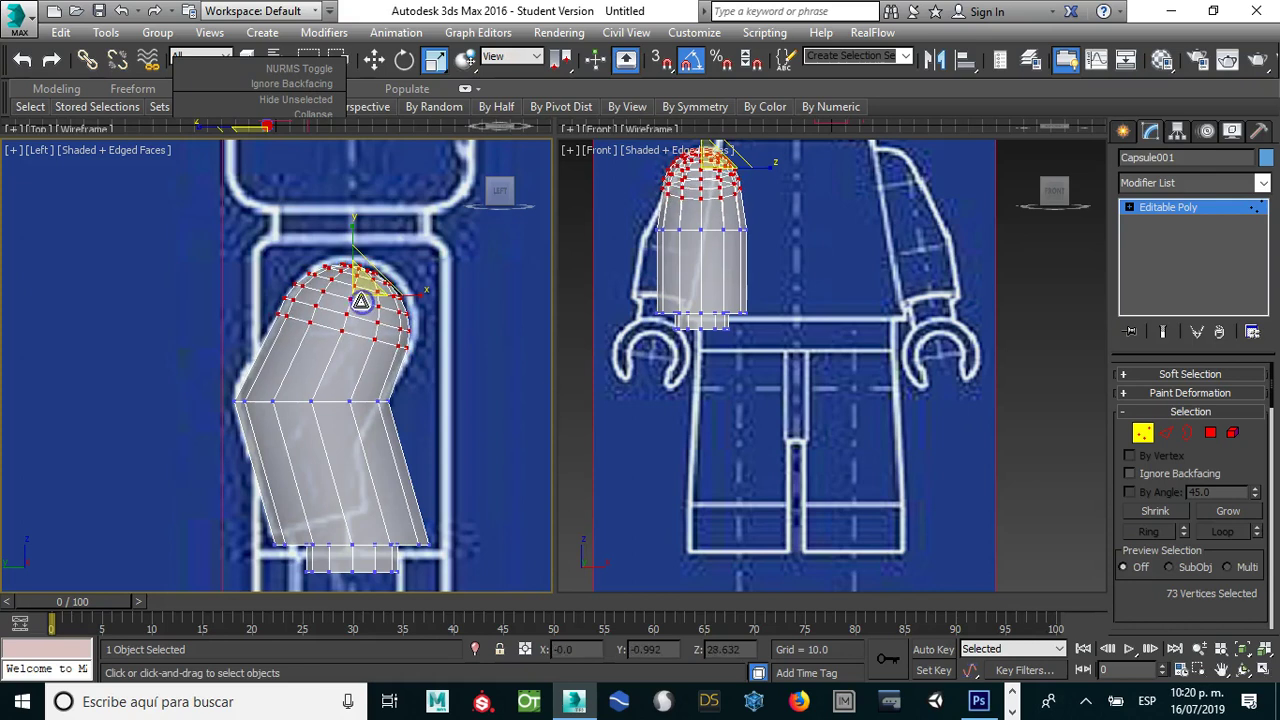
key("w")
left_click_drag(398, 295, 359, 246)
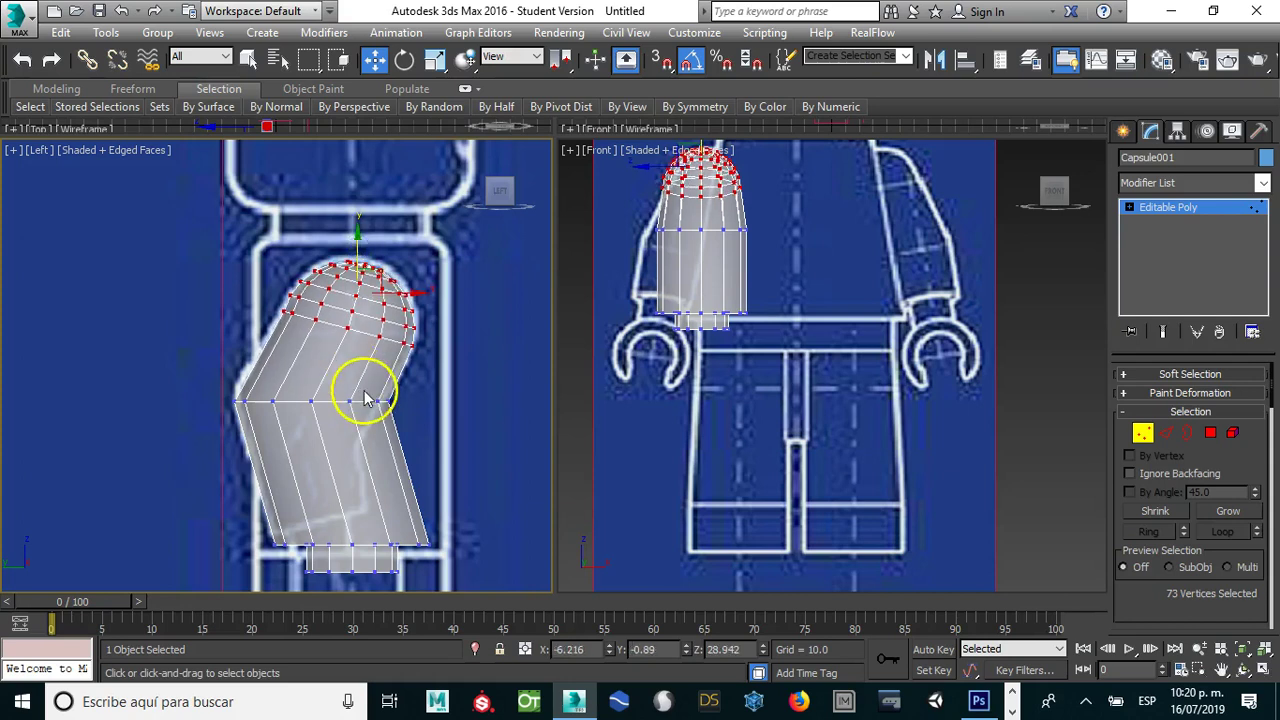
Step: Select the elbow ring of vertices, shrink it and nudge it up-left
mouse_move(411, 414)
left_mouse_down()
mouse_move(419, 424)
mouse_move(365, 397)
left_mouse_up()
key("r")
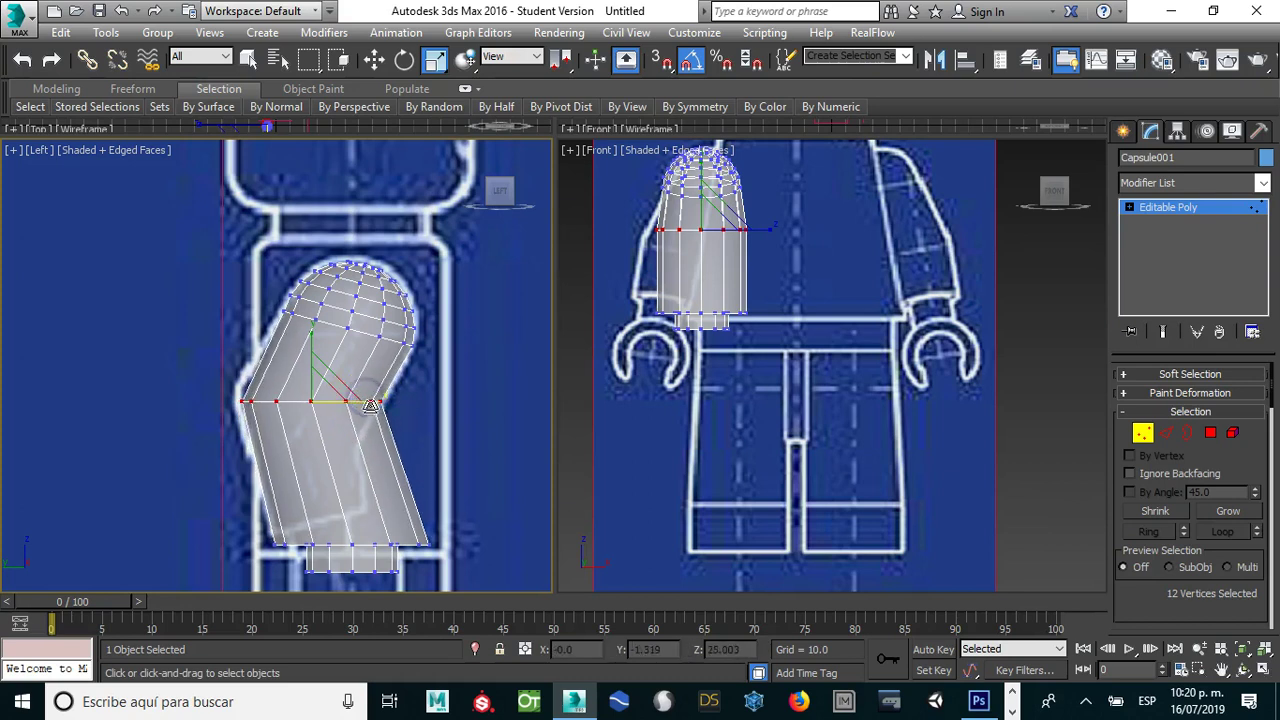
key("w")
left_click_drag(362, 403, 357, 401)
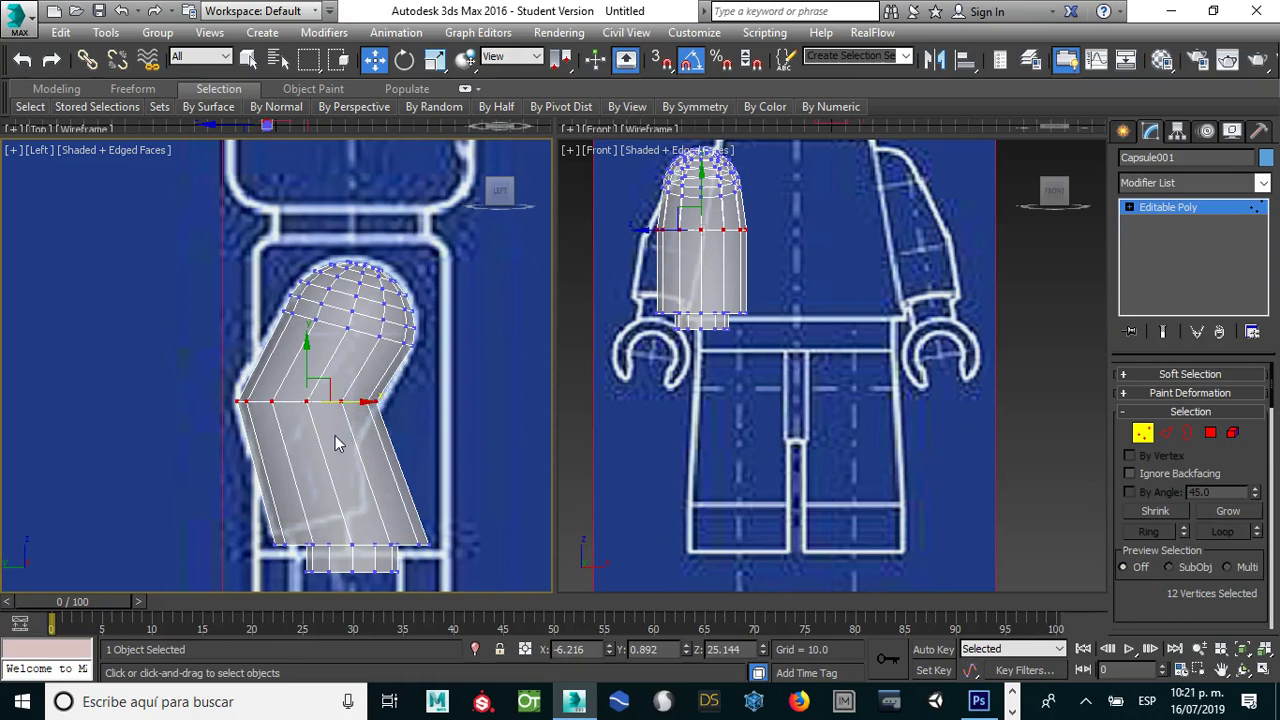
Step: Tilt the elbow ring about -5° and move it down and right along the blueprint bend
key("e")
left_click_drag(351, 372, 355, 398)
key("w")
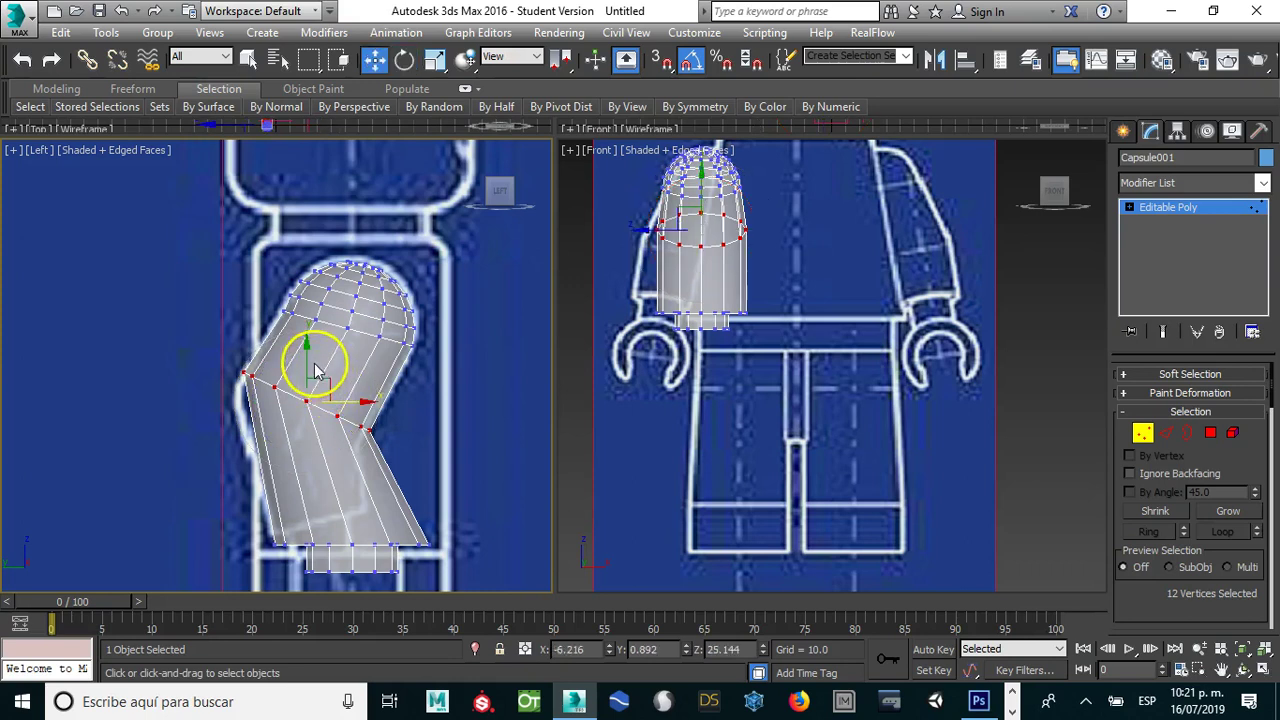
left_click_drag(306, 362, 306, 374)
mouse_move(343, 423)
left_mouse_down()
mouse_move(306, 389)
mouse_move(348, 420)
left_mouse_up()
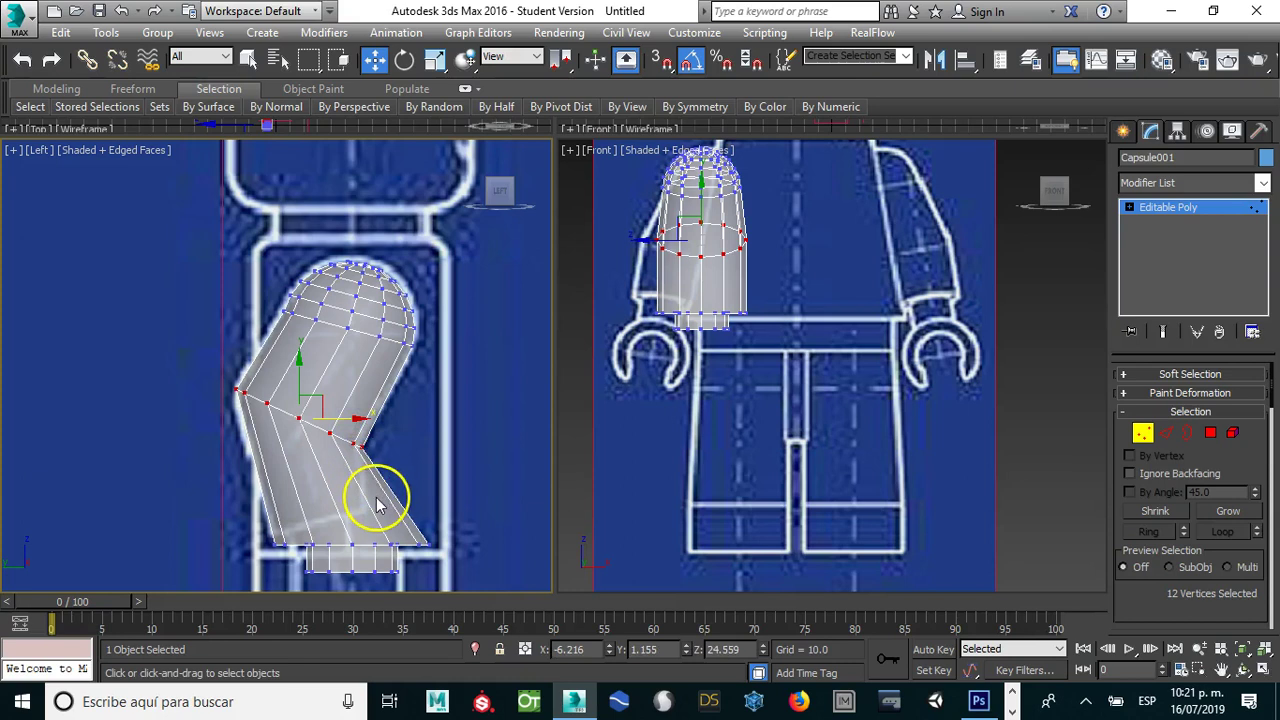
middle_click_drag(400, 451, 390, 287)
scroll(223, 457, "up", 2)
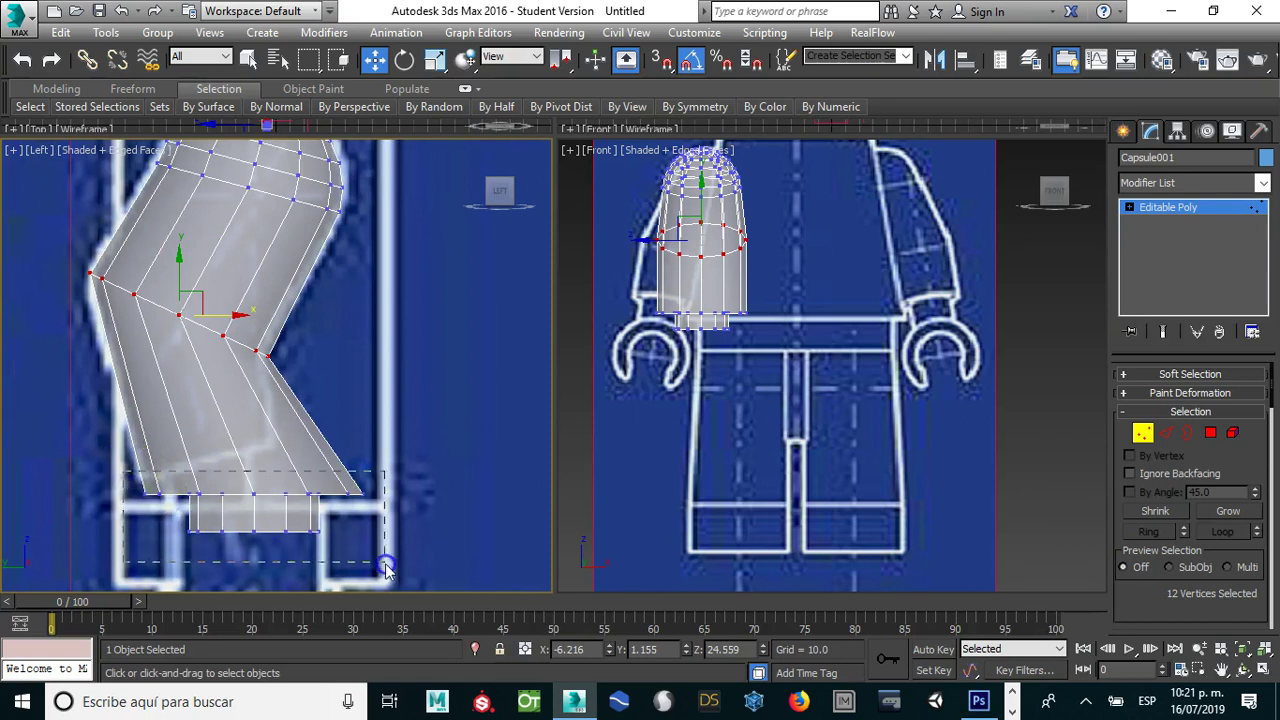
Step: Select the bottom wrist vertex rows and rotate them about 15°
left_click_drag(390, 570, 390, 572)
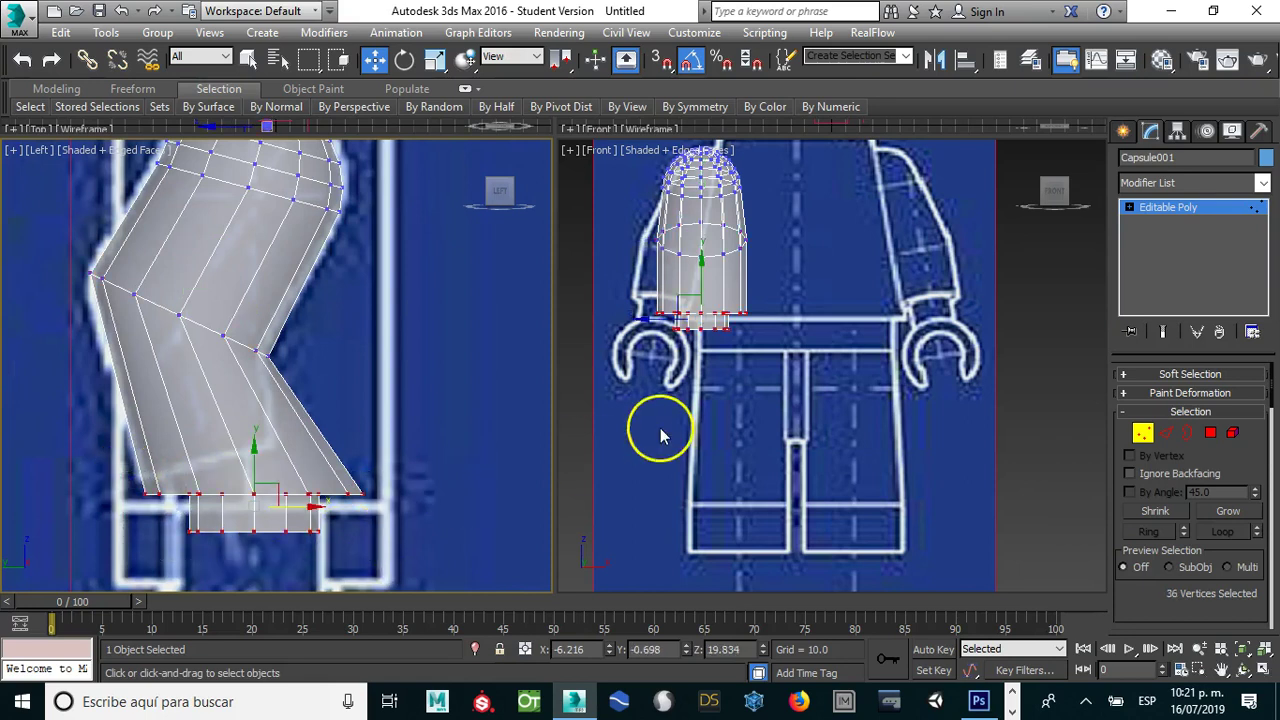
mouse_move(671, 357)
middle_mouse_down("alt")
mouse_move(680, 275)
mouse_move(666, 349)
middle_mouse_up("alt")
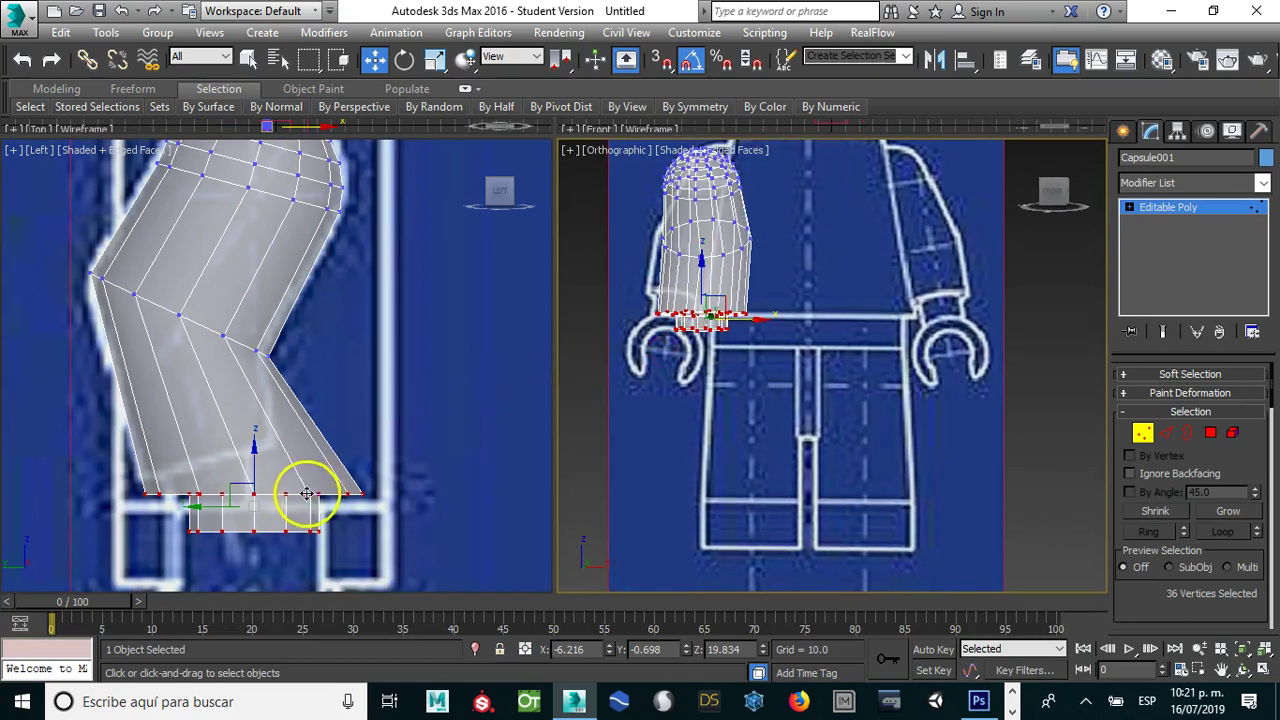
key("f")
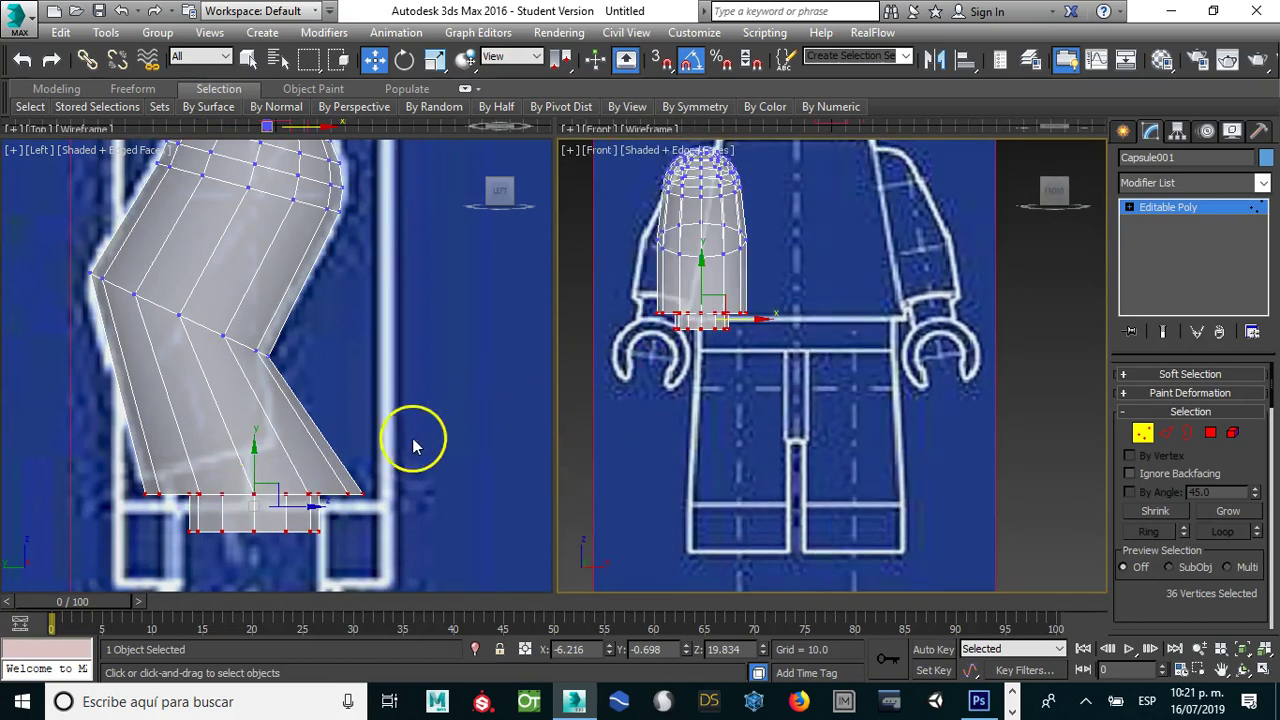
left_click(258, 492)
right_click(268, 500)
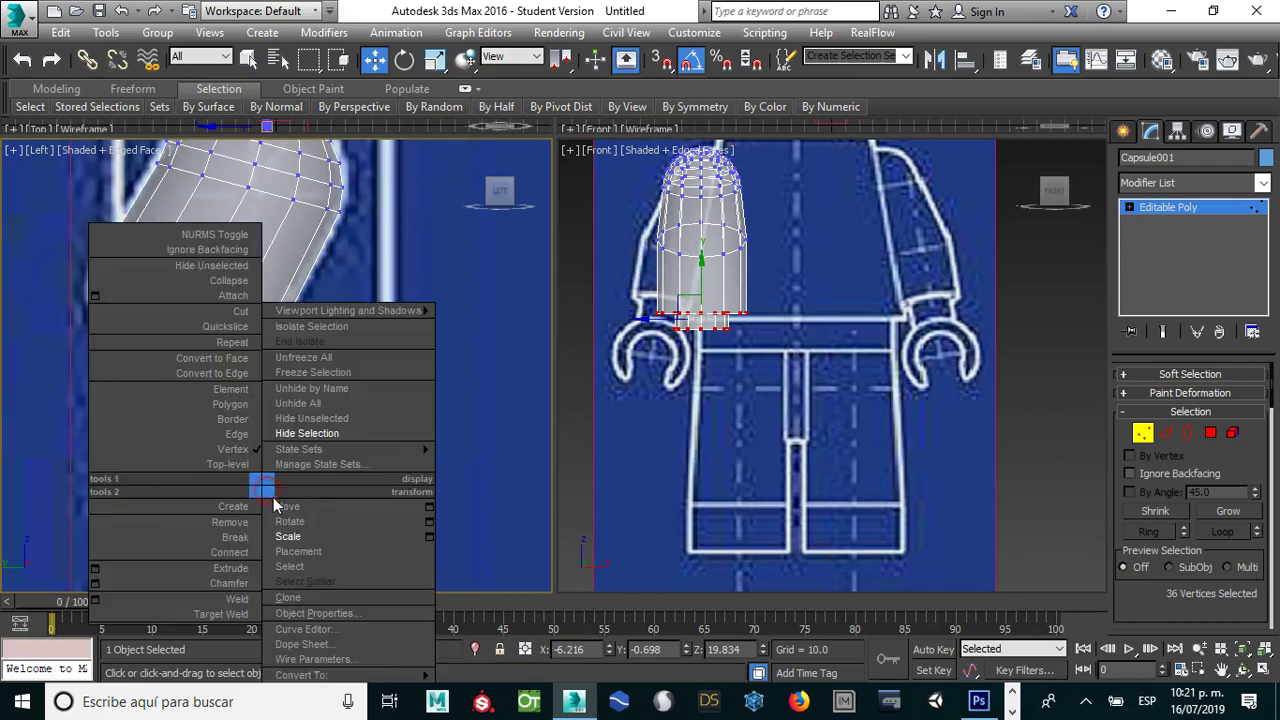
left_click(285, 520)
left_click_drag(294, 472, 289, 452)
Step: Scale the wrist end to about 69% and move it up-left onto the forearm outline
right_click(265, 497)
left_click(275, 523)
left_click_drag(260, 503, 266, 539)
key("w")
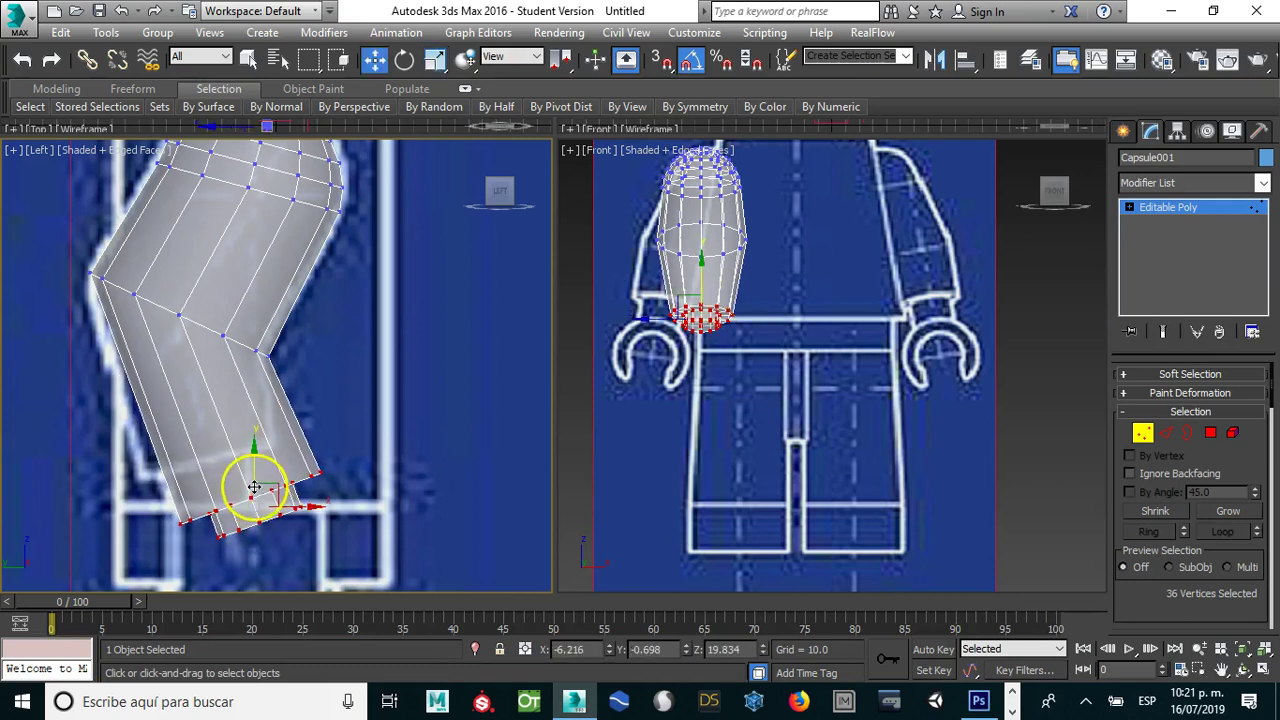
mouse_move(267, 488)
left_mouse_down()
mouse_move(226, 446)
mouse_move(251, 436)
mouse_move(245, 447)
left_mouse_up()
key("e")
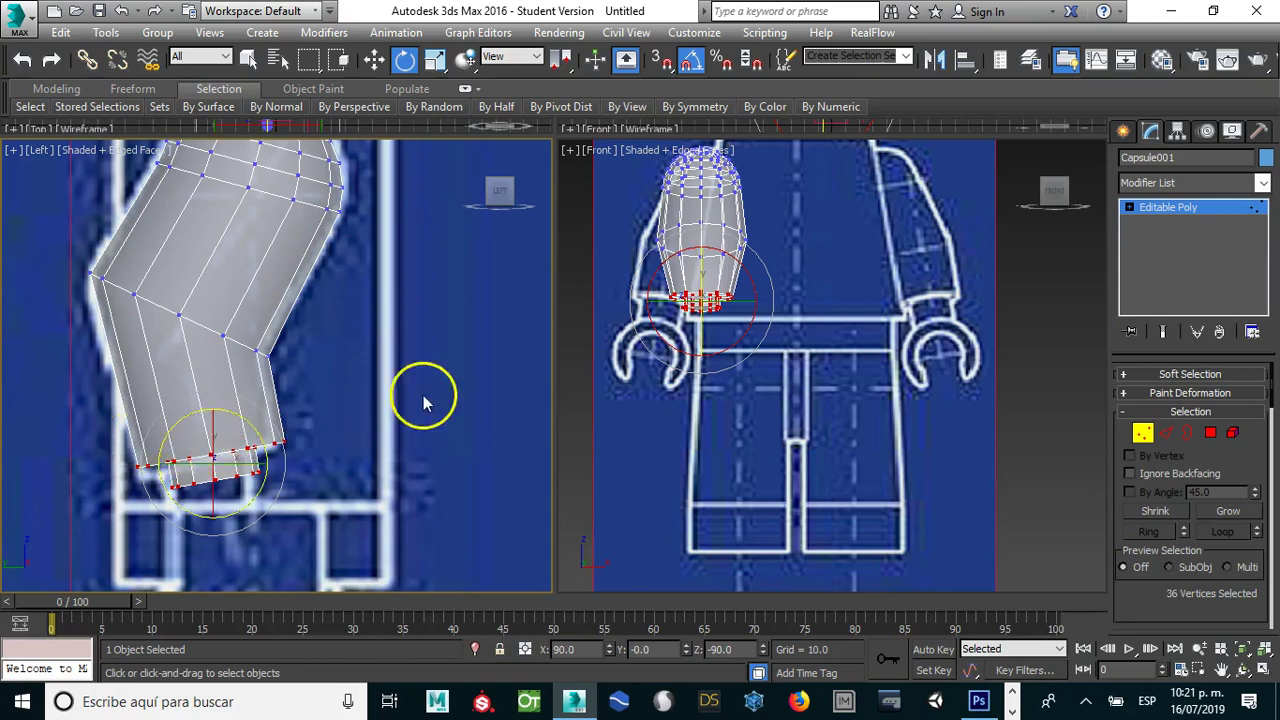
middle_click_drag(722, 263, 713, 311)
Step: In the Front view, narrow the middle vertex ring and scale the top cap to 76% width
left_click(643, 285)
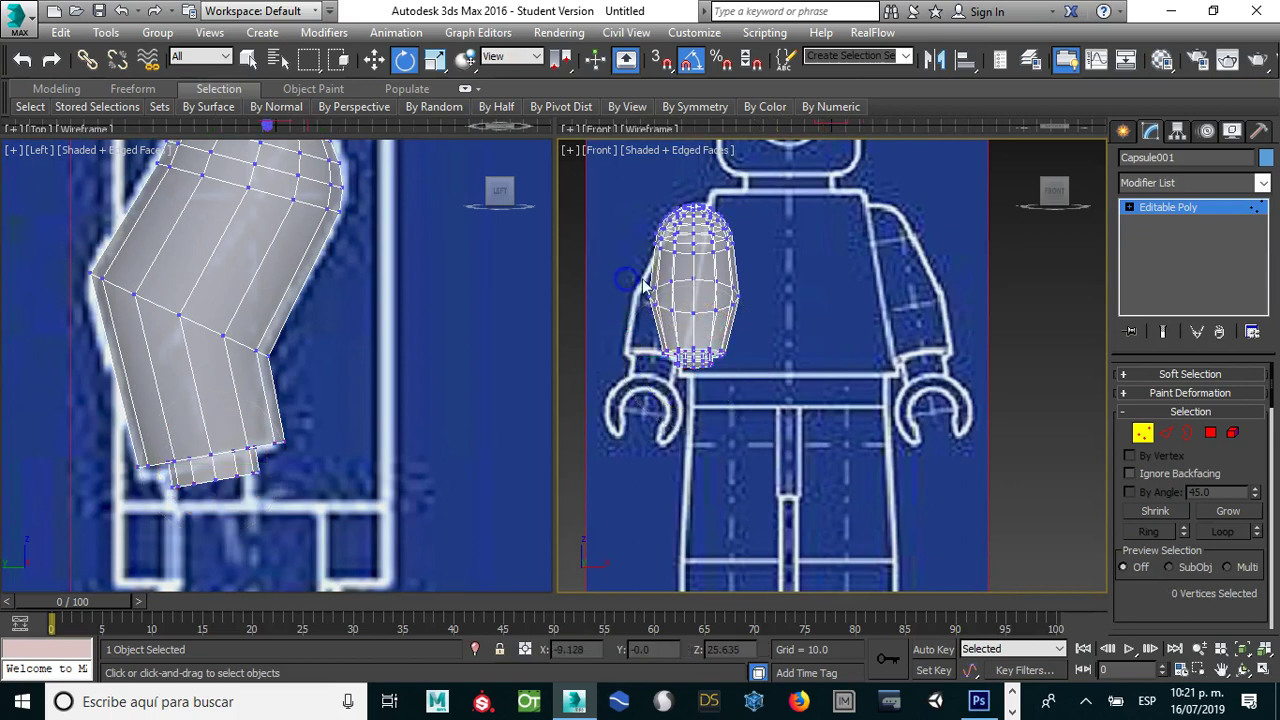
scroll(643, 285, "up", 2)
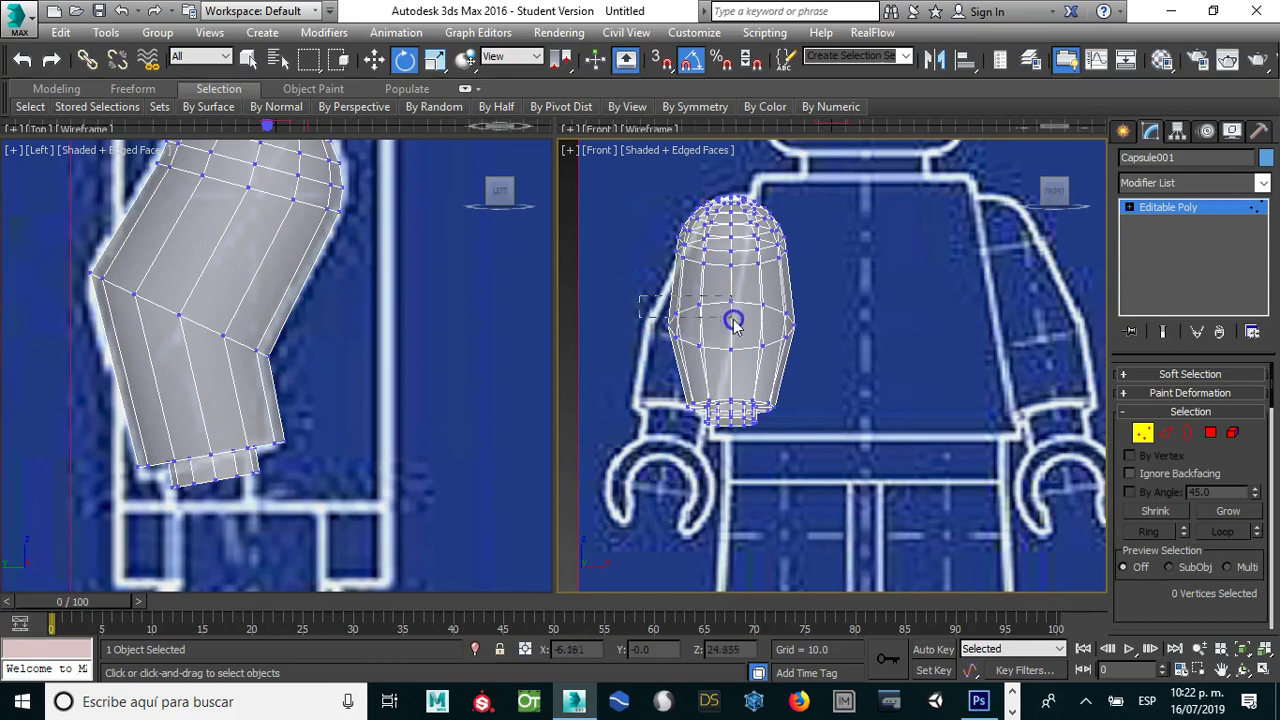
left_click_drag(800, 362, 805, 361)
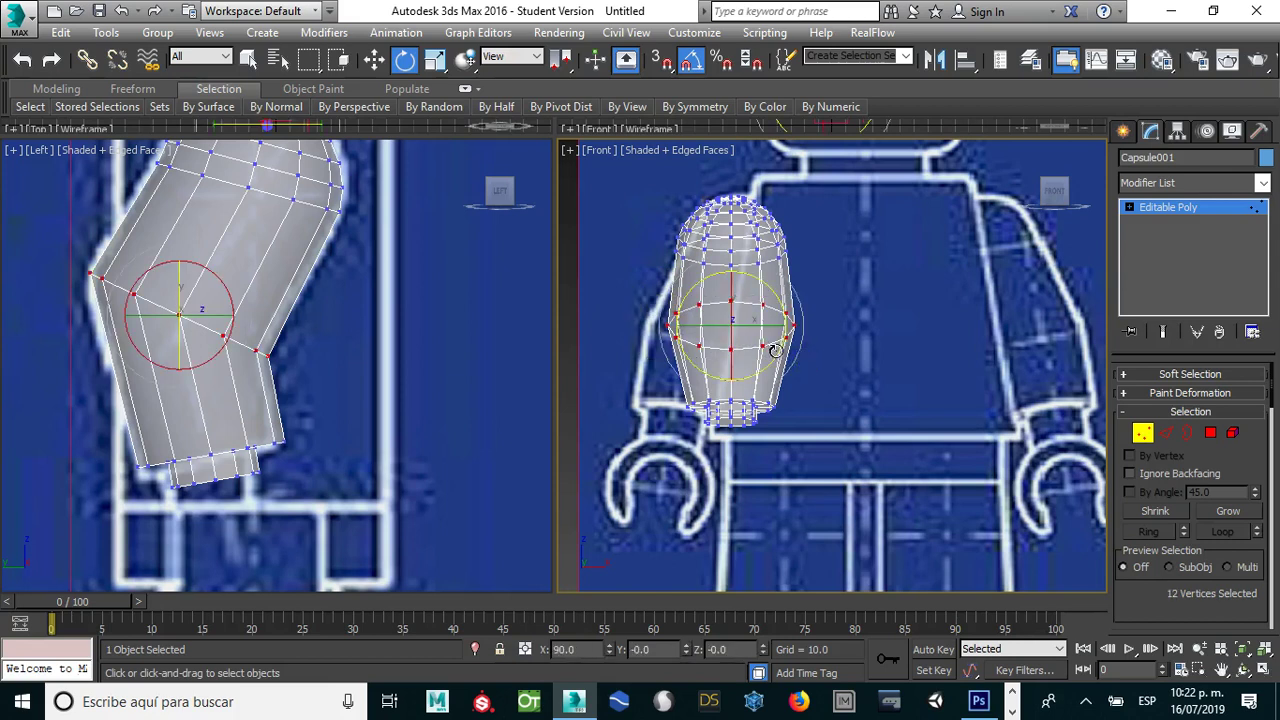
key("r")
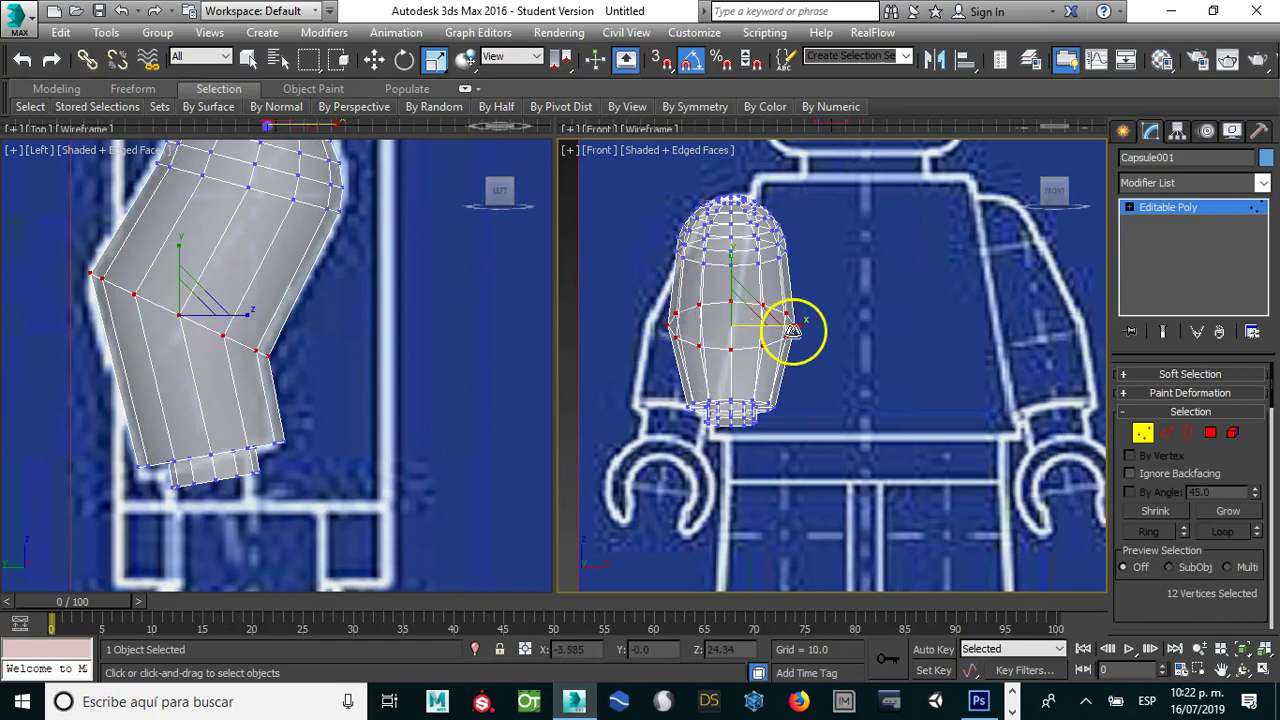
left_click_drag(797, 326, 782, 338)
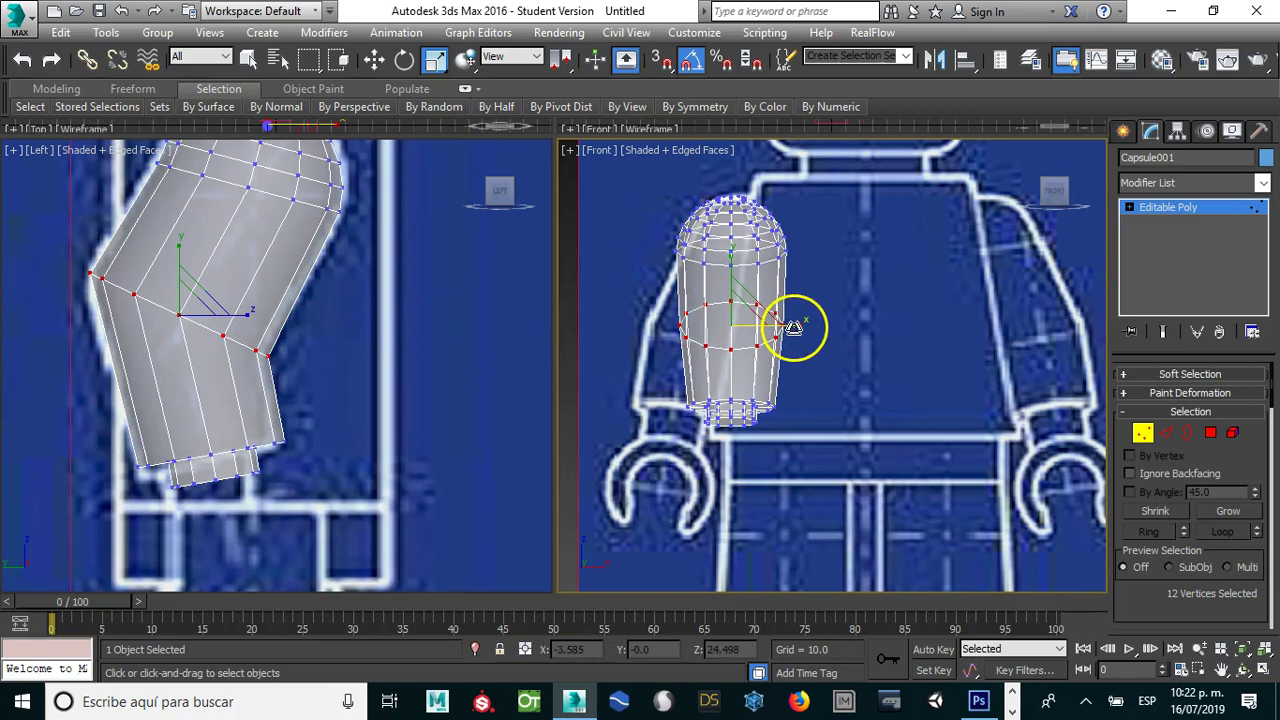
left_click_drag(794, 328, 670, 192)
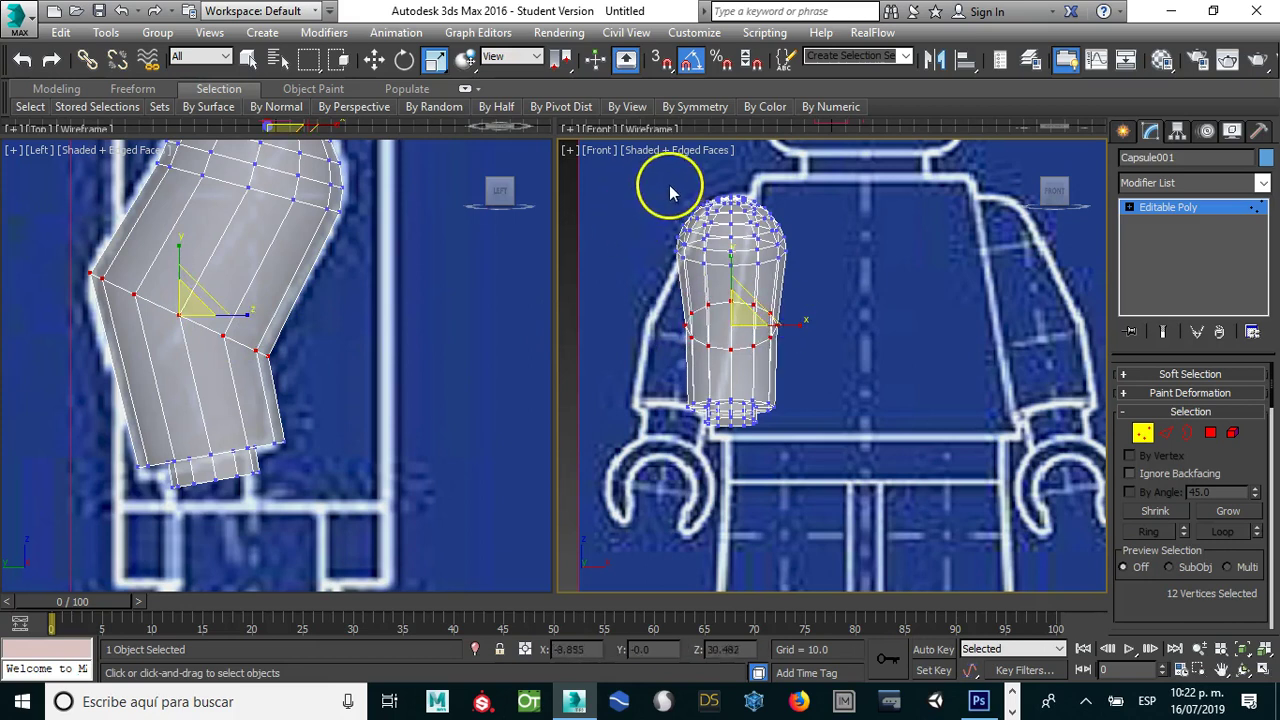
left_click_drag(800, 282, 798, 278)
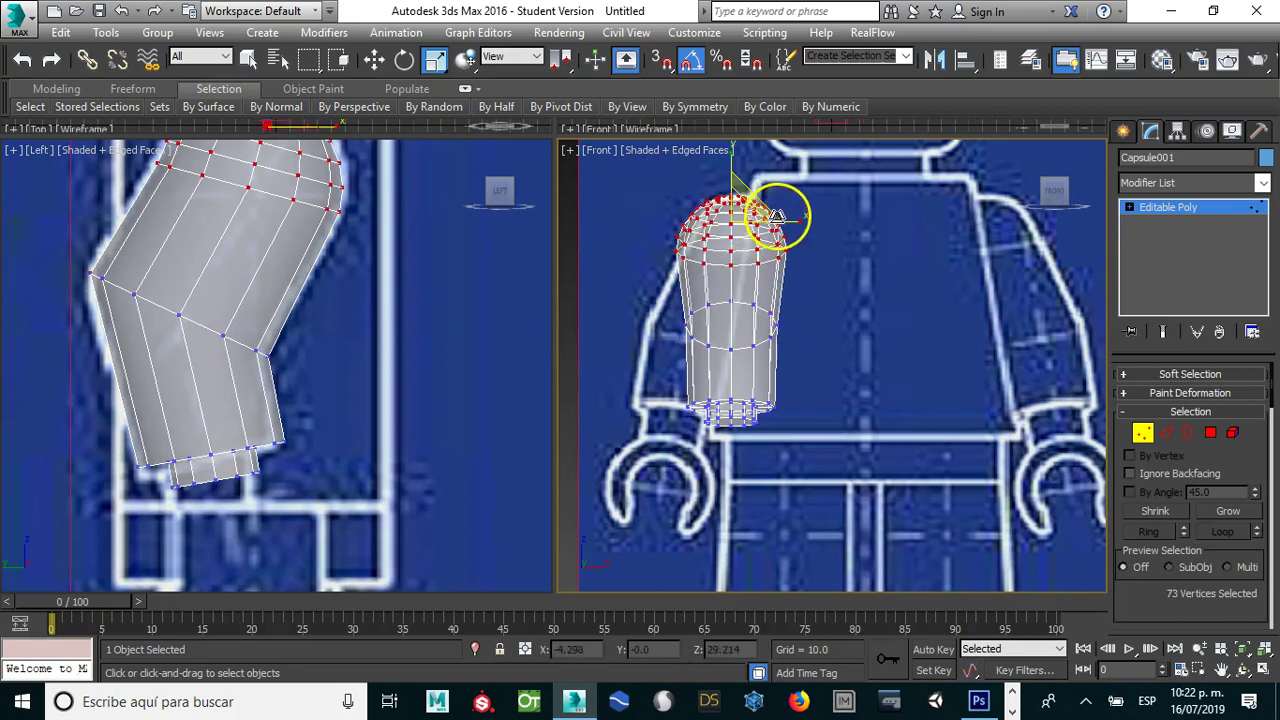
left_click_drag(798, 220, 778, 220)
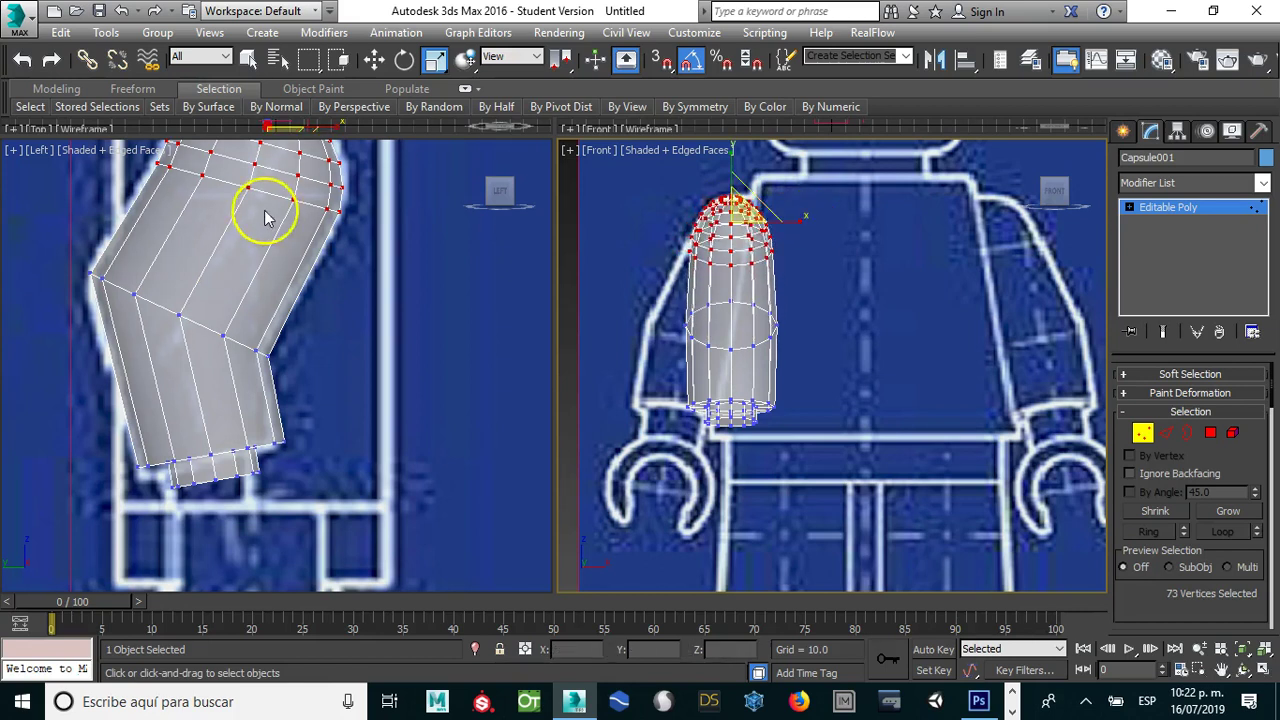
Step: Move the middle ring left so the arm bends at the elbow
left_click(672, 300)
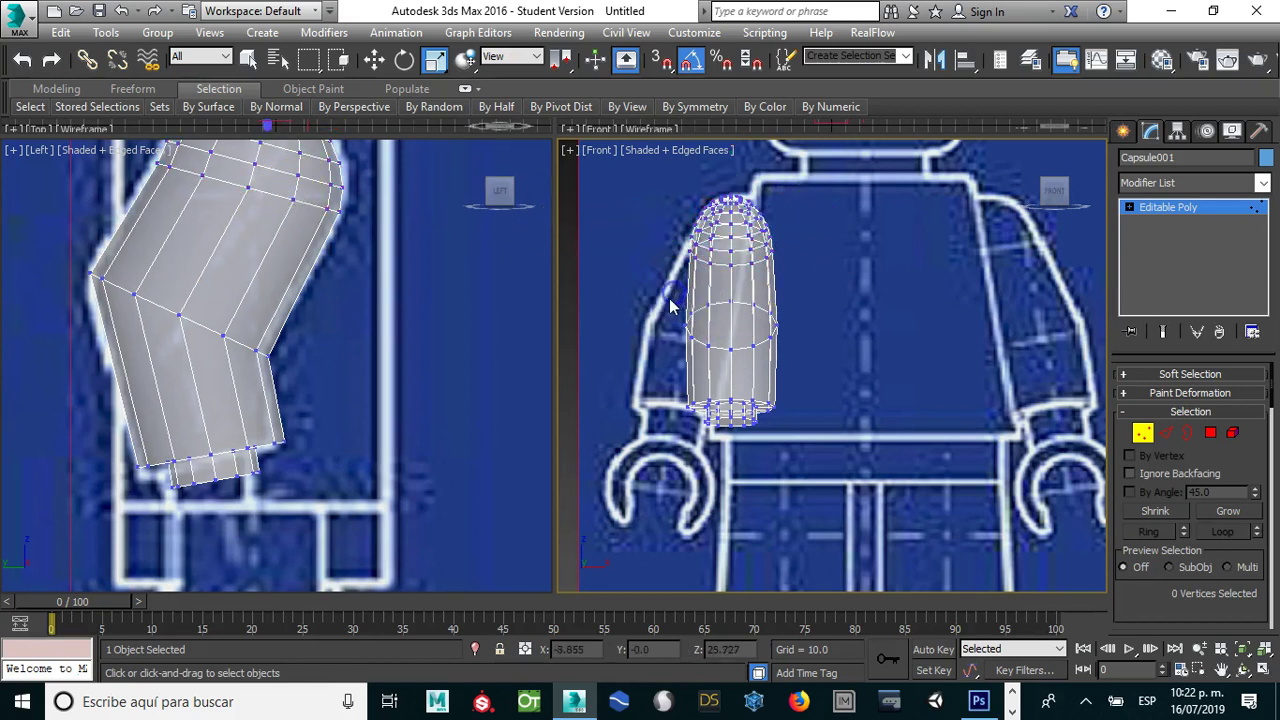
left_click_drag(790, 370, 797, 372)
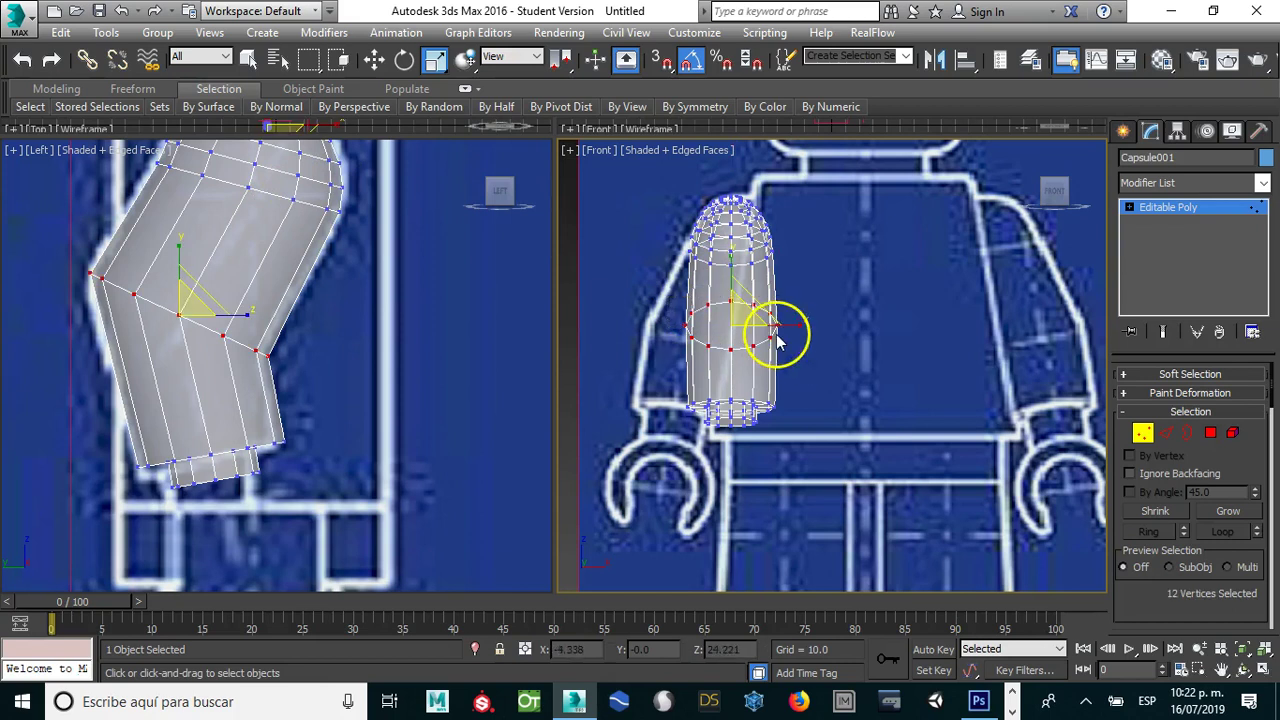
key("w")
left_click_drag(768, 326, 743, 326)
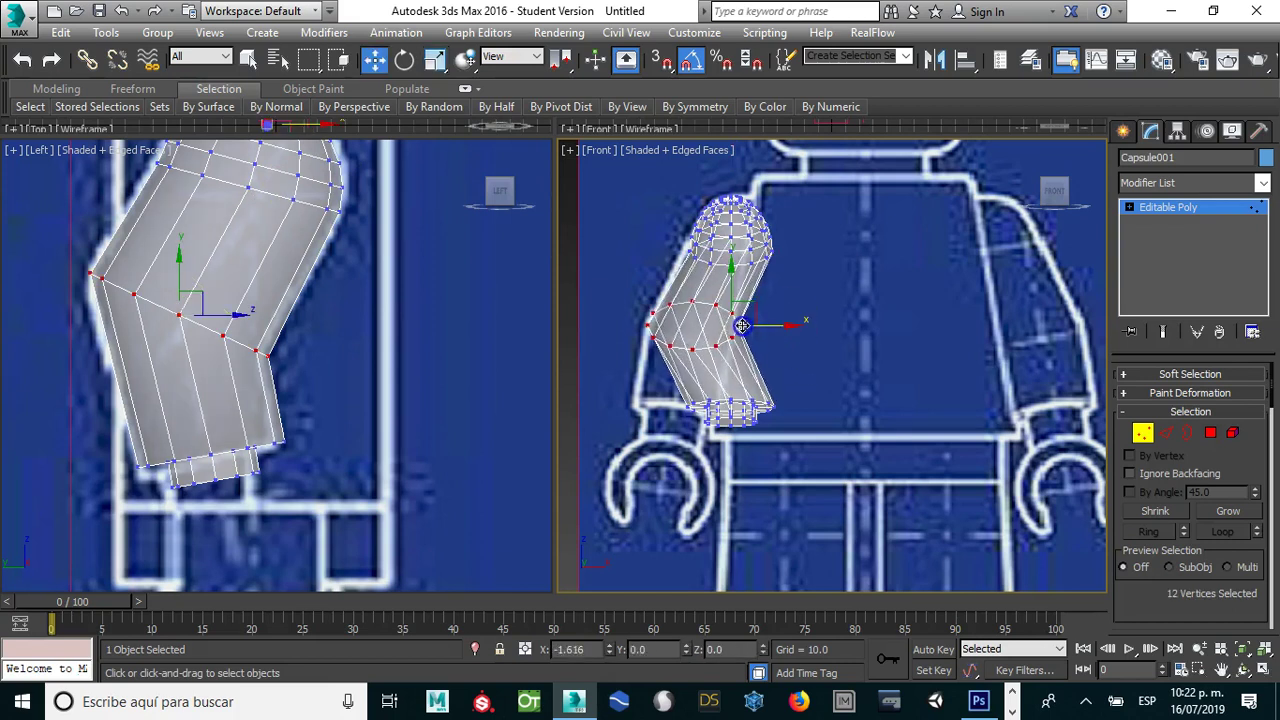
Step: Shift the top cap vertices and the 36 wrist-end vertices left onto the front outline
left_click(679, 183)
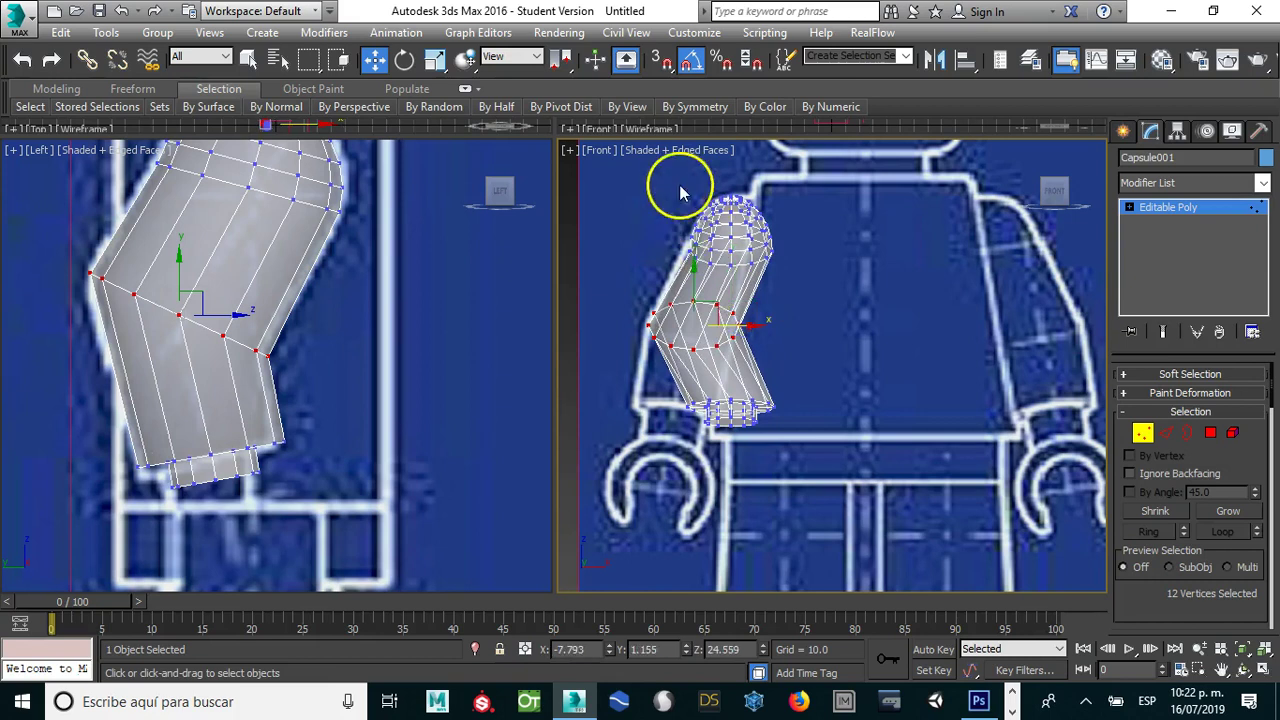
left_click_drag(778, 288, 784, 265)
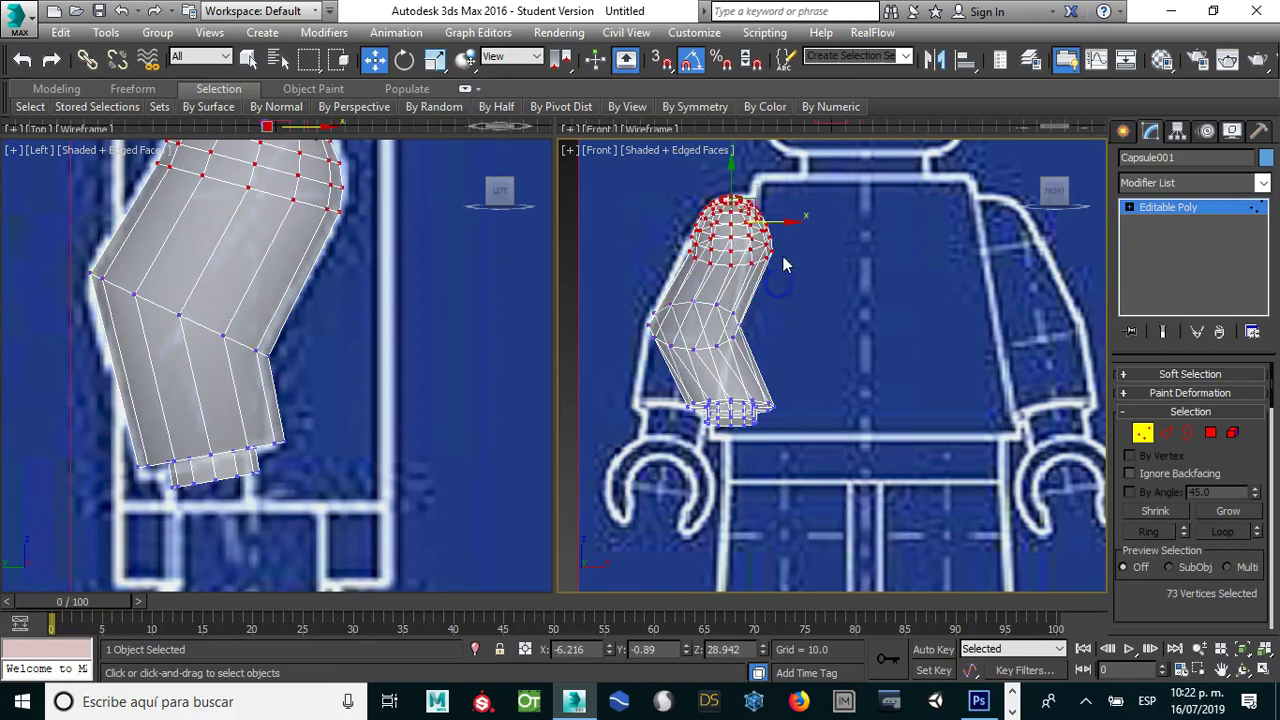
left_click_drag(780, 217, 768, 217)
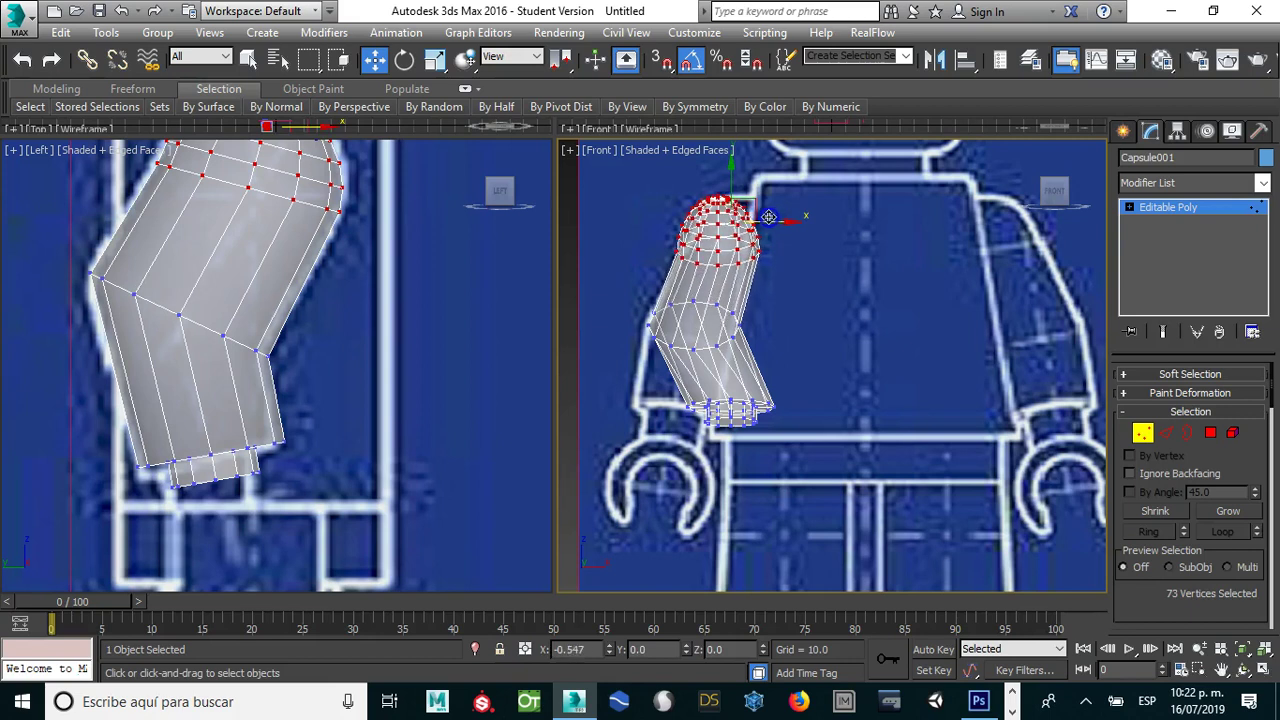
left_click_drag(714, 386, 675, 395)
left_click_drag(847, 456, 847, 456)
left_click_drag(771, 409, 725, 407)
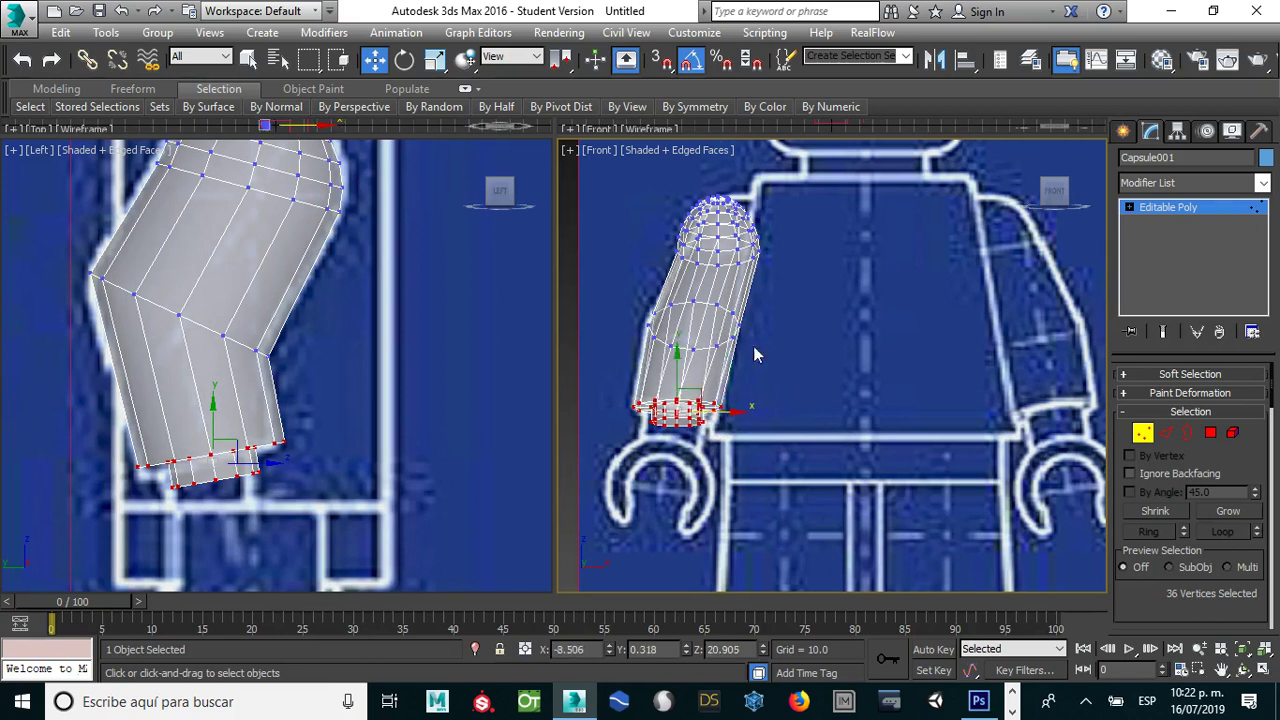
Step: Reselect the top cap and rotate it about 15° to tilt the shoulder tip
scroll(752, 320, "up", 2)
scroll(748, 277, "up", 2)
scroll(720, 250, "up", 1)
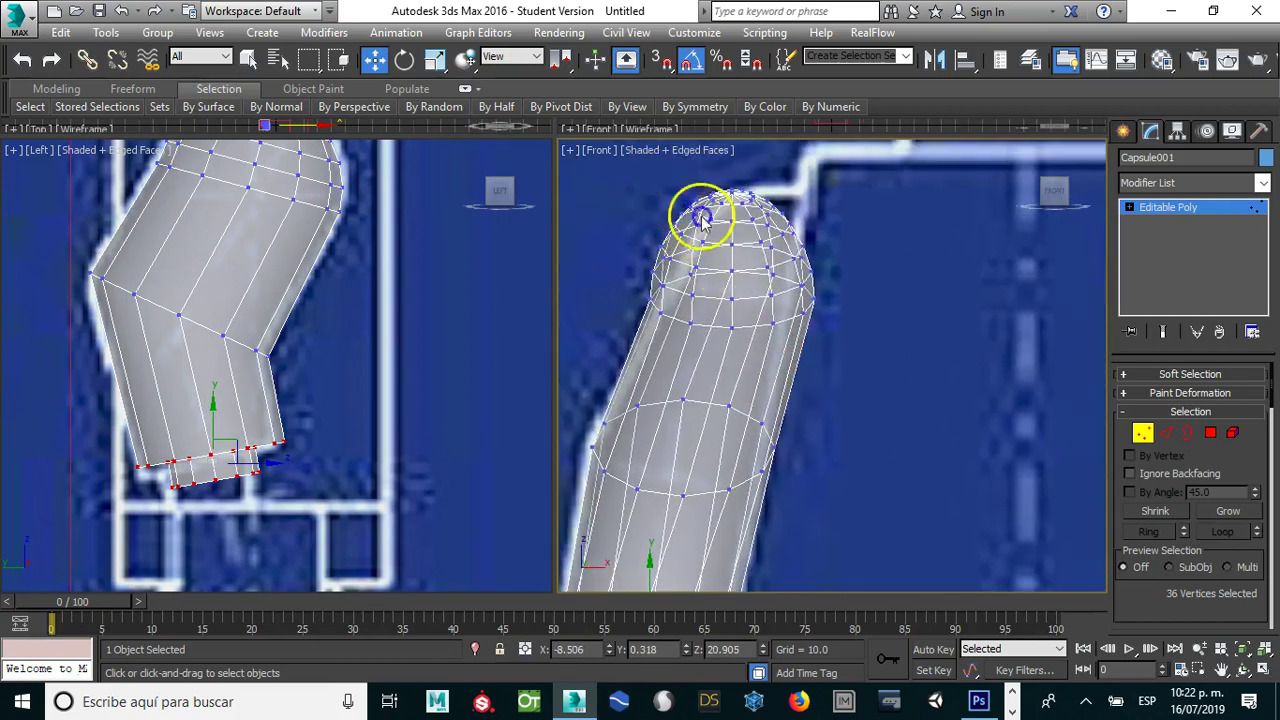
left_click_drag(838, 370, 836, 362)
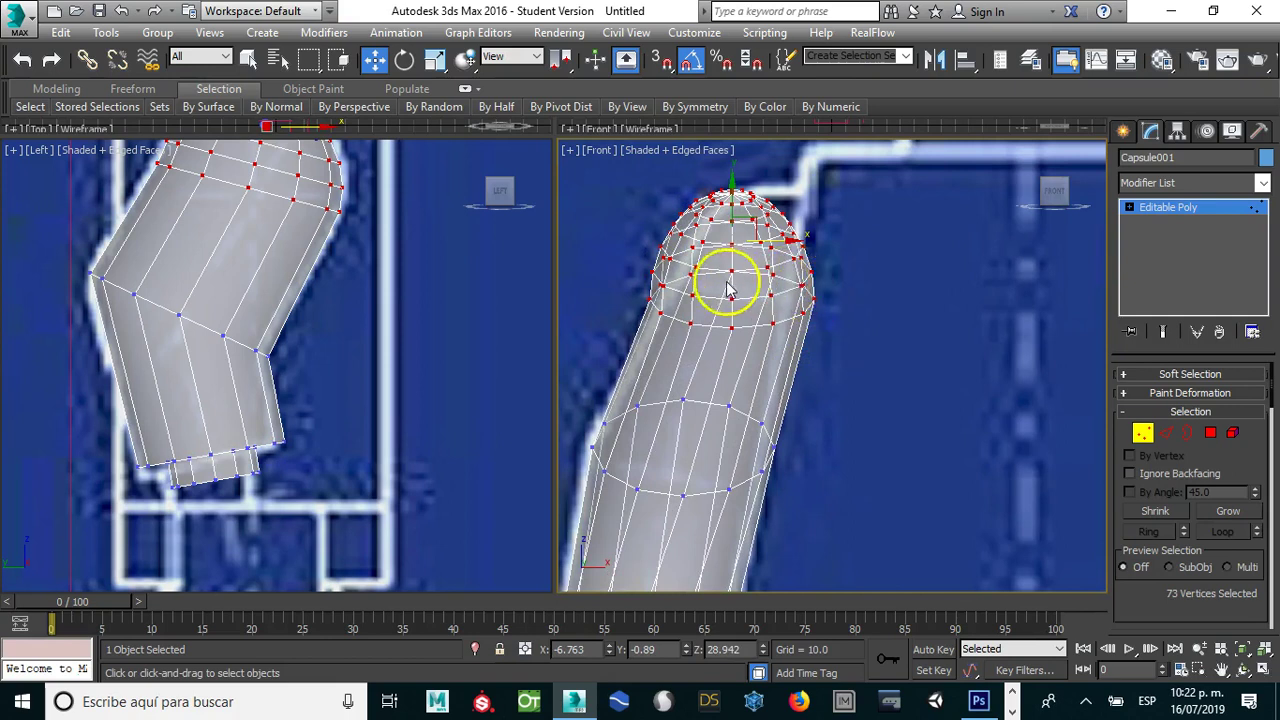
key("e")
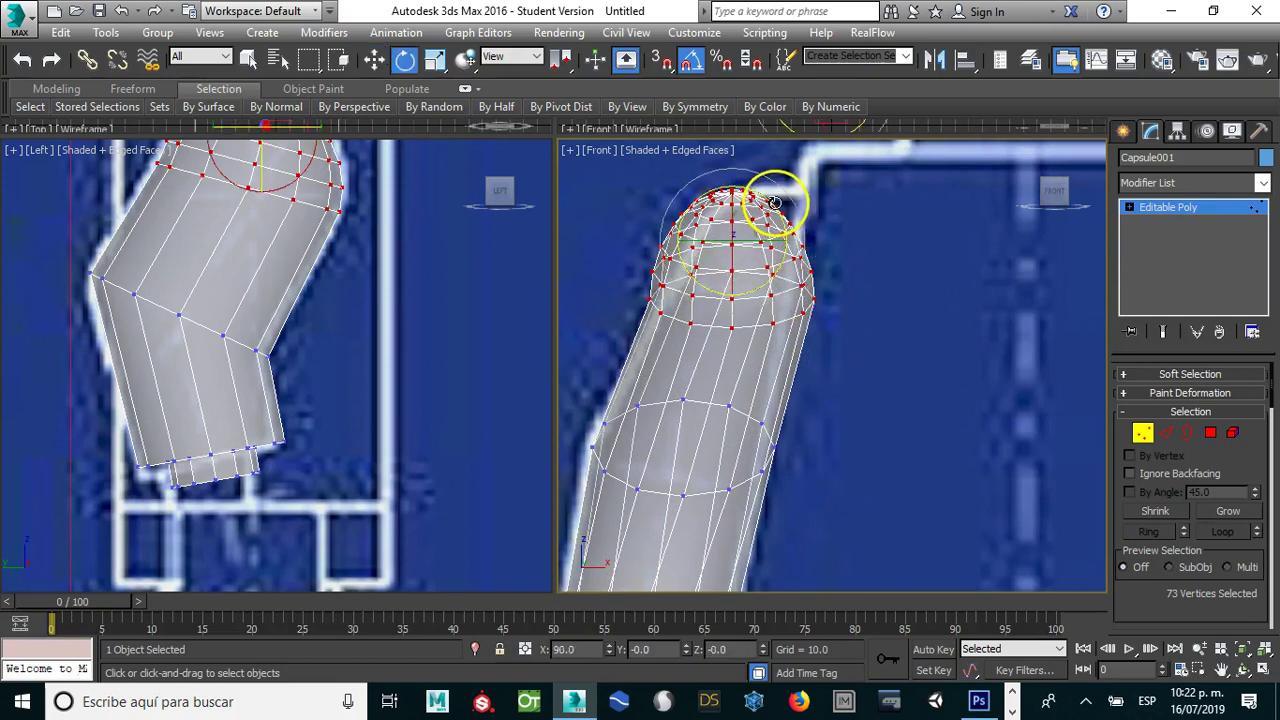
left_click_drag(773, 202, 780, 212)
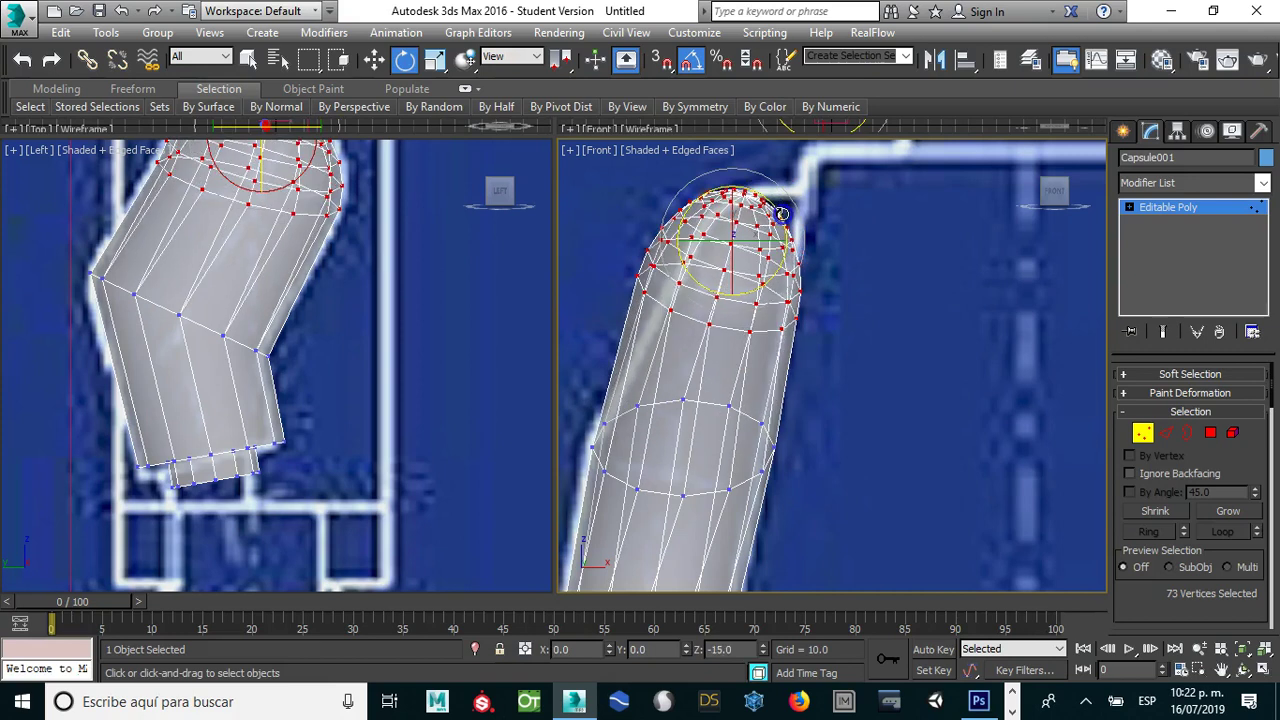
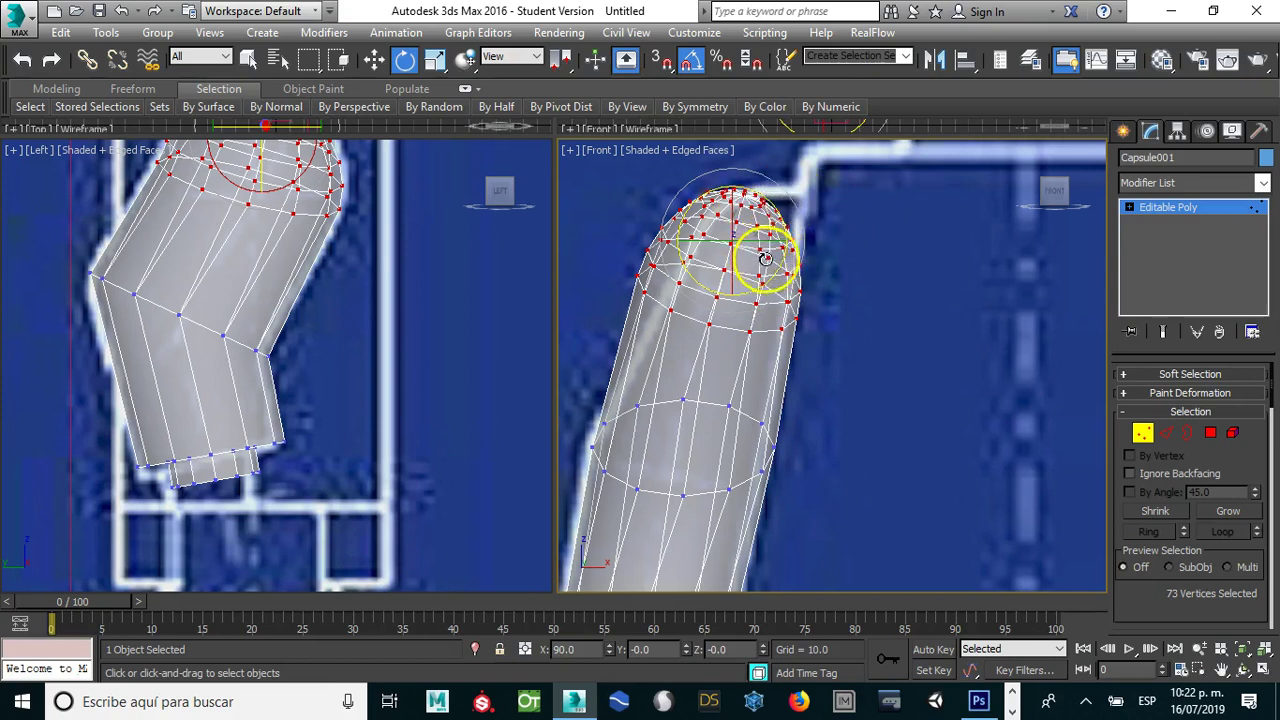
Step: Move the arm's middle vertex ring and nudge the top cap right to fit the blueprint arm
scroll(810, 287, "down", 2)
scroll(810, 287, "down", 2)
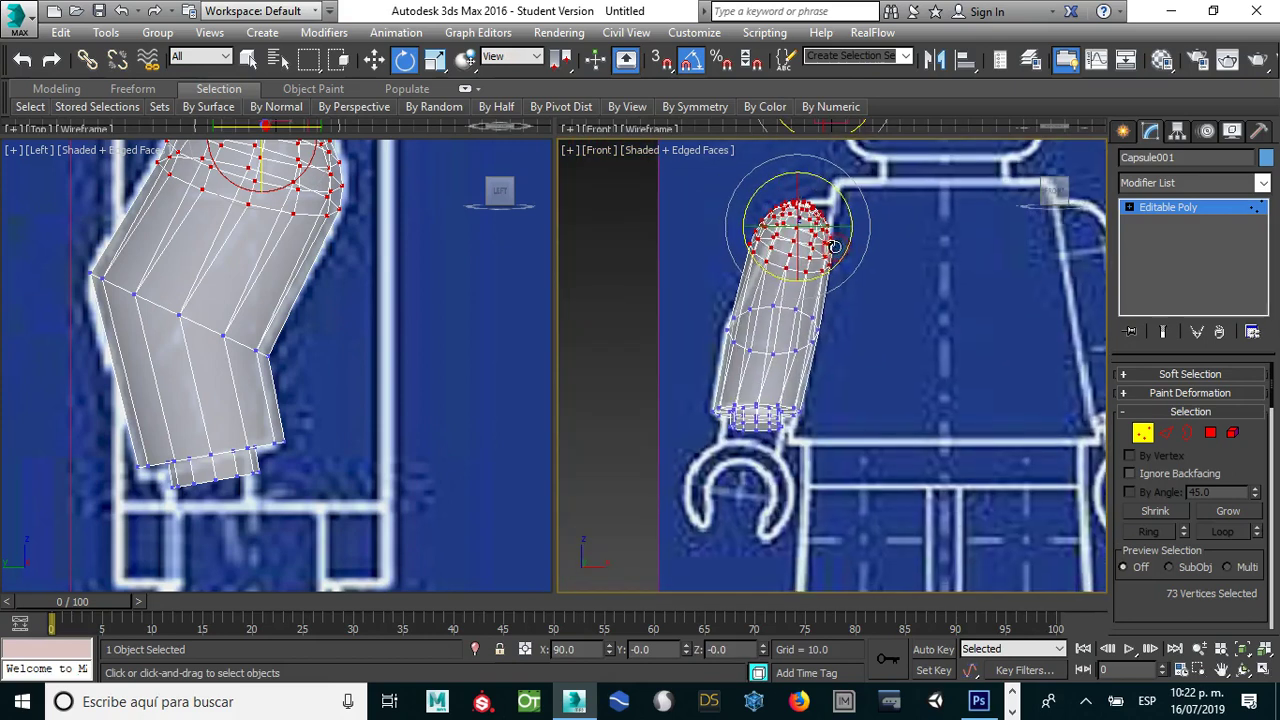
scroll(820, 343, "up", 2)
left_click_drag(688, 288, 828, 374)
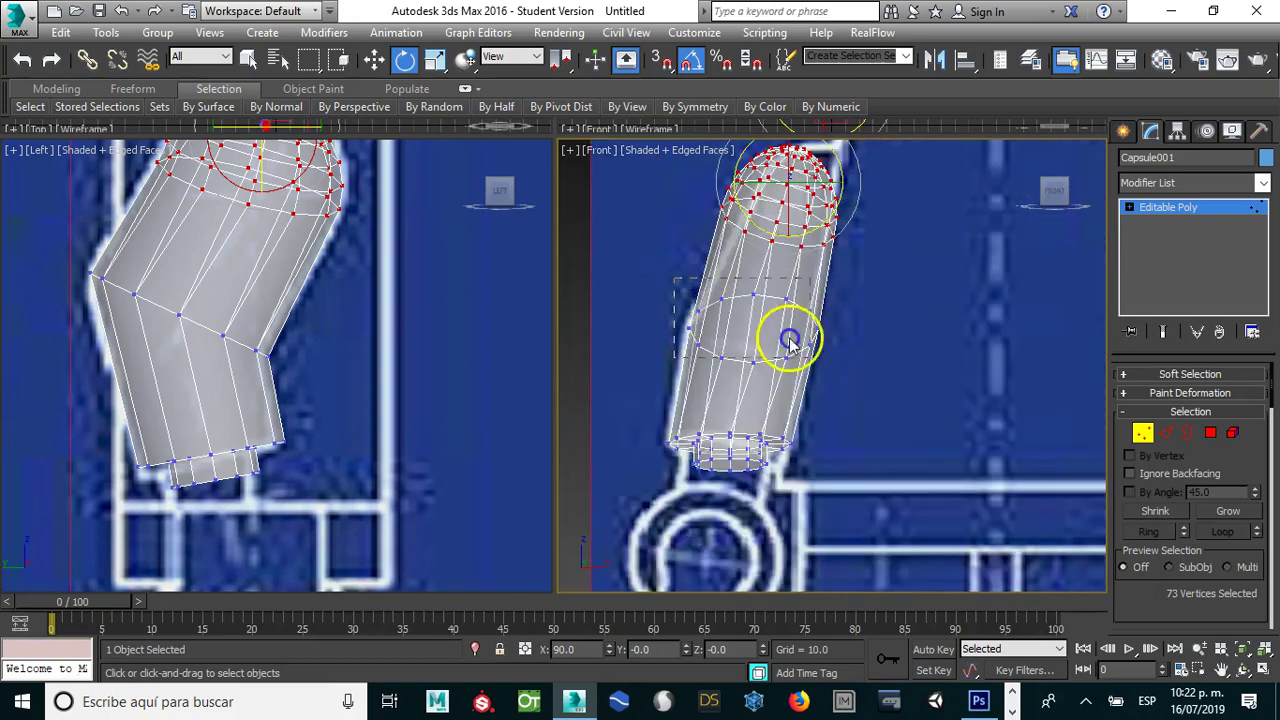
key("w")
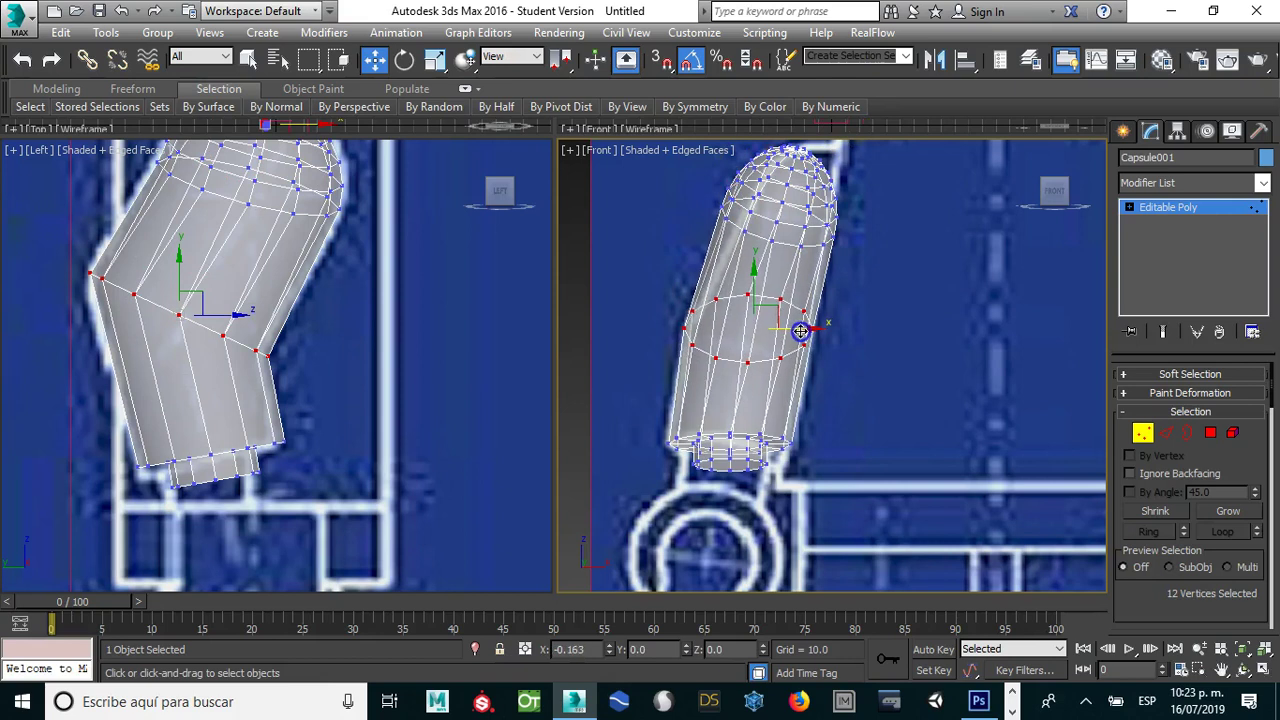
scroll(787, 262, "down", 2)
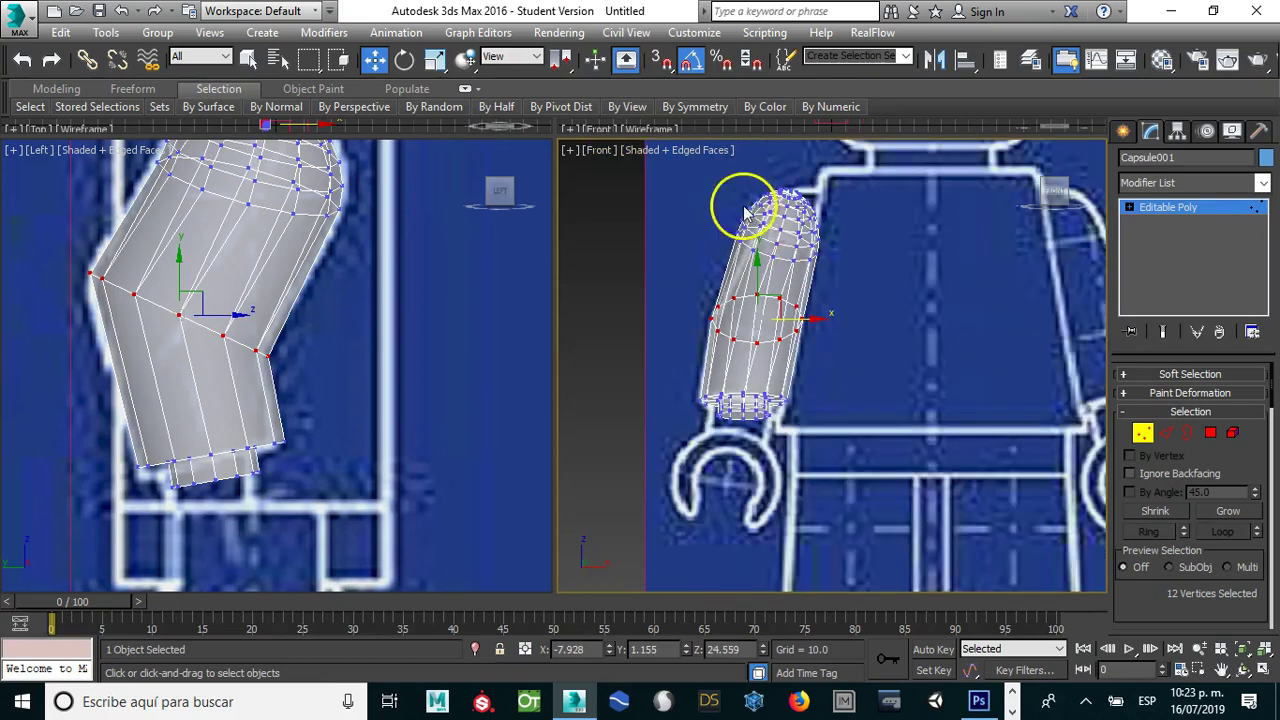
left_click_drag(715, 168, 843, 268)
left_click_drag(824, 213, 829, 213)
middle_click_drag(793, 362, 808, 290)
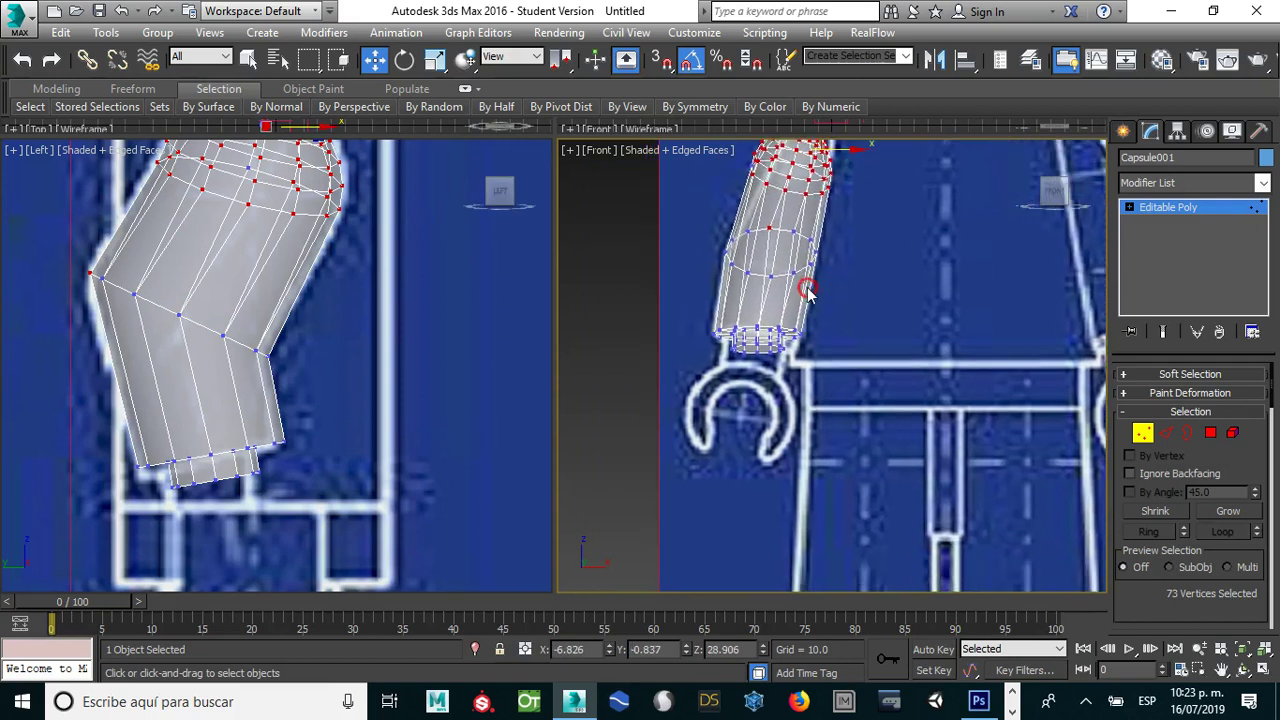
scroll(712, 468, "down", 2)
Step: Leave Vertex mode, make the arm see-through, and hide edged faces in side and front views
left_click(1143, 432)
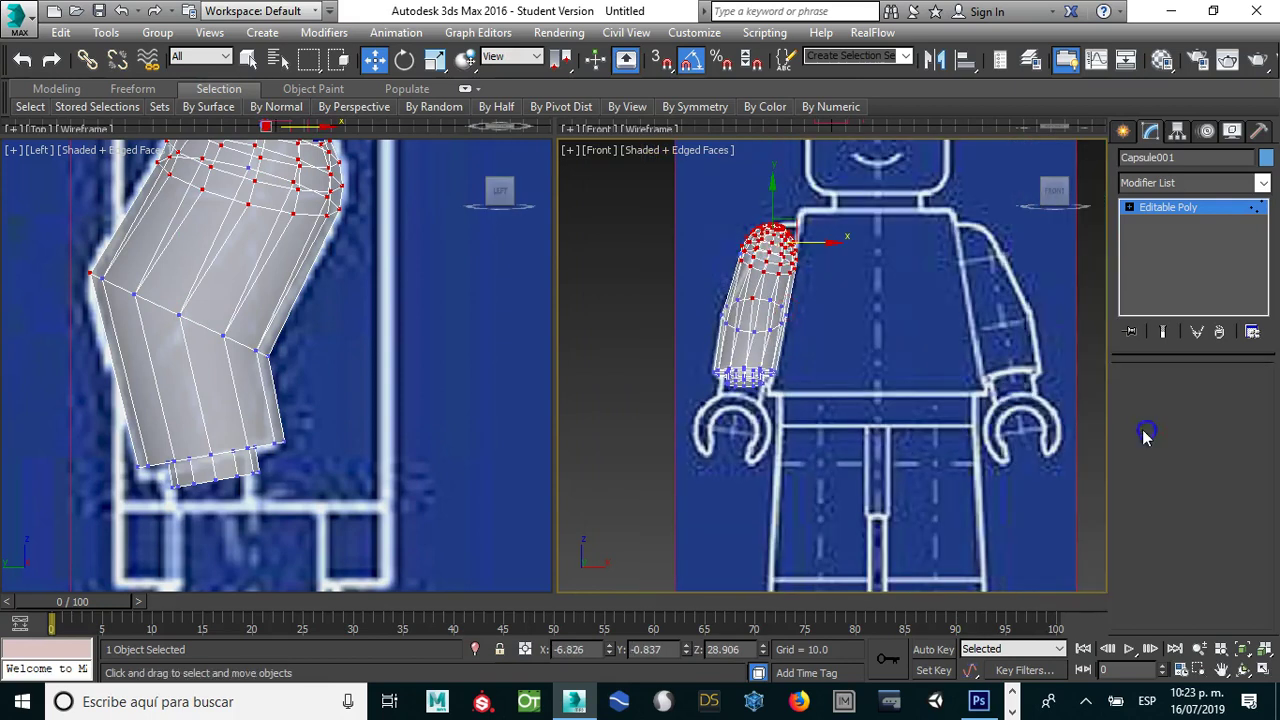
left_click(850, 292)
scroll(299, 255, "down", 2)
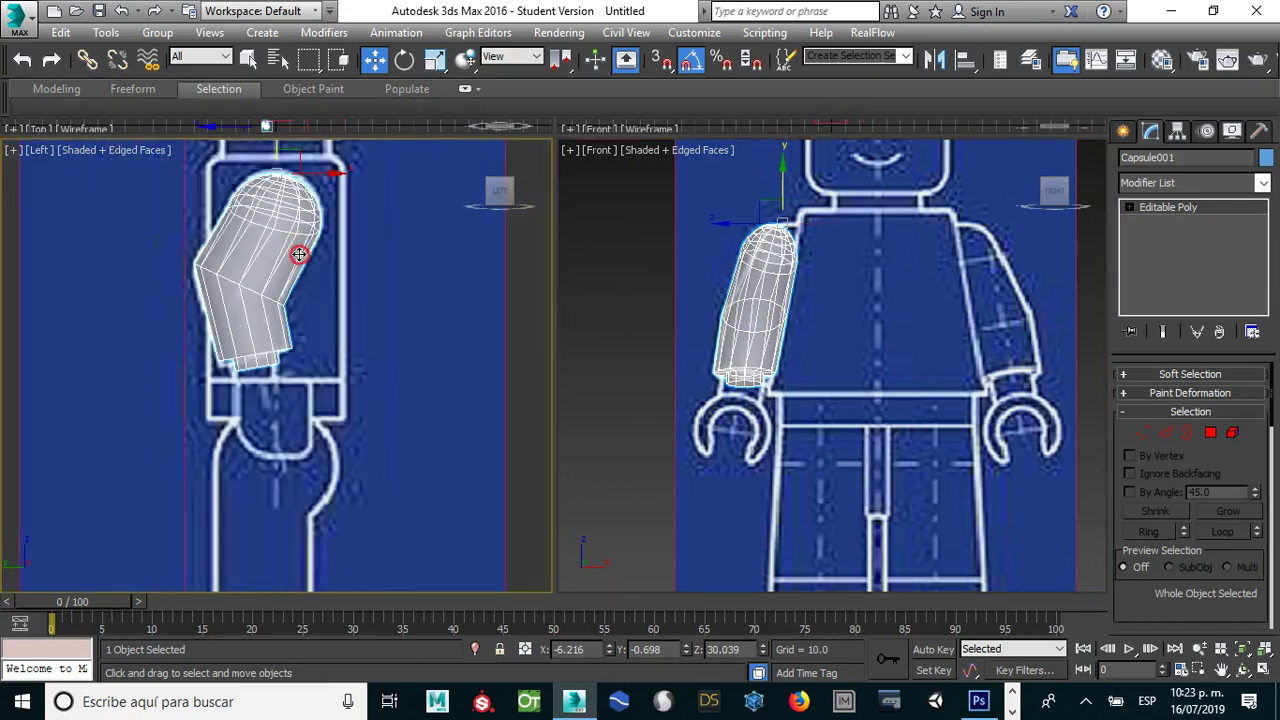
key("alt+x")
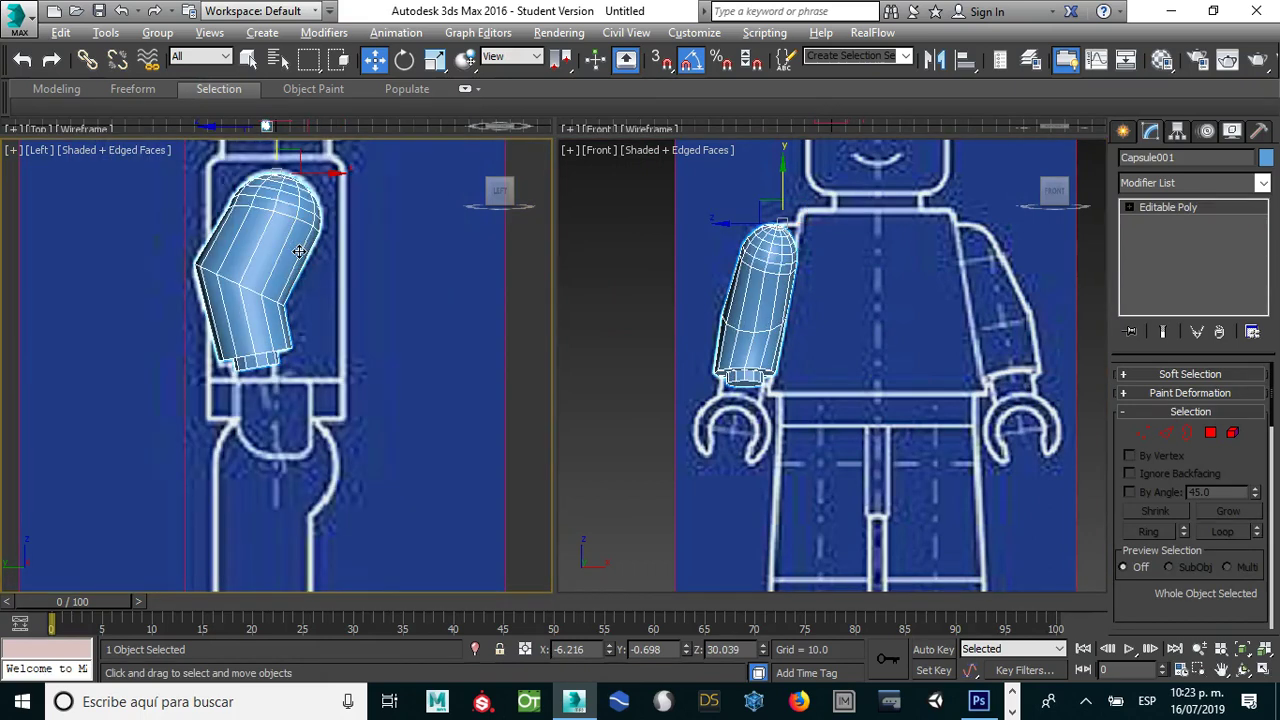
key("F4")
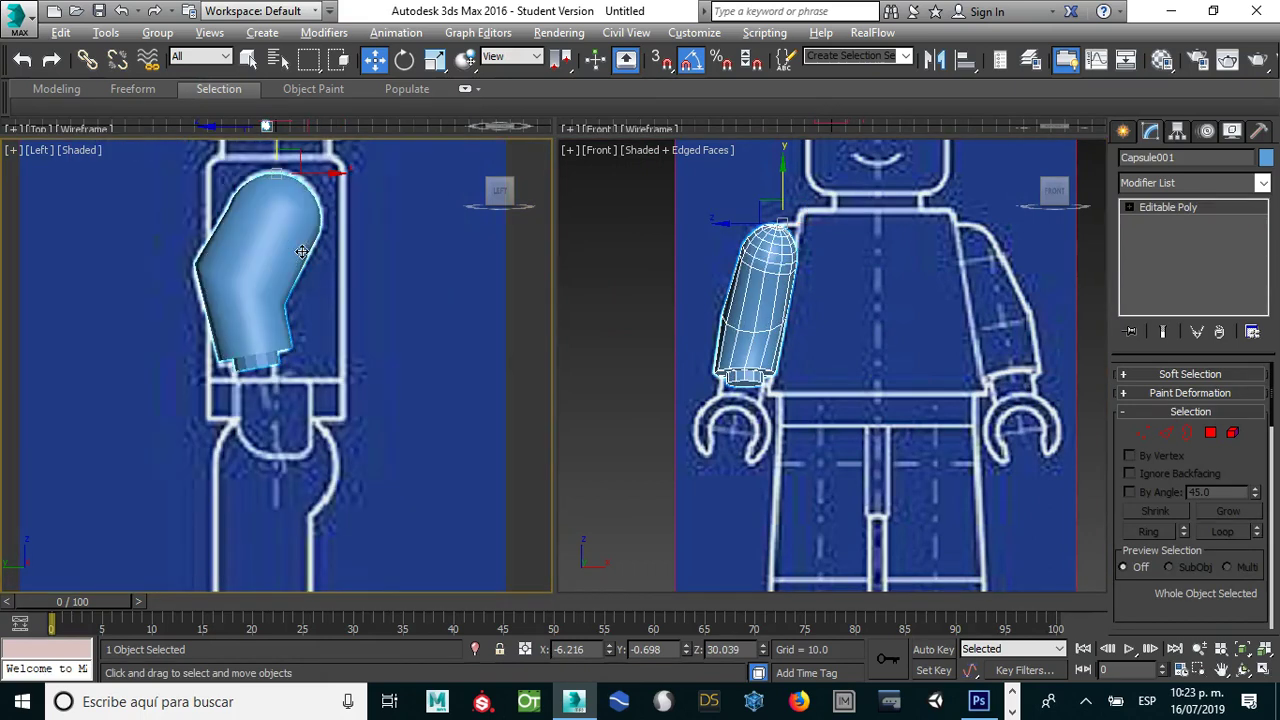
left_click(780, 214)
key("F4")
Step: Deselect the arm, restore edged faces in the front view, and activate the side view
left_click(703, 200)
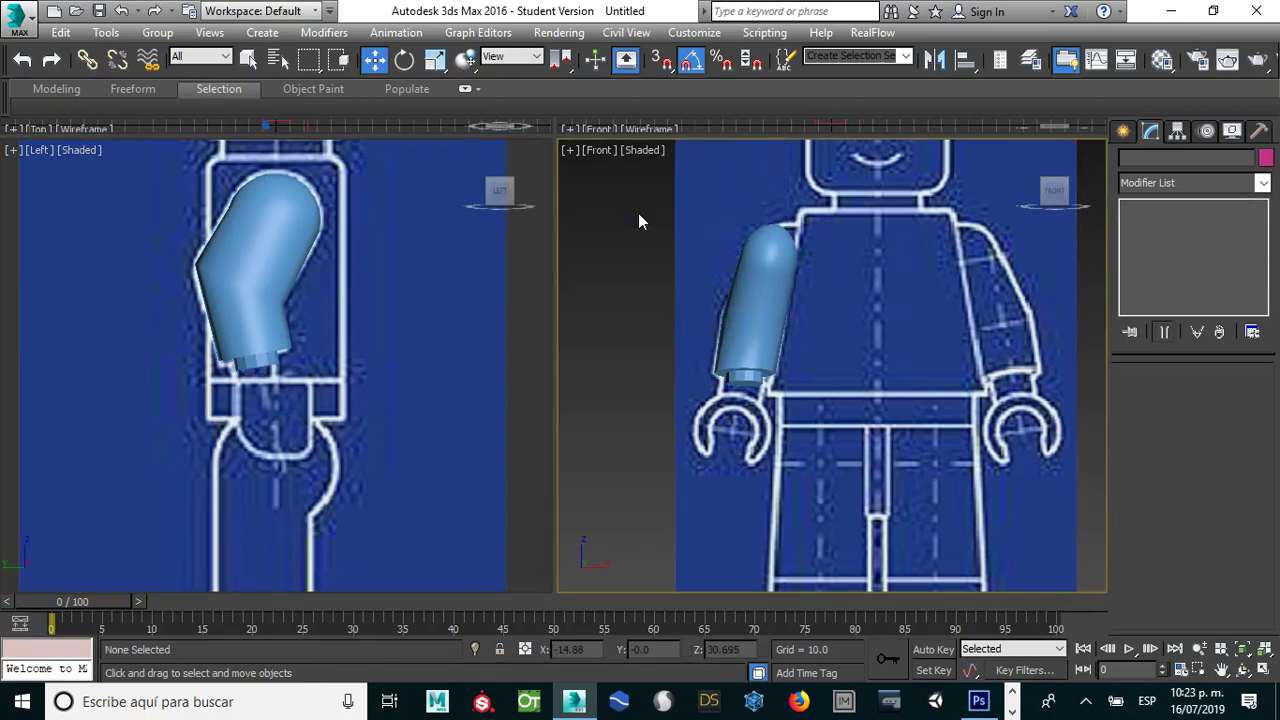
key("F4")
scroll(791, 374, "up", 2)
scroll(771, 375, "up", 3)
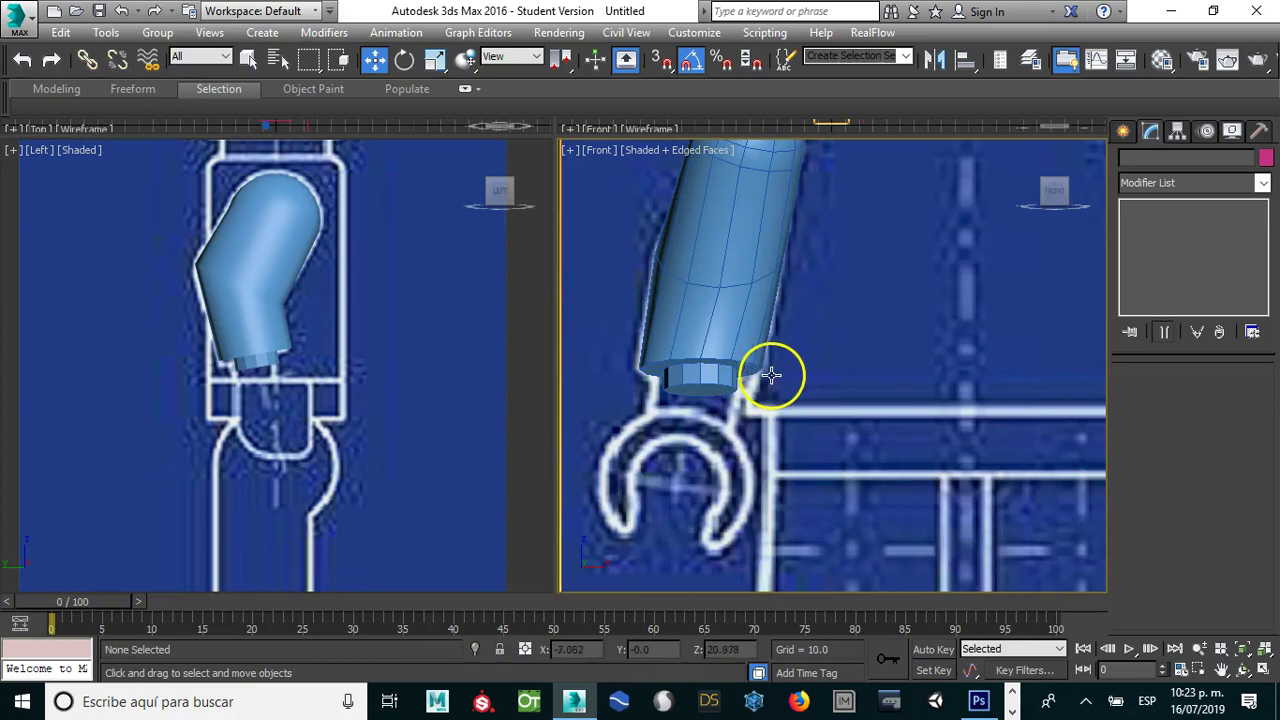
scroll(728, 337, "down", 2)
left_click(372, 448)
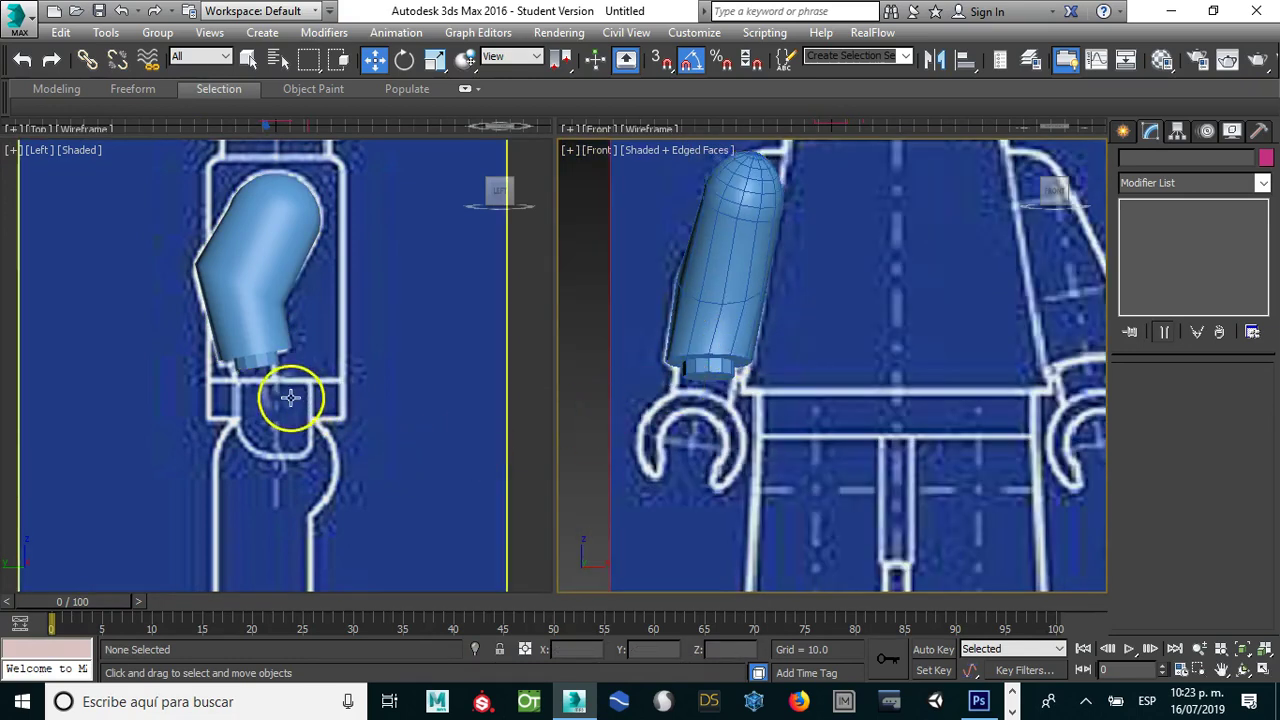
Step: Draw a Standard Primitives tube at the hand ring, radii about 2.18 and 1.182, height 3.844
left_click(1122, 132)
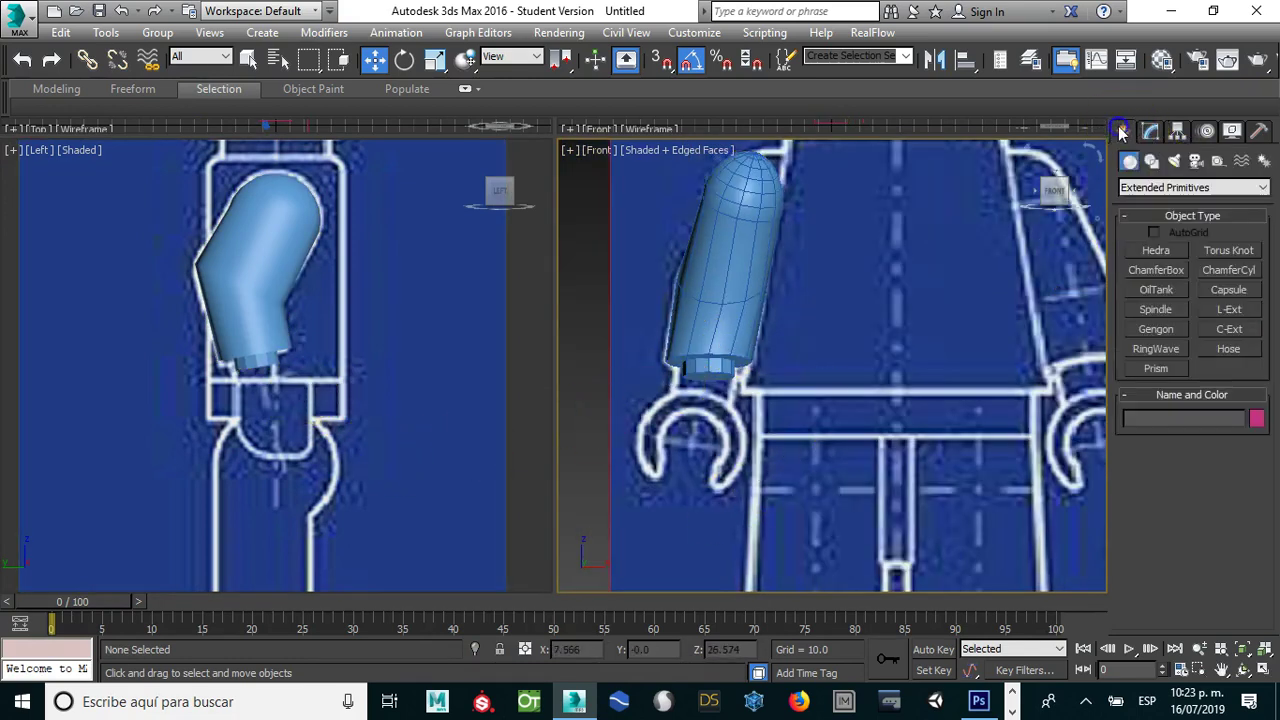
left_click(1138, 188)
left_click(1147, 204)
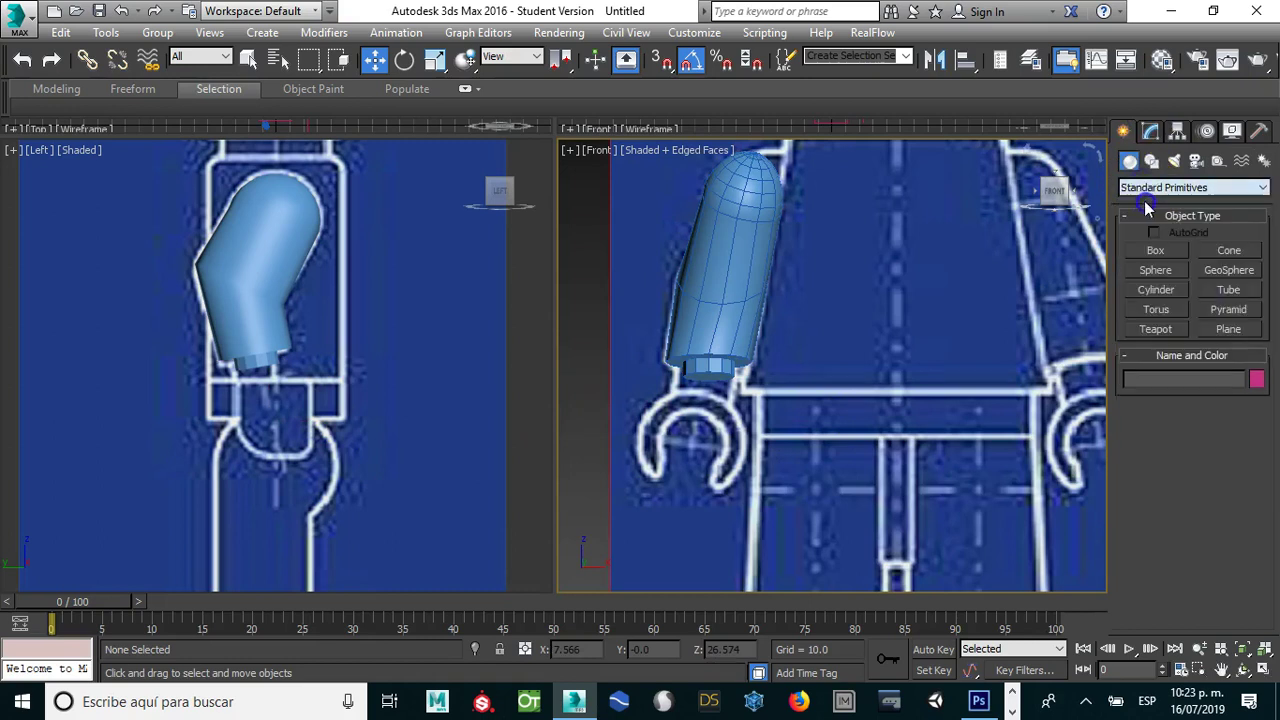
left_click(1229, 289)
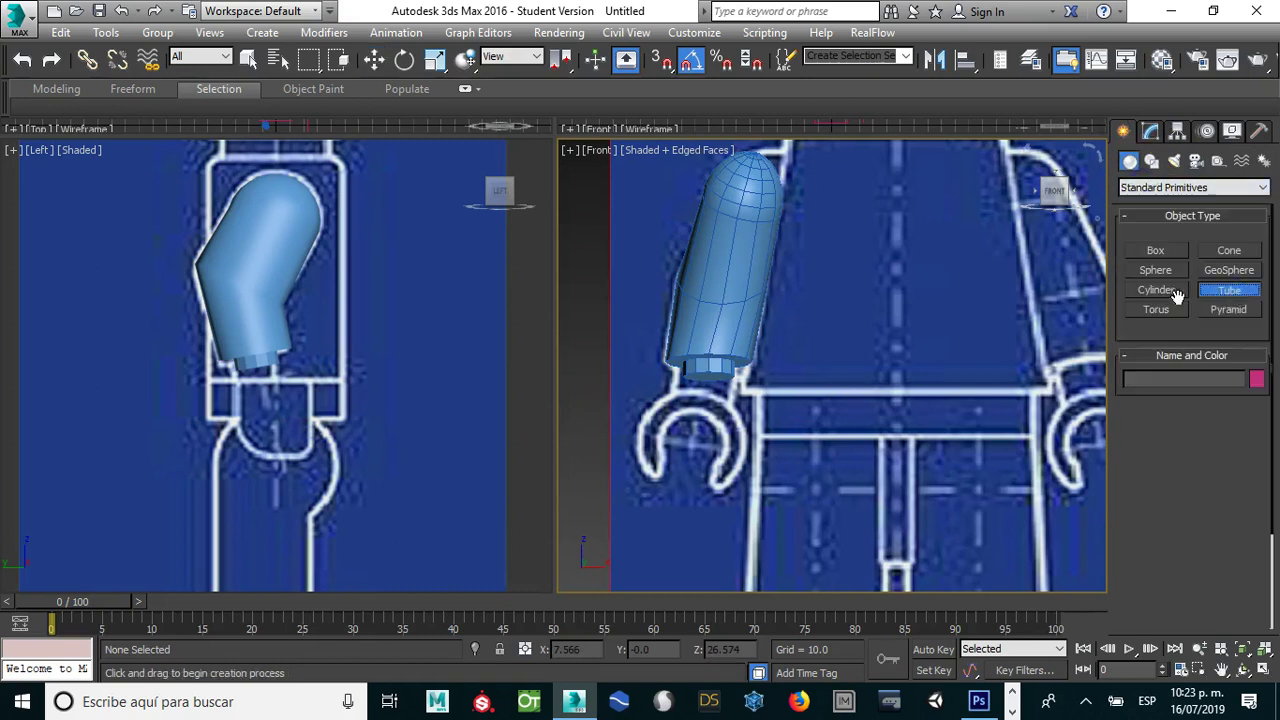
left_click_drag(686, 443, 710, 490)
left_click(703, 473)
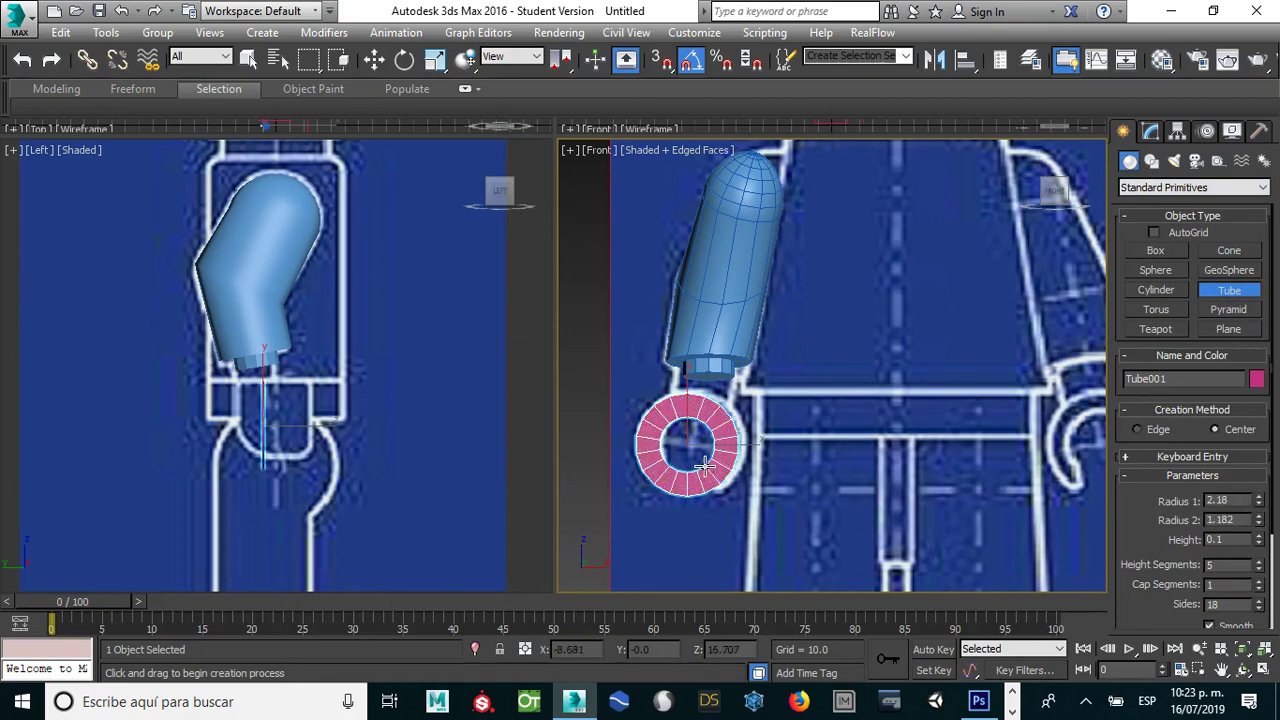
left_click(705, 466)
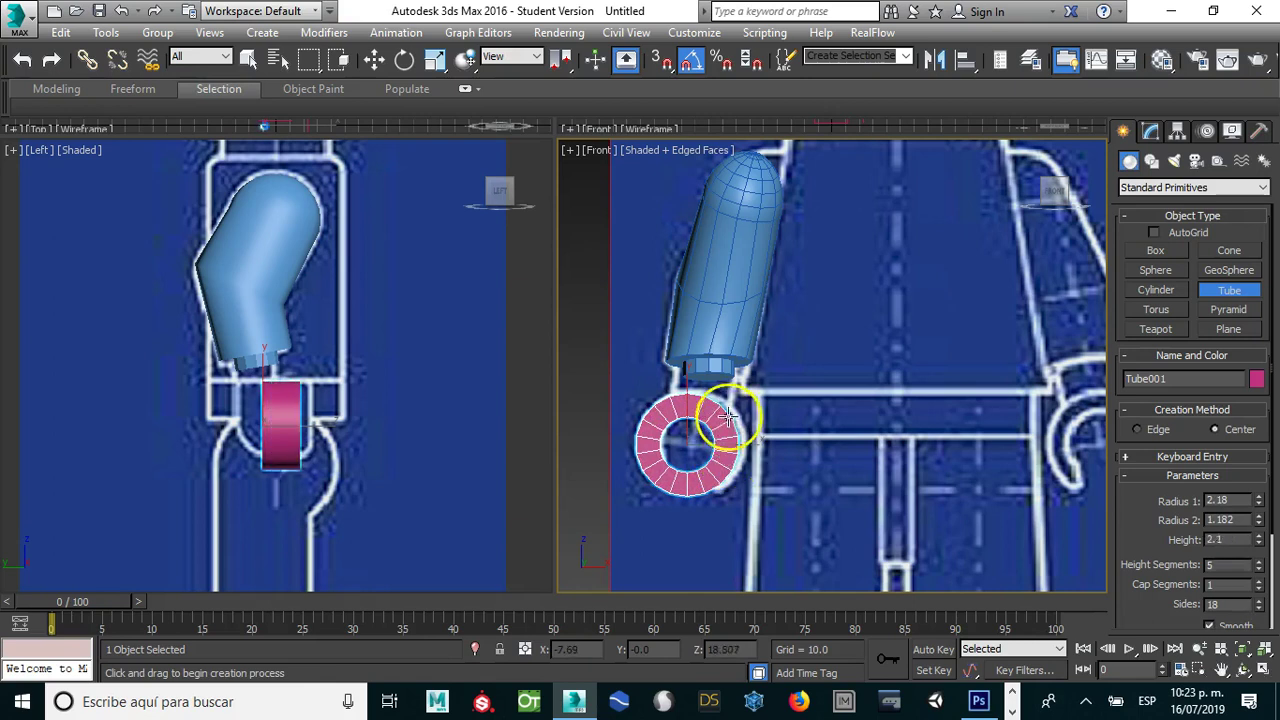
left_click(727, 385)
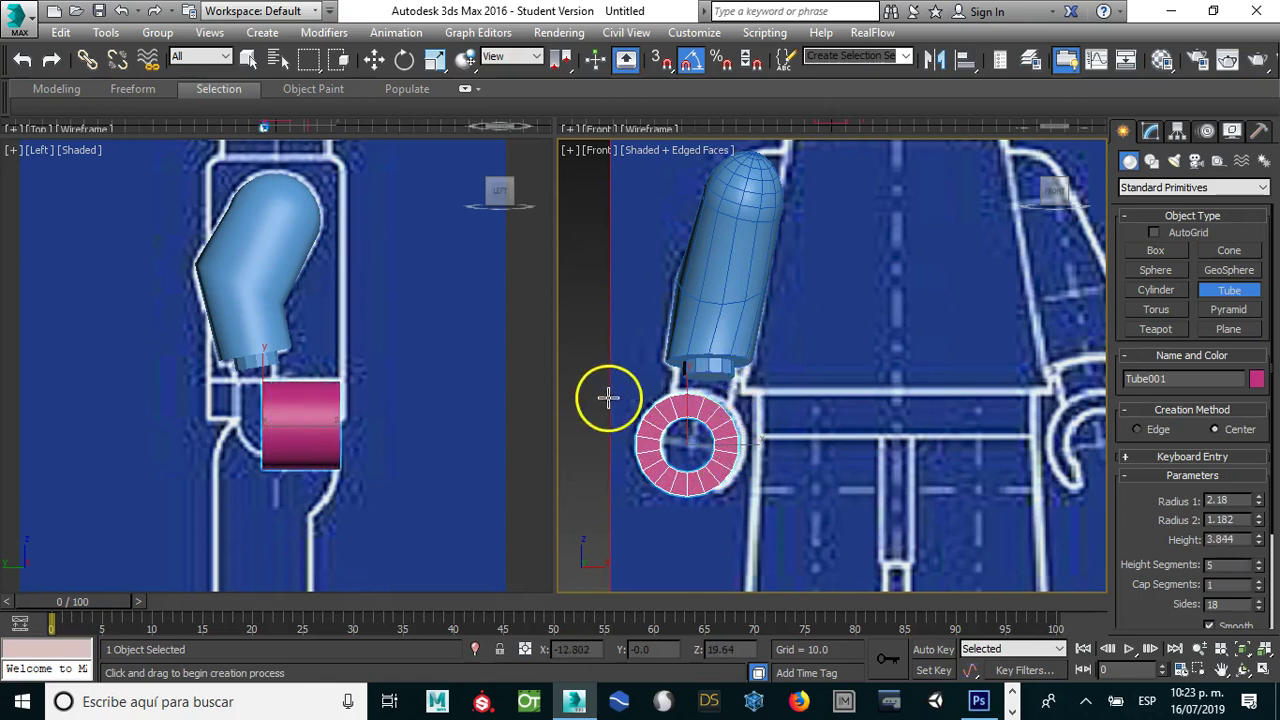
right_click(606, 397)
Step: Move Tube001 onto the hand in the side view and make it see-through
left_click_drag(320, 428, 291, 428)
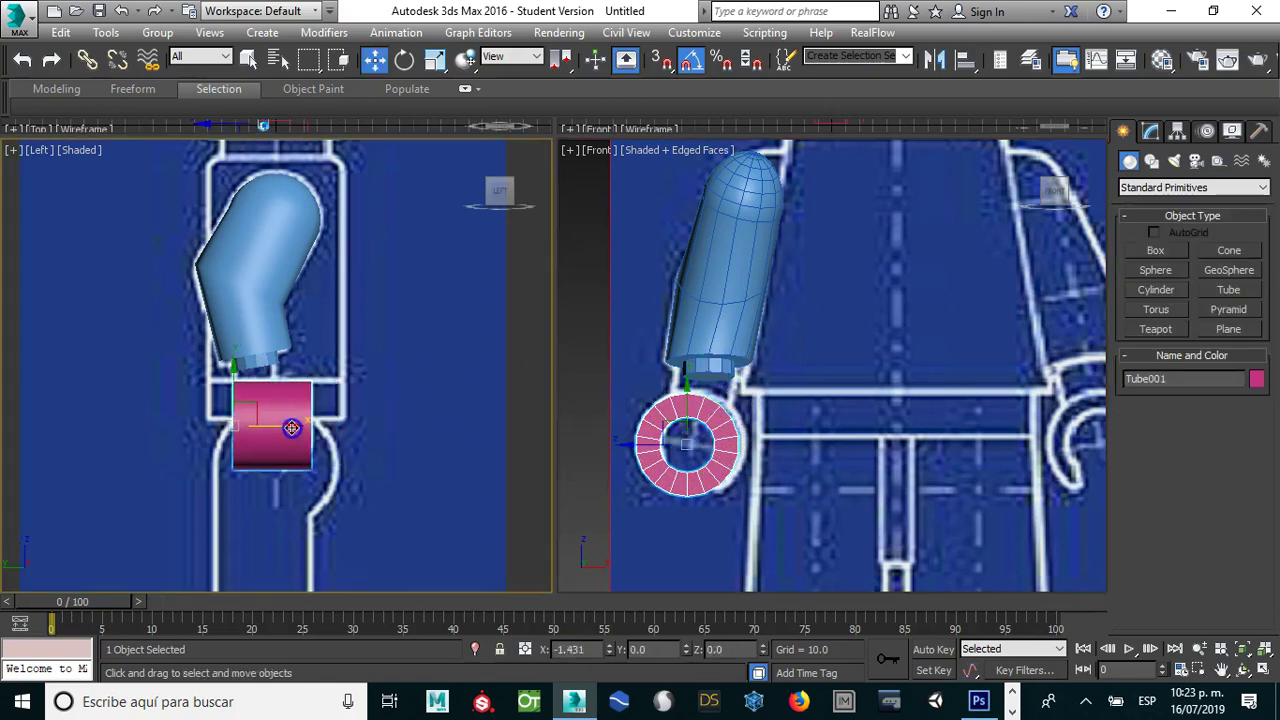
scroll(266, 417, "up", 2)
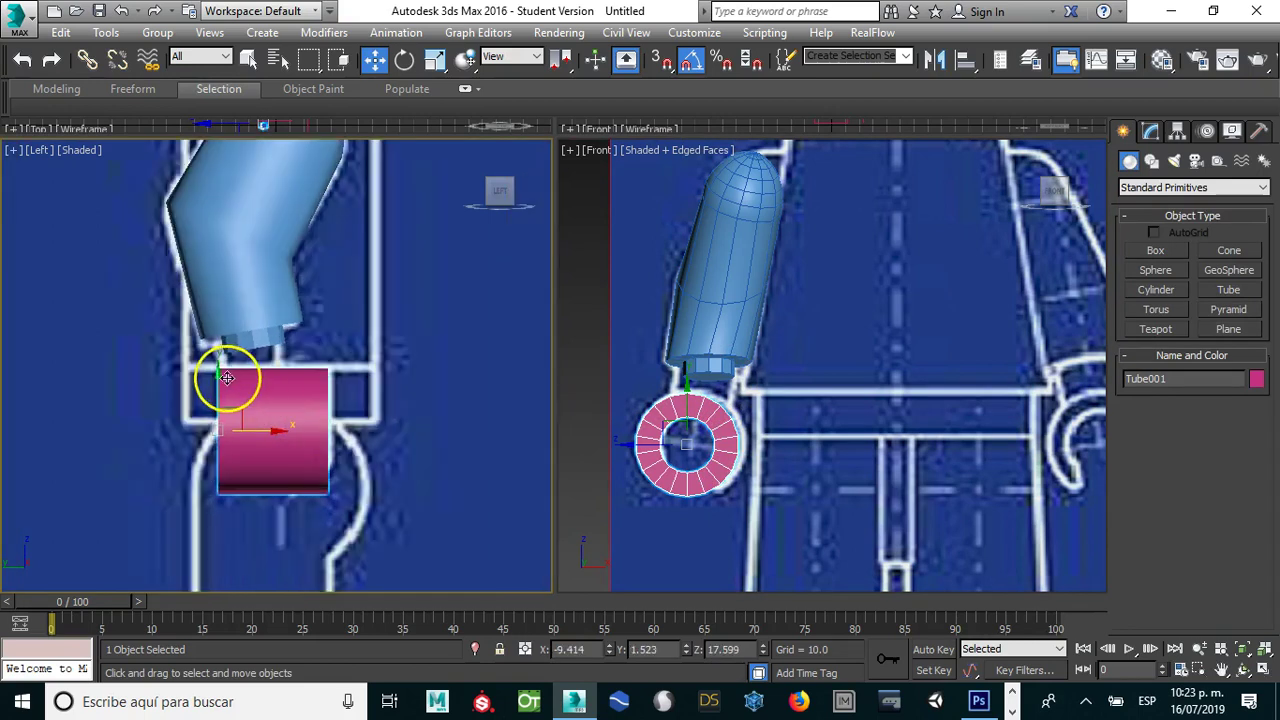
left_click_drag(220, 372, 220, 372)
key("alt+x")
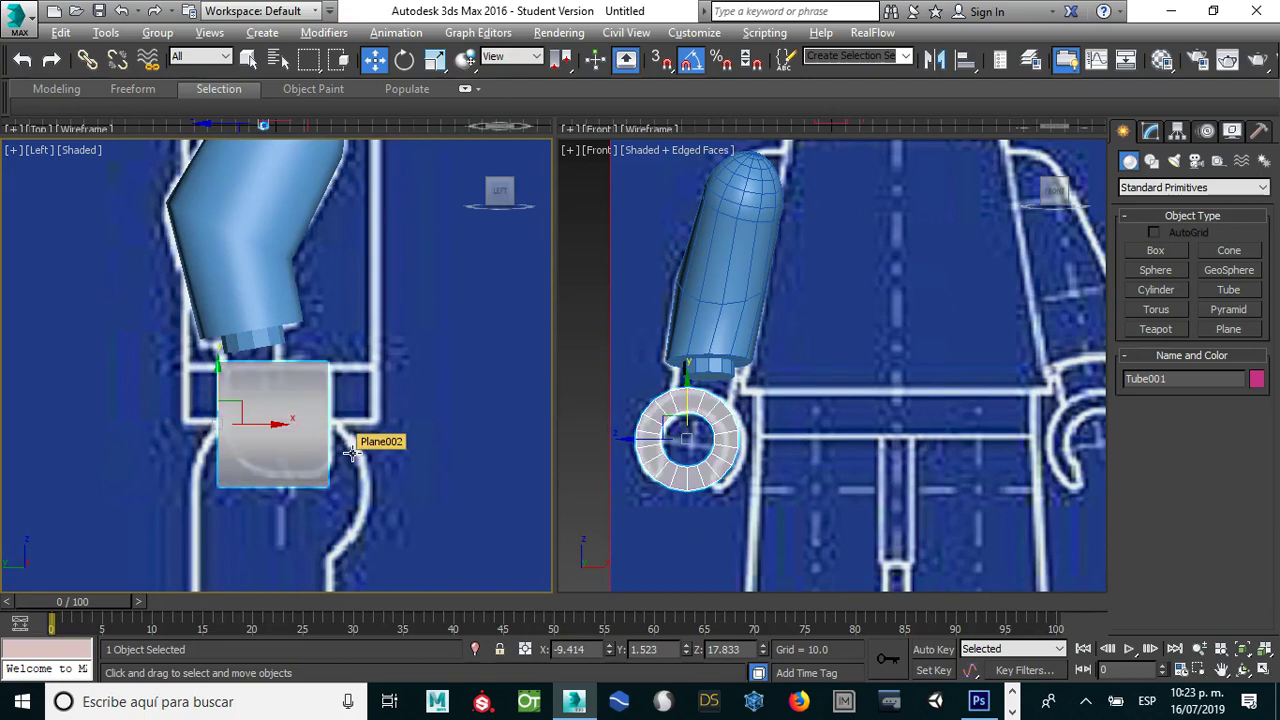
scroll(294, 462, "up", 1)
scroll(275, 453, "up", 2)
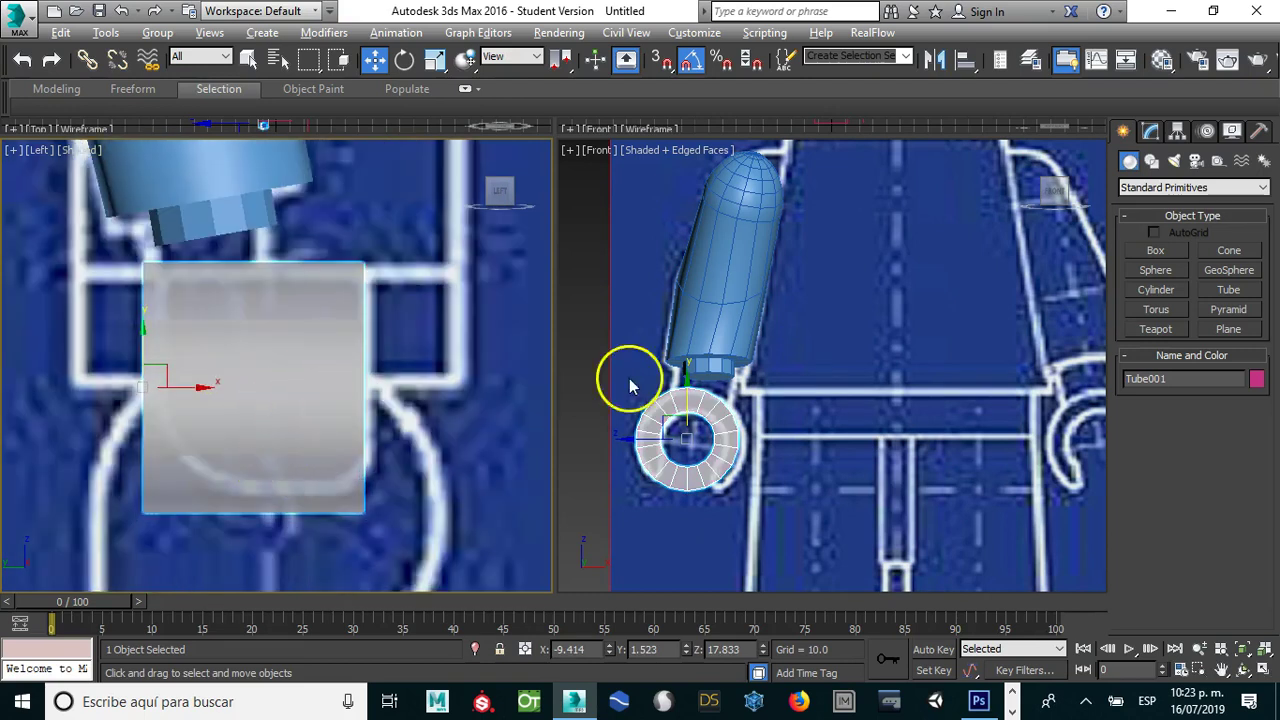
Step: Set Tube001's Radius 1 to 2.106 and align it on the hand ring in the front view
left_click(1150, 131)
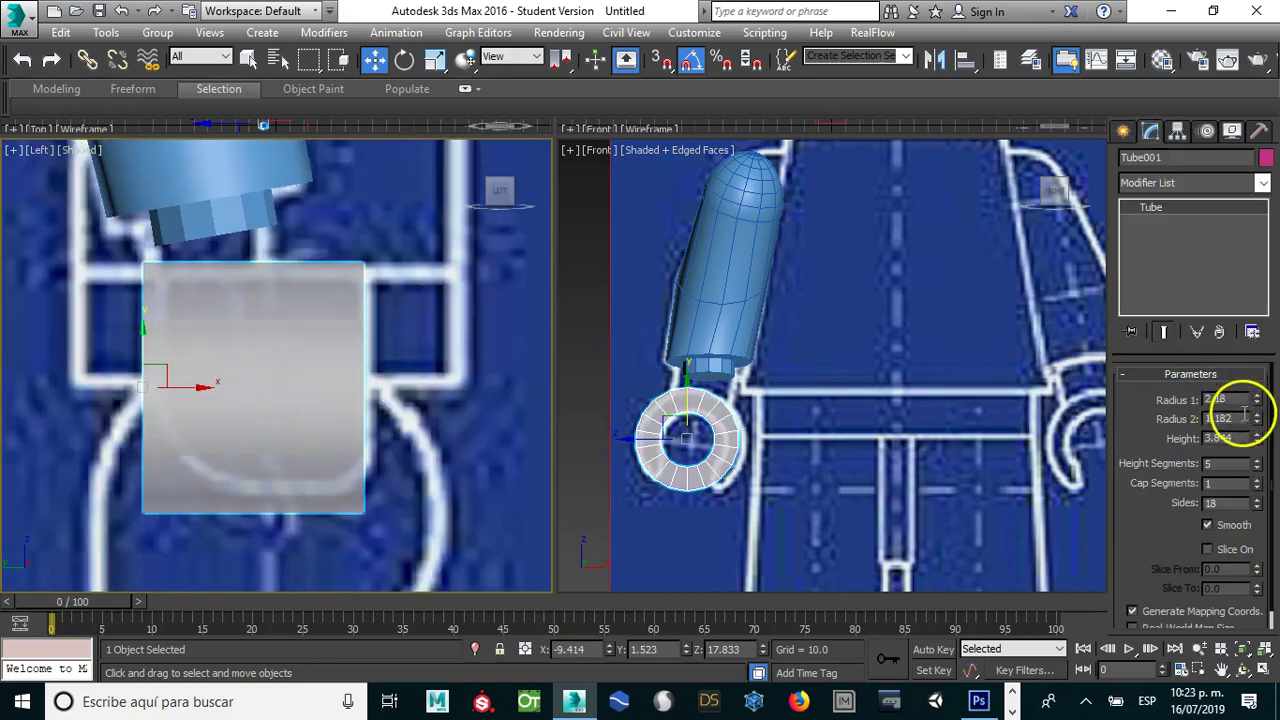
mouse_move(1257, 399)
left_mouse_down()
mouse_move(1259, 418)
mouse_move(1260, 396)
left_mouse_up()
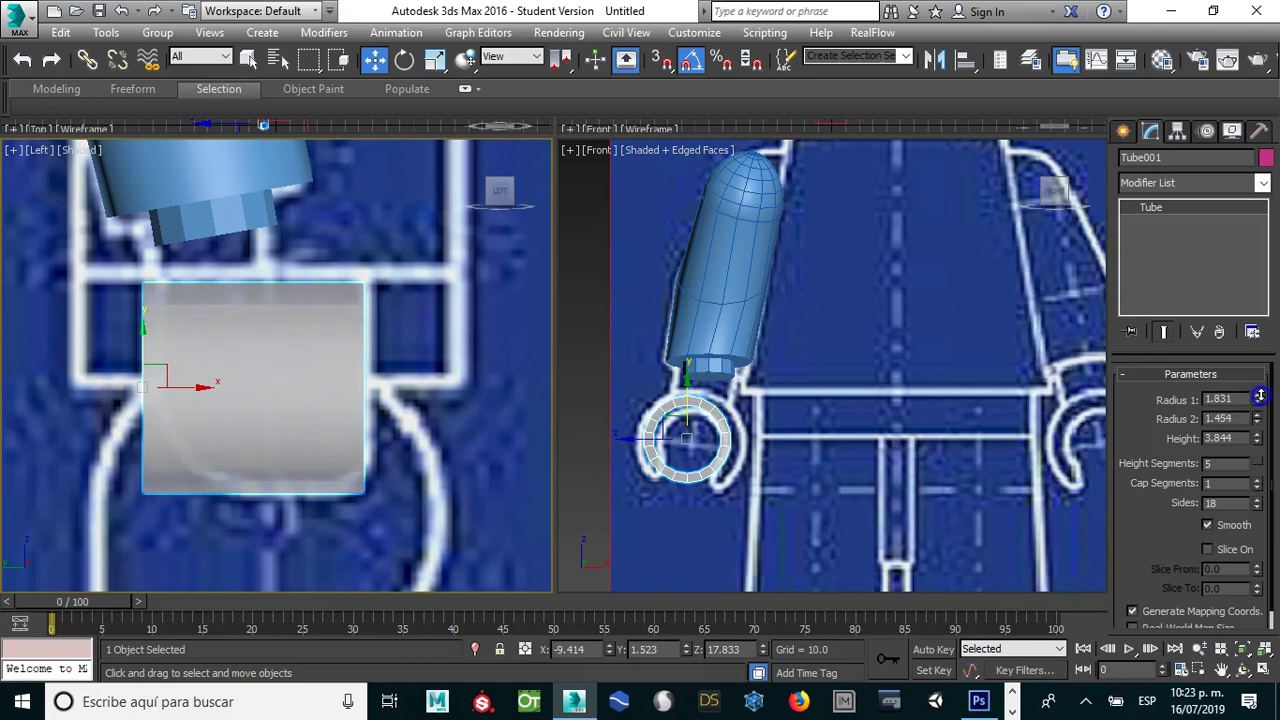
left_click(659, 438)
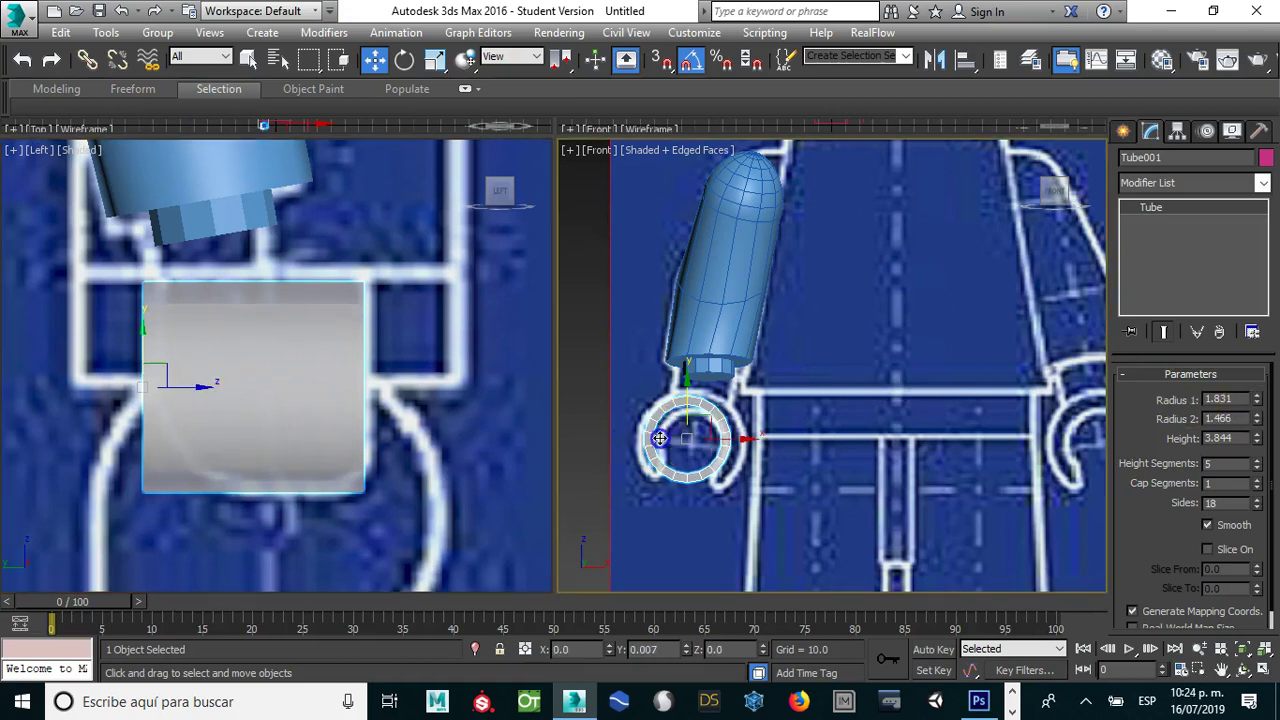
left_click_drag(746, 440, 751, 440)
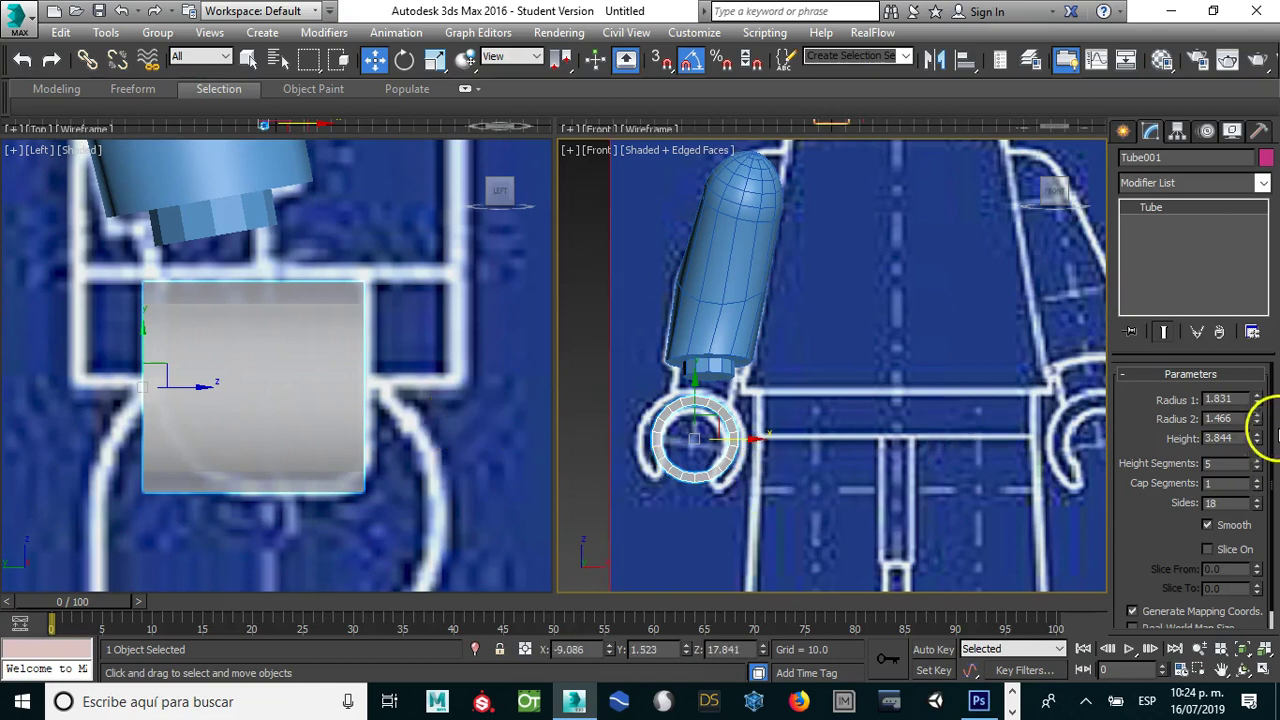
left_click_drag(1258, 399, 1258, 385)
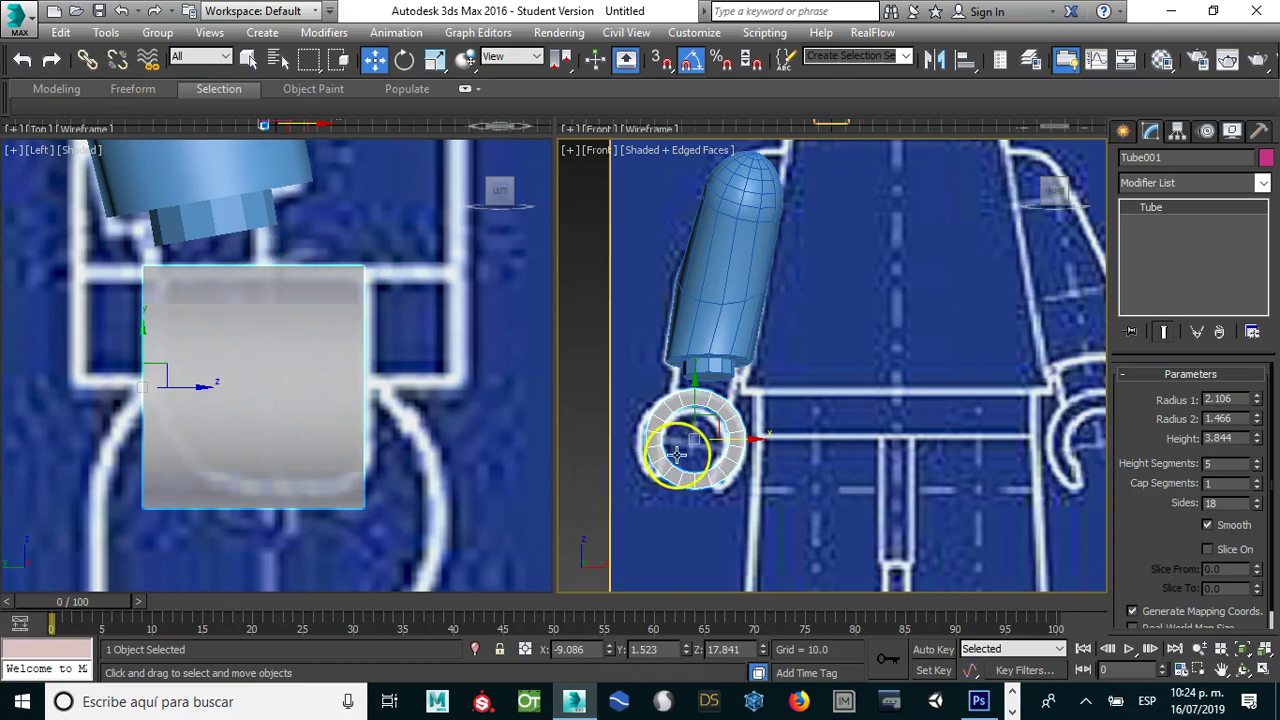
mouse_move(704, 414)
left_mouse_down()
mouse_move(705, 427)
mouse_move(691, 405)
mouse_move(746, 444)
left_mouse_up()
left_click(749, 436)
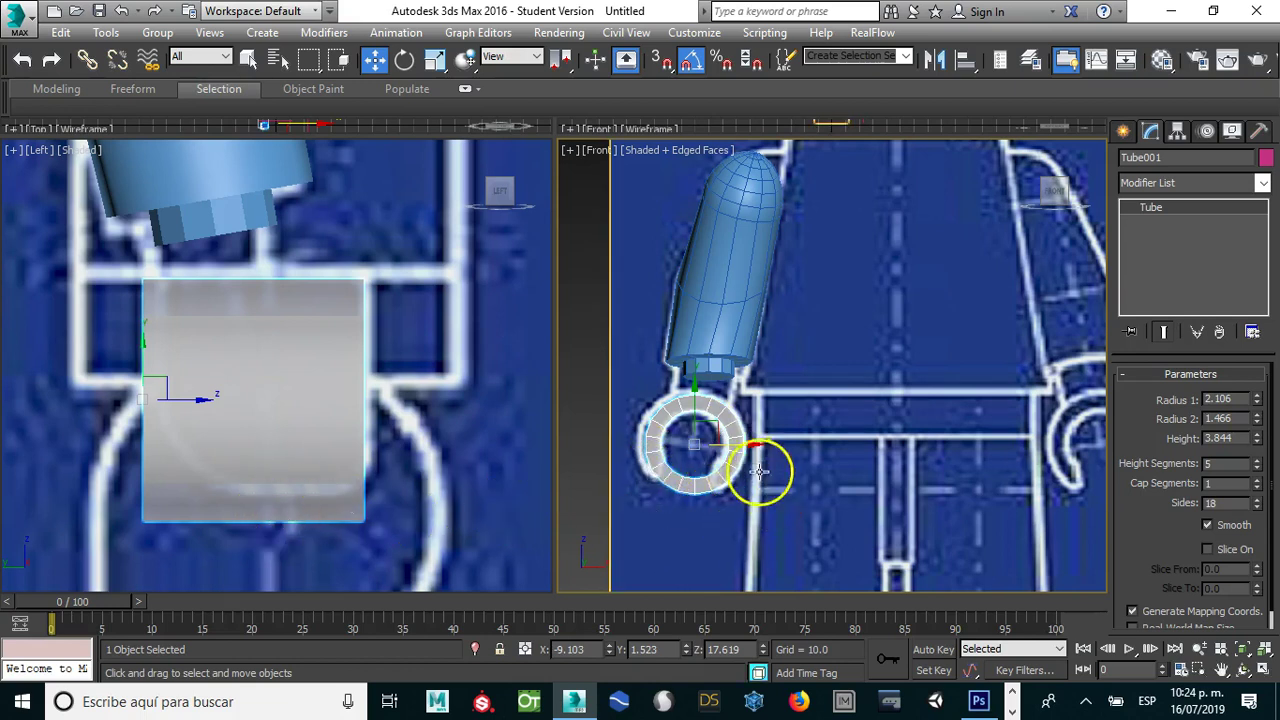
left_click_drag(753, 447, 749, 447)
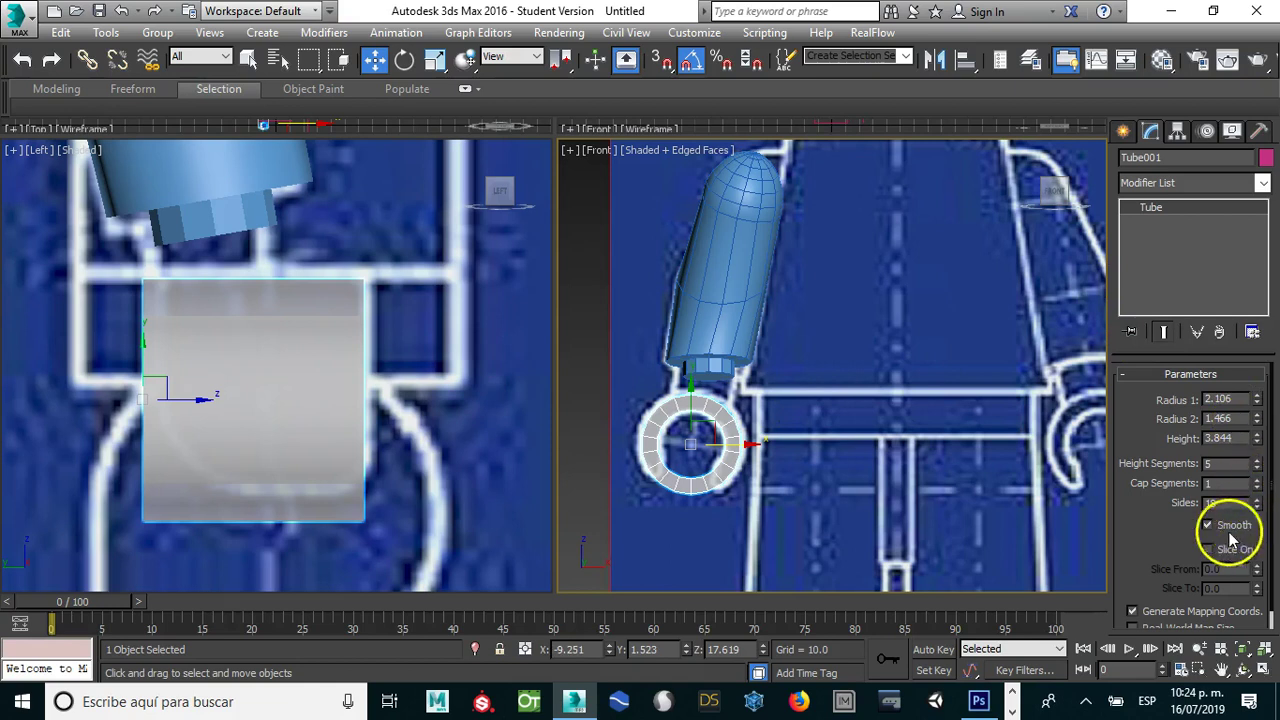
Step: Raise the tube's sides to 19 and set Height Segments to 5
scroll(1200, 530, "down", 1)
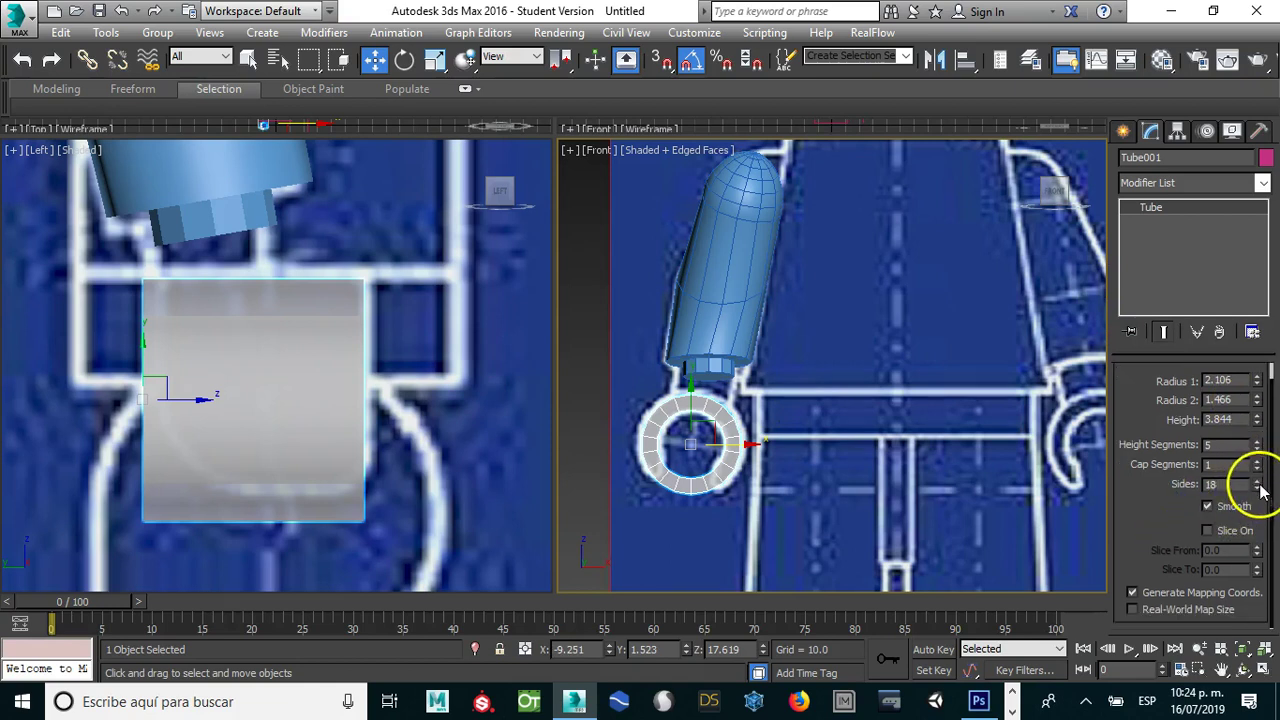
left_click(1258, 481)
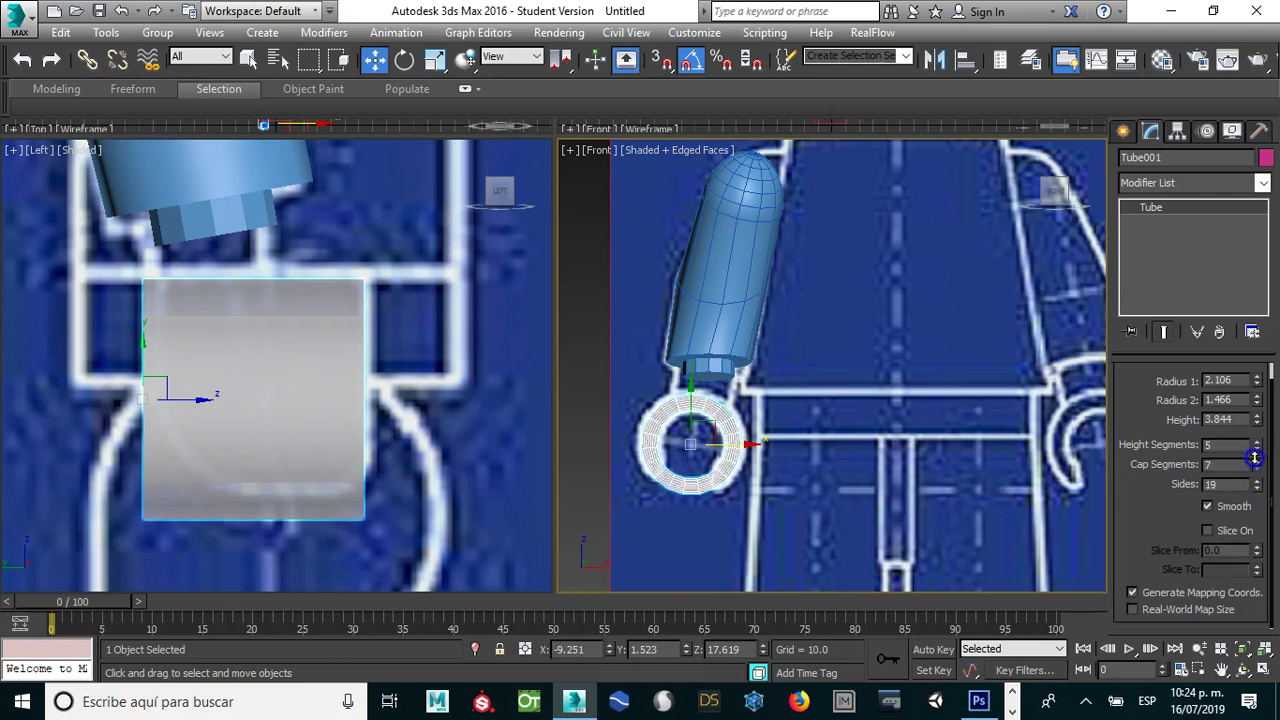
left_click(634, 425)
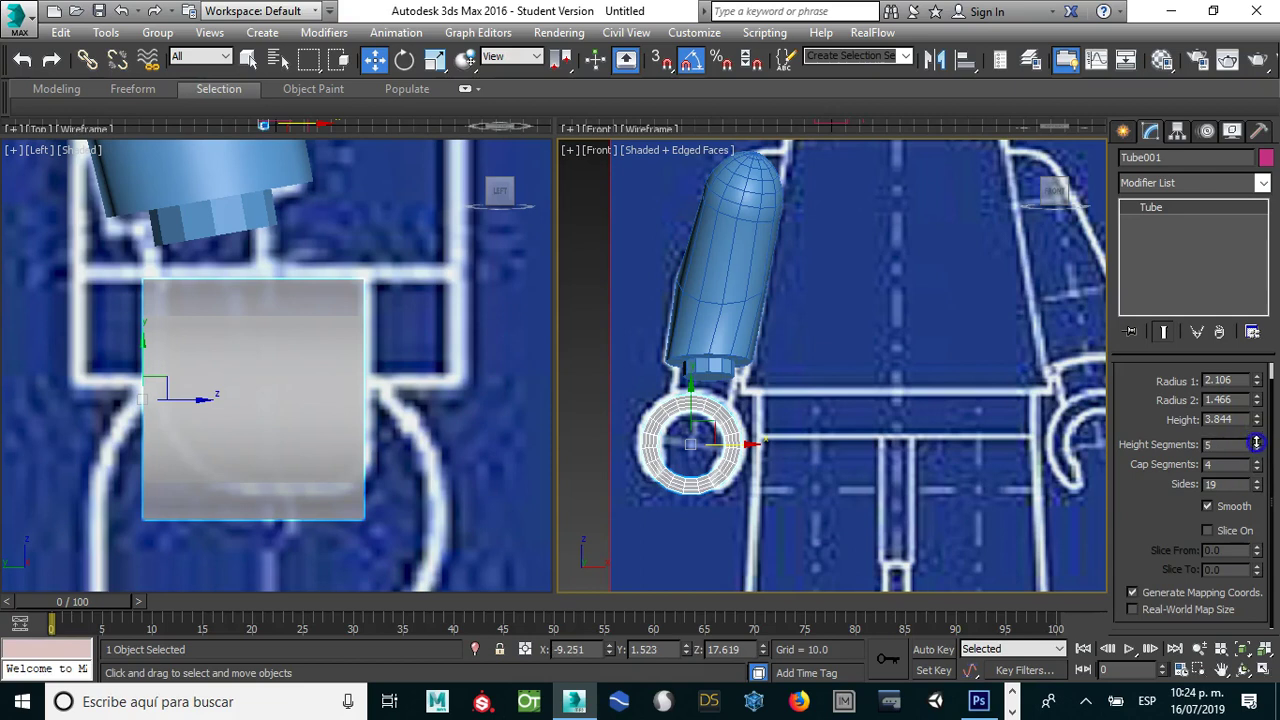
double_click(1234, 444)
type("5")
key("Return")
Step: Enable Slice On and set Slice From to -437
left_click(1207, 531)
left_click_drag(1256, 550, 1258, 565)
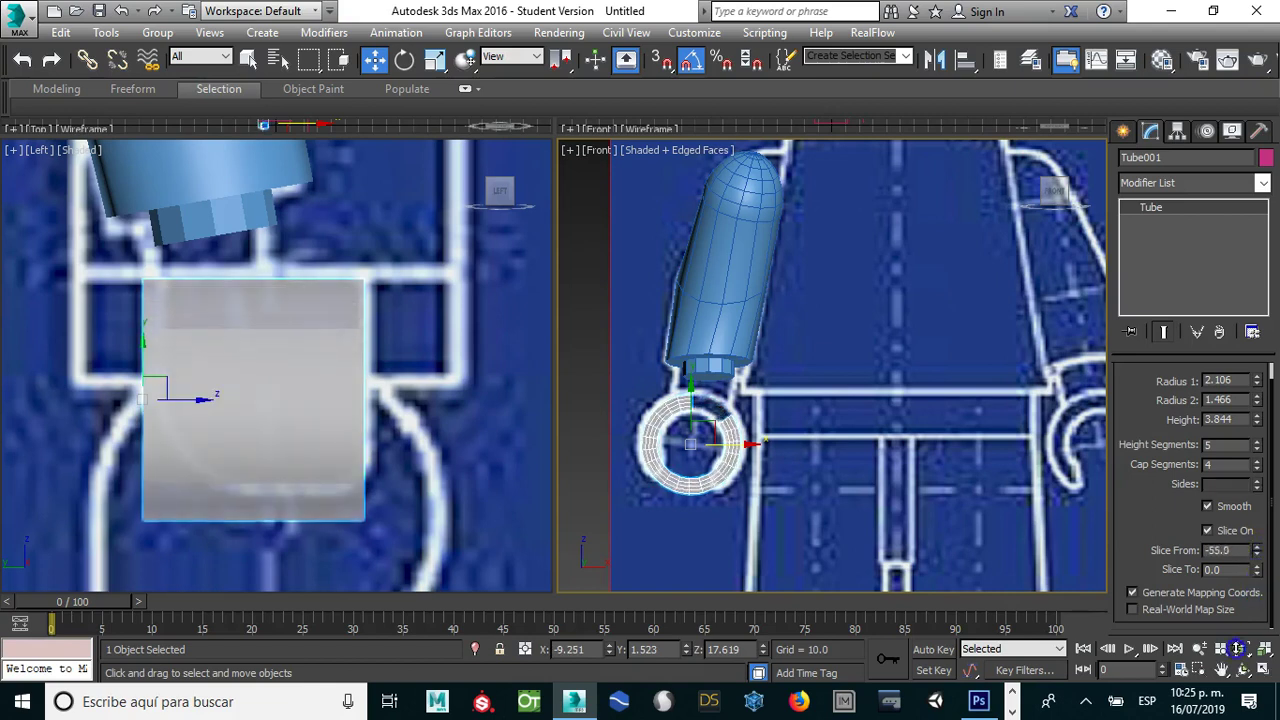
left_click_drag(1224, 18, 1220, 32)
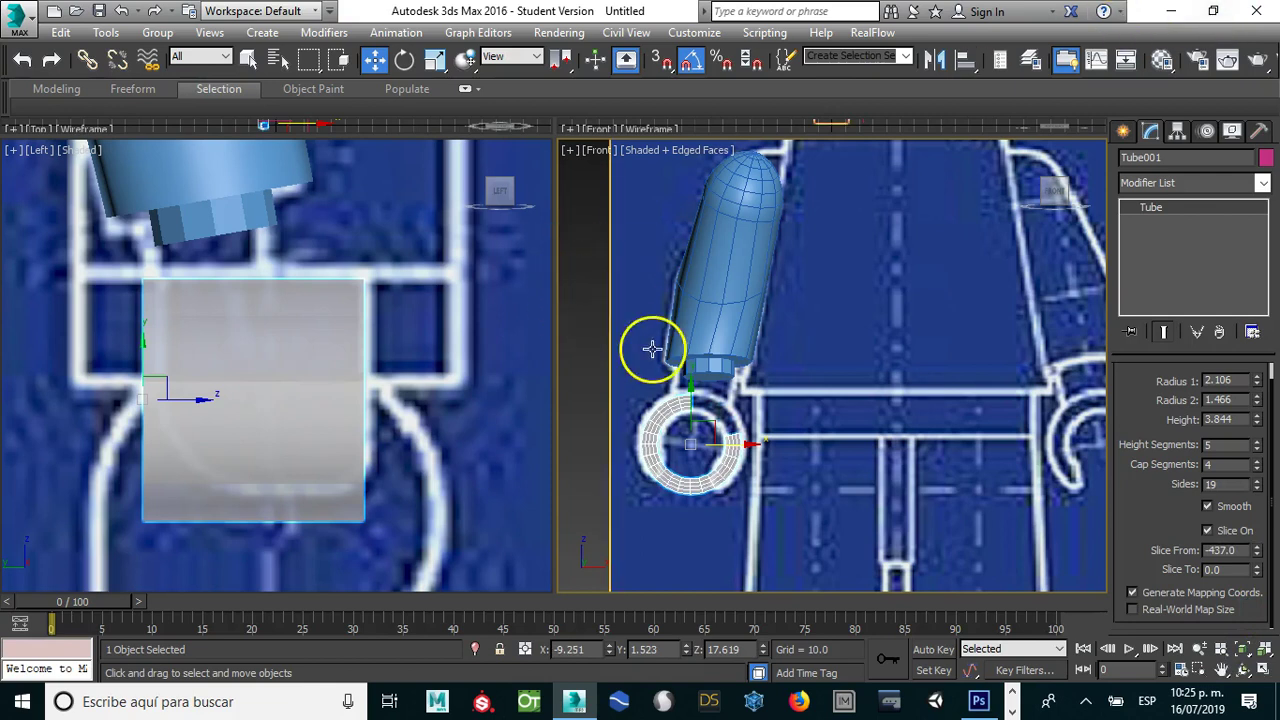
Step: Rotate the sliced tube into the C-shaped hand and convert it to Editable Poly
key("e")
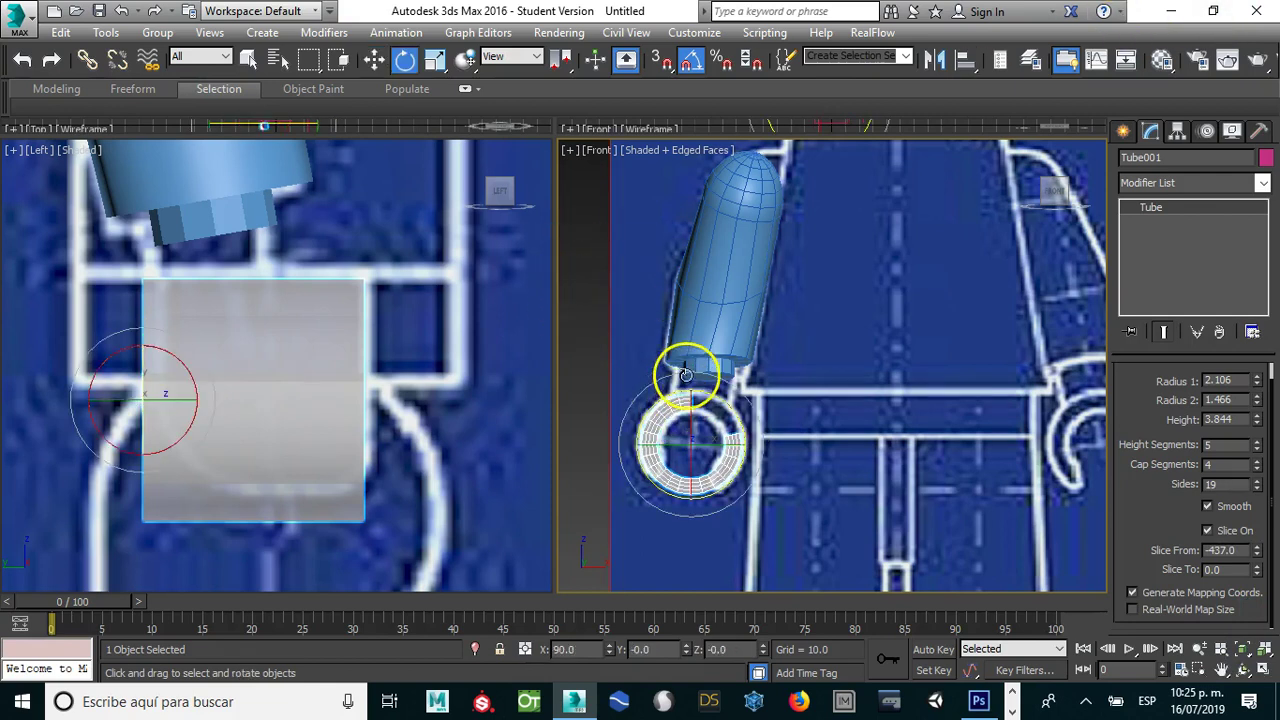
left_click_drag(672, 396, 816, 406)
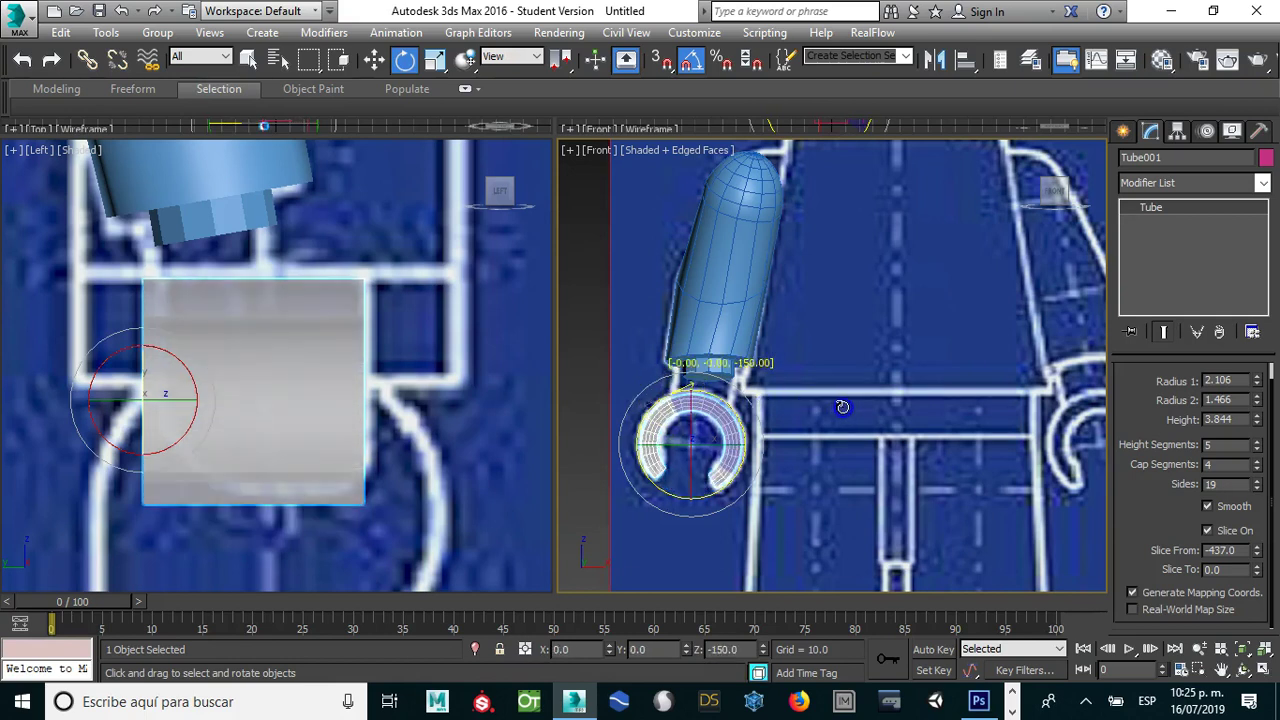
left_click_drag(842, 407, 843, 408)
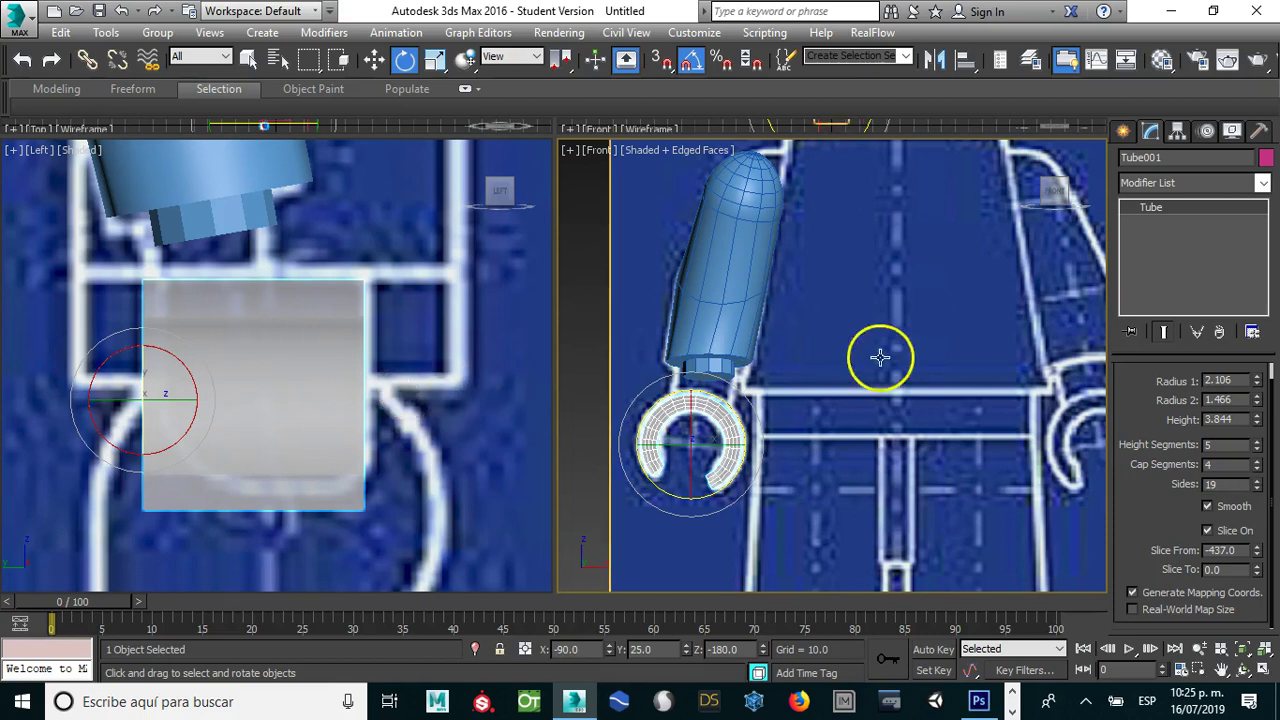
right_click(712, 411)
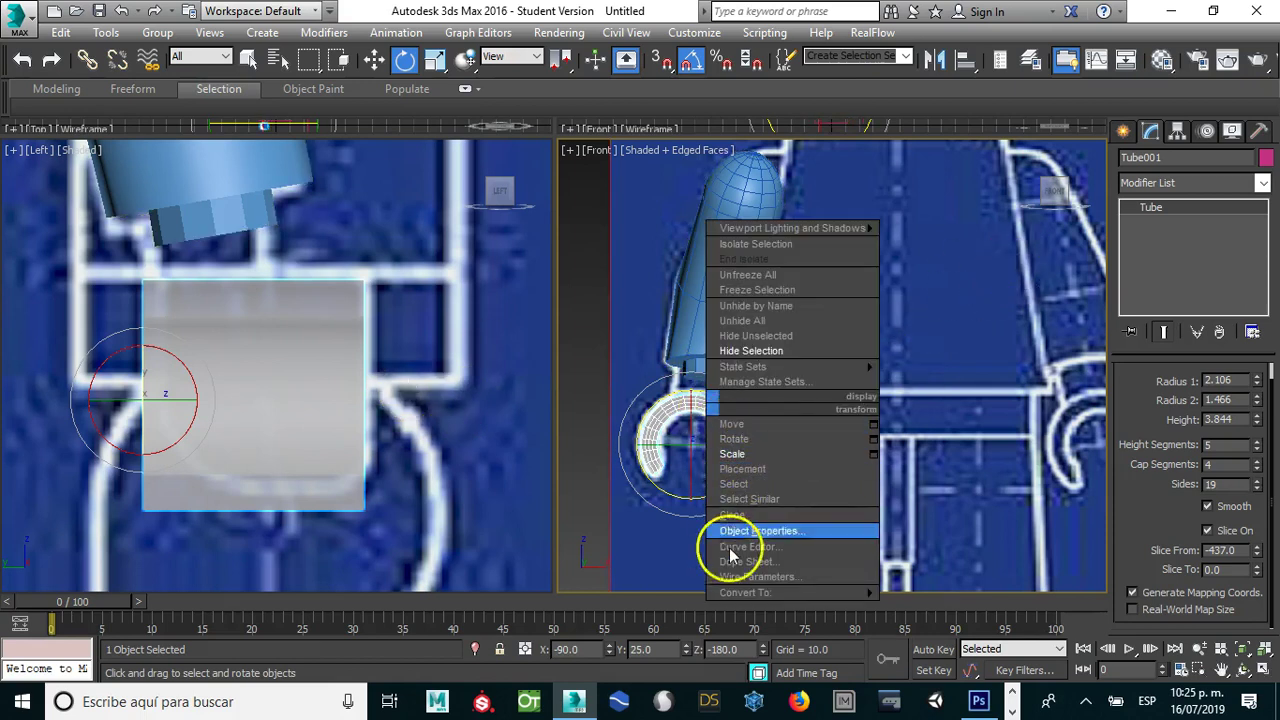
mouse_move(745, 592)
left_click(945, 607)
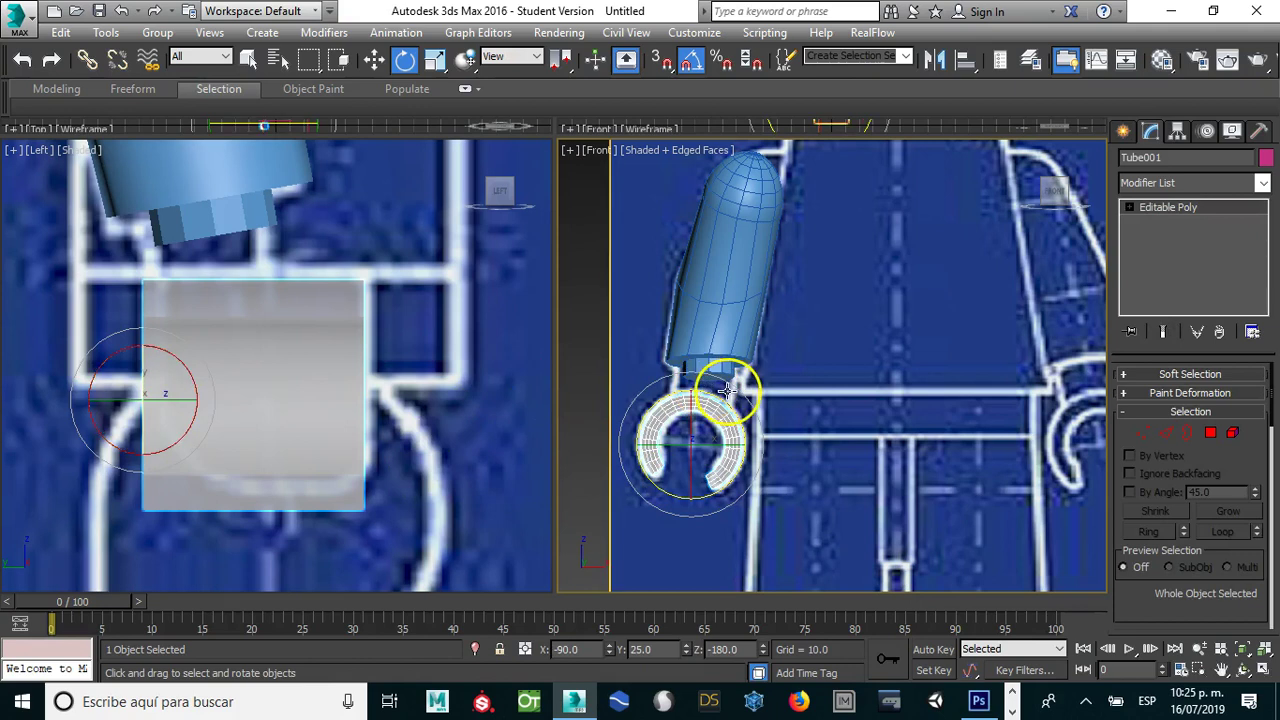
Step: Toggle edged faces in the side and front views, then select the arm capsule
left_click(1144, 436)
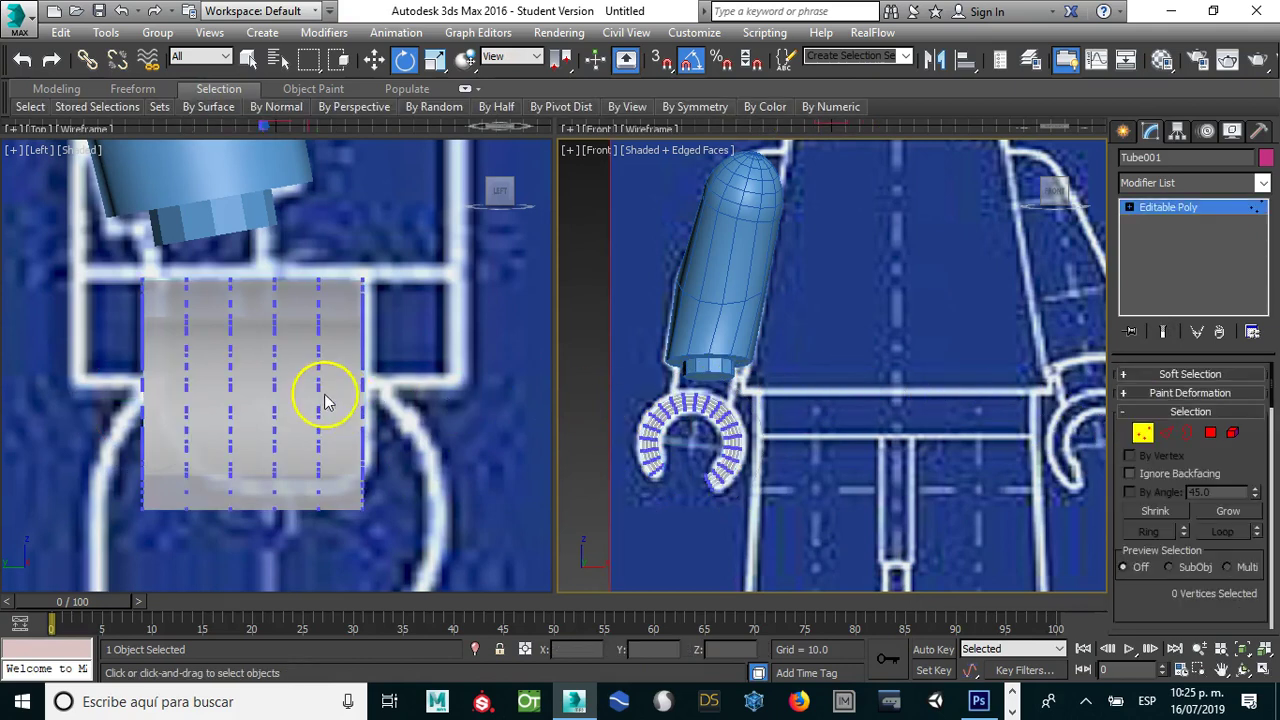
left_click(250, 372)
key("F4")
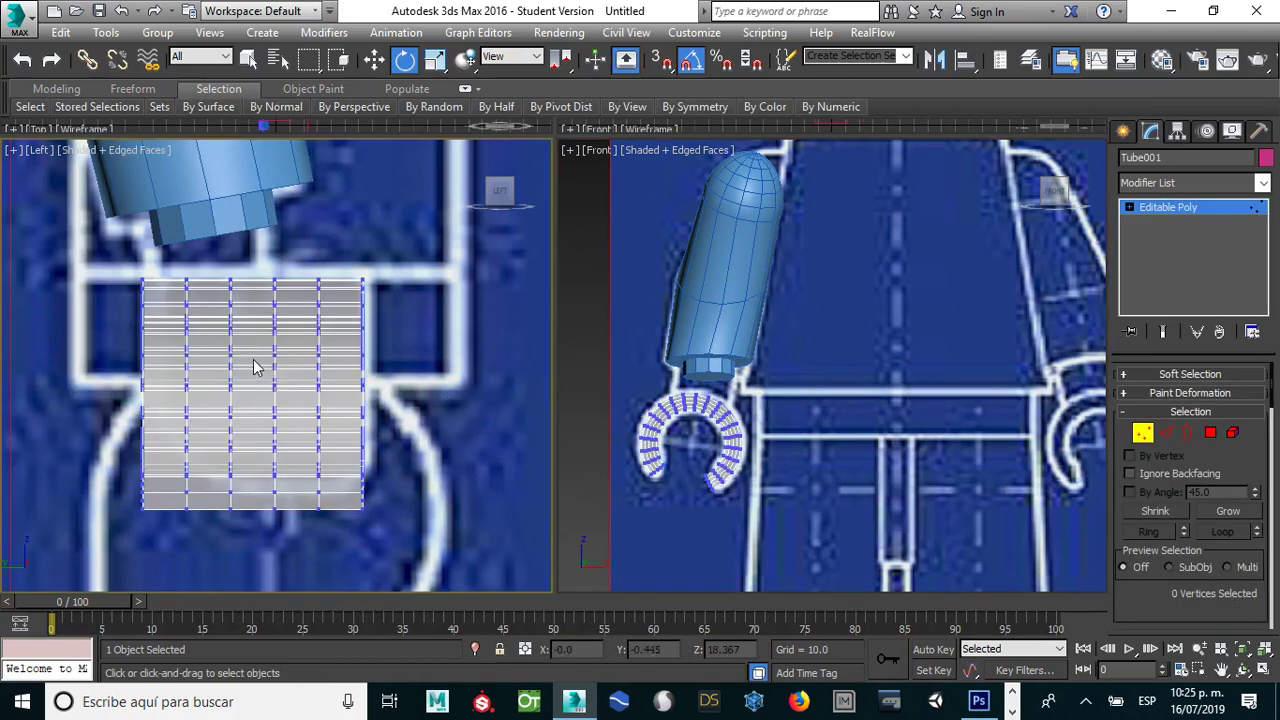
left_click(650, 372)
key("F4")
left_click(308, 394)
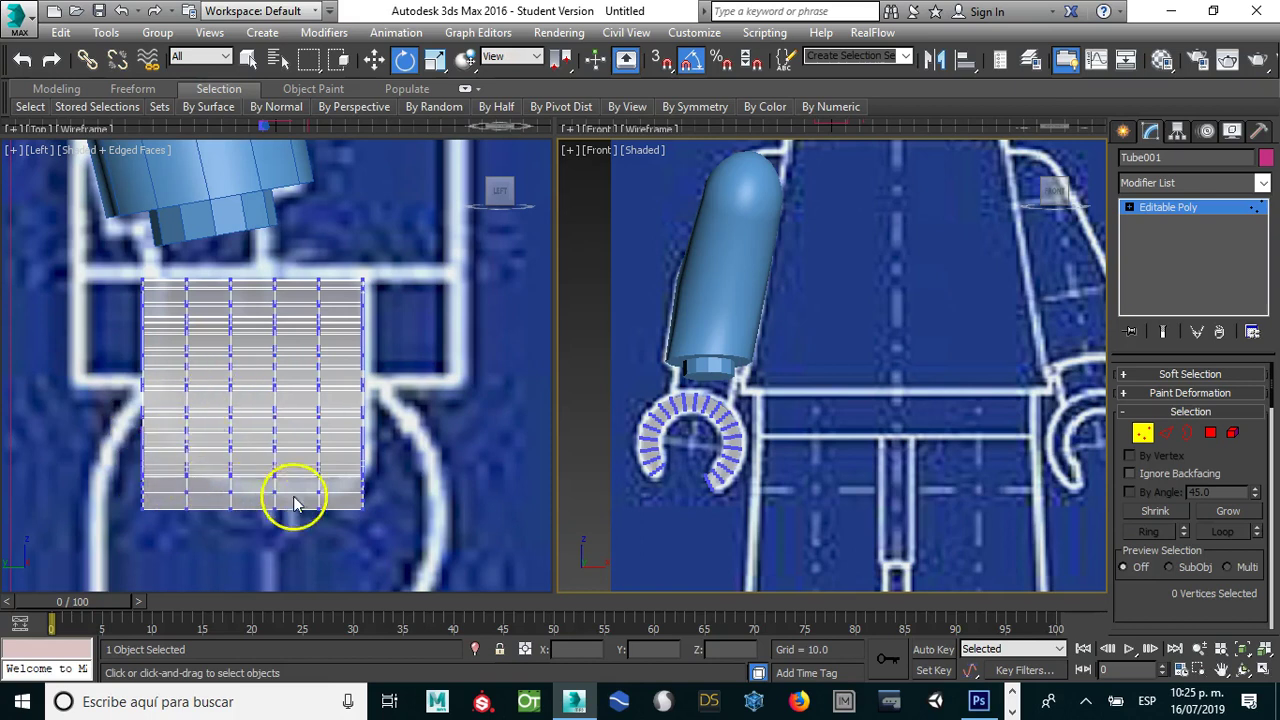
left_click(212, 208)
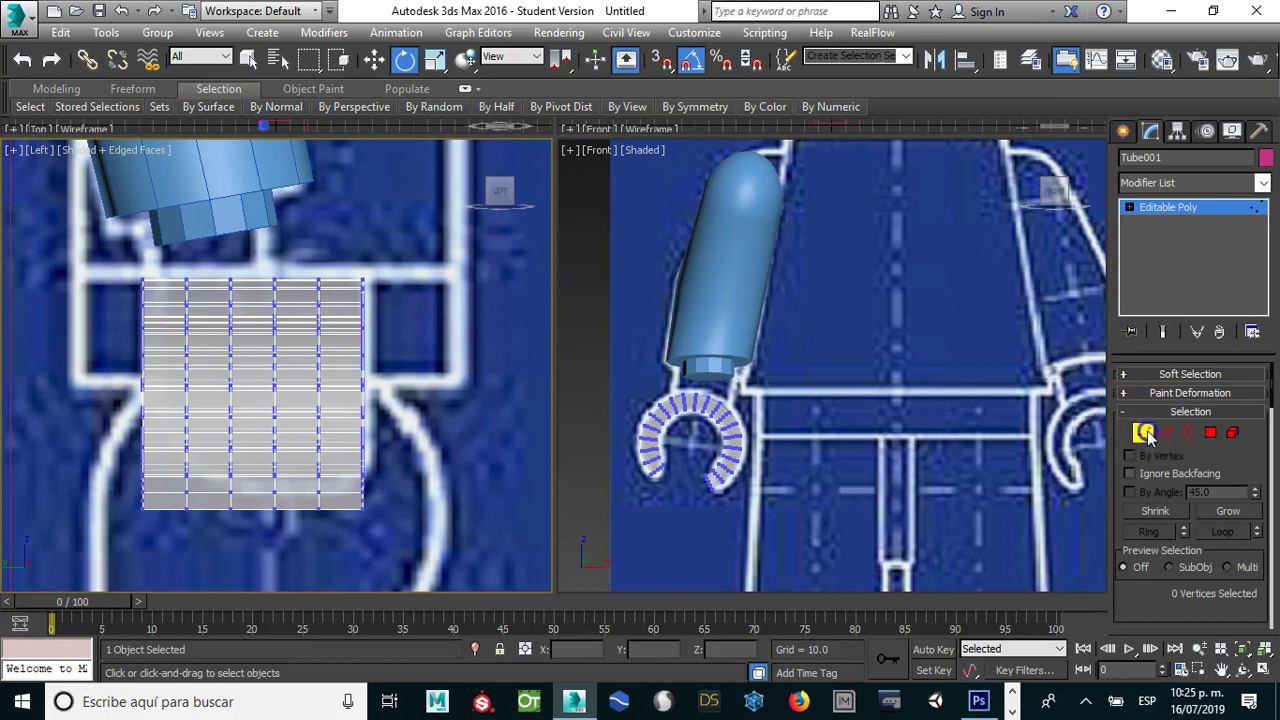
left_click(1142, 432)
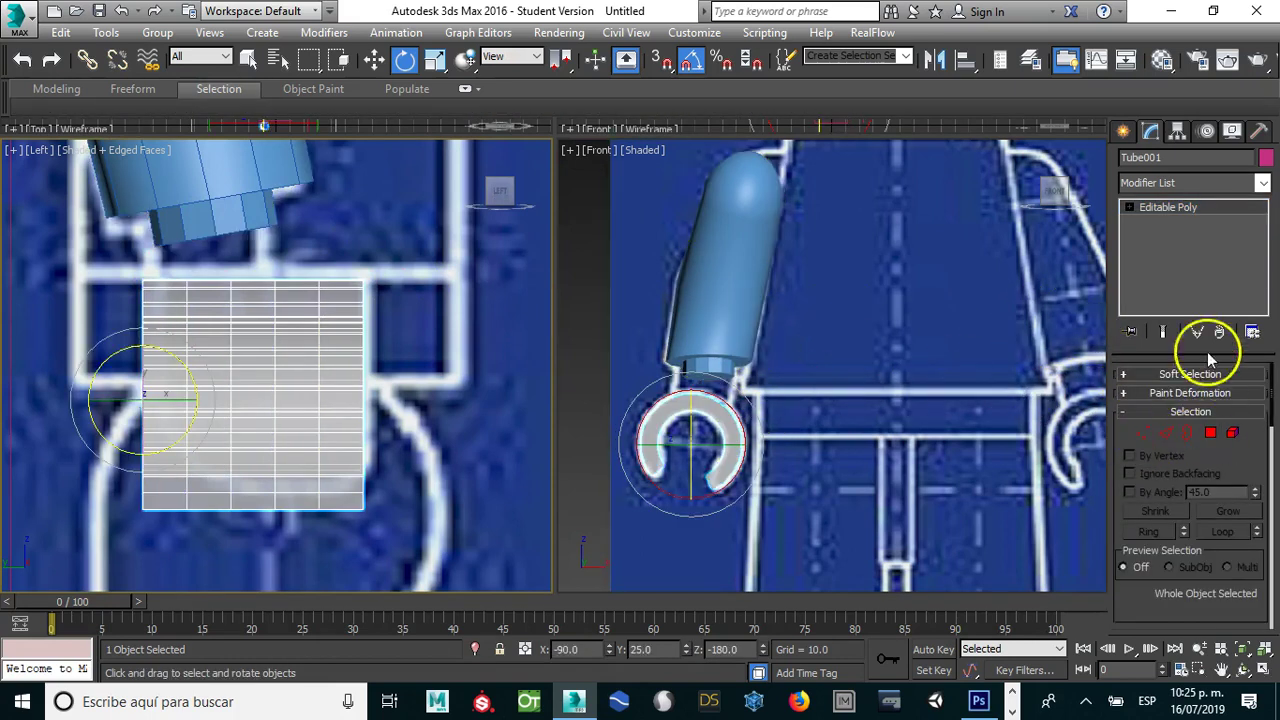
left_click(246, 218)
left_click(742, 205)
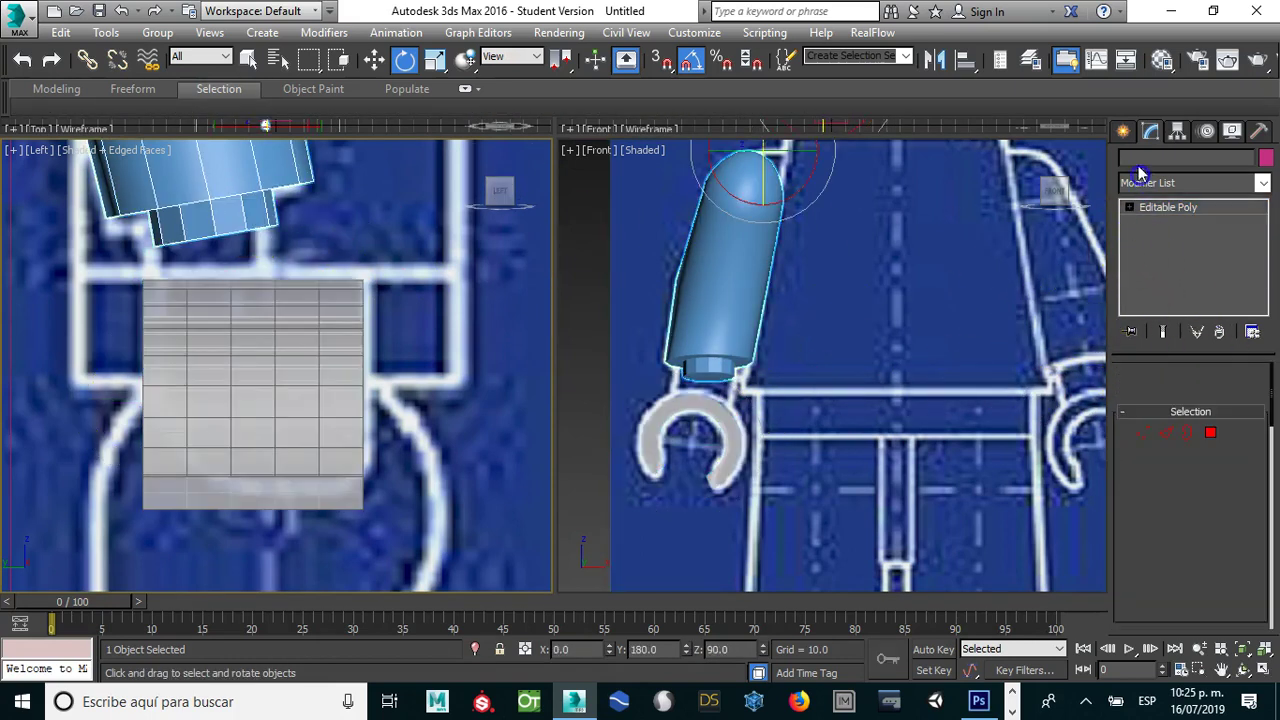
Step: Enter the capsule's Vertex mode and box-select vertices at its bottom in the side view
left_click(1142, 433)
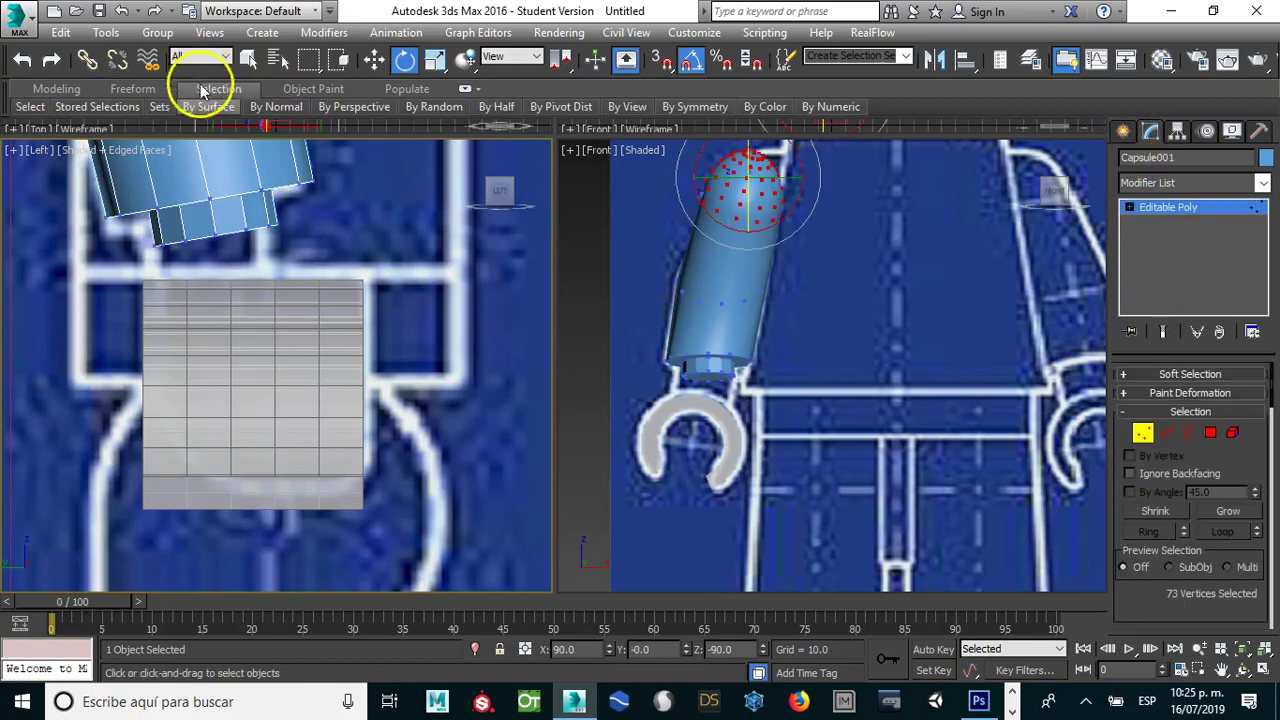
scroll(228, 228, "up", 2)
scroll(248, 240, "up", 3)
scroll(180, 316, "down", 1)
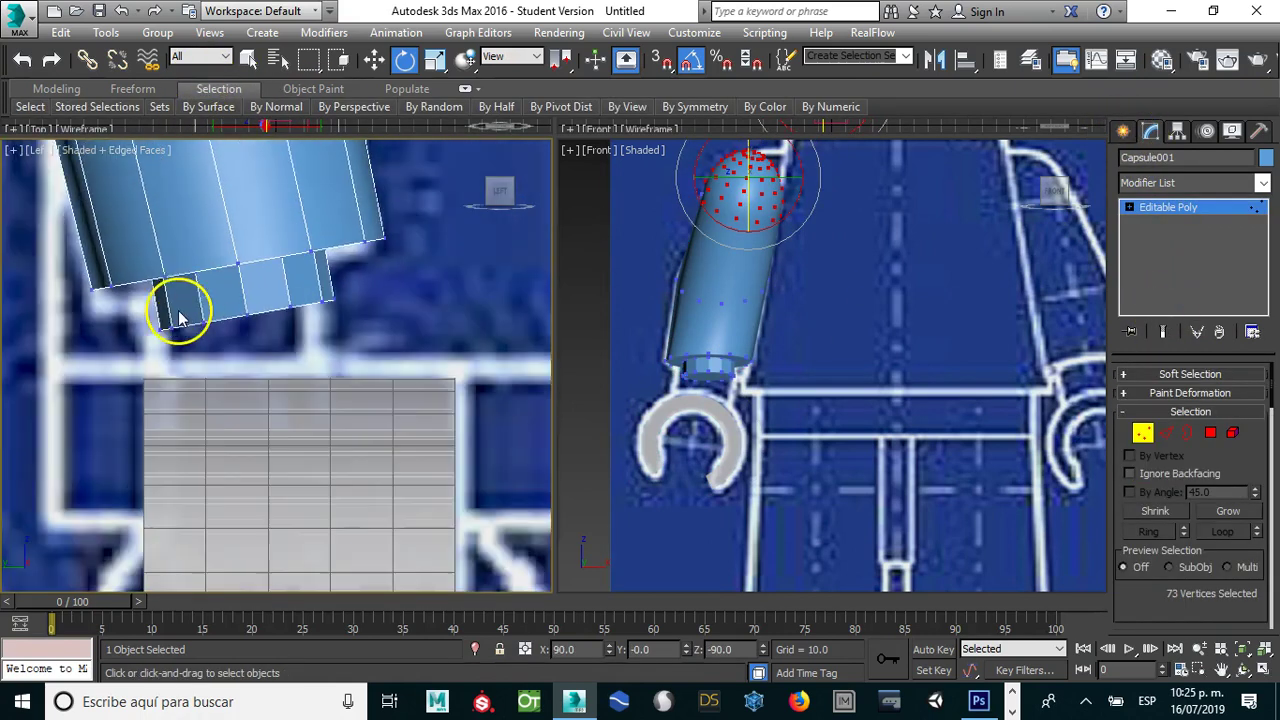
left_click_drag(52, 255, 310, 335)
left_click_drag(418, 338, 418, 338)
left_click(55, 242)
left_click_drag(36, 207, 460, 371)
Step: Switch to Lasso selection and lasso the 36 vertices around the capsule's lower end
left_click(110, 310)
left_click_drag(308, 58, 309, 176)
left_click_drag(98, 323, 100, 300)
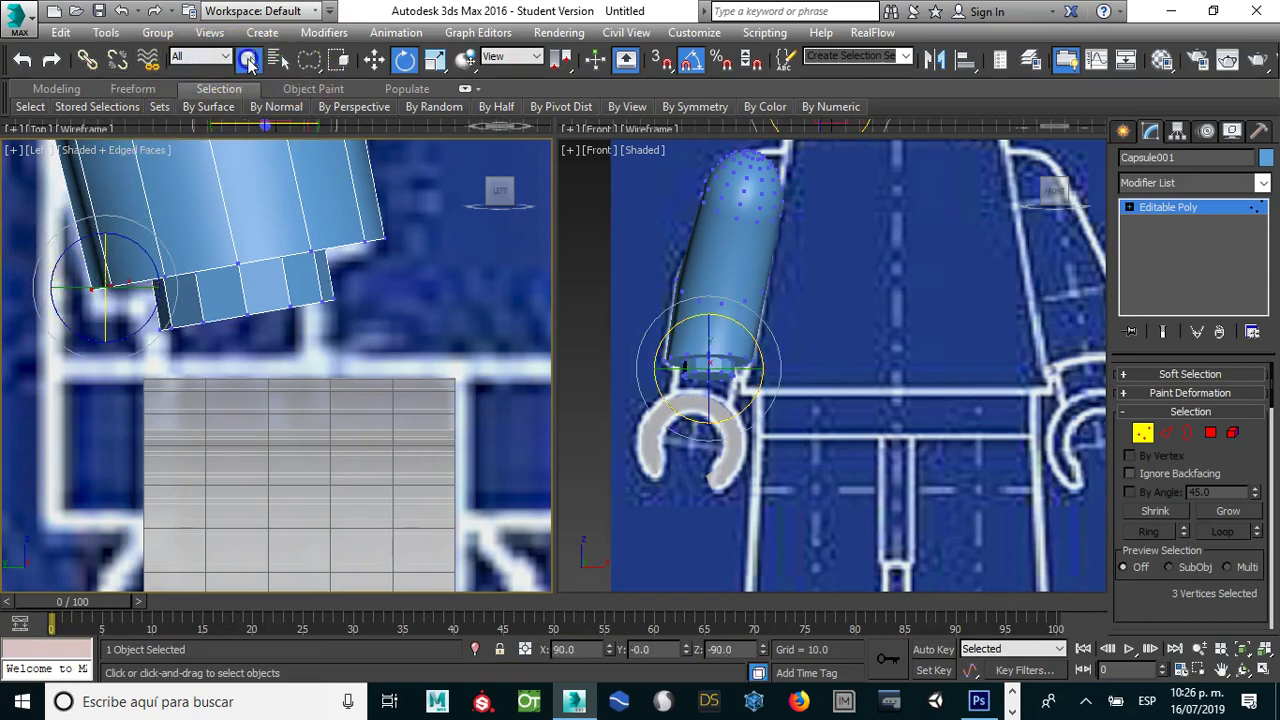
left_click(249, 61)
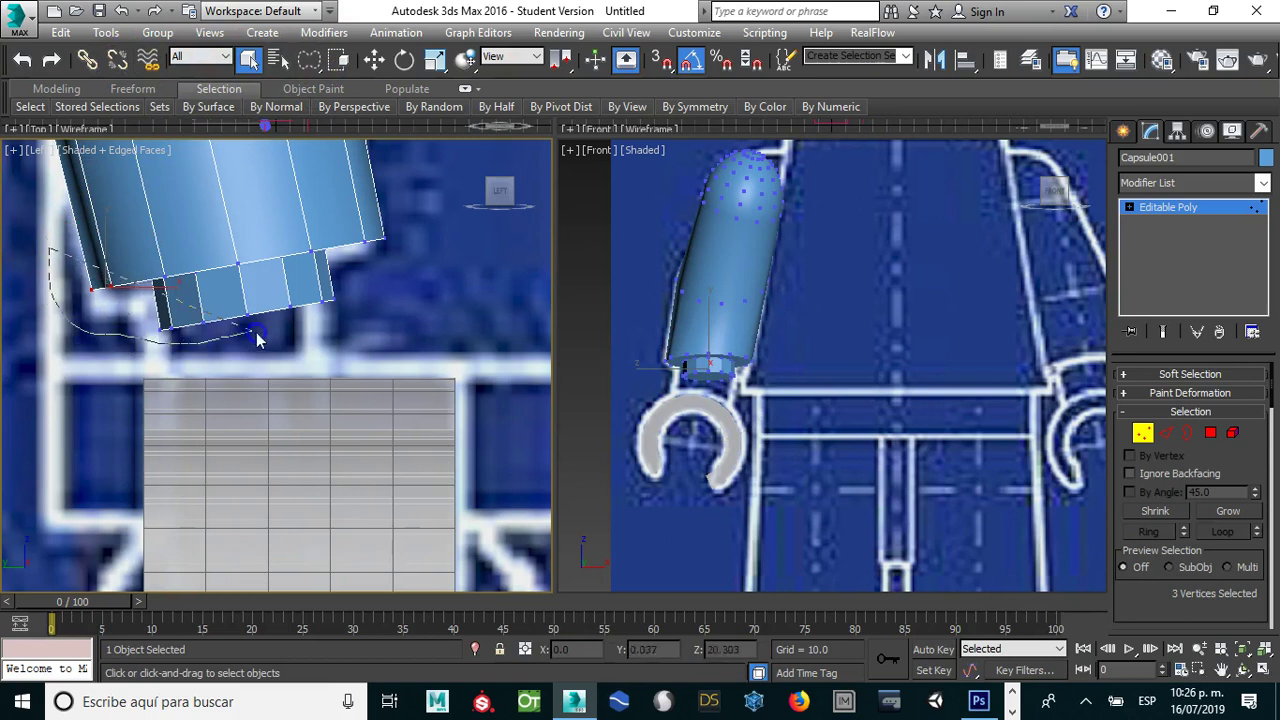
left_click_drag(367, 328, 426, 198)
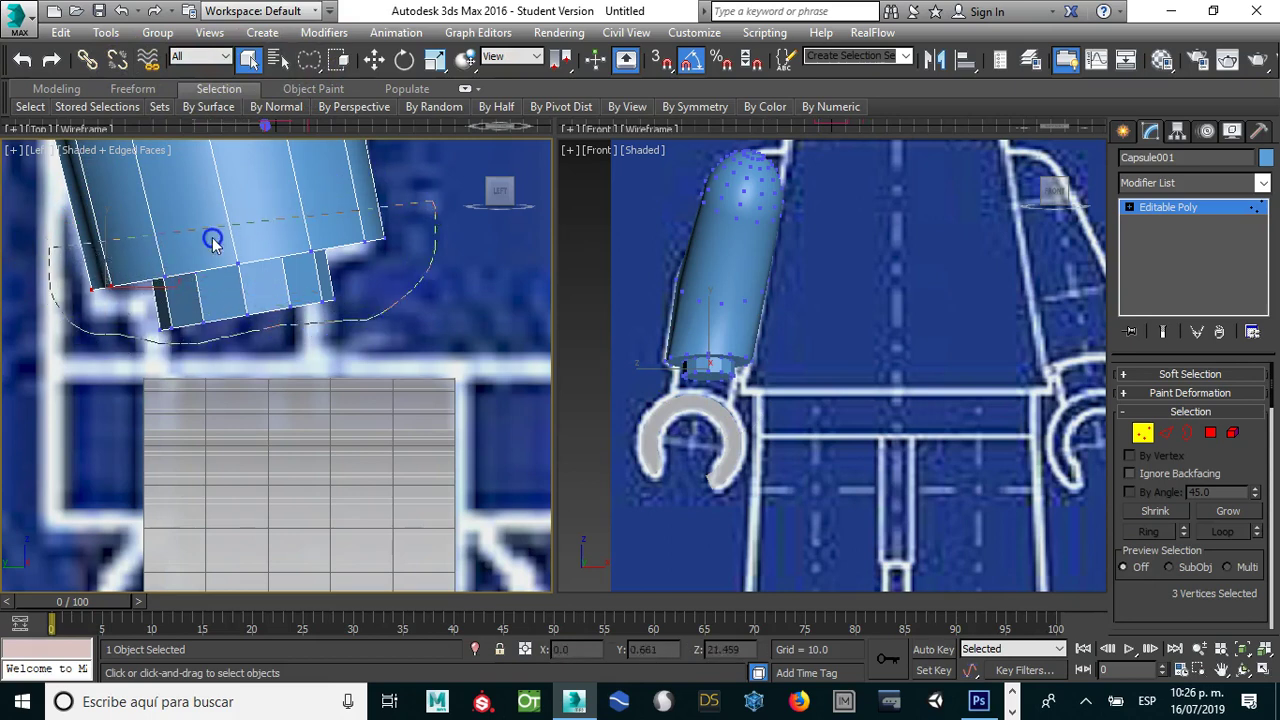
left_click_drag(45, 270, 50, 278)
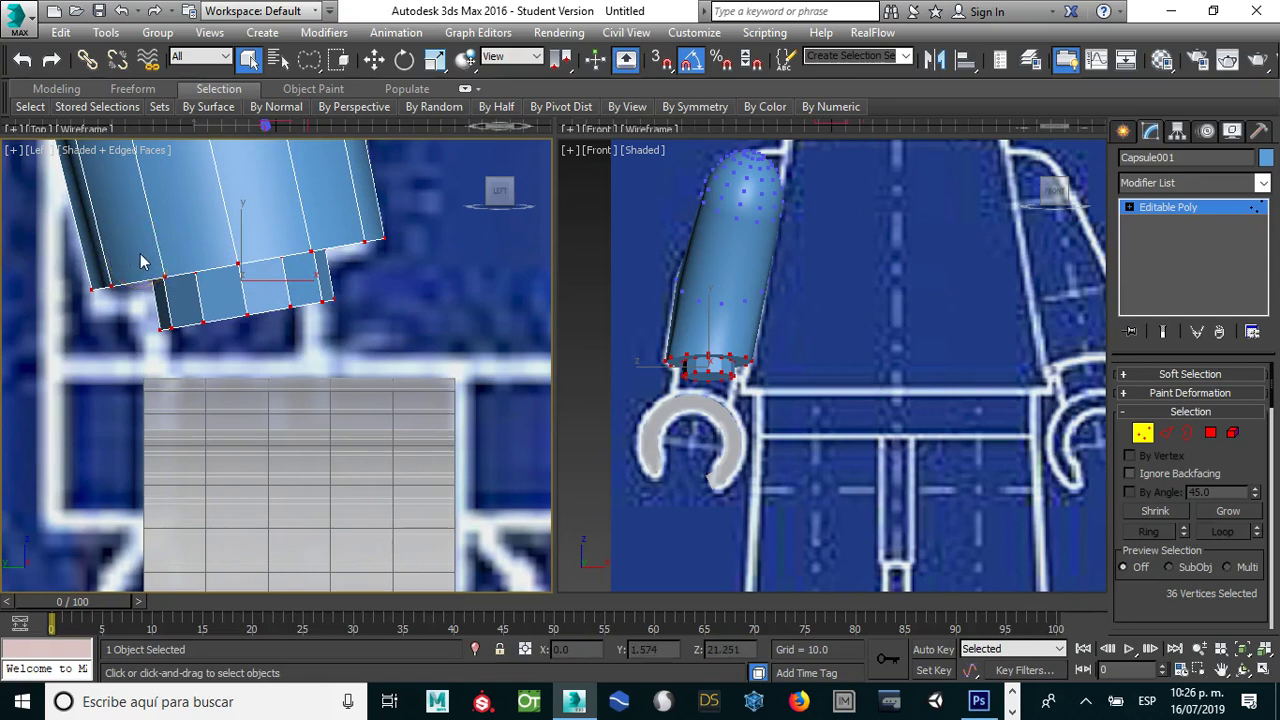
Step: Make the capsule see-through and move its lower-end vertices down toward the wrist
key("w")
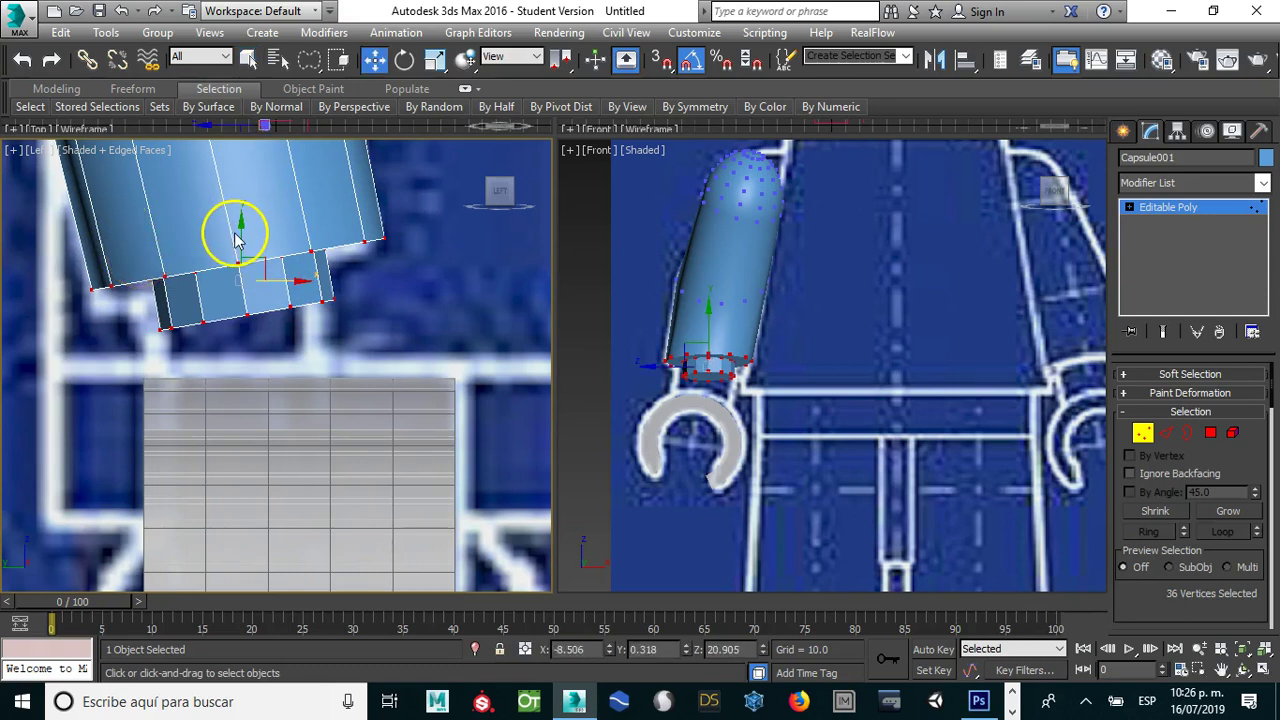
key("alt+x")
left_click_drag(237, 231, 238, 250)
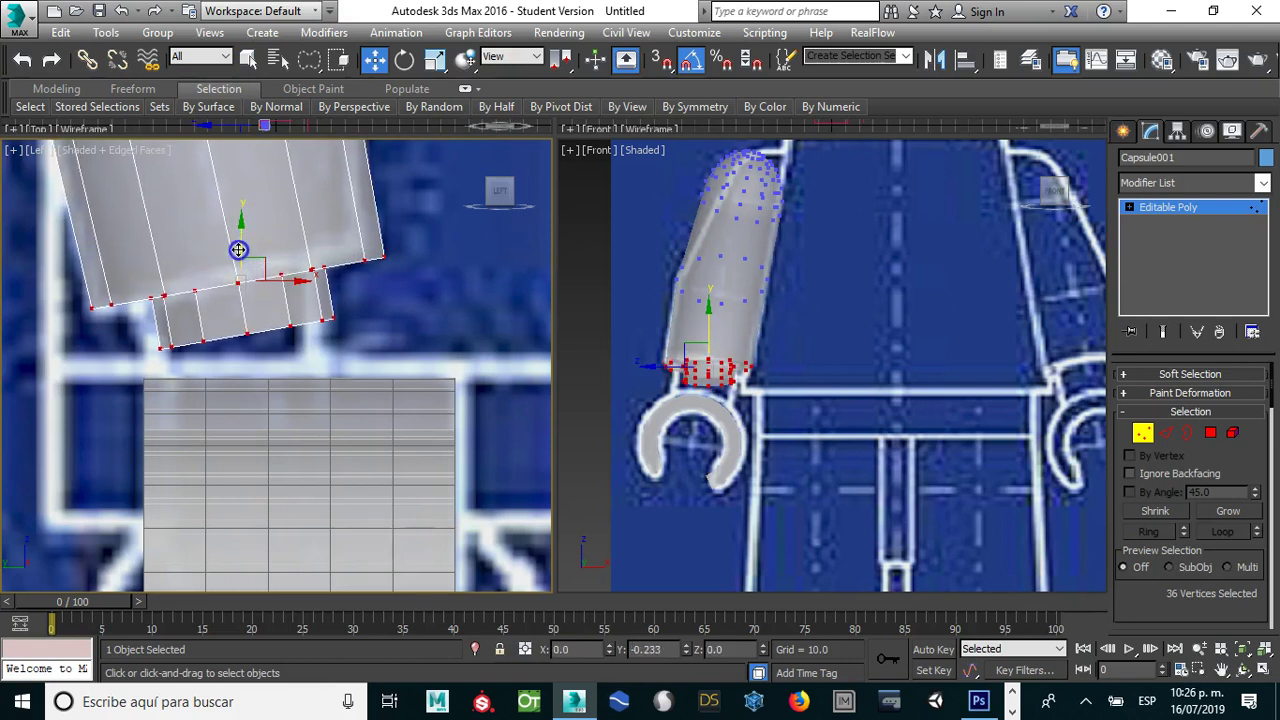
left_click(146, 343)
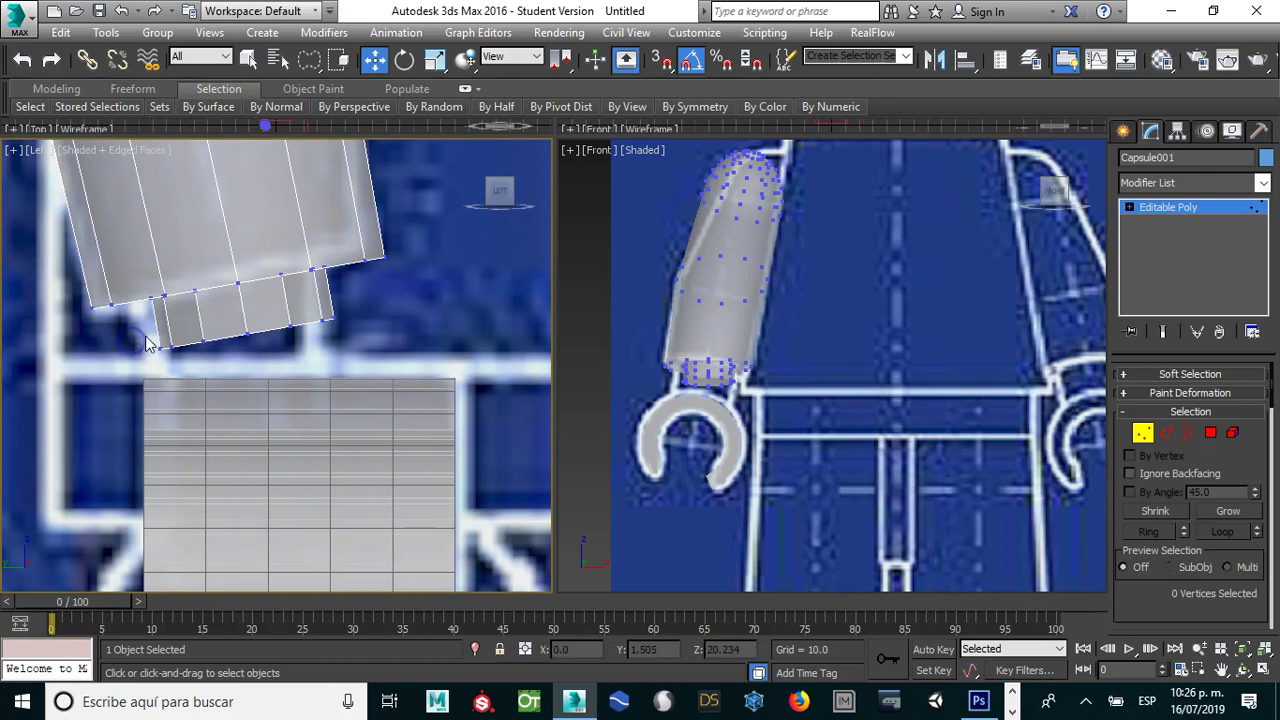
left_click_drag(196, 362, 197, 363)
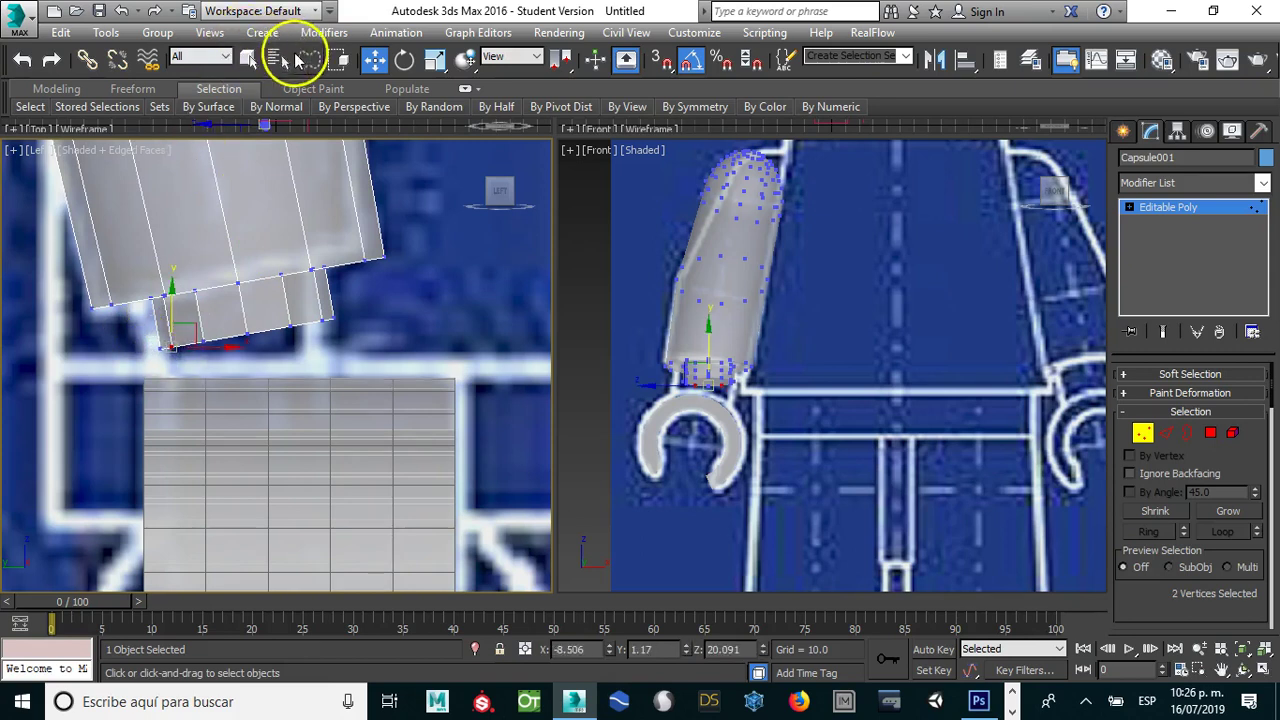
left_click_drag(307, 60, 307, 62)
left_click(140, 335)
left_click_drag(193, 358, 191, 355)
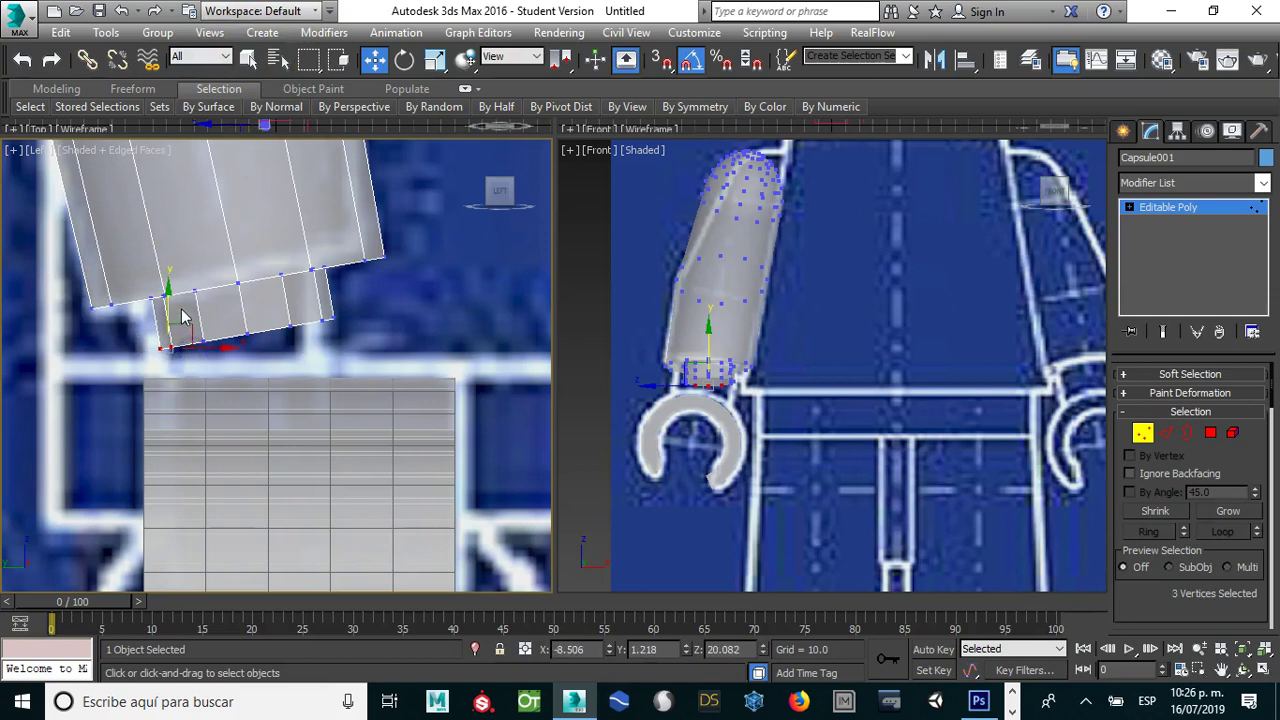
left_click_drag(169, 298, 169, 305)
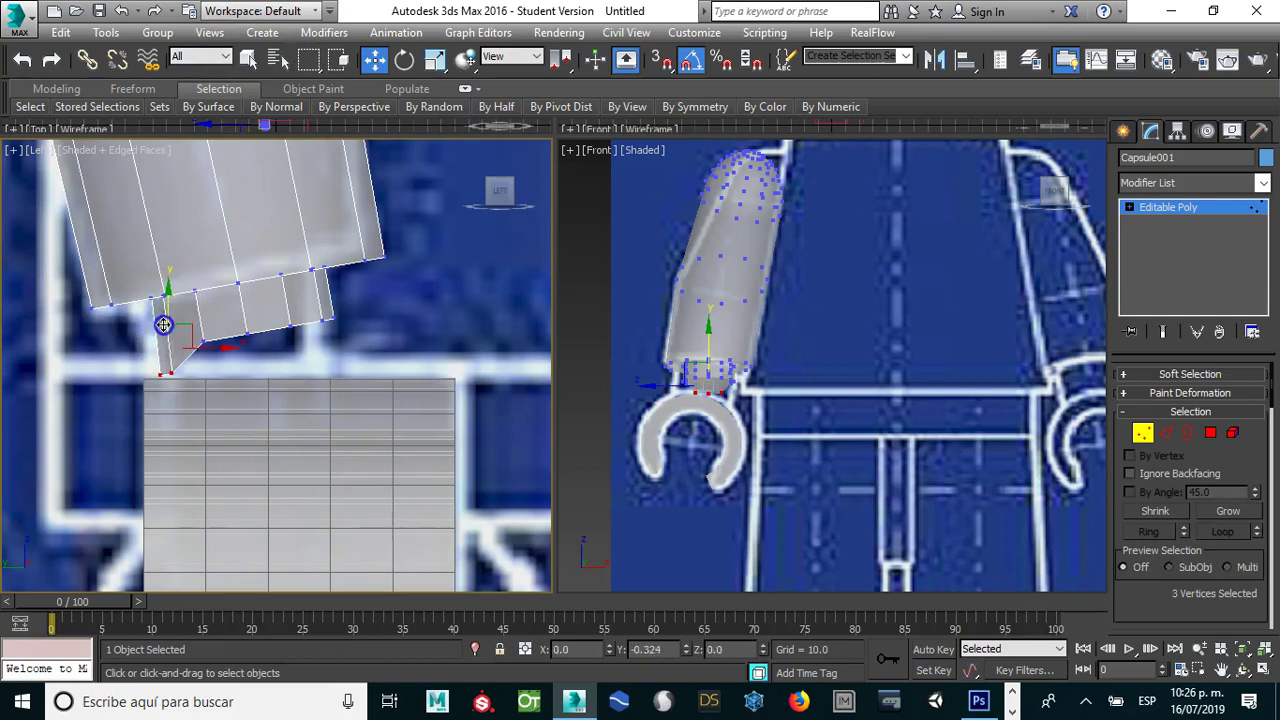
Step: Reposition the wrist's lower-edge vertices and pull the bottom corner vertex down to straighten the edge
left_click(193, 333)
left_click_drag(221, 367, 190, 382)
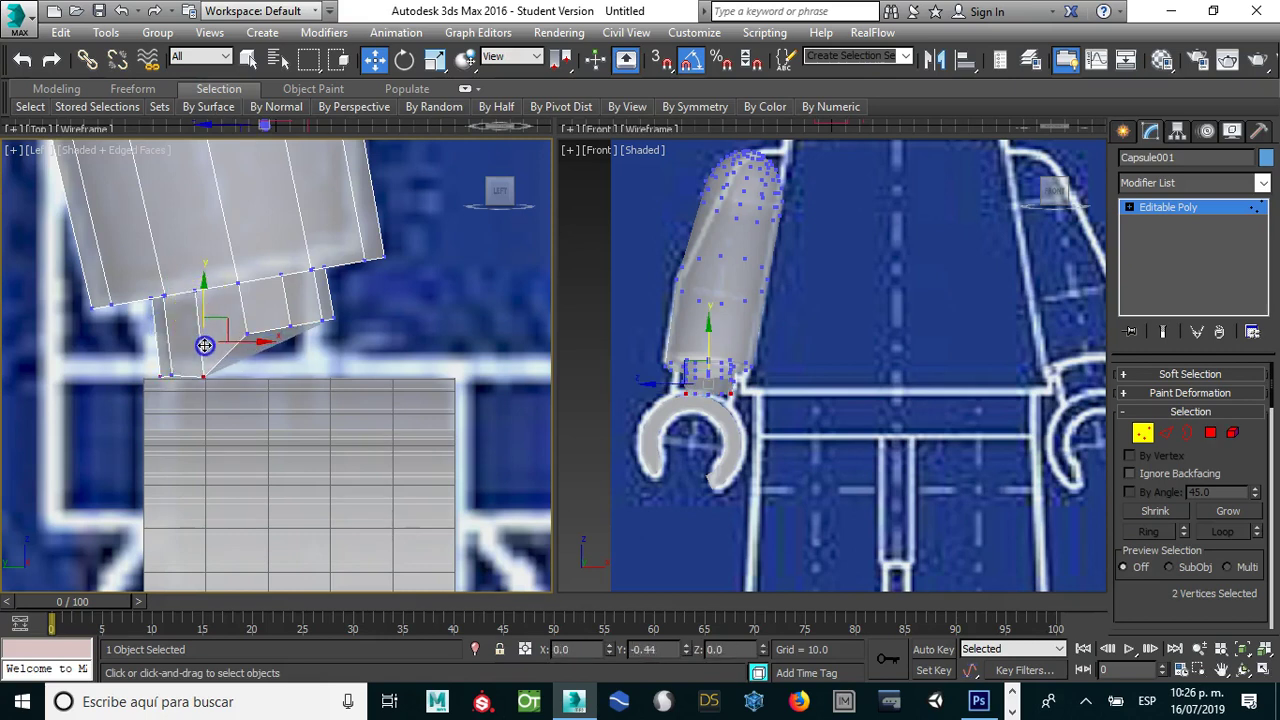
left_click_drag(204, 343, 249, 340)
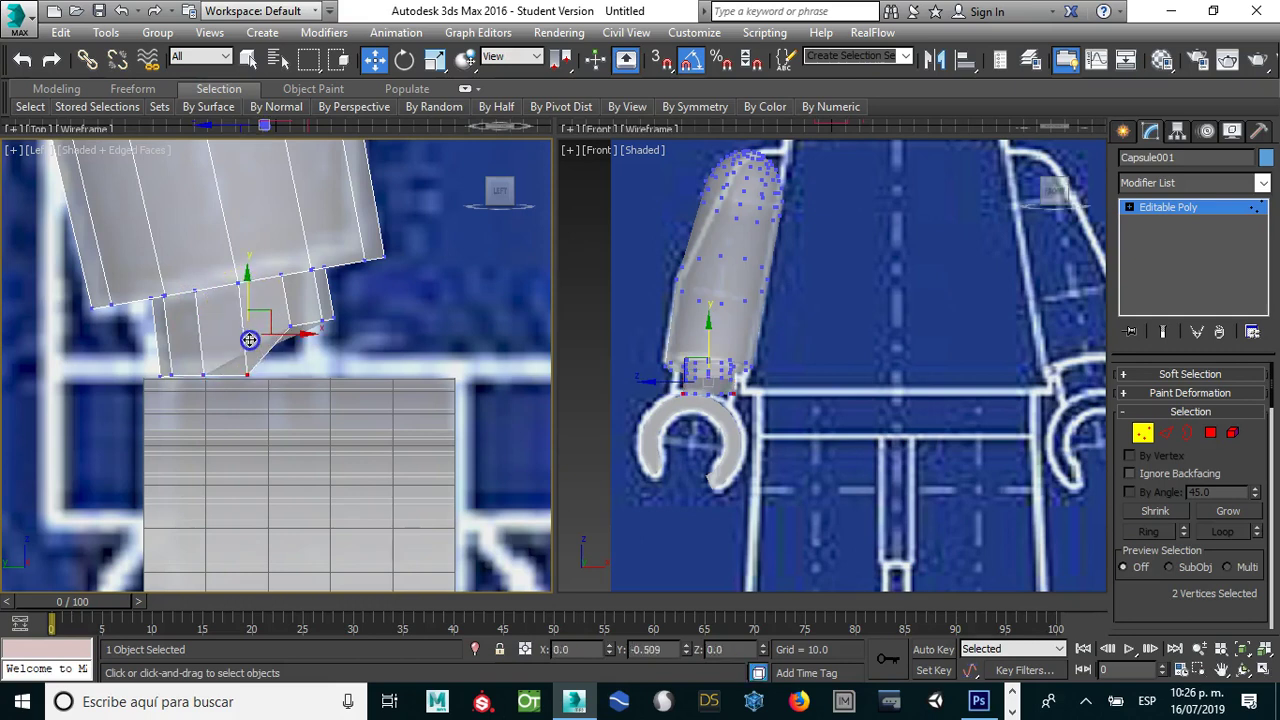
right_click(249, 340)
left_click_drag(293, 358, 290, 343)
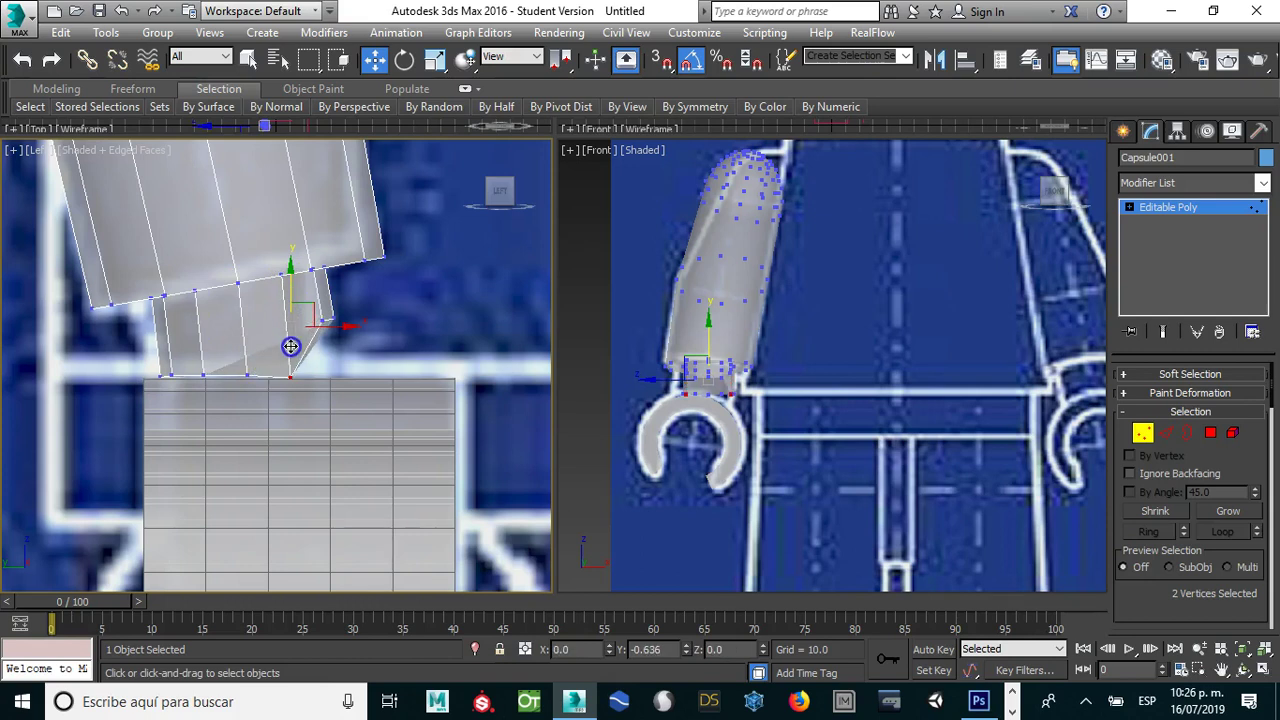
right_click(313, 320)
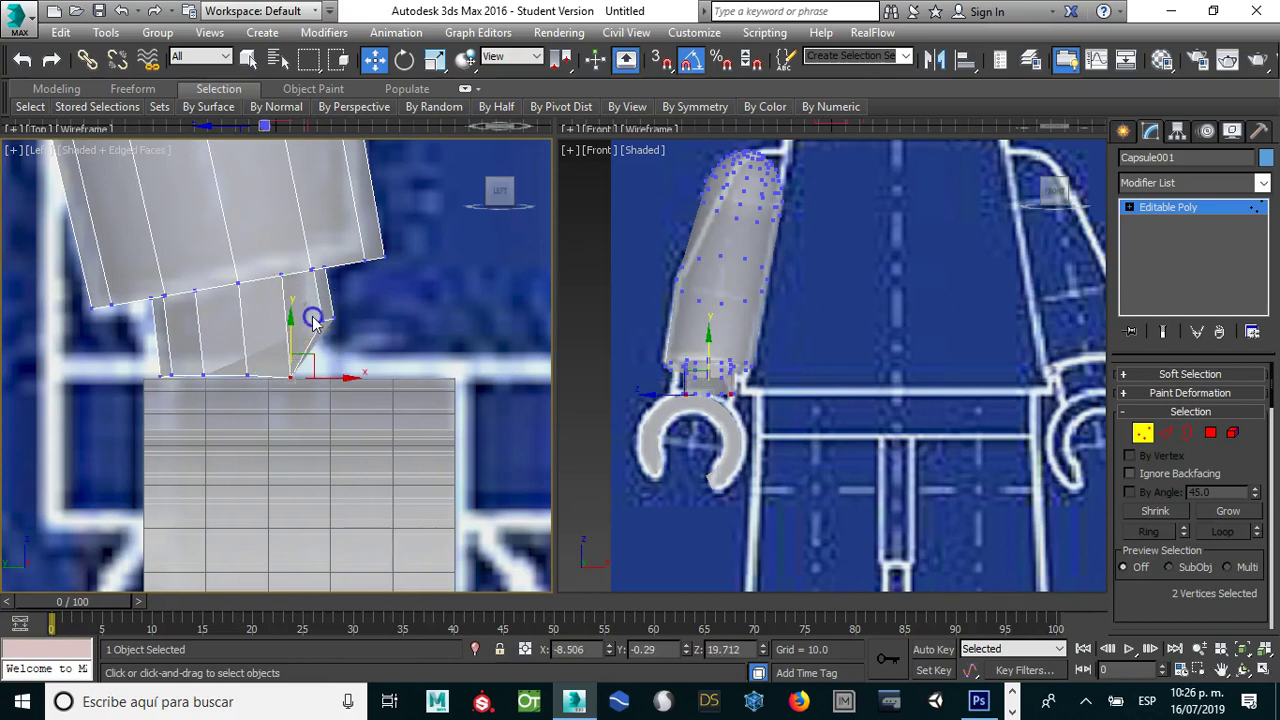
mouse_move(330, 350)
left_mouse_down()
mouse_move(320, 308)
mouse_move(325, 333)
left_mouse_up()
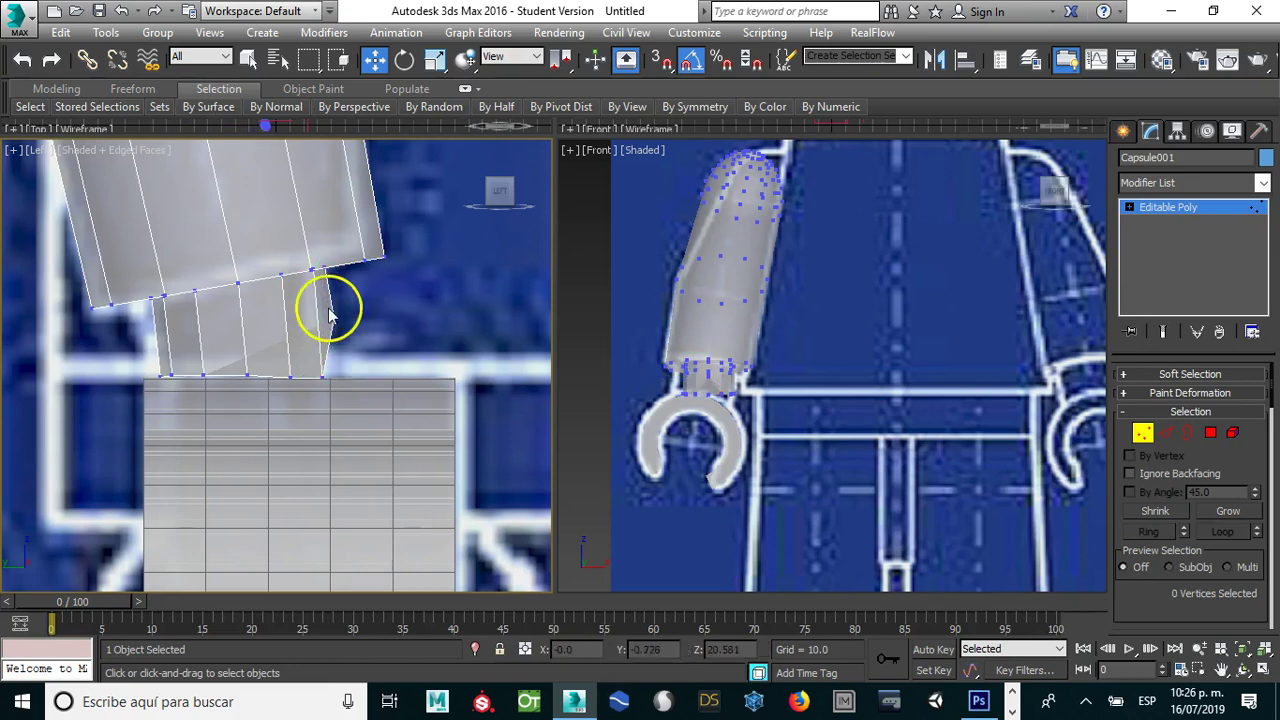
left_click(335, 293)
left_click_drag(335, 293, 337, 339)
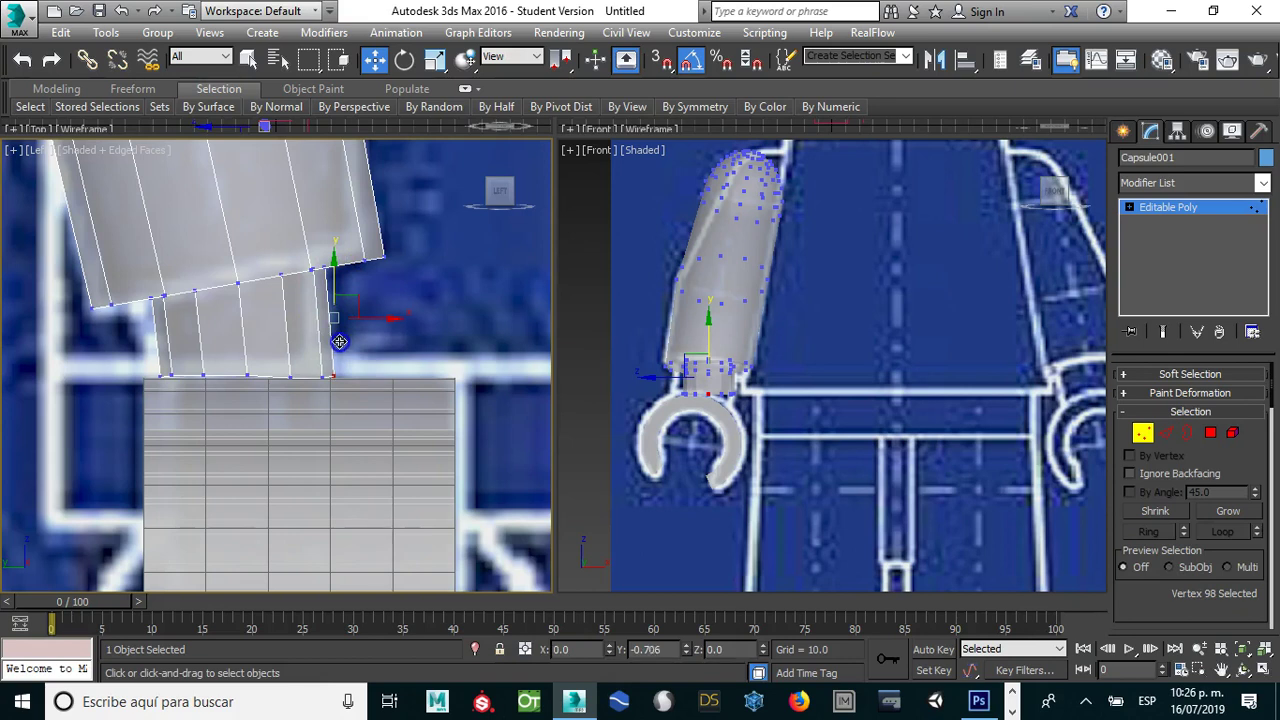
Step: Zoom and pan the front and side views to frame the wrist
scroll(730, 388, "up", 4)
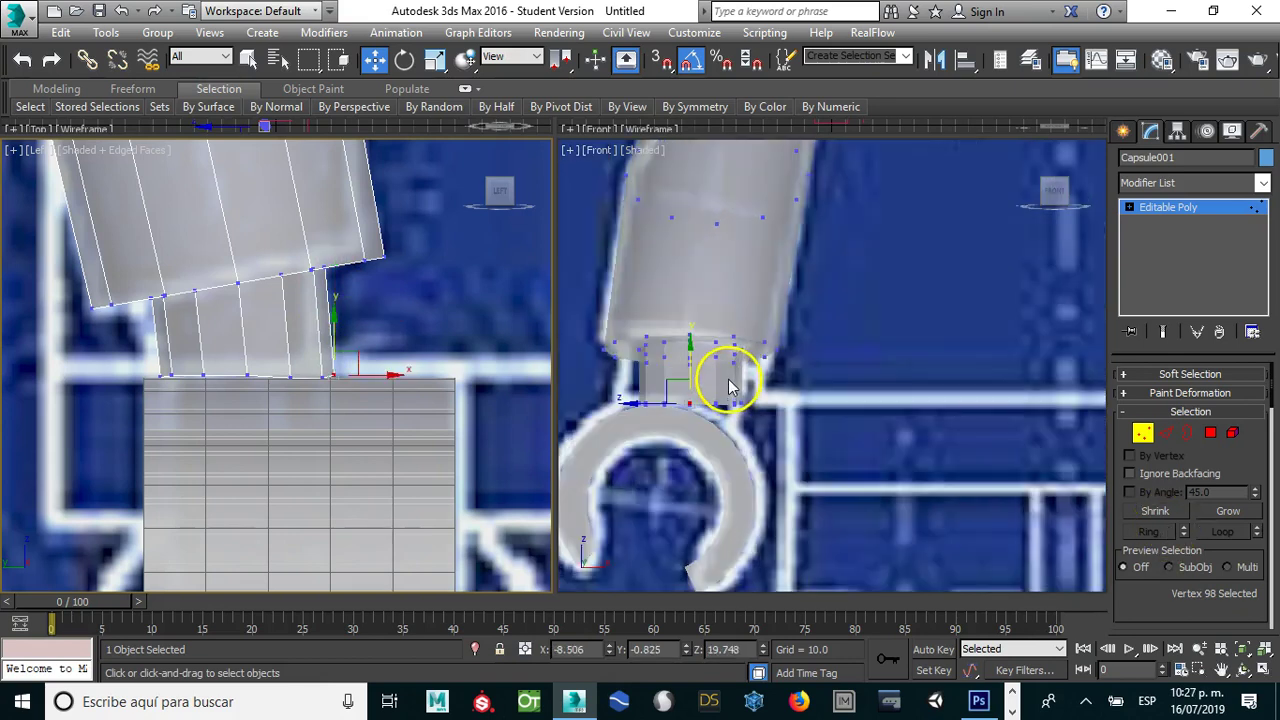
scroll(728, 342, "up", 2)
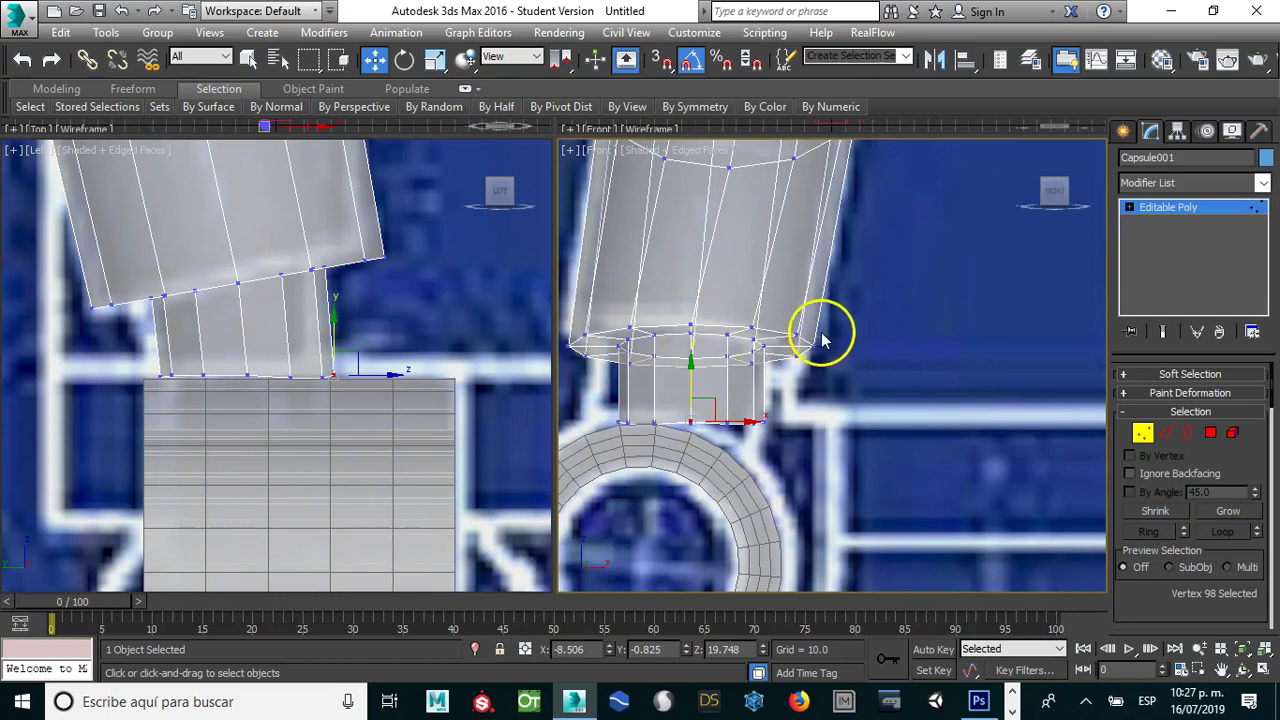
middle_click_drag(765, 347, 900, 343)
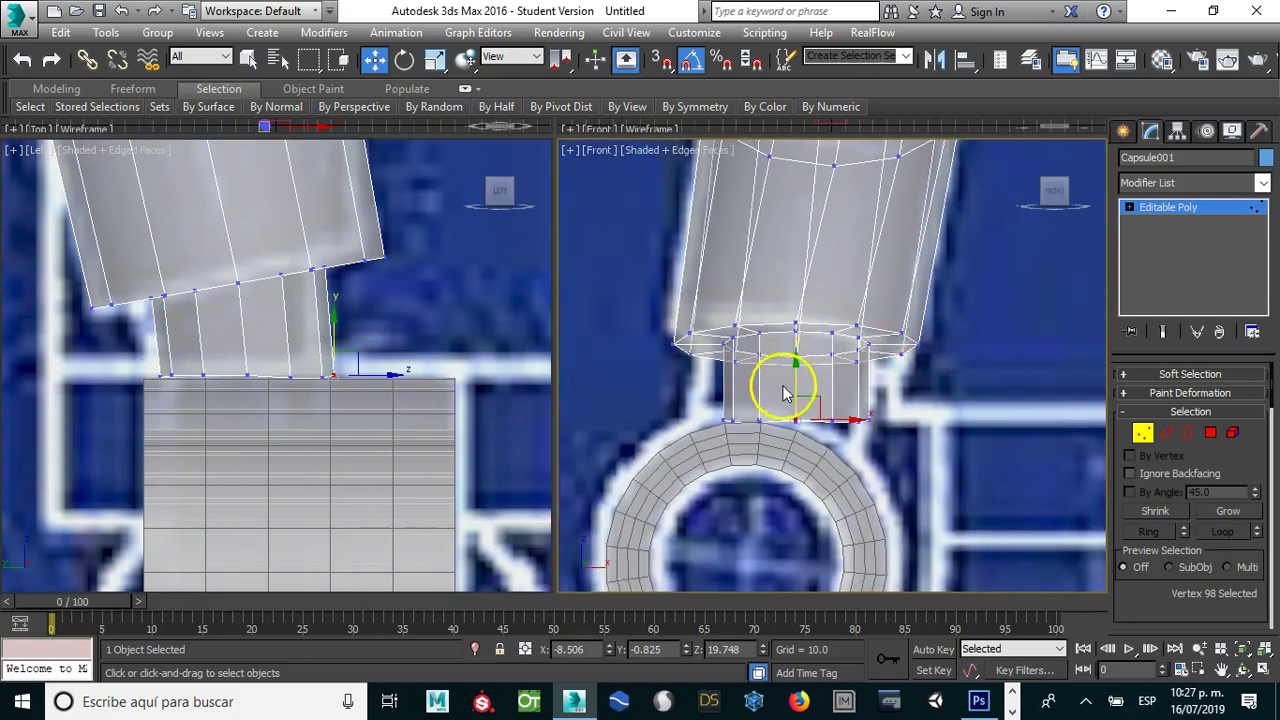
scroll(229, 343, "up", 3)
middle_click_drag(229, 343, 237, 338)
left_click(305, 357)
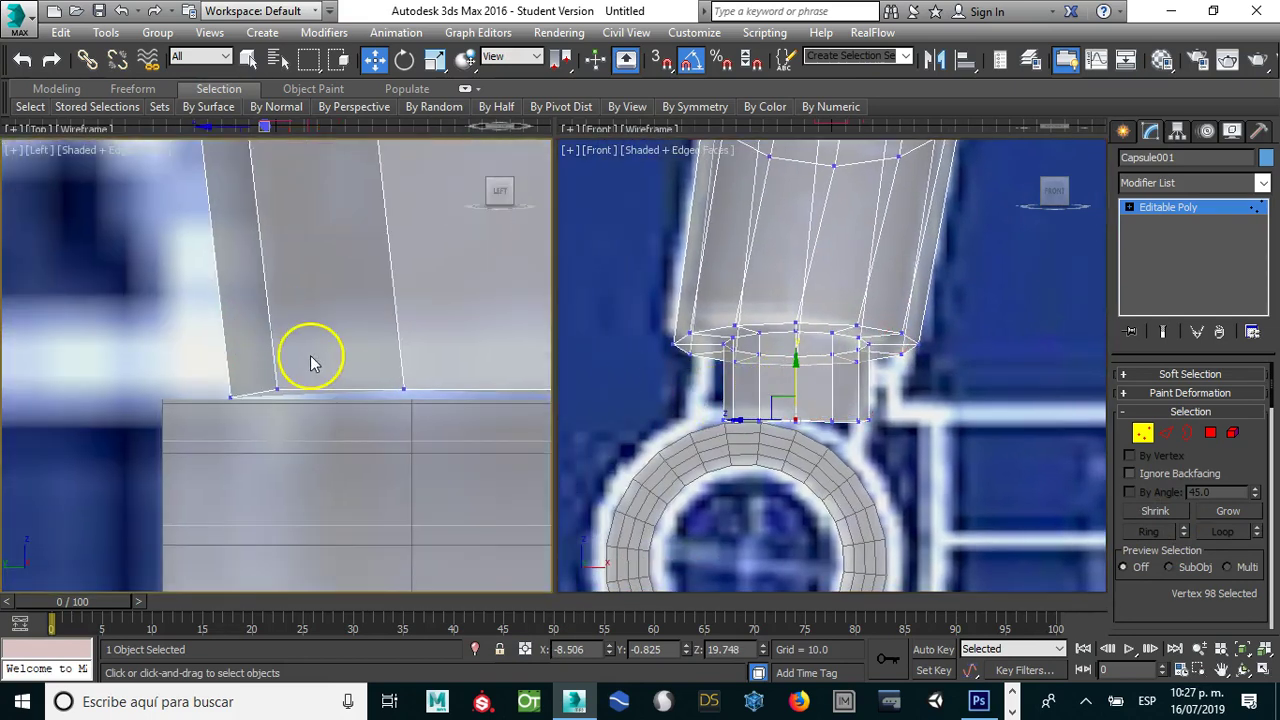
Step: Maximize the side view and lower the first bottom-edge vertices onto a flat line
key("alt+w")
scroll(389, 326, "up", 3)
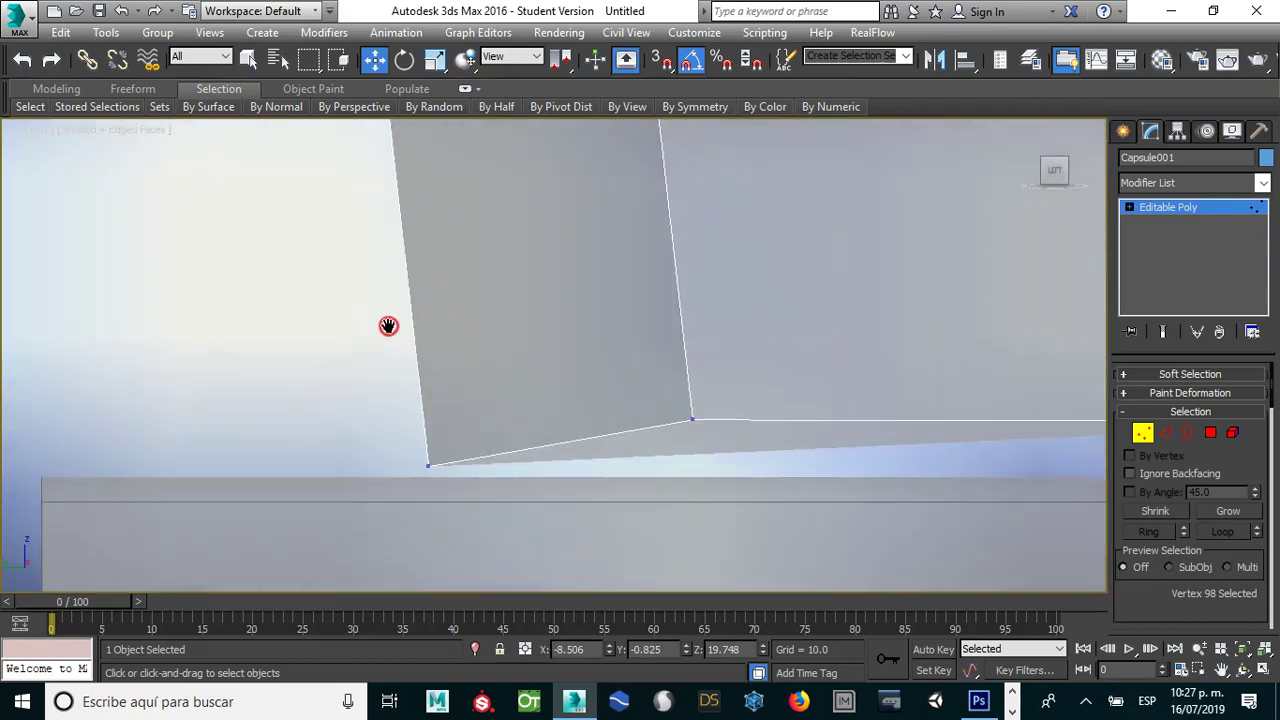
middle_click_drag(600, 380, 476, 355)
mouse_move(476, 355)
left_mouse_down()
mouse_move(506, 356)
mouse_move(486, 337)
mouse_move(484, 348)
left_mouse_up()
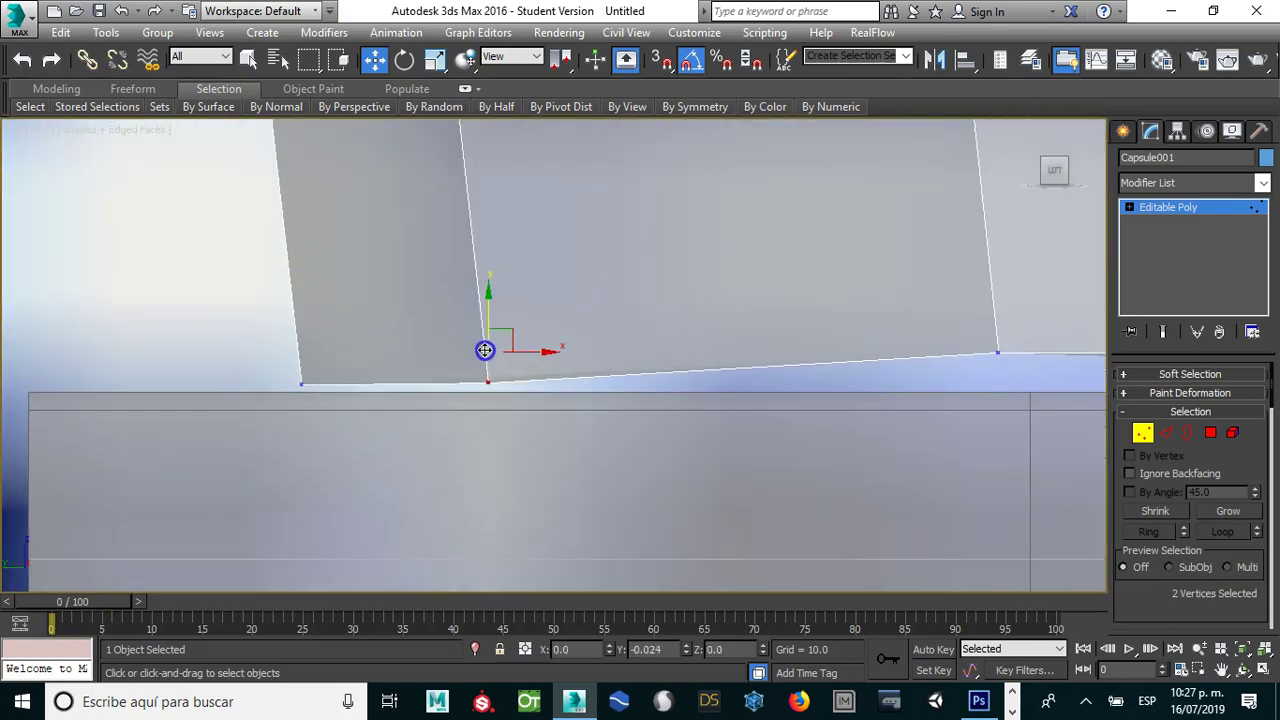
middle_click_drag(591, 352, 480, 308)
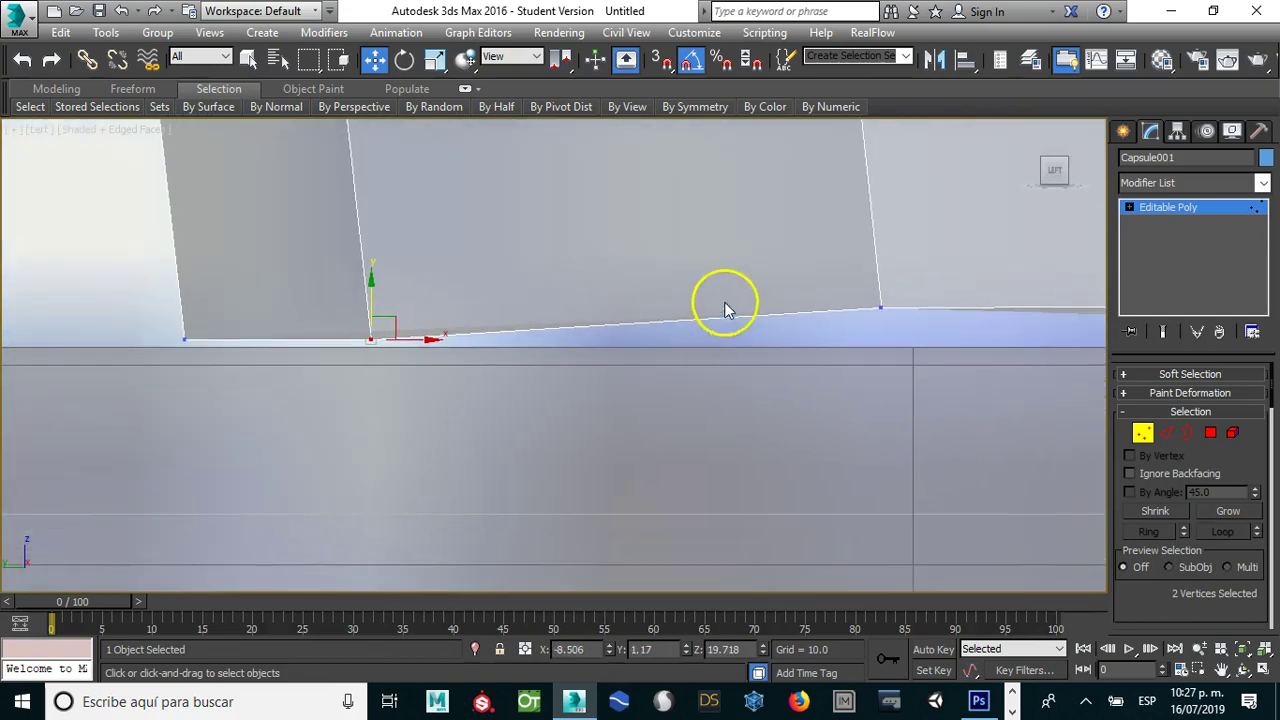
left_click_drag(940, 342, 940, 342)
left_click_drag(878, 264, 887, 296)
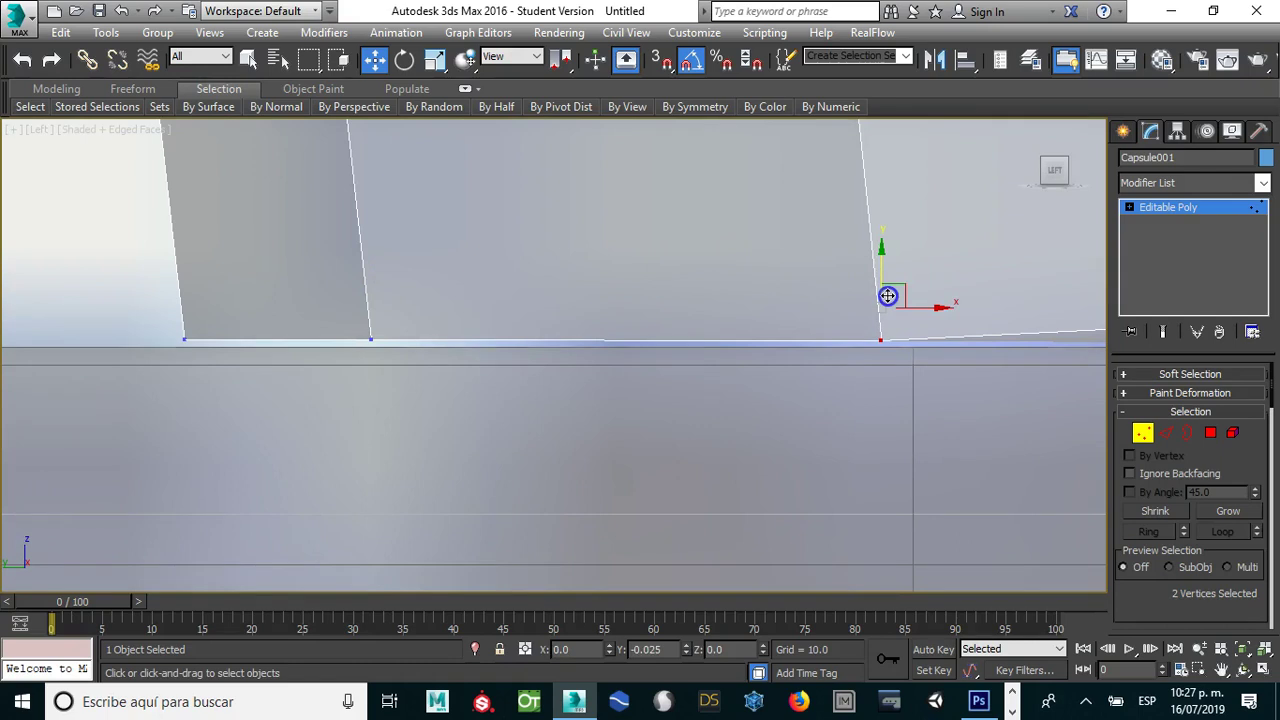
middle_click_drag(887, 296, 720, 320)
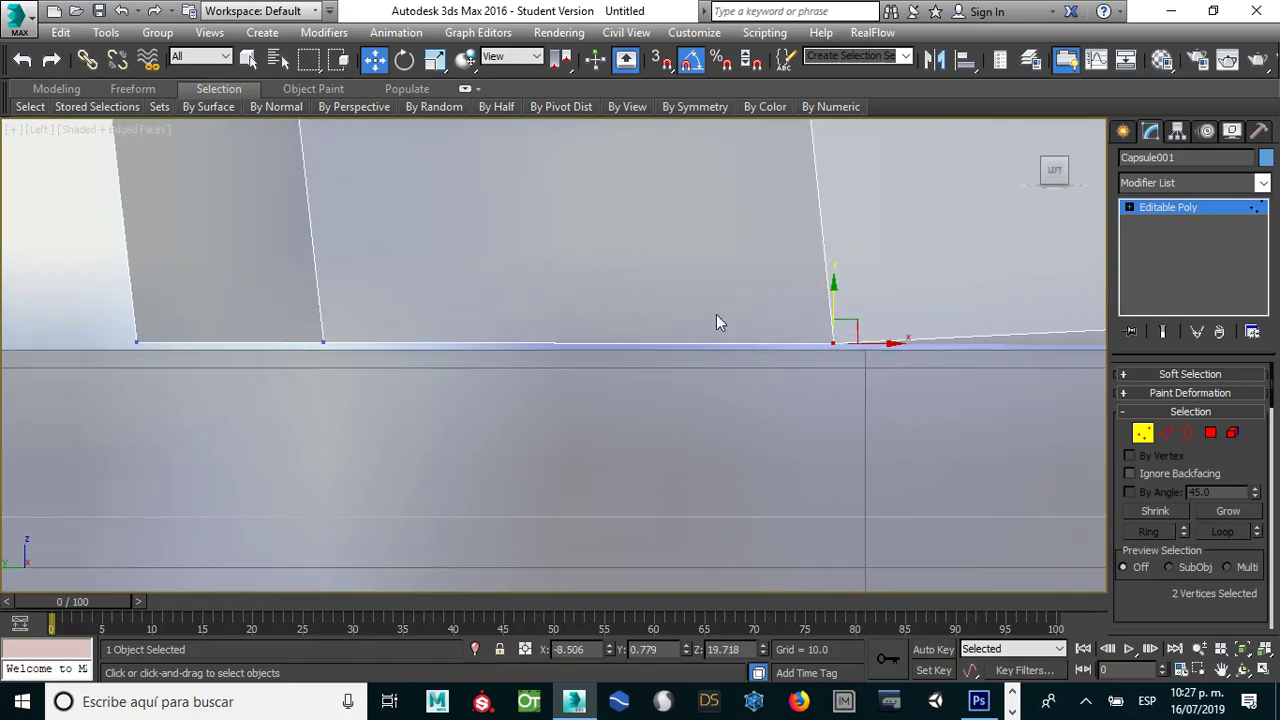
middle_click_drag(554, 349, 733, 326)
middle_click_drag(1050, 330, 686, 309)
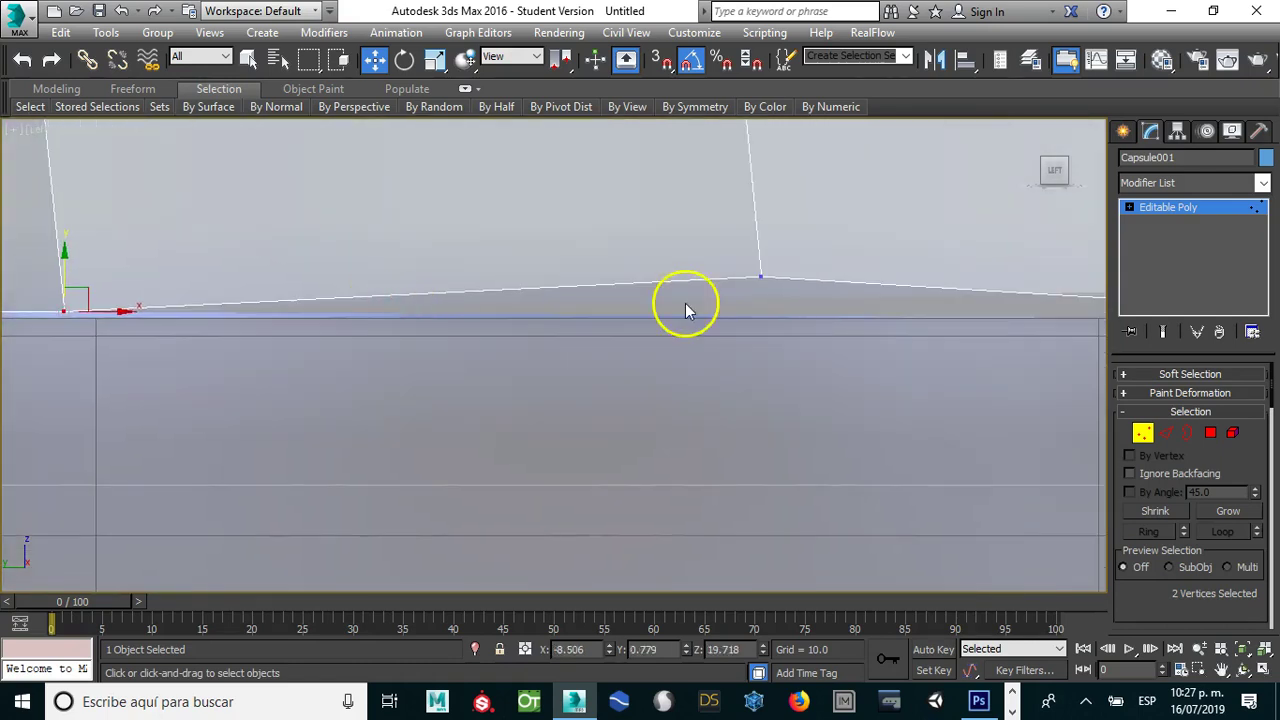
left_click_drag(726, 251, 838, 300)
left_click_drag(763, 231, 762, 264)
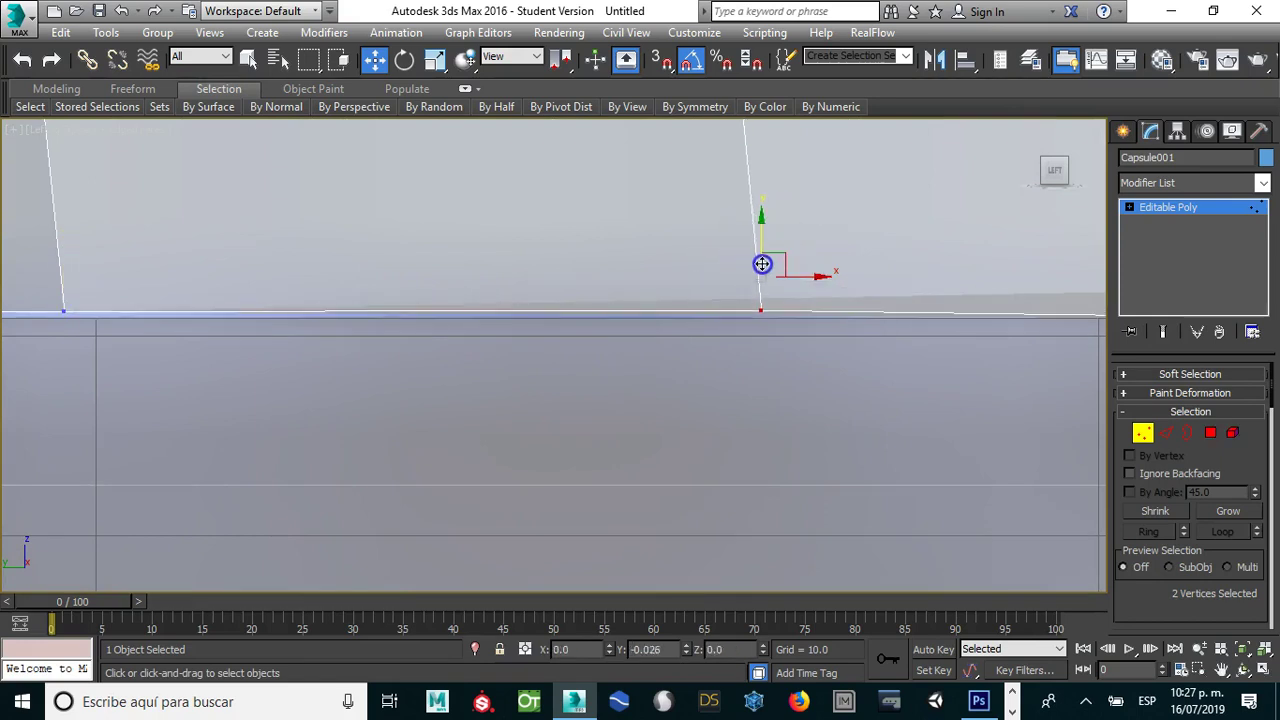
Step: Level the remaining bottom-edge vertices along the torso's top line
scroll(762, 264, "down", 3)
left_click(830, 277)
scroll(830, 277, "up", 3)
left_click_drag(830, 250, 843, 232)
scroll(820, 248, "down", 1)
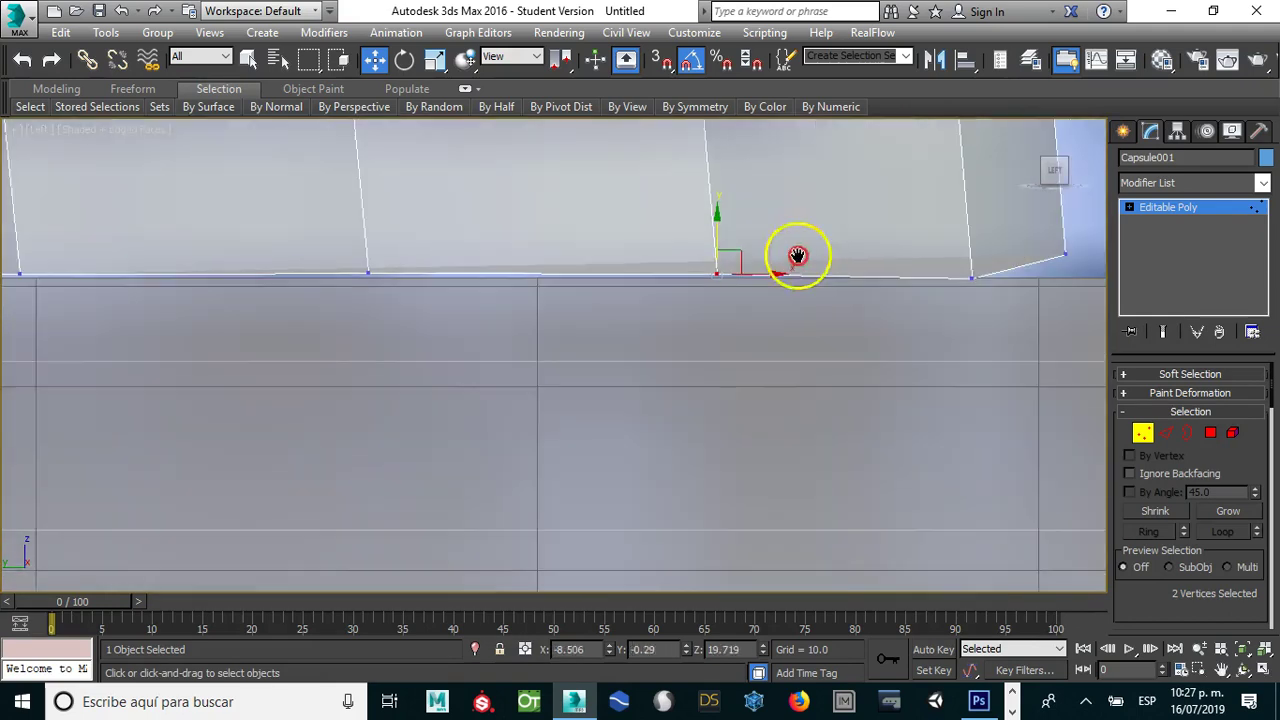
scroll(797, 260, "down", 1)
left_click(888, 290)
left_click_drag(895, 257, 898, 247)
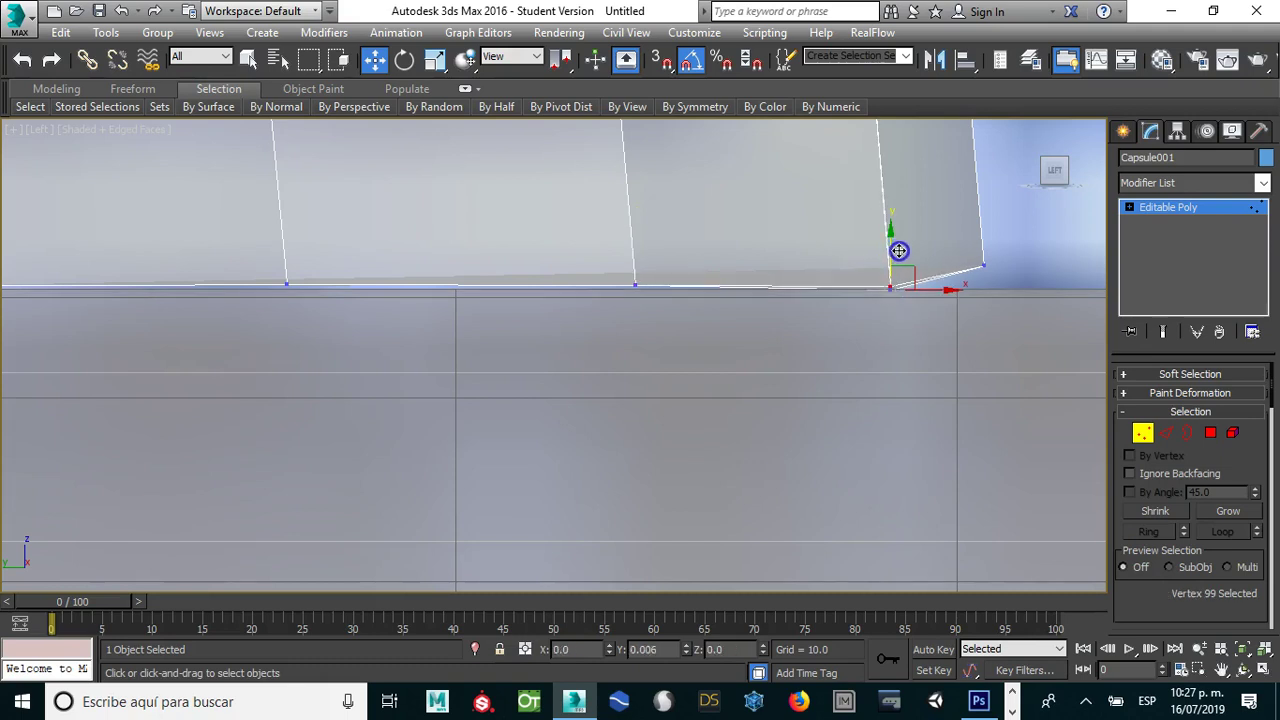
mouse_move(1007, 265)
left_mouse_down()
mouse_move(993, 267)
mouse_move(987, 247)
left_mouse_up()
left_click(973, 249)
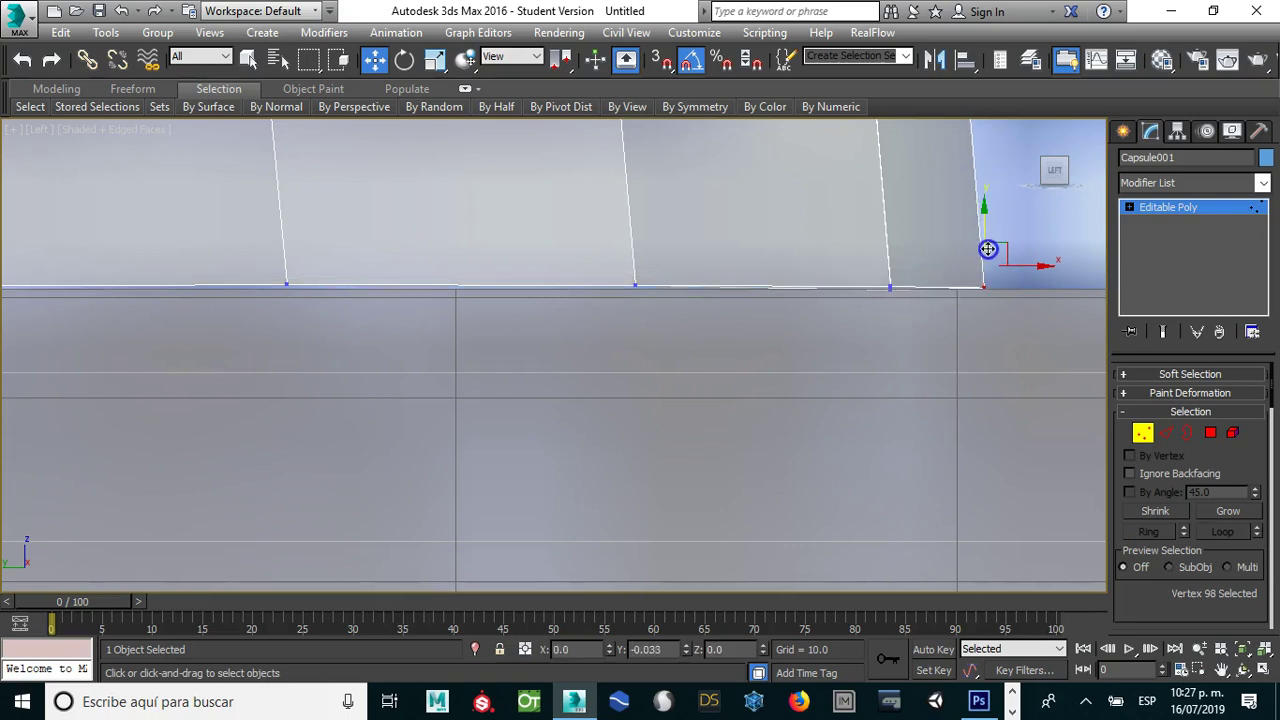
scroll(849, 260, "down", 2)
scroll(837, 260, "down", 3)
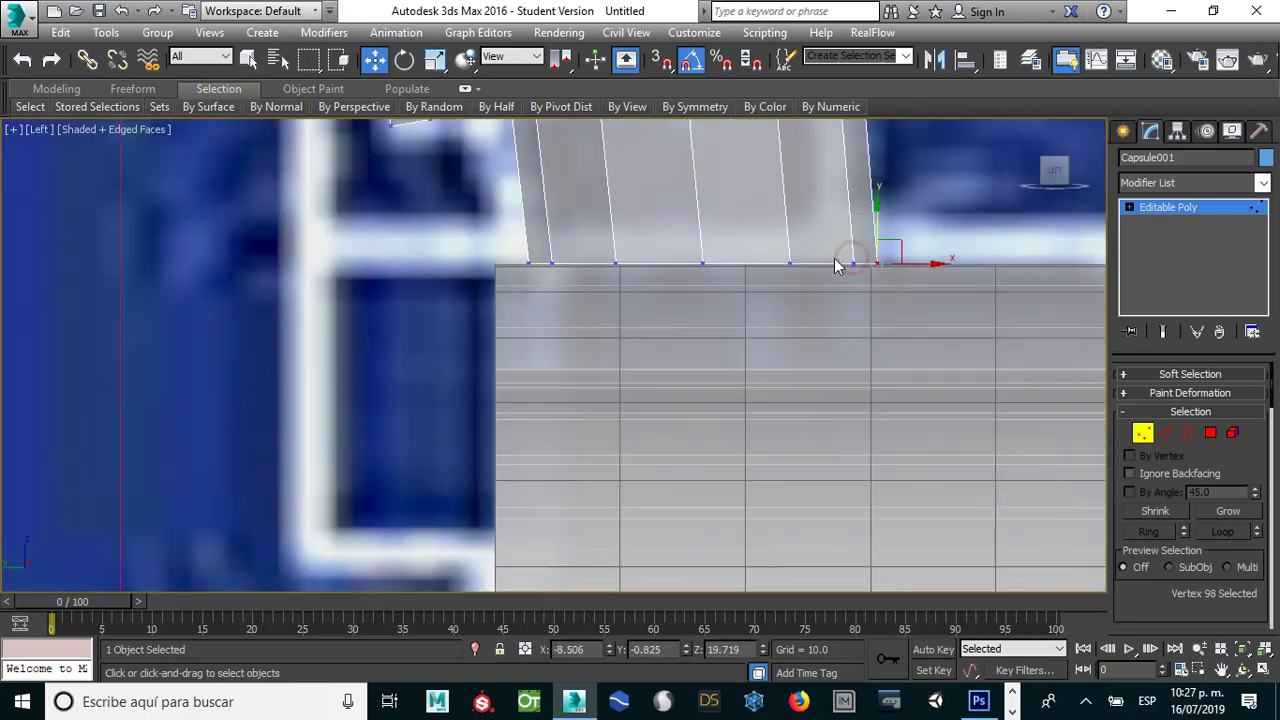
scroll(838, 265, "down", 2)
Step: In Front view, shift the arm's bottom vertices left and slightly down
key("f")
scroll(551, 409, "up", 3)
scroll(600, 387, "up", 2)
scroll(600, 387, "up", 2)
middle_click_drag(600, 387, 632, 292)
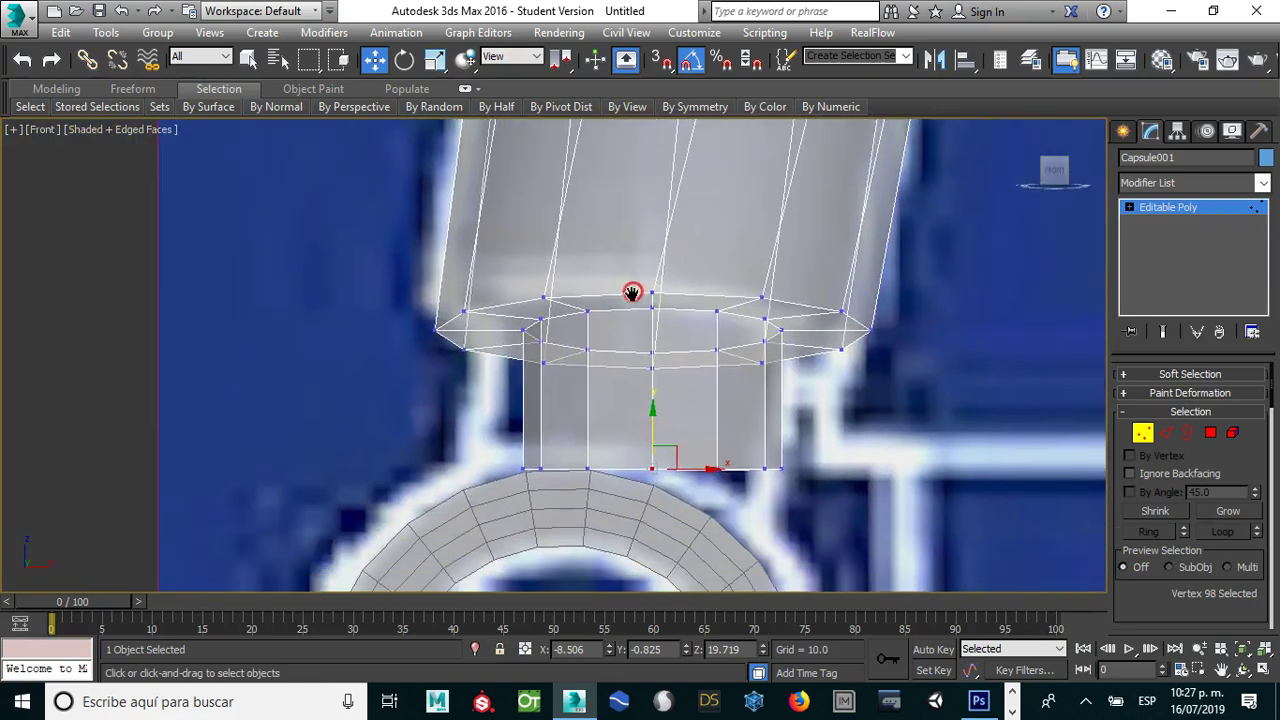
scroll(565, 402, "down", 3)
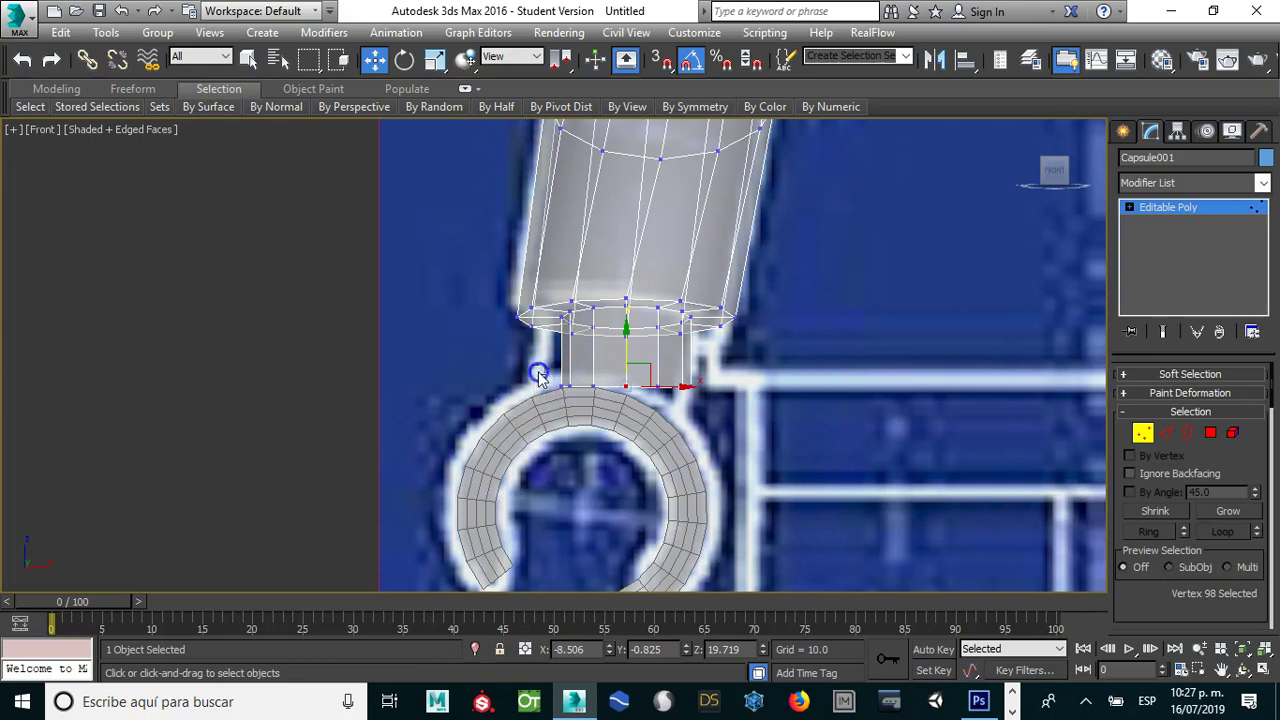
mouse_move(680, 385)
left_mouse_down()
mouse_move(659, 384)
mouse_move(600, 333)
left_mouse_up()
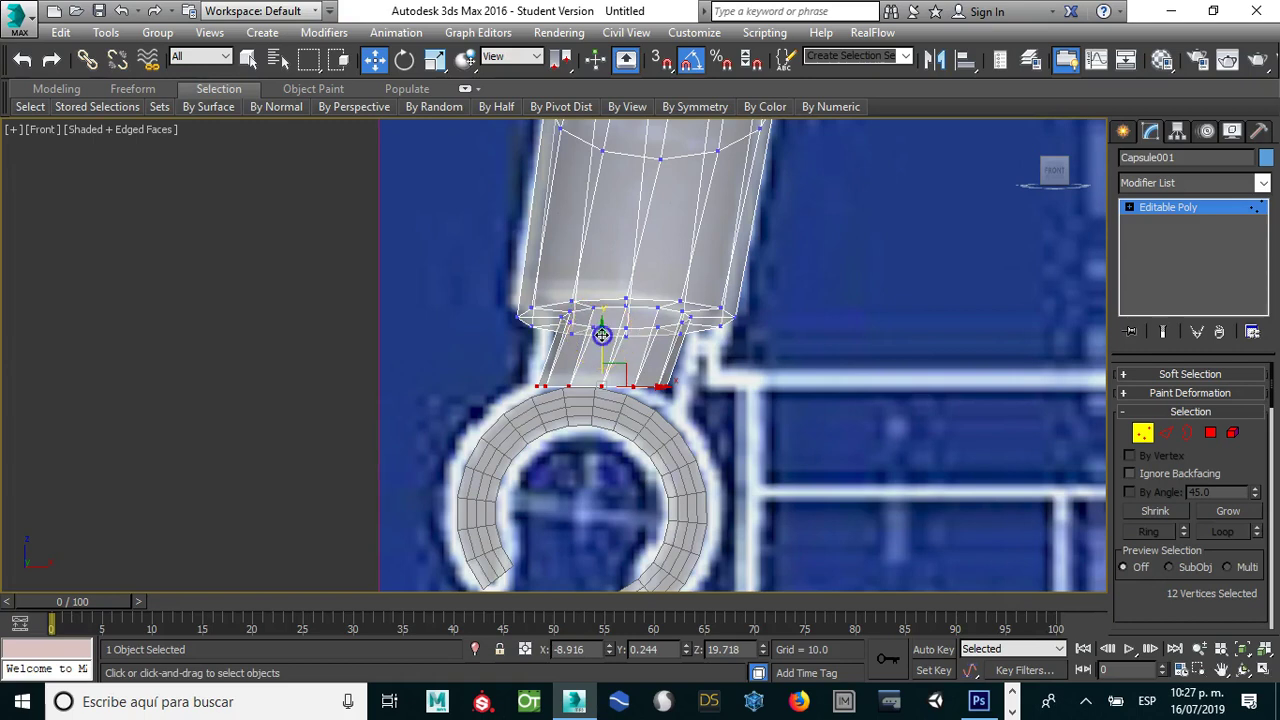
left_click_drag(601, 334, 601, 338)
Step: Lower the wrist's bottom vertices one by one onto the hand ring's curve
left_click(674, 391)
scroll(700, 420, "up", 3)
left_click(620, 378)
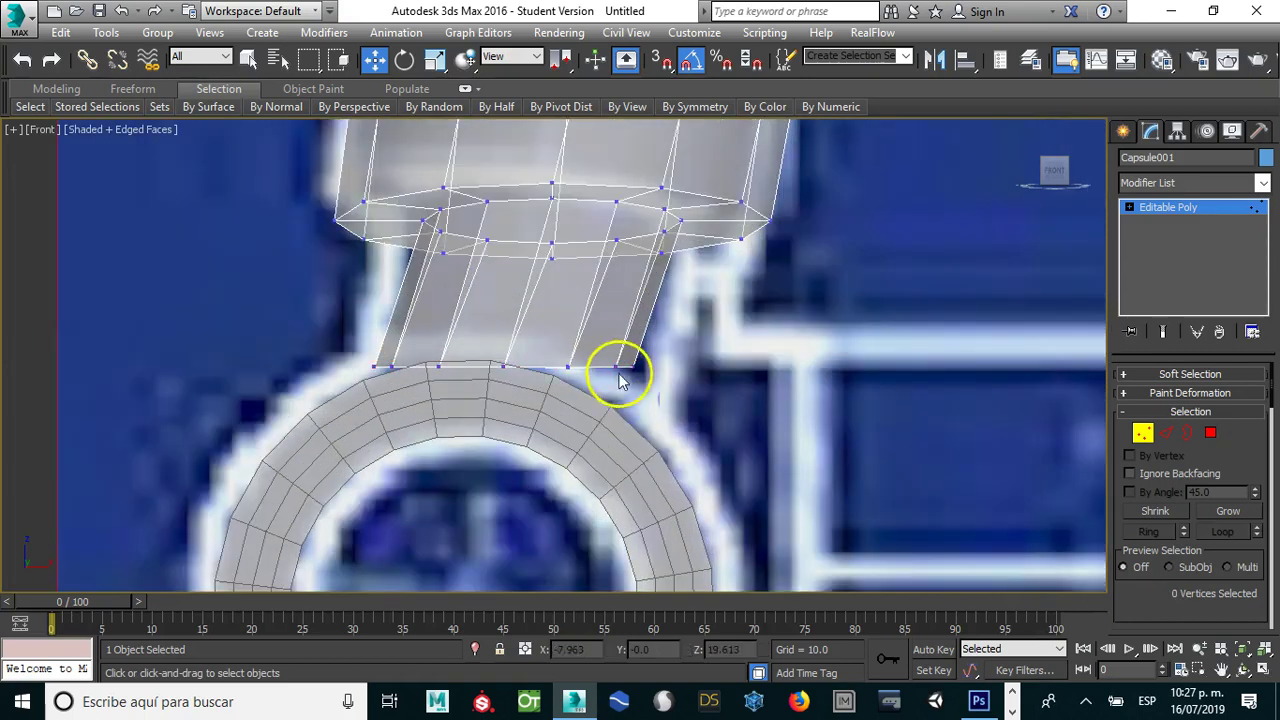
left_click_drag(675, 400, 621, 372)
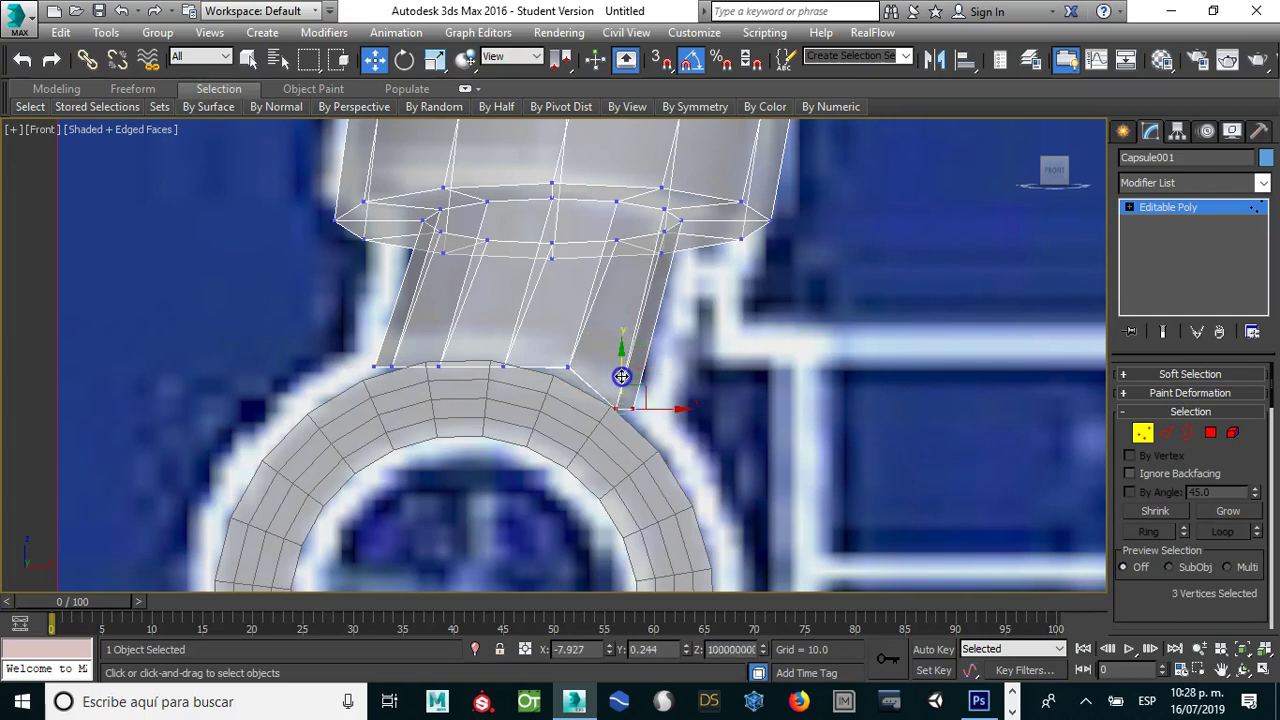
left_click(656, 437)
left_click(630, 403)
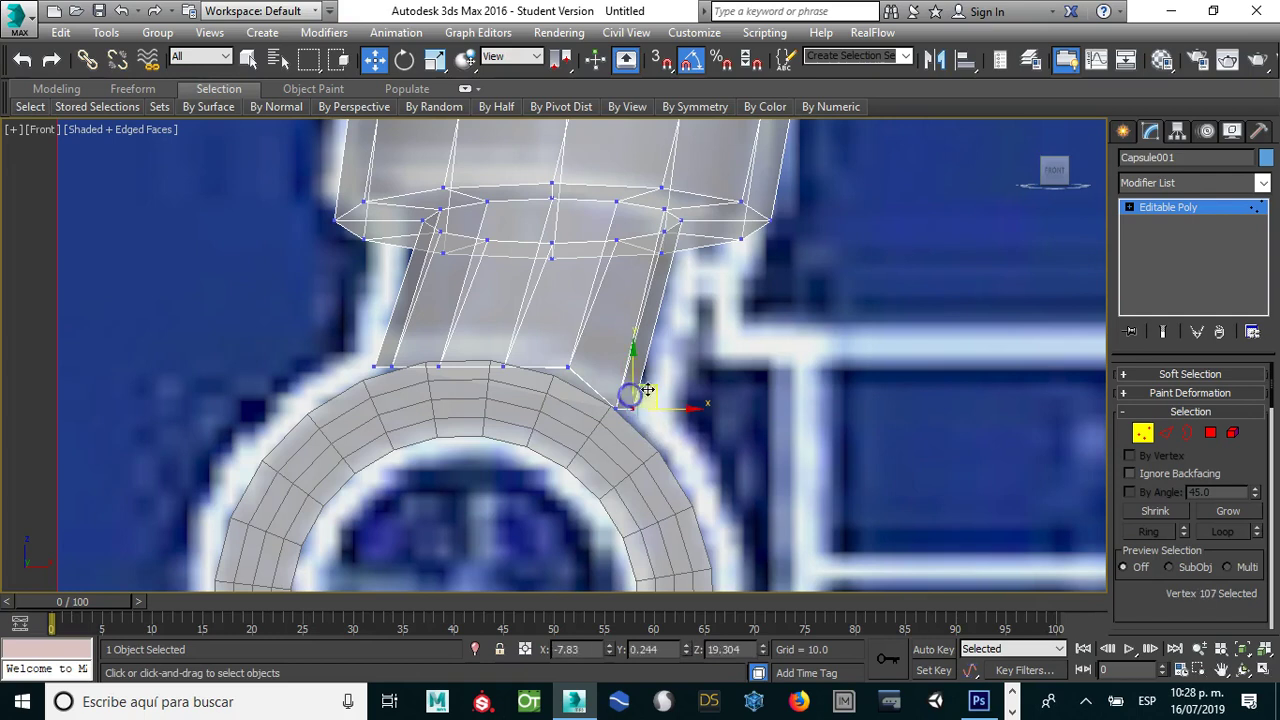
left_click_drag(634, 383, 634, 398)
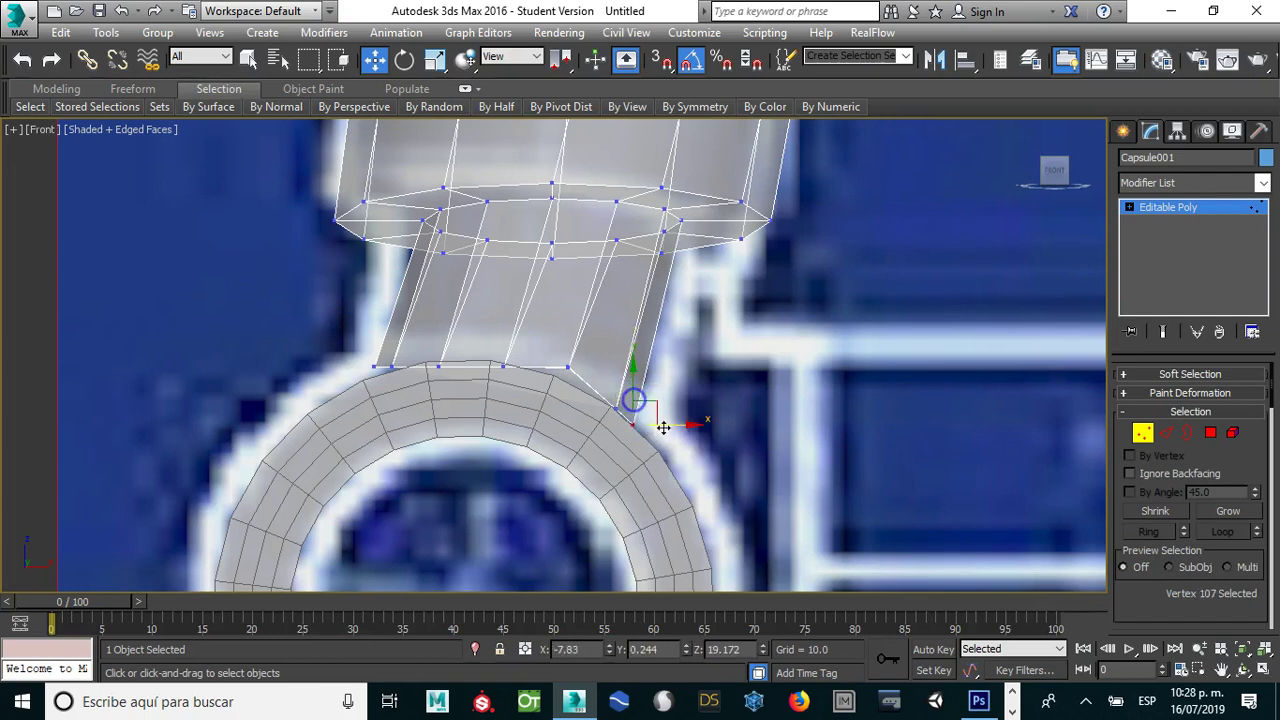
left_click(568, 367)
left_click_drag(570, 347, 516, 366)
mouse_move(514, 343)
left_mouse_down()
mouse_move(508, 331)
mouse_move(457, 371)
mouse_move(441, 333)
left_mouse_up()
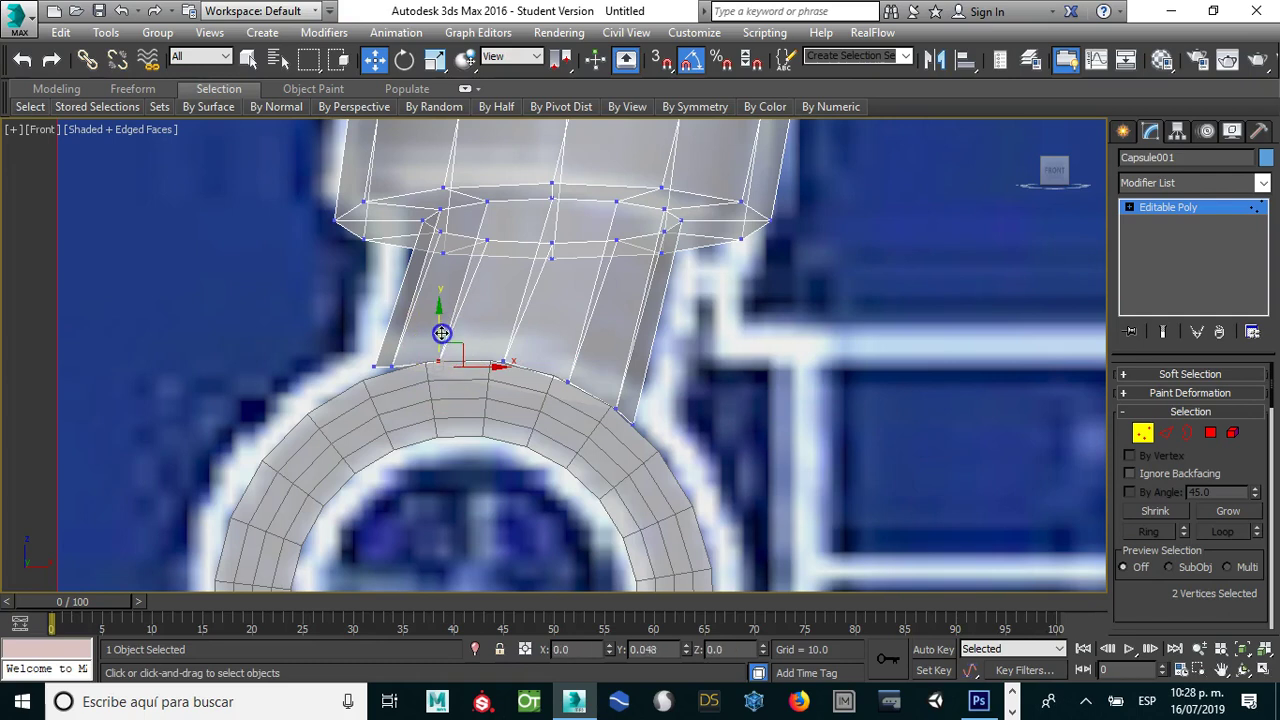
left_click(381, 364)
left_click(401, 378)
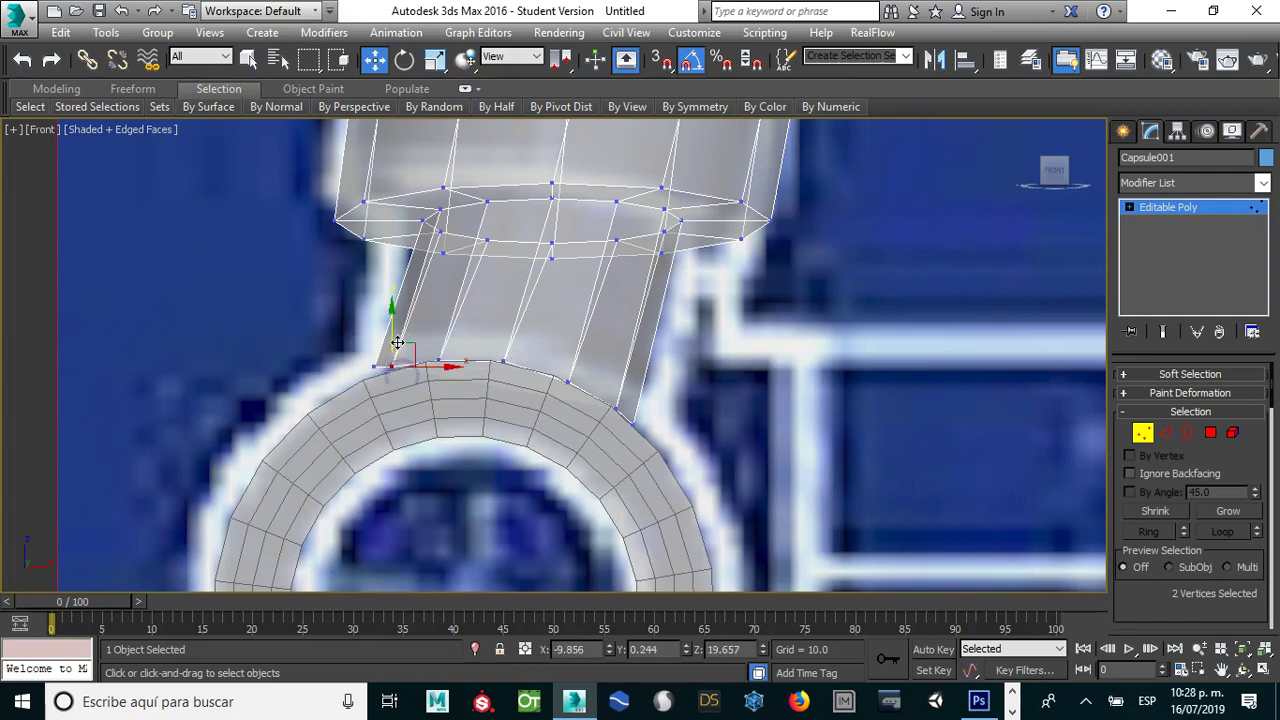
mouse_move(396, 343)
left_mouse_down()
mouse_move(369, 344)
mouse_move(376, 330)
left_mouse_up()
left_click(375, 364)
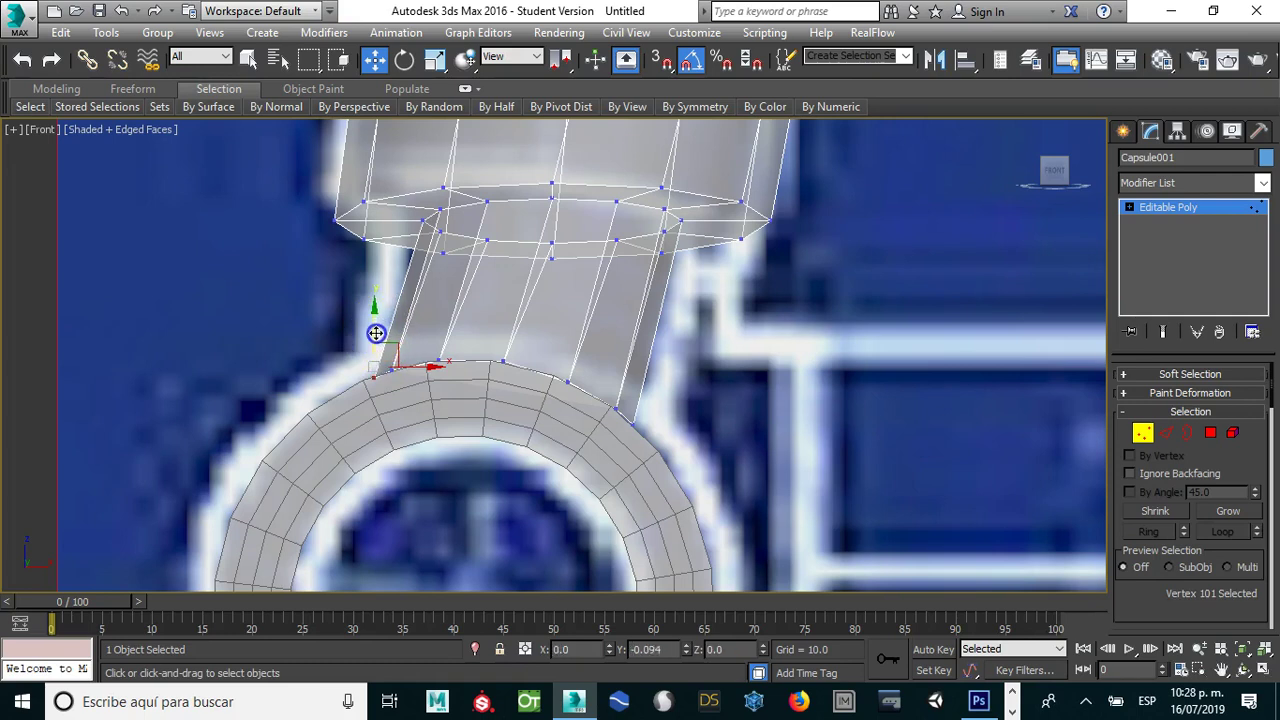
Step: Exit vertex editing on the arm and select the hand ring
scroll(686, 323, "down", 3)
scroll(677, 323, "down", 3)
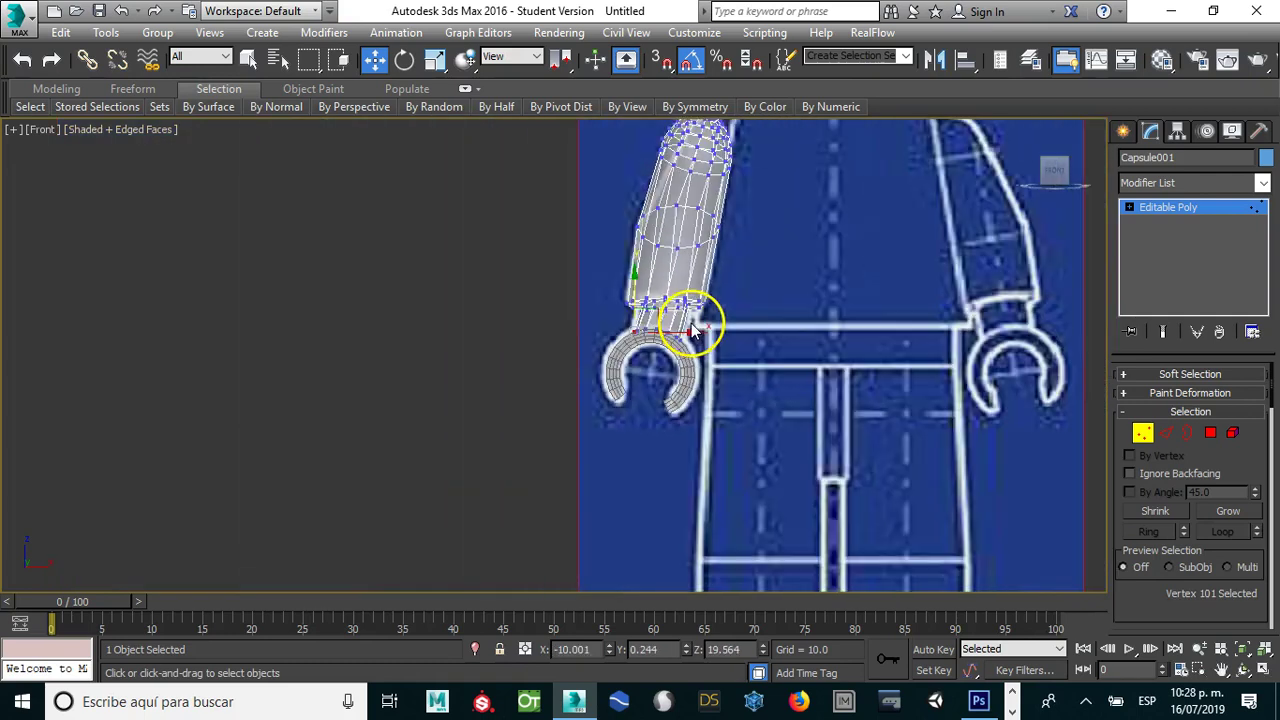
left_click(1141, 432)
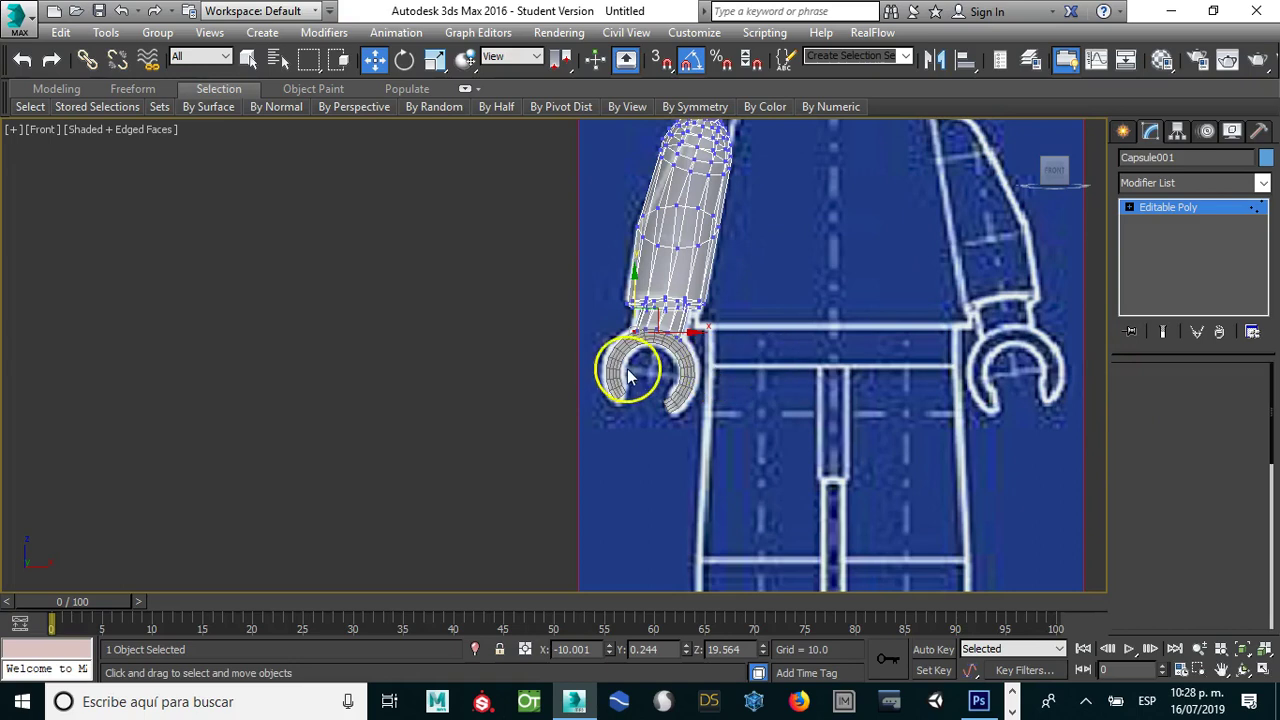
scroll(630, 340, "down", 2)
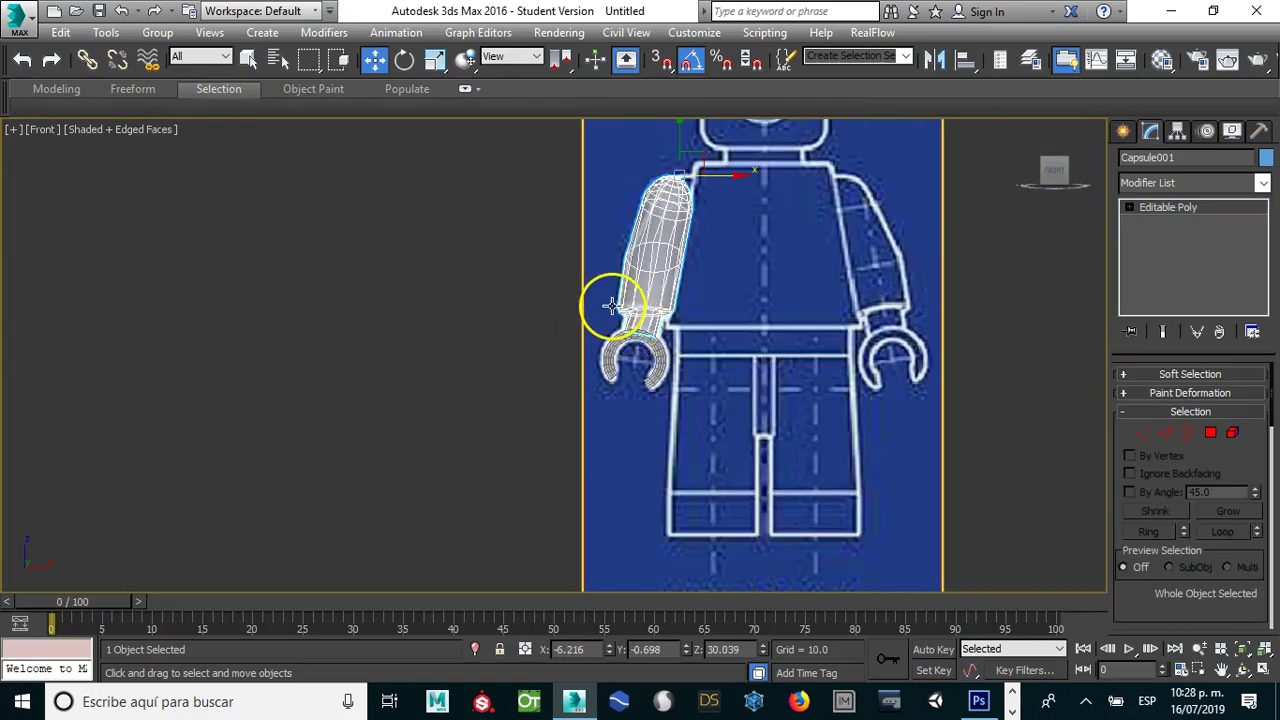
left_click(603, 340)
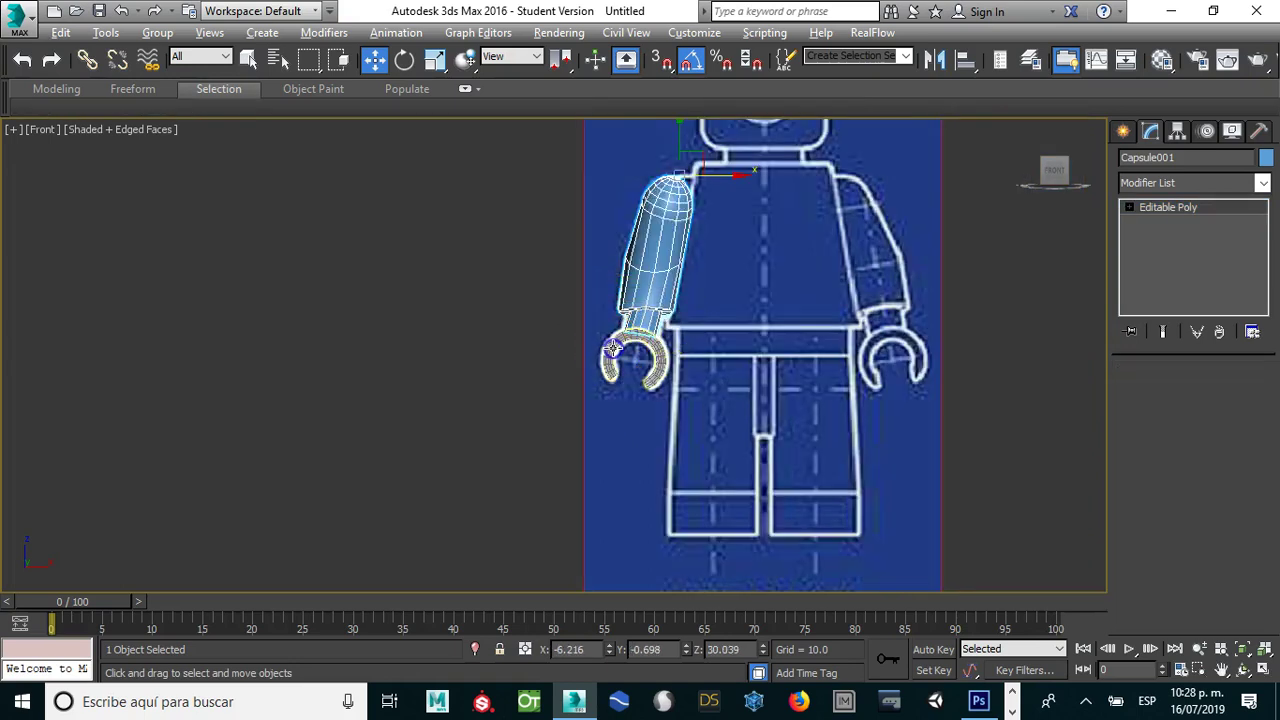
Step: Mirror a copy of the arm and hand on the X axis with offset 16.18
left_click(613, 348)
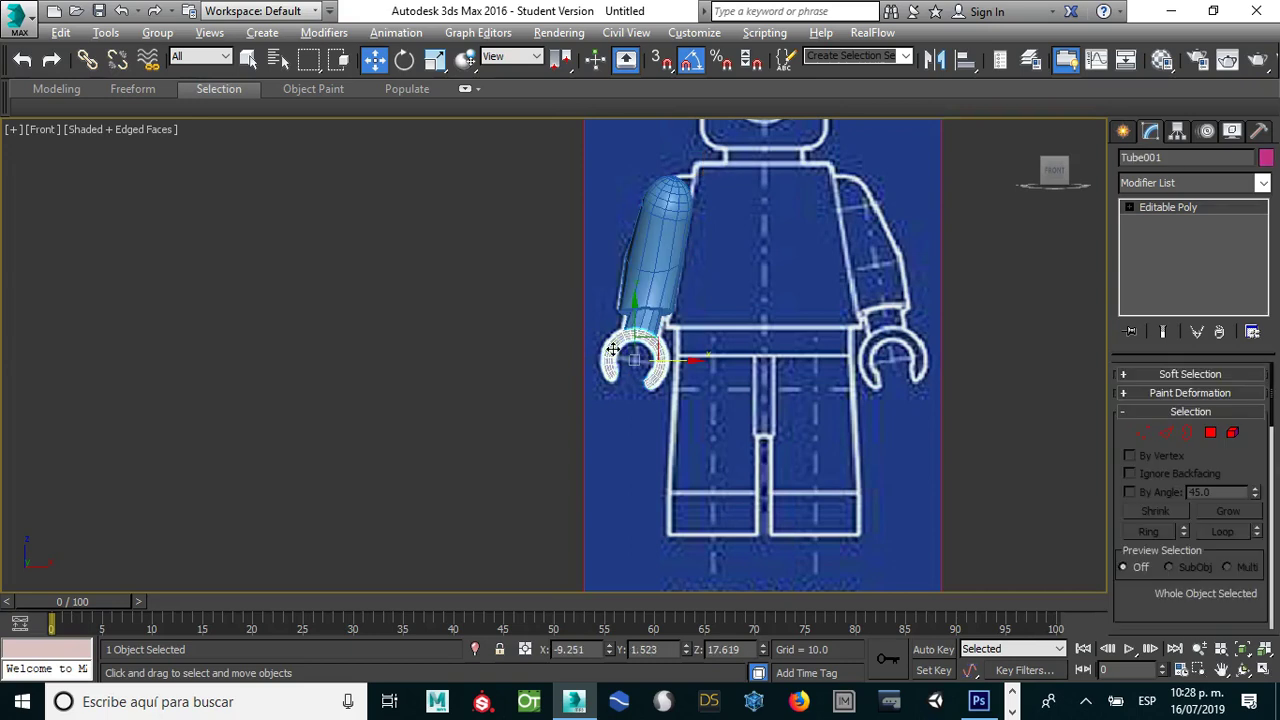
scroll(614, 340, "up", 3)
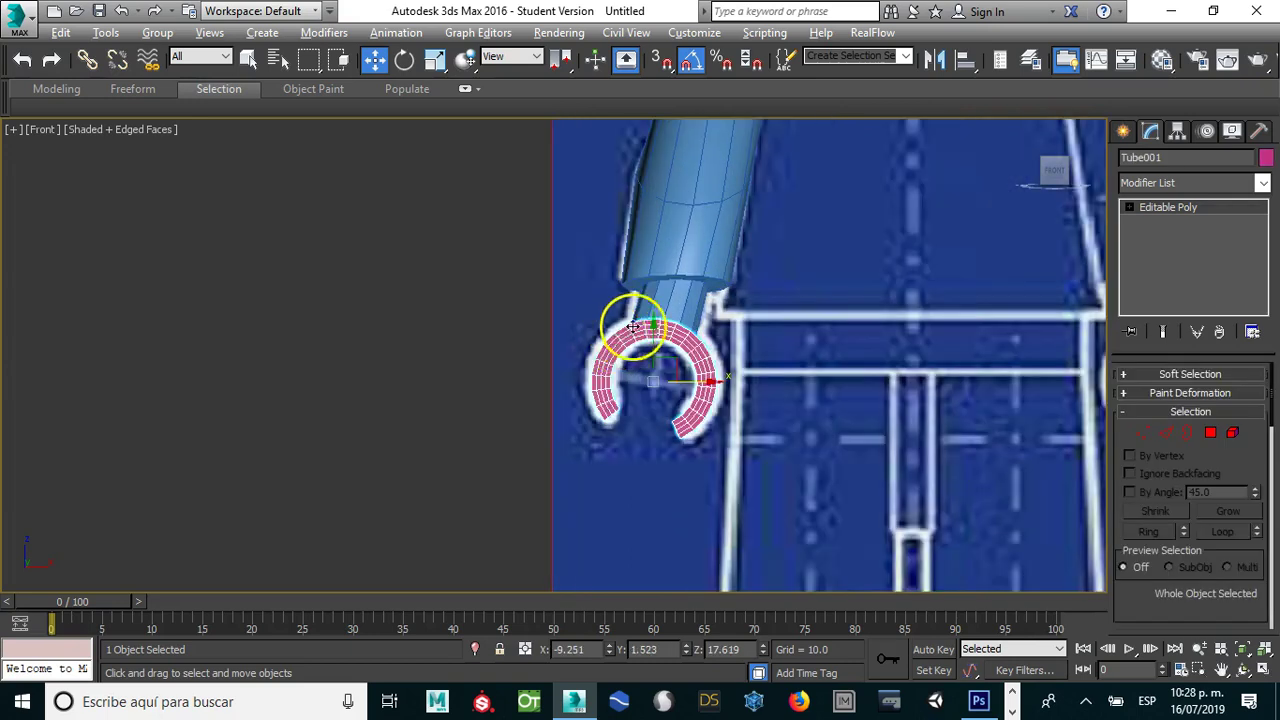
scroll(537, 410, "down", 1)
middle_click_drag(537, 410, 515, 432)
left_click(580, 263)
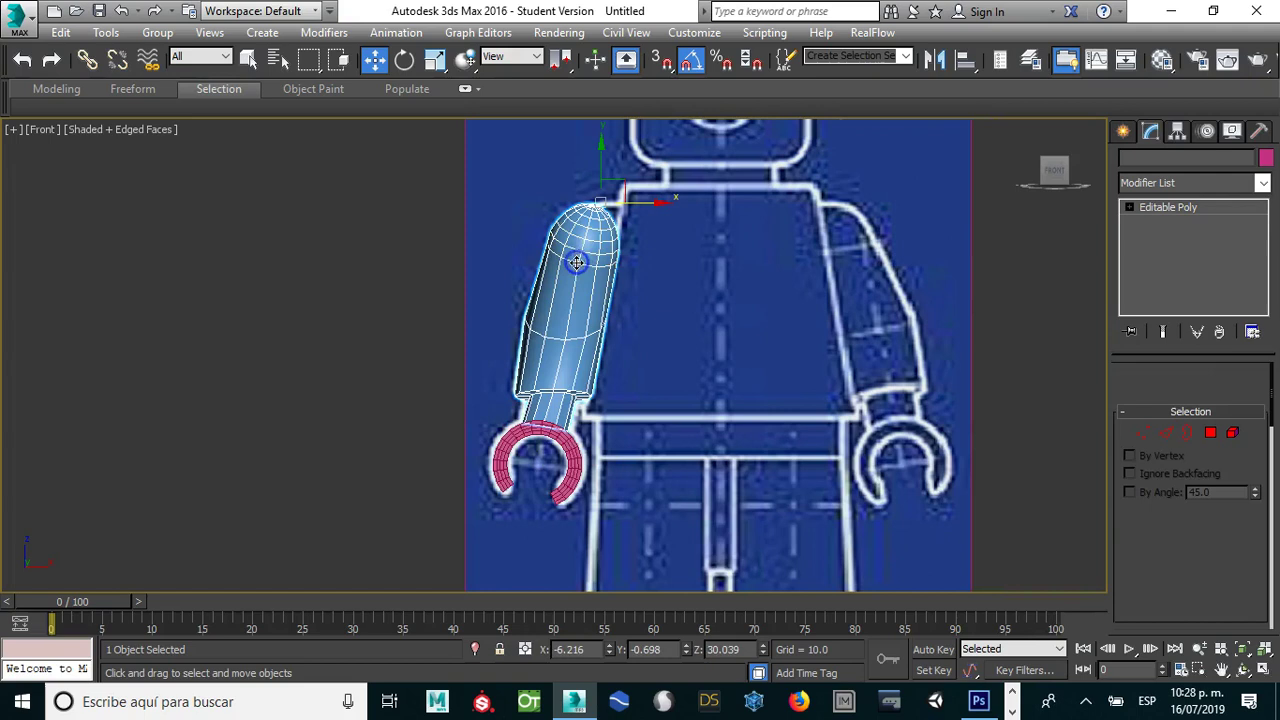
left_click(530, 443, "ctrl")
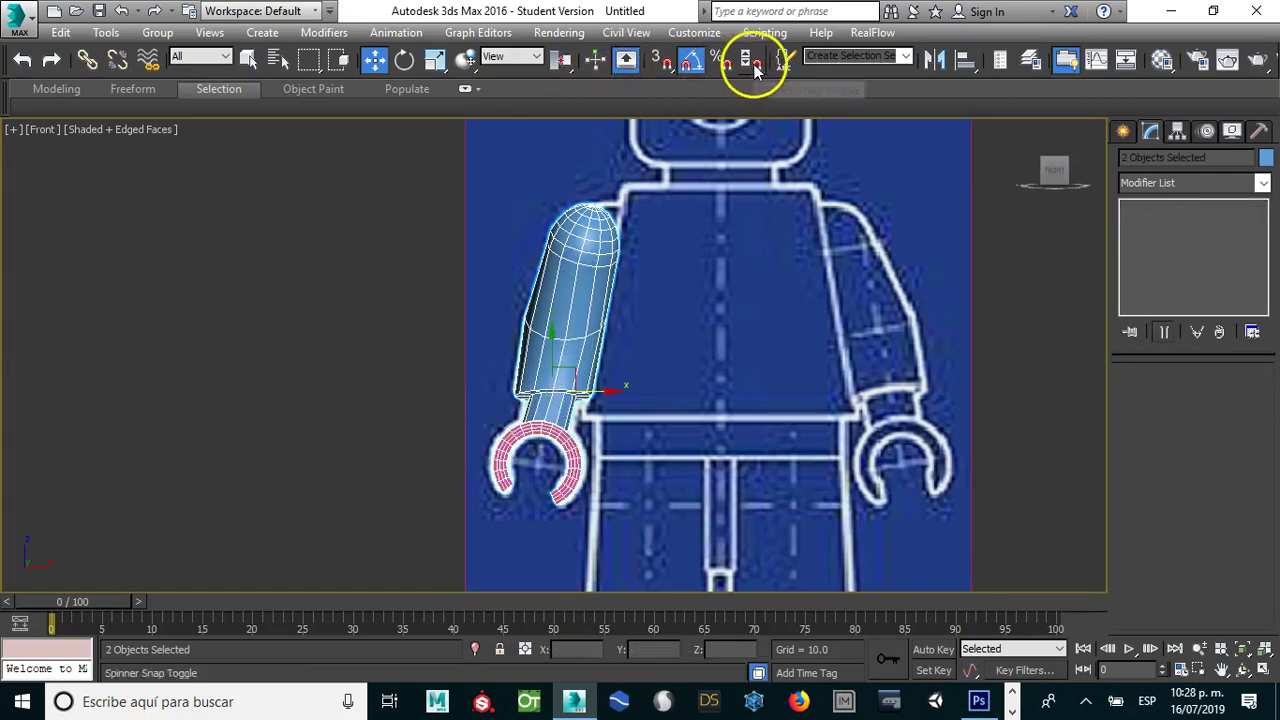
left_click(934, 59)
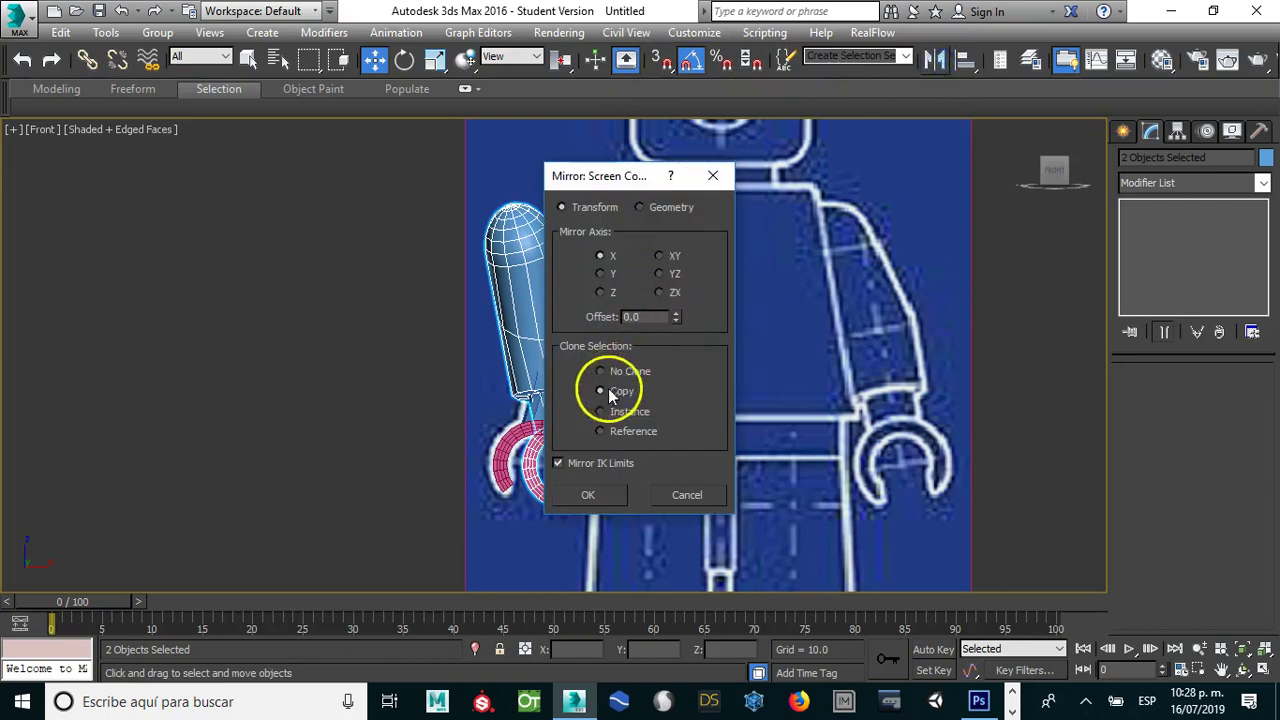
left_click_drag(648, 186, 391, 191)
mouse_move(418, 321)
left_mouse_down()
mouse_move(529, 350)
mouse_move(492, 145)
left_mouse_up()
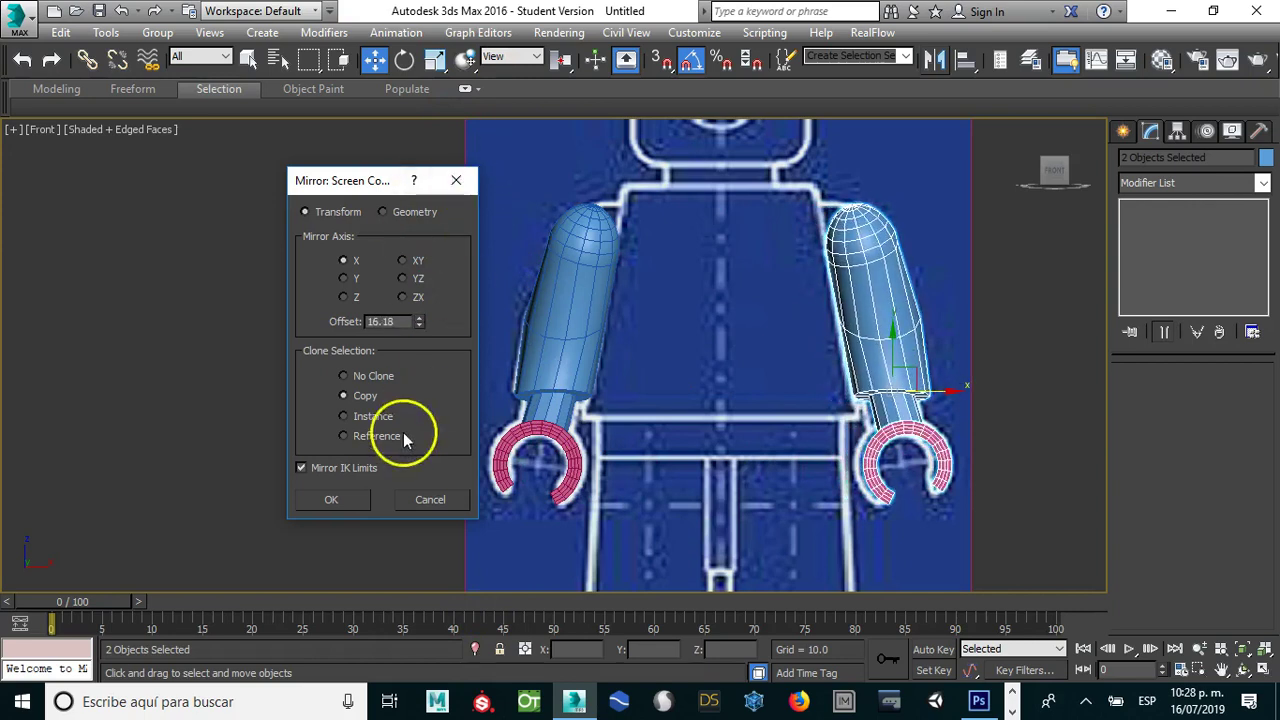
Step: Commit the mirrored copy and unhide all hidden parts of the figure
left_click(341, 503)
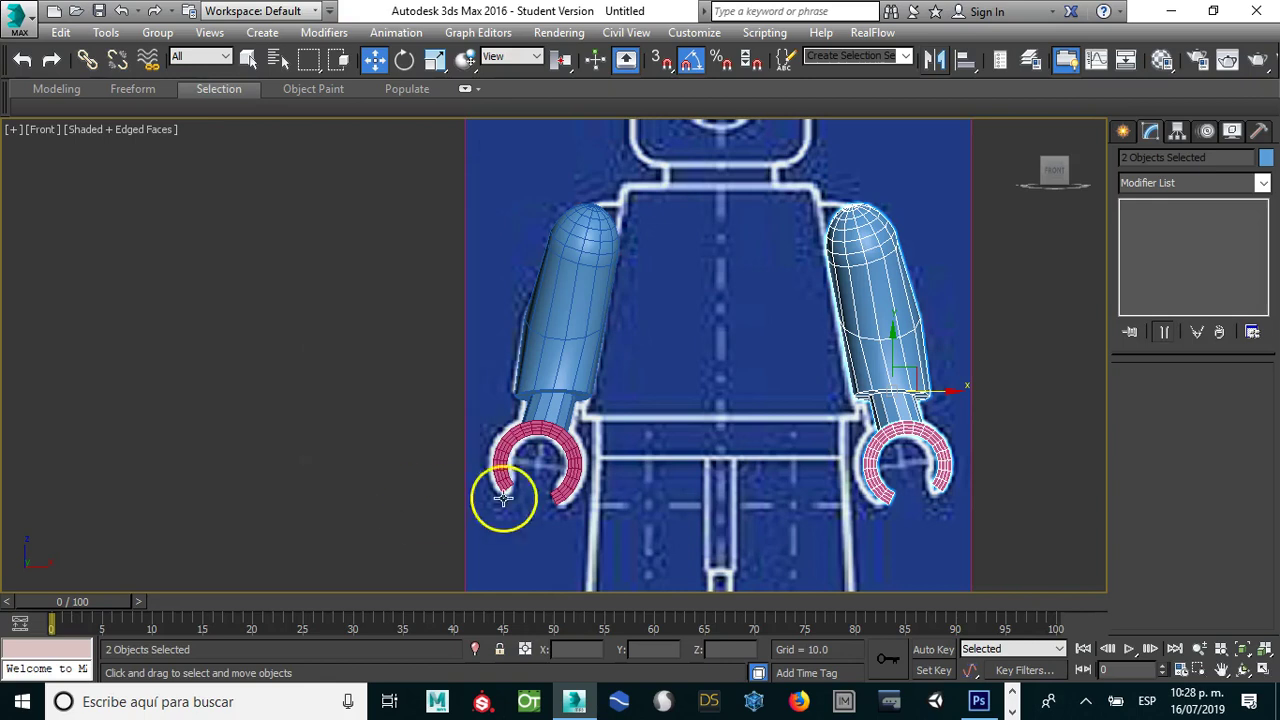
scroll(625, 482, "down", 3)
middle_click_drag(640, 489, 649, 366)
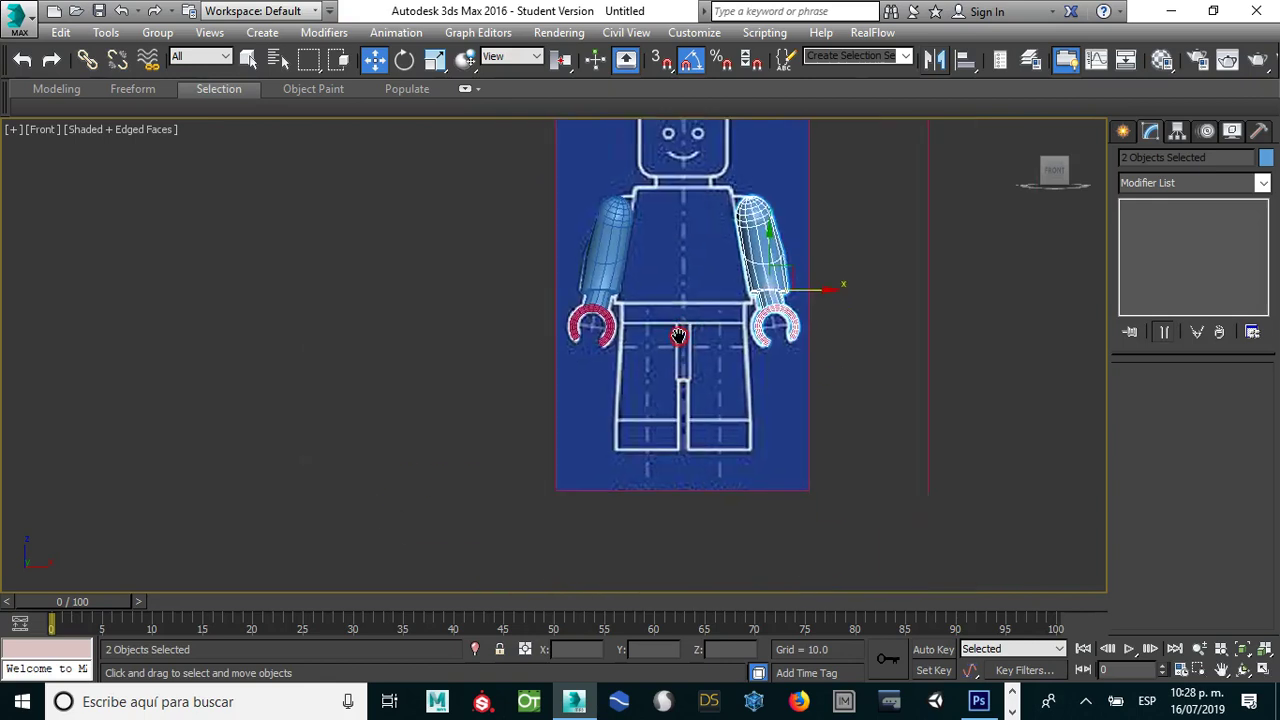
right_click(649, 366)
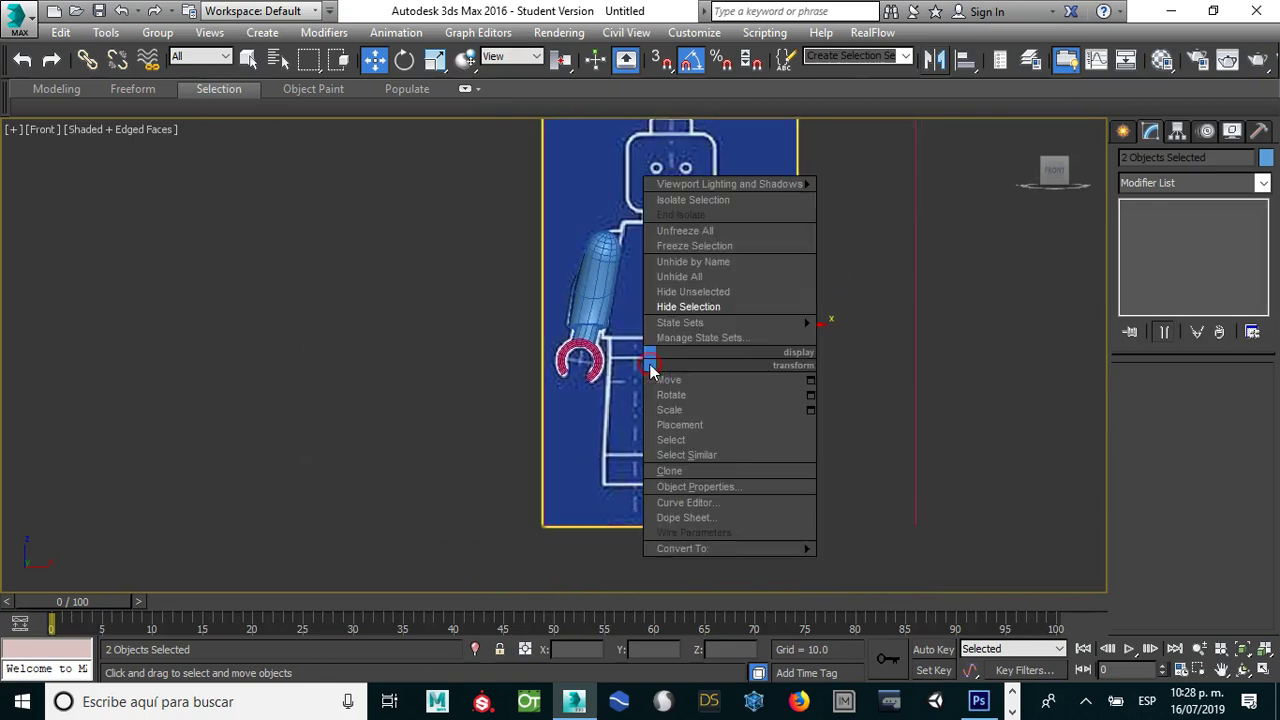
left_click(688, 277)
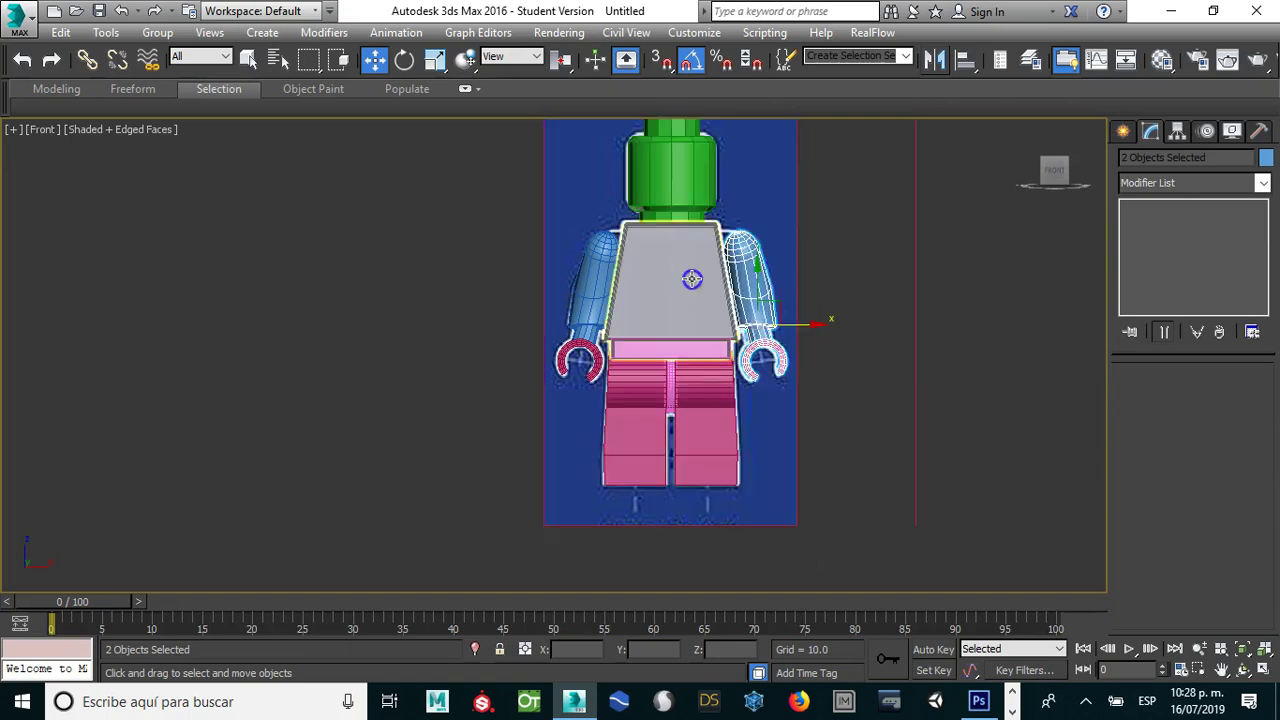
Step: Hide the blue background plane and the red reference line
left_click(816, 311)
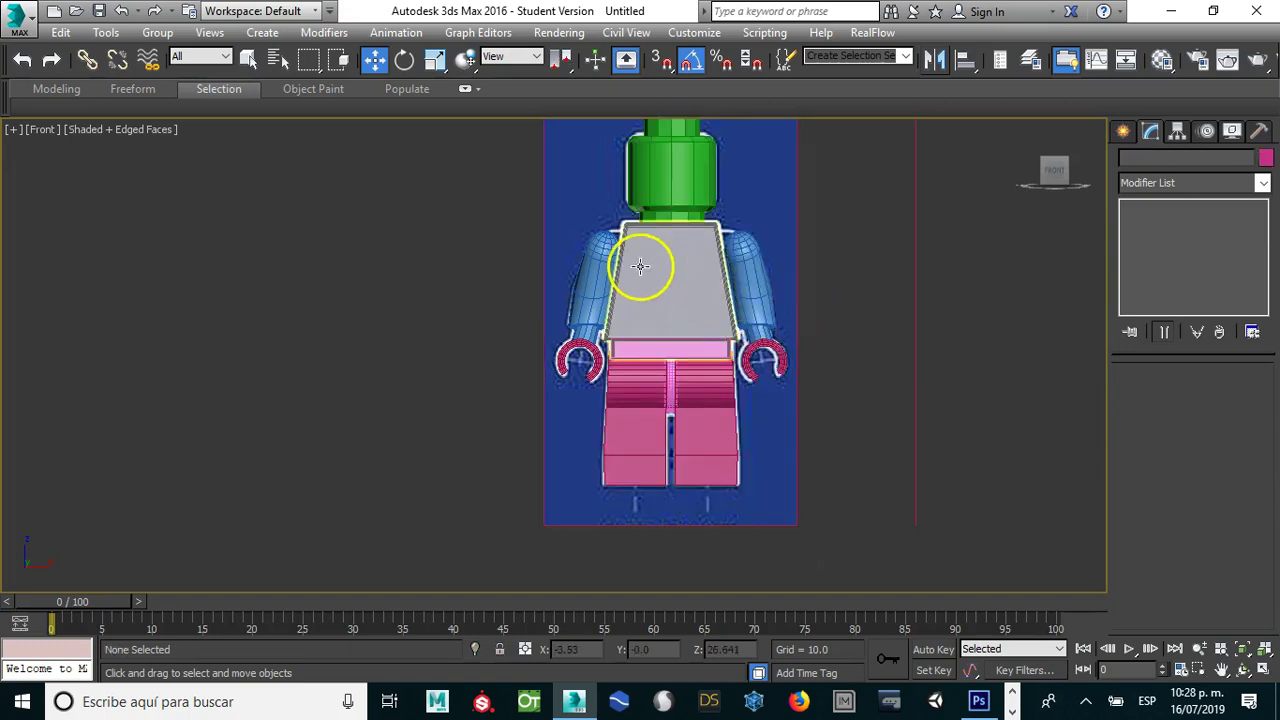
left_click(670, 323)
scroll(669, 343, "up", 4)
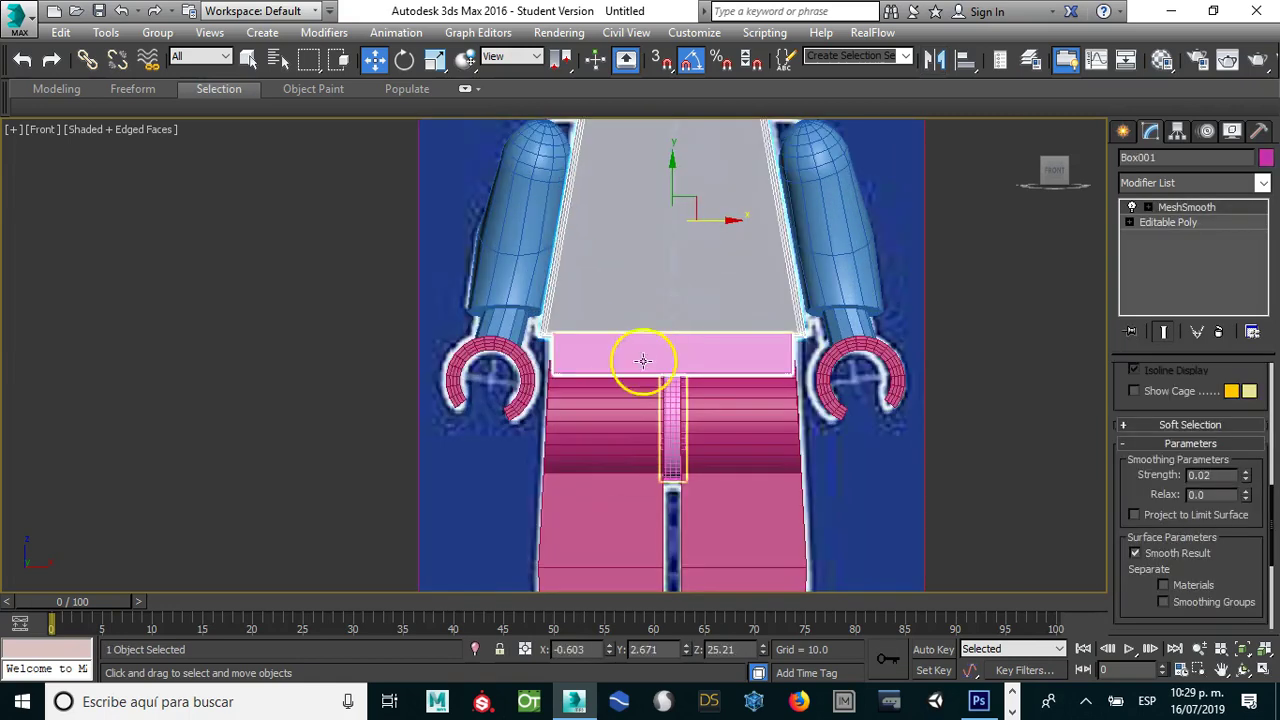
scroll(661, 337, "down", 4)
scroll(665, 330, "down", 3)
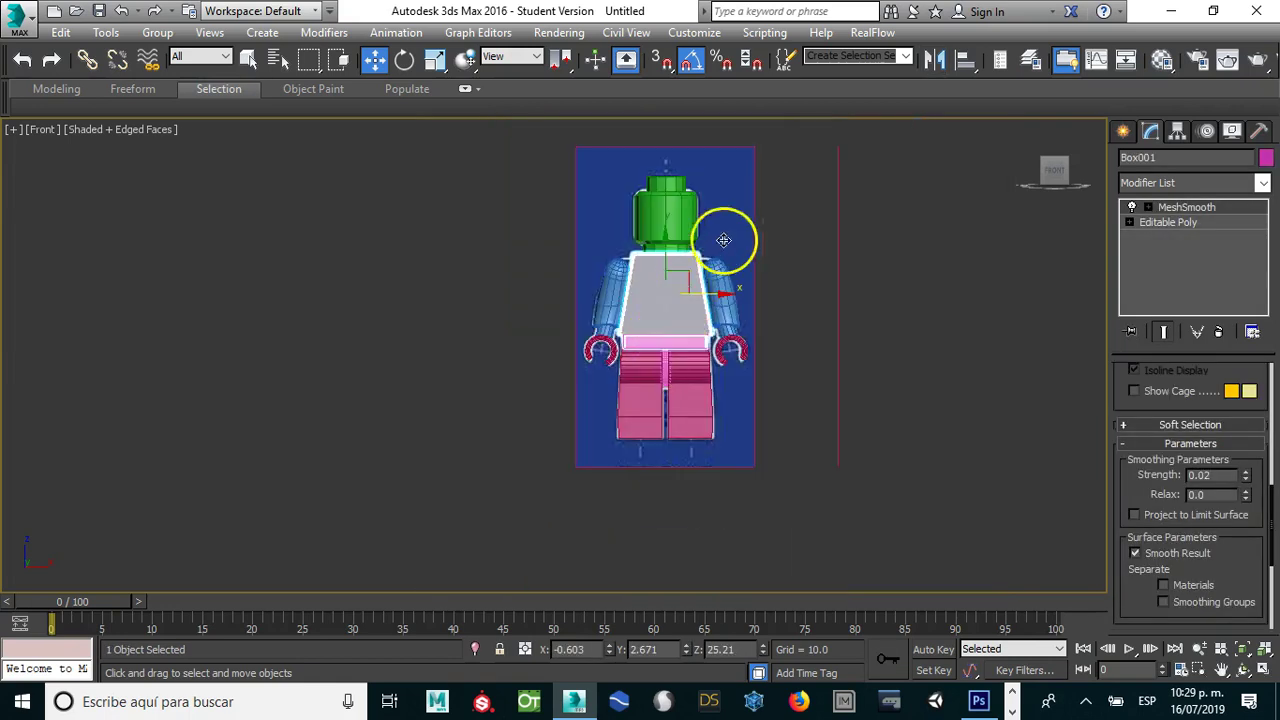
left_click(738, 230)
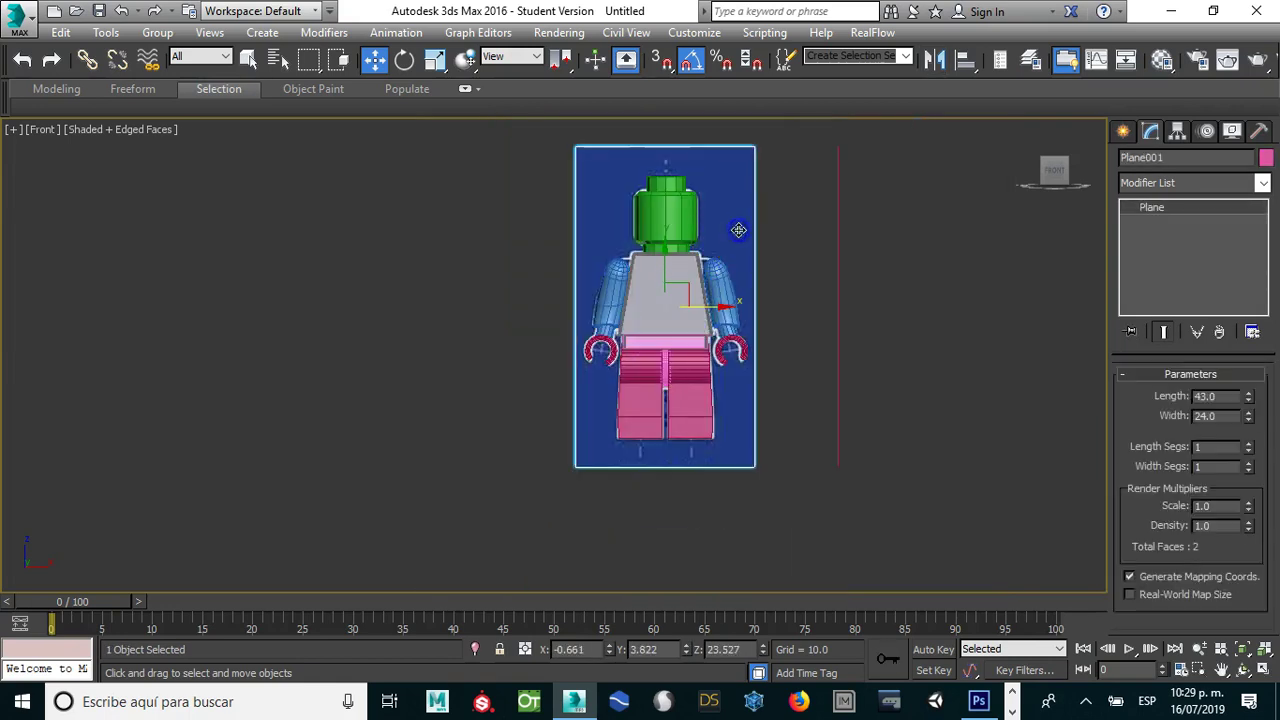
left_click(837, 220, "ctrl")
right_click(840, 222)
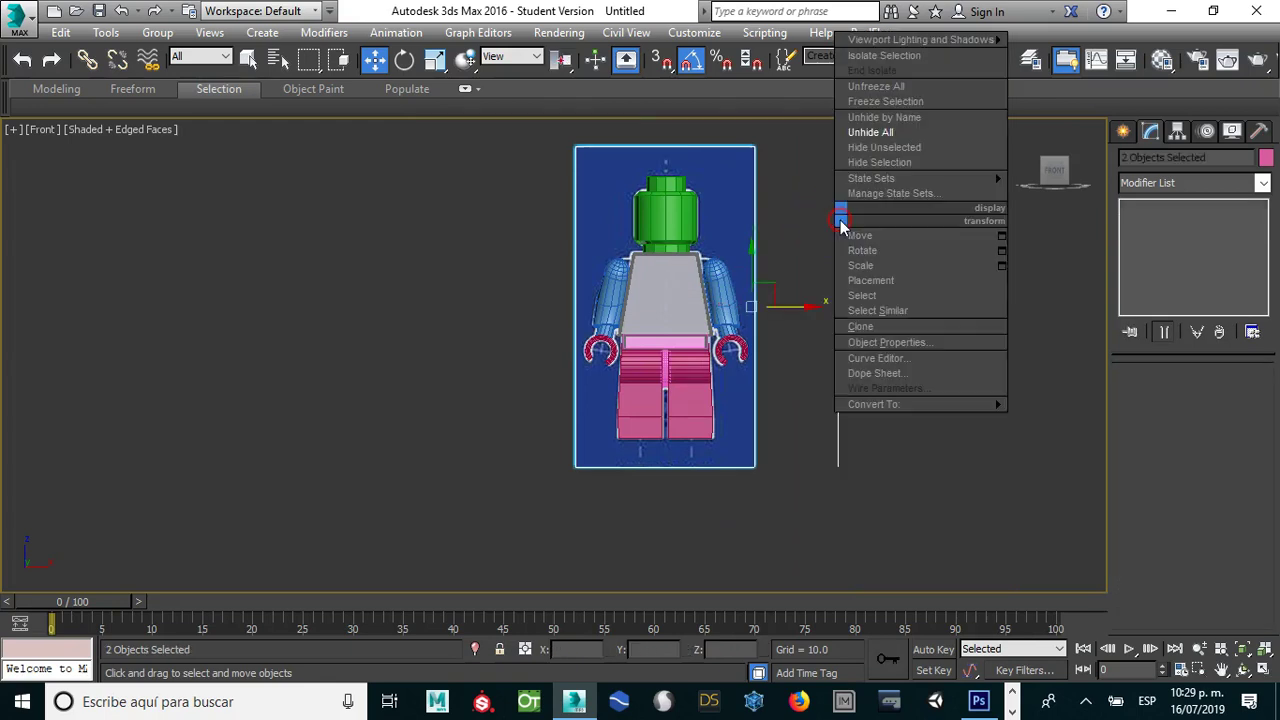
left_click(870, 162)
Step: Switch to Perspective view and orbit around the complete figure
scroll(626, 291, "up", 2)
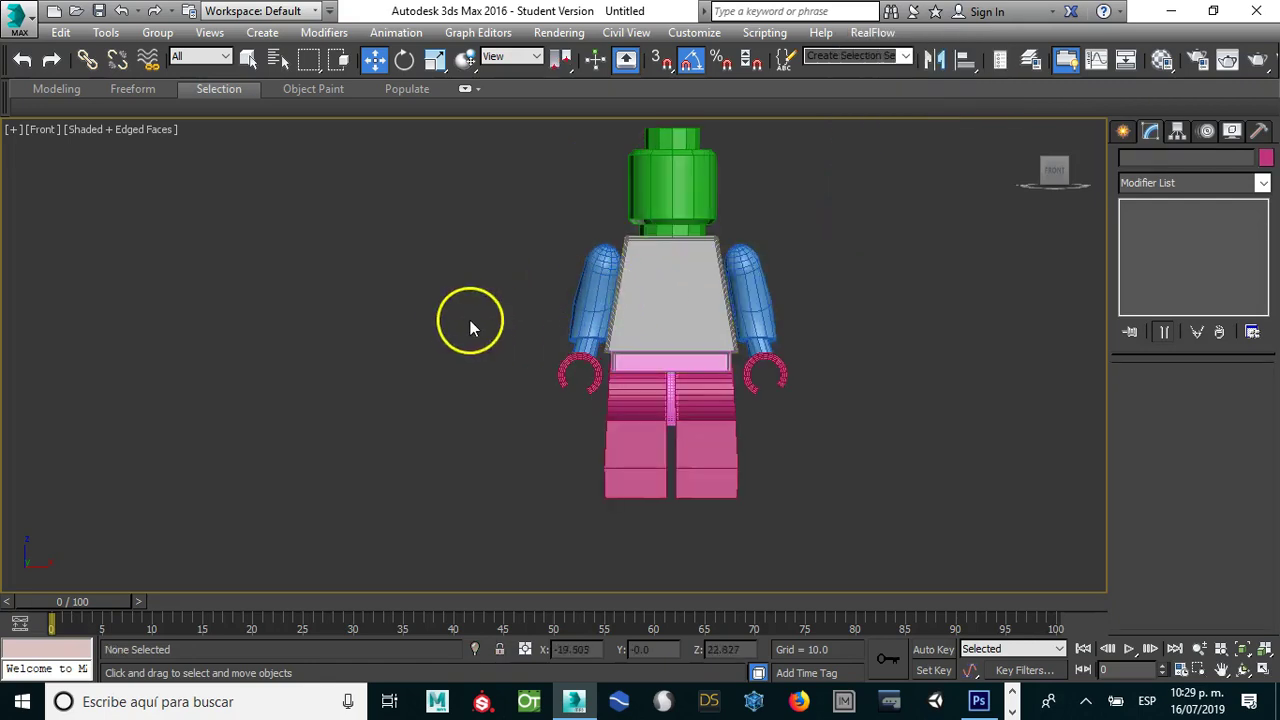
key("p")
mouse_move(461, 322)
middle_mouse_down("alt")
mouse_move(591, 366)
mouse_move(803, 360)
mouse_move(640, 374)
middle_mouse_up("alt")
mouse_move(408, 378)
middle_mouse_down("alt")
mouse_move(383, 383)
mouse_move(400, 369)
mouse_move(489, 369)
middle_mouse_up("alt")
scroll(531, 343, "down", 1)
scroll(509, 357, "down", 2)
scroll(500, 352, "down", 2)
scroll(498, 352, "up", 4)
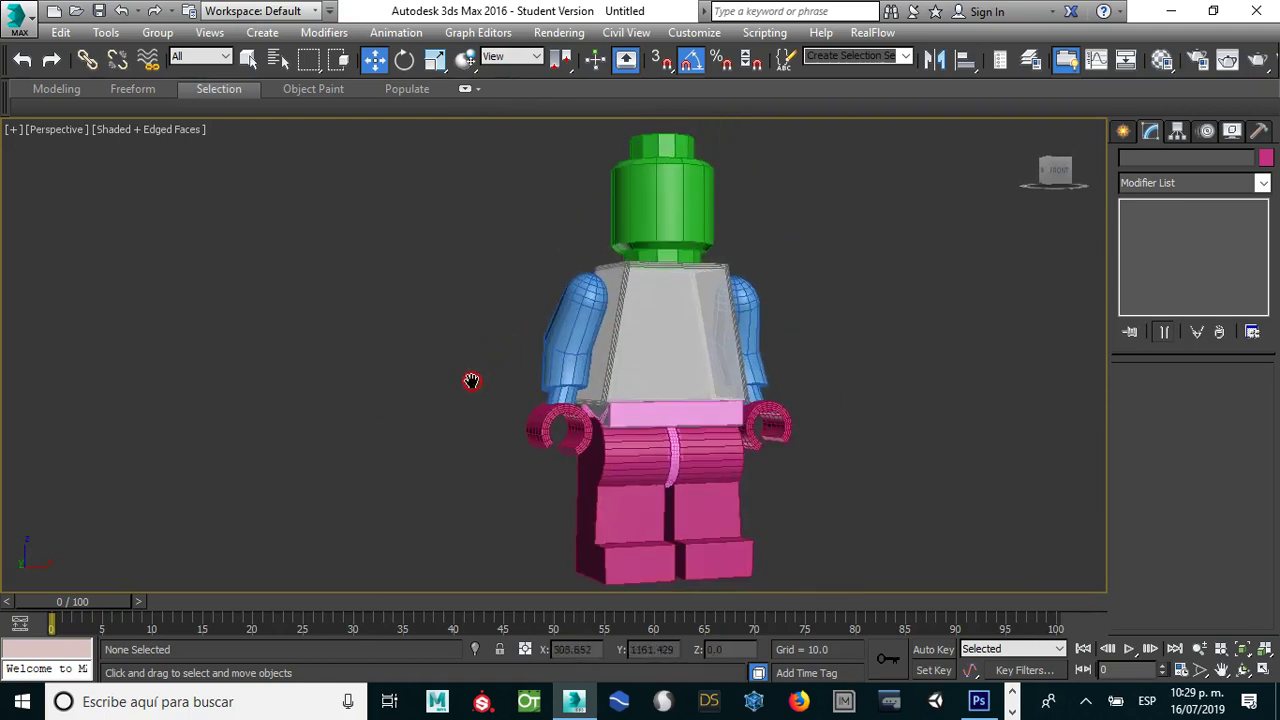
scroll(471, 380, "down", 2)
left_click(463, 381)
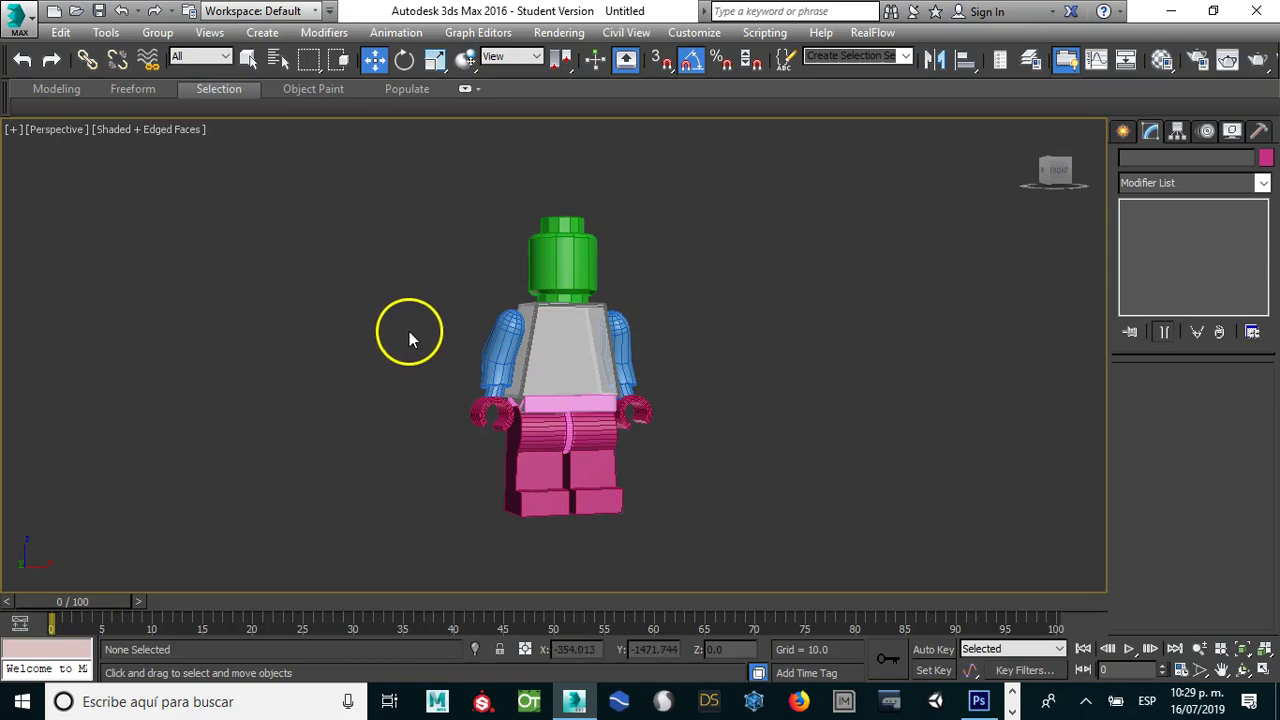
Step: Set the third material slot's diffuse colour to black in the Material Editor
key("m")
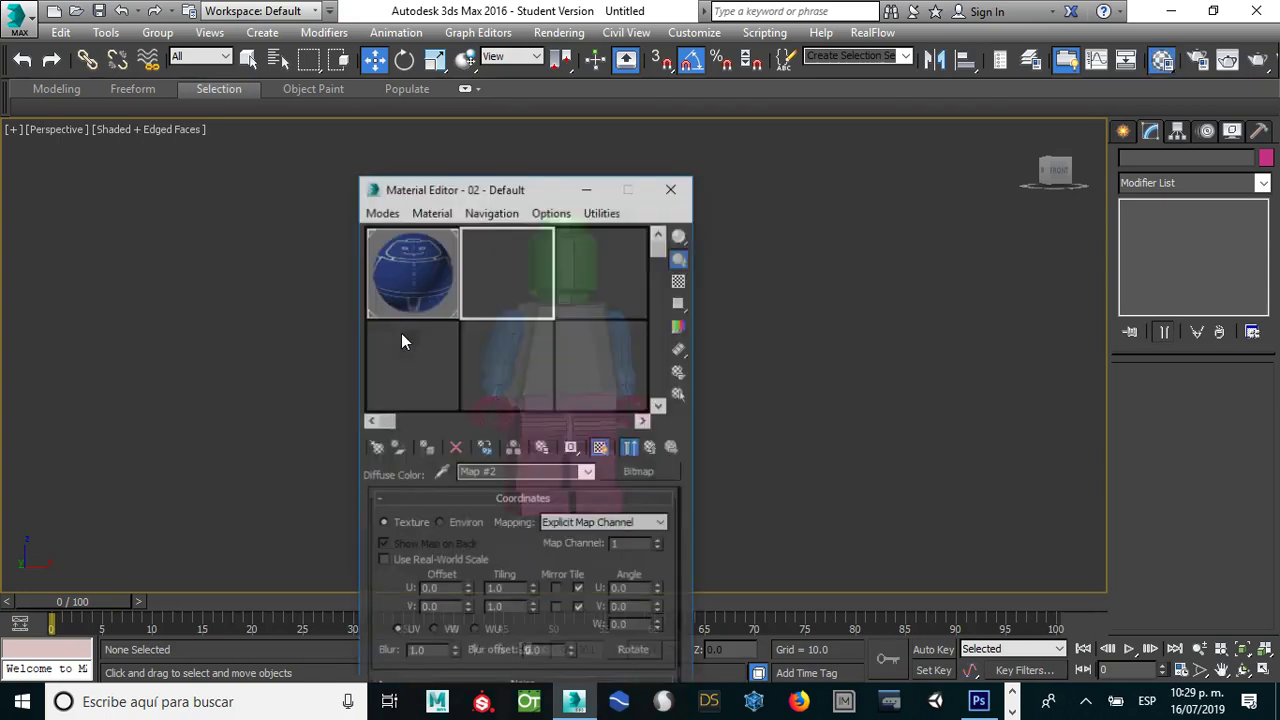
left_click(651, 188)
left_click_drag(510, 176, 286, 120)
left_click(454, 218)
left_click(378, 158)
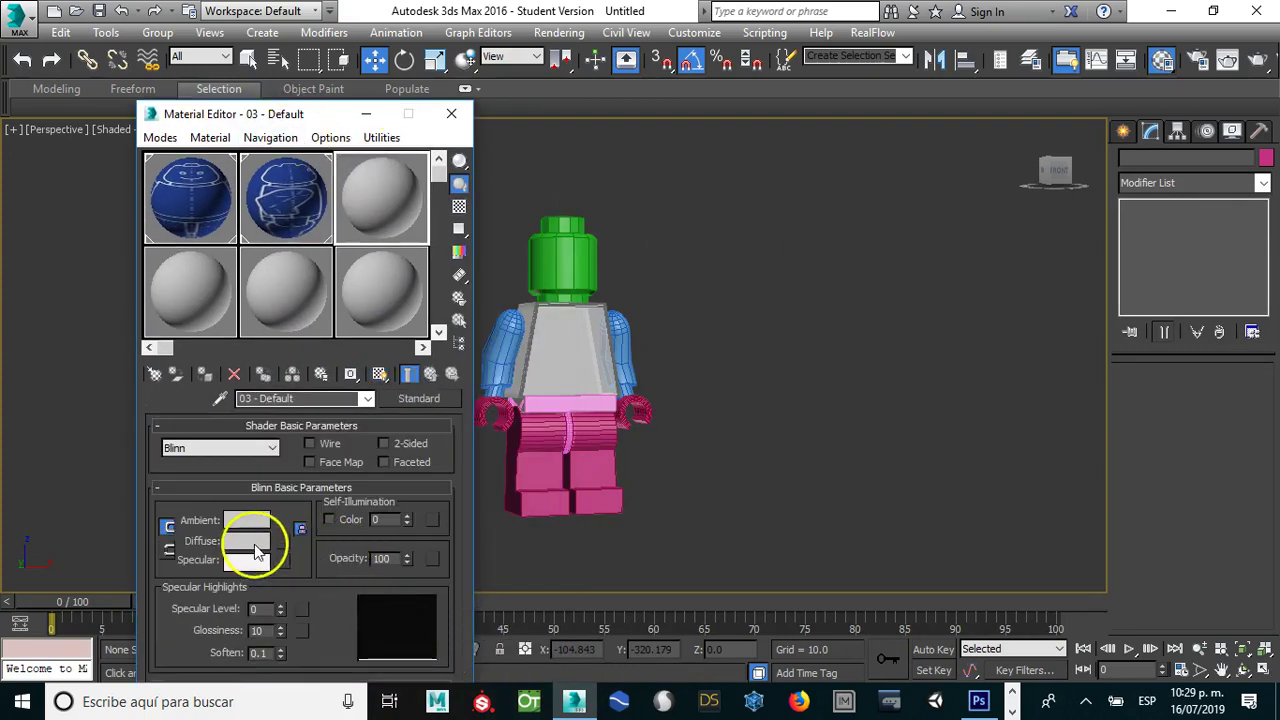
left_click(256, 541)
left_click_drag(561, 197, 558, 128)
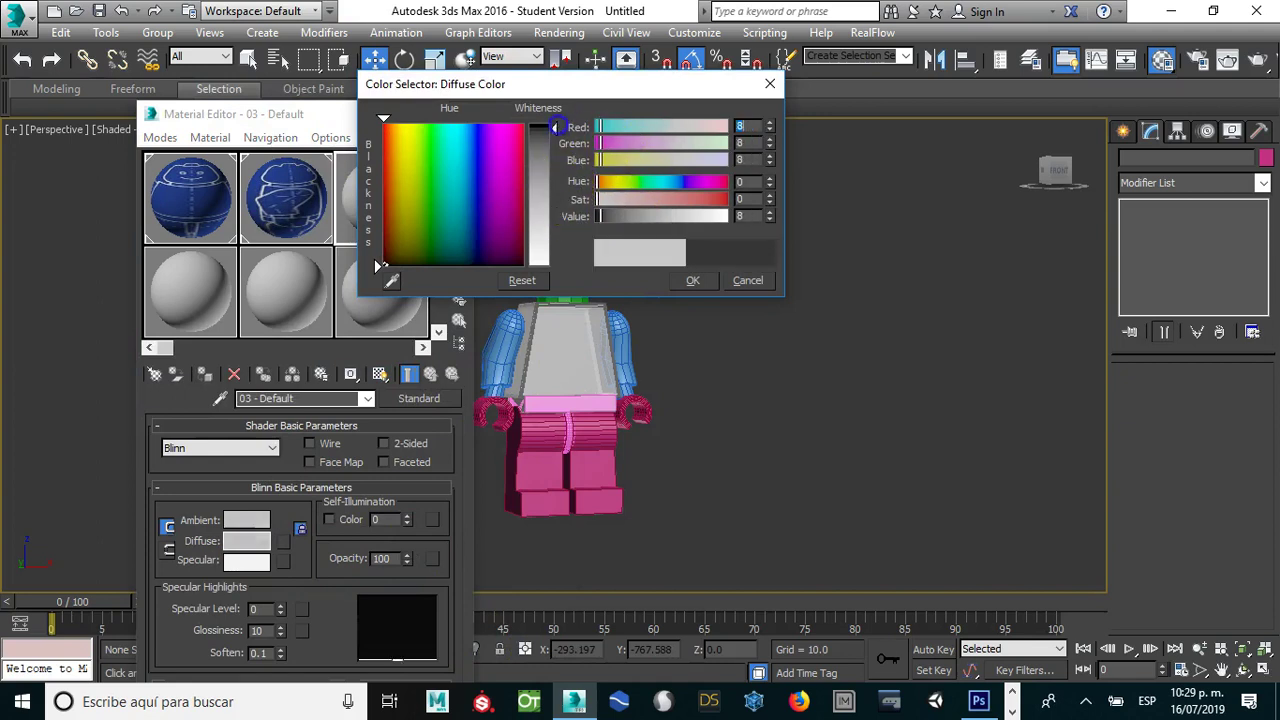
left_click(695, 280)
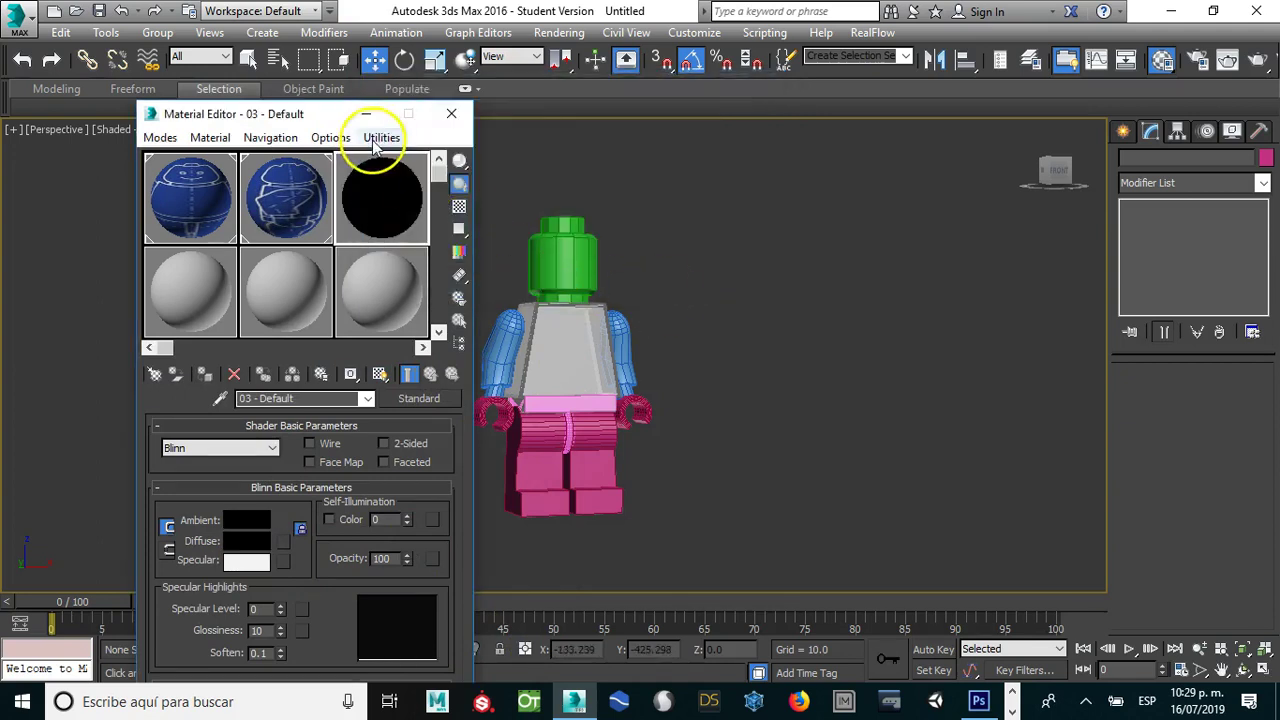
Step: Box-select all nine figure parts and assign the black '03 - Default' material
left_click_drag(316, 113, 189, 111)
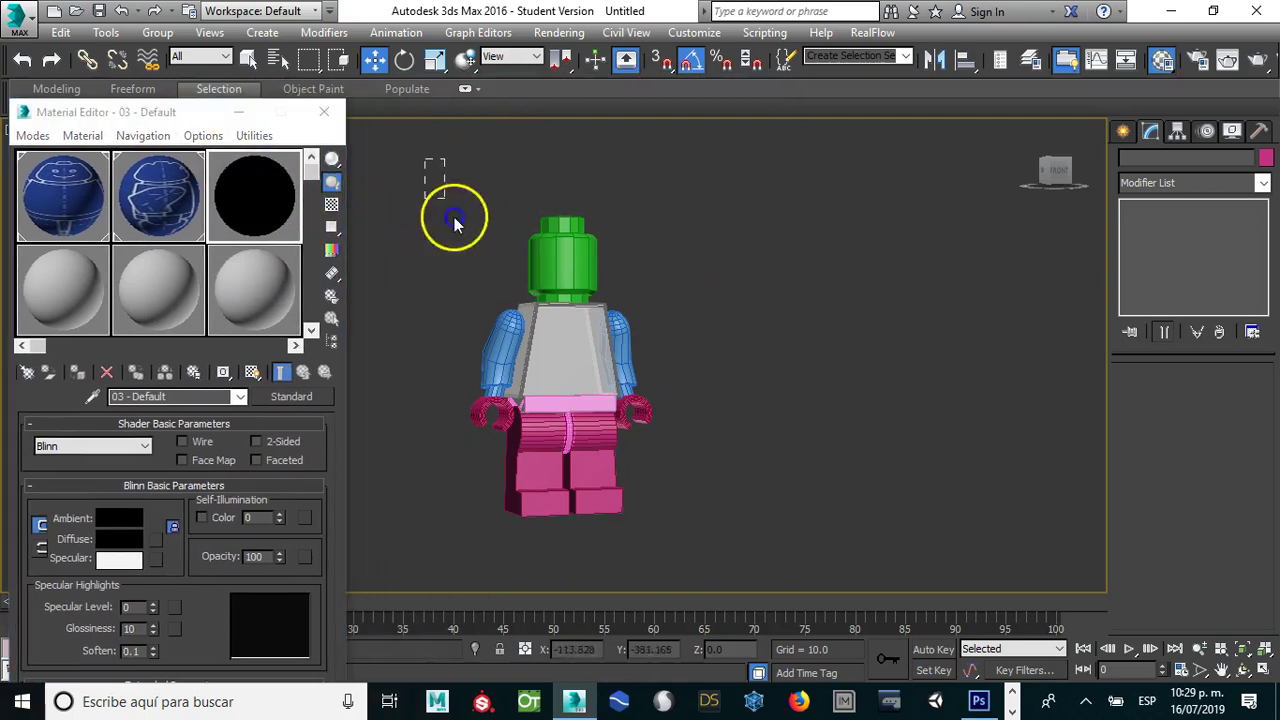
left_click_drag(453, 222, 750, 530)
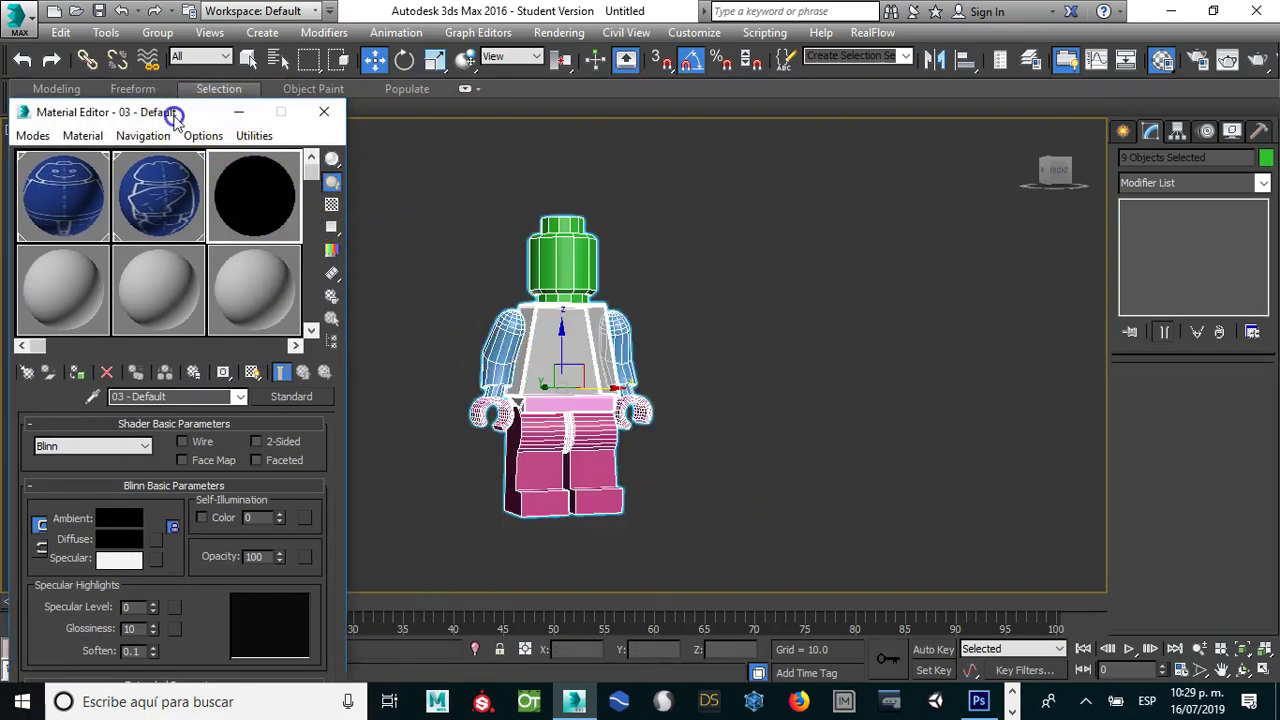
left_click_drag(173, 117, 233, 100)
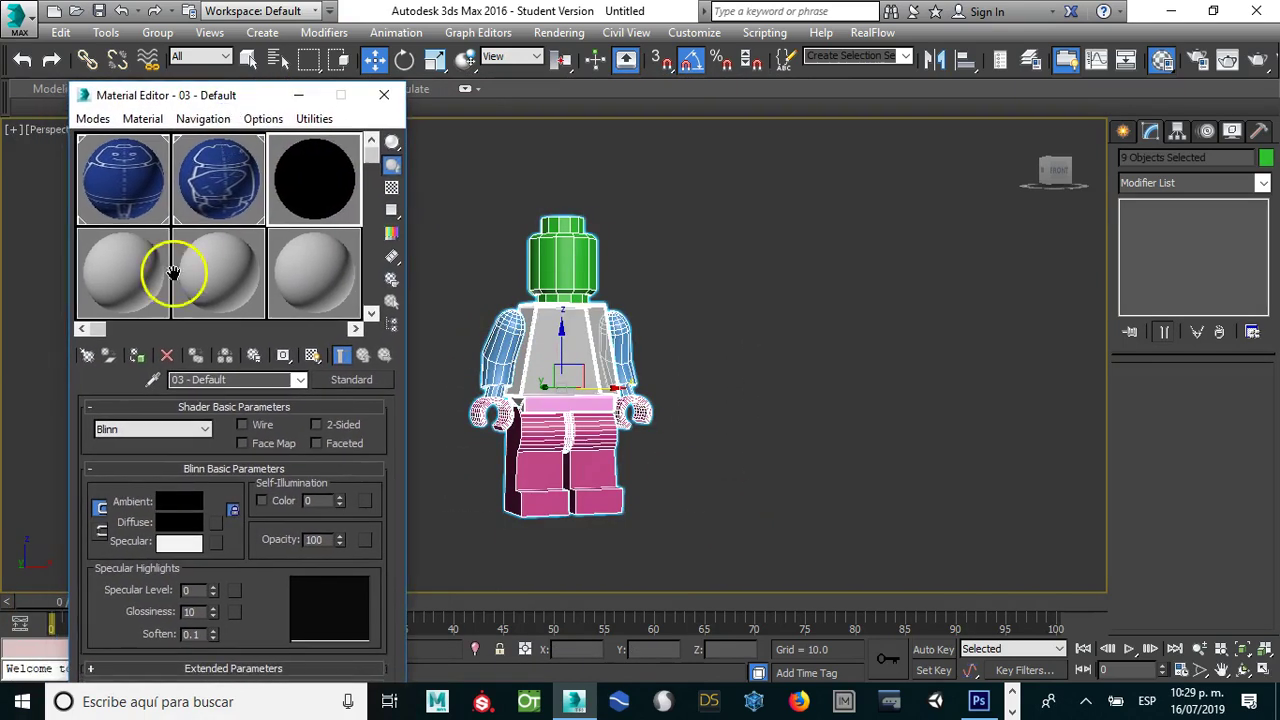
left_click(136, 356)
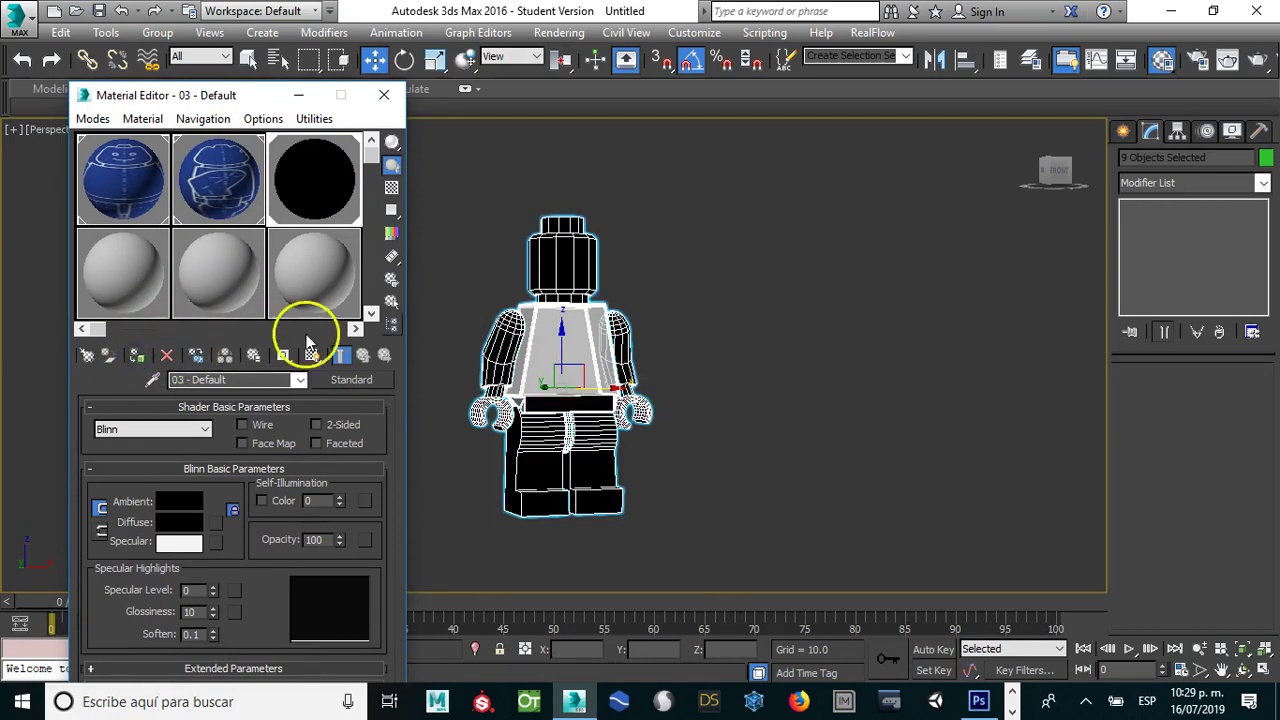
left_click(566, 333)
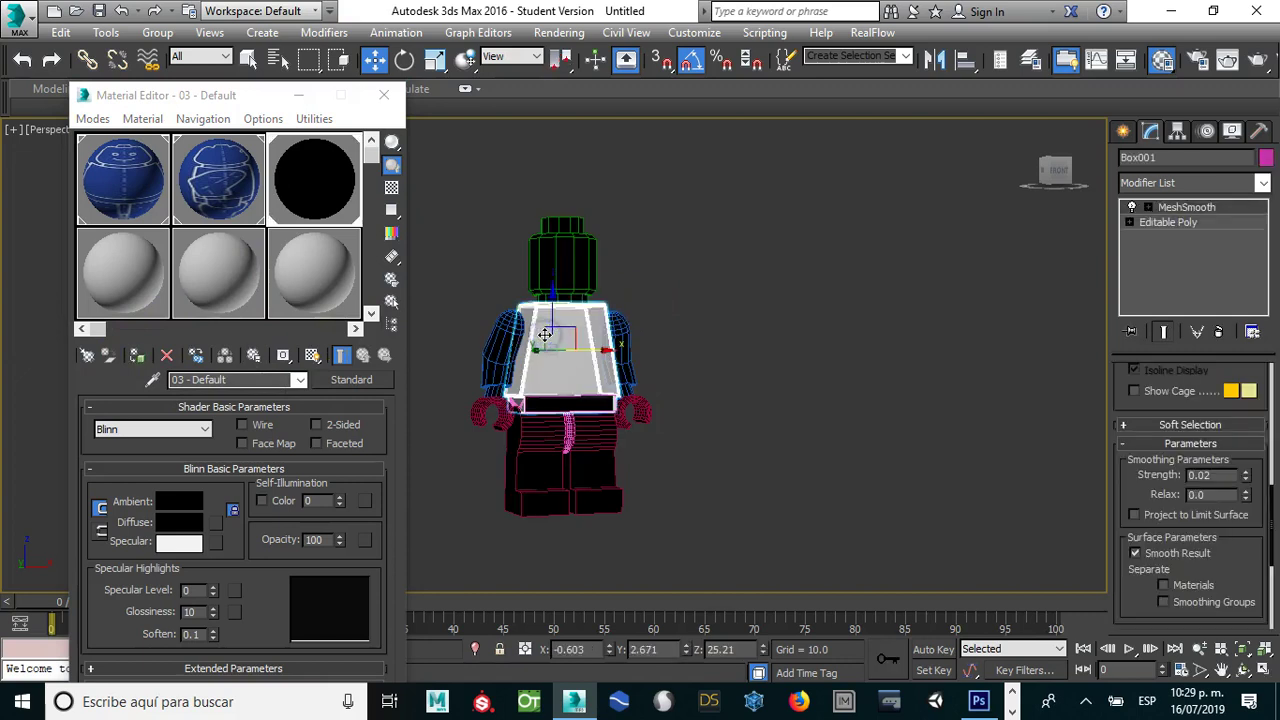
Step: Raise the material's specular level and set Glossiness to 80
left_click(698, 364)
scroll(557, 320, "up", 3)
scroll(500, 280, "up", 1)
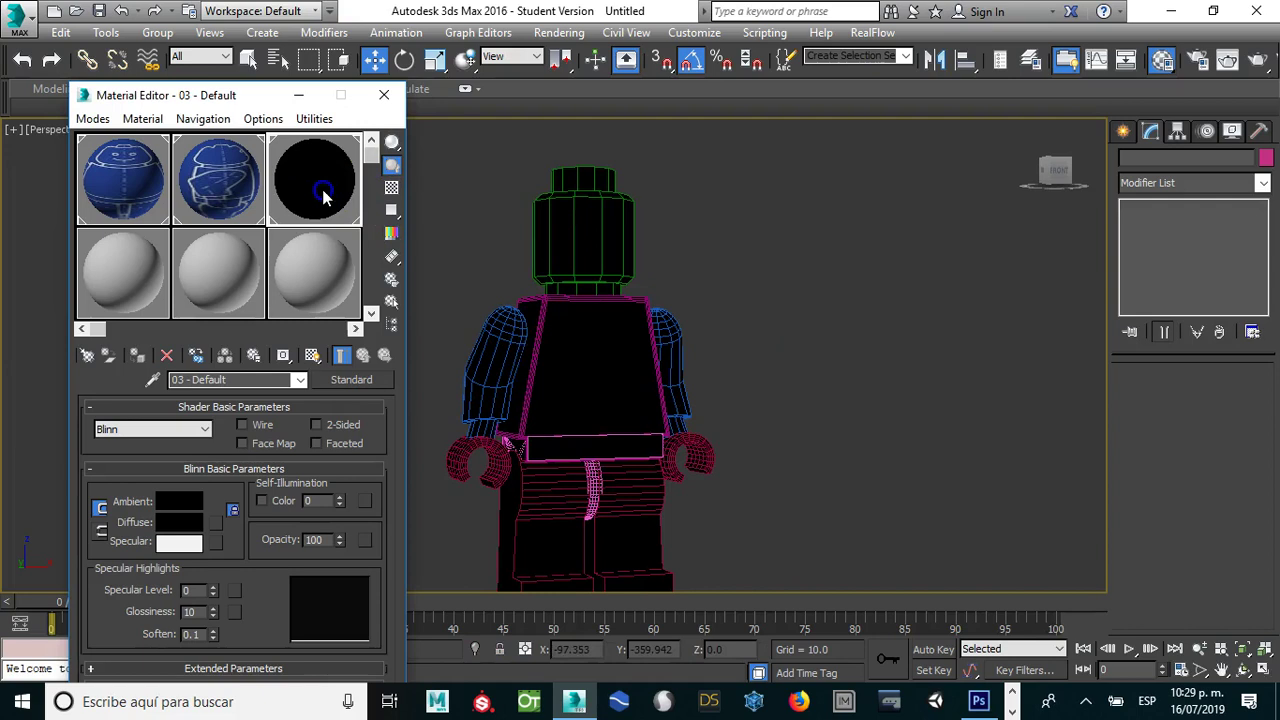
left_click_drag(183, 95, 178, 19)
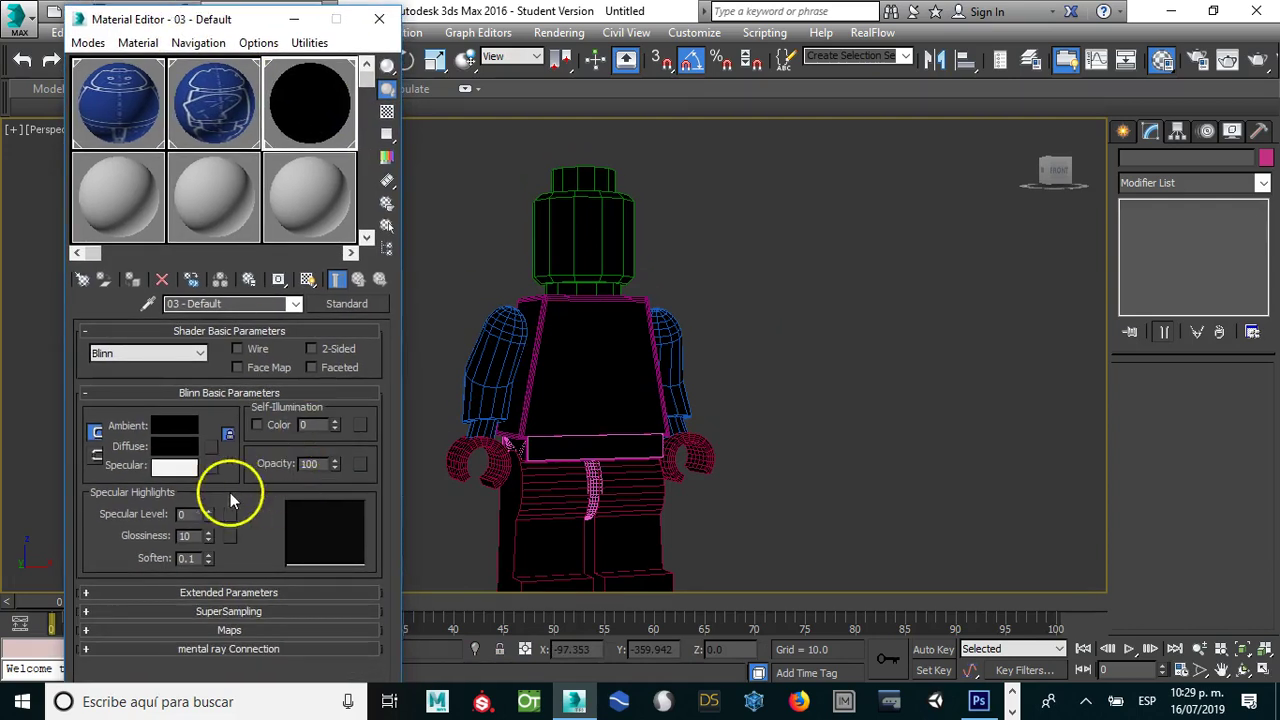
left_click_drag(211, 512, 214, 418)
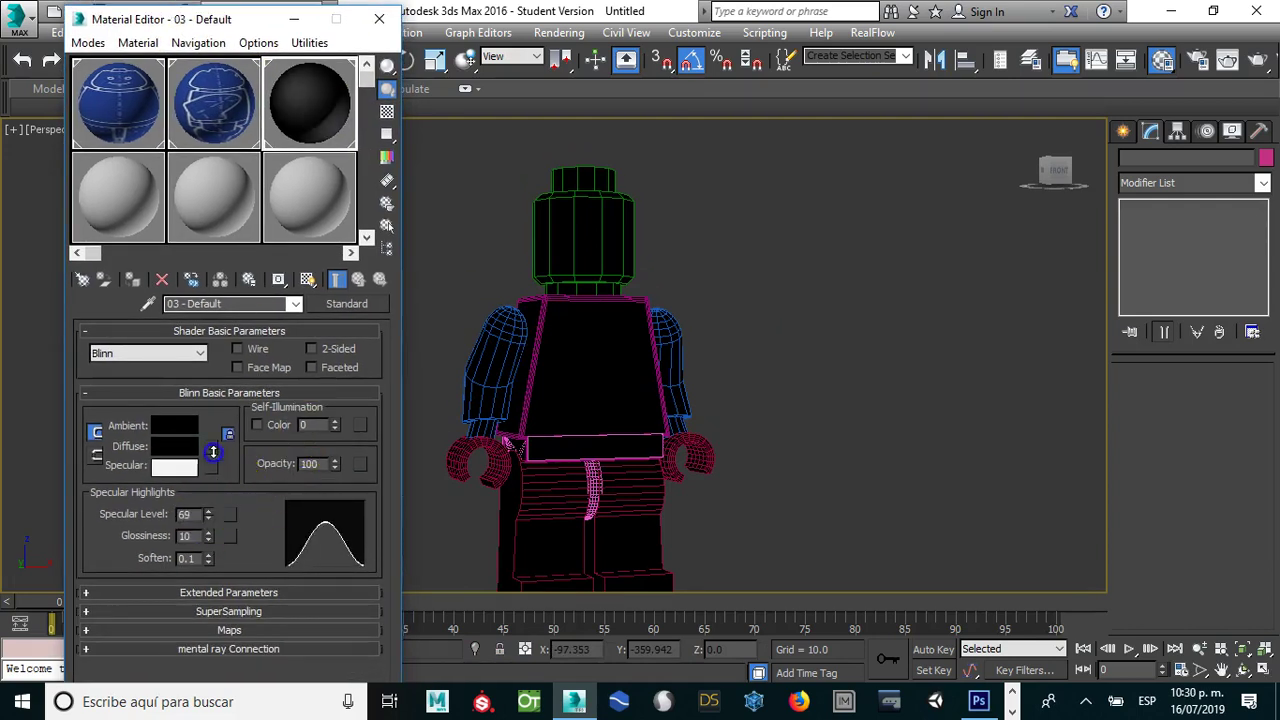
left_click(188, 514)
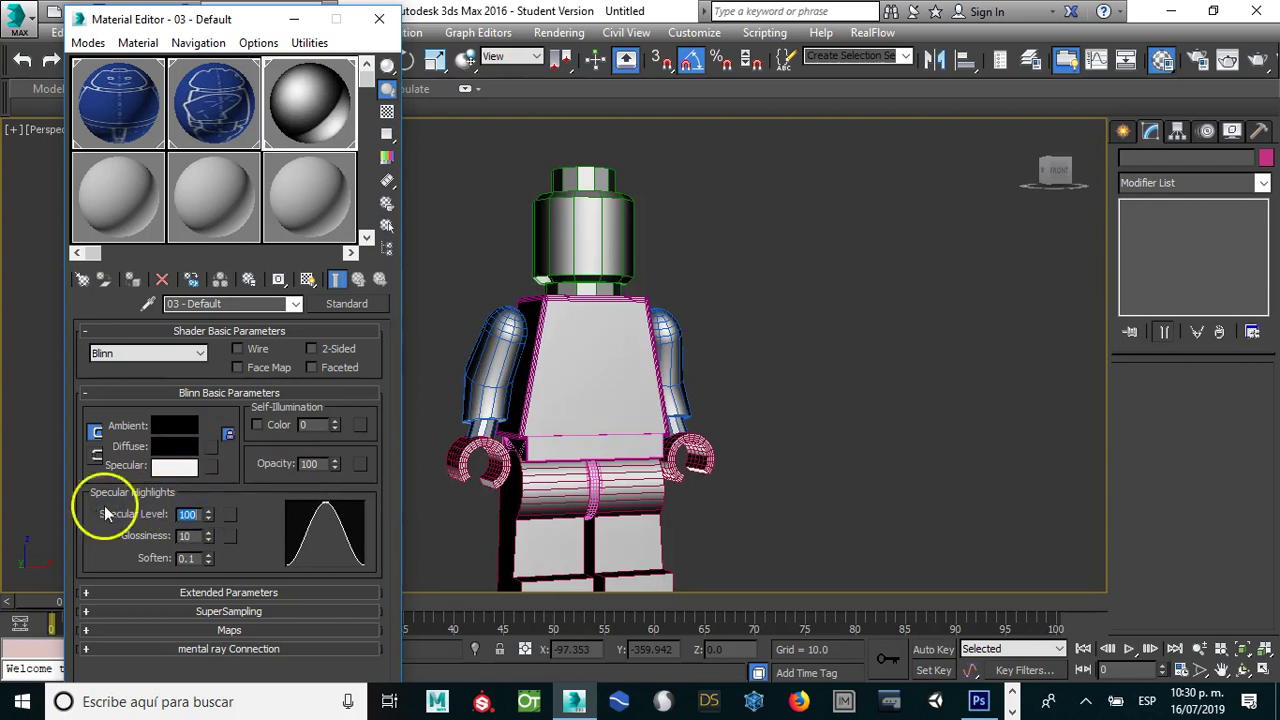
left_click(186, 535)
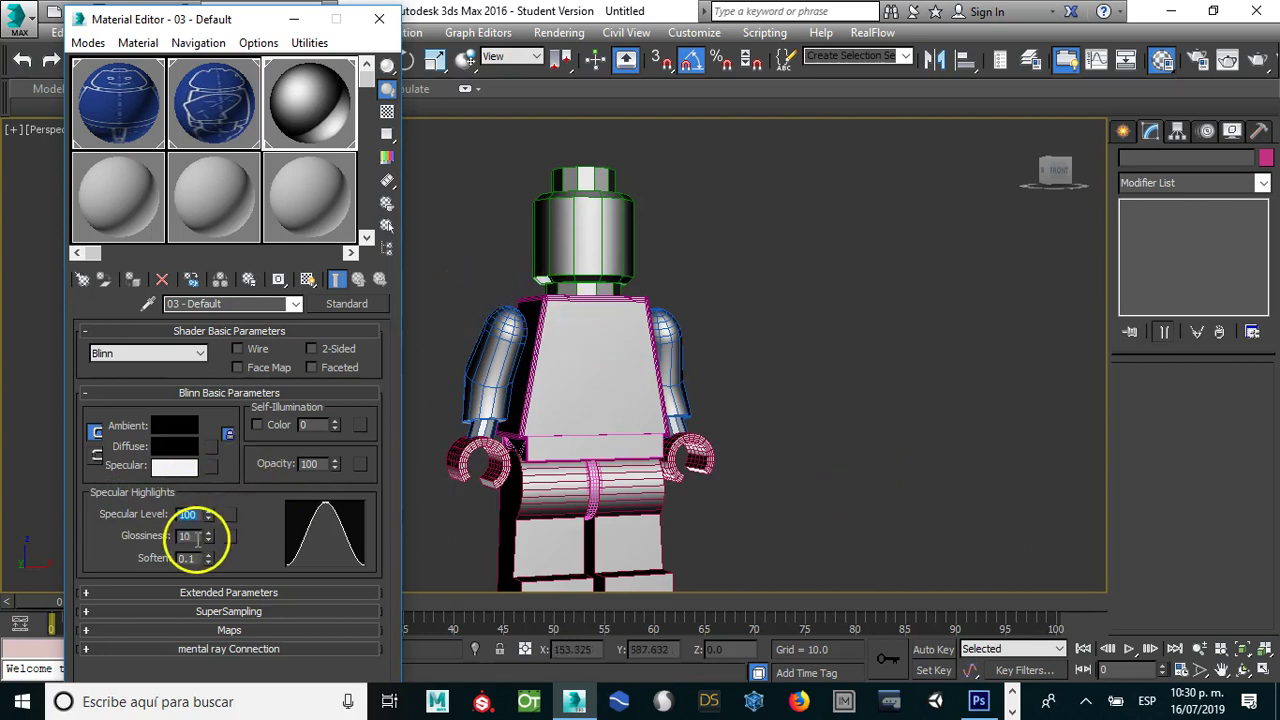
type("80")
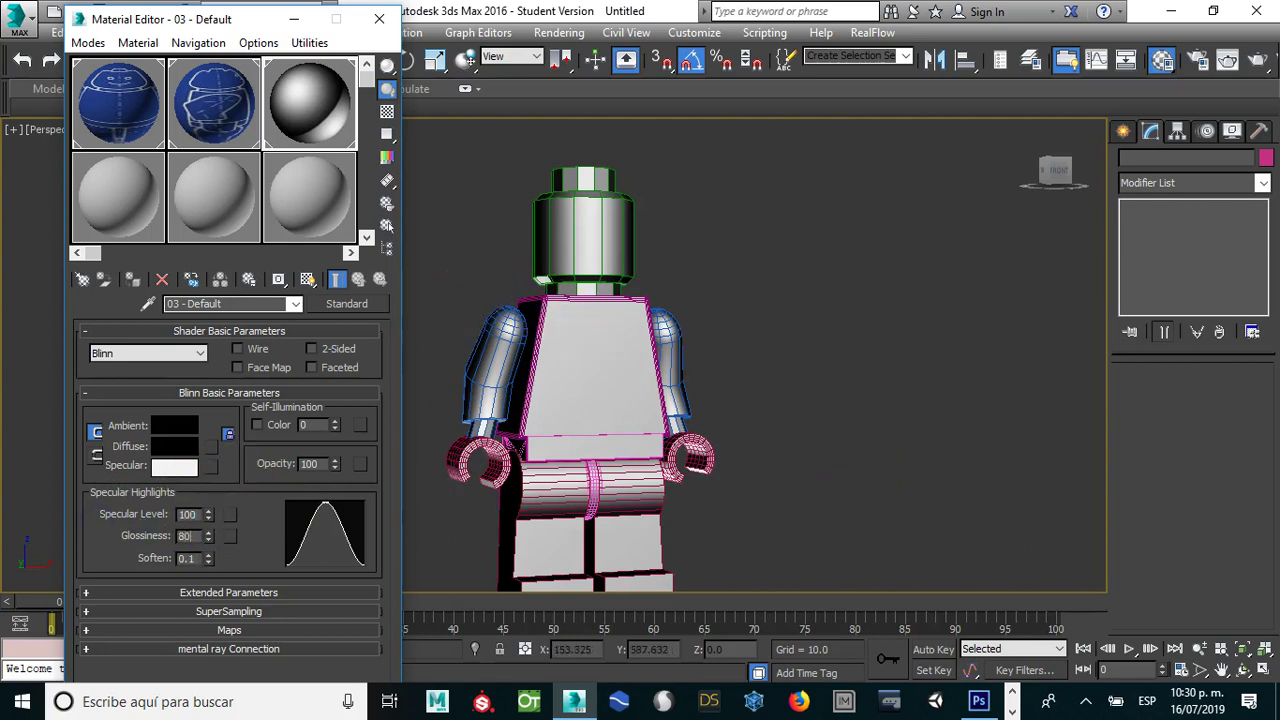
key("Return")
Step: Render a test image, then close the render window and Material Editor
left_click(543, 380)
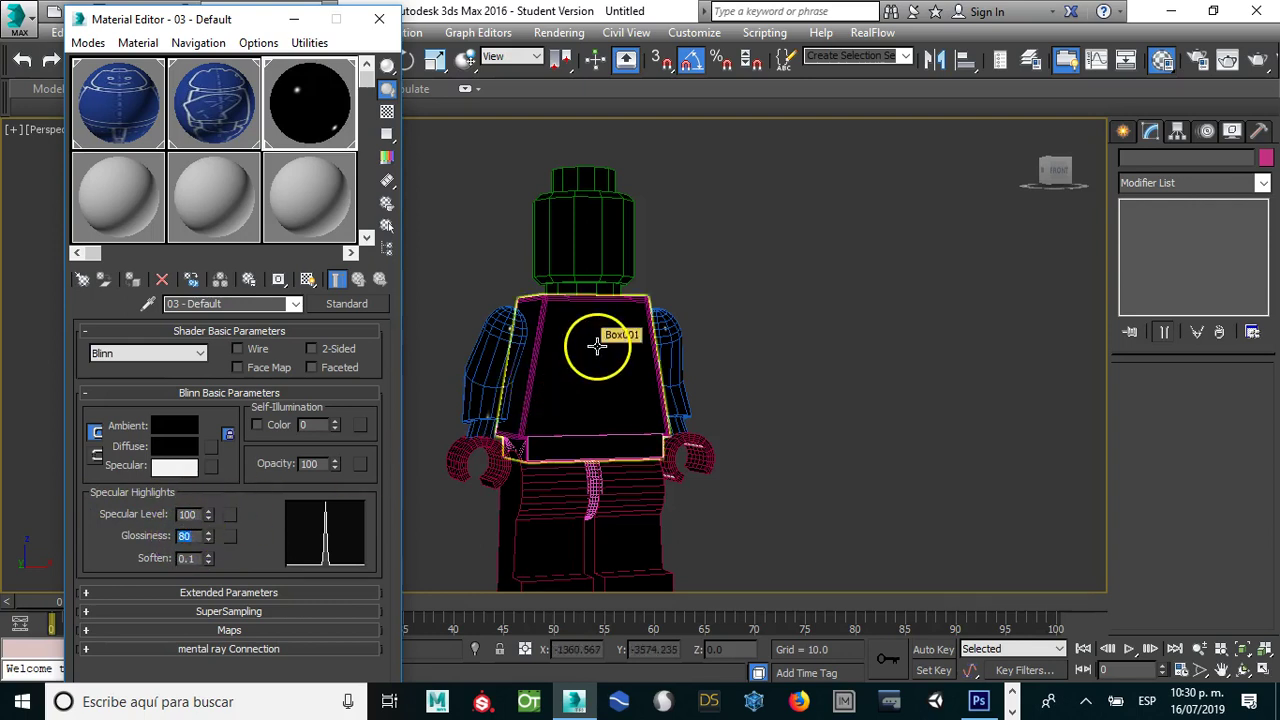
left_click(700, 281)
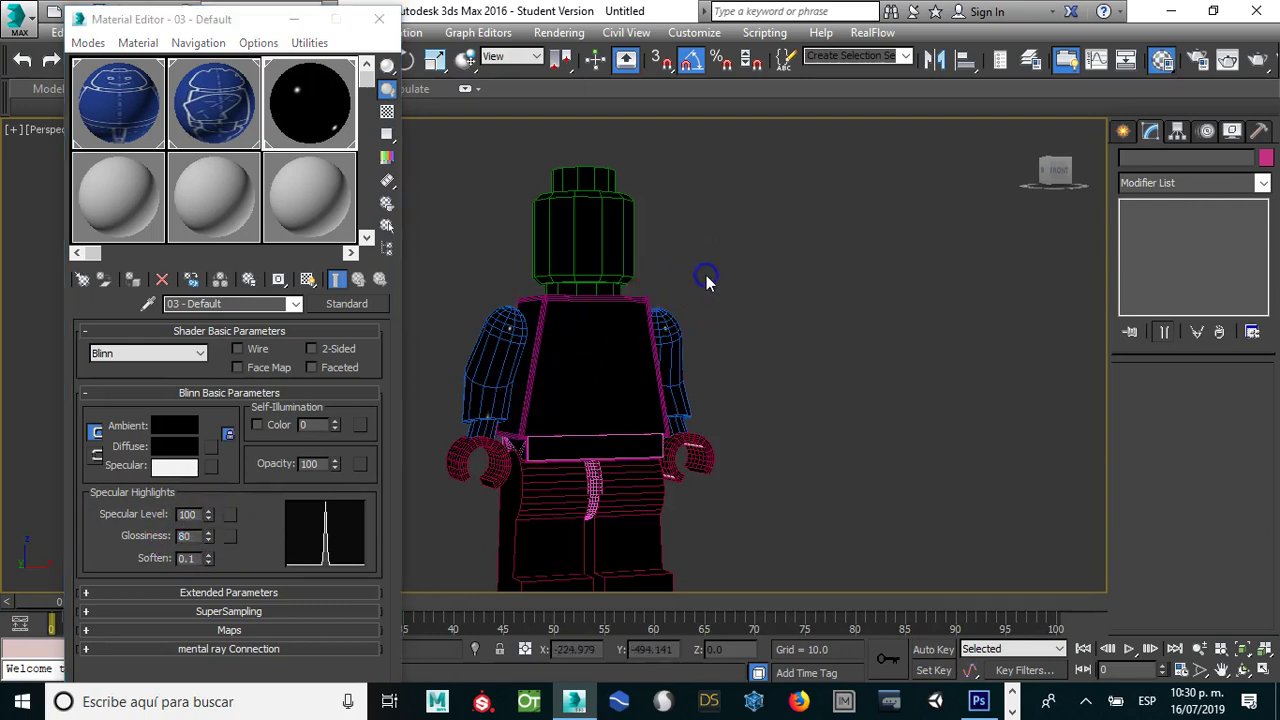
key("shift+q")
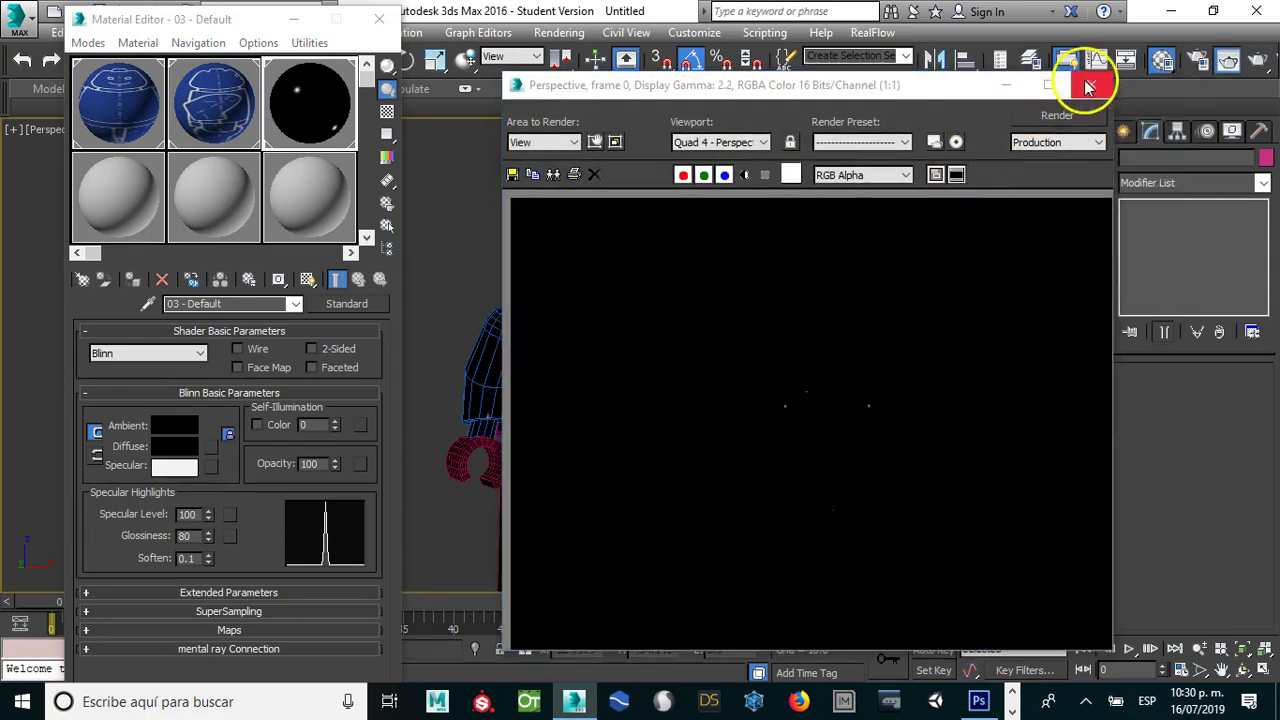
left_click(1088, 87)
left_click(650, 320)
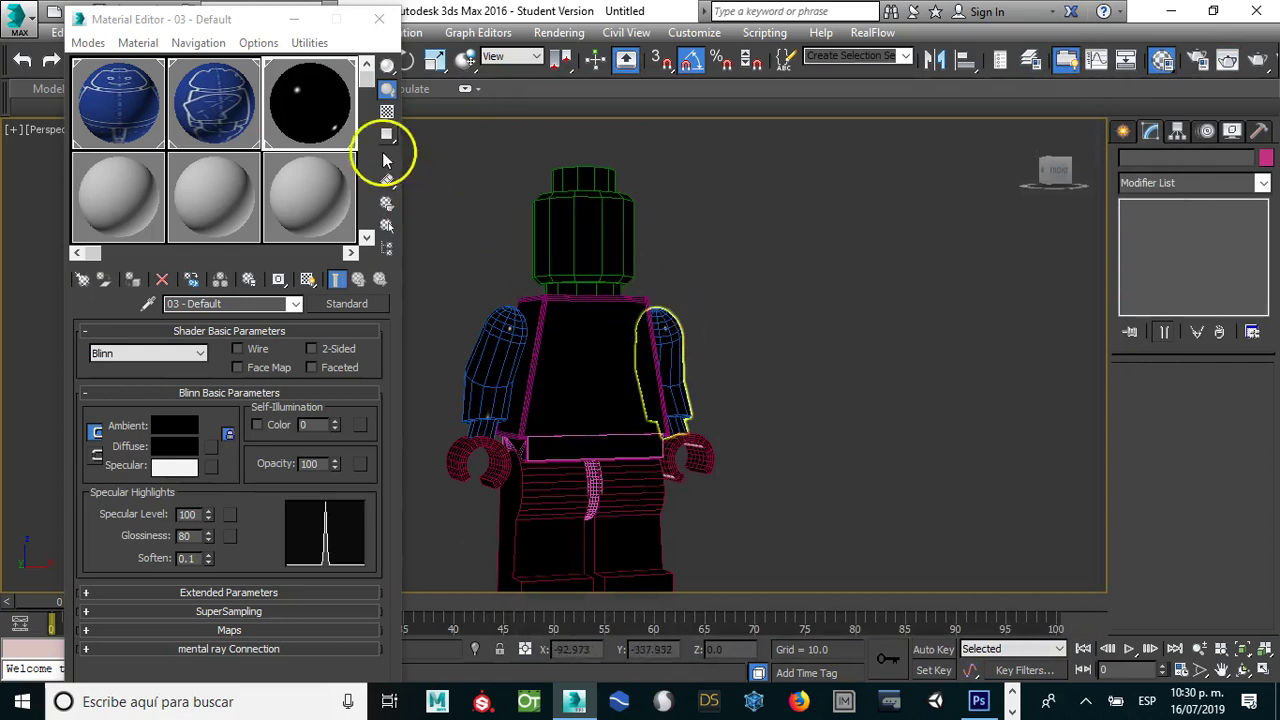
left_click(373, 19)
scroll(391, 229, "down", 5)
scroll(395, 232, "up", 3)
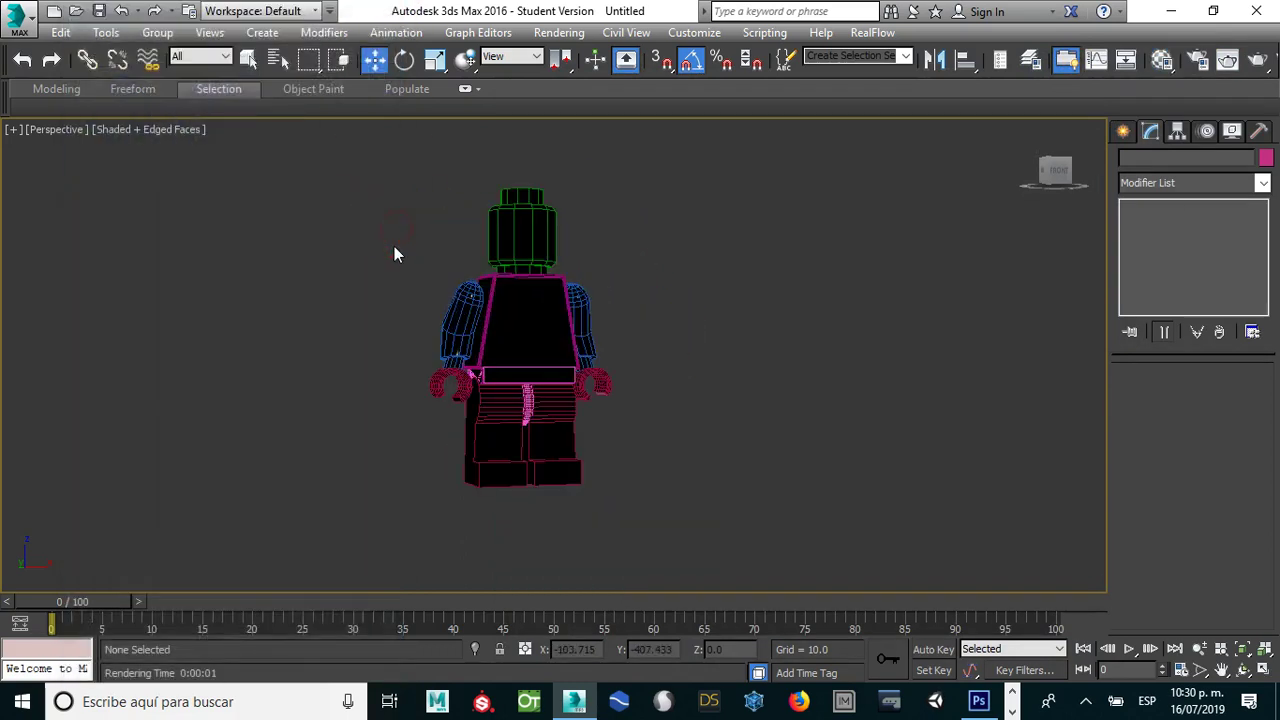
Step: Show Front and Left views side by side, zoomed to fit the figure
key("alt+w")
left_click(453, 247)
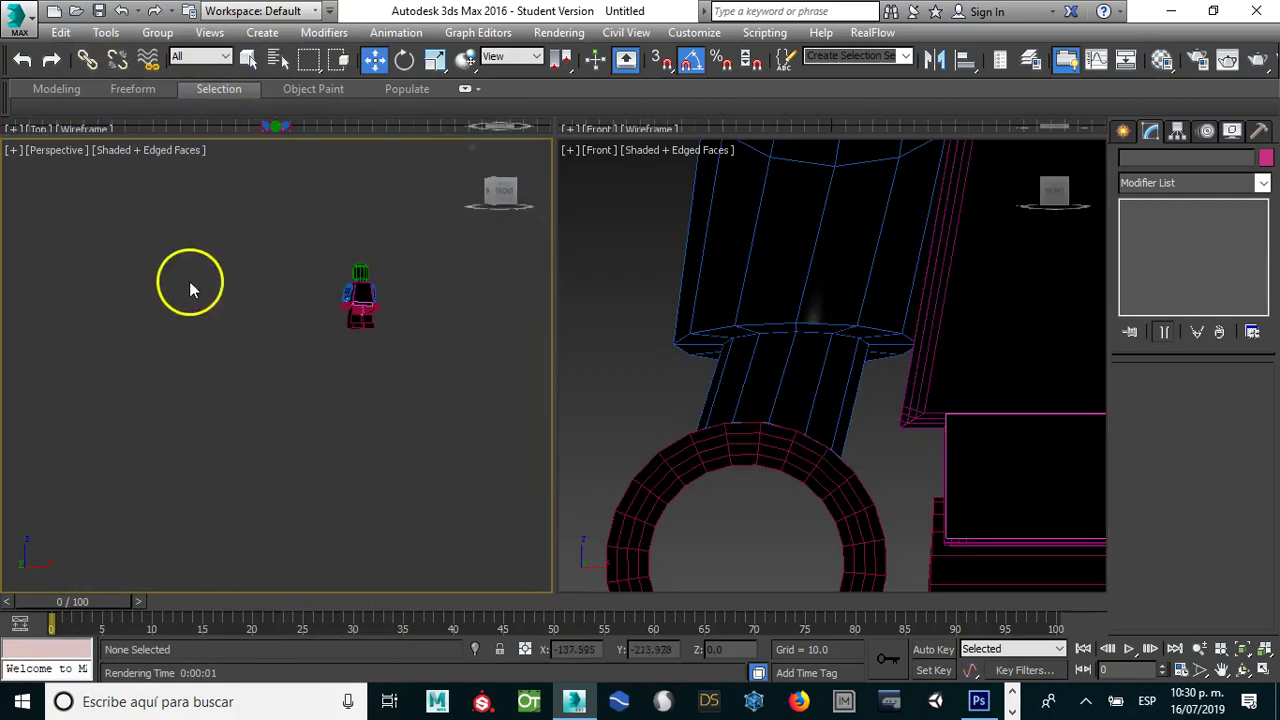
key("f")
left_click(541, 290)
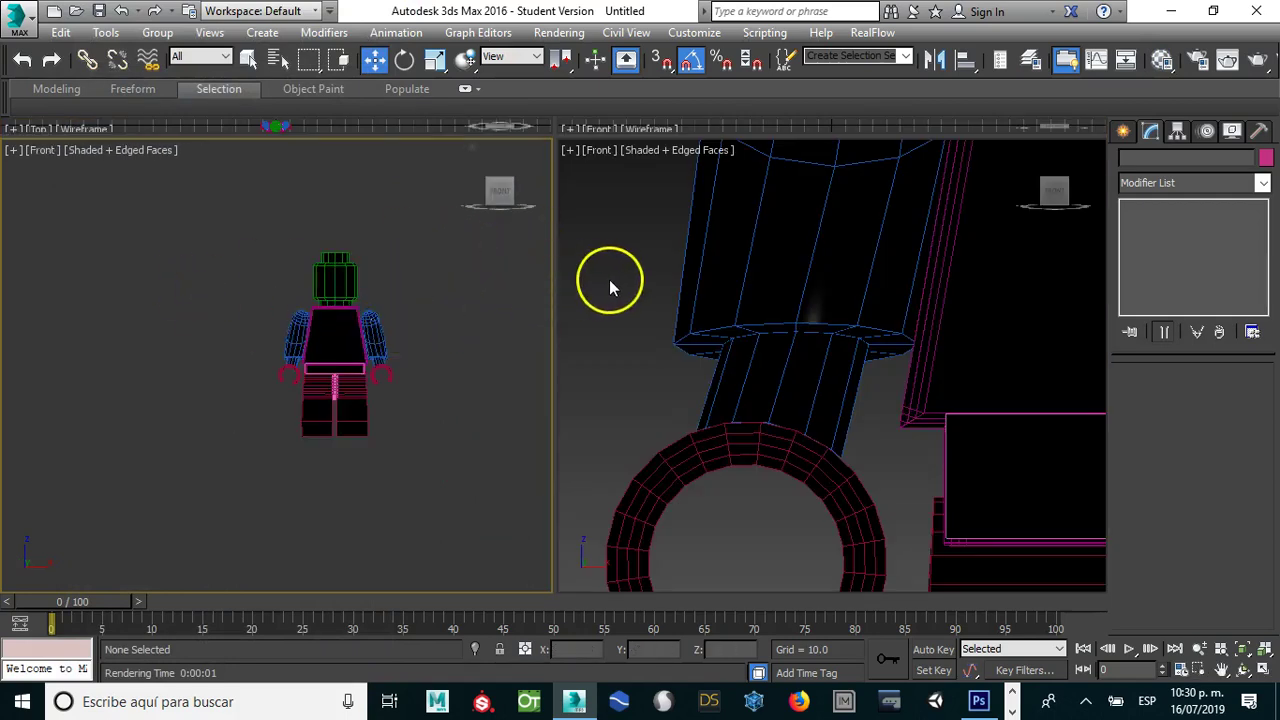
left_click(634, 290)
key("l")
left_click(747, 298)
key("z")
scroll(737, 286, "down", 2)
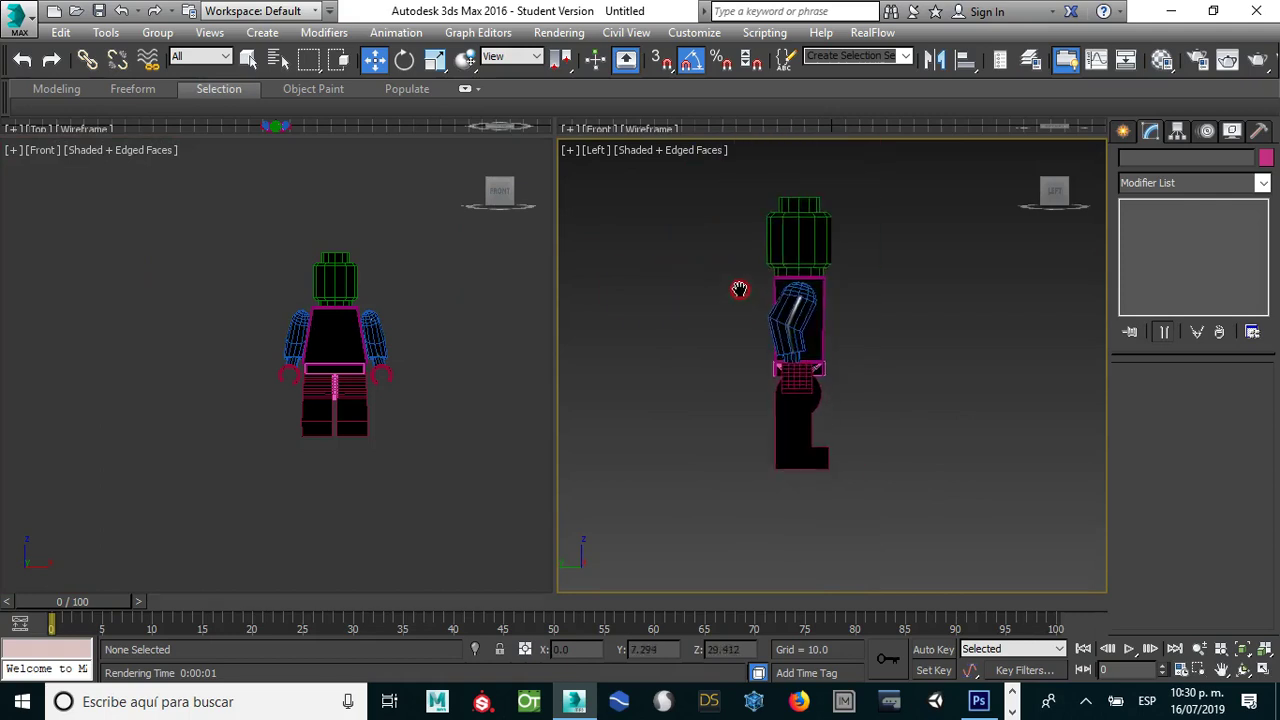
scroll(737, 286, "down", 2)
Step: Pick the Line shape tool and discard a first unwanted line
left_click(1124, 132)
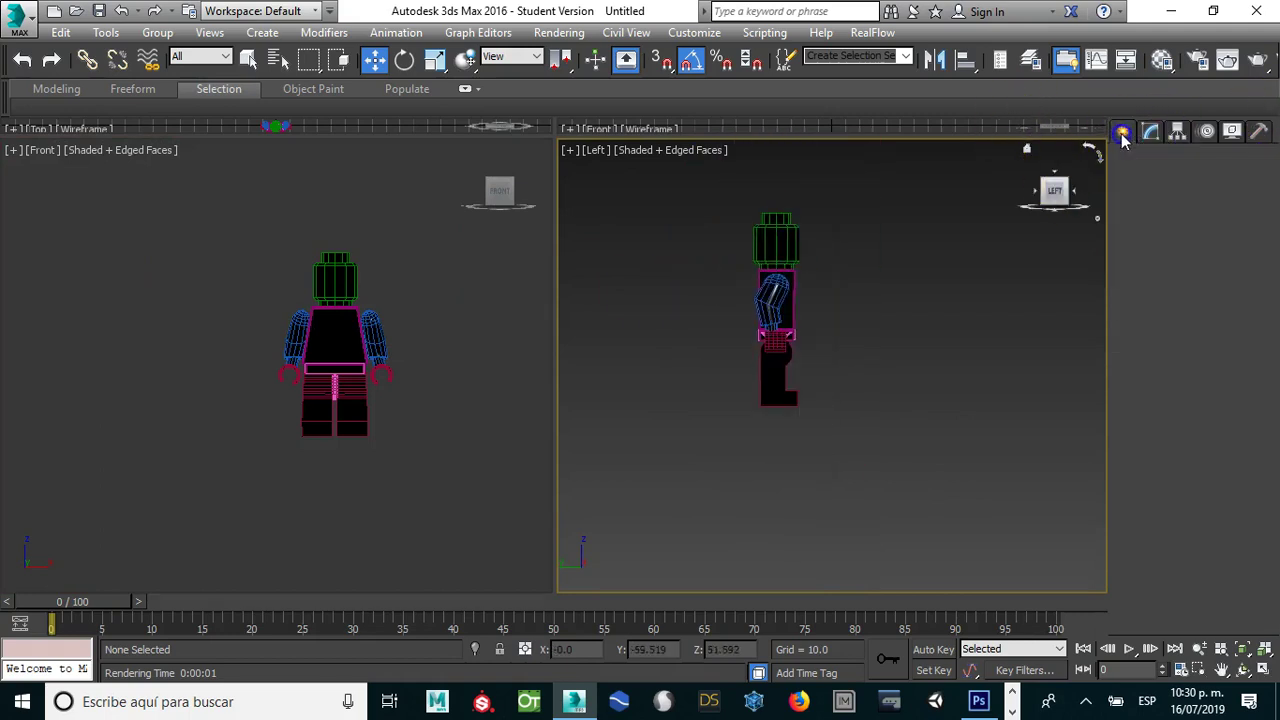
left_click(1151, 161)
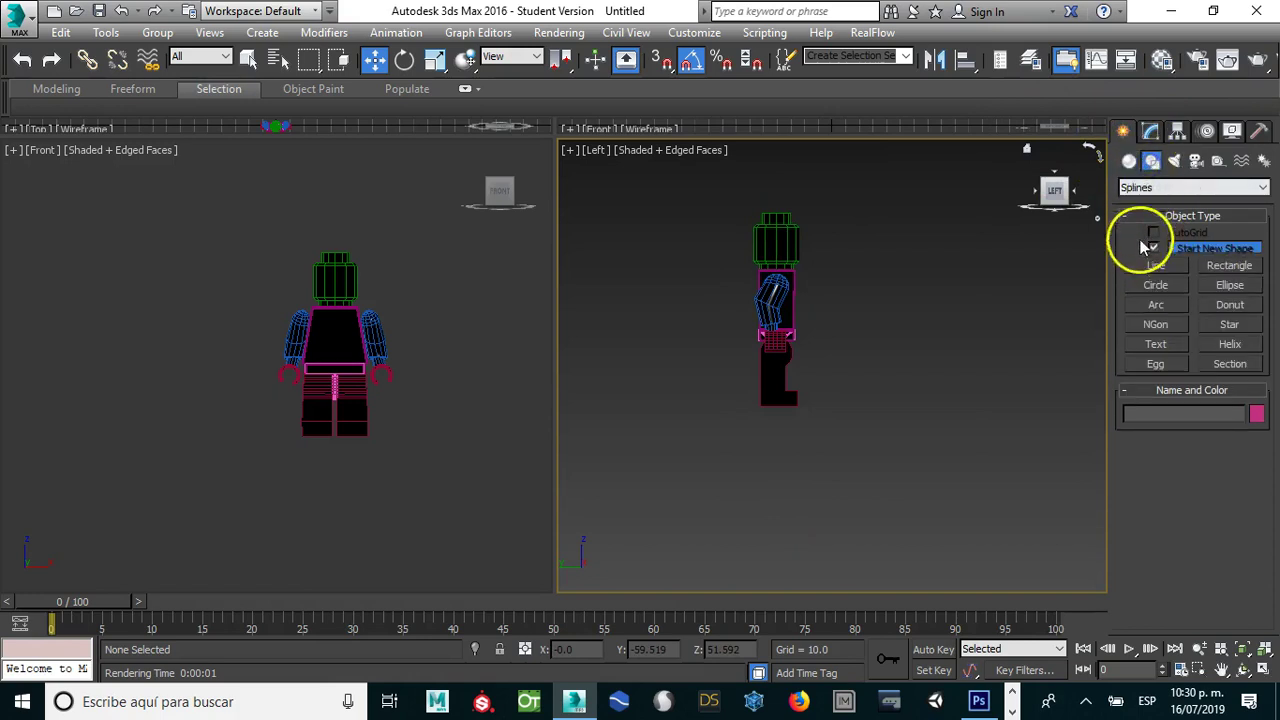
scroll(897, 443, "down", 2)
middle_click_drag(897, 443, 938, 422)
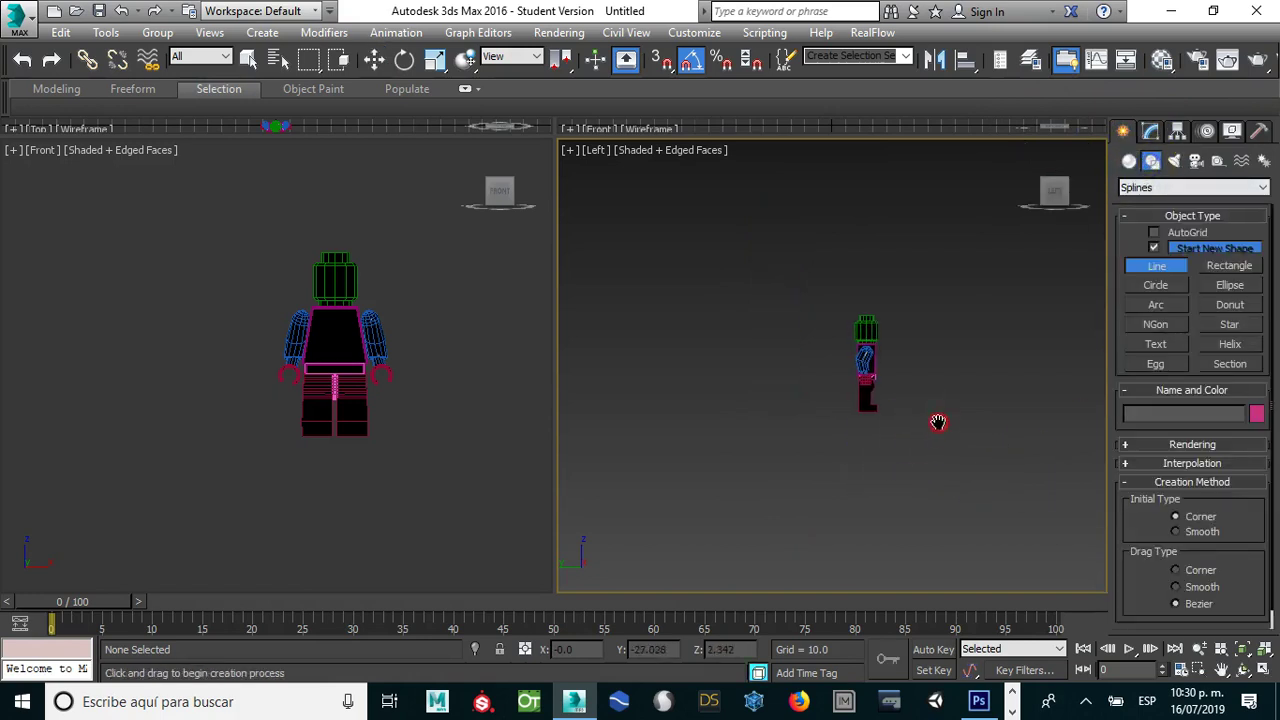
left_click(997, 422)
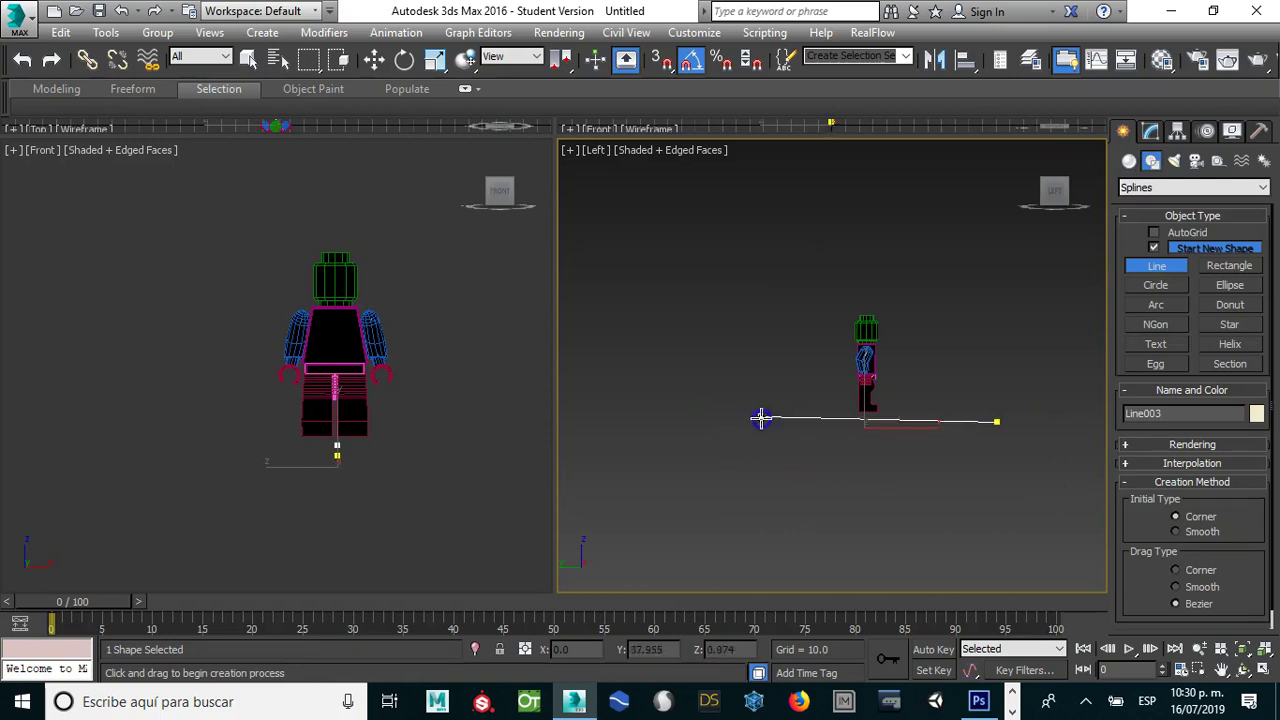
left_click(720, 483)
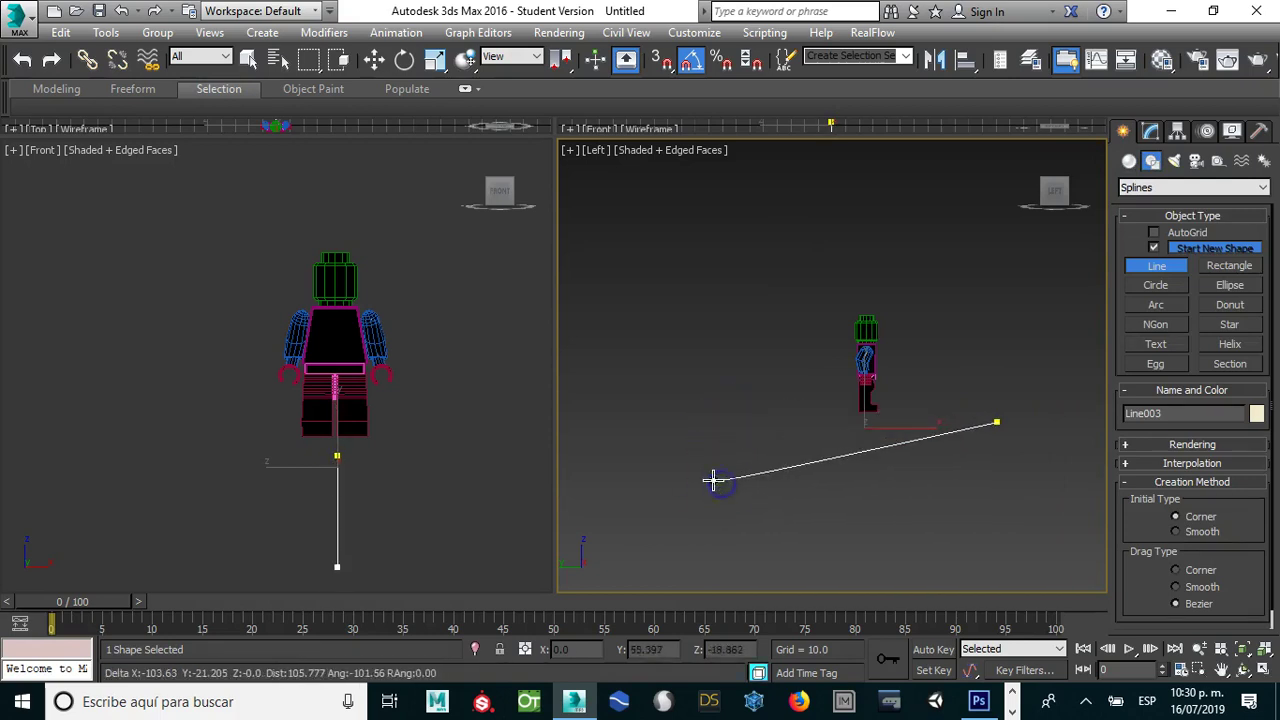
right_click(868, 472)
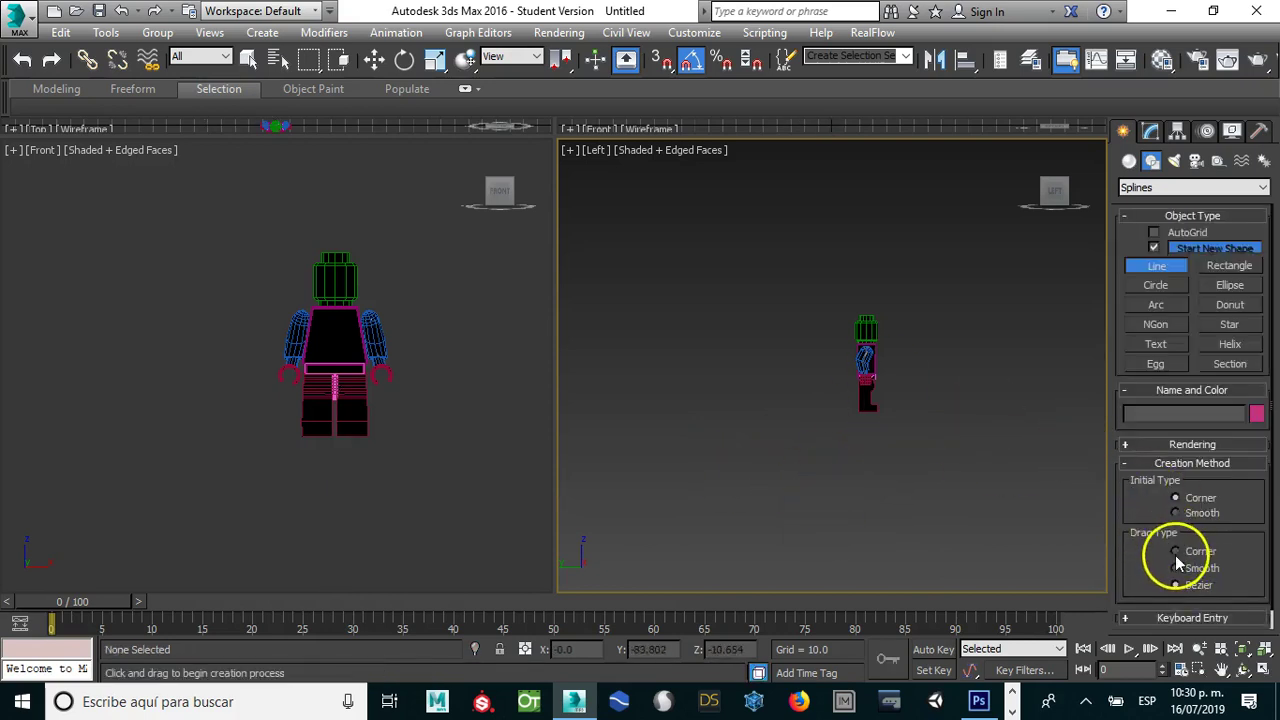
Step: Draw an open spline tracing floor, back wall and ceiling beside the figure
left_click(986, 416)
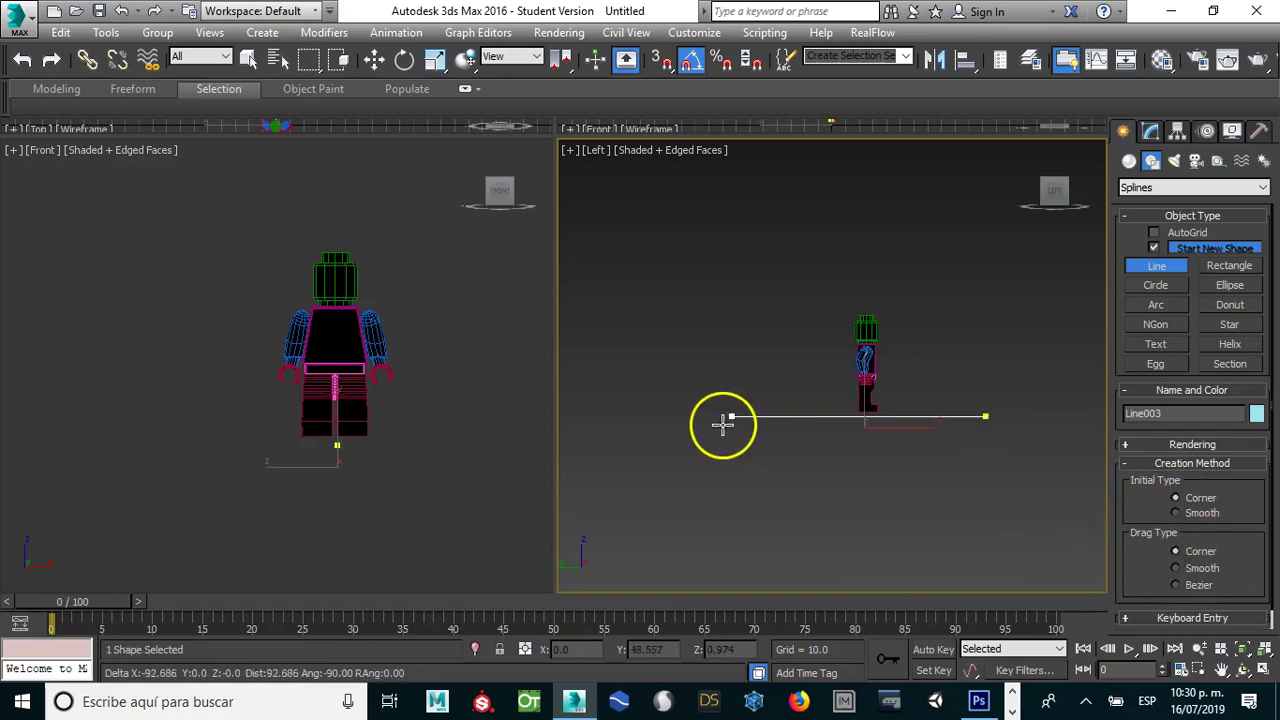
left_click(764, 416)
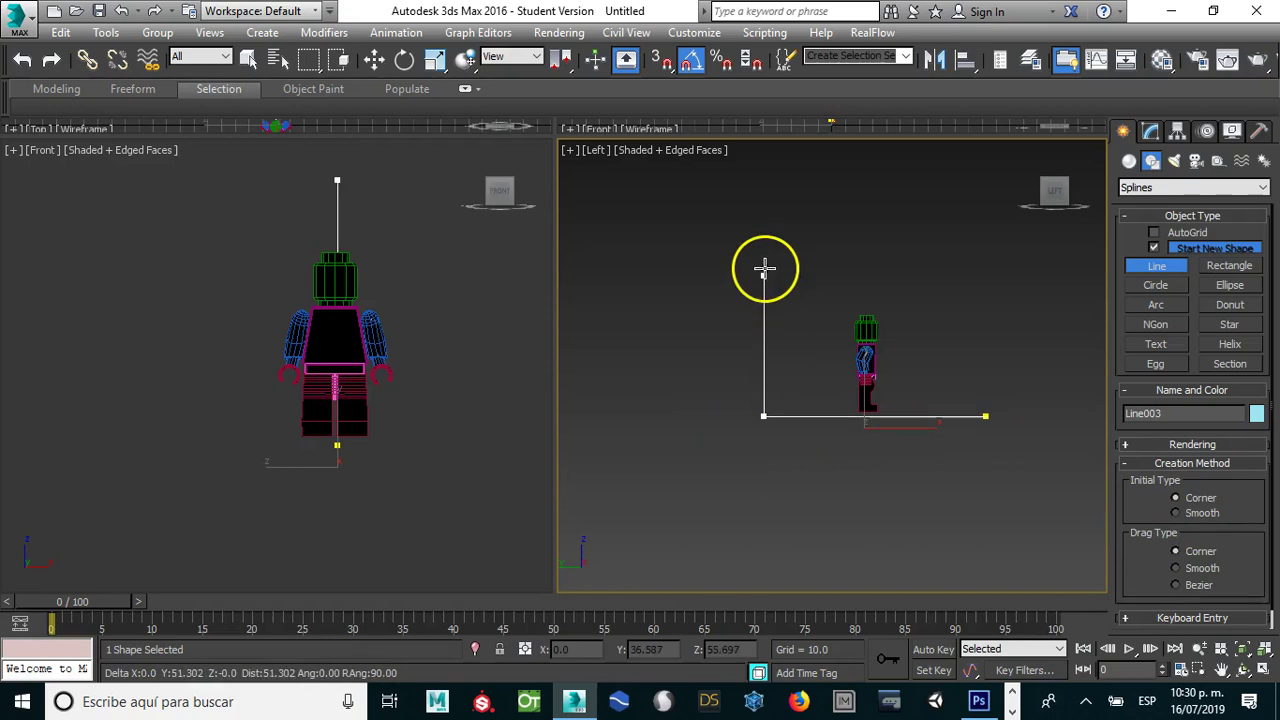
left_click(764, 207)
left_click(950, 207)
left_click(950, 246)
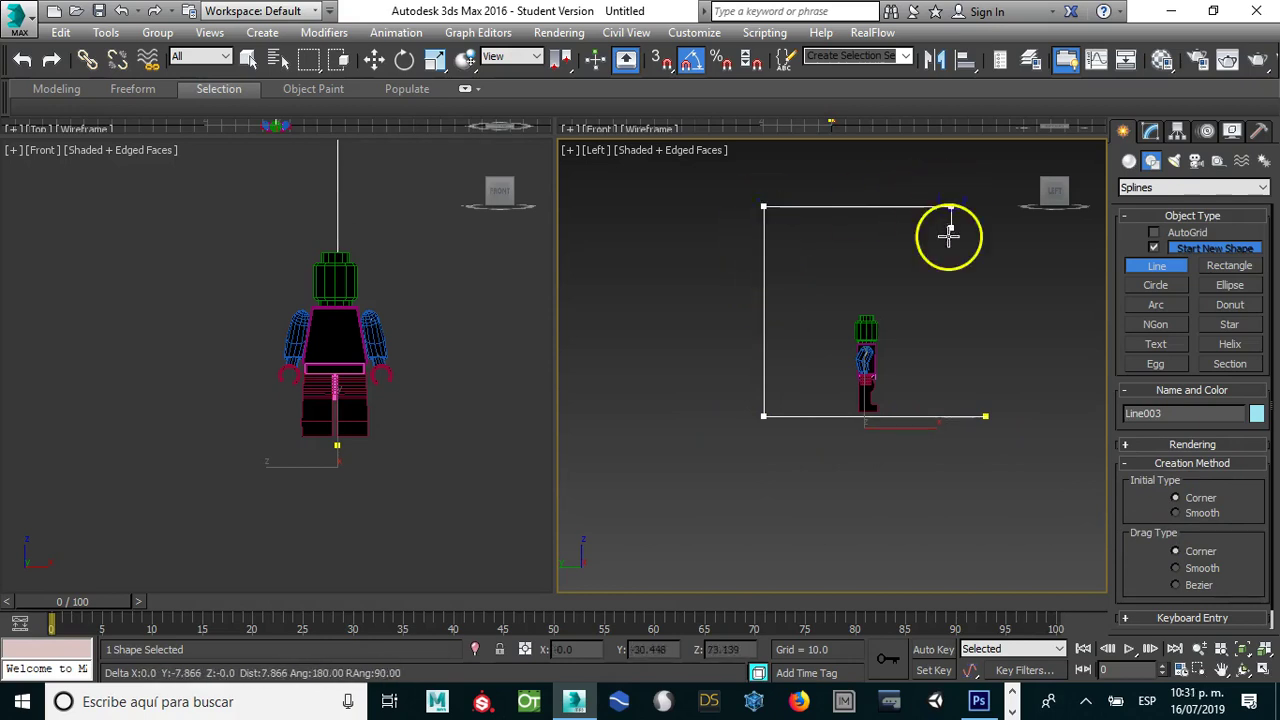
right_click(1027, 296)
right_click(420, 305)
scroll(404, 312, "down", 3)
right_click(404, 313)
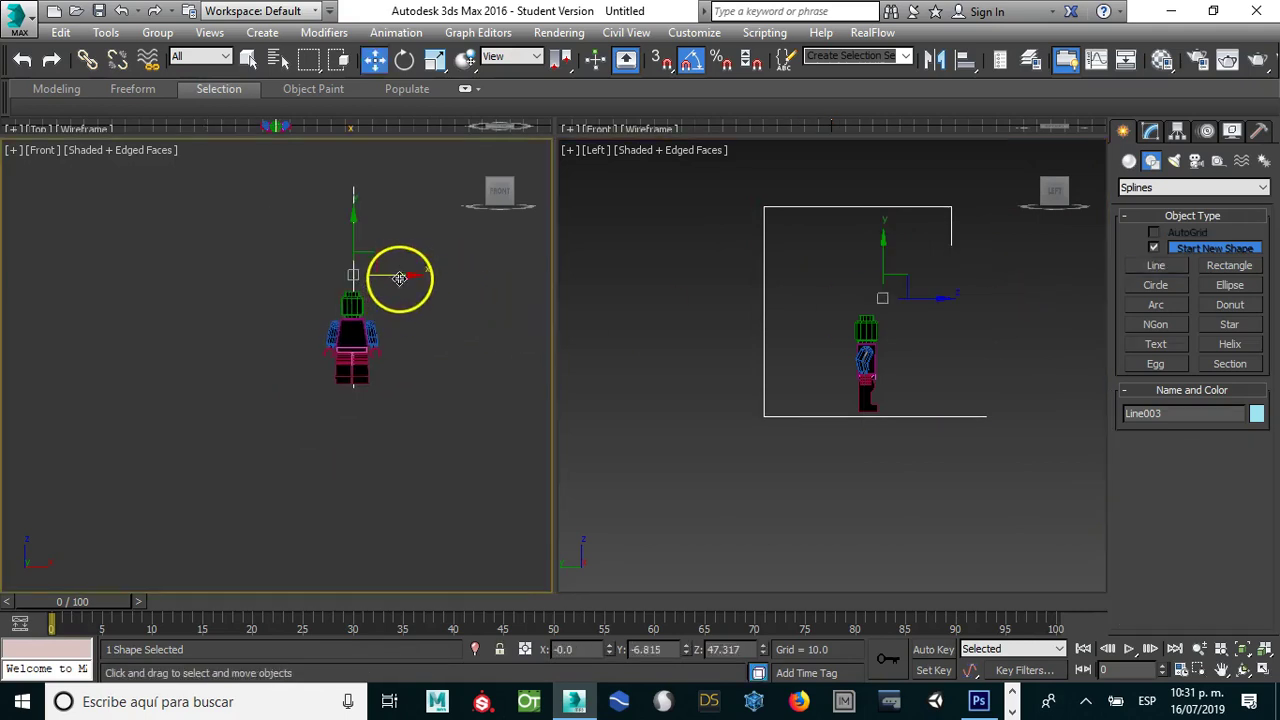
Step: Shift the outline spline left and add an Extrude modifier to it
left_click_drag(399, 277, 258, 272)
left_click(1151, 131)
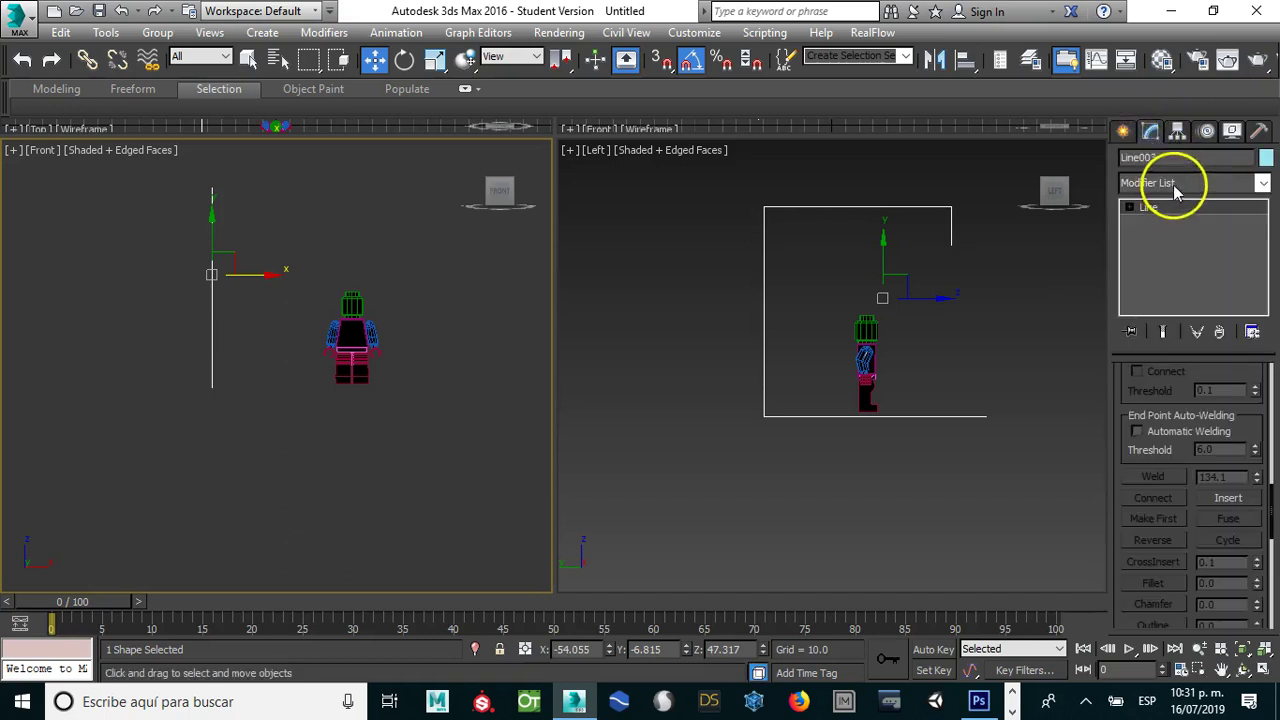
left_click(1176, 185)
key("e")
key("e")
key("e")
key("e")
key("e")
key("e")
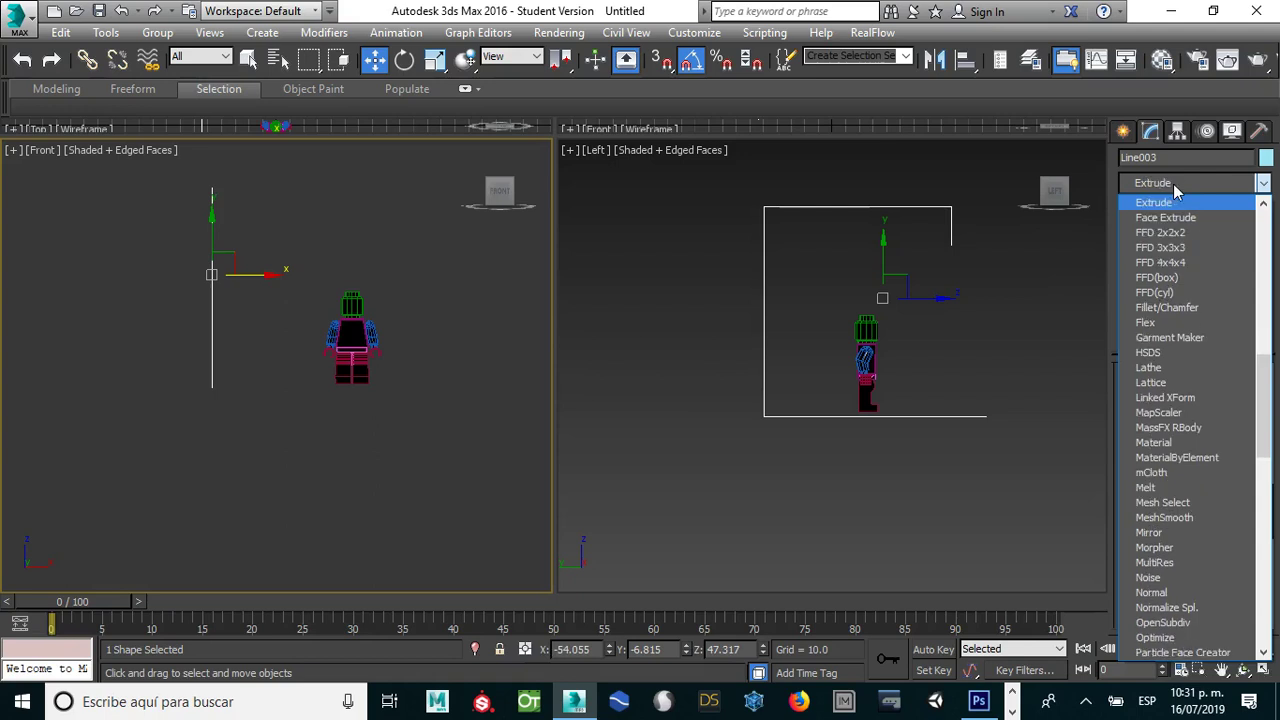
key("Return")
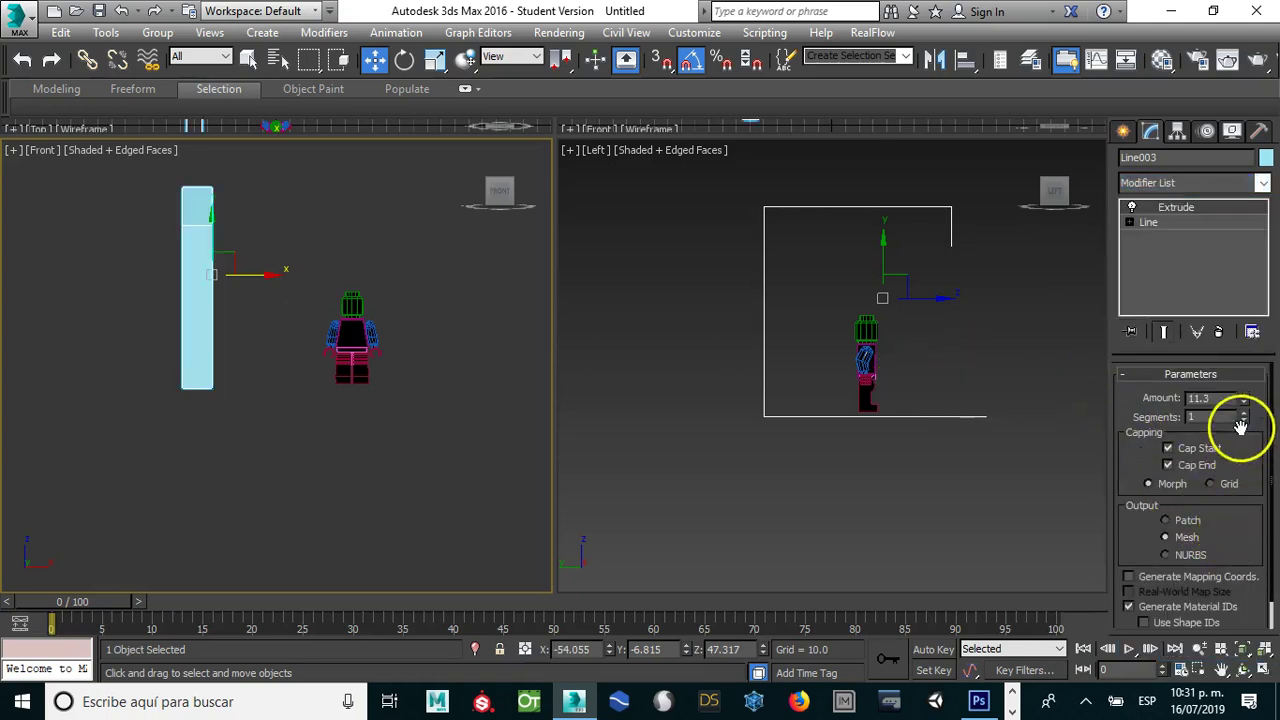
mouse_move(1243, 398)
left_mouse_down()
mouse_move(1268, 305)
mouse_move(143, 649)
mouse_move(151, 668)
left_mouse_up()
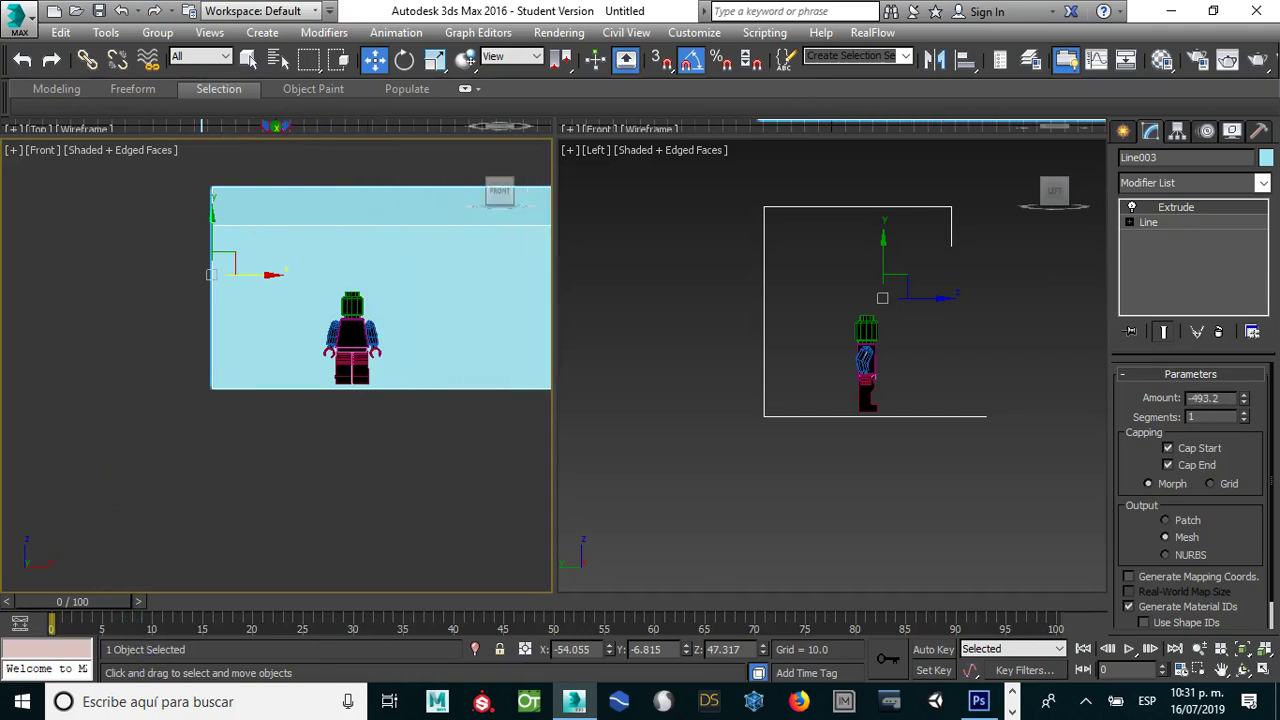
Step: Set extrusion Amount to -200 and make the right view an enlarged Perspective
right_click(617, 268)
key("p")
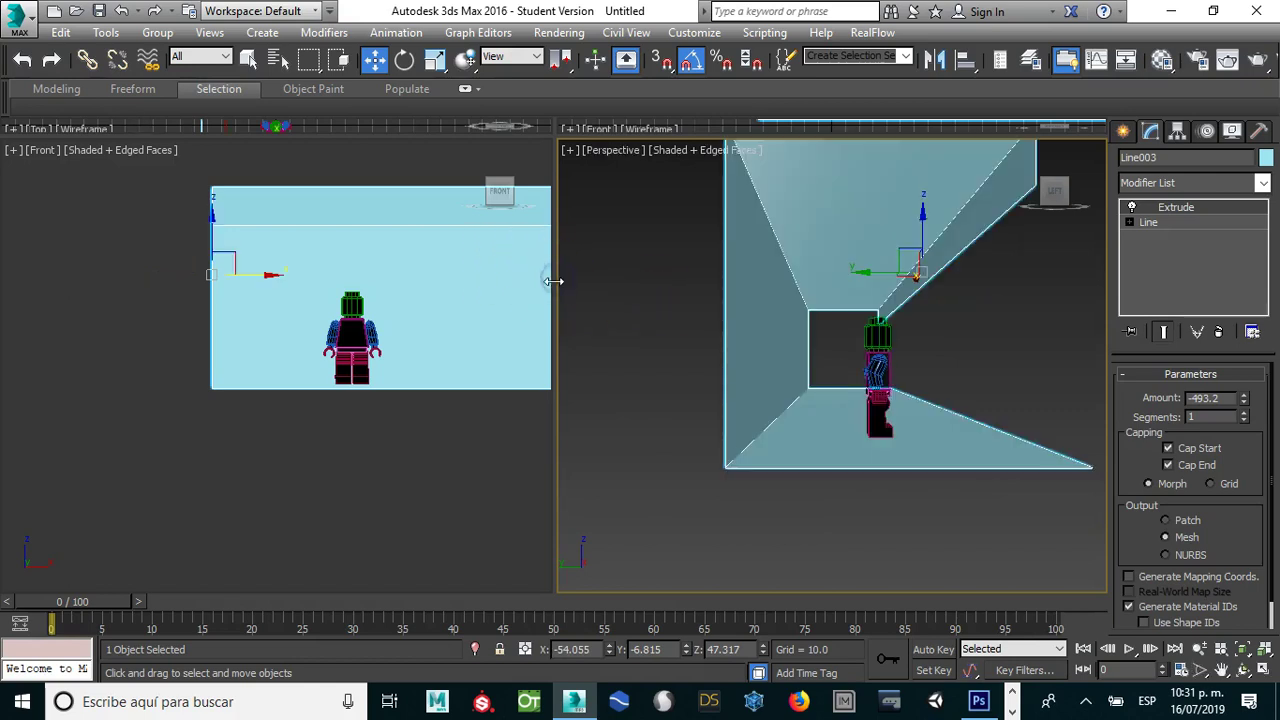
left_click_drag(553, 281, 378, 291)
mouse_move(206, 357)
middle_mouse_down()
mouse_move(116, 418)
mouse_move(92, 418)
middle_mouse_up()
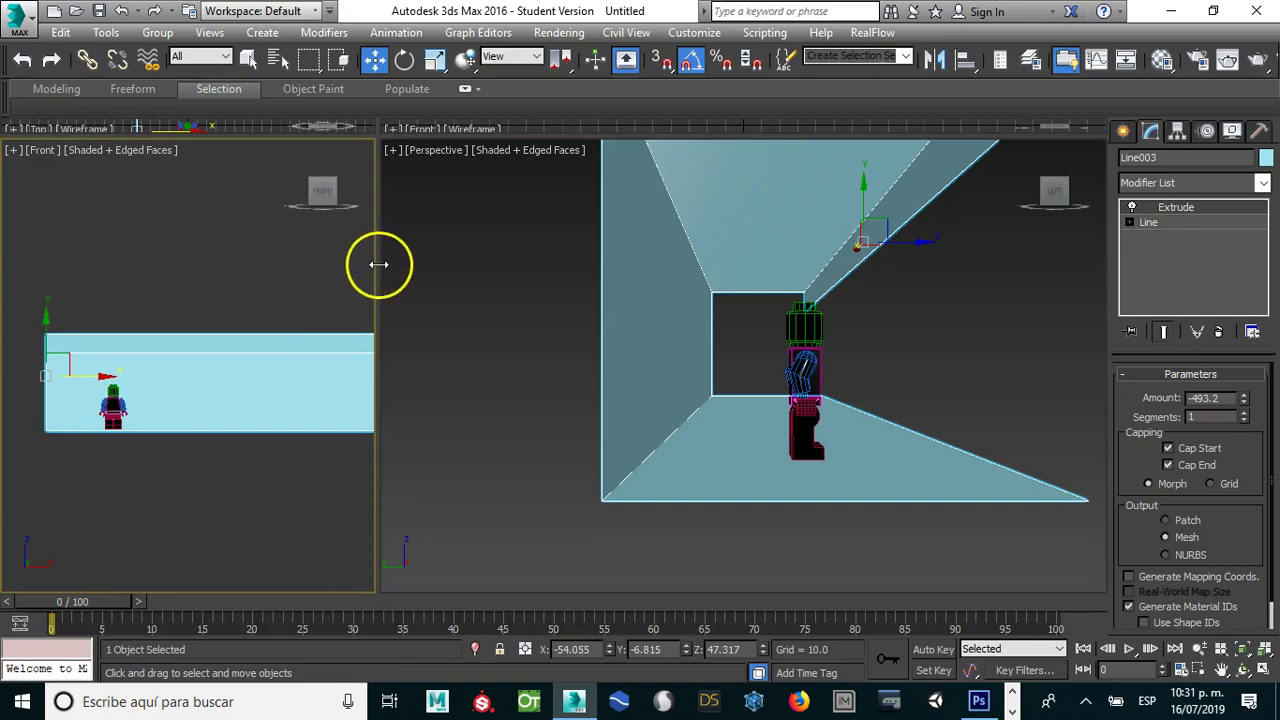
scroll(680, 296, "down", 3)
middle_click_drag(680, 306, 612, 338, "alt")
scroll(612, 338, "down", 3)
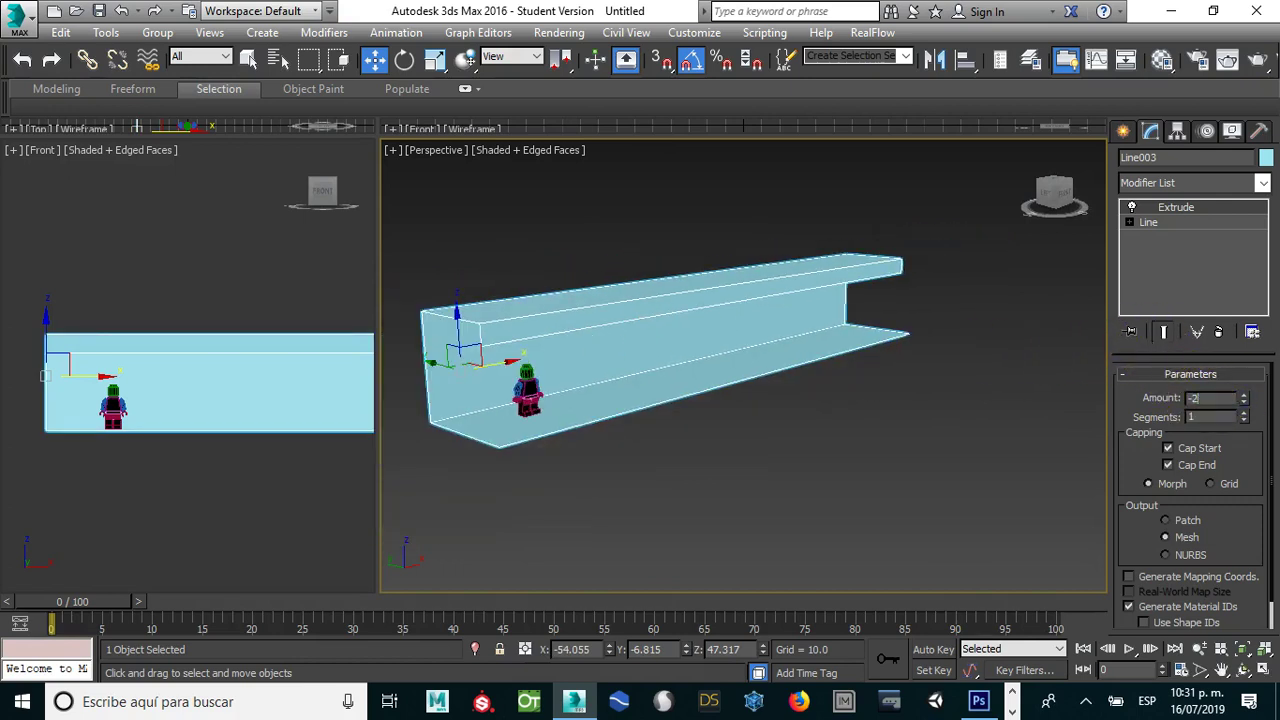
type("00")
key("Return")
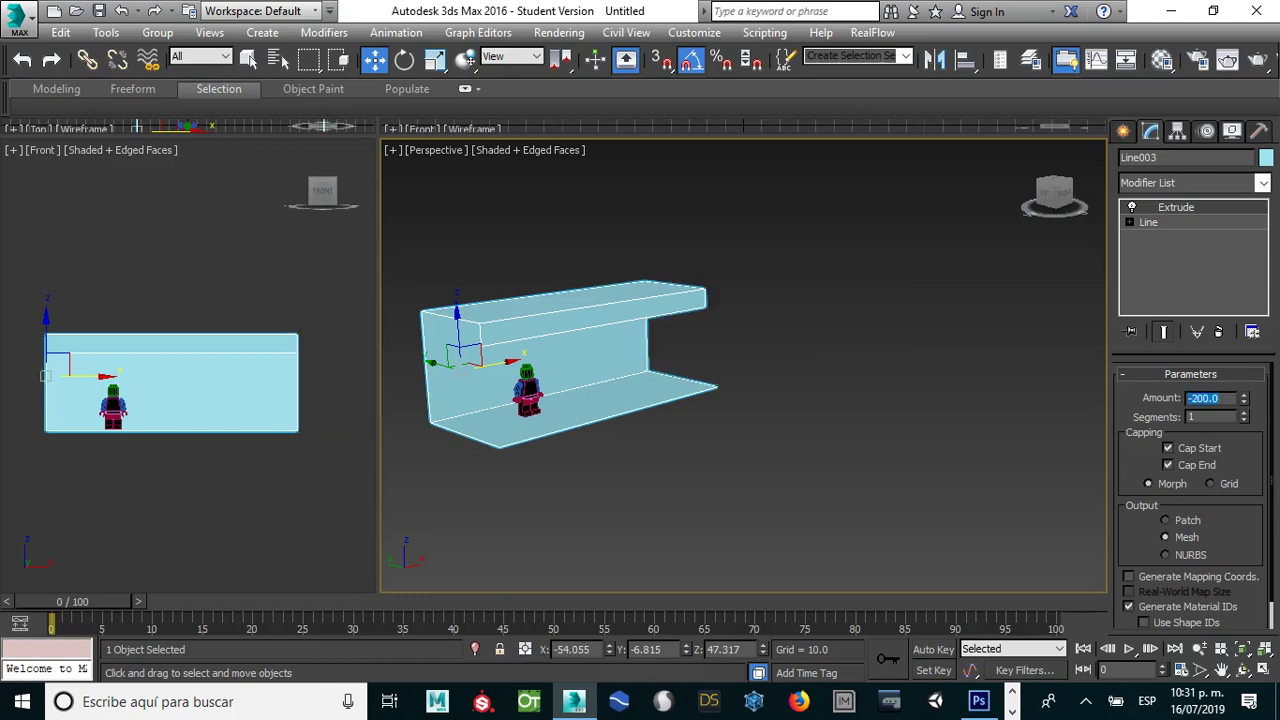
scroll(645, 370, "up", 4)
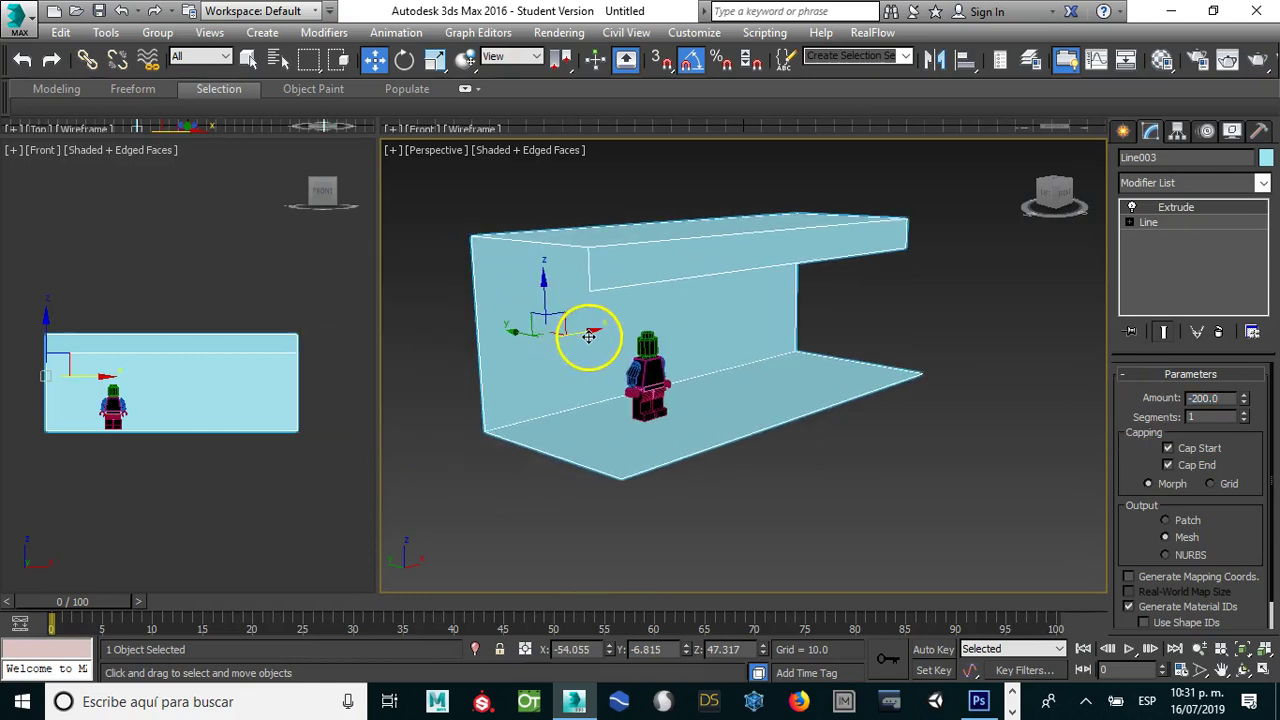
left_click_drag(589, 336, 511, 356)
middle_click_drag(608, 356, 650, 345)
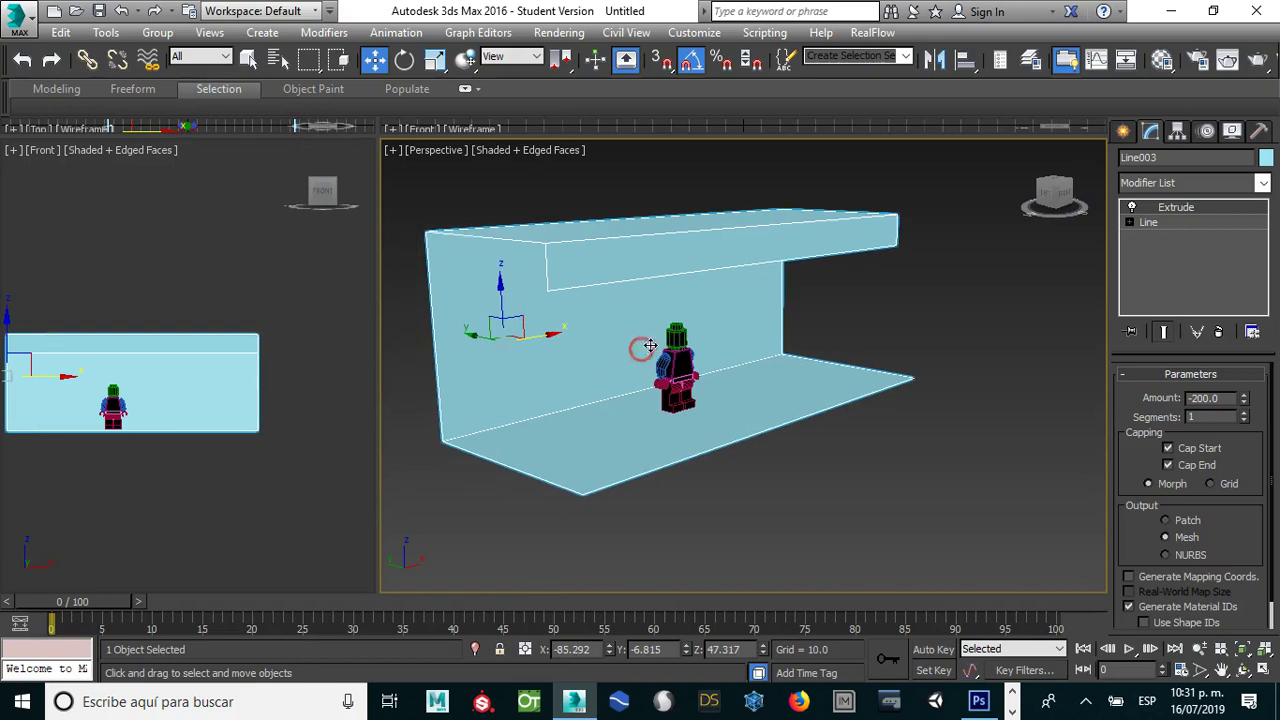
Step: Convert the backdrop to Editable Poly and select its two inner corner edges
right_click(566, 340)
mouse_move(650, 523)
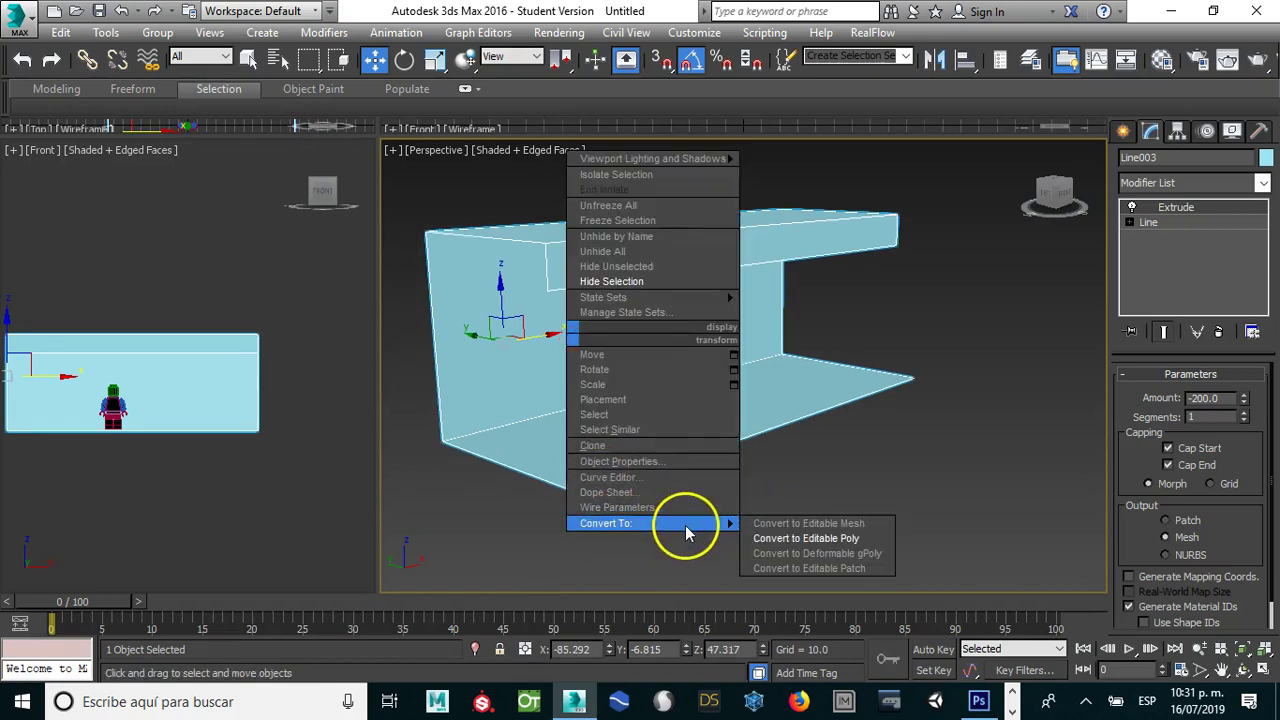
left_click(789, 538)
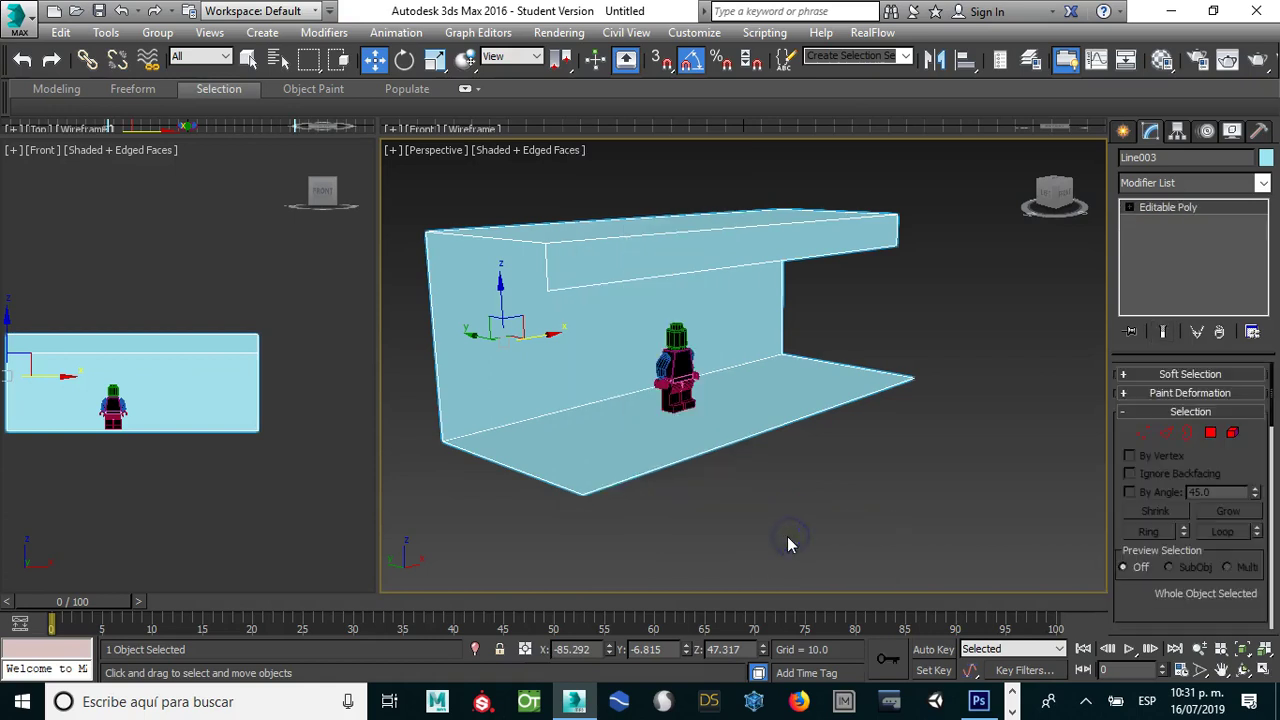
key("2")
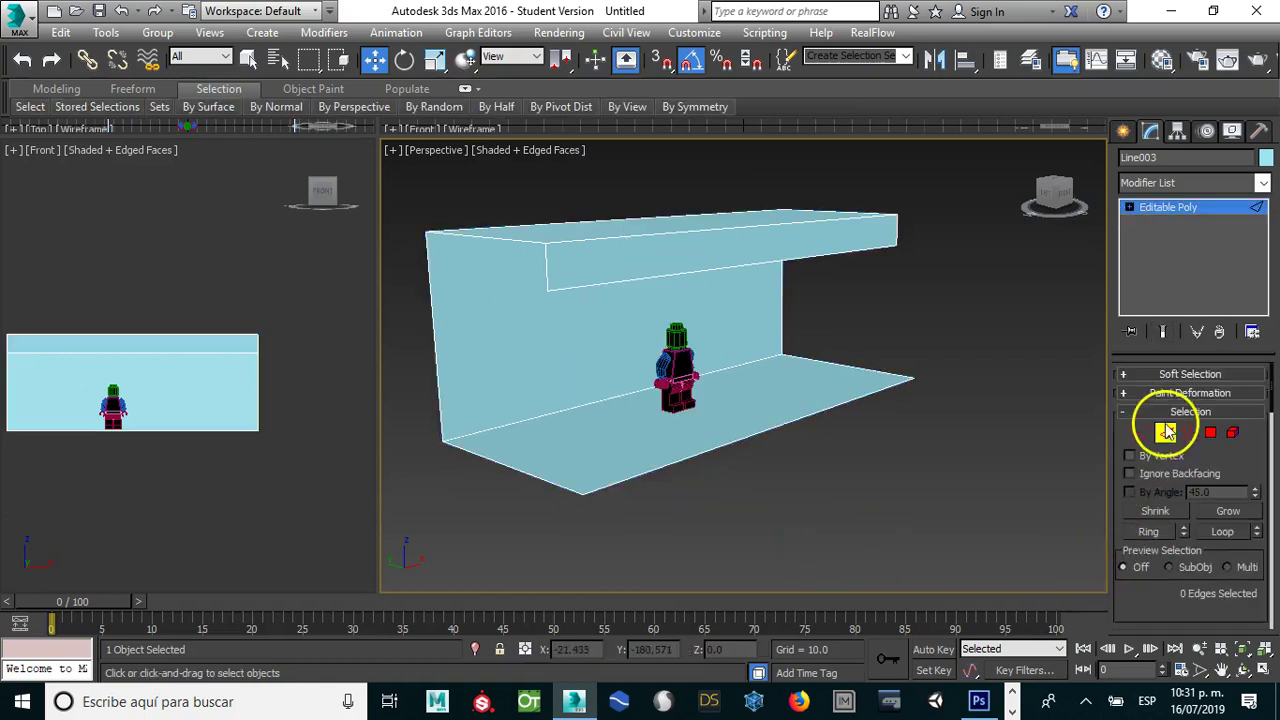
left_click(541, 413)
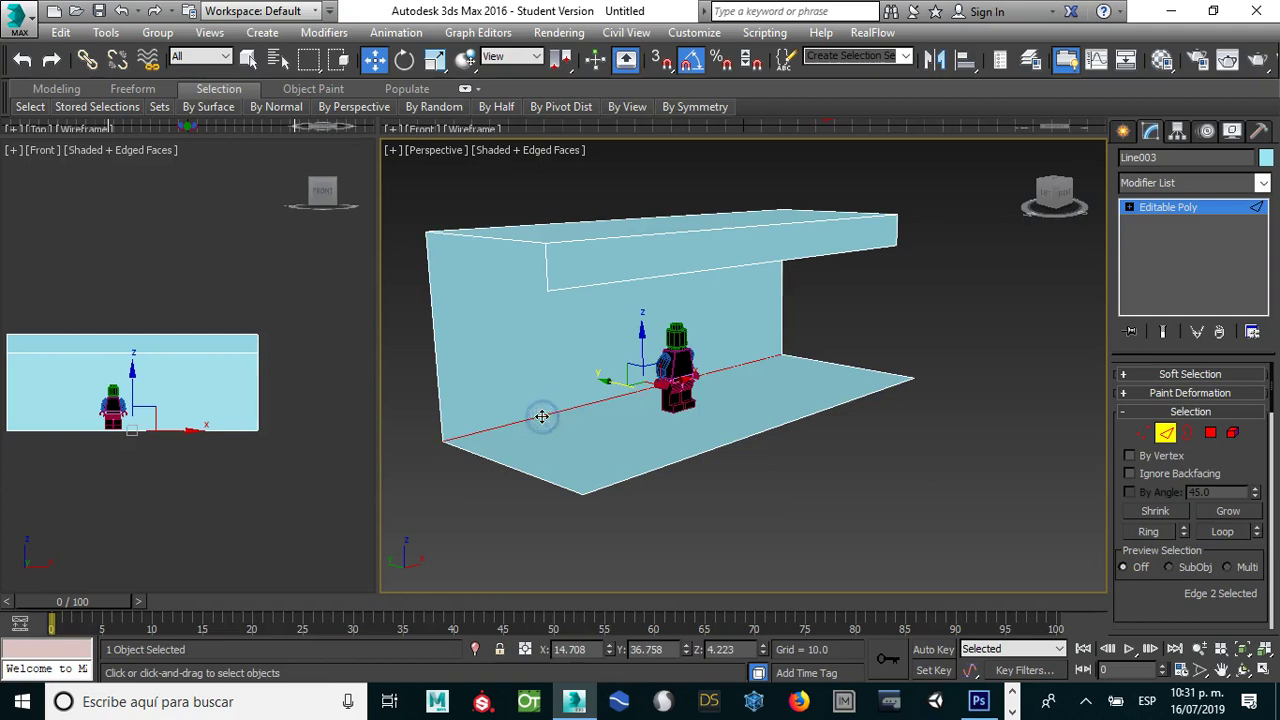
left_click(477, 230, "ctrl")
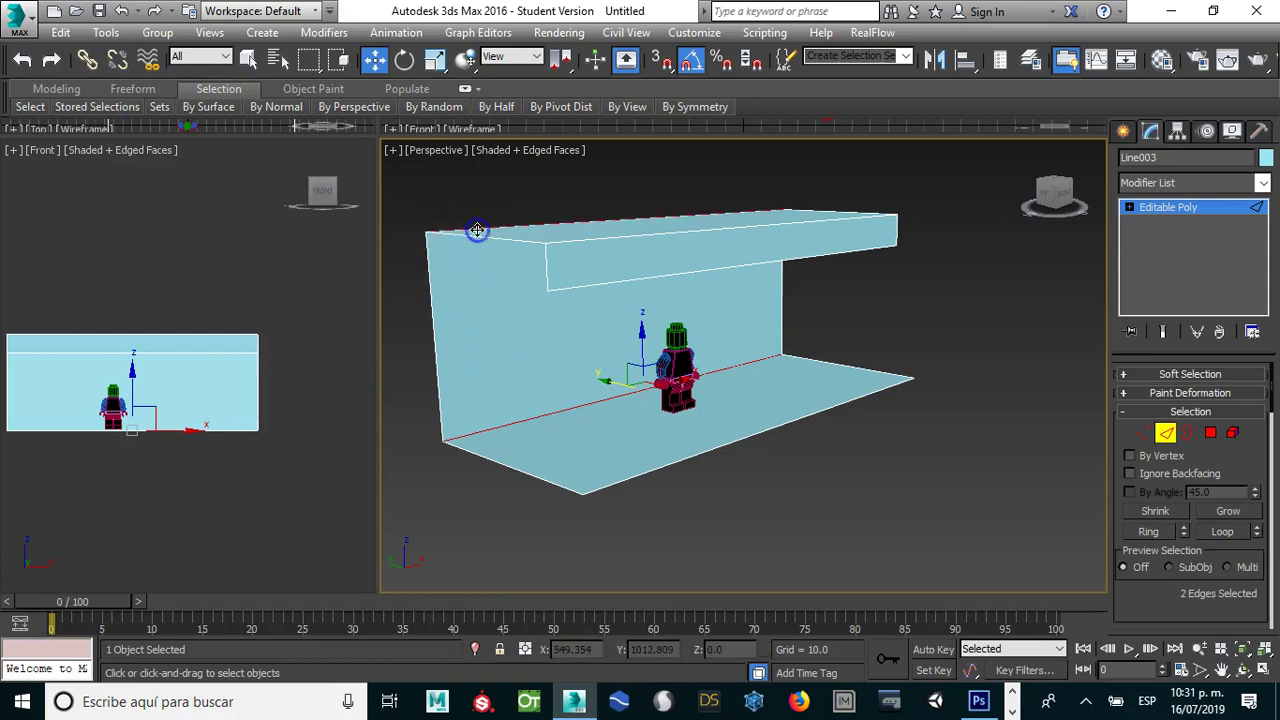
scroll(543, 394, "up", 2)
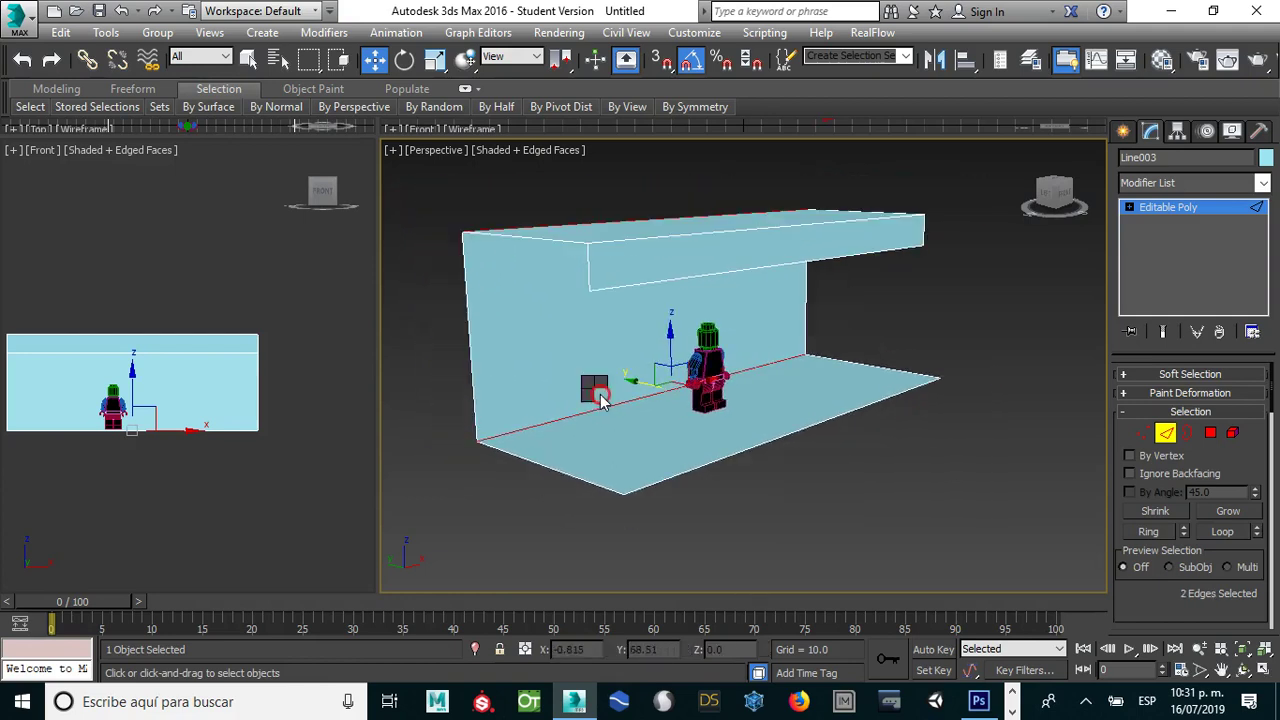
right_click(598, 397)
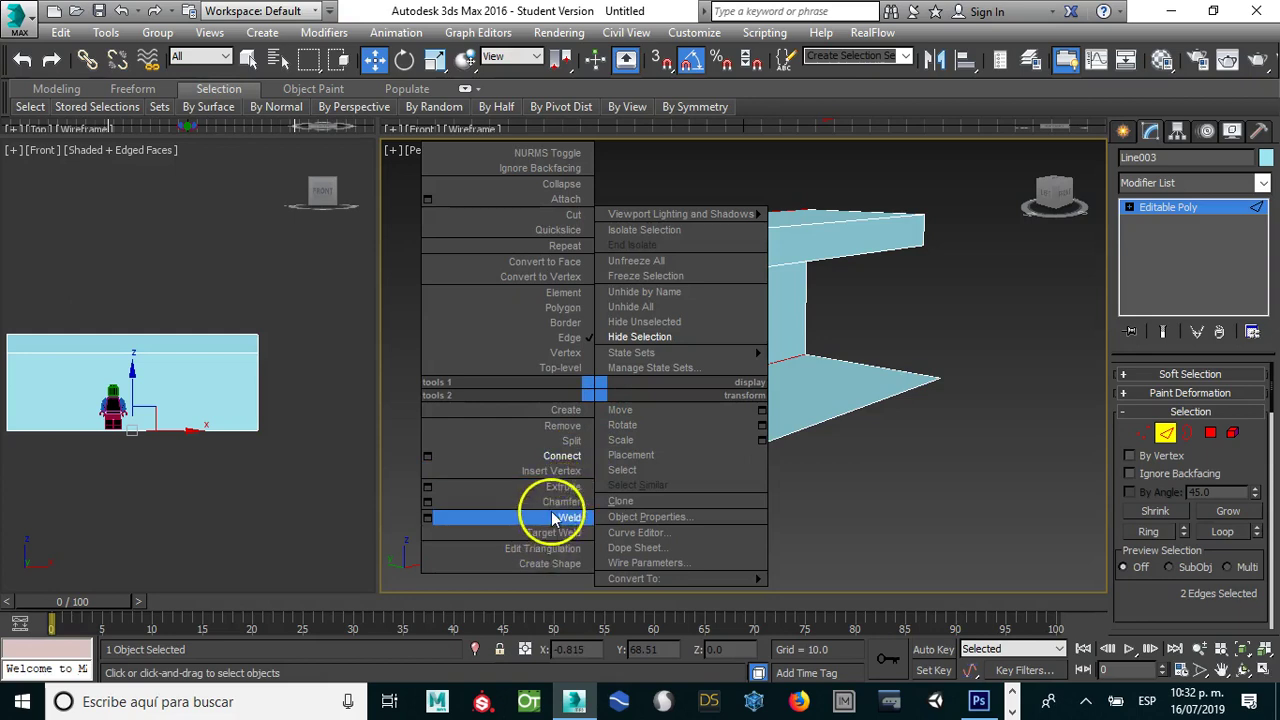
Step: Chamfer the backdrop's two inner corner edges by 10.87 with 8 segments and apply it
left_click(428, 505)
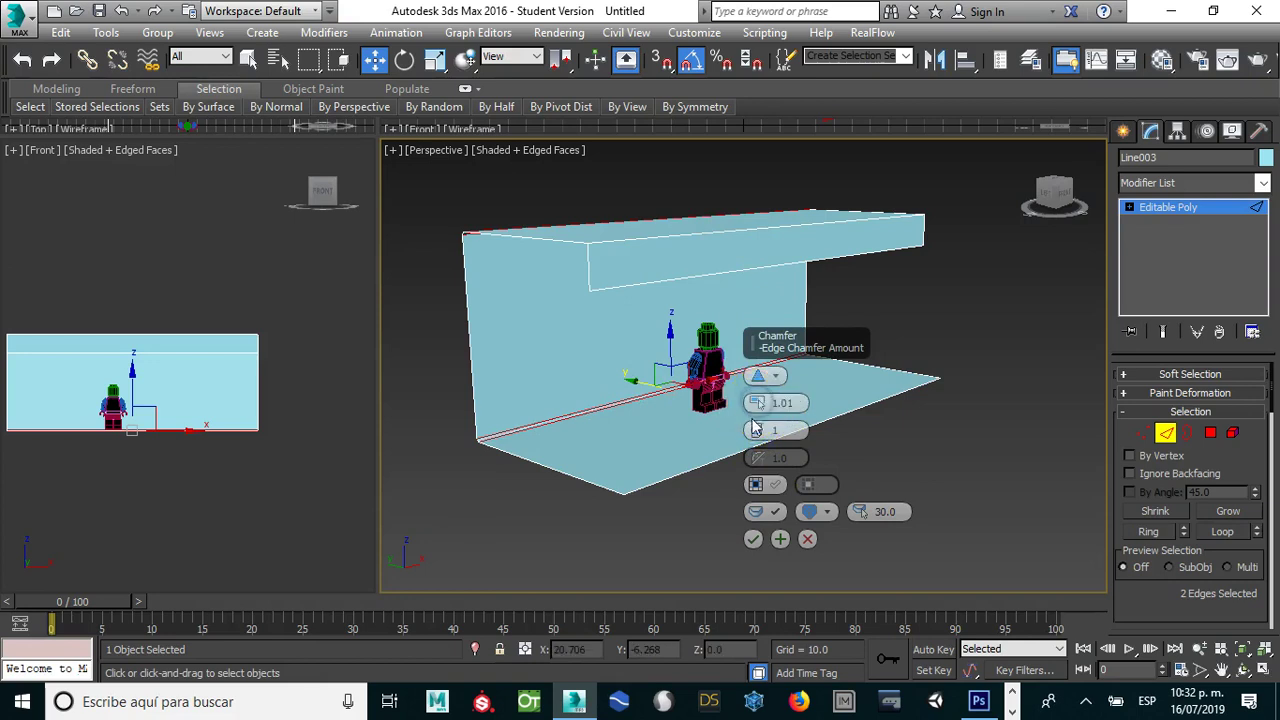
left_click(756, 430)
mouse_move(757, 414)
left_mouse_down()
mouse_move(762, 440)
mouse_move(757, 366)
left_mouse_up()
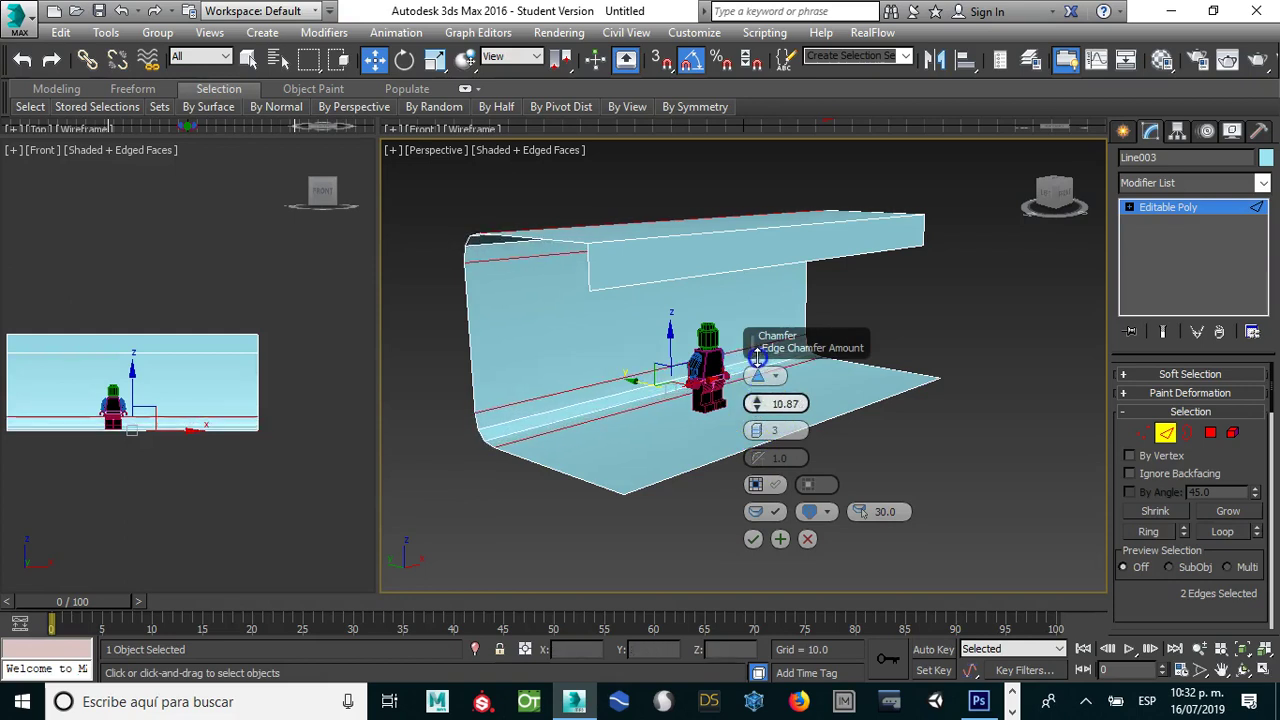
scroll(613, 420, "up", 2)
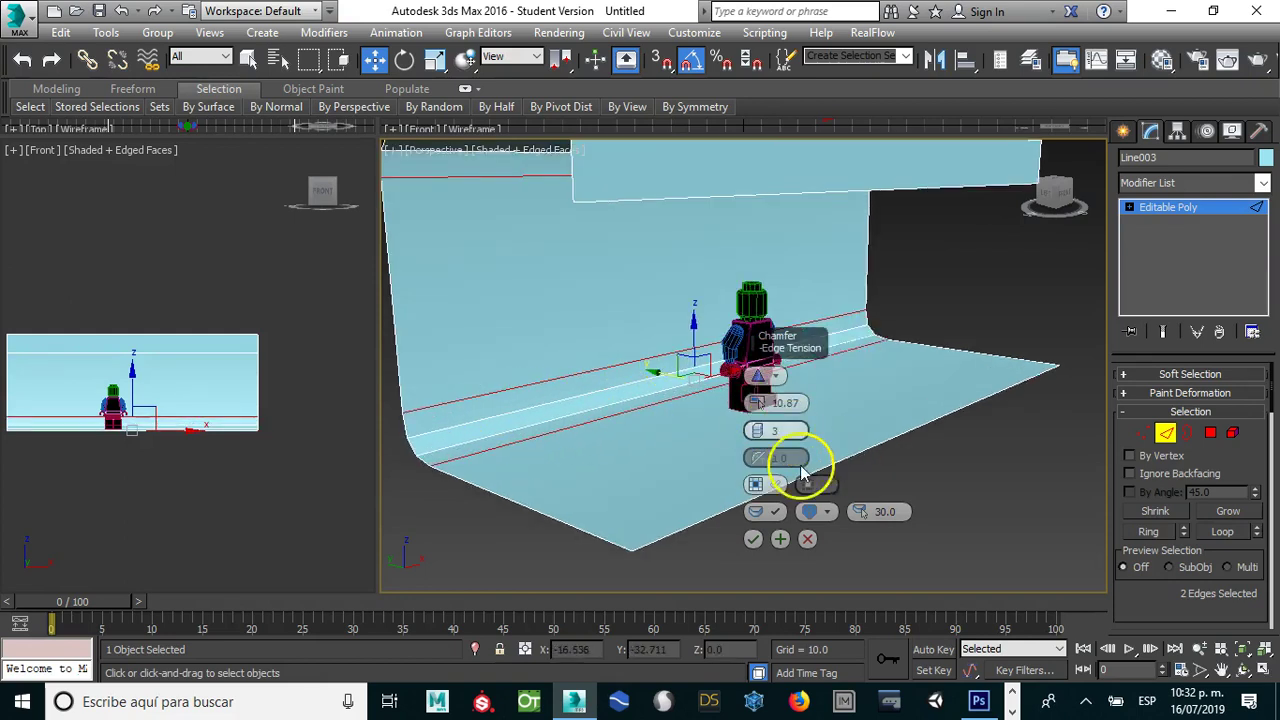
left_click_drag(757, 431, 757, 429)
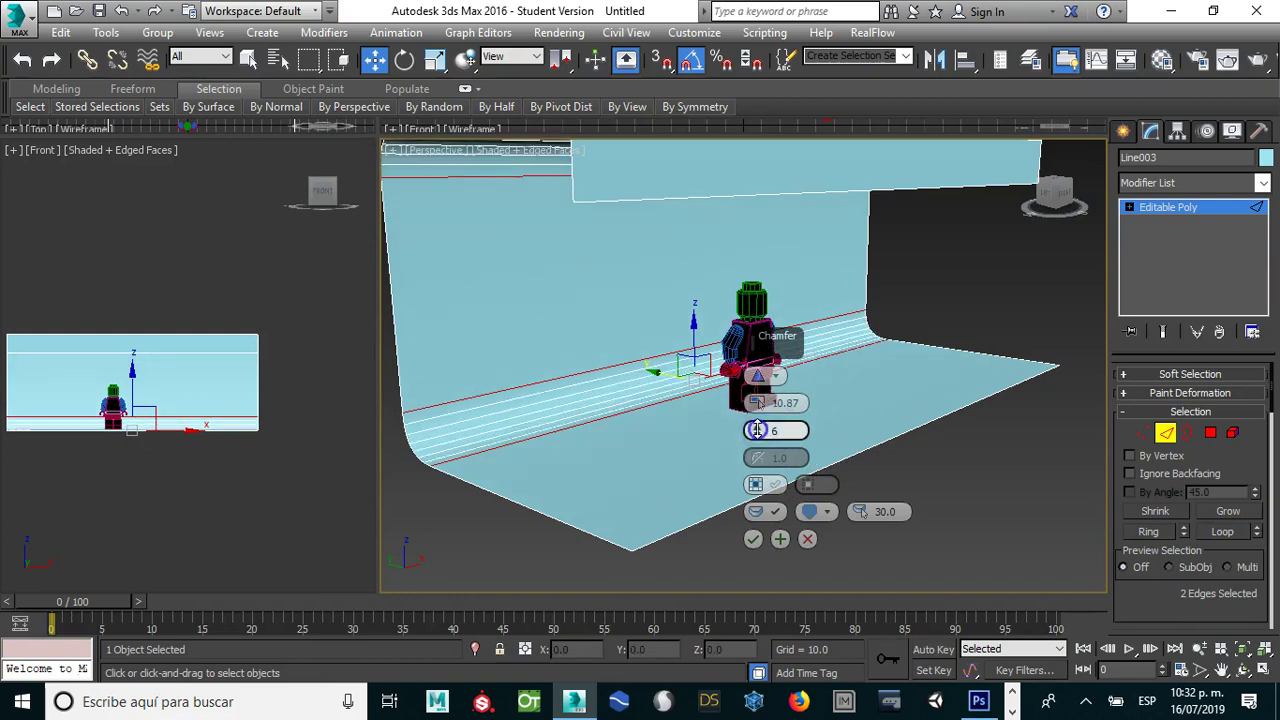
left_click(753, 539)
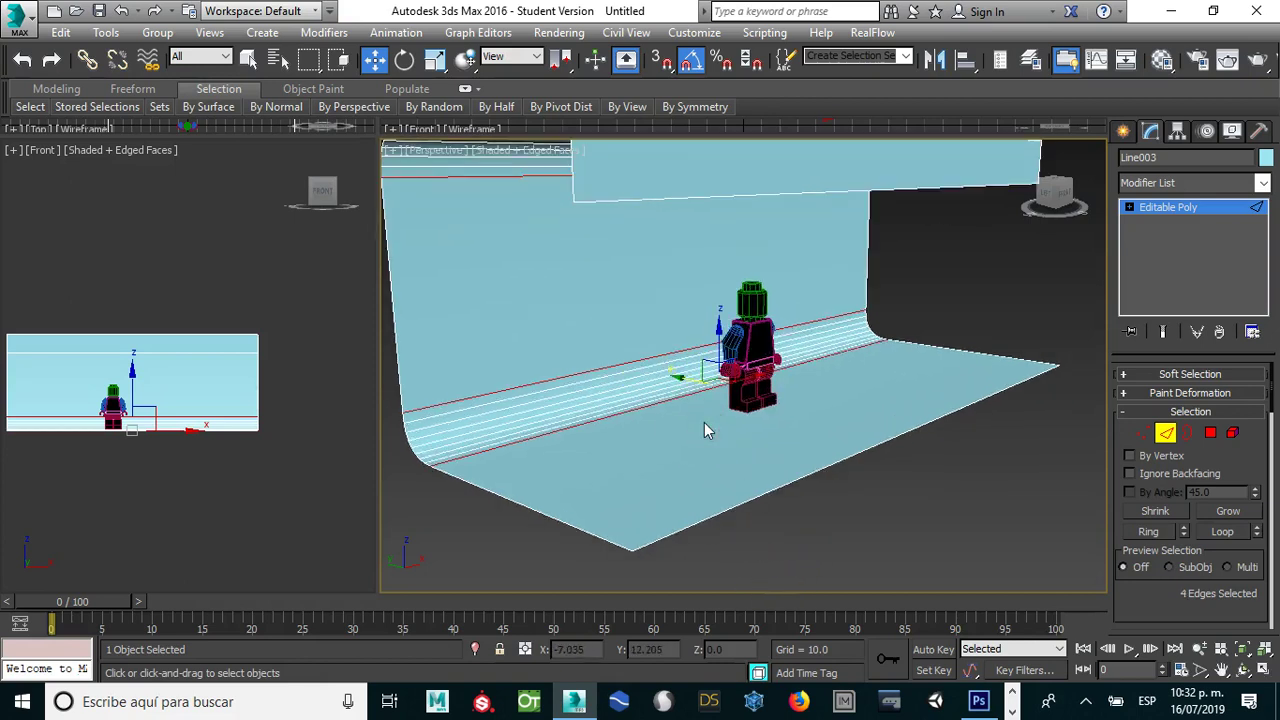
Step: Test-render the curved backdrop with Shift+Q, close the frame, and exit Edge sub-object mode
key("shift+q")
left_click(808, 410)
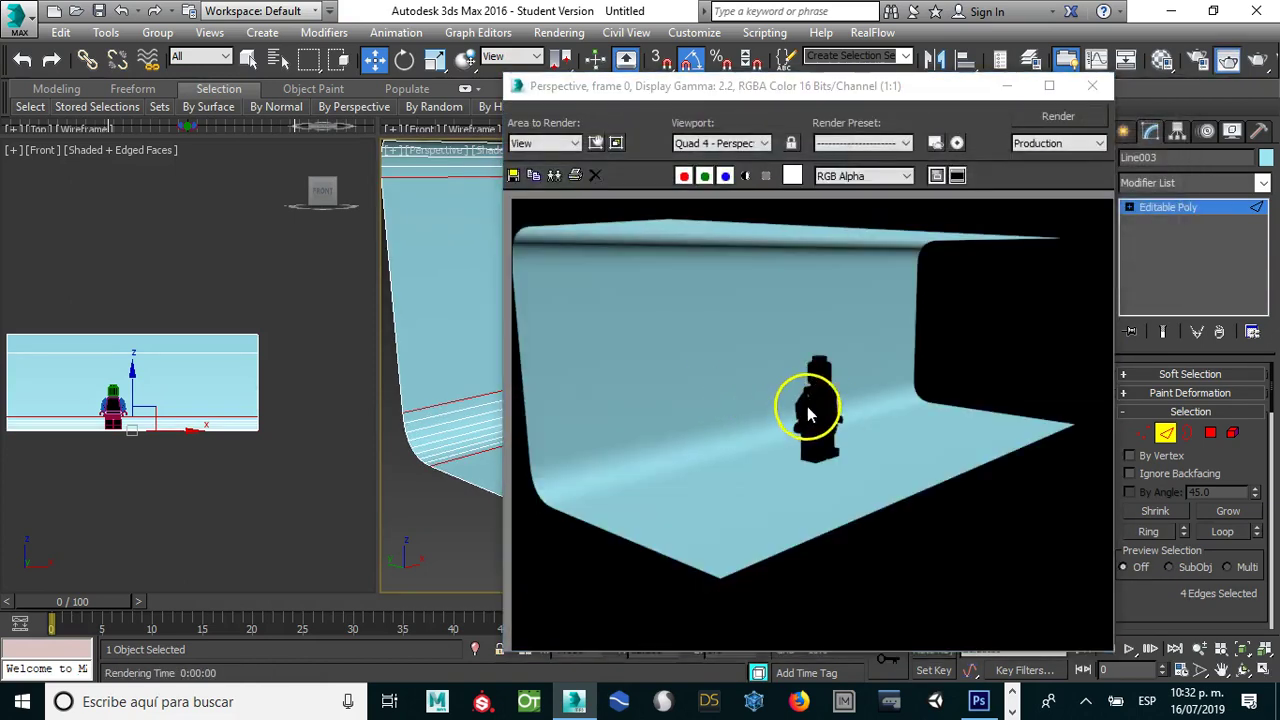
scroll(808, 413, "up", 3)
scroll(819, 418, "down", 2)
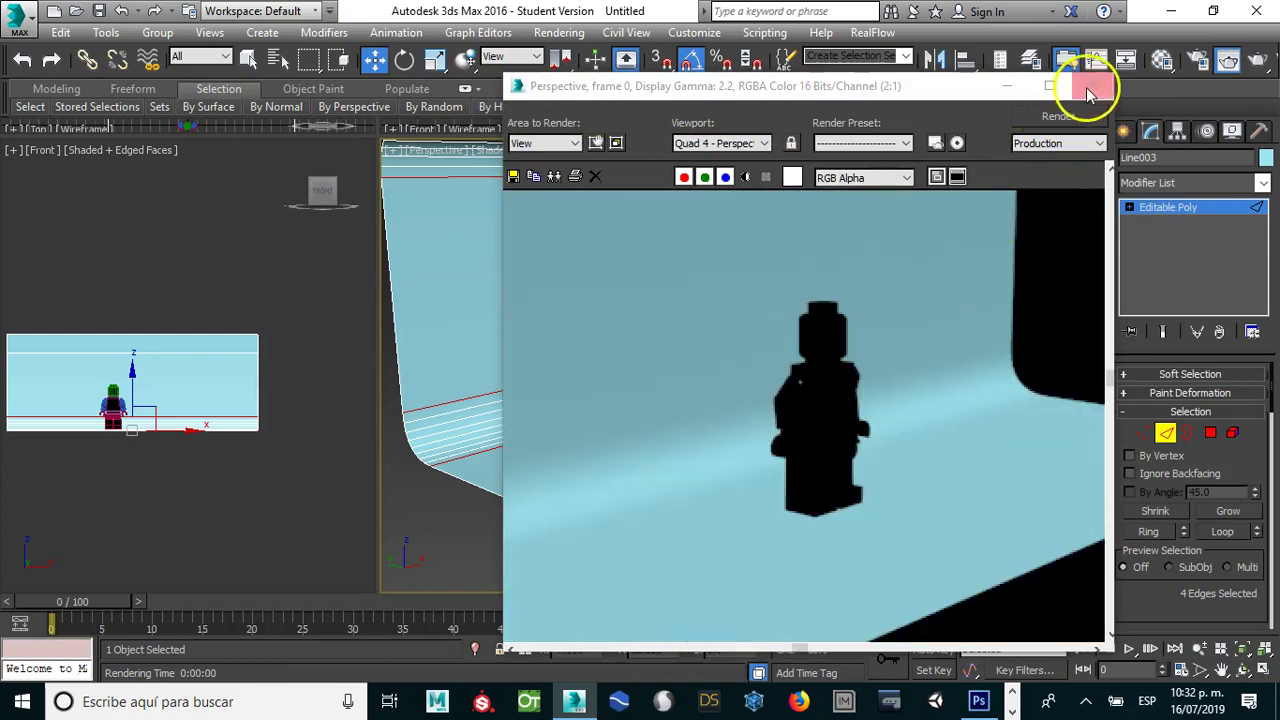
left_click(1092, 85)
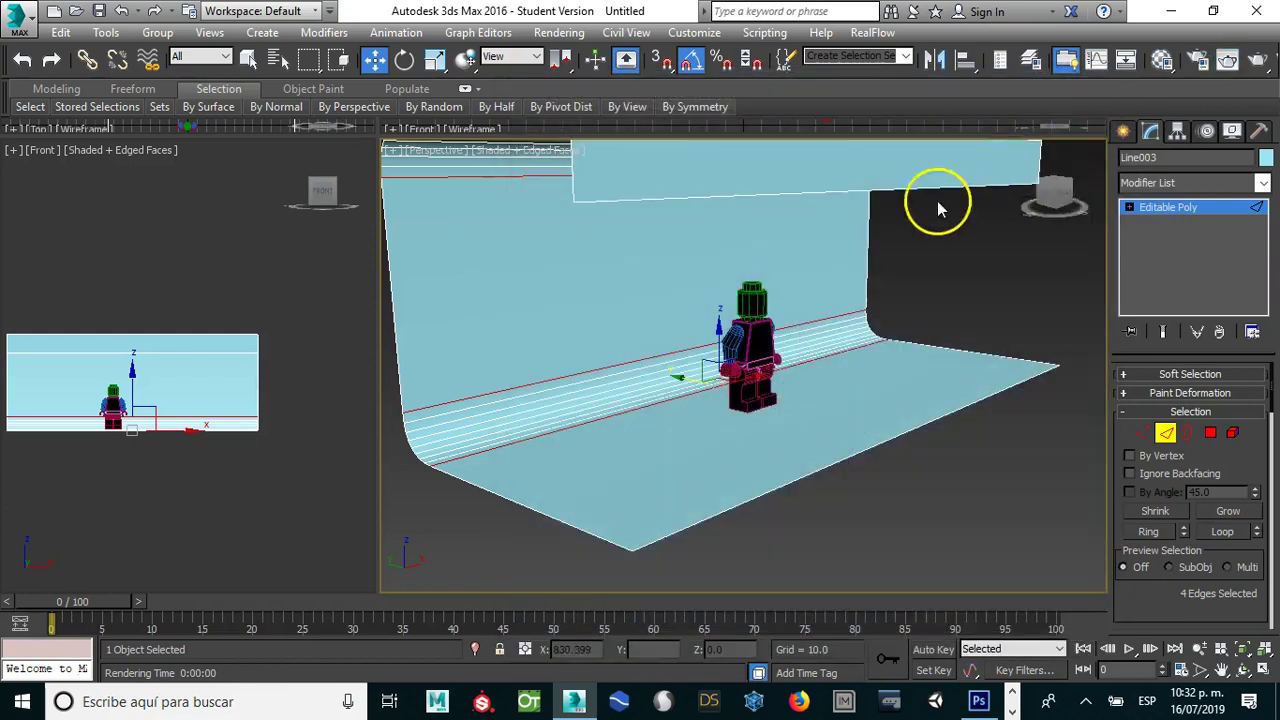
left_click(1165, 432)
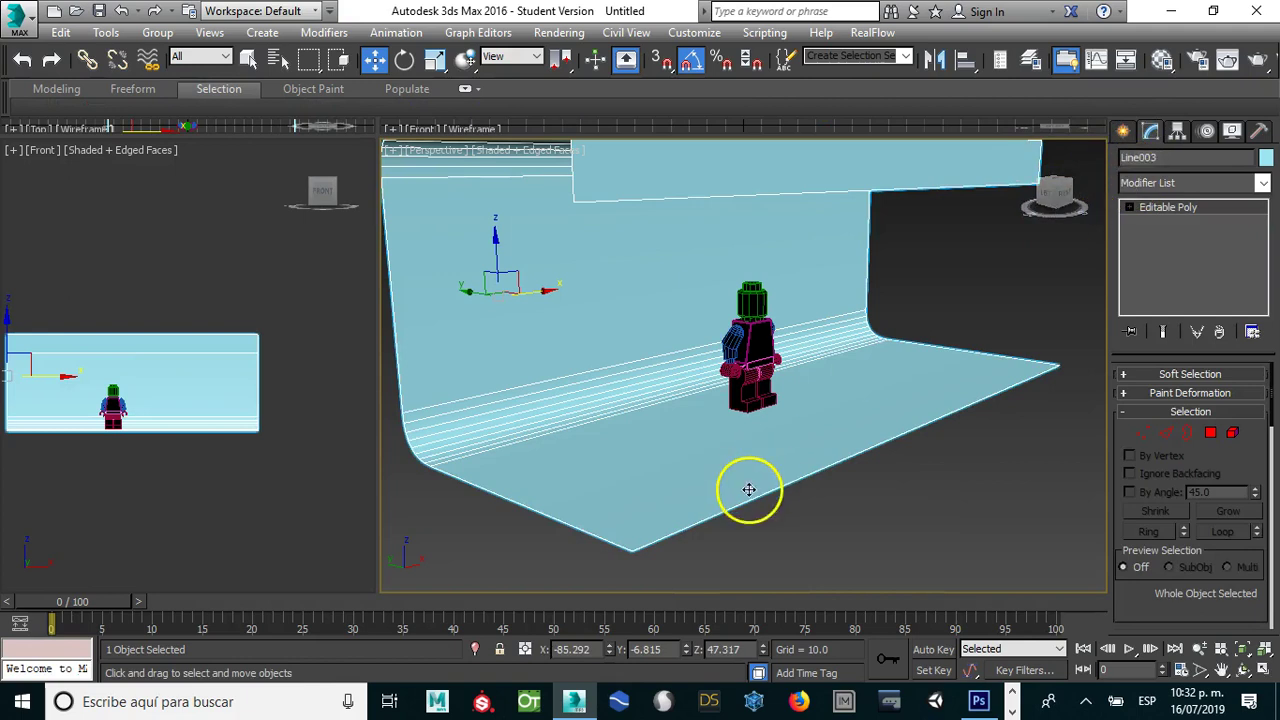
Step: Create a Standard Skylight, Sky001, with Cast Shadows enabled and render the perspective view
left_click(1122, 132)
left_click(1174, 161)
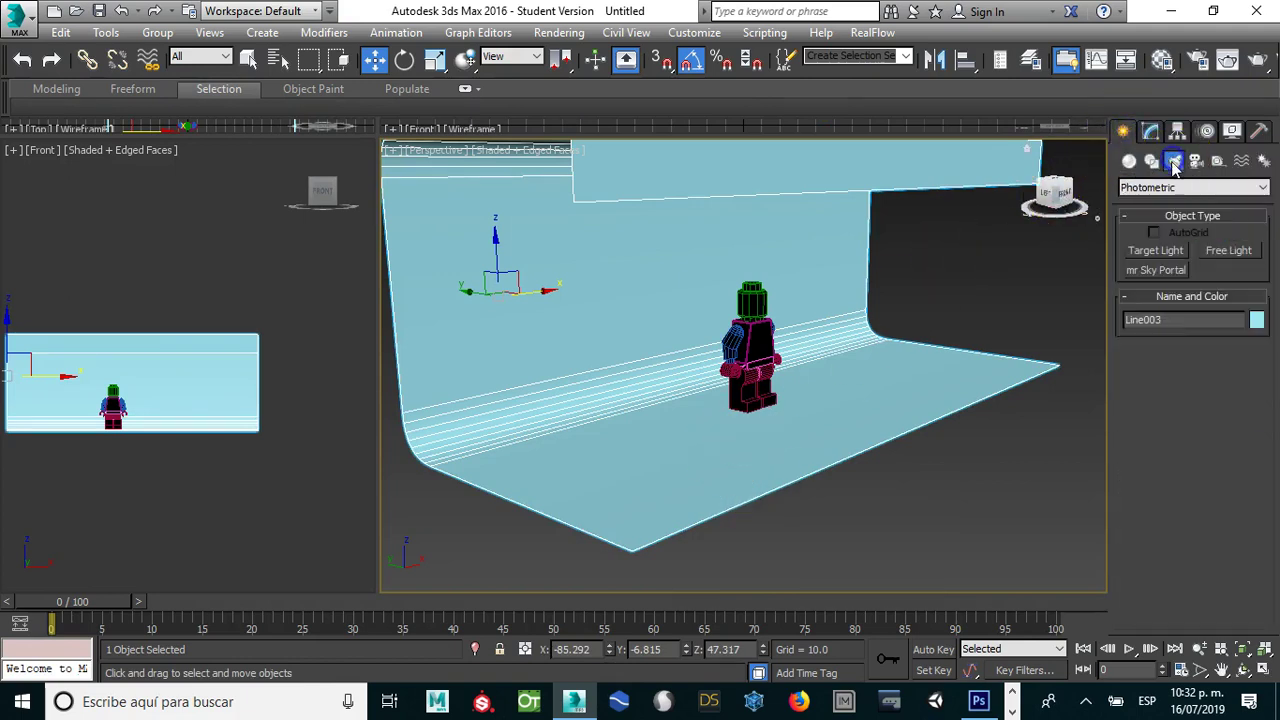
left_click(1160, 187)
left_click(1148, 217)
left_click(1222, 289)
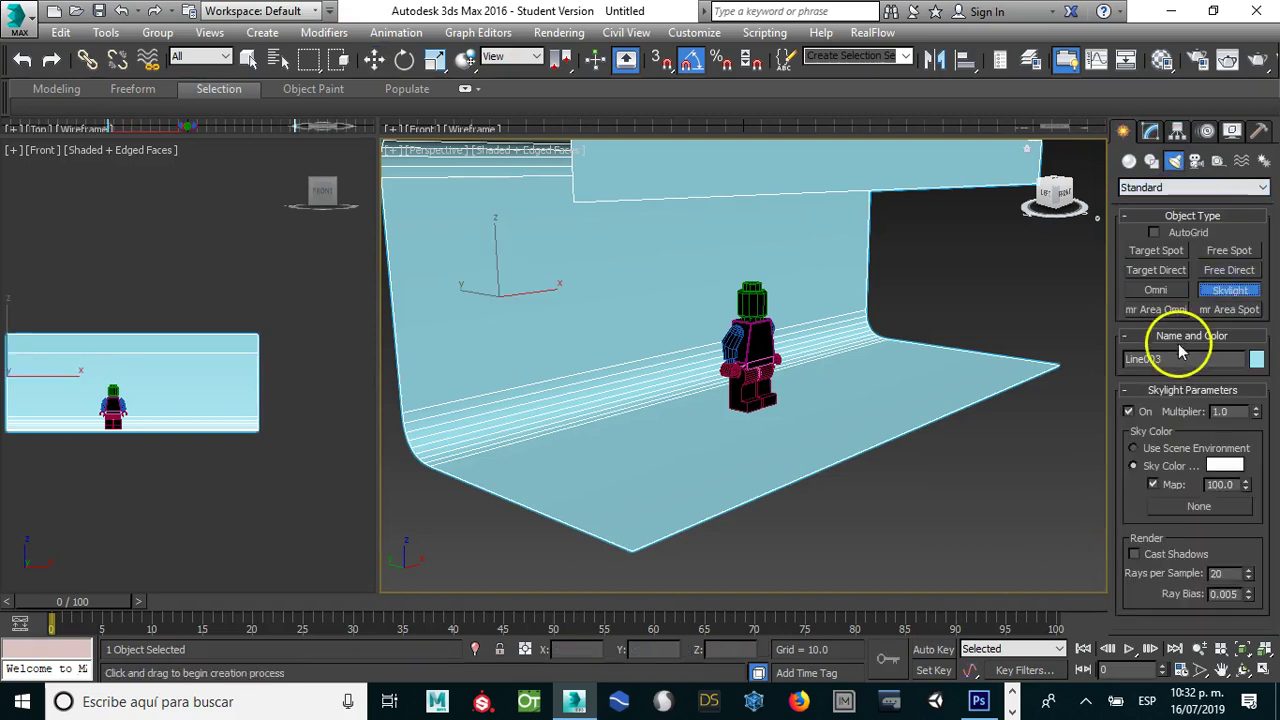
left_click(1134, 553)
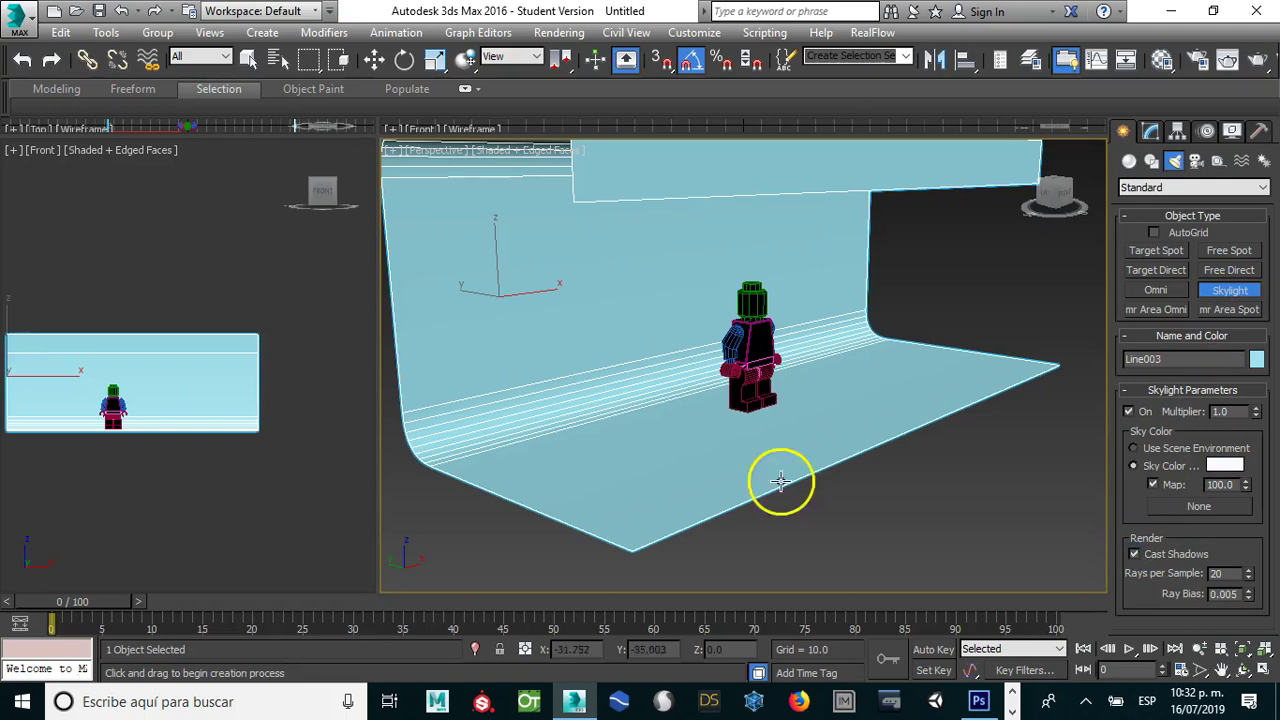
left_click(988, 322)
scroll(752, 325, "up", 3)
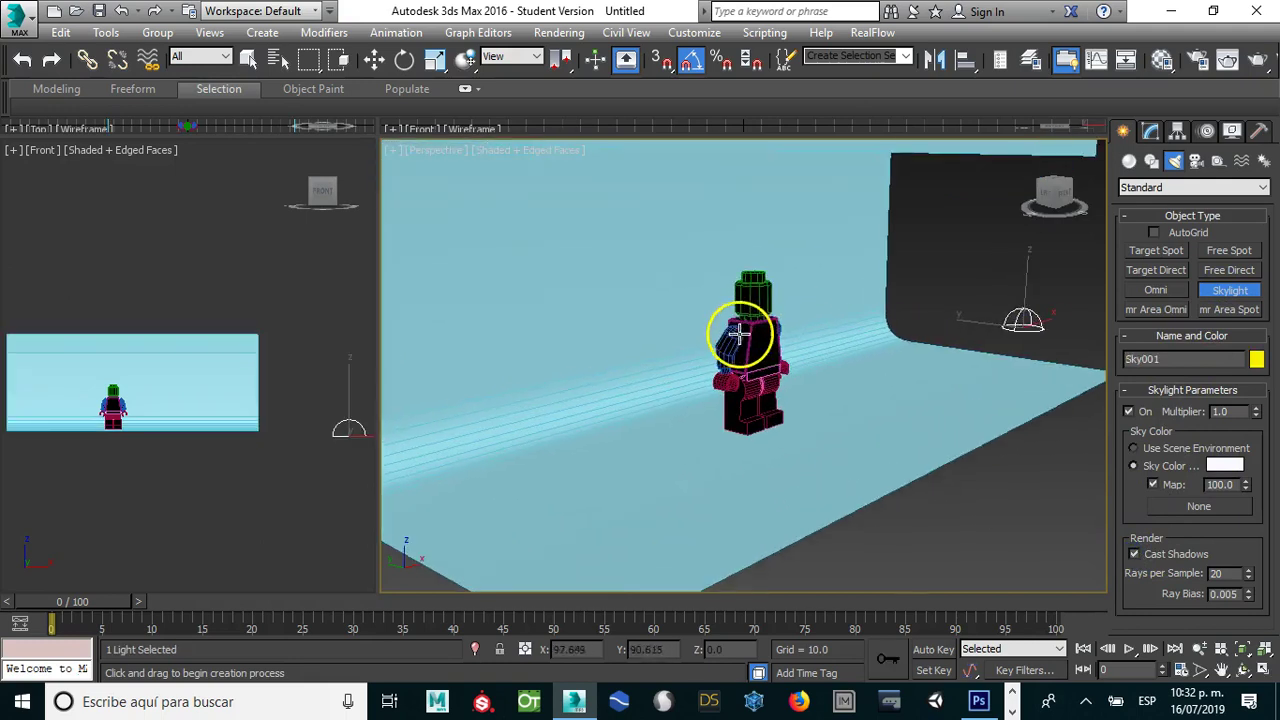
key("shift+q")
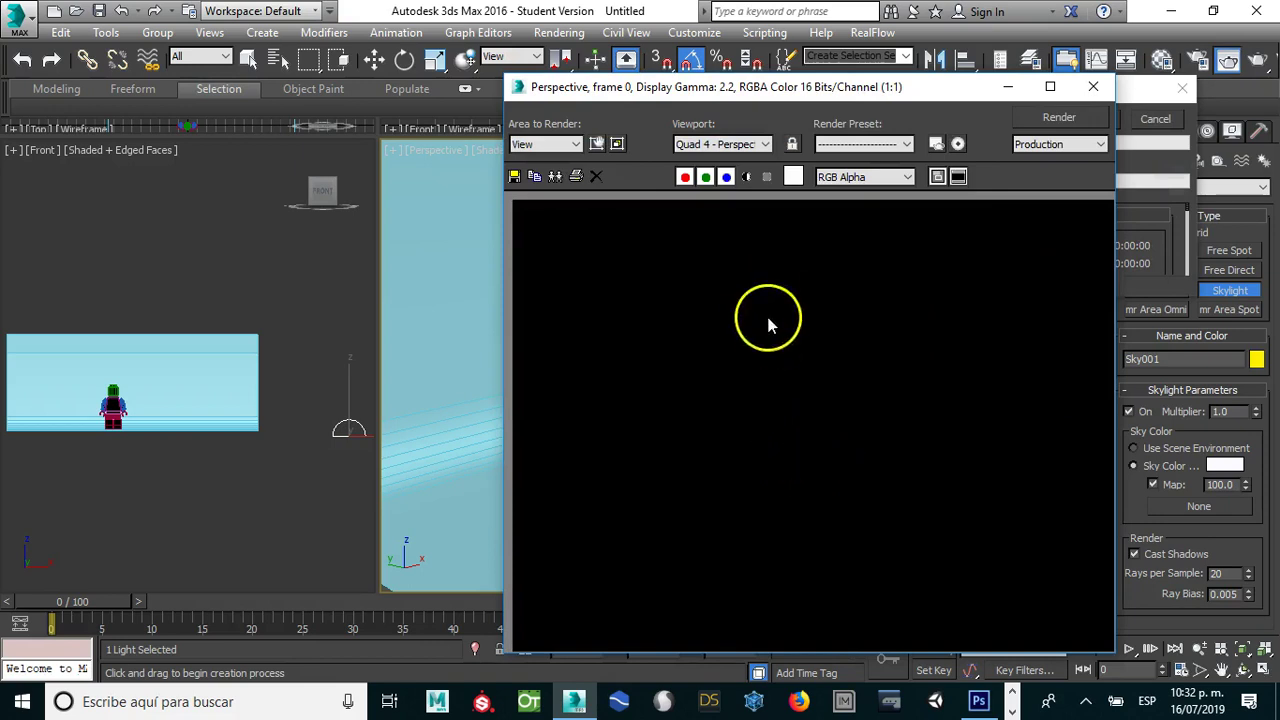
Step: Cancel the unfinished render and activate Light Tracer advanced lighting from the Rendering menu
left_click(1093, 86)
left_click(1181, 88)
left_click(559, 32)
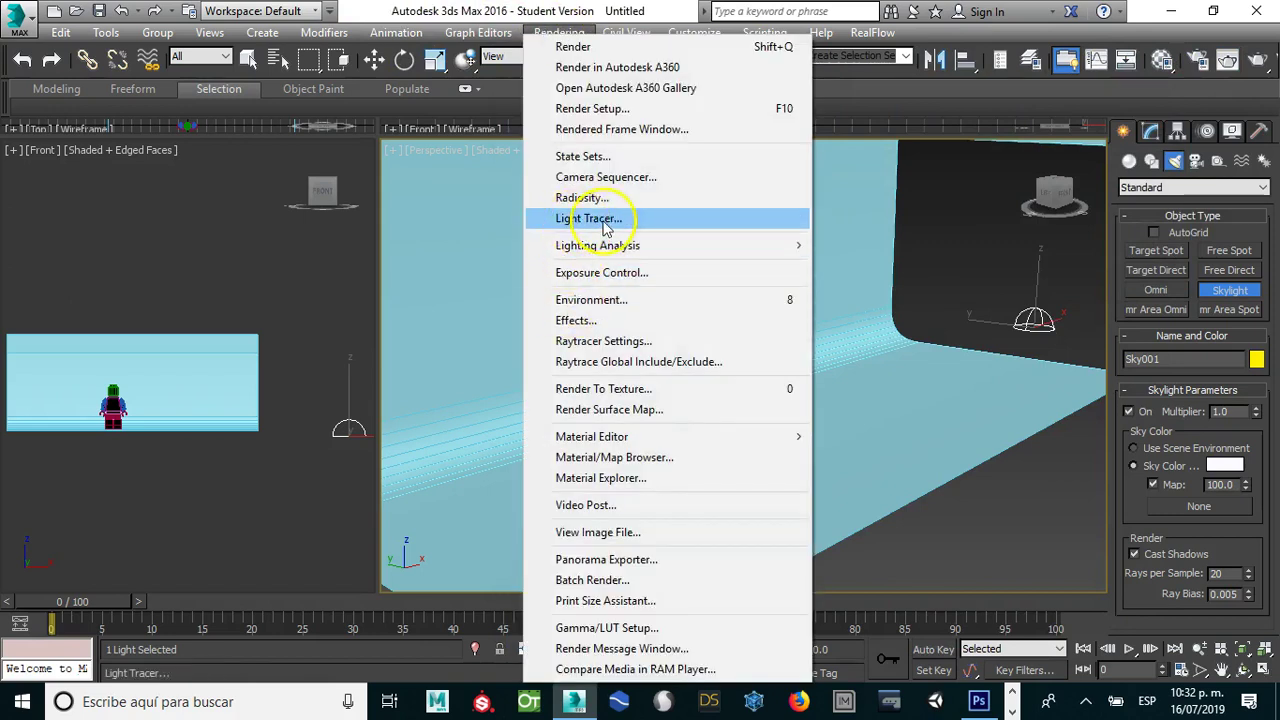
left_click(590, 219)
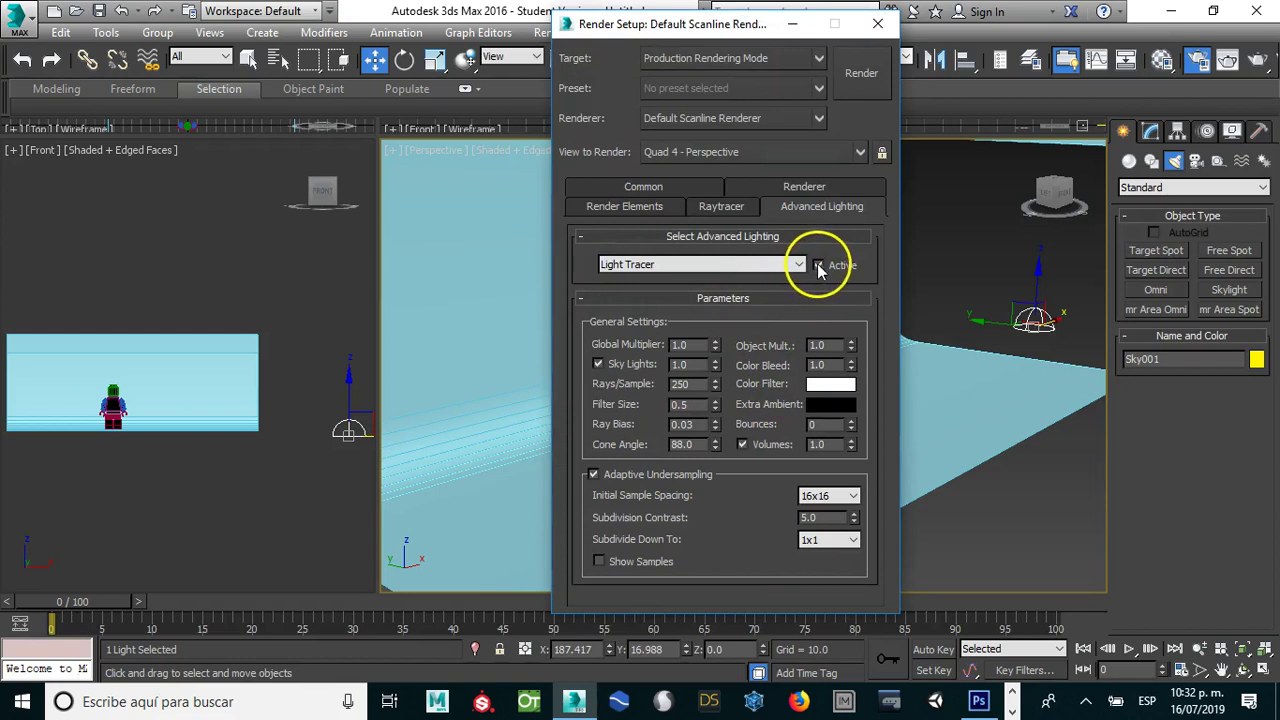
left_click(860, 74)
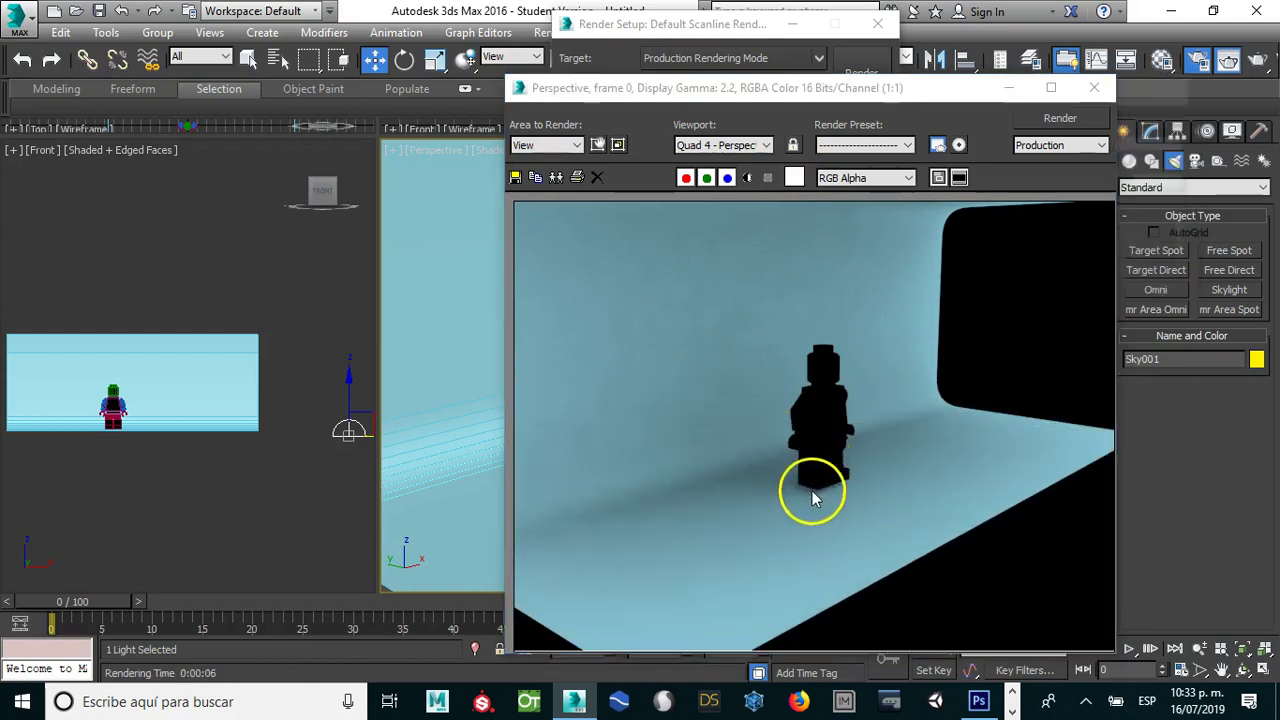
Step: Close the Light Tracer render result and select the backdrop Line003
left_click(1094, 87)
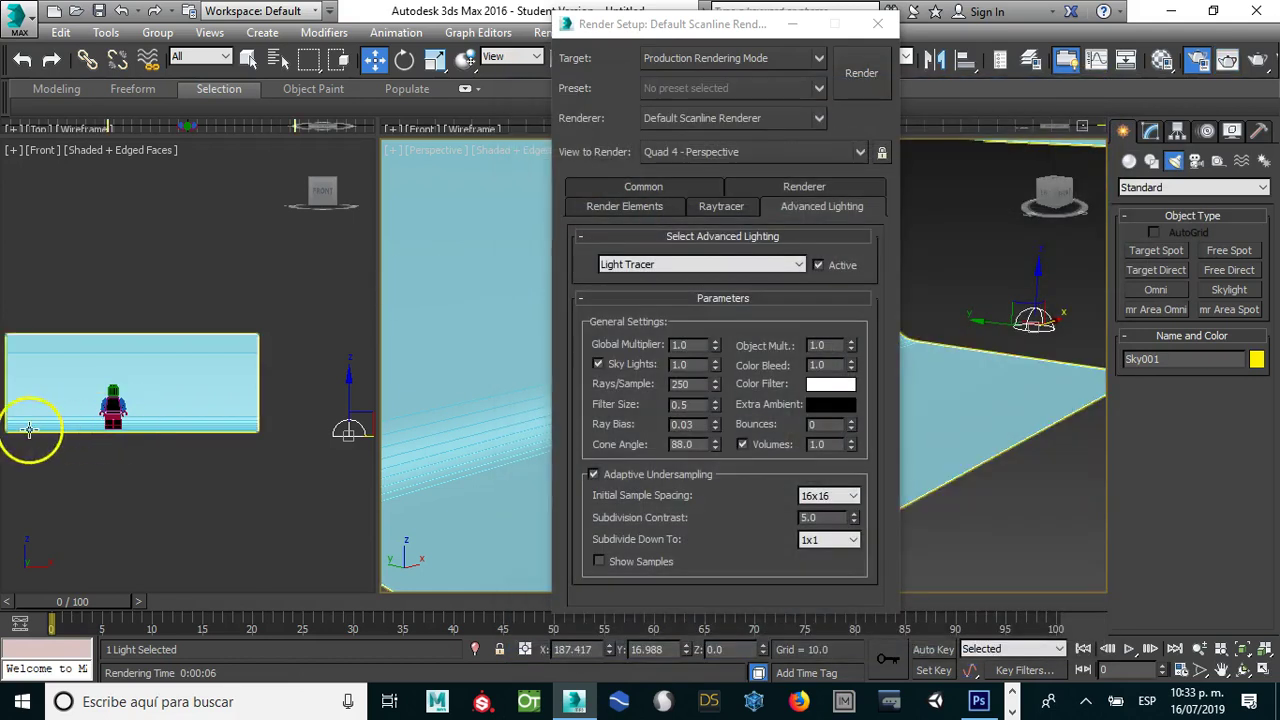
scroll(60, 420, "up", 3)
scroll(209, 418, "up", 3)
scroll(209, 418, "down", 3)
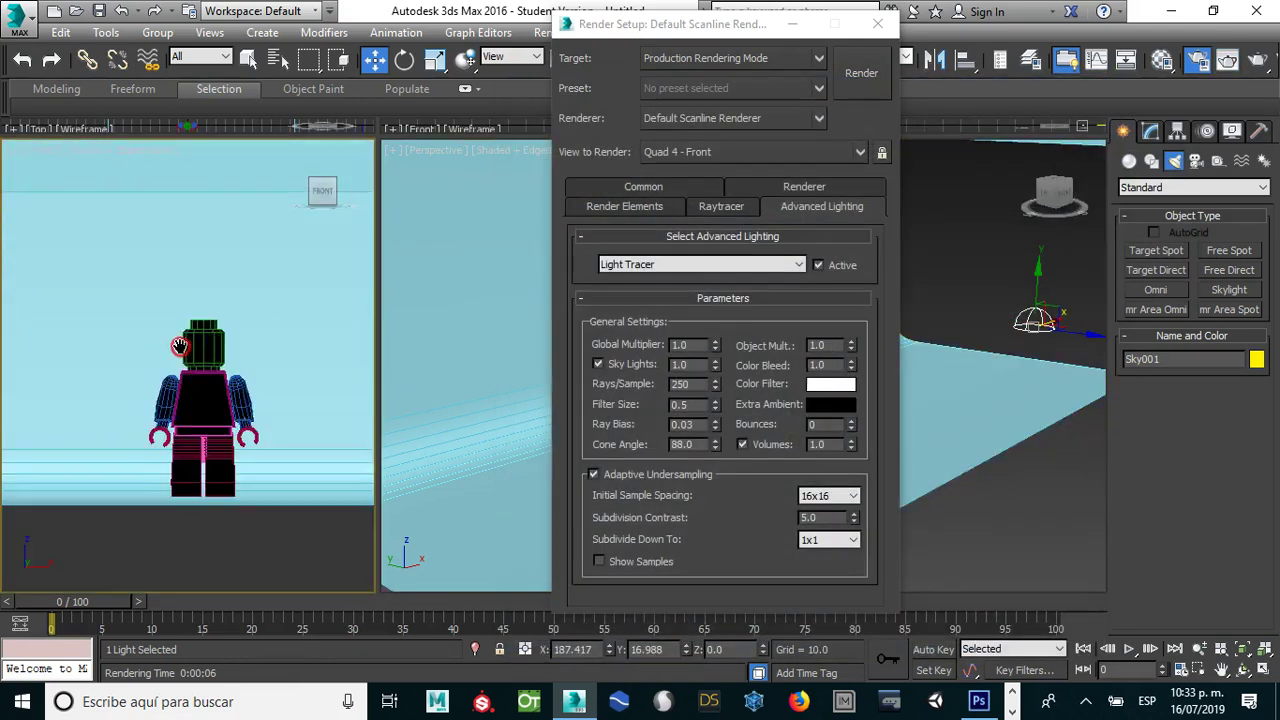
left_click(98, 322)
Step: Open Move Transform Type-In for Line003 from the Front view (X -85.292, Y -6.815, Z 47.317)
scroll(180, 281, "up", 2)
mouse_move(458, 287)
middle_mouse_down()
mouse_move(516, 274)
mouse_move(483, 256)
middle_mouse_up()
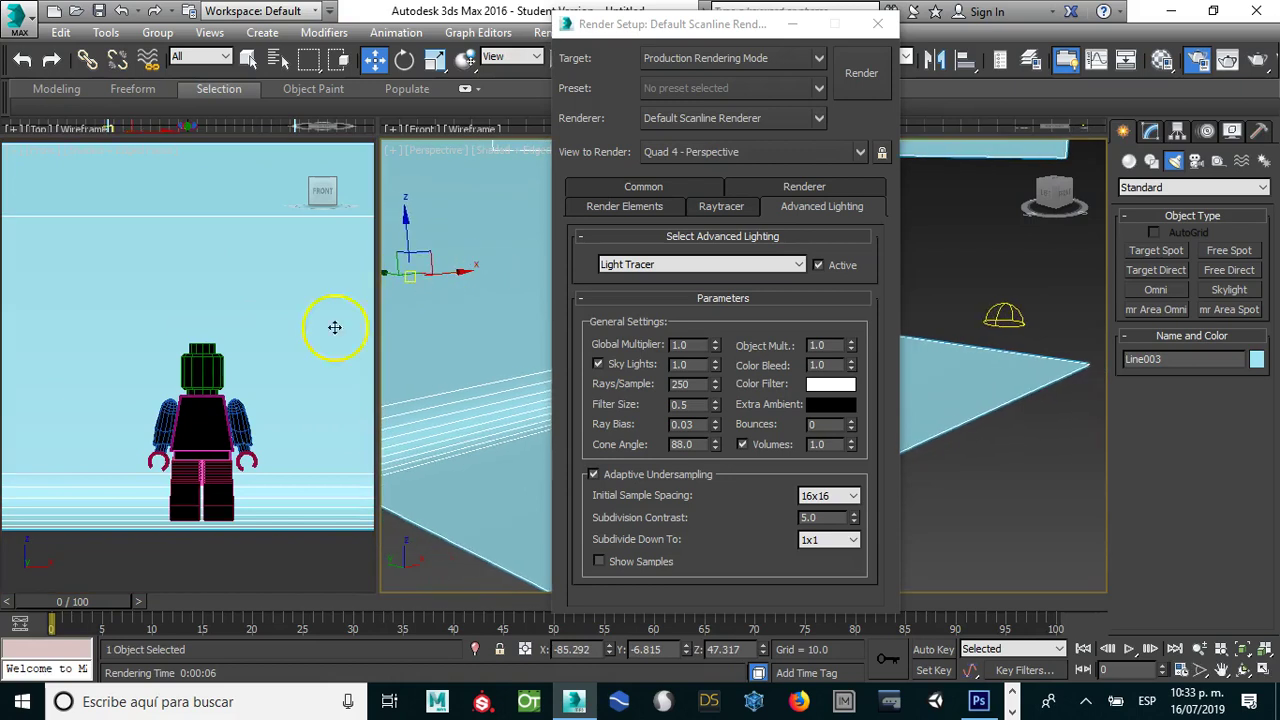
middle_click_drag(124, 317, 133, 345)
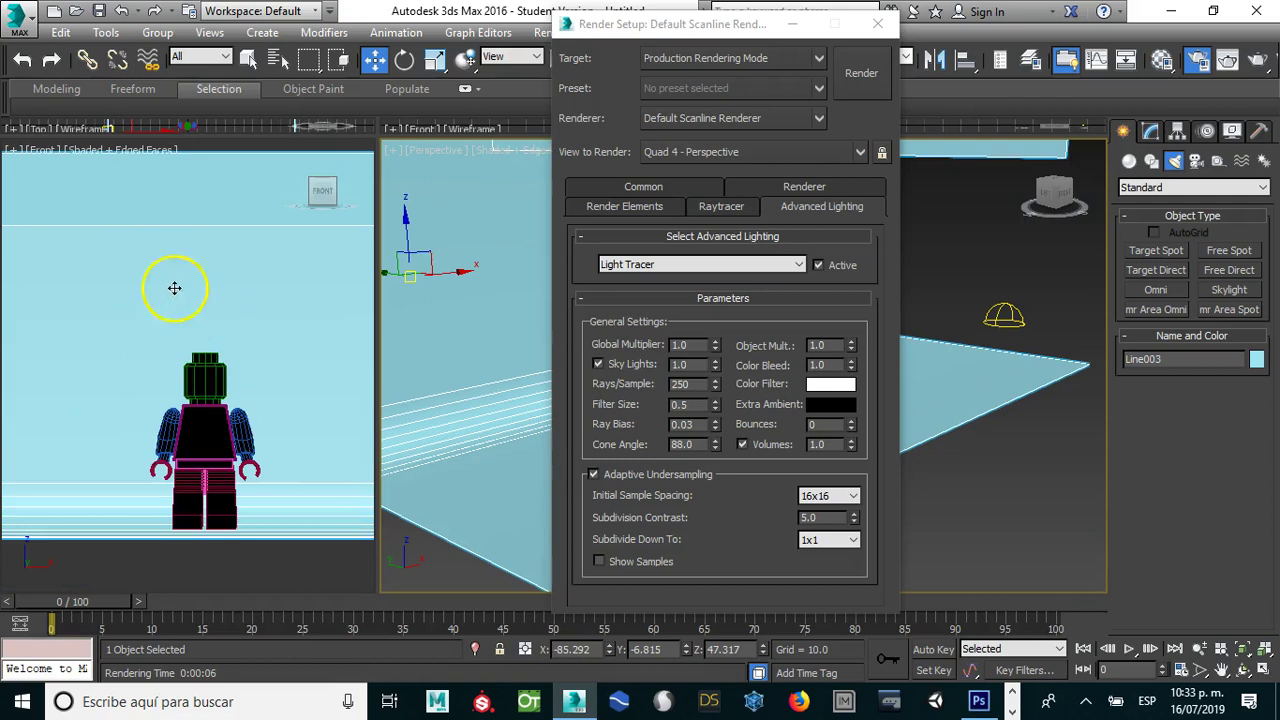
right_click(135, 347)
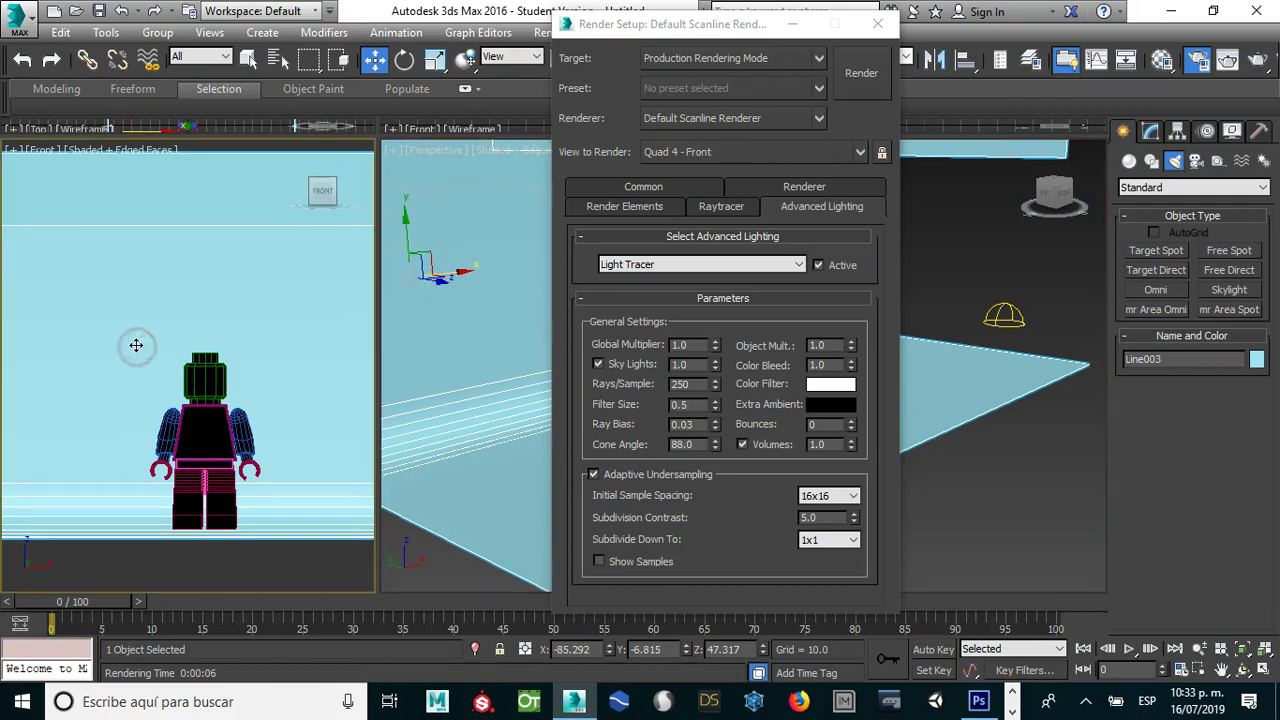
right_click(174, 350)
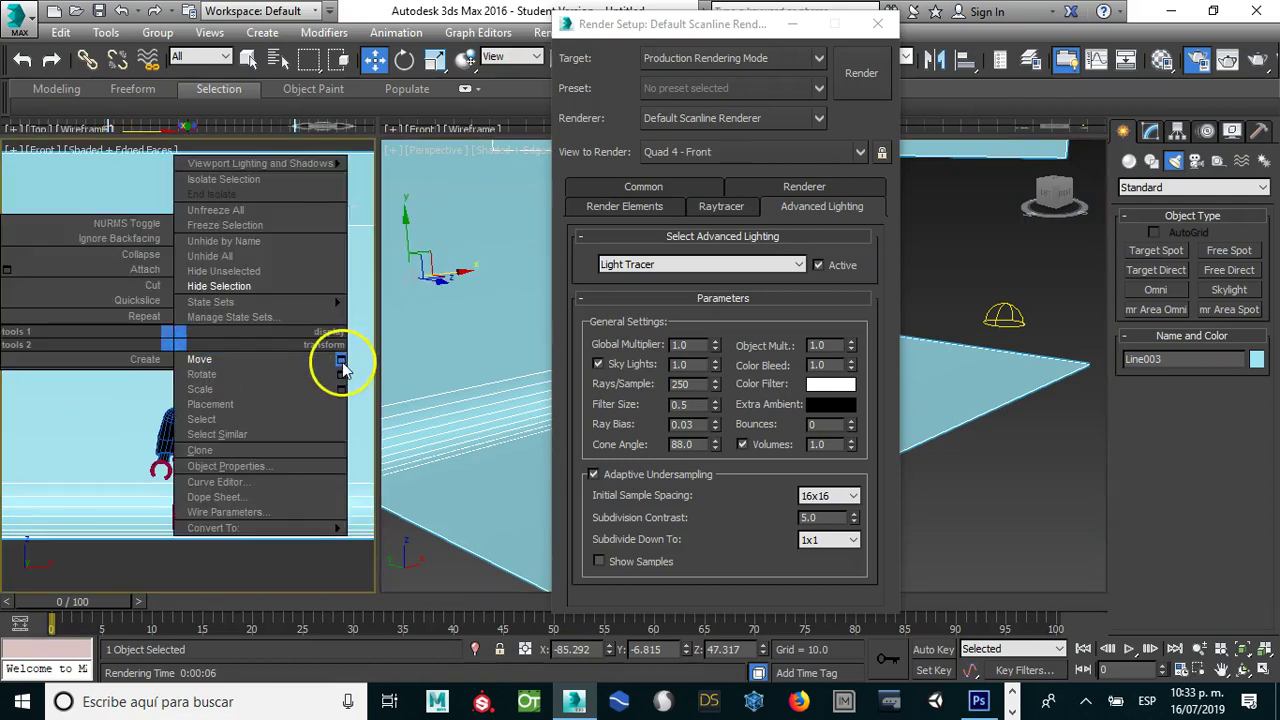
left_click(341, 361)
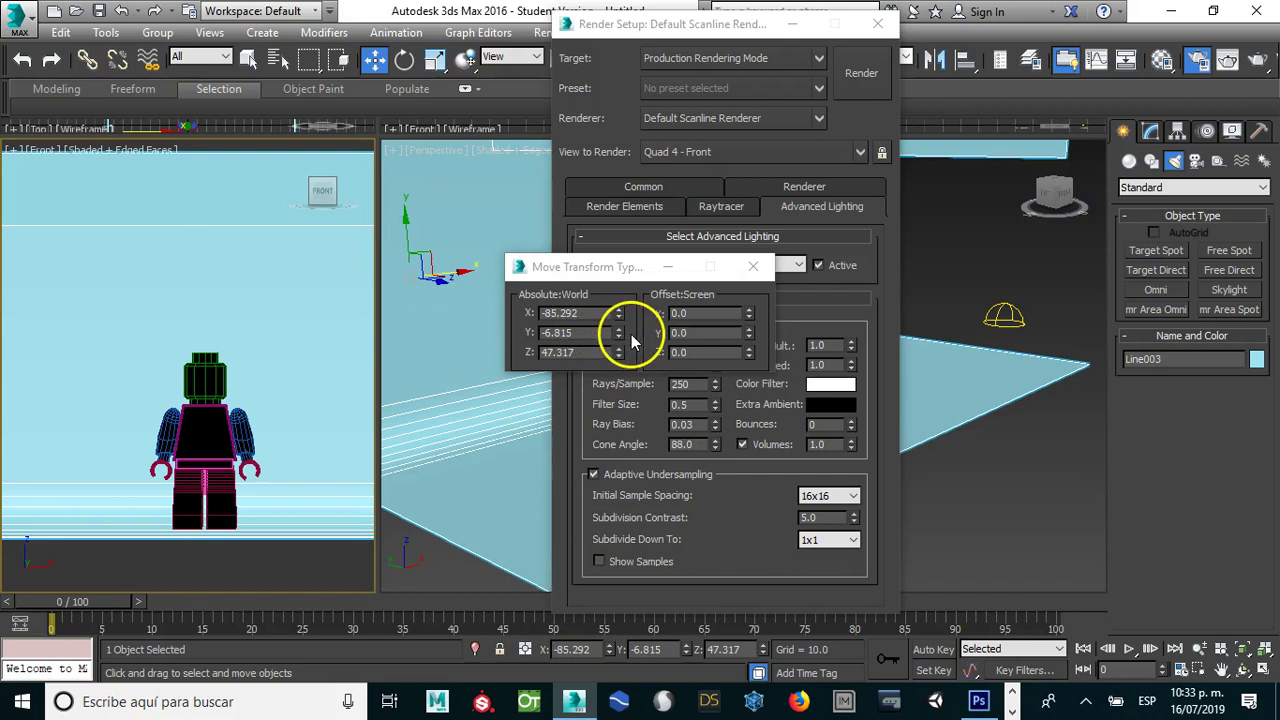
Step: Shift the backdrop's Y position toward -0.468 and close the Render Setup window
mouse_move(614, 340)
left_mouse_down()
mouse_move(617, 292)
mouse_move(620, 354)
mouse_move(620, 340)
left_mouse_up()
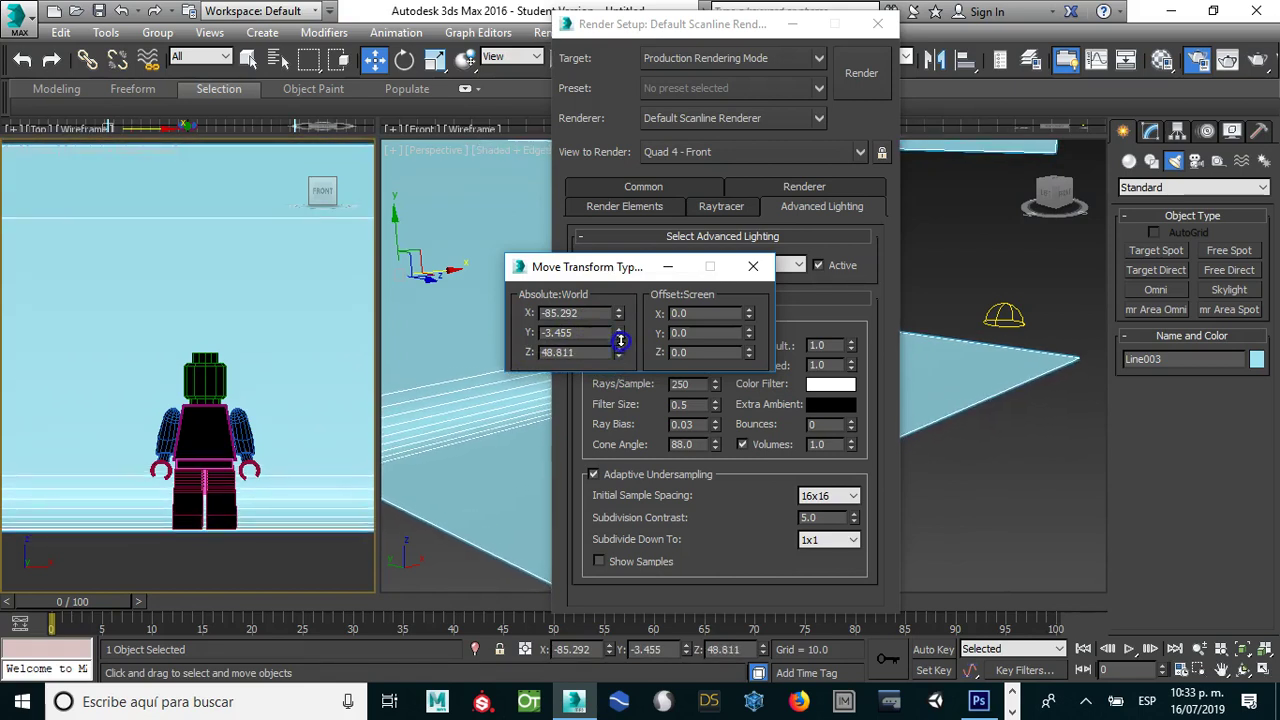
left_click(752, 266)
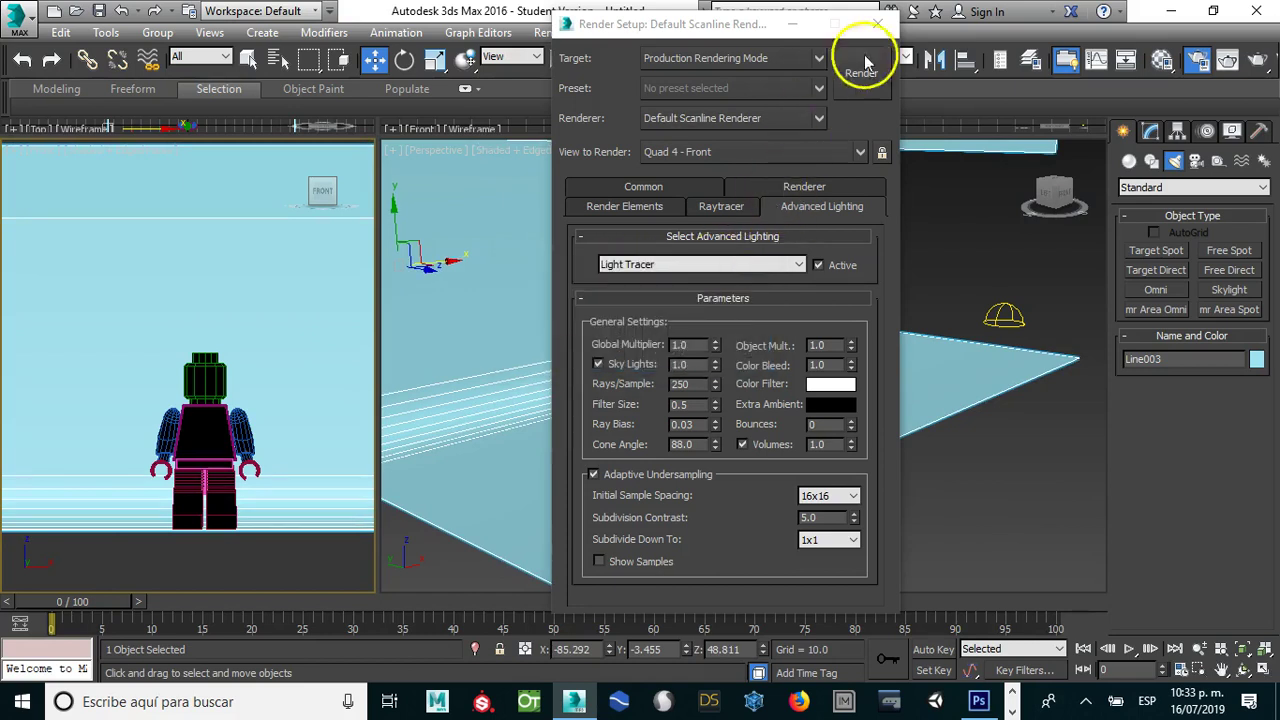
left_click_drag(740, 27, 814, 251)
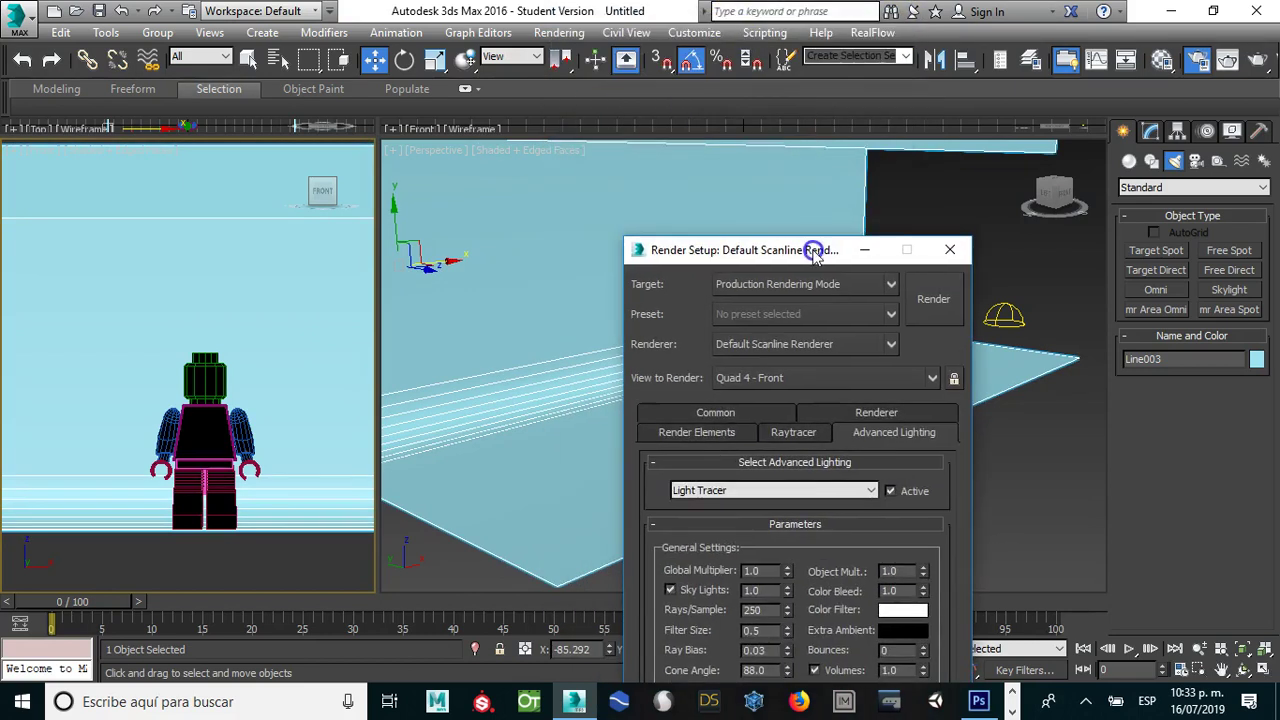
left_click(946, 250)
Step: Show Safe Frames in the Perspective view and select the minifigure's head
middle_click_drag(720, 300, 650, 331, "alt")
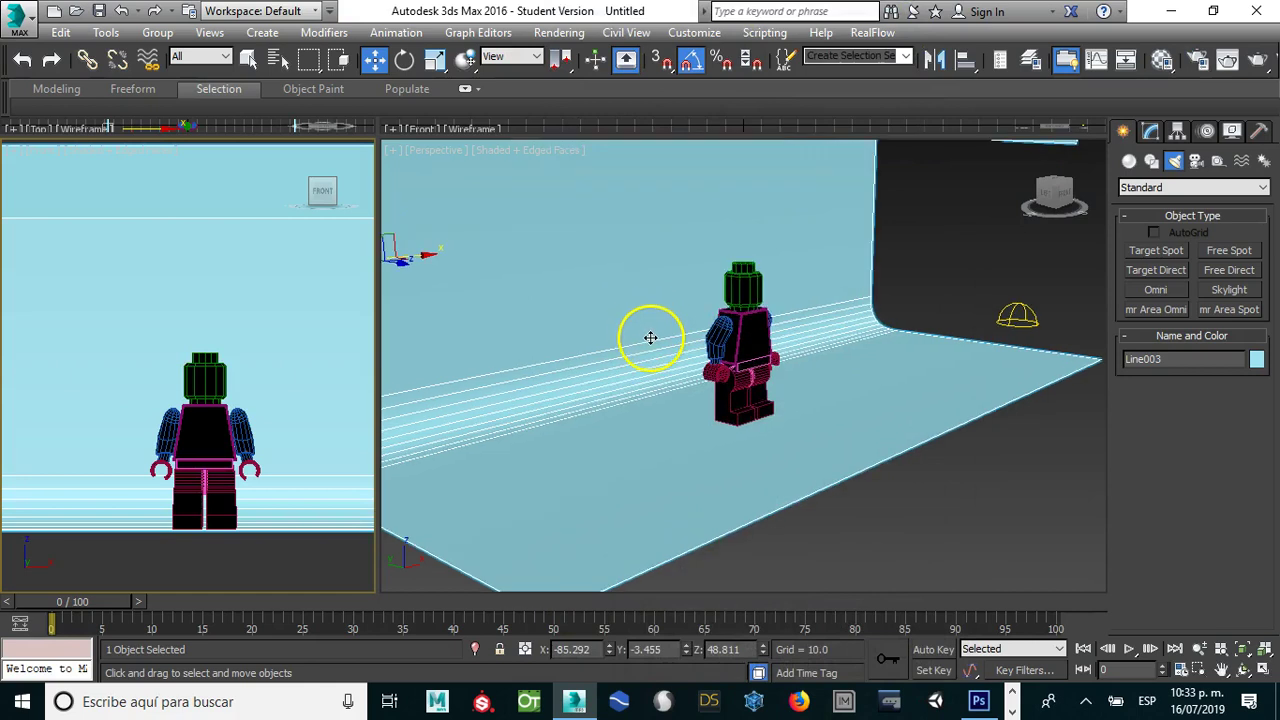
key("shift+f")
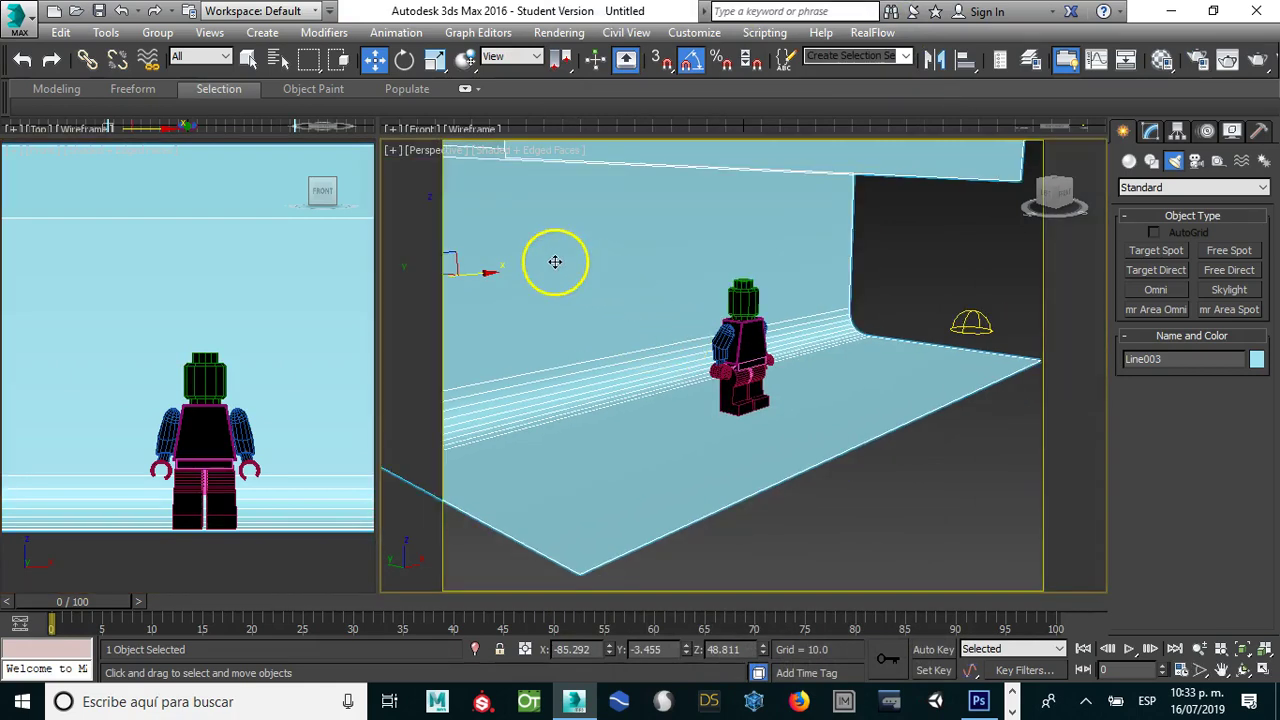
mouse_move(920, 303)
middle_mouse_down("alt")
mouse_move(868, 375)
mouse_move(837, 374)
middle_mouse_up("alt")
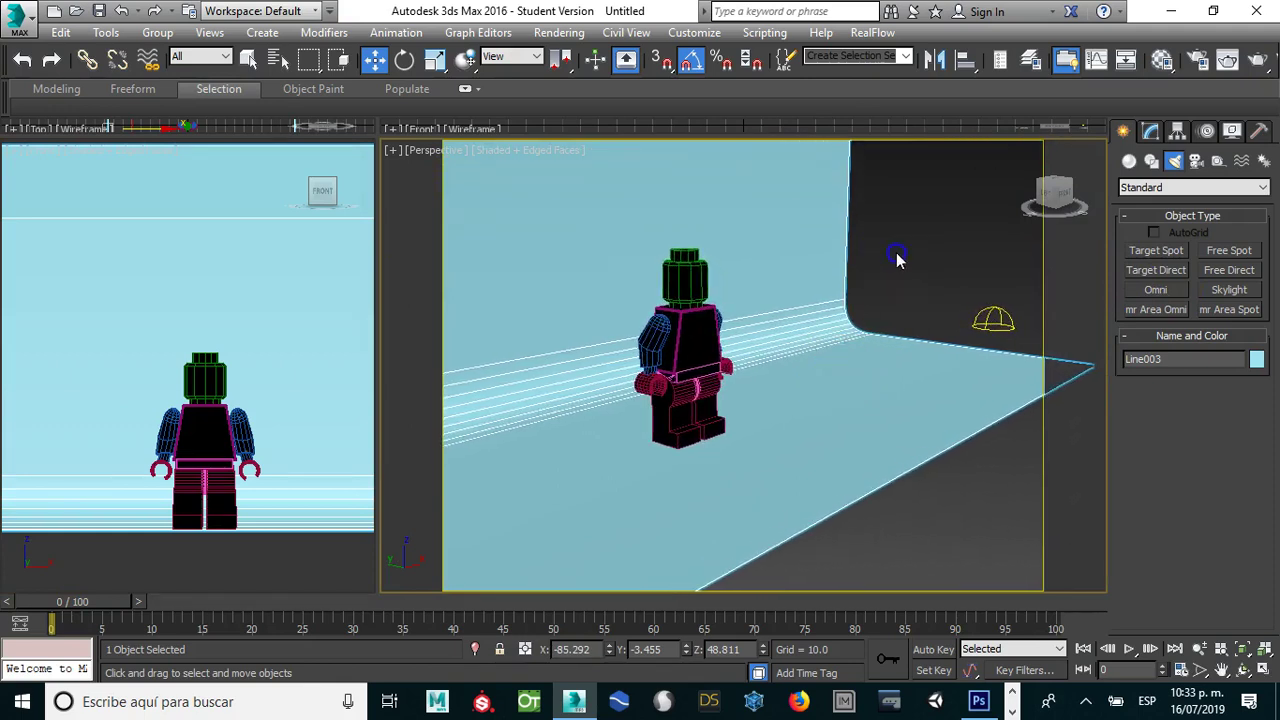
left_click(727, 282)
left_click(692, 285)
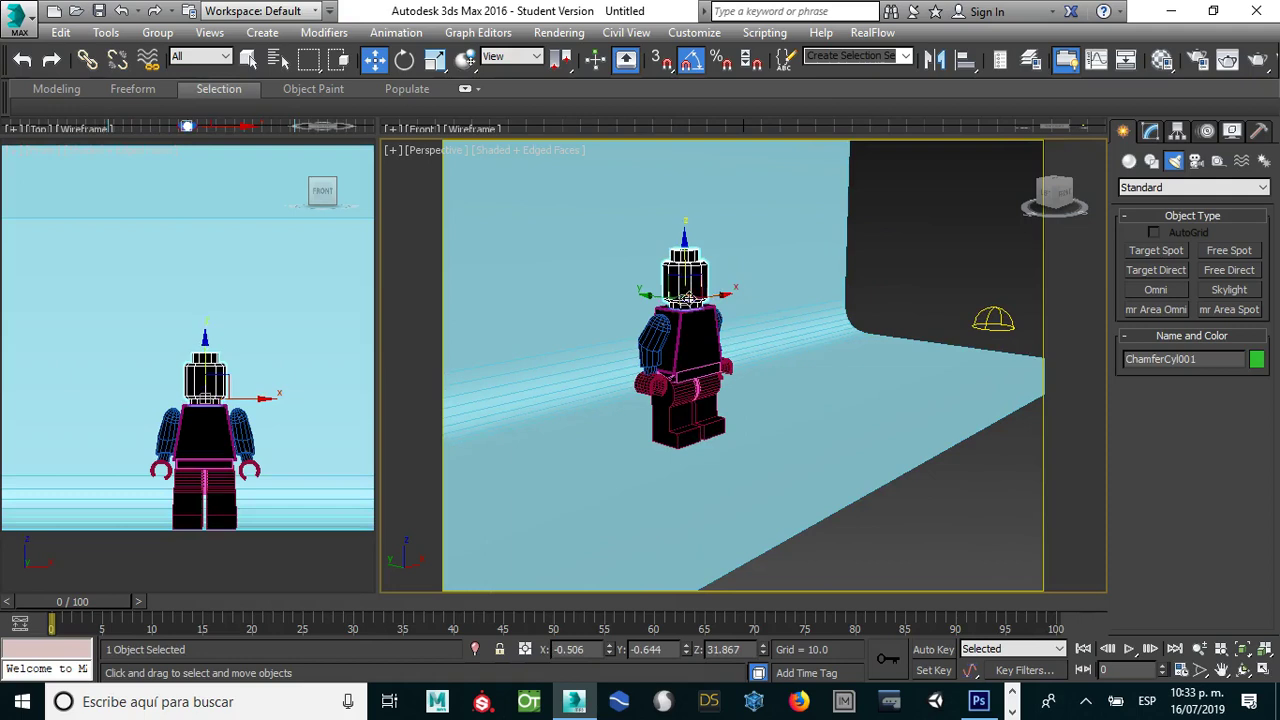
Step: Zoom to the head, then orbit and pan to frame the front-facing minifigure with arms and hands
key("z")
left_click(694, 359)
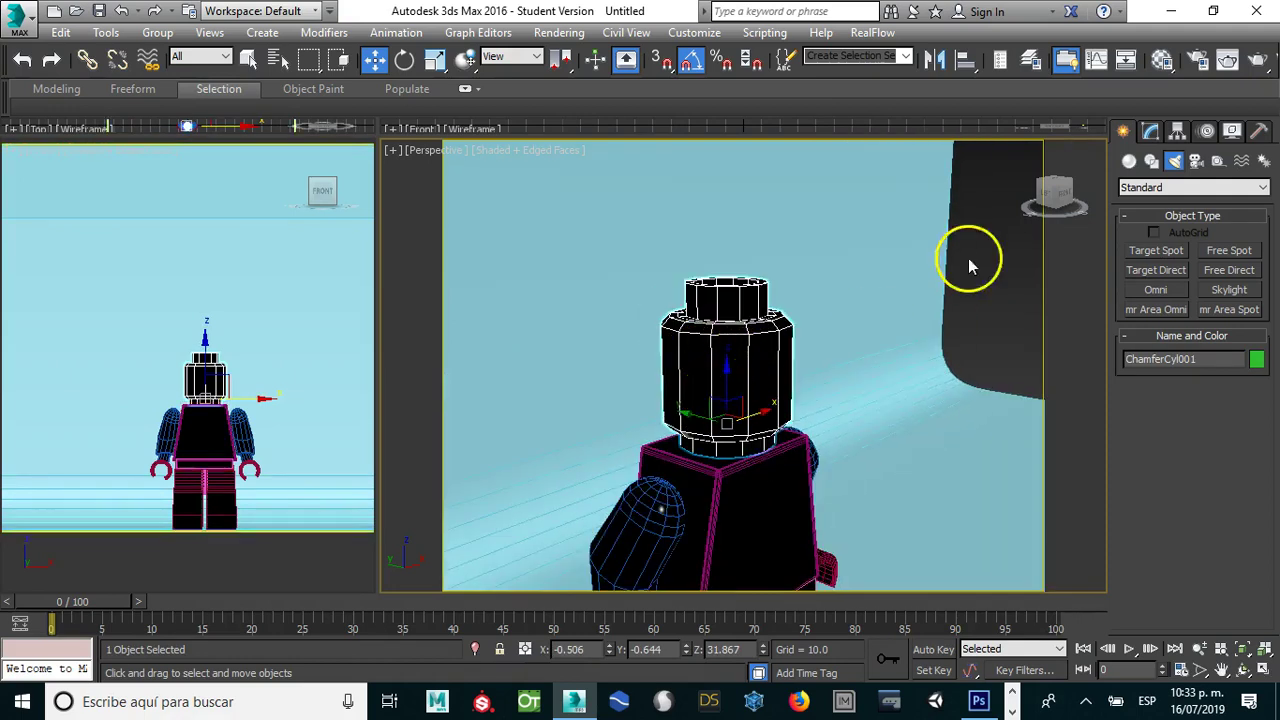
left_click_drag(1063, 194, 997, 189)
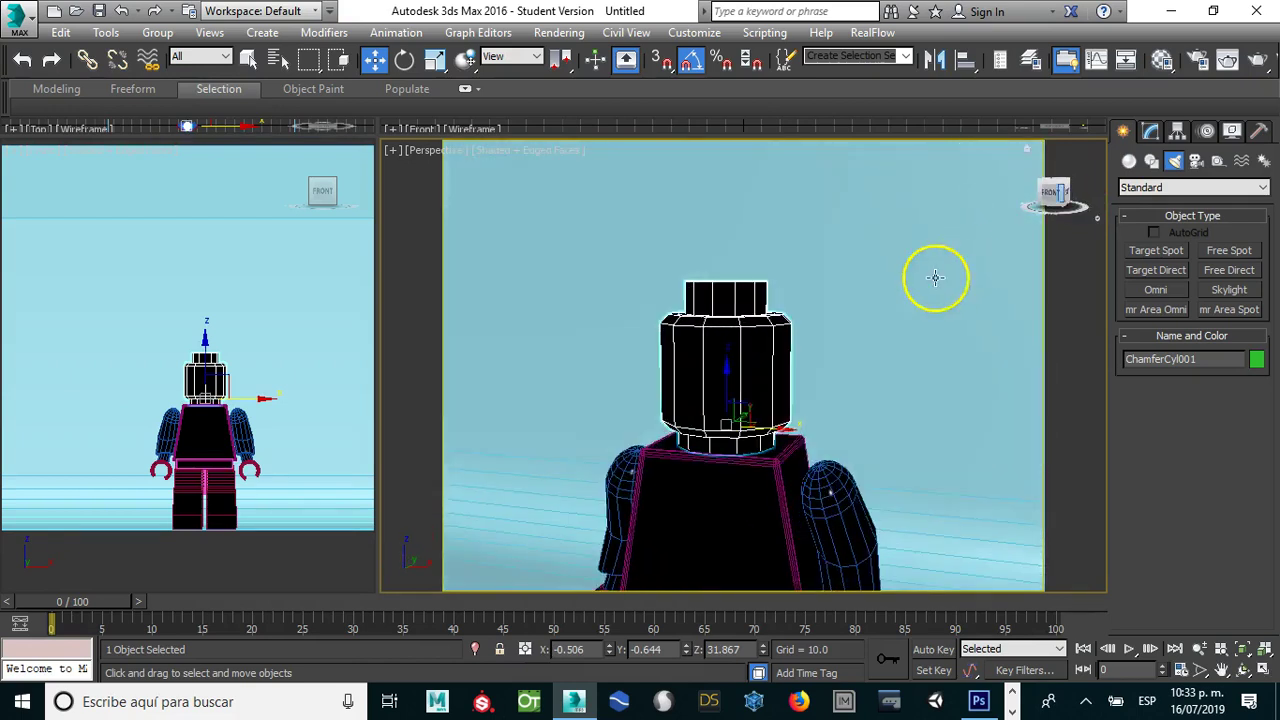
scroll(894, 189, "down", 2)
middle_click_drag(894, 189, 812, 294)
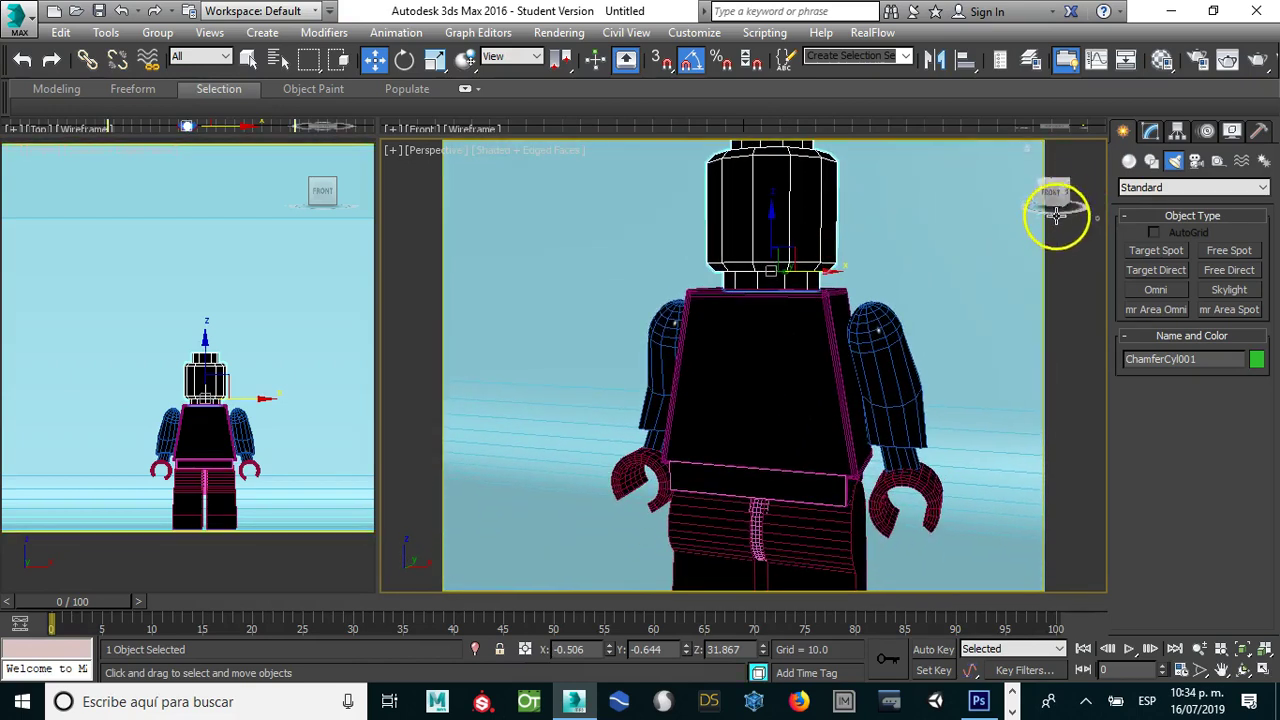
scroll(933, 254, "down", 2)
scroll(933, 254, "up", 2)
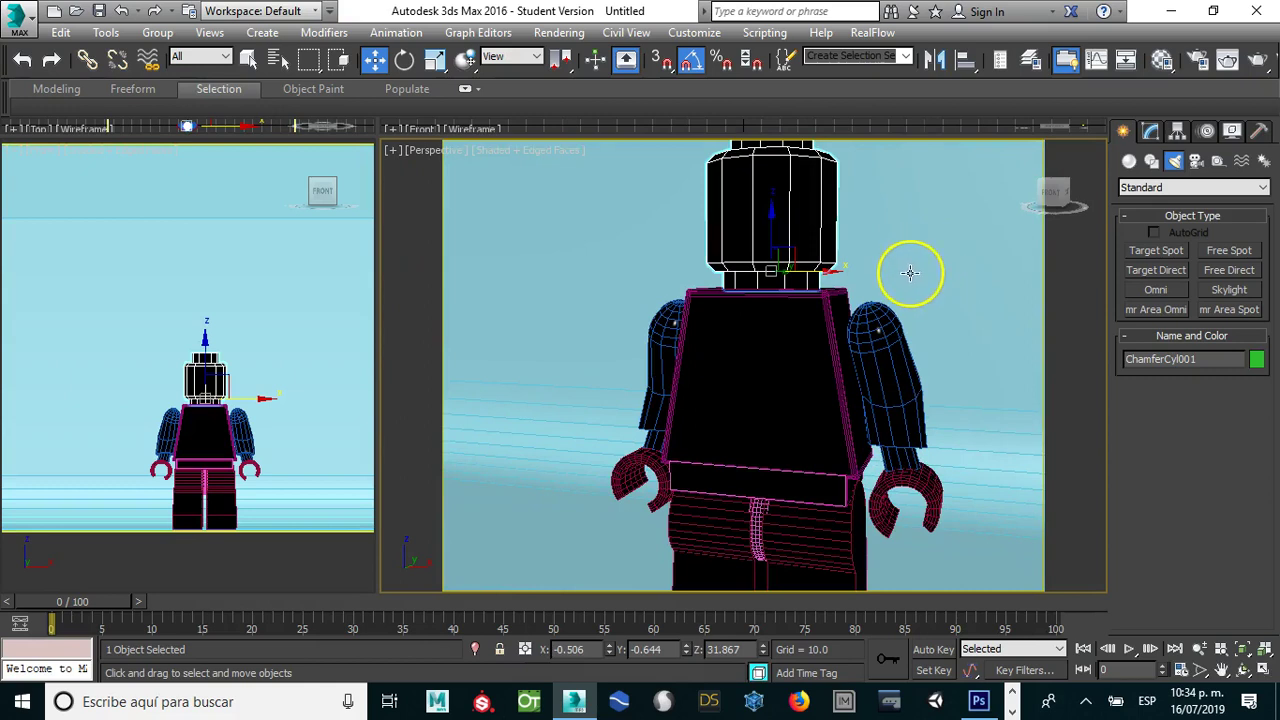
scroll(786, 411, "down", 1)
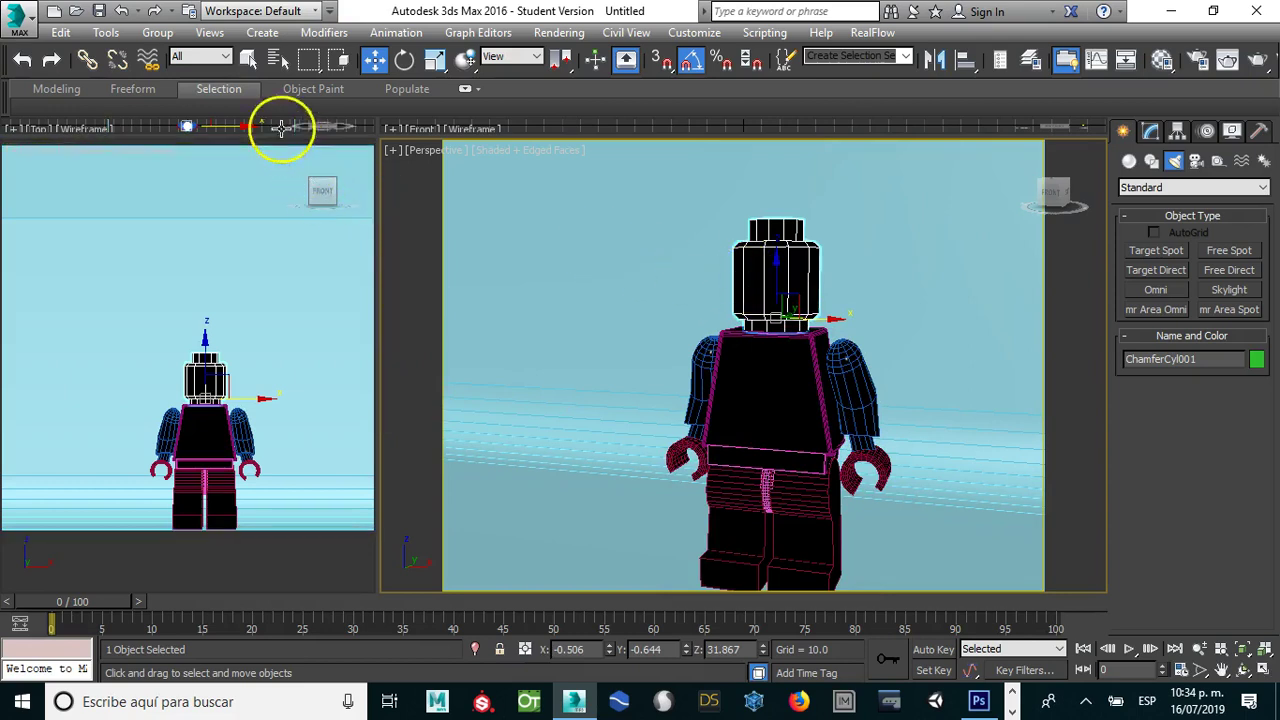
Step: Link both legs to the hip piece and verify by test-moving the hips, then undo
left_click(87, 62)
left_click_drag(774, 537, 740, 484)
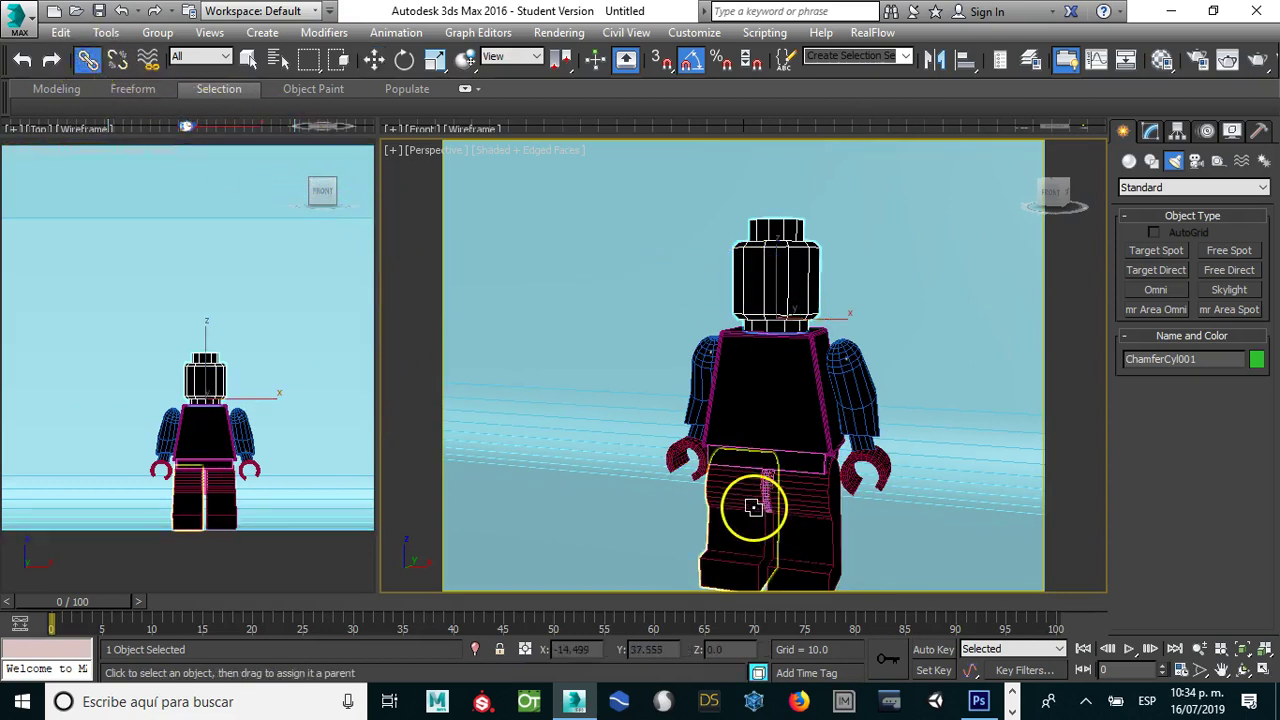
mouse_move(740, 484)
left_mouse_down()
mouse_move(745, 436)
mouse_move(790, 463)
left_mouse_up()
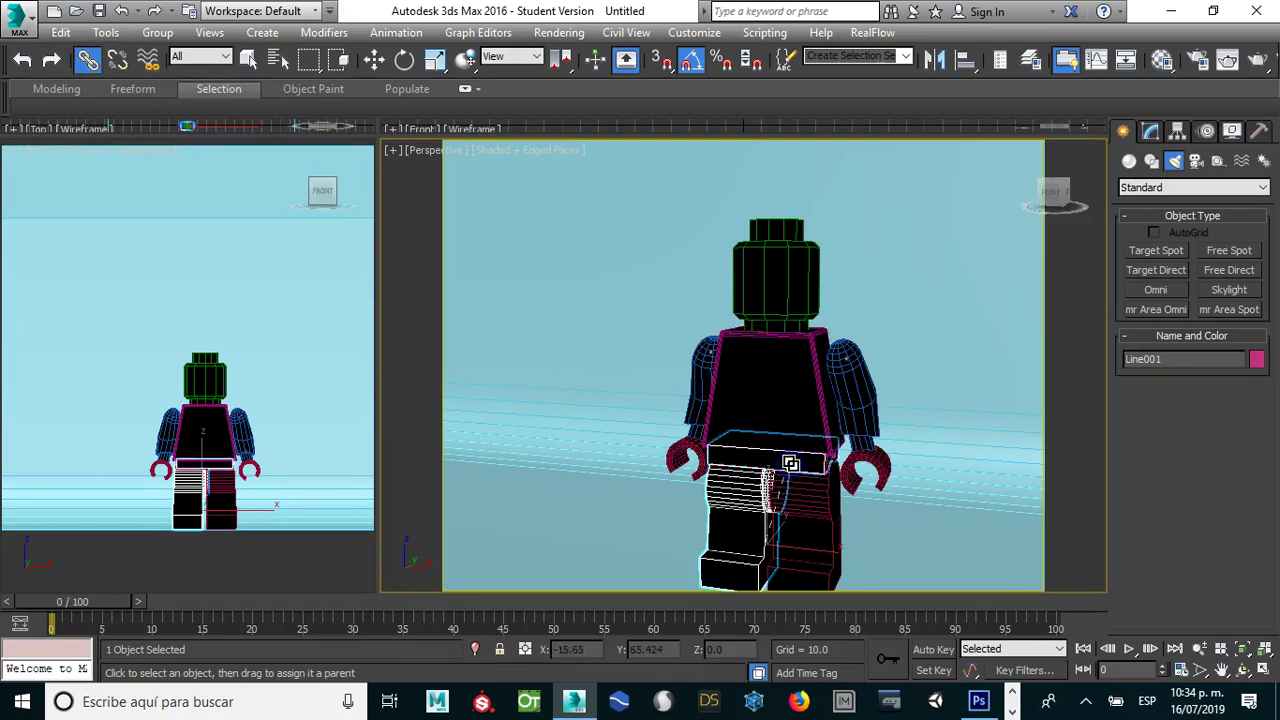
left_click_drag(794, 571, 806, 551)
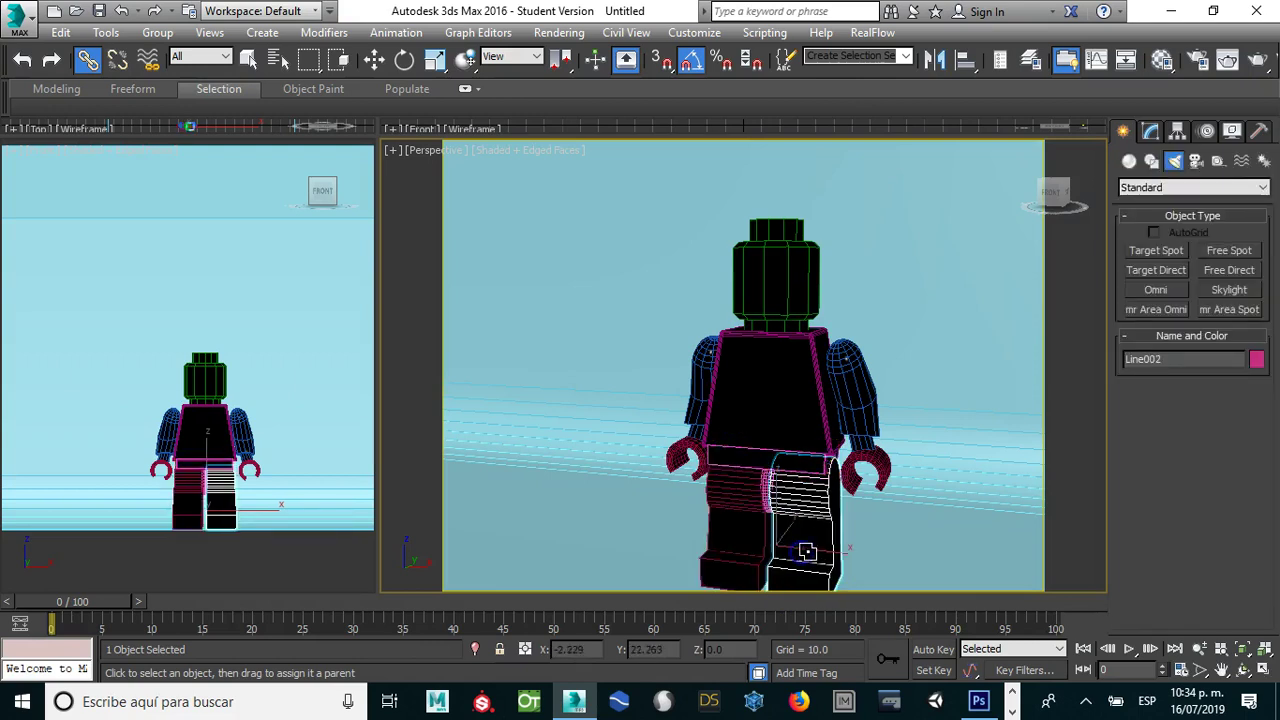
left_click_drag(790, 490, 762, 460)
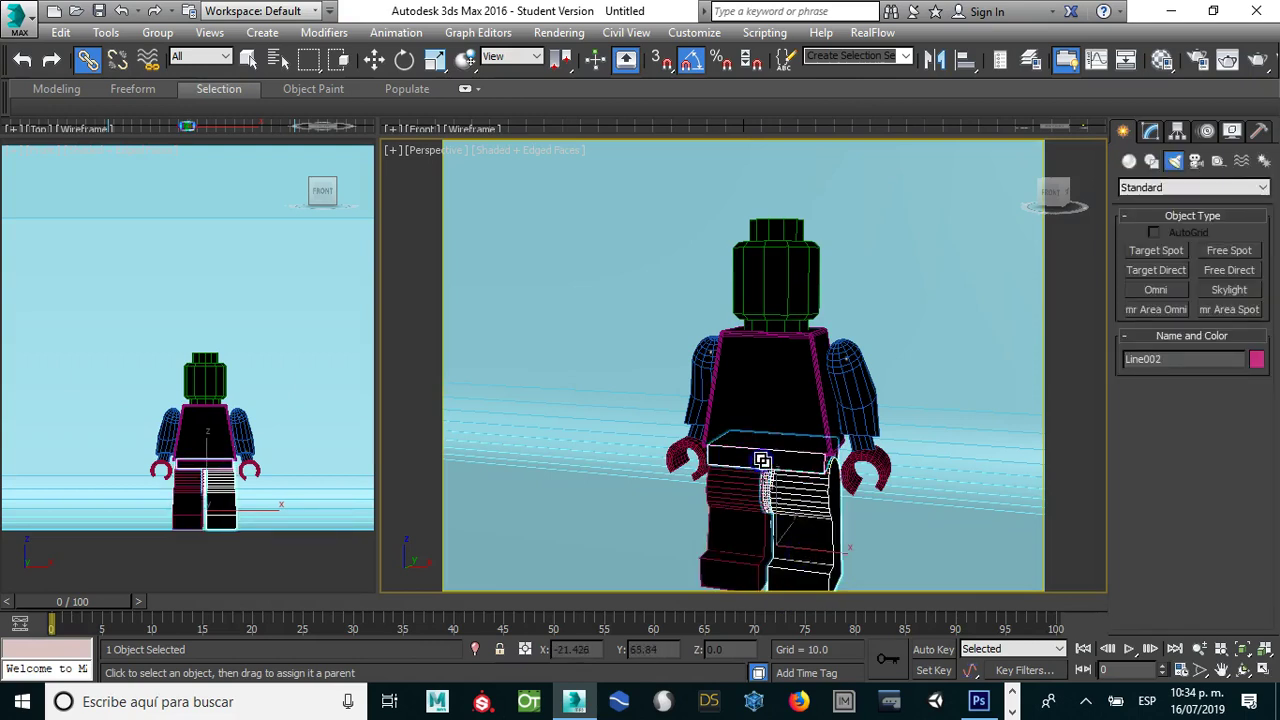
key("w")
left_click_drag(762, 448, 1010, 490)
key("ctrl+z")
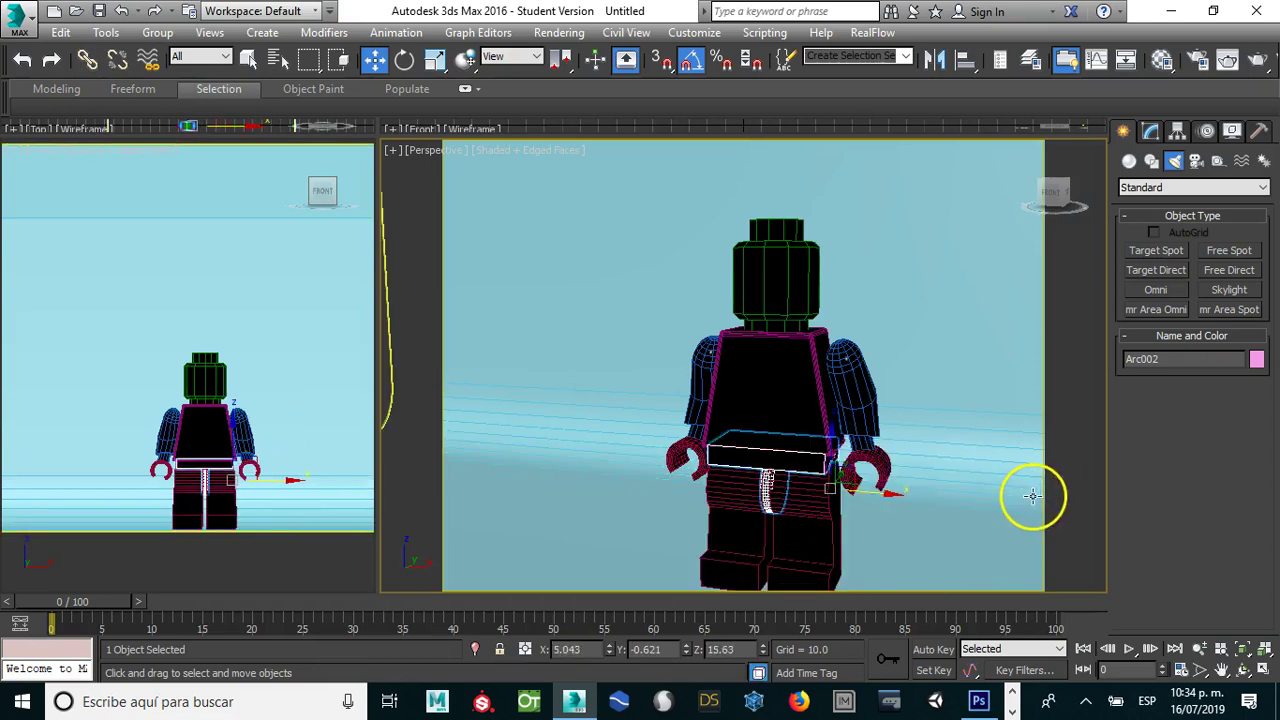
Step: Link the hands to the arms, and the arms and head to the torso
left_click(884, 459)
left_click(855, 456)
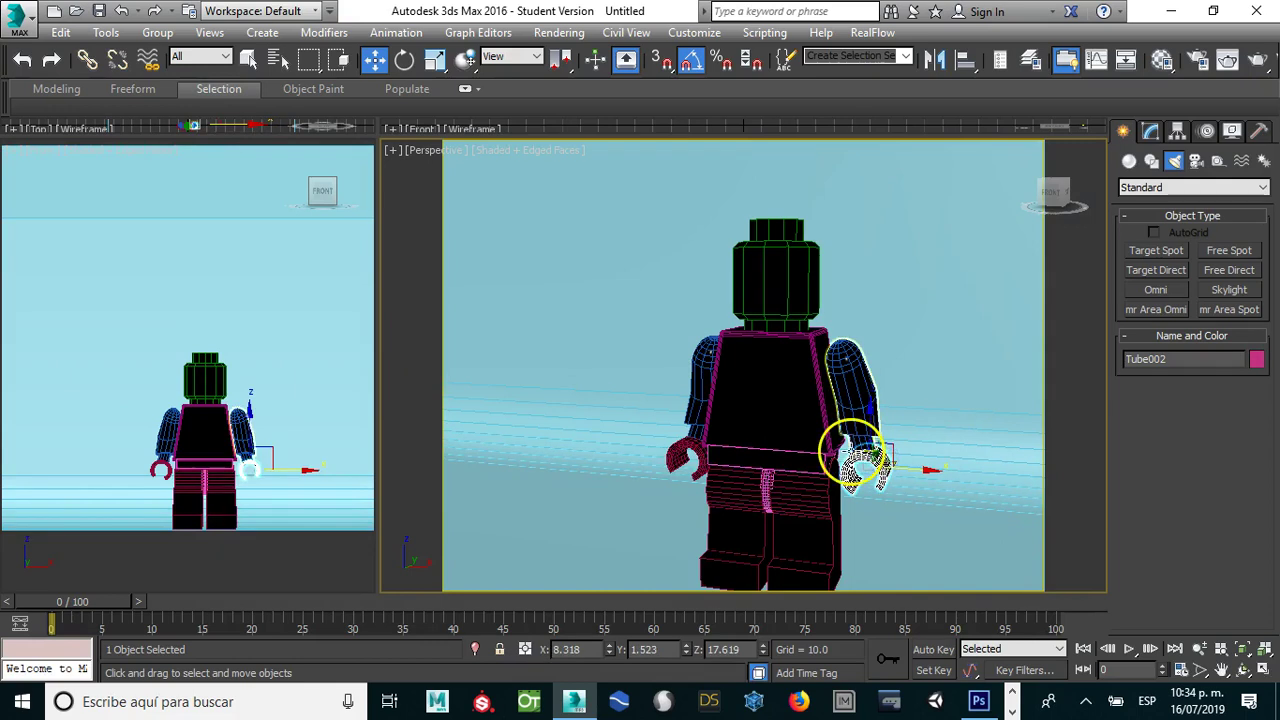
left_click(87, 59)
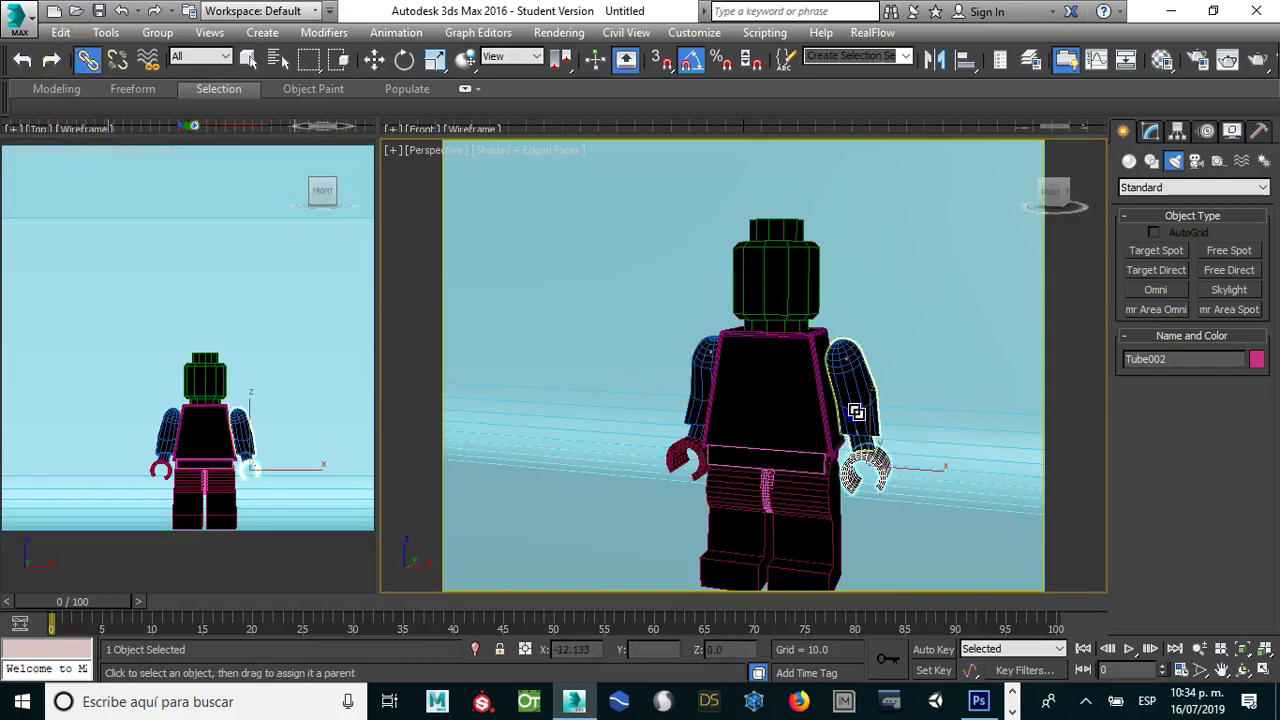
left_click(677, 455)
mouse_move(677, 452)
left_mouse_down()
mouse_move(703, 352)
mouse_move(757, 362)
left_mouse_up()
left_click(851, 358)
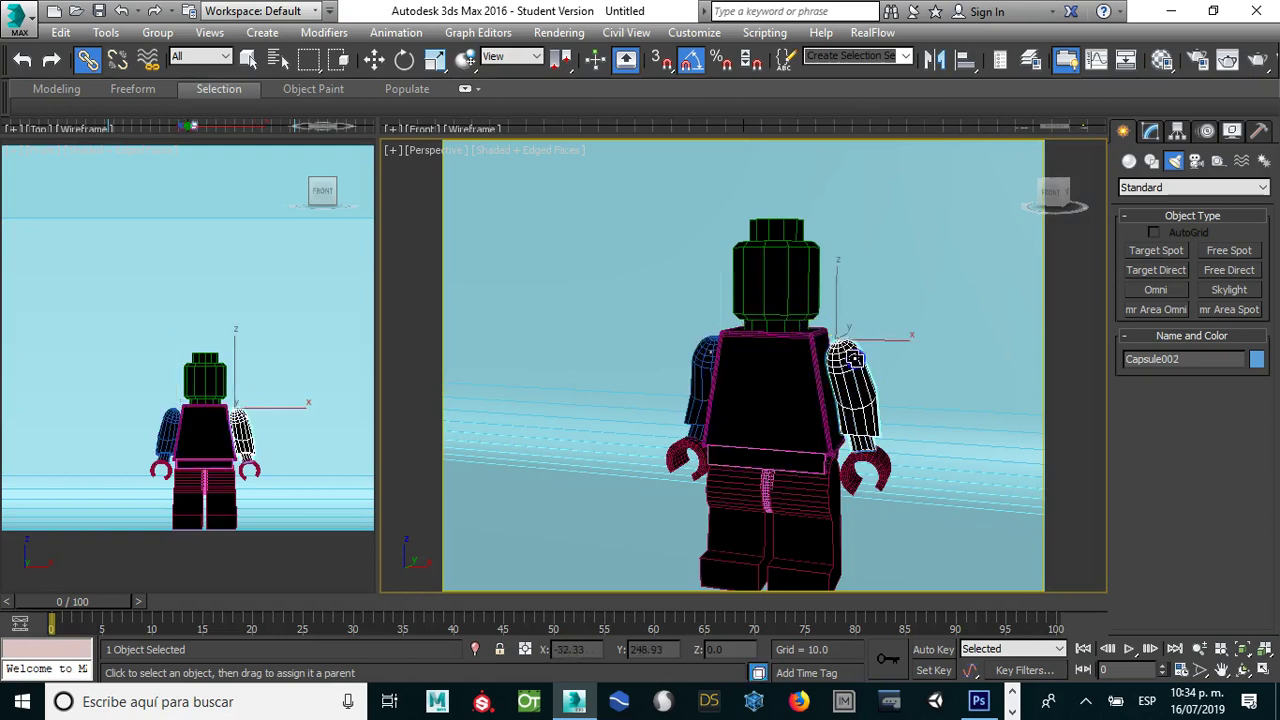
left_click_drag(839, 369, 777, 376)
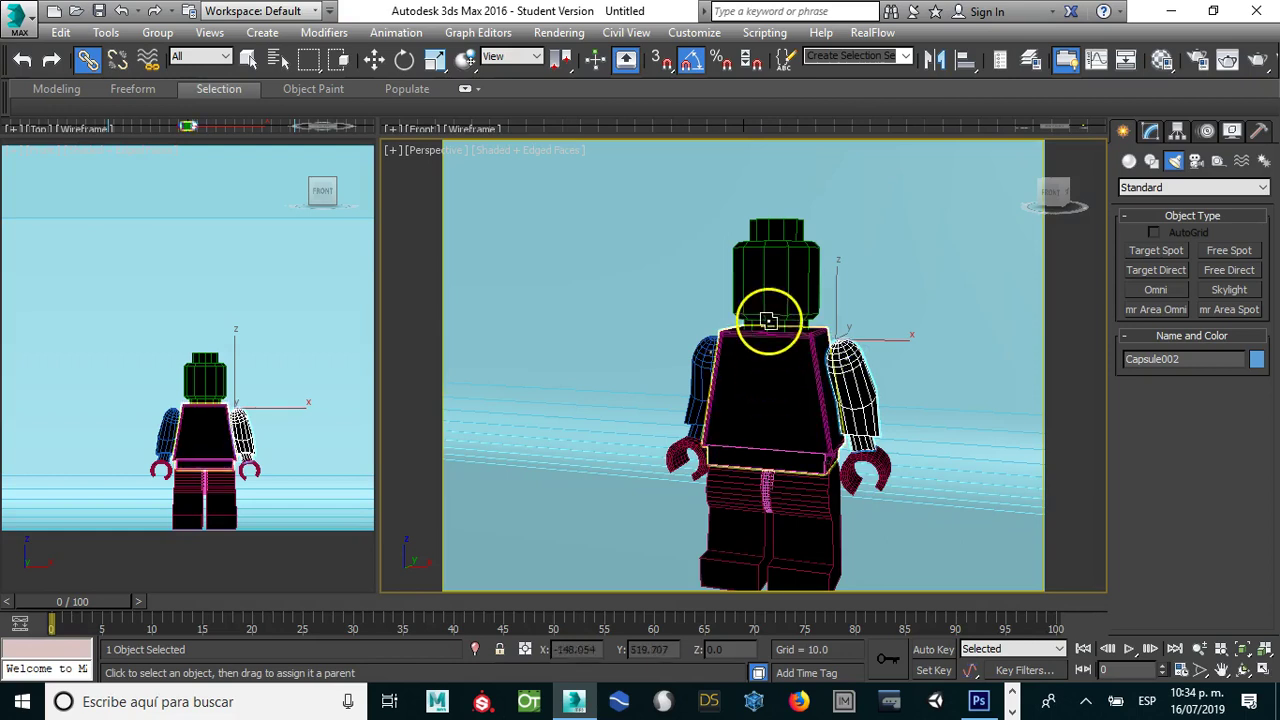
left_click(777, 296)
left_click_drag(777, 305, 748, 457)
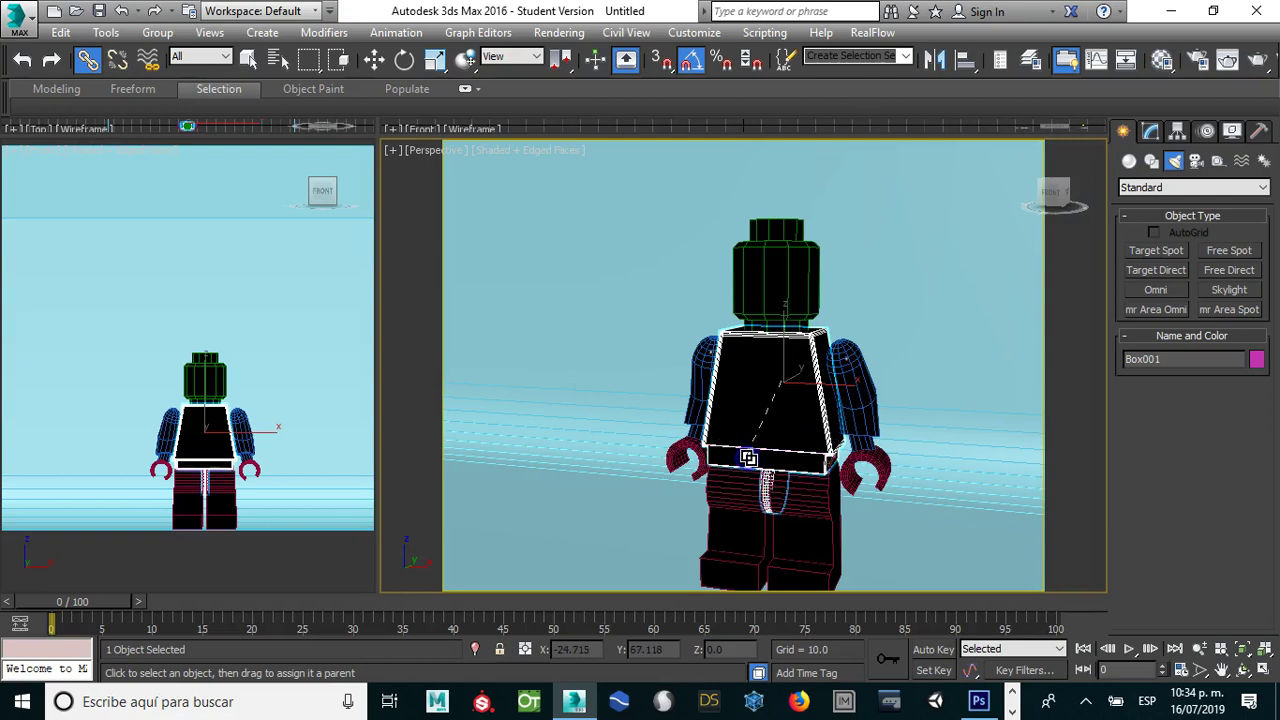
Step: Switch to Rotate and test-rotate the right arm and its hand, then undo
right_click(744, 455)
left_click(769, 489)
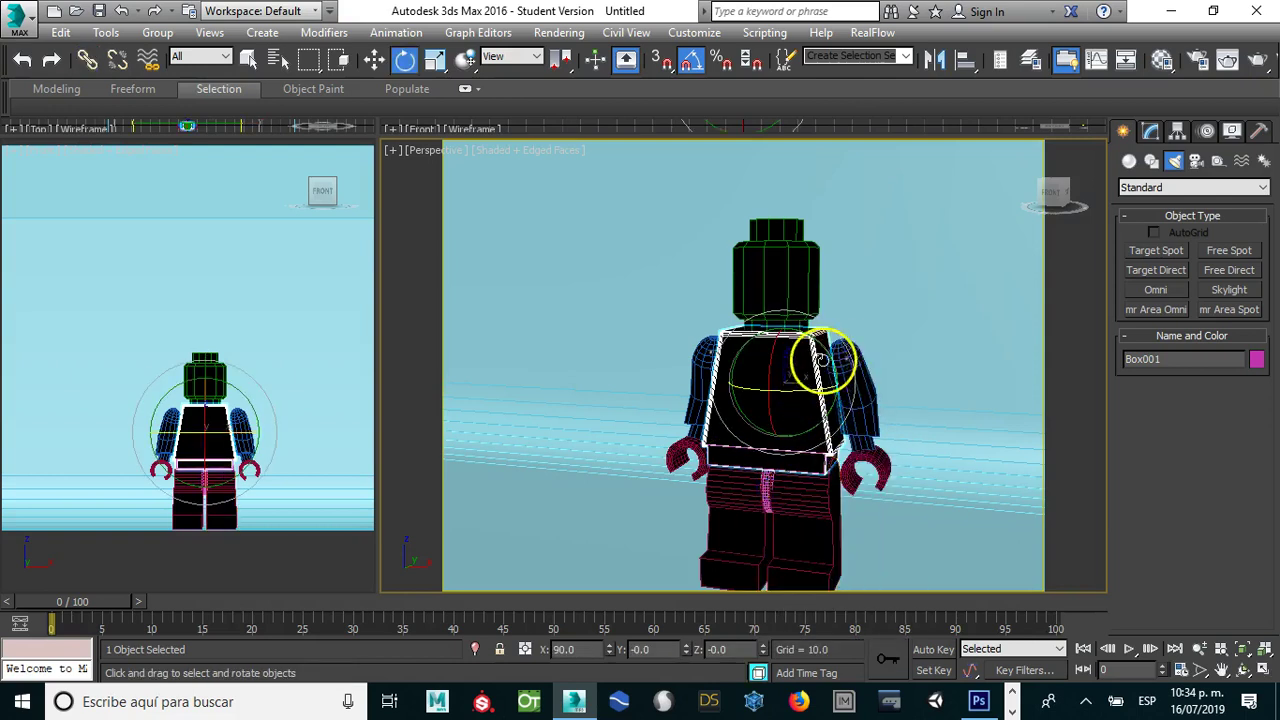
left_click(850, 356)
left_click_drag(822, 250, 820, 174)
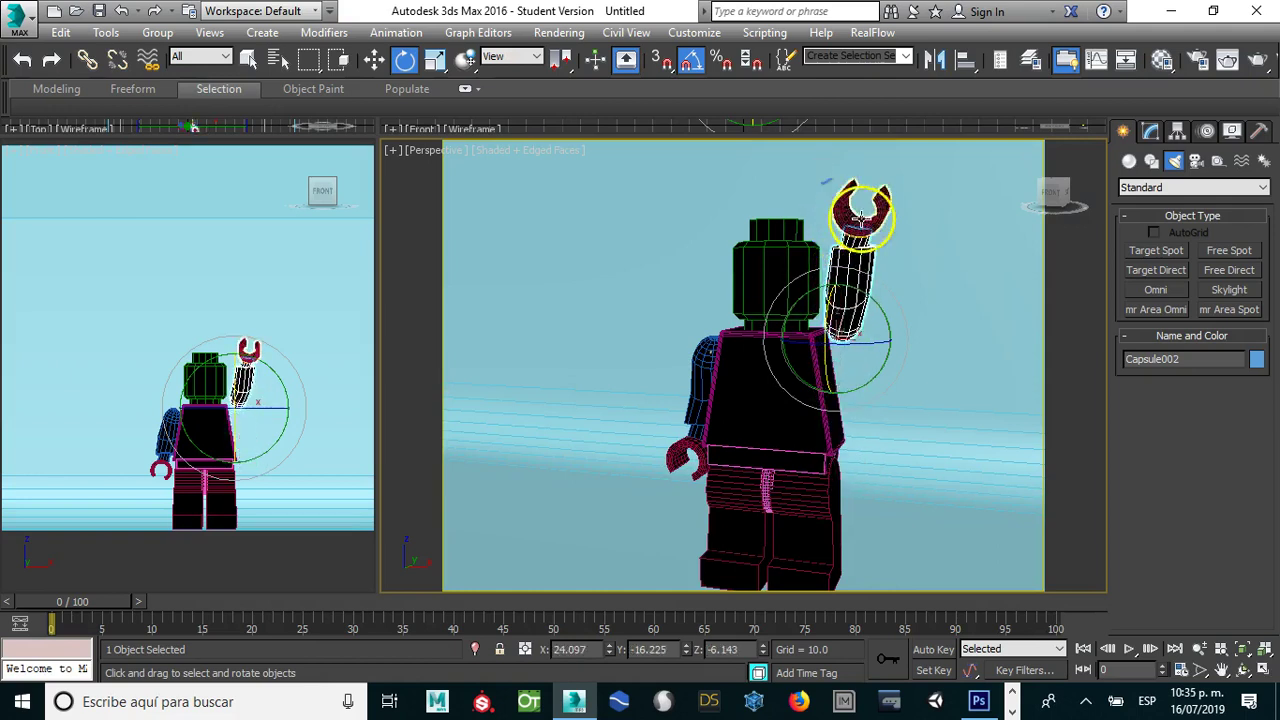
left_click(850, 206)
left_click_drag(909, 192, 903, 207)
key("ctrl+z")
key("ctrl+z")
key("ctrl+z")
Step: Test-rotate the head and left leg, undo the leg swing, and reframe the figure
left_click(785, 255)
left_click_drag(783, 307, 759, 288)
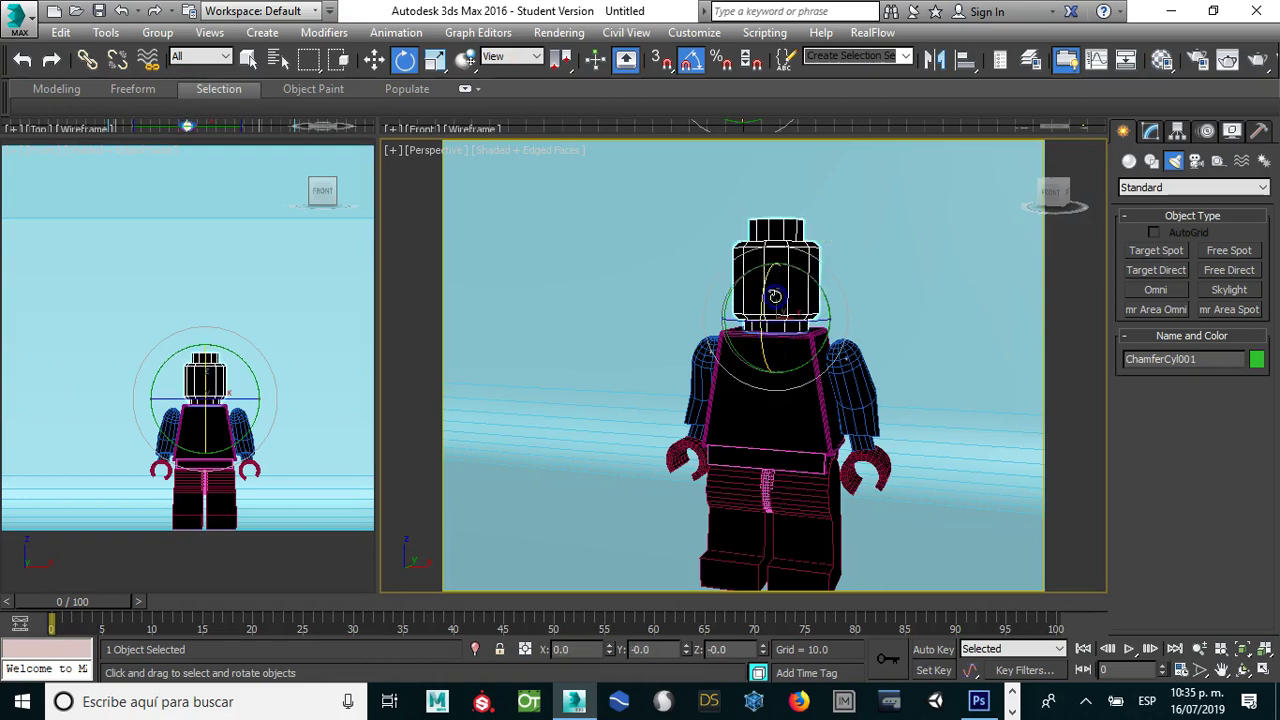
left_click_drag(775, 292, 773, 291)
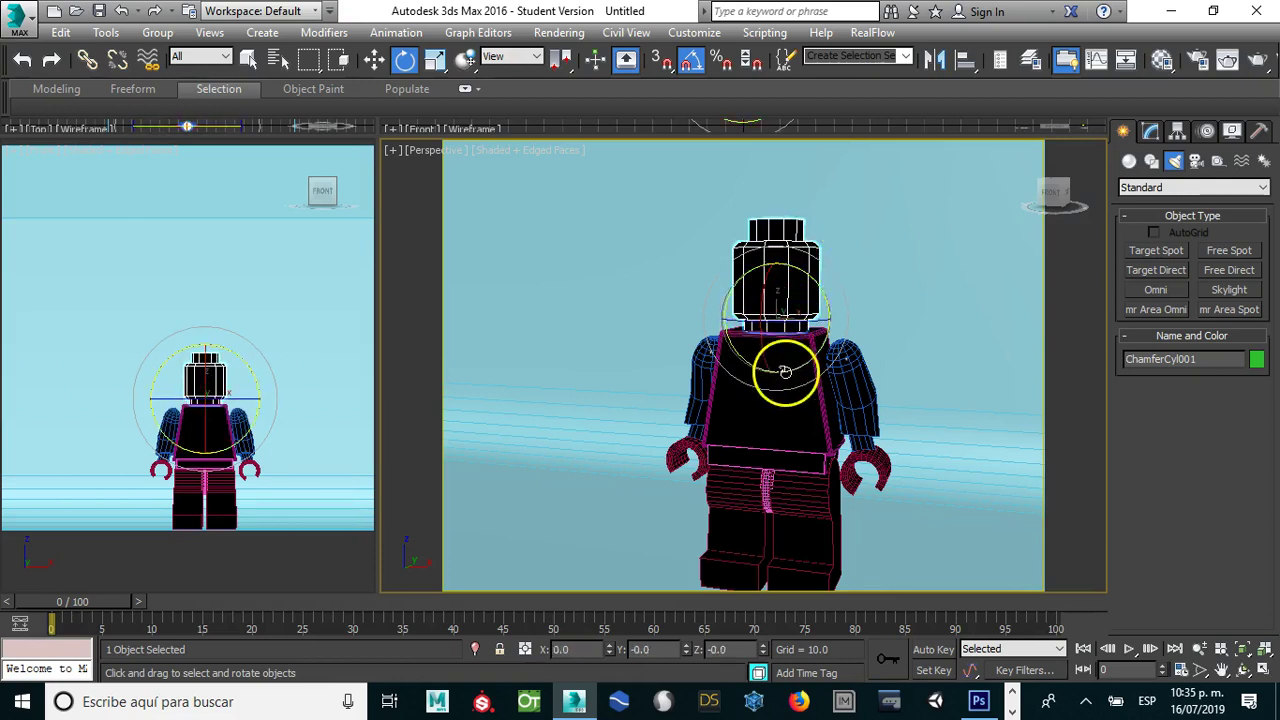
left_click(740, 485)
left_click_drag(751, 517, 766, 490)
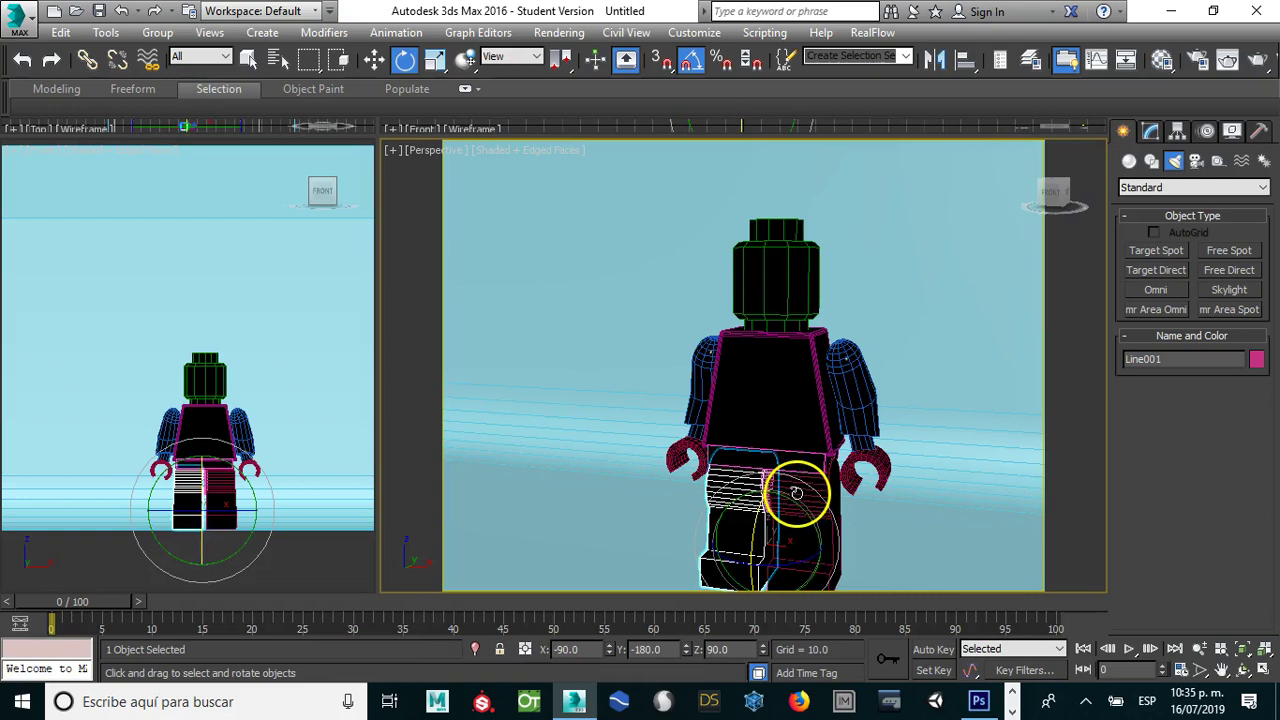
key("ctrl+z")
key("ctrl+z")
middle_click_drag(886, 337, 848, 303)
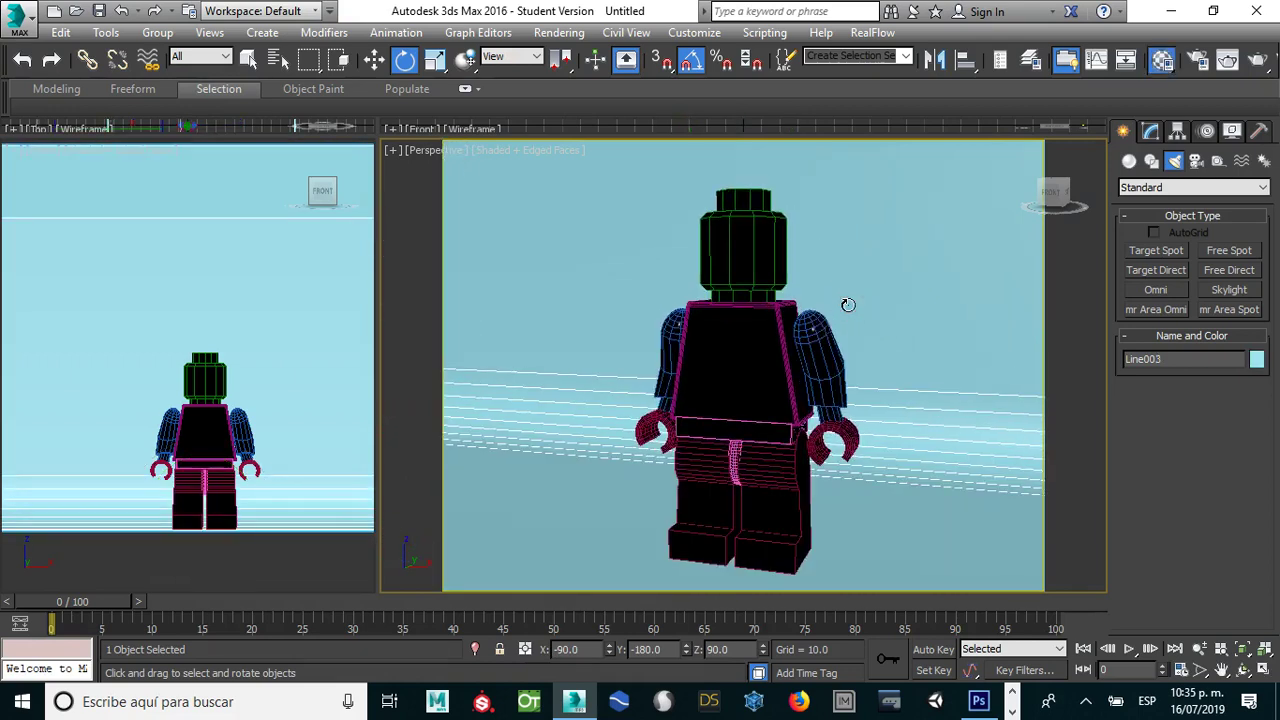
Step: In the Material Editor, give an unused material a diffuse Bitmap of texturas\face.jpg
key("m")
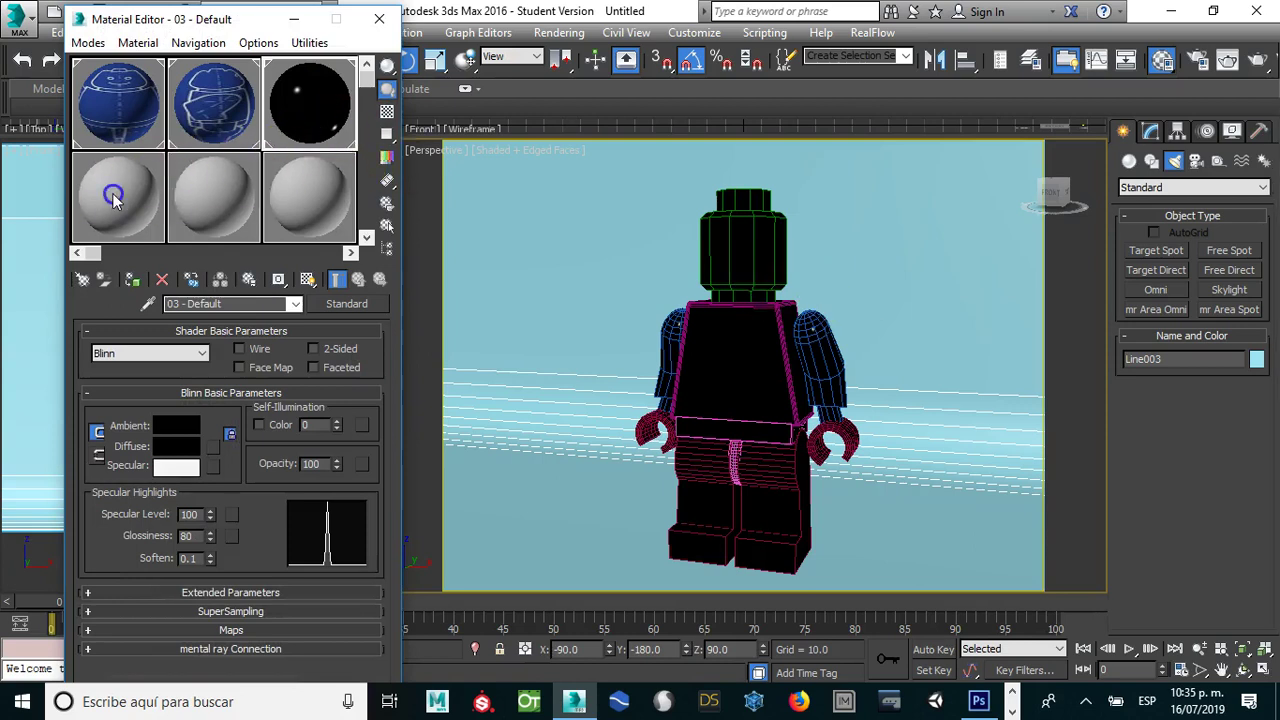
left_click(113, 197)
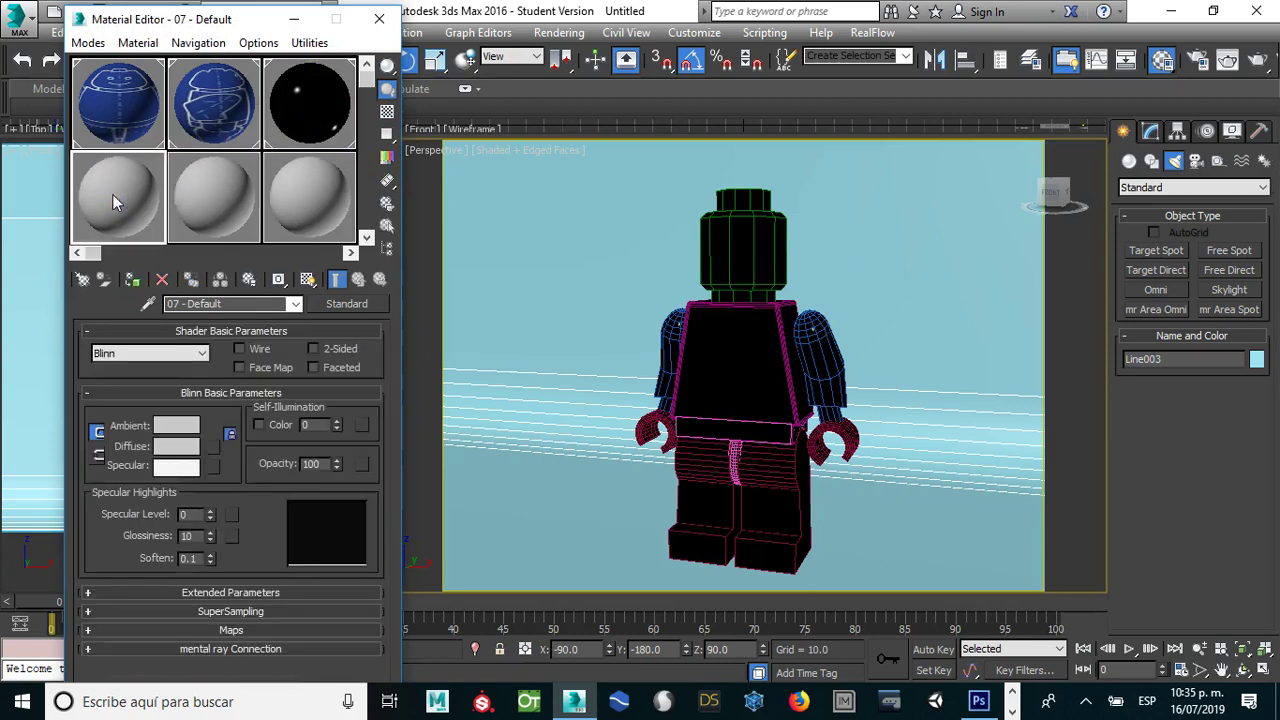
left_click(213, 452)
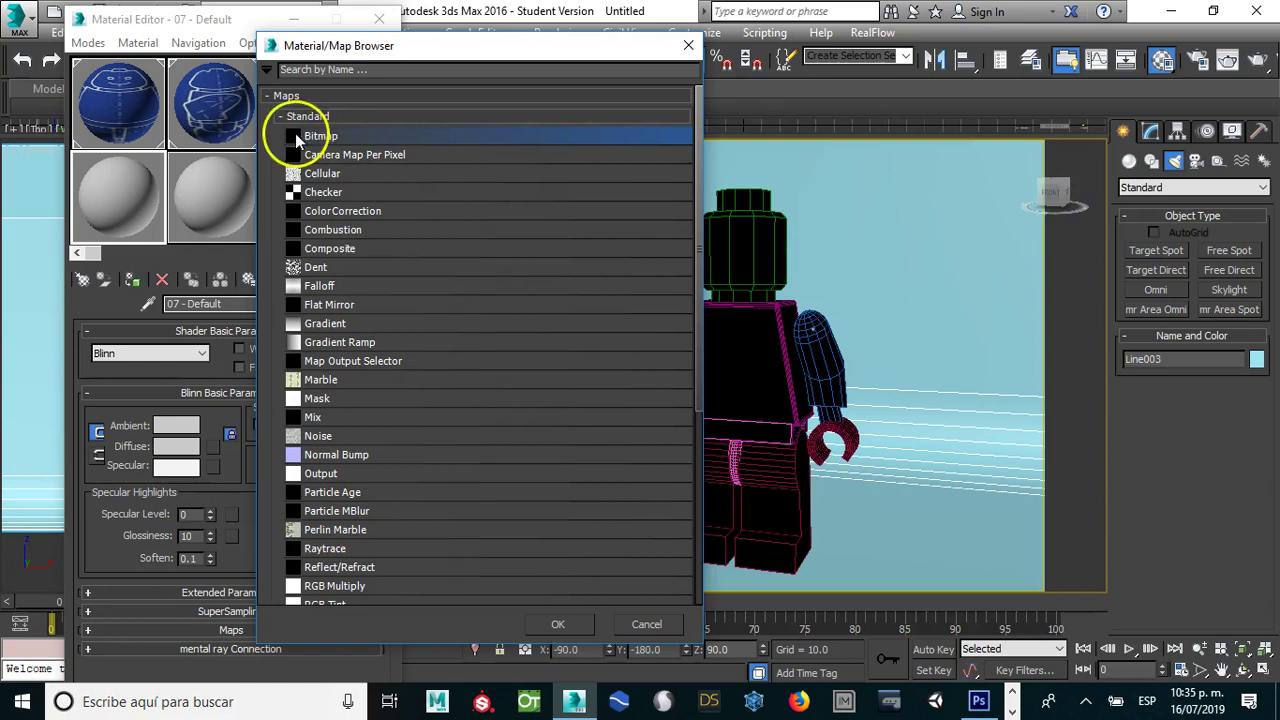
double_click(295, 135)
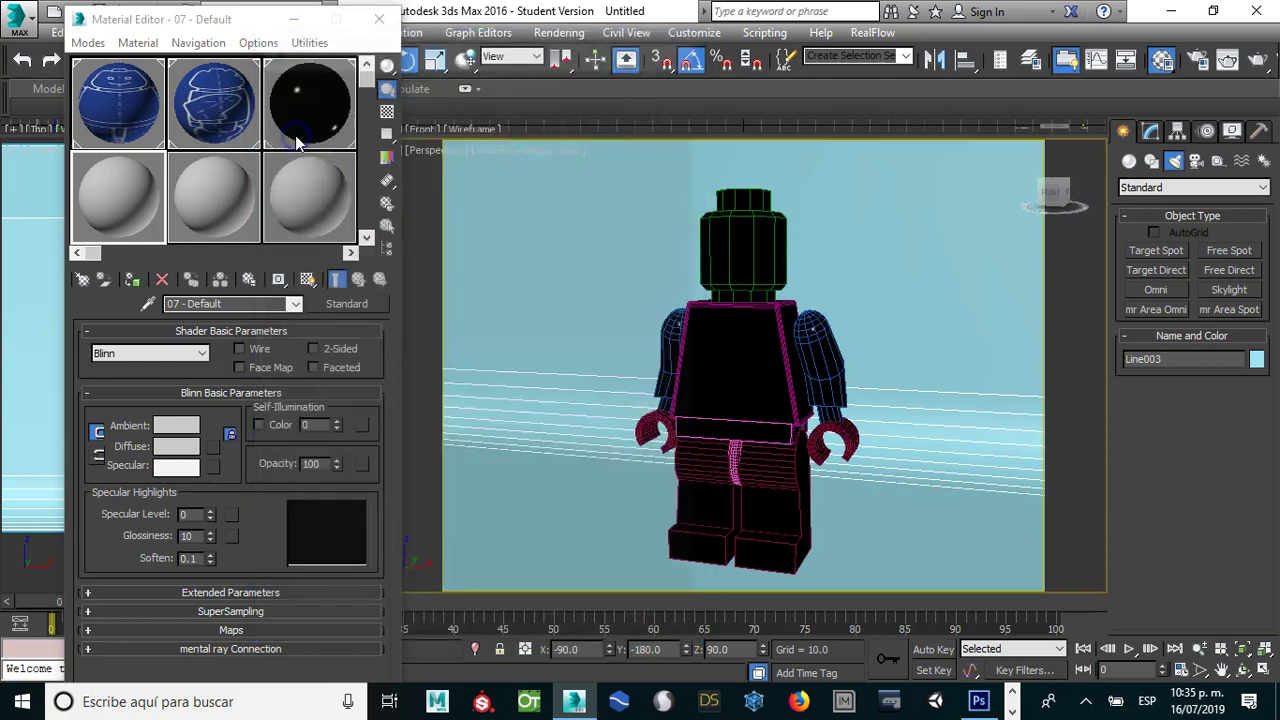
double_click(162, 150)
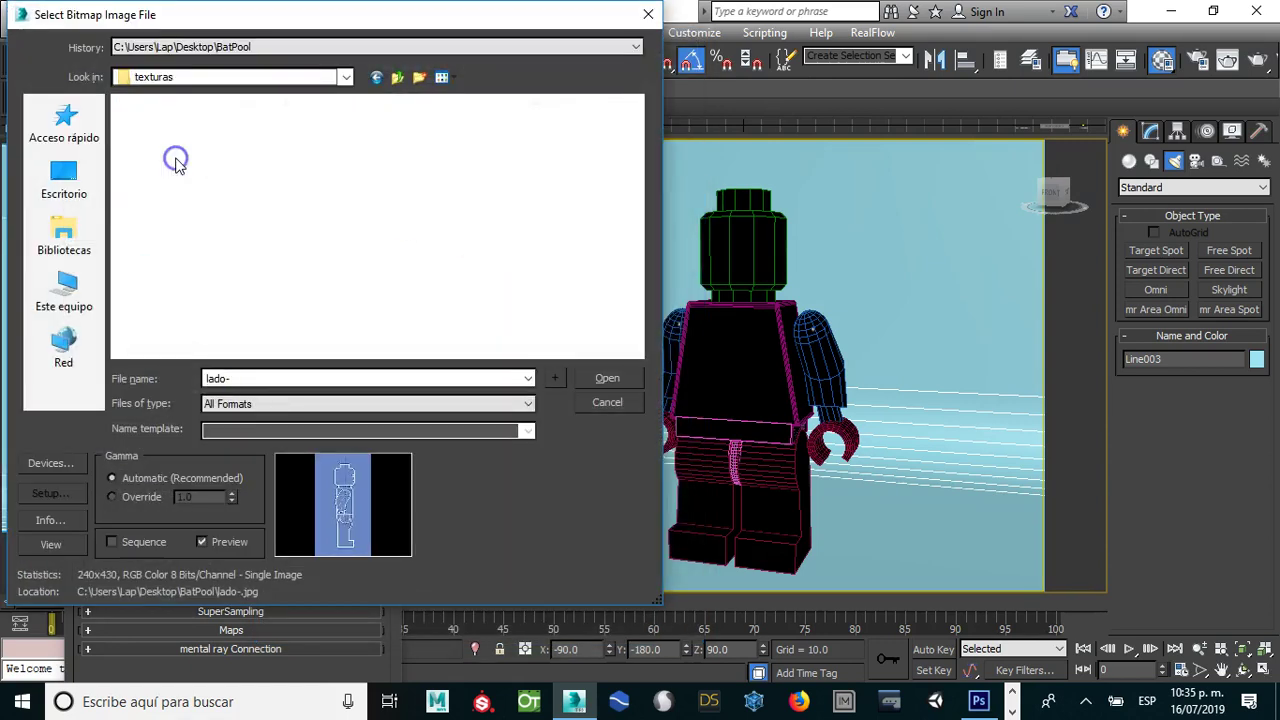
left_click(165, 170)
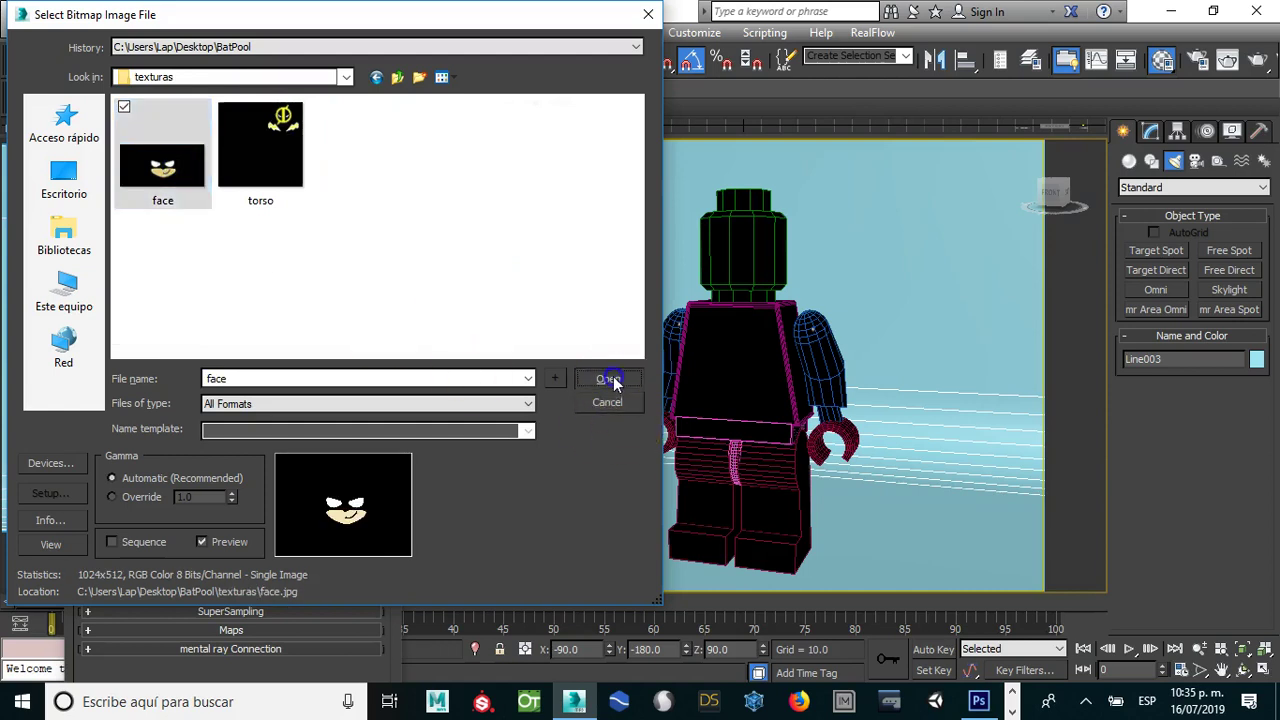
left_click(608, 378)
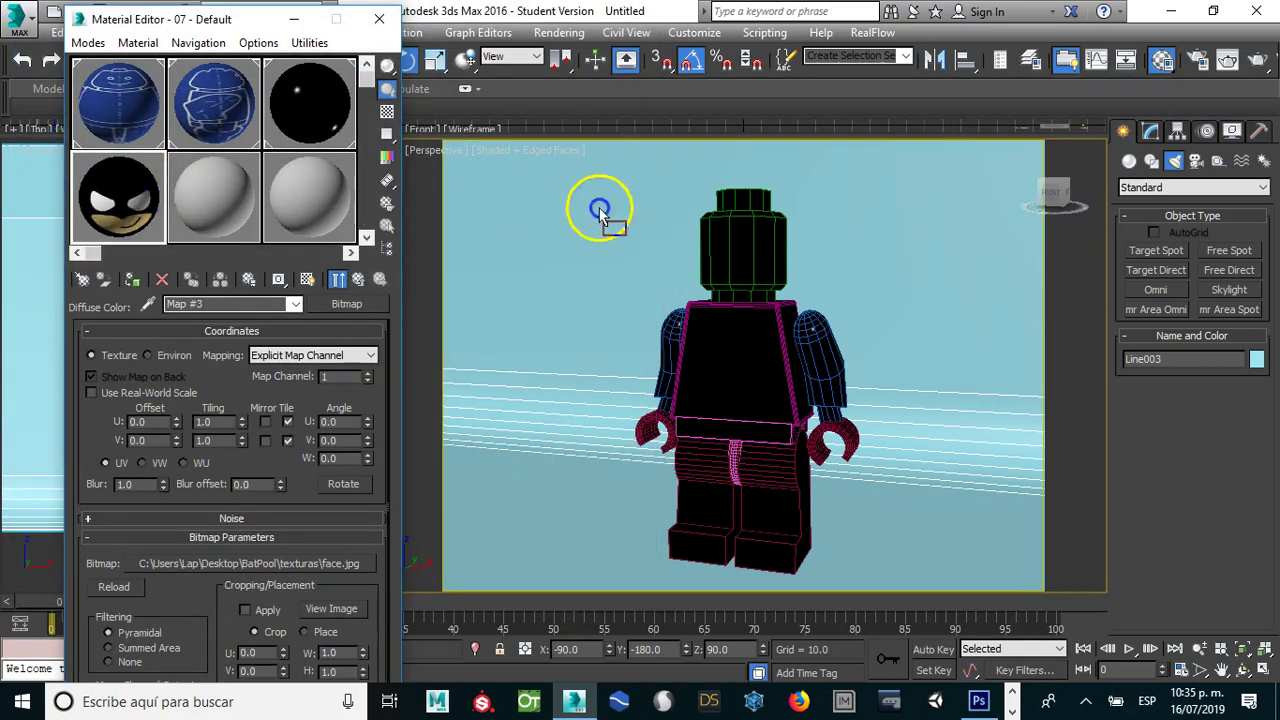
Step: Assign the face material to the head and show its shaded material in the viewport
left_click_drag(743, 252, 743, 253)
left_click(346, 303)
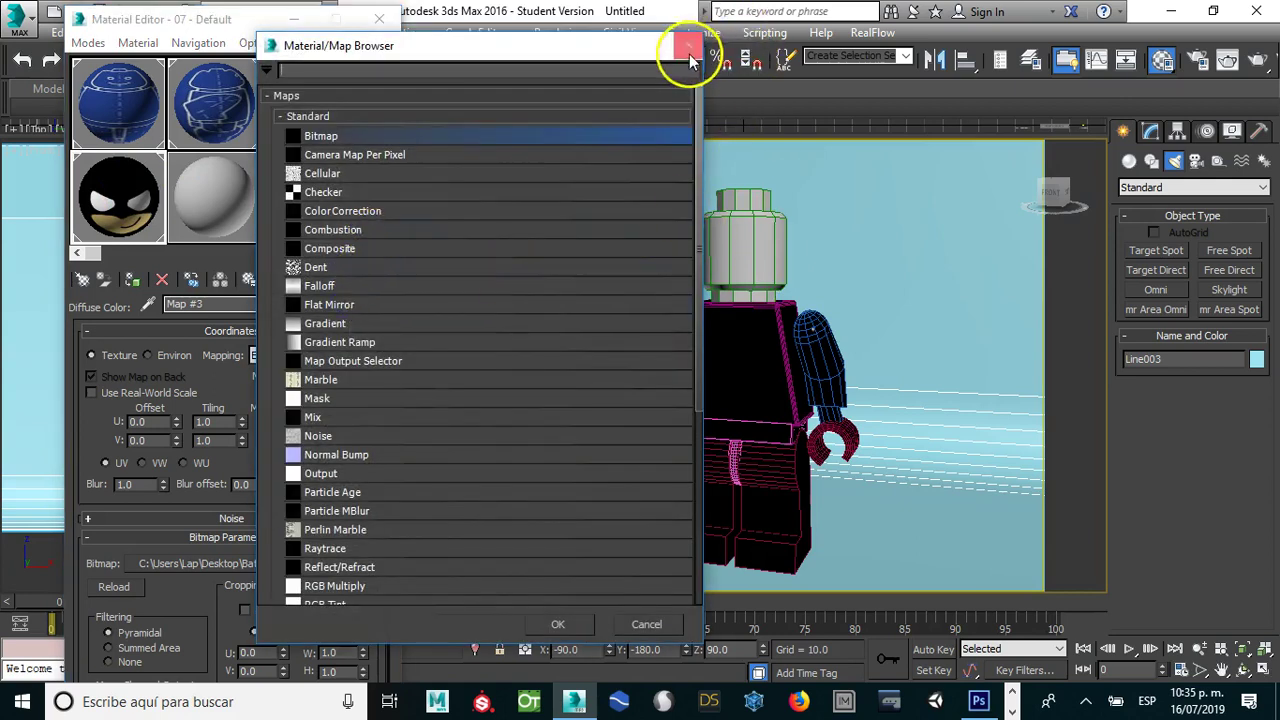
left_click(688, 45)
left_click(308, 282)
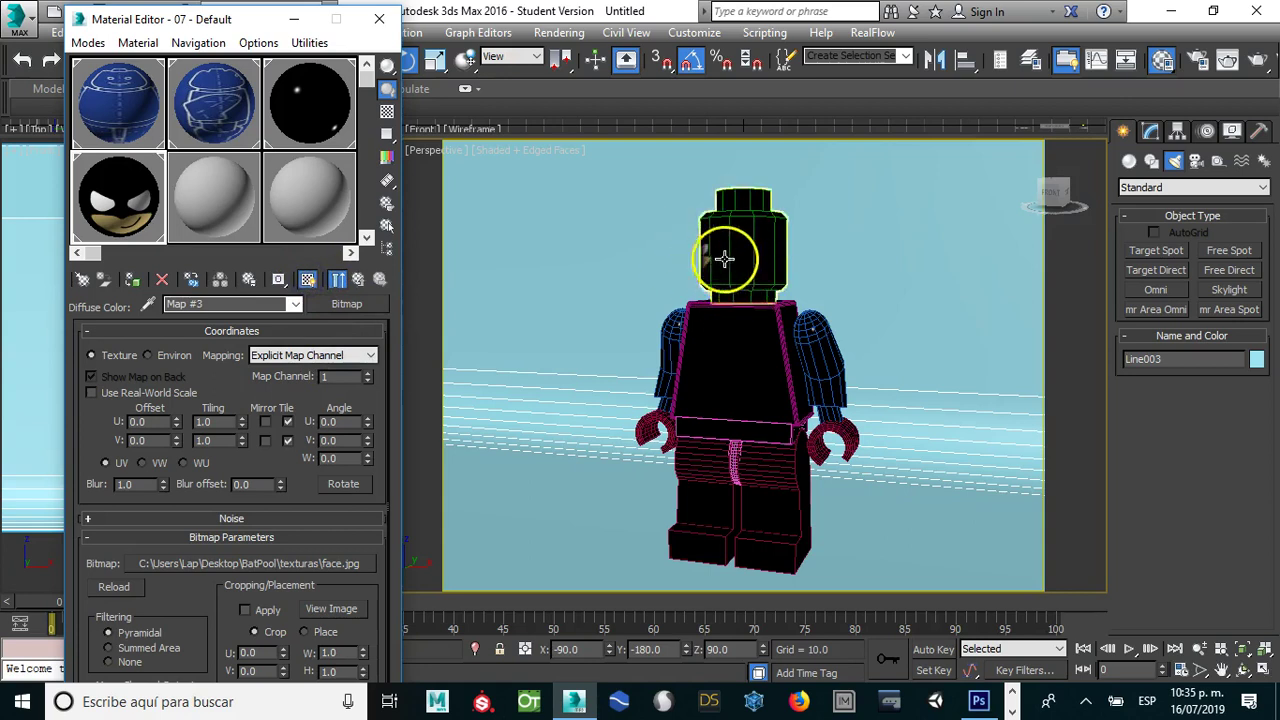
Step: Add a UVW Map modifier to the head and set it to Cylindrical mapping
left_click(1153, 133)
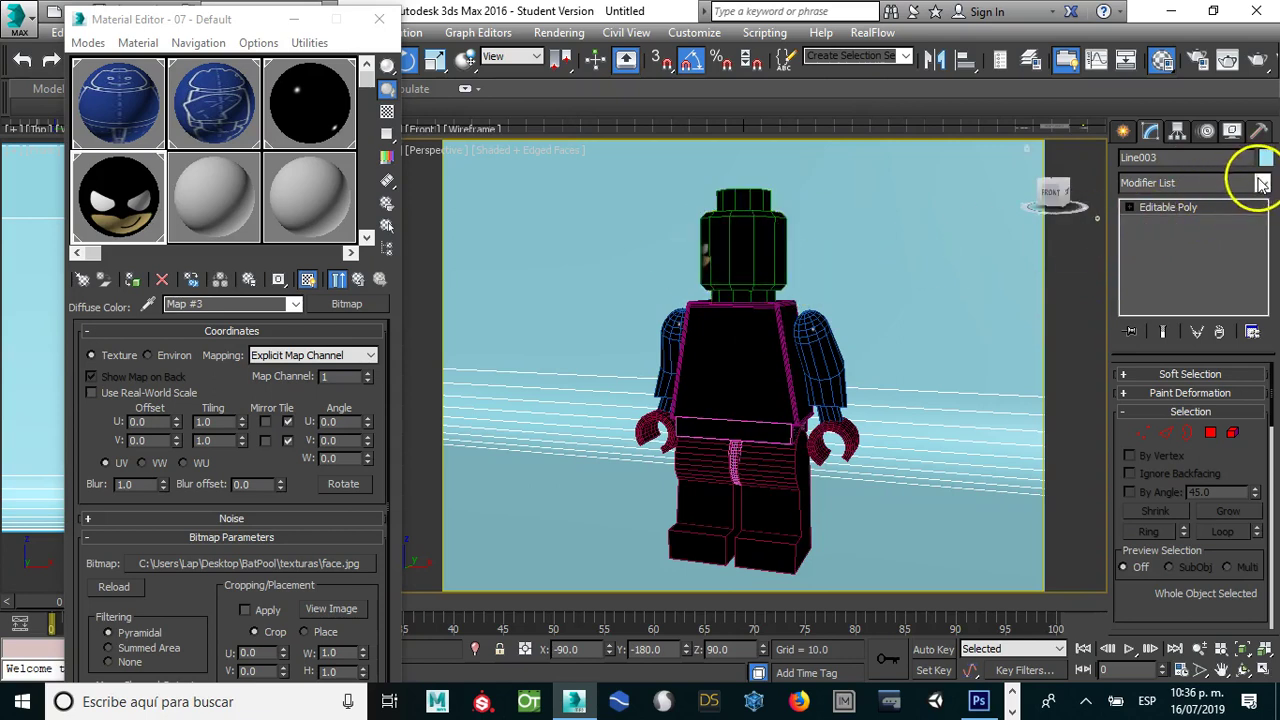
left_click(749, 222)
left_click_drag(755, 236, 811, 235)
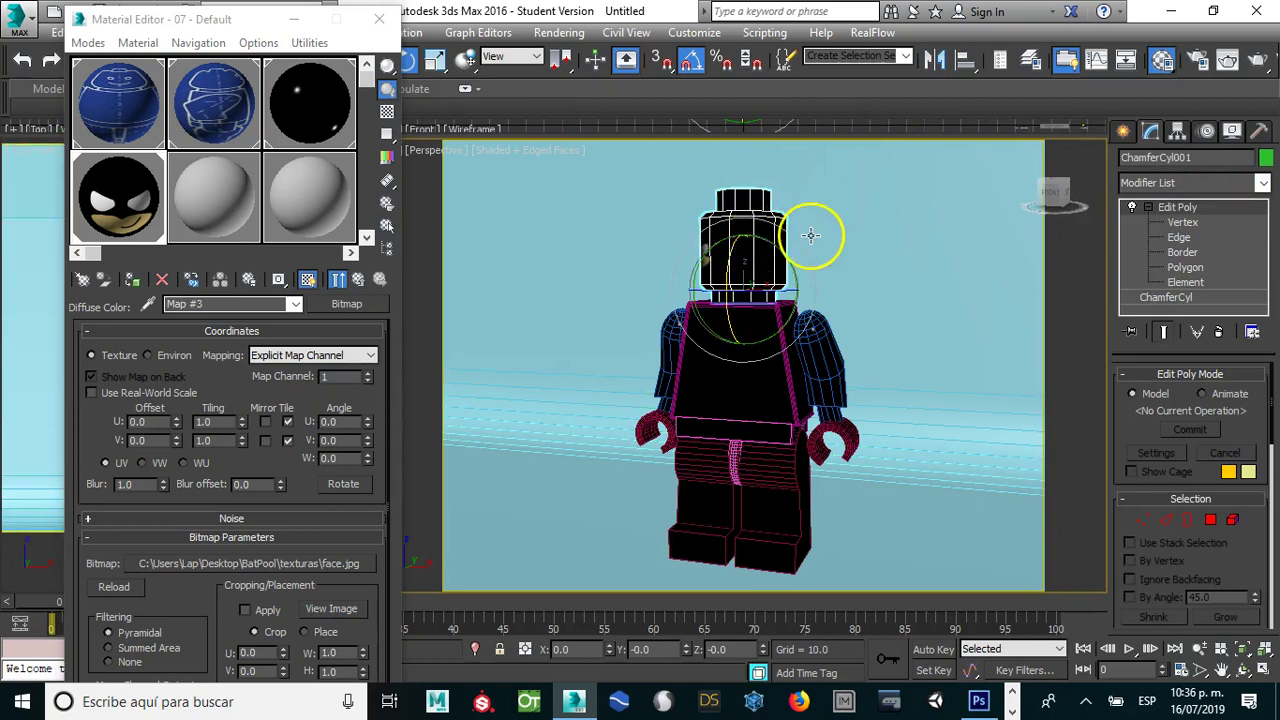
key("q")
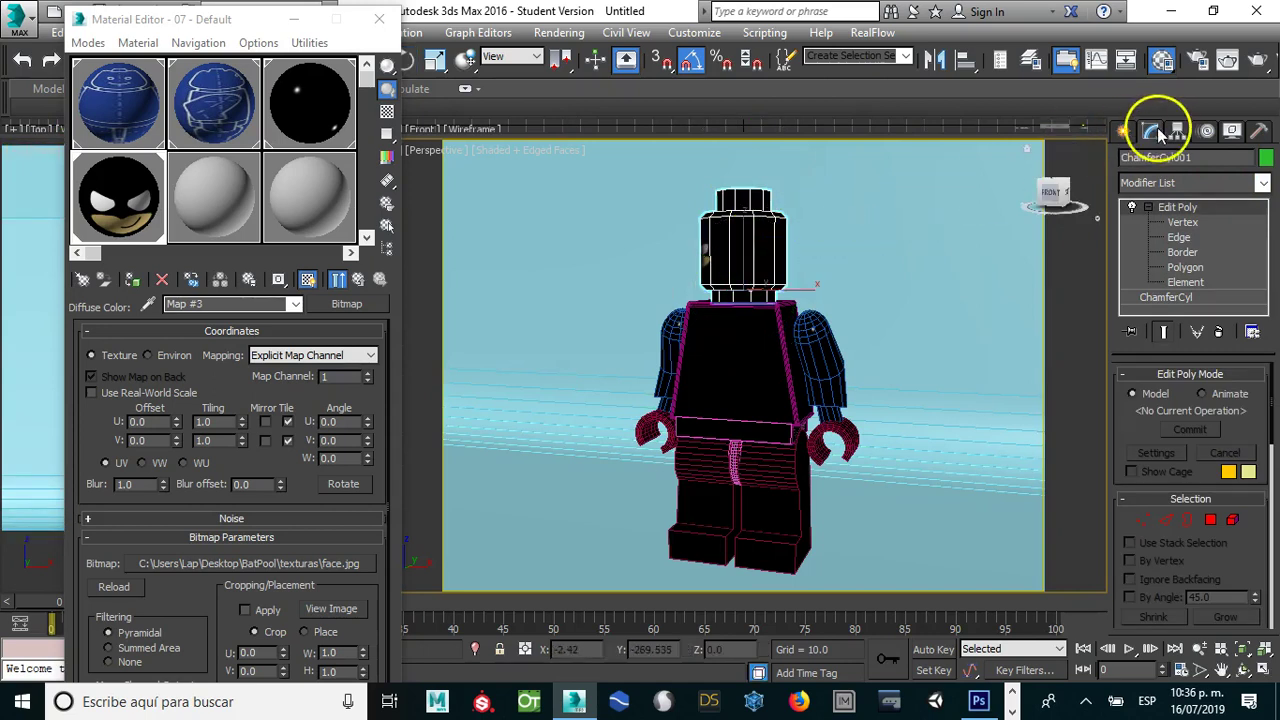
left_click(1147, 133)
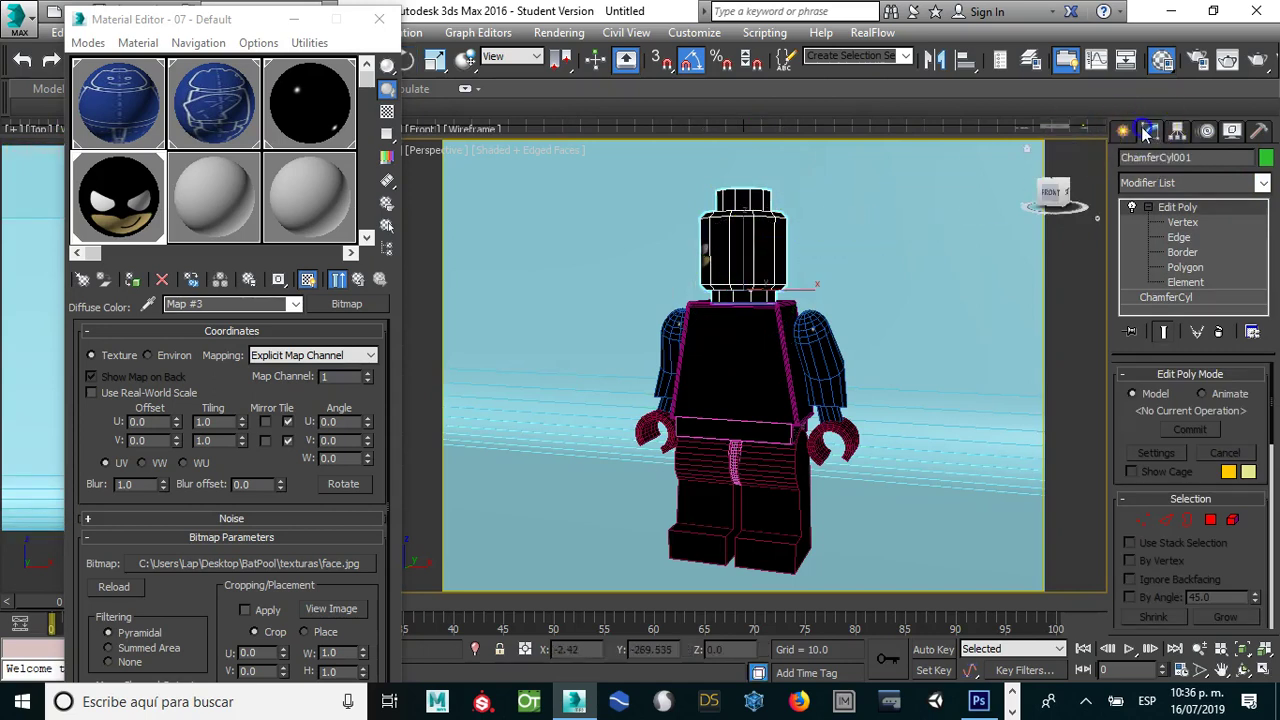
left_click(1265, 183)
key("u")
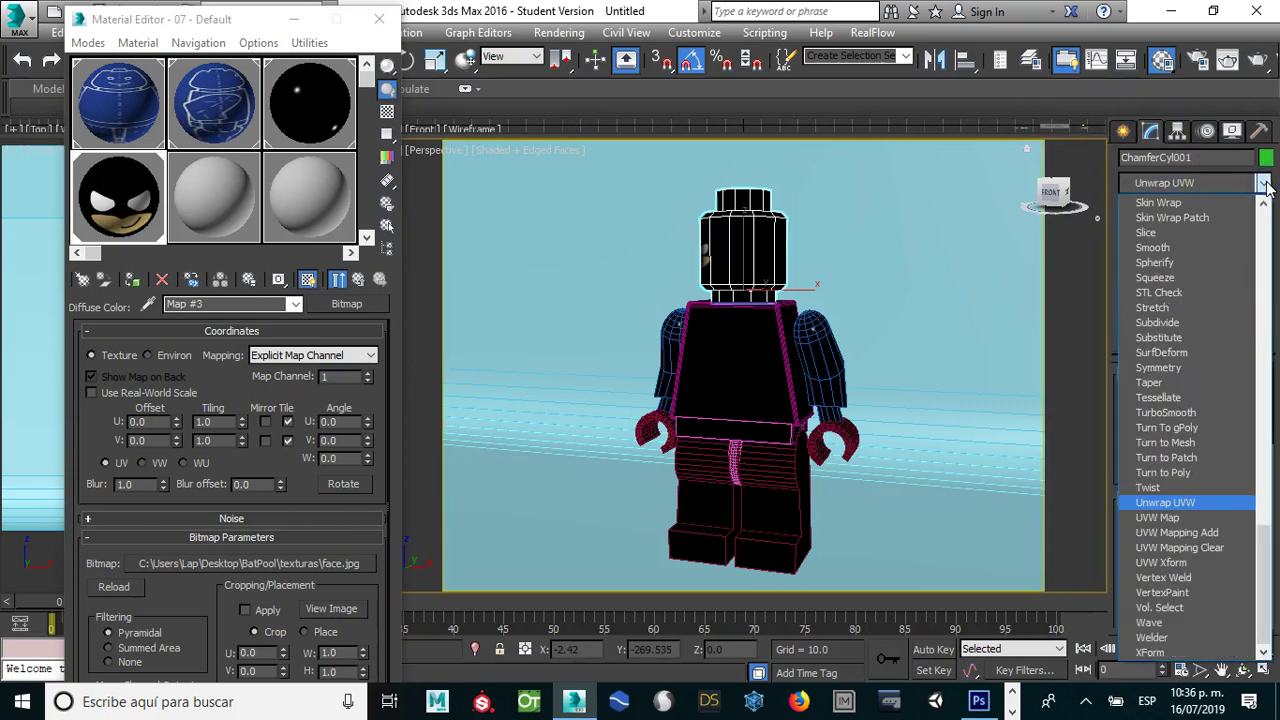
key("u")
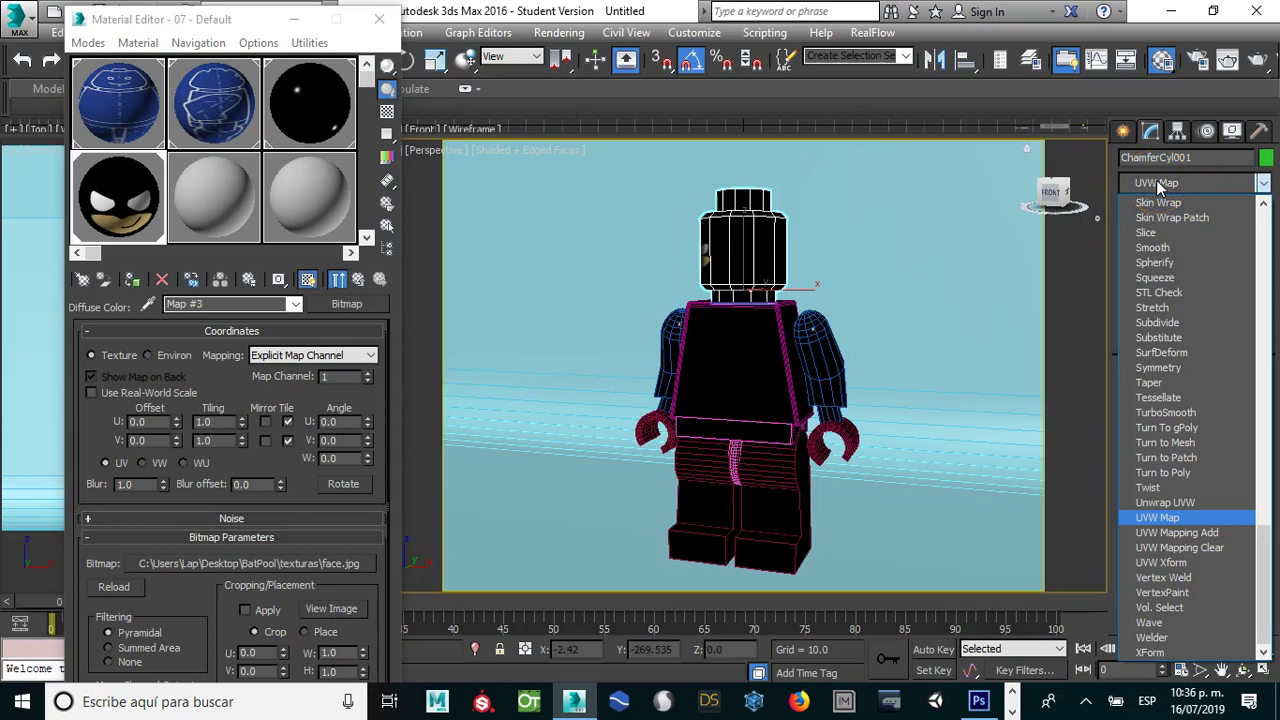
left_click(1158, 186)
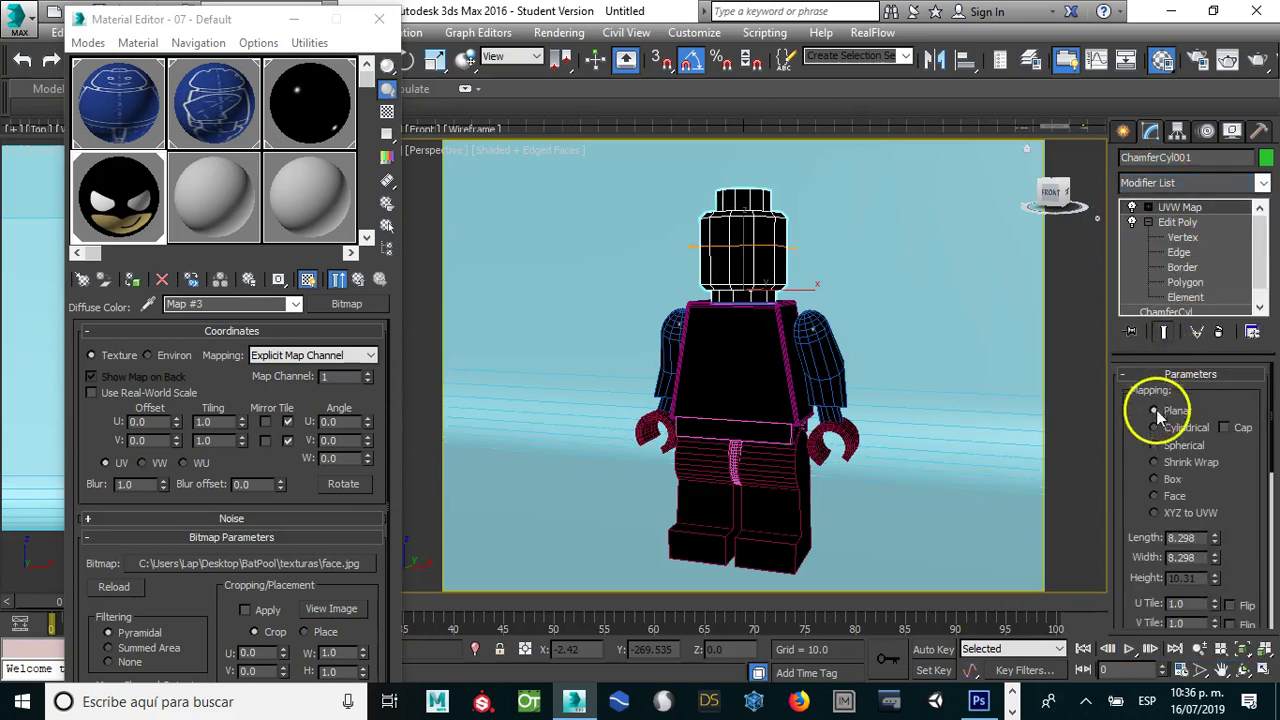
left_click(1154, 428)
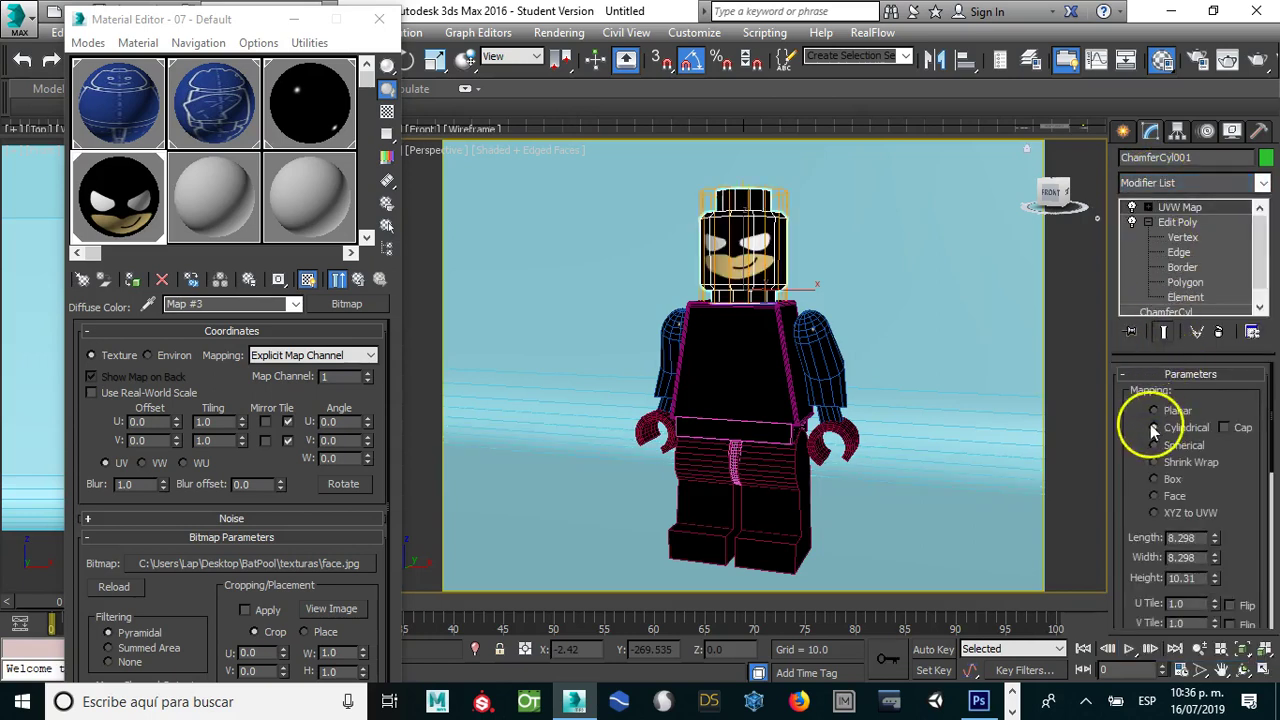
Step: Size the cylindrical mapping to Length 5.975, Width 8.381, Height 9.176 so the face fits
scroll(735, 250, "up", 5)
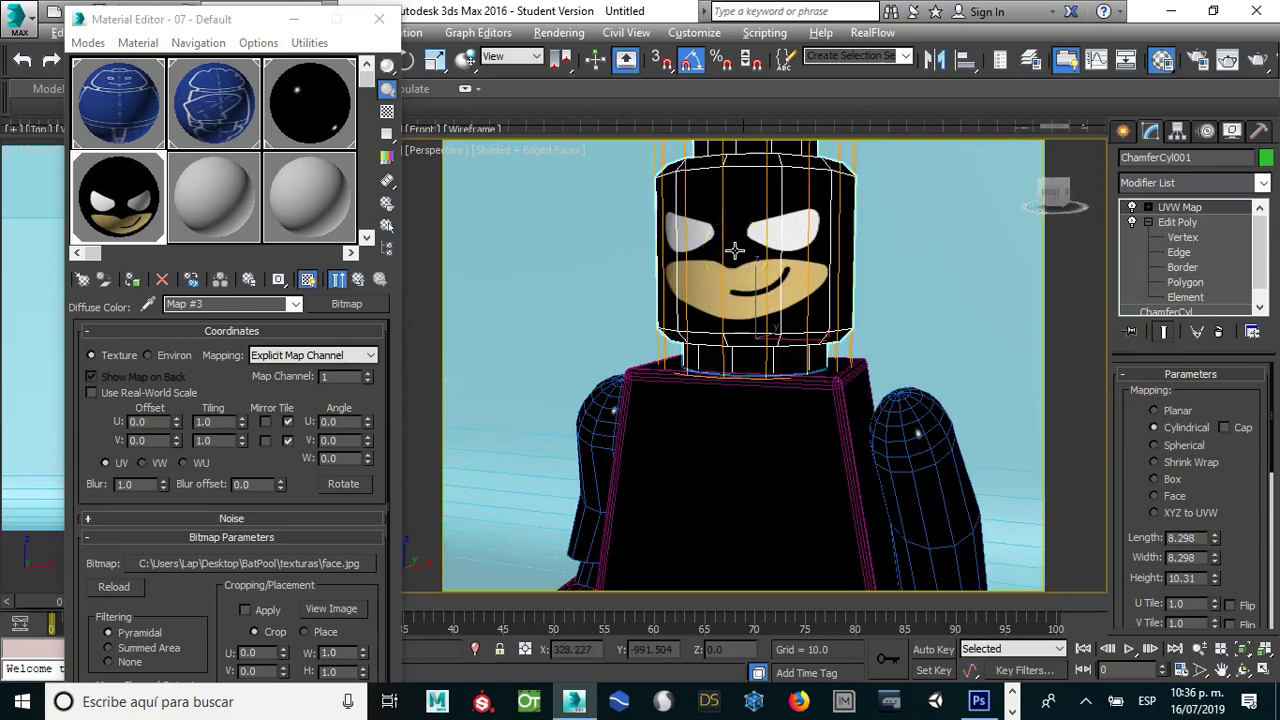
mouse_move(735, 250)
middle_mouse_down("alt")
mouse_move(906, 294)
mouse_move(680, 294)
mouse_move(719, 296)
mouse_move(720, 263)
mouse_move(749, 259)
middle_mouse_up("alt")
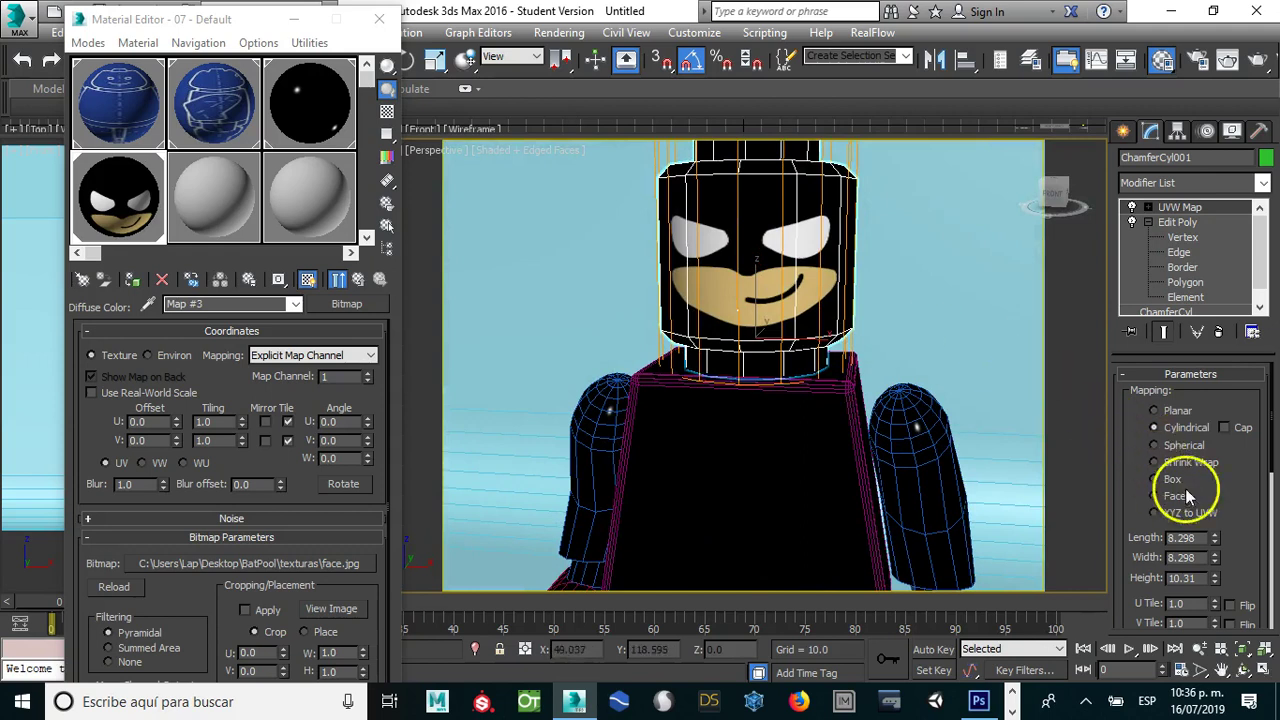
left_click_drag(1216, 538, 1213, 565)
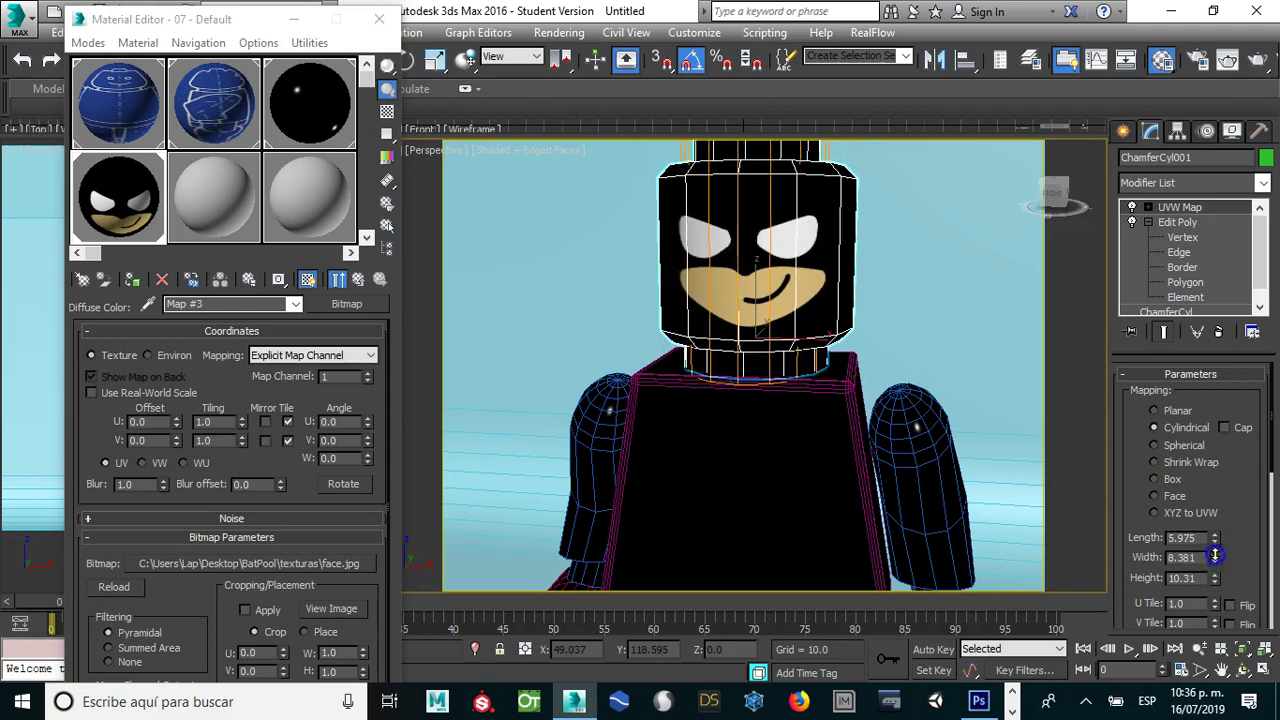
left_click_drag(1215, 578, 1210, 607)
scroll(1262, 453, "down", 1)
left_click_drag(1216, 537, 1214, 520)
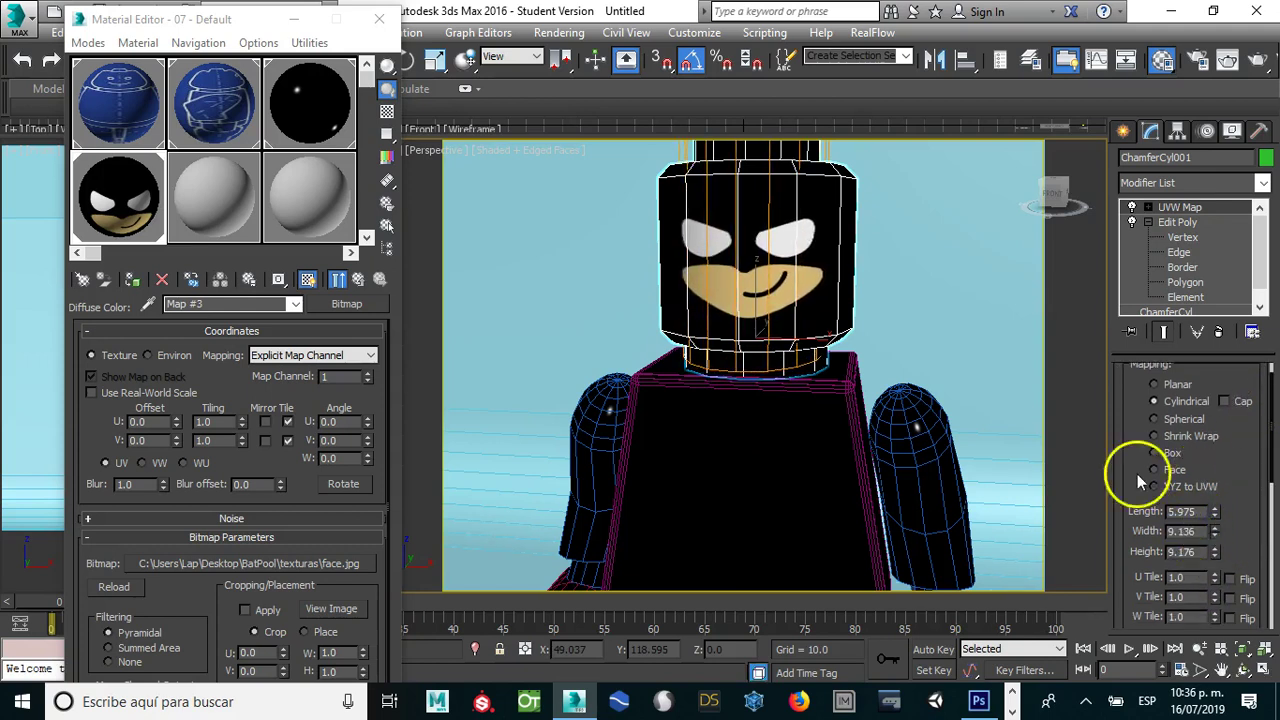
left_click_drag(1138, 481, 1118, 461)
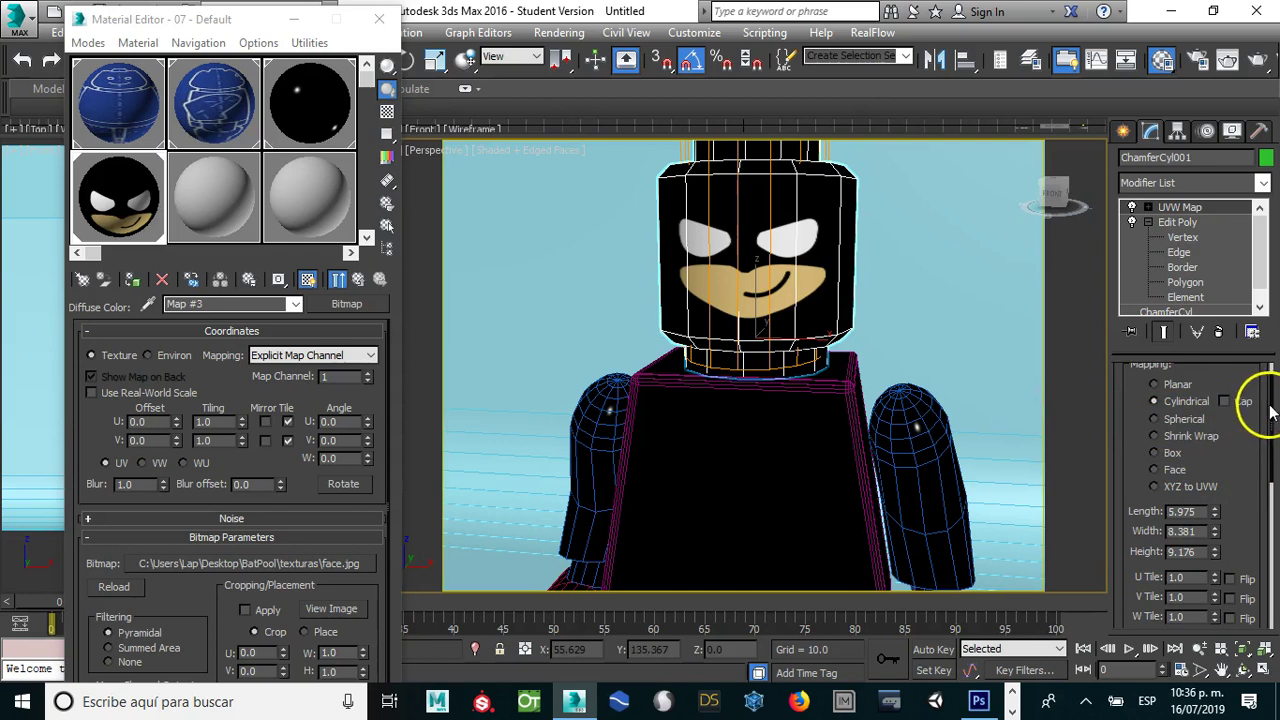
left_click_drag(1273, 410, 1272, 390)
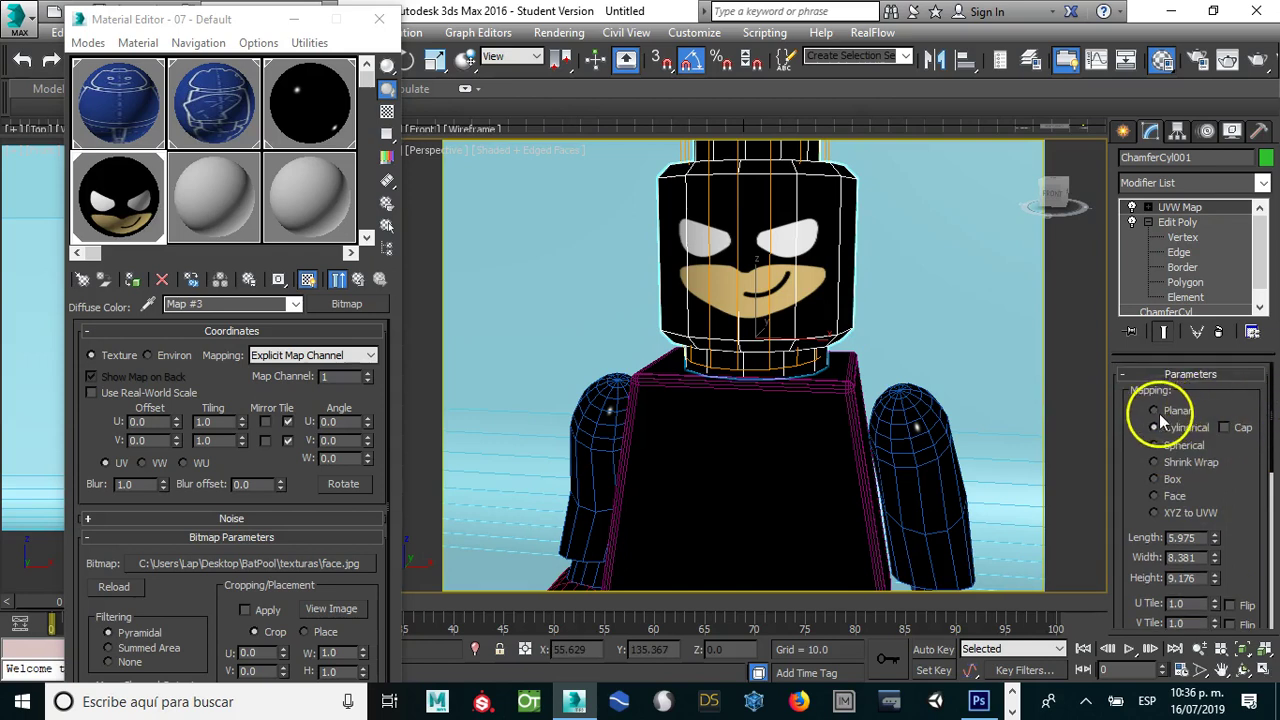
scroll(1275, 395, "down", 3)
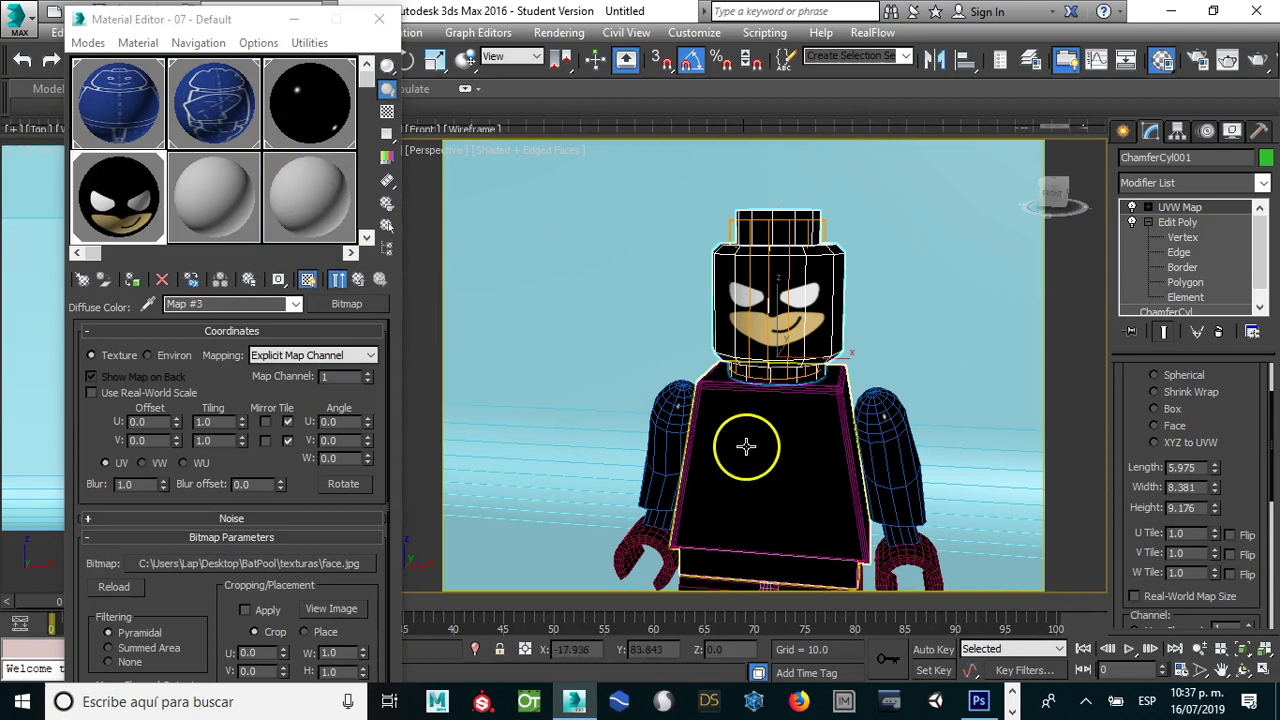
mouse_move(628, 391)
middle_mouse_down("alt")
mouse_move(737, 506)
mouse_move(689, 494)
mouse_move(868, 475)
middle_mouse_up("alt")
scroll(784, 475, "down", 3)
scroll(784, 453, "up", 2)
Step: Isolate the Line003 backdrop briefly, end isolation, then hide Line003
left_click(676, 301)
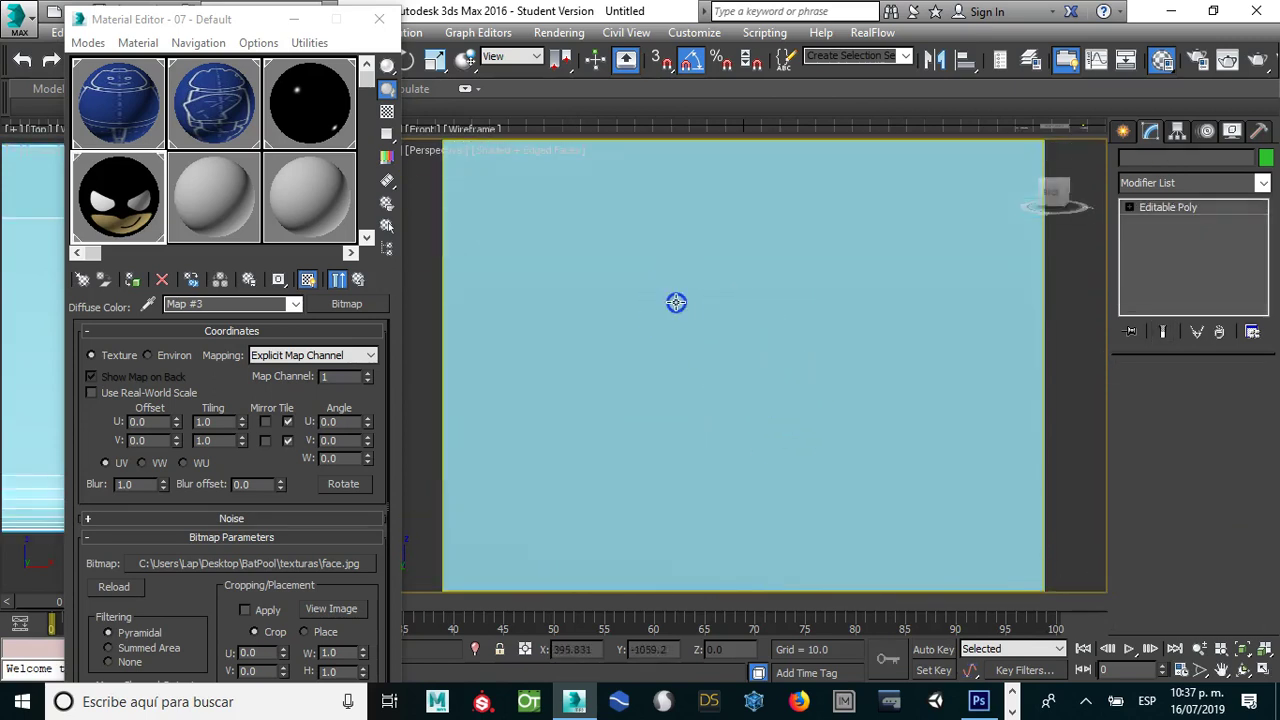
right_click(728, 314)
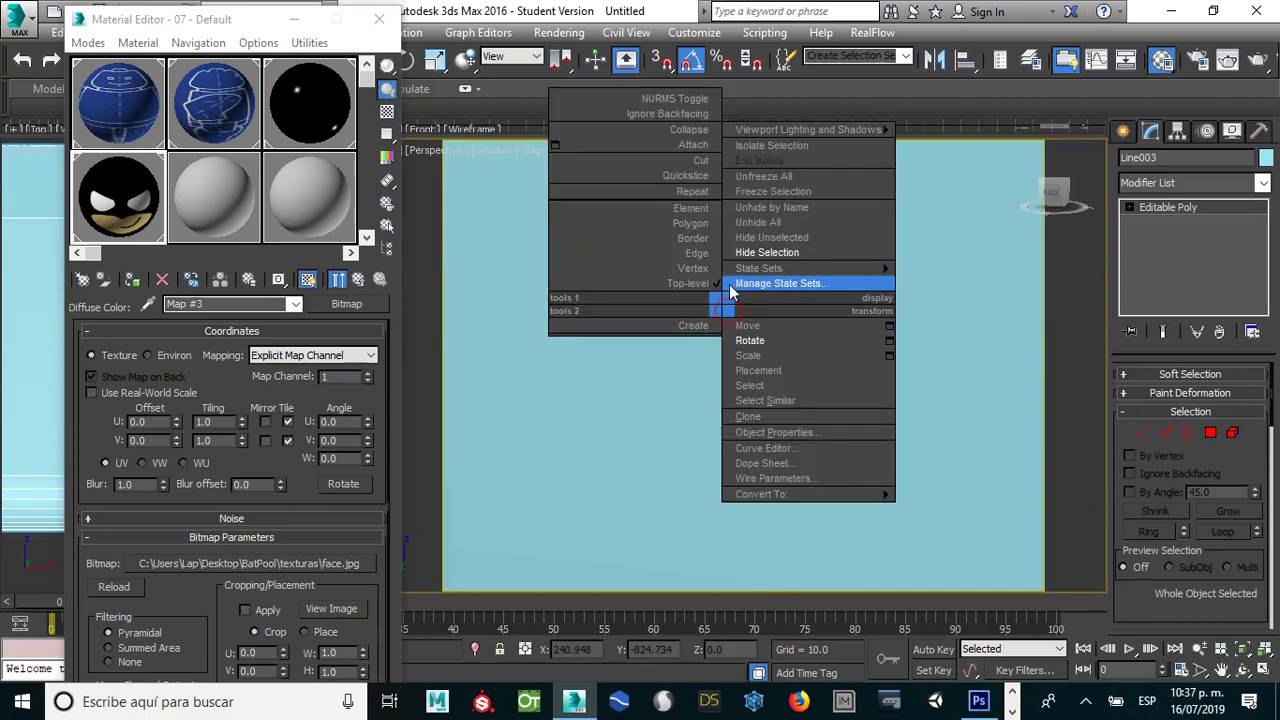
left_click(764, 147)
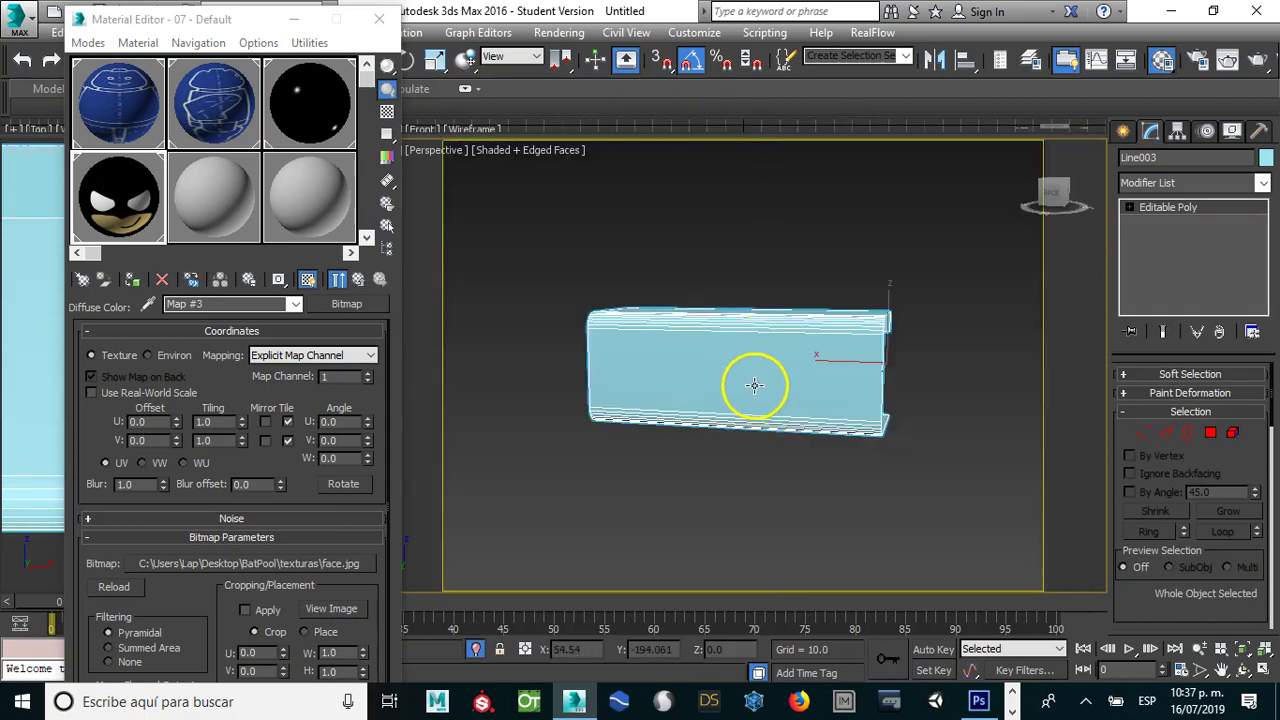
right_click(750, 374)
left_click(771, 232)
right_click(758, 358)
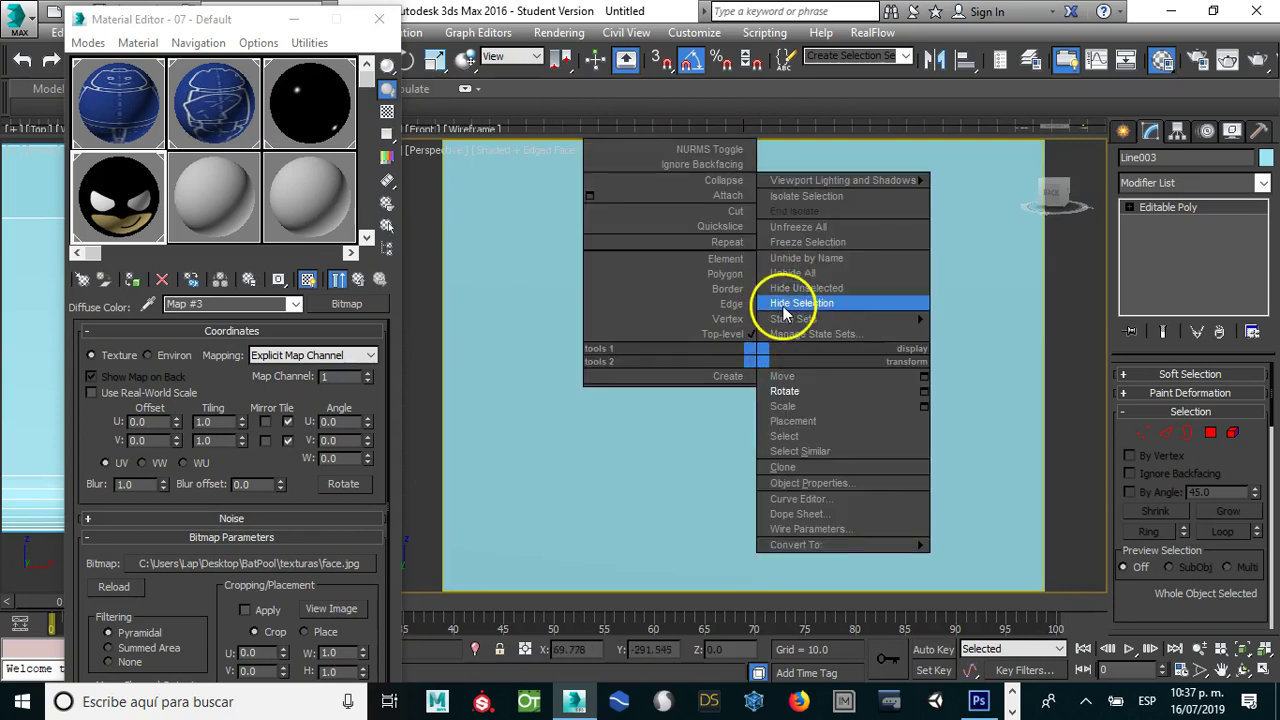
left_click(784, 305)
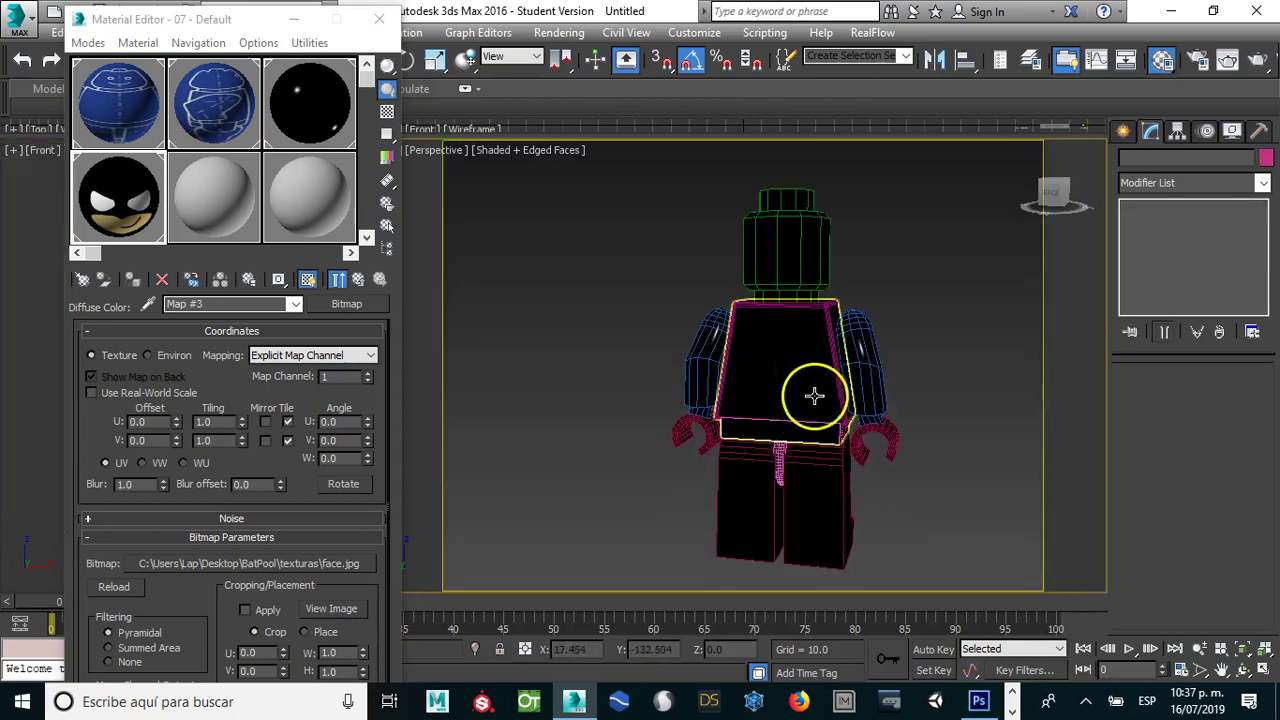
Step: Check the head's mapping, then select torso Box001 at its base Editable Poly level
middle_click_drag(726, 397, 966, 391, "alt")
mouse_move(696, 395)
middle_mouse_down("alt")
mouse_move(826, 397)
mouse_move(786, 403)
mouse_move(920, 386)
mouse_move(847, 396)
mouse_move(857, 408)
middle_mouse_up("alt")
left_click(737, 406)
left_click(1192, 273)
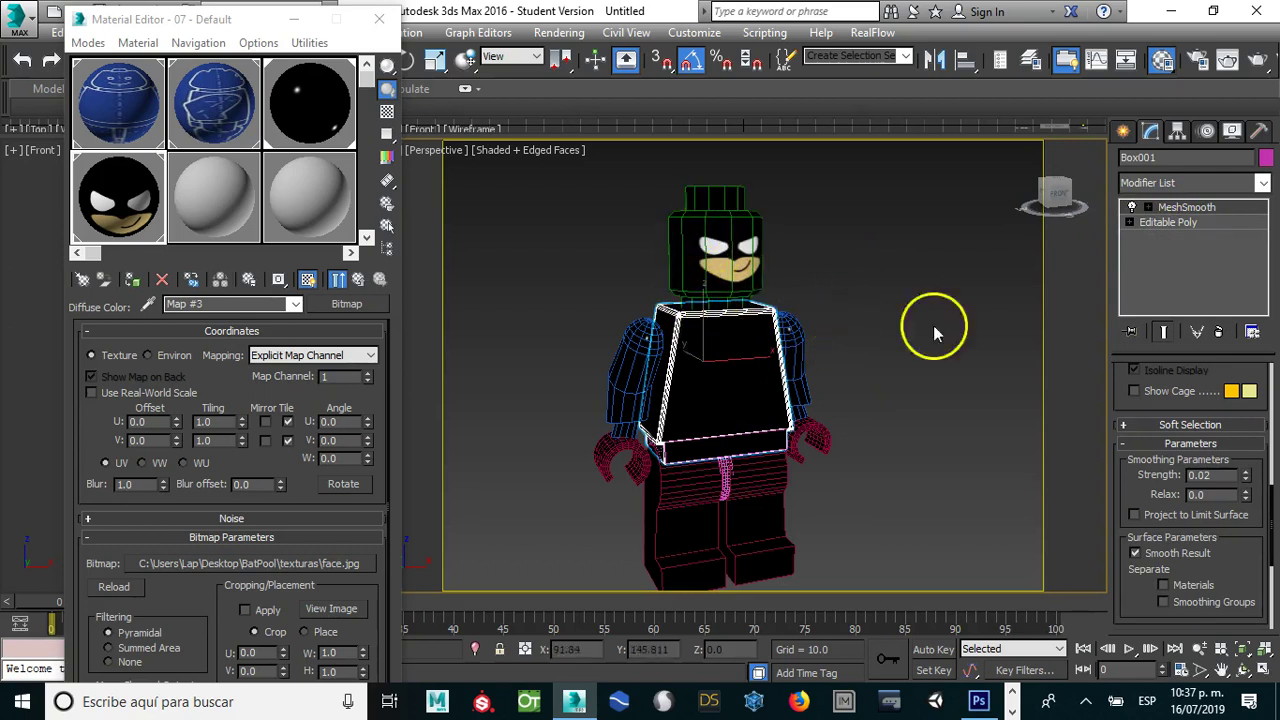
left_click(708, 240)
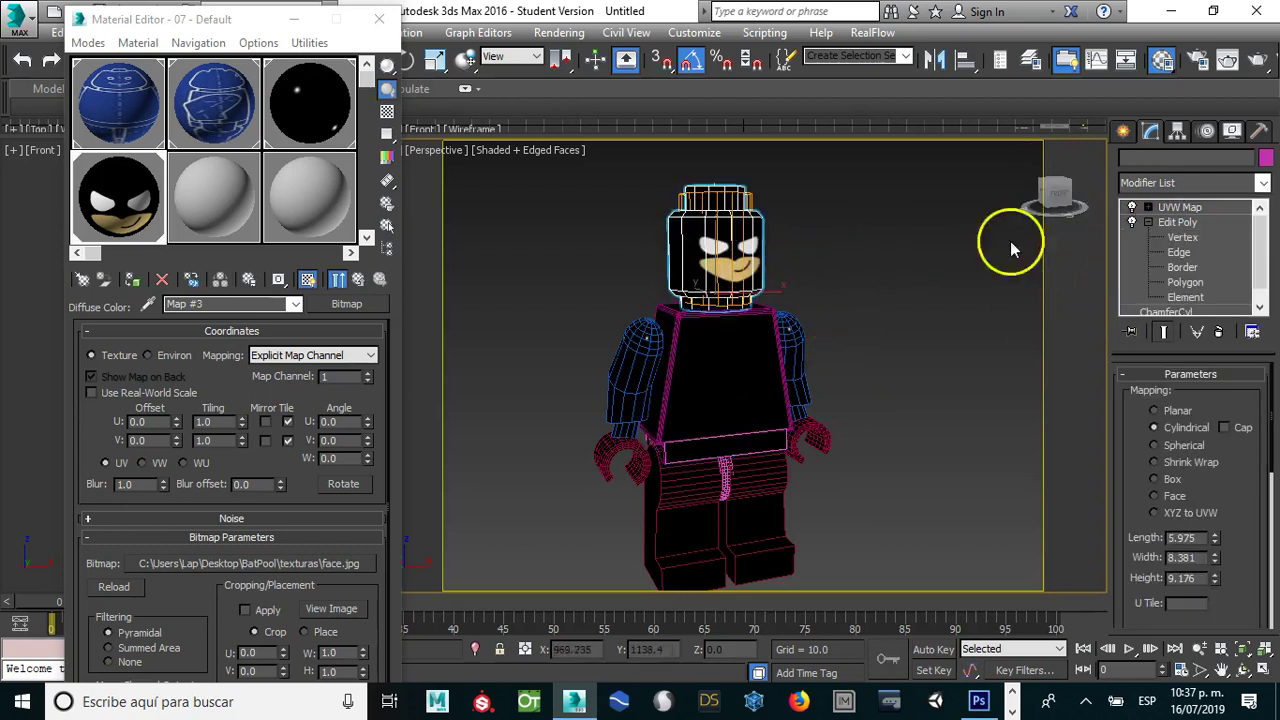
left_click(1150, 223)
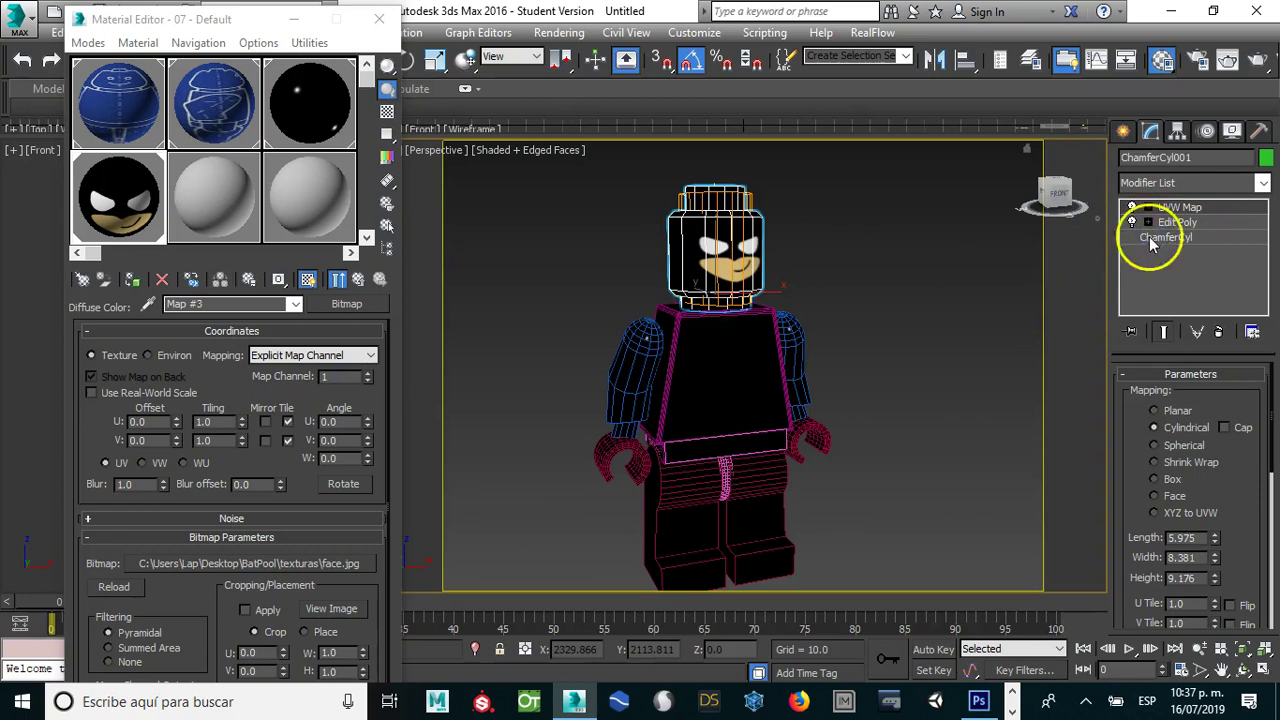
left_click(728, 335)
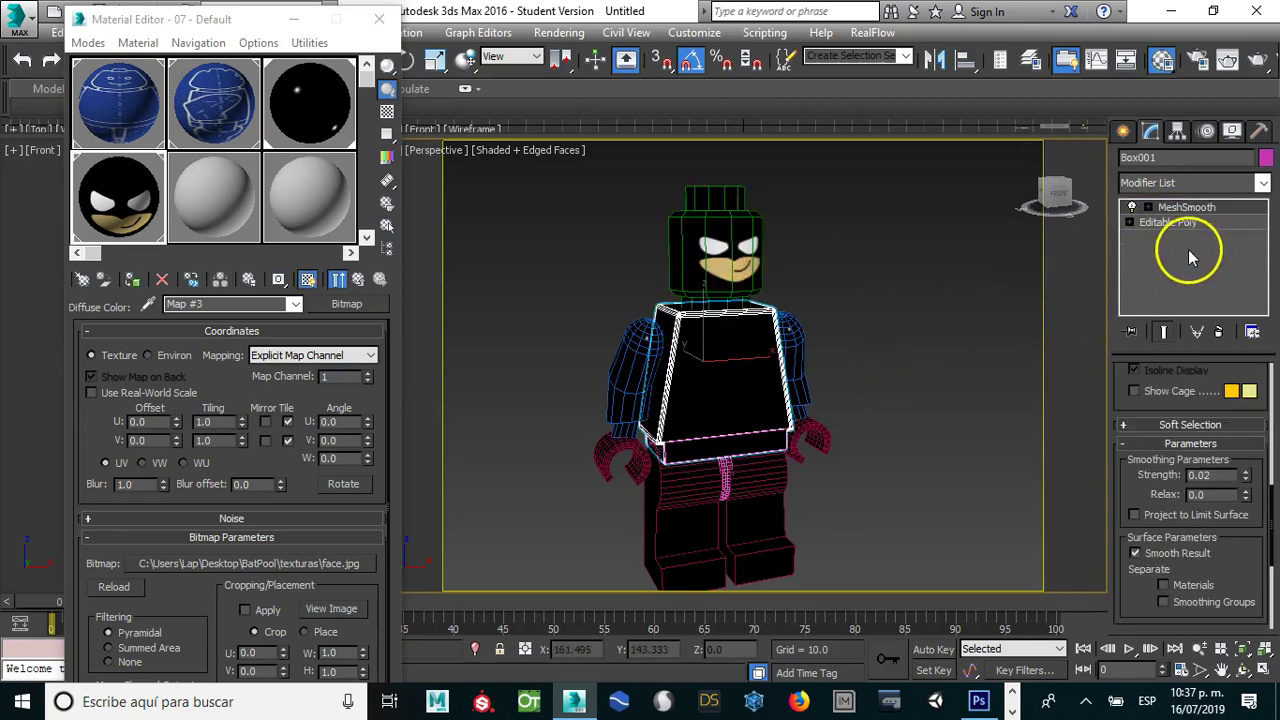
left_click(1174, 221)
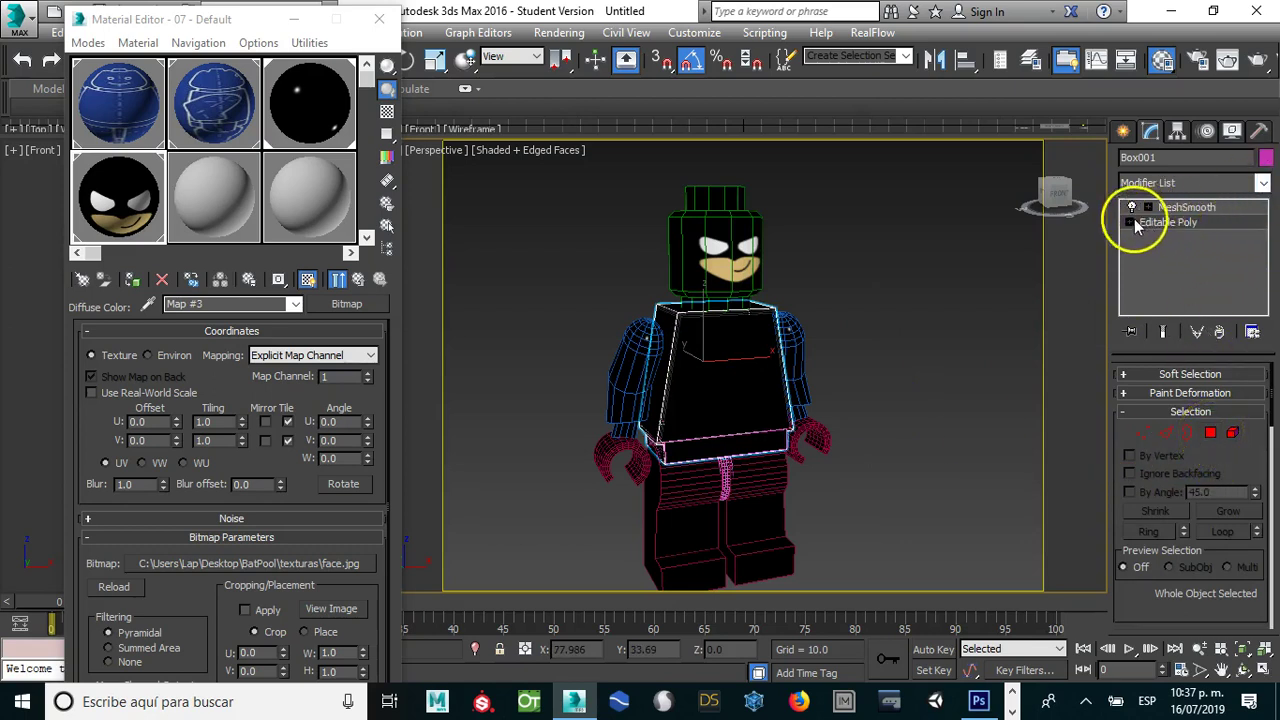
Step: Add an Unwrap UVW modifier to the torso and work at Polygon level
left_click(1263, 183)
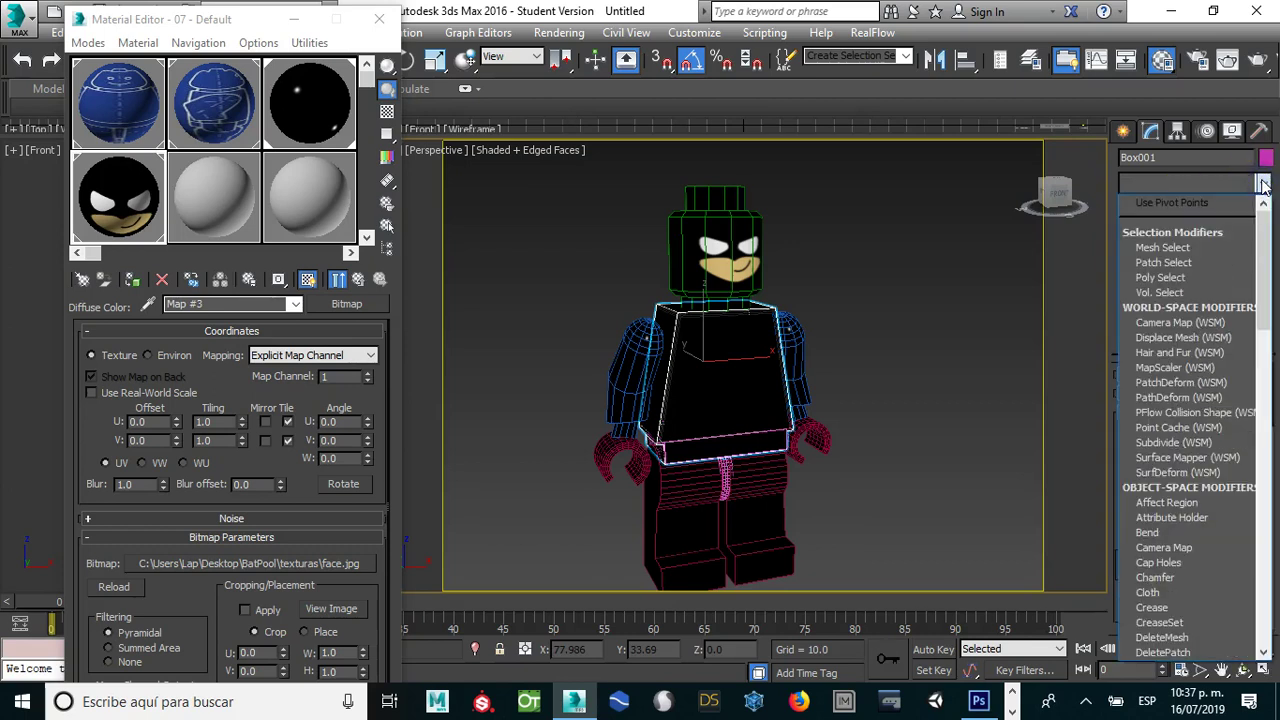
type("unwrap")
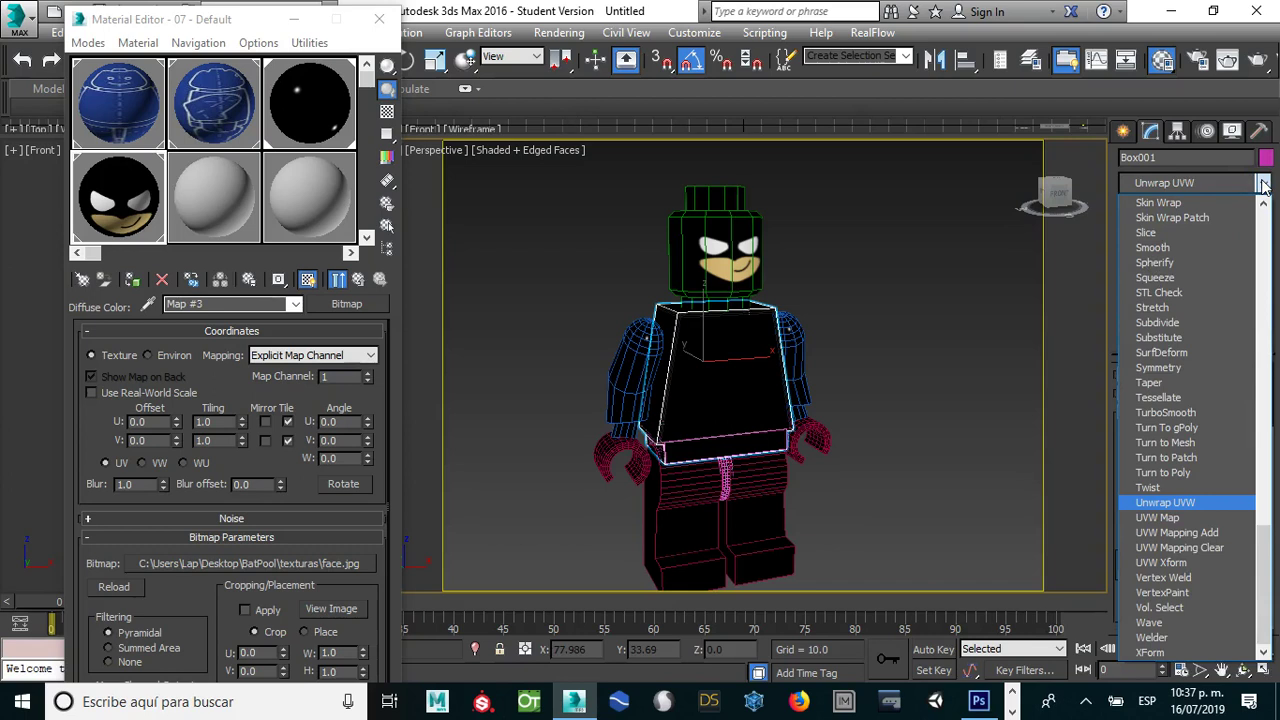
key("Return")
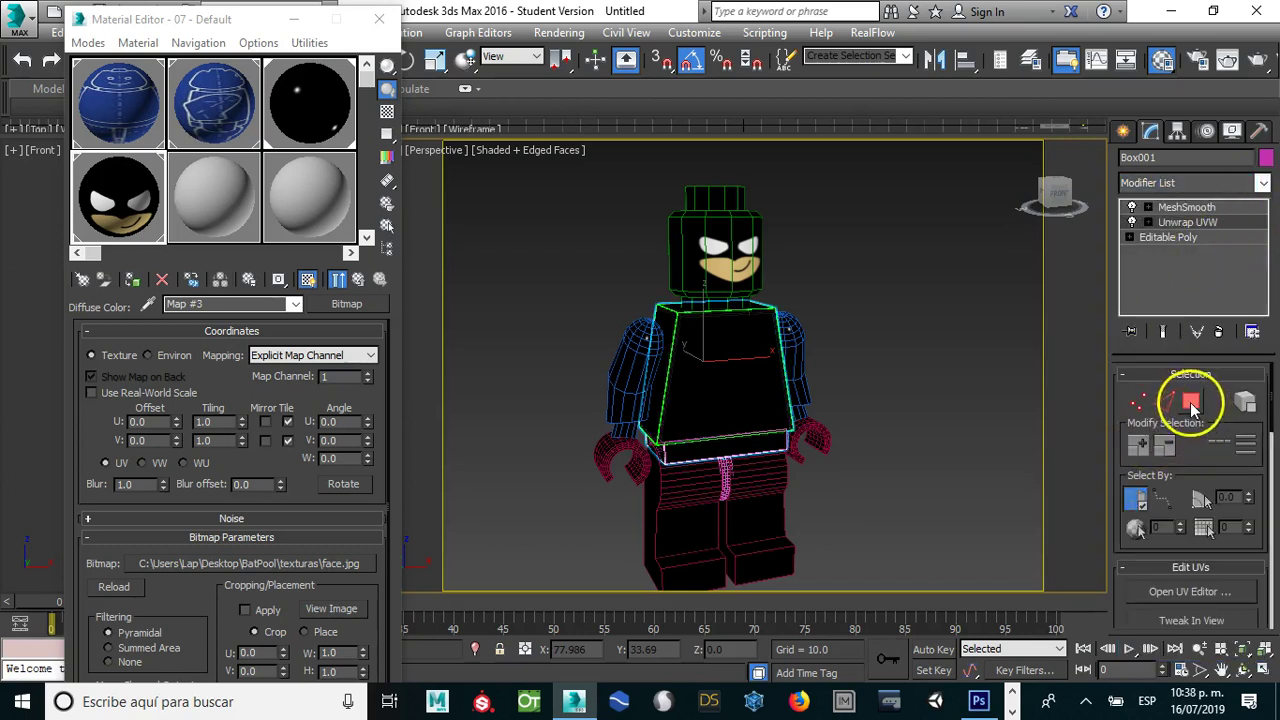
left_click(1190, 402)
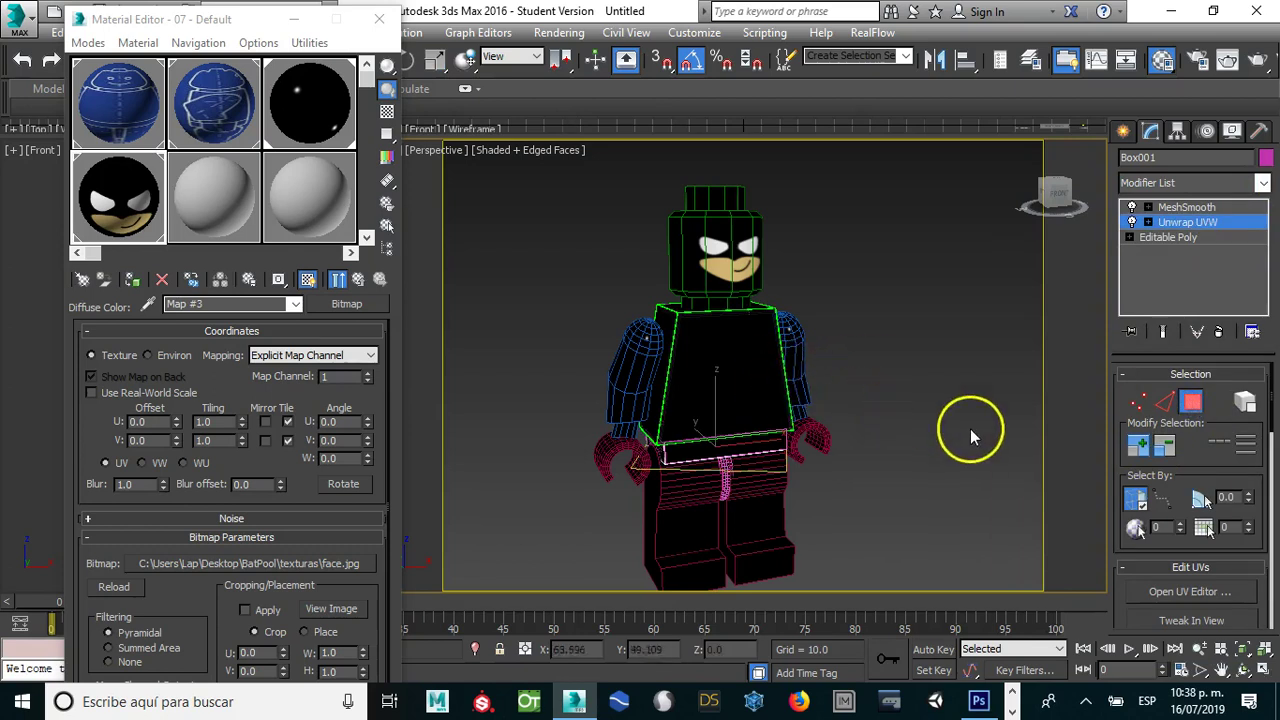
Step: Select all torso polygons, isolate the torso, and open the UV editor
left_click(837, 416)
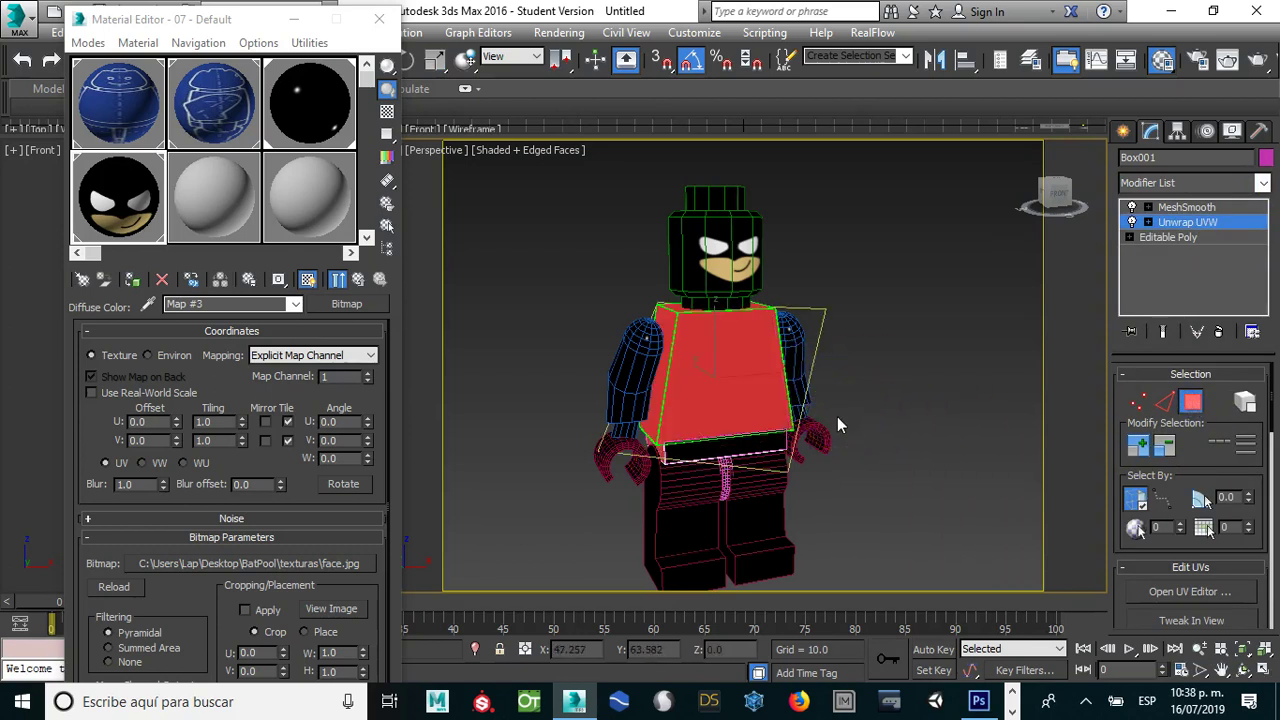
right_click(723, 363)
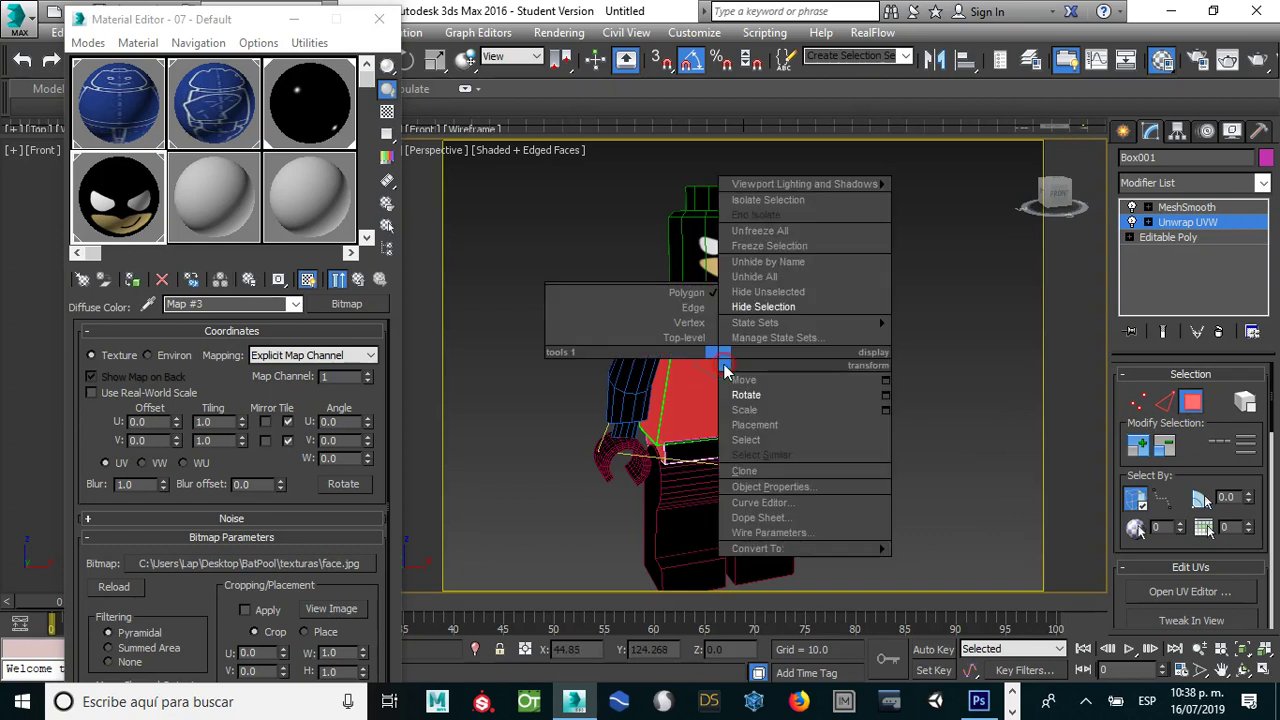
left_click(758, 197)
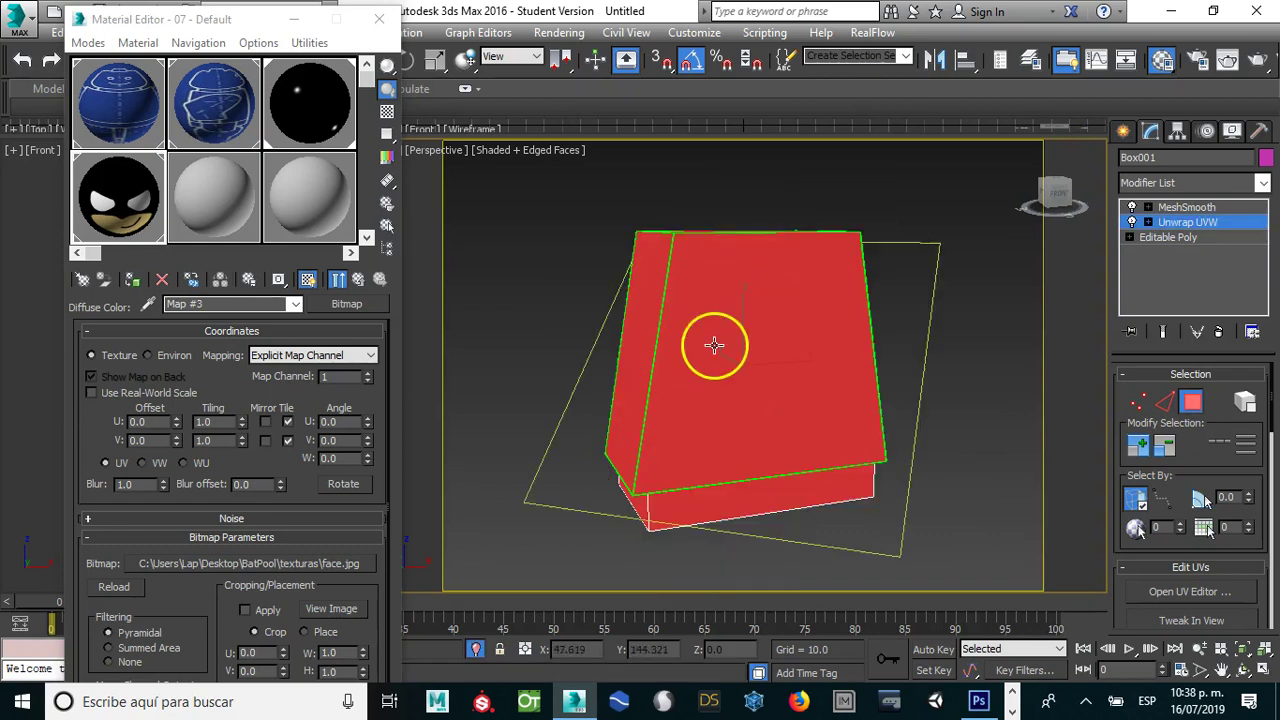
mouse_move(714, 345)
middle_mouse_down("alt")
mouse_move(739, 412)
mouse_move(789, 366)
mouse_move(740, 388)
middle_mouse_up("alt")
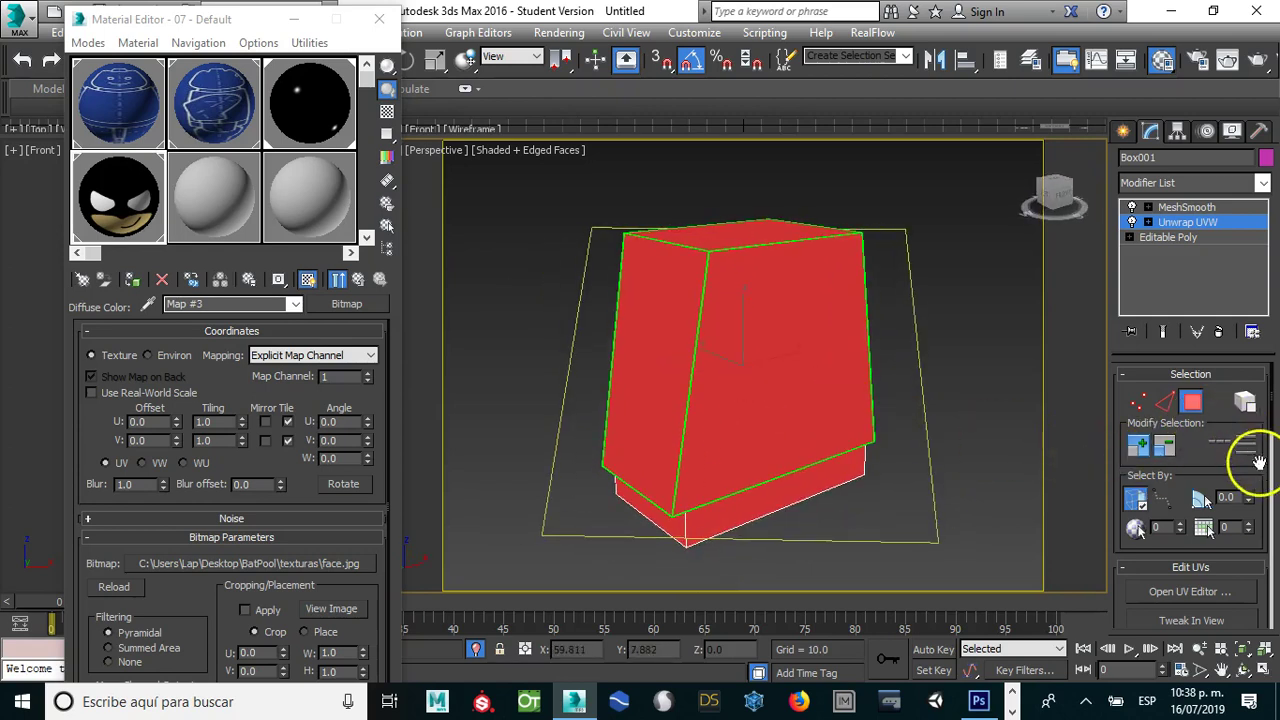
scroll(1264, 430, "down", 3)
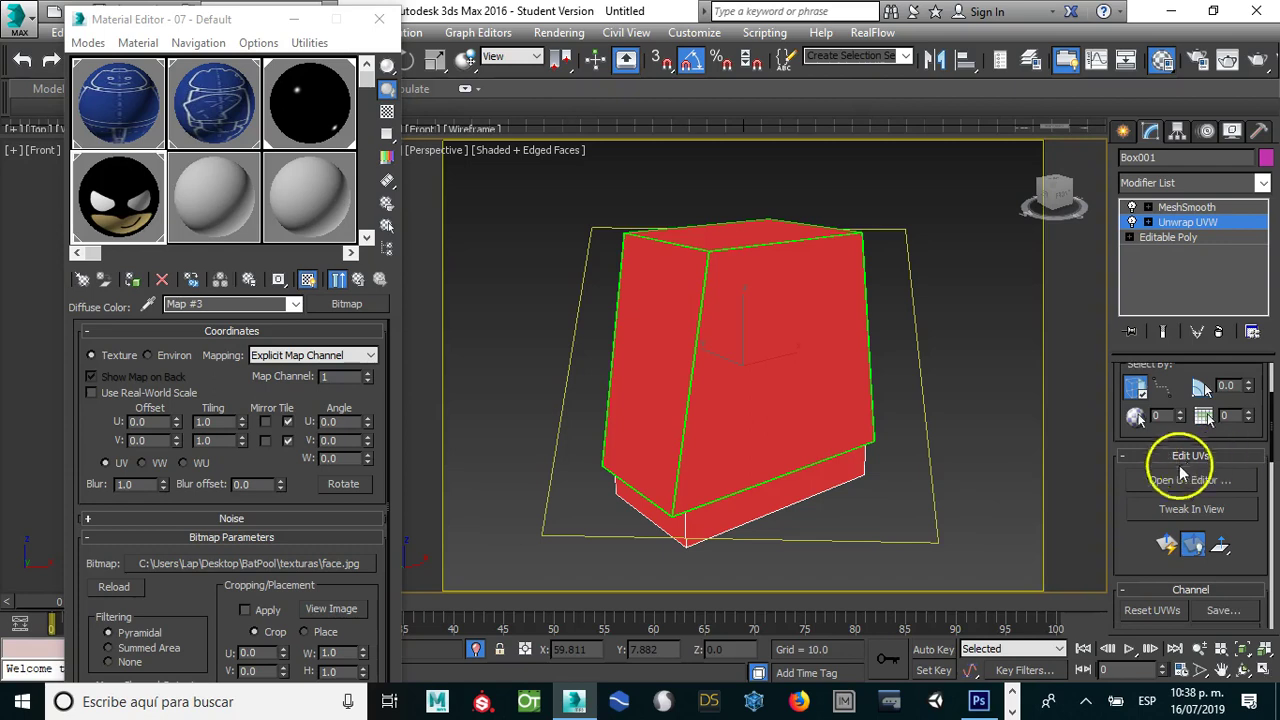
left_click(1161, 480)
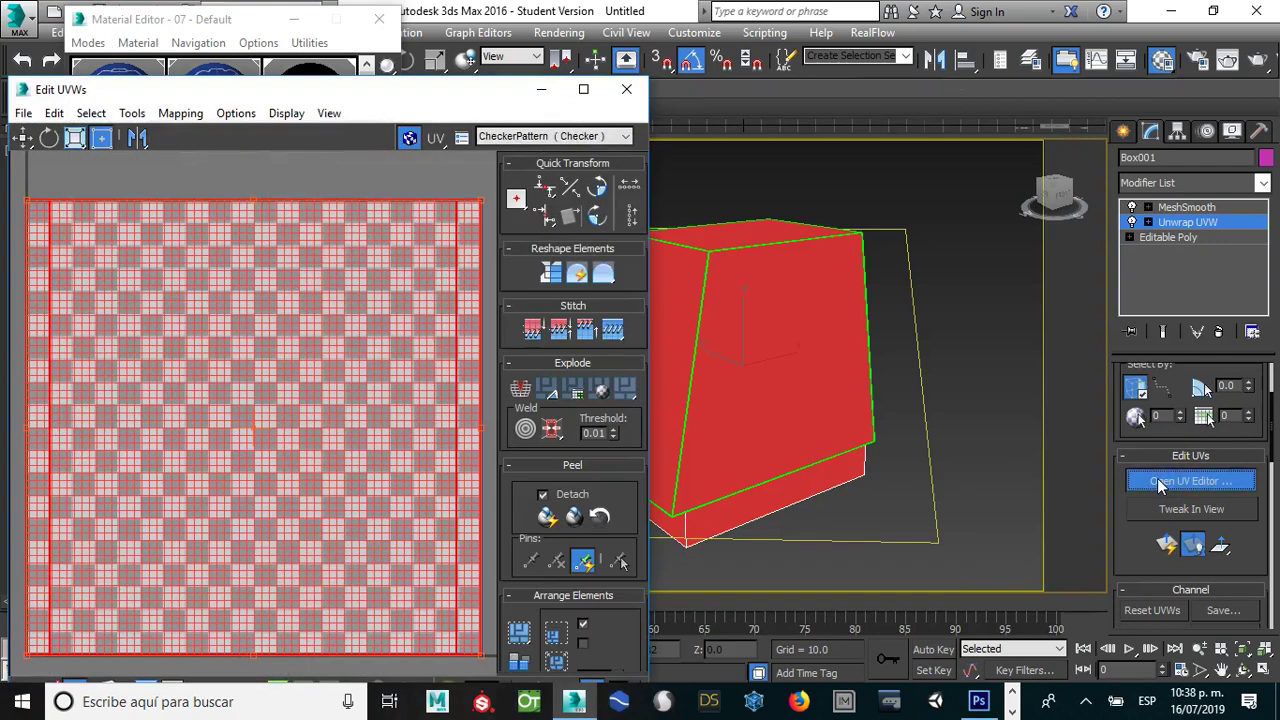
Step: Flatten the torso UVs into separate clusters with Flatten Mapping
left_click(178, 118)
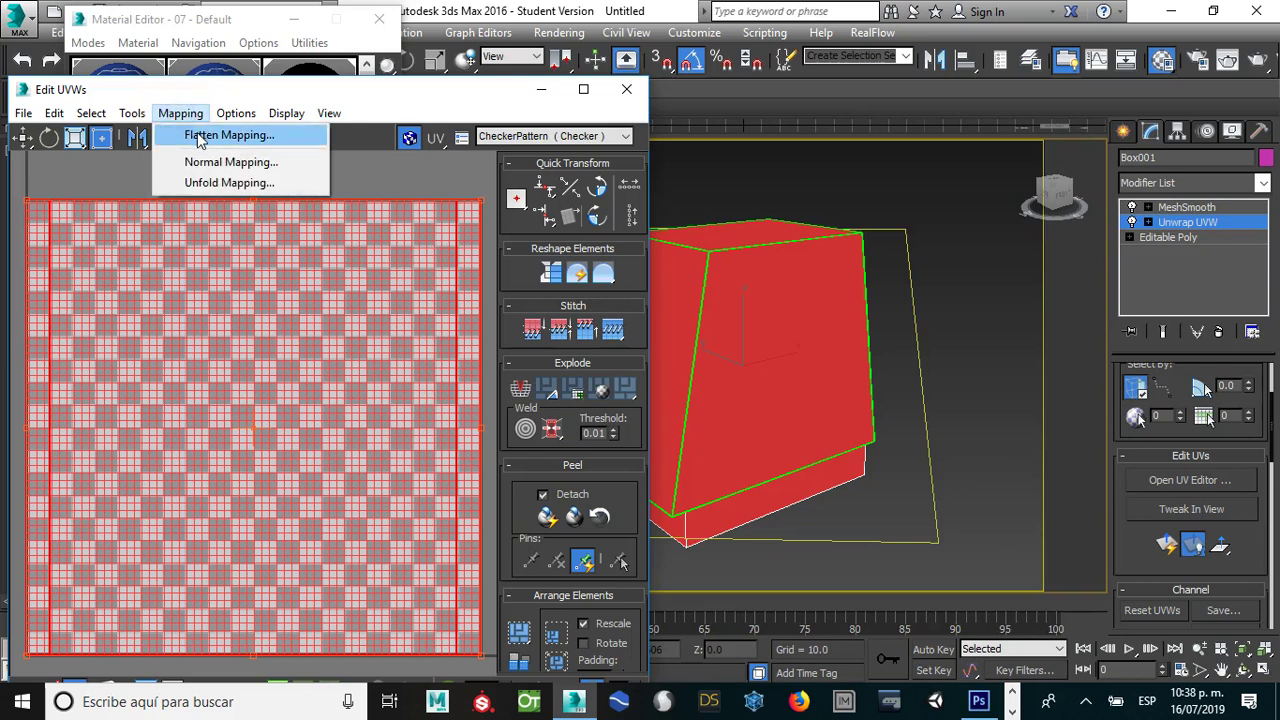
left_click(199, 137)
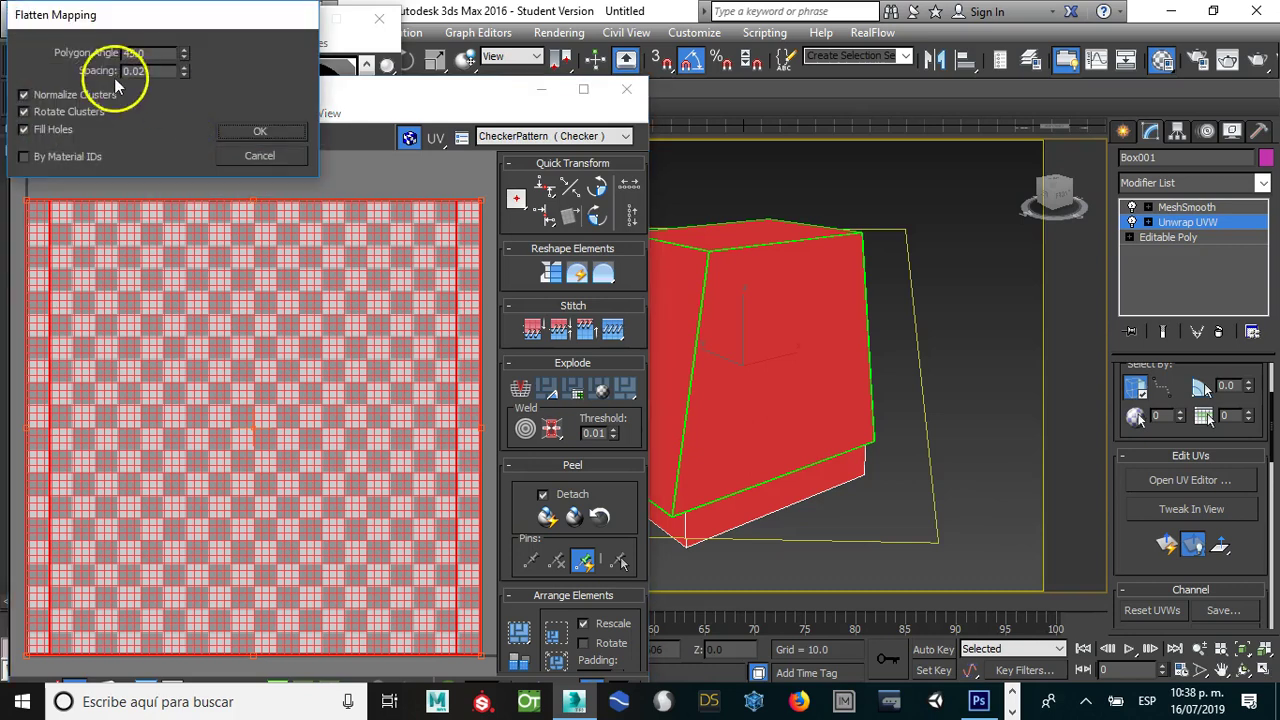
left_click(245, 138)
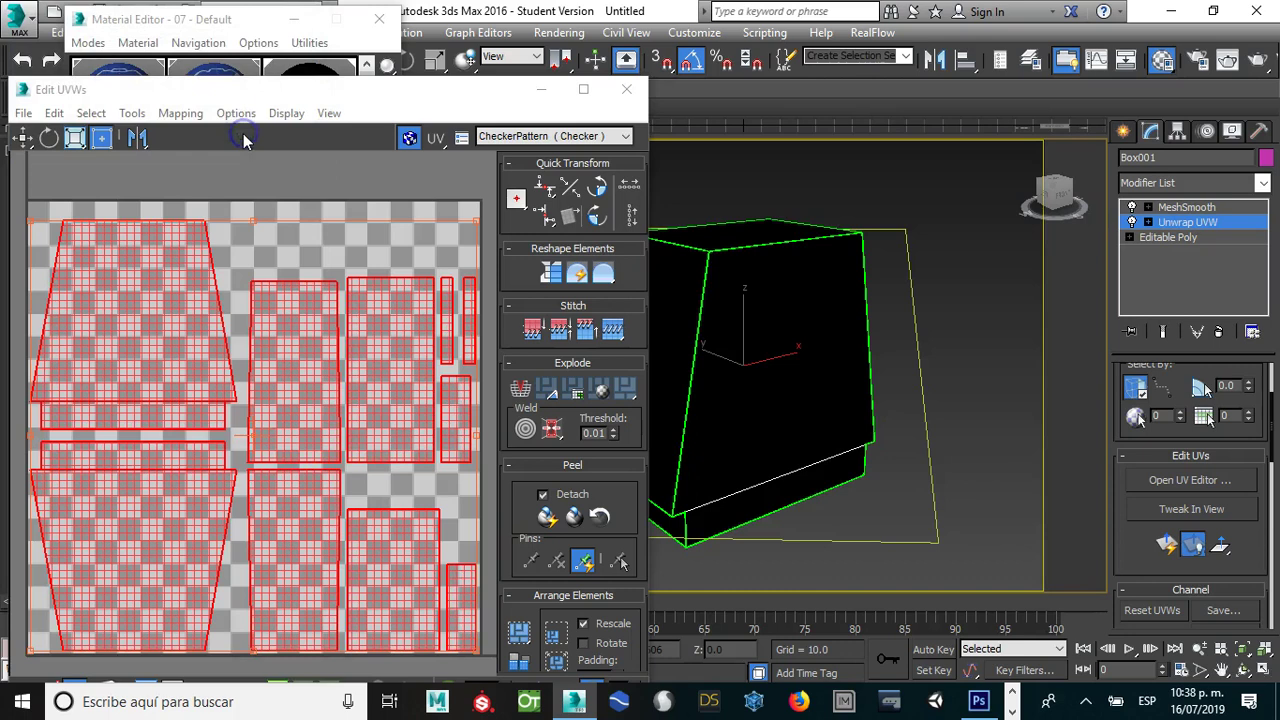
left_click_drag(378, 99, 394, 77)
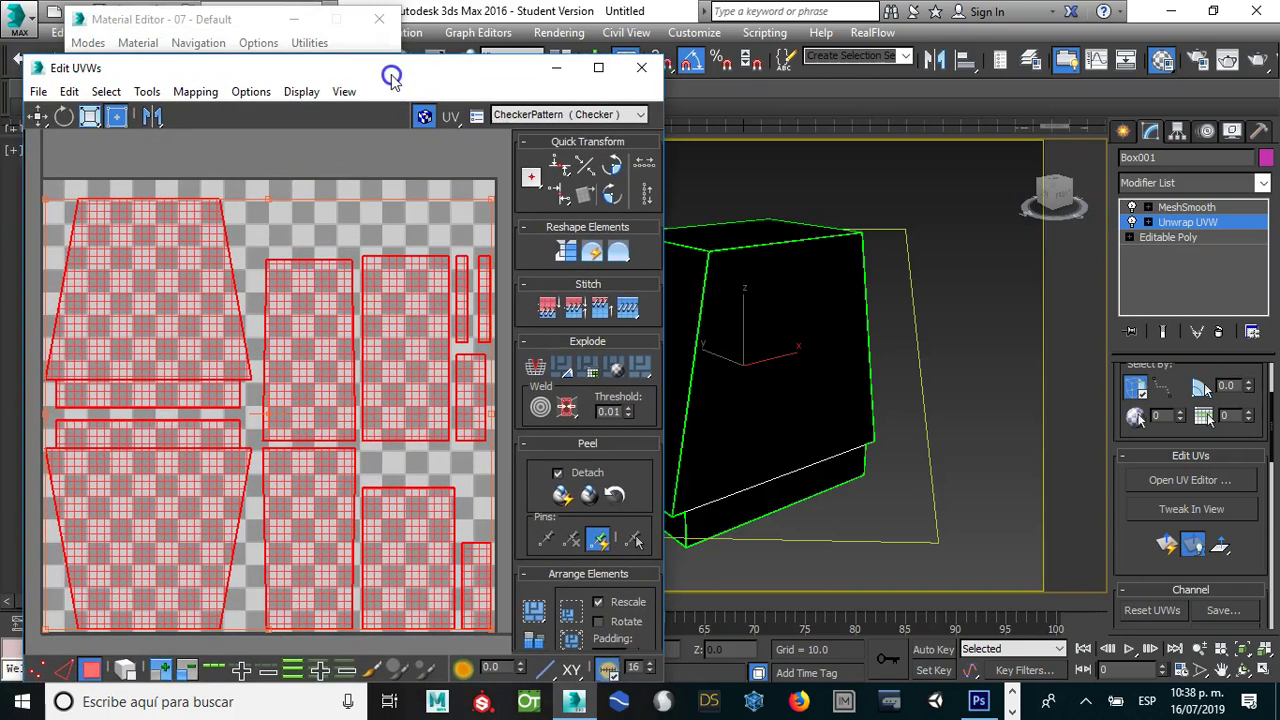
Step: Select the torso's front face, end isolation, and turn off the checker background
left_click(908, 187)
left_click(814, 306)
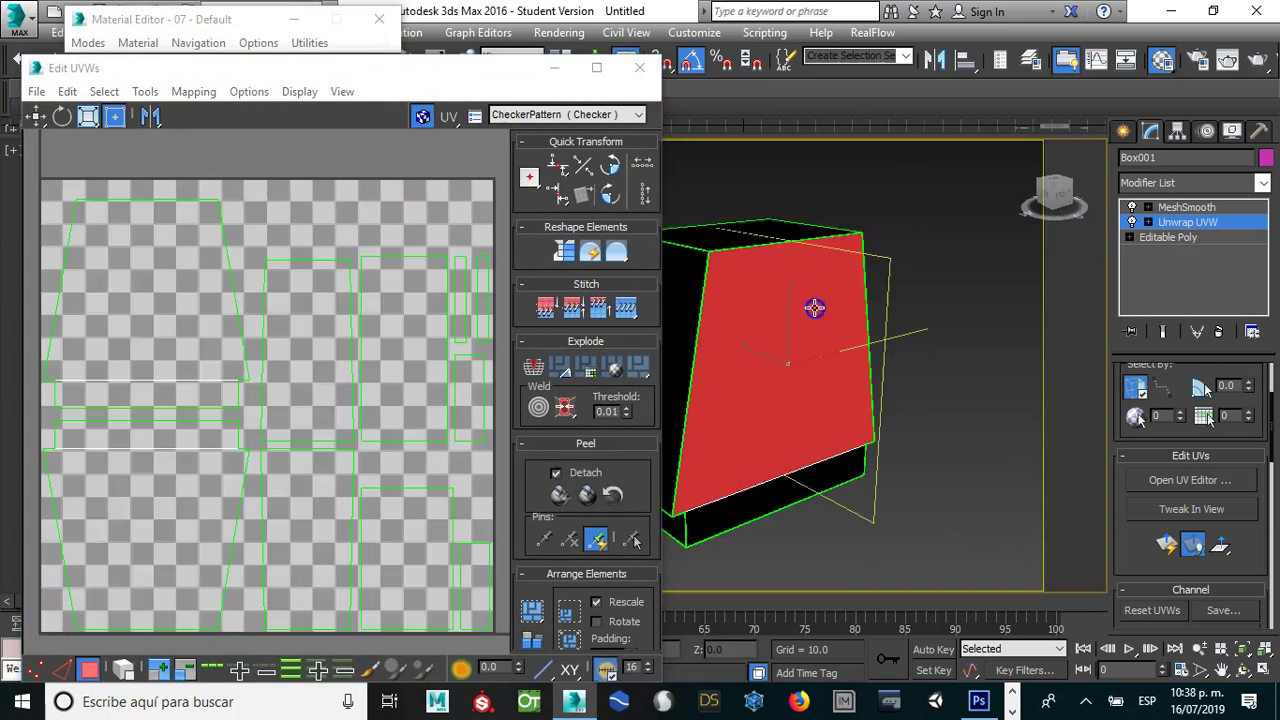
left_click(140, 530)
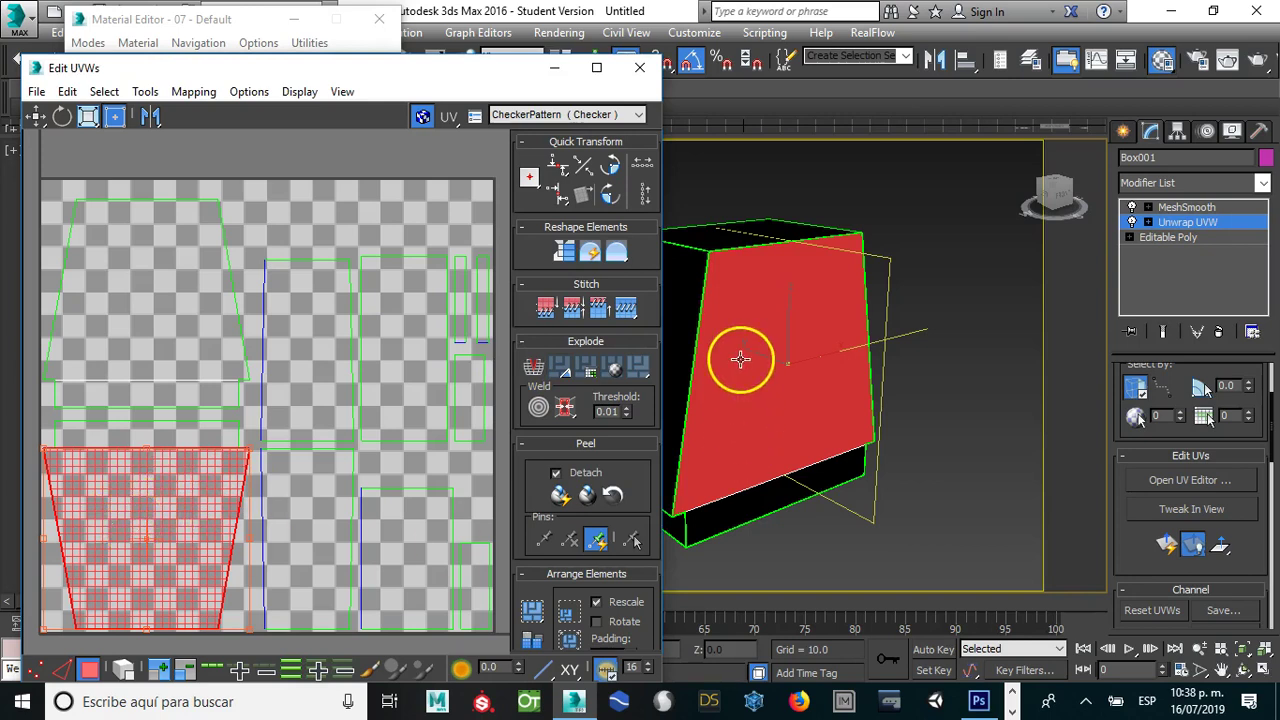
right_click(885, 212)
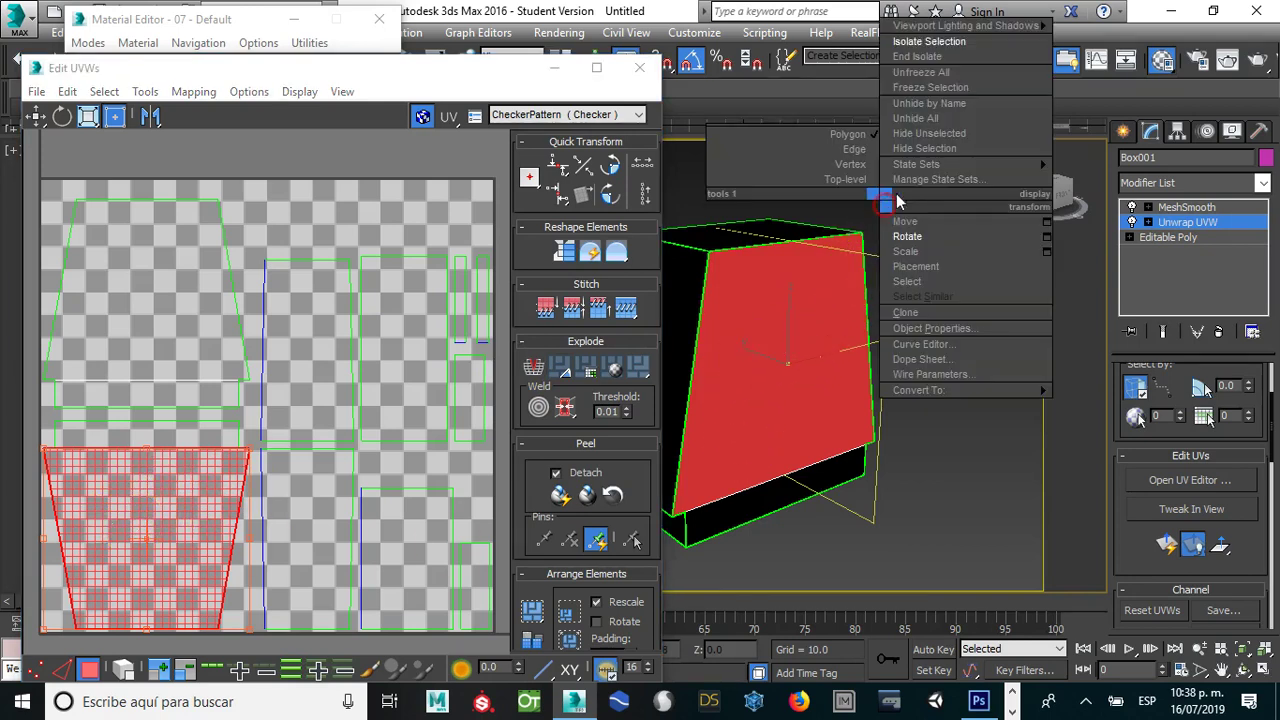
left_click(932, 57)
left_click(741, 347)
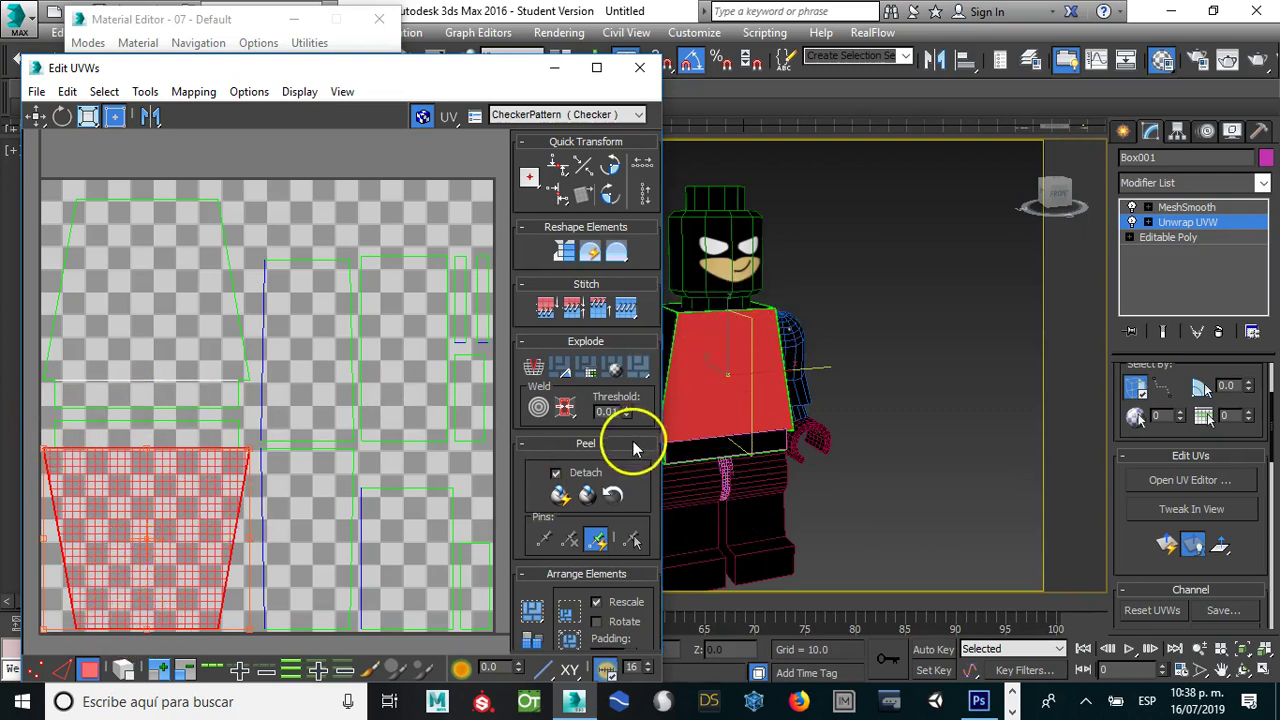
left_click(422, 116)
mouse_move(290, 75)
left_mouse_down()
mouse_move(357, 55)
mouse_move(369, 65)
left_mouse_up()
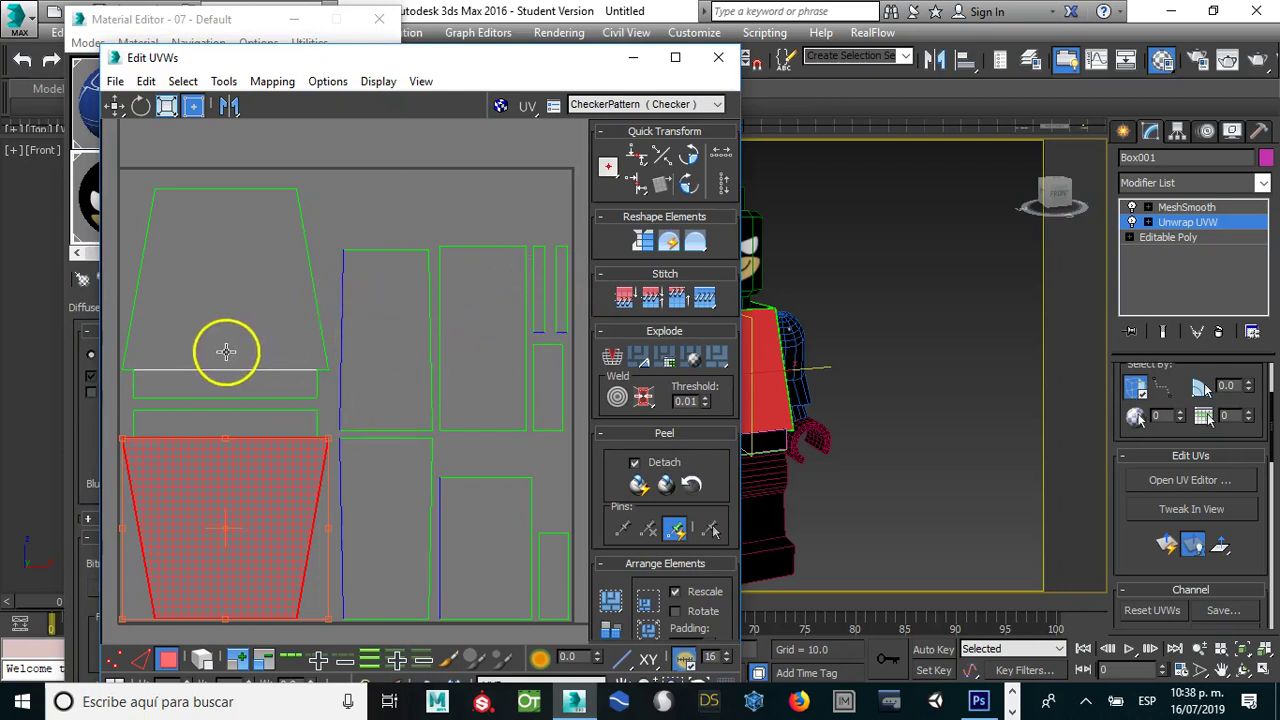
left_click(299, 393)
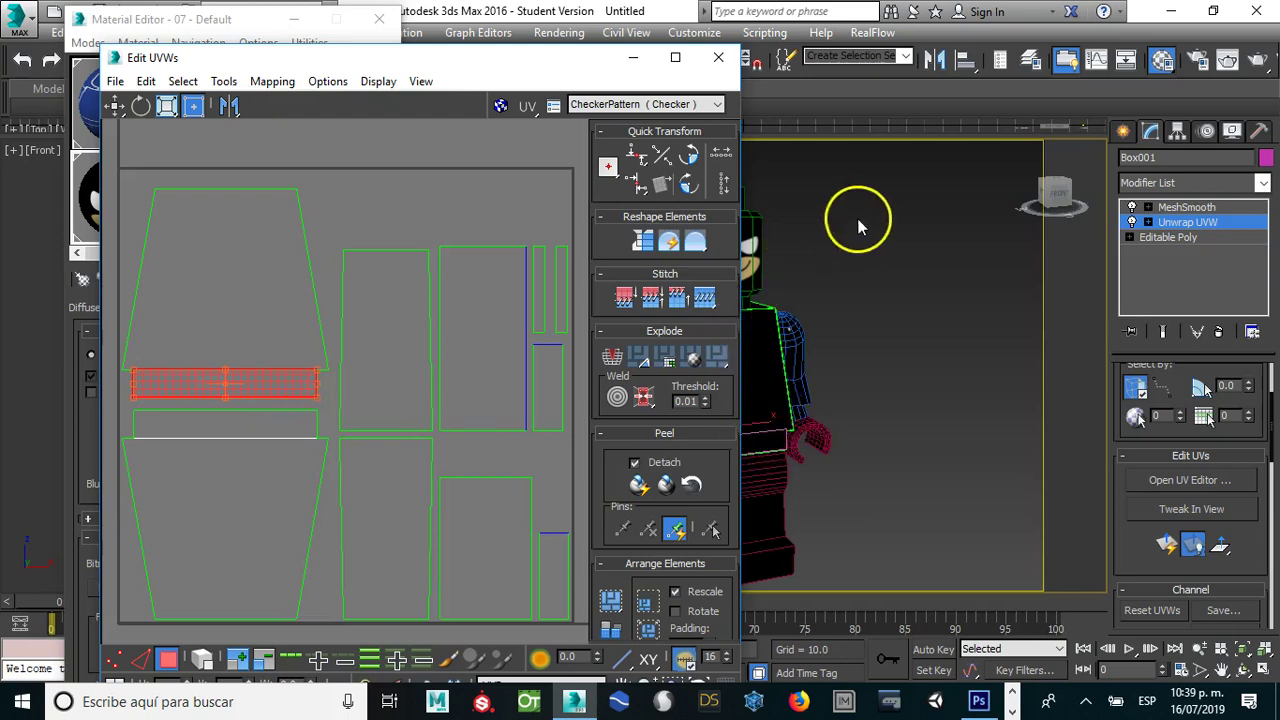
middle_click_drag(843, 258, 971, 253)
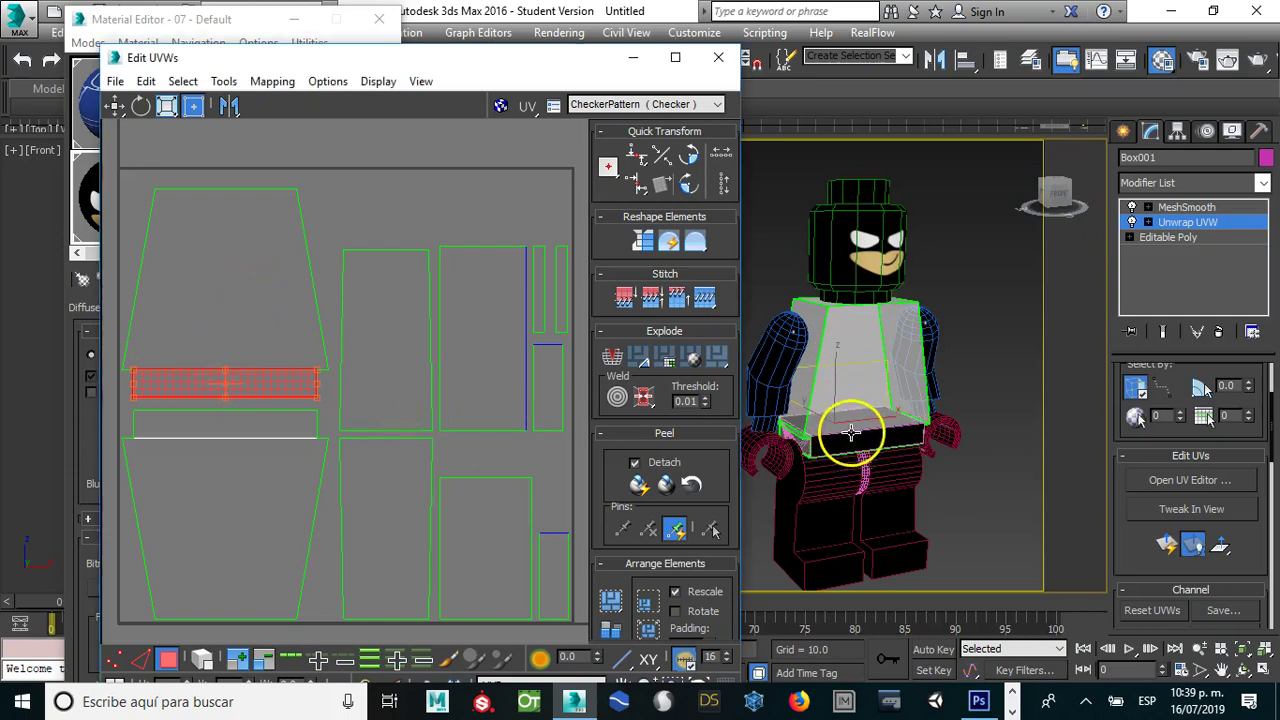
left_click(256, 292)
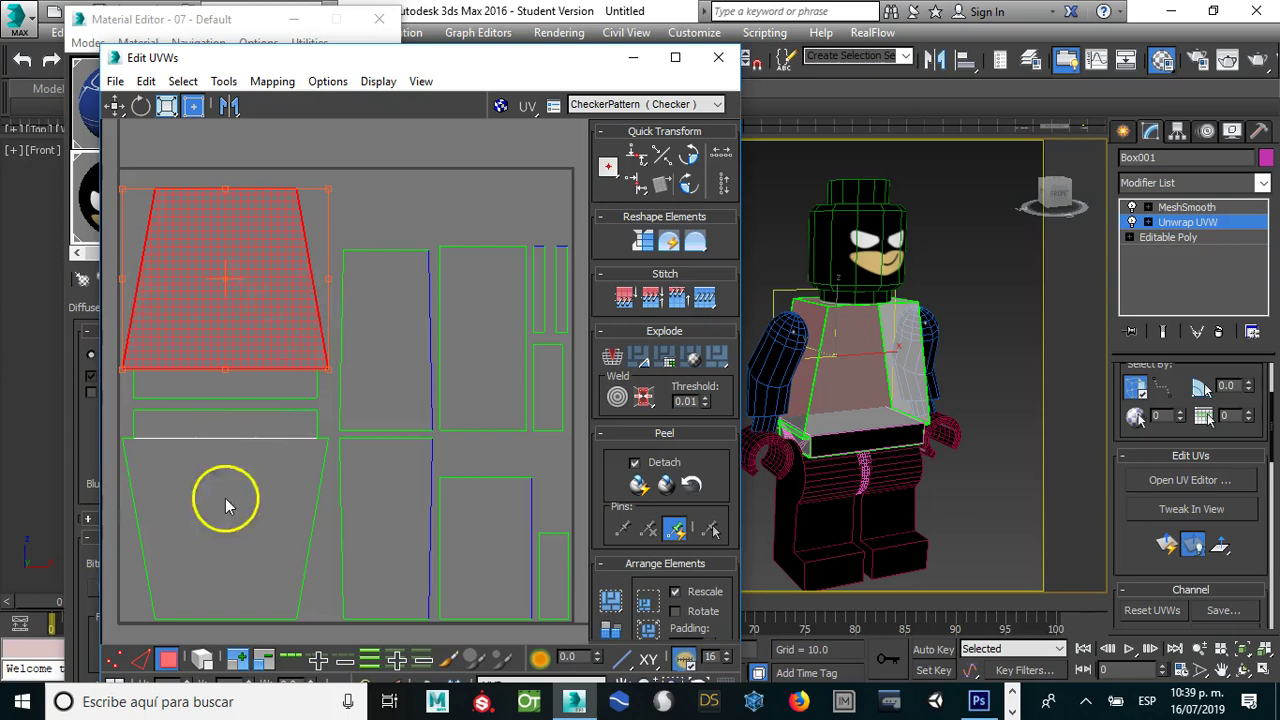
left_click(815, 323)
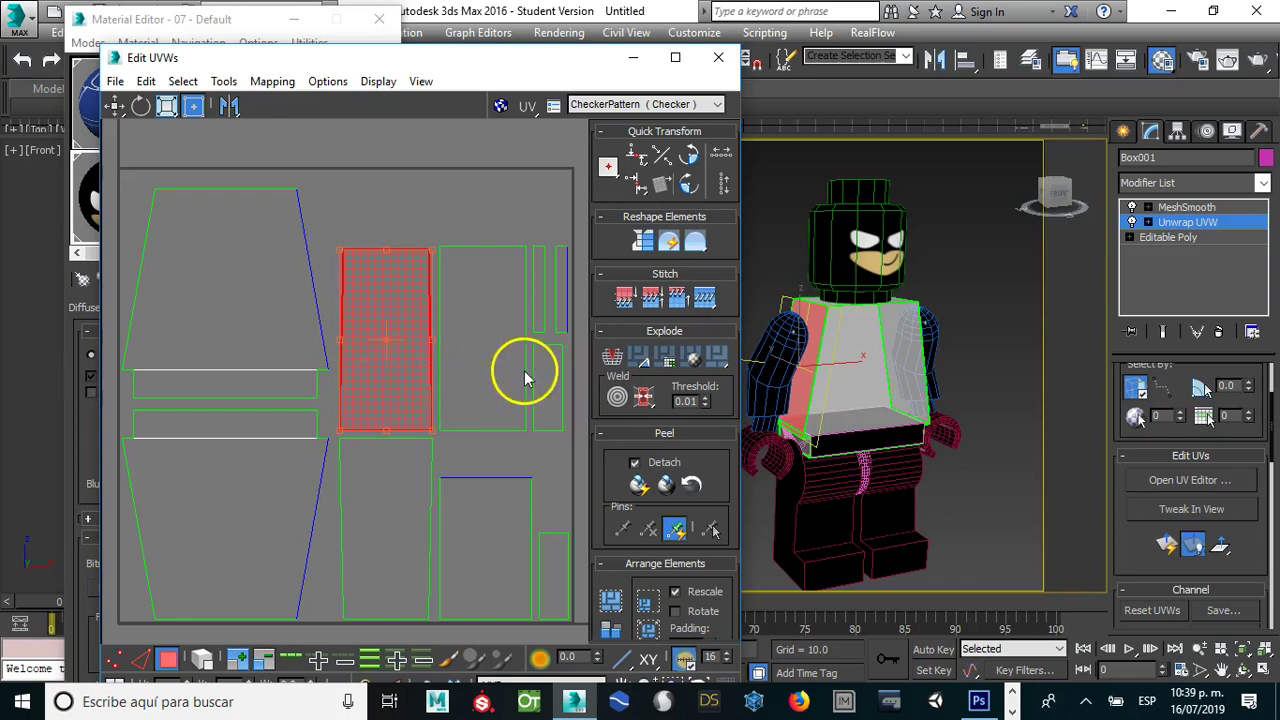
left_click(525, 338)
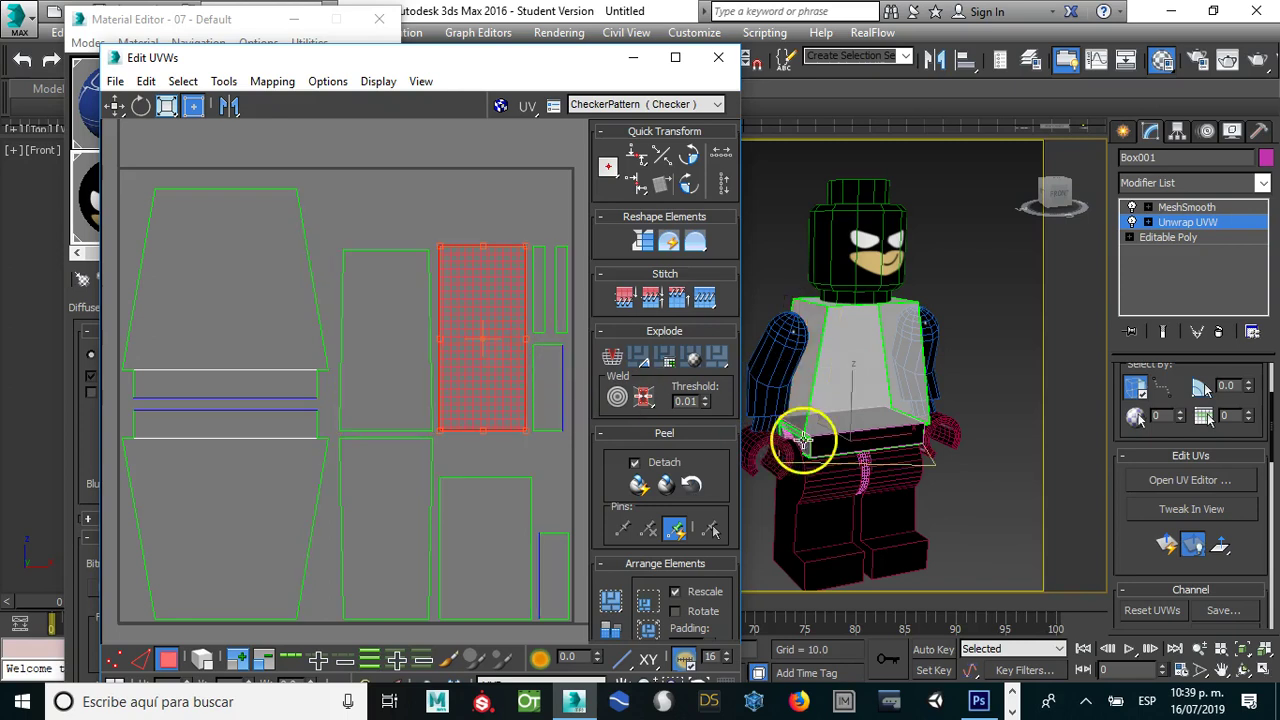
left_click(436, 460)
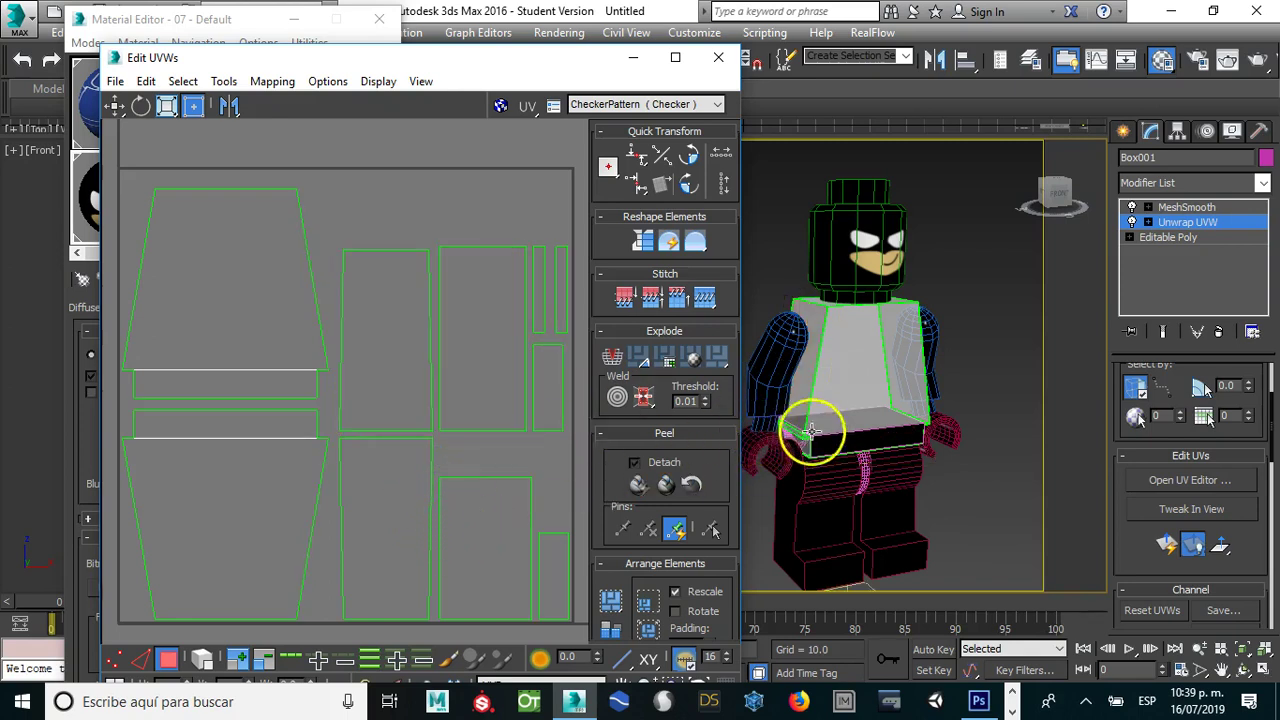
scroll(223, 360, "down", 2)
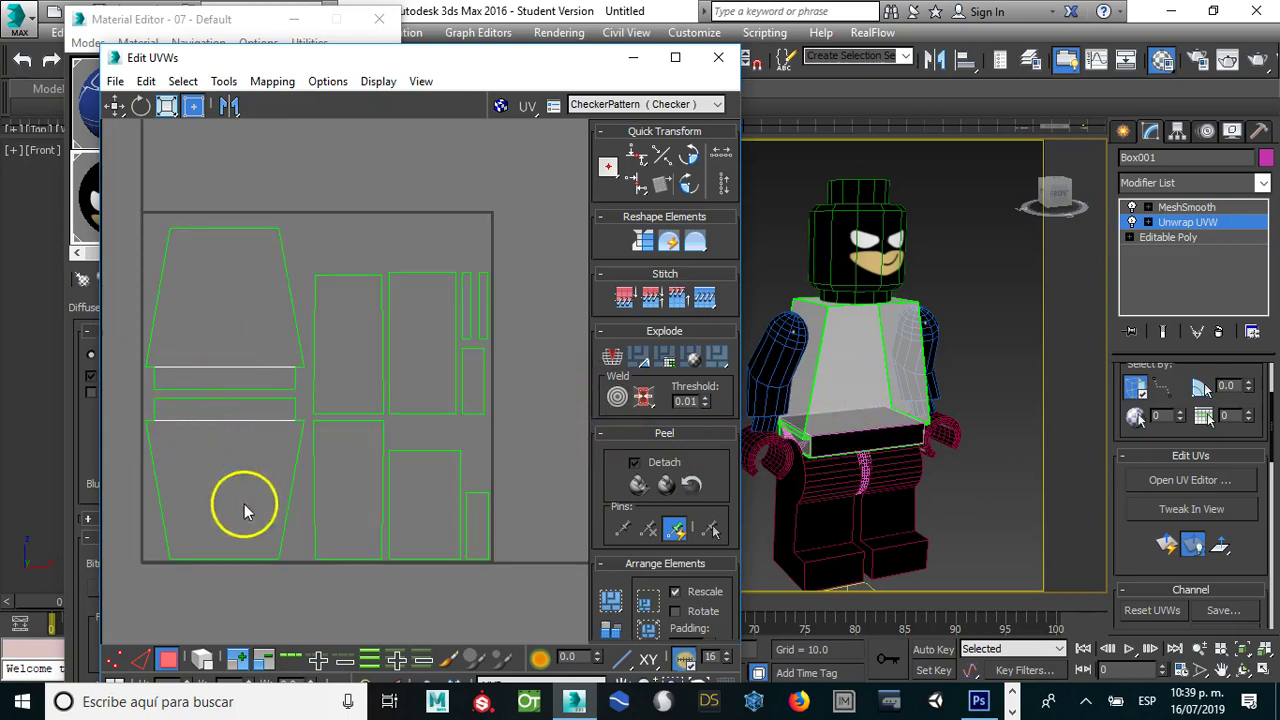
left_click(194, 482)
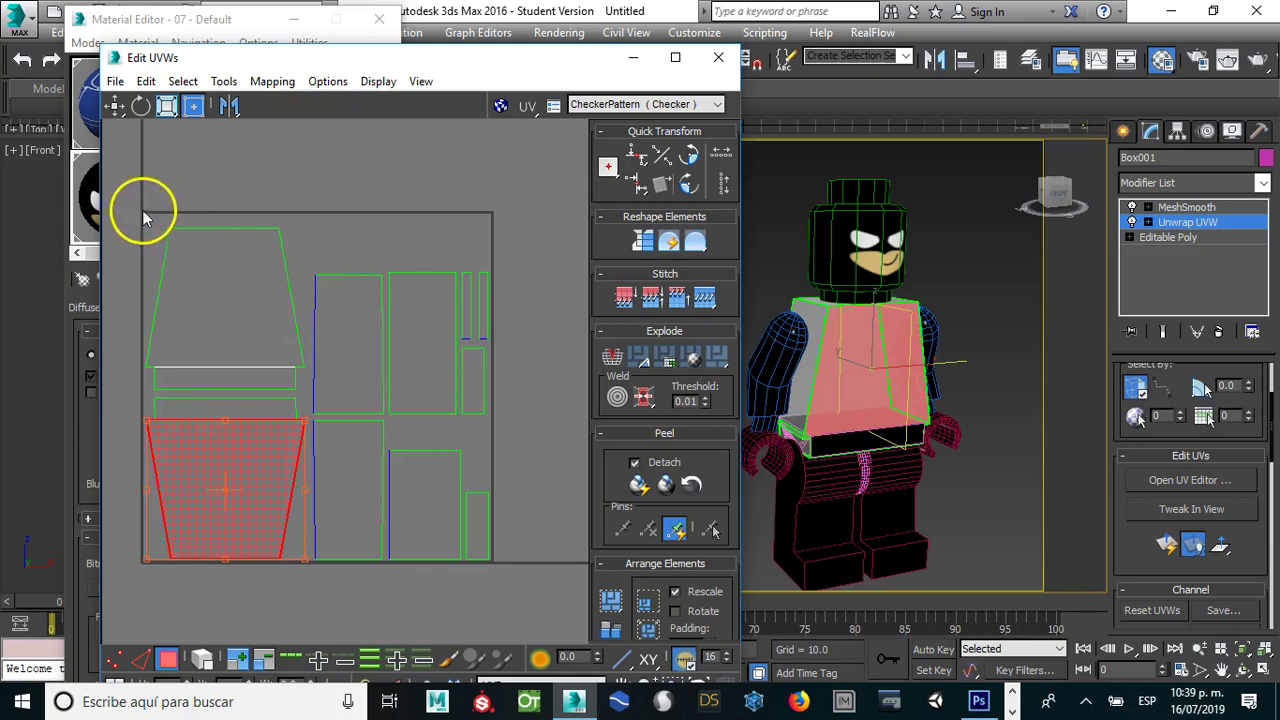
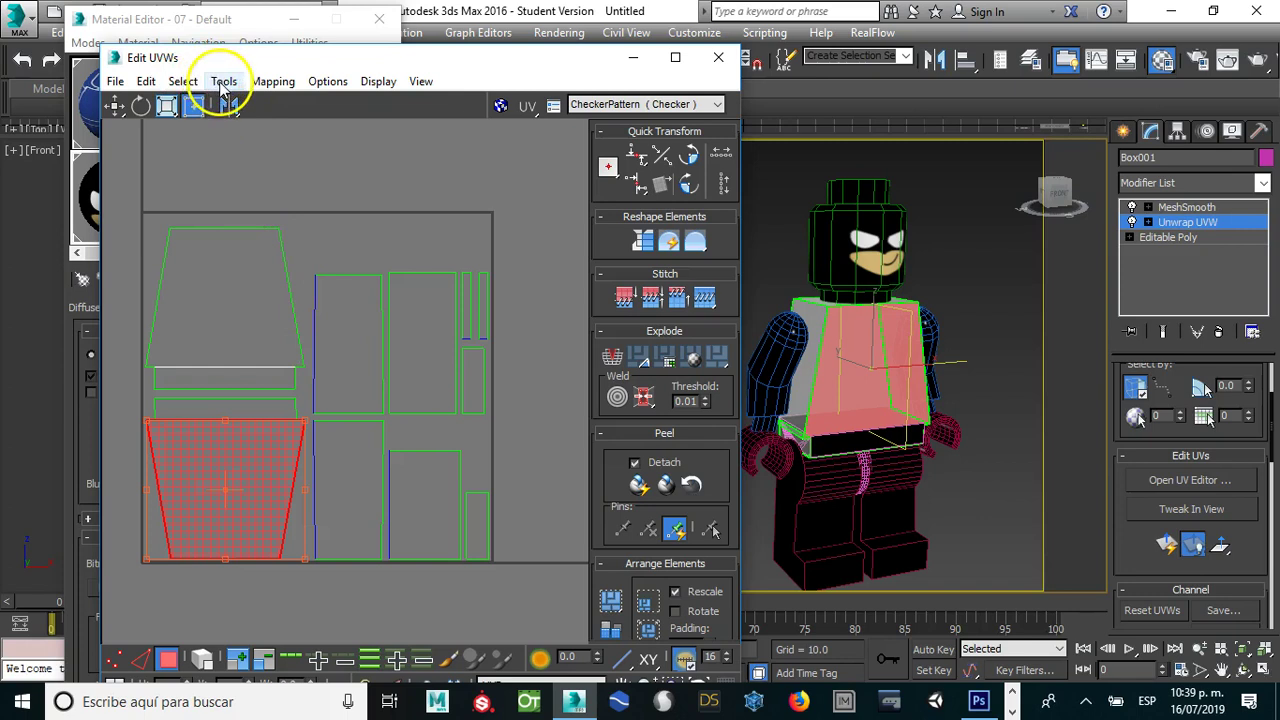
Step: Render a 1024×1024 UVW template of the torso layout and move its window aside
left_click(329, 191)
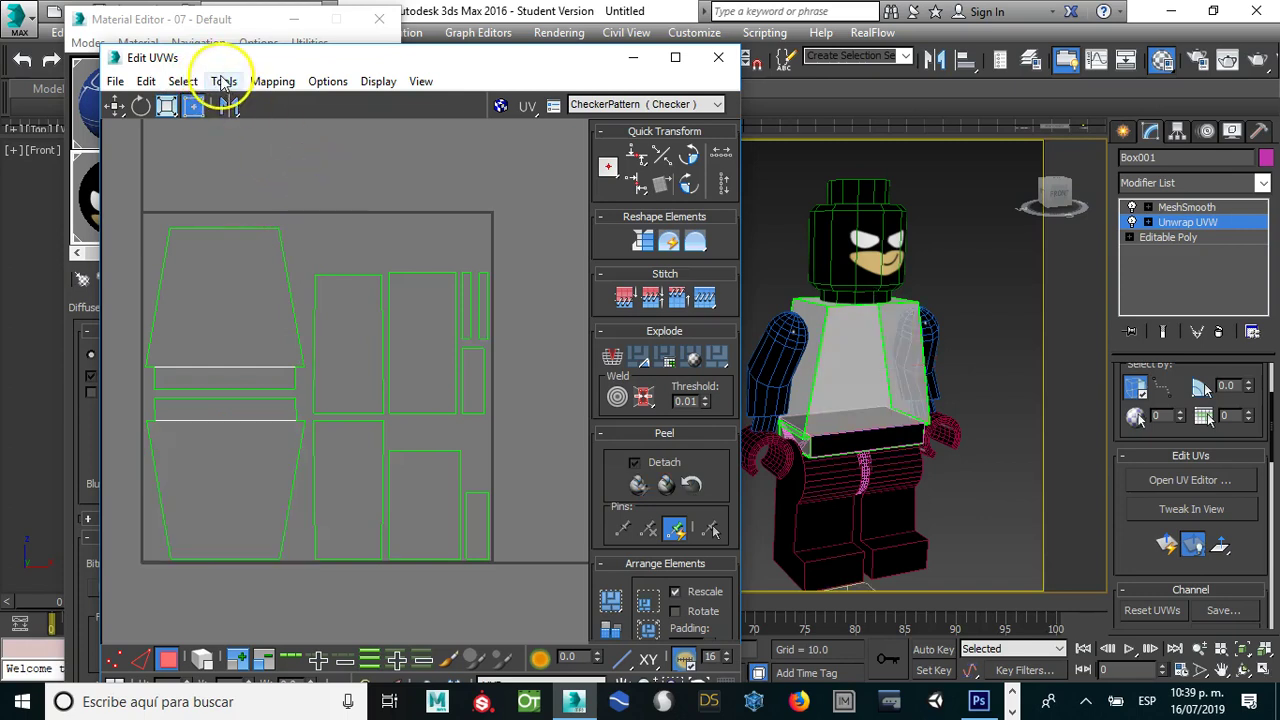
left_click(222, 82)
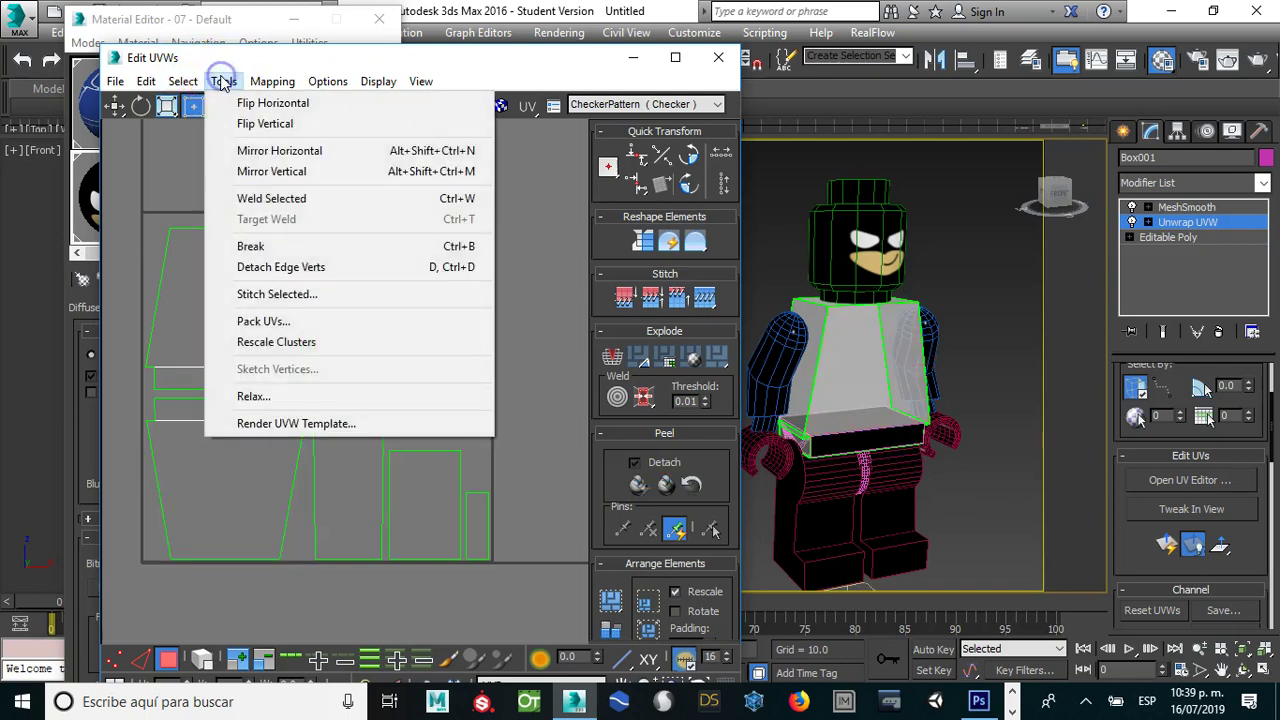
left_click(288, 425)
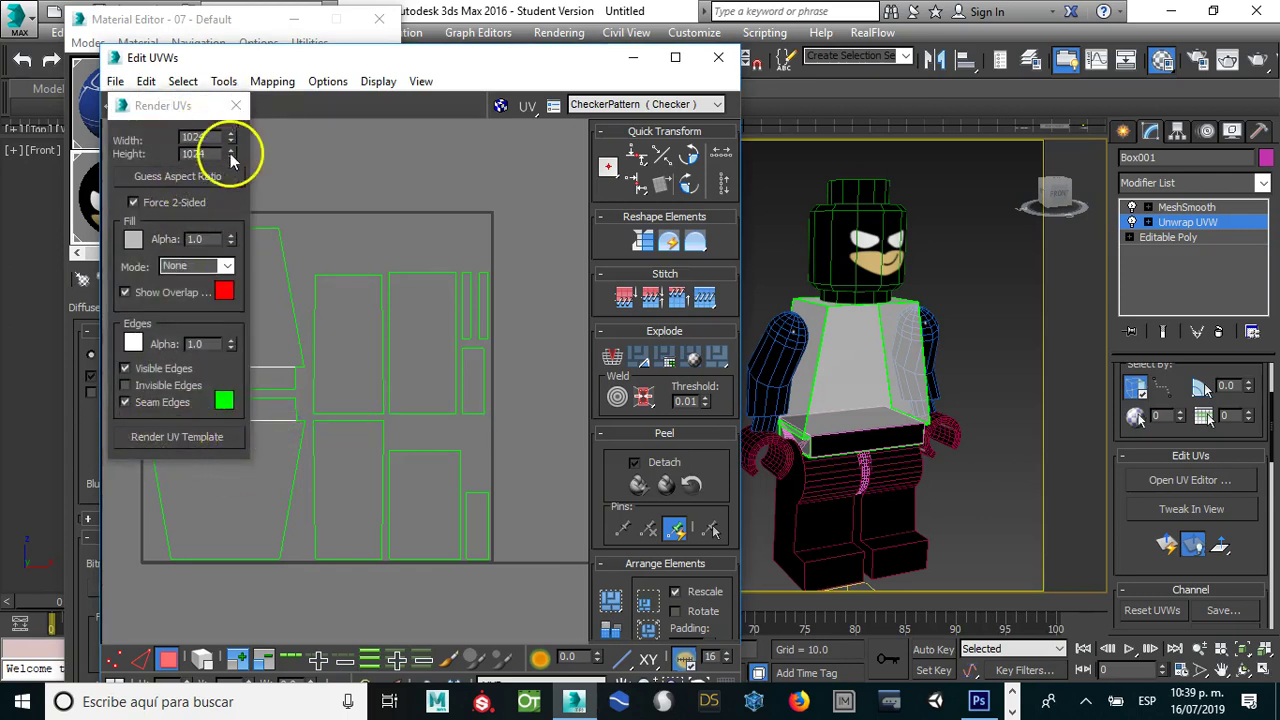
left_click(167, 437)
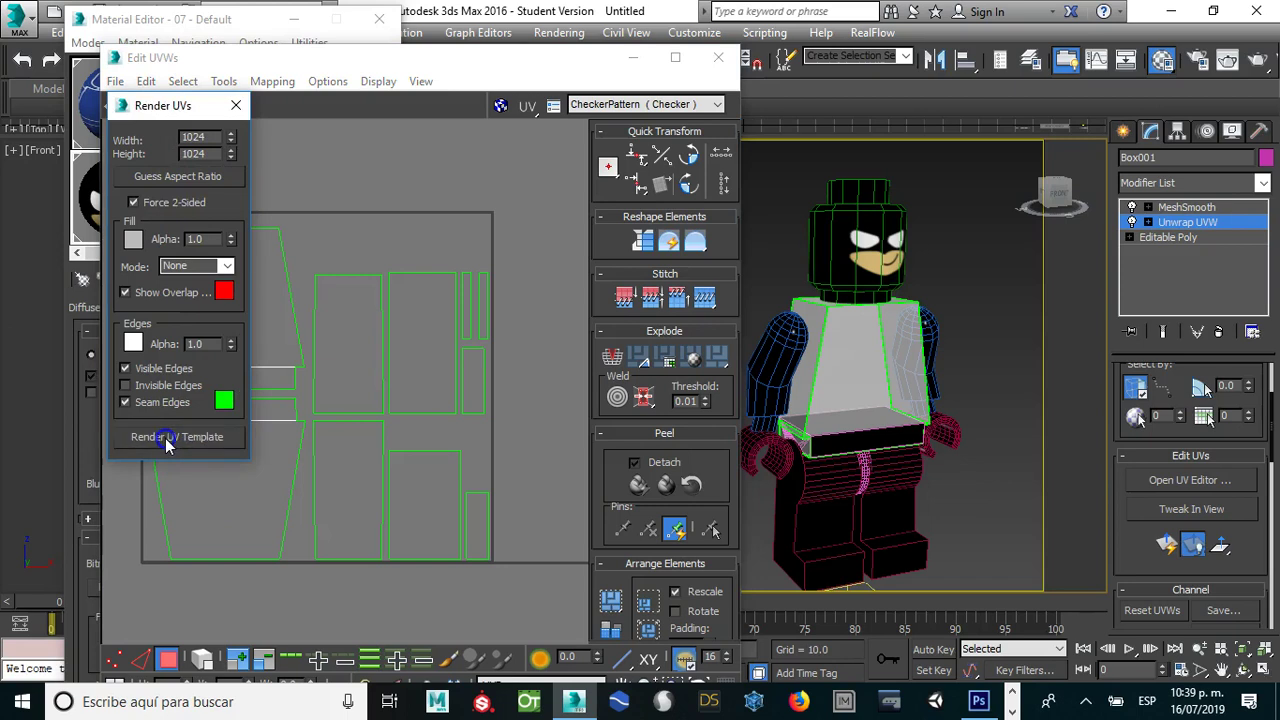
mouse_move(420, 112)
left_mouse_down()
mouse_move(762, 110)
mouse_move(426, 112)
left_mouse_up()
Step: Save the UV template as JPEG 'uv' at quality 100, then close Render Map and Edit UVWs
left_click(409, 143)
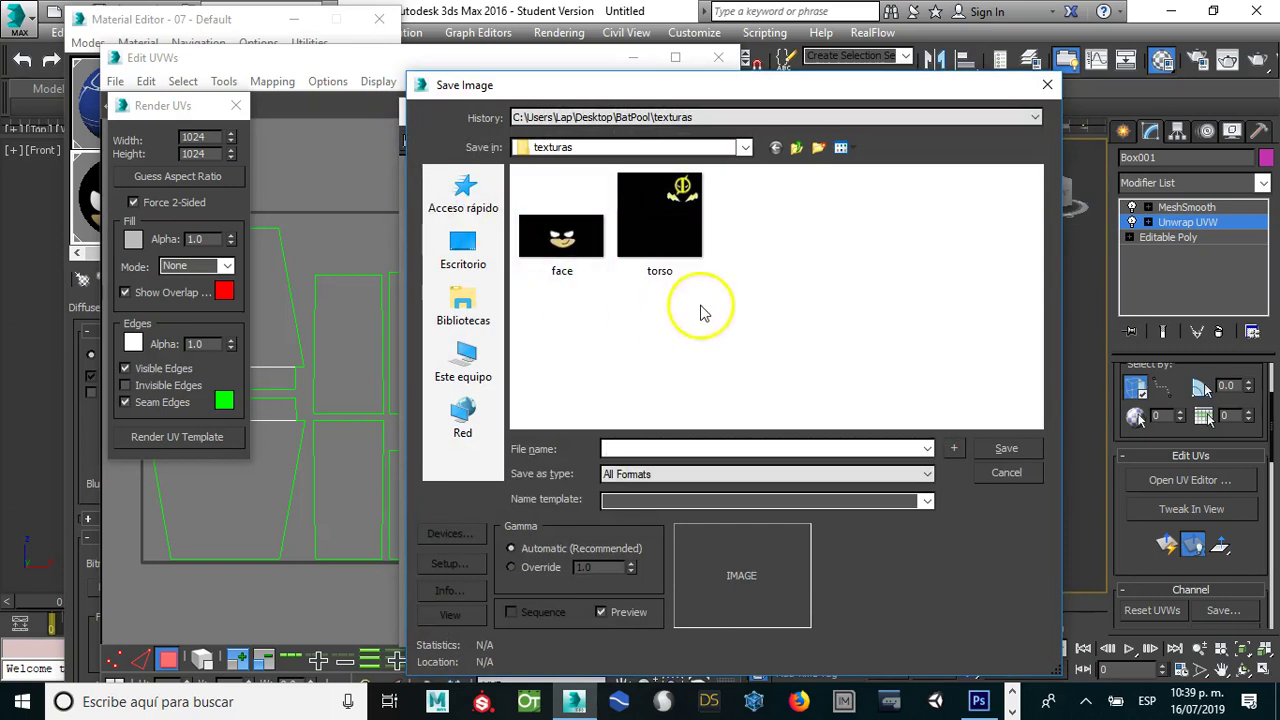
left_click(626, 448)
type("uv")
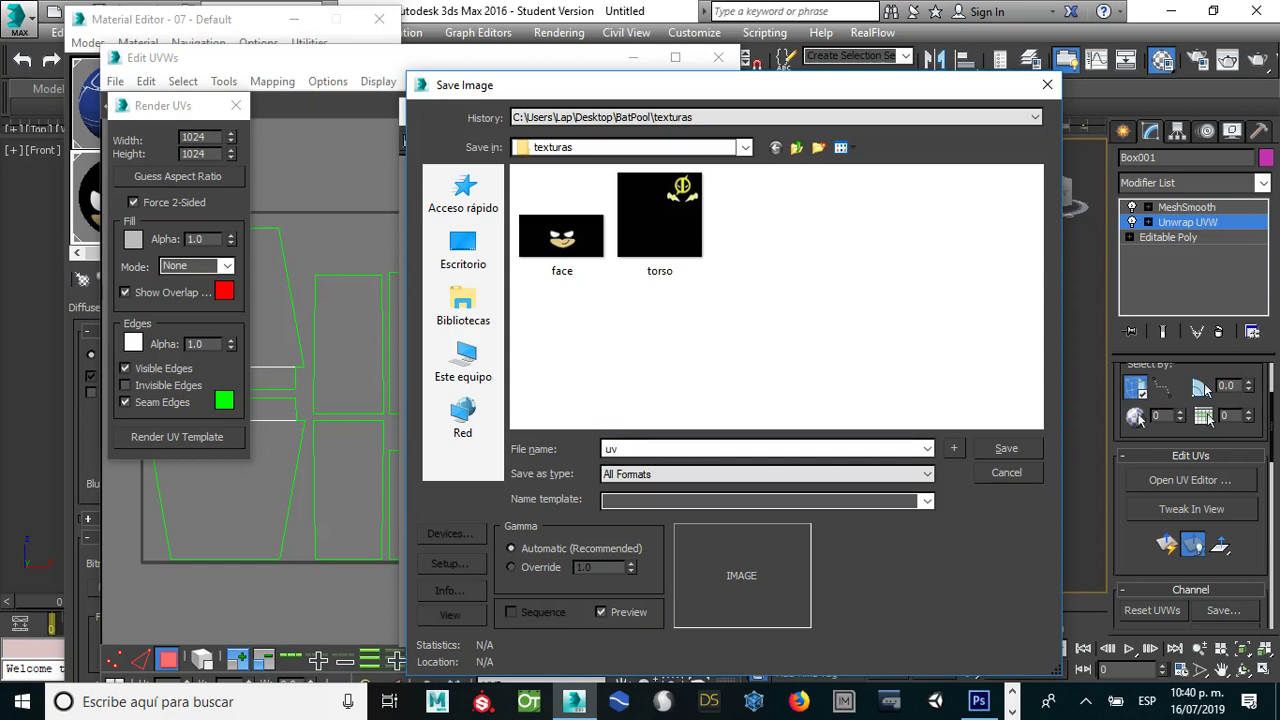
left_click(831, 474)
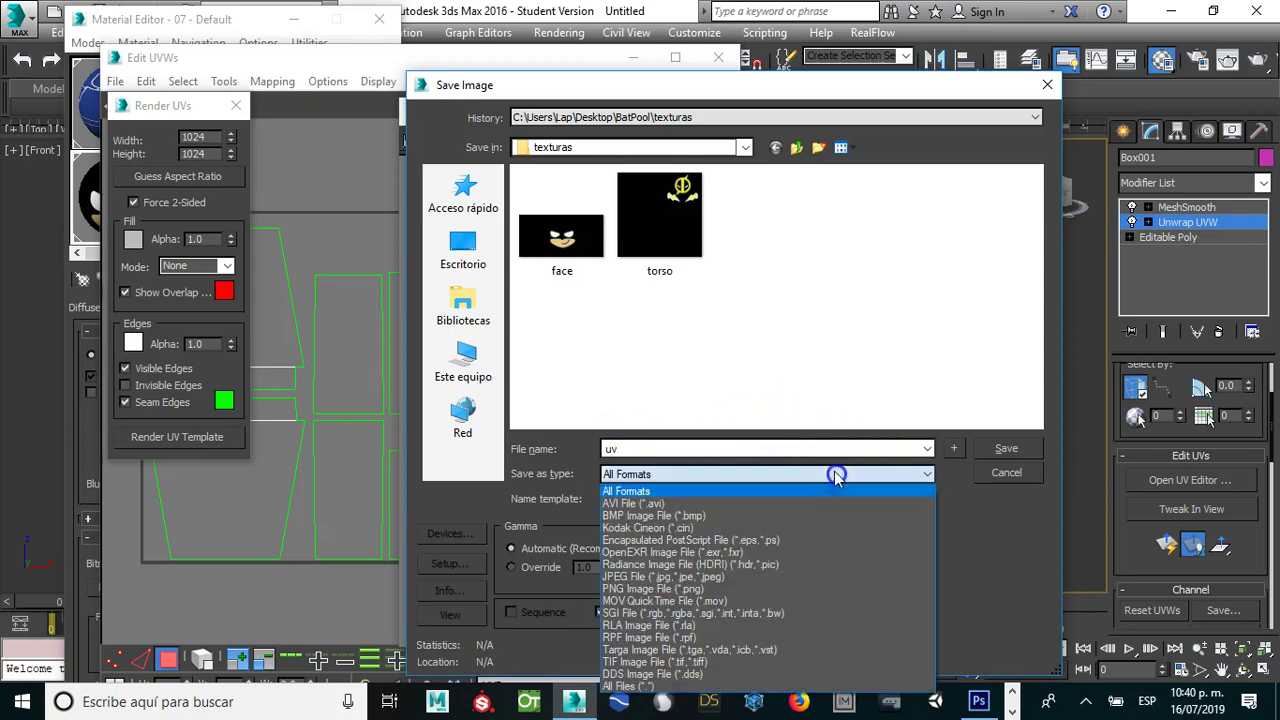
left_click(641, 577)
left_click(1006, 448)
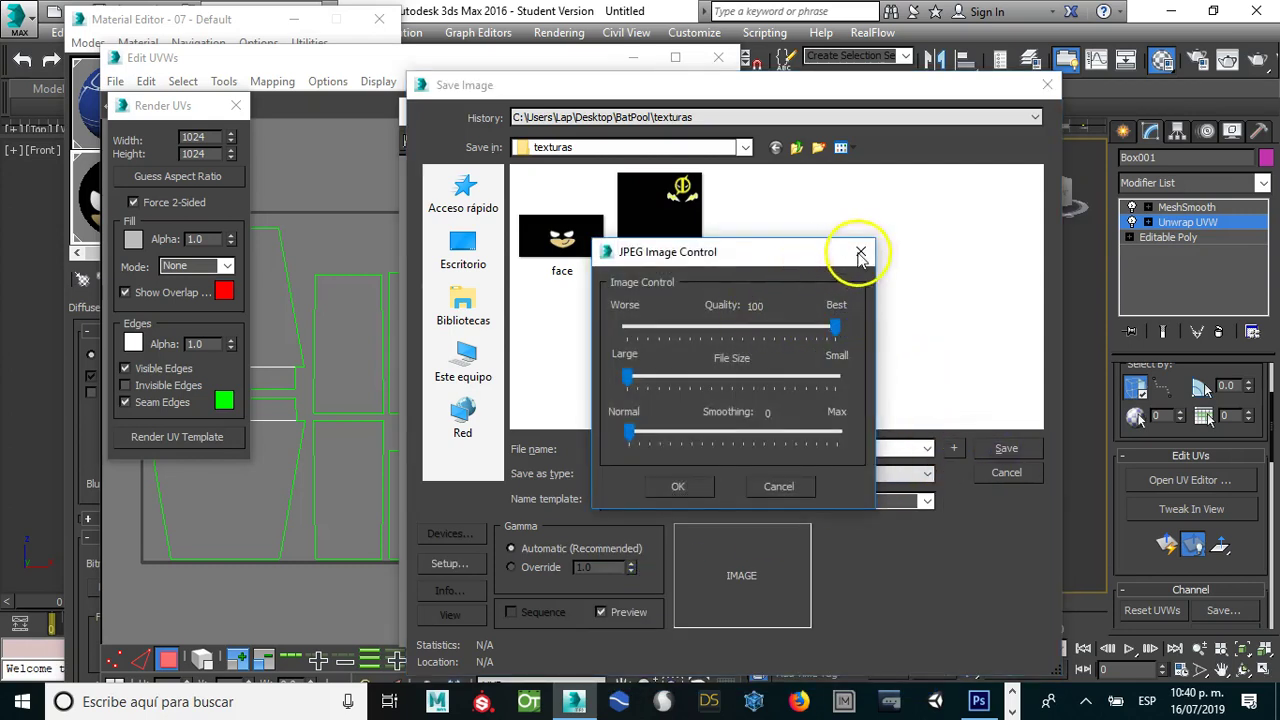
left_click(692, 487)
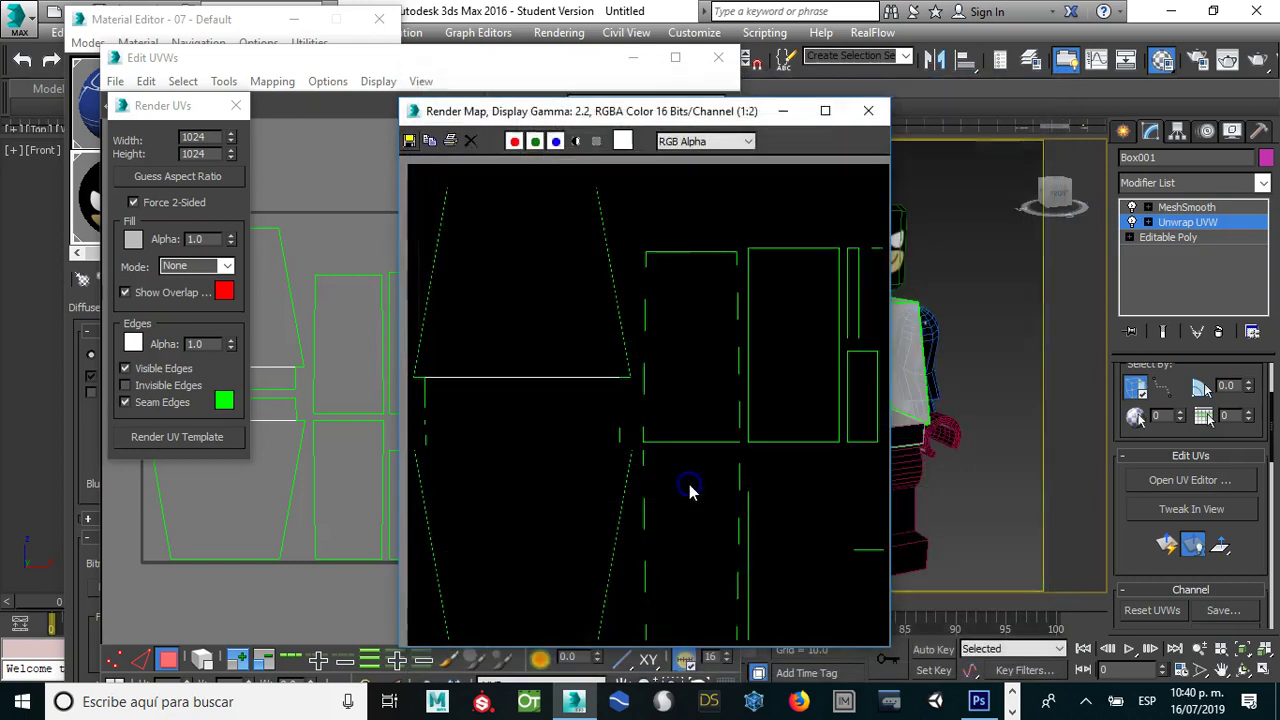
left_click(867, 113)
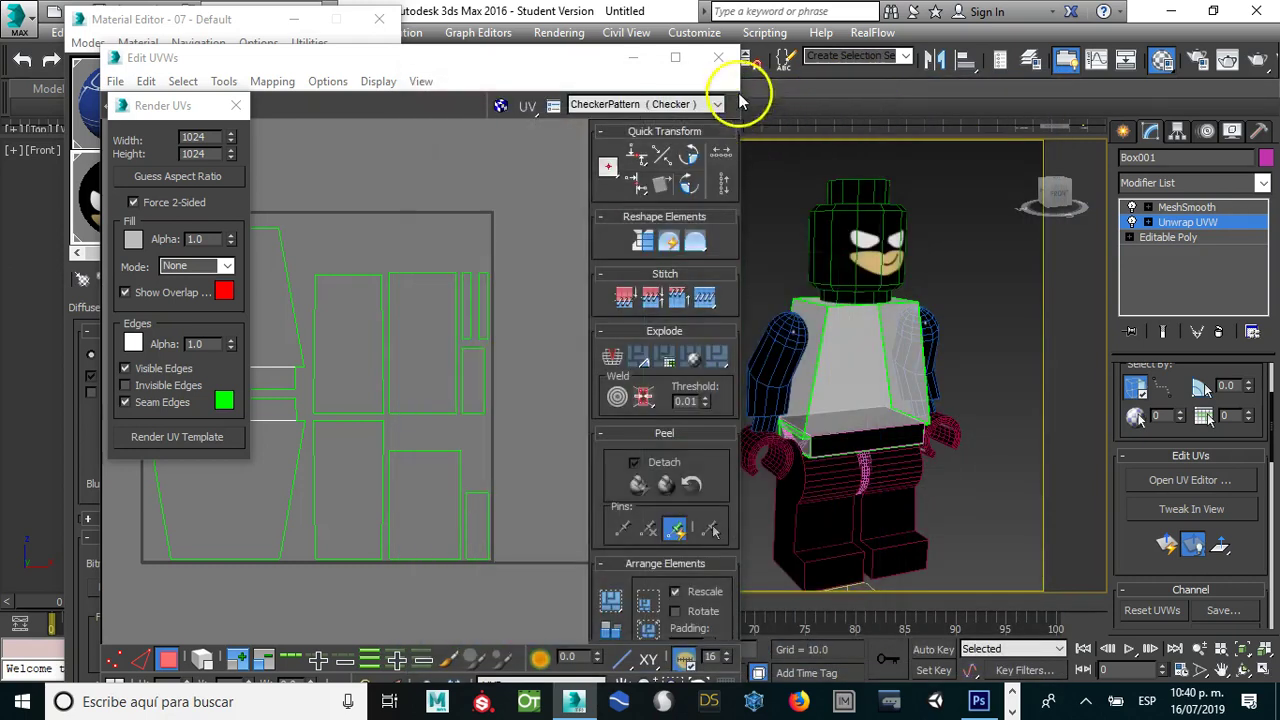
left_click(718, 57)
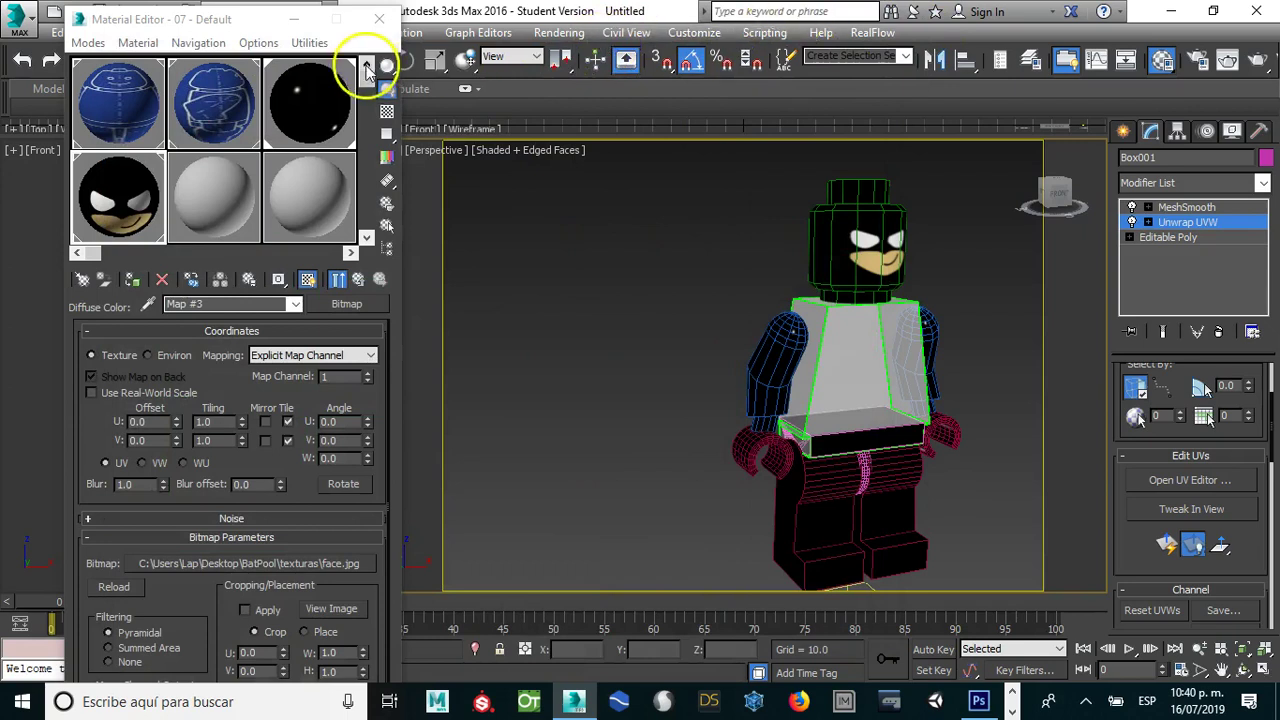
Step: Minimize 3ds Max and switch to the already running Photoshop CS6 window
left_click(1170, 12)
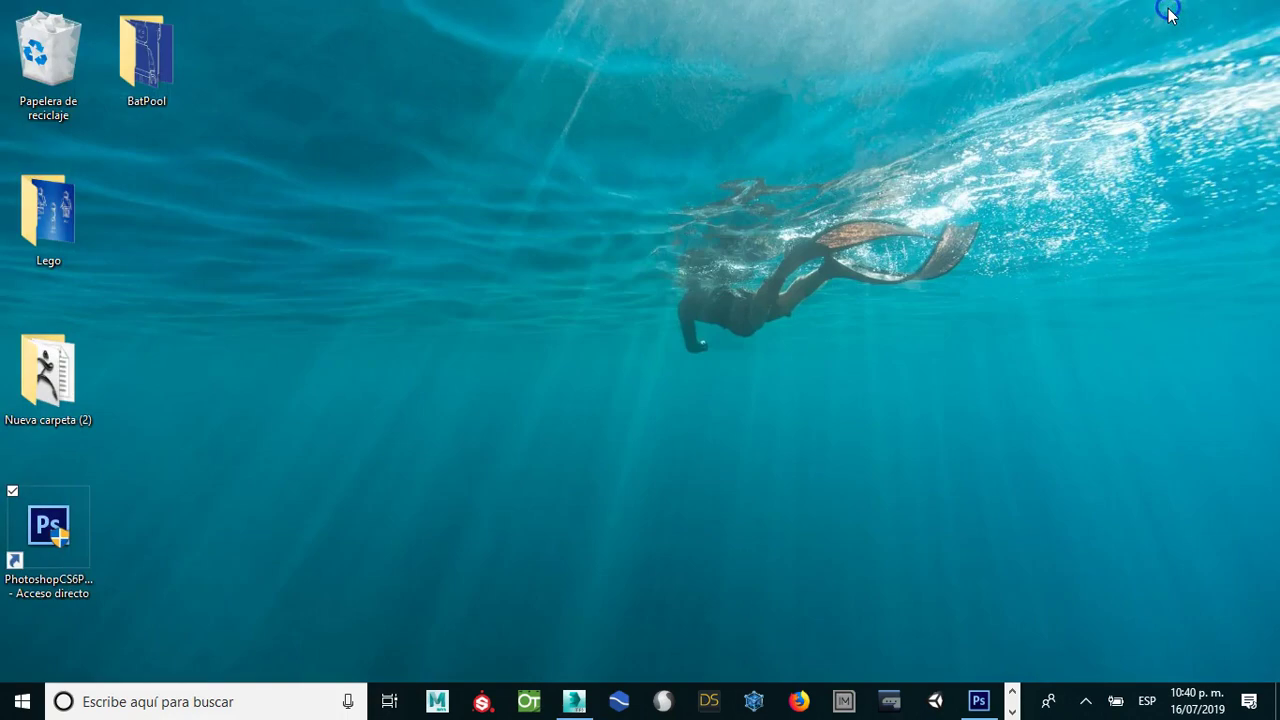
left_click(55, 522)
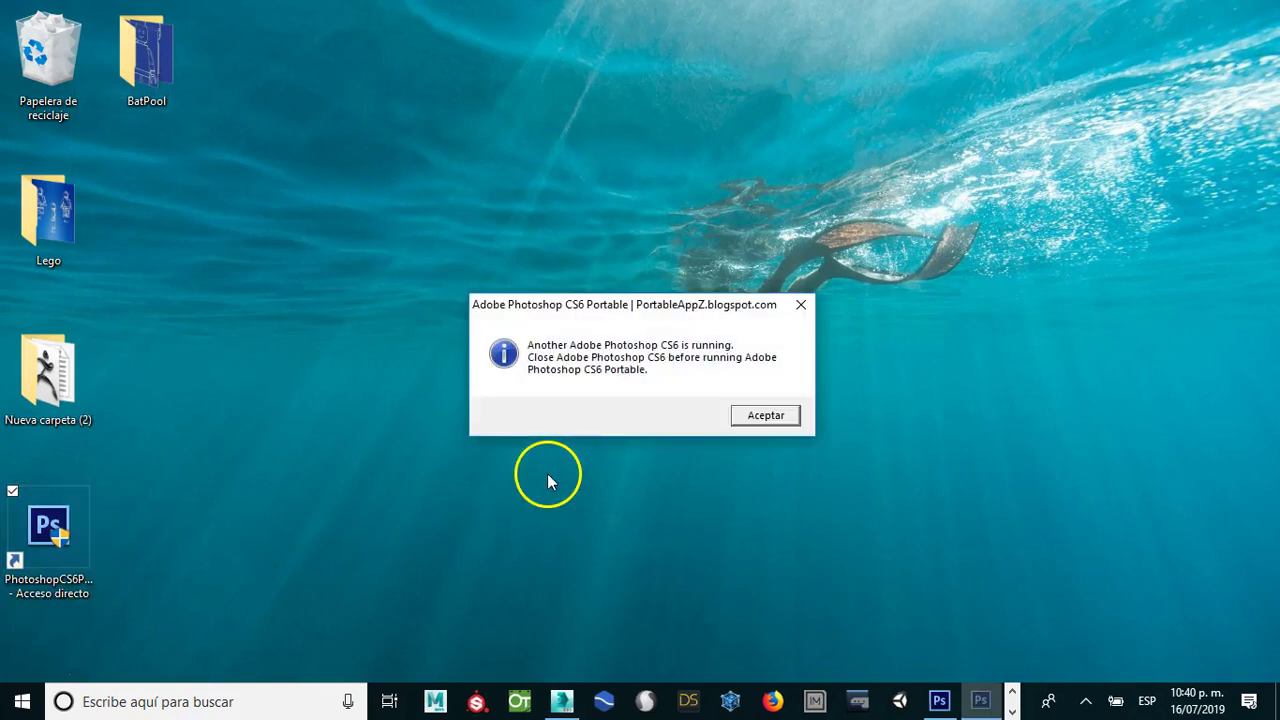
left_click(764, 413)
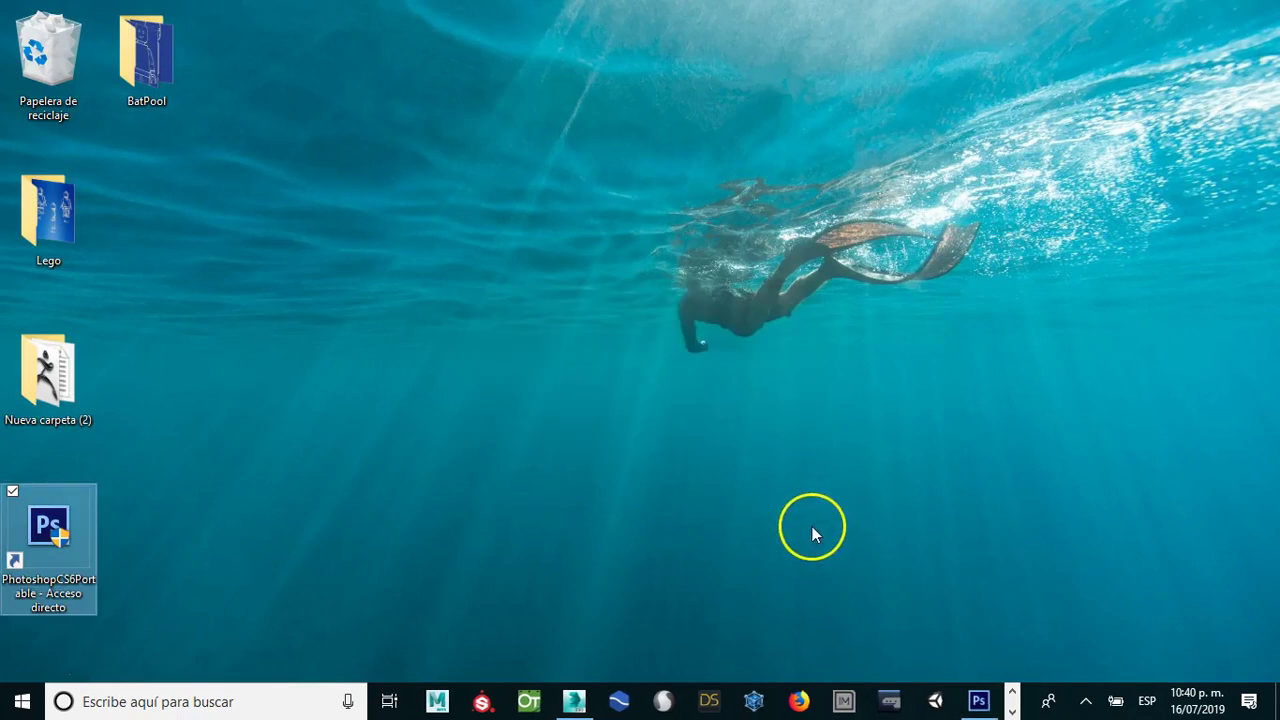
key("alt+Tab")
key("alt+Tab")
key("alt+Tab")
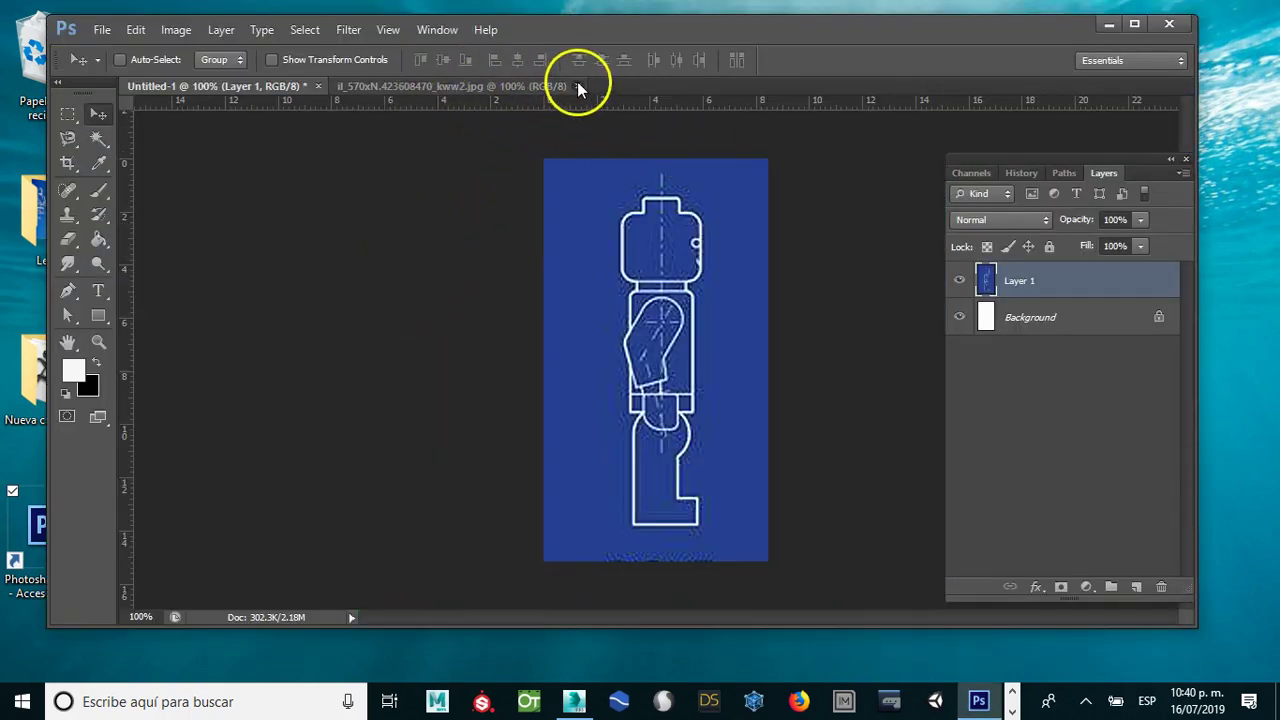
Step: Close the blueprint image and Untitled-1 documents, answering the save prompt
left_click(578, 88)
left_click(318, 86)
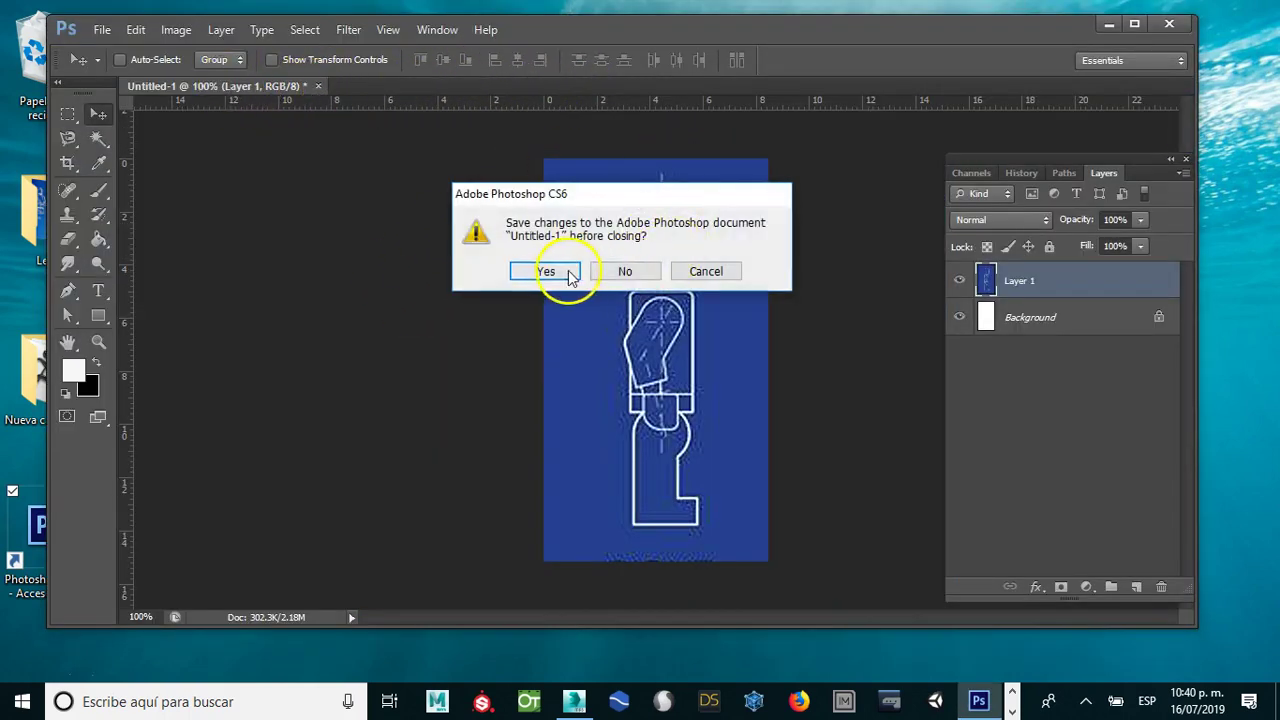
left_click(624, 271)
Step: Open uv.jpg from the texturas folder
left_click(101, 29)
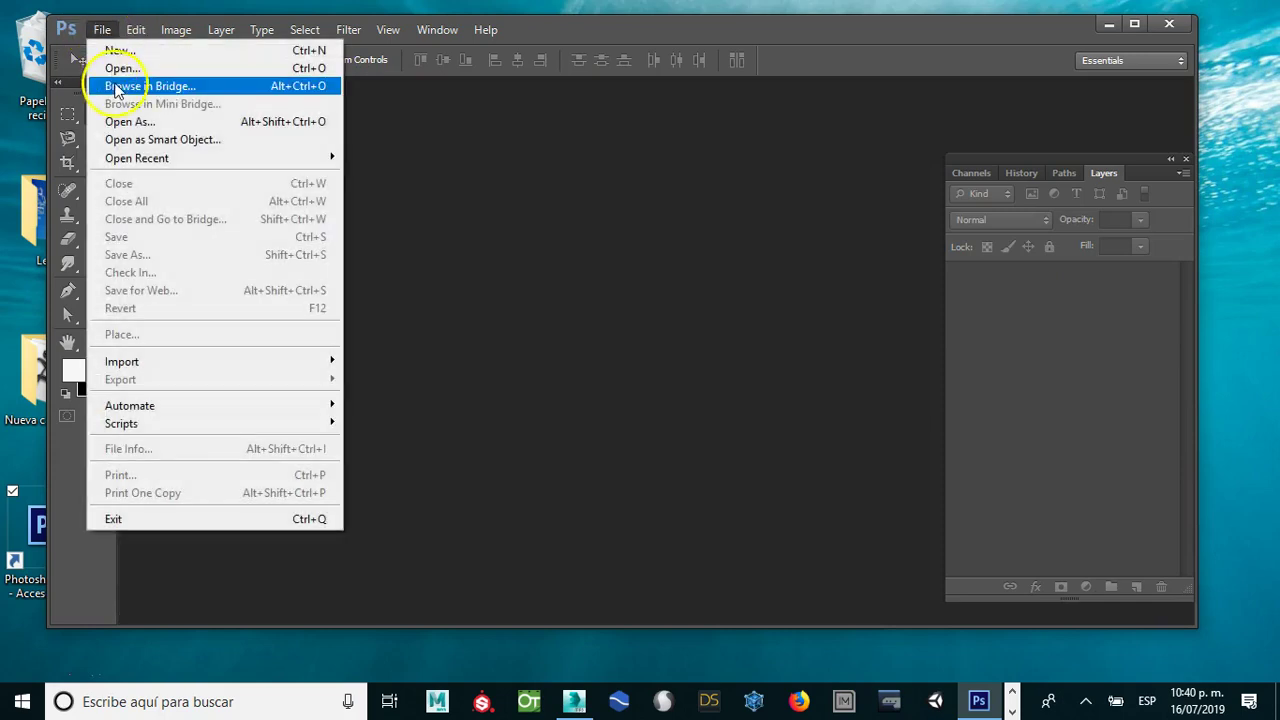
left_click(122, 68)
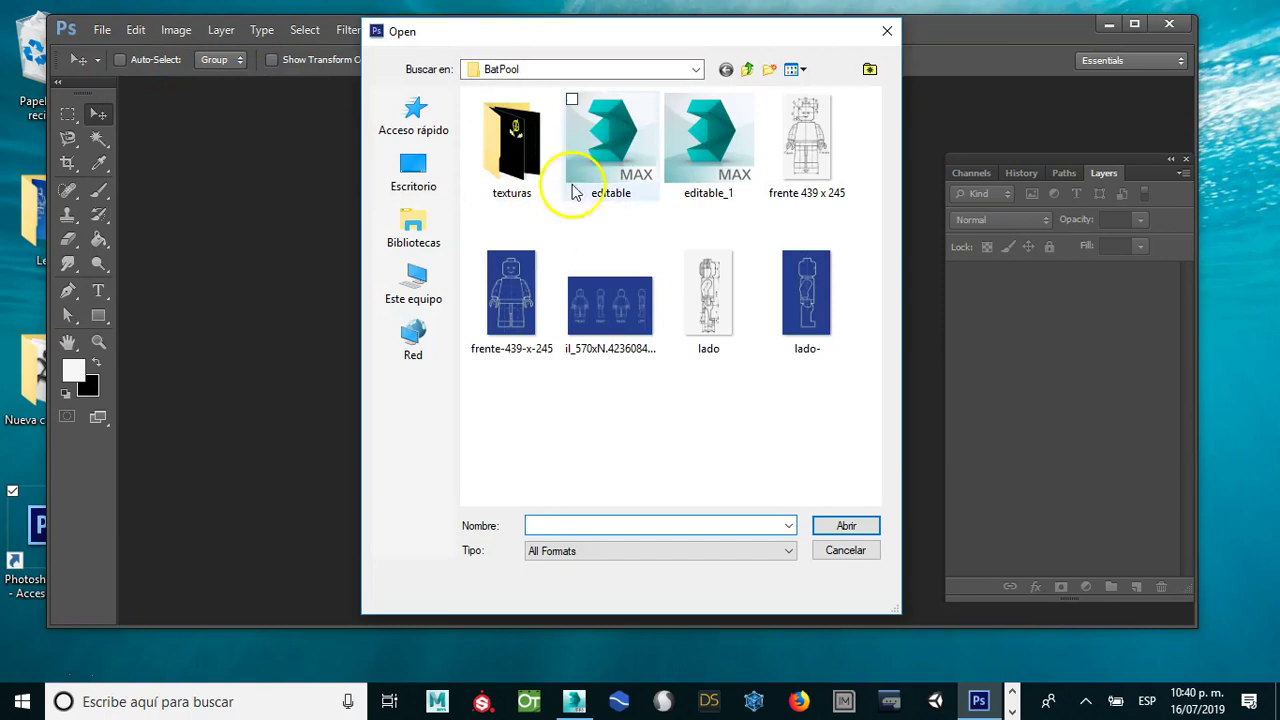
double_click(519, 178)
left_click(706, 185)
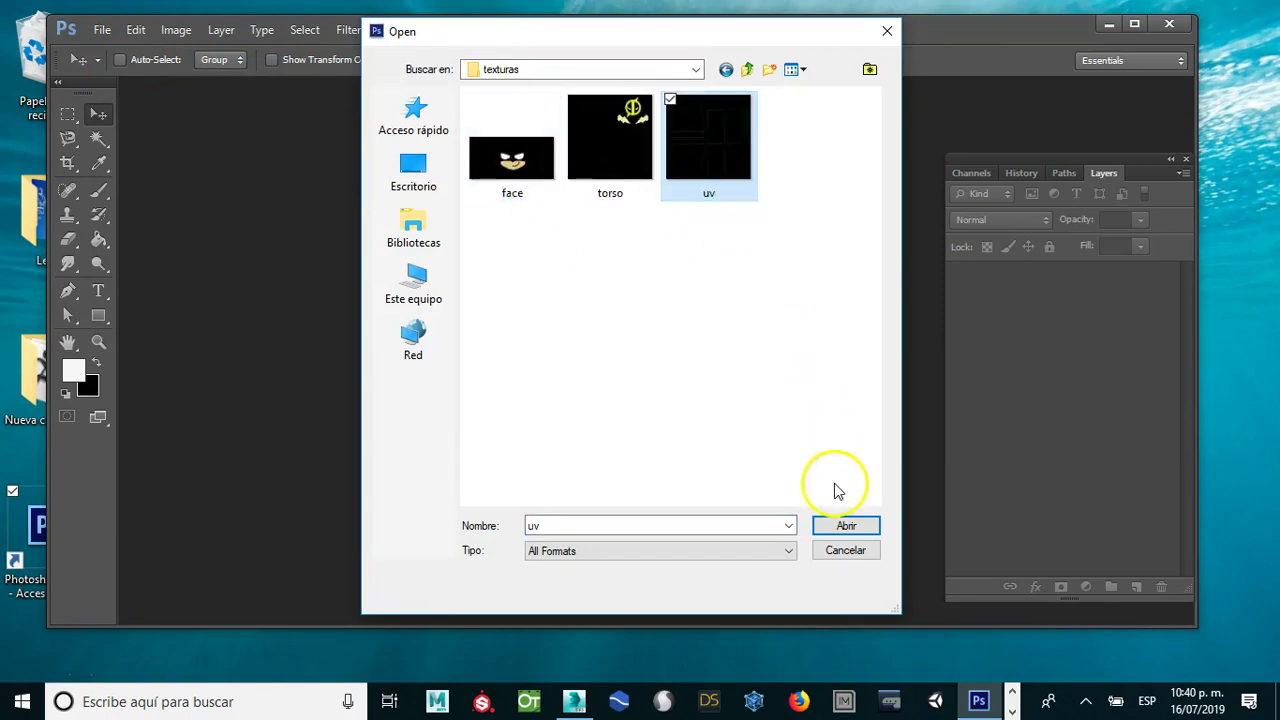
left_click(836, 527)
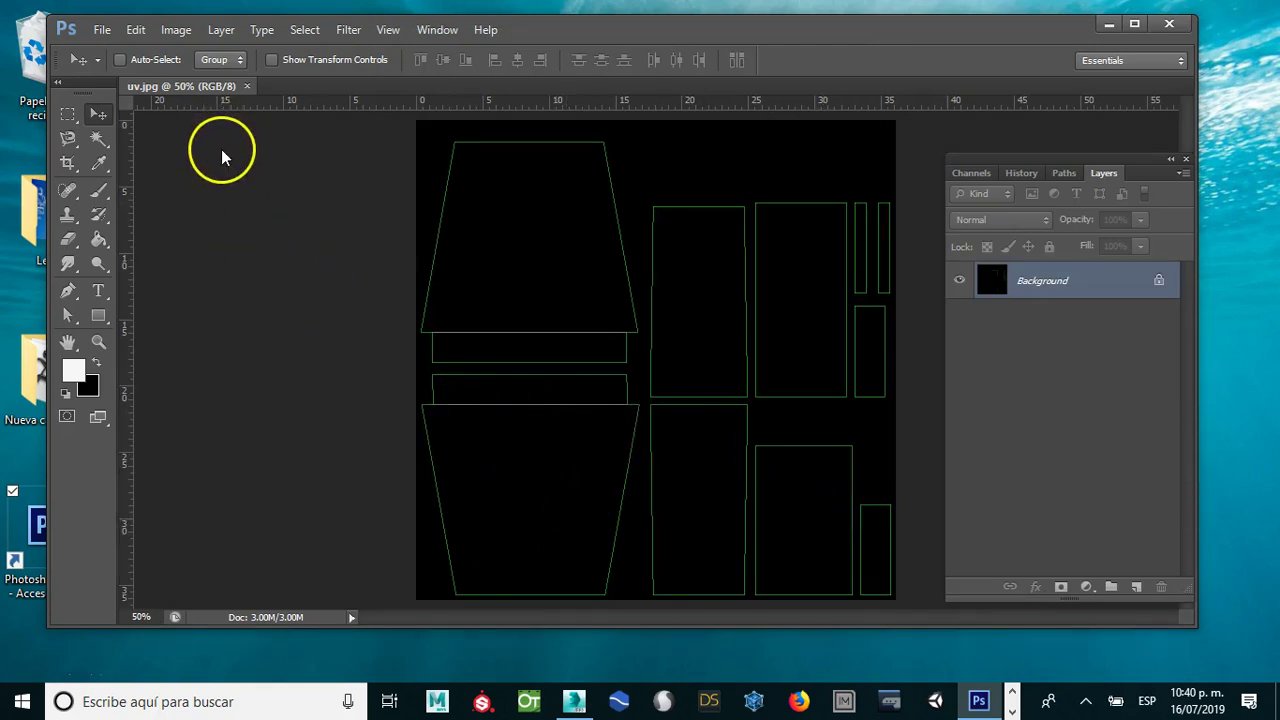
key("ctrl+o")
Step: Open torso.jpg, rotate it 180°, and return to the uv.jpg document
left_click(610, 135)
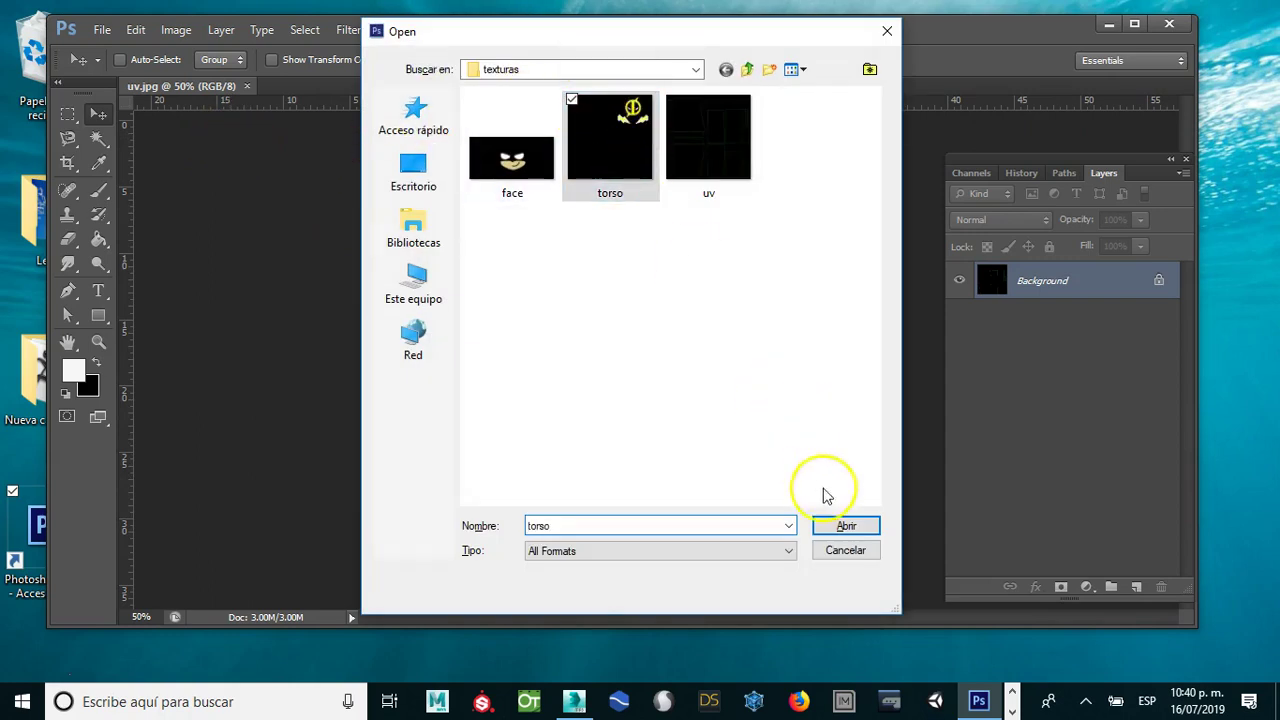
left_click(846, 528)
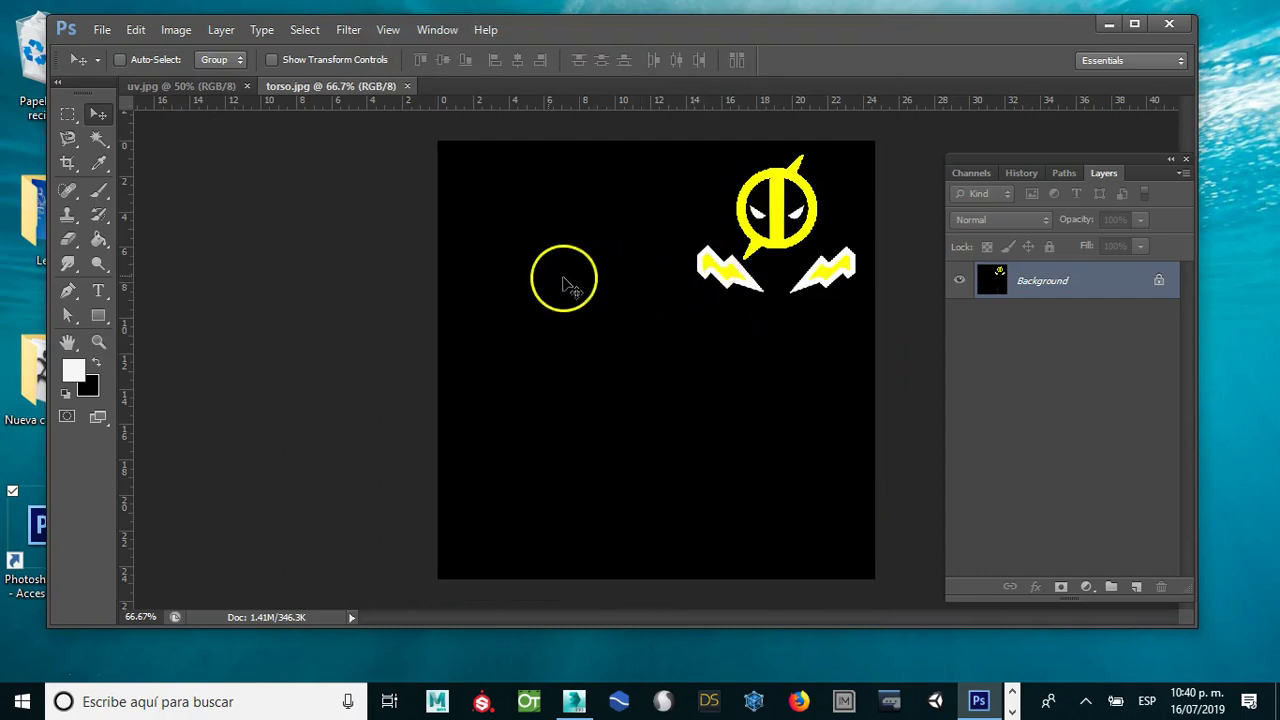
left_click(176, 30)
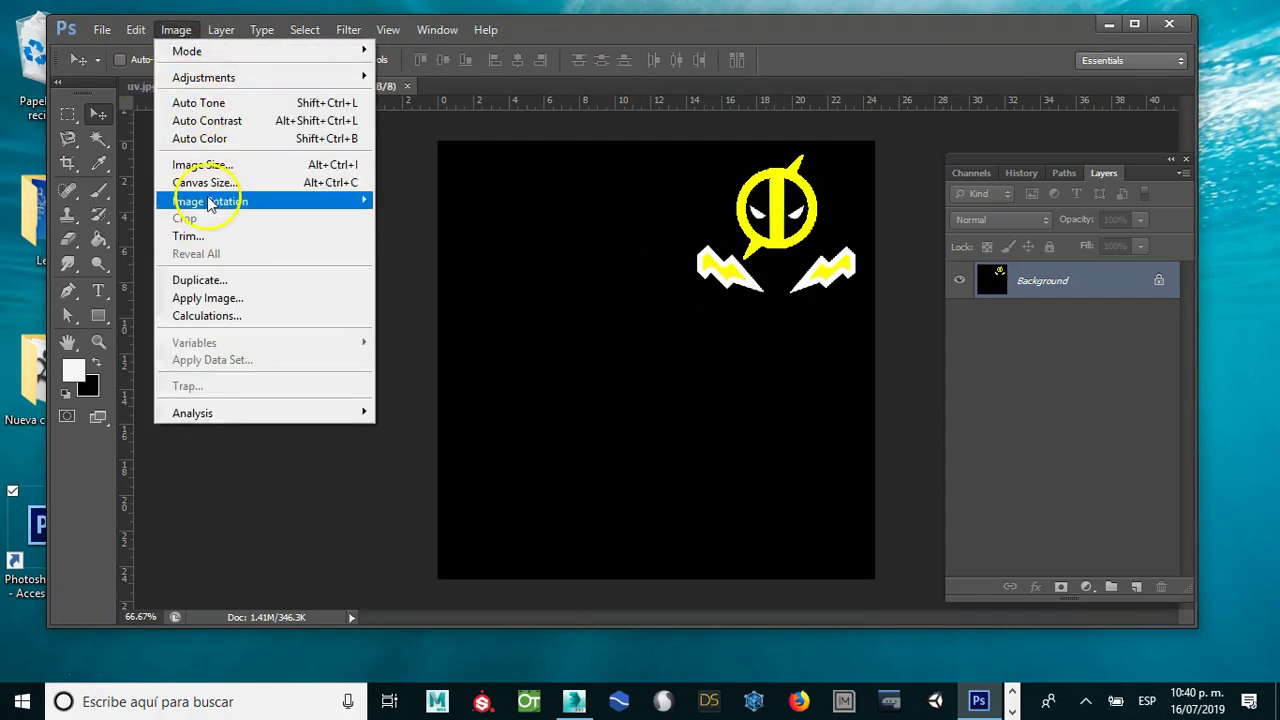
mouse_move(210, 201)
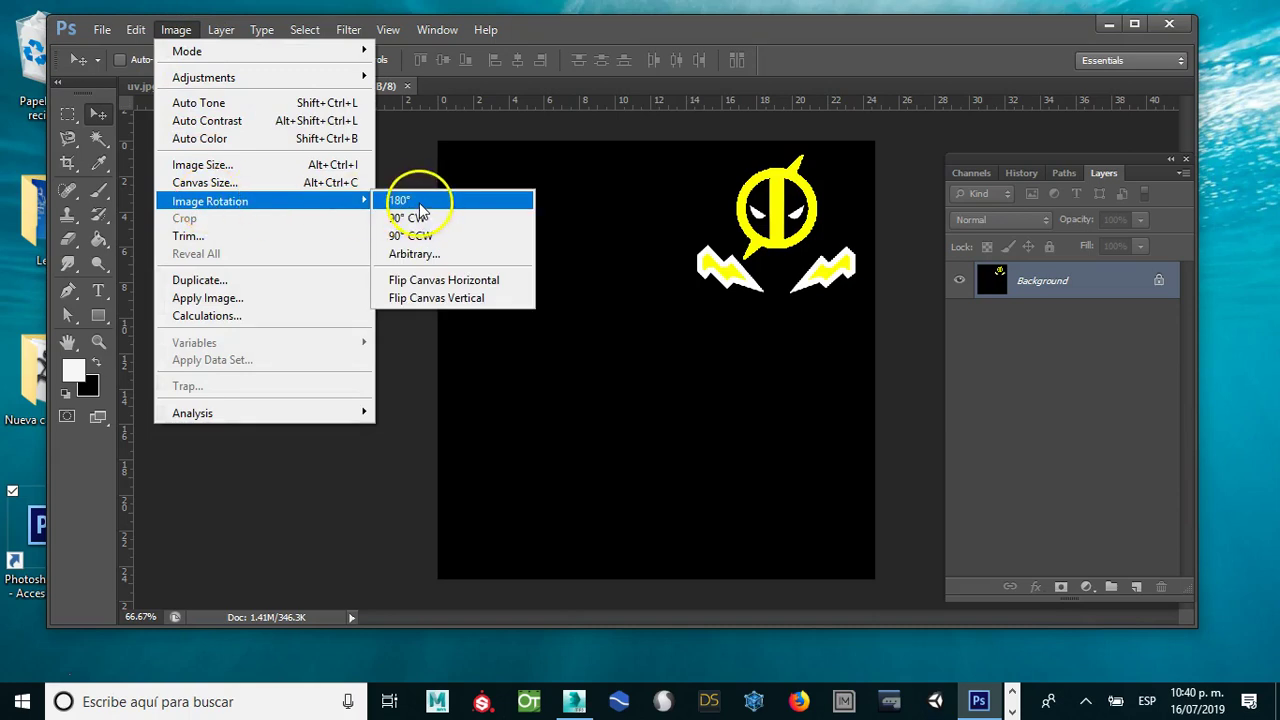
left_click(420, 206)
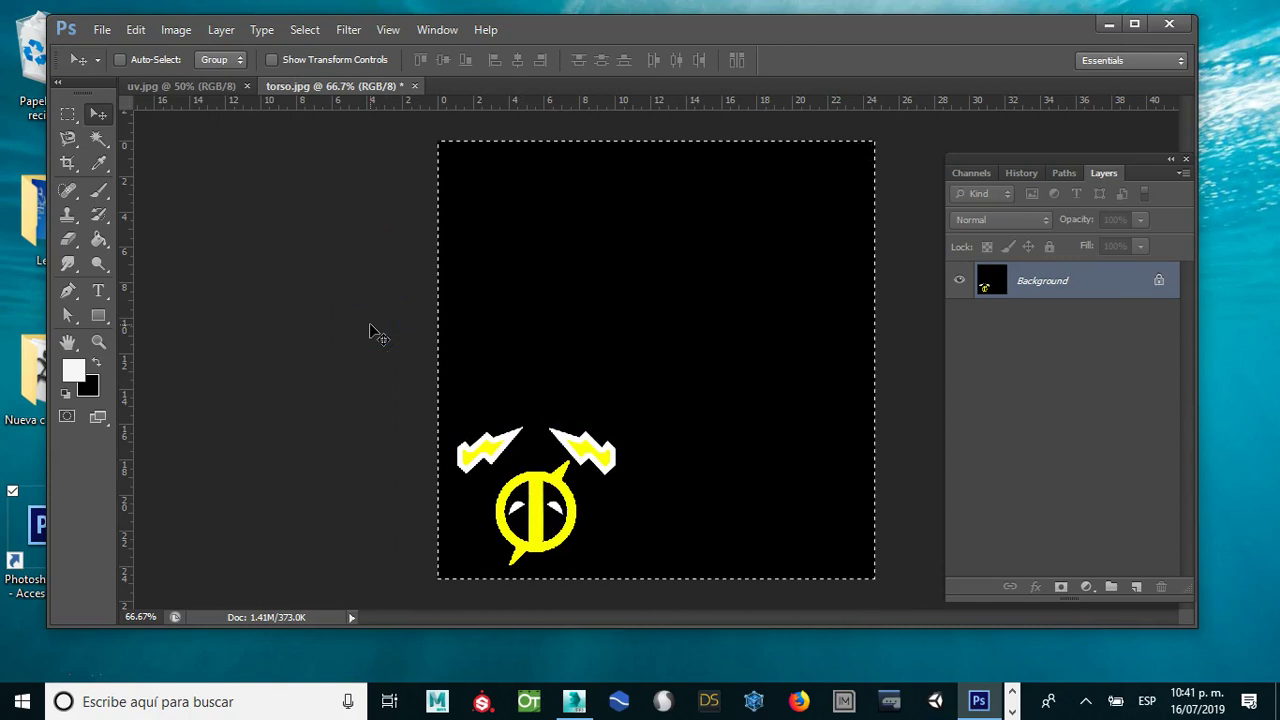
left_click(178, 88)
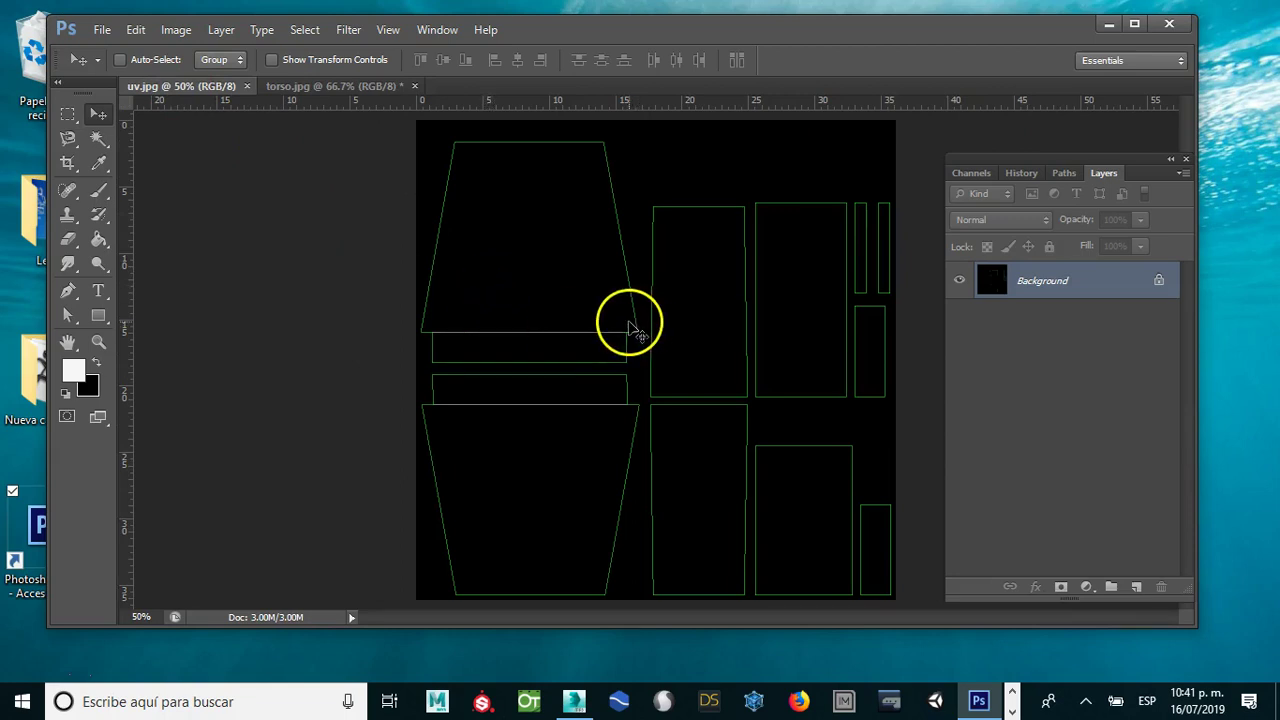
Step: Paste the torso texture into uv.jpg, scale it up, and lower its opacity to 60%
key("ctrl+v")
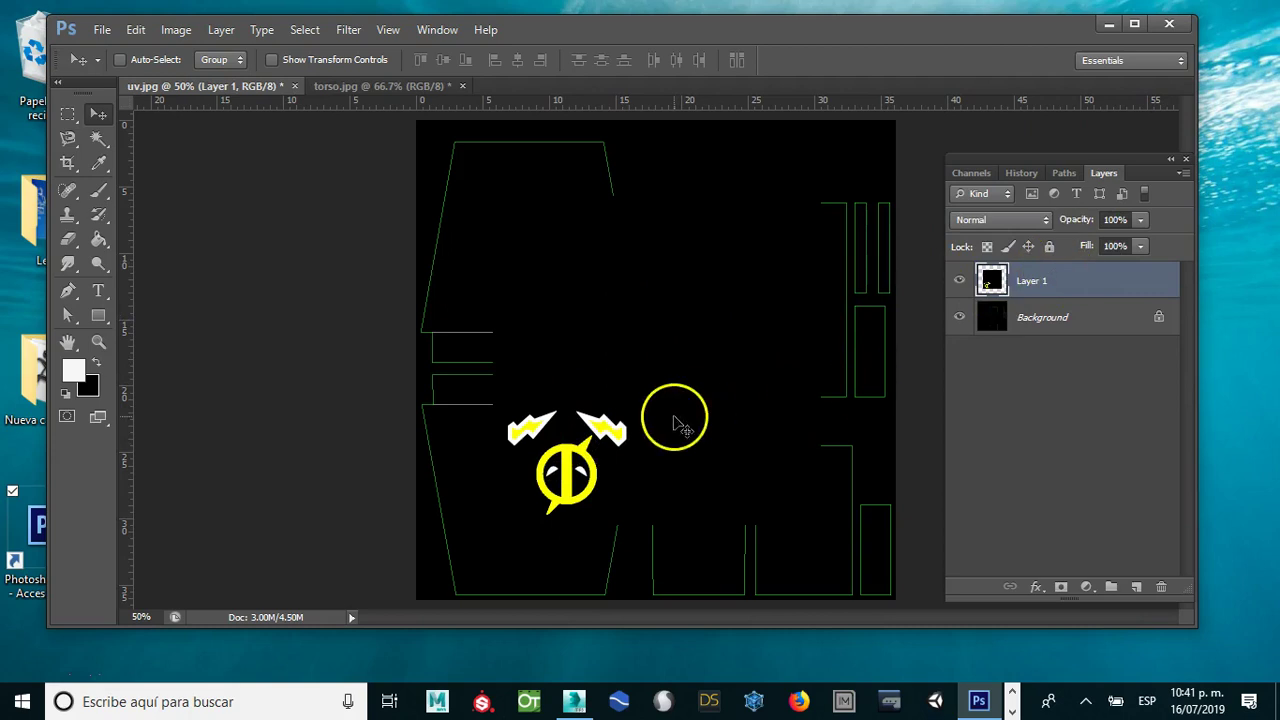
key("ctrl+t")
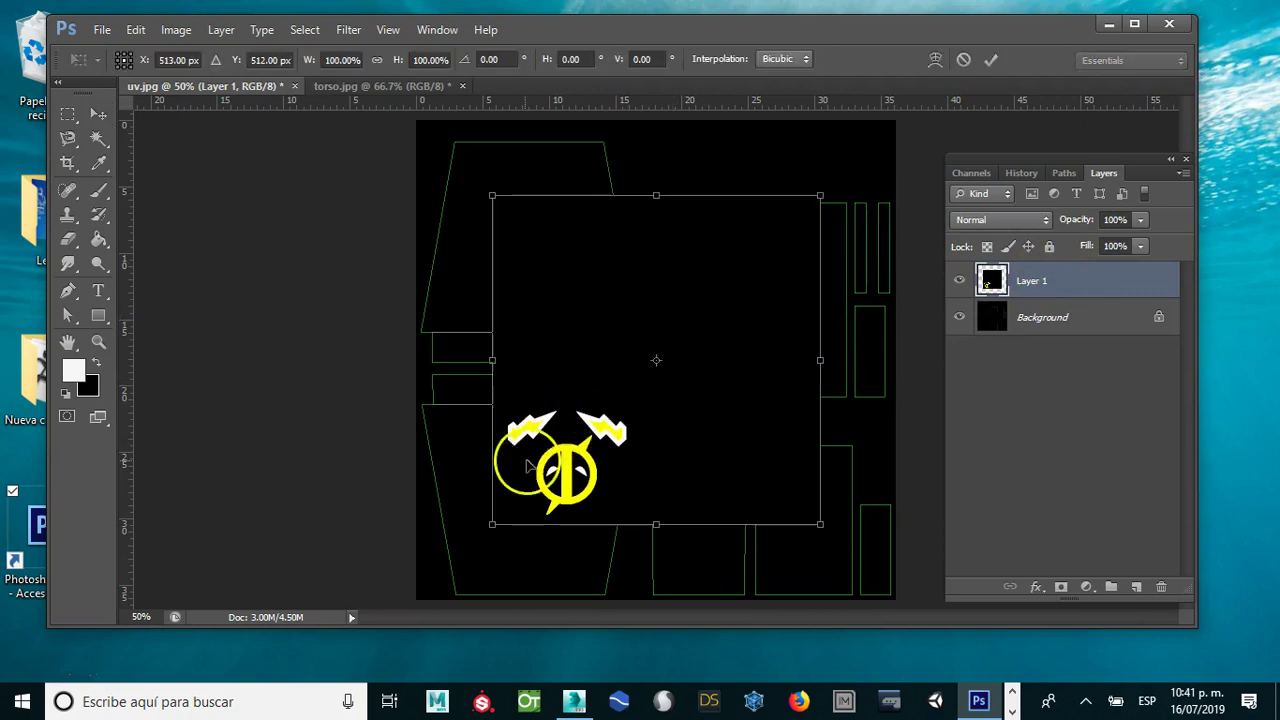
left_click_drag(494, 522, 426, 588)
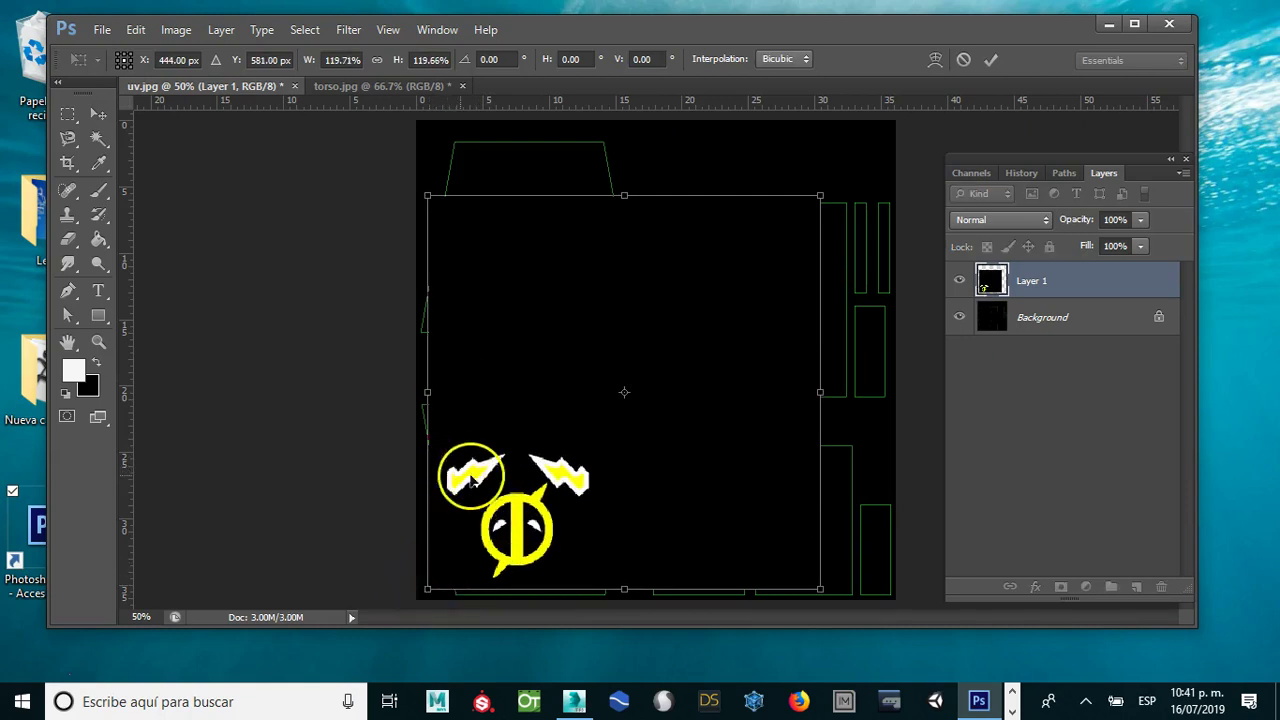
left_click_drag(820, 590, 829, 598)
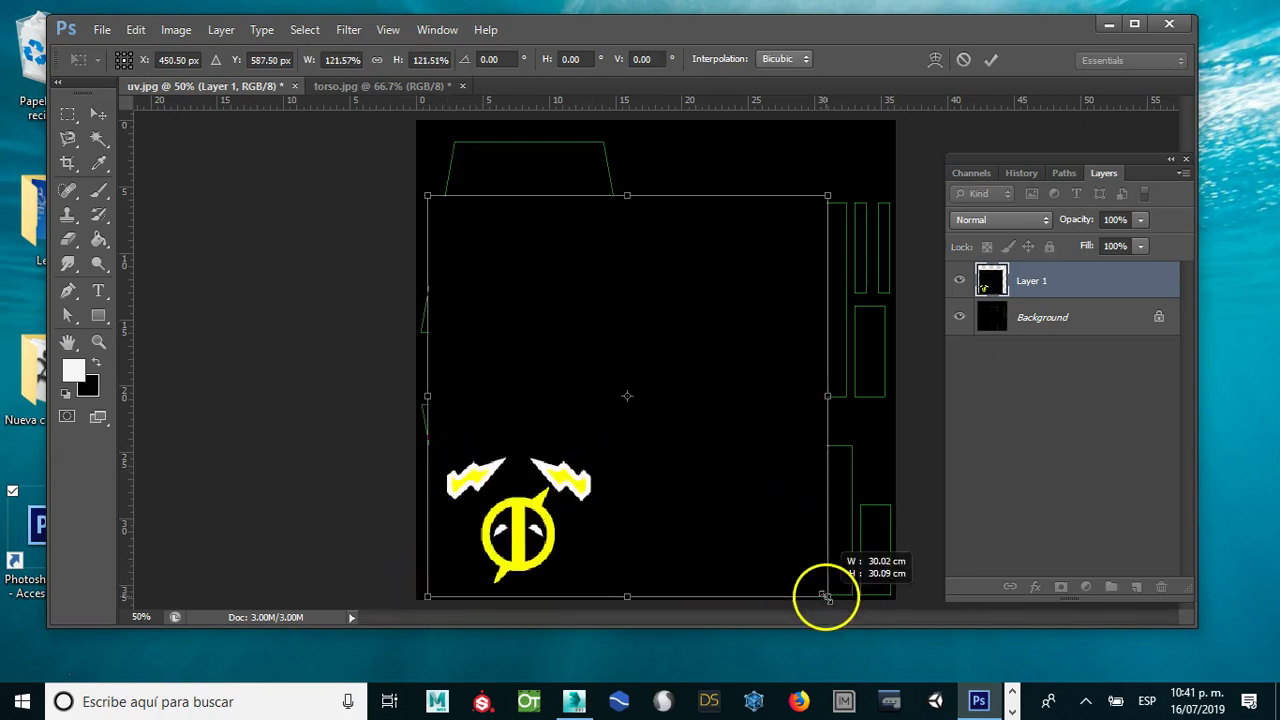
key("Return")
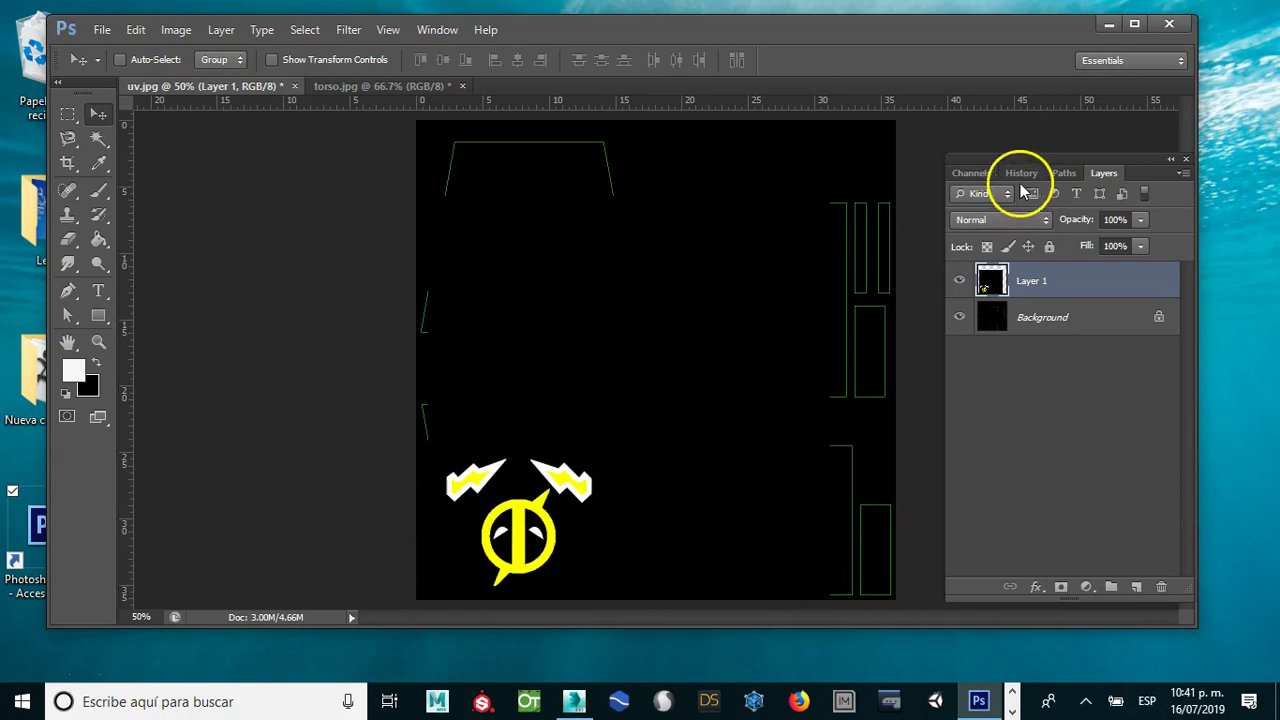
left_click(1137, 226)
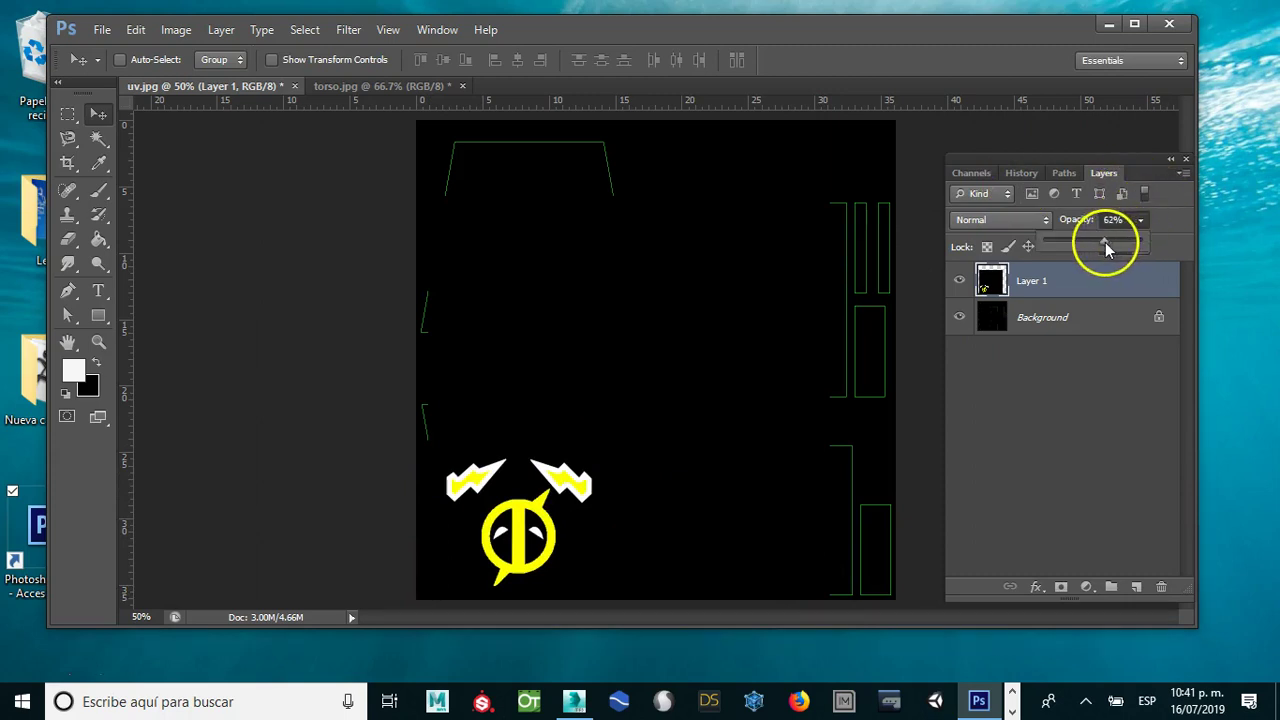
left_click_drag(1128, 243, 1102, 243)
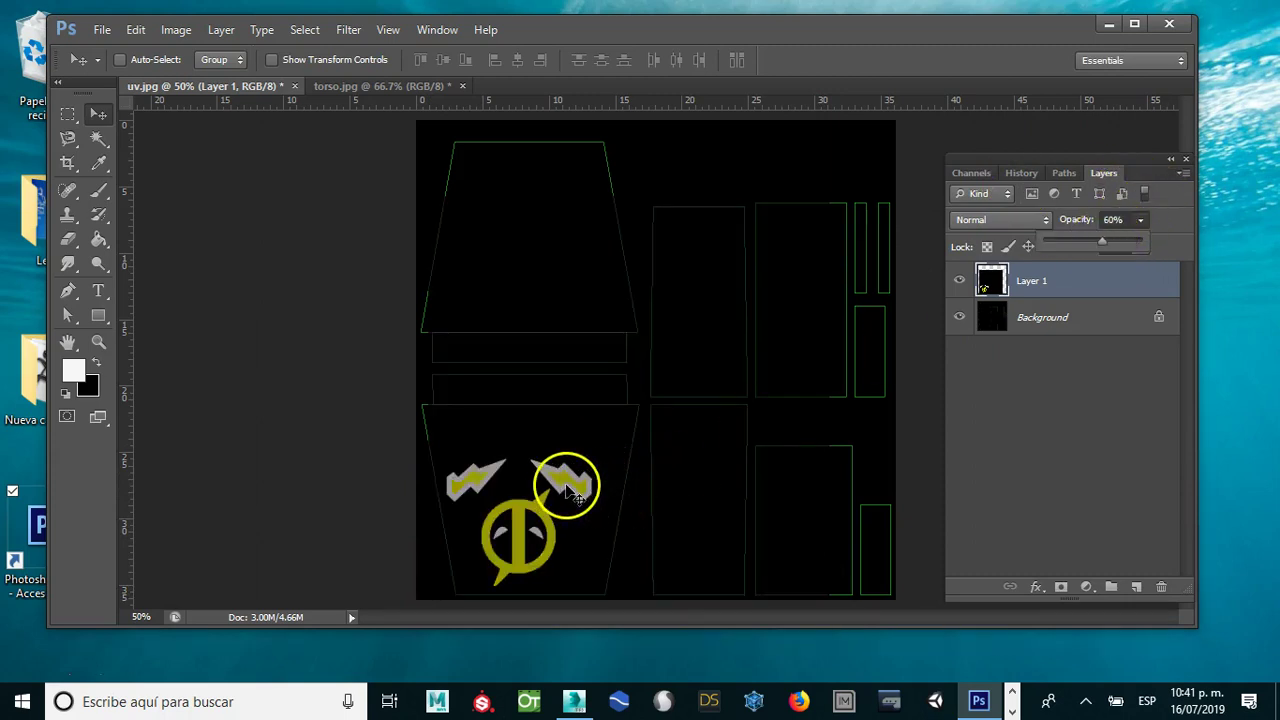
mouse_move(567, 484)
left_mouse_down()
mouse_move(580, 487)
mouse_move(576, 466)
left_mouse_up()
Step: Enlarge the emblem layer to about 134% and move it up inside the torso outline
key("ctrl+t")
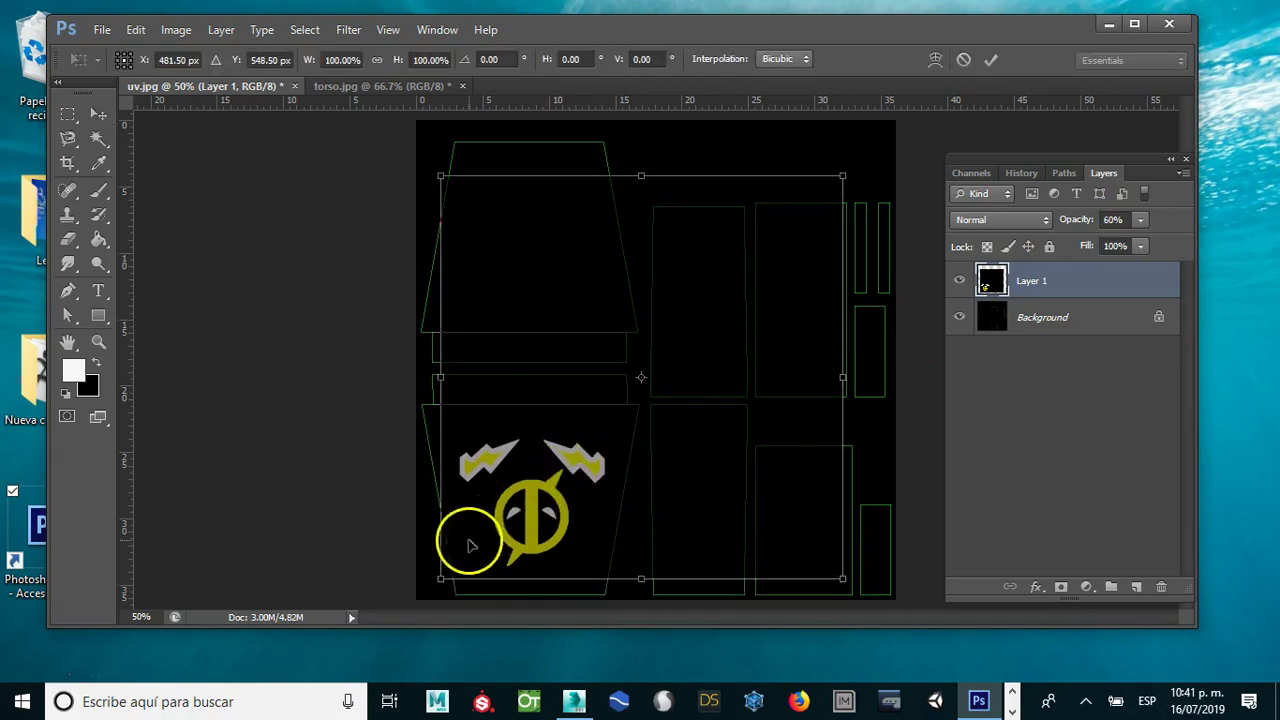
left_click_drag(440, 579, 420, 599)
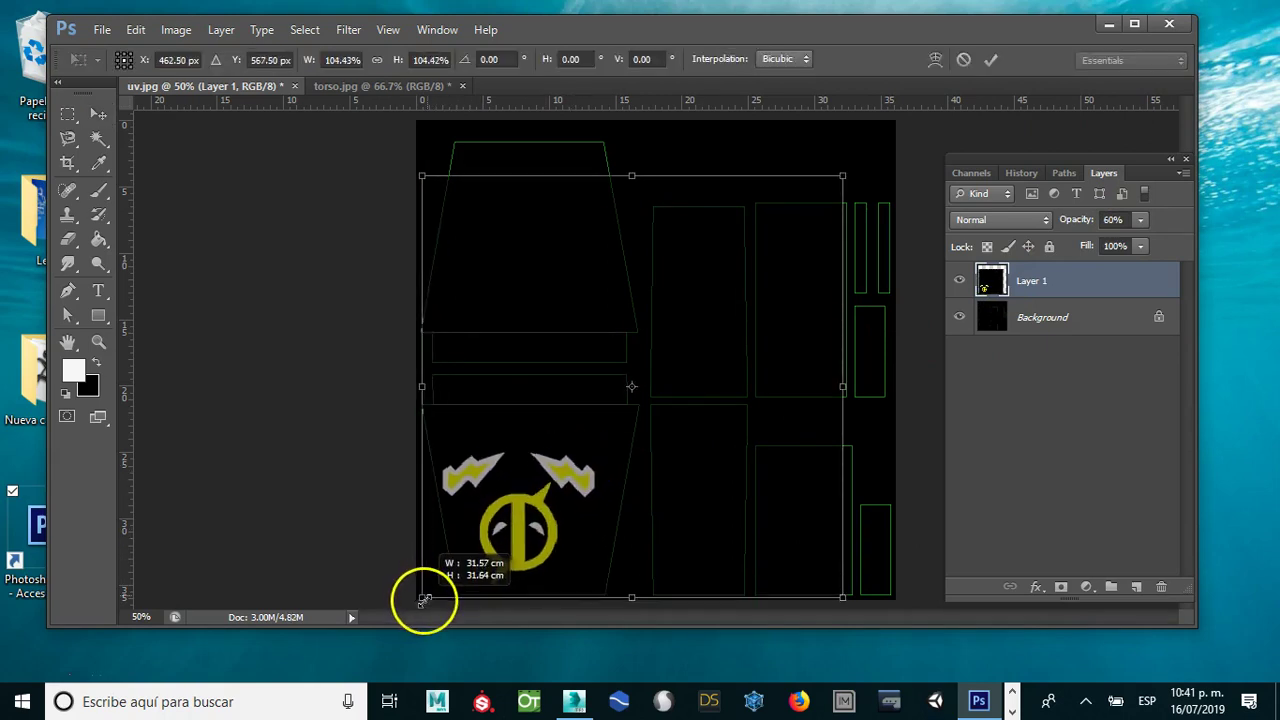
left_click_drag(843, 177, 946, 104)
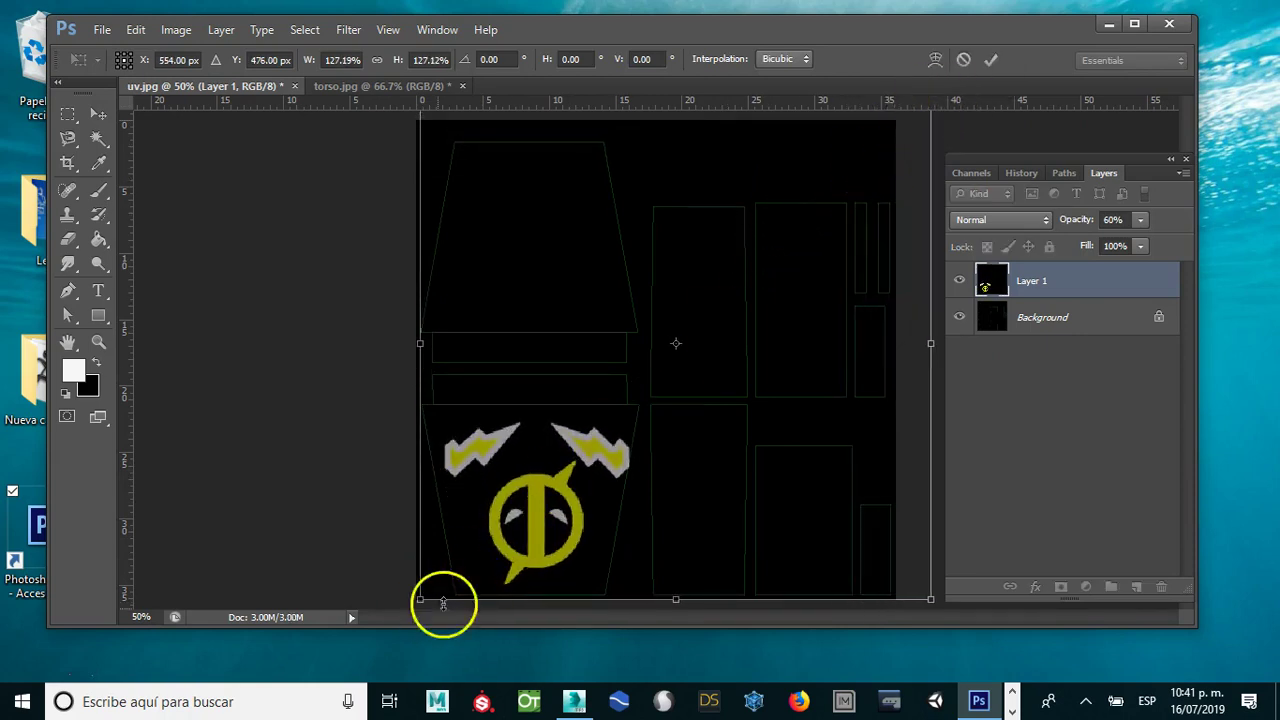
left_click_drag(418, 599, 408, 607)
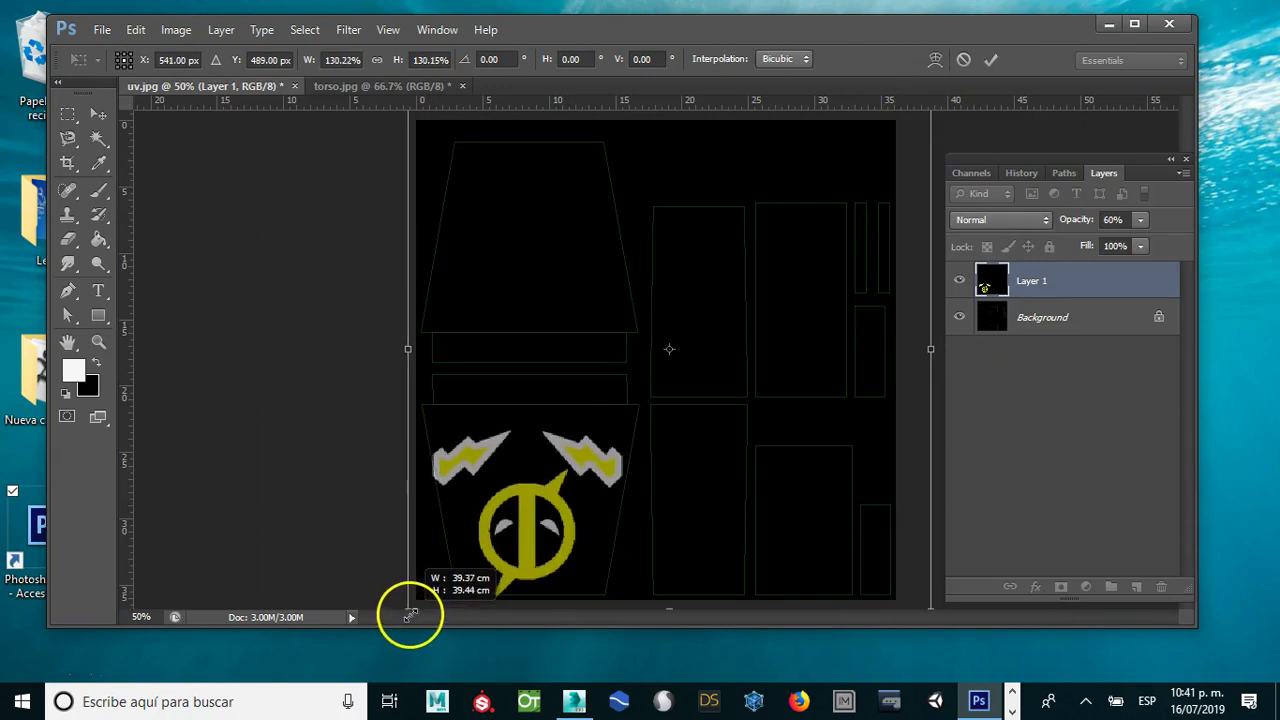
left_click_drag(930, 607, 944, 620)
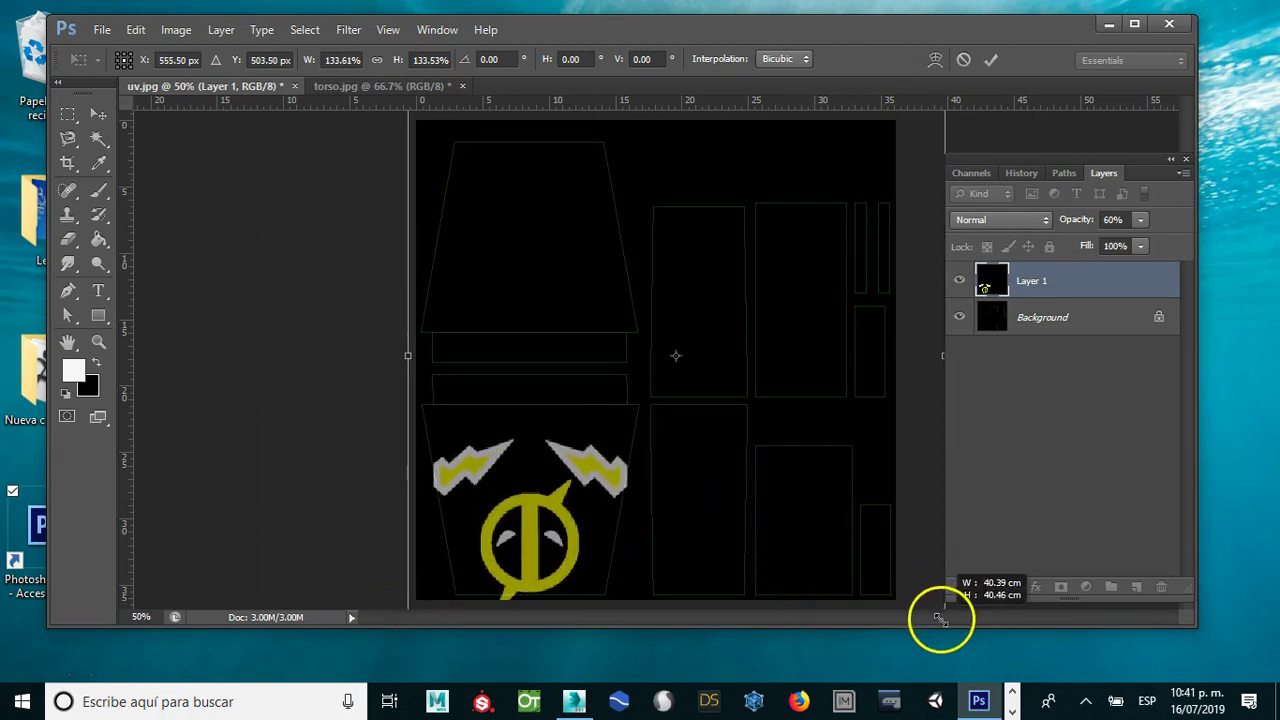
key("Return")
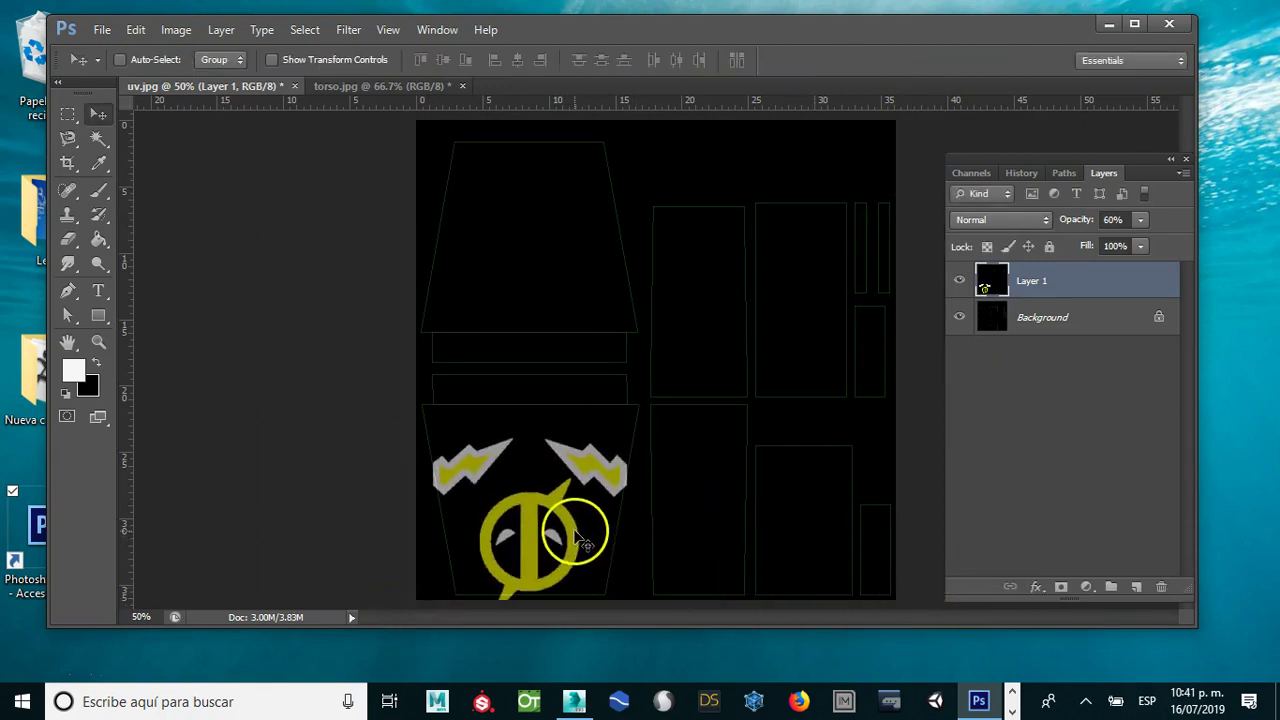
left_click_drag(549, 505, 546, 485)
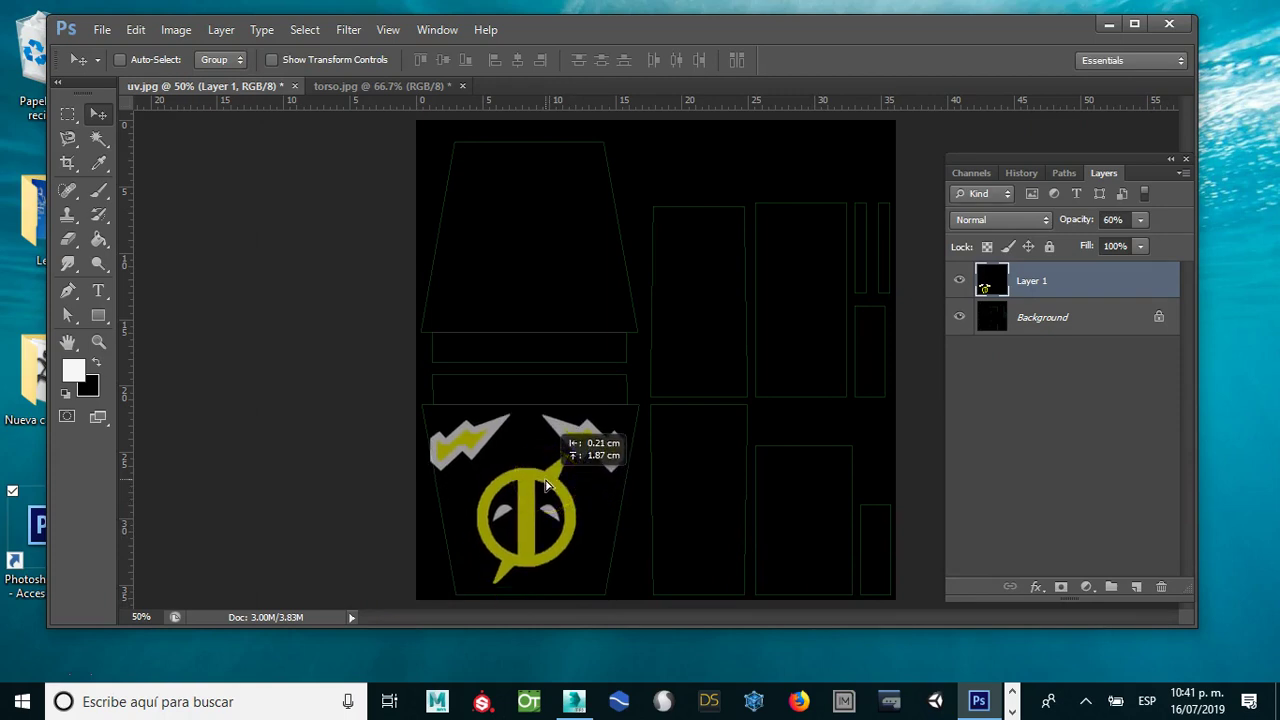
left_click(558, 515)
Step: Nudge the emblem layer right and restore its opacity to 100%
key("Right")
key("Right")
key("Right")
key("Right")
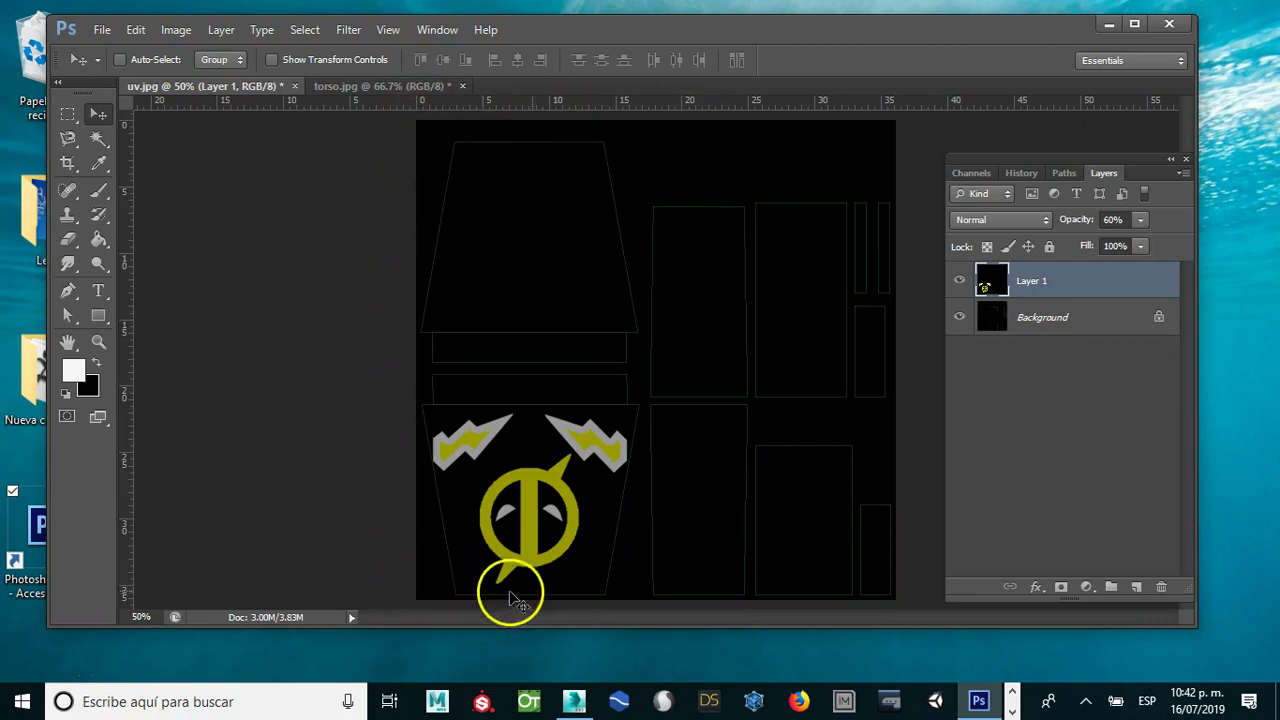
left_click(1140, 220)
left_click_drag(1143, 244, 1234, 238)
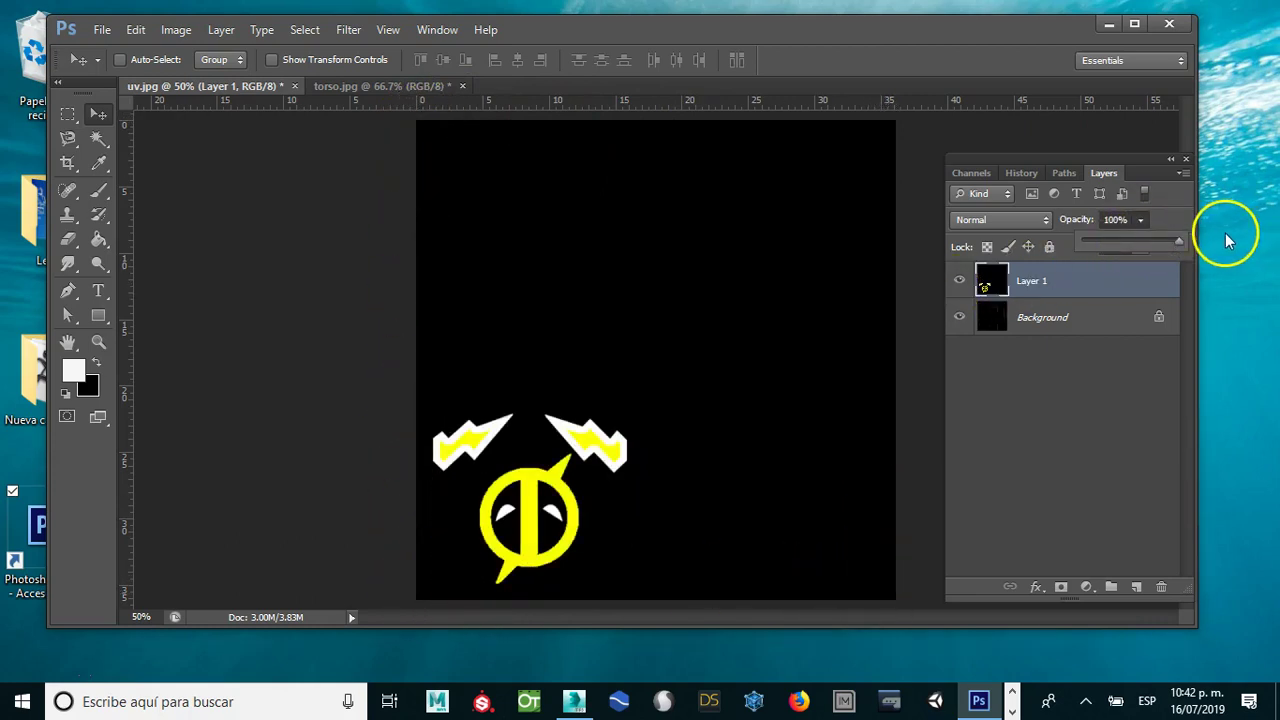
Step: Save a JPEG copy of the texture as uv_ok.jpg
left_click(102, 29)
left_click(120, 256)
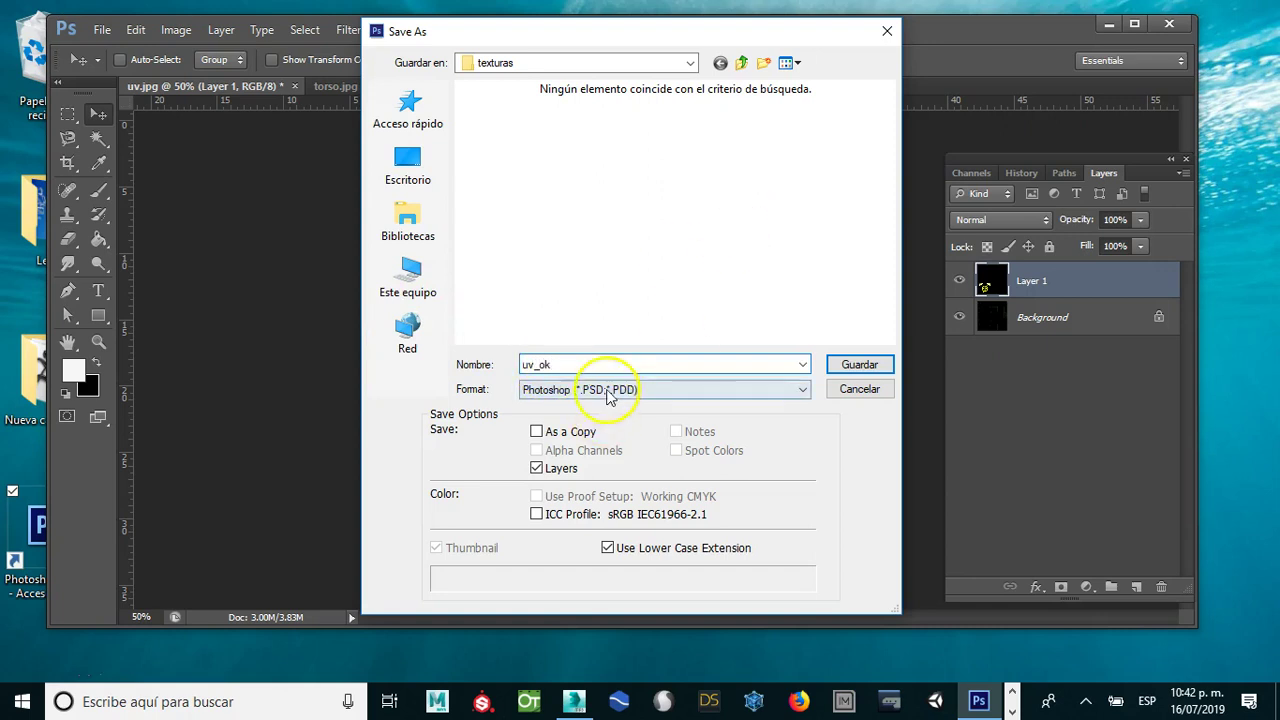
left_click(590, 390)
left_click(563, 512)
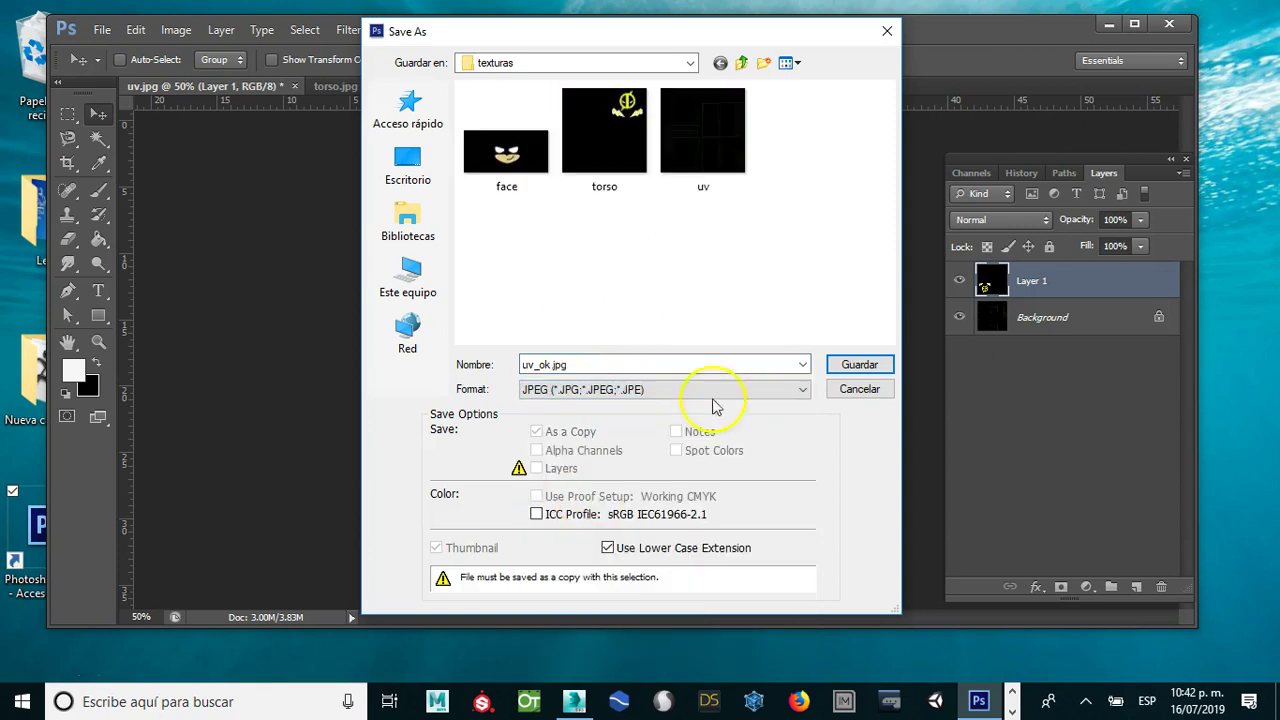
left_click(858, 364)
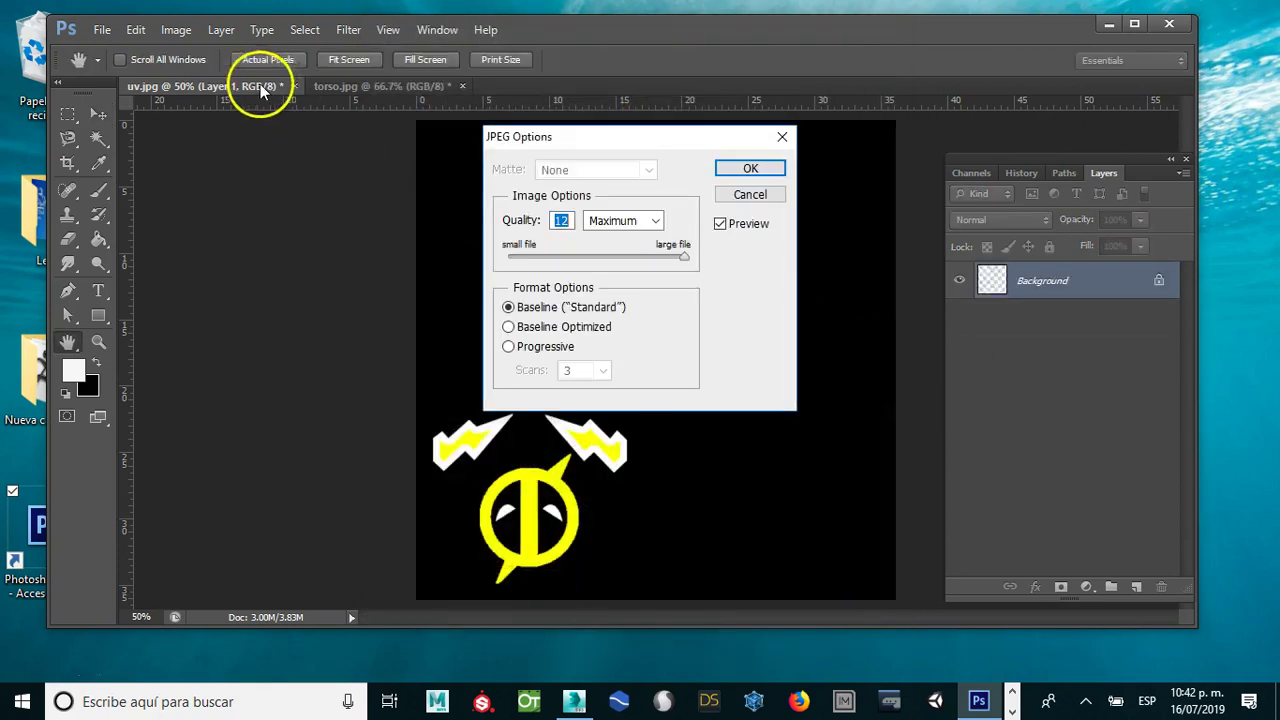
Step: Confirm the JPEG options, then save a layered copy as uv_editable.psd with maximum compatibility
left_click(751, 167)
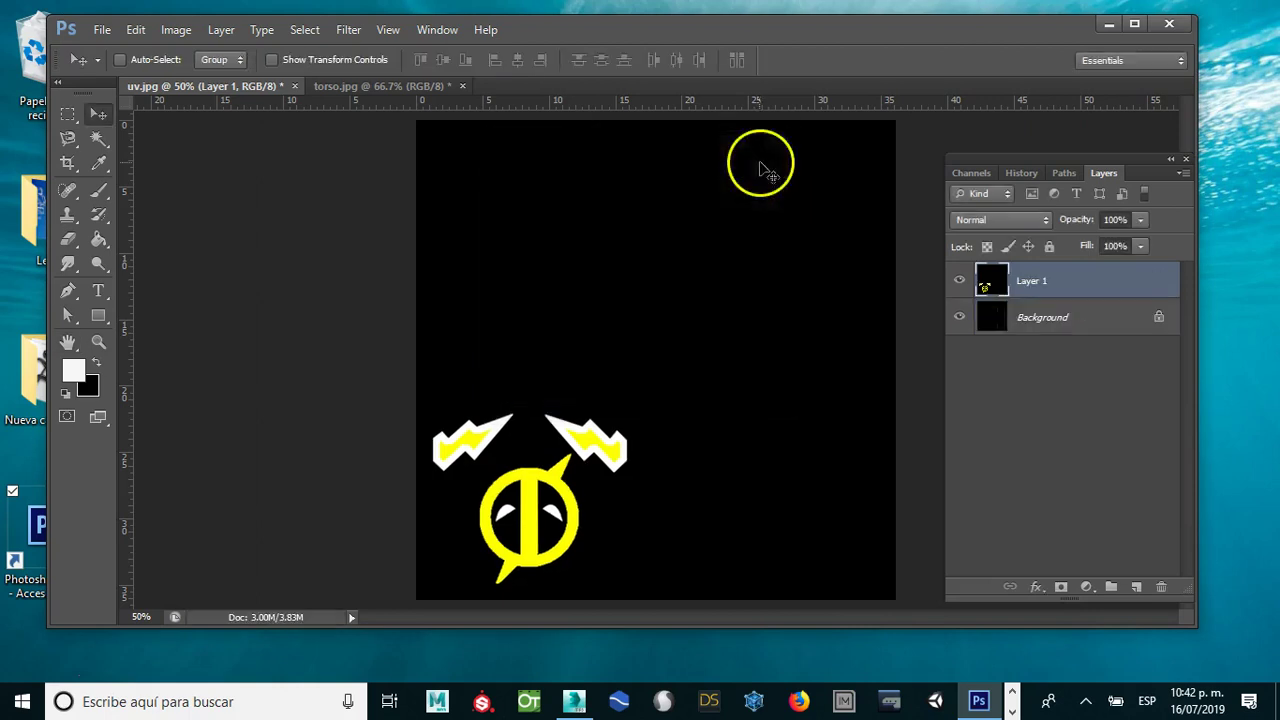
left_click(103, 30)
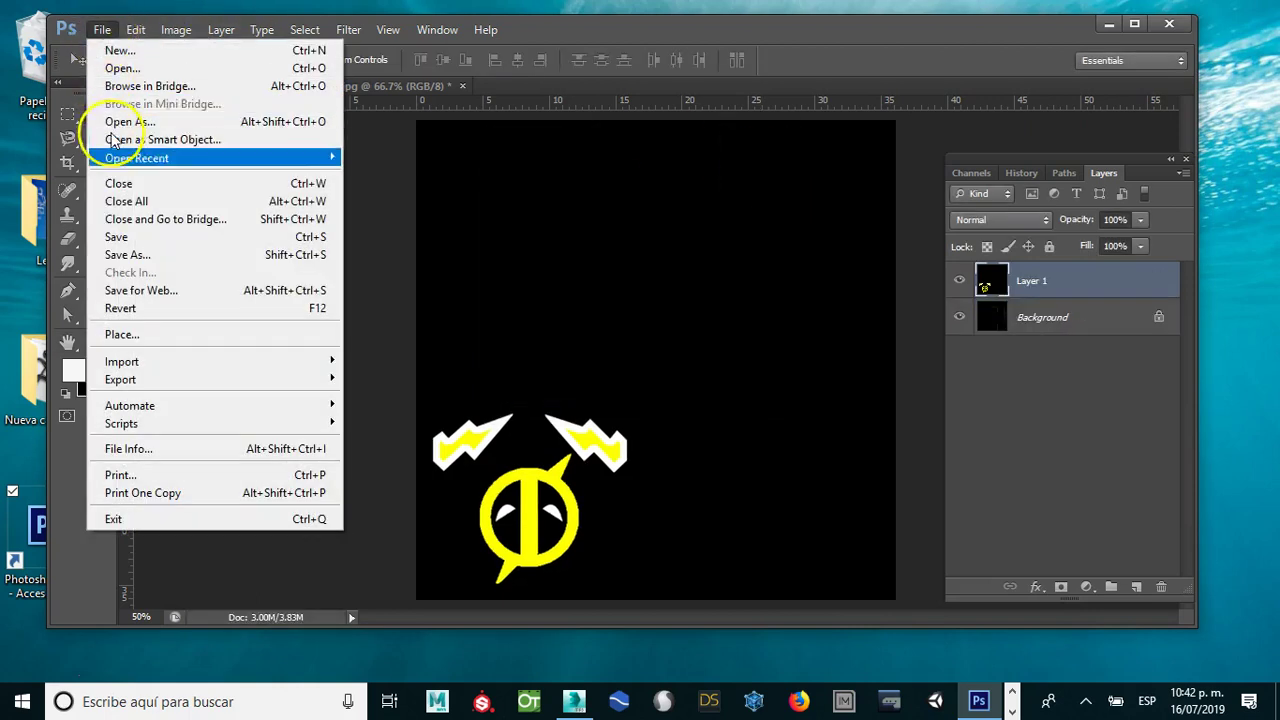
left_click(121, 256)
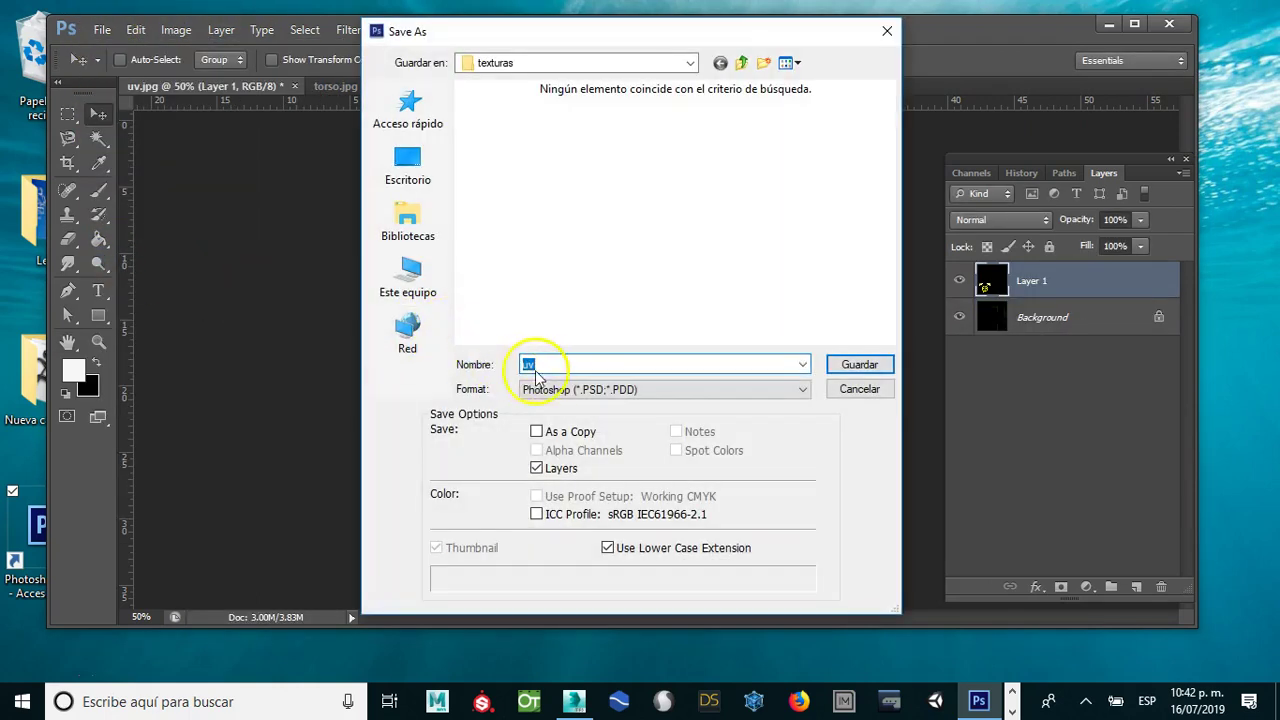
type("_editable")
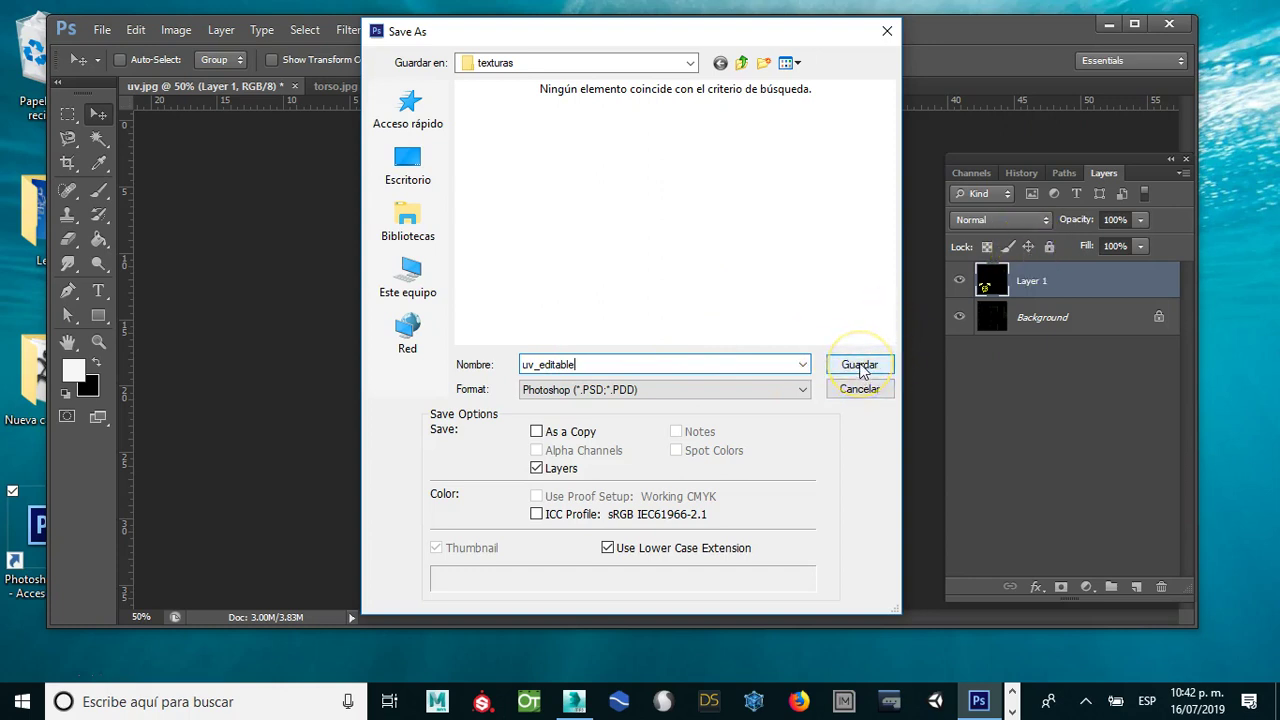
left_click(860, 366)
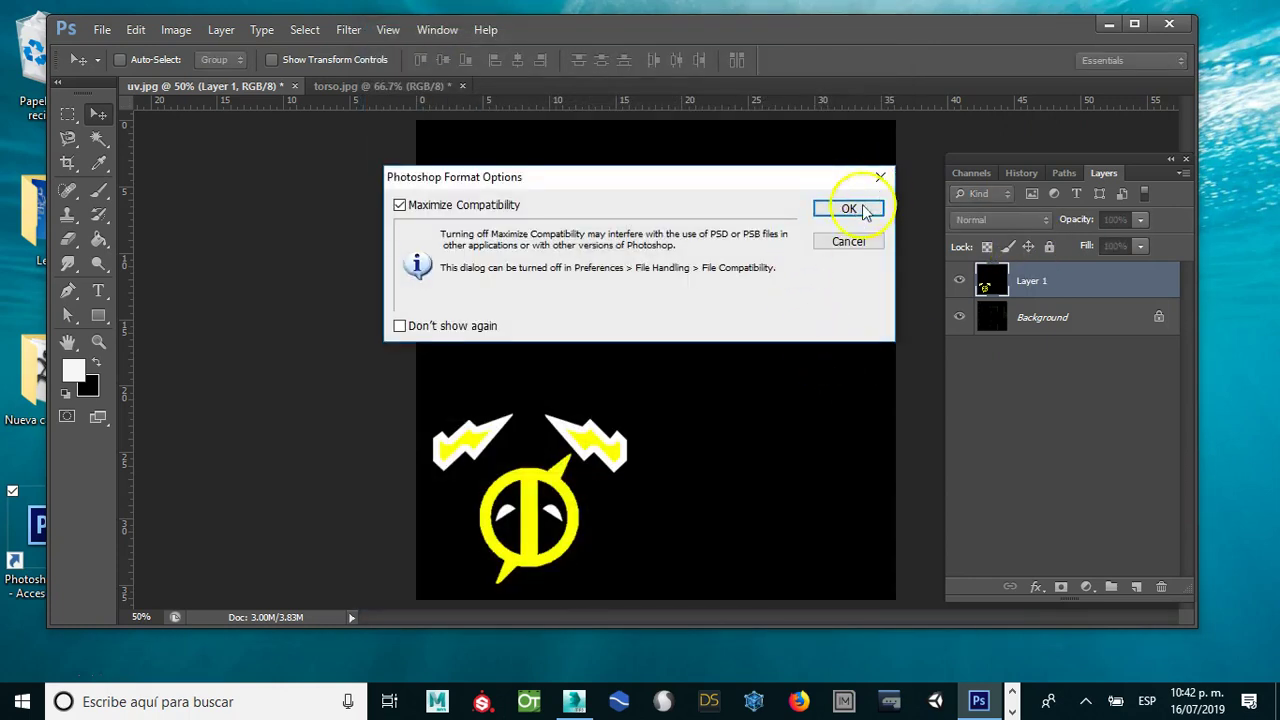
left_click(848, 210)
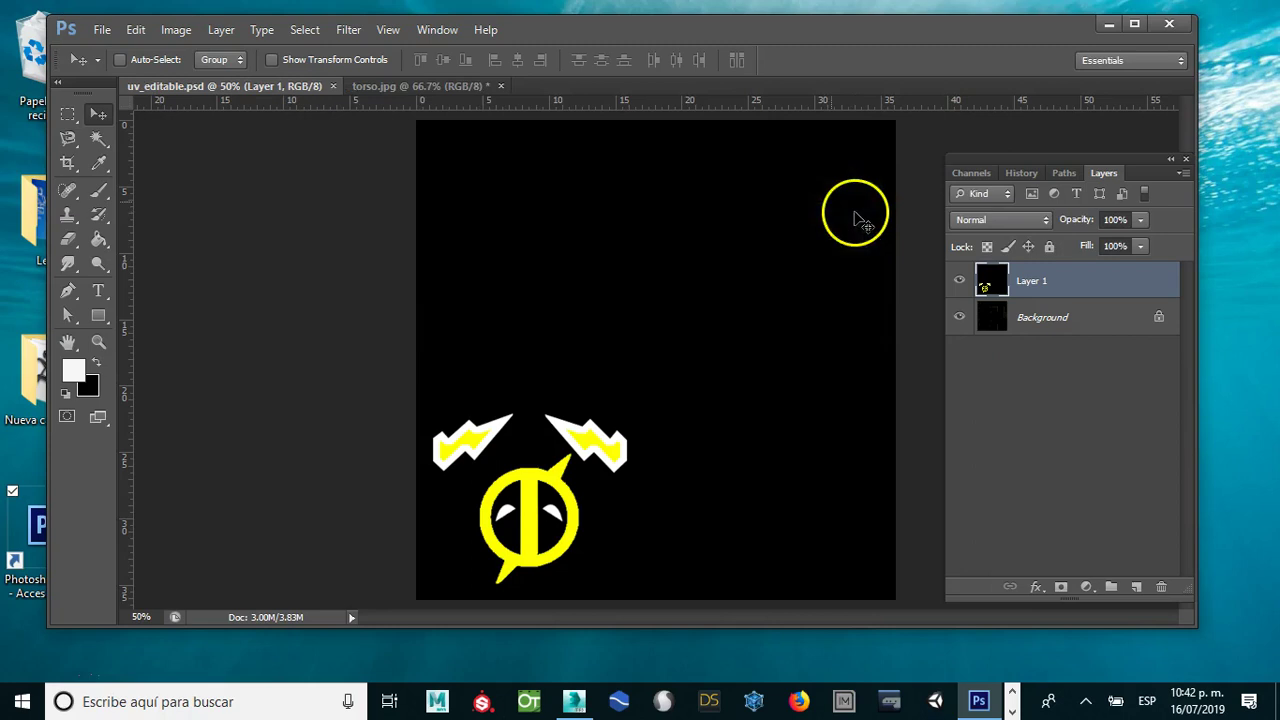
Step: Close torso.jpg without saving and minimize Photoshop
left_click(386, 88)
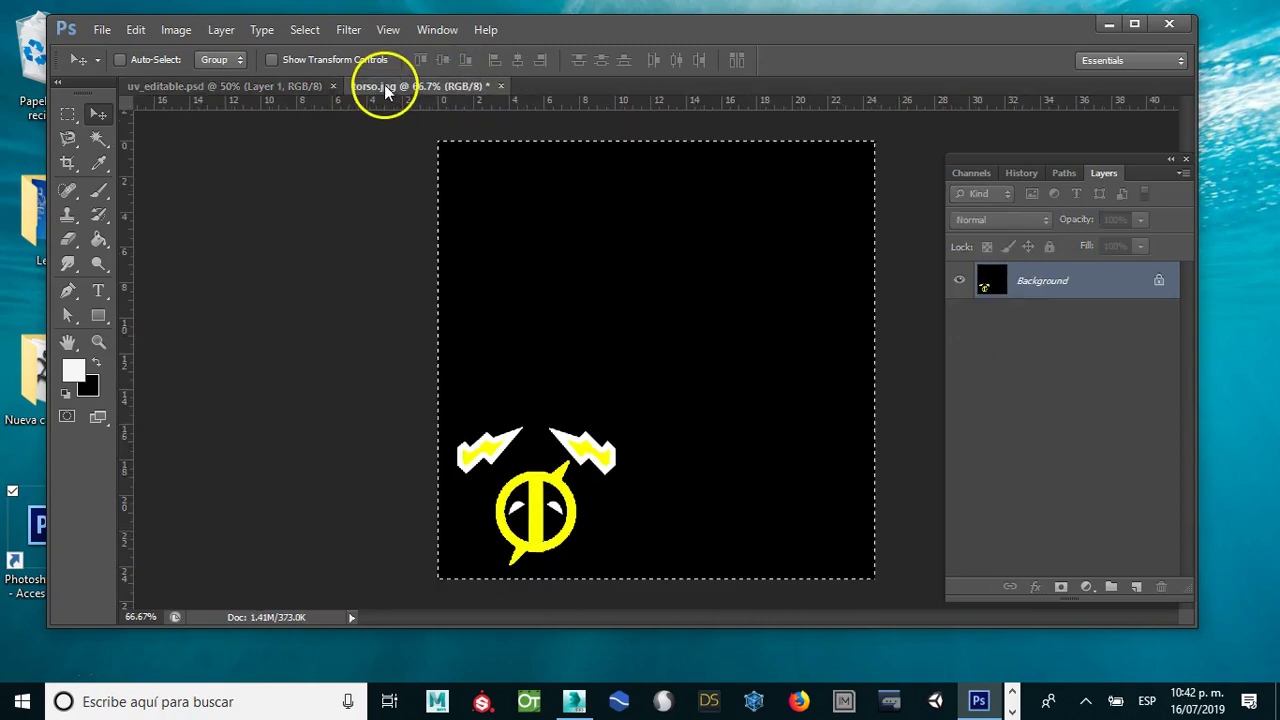
left_click(500, 87)
left_click(622, 270)
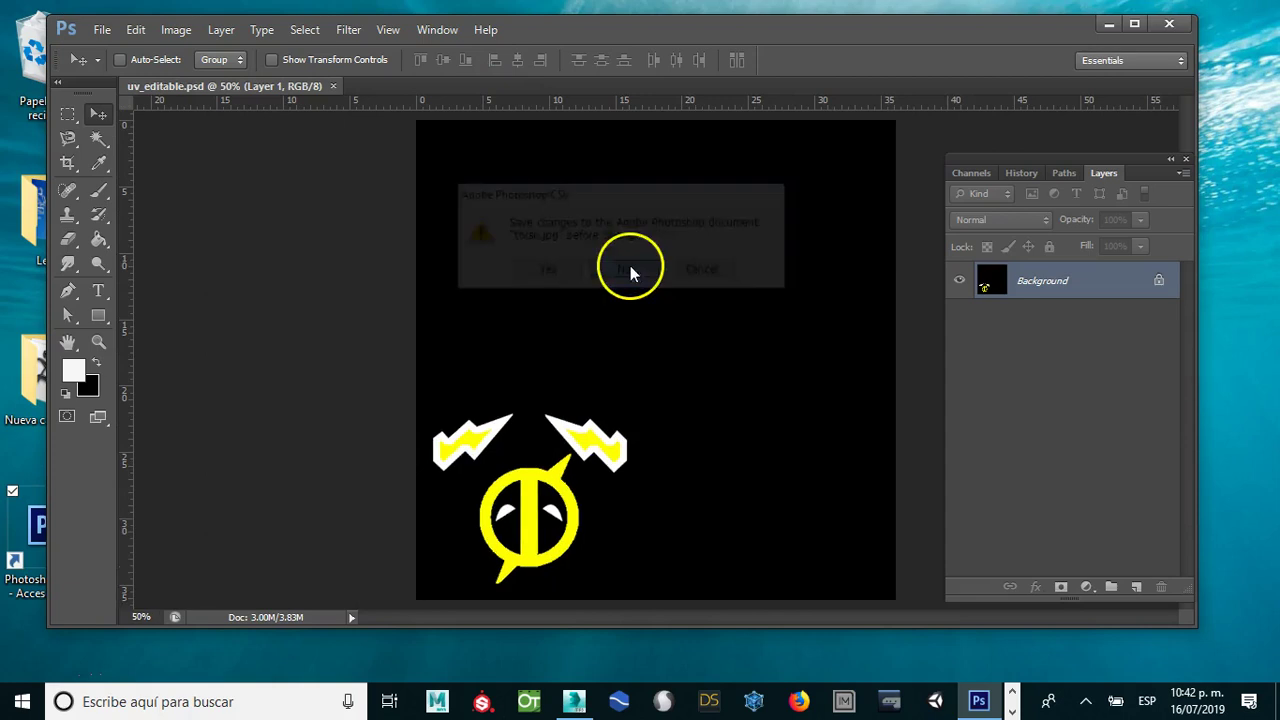
left_click(1104, 27)
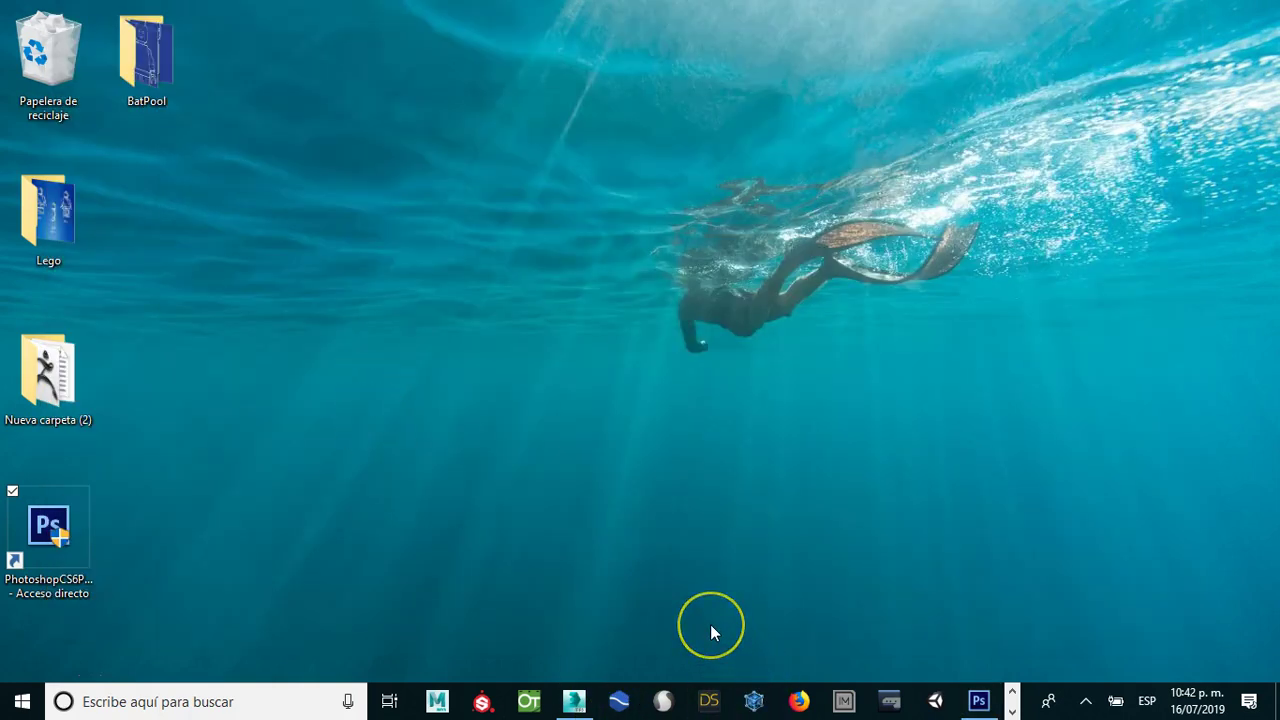
Step: Back in 3ds Max, give material 08 a uv_ok.jpg bitmap diffuse map and deselect Unwrap UVW
key("alt+Tab")
key("alt+Tab")
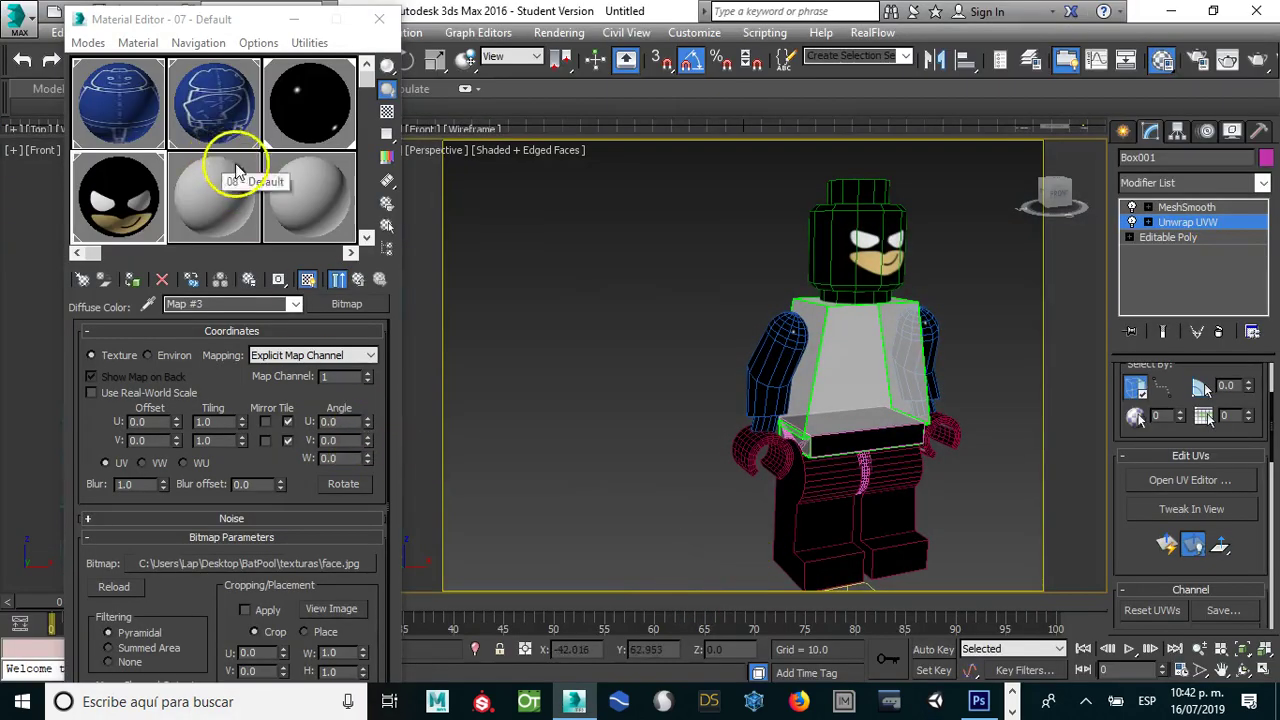
left_click(207, 205)
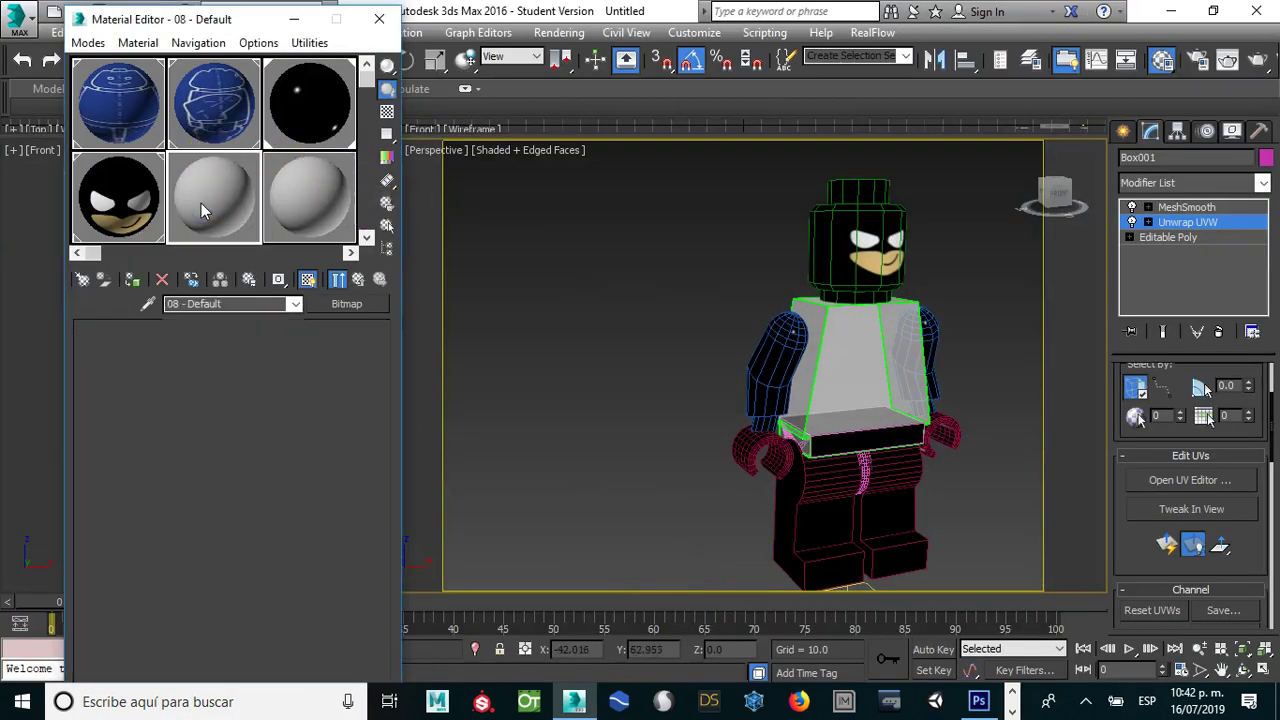
left_click(214, 454)
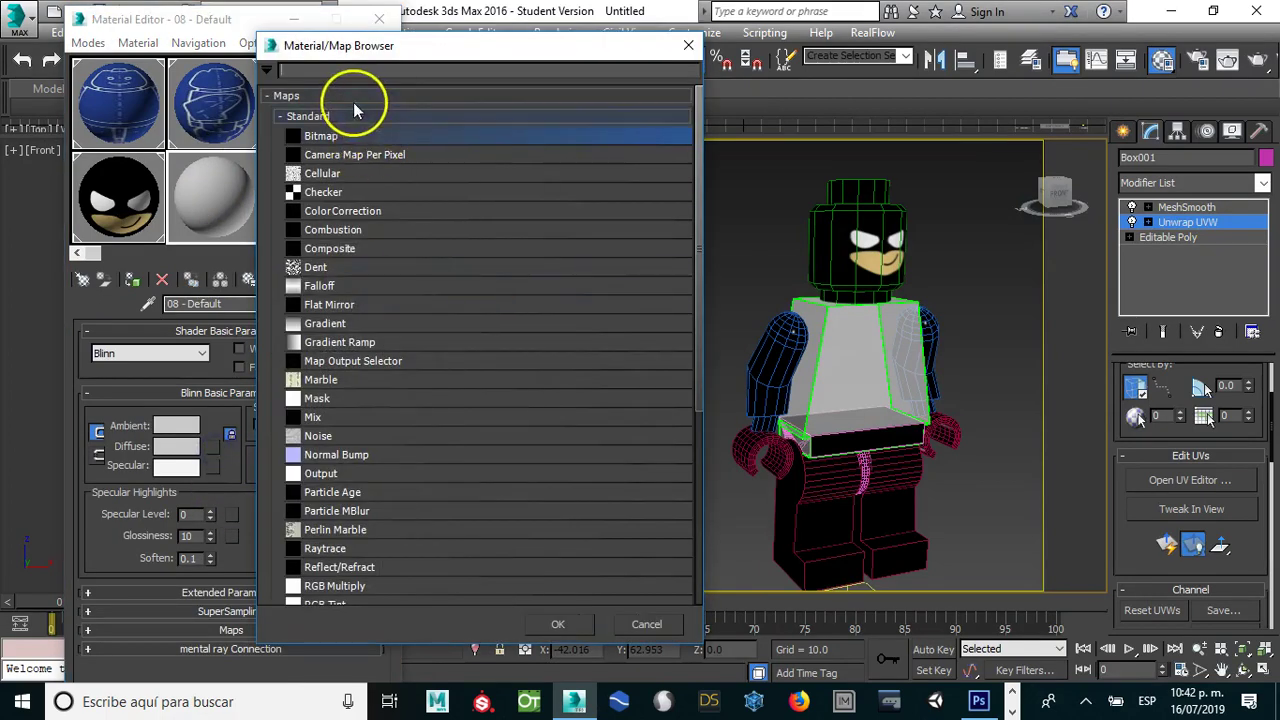
double_click(333, 140)
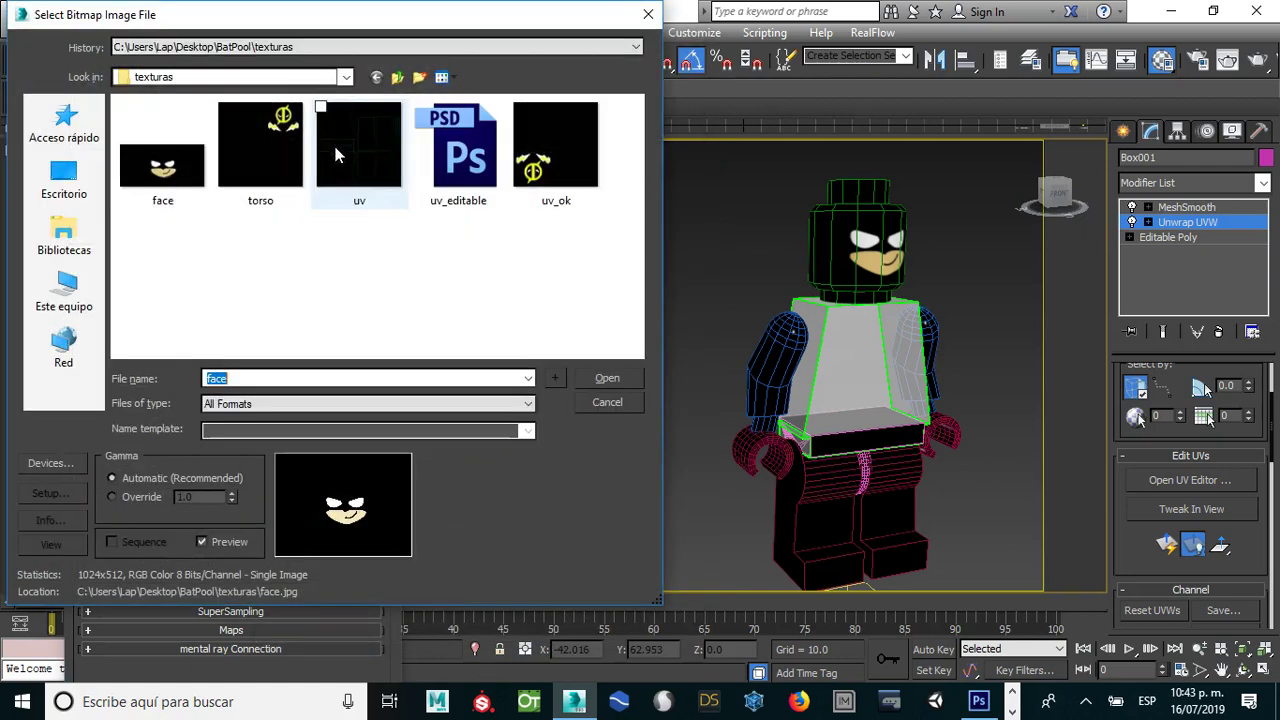
left_click(538, 190)
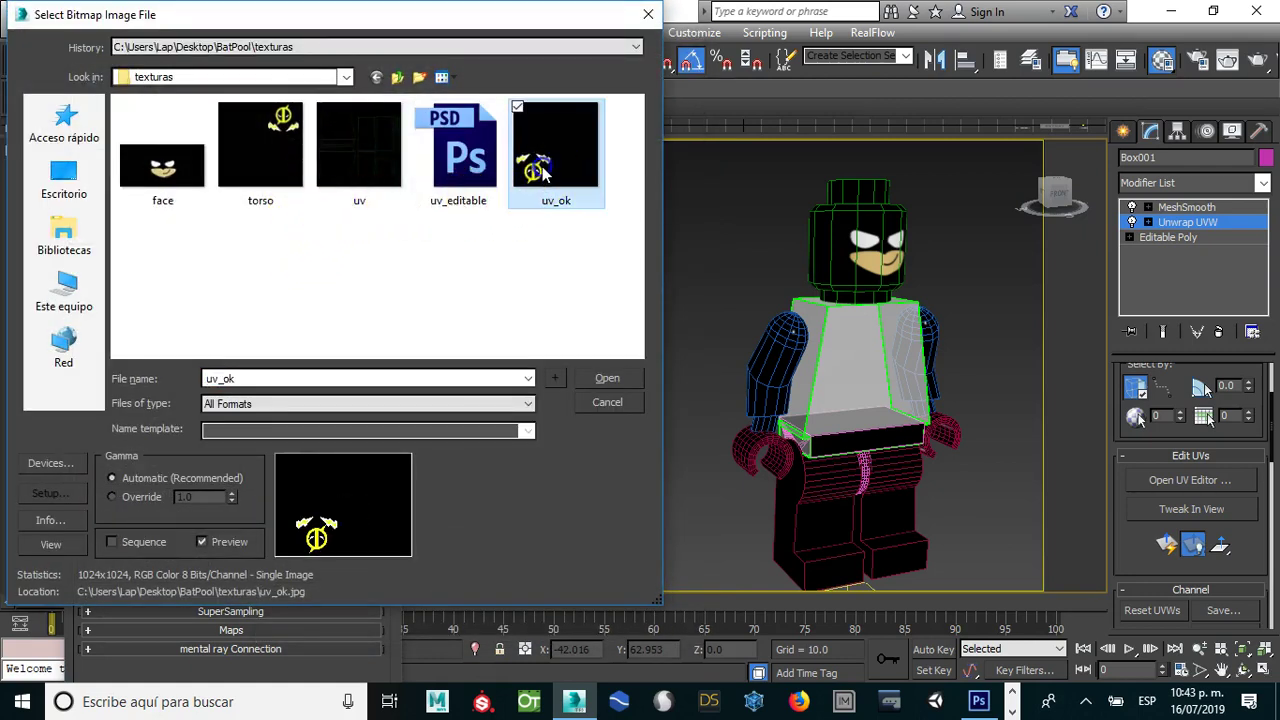
left_click(600, 378)
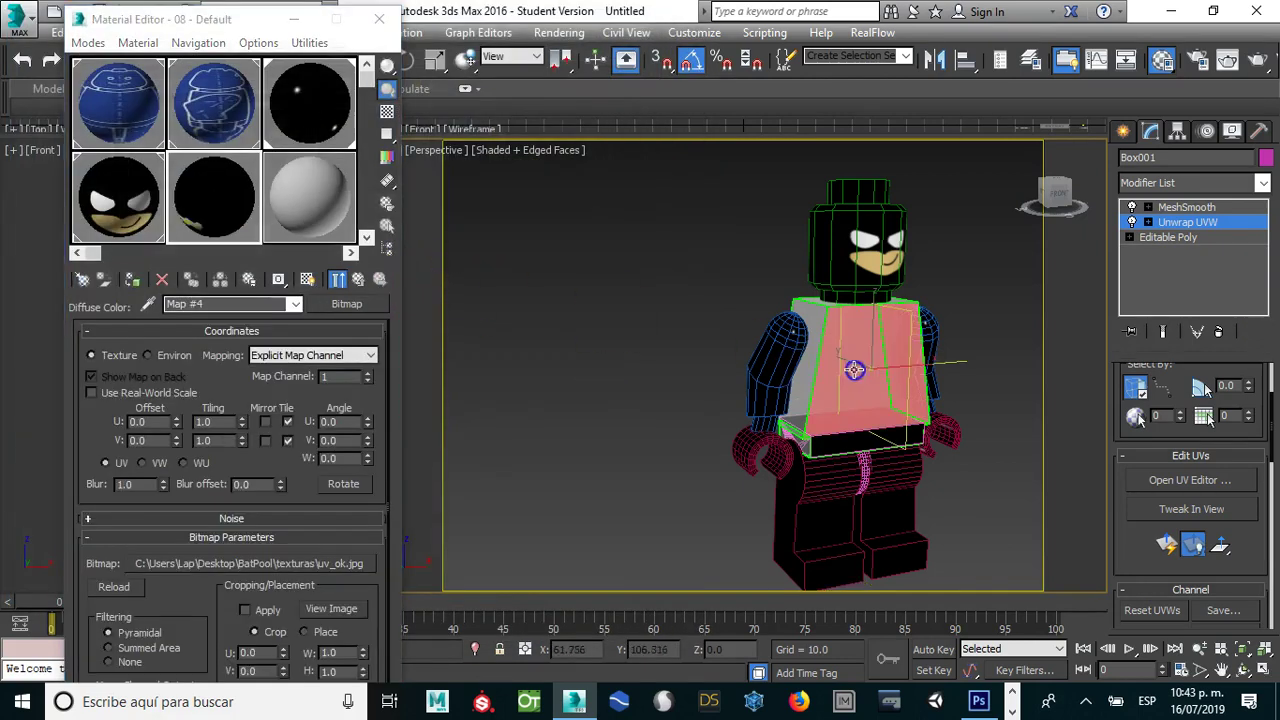
left_click(1192, 226)
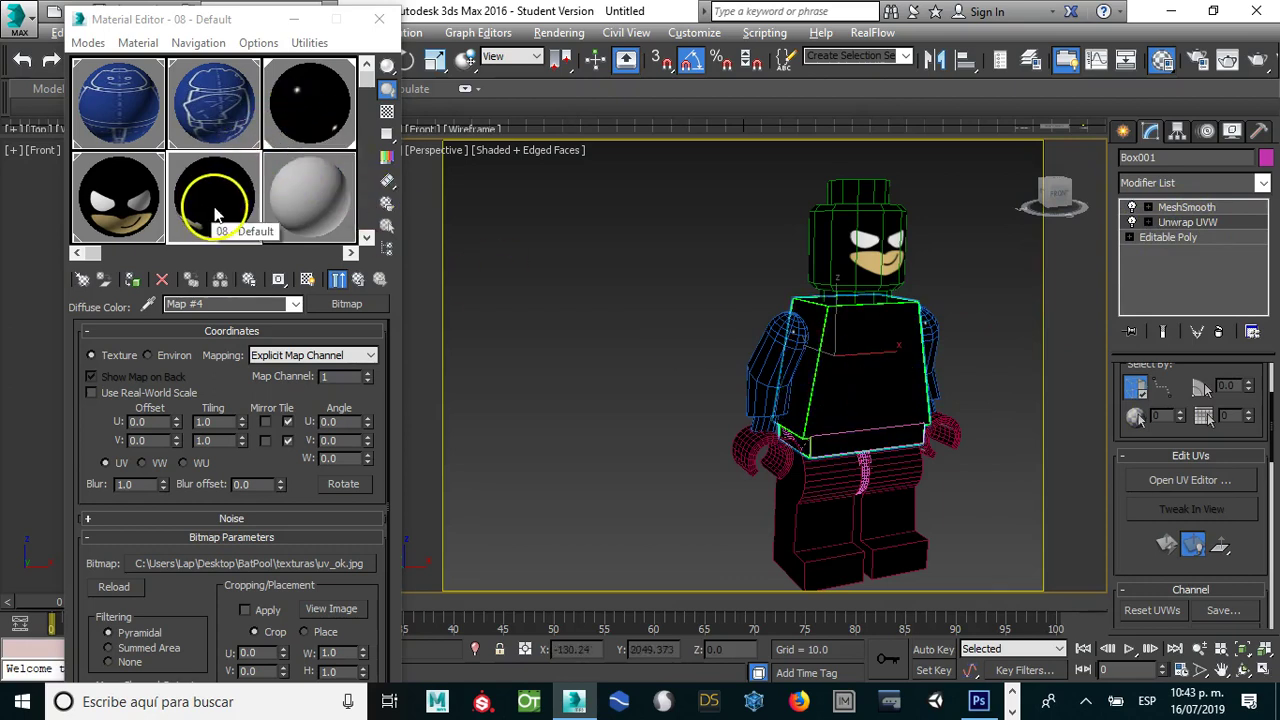
Step: Assign material 08 to the torso and show its texture in the viewport
left_click_drag(215, 216, 662, 368)
left_click_drag(851, 380, 851, 375)
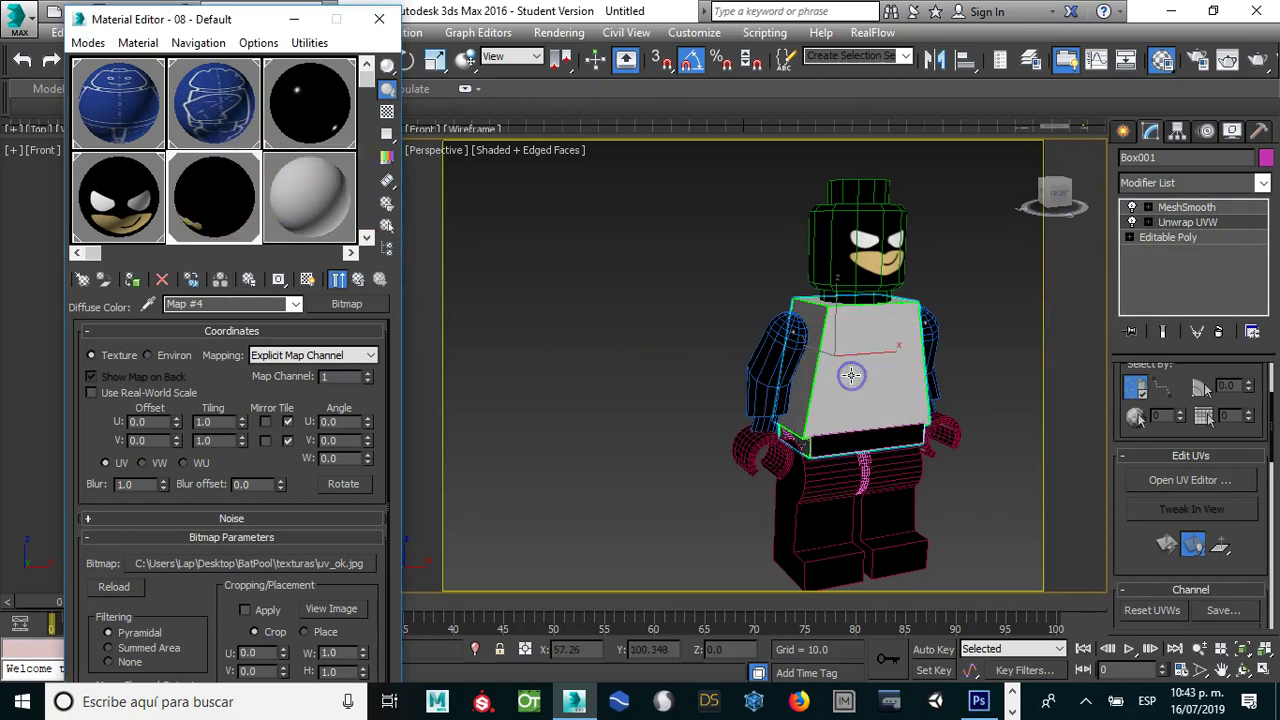
left_click(307, 279)
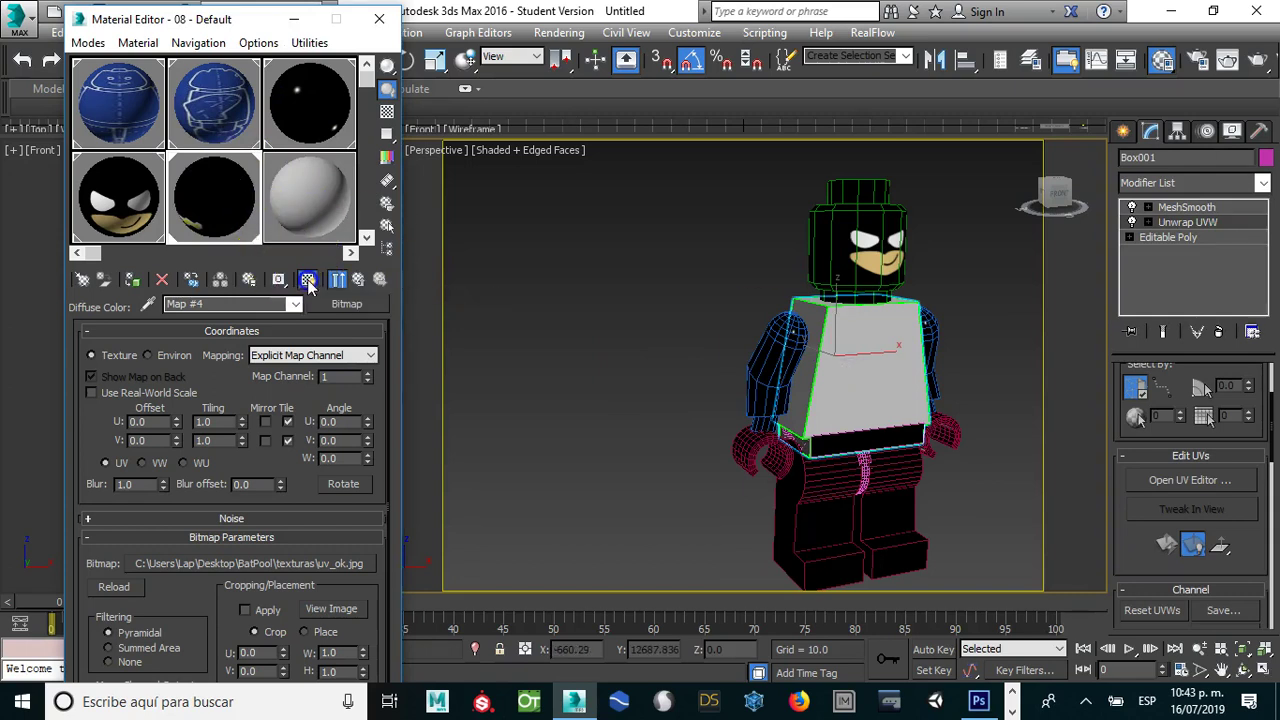
left_click(720, 315)
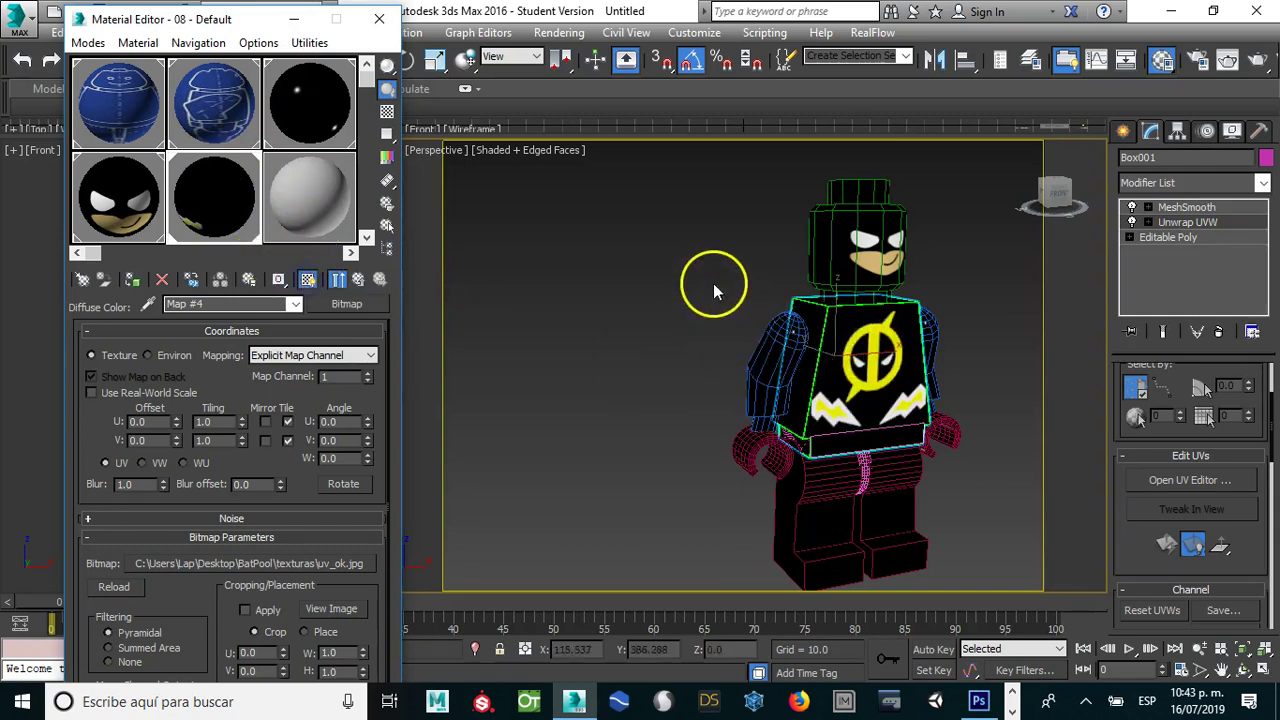
scroll(713, 290, "down", 3)
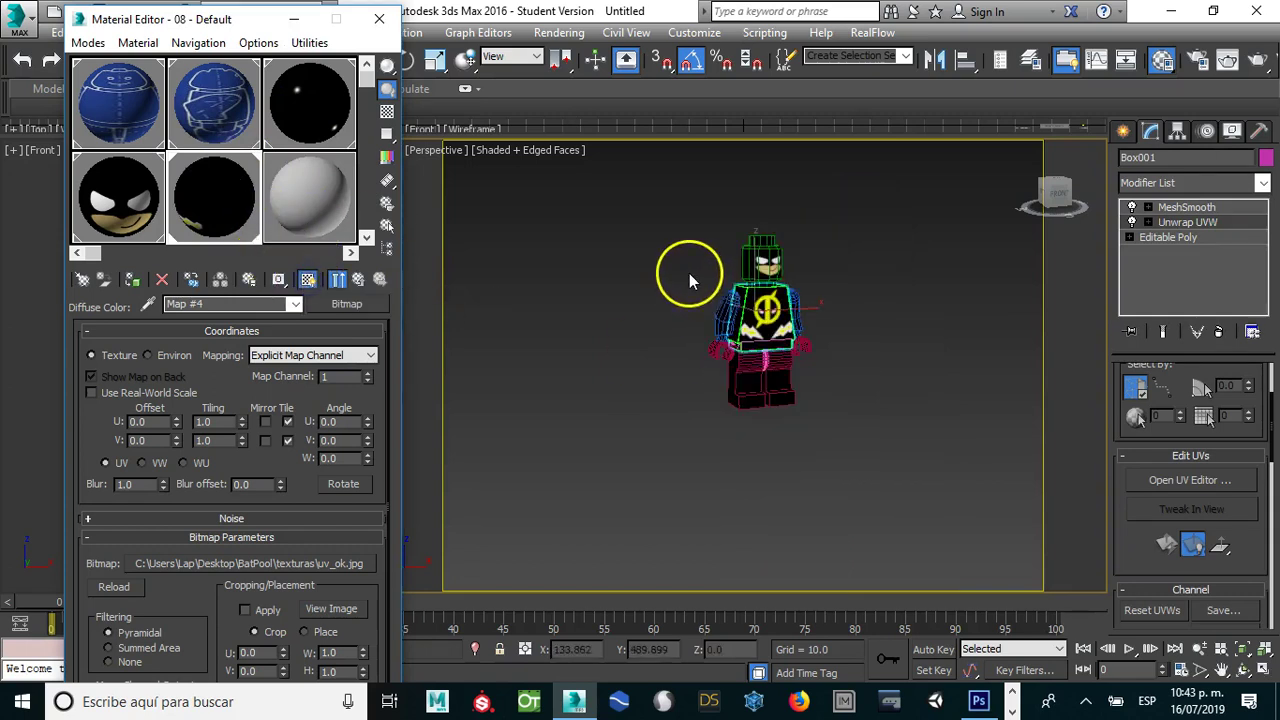
Step: End isolation, unhide all objects, and hide the two blueprint backdrop planes
right_click(637, 257)
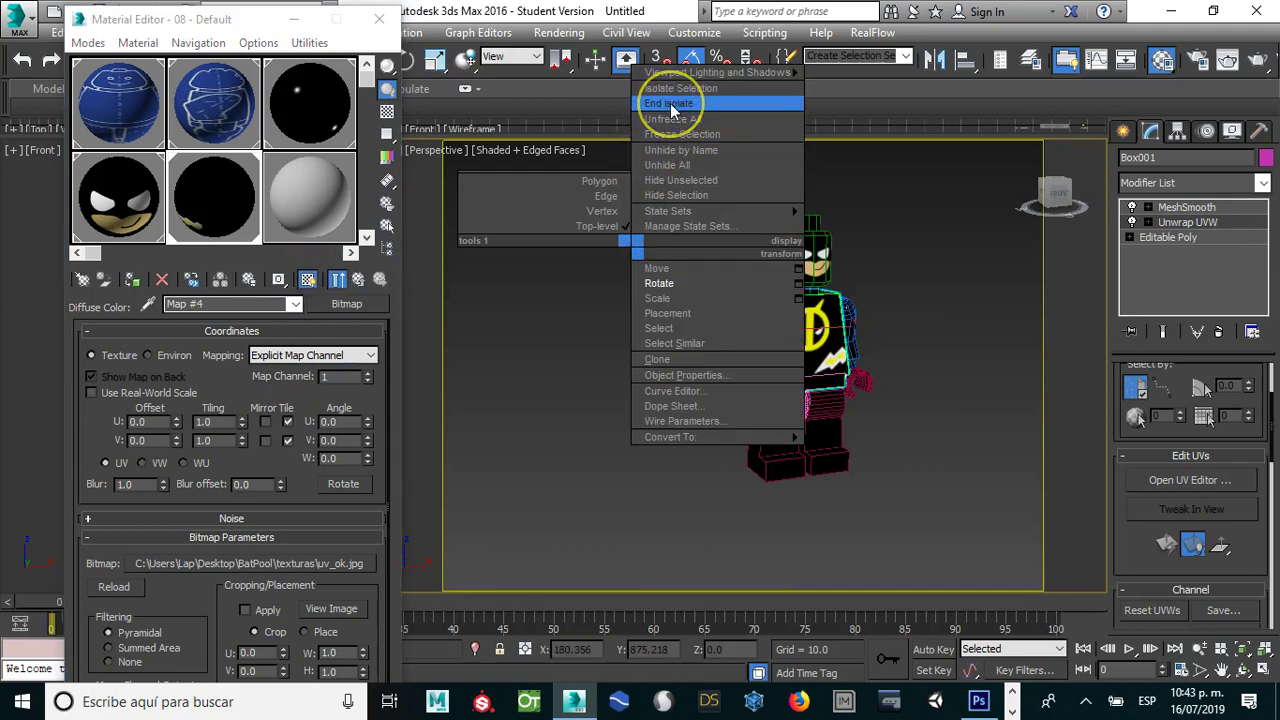
left_click(670, 104)
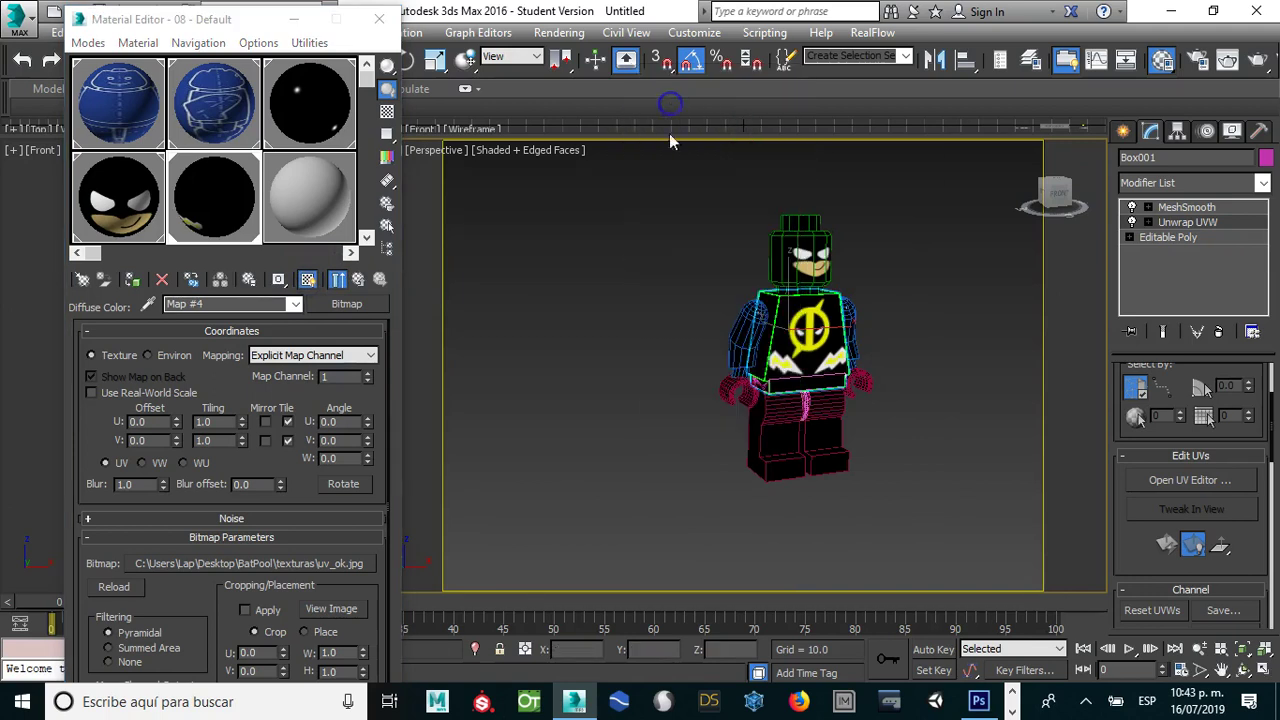
right_click(655, 238)
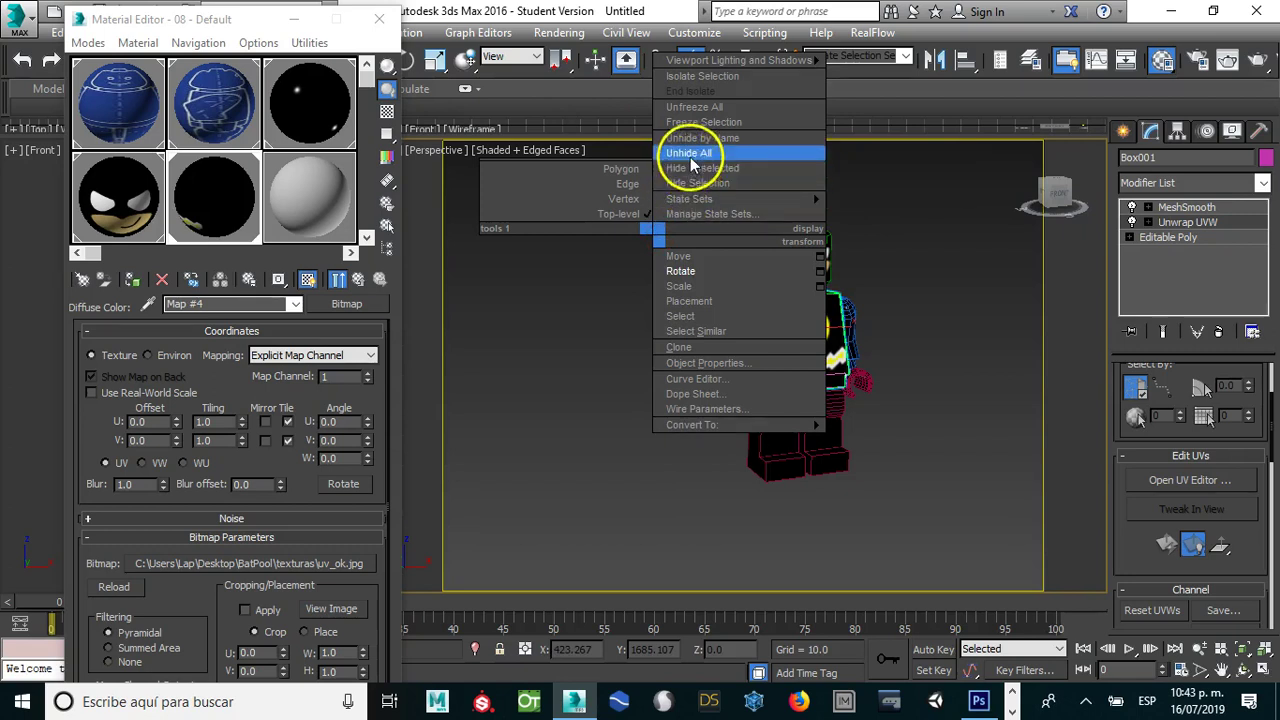
left_click(688, 152)
left_click(834, 208)
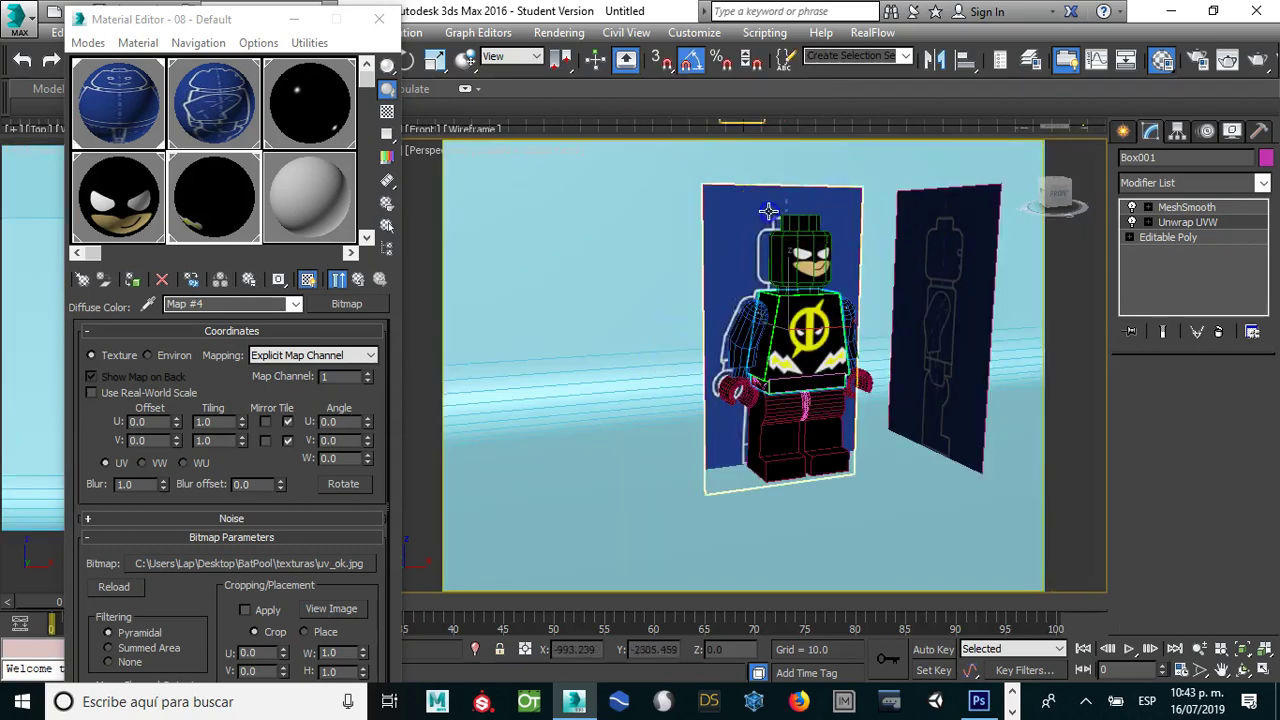
left_click(923, 226, "ctrl")
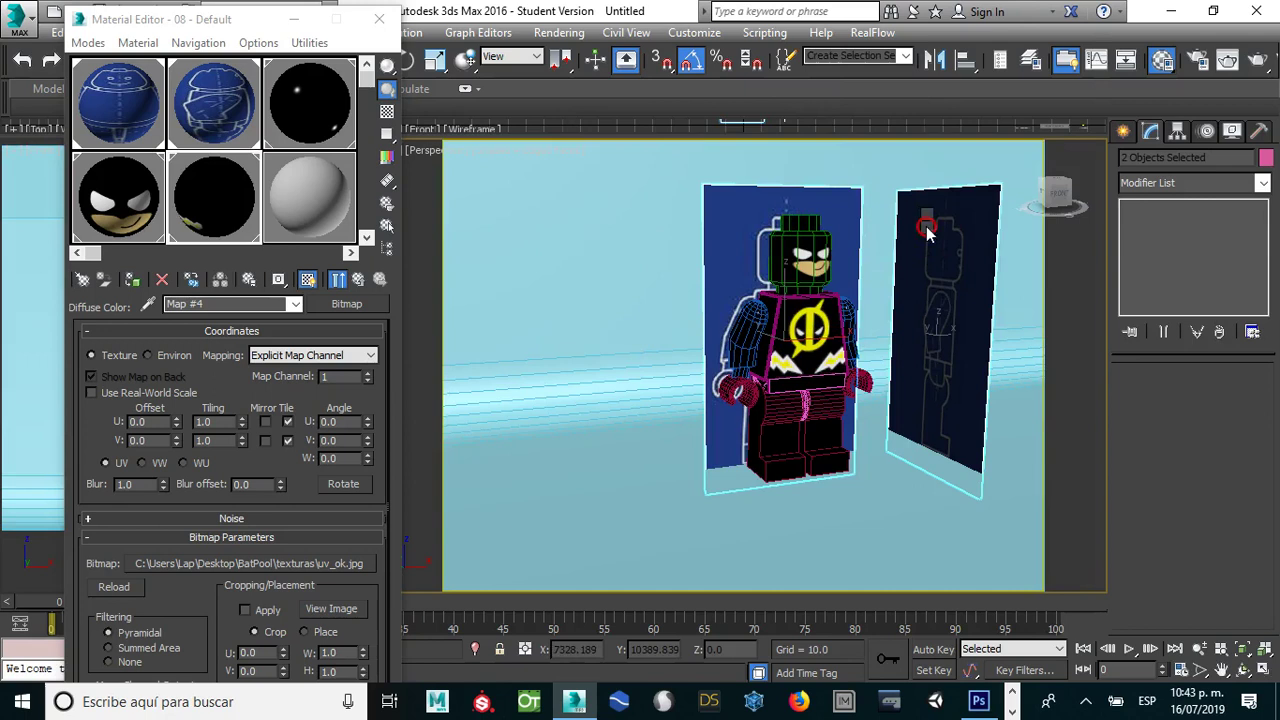
right_click(926, 228)
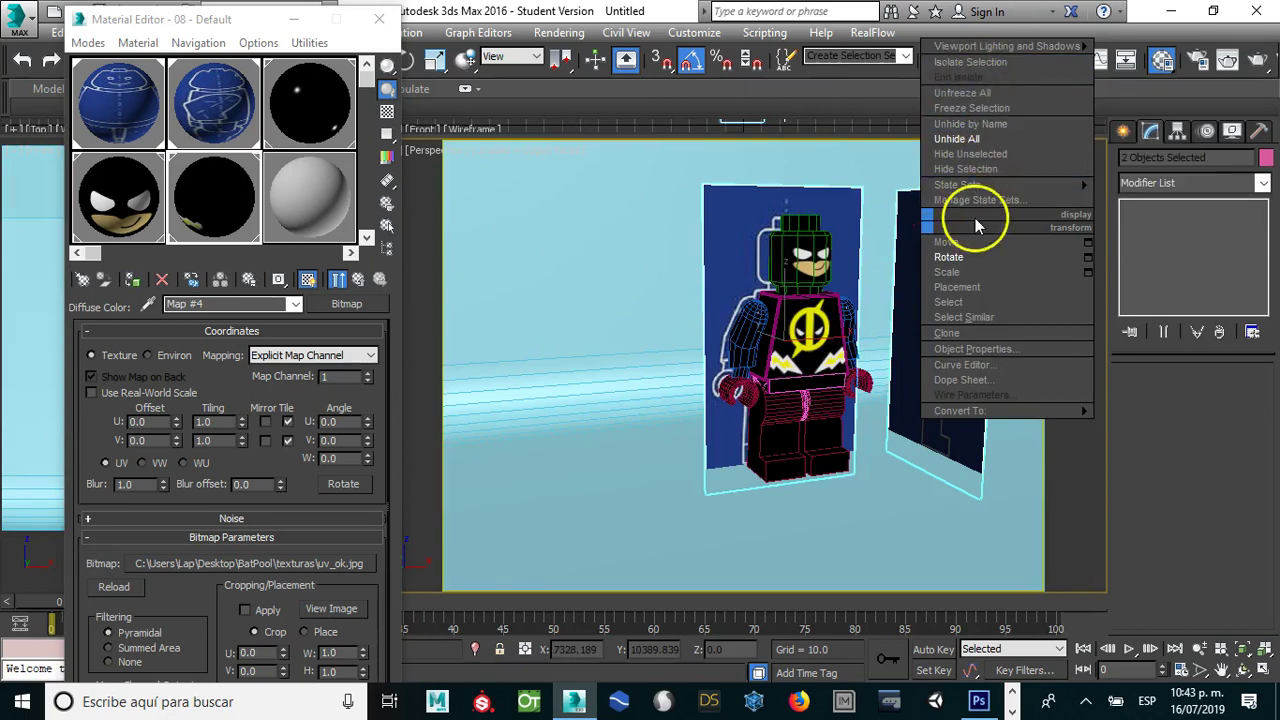
left_click(965, 168)
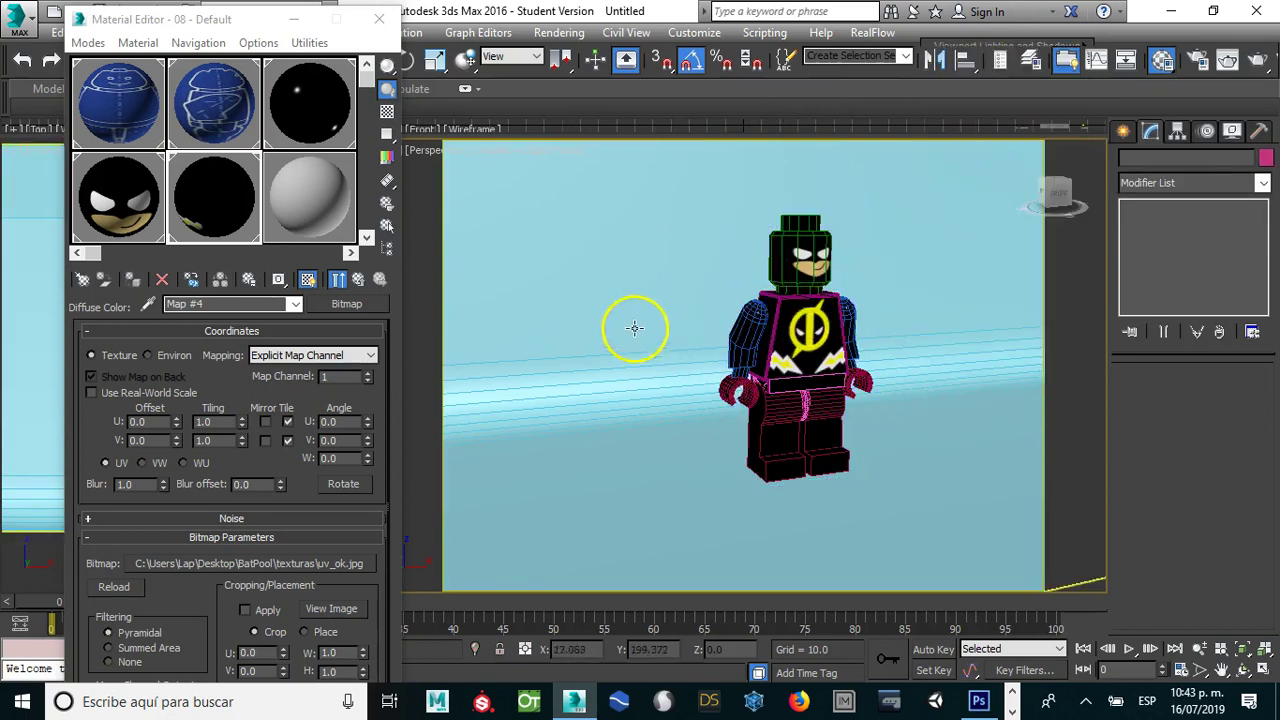
Step: Give material 09 - Default a Specular Level of 100 and Glossiness of 80
left_click(311, 206)
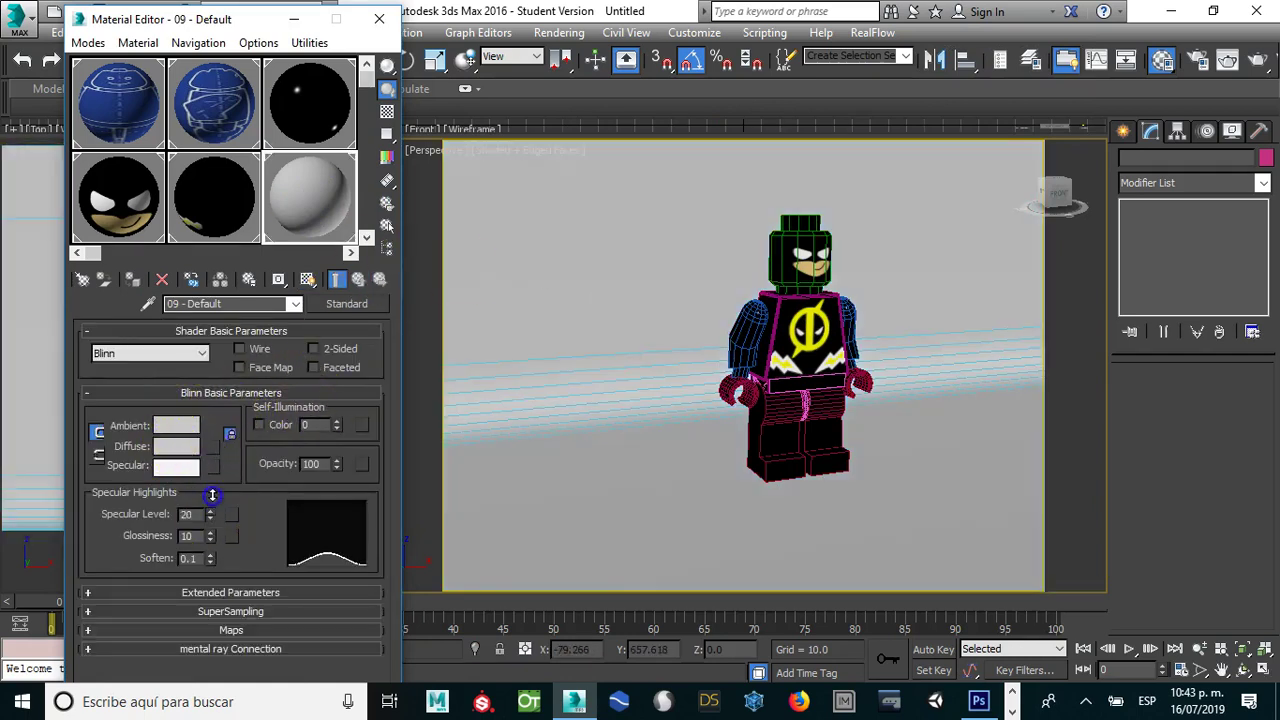
left_click_drag(212, 495, 208, 440)
left_click_drag(194, 514, 110, 528)
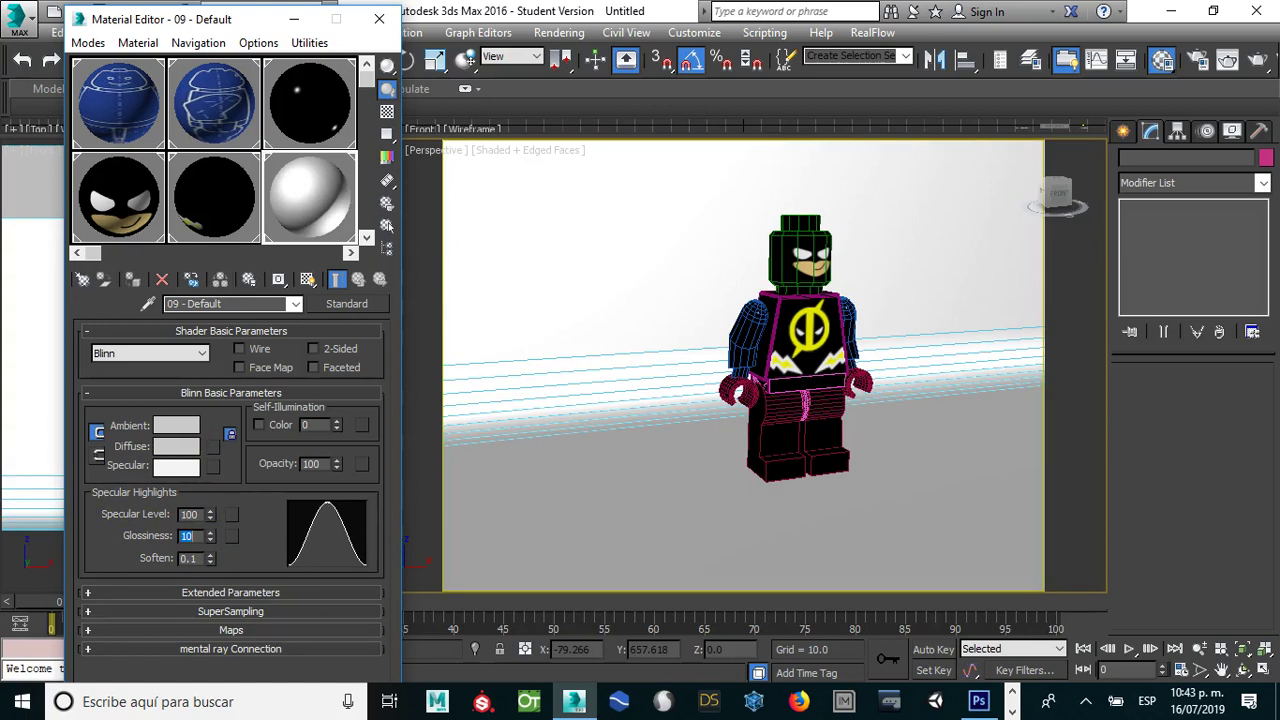
Step: Set the material's Reflection amount to 10 with a Raytrace map assigned
left_click(231, 630)
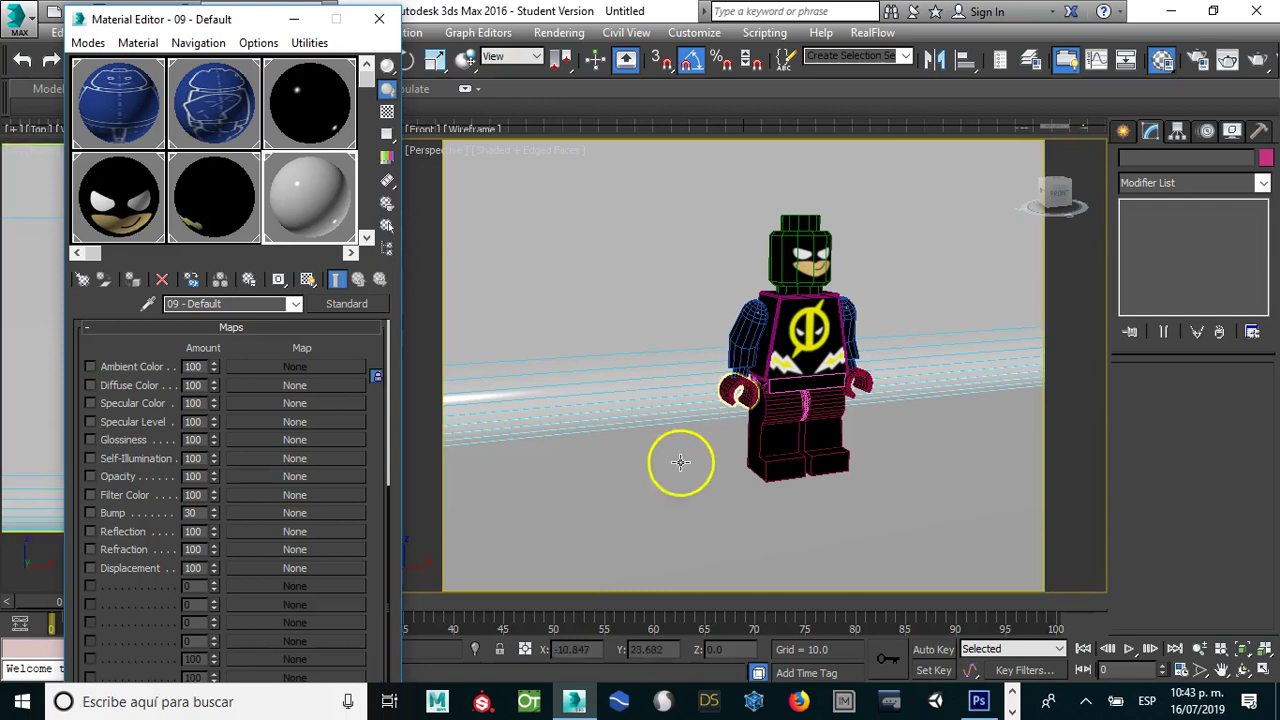
left_click_drag(347, 225, 293, 178)
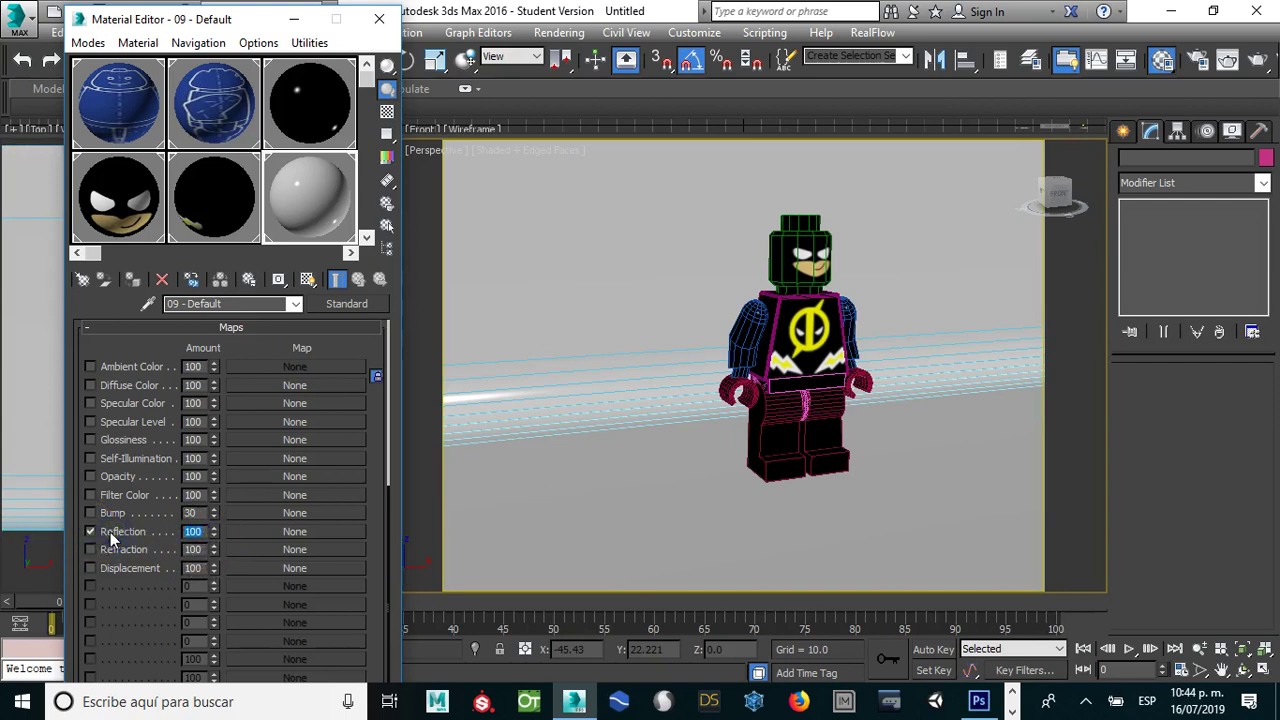
type("10")
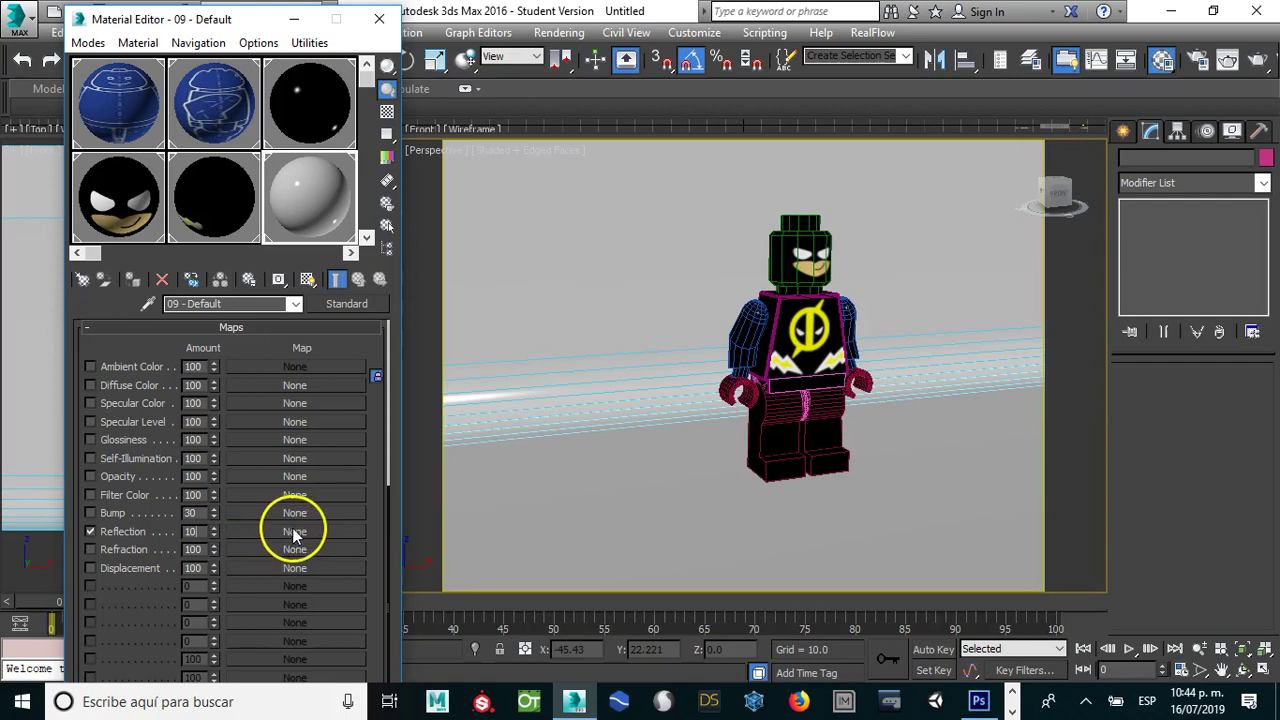
left_click(296, 531)
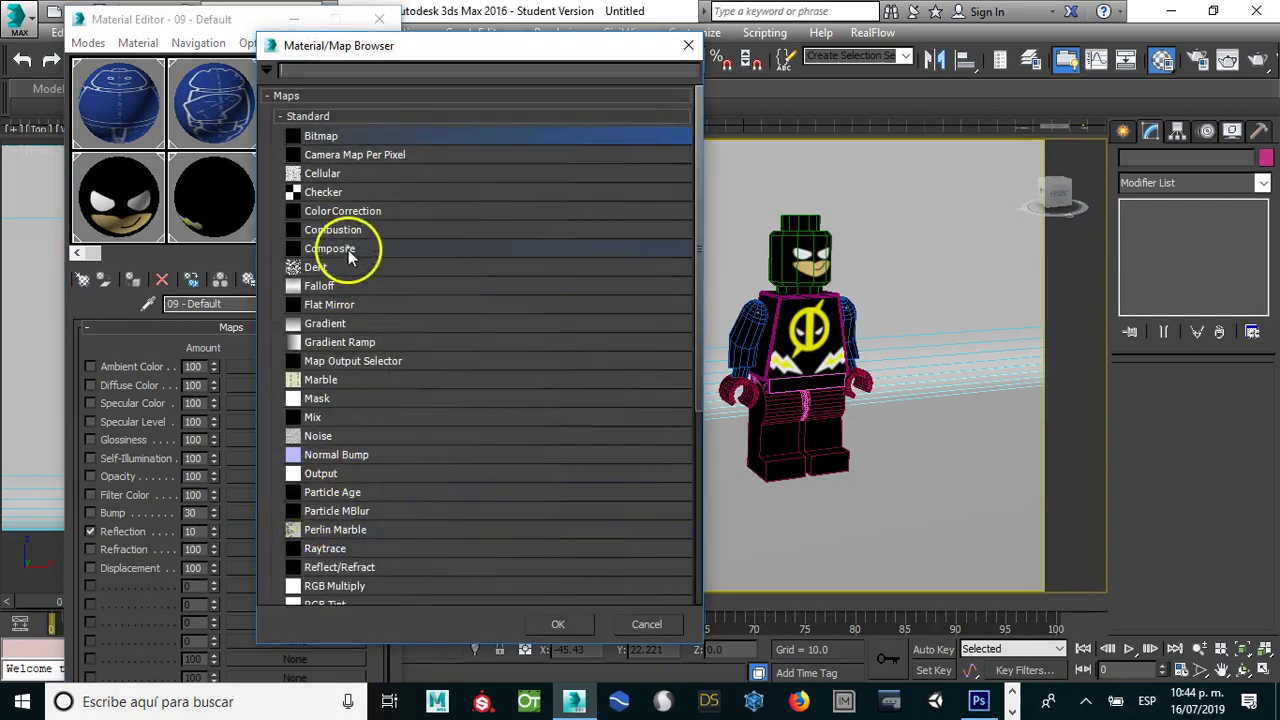
scroll(372, 505, "down", 1)
left_click(322, 530)
double_click(321, 527)
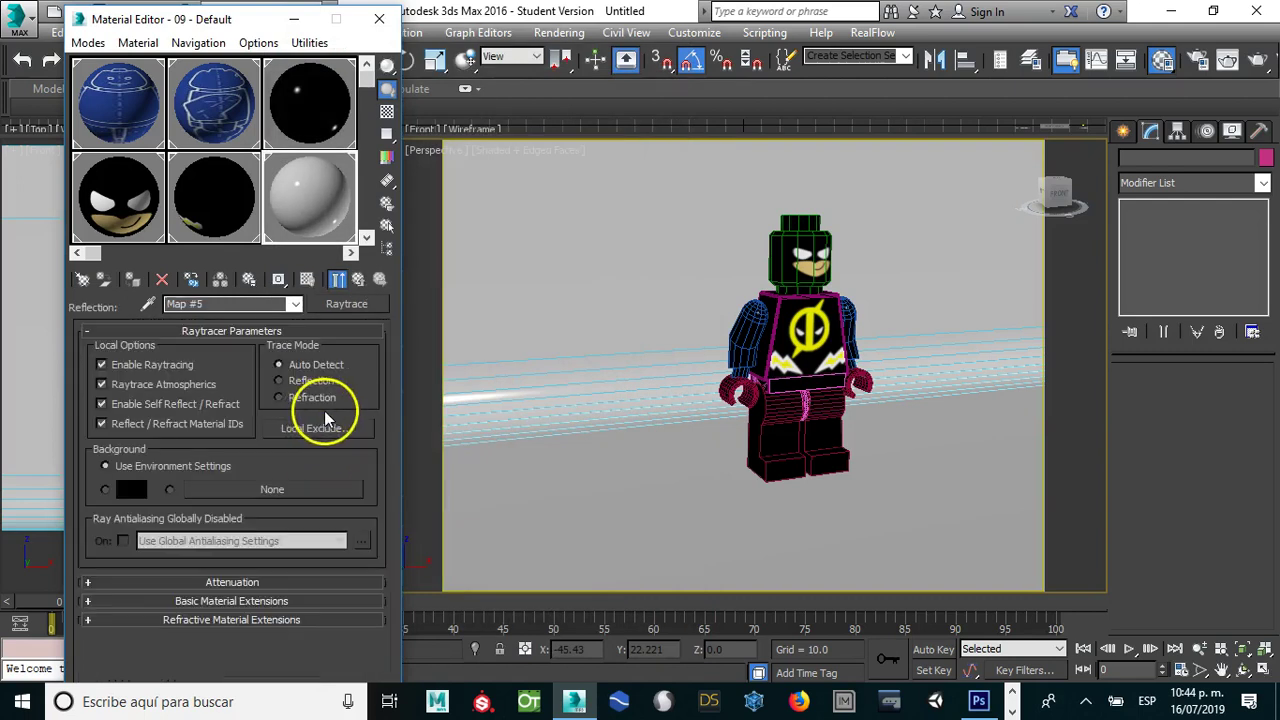
left_click(358, 283)
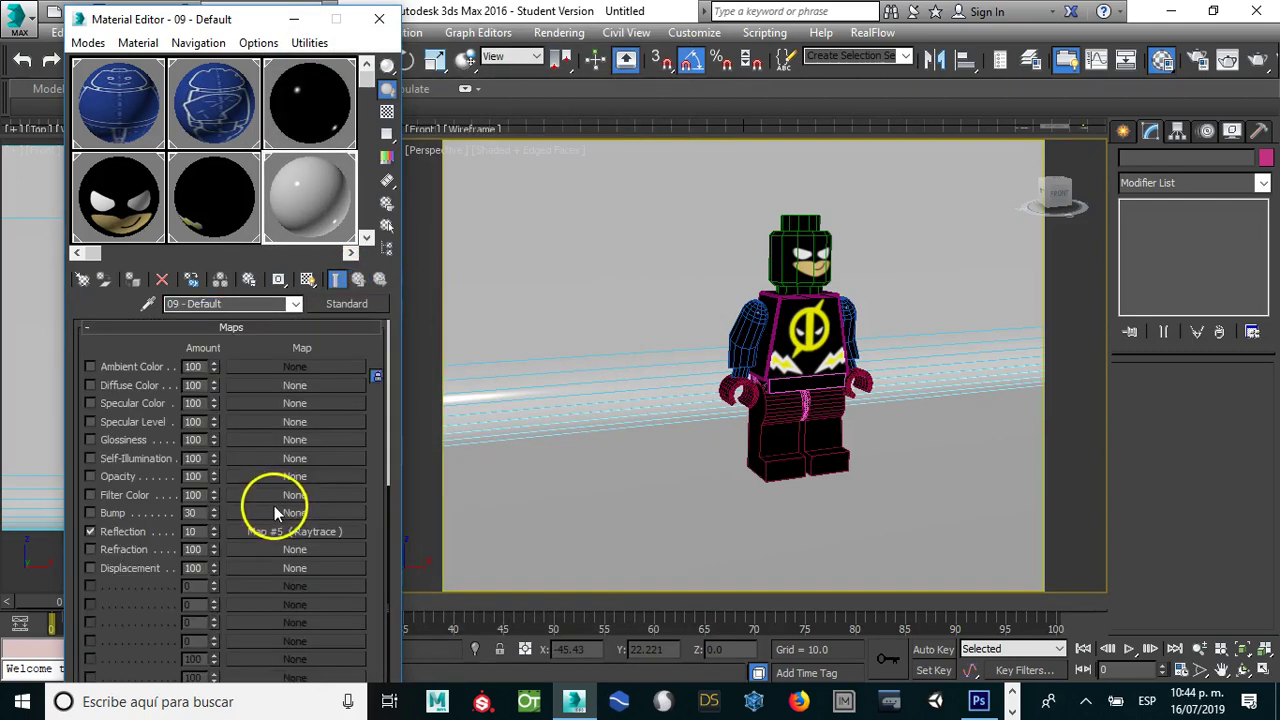
scroll(646, 331, "up", 3)
middle_click_drag(626, 343, 517, 352)
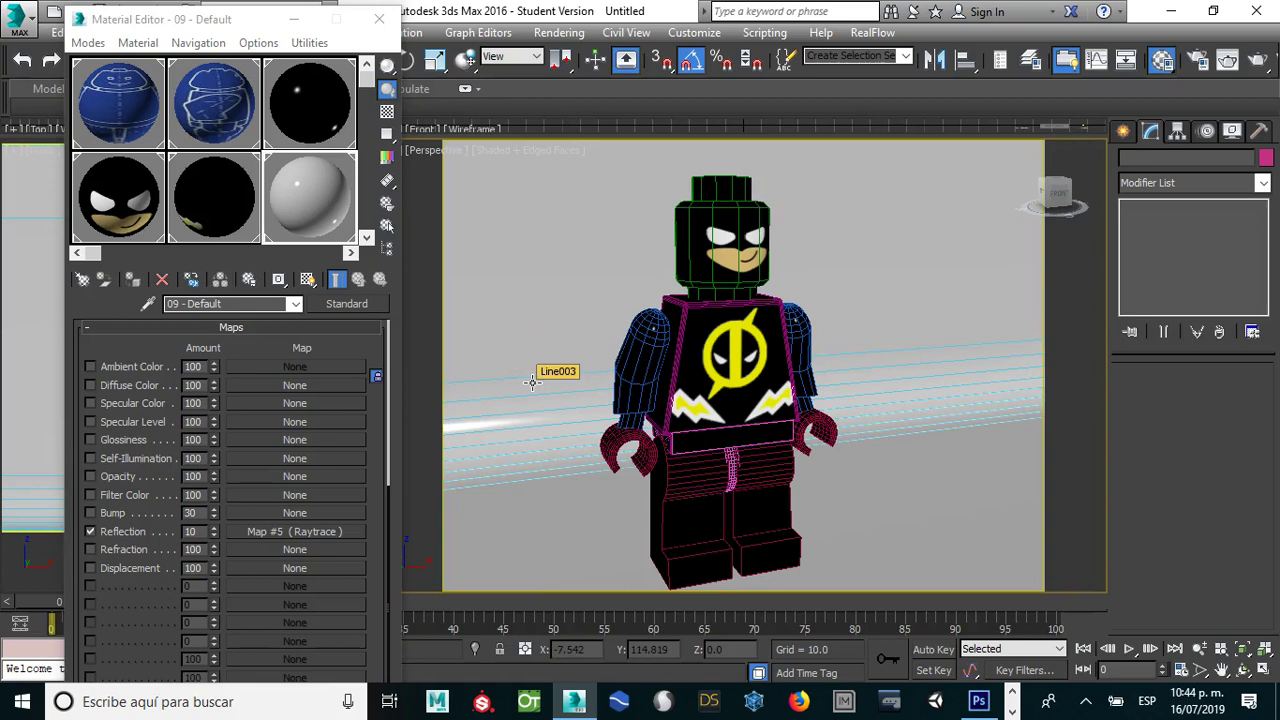
Step: Render the Perspective view of the emblem-torso Lego figure, then close the render window and Material Editor
key("shift+q")
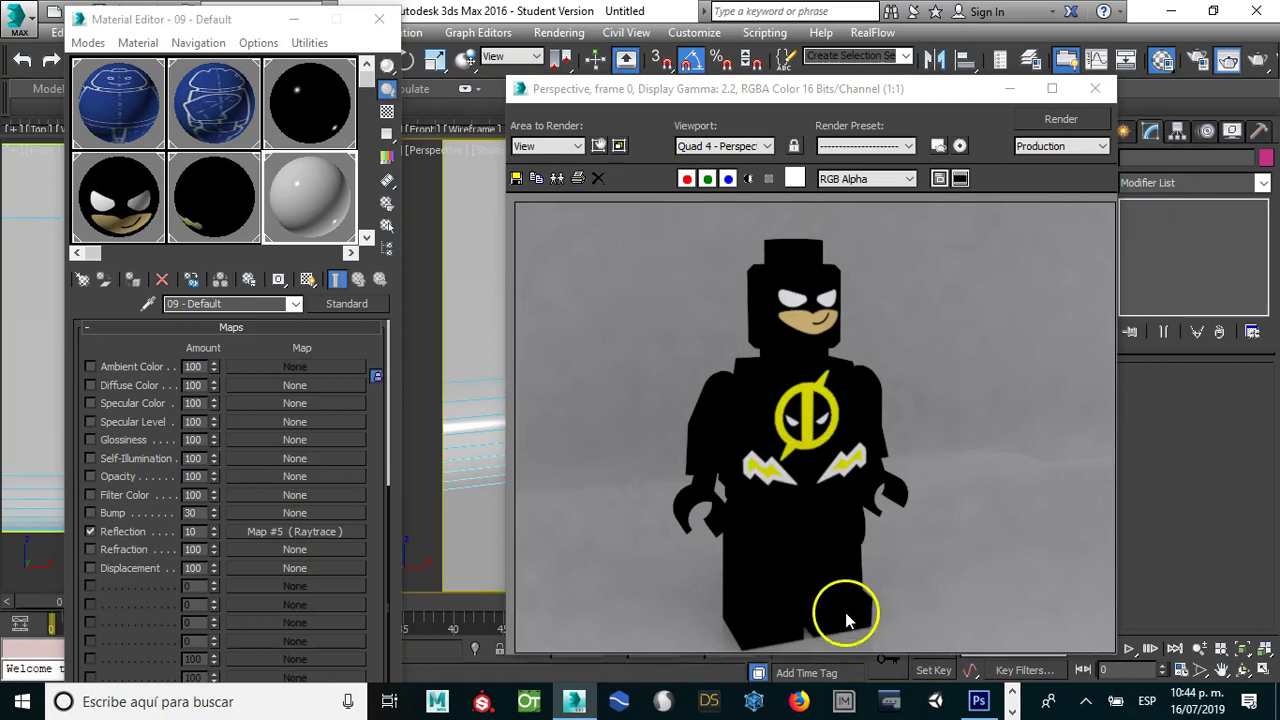
left_click(1095, 90)
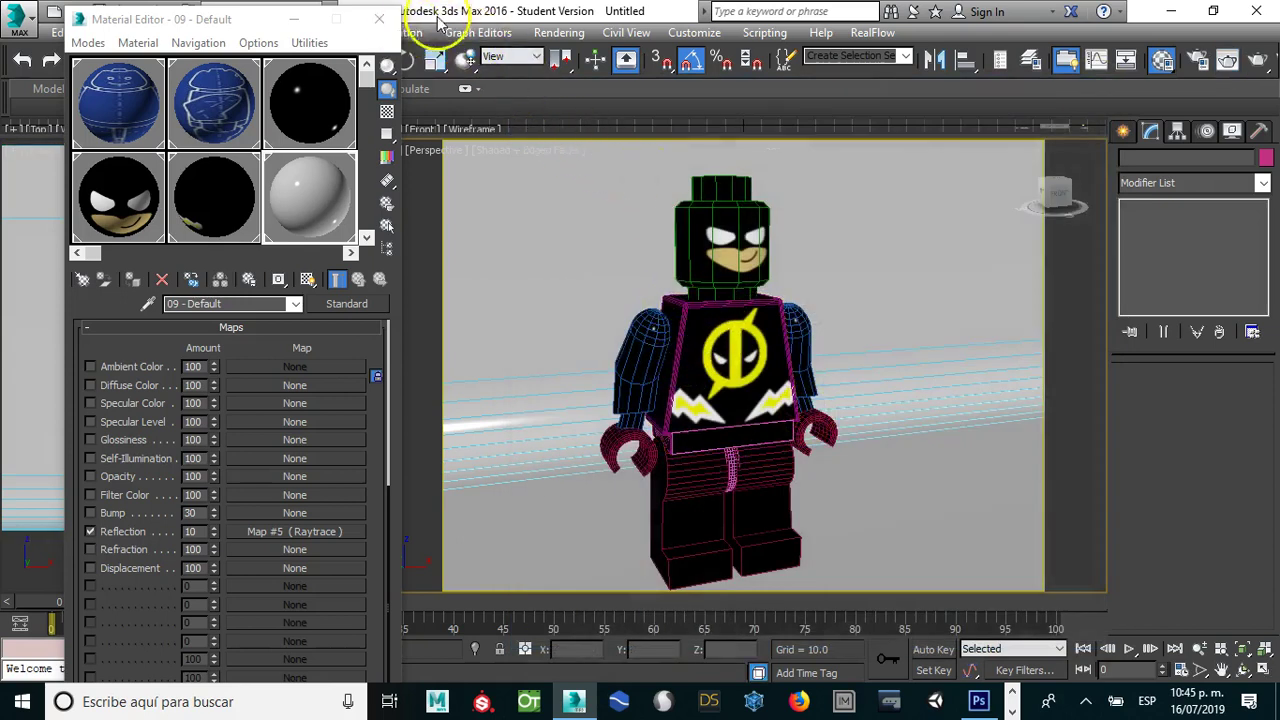
left_click(379, 19)
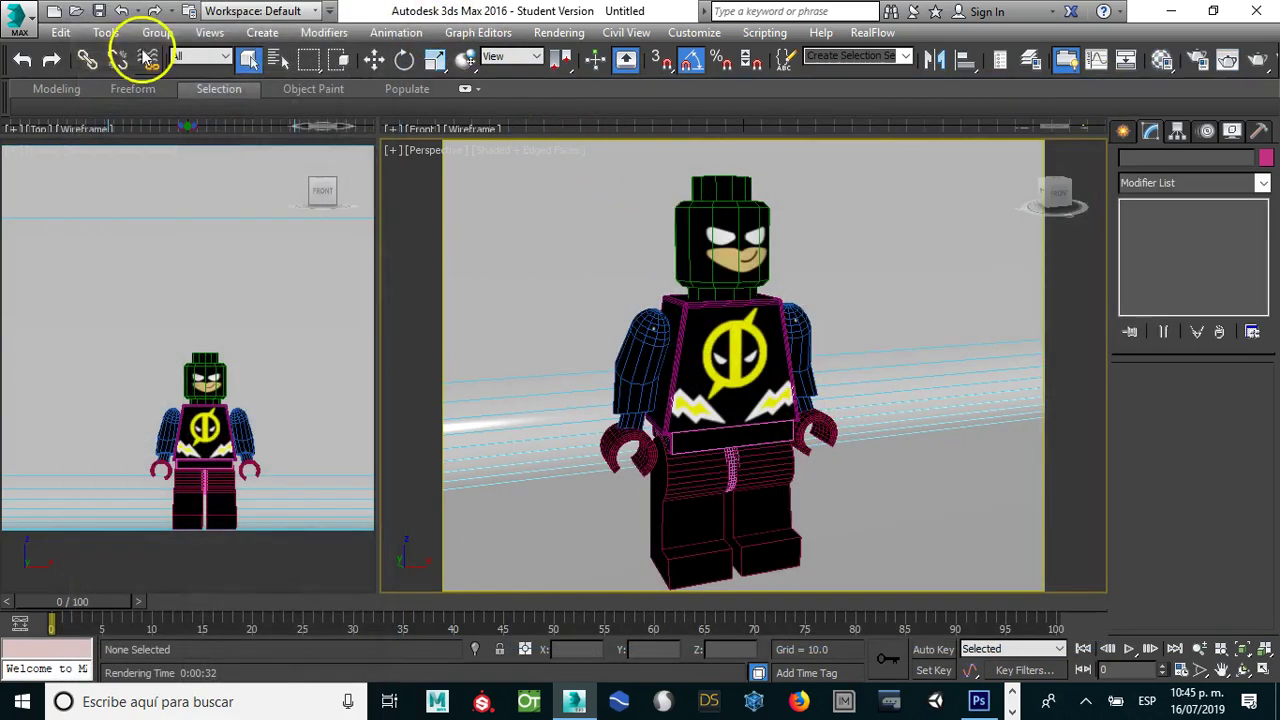
Step: Save the scene as editable_2.max in the desktop BatPool folder
left_click(20, 28)
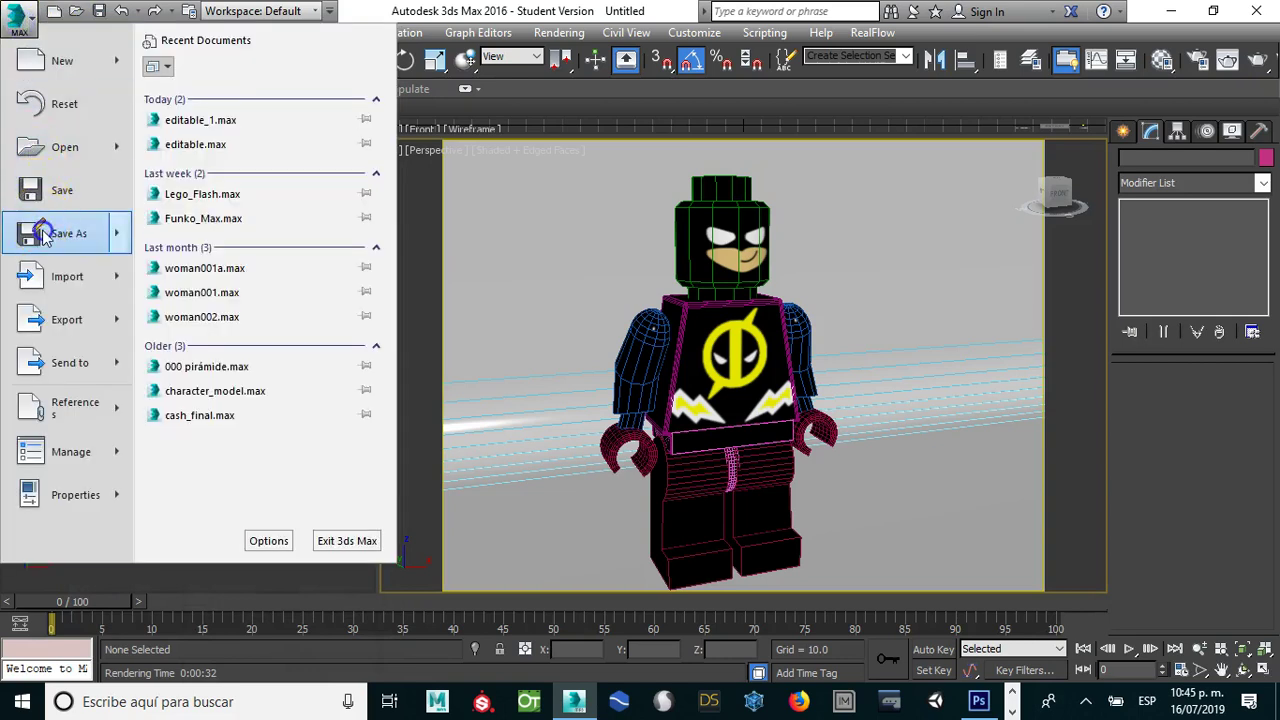
left_click(43, 234)
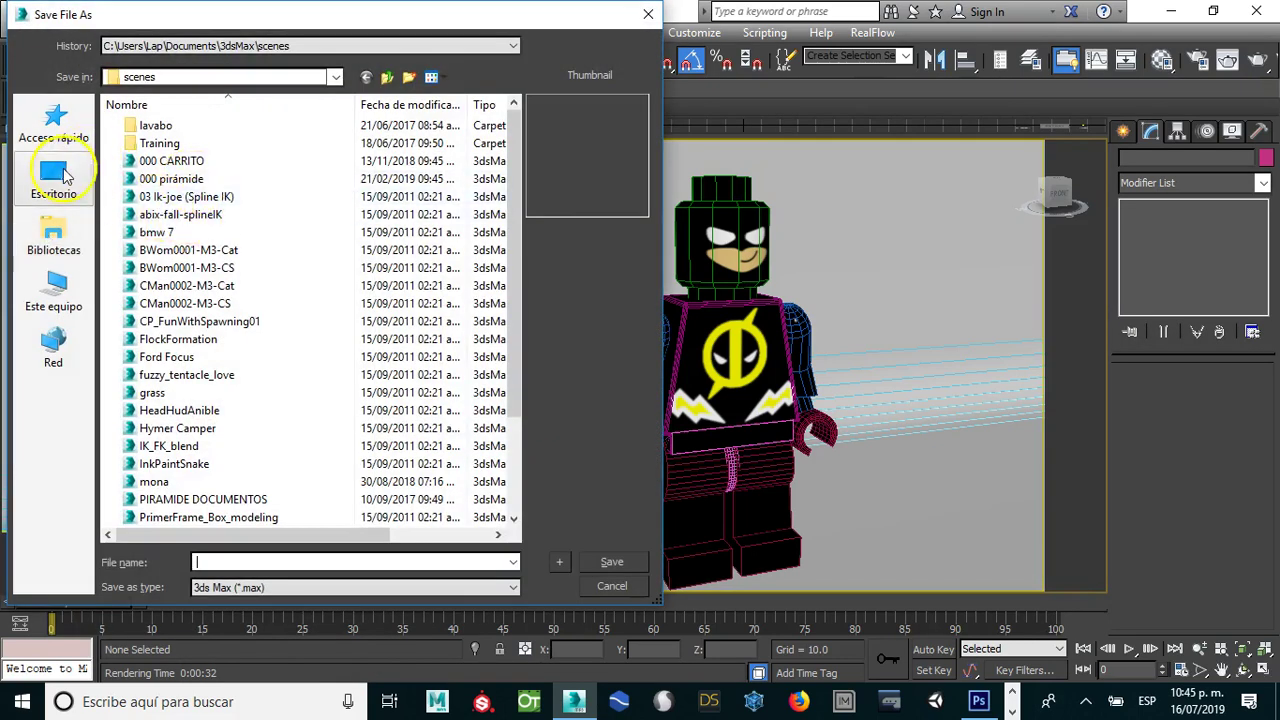
left_click(54, 178)
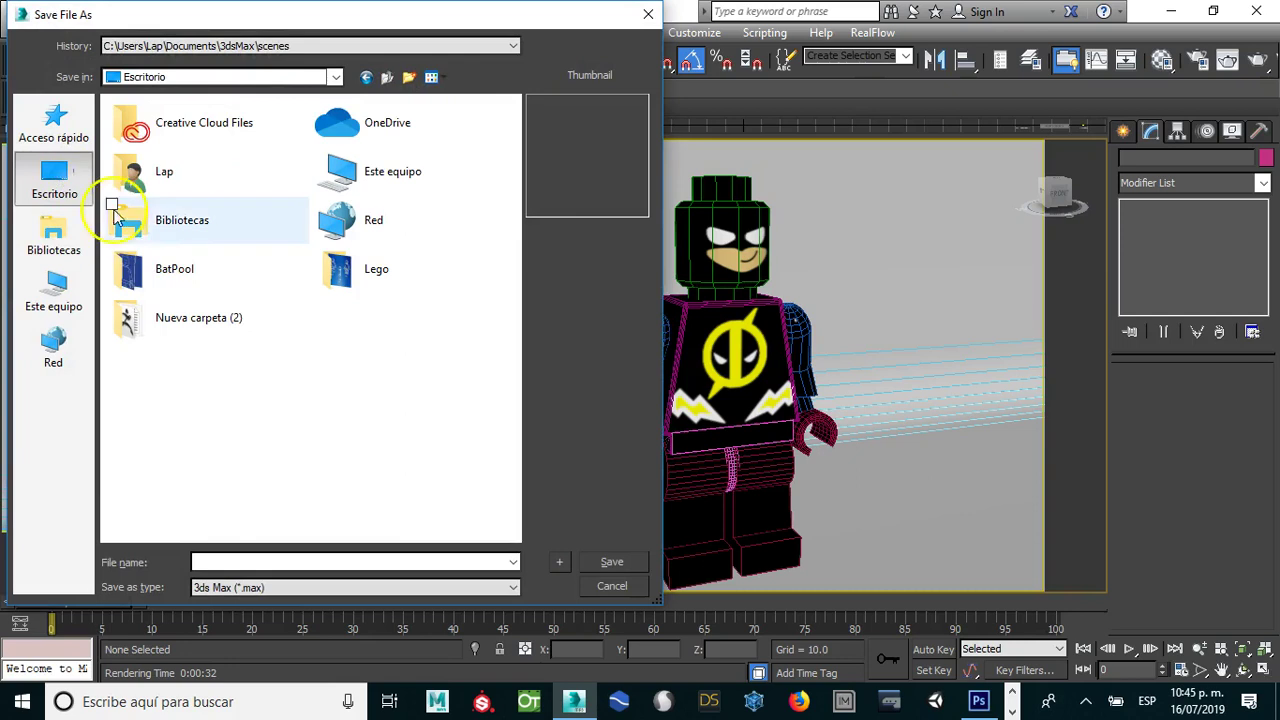
double_click(170, 268)
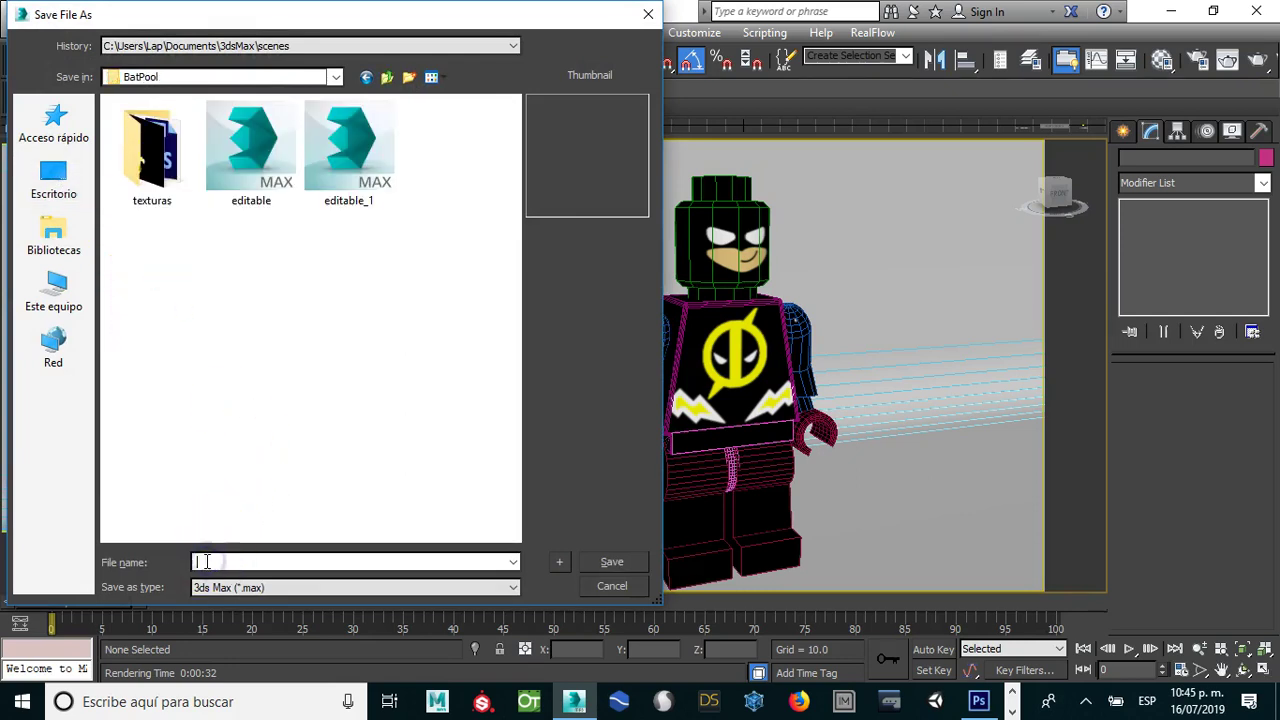
type("editable")
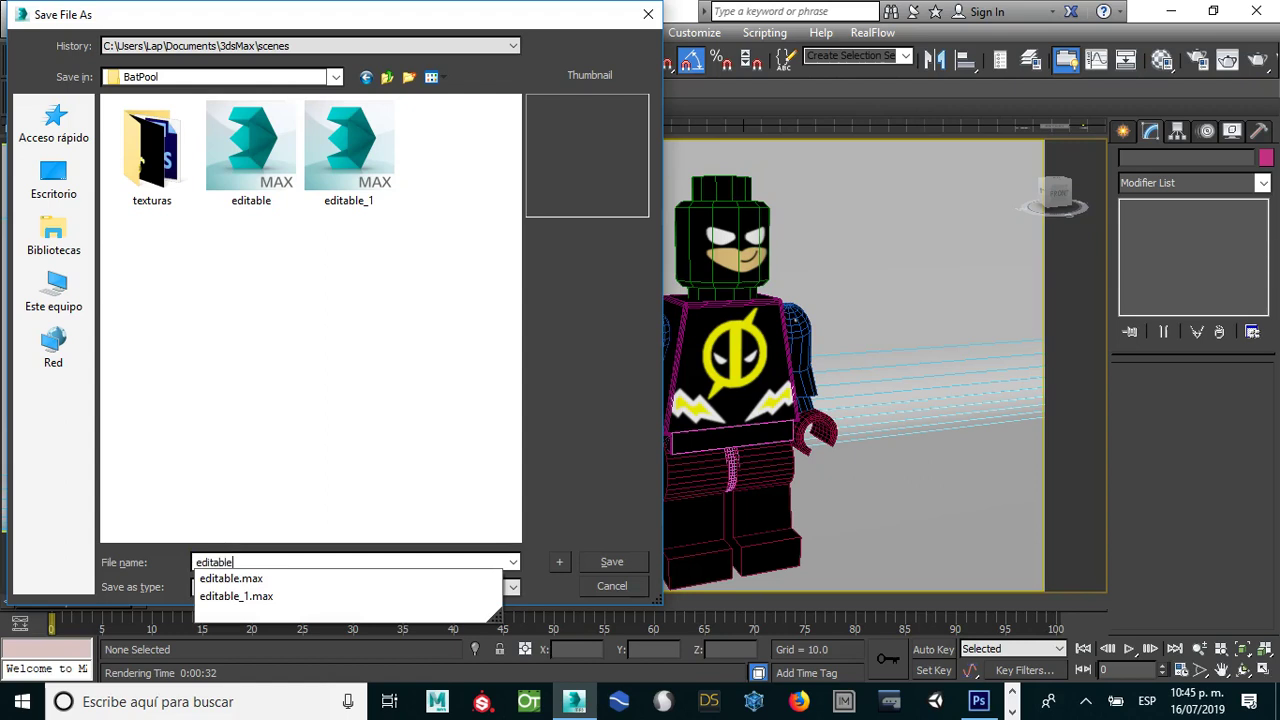
type("_2")
left_click(172, 548)
left_click(616, 564)
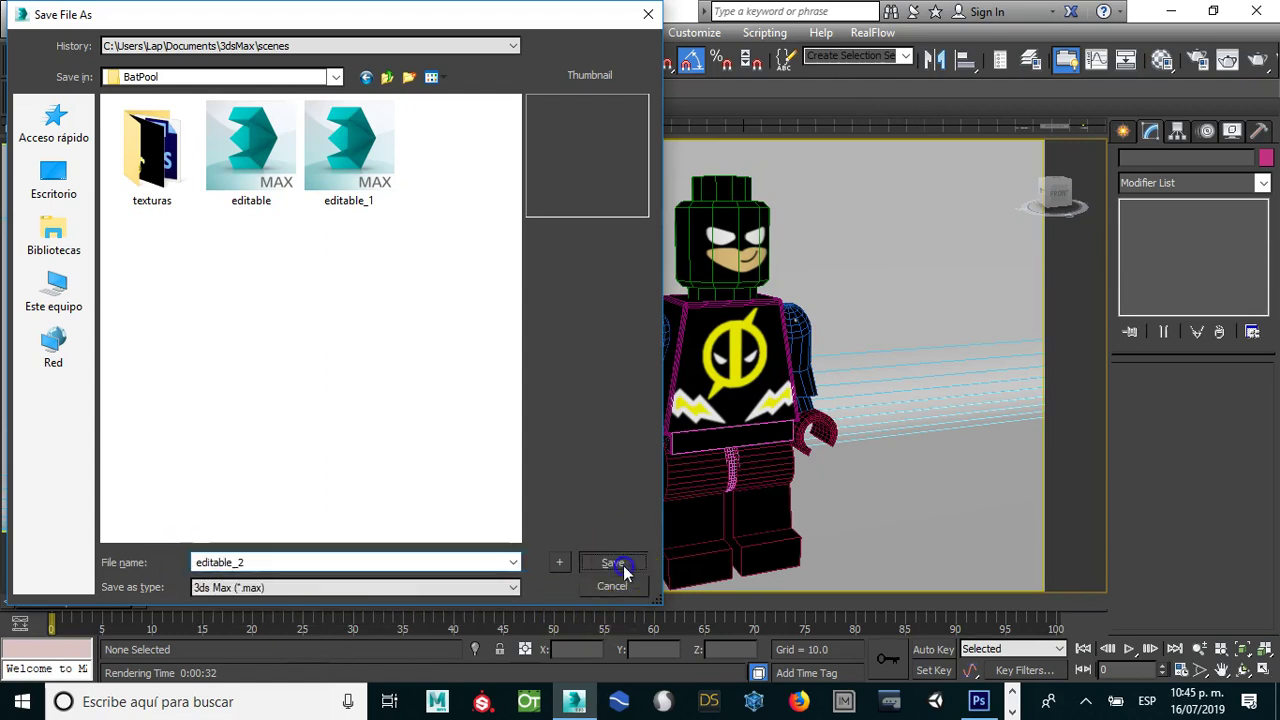